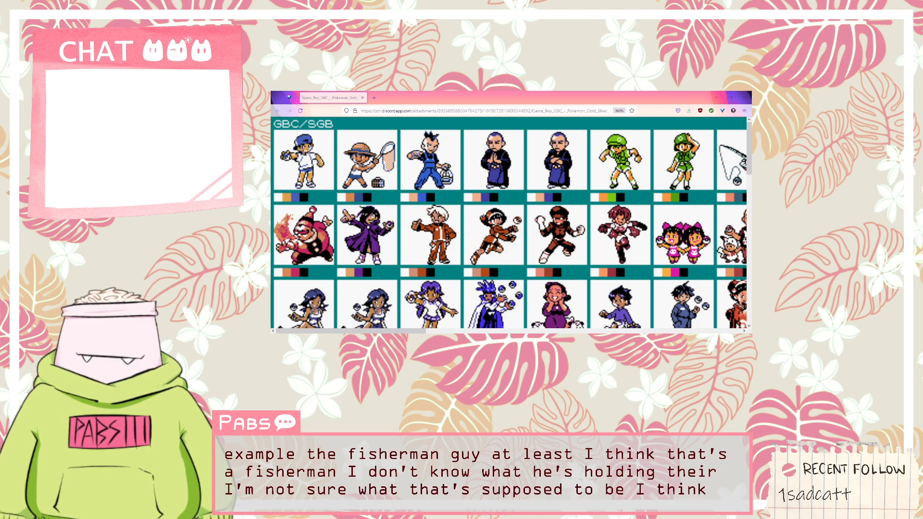
Examine the coloured trainer sprites and the limited palette shown beneath each one in the GBC/SGB section.
{"action": "scroll", "coordinate": [508, 223], "scroll_direction": "up", "scroll_amount": 3}
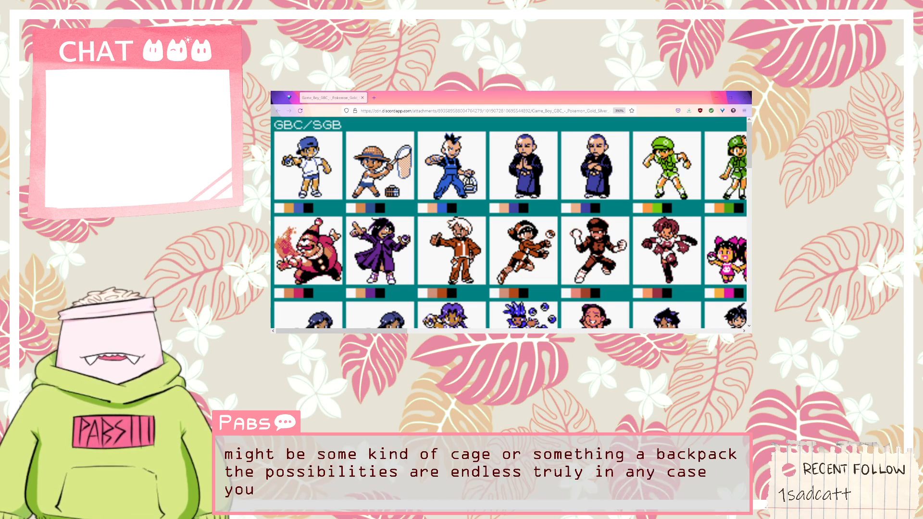
{"action": "scroll", "coordinate": [508, 224], "scroll_direction": "right", "scroll_amount": 3}
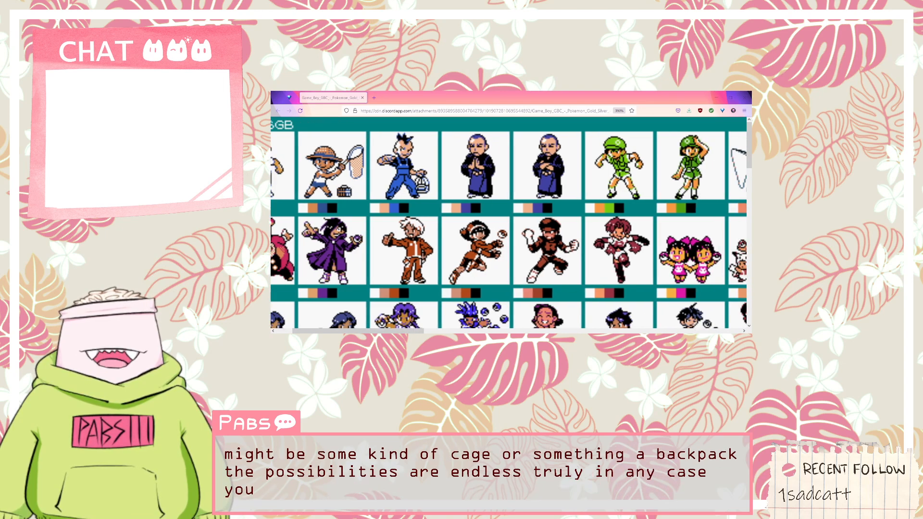
{"action": "scroll", "coordinate": [508, 224], "scroll_direction": "left", "scroll_amount": 3}
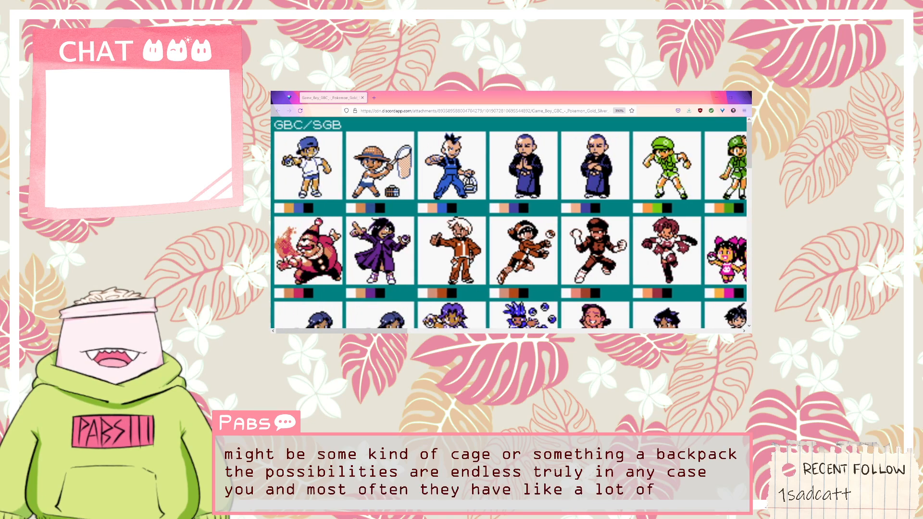
{"action": "scroll", "coordinate": [508, 223], "scroll_direction": "right", "scroll_amount": 3}
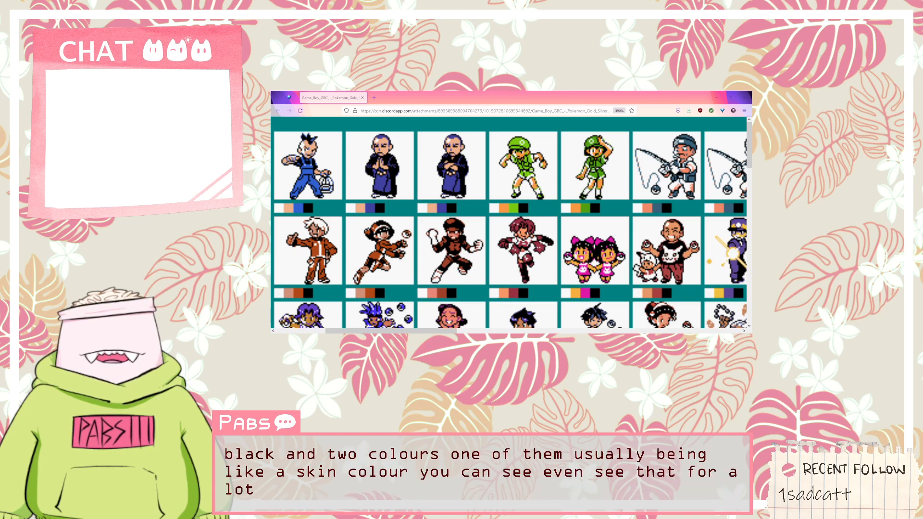
{"action": "scroll", "coordinate": [508, 226], "scroll_direction": "left", "scroll_amount": 3}
{"action": "scroll", "coordinate": [508, 226], "scroll_direction": "left", "scroll_amount": 1}
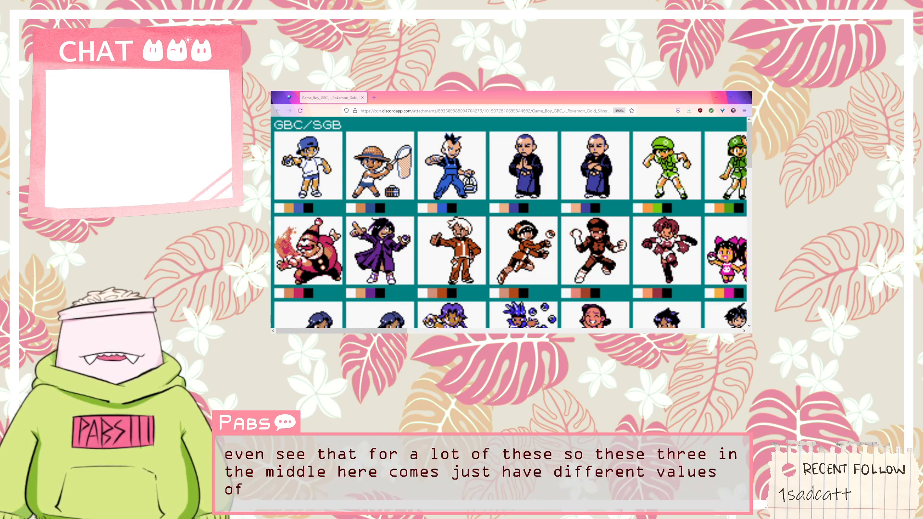
{"action": "scroll", "coordinate": [509, 224], "scroll_direction": "down", "scroll_amount": 5}
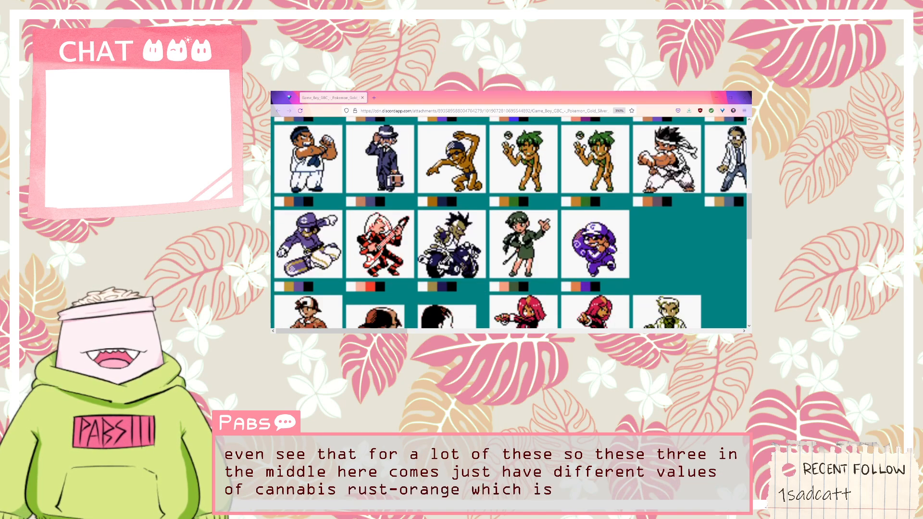
{"action": "scroll", "coordinate": [508, 224], "scroll_direction": "up", "scroll_amount": 5}
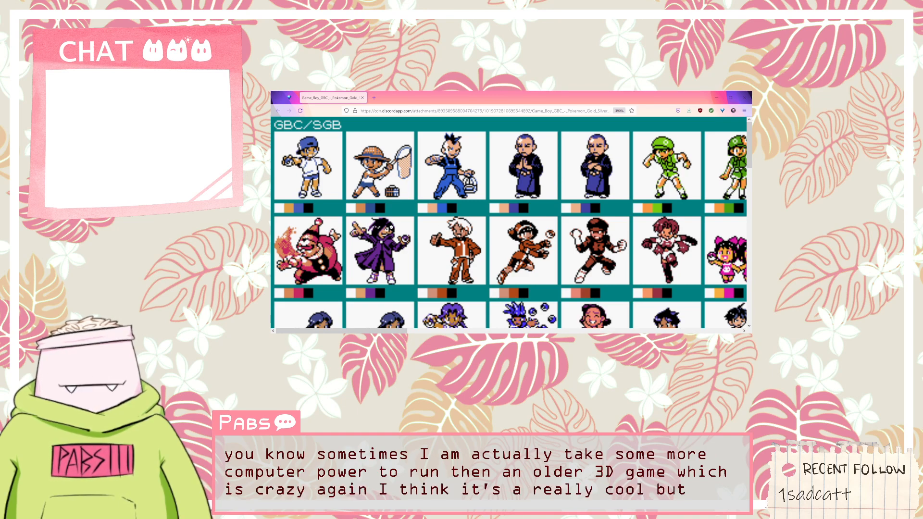
{"action": "scroll", "coordinate": [428, 235], "scroll_direction": "down", "scroll_amount": 5}
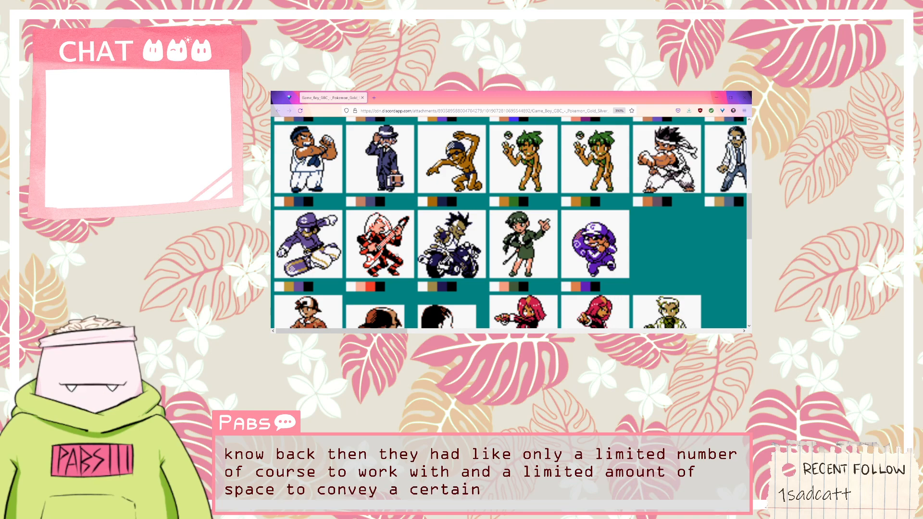
{"action": "scroll", "coordinate": [397, 255], "scroll_direction": "up", "scroll_amount": 5}
{"action": "scroll", "coordinate": [455, 253], "scroll_direction": "down", "scroll_amount": 1}
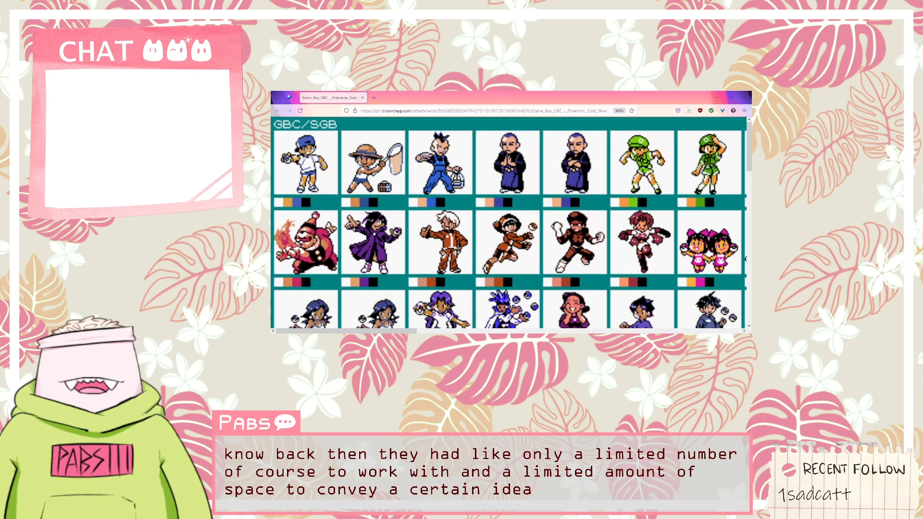
{"action": "scroll", "coordinate": [455, 253], "scroll_direction": "up", "scroll_amount": 4}
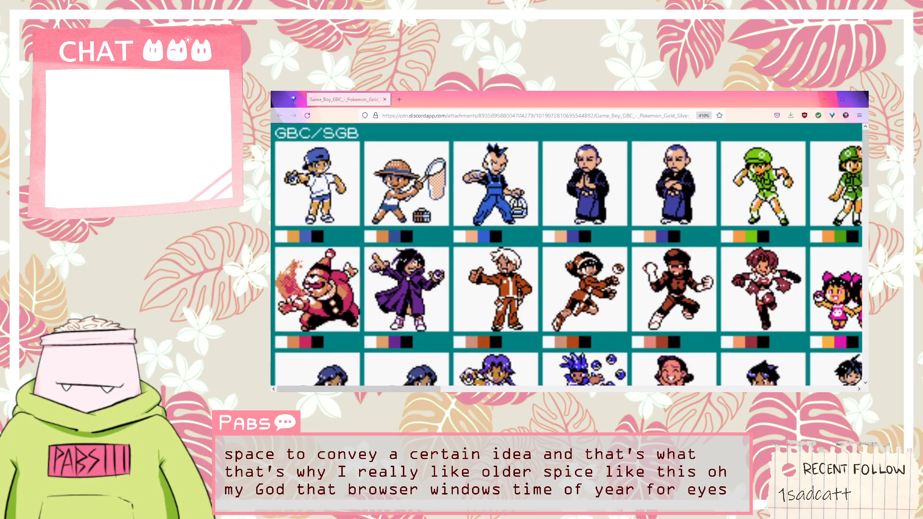
Compare the coloured GBC/SGB trainer sprites with their greyscale versions in the GB section of the sheet.
{"action": "scroll", "coordinate": [570, 259], "scroll_direction": "right", "scroll_amount": 3}
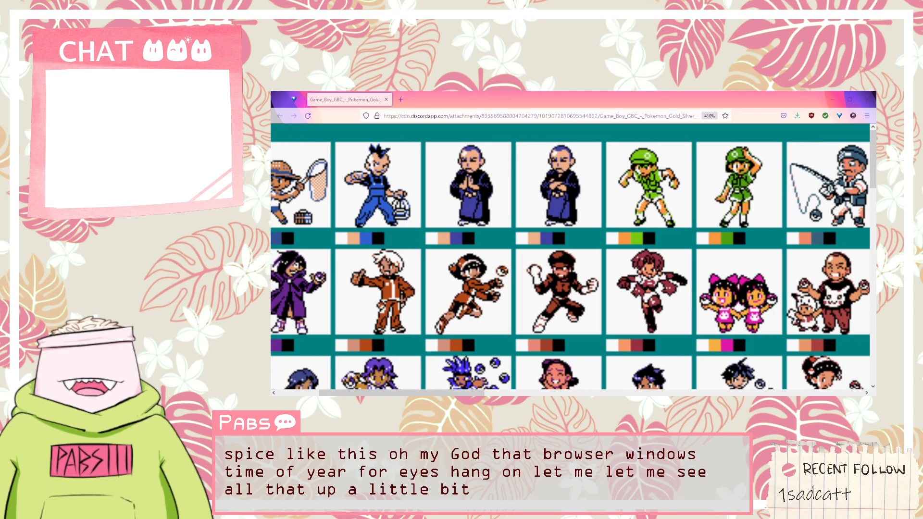
{"action": "scroll", "coordinate": [570, 259], "scroll_direction": "down", "scroll_amount": 3}
{"action": "scroll", "coordinate": [570, 260], "scroll_direction": "up", "scroll_amount": 3}
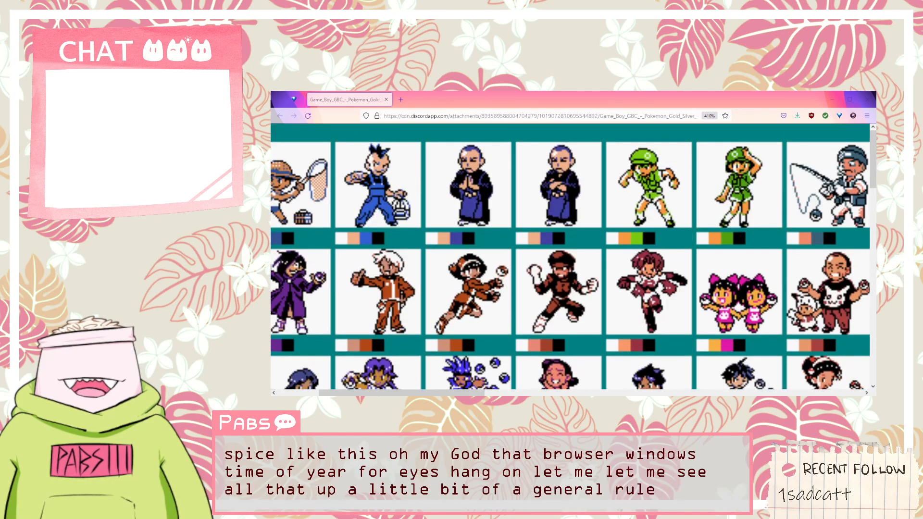
{"action": "scroll", "coordinate": [570, 259], "scroll_direction": "right", "scroll_amount": 2}
{"action": "scroll", "coordinate": [570, 260], "scroll_direction": "right", "scroll_amount": 2}
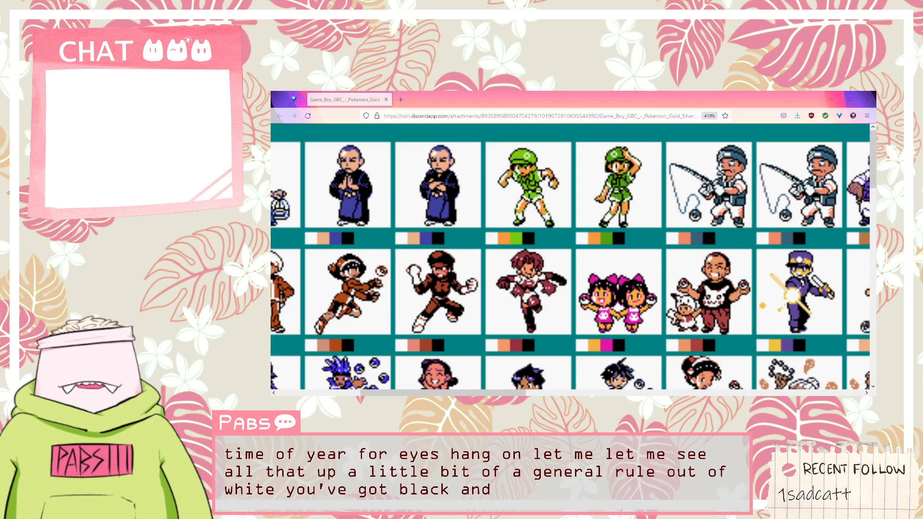
{"action": "scroll", "coordinate": [570, 259], "scroll_direction": "right", "scroll_amount": 5}
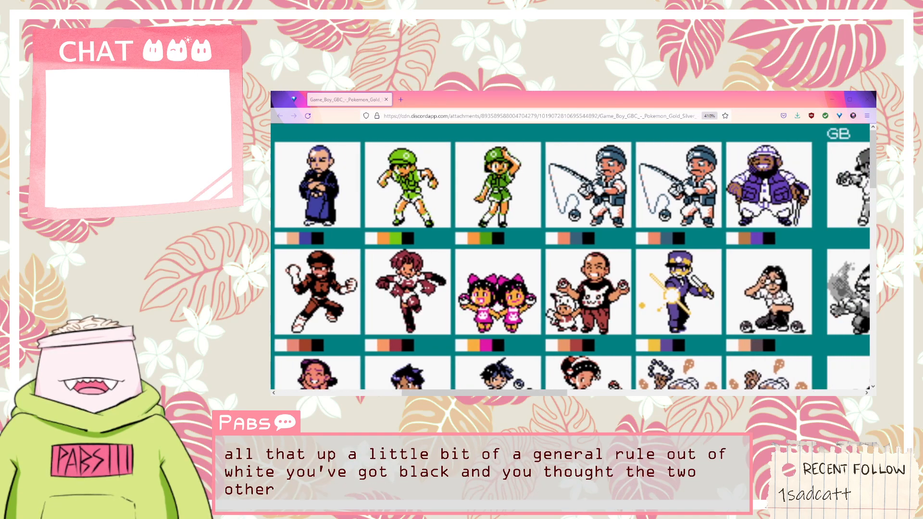
{"action": "scroll", "coordinate": [570, 260], "scroll_direction": "left", "scroll_amount": 3}
{"action": "scroll", "coordinate": [570, 260], "scroll_direction": "right", "scroll_amount": 5}
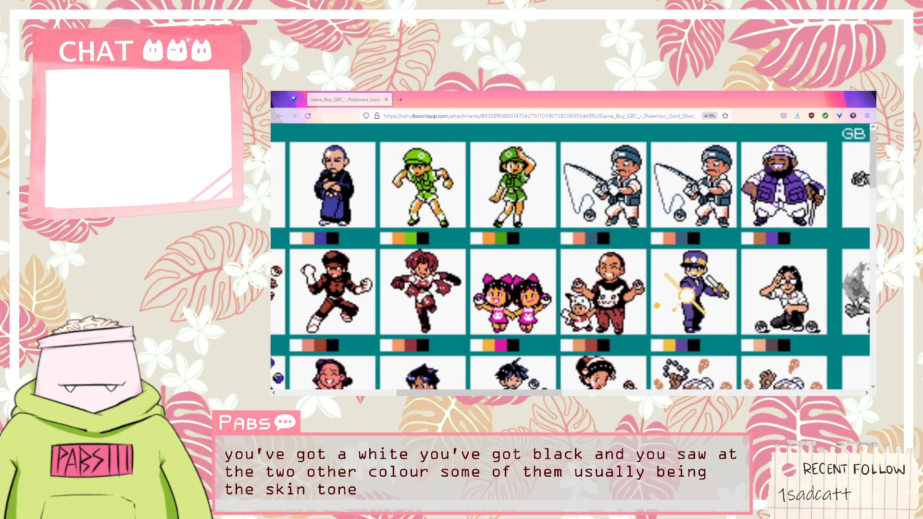
{"action": "scroll", "coordinate": [570, 259], "scroll_direction": "right", "scroll_amount": 3}
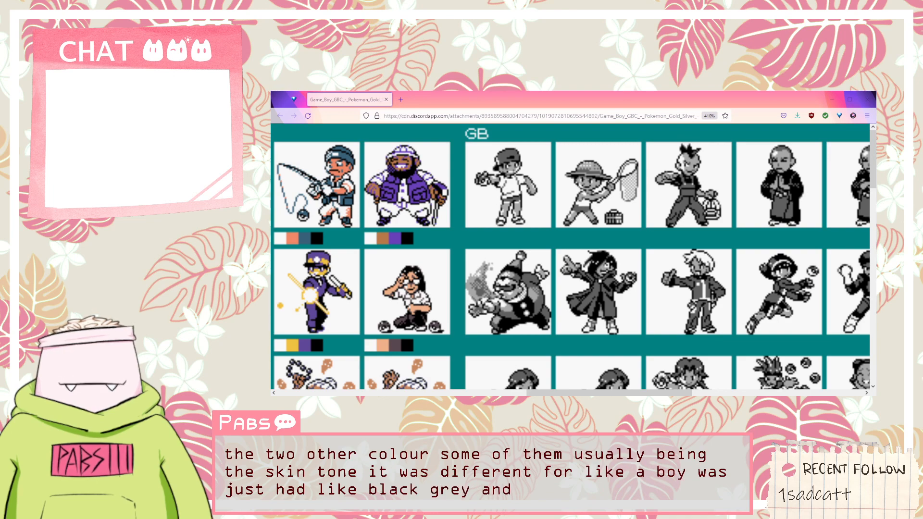
{"action": "scroll", "coordinate": [570, 256], "scroll_direction": "left", "scroll_amount": 5}
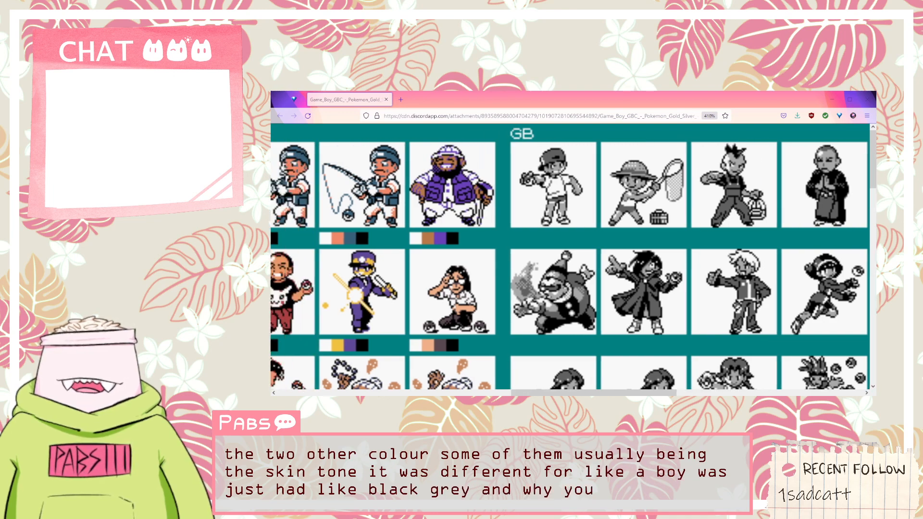
{"action": "scroll", "coordinate": [570, 256], "scroll_direction": "left", "scroll_amount": 1}
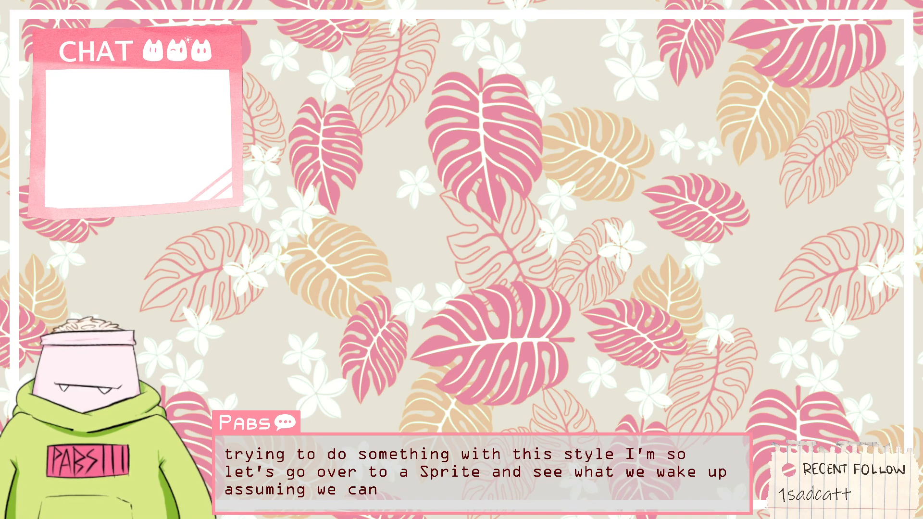
Switch to Aseprite and choose pink as the drawing colour for the blank Sprite-0001 canvas.
{"action": "key", "text": "alt+Tab"}
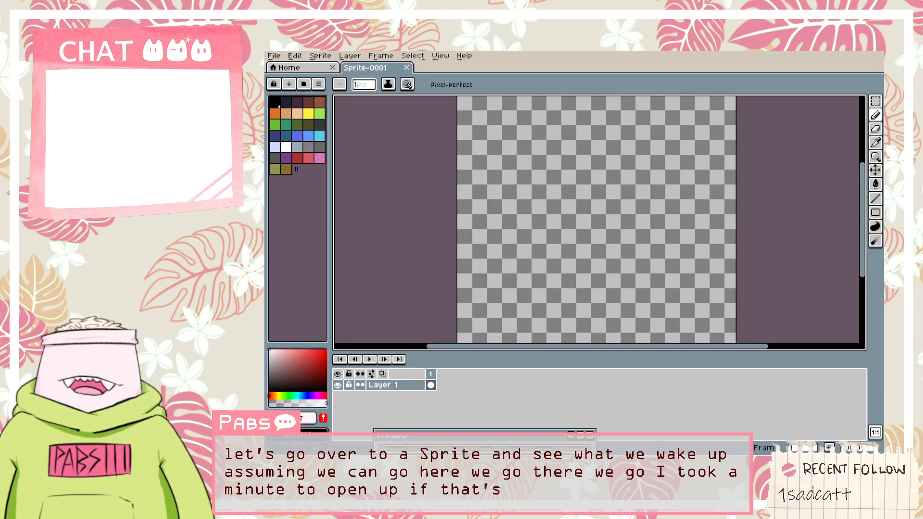
{"action": "scroll", "coordinate": [583, 176], "scroll_direction": "down", "scroll_amount": 2}
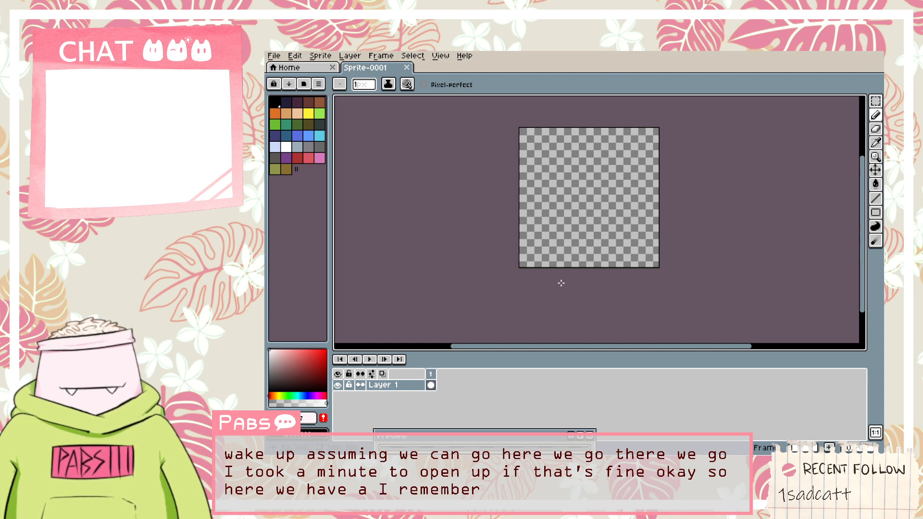
{"action": "left_click", "coordinate": [317, 159]}
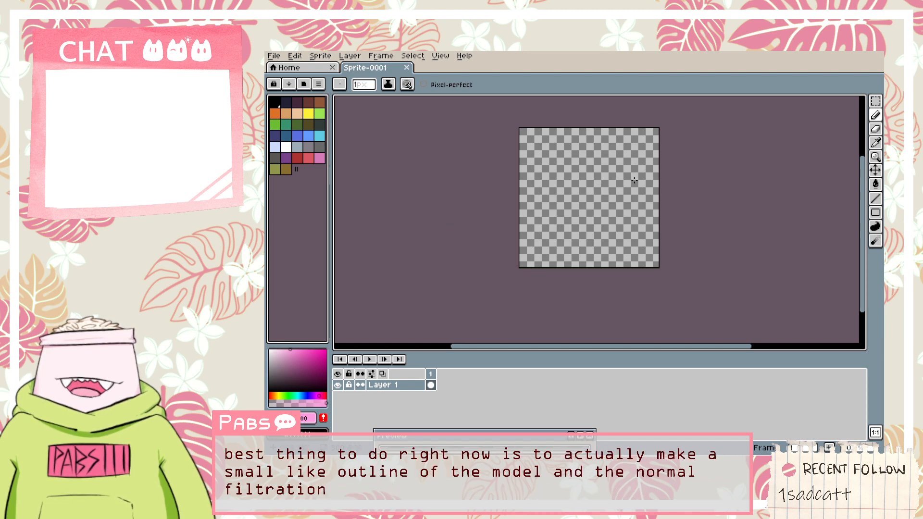
{"action": "mouse_move", "coordinate": [592, 154]}
{"action": "left_mouse_down"}
{"action": "mouse_move", "coordinate": [572, 193]}
{"action": "mouse_move", "coordinate": [599, 157]}
{"action": "mouse_move", "coordinate": [593, 191]}
{"action": "left_mouse_up"}
{"action": "key", "text": "ctrl+z"}
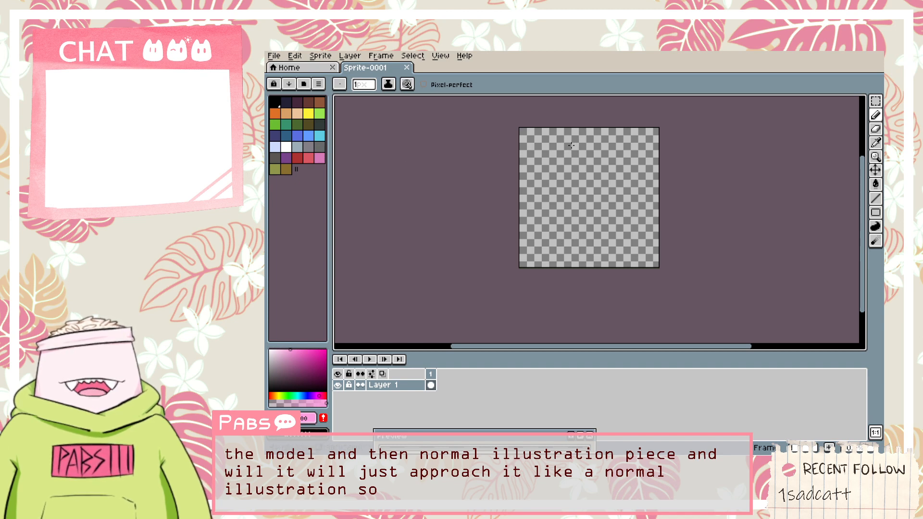
{"action": "key", "text": "w"}
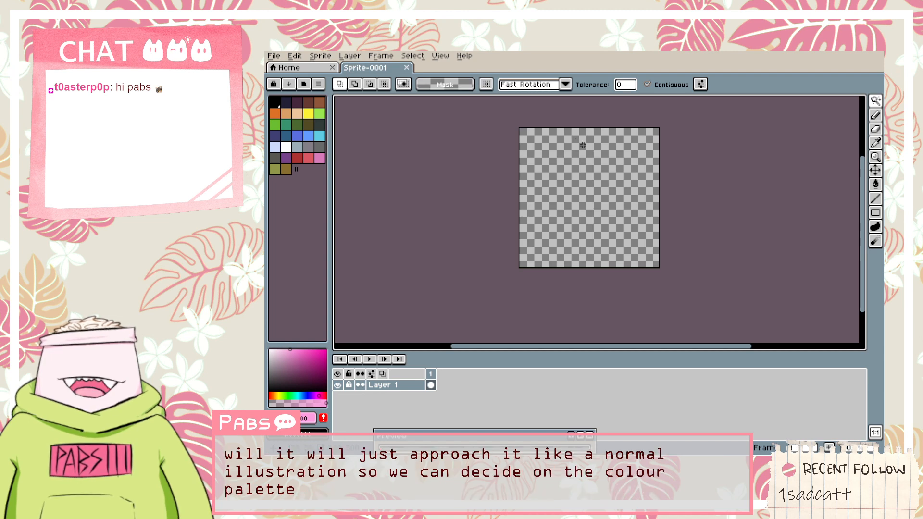
{"action": "scroll", "coordinate": [582, 144], "scroll_direction": "up", "scroll_amount": 1}
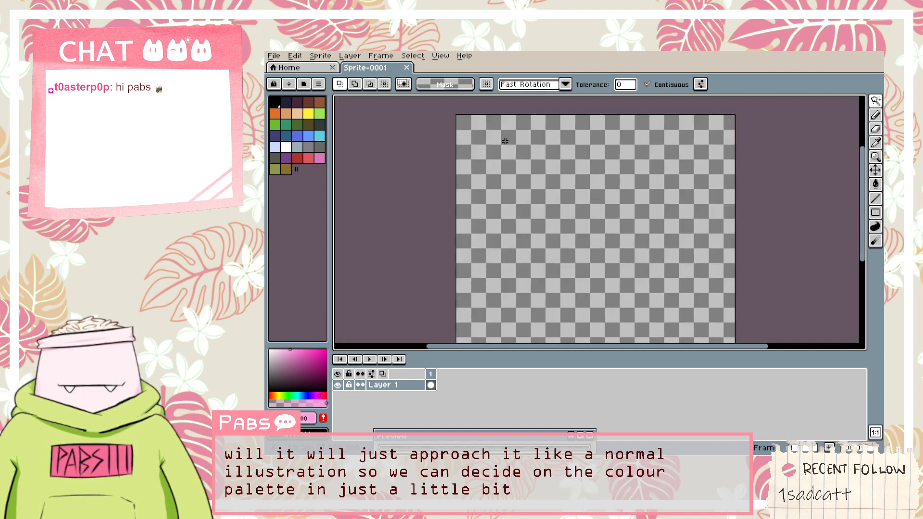
{"action": "left_click", "coordinate": [319, 158]}
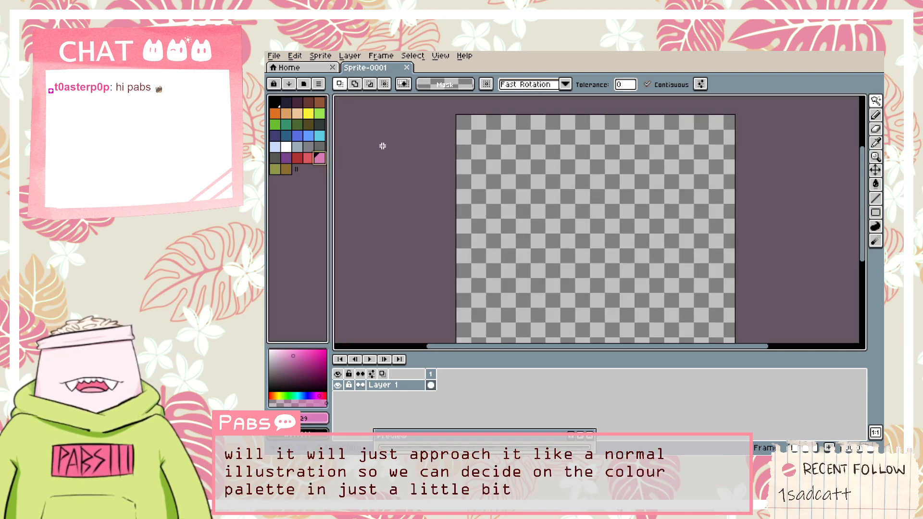
{"action": "left_click", "coordinate": [300, 351]}
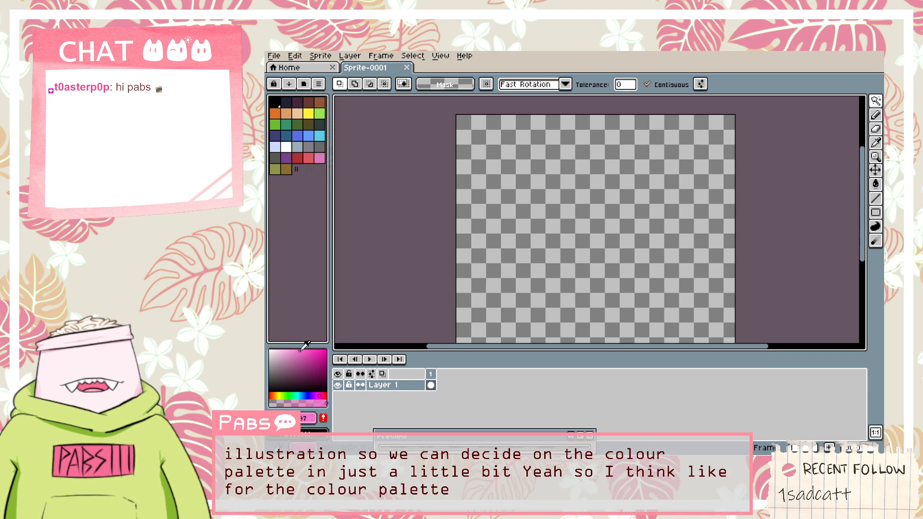
Choose white from the palette and try a small Pencil dab near the canvas's upper-left corner, undoing the dab.
{"action": "left_click", "coordinate": [286, 147]}
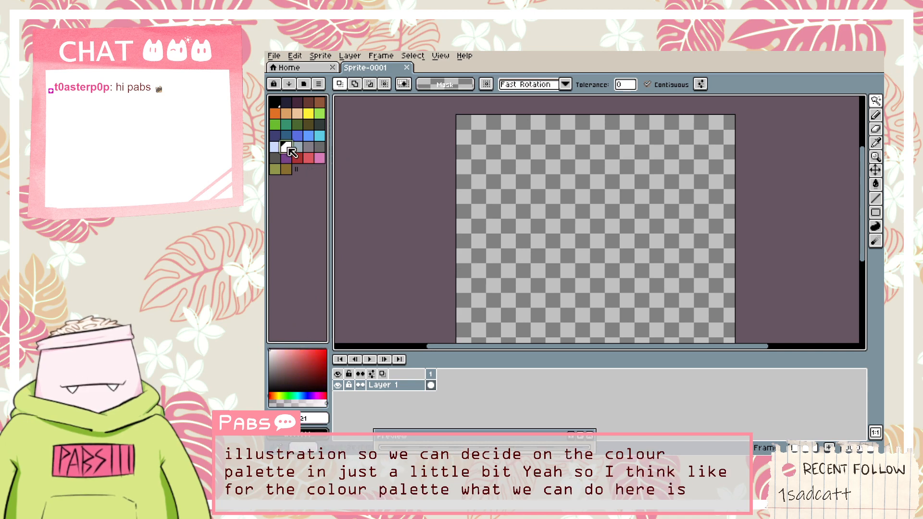
{"action": "key", "text": "ctrl+a"}
{"action": "key", "text": "ctrl+d"}
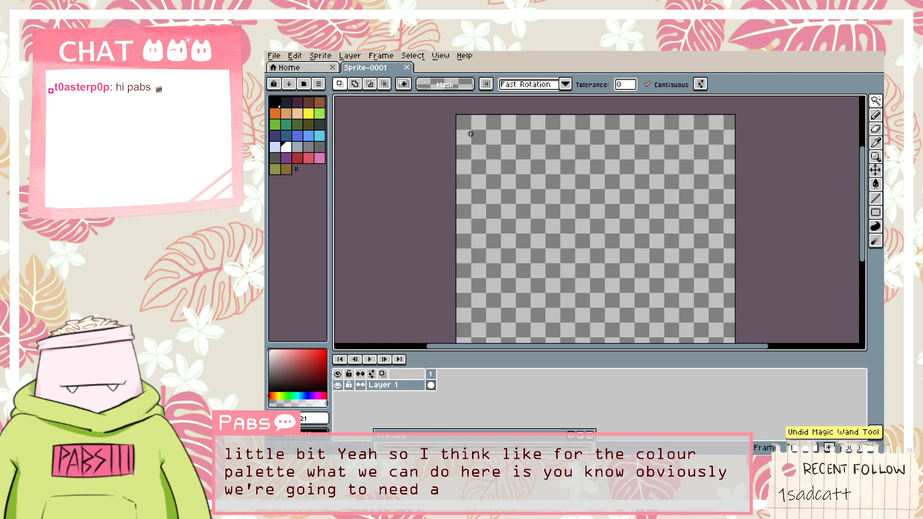
{"action": "key", "text": "b"}
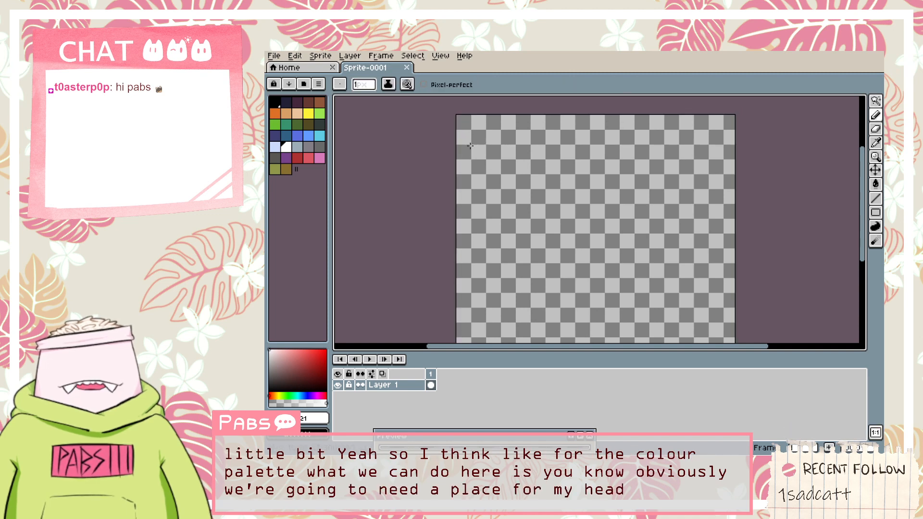
{"action": "left_click", "coordinate": [478, 132]}
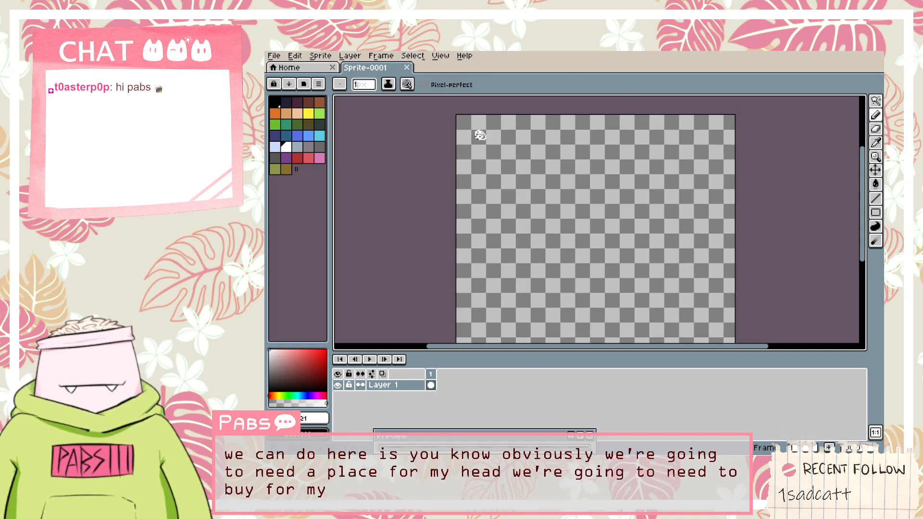
{"action": "key", "text": "ctrl+z"}
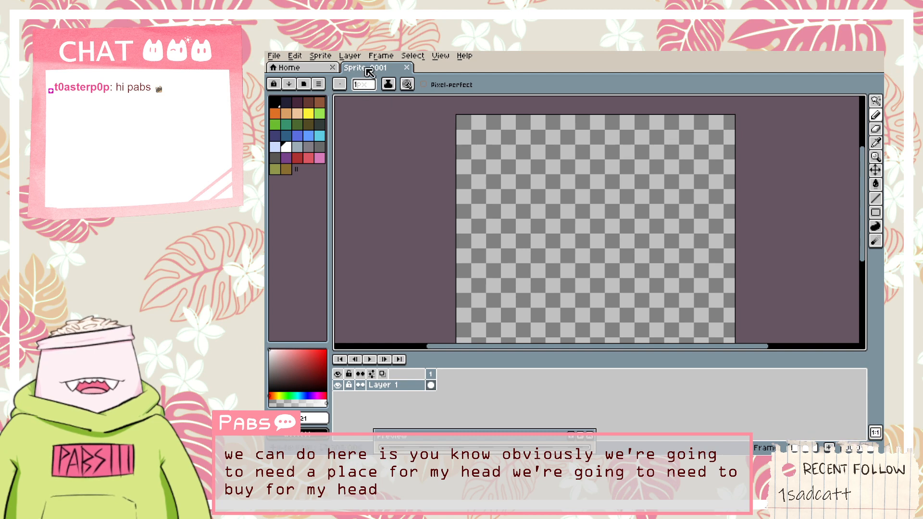
{"action": "scroll", "coordinate": [538, 169], "scroll_direction": "down", "scroll_amount": 1}
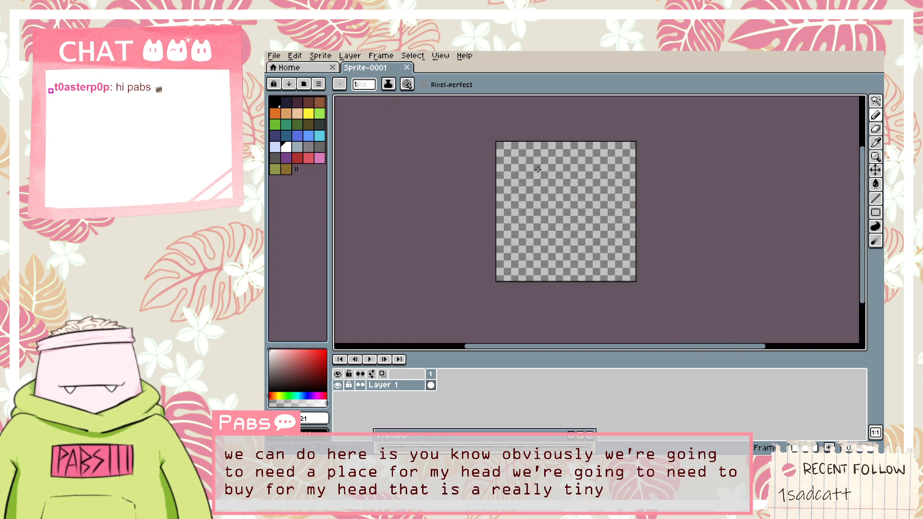
Create a new 100 × 100 px RGBA sprite with a transparent background.
{"action": "key", "text": "ctrl+n"}
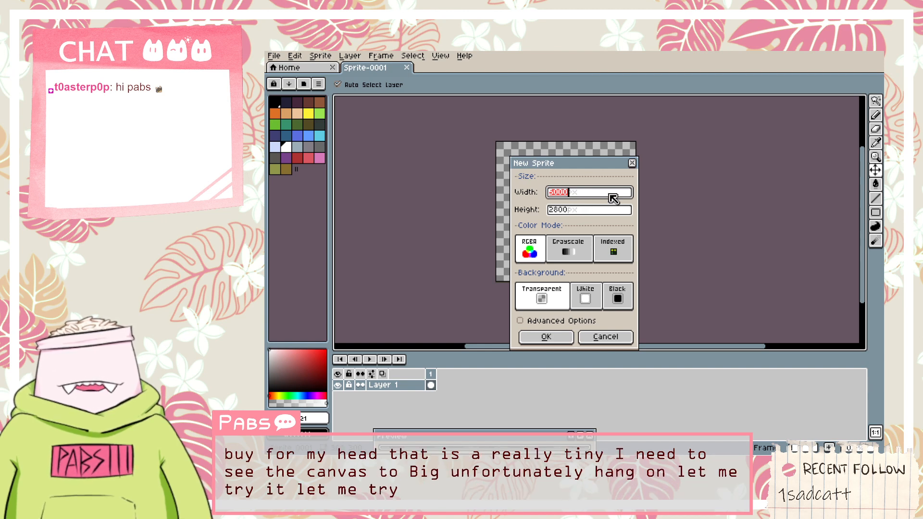
{"action": "type", "text": "100"}
{"action": "key", "text": "Tab"}
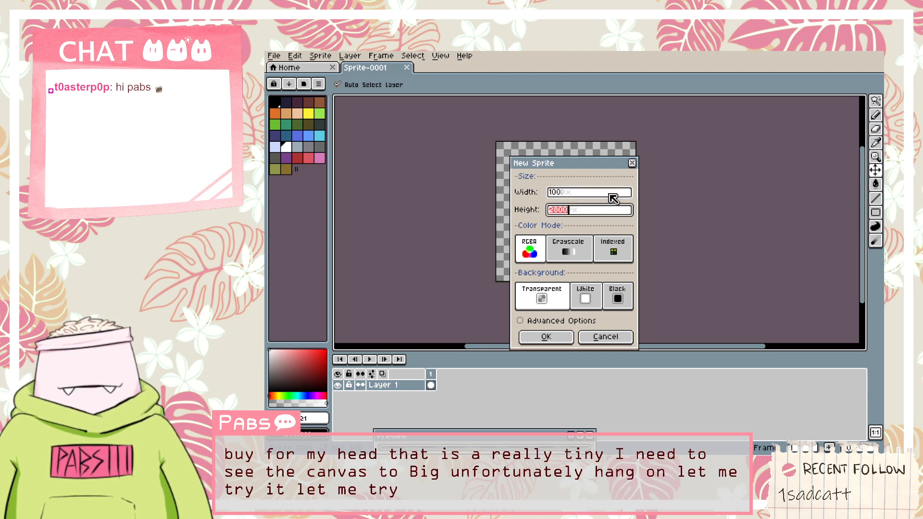
{"action": "type", "text": "100"}
{"action": "key", "text": "Return"}
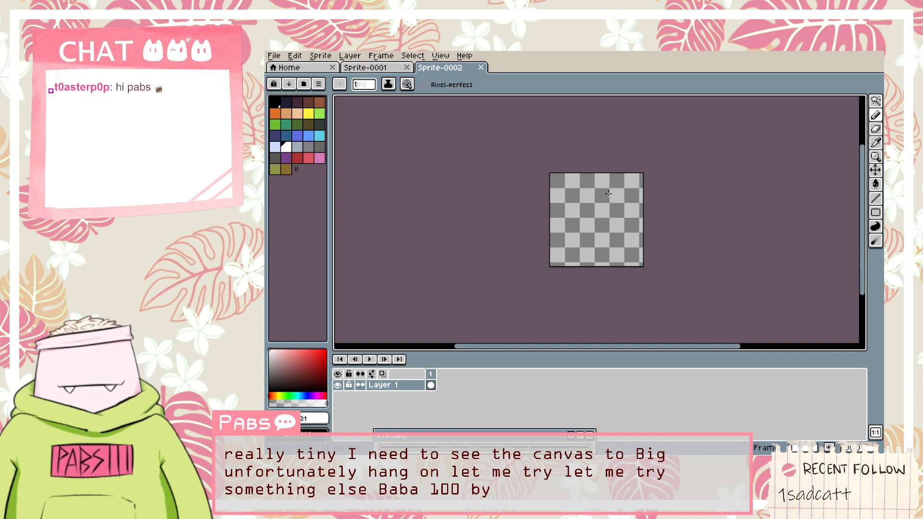
Try a few small white Pencil marks in the upper part of the 100 × 100 px canvas and undo the last one.
{"action": "scroll", "coordinate": [607, 193], "scroll_direction": "up", "scroll_amount": 4}
{"action": "scroll", "coordinate": [619, 210], "scroll_direction": "down", "scroll_amount": 2}
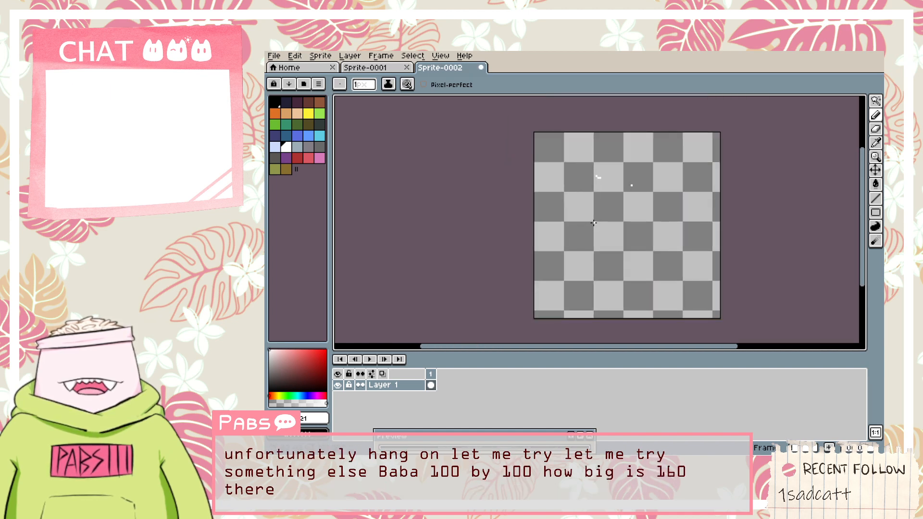
{"action": "key", "text": "ctrl+z"}
Create a new 70 × 70 px RGBA sprite with a transparent background.
{"action": "key", "text": "ctrl+n"}
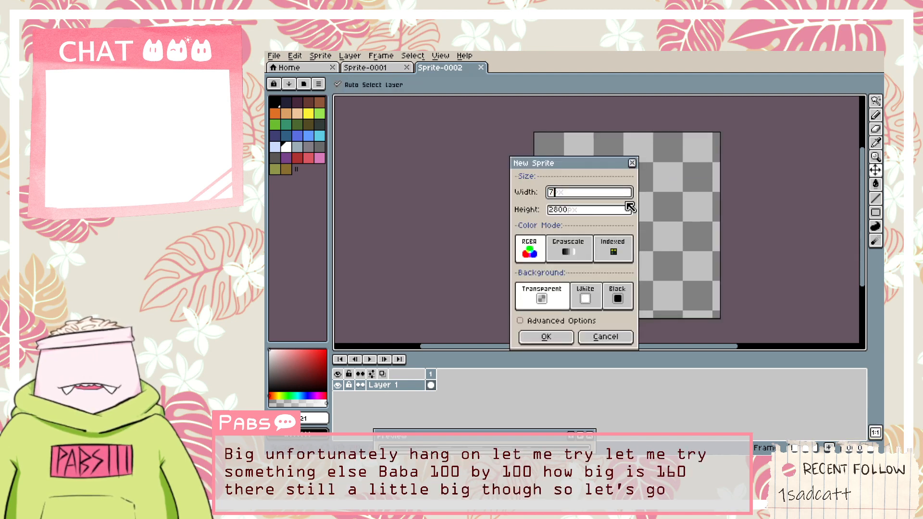
{"action": "key", "text": "Tab"}
{"action": "type", "text": "70"}
{"action": "key", "text": "Return"}
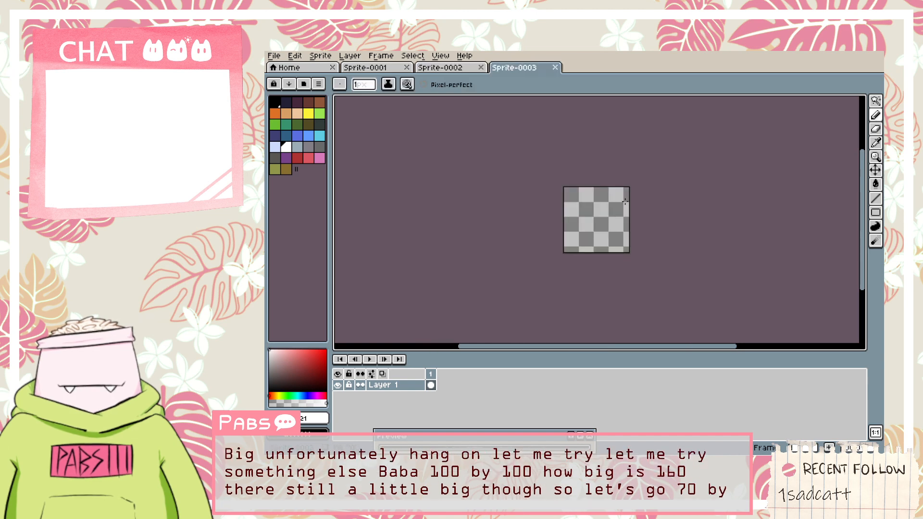
Try a white Pencil mark on the 70 × 70 px canvas to judge its scale.
{"action": "scroll", "coordinate": [599, 217], "scroll_direction": "up", "scroll_amount": 1}
{"action": "mouse_move", "coordinate": [548, 255]}
{"action": "left_mouse_down"}
{"action": "mouse_move", "coordinate": [553, 234]}
{"action": "mouse_move", "coordinate": [577, 261]}
{"action": "mouse_move", "coordinate": [583, 242]}
{"action": "left_mouse_up"}
{"action": "scroll", "coordinate": [583, 241], "scroll_direction": "down", "scroll_amount": 2}
{"action": "scroll", "coordinate": [582, 243], "scroll_direction": "up", "scroll_amount": 1}
Close Sprite-0003, Sprite-0002 and Sprite-0001, discarding the unsaved changes.
{"action": "key", "text": "ctrl+w"}
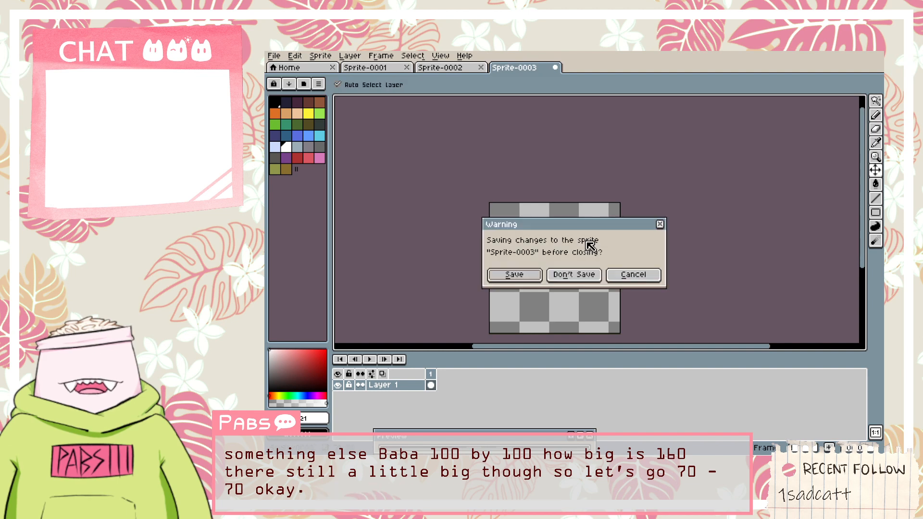
{"action": "left_click", "coordinate": [573, 274]}
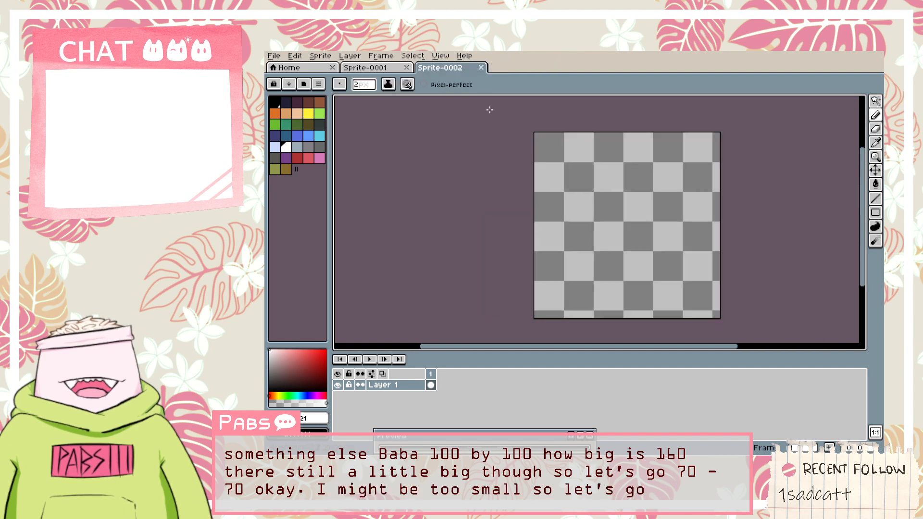
{"action": "left_click", "coordinate": [481, 67]}
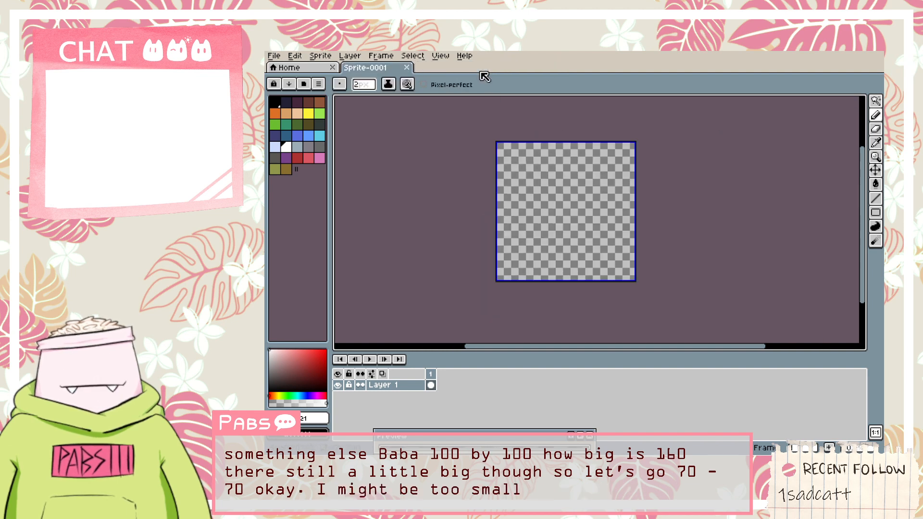
{"action": "left_click", "coordinate": [406, 68]}
Create a new 80 × 80 px RGBA sprite with a transparent background.
{"action": "key", "text": "ctrl+n"}
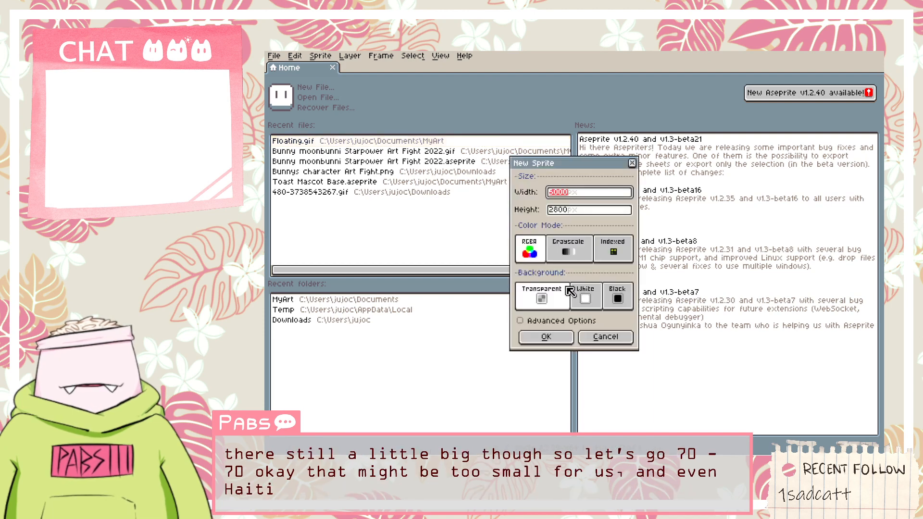
{"action": "type", "text": "70"}
{"action": "key", "text": "Tab"}
{"action": "type", "text": "70"}
{"action": "key", "text": "Return"}
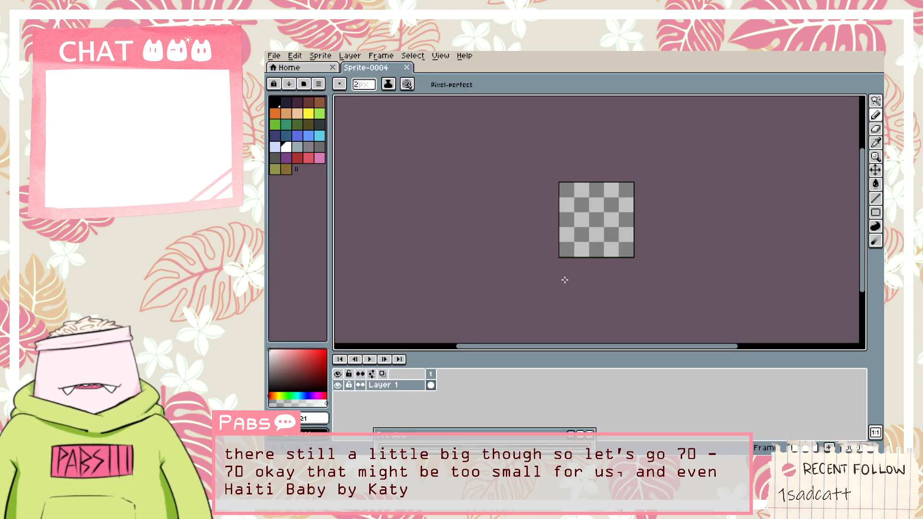
Try a 2 px white Pencil dab in the upper part of the 80 × 80 px canvas and undo it.
{"action": "scroll", "coordinate": [584, 257], "scroll_direction": "up", "scroll_amount": 2}
{"action": "scroll", "coordinate": [596, 226], "scroll_direction": "down", "scroll_amount": 3}
{"action": "scroll", "coordinate": [579, 219], "scroll_direction": "up", "scroll_amount": 4}
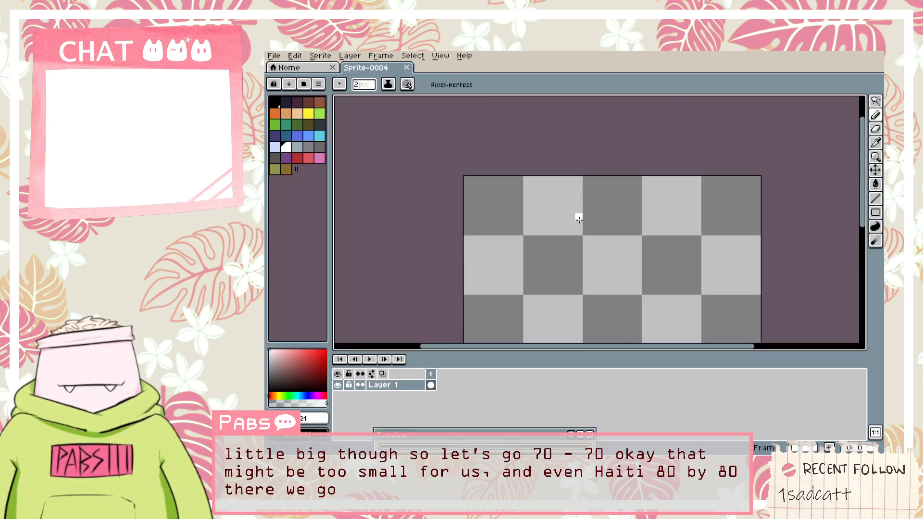
{"action": "scroll", "coordinate": [585, 259], "scroll_direction": "down", "scroll_amount": 3}
{"action": "scroll", "coordinate": [610, 269], "scroll_direction": "up", "scroll_amount": 2}
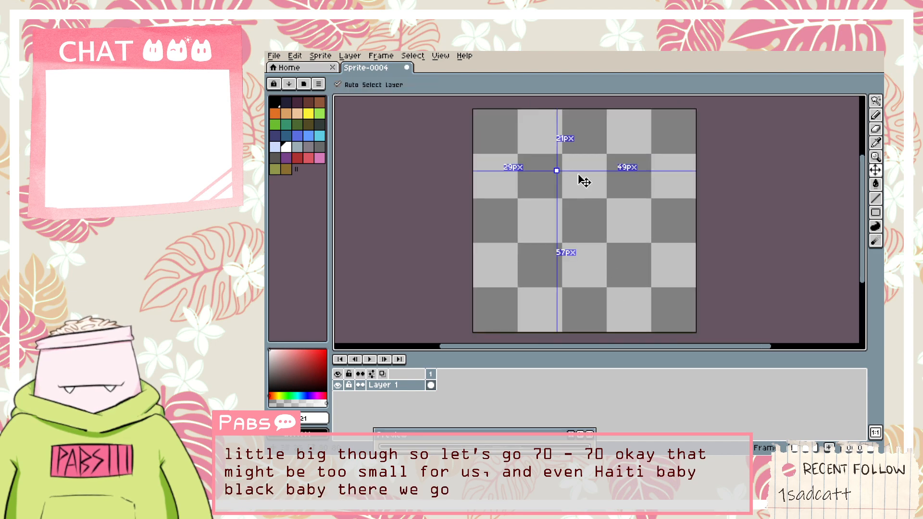
{"action": "key", "text": "ctrl+z"}
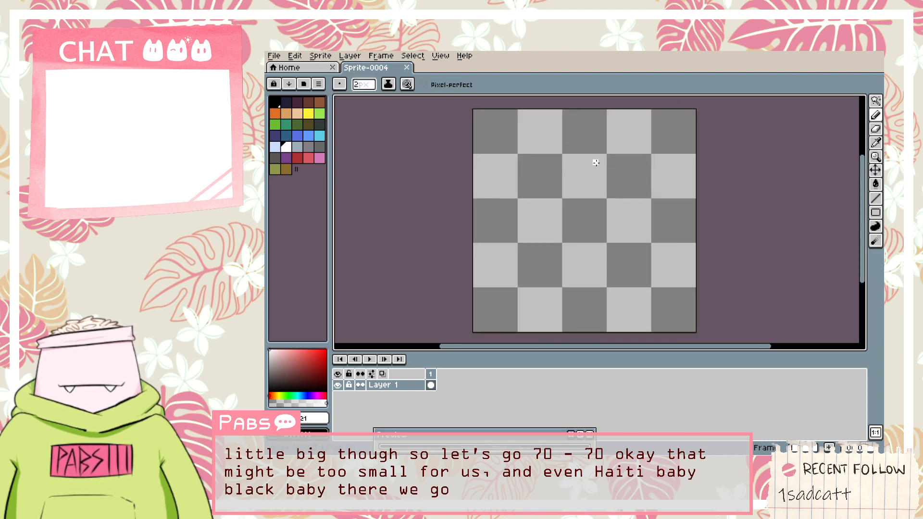
Create a new 90 × 90 px RGBA sprite with a transparent background and place a small white test dab in its upper part.
{"action": "key", "text": "ctrl+n"}
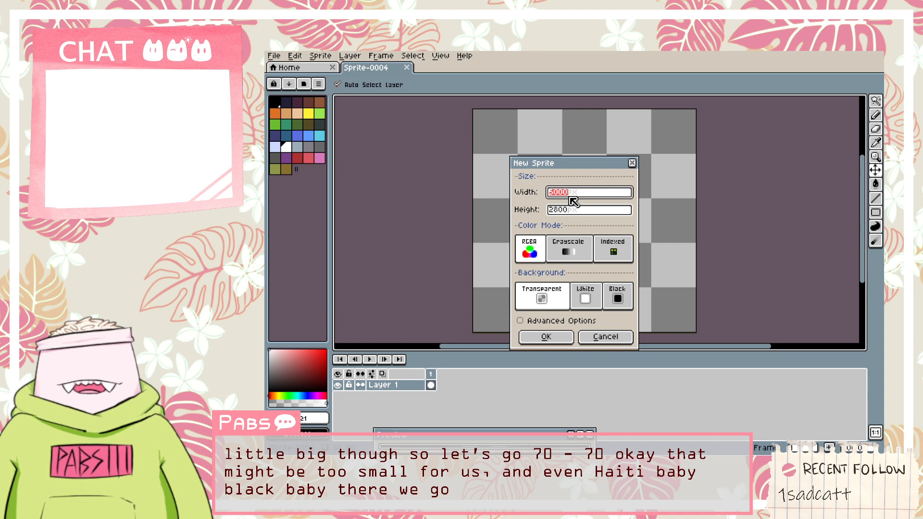
{"action": "type", "text": "90"}
{"action": "key", "text": "Tab"}
{"action": "type", "text": "09"}
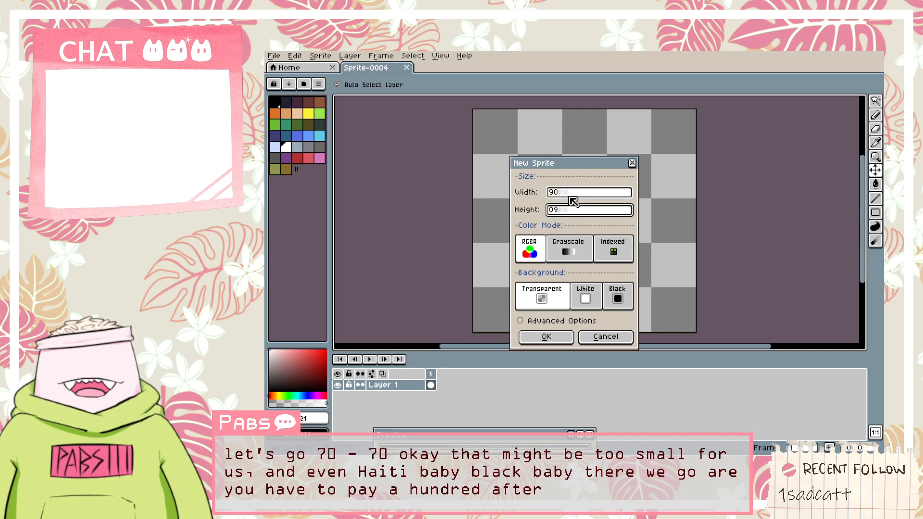
{"action": "key", "text": "Return"}
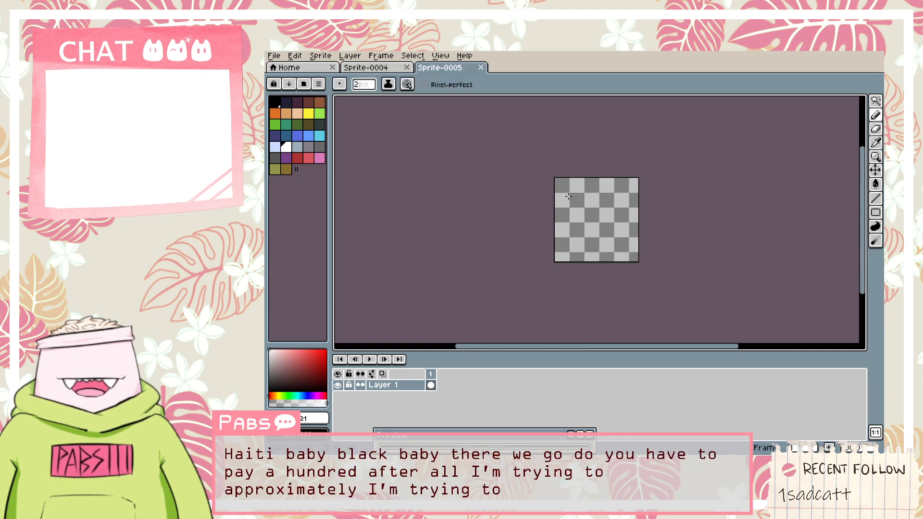
{"action": "scroll", "coordinate": [581, 196], "scroll_direction": "up", "scroll_amount": 3}
{"action": "left_click", "coordinate": [581, 196]}
{"action": "scroll", "coordinate": [628, 194], "scroll_direction": "down", "scroll_amount": 1}
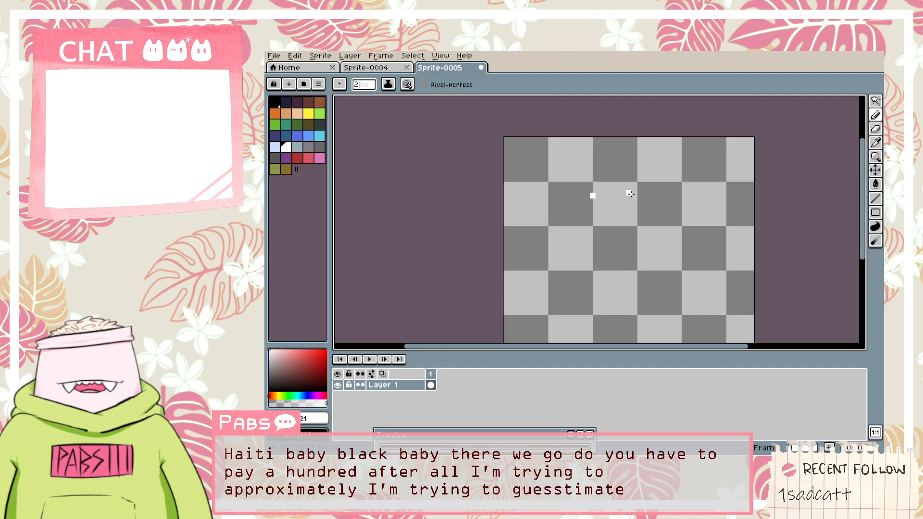
Create another new 100 × 100 px RGBA sprite with a transparent background.
{"action": "key", "text": "ctrl+n"}
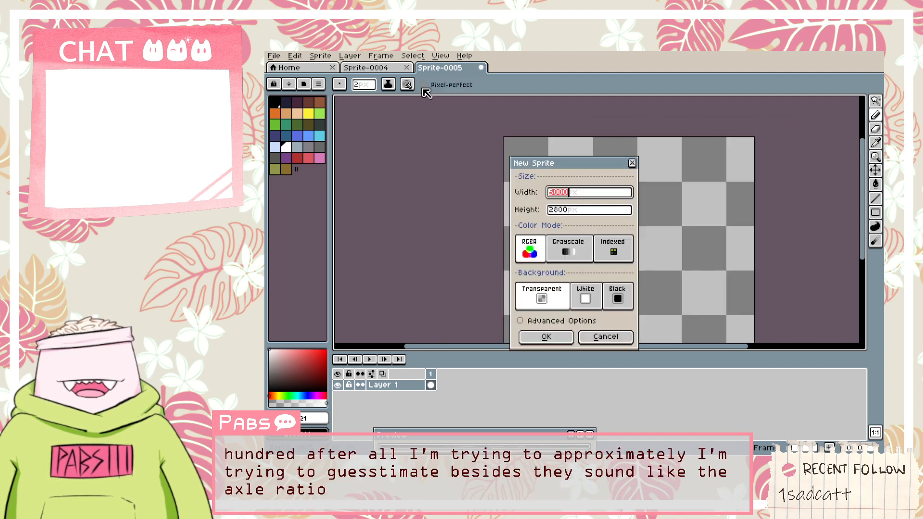
{"action": "type", "text": "1"}
{"action": "key", "text": "Tab"}
{"action": "type", "text": "100"}
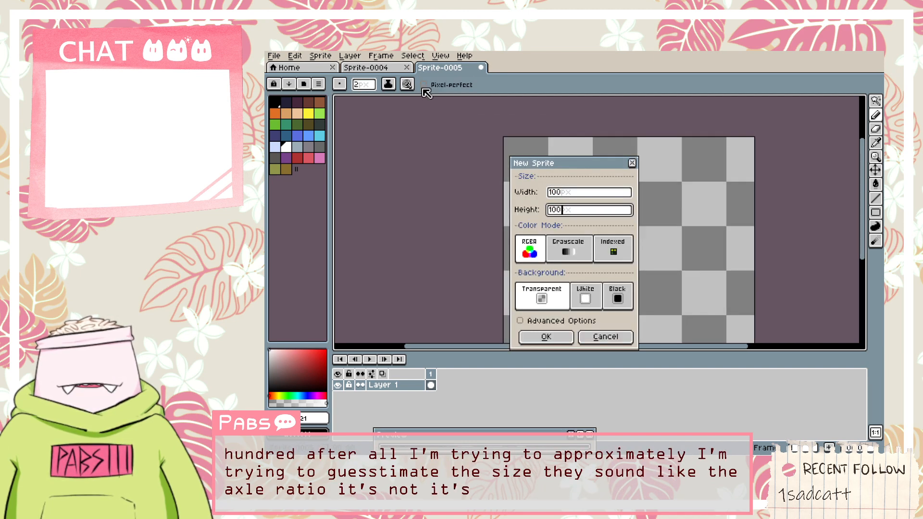
{"action": "key", "text": "Return"}
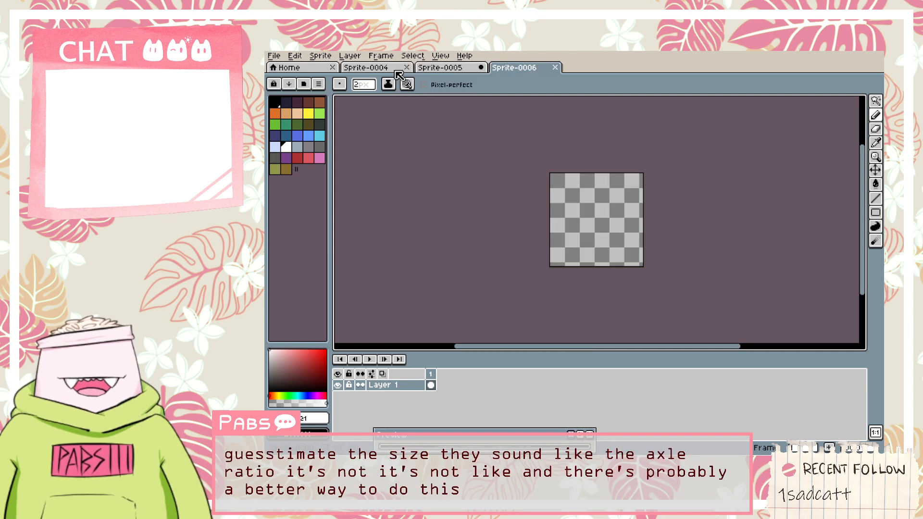
Close Sprite-0004 and Sprite-0005 without saving, keeping only the new 100 × 100 px sprite open.
{"action": "left_click", "coordinate": [407, 69]}
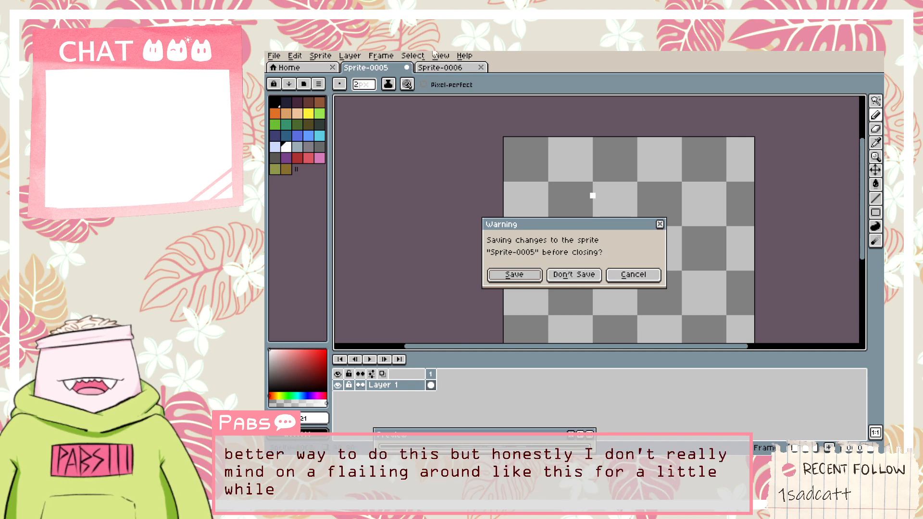
{"action": "left_click", "coordinate": [572, 278]}
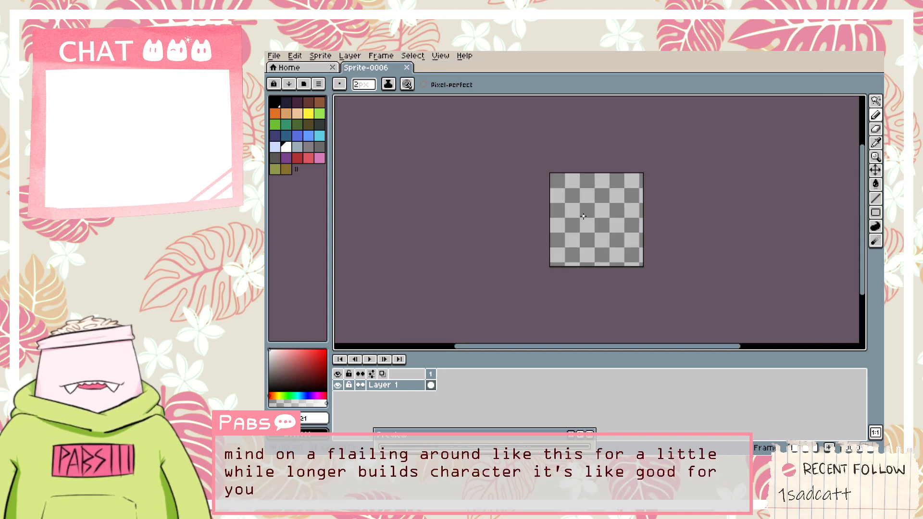
Try a small white Pencil dab on Sprite-0006 and undo it.
{"action": "scroll", "coordinate": [602, 206], "scroll_direction": "up", "scroll_amount": 2}
{"action": "key", "text": "ctrl+z"}
{"action": "scroll", "coordinate": [580, 196], "scroll_direction": "down", "scroll_amount": 1}
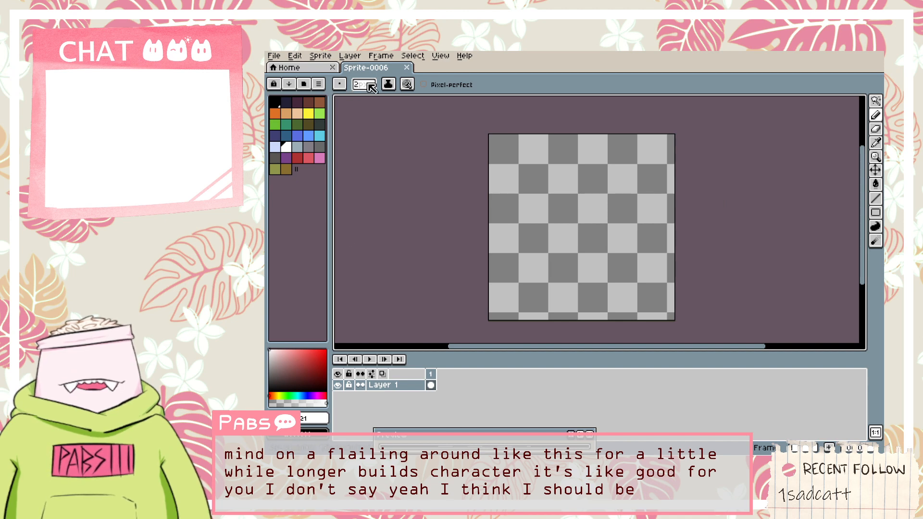
With a larger round Pencil brush, place white, light green and black colour dabs in a row near the canvas's upper-left corner.
{"action": "left_click", "coordinate": [508, 150]}
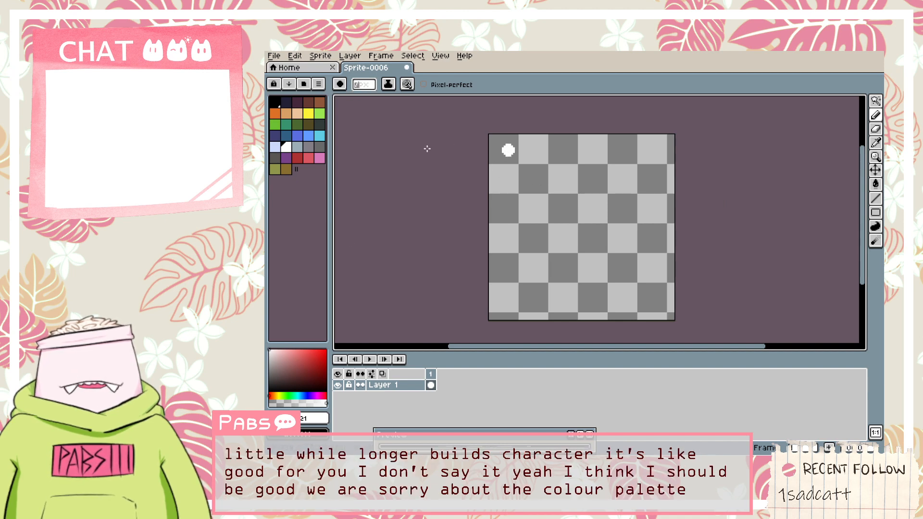
{"action": "left_click", "coordinate": [275, 101]}
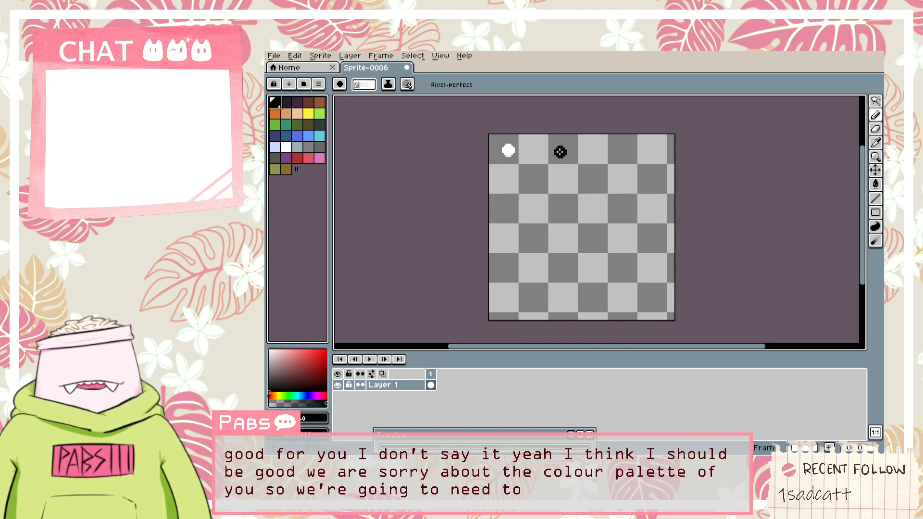
{"action": "left_click", "coordinate": [547, 150]}
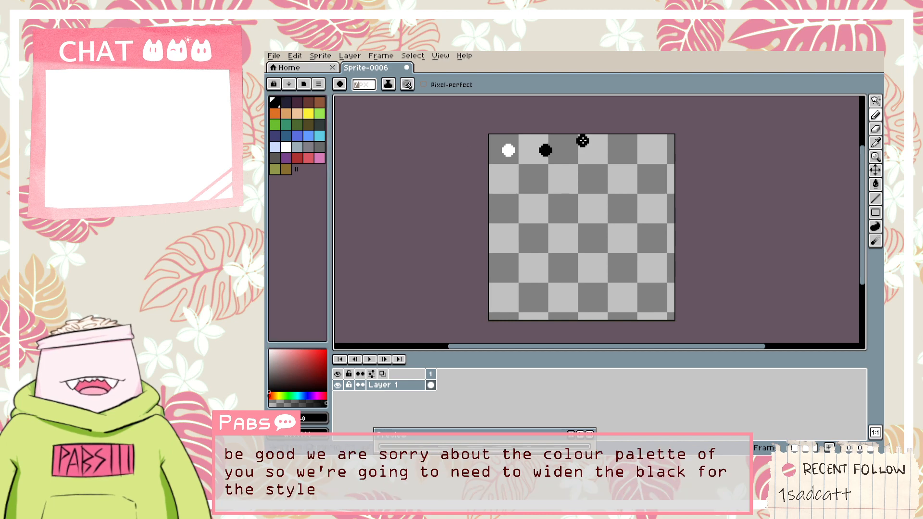
{"action": "key", "text": "ctrl+z"}
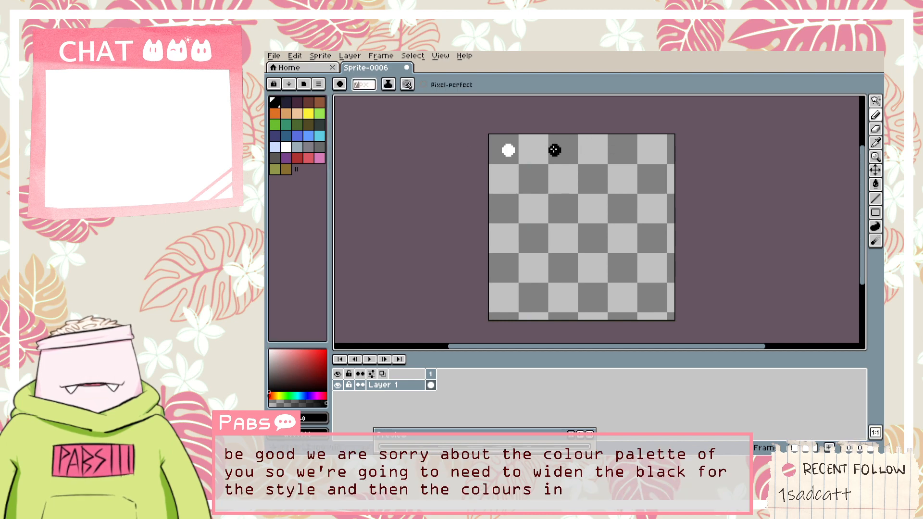
{"action": "left_click", "coordinate": [555, 150]}
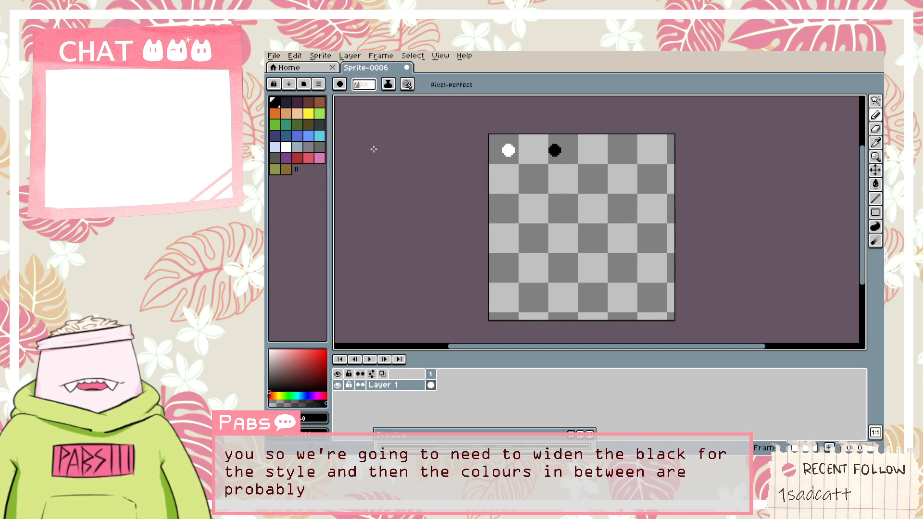
{"action": "left_click", "coordinate": [320, 113]}
{"action": "scroll", "coordinate": [498, 129], "scroll_direction": "up", "scroll_amount": 1}
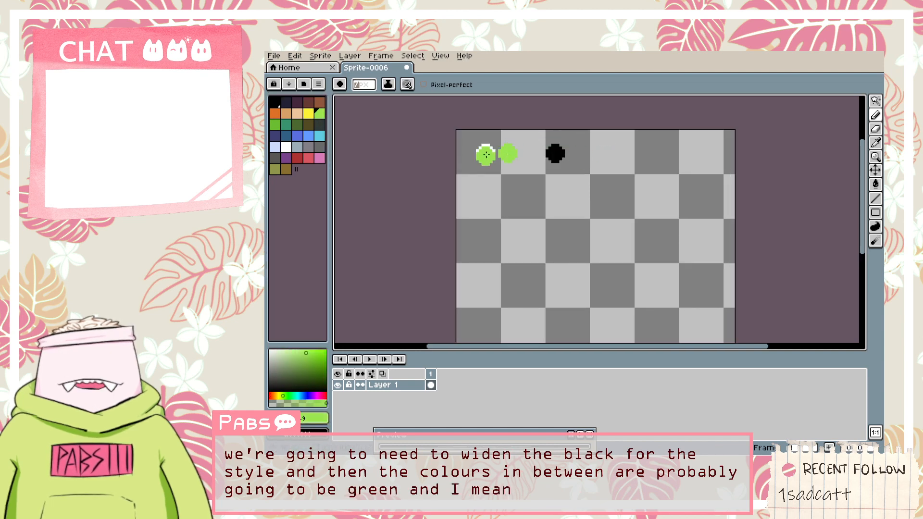
Pick the palette's pink, shift it to a brighter, more saturated pink and add that colour to the palette.
{"action": "left_click", "coordinate": [320, 159]}
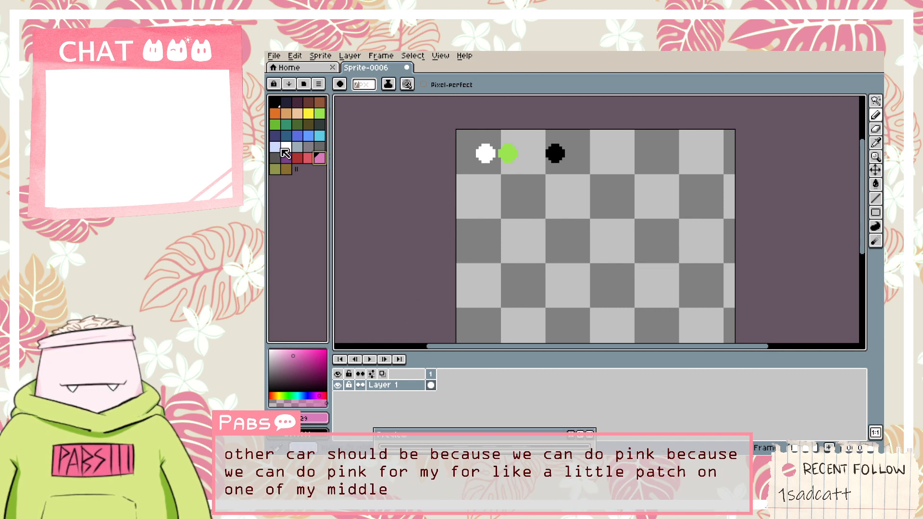
{"action": "left_click", "coordinate": [304, 354]}
{"action": "left_click_drag", "start_coordinate": [305, 355], "coordinate": [302, 351]}
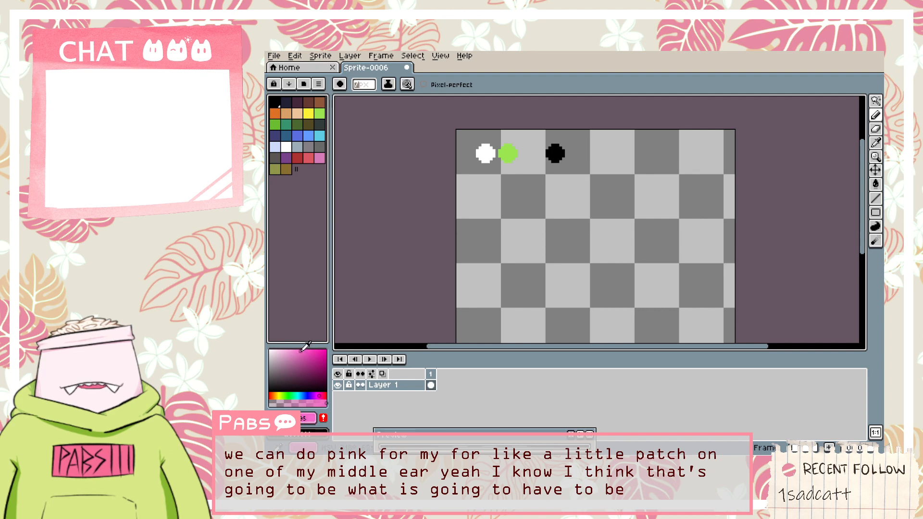
{"action": "left_click", "coordinate": [324, 418]}
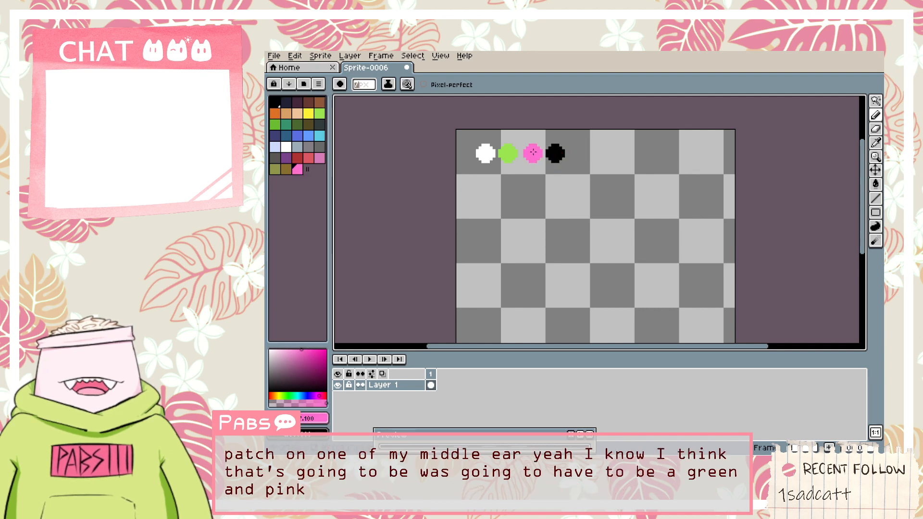
Mix a deeper, more saturated hot pink by adjusting hue and saturation, and add it to the palette.
{"action": "left_click", "coordinate": [316, 395]}
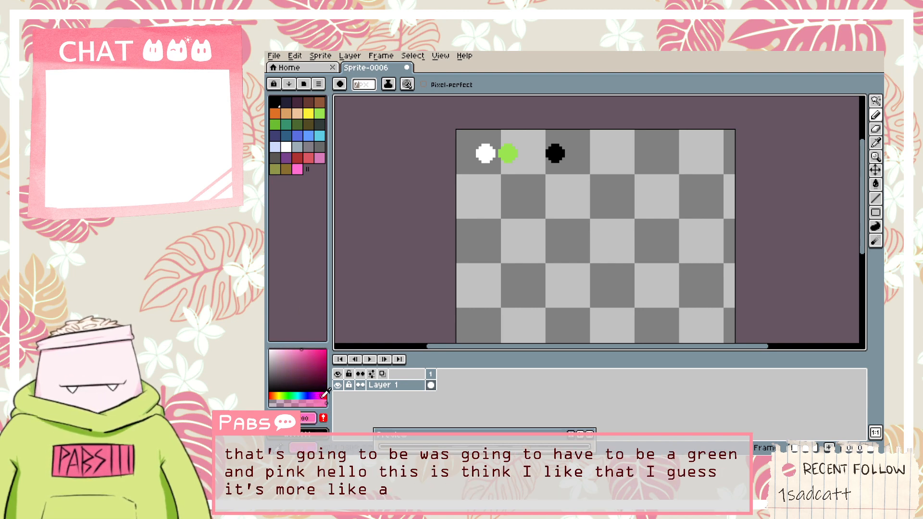
{"action": "left_click", "coordinate": [323, 395]}
{"action": "left_click", "coordinate": [325, 393]}
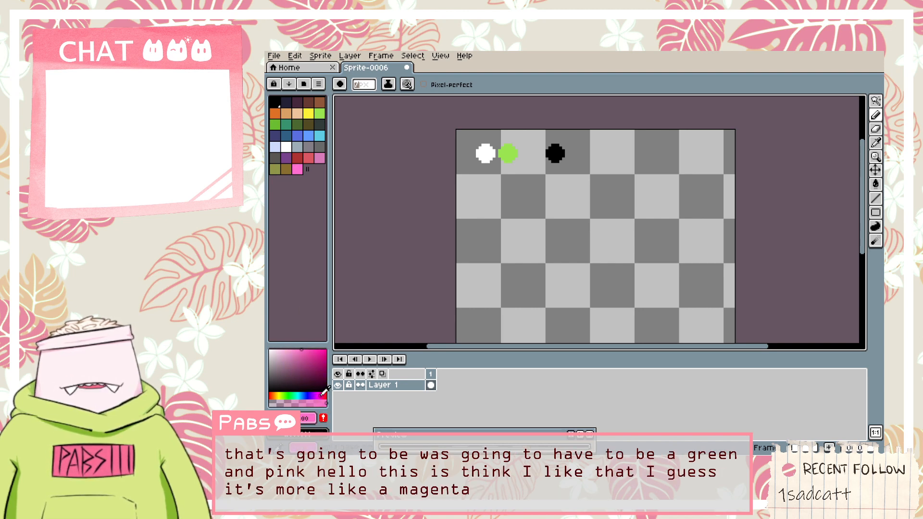
{"action": "left_click", "coordinate": [312, 356]}
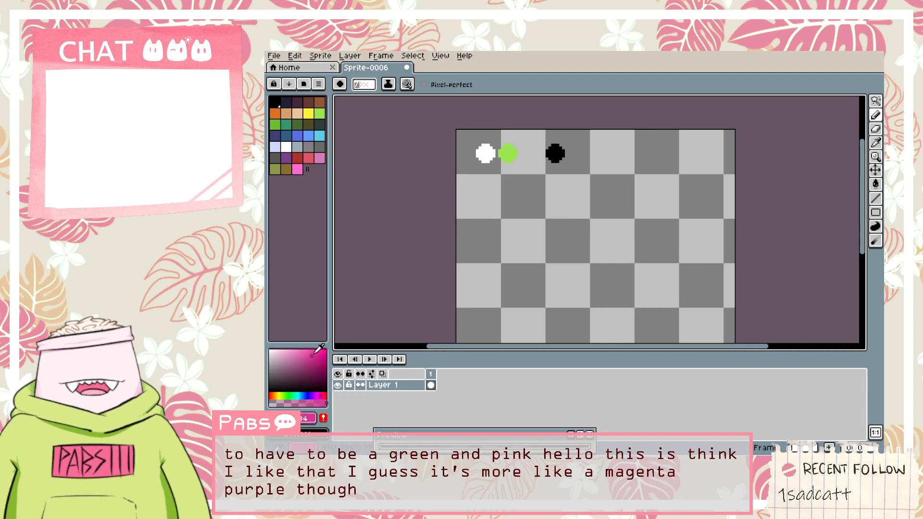
{"action": "left_click_drag", "start_coordinate": [312, 356], "coordinate": [310, 351]}
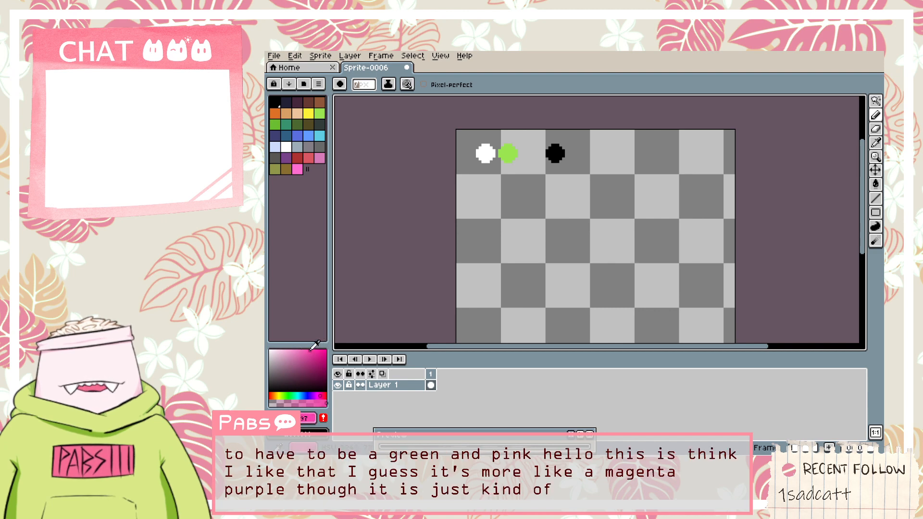
{"action": "left_click", "coordinate": [323, 418]}
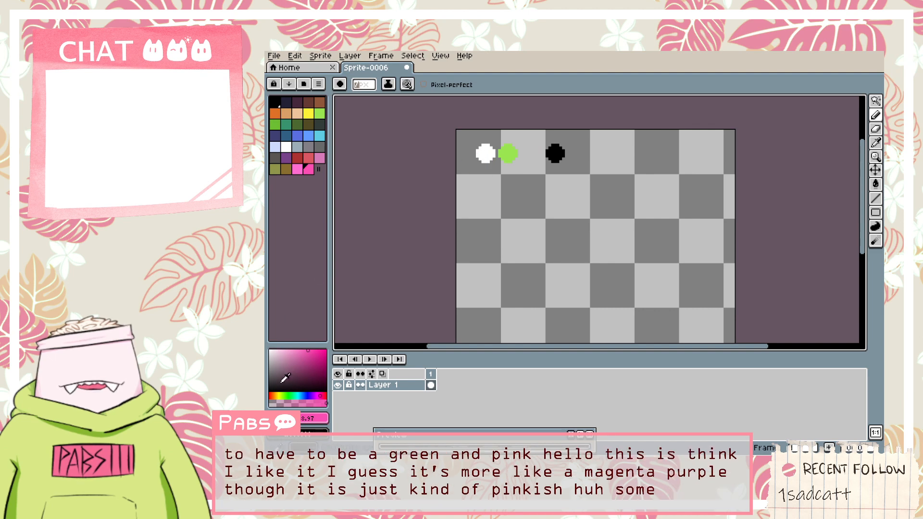
Choose a slightly less saturated pink, place a dab of it between the green and black dabs, and add the colour to the palette.
{"action": "left_click", "coordinate": [309, 354]}
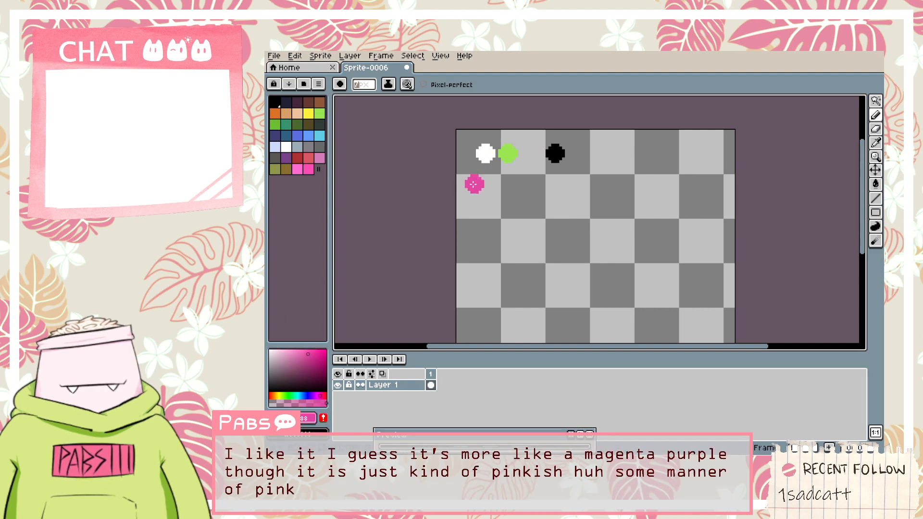
{"action": "left_click", "coordinate": [532, 153]}
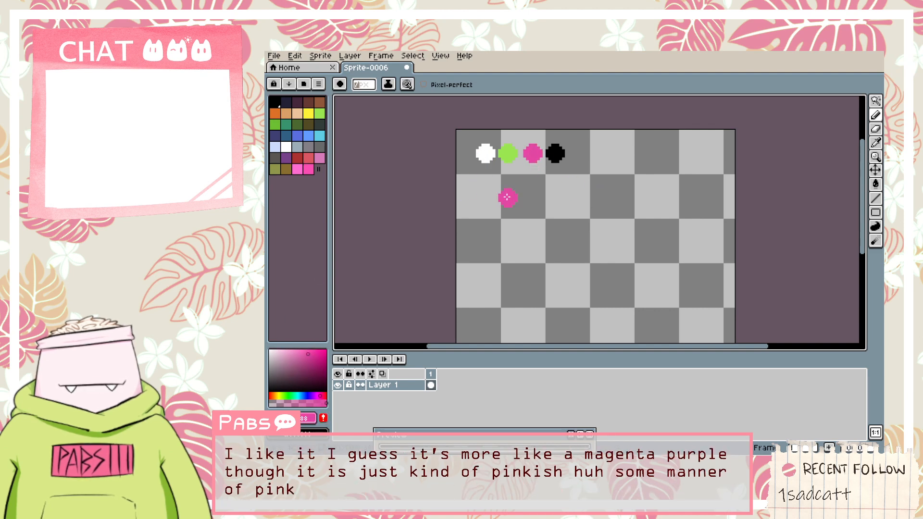
{"action": "key", "text": "ctrl+z"}
{"action": "left_click", "coordinate": [529, 154]}
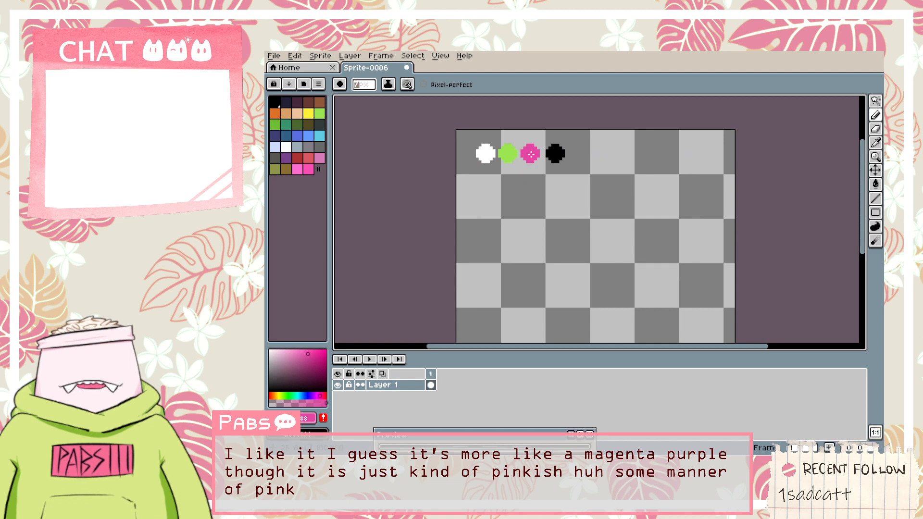
{"action": "left_click", "coordinate": [322, 418]}
Reduce the Pencil to a fine brush and choose the palette's light red as the sketching colour.
{"action": "scroll", "coordinate": [607, 193], "scroll_direction": "down", "scroll_amount": 4}
{"action": "scroll", "coordinate": [607, 193], "scroll_direction": "up", "scroll_amount": 4}
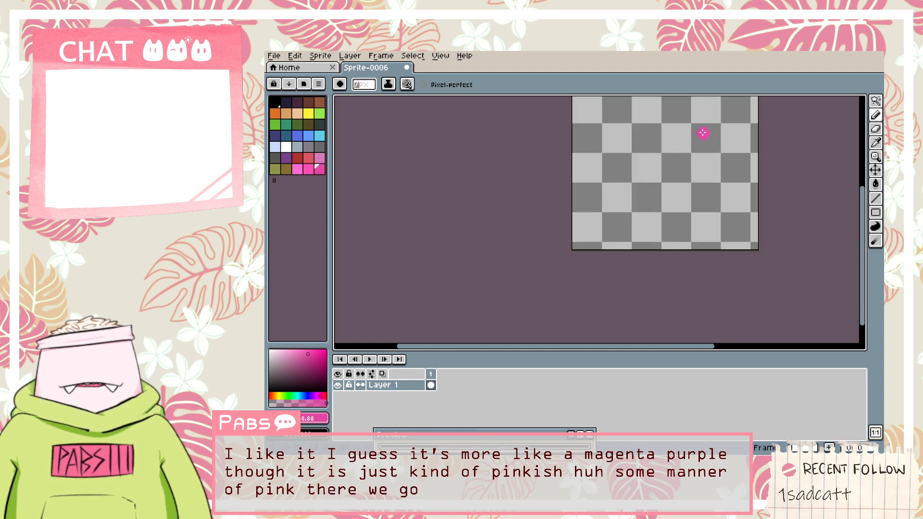
{"action": "scroll", "coordinate": [700, 132], "scroll_direction": "down", "scroll_amount": 4}
{"action": "scroll", "coordinate": [700, 131], "scroll_direction": "up", "scroll_amount": 5}
{"action": "scroll", "coordinate": [698, 132], "scroll_direction": "down", "scroll_amount": 1}
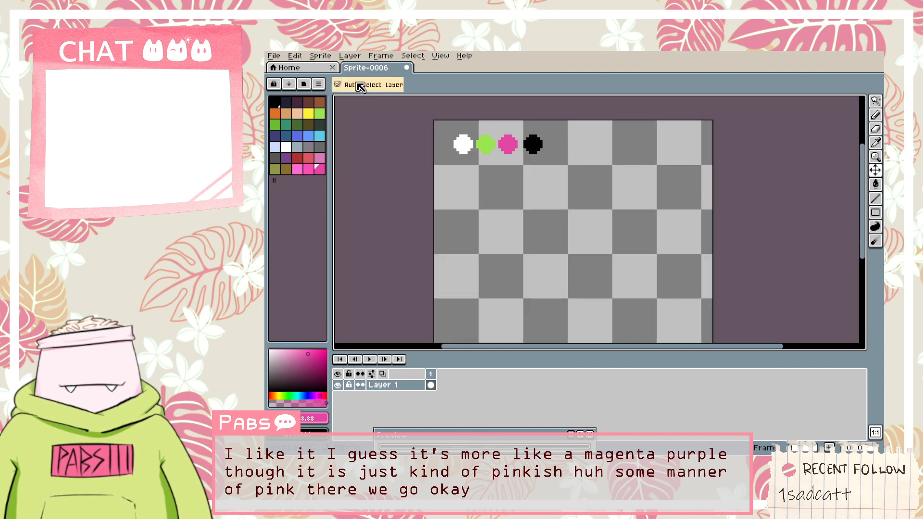
{"action": "scroll", "coordinate": [379, 99], "scroll_direction": "down", "scroll_amount": 2}
{"action": "scroll", "coordinate": [370, 85], "scroll_direction": "down", "scroll_amount": 1}
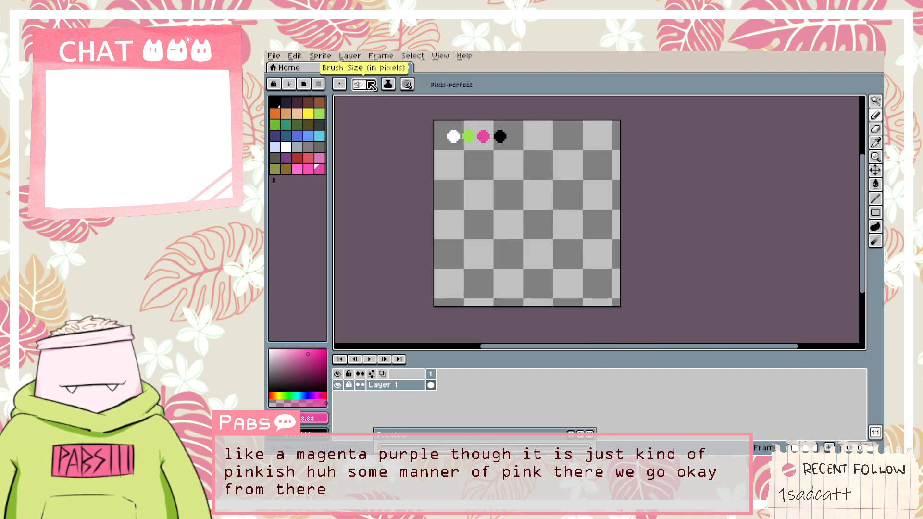
{"action": "left_click", "coordinate": [274, 101]}
{"action": "scroll", "coordinate": [464, 210], "scroll_direction": "up", "scroll_amount": 1}
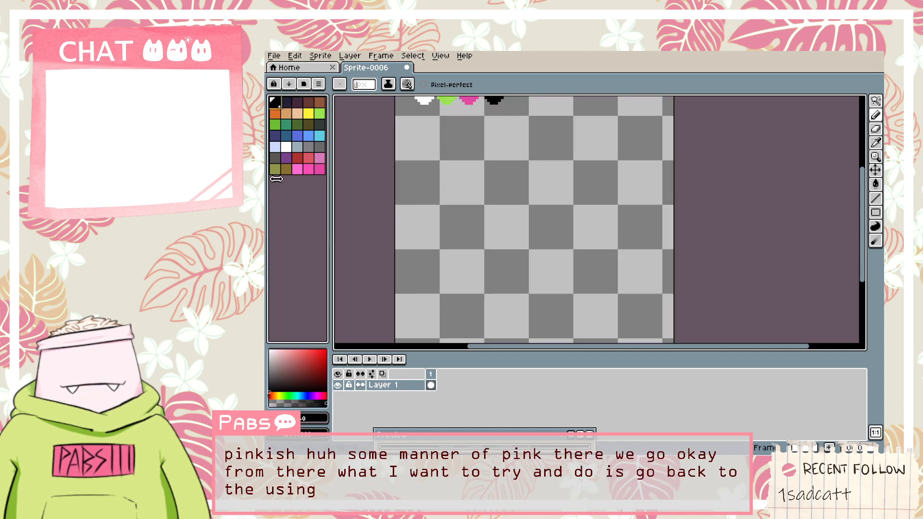
{"action": "left_click", "coordinate": [308, 158]}
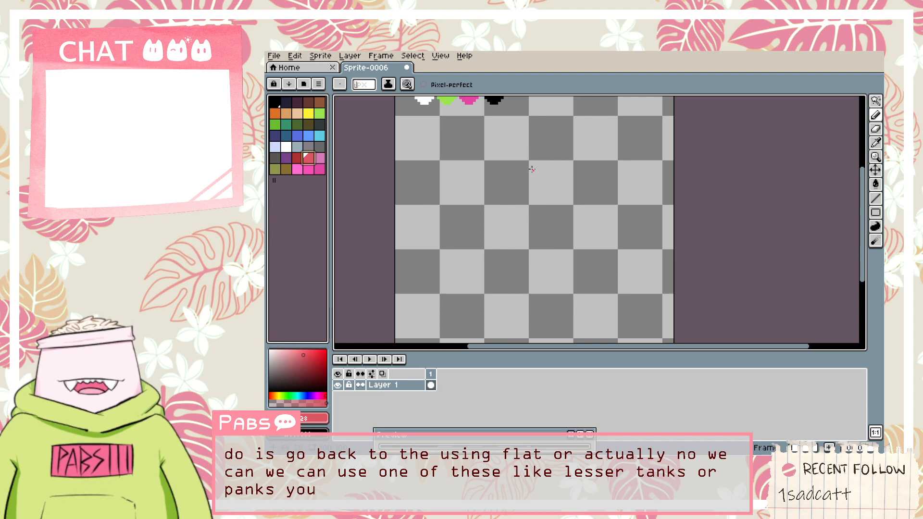
Try short light red guide strokes in the upper middle of the canvas on Layer 1 and undo them.
{"action": "mouse_move", "coordinate": [553, 118]}
{"action": "left_mouse_down"}
{"action": "mouse_move", "coordinate": [538, 169]}
{"action": "mouse_move", "coordinate": [556, 156]}
{"action": "left_mouse_up"}
{"action": "key", "text": "ctrl+z"}
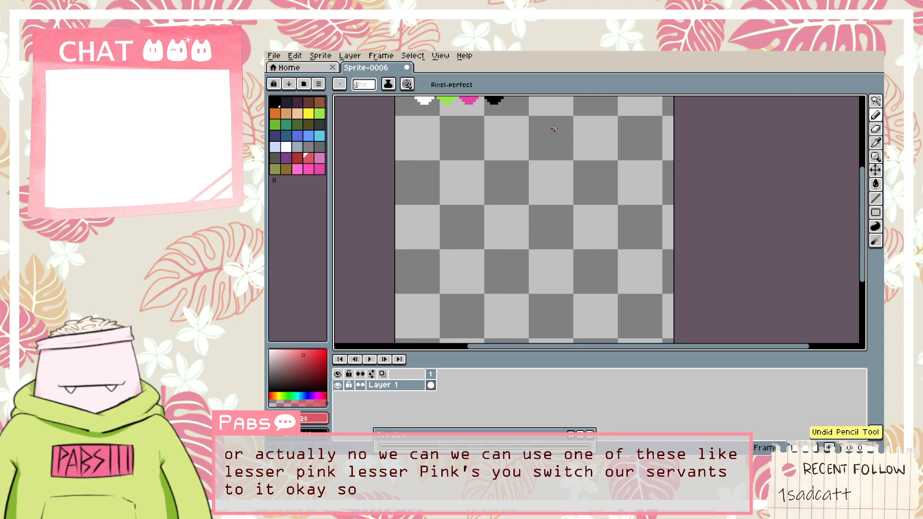
{"action": "mouse_move", "coordinate": [551, 123]}
{"action": "left_mouse_down"}
{"action": "mouse_move", "coordinate": [596, 144]}
{"action": "mouse_move", "coordinate": [521, 130]}
{"action": "mouse_move", "coordinate": [586, 185]}
{"action": "mouse_move", "coordinate": [548, 187]}
{"action": "mouse_move", "coordinate": [566, 191]}
{"action": "left_mouse_up"}
{"action": "key", "text": "ctrl+z"}
{"action": "key", "text": "ctrl+z"}
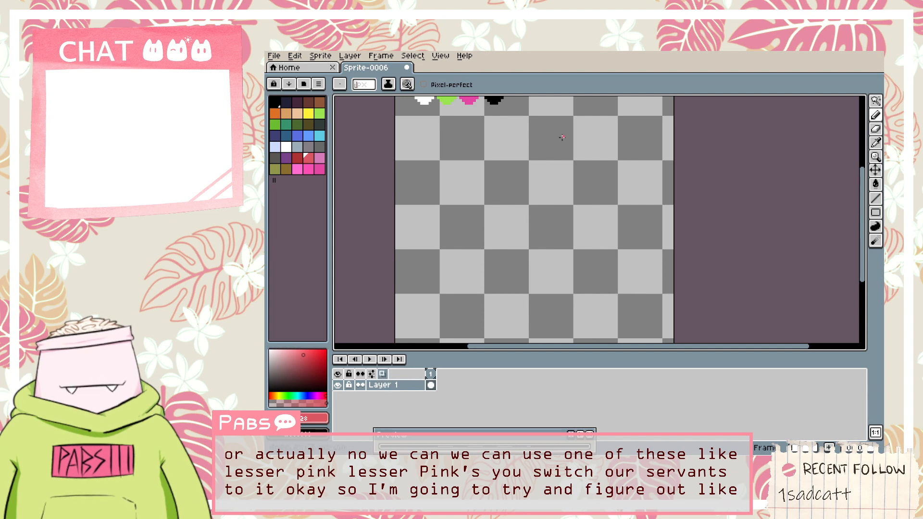
Add a new layer above Layer 1 and return to the Pencil for sketching on it.
{"action": "key", "text": "v"}
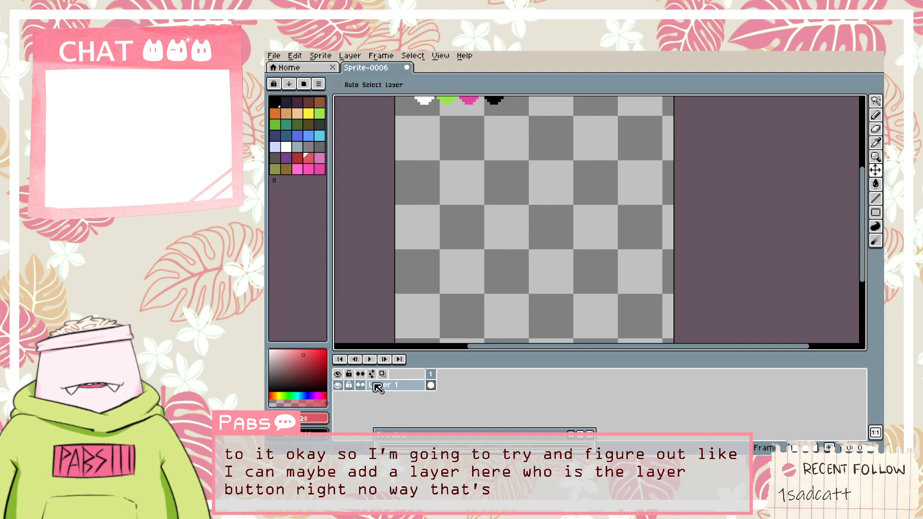
{"action": "key", "text": "shift+n"}
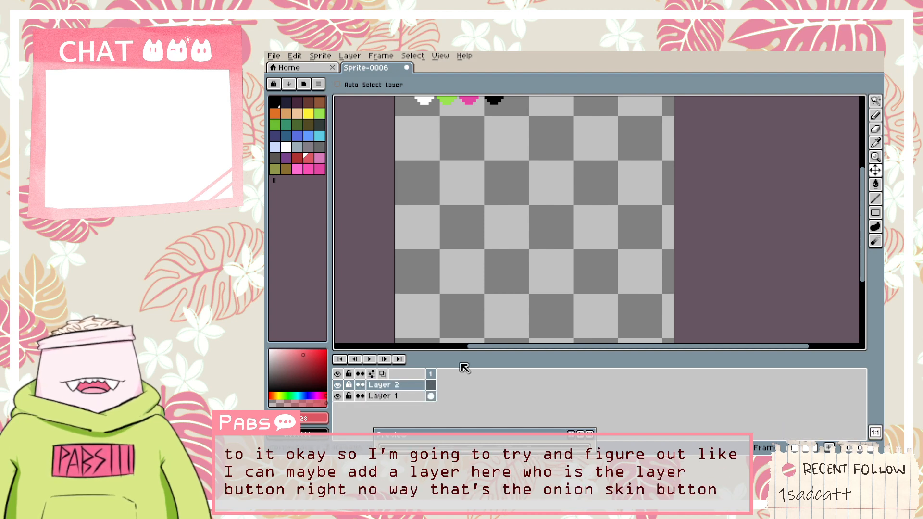
{"action": "key", "text": "b"}
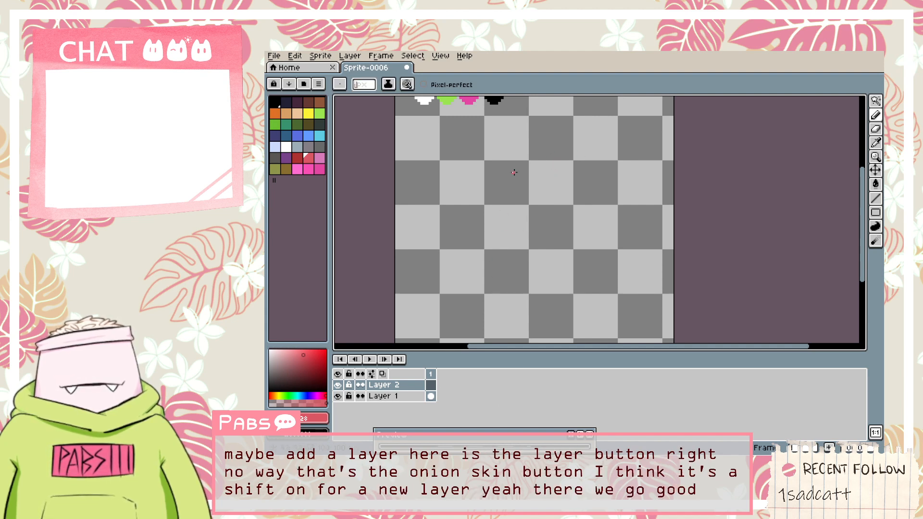
{"action": "scroll", "coordinate": [514, 173], "scroll_direction": "down", "scroll_amount": 2}
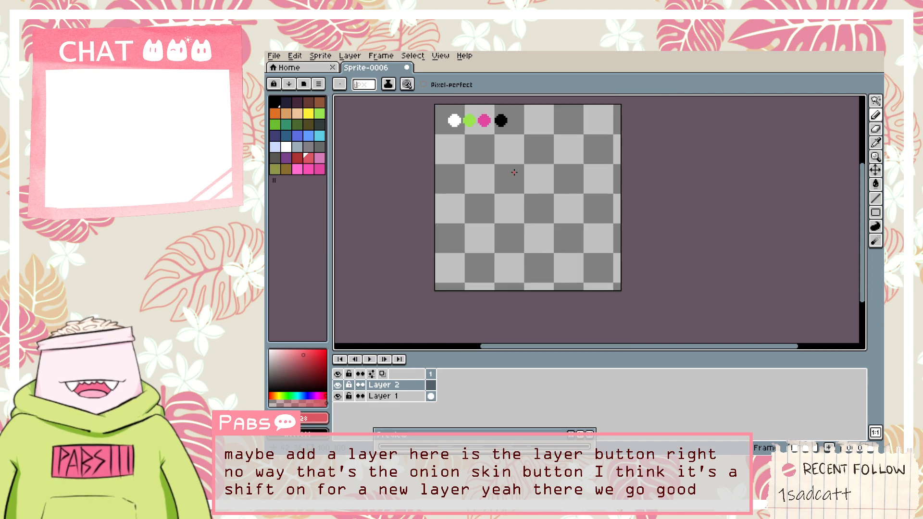
Sketch a round head with facial guidelines and a wide, rounded torso on Layer 2, undoing stray strokes.
{"action": "mouse_move", "coordinate": [542, 190]}
{"action": "left_mouse_down"}
{"action": "mouse_move", "coordinate": [574, 212]}
{"action": "mouse_move", "coordinate": [593, 201]}
{"action": "mouse_move", "coordinate": [569, 193]}
{"action": "mouse_move", "coordinate": [588, 169]}
{"action": "mouse_move", "coordinate": [590, 216]}
{"action": "mouse_move", "coordinate": [566, 178]}
{"action": "mouse_move", "coordinate": [603, 208]}
{"action": "mouse_move", "coordinate": [583, 218]}
{"action": "mouse_move", "coordinate": [594, 201]}
{"action": "mouse_move", "coordinate": [585, 269]}
{"action": "mouse_move", "coordinate": [551, 250]}
{"action": "mouse_move", "coordinate": [611, 242]}
{"action": "left_mouse_up"}
{"action": "key", "text": "ctrl+z"}
{"action": "key", "text": "ctrl+z"}
{"action": "key", "text": "ctrl+z"}
{"action": "key", "text": "ctrl+z"}
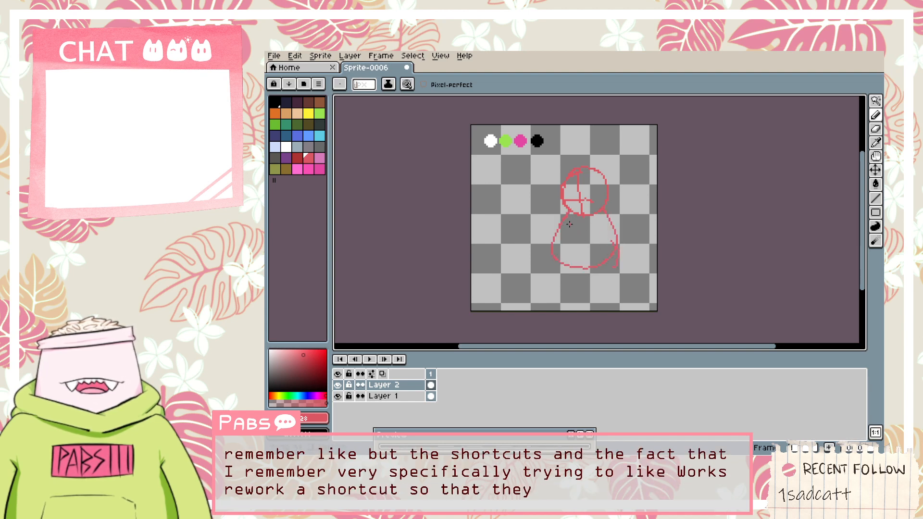
Sketch the character's outstretched arm on the left side of the torso, replacing the first straight stroke.
{"action": "scroll", "coordinate": [565, 220], "scroll_direction": "up", "scroll_amount": 1}
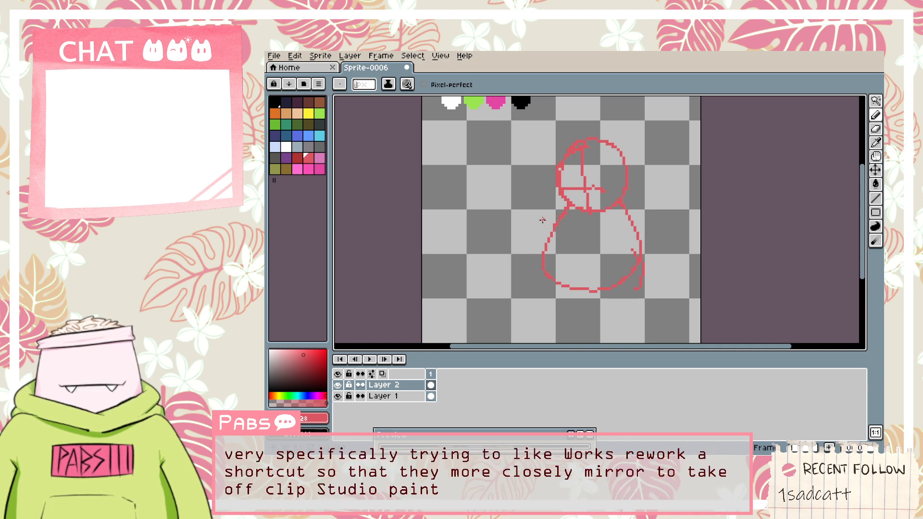
{"action": "left_click_drag", "start_coordinate": [514, 239], "coordinate": [541, 235]}
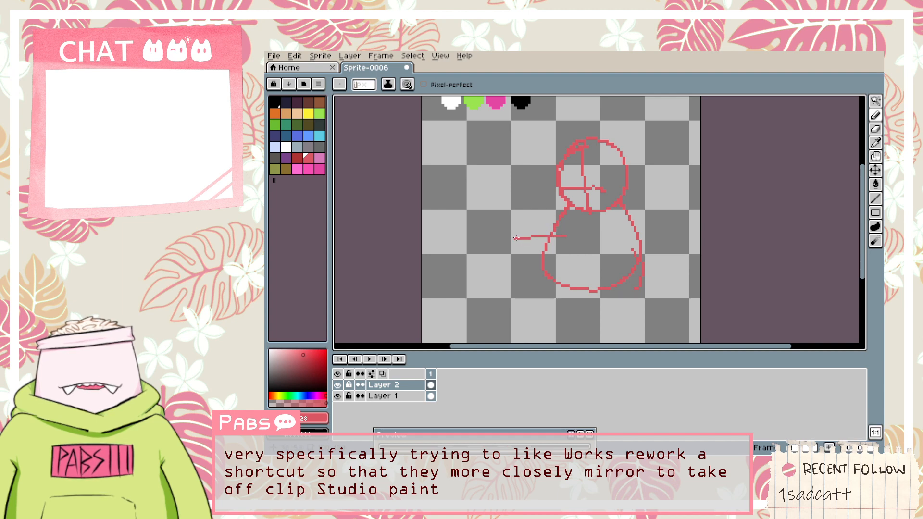
{"action": "key", "text": "ctrl+z"}
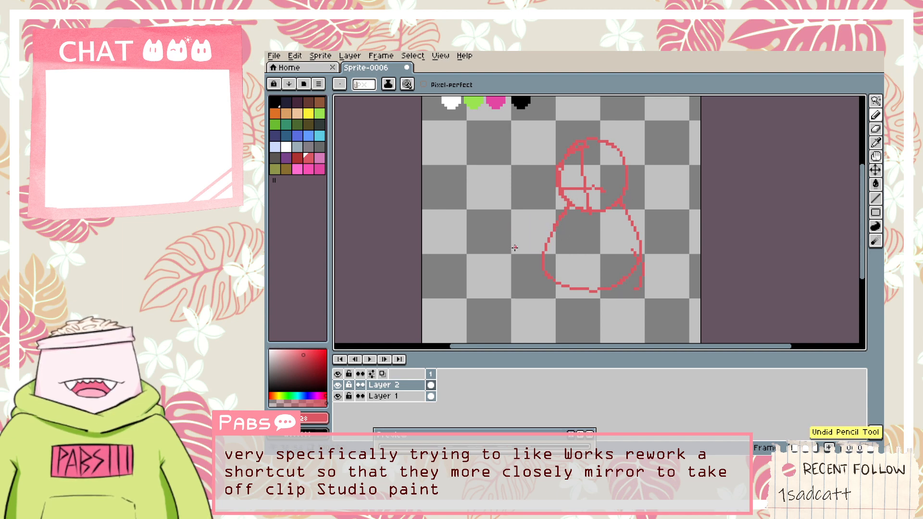
{"action": "left_click_drag", "start_coordinate": [514, 247], "coordinate": [514, 234]}
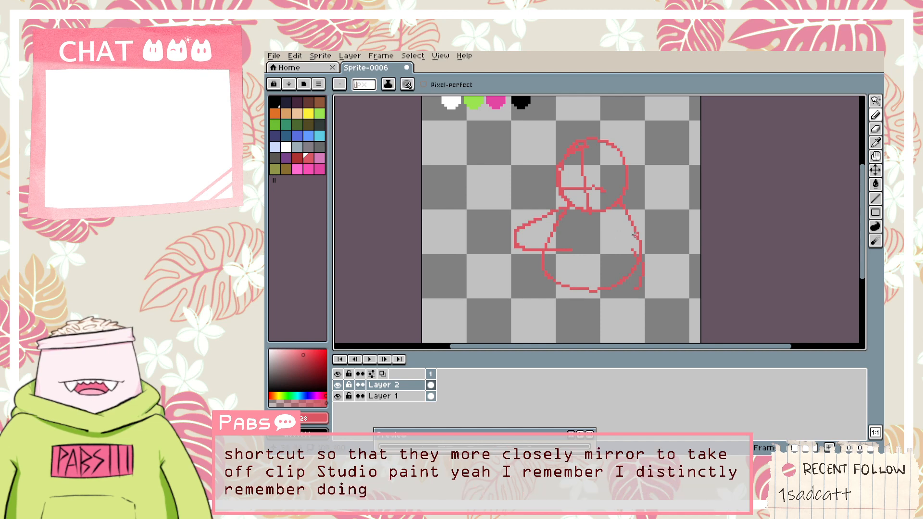
Sketch the arm on the right side of the torso and add rough hands to both arms.
{"action": "mouse_move", "coordinate": [618, 244]}
{"action": "left_mouse_down"}
{"action": "mouse_move", "coordinate": [622, 204]}
{"action": "mouse_move", "coordinate": [676, 236]}
{"action": "mouse_move", "coordinate": [633, 214]}
{"action": "left_mouse_up"}
{"action": "key", "text": "ctrl+z"}
{"action": "mouse_move", "coordinate": [627, 245]}
{"action": "left_mouse_down"}
{"action": "mouse_move", "coordinate": [659, 256]}
{"action": "mouse_move", "coordinate": [669, 241]}
{"action": "mouse_move", "coordinate": [659, 264]}
{"action": "mouse_move", "coordinate": [682, 243]}
{"action": "left_mouse_up"}
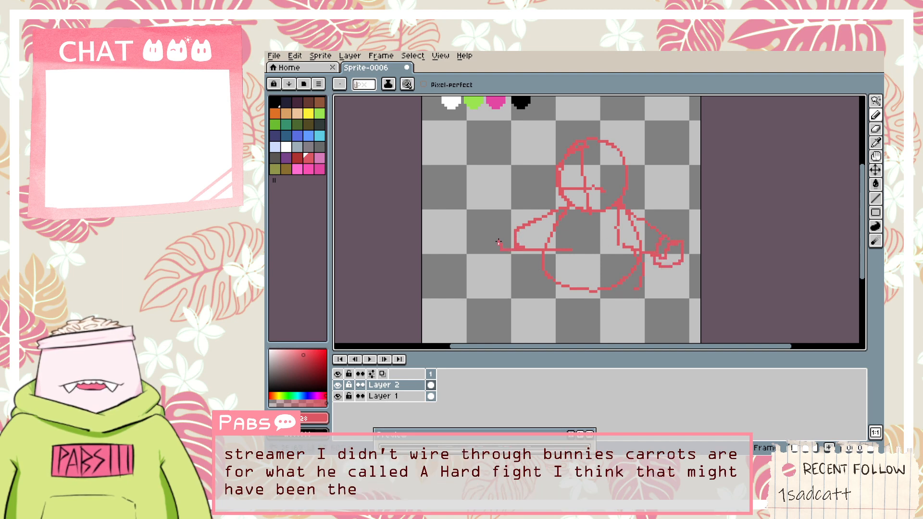
{"action": "mouse_move", "coordinate": [524, 257]}
{"action": "left_mouse_down"}
{"action": "mouse_move", "coordinate": [500, 251]}
{"action": "mouse_move", "coordinate": [510, 233]}
{"action": "left_mouse_up"}
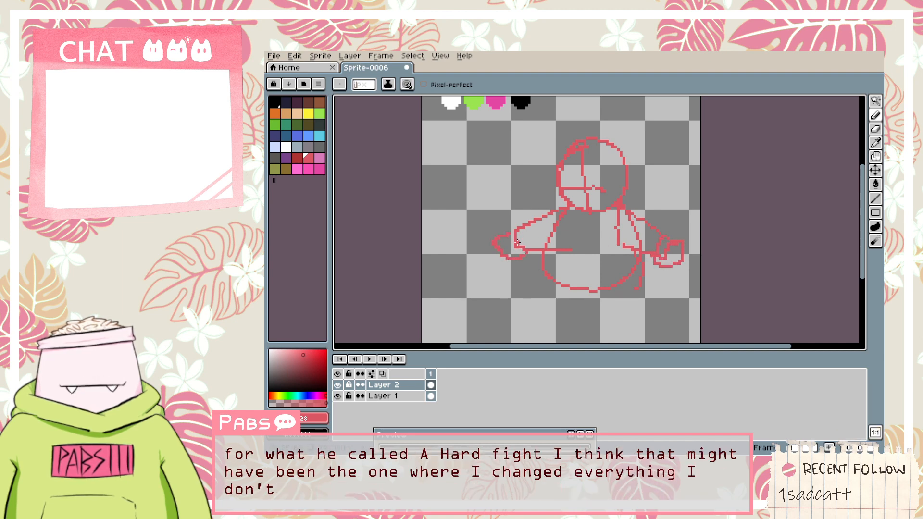
Draw a hem line across the lower part of the torso, undoing the first attempt.
{"action": "key", "text": "space"}
{"action": "mouse_move", "coordinate": [570, 264]}
{"action": "left_mouse_down"}
{"action": "mouse_move", "coordinate": [538, 224]}
{"action": "mouse_move", "coordinate": [604, 235]}
{"action": "left_mouse_up"}
{"action": "key", "text": "ctrl+z"}
{"action": "left_click_drag", "start_coordinate": [517, 235], "coordinate": [577, 244]}
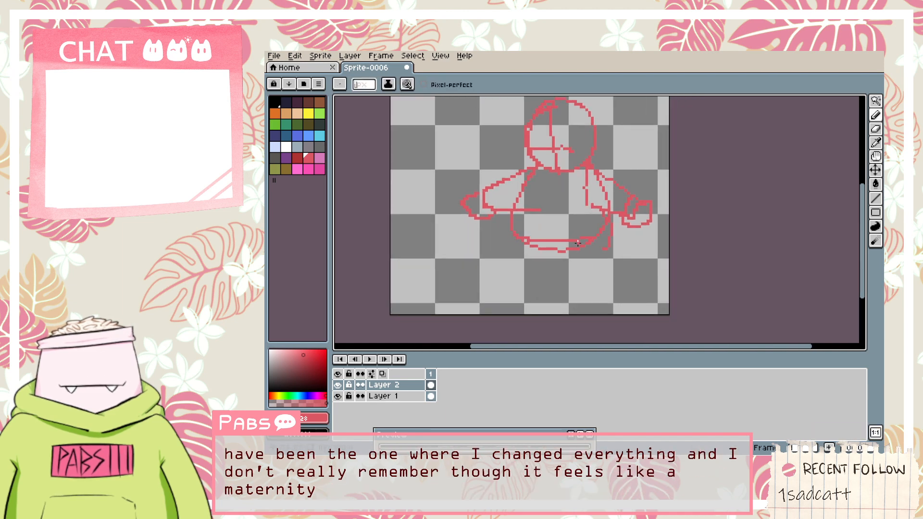
Sketch two short, stubby legs below the torso, undoing and redrawing strokes until their outlines are rounded.
{"action": "left_click_drag", "start_coordinate": [516, 238], "coordinate": [517, 279]}
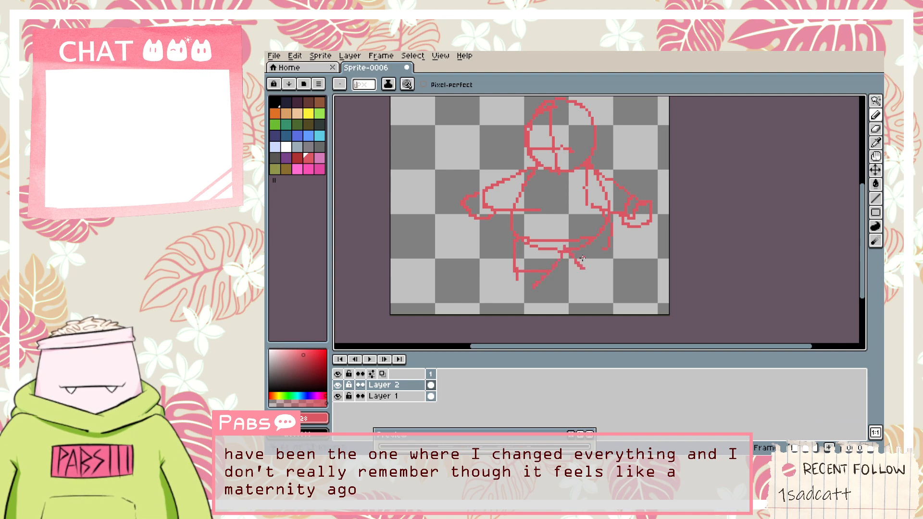
{"action": "key", "text": "ctrl+z"}
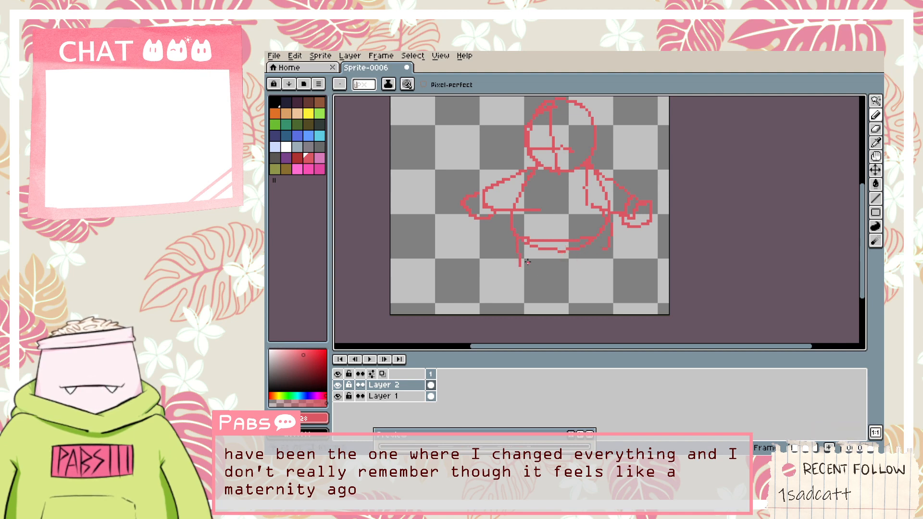
{"action": "key", "text": "ctrl+z"}
{"action": "mouse_move", "coordinate": [512, 233]}
{"action": "left_mouse_down"}
{"action": "mouse_move", "coordinate": [511, 262]}
{"action": "mouse_move", "coordinate": [549, 265]}
{"action": "left_mouse_up"}
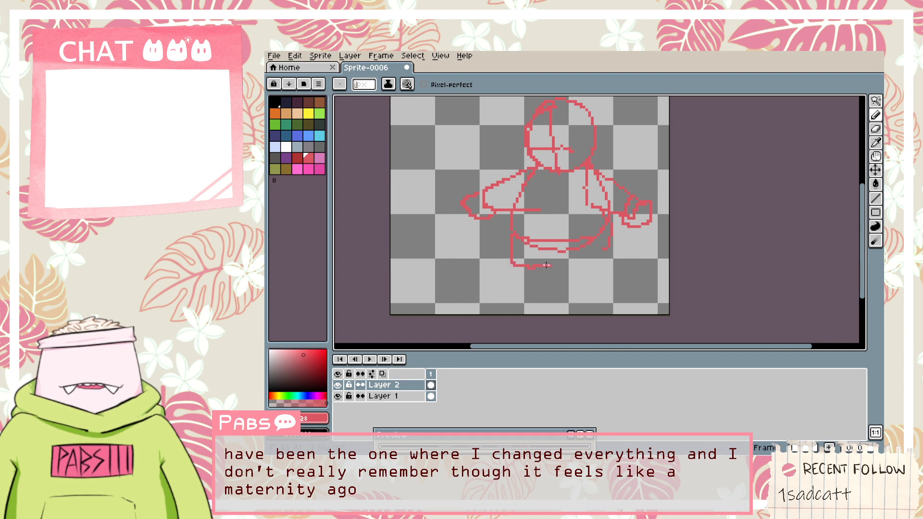
{"action": "key", "text": "ctrl+z"}
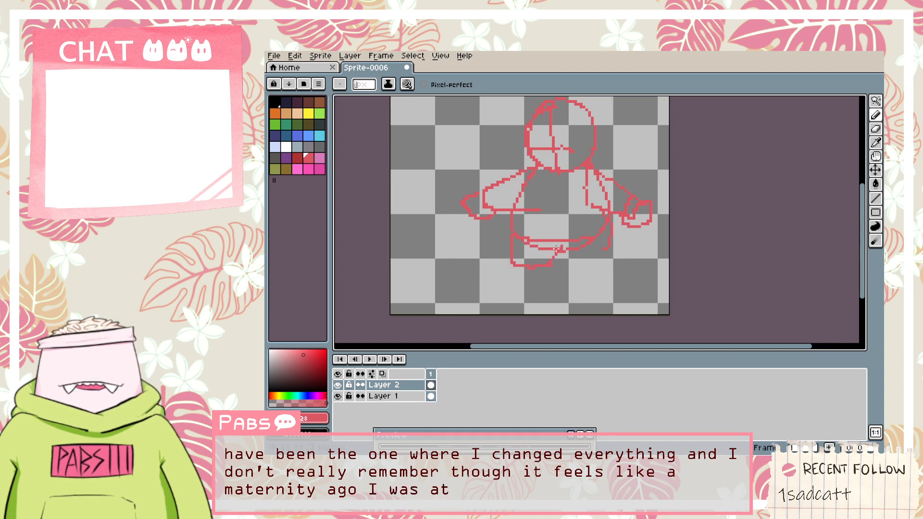
{"action": "mouse_move", "coordinate": [562, 249]}
{"action": "left_mouse_down"}
{"action": "mouse_move", "coordinate": [573, 267]}
{"action": "mouse_move", "coordinate": [615, 259]}
{"action": "mouse_move", "coordinate": [576, 265]}
{"action": "mouse_move", "coordinate": [611, 248]}
{"action": "left_mouse_up"}
{"action": "key", "text": "ctrl+z"}
{"action": "key", "text": "ctrl+z"}
Raise the Eraser's opacity to full and erase the left arm's line where it crosses into the torso.
{"action": "scroll", "coordinate": [558, 249], "scroll_direction": "up", "scroll_amount": 1}
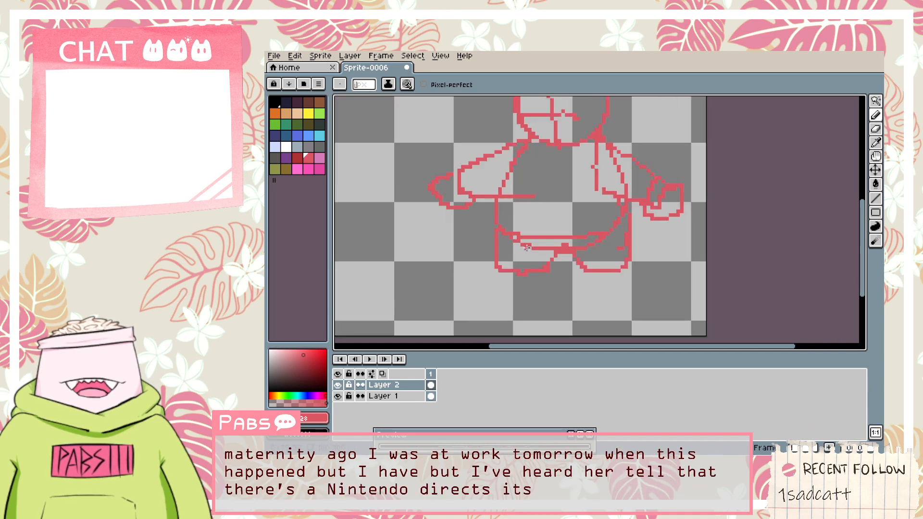
{"action": "key", "text": "space"}
{"action": "left_click_drag", "start_coordinate": [551, 191], "coordinate": [538, 247]}
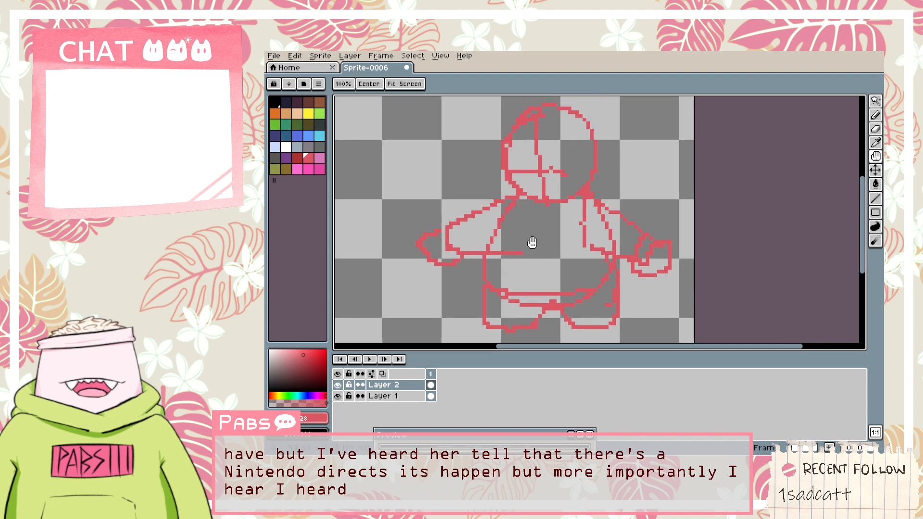
{"action": "scroll", "coordinate": [529, 241], "scroll_direction": "up", "scroll_amount": 1}
{"action": "key", "text": "e"}
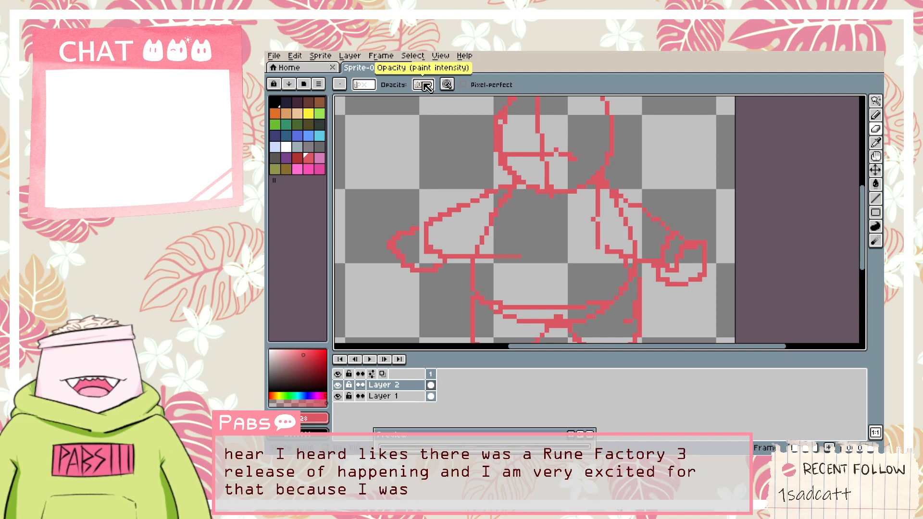
{"action": "scroll", "coordinate": [424, 83], "scroll_direction": "up", "scroll_amount": 15}
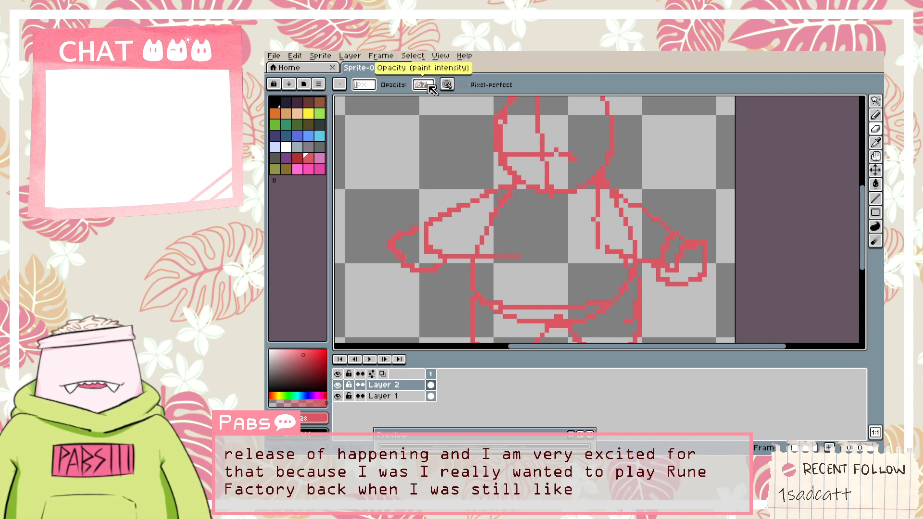
{"action": "scroll", "coordinate": [429, 86], "scroll_direction": "up", "scroll_amount": 2}
{"action": "scroll", "coordinate": [431, 88], "scroll_direction": "up", "scroll_amount": 2}
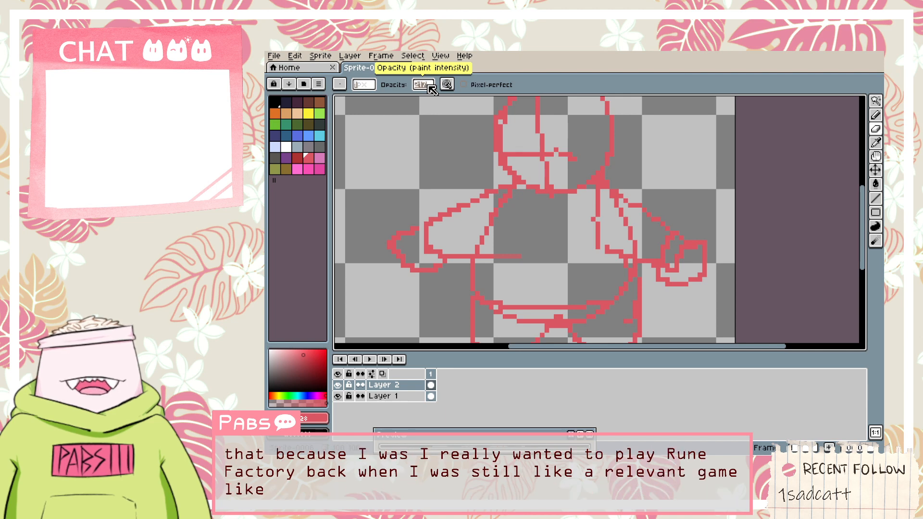
{"action": "scroll", "coordinate": [430, 87], "scroll_direction": "up", "scroll_amount": 2}
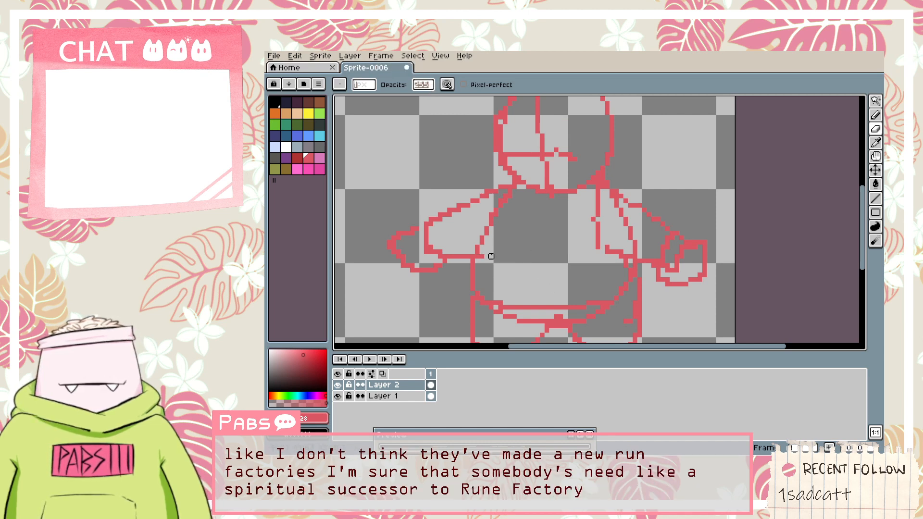
Sketch a low, flat foot extending outward below the left leg with the Pencil tool.
{"action": "scroll", "coordinate": [476, 256], "scroll_direction": "down", "scroll_amount": 5}
{"action": "scroll", "coordinate": [461, 262], "scroll_direction": "up", "scroll_amount": 4}
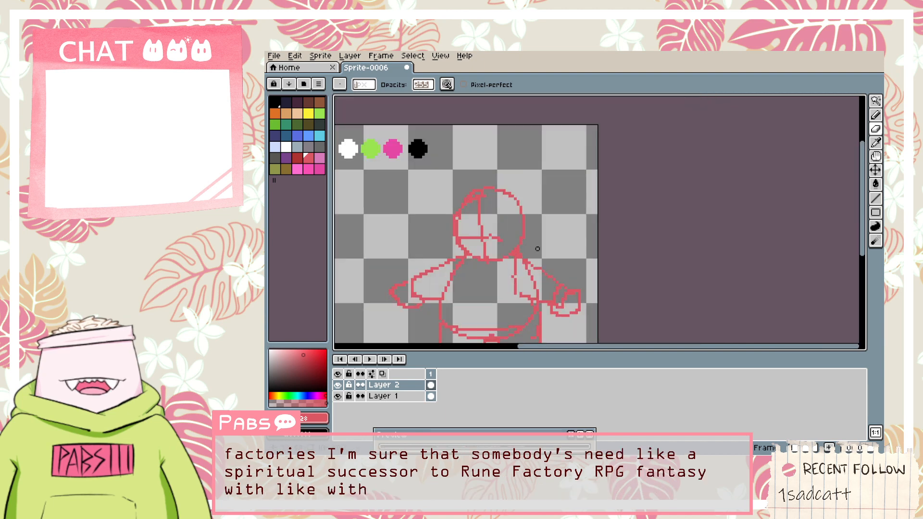
{"action": "key", "text": "h"}
{"action": "left_click_drag", "start_coordinate": [450, 265], "coordinate": [489, 204]}
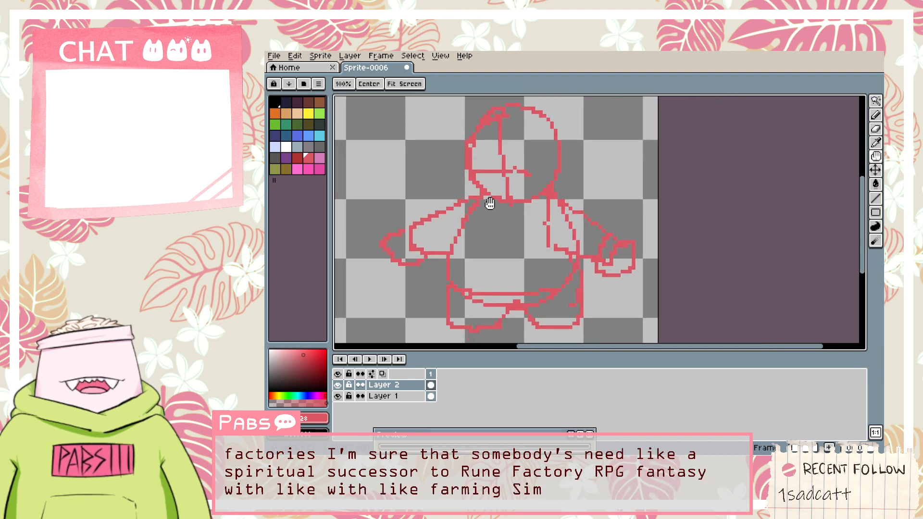
{"action": "scroll", "coordinate": [462, 279], "scroll_direction": "up", "scroll_amount": 1}
{"action": "key", "text": "b"}
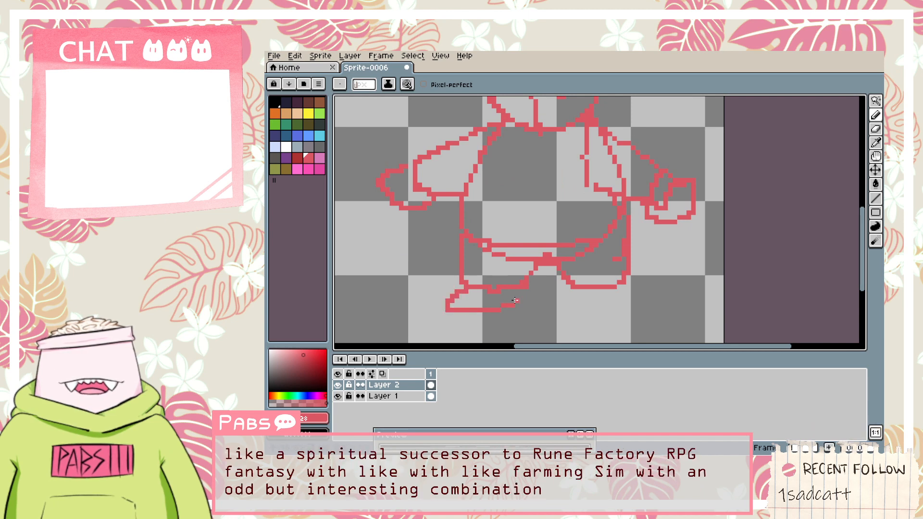
Sketch bunched hood folds around the neck, on both sides and beneath the head.
{"action": "scroll", "coordinate": [572, 298], "scroll_direction": "down", "scroll_amount": 1}
{"action": "key", "text": "space"}
{"action": "left_click_drag", "start_coordinate": [548, 231], "coordinate": [555, 257]}
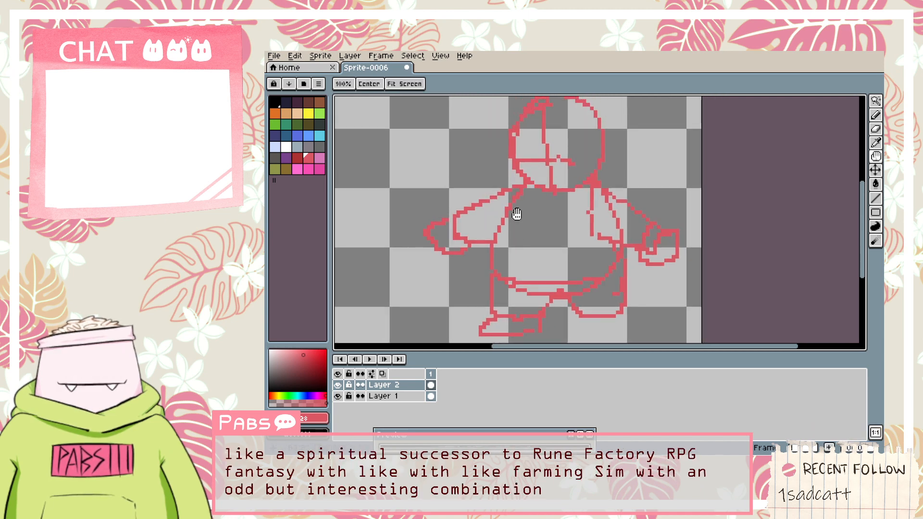
{"action": "mouse_move", "coordinate": [514, 185]}
{"action": "left_mouse_down"}
{"action": "mouse_move", "coordinate": [542, 191]}
{"action": "mouse_move", "coordinate": [606, 164]}
{"action": "mouse_move", "coordinate": [612, 182]}
{"action": "left_mouse_up"}
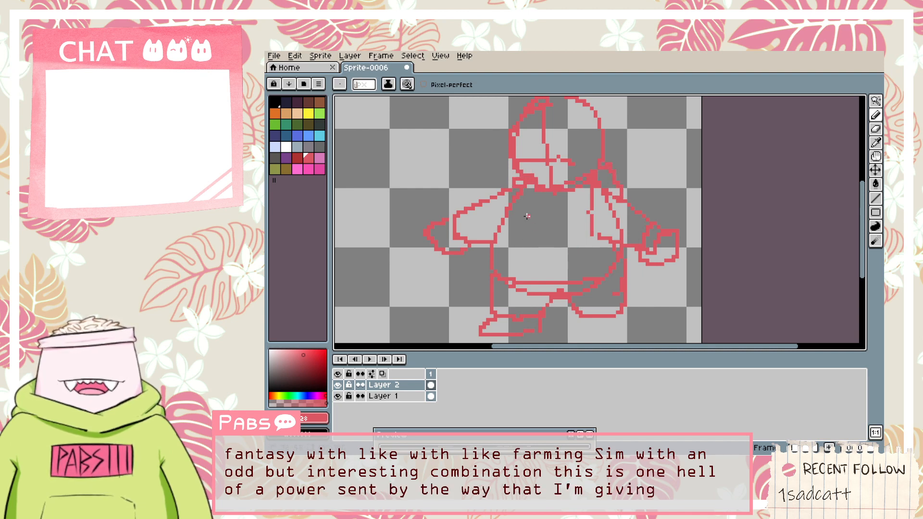
Sketch a boxy foot below the right leg, undoing the first attempt.
{"action": "key", "text": "space"}
{"action": "left_click_drag", "start_coordinate": [561, 284], "coordinate": [553, 231]}
{"action": "scroll", "coordinate": [561, 280], "scroll_direction": "up", "scroll_amount": 1}
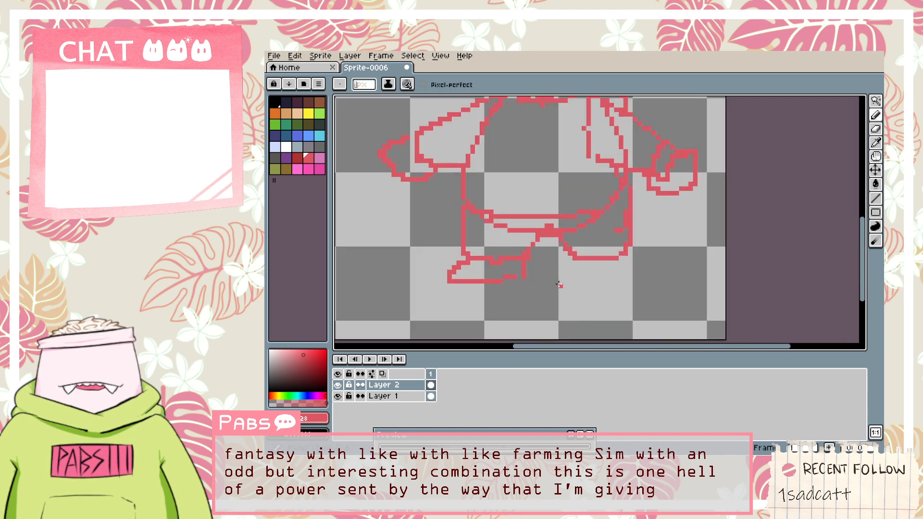
{"action": "key", "text": "ctrl+z"}
{"action": "left_click_drag", "start_coordinate": [561, 284], "coordinate": [567, 274]}
{"action": "mouse_move", "coordinate": [569, 276]}
{"action": "left_mouse_down"}
{"action": "mouse_move", "coordinate": [634, 285]}
{"action": "mouse_move", "coordinate": [621, 287]}
{"action": "left_mouse_up"}
Sketch a rectangular patch on the front of the chest, undoing a stray stroke.
{"action": "scroll", "coordinate": [587, 261], "scroll_direction": "down", "scroll_amount": 1}
{"action": "key", "text": "space"}
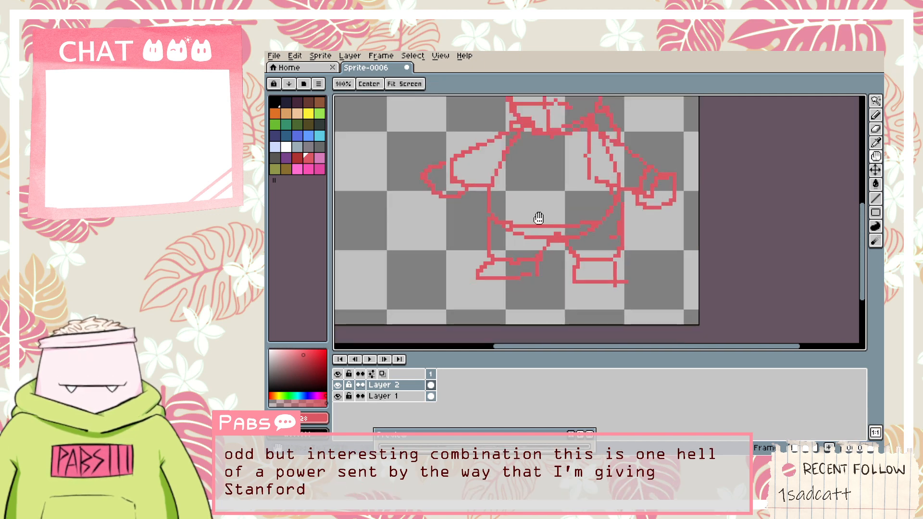
{"action": "mouse_move", "coordinate": [543, 220]}
{"action": "left_mouse_down"}
{"action": "mouse_move", "coordinate": [543, 291]}
{"action": "mouse_move", "coordinate": [543, 254]}
{"action": "left_mouse_up"}
{"action": "scroll", "coordinate": [538, 256], "scroll_direction": "down", "scroll_amount": 1}
{"action": "scroll", "coordinate": [541, 212], "scroll_direction": "up", "scroll_amount": 1}
{"action": "mouse_move", "coordinate": [540, 210]}
{"action": "left_mouse_down"}
{"action": "mouse_move", "coordinate": [537, 240]}
{"action": "mouse_move", "coordinate": [538, 212]}
{"action": "mouse_move", "coordinate": [579, 210]}
{"action": "mouse_move", "coordinate": [596, 223]}
{"action": "mouse_move", "coordinate": [553, 213]}
{"action": "mouse_move", "coordinate": [592, 213]}
{"action": "mouse_move", "coordinate": [585, 246]}
{"action": "mouse_move", "coordinate": [535, 216]}
{"action": "mouse_move", "coordinate": [519, 243]}
{"action": "left_mouse_up"}
{"action": "key", "text": "ctrl+z"}
{"action": "scroll", "coordinate": [570, 244], "scroll_direction": "down", "scroll_amount": 1}
{"action": "key", "text": "space"}
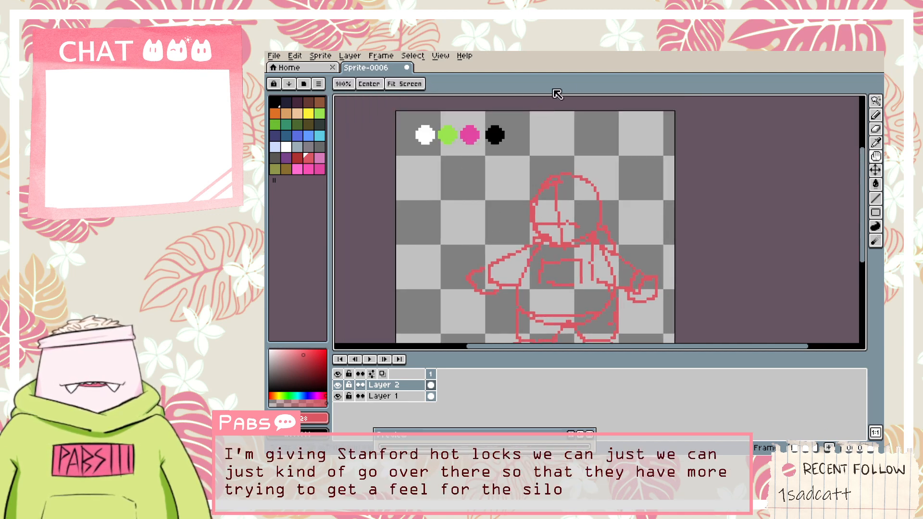
Sketch the rim of the open head top as a curved line across the upper head, undoing and redrawing strokes.
{"action": "key", "text": "space"}
{"action": "left_click_drag", "start_coordinate": [566, 199], "coordinate": [570, 169]}
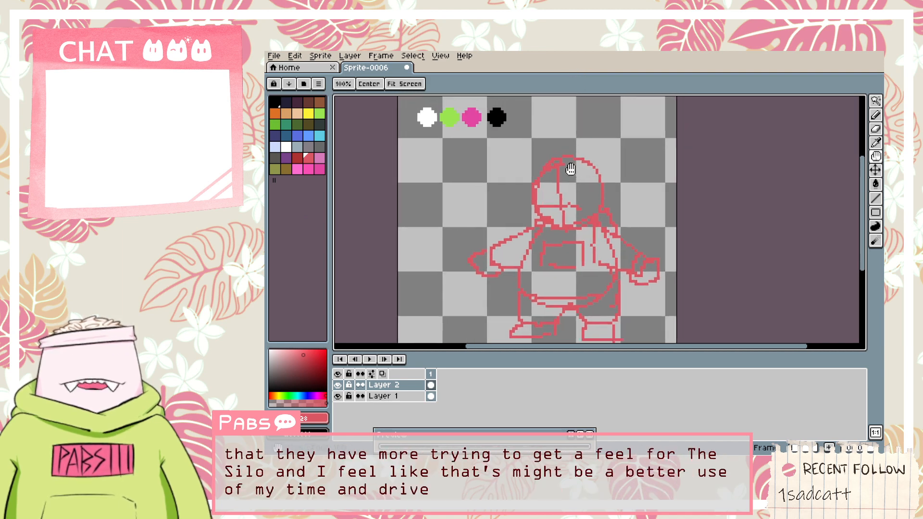
{"action": "scroll", "coordinate": [570, 170], "scroll_direction": "up", "scroll_amount": 1}
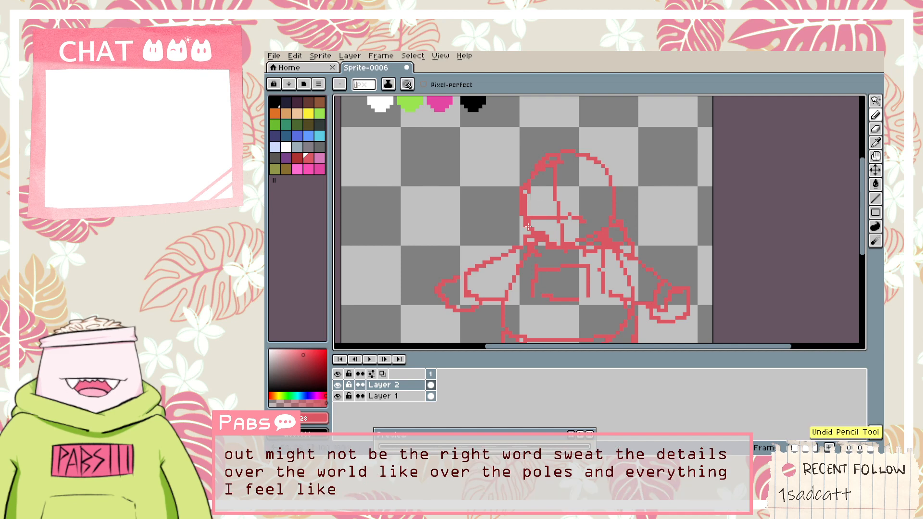
{"action": "left_click_drag", "start_coordinate": [604, 172], "coordinate": [610, 204]}
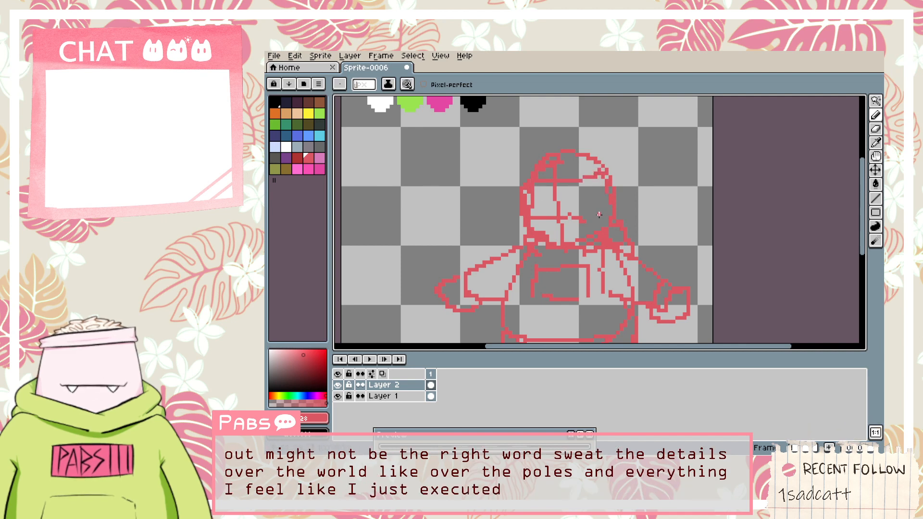
{"action": "scroll", "coordinate": [598, 214], "scroll_direction": "down", "scroll_amount": 1}
{"action": "key", "text": "ctrl+z"}
{"action": "key", "text": "space"}
{"action": "left_click_drag", "start_coordinate": [551, 251], "coordinate": [541, 228]}
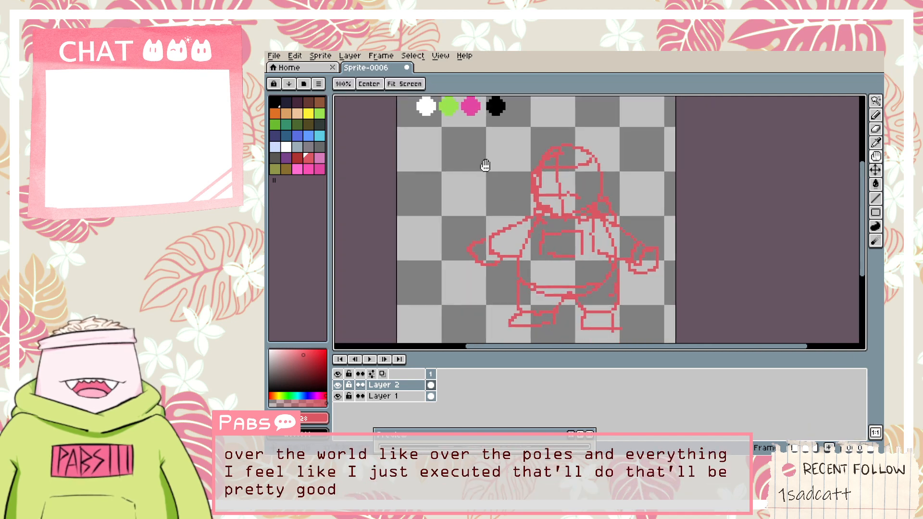
Select the head with a rectangular marquee, stretch it wider and lower it slightly onto the shoulders.
{"action": "key", "text": "m"}
{"action": "left_click_drag", "start_coordinate": [510, 134], "coordinate": [628, 225]}
{"action": "left_click_drag", "start_coordinate": [629, 180], "coordinate": [600, 196]}
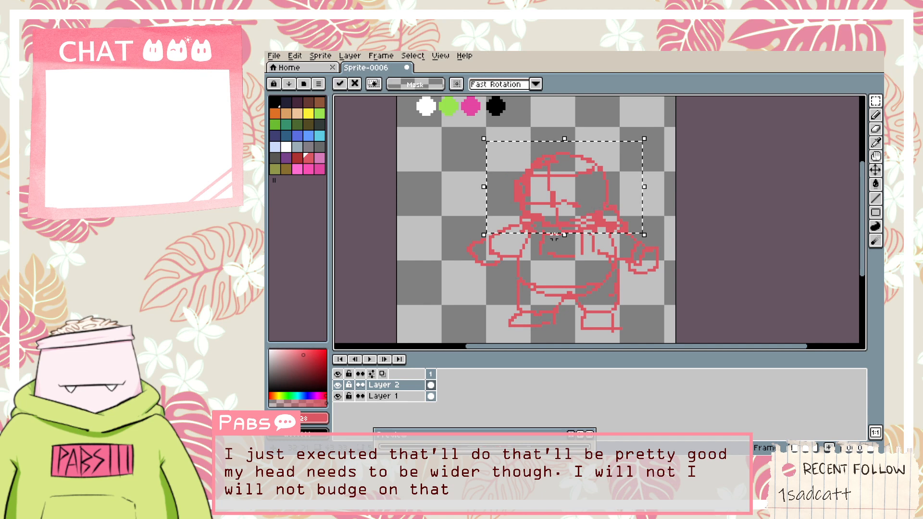
{"action": "left_click", "coordinate": [432, 210]}
Erase the round left edge of the head and redraw it as a straight edge slanting outward toward the hood.
{"action": "key", "text": "b"}
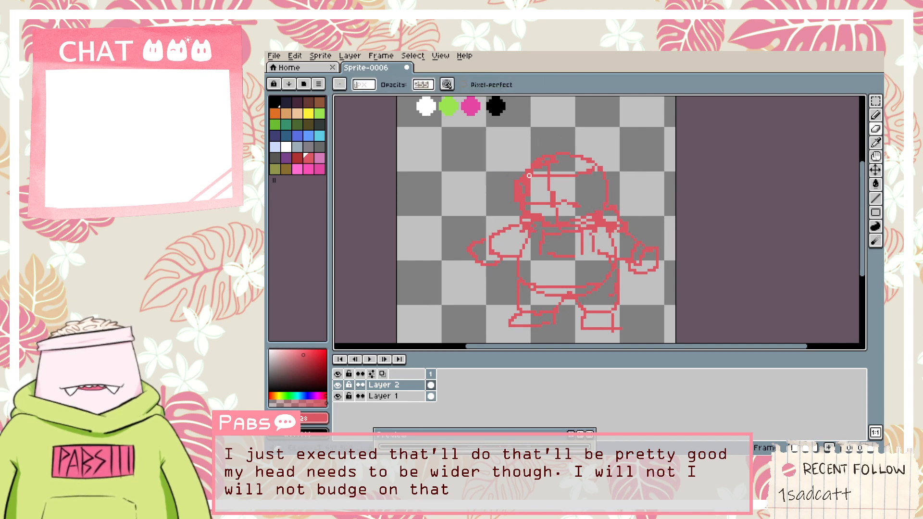
{"action": "scroll", "coordinate": [512, 194], "scroll_direction": "up", "scroll_amount": 1}
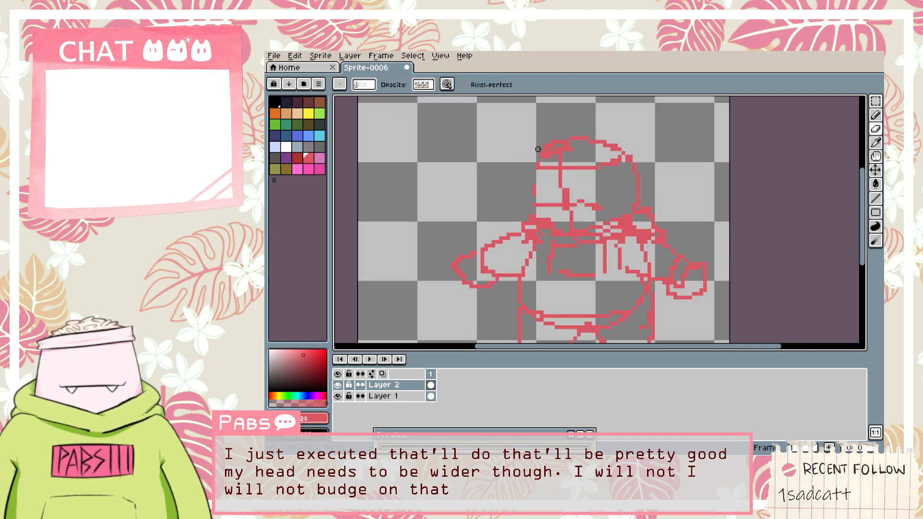
{"action": "key", "text": "e"}
{"action": "key", "text": "ctrl+z"}
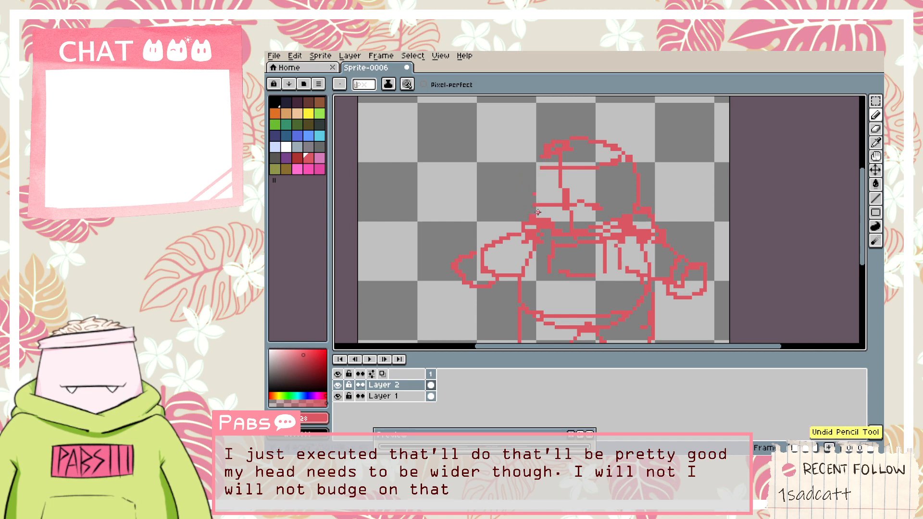
{"action": "left_click_drag", "start_coordinate": [542, 172], "coordinate": [536, 197]}
{"action": "key", "text": "ctrl+z"}
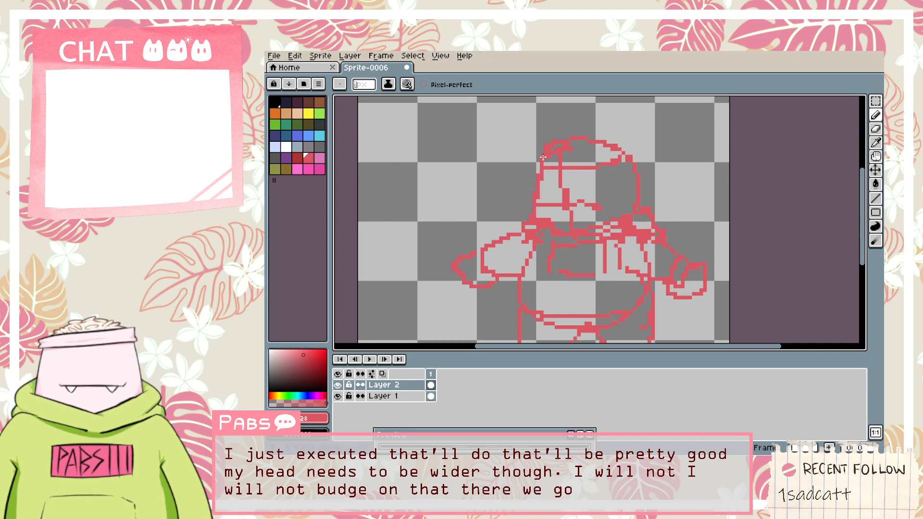
{"action": "key", "text": "b"}
Erase the stray pixels sticking out past the outer corner of the right foot.
{"action": "scroll", "coordinate": [615, 175], "scroll_direction": "down", "scroll_amount": 2}
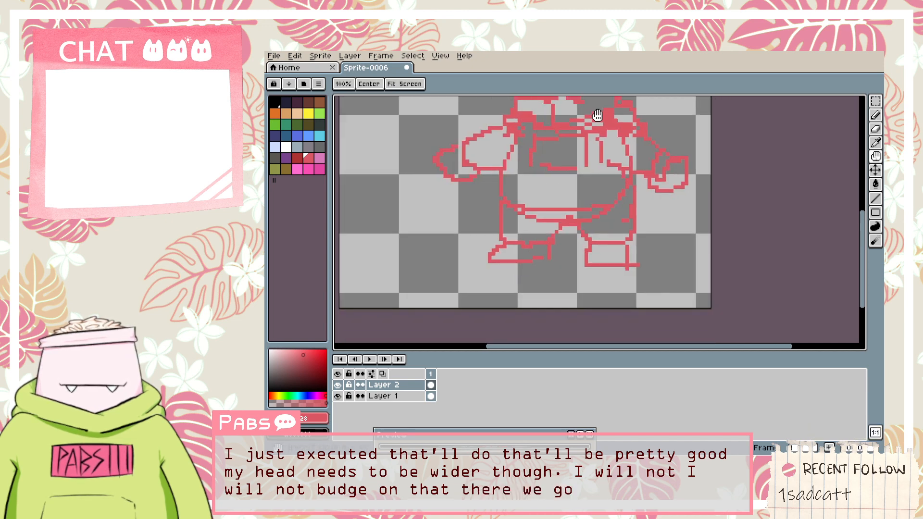
{"action": "scroll", "coordinate": [628, 268], "scroll_direction": "up", "scroll_amount": 1}
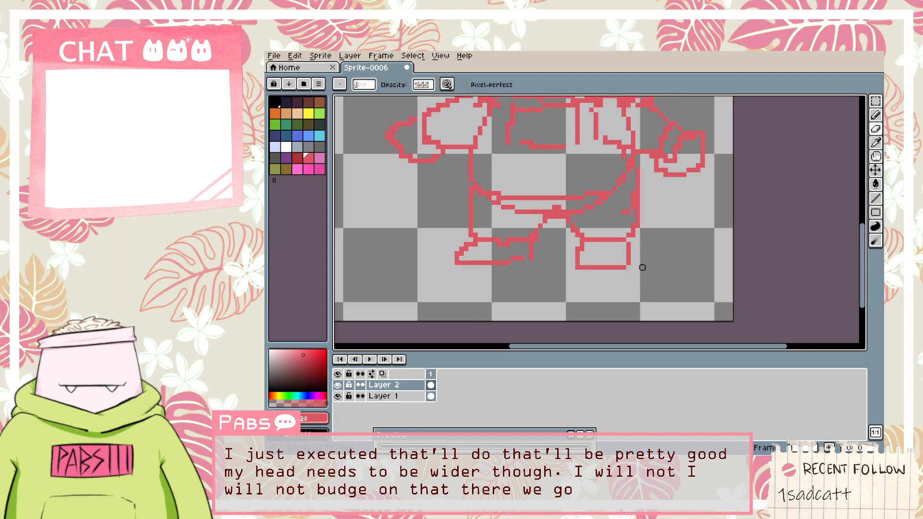
{"action": "scroll", "coordinate": [642, 267], "scroll_direction": "down", "scroll_amount": 3}
{"action": "key", "text": "e"}
Sketch the stubby-footed base of a small creature beside the character's left foot, undoing and redrawing strokes.
{"action": "scroll", "coordinate": [500, 264], "scroll_direction": "up", "scroll_amount": 2}
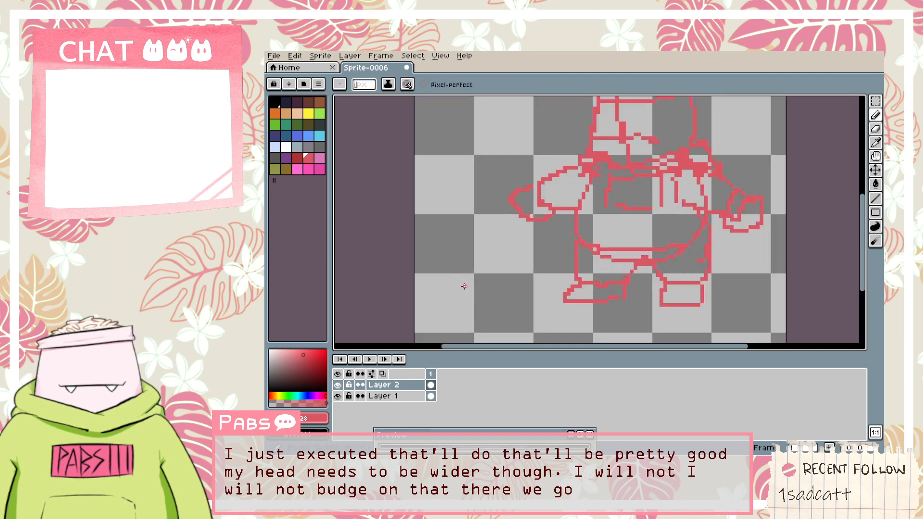
{"action": "key", "text": "ctrl+z"}
{"action": "mouse_move", "coordinate": [461, 297]}
{"action": "left_mouse_down"}
{"action": "mouse_move", "coordinate": [465, 274]}
{"action": "mouse_move", "coordinate": [452, 283]}
{"action": "mouse_move", "coordinate": [482, 201]}
{"action": "left_mouse_up"}
{"action": "key", "text": "ctrl+z"}
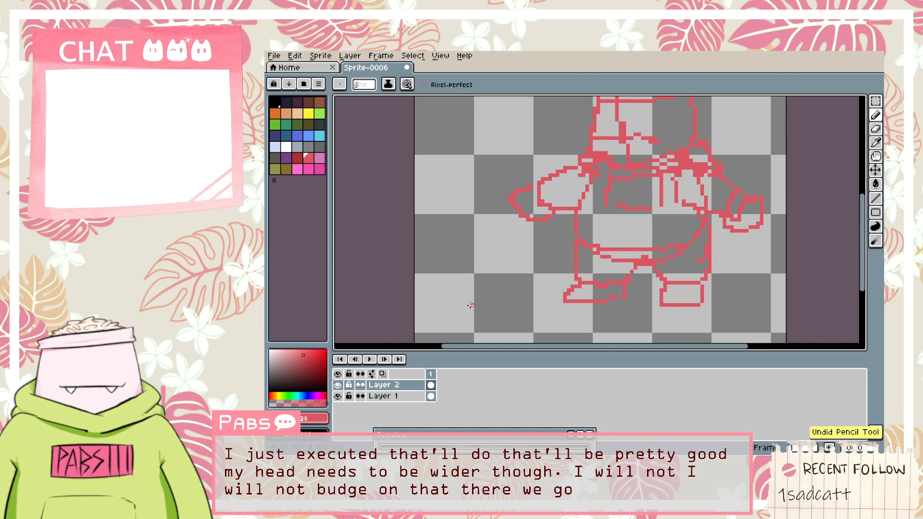
{"action": "mouse_move", "coordinate": [472, 305]}
{"action": "left_mouse_down"}
{"action": "mouse_move", "coordinate": [472, 201]}
{"action": "mouse_move", "coordinate": [458, 259]}
{"action": "mouse_move", "coordinate": [476, 204]}
{"action": "left_mouse_up"}
{"action": "key", "text": "ctrl+z"}
{"action": "key", "text": "ctrl+z"}
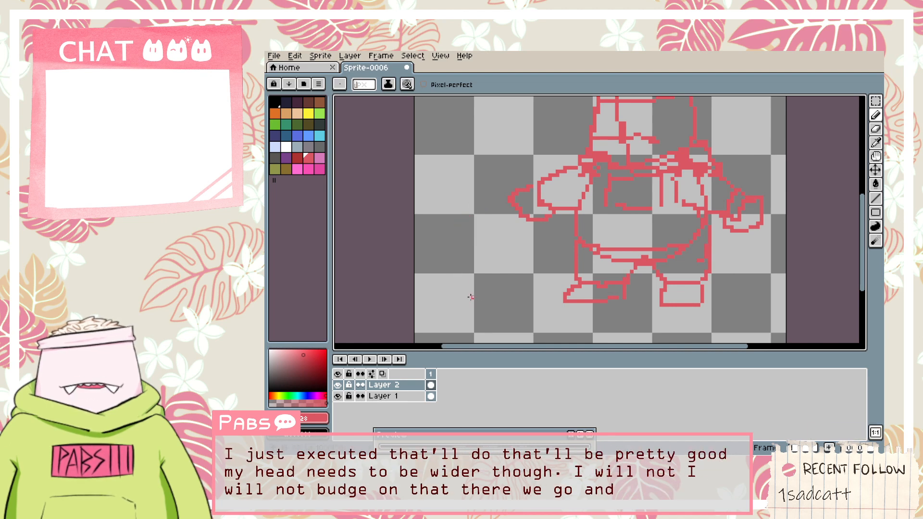
{"action": "left_click_drag", "start_coordinate": [472, 298], "coordinate": [472, 204]}
{"action": "key", "text": "ctrl+z"}
{"action": "mouse_move", "coordinate": [466, 305]}
{"action": "left_mouse_down"}
{"action": "mouse_move", "coordinate": [538, 305]}
{"action": "mouse_move", "coordinate": [464, 296]}
{"action": "mouse_move", "coordinate": [487, 305]}
{"action": "mouse_move", "coordinate": [491, 290]}
{"action": "mouse_move", "coordinate": [512, 291]}
{"action": "mouse_move", "coordinate": [512, 300]}
{"action": "mouse_move", "coordinate": [538, 300]}
{"action": "mouse_move", "coordinate": [542, 256]}
{"action": "left_mouse_up"}
{"action": "key", "text": "ctrl+z"}
{"action": "key", "text": "ctrl+z"}
{"action": "key", "text": "ctrl+z"}
{"action": "left_click_drag", "start_coordinate": [543, 302], "coordinate": [540, 259]}
Sketch the small creature's rounded sides and two pointed ears up from its base, redrawing unsatisfactory strokes.
{"action": "left_click_drag", "start_coordinate": [460, 297], "coordinate": [474, 214]}
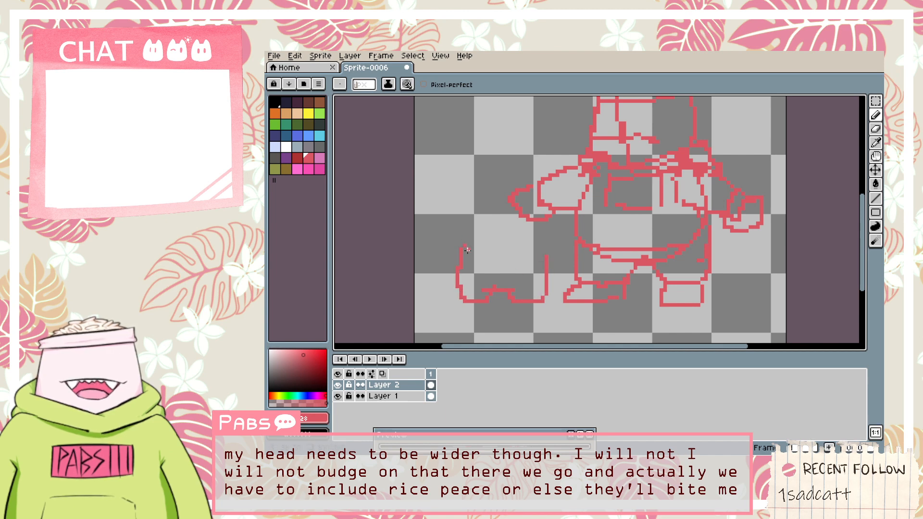
{"action": "key", "text": "ctrl+z"}
{"action": "mouse_move", "coordinate": [460, 298]}
{"action": "left_mouse_down"}
{"action": "mouse_move", "coordinate": [466, 226]}
{"action": "mouse_move", "coordinate": [482, 205]}
{"action": "mouse_move", "coordinate": [483, 217]}
{"action": "mouse_move", "coordinate": [470, 225]}
{"action": "mouse_move", "coordinate": [482, 204]}
{"action": "mouse_move", "coordinate": [497, 233]}
{"action": "mouse_move", "coordinate": [518, 225]}
{"action": "mouse_move", "coordinate": [509, 220]}
{"action": "mouse_move", "coordinate": [515, 211]}
{"action": "mouse_move", "coordinate": [532, 216]}
{"action": "mouse_move", "coordinate": [546, 282]}
{"action": "mouse_move", "coordinate": [558, 228]}
{"action": "left_mouse_up"}
{"action": "key", "text": "ctrl+z"}
{"action": "key", "text": "ctrl+z"}
{"action": "key", "text": "ctrl+z"}
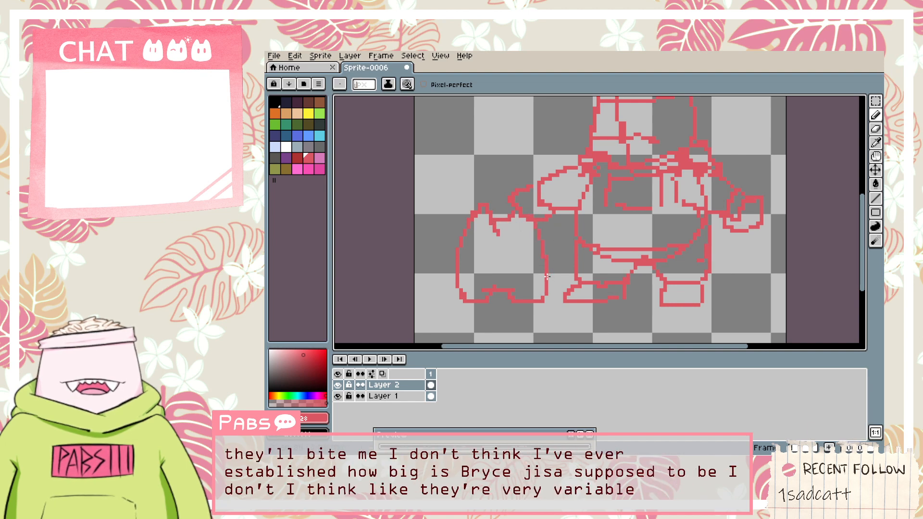
Sketch a short curved limb from the creature's side to the character's leg and erase the stray line inside its left ear.
{"action": "key", "text": "ctrl+z"}
{"action": "mouse_move", "coordinate": [546, 277]}
{"action": "left_mouse_down"}
{"action": "mouse_move", "coordinate": [573, 270]}
{"action": "mouse_move", "coordinate": [544, 271]}
{"action": "mouse_move", "coordinate": [570, 259]}
{"action": "mouse_move", "coordinate": [541, 252]}
{"action": "mouse_move", "coordinate": [575, 242]}
{"action": "left_mouse_up"}
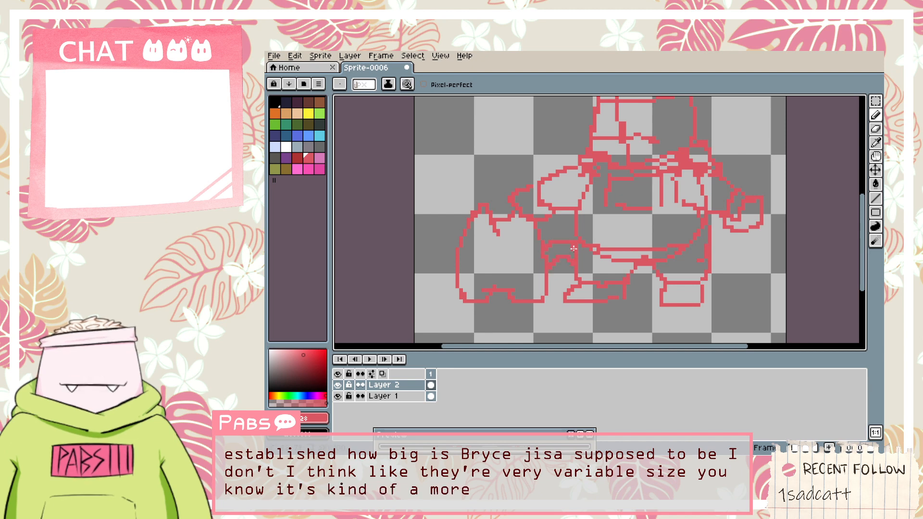
{"action": "scroll", "coordinate": [533, 253], "scroll_direction": "up", "scroll_amount": 1}
{"action": "key", "text": "e"}
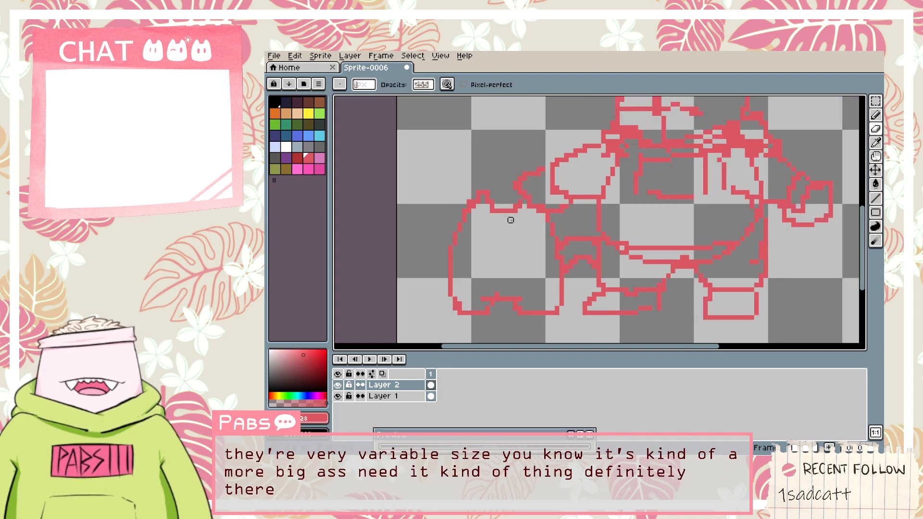
Draw two thick vertical bars as the creature's eyes and trim the uneven end of the left one.
{"action": "key", "text": "b"}
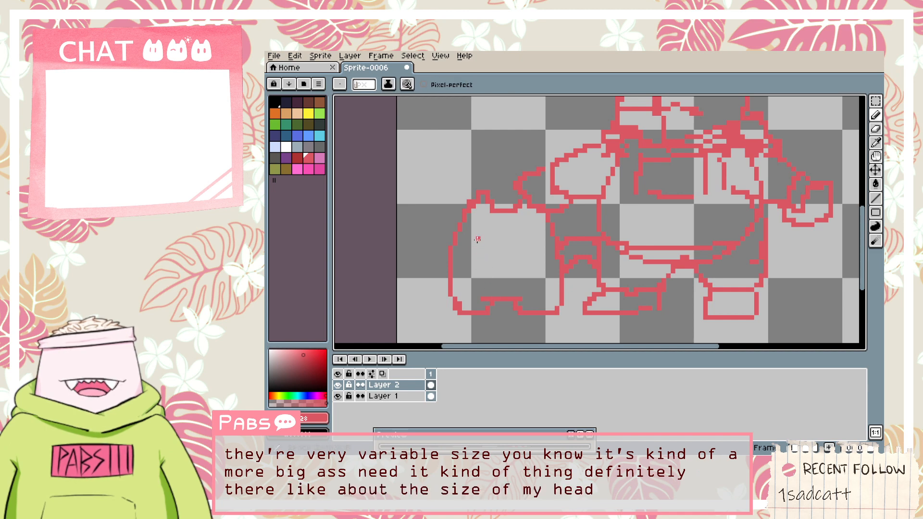
{"action": "mouse_move", "coordinate": [481, 259]}
{"action": "left_mouse_down"}
{"action": "mouse_move", "coordinate": [480, 232]}
{"action": "mouse_move", "coordinate": [510, 256]}
{"action": "left_mouse_up"}
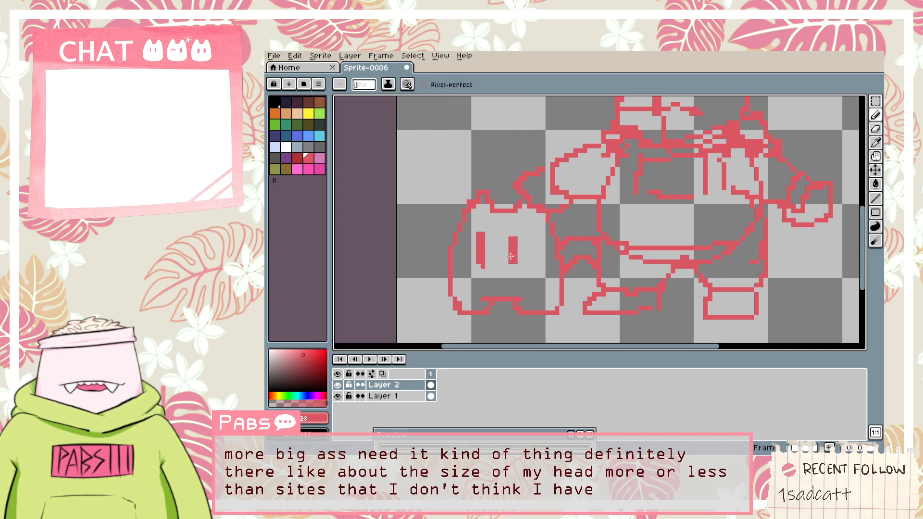
{"action": "scroll", "coordinate": [520, 266], "scroll_direction": "down", "scroll_amount": 1}
{"action": "scroll", "coordinate": [495, 271], "scroll_direction": "up", "scroll_amount": 2}
{"action": "key", "text": "e"}
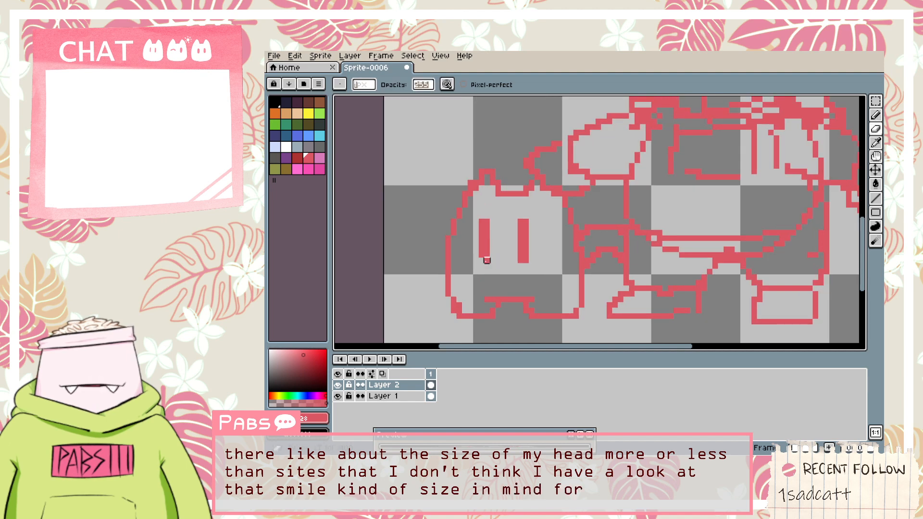
{"action": "key", "text": "b"}
Erase part of the distorted guide lines on the character's face and draw a straight horizontal guide across it.
{"action": "scroll", "coordinate": [491, 255], "scroll_direction": "down", "scroll_amount": 2}
{"action": "key", "text": "space"}
{"action": "left_click_drag", "start_coordinate": [537, 225], "coordinate": [504, 283]}
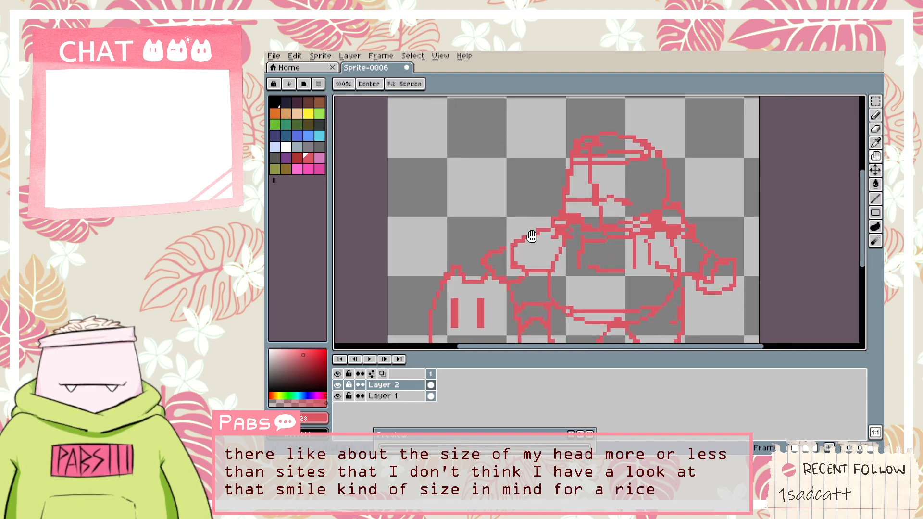
{"action": "key", "text": "e"}
{"action": "mouse_move", "coordinate": [625, 200]}
{"action": "left_mouse_down"}
{"action": "mouse_move", "coordinate": [590, 207]}
{"action": "mouse_move", "coordinate": [601, 185]}
{"action": "mouse_move", "coordinate": [592, 220]}
{"action": "left_mouse_up"}
{"action": "key", "text": "b"}
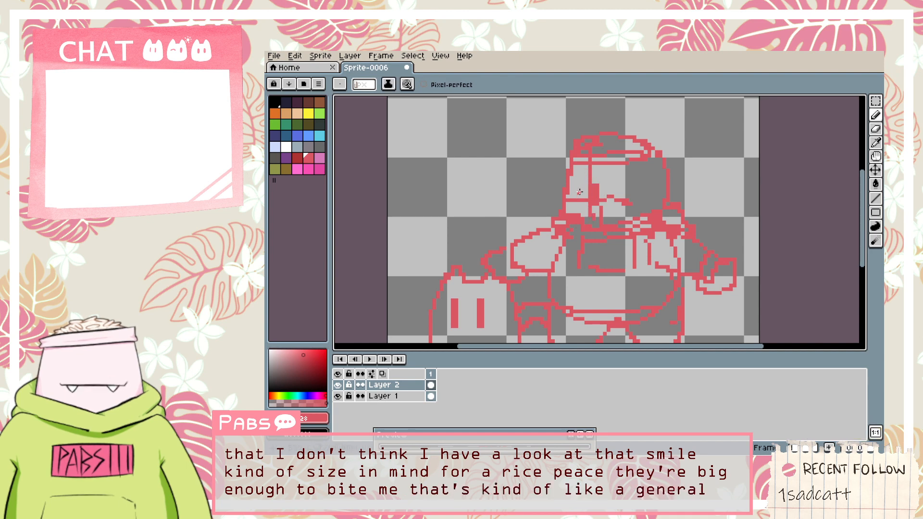
{"action": "left_click_drag", "start_coordinate": [573, 186], "coordinate": [621, 187]}
Erase the leftover strokes below the horizontal face guide and complete the vertical guide down to the hood.
{"action": "key", "text": "e"}
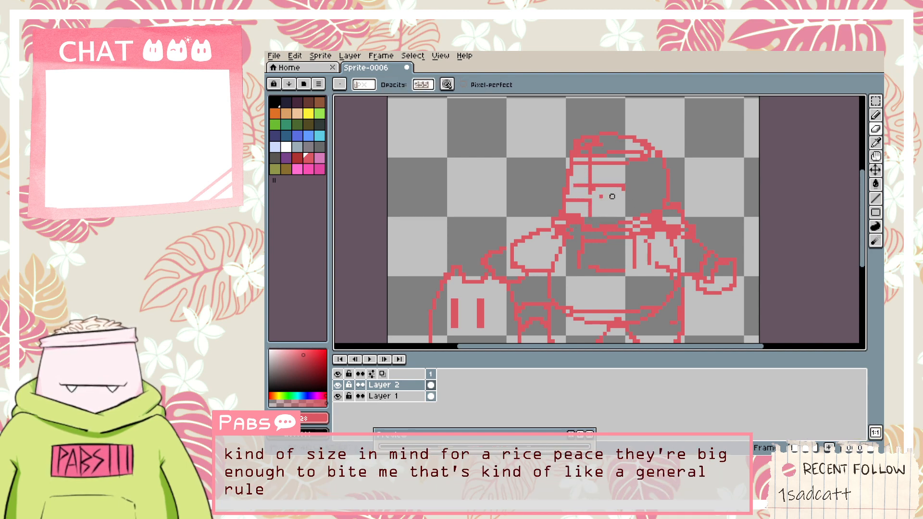
{"action": "left_click_drag", "start_coordinate": [611, 197], "coordinate": [582, 200]}
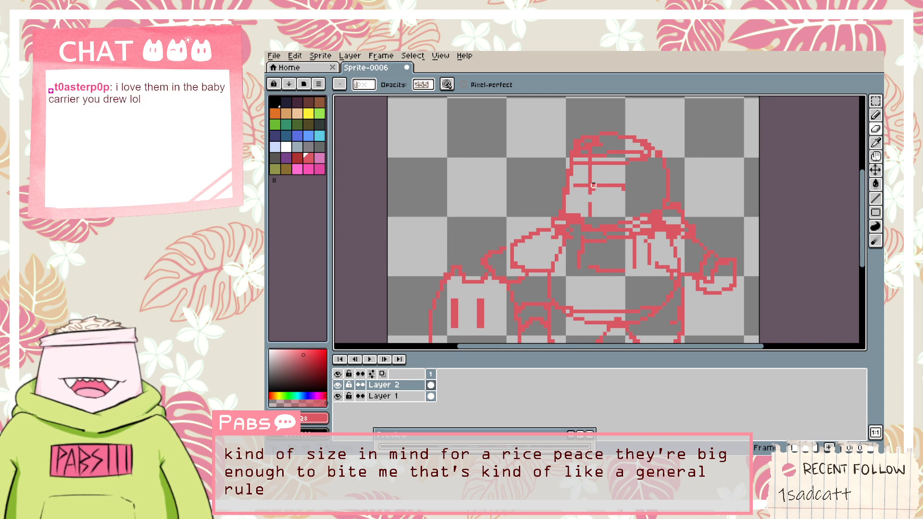
{"action": "scroll", "coordinate": [582, 193], "scroll_direction": "up", "scroll_amount": 1}
{"action": "key", "text": "b"}
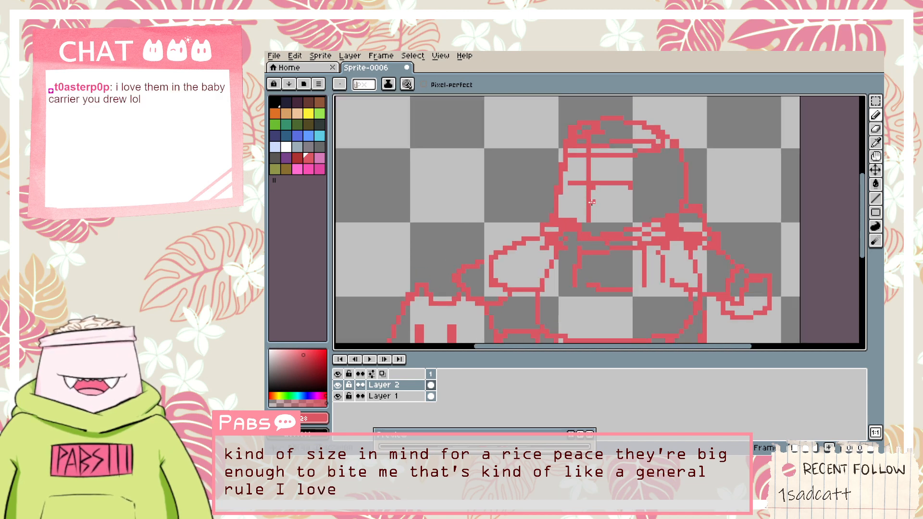
{"action": "key", "text": "e"}
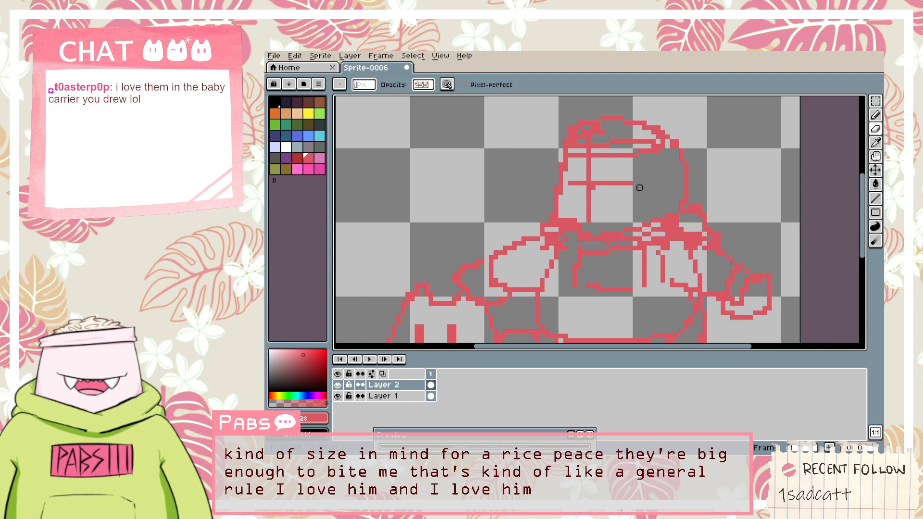
Erase the stray marks inside the left sleeve and beside the neck, and close the small gap at the collar's left end.
{"action": "scroll", "coordinate": [606, 206], "scroll_direction": "down", "scroll_amount": 2}
{"action": "key", "text": "space"}
{"action": "mouse_move", "coordinate": [589, 216]}
{"action": "left_mouse_down"}
{"action": "mouse_move", "coordinate": [581, 172]}
{"action": "mouse_move", "coordinate": [551, 179]}
{"action": "mouse_move", "coordinate": [566, 179]}
{"action": "mouse_move", "coordinate": [551, 193]}
{"action": "left_mouse_up"}
{"action": "scroll", "coordinate": [570, 182], "scroll_direction": "up", "scroll_amount": 3}
{"action": "scroll", "coordinate": [563, 183], "scroll_direction": "up", "scroll_amount": 1}
{"action": "left_click_drag", "start_coordinate": [582, 164], "coordinate": [589, 164]}
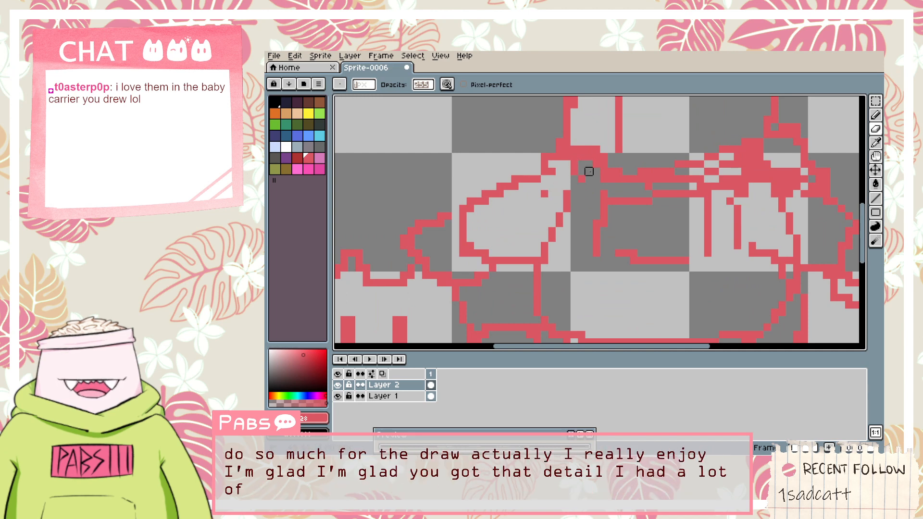
{"action": "left_click", "coordinate": [544, 194]}
{"action": "key", "text": "b"}
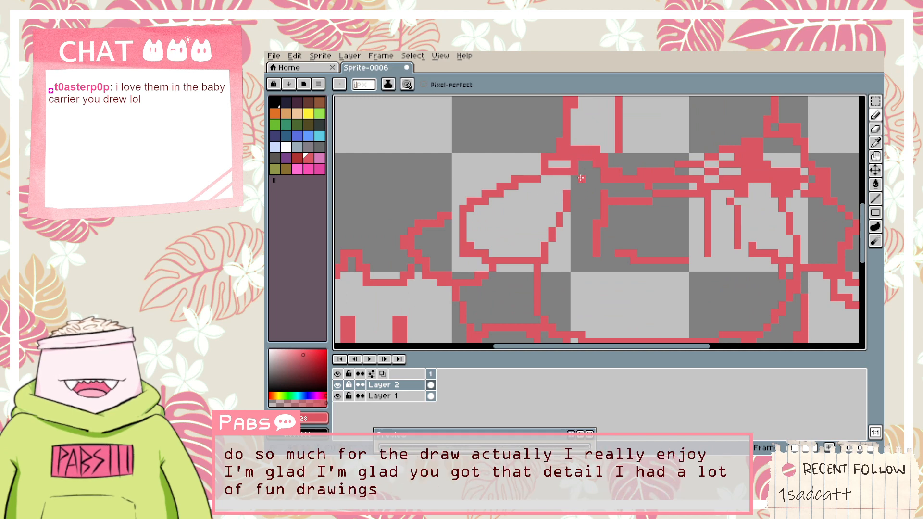
Clear the tangled strokes at the collar's right side and redraw the hood's lower edge as one line rising to the right shoulder.
{"action": "scroll", "coordinate": [581, 179], "scroll_direction": "down", "scroll_amount": 1}
{"action": "scroll", "coordinate": [615, 189], "scroll_direction": "up", "scroll_amount": 1}
{"action": "mouse_move", "coordinate": [585, 182]}
{"action": "left_mouse_down"}
{"action": "mouse_move", "coordinate": [608, 182]}
{"action": "mouse_move", "coordinate": [616, 212]}
{"action": "mouse_move", "coordinate": [653, 197]}
{"action": "mouse_move", "coordinate": [652, 174]}
{"action": "mouse_move", "coordinate": [683, 196]}
{"action": "mouse_move", "coordinate": [638, 174]}
{"action": "mouse_move", "coordinate": [652, 182]}
{"action": "mouse_move", "coordinate": [645, 167]}
{"action": "mouse_move", "coordinate": [623, 188]}
{"action": "mouse_move", "coordinate": [586, 174]}
{"action": "left_mouse_up"}
{"action": "left_click_drag", "start_coordinate": [504, 189], "coordinate": [542, 182]}
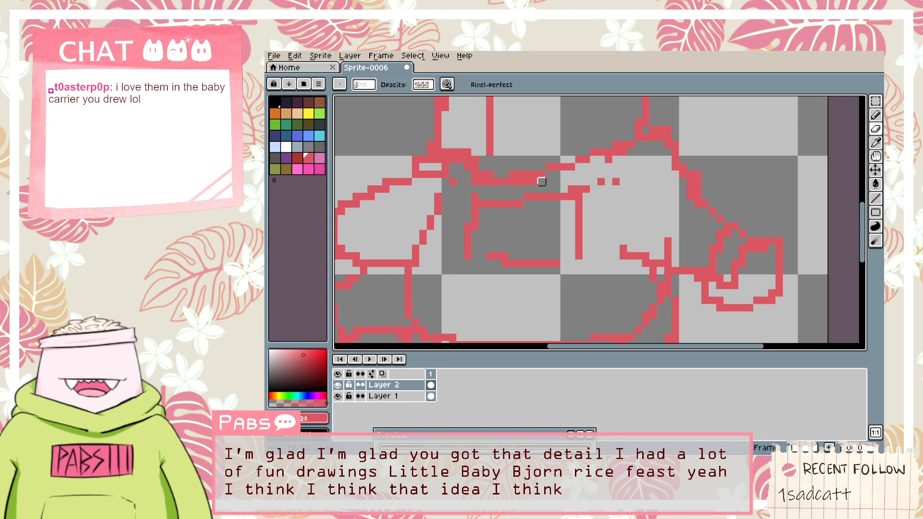
{"action": "mouse_move", "coordinate": [600, 189]}
{"action": "left_mouse_down"}
{"action": "mouse_move", "coordinate": [623, 181]}
{"action": "mouse_move", "coordinate": [593, 182]}
{"action": "mouse_move", "coordinate": [593, 167]}
{"action": "mouse_move", "coordinate": [638, 152]}
{"action": "mouse_move", "coordinate": [662, 126]}
{"action": "left_mouse_up"}
{"action": "key", "text": "b"}
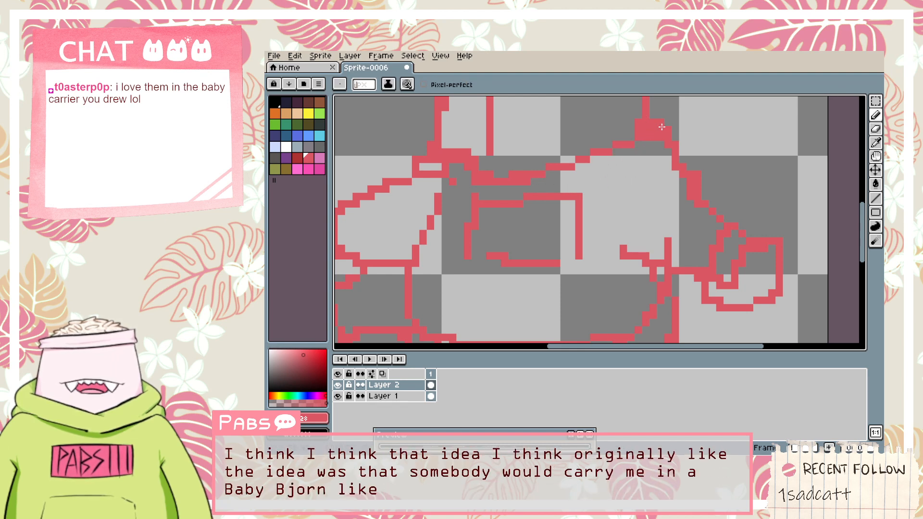
Erase the excess pixels at the collar's left end so the hood edge slopes cleanly down from the neck.
{"action": "key", "text": "e"}
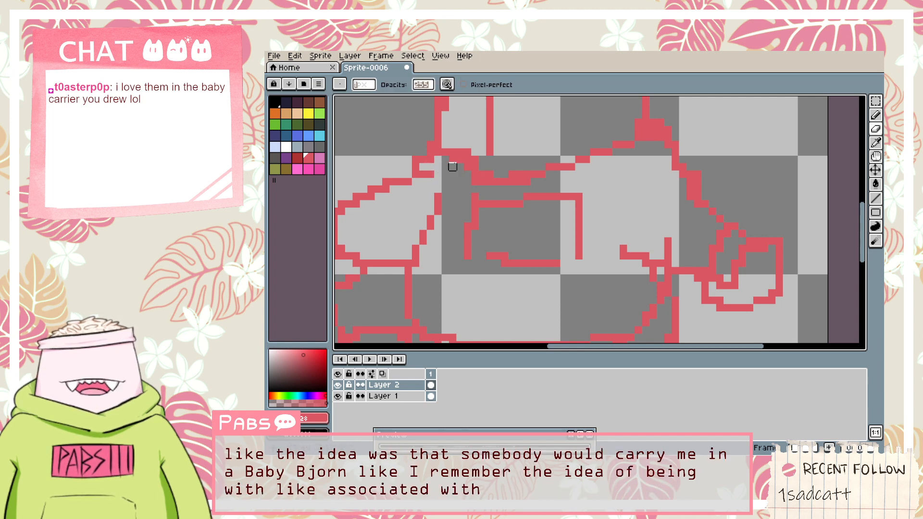
{"action": "key", "text": "b"}
{"action": "key", "text": "e"}
{"action": "left_click_drag", "start_coordinate": [451, 144], "coordinate": [475, 159]}
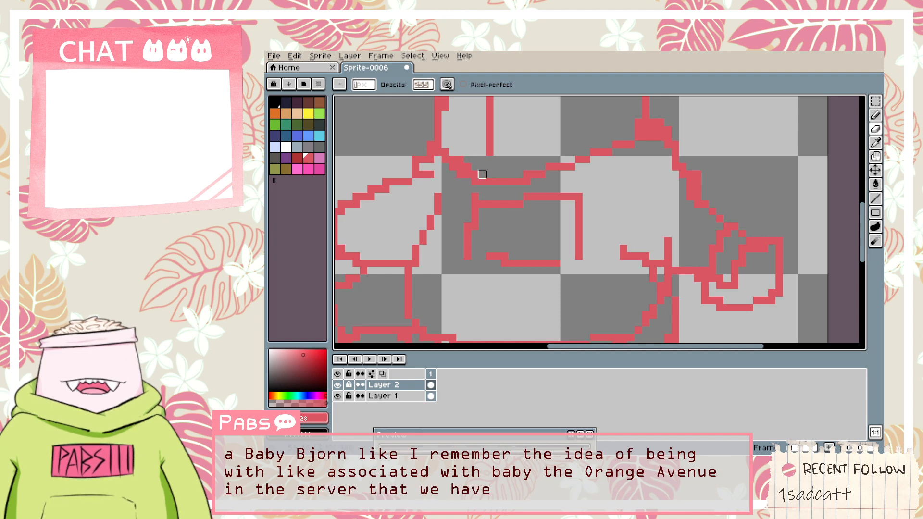
Draw a second collar line beneath the hood edge across to the right shoulder and trim the thick outline of the right arm.
{"action": "key", "text": "b"}
{"action": "left_click_drag", "start_coordinate": [444, 182], "coordinate": [467, 192]}
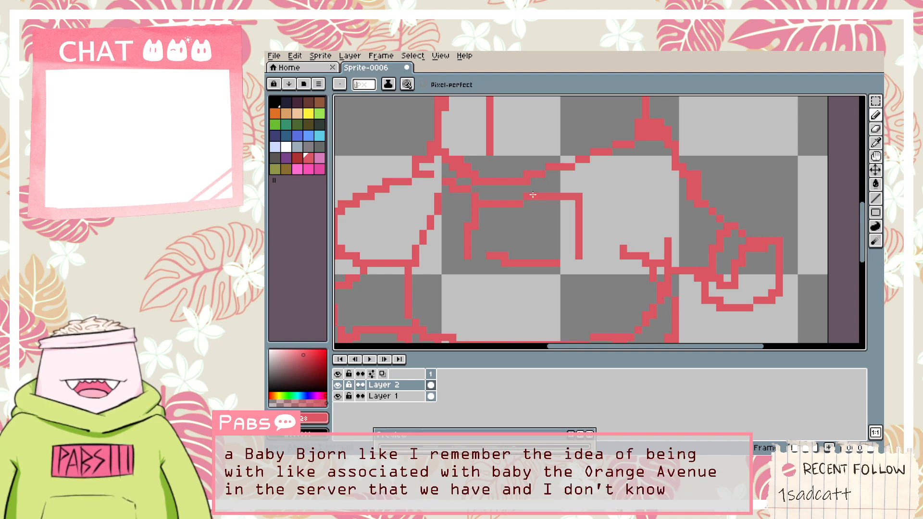
{"action": "mouse_move", "coordinate": [533, 195]}
{"action": "left_mouse_down"}
{"action": "mouse_move", "coordinate": [647, 174]}
{"action": "mouse_move", "coordinate": [678, 182]}
{"action": "mouse_move", "coordinate": [637, 175]}
{"action": "mouse_move", "coordinate": [631, 165]}
{"action": "left_mouse_up"}
{"action": "scroll", "coordinate": [680, 181], "scroll_direction": "down", "scroll_amount": 1}
{"action": "key", "text": "e"}
{"action": "scroll", "coordinate": [632, 172], "scroll_direction": "up", "scroll_amount": 1}
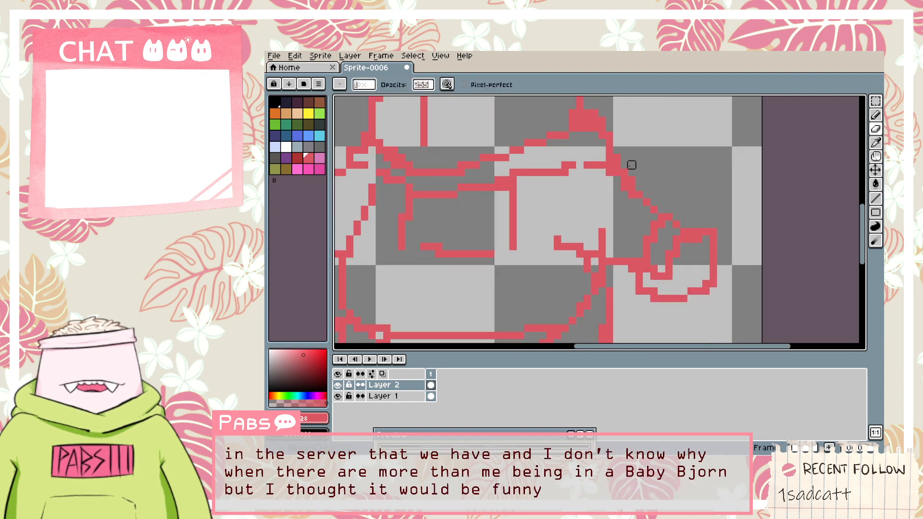
{"action": "scroll", "coordinate": [608, 168], "scroll_direction": "up", "scroll_amount": 1}
{"action": "left_click", "coordinate": [641, 202]}
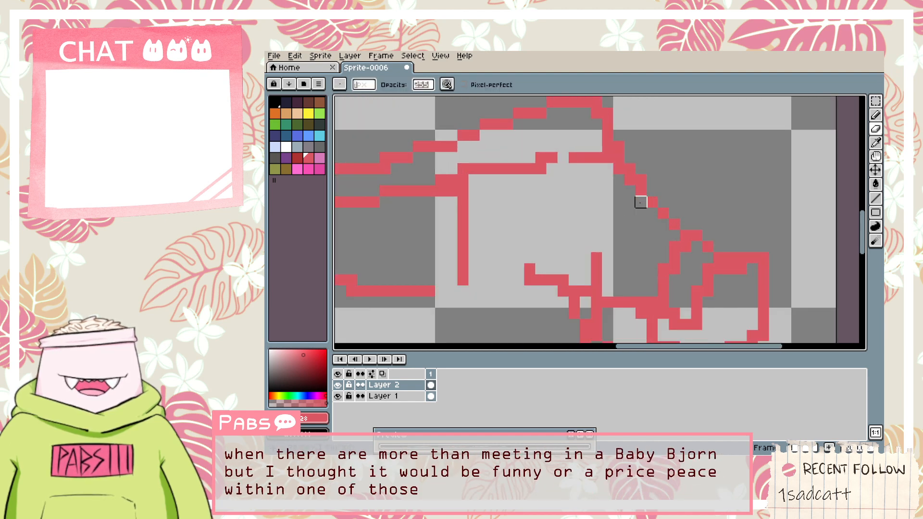
Erase the remaining lines of the old rectangle on the character's chest.
{"action": "scroll", "coordinate": [630, 198], "scroll_direction": "down", "scroll_amount": 3}
{"action": "key", "text": "space"}
{"action": "left_click_drag", "start_coordinate": [598, 192], "coordinate": [625, 150]}
{"action": "scroll", "coordinate": [537, 162], "scroll_direction": "up", "scroll_amount": 1}
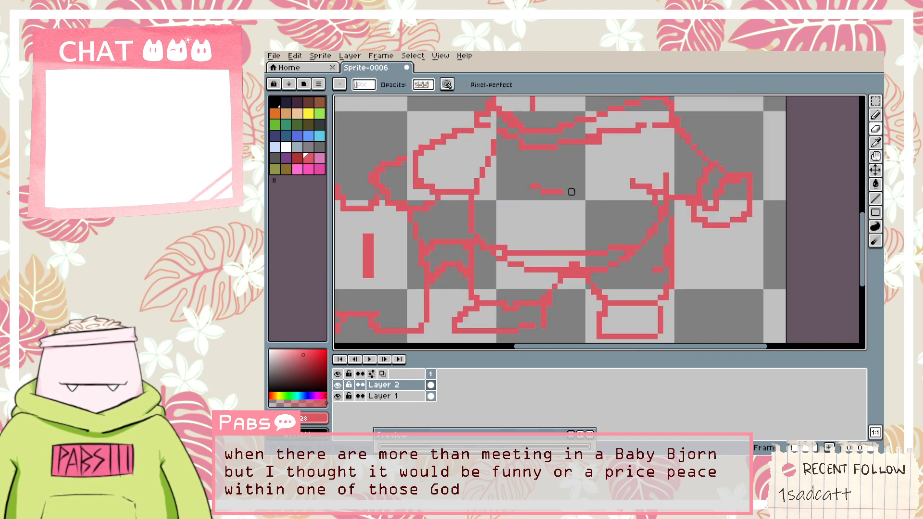
{"action": "left_click_drag", "start_coordinate": [526, 186], "coordinate": [557, 191]}
{"action": "key", "text": "b"}
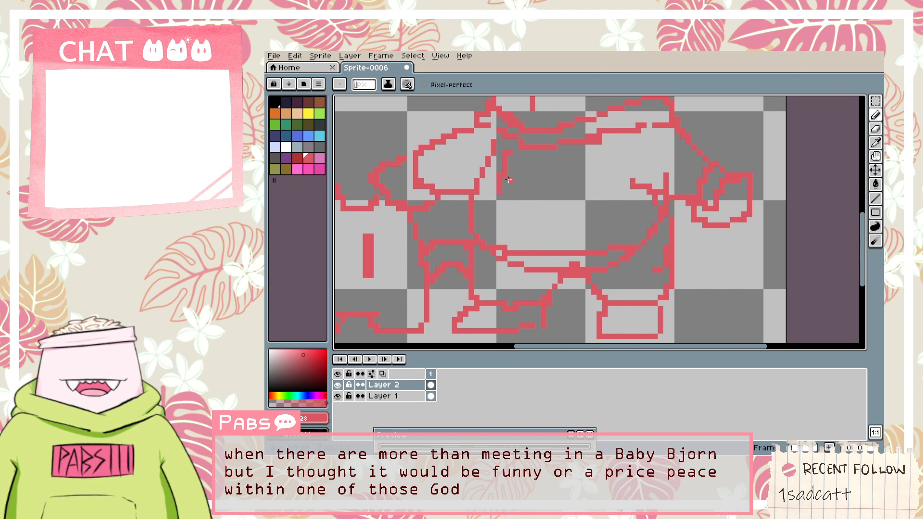
{"action": "key", "text": "ctrl+z"}
{"action": "key", "text": "ctrl+z"}
{"action": "mouse_move", "coordinate": [511, 166]}
{"action": "left_mouse_down"}
{"action": "mouse_move", "coordinate": [504, 196]}
{"action": "mouse_move", "coordinate": [505, 186]}
{"action": "mouse_move", "coordinate": [600, 186]}
{"action": "left_mouse_up"}
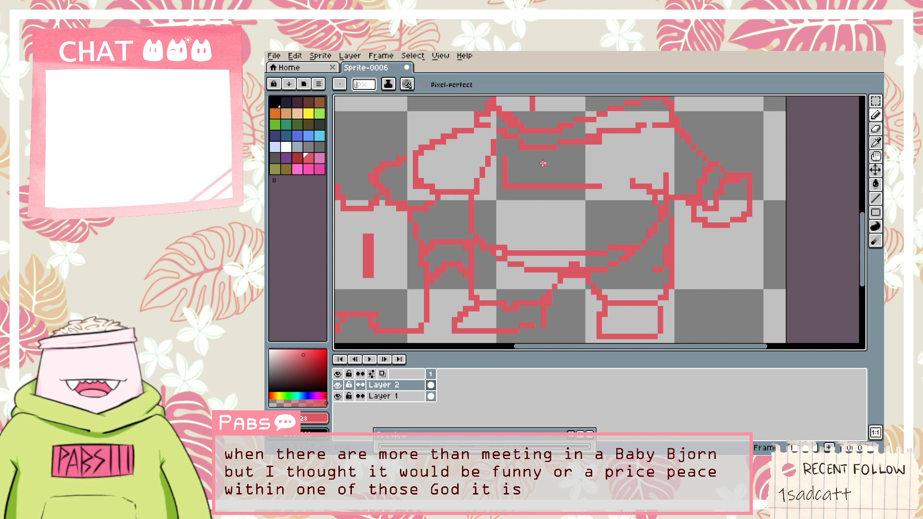
{"action": "key", "text": "ctrl+z"}
{"action": "key", "text": "ctrl+z"}
Draw a wide rectangular label across the chest and sketch the rough PABS lettering inside it.
{"action": "mouse_move", "coordinate": [495, 163]}
{"action": "left_mouse_down"}
{"action": "mouse_move", "coordinate": [493, 191]}
{"action": "mouse_move", "coordinate": [596, 192]}
{"action": "left_mouse_up"}
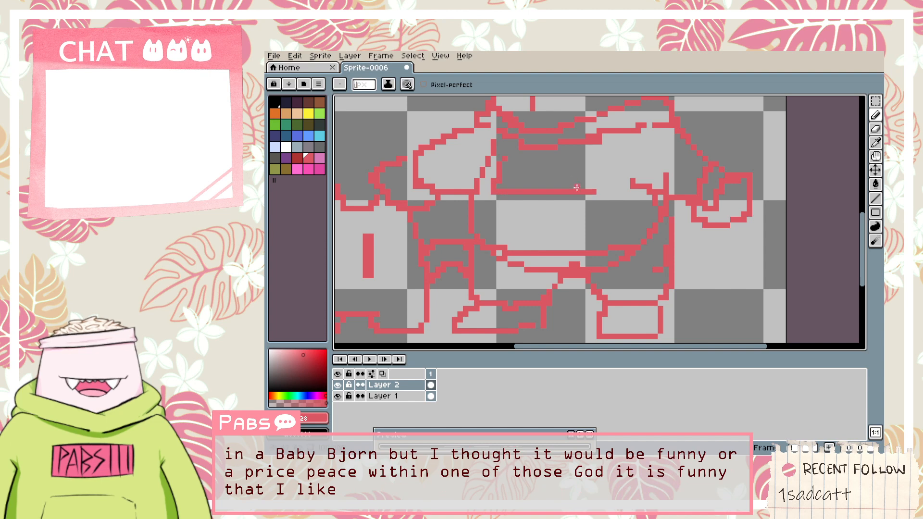
{"action": "mouse_move", "coordinate": [510, 152]}
{"action": "left_mouse_down"}
{"action": "mouse_move", "coordinate": [586, 156]}
{"action": "mouse_move", "coordinate": [587, 193]}
{"action": "left_mouse_up"}
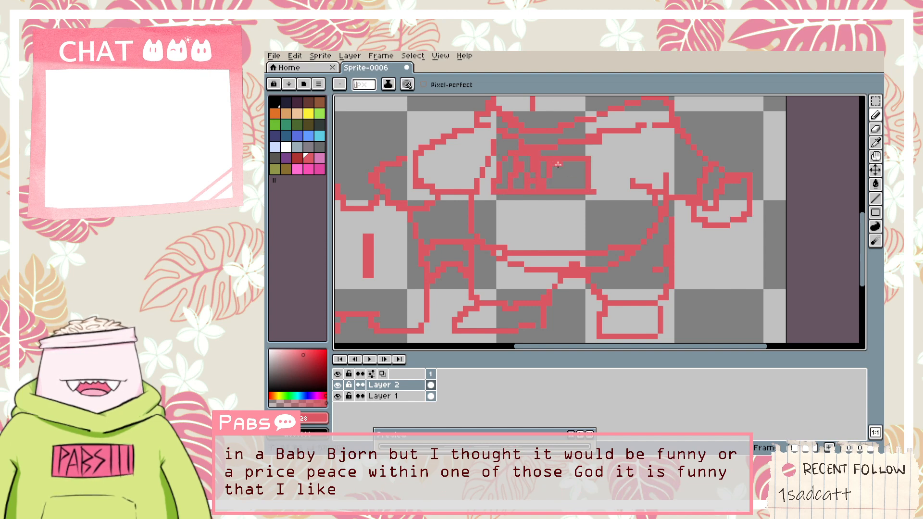
{"action": "mouse_move", "coordinate": [577, 164]}
{"action": "left_mouse_down"}
{"action": "mouse_move", "coordinate": [573, 182]}
{"action": "mouse_move", "coordinate": [593, 166]}
{"action": "mouse_move", "coordinate": [596, 193]}
{"action": "mouse_move", "coordinate": [597, 171]}
{"action": "mouse_move", "coordinate": [586, 225]}
{"action": "left_mouse_up"}
{"action": "scroll", "coordinate": [595, 194], "scroll_direction": "down", "scroll_amount": 2}
{"action": "key", "text": "space"}
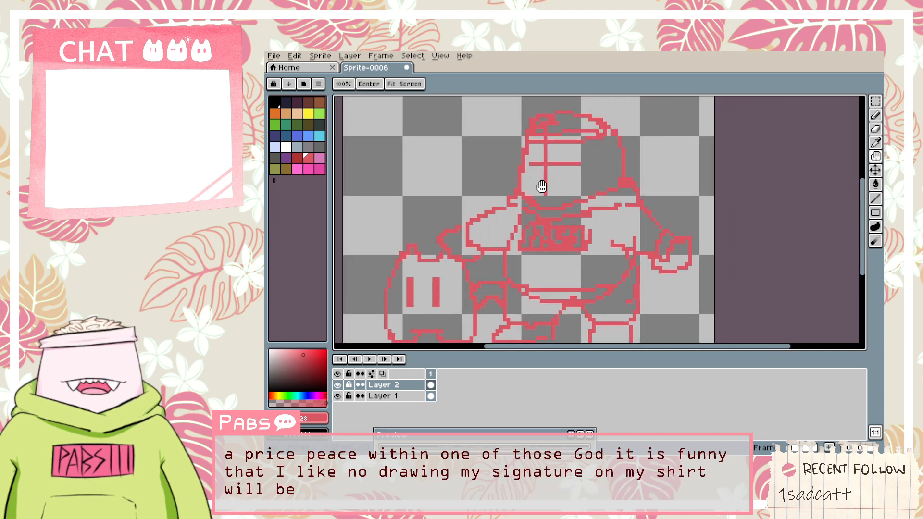
{"action": "left_click_drag", "start_coordinate": [607, 286], "coordinate": [590, 226]}
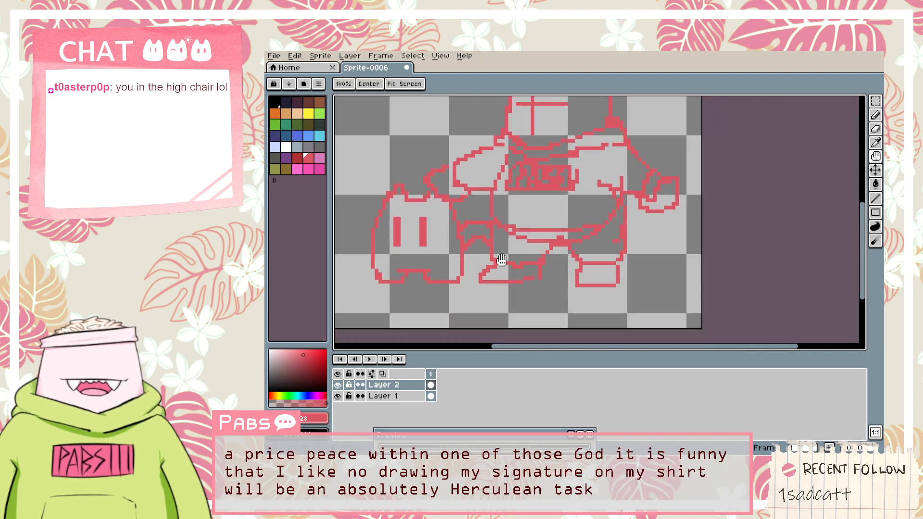
{"action": "scroll", "coordinate": [499, 260], "scroll_direction": "up", "scroll_amount": 2}
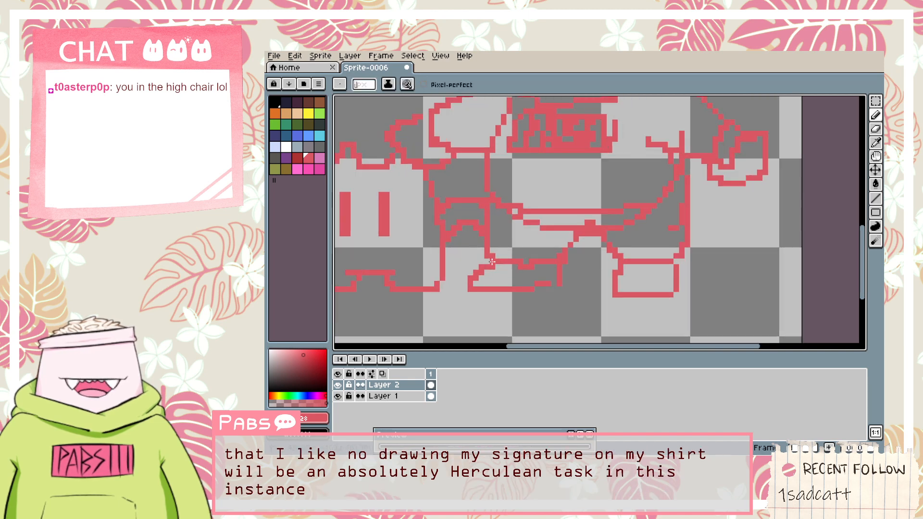
{"action": "left_click_drag", "start_coordinate": [489, 248], "coordinate": [572, 251]}
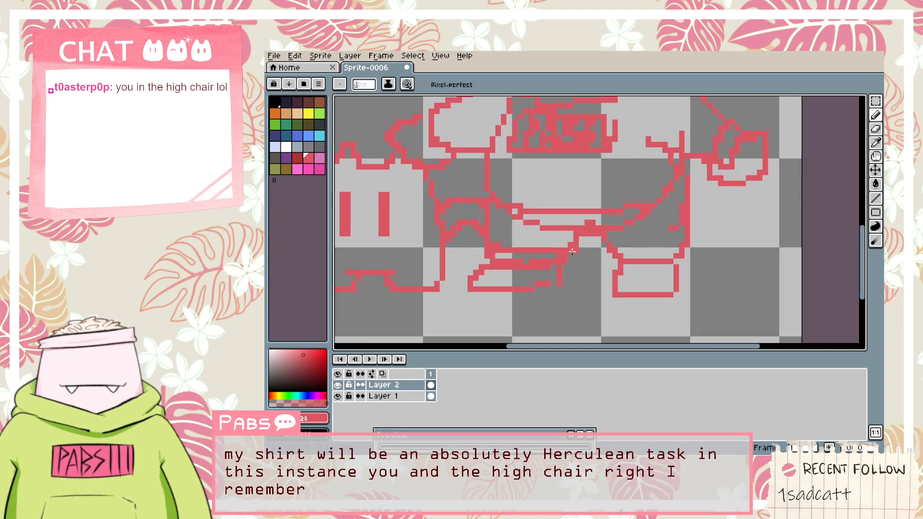
{"action": "key", "text": "ctrl+z"}
{"action": "left_click_drag", "start_coordinate": [483, 240], "coordinate": [570, 241]}
{"action": "key", "text": "ctrl+z"}
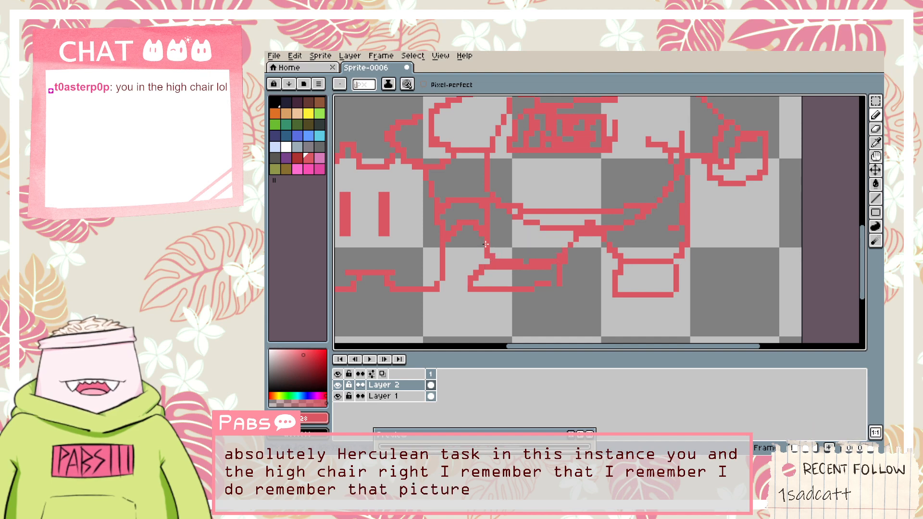
Draw a trouser hem line across each of the character's legs just above the shoes.
{"action": "left_click_drag", "start_coordinate": [485, 241], "coordinate": [528, 246]}
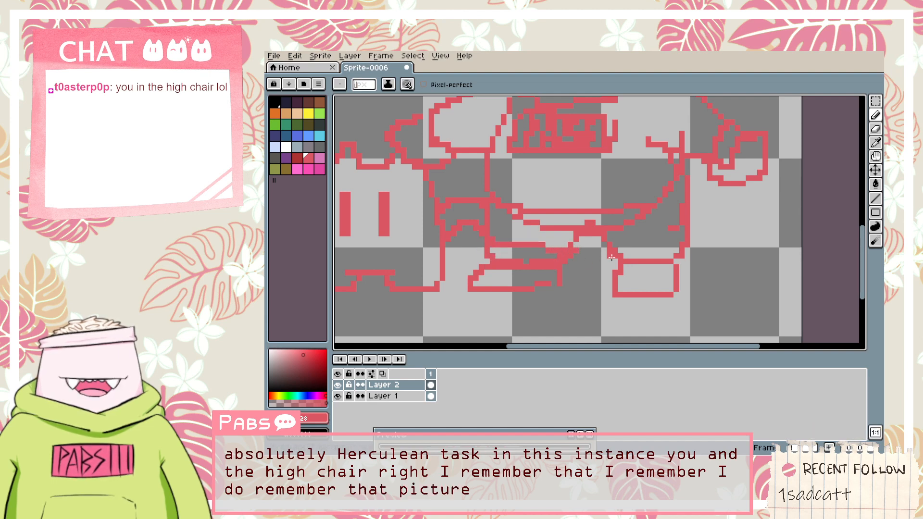
{"action": "left_click_drag", "start_coordinate": [678, 240], "coordinate": [699, 239]}
{"action": "key", "text": "ctrl+z"}
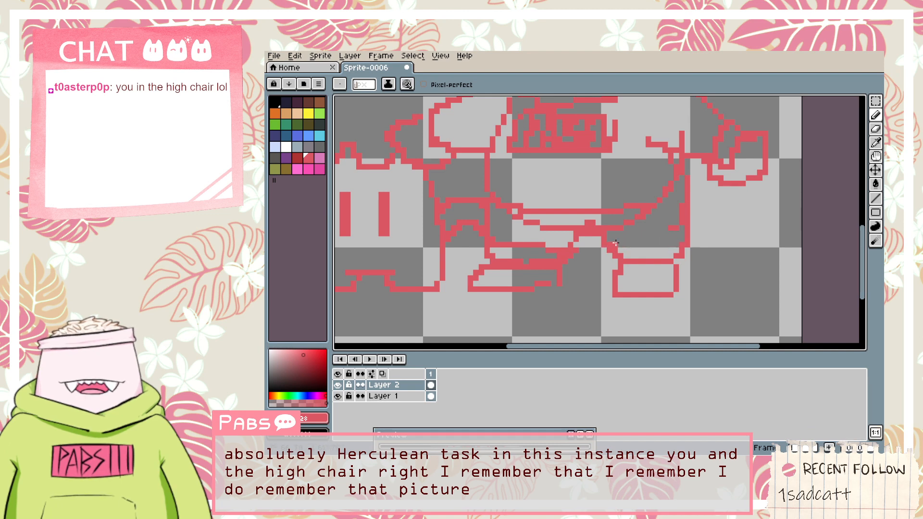
{"action": "key", "text": "ctrl+z"}
{"action": "mouse_move", "coordinate": [612, 245]}
{"action": "left_mouse_down"}
{"action": "mouse_move", "coordinate": [672, 218]}
{"action": "mouse_move", "coordinate": [679, 224]}
{"action": "left_mouse_up"}
Draw two short vertical lines across the middle of the band at the hoodie's lower edge.
{"action": "scroll", "coordinate": [631, 254], "scroll_direction": "down", "scroll_amount": 2}
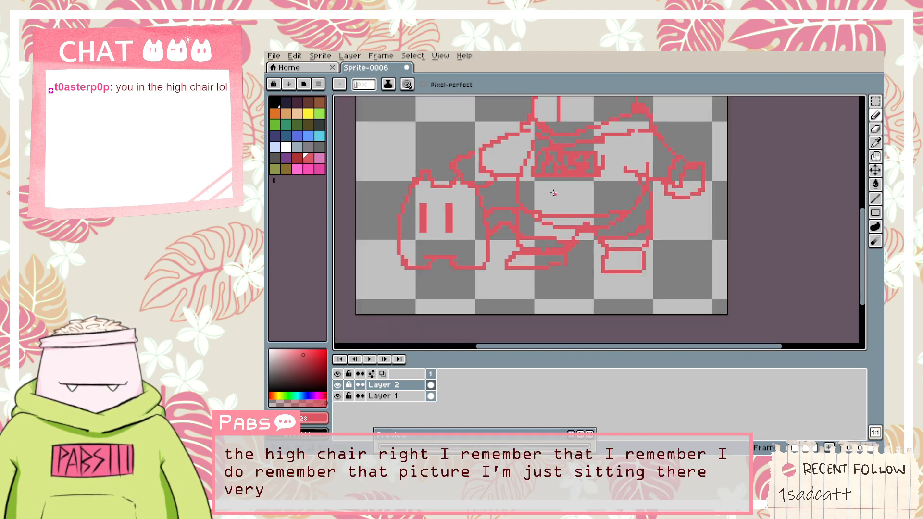
{"action": "key", "text": "space"}
{"action": "scroll", "coordinate": [472, 216], "scroll_direction": "up", "scroll_amount": 1}
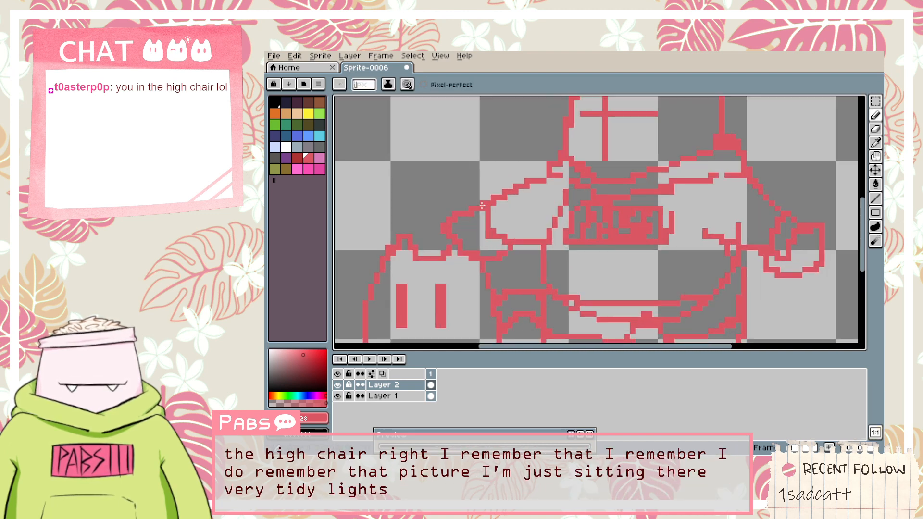
{"action": "scroll", "coordinate": [478, 259], "scroll_direction": "up", "scroll_amount": 1}
{"action": "scroll", "coordinate": [476, 239], "scroll_direction": "down", "scroll_amount": 4}
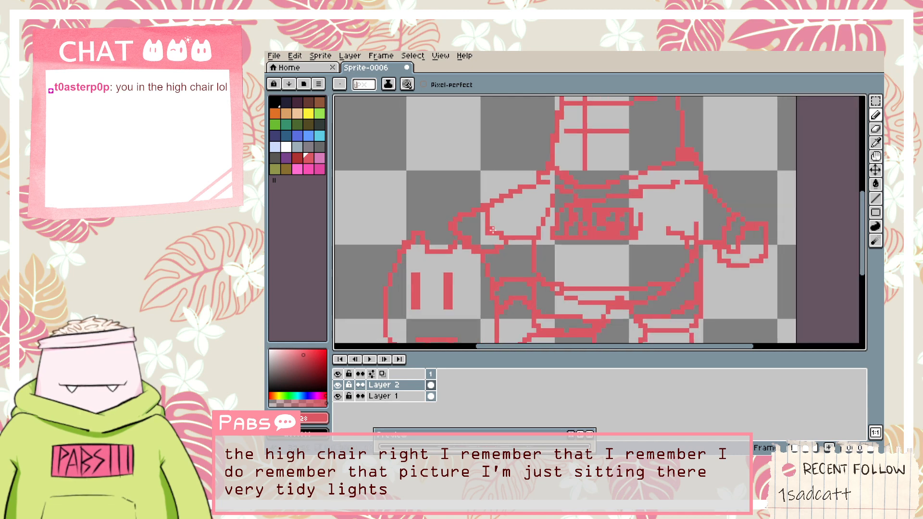
{"action": "key", "text": "space"}
{"action": "left_click_drag", "start_coordinate": [463, 265], "coordinate": [488, 206]}
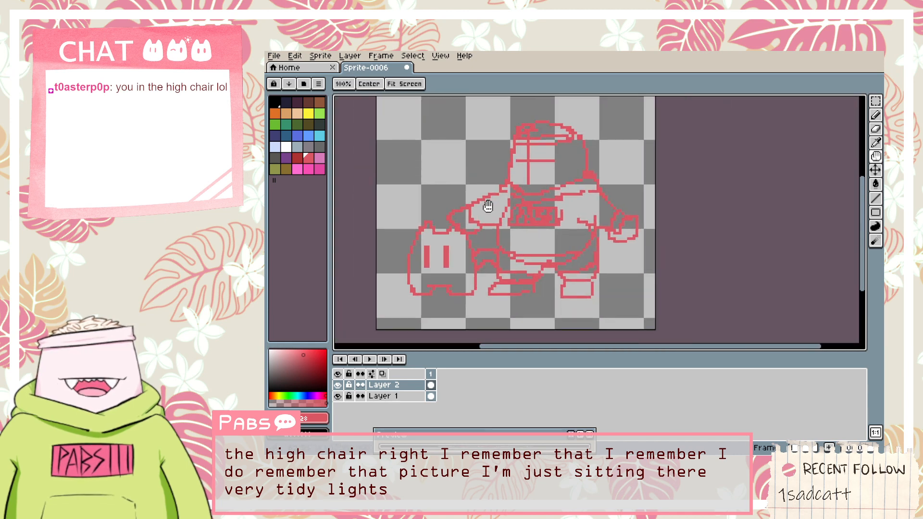
{"action": "scroll", "coordinate": [550, 267], "scroll_direction": "up", "scroll_amount": 3}
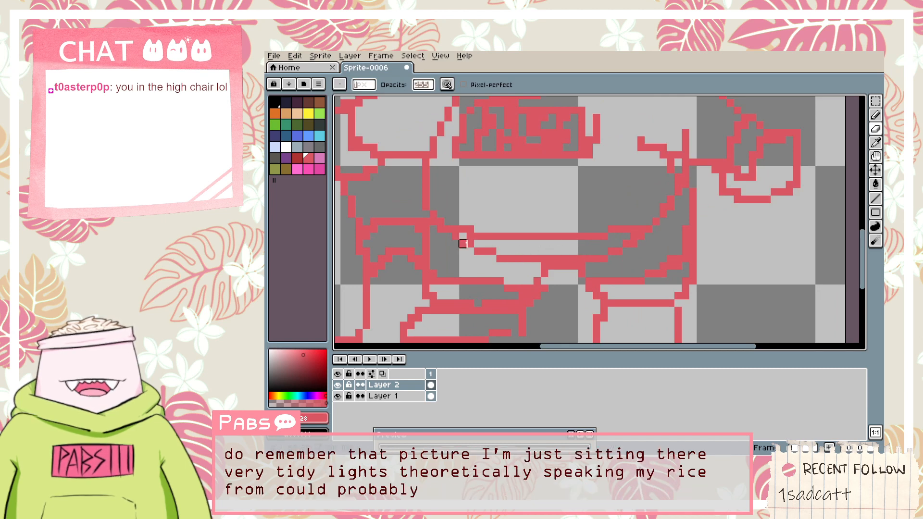
{"action": "key", "text": "e"}
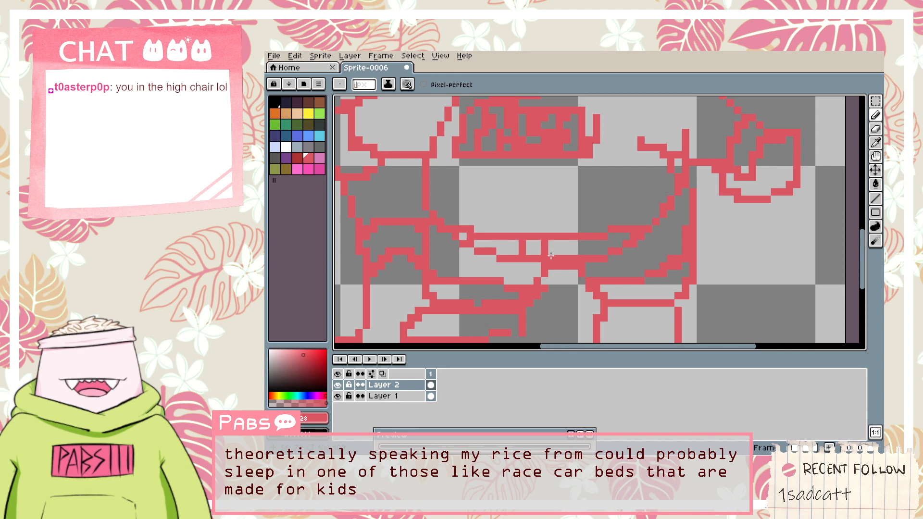
Select the upper line of the limb joining the creature to the character's leg, move it down about 2 px, and deselect.
{"action": "scroll", "coordinate": [559, 263], "scroll_direction": "down", "scroll_amount": 3}
{"action": "key", "text": "space"}
{"action": "left_click_drag", "start_coordinate": [573, 227], "coordinate": [581, 262]}
{"action": "scroll", "coordinate": [514, 283], "scroll_direction": "up", "scroll_amount": 1}
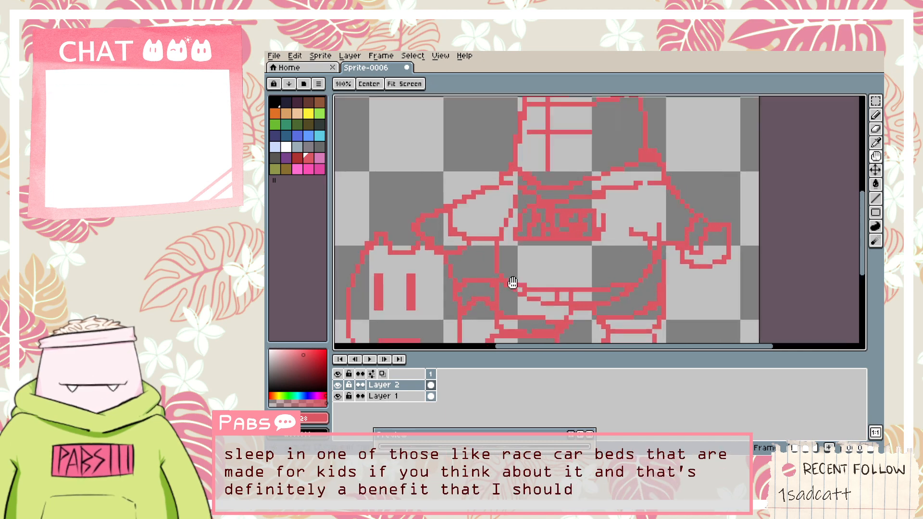
{"action": "scroll", "coordinate": [513, 283], "scroll_direction": "up", "scroll_amount": 1}
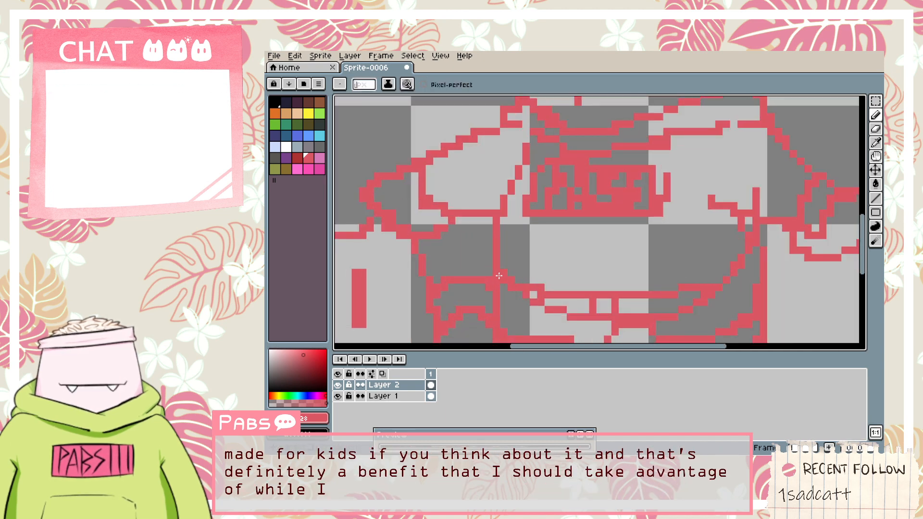
{"action": "key", "text": "space"}
{"action": "left_click_drag", "start_coordinate": [478, 292], "coordinate": [508, 184]}
{"action": "key", "text": "m"}
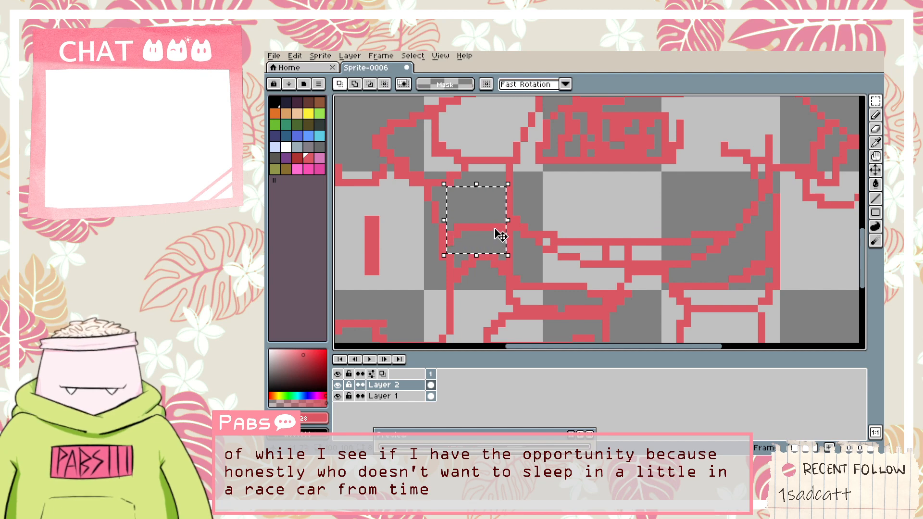
{"action": "left_click", "coordinate": [494, 227], "text": "shift"}
{"action": "mouse_move", "coordinate": [494, 231]}
{"action": "left_mouse_down"}
{"action": "mouse_move", "coordinate": [494, 270]}
{"action": "mouse_move", "coordinate": [489, 244]}
{"action": "left_mouse_up"}
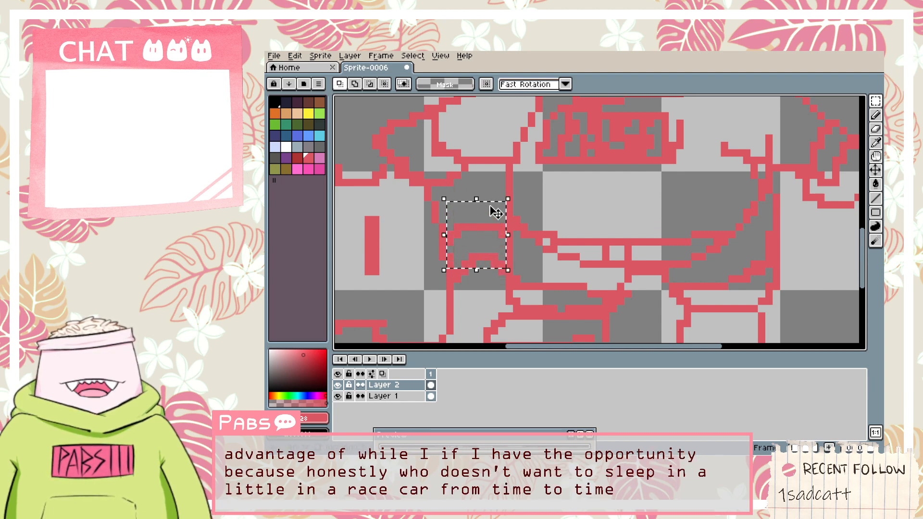
{"action": "left_click_drag", "start_coordinate": [495, 211], "coordinate": [489, 241]}
{"action": "left_click", "coordinate": [472, 198]}
{"action": "left_click", "coordinate": [450, 204]}
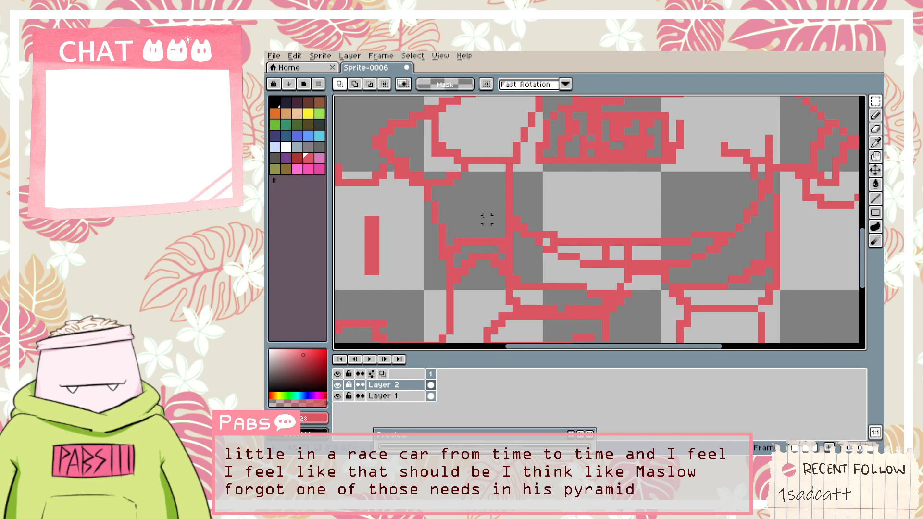
{"action": "scroll", "coordinate": [496, 216], "scroll_direction": "down", "scroll_amount": 4}
{"action": "key", "text": "space"}
{"action": "left_click_drag", "start_coordinate": [551, 206], "coordinate": [568, 238]}
{"action": "left_click_drag", "start_coordinate": [551, 213], "coordinate": [553, 271]}
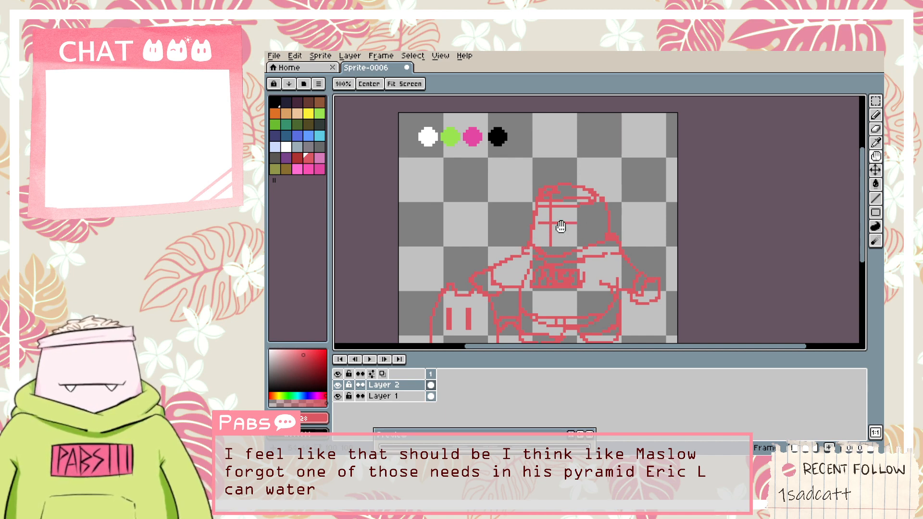
{"action": "left_click_drag", "start_coordinate": [560, 227], "coordinate": [548, 201]}
{"action": "scroll", "coordinate": [529, 202], "scroll_direction": "up", "scroll_amount": 3}
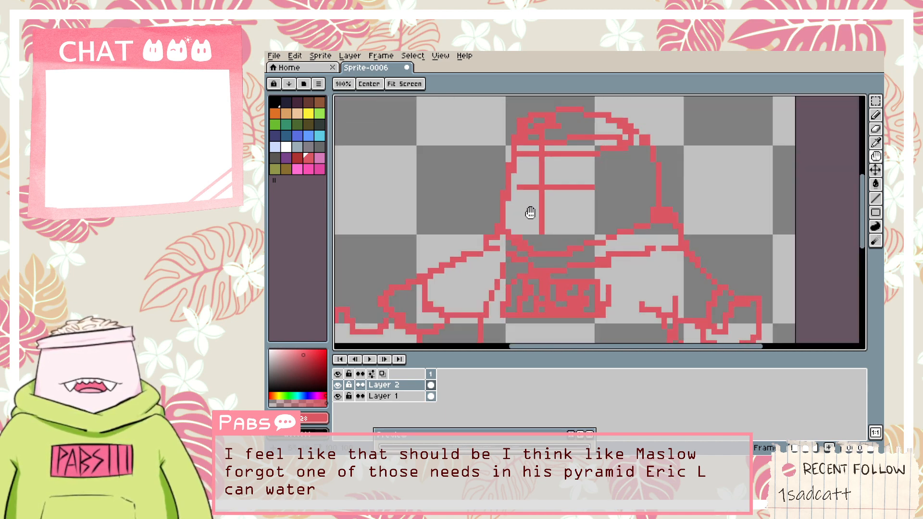
{"action": "scroll", "coordinate": [529, 212], "scroll_direction": "down", "scroll_amount": 4}
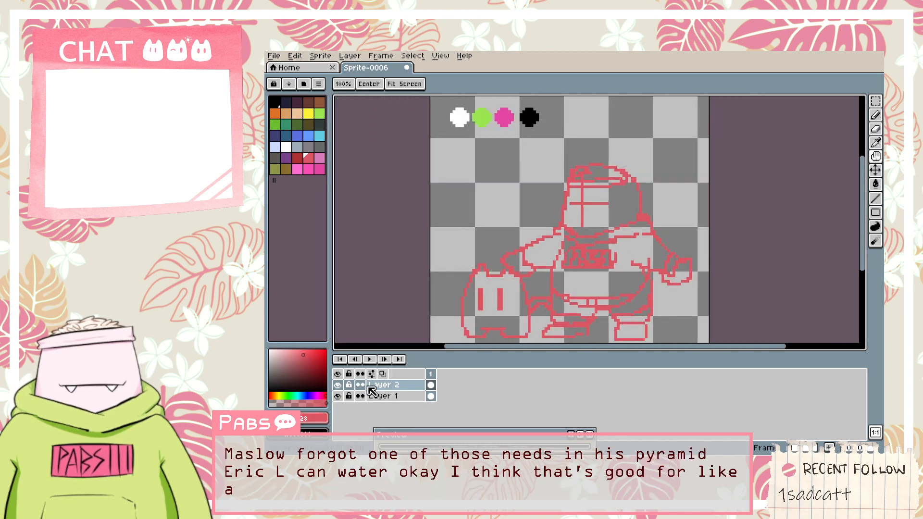
Add a new layer above the sketch and lower the sketch layer's opacity to roughly half.
{"action": "key", "text": "shift+n"}
{"action": "left_click", "coordinate": [411, 397]}
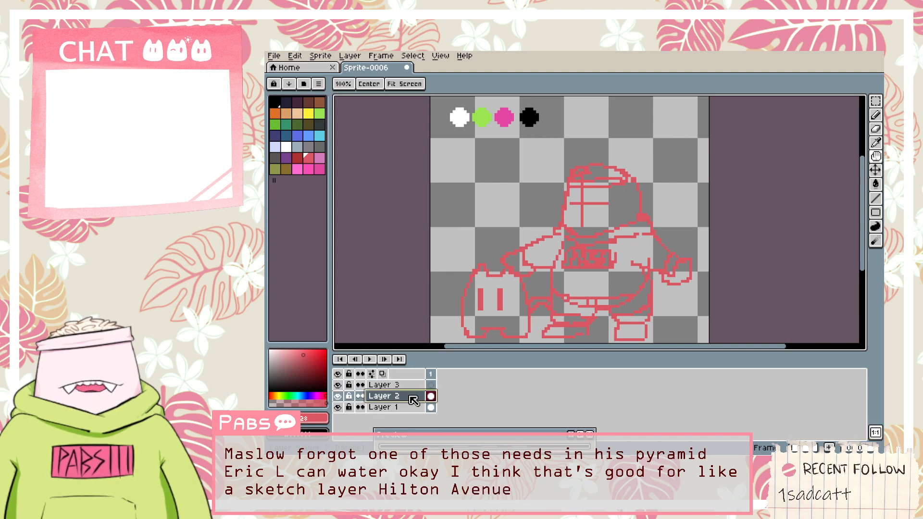
{"action": "double_click", "coordinate": [412, 397]}
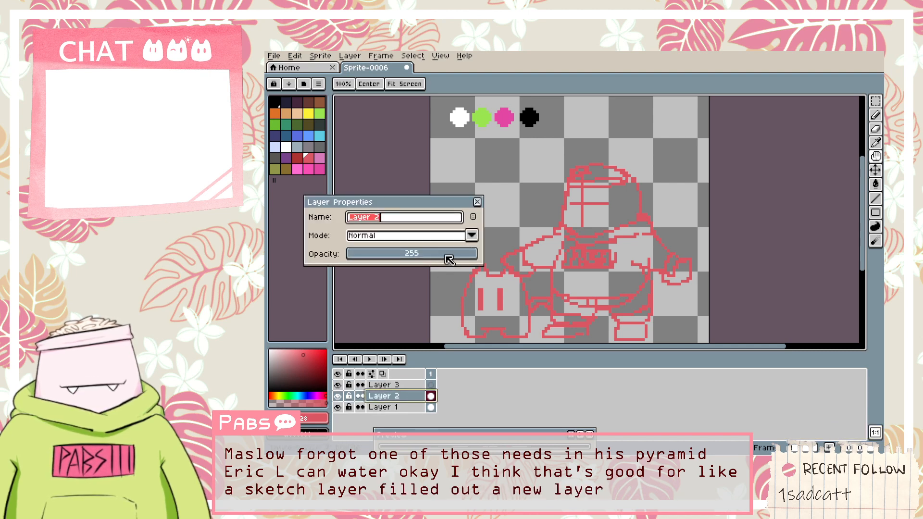
{"action": "left_click_drag", "start_coordinate": [410, 255], "coordinate": [406, 255]}
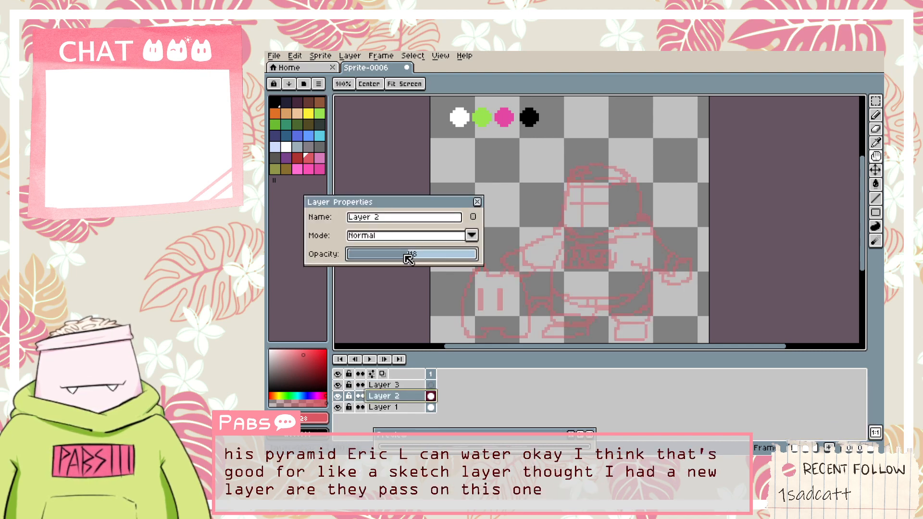
{"action": "left_click", "coordinate": [476, 202]}
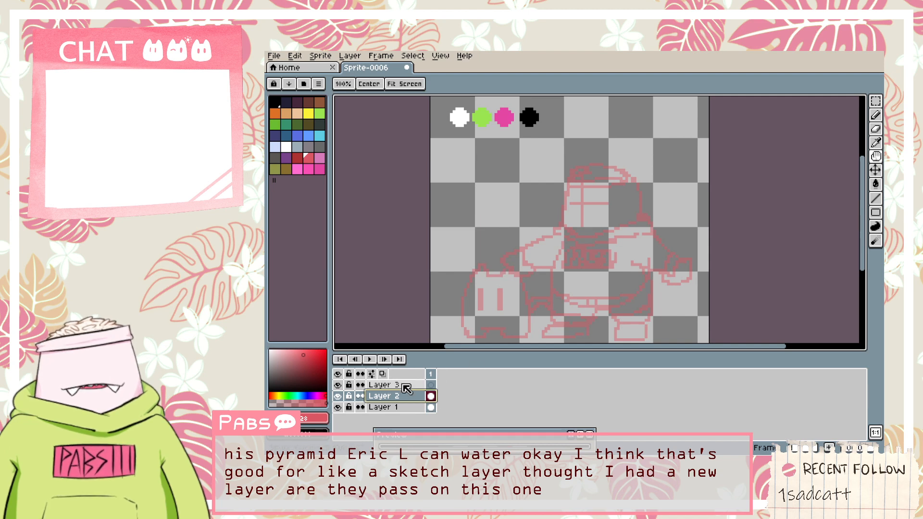
On the new layer, draw the character's straight mouth line in black with upturned corners and two small fangs below it.
{"action": "left_click", "coordinate": [384, 384]}
{"action": "left_click", "coordinate": [275, 102]}
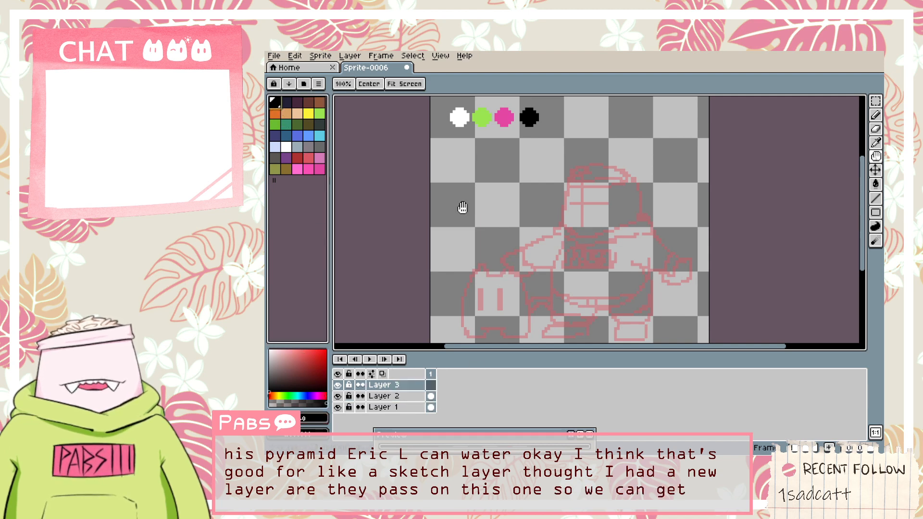
{"action": "left_click_drag", "start_coordinate": [593, 231], "coordinate": [548, 208]}
{"action": "scroll", "coordinate": [540, 185], "scroll_direction": "up", "scroll_amount": 1}
{"action": "scroll", "coordinate": [529, 193], "scroll_direction": "up", "scroll_amount": 2}
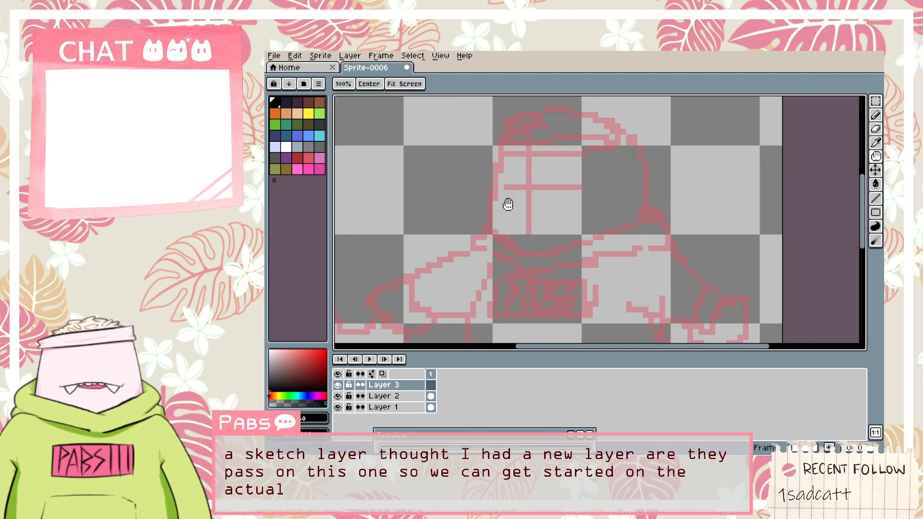
{"action": "key", "text": "b"}
{"action": "left_click", "coordinate": [503, 195]}
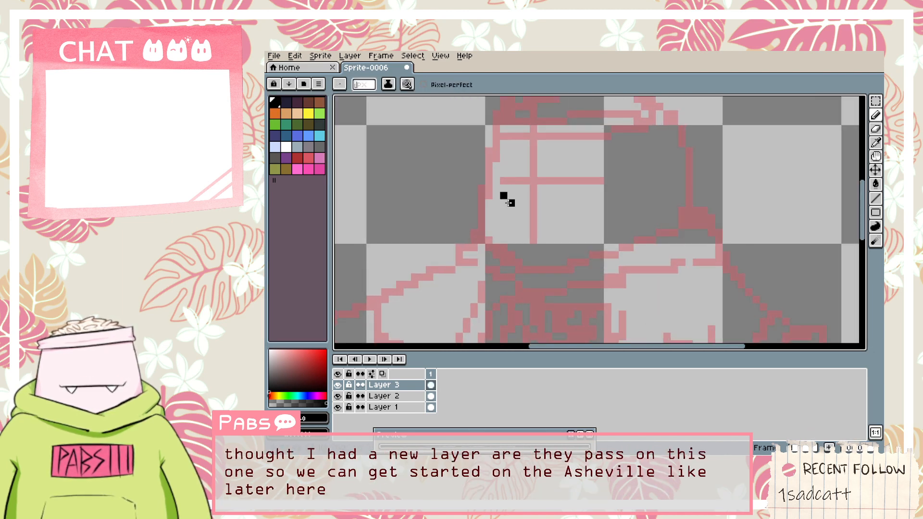
{"action": "left_click_drag", "start_coordinate": [538, 203], "coordinate": [582, 202]}
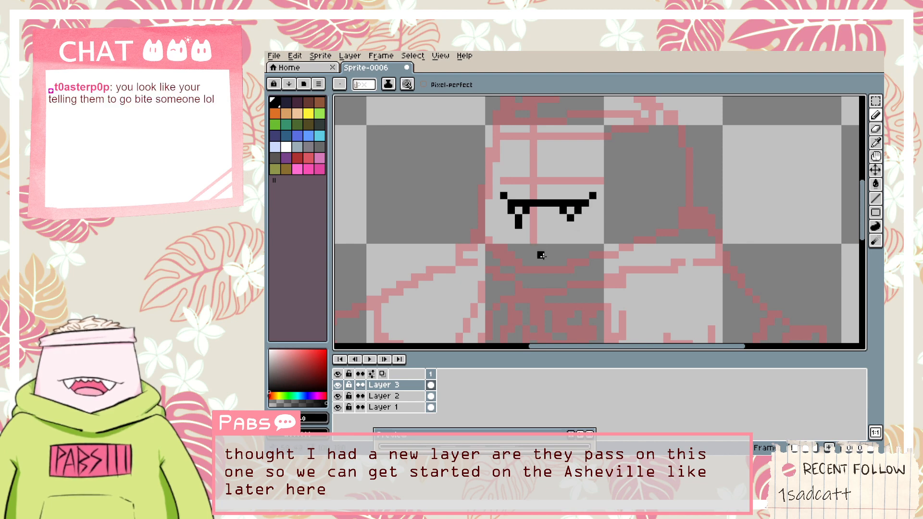
{"action": "scroll", "coordinate": [546, 262], "scroll_direction": "down", "scroll_amount": 1}
{"action": "scroll", "coordinate": [547, 262], "scroll_direction": "down", "scroll_amount": 3}
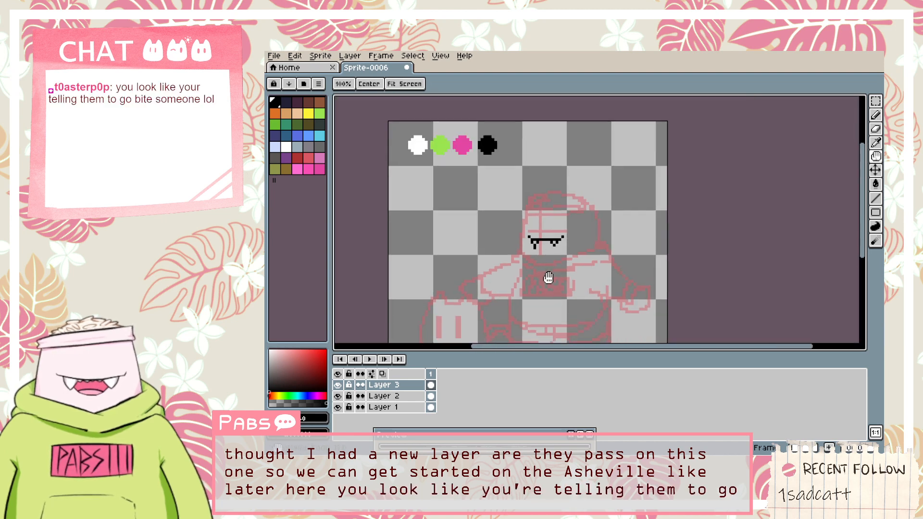
Draw the open mouth's left side in black, curving down and inward from the left fang.
{"action": "scroll", "coordinate": [526, 241], "scroll_direction": "up", "scroll_amount": 4}
{"action": "scroll", "coordinate": [525, 241], "scroll_direction": "up", "scroll_amount": 1}
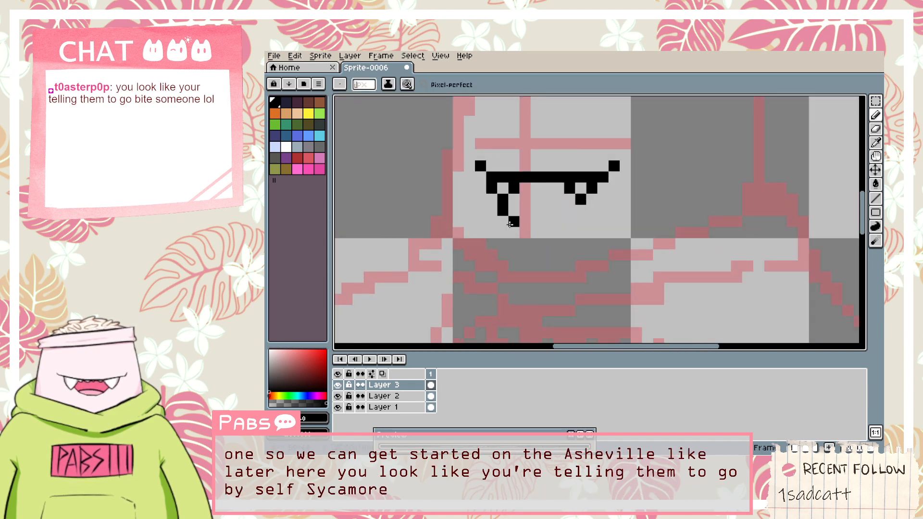
{"action": "left_click_drag", "start_coordinate": [503, 232], "coordinate": [512, 232]}
{"action": "key", "text": "ctrl+z"}
{"action": "left_click", "coordinate": [513, 232]}
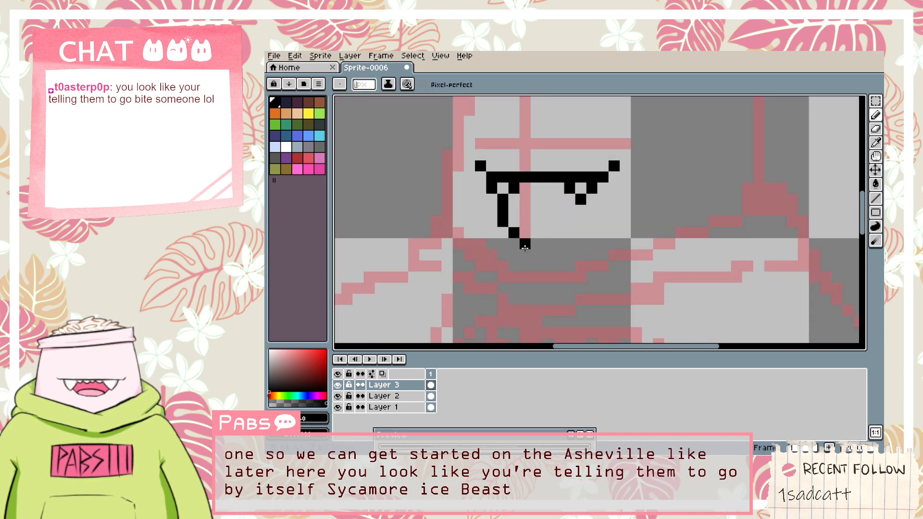
{"action": "left_click", "coordinate": [525, 243]}
{"action": "left_click", "coordinate": [536, 255]}
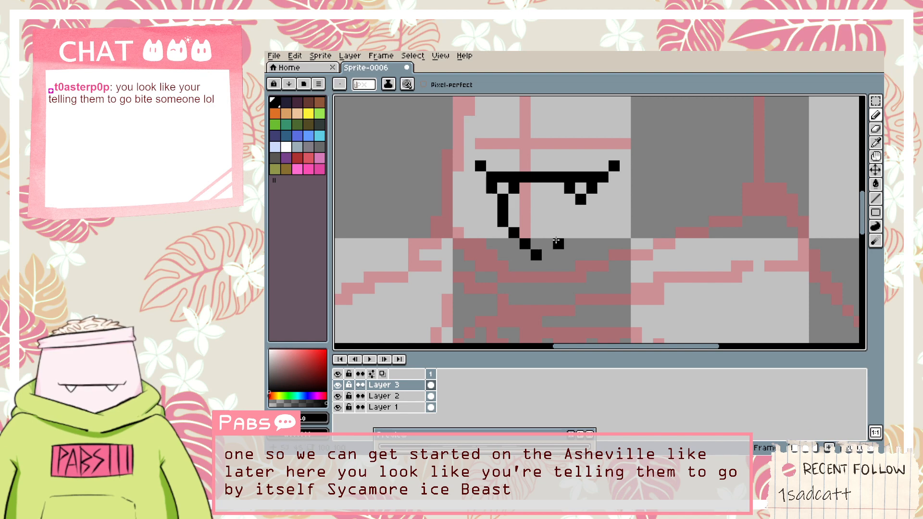
Replace the mouth's lowest pixels with a short flat bottom edge and draw its right side rising toward the right fang.
{"action": "left_click", "coordinate": [547, 243]}
{"action": "key", "text": "ctrl+z"}
{"action": "key", "text": "ctrl+z"}
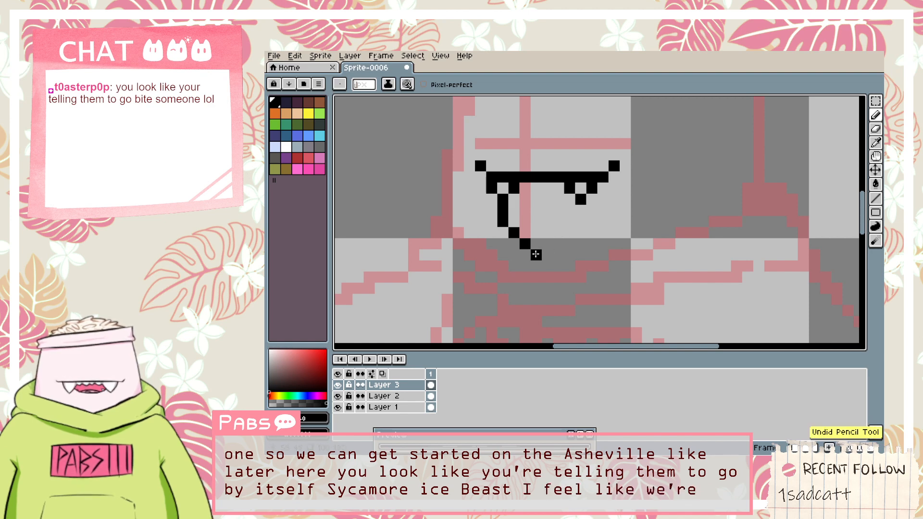
{"action": "key", "text": "ctrl+z"}
{"action": "left_click", "coordinate": [536, 244]}
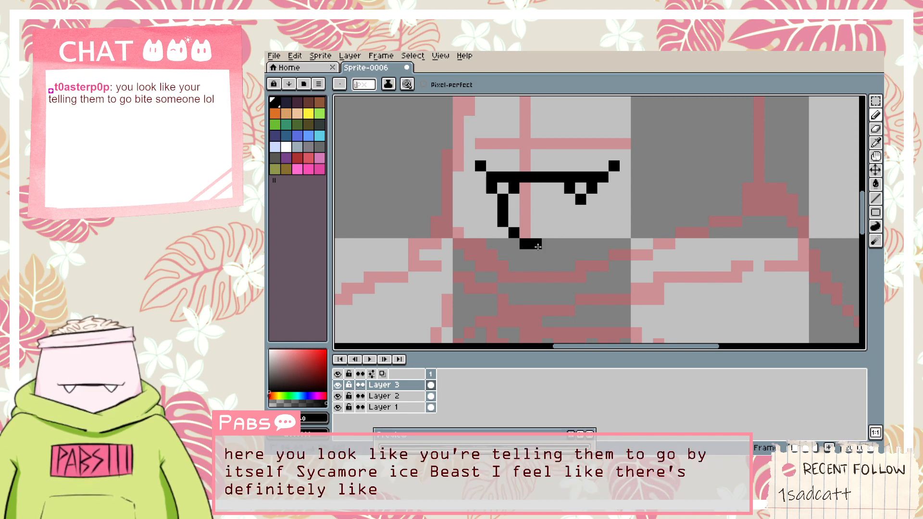
{"action": "left_click", "coordinate": [559, 233]}
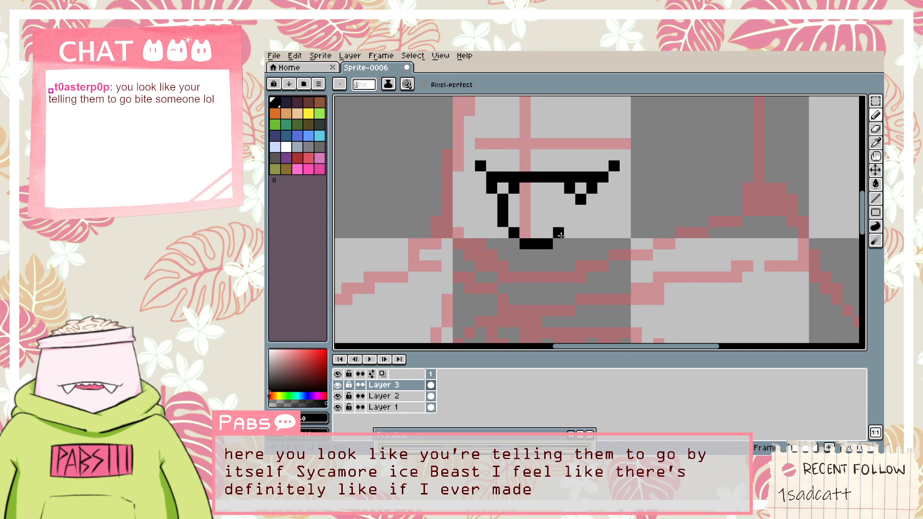
{"action": "left_click", "coordinate": [576, 211]}
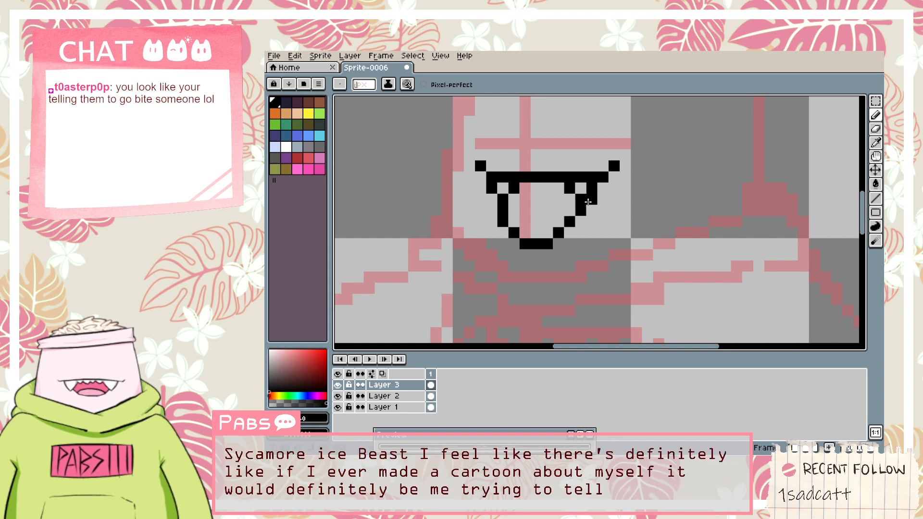
{"action": "left_click", "coordinate": [602, 187]}
{"action": "left_click", "coordinate": [569, 233]}
{"action": "key", "text": "ctrl+z"}
{"action": "key", "text": "ctrl+z"}
{"action": "key", "text": "ctrl+z"}
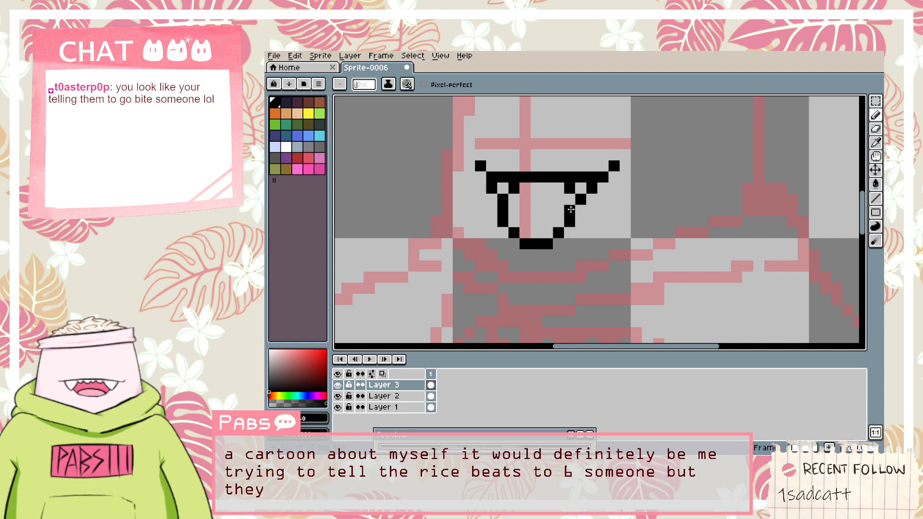
Redraw the mouth's right side as a one-pixel diagonal and erase the surplus pixels outside it.
{"action": "left_click_drag", "start_coordinate": [564, 217], "coordinate": [548, 233]}
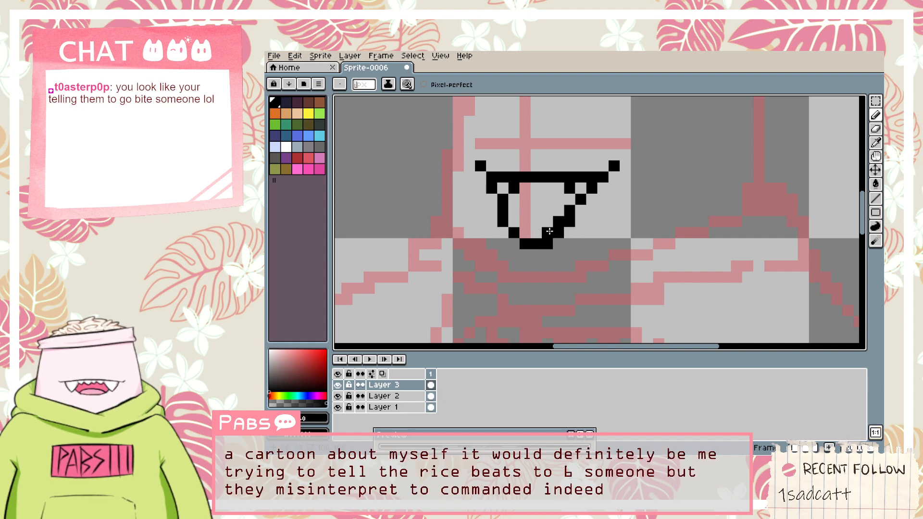
{"action": "key", "text": "e"}
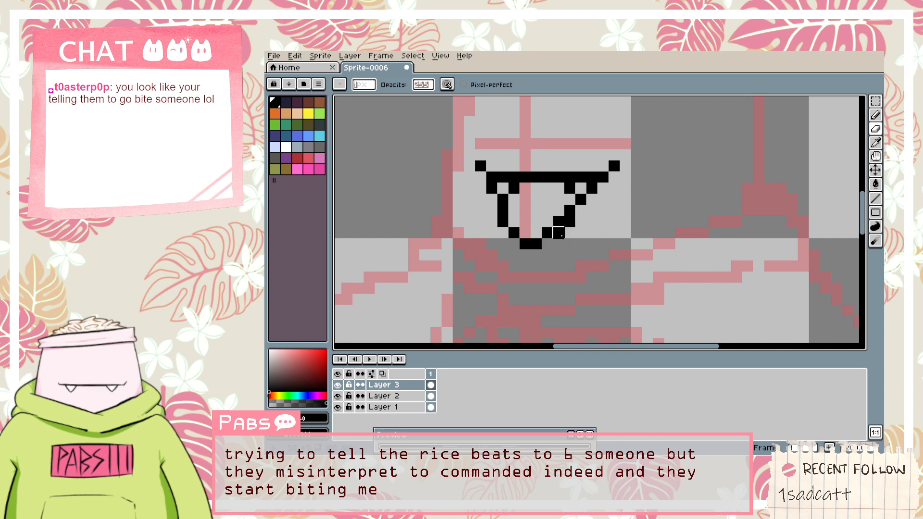
{"action": "left_click", "coordinate": [569, 222]}
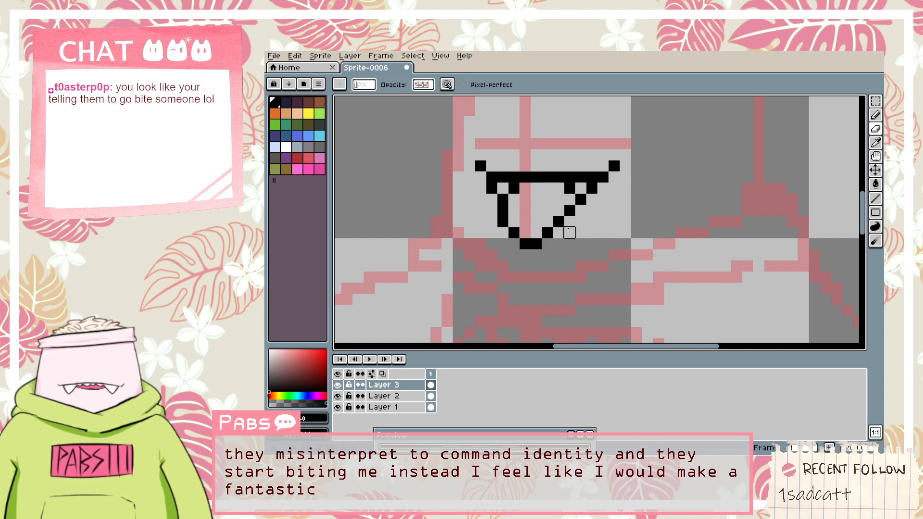
{"action": "scroll", "coordinate": [538, 219], "scroll_direction": "down", "scroll_amount": 2}
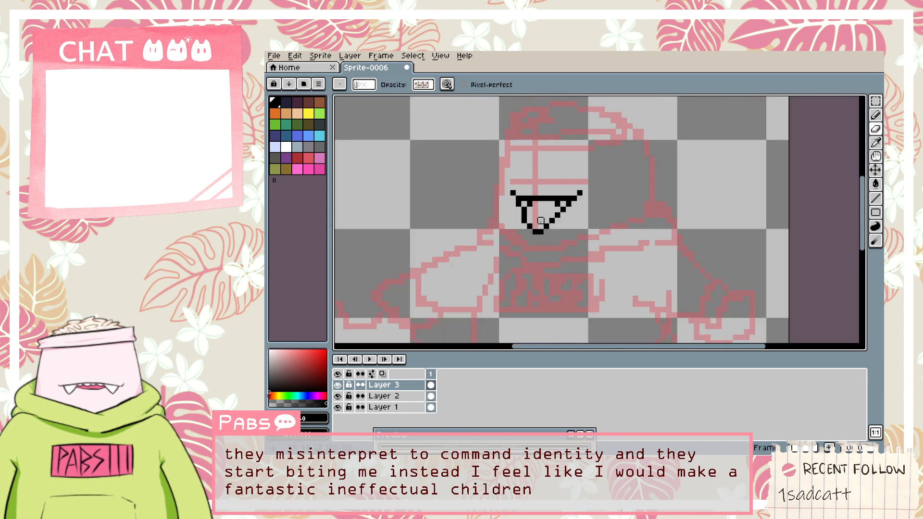
{"action": "scroll", "coordinate": [540, 221], "scroll_direction": "up", "scroll_amount": 3}
{"action": "left_click", "coordinate": [468, 220]}
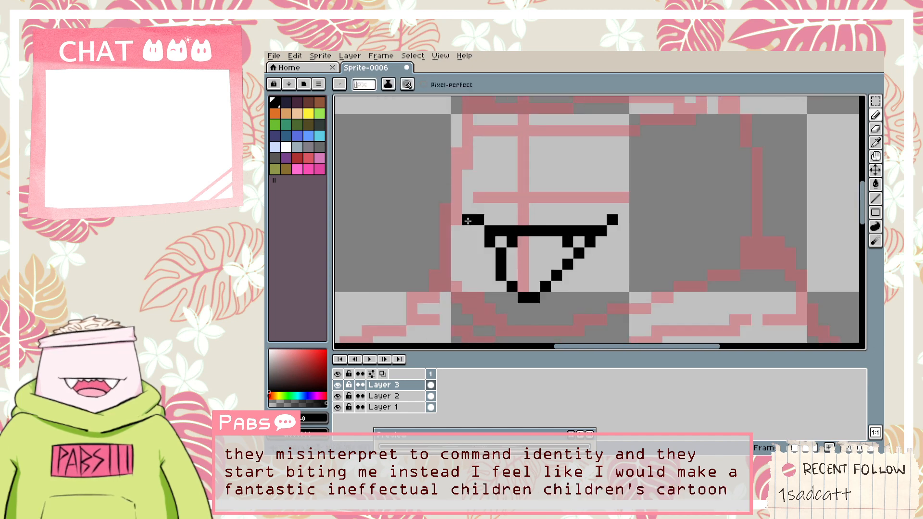
{"action": "scroll", "coordinate": [476, 233], "scroll_direction": "down", "scroll_amount": 2}
{"action": "scroll", "coordinate": [471, 264], "scroll_direction": "up", "scroll_amount": 2}
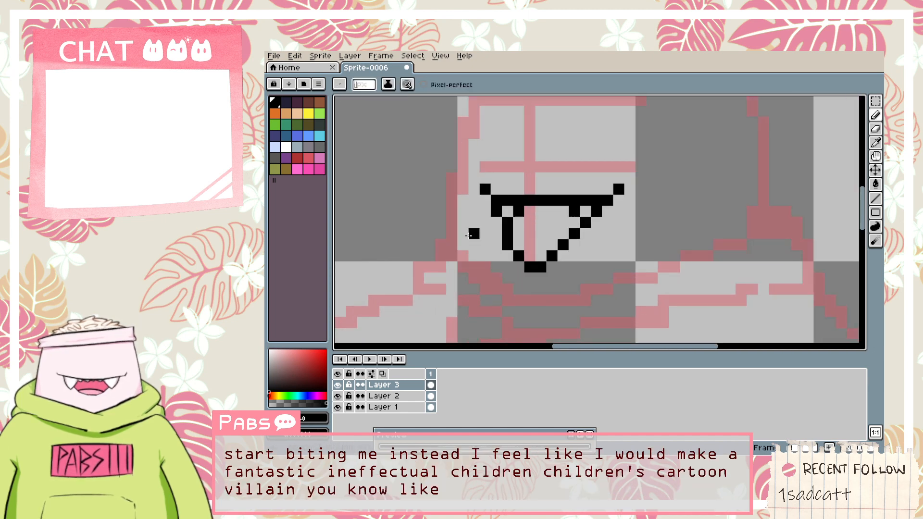
{"action": "key", "text": "space"}
{"action": "left_click_drag", "start_coordinate": [493, 219], "coordinate": [470, 237]}
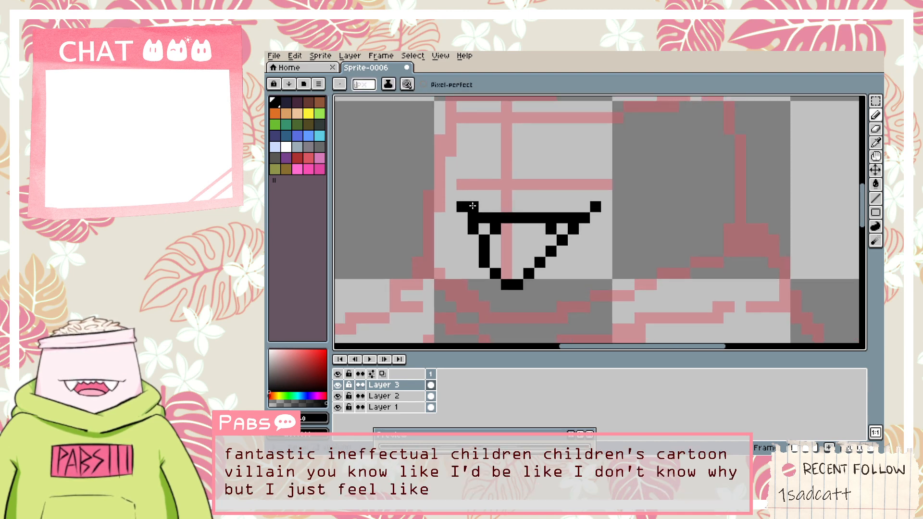
{"action": "key", "text": "e"}
{"action": "key", "text": "b"}
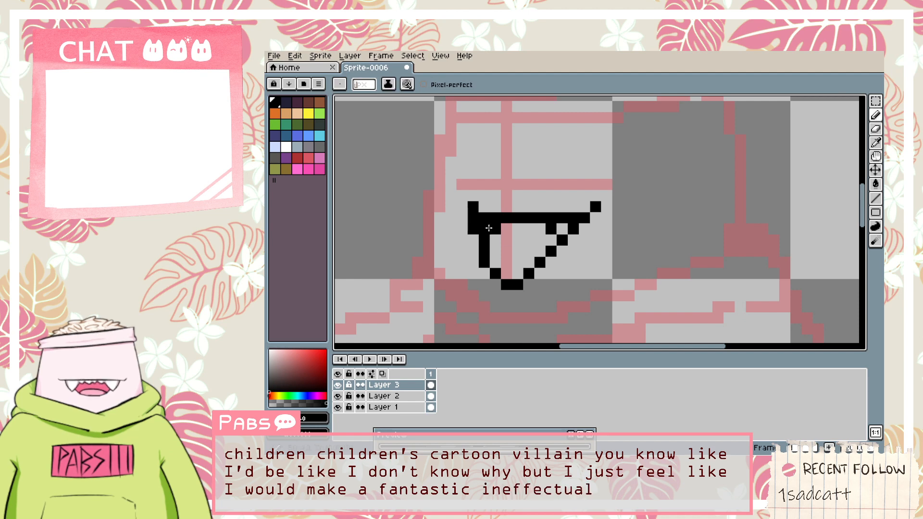
{"action": "key", "text": "ctrl+z"}
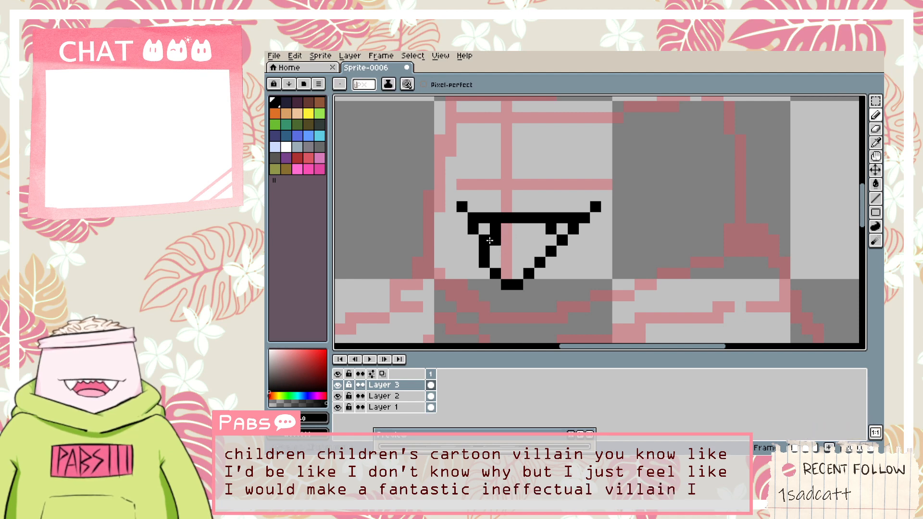
Try to draw the head's left edge in black, rising from the neck to the rim.
{"action": "scroll", "coordinate": [517, 254], "scroll_direction": "down", "scroll_amount": 2}
{"action": "scroll", "coordinate": [516, 257], "scroll_direction": "down", "scroll_amount": 1}
{"action": "key", "text": "space"}
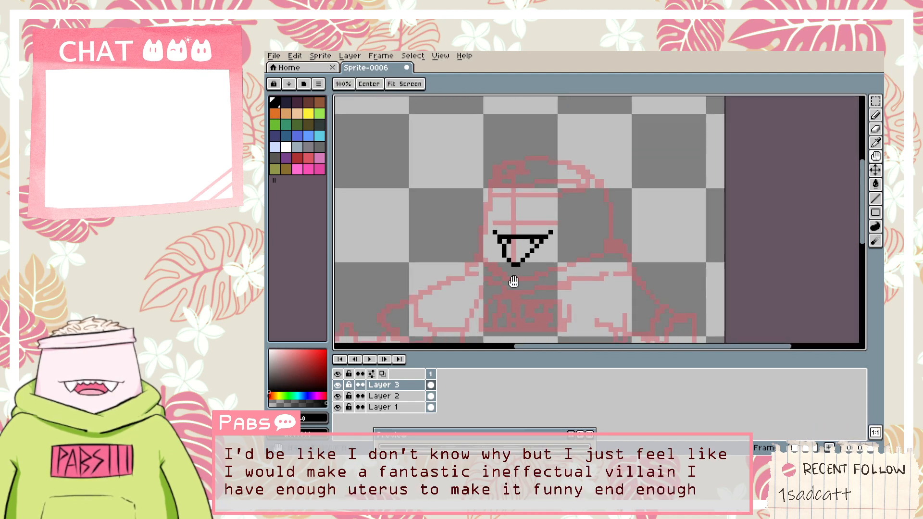
{"action": "mouse_move", "coordinate": [514, 280]}
{"action": "left_mouse_down"}
{"action": "mouse_move", "coordinate": [539, 217]}
{"action": "mouse_move", "coordinate": [531, 240]}
{"action": "mouse_move", "coordinate": [528, 141]}
{"action": "left_mouse_up"}
{"action": "scroll", "coordinate": [518, 216], "scroll_direction": "down", "scroll_amount": 1}
{"action": "scroll", "coordinate": [531, 241], "scroll_direction": "up", "scroll_amount": 1}
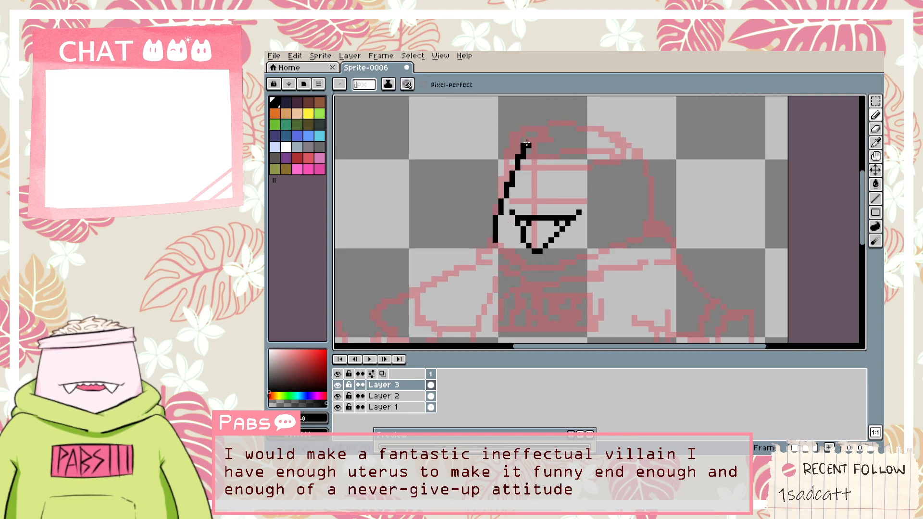
{"action": "key", "text": "ctrl+z"}
{"action": "left_click_drag", "start_coordinate": [492, 239], "coordinate": [527, 139]}
{"action": "key", "text": "ctrl+z"}
{"action": "left_click_drag", "start_coordinate": [495, 237], "coordinate": [511, 154]}
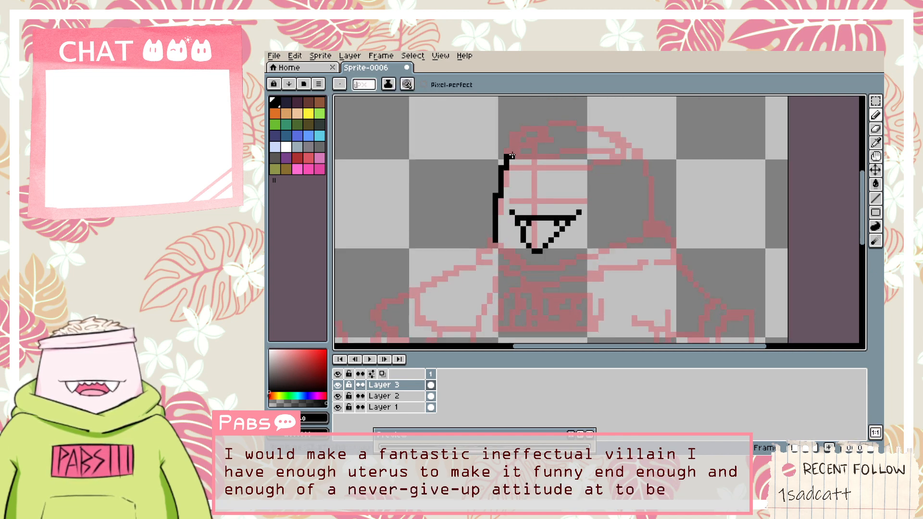
{"action": "key", "text": "ctrl+z"}
{"action": "left_click_drag", "start_coordinate": [488, 239], "coordinate": [521, 145]}
{"action": "key", "text": "ctrl+z"}
Outline the head in black with a left edge, a top edge slanting up to the right, and a right edge down to the hood.
{"action": "mouse_move", "coordinate": [489, 240]}
{"action": "left_mouse_down"}
{"action": "mouse_move", "coordinate": [516, 163]}
{"action": "mouse_move", "coordinate": [628, 140]}
{"action": "mouse_move", "coordinate": [653, 243]}
{"action": "left_mouse_up"}
{"action": "key", "text": "ctrl+z"}
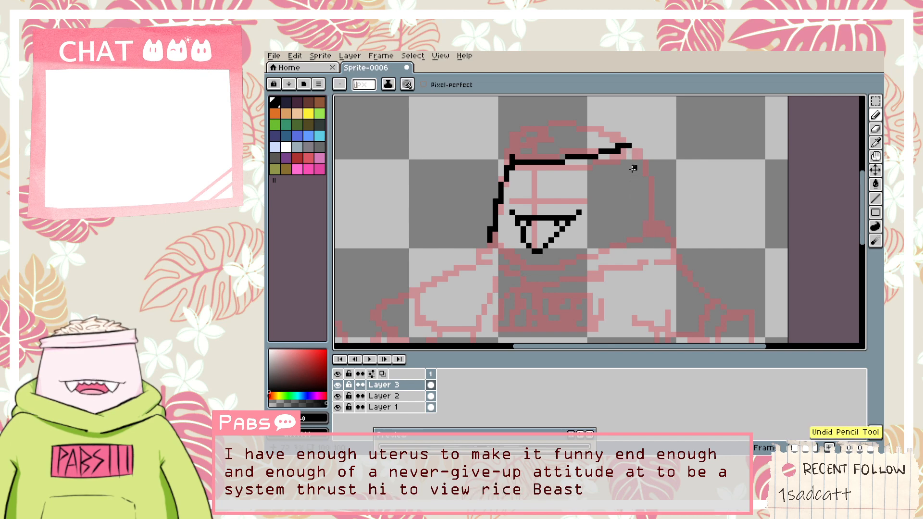
{"action": "left_click_drag", "start_coordinate": [629, 142], "coordinate": [651, 242]}
{"action": "key", "text": "ctrl+z"}
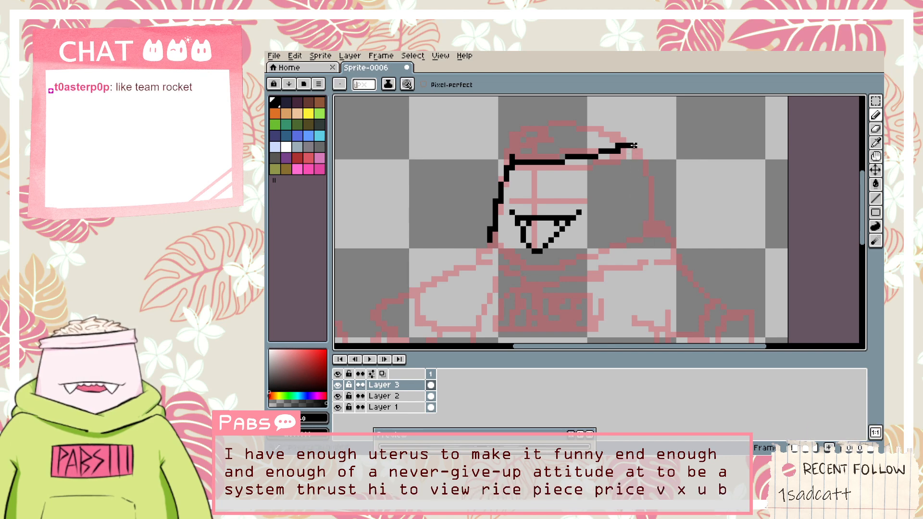
{"action": "left_click_drag", "start_coordinate": [628, 141], "coordinate": [651, 234]}
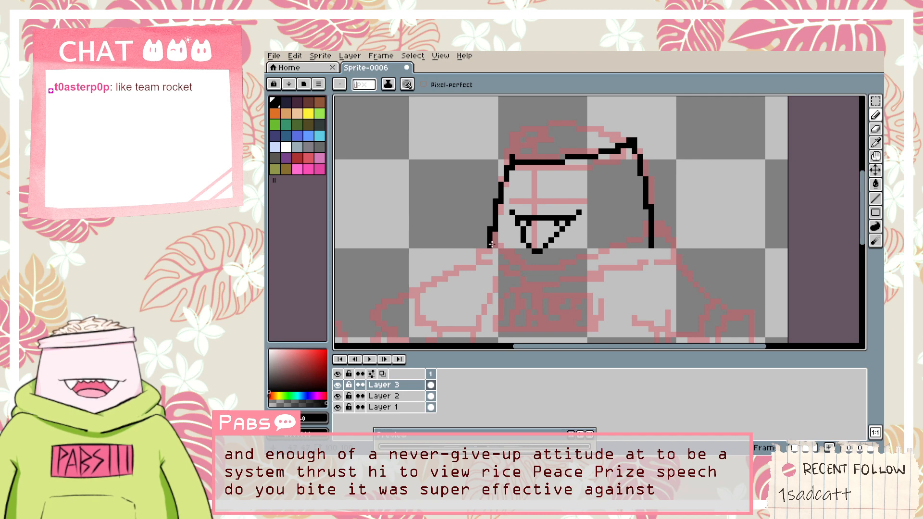
Try to draw the head's lower edge in black, curving down and right from the end of its left edge.
{"action": "left_click_drag", "start_coordinate": [493, 239], "coordinate": [537, 265]}
{"action": "key", "text": "ctrl+z"}
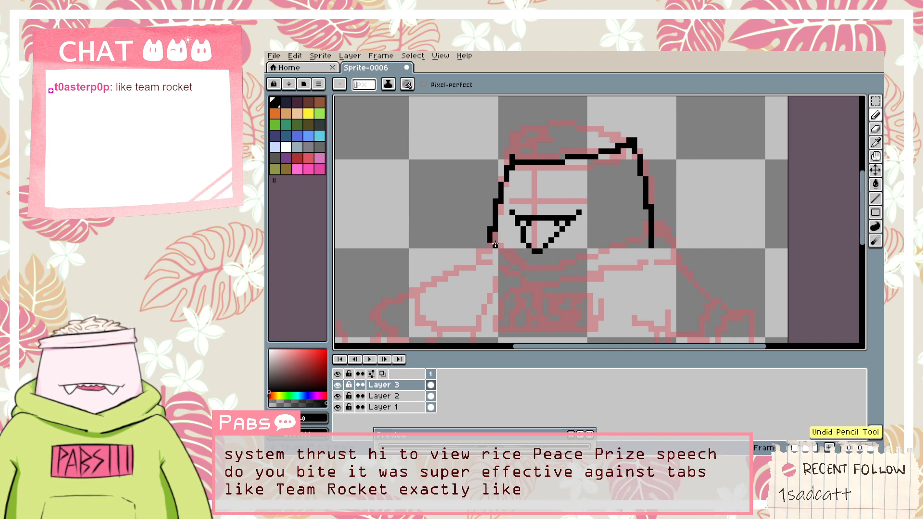
{"action": "left_click_drag", "start_coordinate": [490, 242], "coordinate": [523, 274]}
{"action": "key", "text": "ctrl+z"}
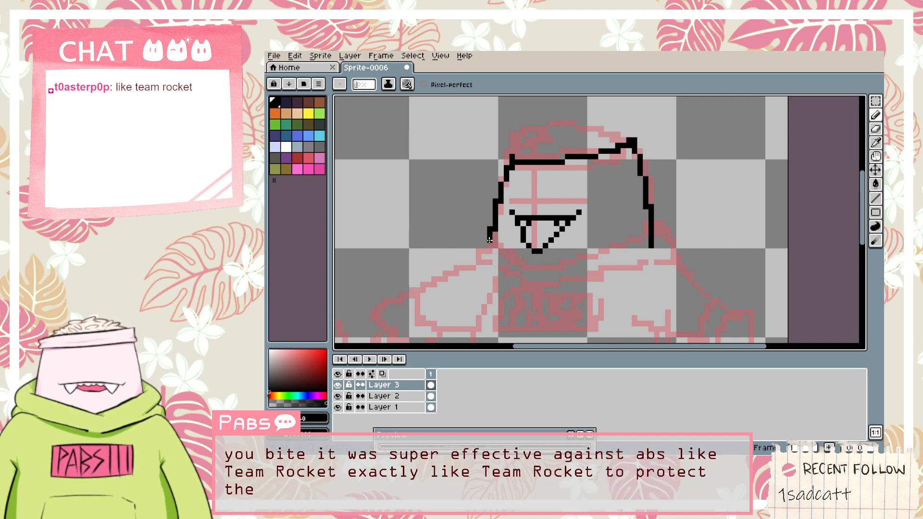
{"action": "left_click_drag", "start_coordinate": [491, 242], "coordinate": [534, 273]}
{"action": "key", "text": "ctrl+z"}
{"action": "mouse_move", "coordinate": [490, 243]}
{"action": "left_mouse_down"}
{"action": "mouse_move", "coordinate": [548, 272]}
{"action": "mouse_move", "coordinate": [580, 270]}
{"action": "left_mouse_up"}
{"action": "key", "text": "ctrl+z"}
{"action": "key", "text": "ctrl+z"}
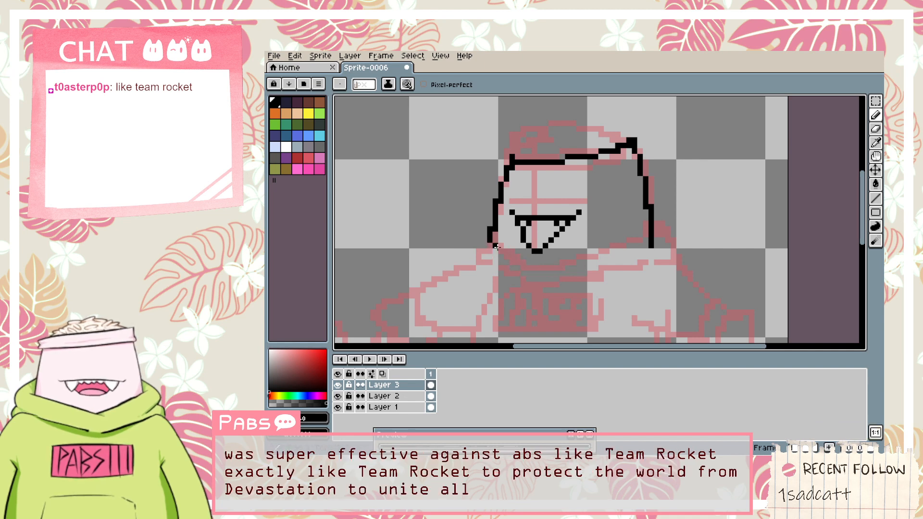
Draw the head's curved lower edge in black from its left edge to its right edge, and erase the surplus pixel at the right join.
{"action": "mouse_move", "coordinate": [495, 247]}
{"action": "left_mouse_down"}
{"action": "mouse_move", "coordinate": [537, 268]}
{"action": "mouse_move", "coordinate": [633, 235]}
{"action": "mouse_move", "coordinate": [651, 240]}
{"action": "left_mouse_up"}
{"action": "key", "text": "e"}
{"action": "left_click", "coordinate": [644, 235]}
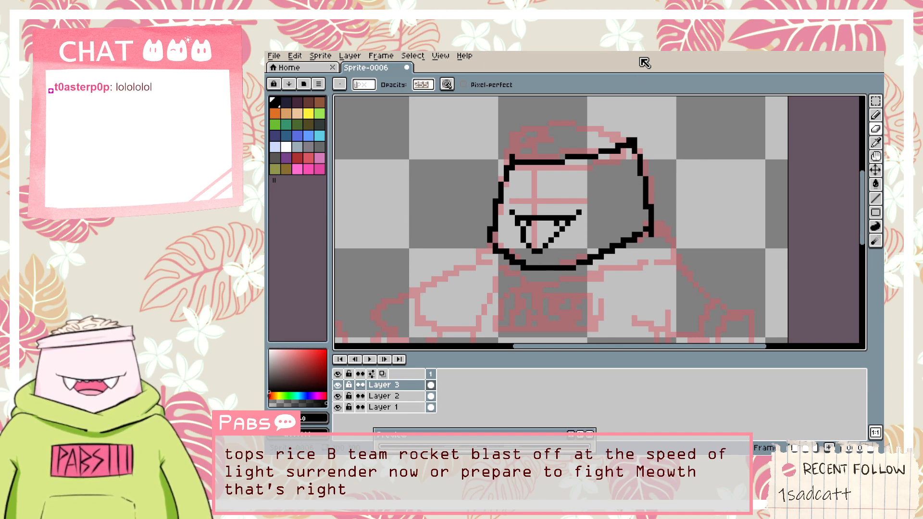
Erase the pixel at the mouth's left corner and redraw it in black in the same place.
{"action": "scroll", "coordinate": [512, 208], "scroll_direction": "up", "scroll_amount": 3}
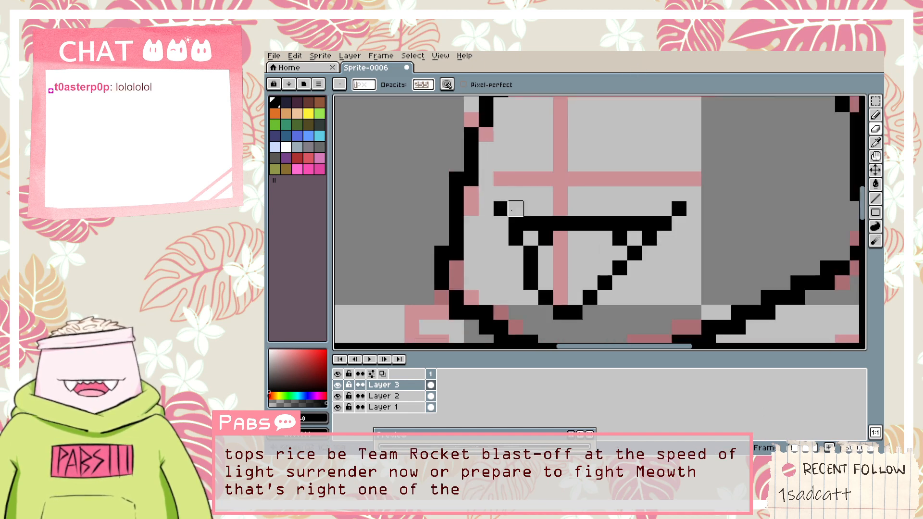
{"action": "key", "text": "e"}
{"action": "left_click", "coordinate": [501, 208]}
{"action": "left_click", "coordinate": [515, 209]}
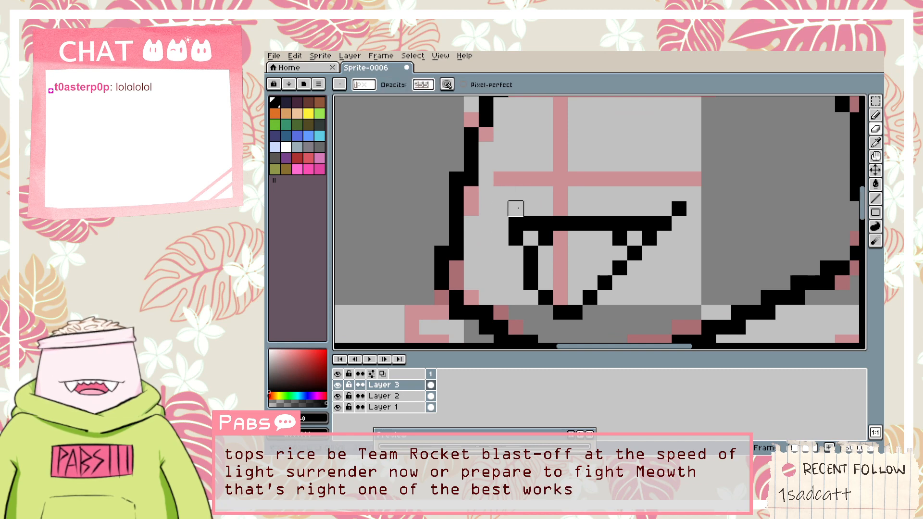
{"action": "key", "text": "b"}
{"action": "left_click", "coordinate": [504, 208]}
Erase the pixel sticking up at the rim's left corner and place a black pixel just to its right to start the rice mound.
{"action": "scroll", "coordinate": [504, 208], "scroll_direction": "down", "scroll_amount": 1}
{"action": "key", "text": "space"}
{"action": "left_click_drag", "start_coordinate": [592, 154], "coordinate": [547, 268]}
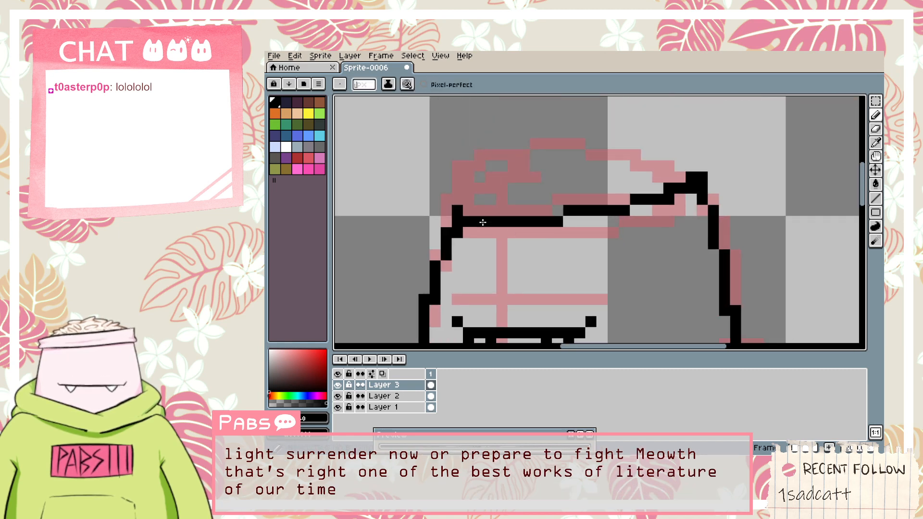
{"action": "key", "text": "e"}
{"action": "left_click", "coordinate": [459, 210]}
{"action": "key", "text": "b"}
{"action": "left_click", "coordinate": [457, 254]}
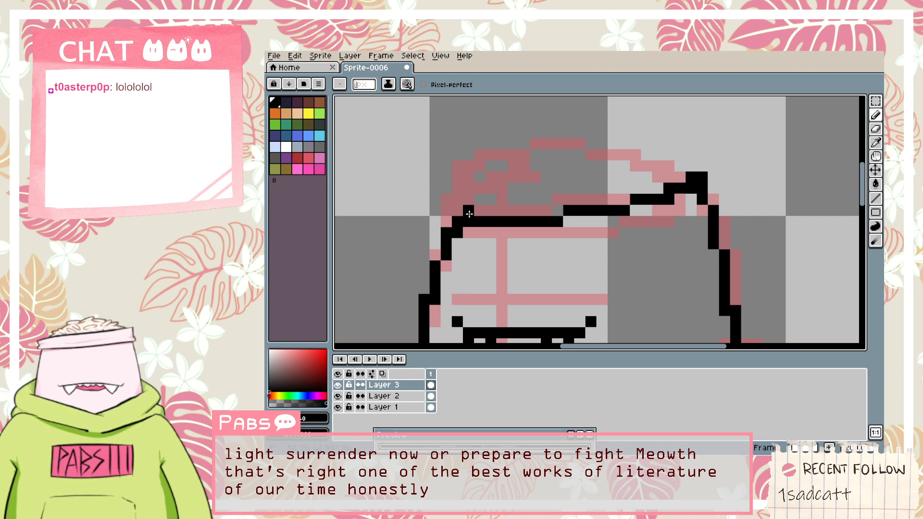
Try to outline the rice mound in black, stepping up from the rim's left corner to a peak and sloping down to the right.
{"action": "mouse_move", "coordinate": [480, 198]}
{"action": "left_mouse_down"}
{"action": "mouse_move", "coordinate": [533, 167]}
{"action": "mouse_move", "coordinate": [492, 199]}
{"action": "mouse_move", "coordinate": [483, 197]}
{"action": "mouse_move", "coordinate": [496, 177]}
{"action": "left_mouse_up"}
{"action": "key", "text": "ctrl+z"}
{"action": "mouse_move", "coordinate": [546, 155]}
{"action": "left_mouse_down"}
{"action": "mouse_move", "coordinate": [577, 134]}
{"action": "mouse_move", "coordinate": [617, 145]}
{"action": "mouse_move", "coordinate": [593, 136]}
{"action": "mouse_move", "coordinate": [567, 133]}
{"action": "mouse_move", "coordinate": [672, 155]}
{"action": "left_mouse_up"}
{"action": "key", "text": "ctrl+z"}
{"action": "left_click", "coordinate": [570, 133]}
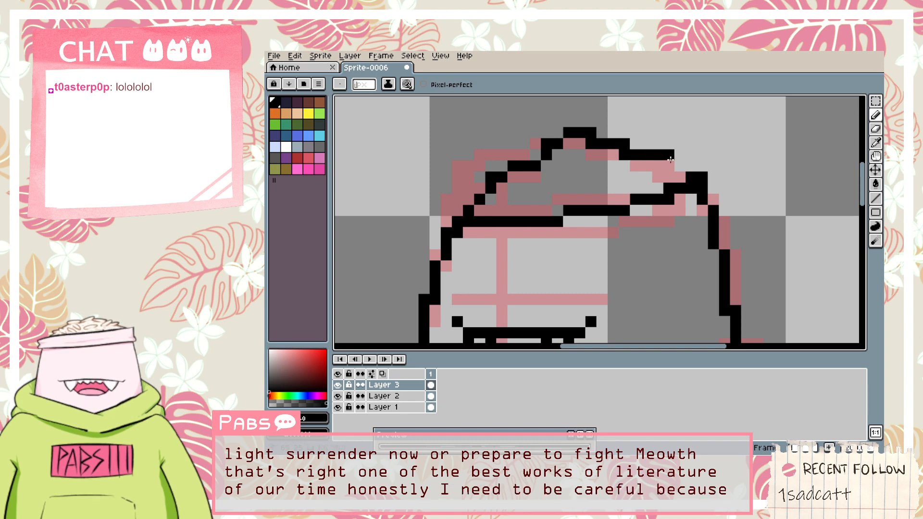
Undo the rice mound's outline strokes back to the rim's left corner.
{"action": "scroll", "coordinate": [687, 174], "scroll_direction": "down", "scroll_amount": 4}
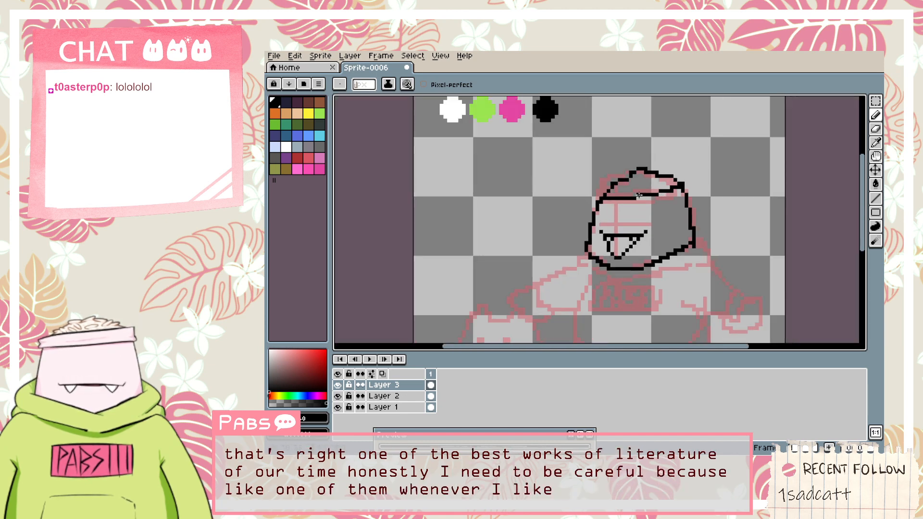
{"action": "scroll", "coordinate": [604, 189], "scroll_direction": "up", "scroll_amount": 3}
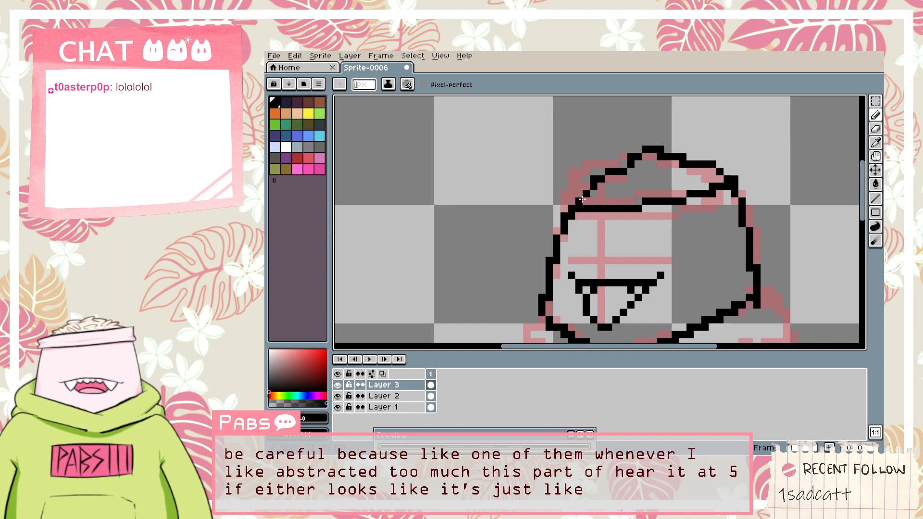
{"action": "key", "text": "ctrl+z"}
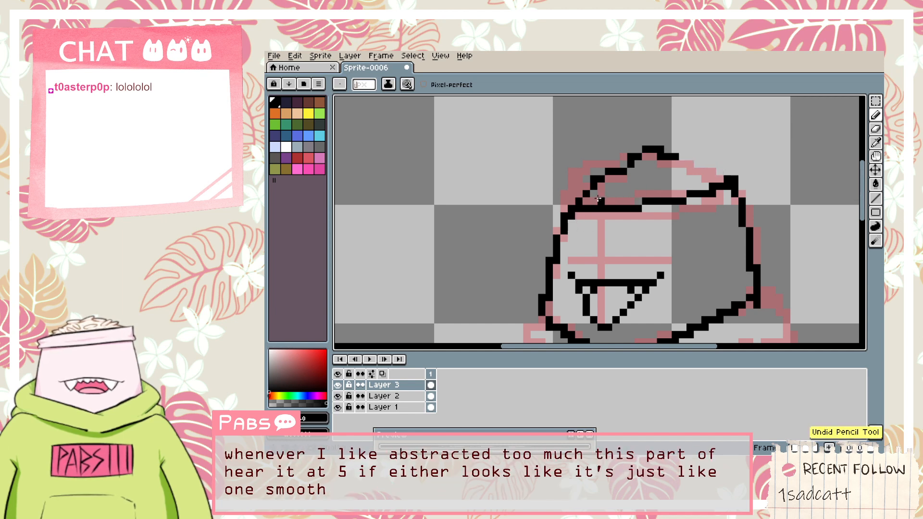
{"action": "key", "text": "ctrl+z"}
{"action": "key", "text": "ctrl+z"}
{"action": "key", "text": "ctrl+z"}
{"action": "key", "text": "ctrl+z"}
{"action": "key", "text": "ctrl+z"}
{"action": "key", "text": "ctrl+z"}
{"action": "key", "text": "ctrl+z"}
{"action": "key", "text": "ctrl+z"}
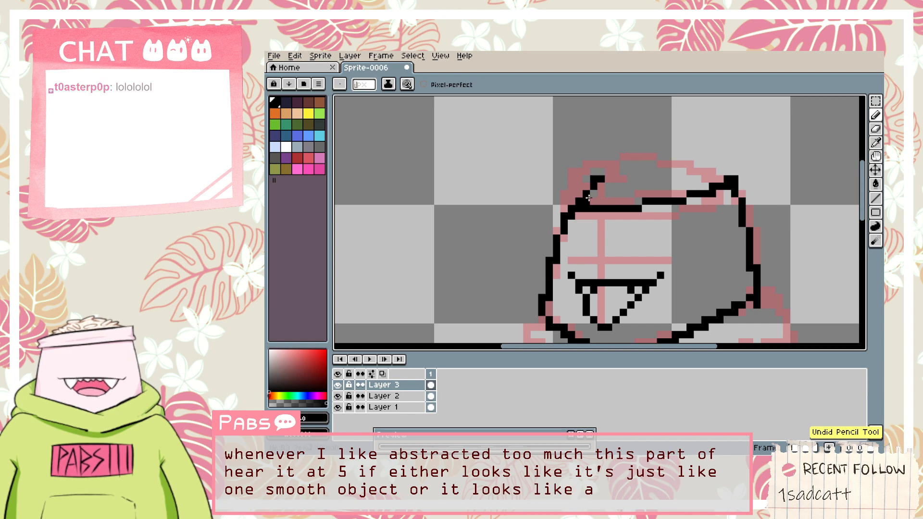
{"action": "key", "text": "ctrl+z"}
{"action": "key", "text": "ctrl+z"}
{"action": "key", "text": "ctrl+z"}
Redraw the rice mound's left side as a black one-pixel diagonal rising from the rim's left corner.
{"action": "left_click_drag", "start_coordinate": [577, 202], "coordinate": [601, 172]}
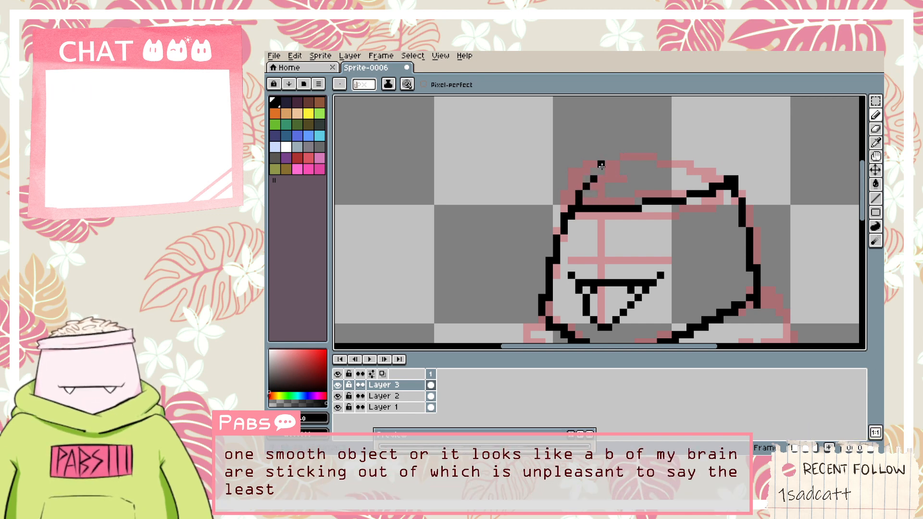
{"action": "left_click", "coordinate": [616, 157]}
{"action": "key", "text": "ctrl+z"}
{"action": "key", "text": "ctrl+z"}
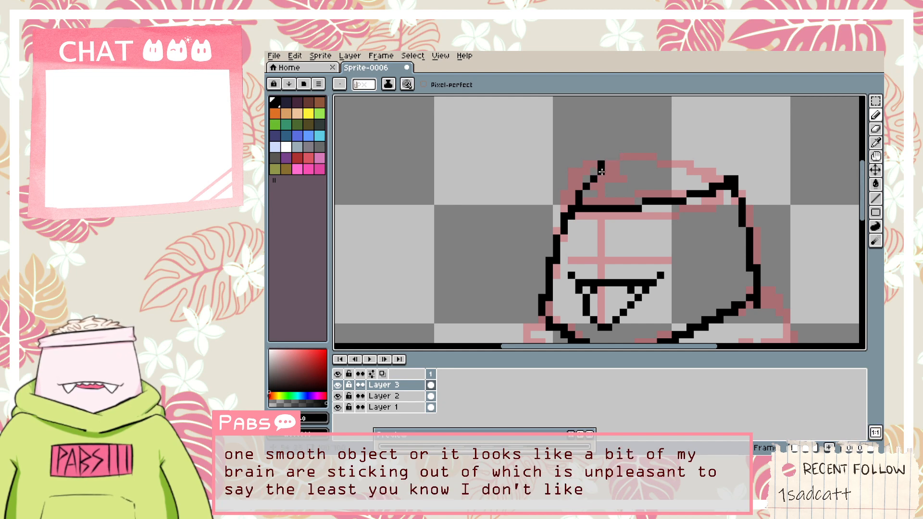
{"action": "left_click", "coordinate": [601, 171]}
{"action": "key", "text": "ctrl+z"}
Try to outline the rice mound's top in black with a low bump on the left and a taller one on the right.
{"action": "mouse_move", "coordinate": [616, 157]}
{"action": "left_mouse_down"}
{"action": "mouse_move", "coordinate": [646, 167]}
{"action": "mouse_move", "coordinate": [666, 139]}
{"action": "mouse_move", "coordinate": [686, 142]}
{"action": "mouse_move", "coordinate": [672, 141]}
{"action": "mouse_move", "coordinate": [692, 154]}
{"action": "left_mouse_up"}
{"action": "key", "text": "ctrl+z"}
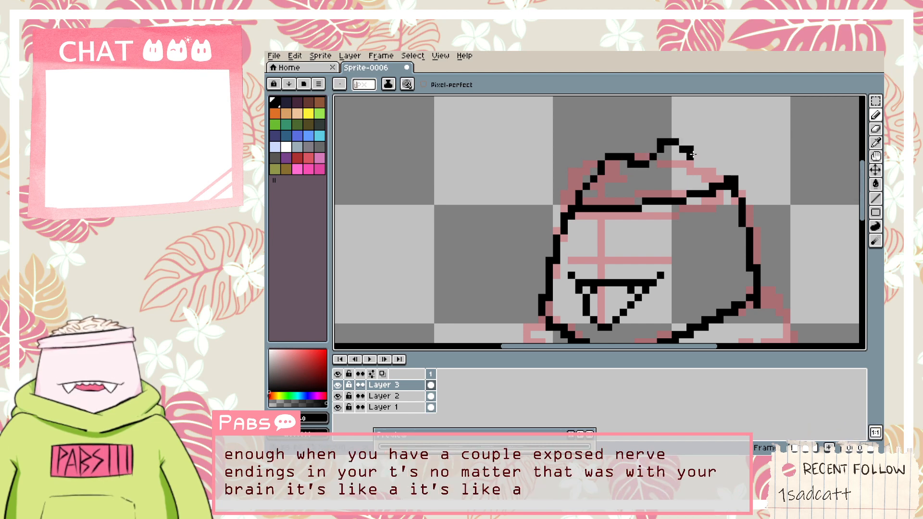
{"action": "key", "text": "ctrl+z"}
{"action": "key", "text": "ctrl+z"}
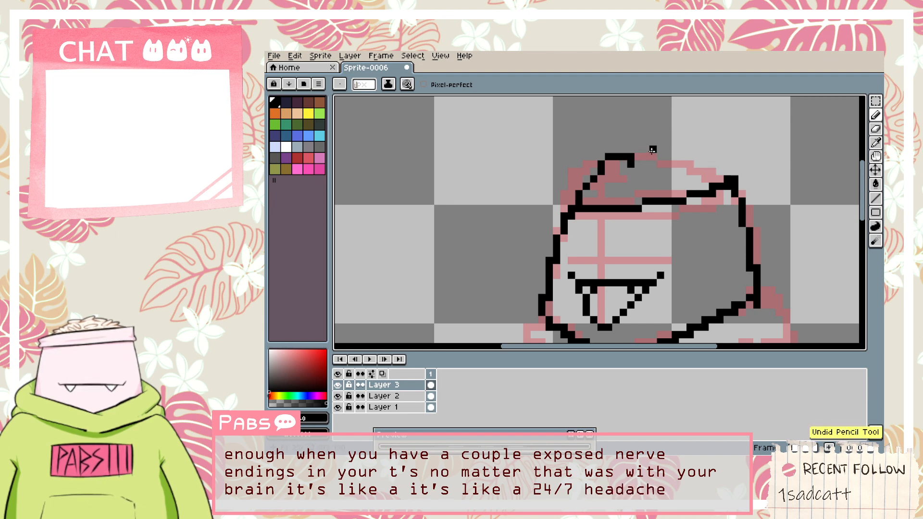
{"action": "key", "text": "ctrl+z"}
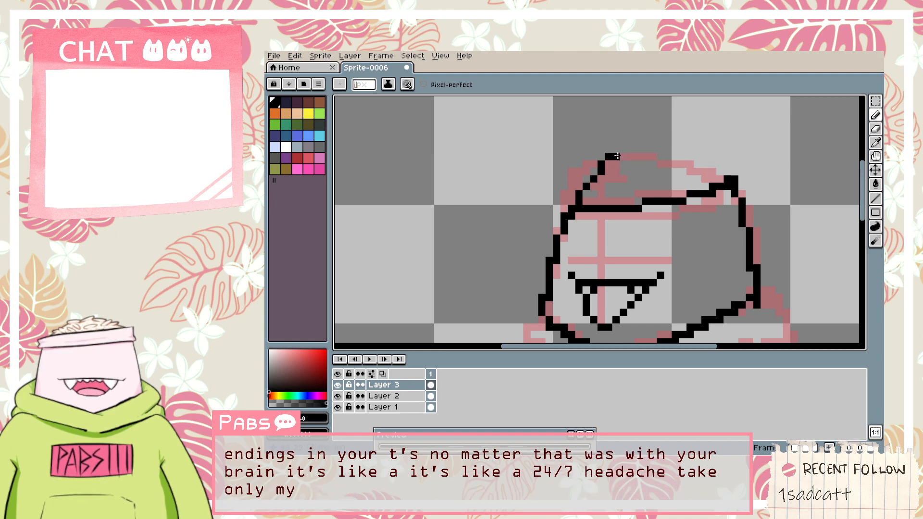
{"action": "key", "text": "ctrl+z"}
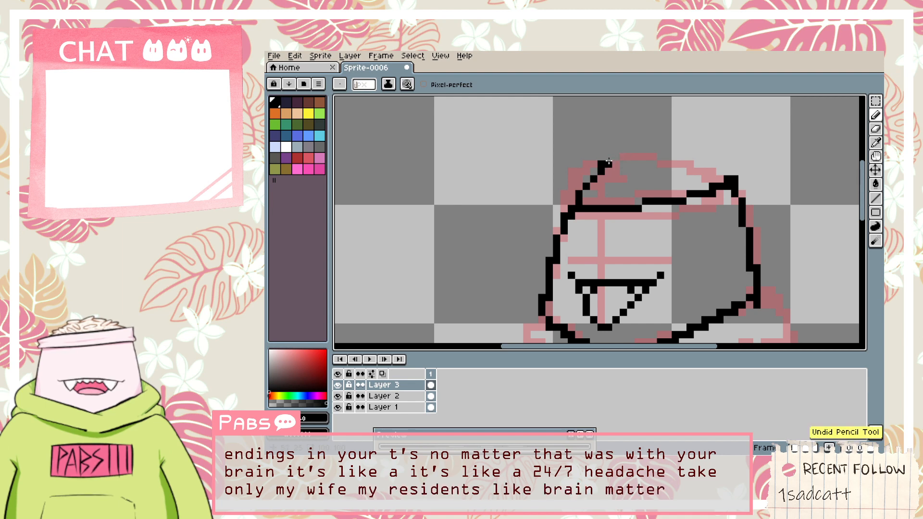
Extend the rice mound's left diagonal upward in black and draw a short flat top.
{"action": "left_click", "coordinate": [620, 157]}
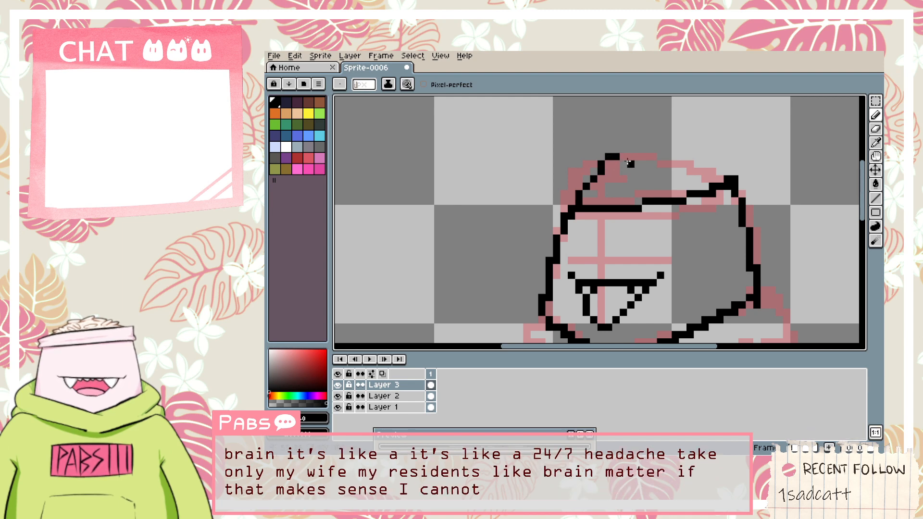
{"action": "mouse_move", "coordinate": [618, 159]}
{"action": "left_mouse_down"}
{"action": "mouse_move", "coordinate": [631, 163]}
{"action": "mouse_move", "coordinate": [647, 143]}
{"action": "mouse_move", "coordinate": [661, 149]}
{"action": "left_mouse_up"}
{"action": "key", "text": "ctrl+z"}
{"action": "key", "text": "ctrl+z"}
{"action": "left_click", "coordinate": [631, 143]}
{"action": "key", "text": "ctrl+z"}
{"action": "left_click", "coordinate": [667, 151]}
{"action": "key", "text": "ctrl+z"}
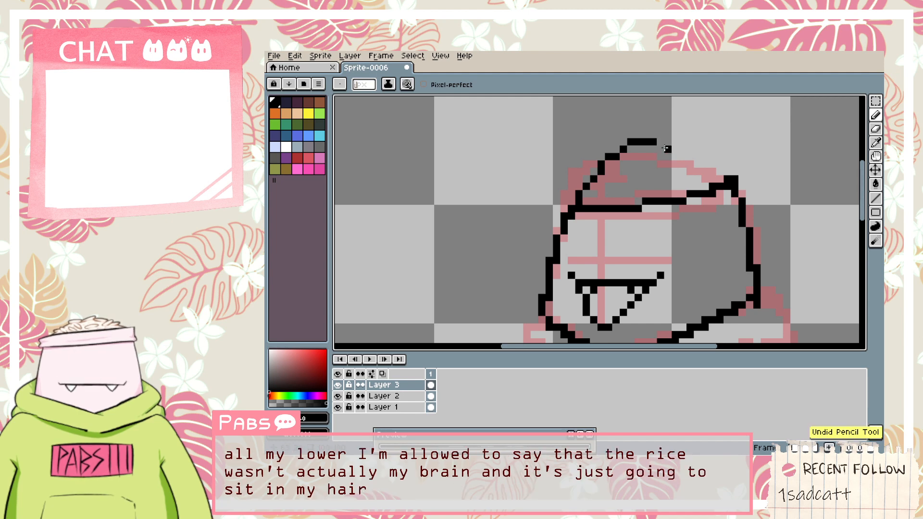
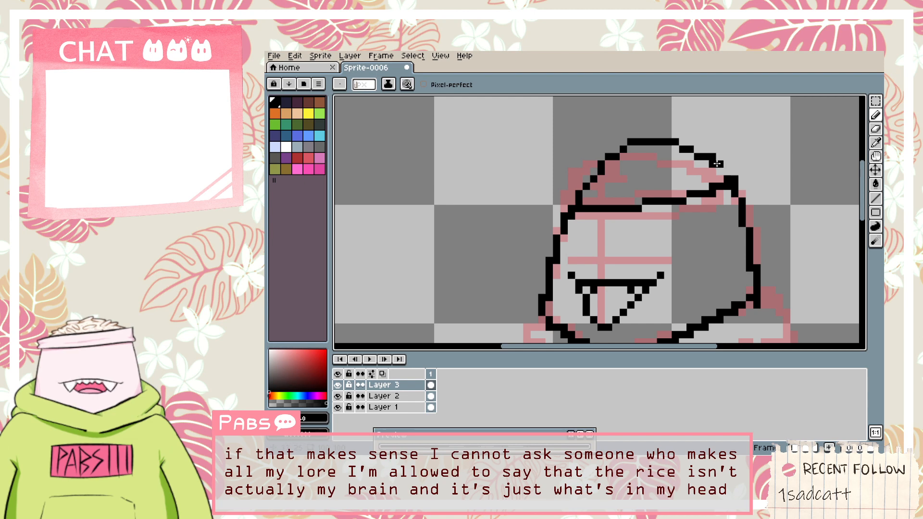
Redraw the rice mound's right side in black as a stepped slope down to the rim's right corner.
{"action": "key", "text": "ctrl+z"}
{"action": "key", "text": "ctrl+z"}
{"action": "left_click_drag", "start_coordinate": [712, 164], "coordinate": [720, 172]}
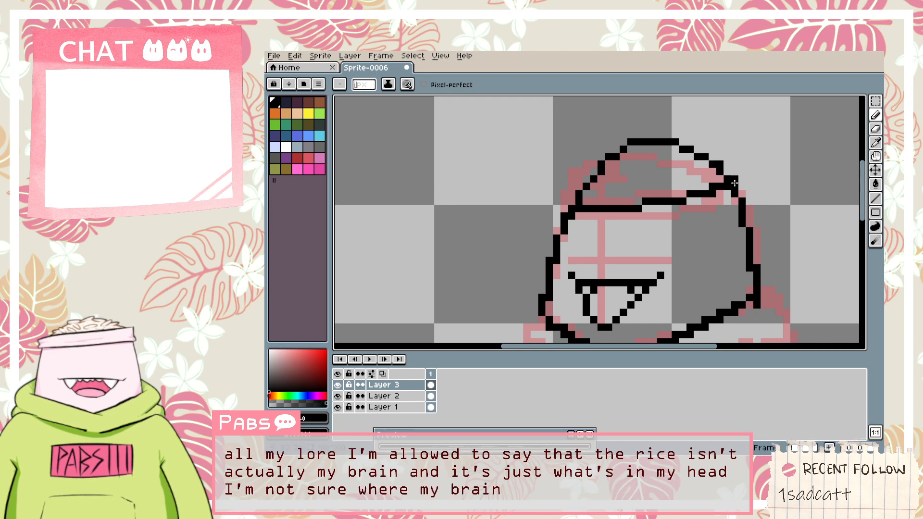
{"action": "key", "text": "ctrl+z"}
{"action": "left_click", "coordinate": [720, 171]}
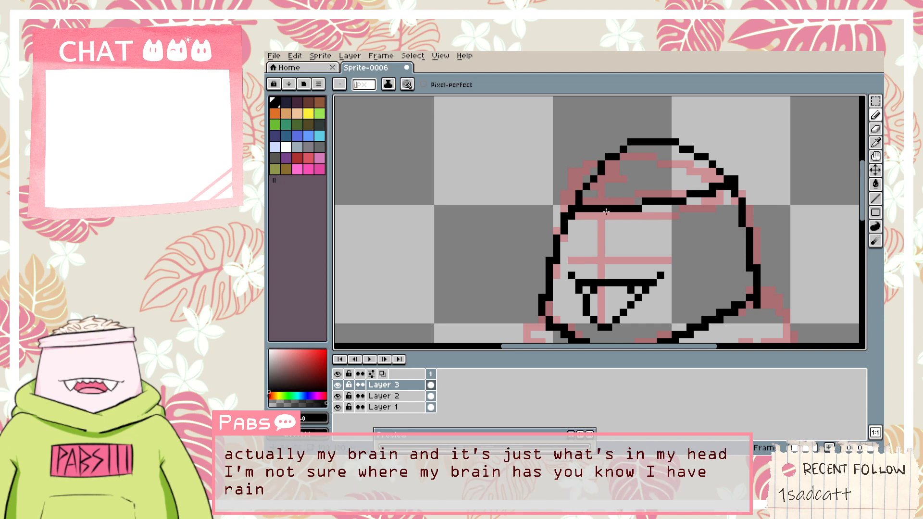
Try to draw the hood's left fold in black as an angular curve outside the head's lower left edge.
{"action": "scroll", "coordinate": [654, 232], "scroll_direction": "down", "scroll_amount": 2}
{"action": "key", "text": "space"}
{"action": "left_click_drag", "start_coordinate": [642, 267], "coordinate": [606, 166]}
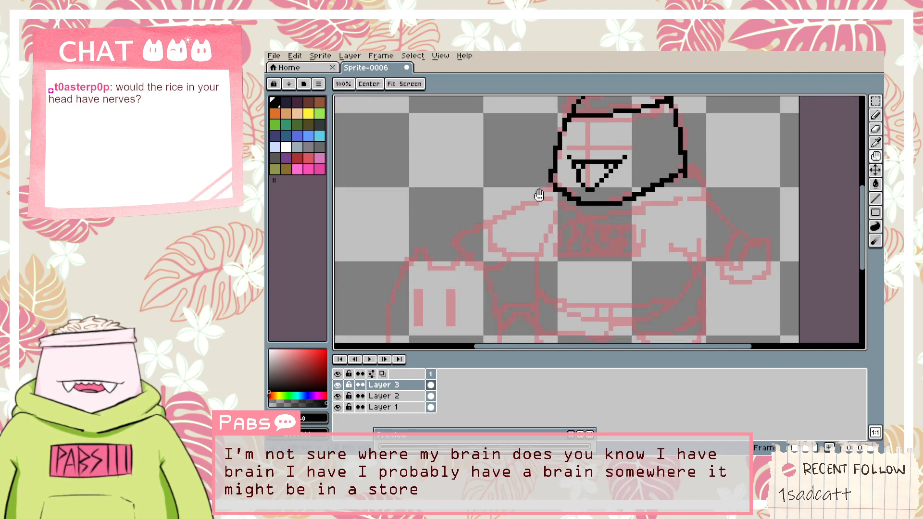
{"action": "left_click_drag", "start_coordinate": [557, 208], "coordinate": [567, 249]}
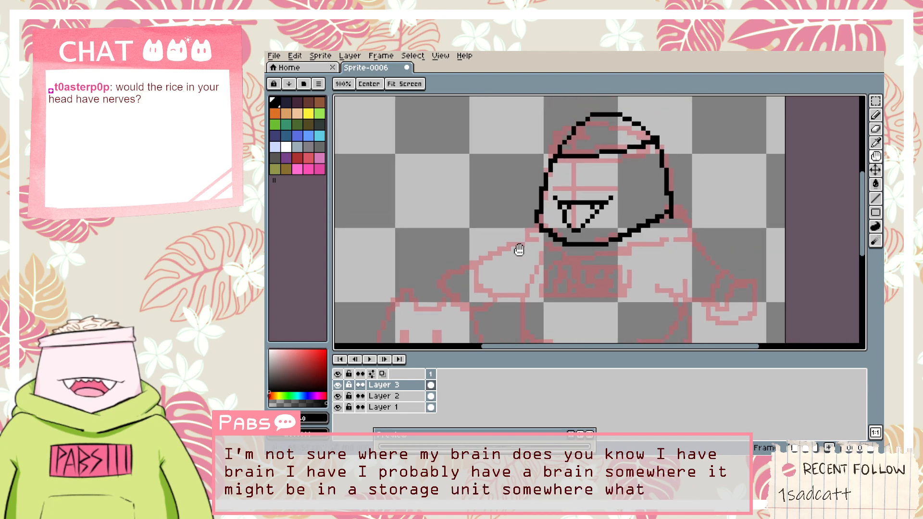
{"action": "scroll", "coordinate": [517, 251], "scroll_direction": "up", "scroll_amount": 2}
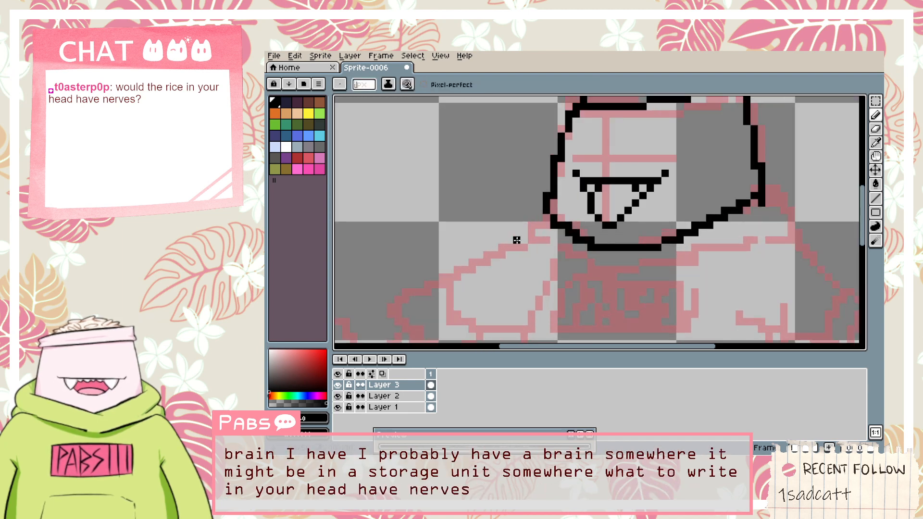
{"action": "left_click_drag", "start_coordinate": [524, 210], "coordinate": [553, 181]}
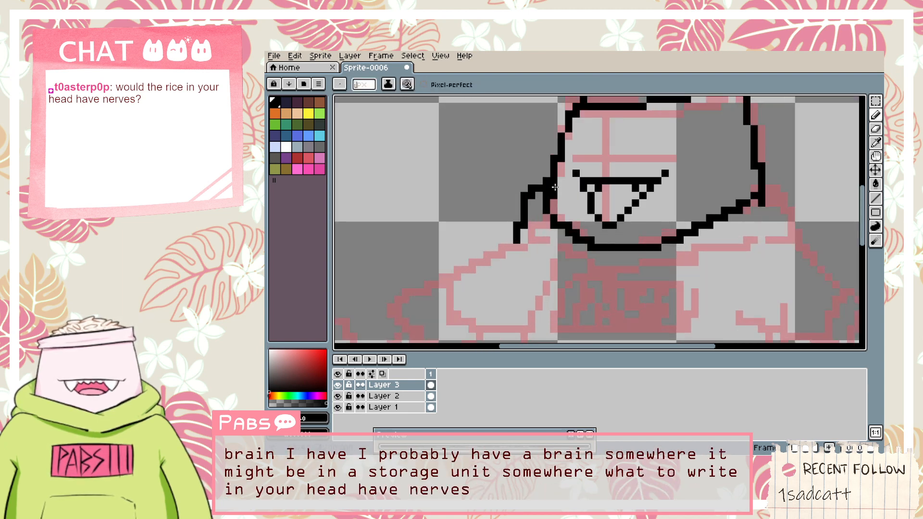
{"action": "key", "text": "e"}
{"action": "key", "text": "ctrl+z"}
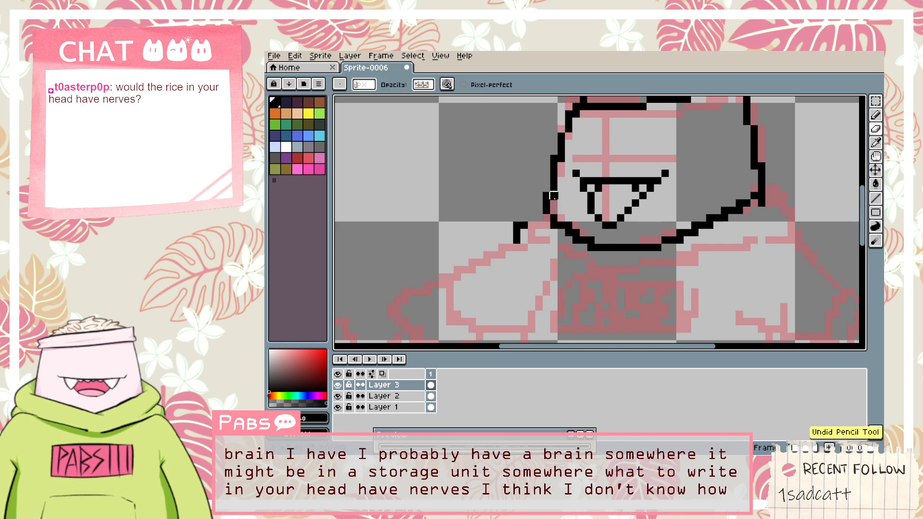
{"action": "key", "text": "b"}
{"action": "left_click_drag", "start_coordinate": [529, 181], "coordinate": [525, 226]}
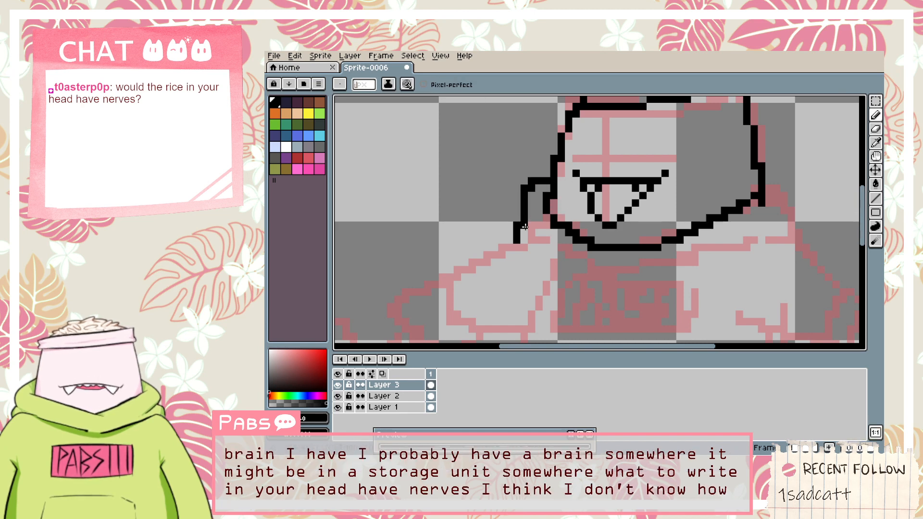
{"action": "key", "text": "ctrl+z"}
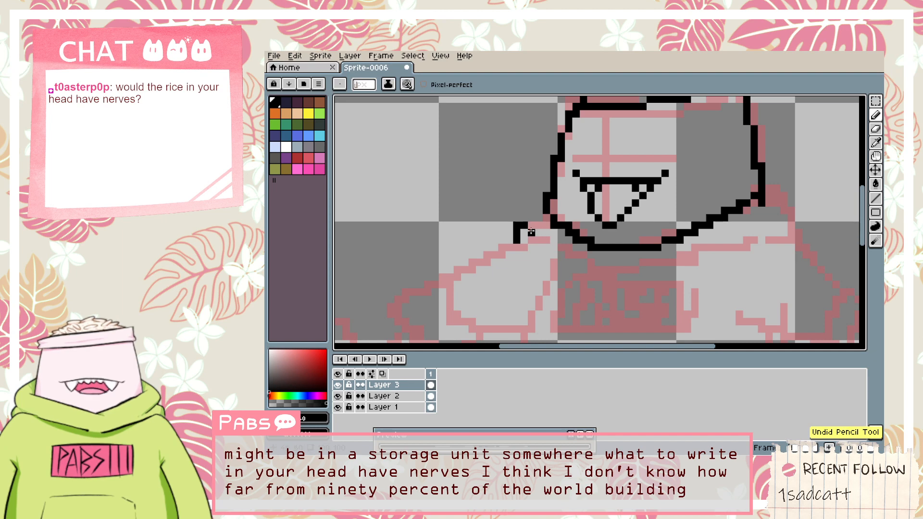
Draw the hood's left fold in black as a narrow curve hugging the head, and straighten the head's lower left edge.
{"action": "mouse_move", "coordinate": [550, 172]}
{"action": "left_mouse_down"}
{"action": "mouse_move", "coordinate": [528, 214]}
{"action": "mouse_move", "coordinate": [543, 217]}
{"action": "mouse_move", "coordinate": [546, 196]}
{"action": "mouse_move", "coordinate": [553, 216]}
{"action": "left_mouse_up"}
{"action": "key", "text": "e"}
{"action": "key", "text": "b"}
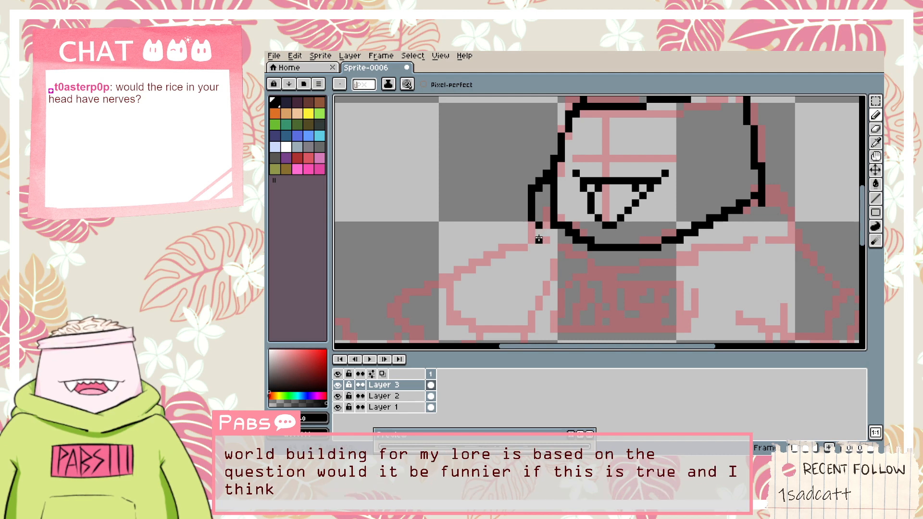
Continue the hood fold diagonally down to below the head's lower left corner and erase that corner's surplus pixel.
{"action": "left_click_drag", "start_coordinate": [547, 240], "coordinate": [551, 240]}
{"action": "key", "text": "ctrl+z"}
{"action": "key", "text": "ctrl+z"}
{"action": "key", "text": "e"}
{"action": "left_click", "coordinate": [553, 225]}
{"action": "key", "text": "b"}
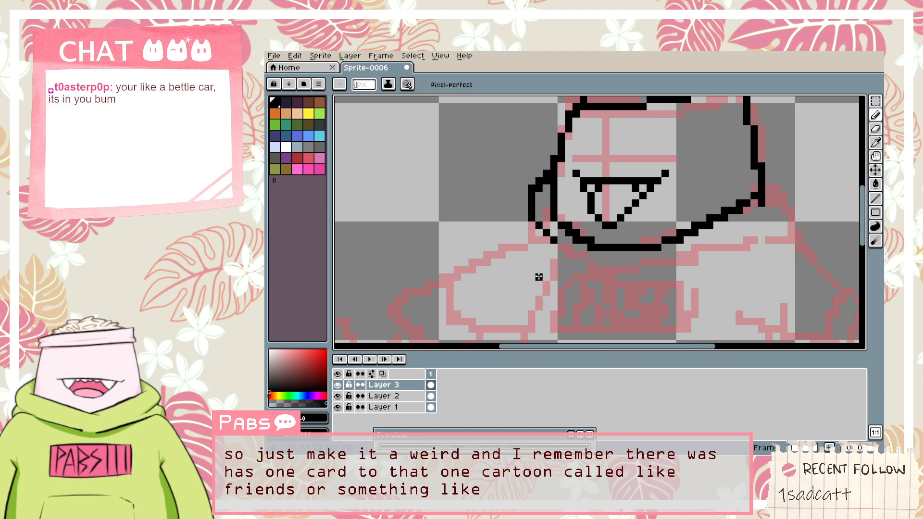
{"action": "scroll", "coordinate": [546, 255], "scroll_direction": "down", "scroll_amount": 1}
{"action": "key", "text": "space"}
{"action": "mouse_move", "coordinate": [647, 236]}
{"action": "left_mouse_down"}
{"action": "mouse_move", "coordinate": [589, 168]}
{"action": "mouse_move", "coordinate": [588, 195]}
{"action": "left_mouse_up"}
{"action": "scroll", "coordinate": [461, 171], "scroll_direction": "up", "scroll_amount": 2}
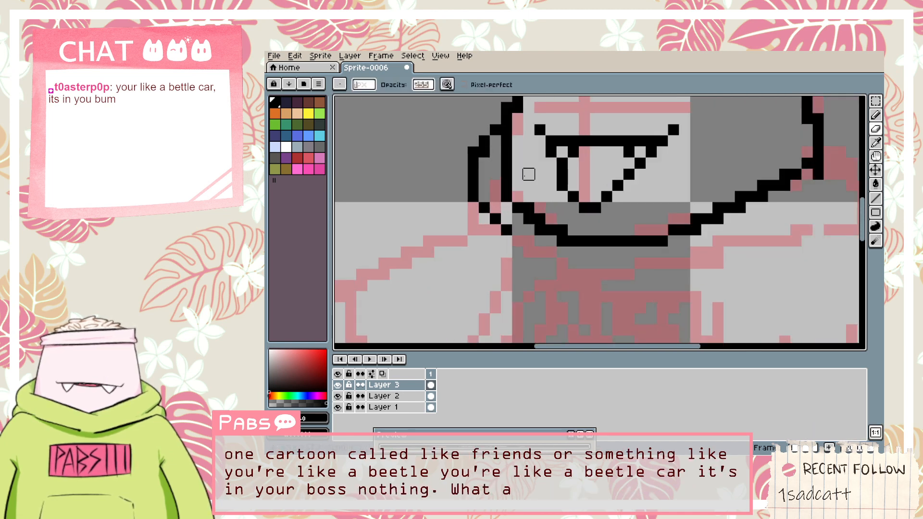
{"action": "scroll", "coordinate": [649, 230], "scroll_direction": "down", "scroll_amount": 1}
{"action": "key", "text": "space"}
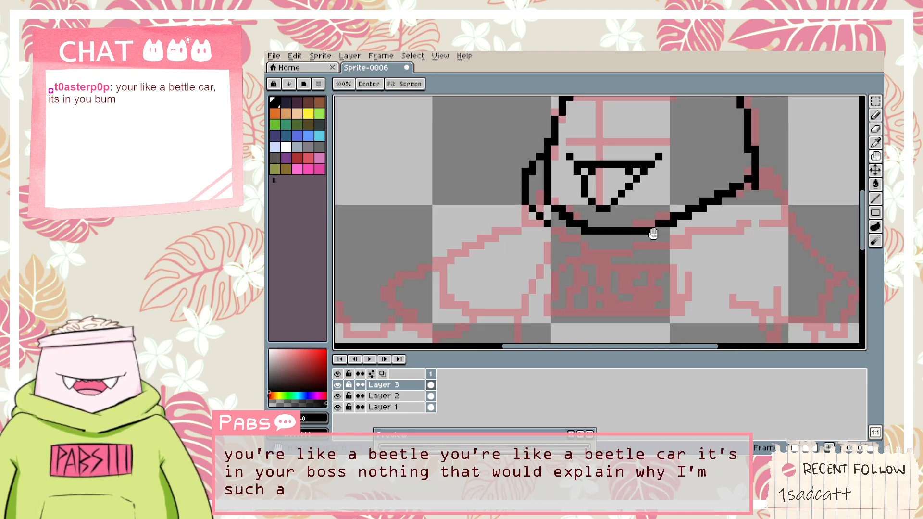
Redraw the lower tip of the hood's left fold in black as a single-pixel diagonal near the head's lower left corner.
{"action": "left_click_drag", "start_coordinate": [653, 234], "coordinate": [623, 236]}
{"action": "scroll", "coordinate": [508, 195], "scroll_direction": "up", "scroll_amount": 2}
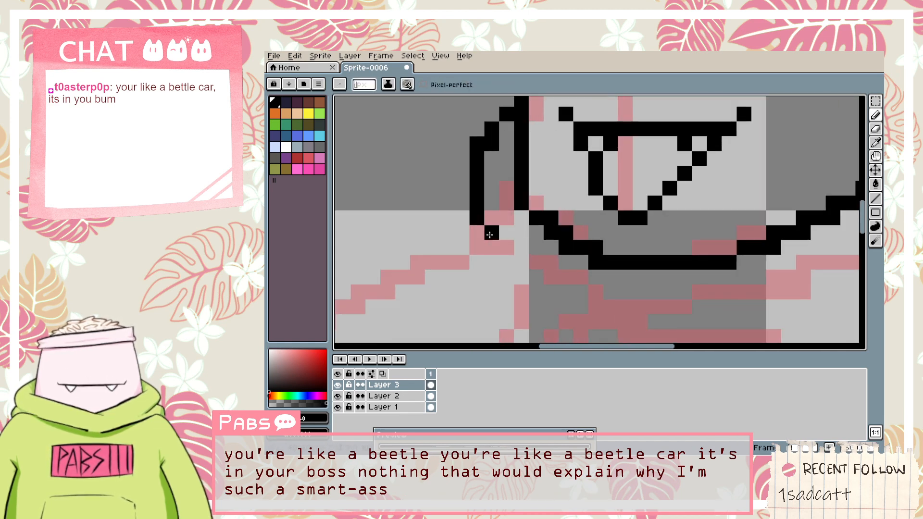
{"action": "left_click_drag", "start_coordinate": [489, 234], "coordinate": [503, 247]}
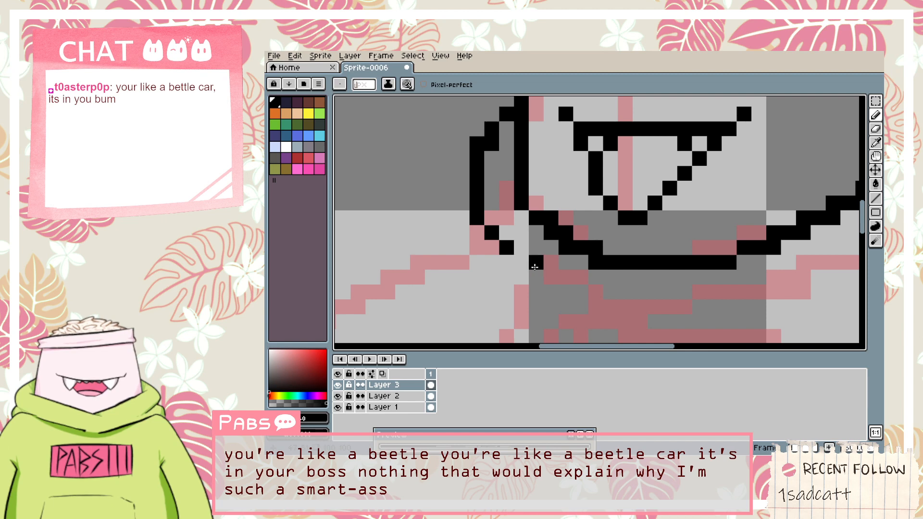
Draw the hood's right fold in black outward from the head's lower right corner and straight down along its outer side.
{"action": "scroll", "coordinate": [534, 265], "scroll_direction": "down", "scroll_amount": 2}
{"action": "scroll", "coordinate": [740, 233], "scroll_direction": "up", "scroll_amount": 1}
{"action": "mouse_move", "coordinate": [739, 233]}
{"action": "left_mouse_down"}
{"action": "mouse_move", "coordinate": [640, 190]}
{"action": "mouse_move", "coordinate": [635, 170]}
{"action": "left_mouse_up"}
{"action": "key", "text": "e"}
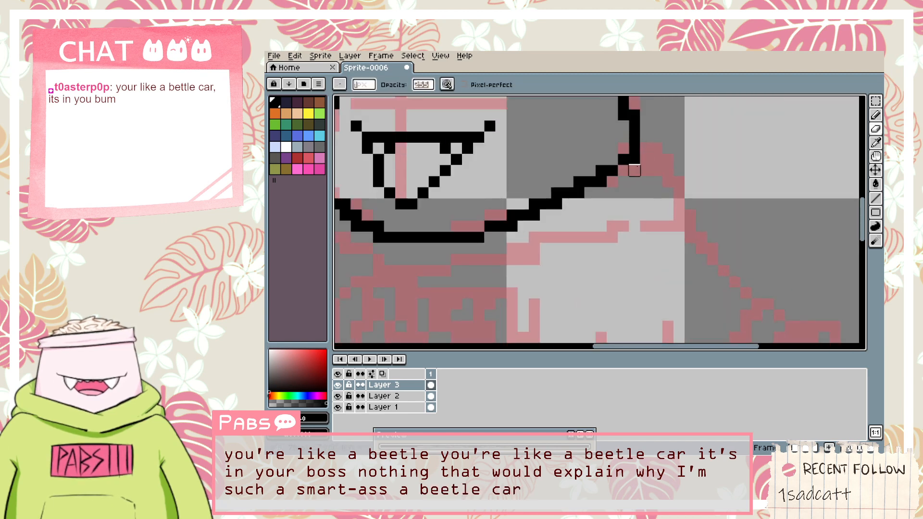
{"action": "scroll", "coordinate": [645, 193], "scroll_direction": "down", "scroll_amount": 1}
{"action": "left_click_drag", "start_coordinate": [624, 206], "coordinate": [623, 241]}
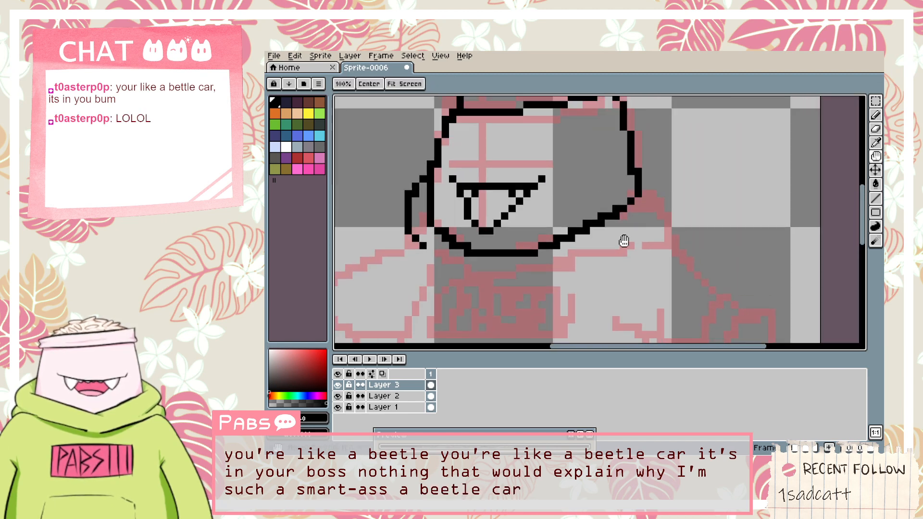
{"action": "key", "text": "b"}
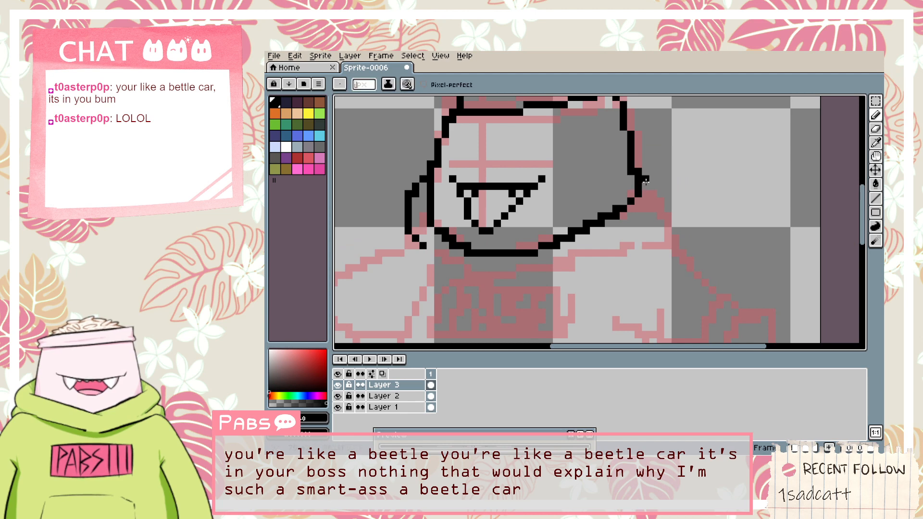
{"action": "left_click_drag", "start_coordinate": [652, 186], "coordinate": [659, 233]}
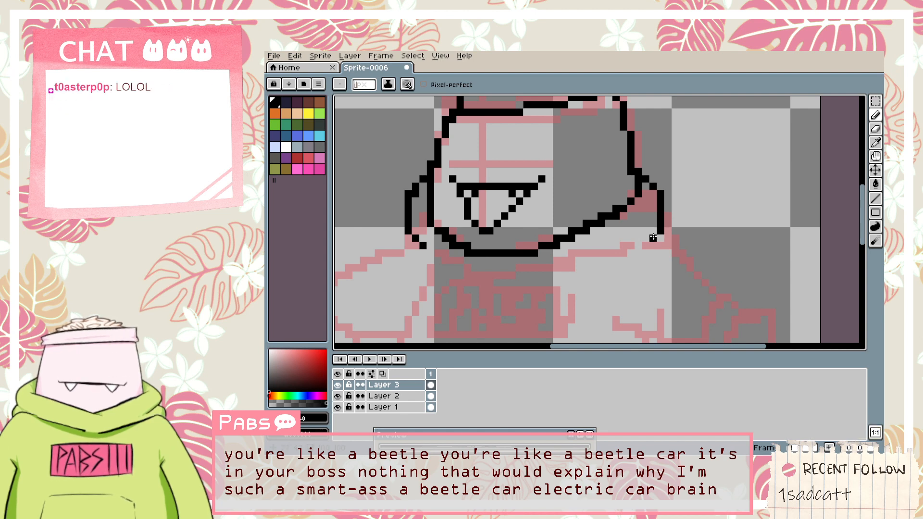
Draw the right fold's underside as black steps sloping down towards the chin, and extend the left fold's tip by one diagonal pixel.
{"action": "left_click", "coordinate": [653, 237]}
{"action": "left_click_drag", "start_coordinate": [645, 236], "coordinate": [627, 236]}
{"action": "left_click", "coordinate": [617, 245]}
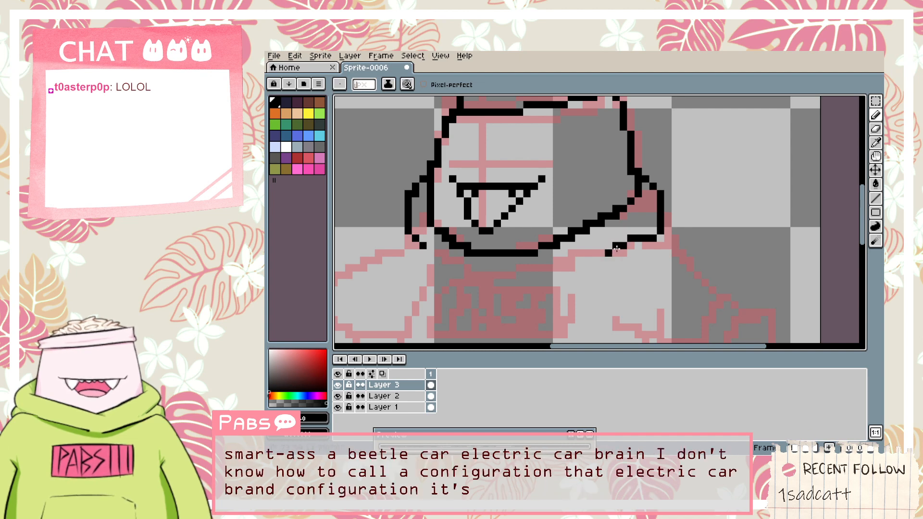
{"action": "left_click", "coordinate": [594, 261]}
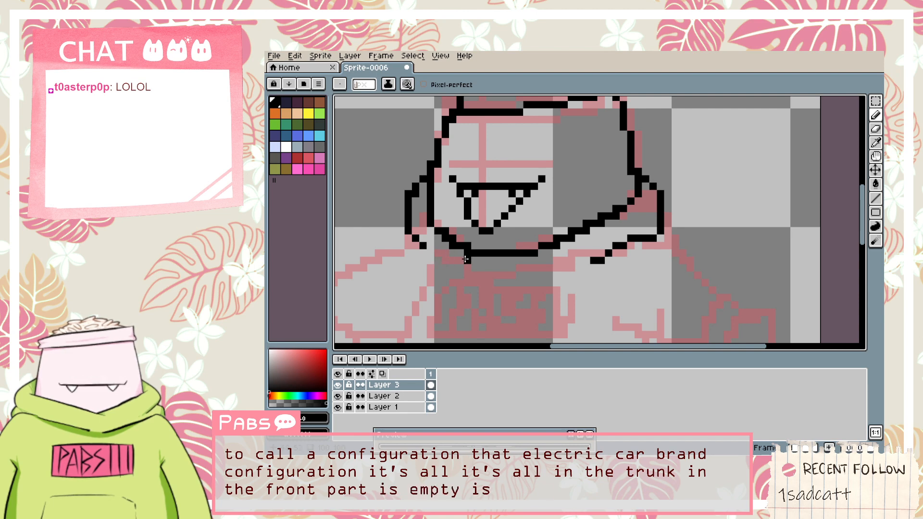
{"action": "left_click", "coordinate": [431, 253]}
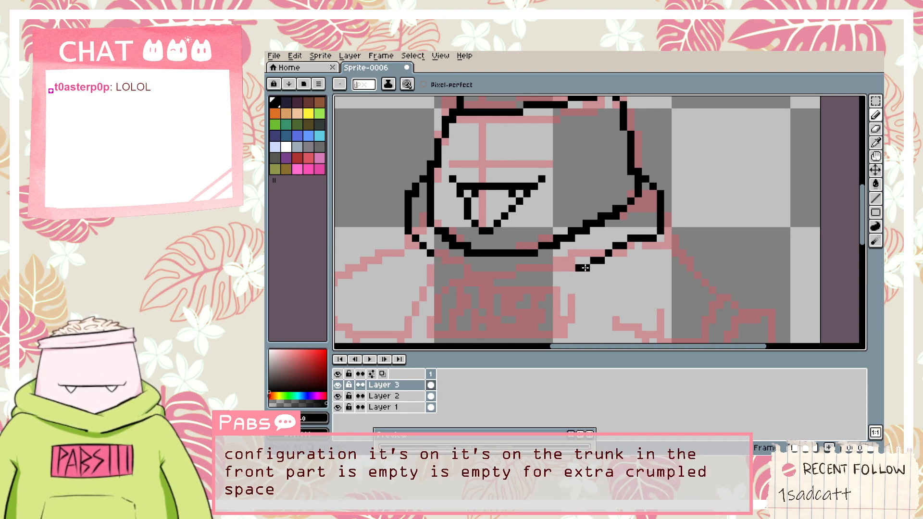
{"action": "scroll", "coordinate": [449, 242], "scroll_direction": "down", "scroll_amount": 1}
{"action": "scroll", "coordinate": [453, 252], "scroll_direction": "up", "scroll_amount": 1}
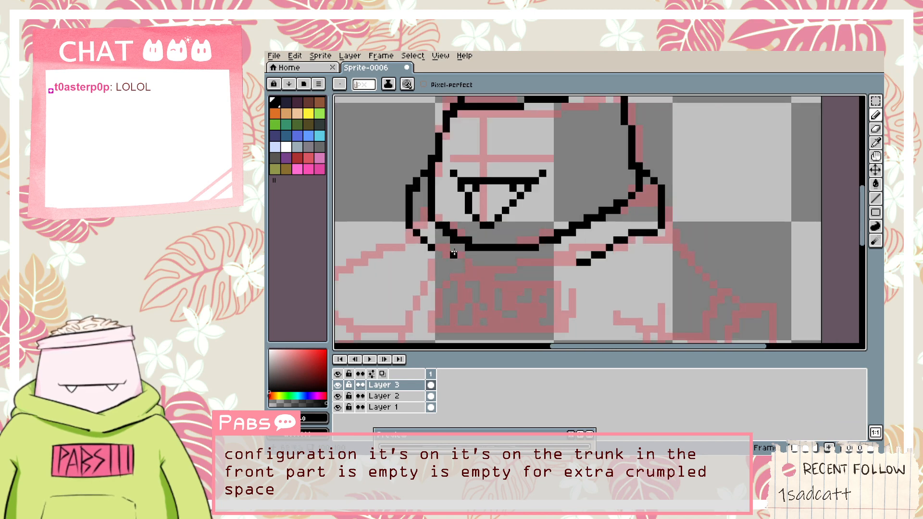
Redraw the head's bottom edge in black one pixel row higher, from the lower left corner to the right slope.
{"action": "left_click_drag", "start_coordinate": [432, 225], "coordinate": [520, 246]}
{"action": "key", "text": "ctrl+z"}
{"action": "left_click_drag", "start_coordinate": [431, 225], "coordinate": [547, 243]}
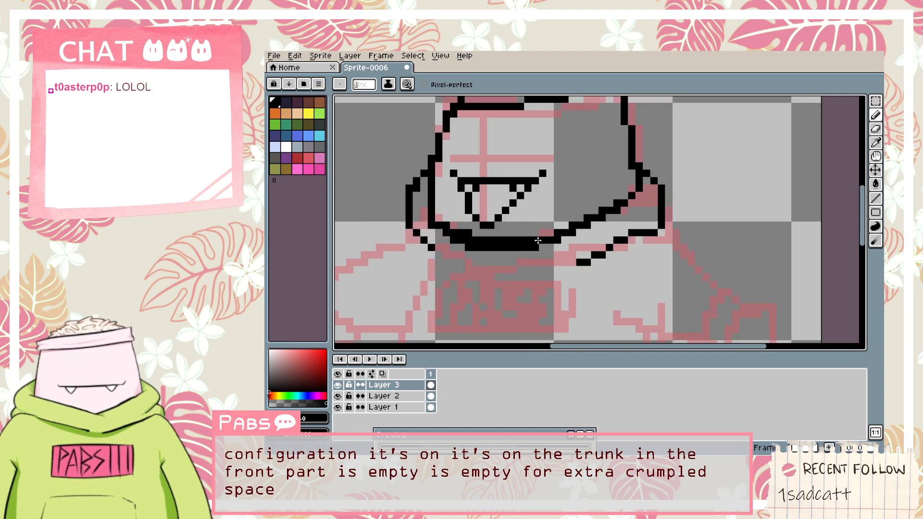
Erase the old bottom row of the head and the doubled pixels on its right slope, leaving a one-pixel line.
{"action": "key", "text": "e"}
{"action": "left_click_drag", "start_coordinate": [461, 248], "coordinate": [484, 248]}
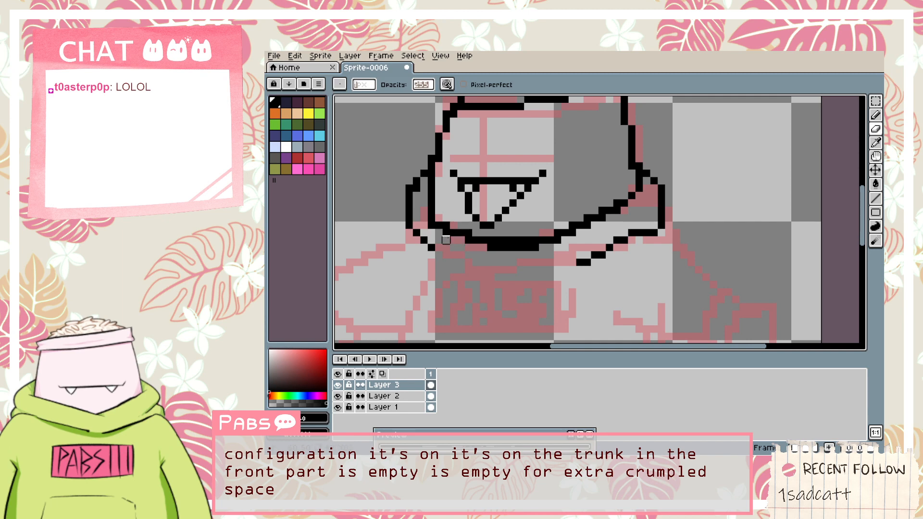
{"action": "left_click", "coordinate": [446, 232]}
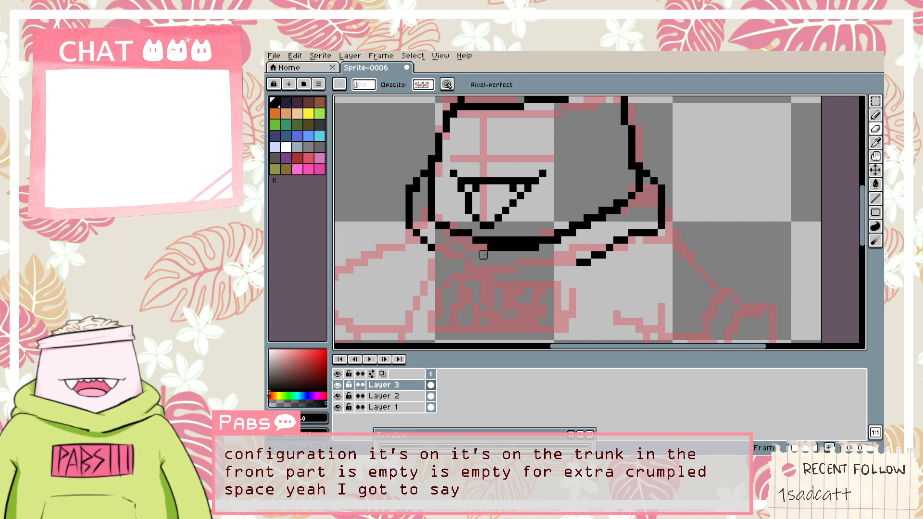
{"action": "left_click_drag", "start_coordinate": [483, 255], "coordinate": [540, 247]}
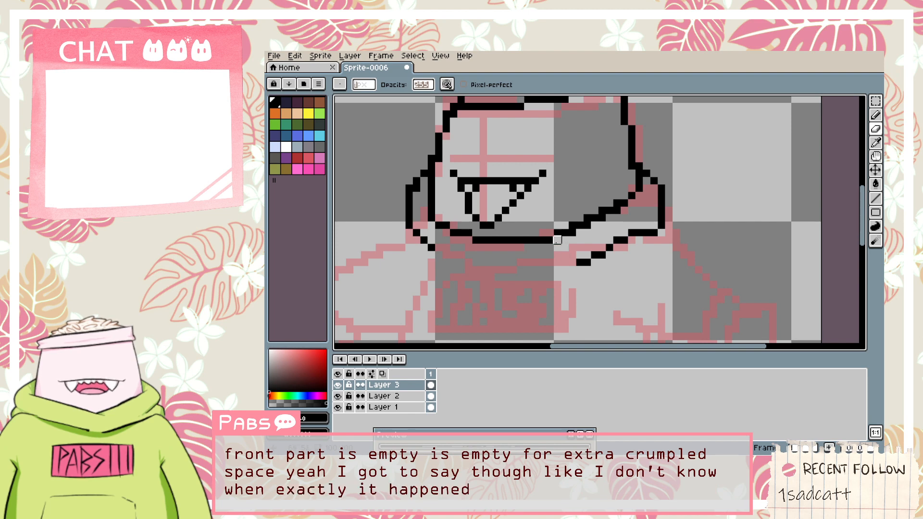
{"action": "left_click", "coordinate": [586, 225]}
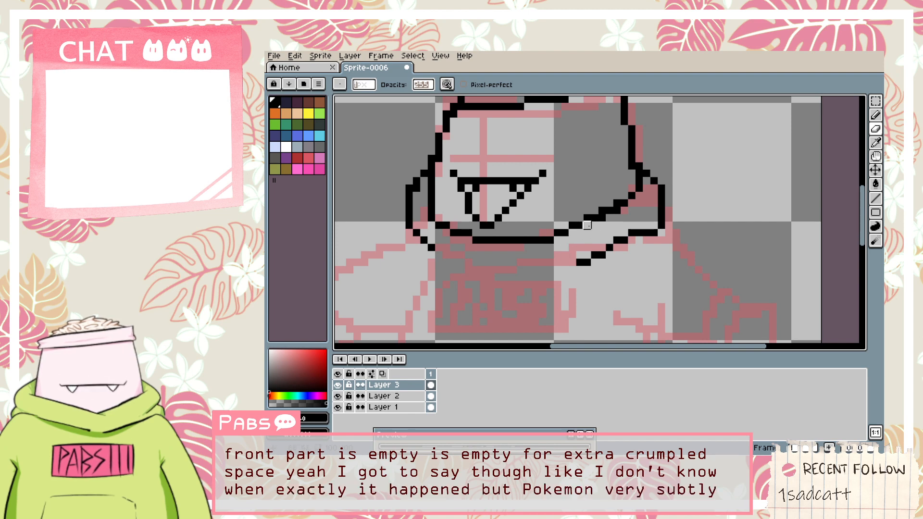
{"action": "left_click", "coordinate": [602, 217]}
{"action": "left_click", "coordinate": [617, 210]}
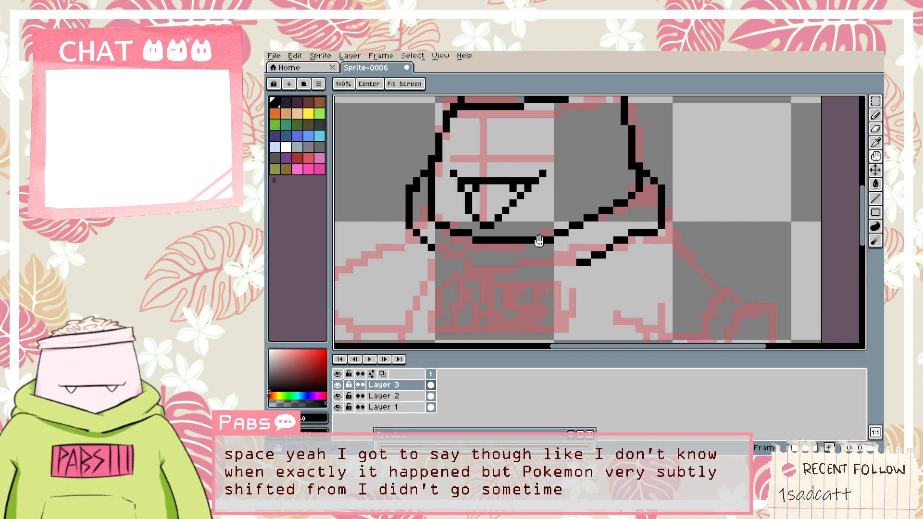
Erase the sloping part of the right fold's underside and extend the remaining flat section towards the chin.
{"action": "left_click_drag", "start_coordinate": [538, 243], "coordinate": [520, 228]}
{"action": "mouse_move", "coordinate": [561, 254]}
{"action": "left_mouse_down"}
{"action": "mouse_move", "coordinate": [591, 225]}
{"action": "mouse_move", "coordinate": [584, 239]}
{"action": "mouse_move", "coordinate": [614, 225]}
{"action": "left_mouse_up"}
{"action": "key", "text": "b"}
{"action": "left_click", "coordinate": [644, 219]}
{"action": "key", "text": "ctrl+z"}
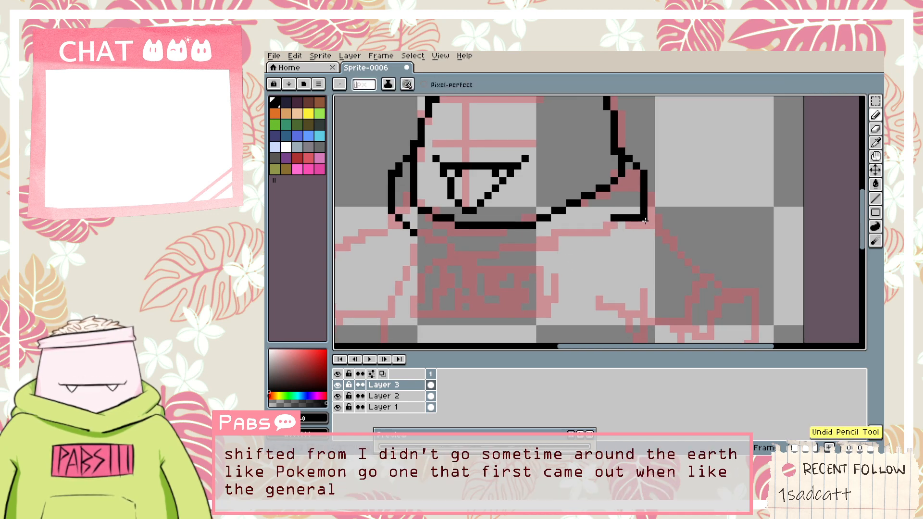
{"action": "left_click", "coordinate": [606, 218]}
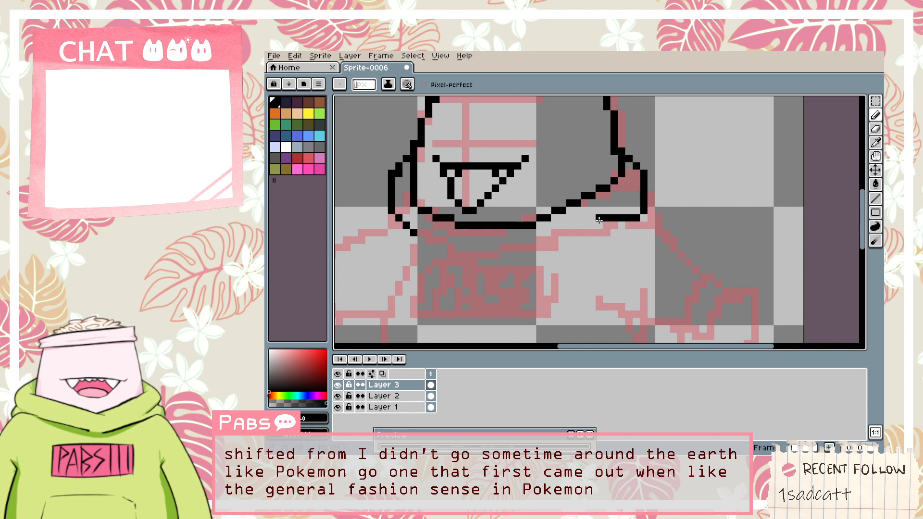
Try to continue the right fold's underside with a short black segment one row lower, and undo it.
{"action": "left_click", "coordinate": [593, 224]}
{"action": "key", "text": "ctrl+z"}
{"action": "left_click", "coordinate": [593, 225]}
{"action": "key", "text": "ctrl+z"}
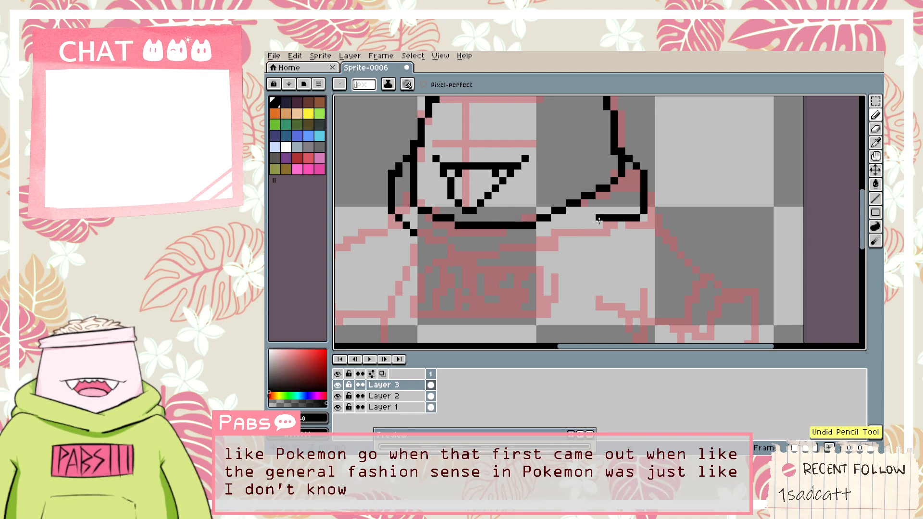
{"action": "left_click", "coordinate": [593, 225]}
{"action": "left_click_drag", "start_coordinate": [577, 227], "coordinate": [585, 228]}
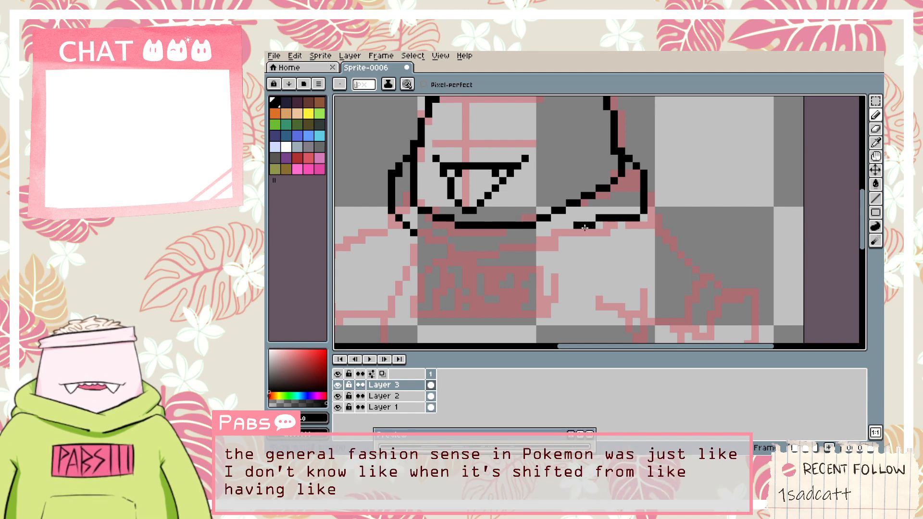
{"action": "key", "text": "ctrl+z"}
{"action": "key", "text": "ctrl+z"}
Lengthen the right fold's flat underside and continue it in short black steps down to below the chin line.
{"action": "left_click", "coordinate": [591, 219]}
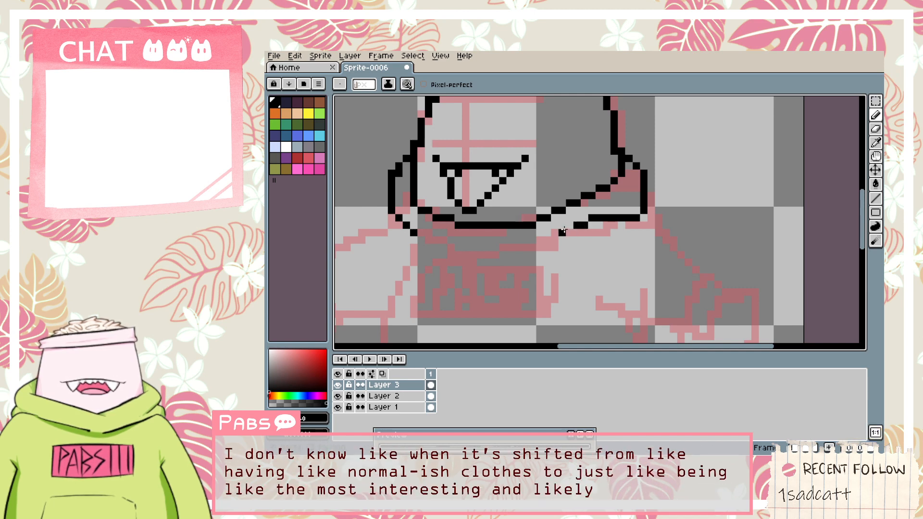
{"action": "left_click", "coordinate": [570, 225]}
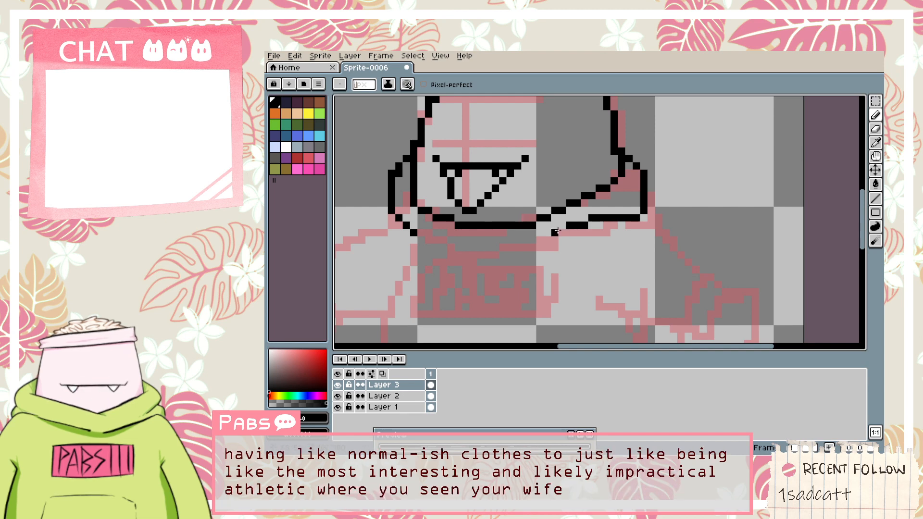
{"action": "left_click", "coordinate": [547, 239]}
Select the upper part of the hood's left fold and move it down about 3 pixels to shorten the fold.
{"action": "key", "text": "space"}
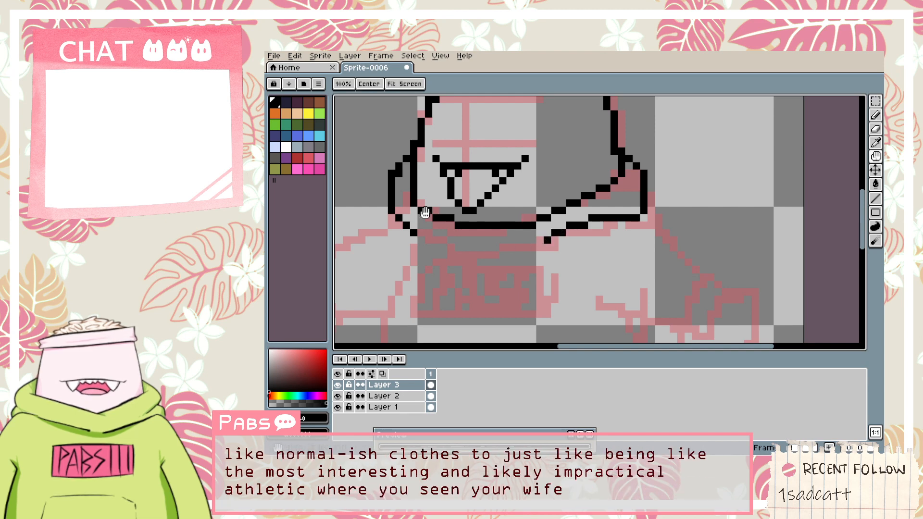
{"action": "left_click_drag", "start_coordinate": [424, 212], "coordinate": [466, 234]}
{"action": "key", "text": "e"}
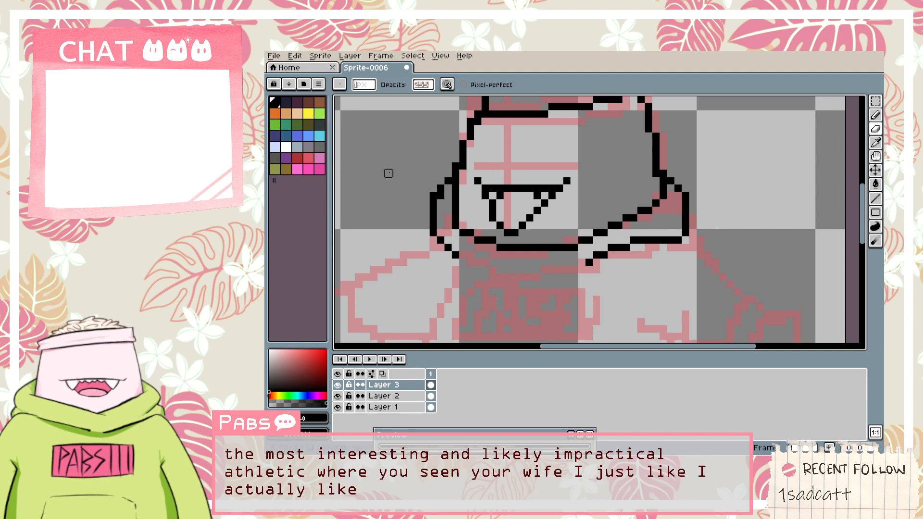
{"action": "key", "text": "m"}
{"action": "mouse_move", "coordinate": [415, 154]}
{"action": "left_mouse_down"}
{"action": "mouse_move", "coordinate": [451, 196]}
{"action": "mouse_move", "coordinate": [454, 216]}
{"action": "left_mouse_up"}
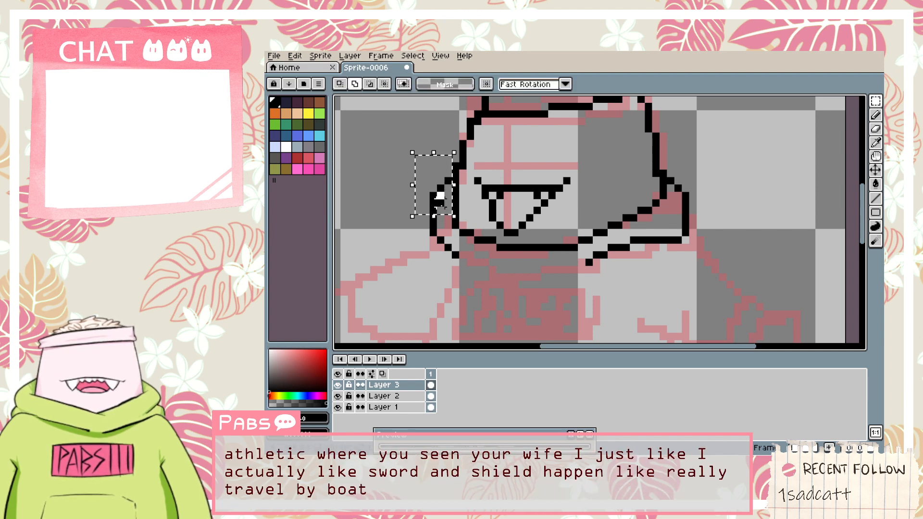
{"action": "left_click_drag", "start_coordinate": [440, 195], "coordinate": [442, 216]}
{"action": "left_click", "coordinate": [381, 211]}
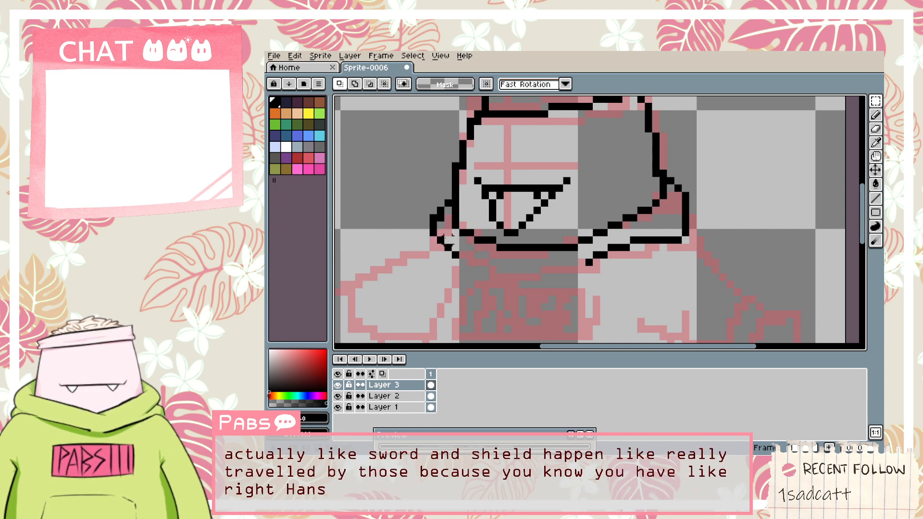
Clean up the shortened left fold's inner pixels and reconnect its lower end as a single-pixel black diagonal.
{"action": "key", "text": "b"}
{"action": "scroll", "coordinate": [441, 227], "scroll_direction": "up", "scroll_amount": 1}
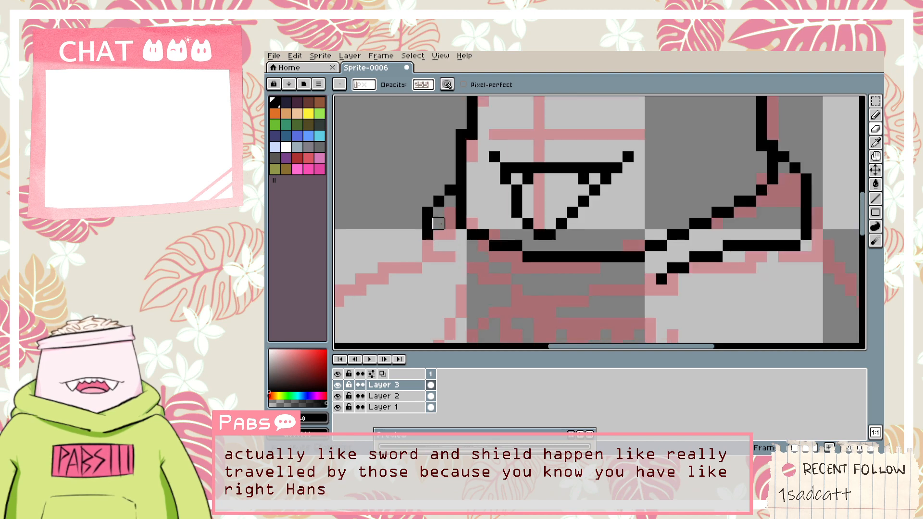
{"action": "left_click", "coordinate": [434, 246]}
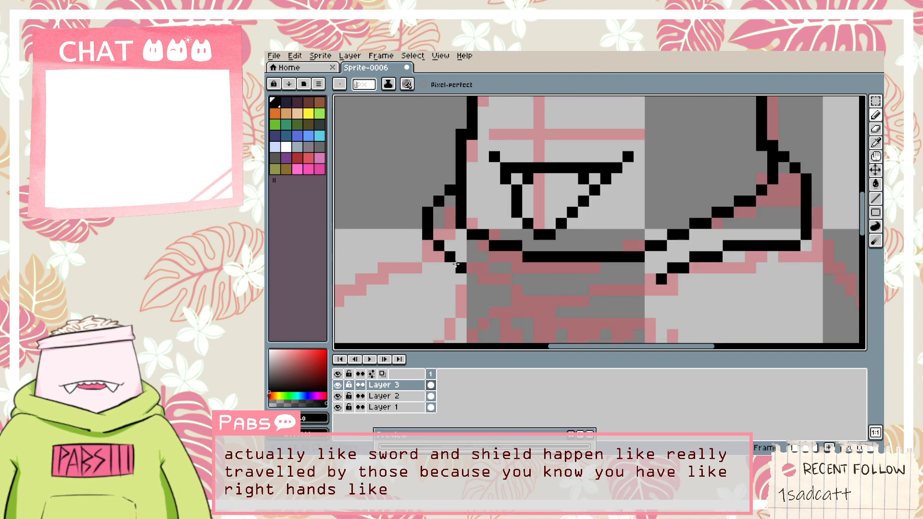
{"action": "scroll", "coordinate": [460, 275], "scroll_direction": "down", "scroll_amount": 1}
Draw the hoodie's left drawstring in black as a small slanted hollow loop below the chin.
{"action": "key", "text": "space"}
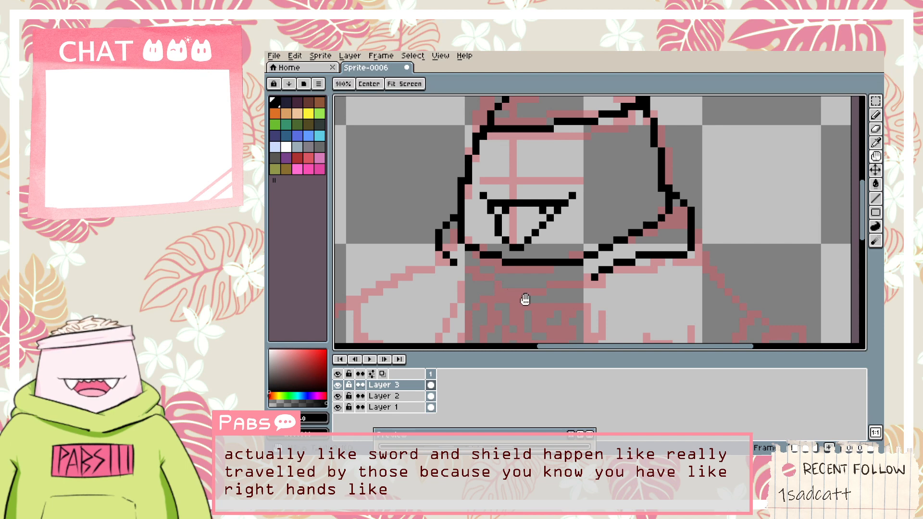
{"action": "mouse_move", "coordinate": [523, 298]}
{"action": "left_mouse_down"}
{"action": "mouse_move", "coordinate": [509, 245]}
{"action": "mouse_move", "coordinate": [486, 236]}
{"action": "mouse_move", "coordinate": [493, 247]}
{"action": "left_mouse_up"}
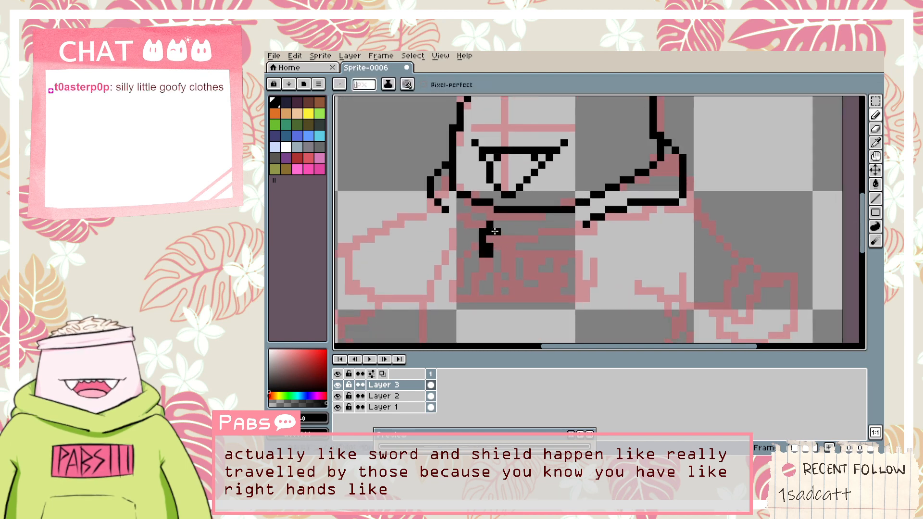
{"action": "key", "text": "ctrl+z"}
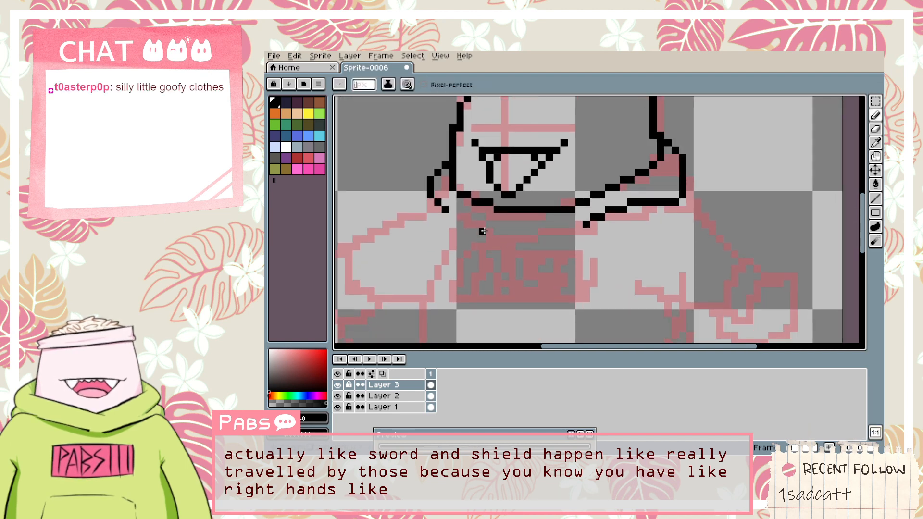
{"action": "mouse_move", "coordinate": [482, 232]}
{"action": "left_mouse_down"}
{"action": "mouse_move", "coordinate": [495, 247]}
{"action": "mouse_move", "coordinate": [497, 230]}
{"action": "mouse_move", "coordinate": [476, 244]}
{"action": "mouse_move", "coordinate": [482, 261]}
{"action": "mouse_move", "coordinate": [491, 224]}
{"action": "left_mouse_up"}
{"action": "key", "text": "ctrl+z"}
{"action": "key", "text": "e"}
{"action": "scroll", "coordinate": [490, 224], "scroll_direction": "up", "scroll_amount": 2}
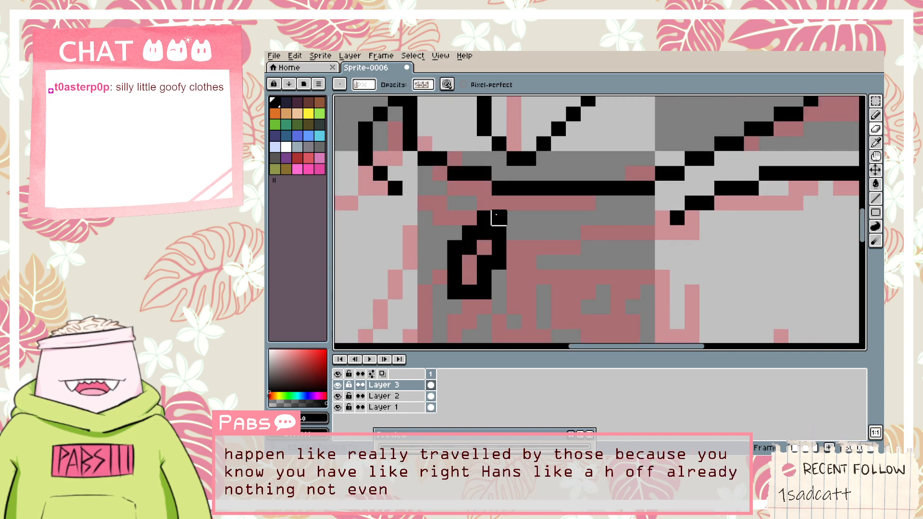
Draw the right drawstring in black as a narrow upright hollow loop beside the left one.
{"action": "key", "text": "b"}
{"action": "mouse_move", "coordinate": [584, 233]}
{"action": "left_mouse_down"}
{"action": "mouse_move", "coordinate": [613, 226]}
{"action": "mouse_move", "coordinate": [584, 243]}
{"action": "mouse_move", "coordinate": [599, 305]}
{"action": "mouse_move", "coordinate": [615, 300]}
{"action": "mouse_move", "coordinate": [617, 236]}
{"action": "left_mouse_up"}
{"action": "scroll", "coordinate": [618, 238], "scroll_direction": "down", "scroll_amount": 3}
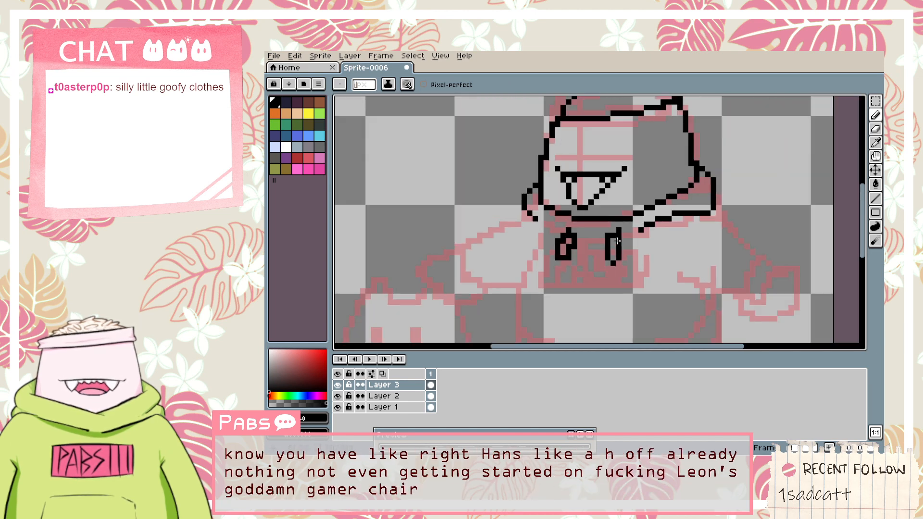
{"action": "key", "text": "h"}
{"action": "left_click_drag", "start_coordinate": [626, 272], "coordinate": [580, 227]}
{"action": "scroll", "coordinate": [498, 190], "scroll_direction": "up", "scroll_amount": 2}
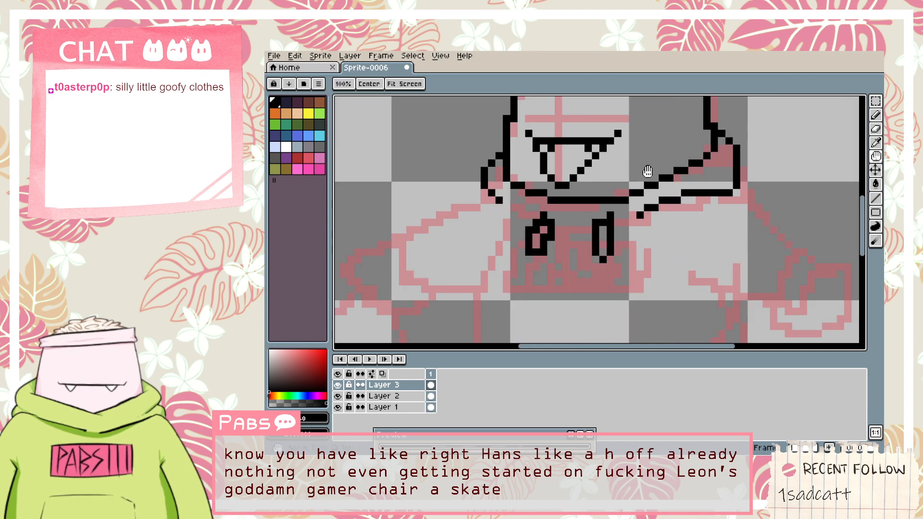
{"action": "left_click_drag", "start_coordinate": [648, 172], "coordinate": [558, 182]}
{"action": "left_click_drag", "start_coordinate": [564, 151], "coordinate": [629, 231]}
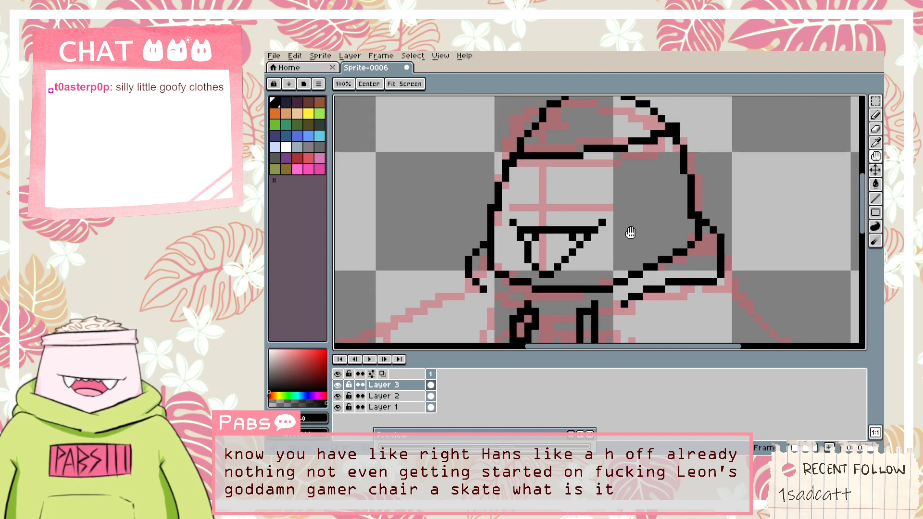
{"action": "scroll", "coordinate": [576, 217], "scroll_direction": "down", "scroll_amount": 2}
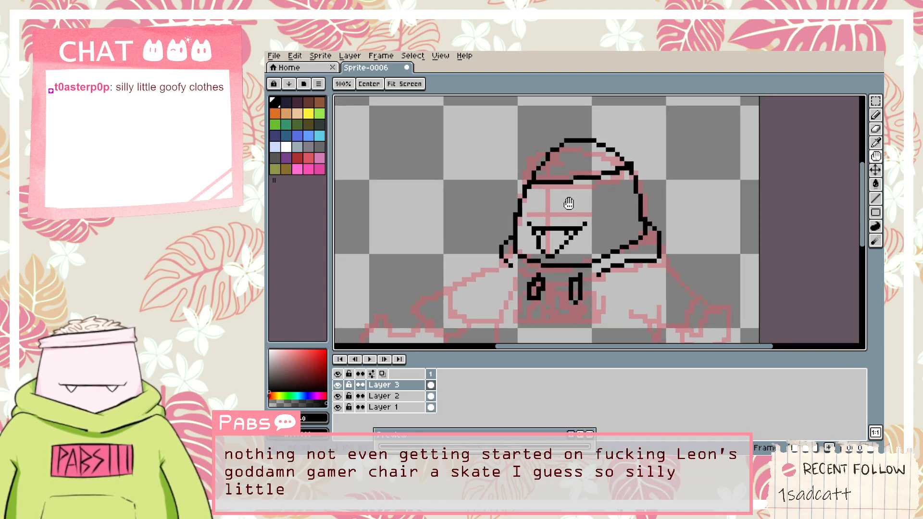
{"action": "scroll", "coordinate": [532, 200], "scroll_direction": "up", "scroll_amount": 2}
{"action": "key", "text": "b"}
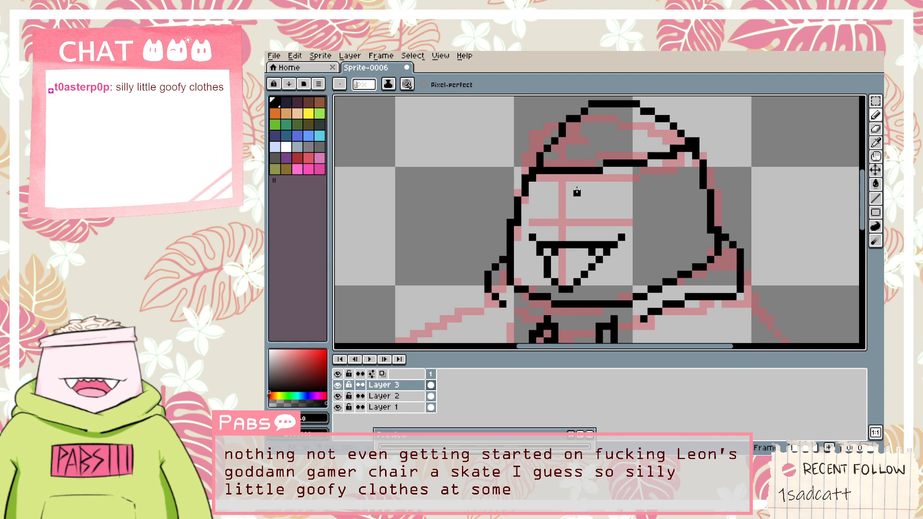
{"action": "scroll", "coordinate": [577, 192], "scroll_direction": "down", "scroll_amount": 2}
{"action": "key", "text": "h"}
{"action": "scroll", "coordinate": [632, 252], "scroll_direction": "up", "scroll_amount": 1}
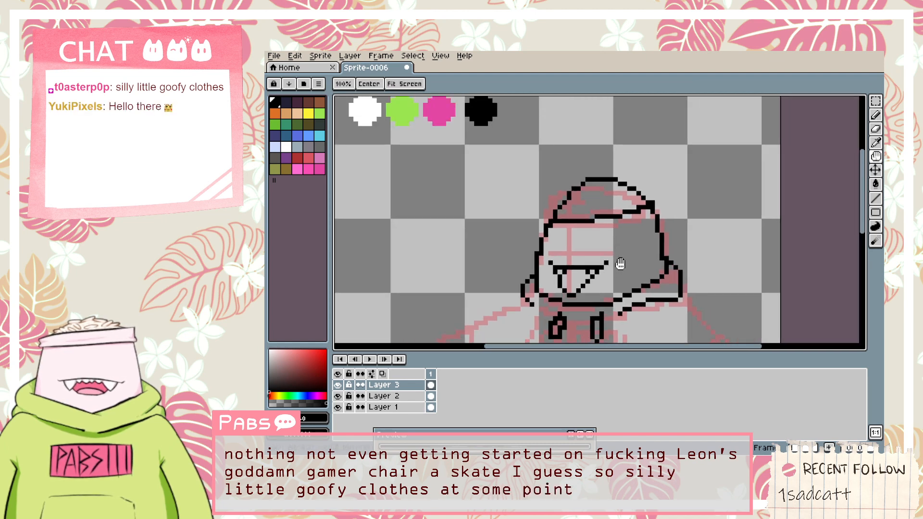
Ink the hoodie torso's left side as a single-pixel black curve from below the hood down toward the hem.
{"action": "left_click_drag", "start_coordinate": [602, 314], "coordinate": [647, 138]}
{"action": "scroll", "coordinate": [597, 173], "scroll_direction": "up", "scroll_amount": 1}
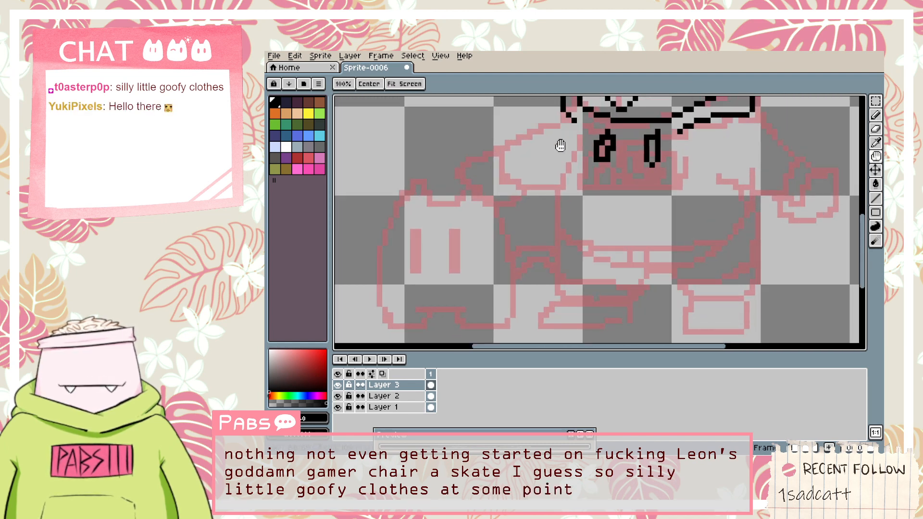
{"action": "scroll", "coordinate": [564, 157], "scroll_direction": "down", "scroll_amount": 1}
{"action": "scroll", "coordinate": [552, 276], "scroll_direction": "up", "scroll_amount": 2}
{"action": "key", "text": "b"}
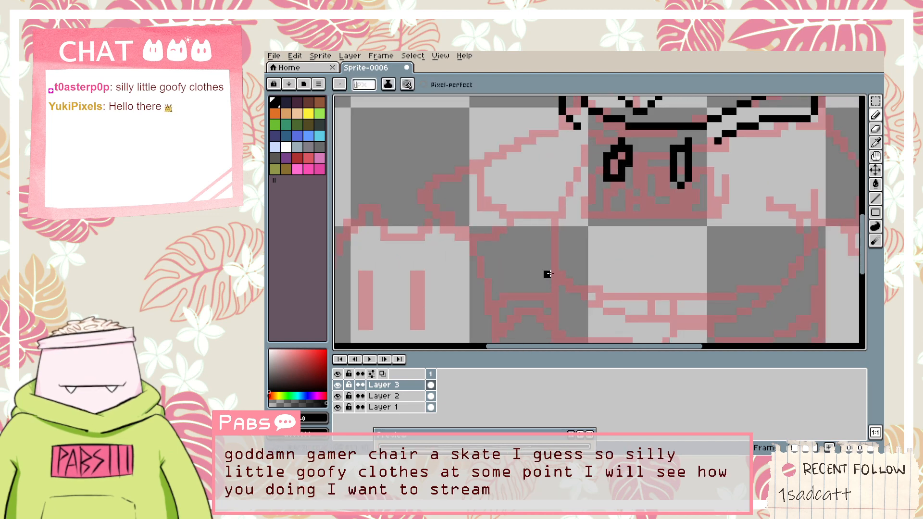
{"action": "mouse_move", "coordinate": [544, 262]}
{"action": "left_mouse_down"}
{"action": "mouse_move", "coordinate": [547, 217]}
{"action": "mouse_move", "coordinate": [567, 199]}
{"action": "mouse_move", "coordinate": [560, 244]}
{"action": "left_mouse_up"}
{"action": "key", "text": "ctrl+z"}
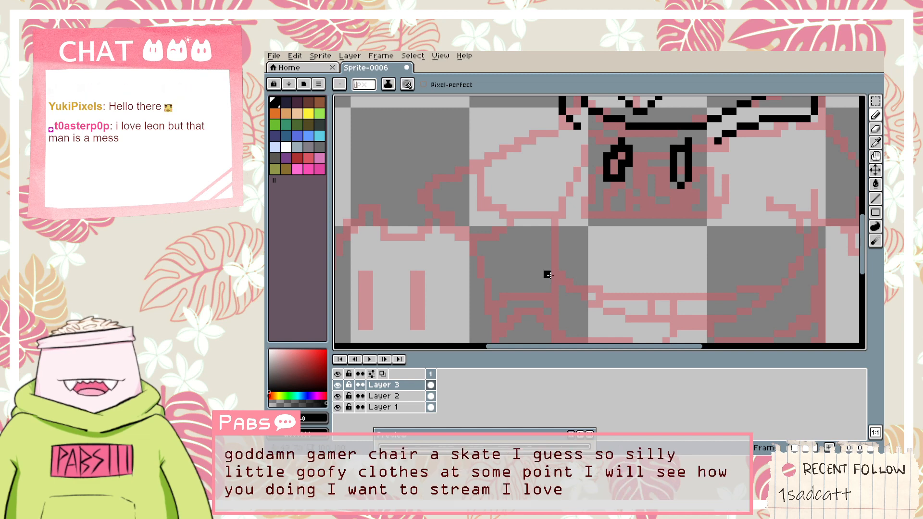
{"action": "mouse_move", "coordinate": [547, 267]}
{"action": "left_mouse_down"}
{"action": "mouse_move", "coordinate": [551, 195]}
{"action": "mouse_move", "coordinate": [560, 185]}
{"action": "mouse_move", "coordinate": [548, 255]}
{"action": "mouse_move", "coordinate": [564, 183]}
{"action": "left_mouse_up"}
{"action": "key", "text": "ctrl+z"}
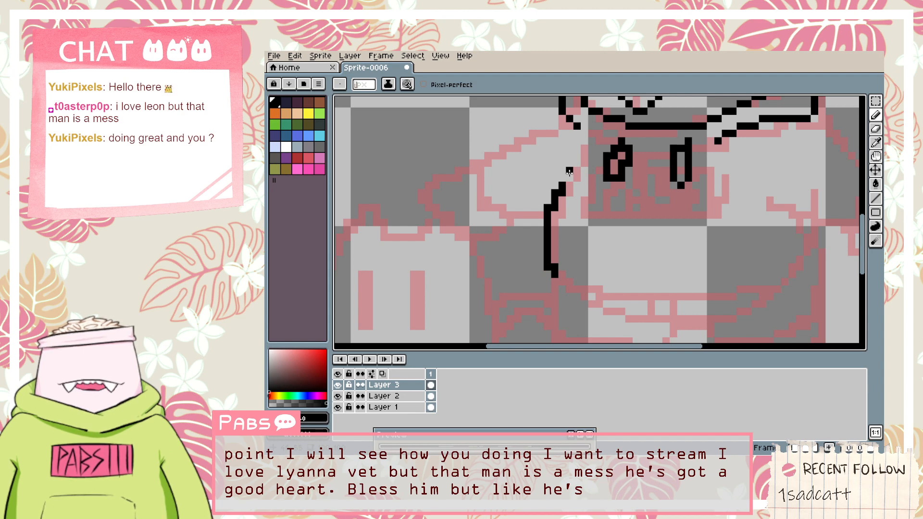
Ink the hoodie's curved bottom hem up into its right side, and extend the hood's left fold with a few black pixels curving back.
{"action": "left_click_drag", "start_coordinate": [607, 250], "coordinate": [560, 217]}
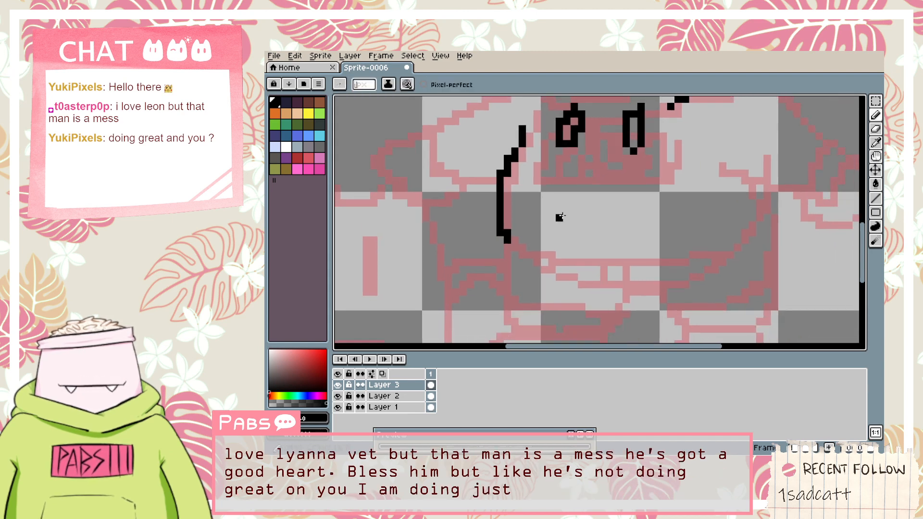
{"action": "mouse_move", "coordinate": [514, 247]}
{"action": "left_mouse_down"}
{"action": "mouse_move", "coordinate": [658, 255]}
{"action": "mouse_move", "coordinate": [712, 245]}
{"action": "mouse_move", "coordinate": [759, 217]}
{"action": "mouse_move", "coordinate": [710, 230]}
{"action": "mouse_move", "coordinate": [744, 225]}
{"action": "left_mouse_up"}
{"action": "scroll", "coordinate": [742, 224], "scroll_direction": "down", "scroll_amount": 1}
{"action": "key", "text": "space"}
{"action": "left_click_drag", "start_coordinate": [648, 198], "coordinate": [666, 243]}
{"action": "scroll", "coordinate": [579, 213], "scroll_direction": "up", "scroll_amount": 2}
{"action": "left_click_drag", "start_coordinate": [580, 201], "coordinate": [587, 193]}
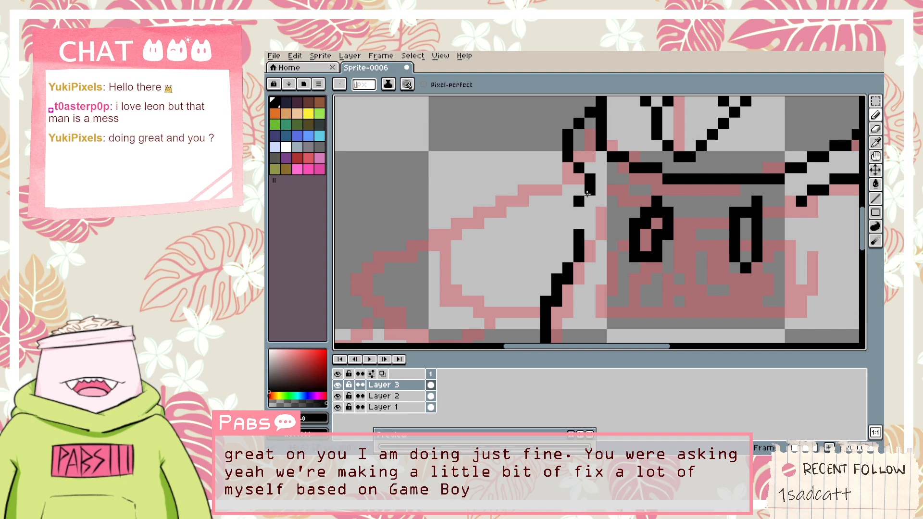
Ink the left sleeve's cuff edge and underside in black, joining the underside to the torso's left side.
{"action": "scroll", "coordinate": [511, 244], "scroll_direction": "down", "scroll_amount": 1}
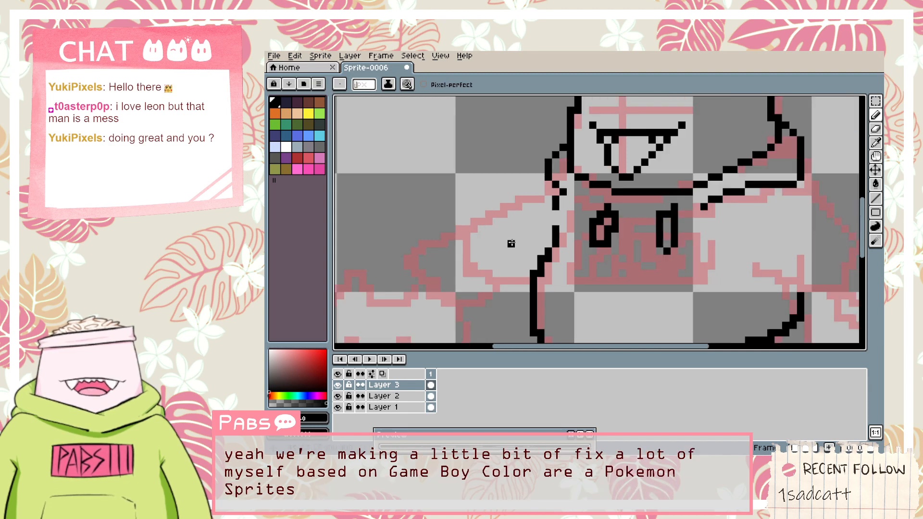
{"action": "left_click_drag", "start_coordinate": [485, 265], "coordinate": [496, 235]}
{"action": "scroll", "coordinate": [499, 232], "scroll_direction": "up", "scroll_amount": 1}
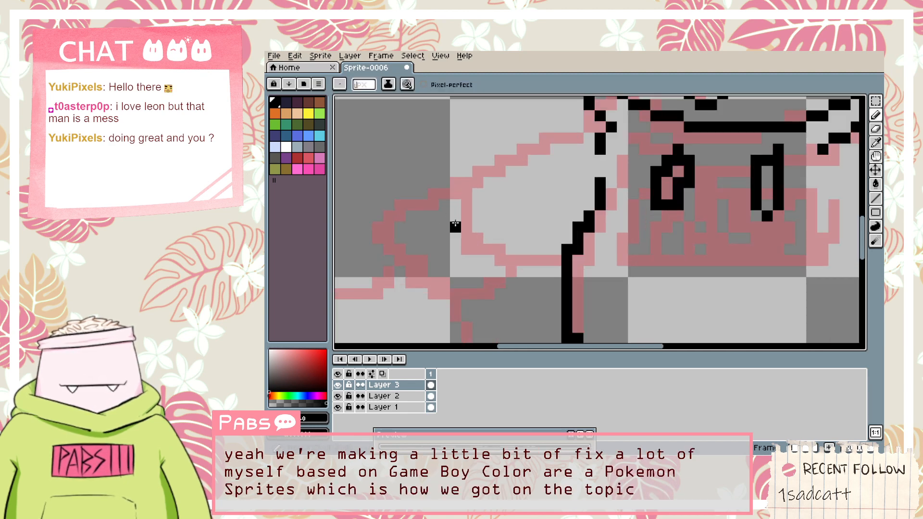
{"action": "mouse_move", "coordinate": [455, 205]}
{"action": "left_mouse_down"}
{"action": "mouse_move", "coordinate": [513, 272]}
{"action": "mouse_move", "coordinate": [561, 276]}
{"action": "left_mouse_up"}
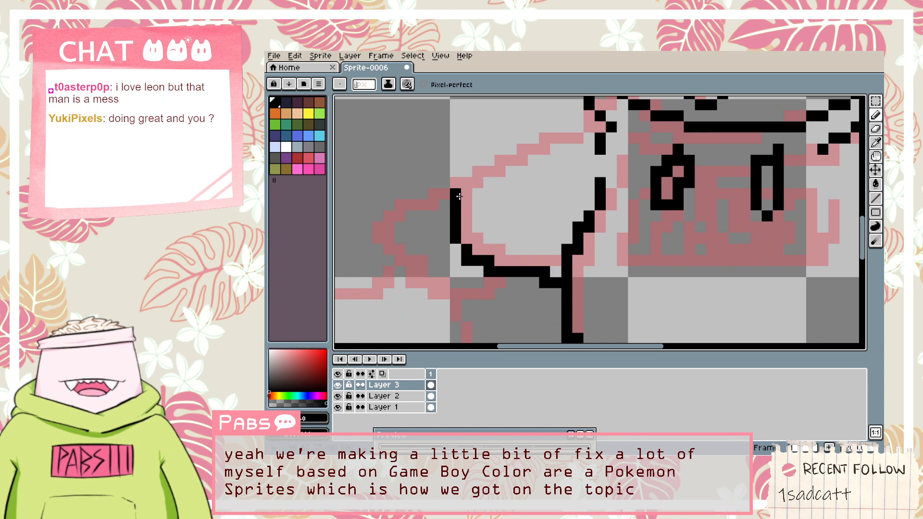
Ink the left sleeve's upper edge as a straight stepped black line from the cuff to the hood's left fold.
{"action": "left_click_drag", "start_coordinate": [459, 196], "coordinate": [590, 127]}
{"action": "key", "text": "ctrl+z"}
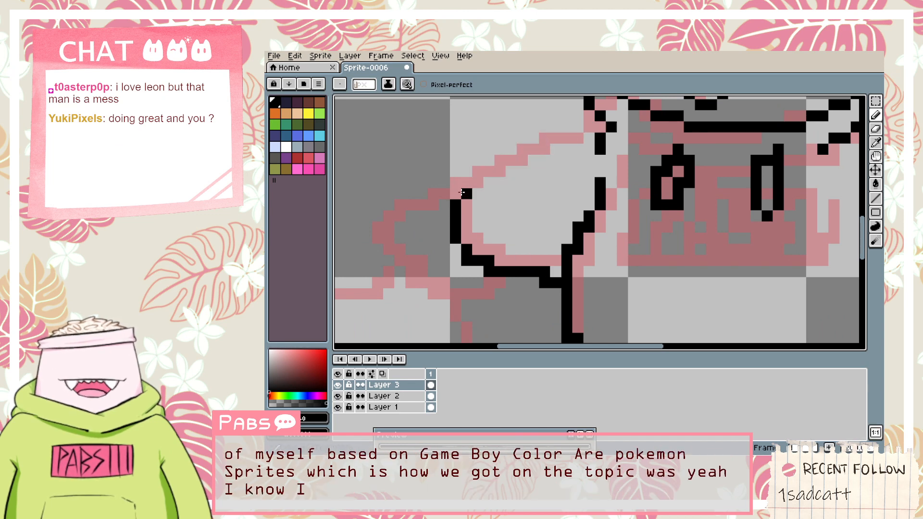
{"action": "left_click_drag", "start_coordinate": [461, 193], "coordinate": [591, 117]}
{"action": "key", "text": "ctrl+z"}
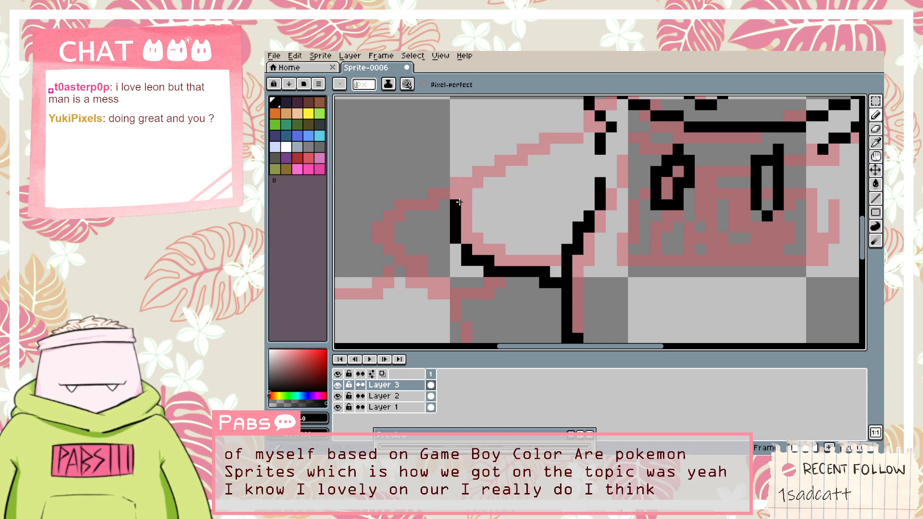
{"action": "left_click", "coordinate": [594, 114], "text": "shift"}
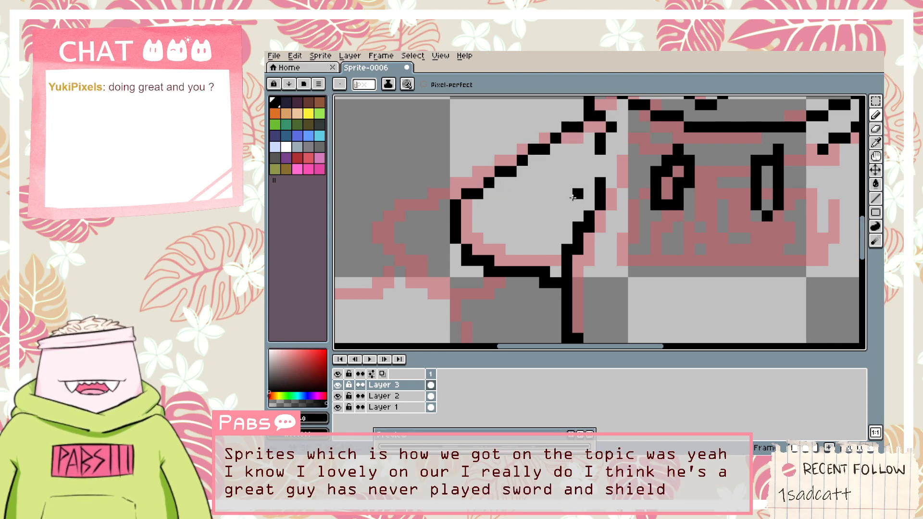
Ink the right sleeve's outer edge as a black diagonal from the hood's lower right corner down to the wrist.
{"action": "scroll", "coordinate": [573, 197], "scroll_direction": "down", "scroll_amount": 3}
{"action": "scroll", "coordinate": [572, 197], "scroll_direction": "up", "scroll_amount": 3}
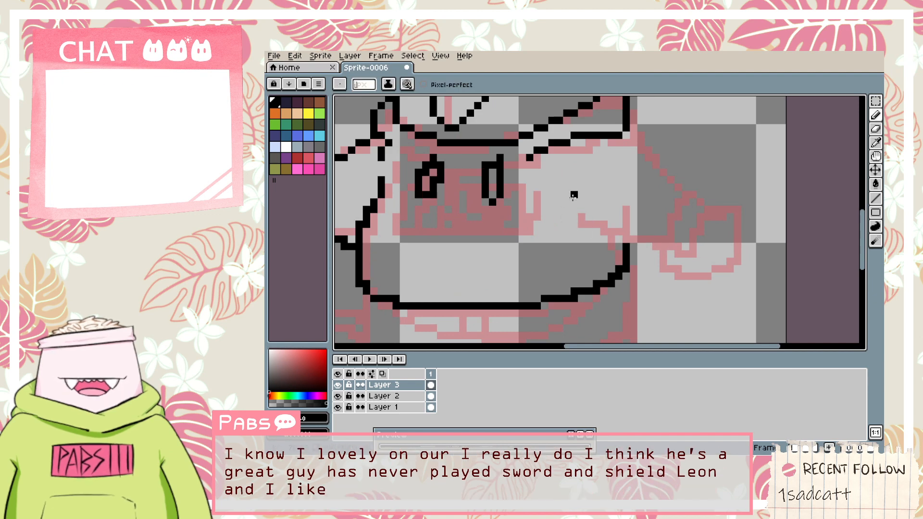
{"action": "mouse_move", "coordinate": [570, 194]}
{"action": "left_mouse_down"}
{"action": "mouse_move", "coordinate": [611, 236]}
{"action": "mouse_move", "coordinate": [682, 266]}
{"action": "left_mouse_up"}
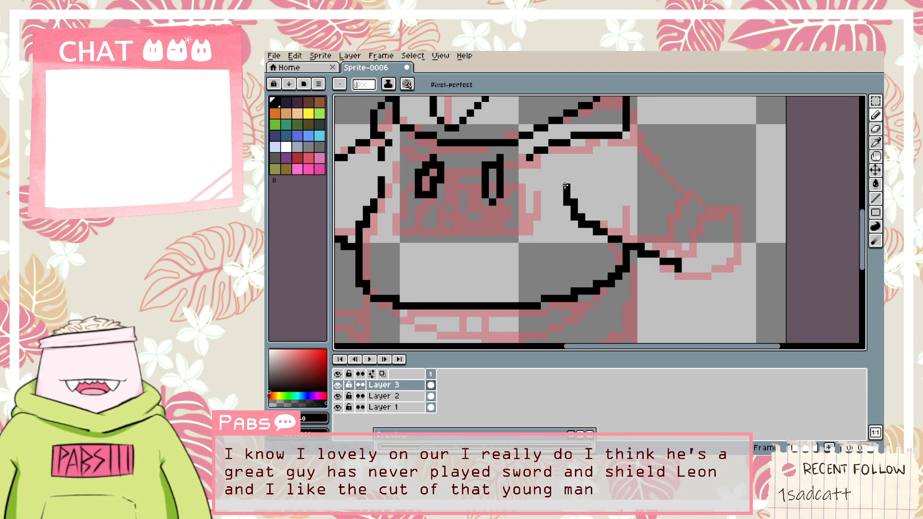
{"action": "key", "text": "ctrl+z"}
{"action": "left_click_drag", "start_coordinate": [624, 136], "coordinate": [695, 181]}
{"action": "key", "text": "ctrl+z"}
{"action": "left_click_drag", "start_coordinate": [633, 128], "coordinate": [700, 209]}
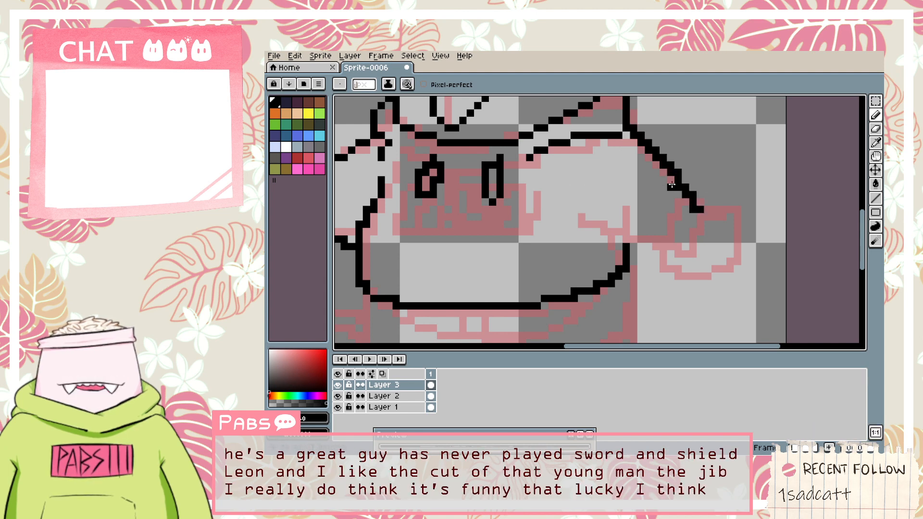
{"action": "key", "text": "ctrl+z"}
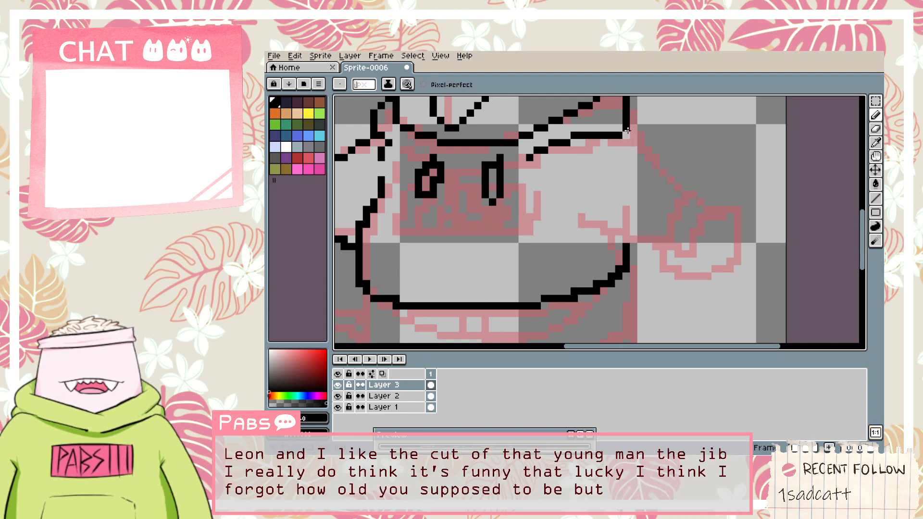
{"action": "mouse_move", "coordinate": [627, 130]}
{"action": "left_mouse_down"}
{"action": "mouse_move", "coordinate": [662, 158]}
{"action": "mouse_move", "coordinate": [690, 207]}
{"action": "left_mouse_up"}
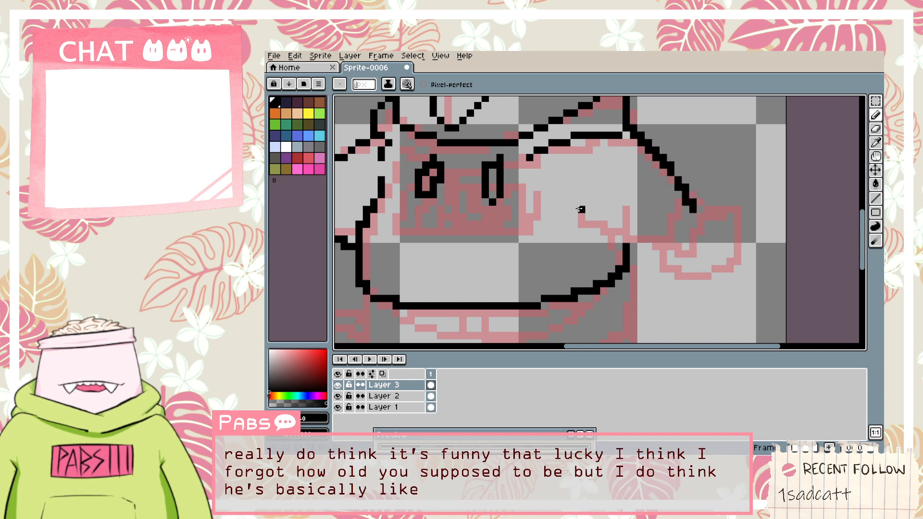
Ink the right sleeve's vertical inner fold line and its underside, running past the torso's right side to the cuff.
{"action": "mouse_move", "coordinate": [580, 209]}
{"action": "left_mouse_down"}
{"action": "mouse_move", "coordinate": [625, 247]}
{"action": "mouse_move", "coordinate": [693, 277]}
{"action": "left_mouse_up"}
{"action": "key", "text": "ctrl+z"}
{"action": "left_click_drag", "start_coordinate": [581, 216], "coordinate": [673, 246]}
{"action": "key", "text": "ctrl+z"}
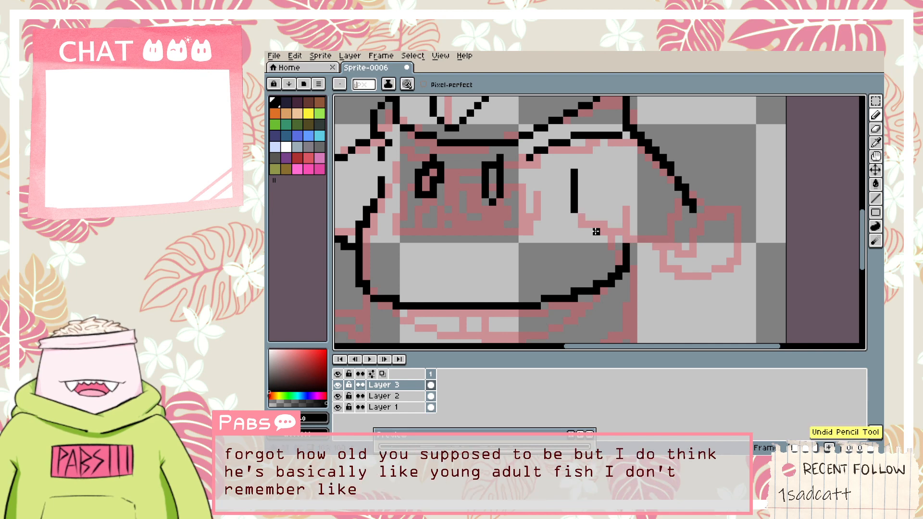
{"action": "left_click_drag", "start_coordinate": [581, 216], "coordinate": [665, 244]}
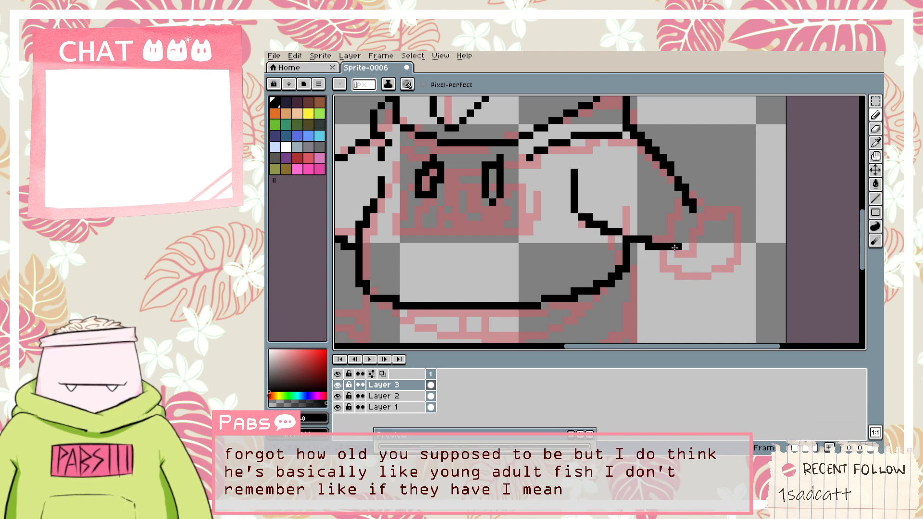
Ink a short stepped black line sloping down to the right just below the hoodie's hem, along the sketched waist.
{"action": "key", "text": "space"}
{"action": "left_click_drag", "start_coordinate": [659, 230], "coordinate": [702, 208]}
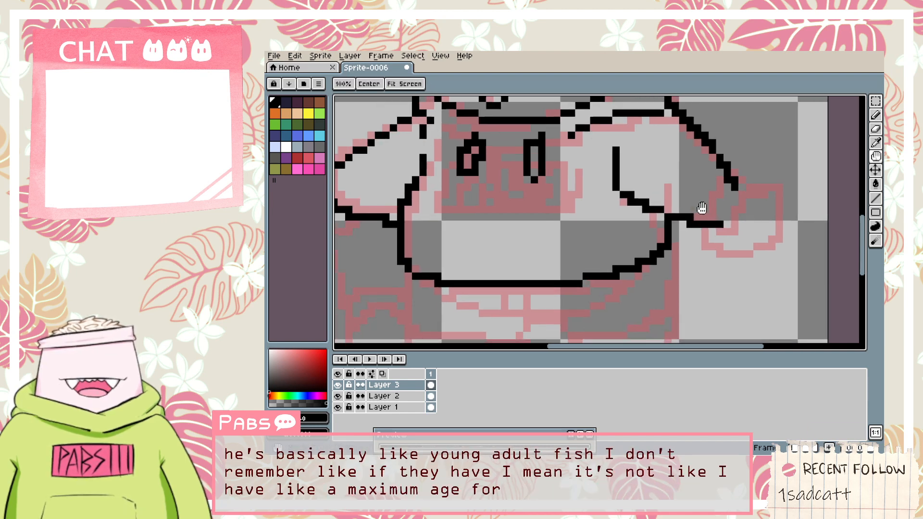
{"action": "scroll", "coordinate": [703, 207], "scroll_direction": "down", "scroll_amount": 1}
{"action": "left_click_drag", "start_coordinate": [502, 223], "coordinate": [624, 218]}
{"action": "left_click_drag", "start_coordinate": [674, 281], "coordinate": [623, 206]}
{"action": "scroll", "coordinate": [528, 178], "scroll_direction": "up", "scroll_amount": 1}
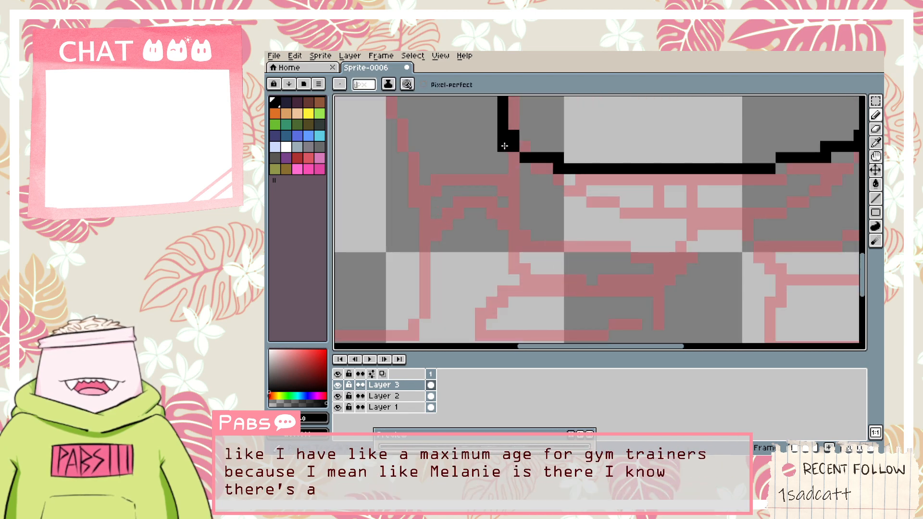
{"action": "left_click", "coordinate": [515, 170]}
{"action": "scroll", "coordinate": [560, 222], "scroll_direction": "down", "scroll_amount": 4}
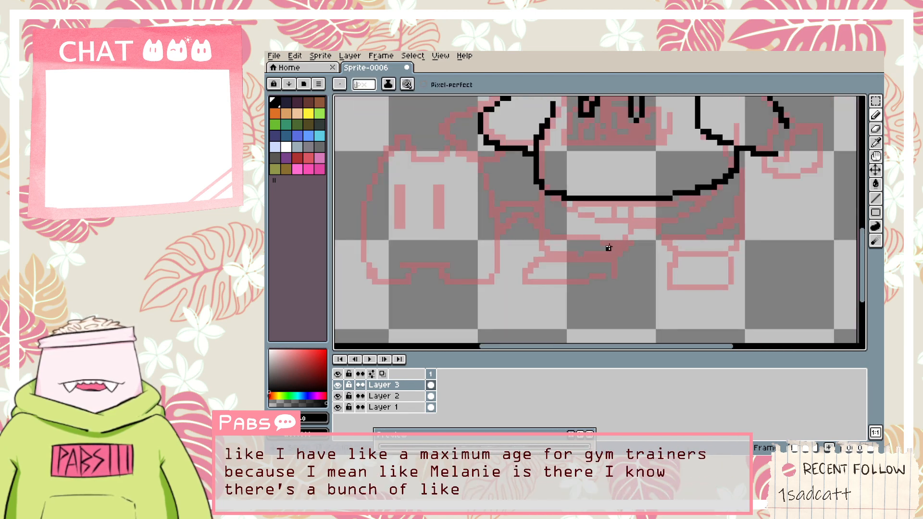
{"action": "scroll", "coordinate": [596, 243], "scroll_direction": "up", "scroll_amount": 4}
{"action": "left_click_drag", "start_coordinate": [543, 232], "coordinate": [629, 242]}
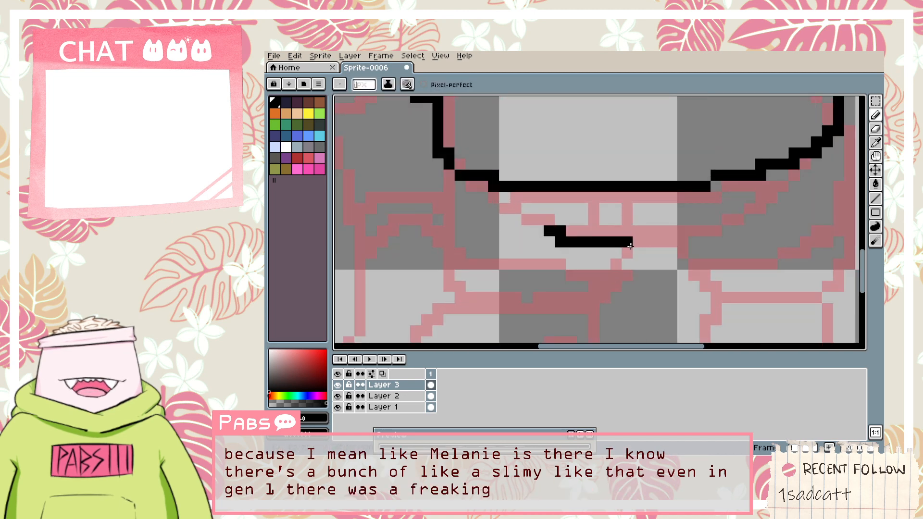
{"action": "key", "text": "ctrl+z"}
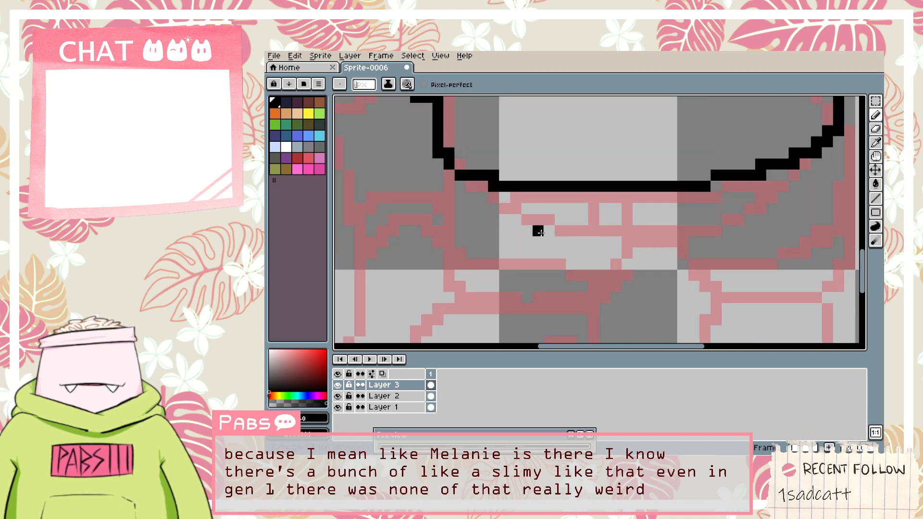
{"action": "left_click_drag", "start_coordinate": [515, 230], "coordinate": [663, 253]}
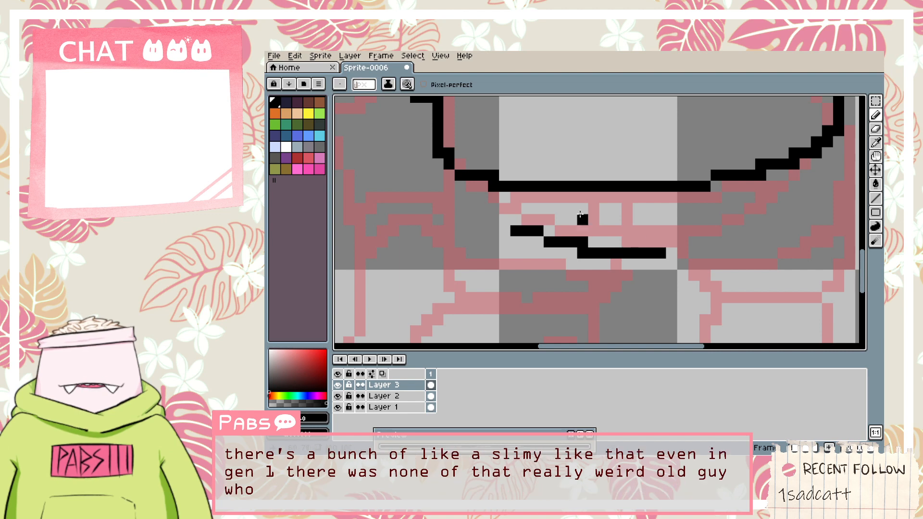
Try inking short vertical lines between the hoodie's hem and the stepped waist line.
{"action": "left_click_drag", "start_coordinate": [602, 251], "coordinate": [592, 195]}
{"action": "key", "text": "ctrl+z"}
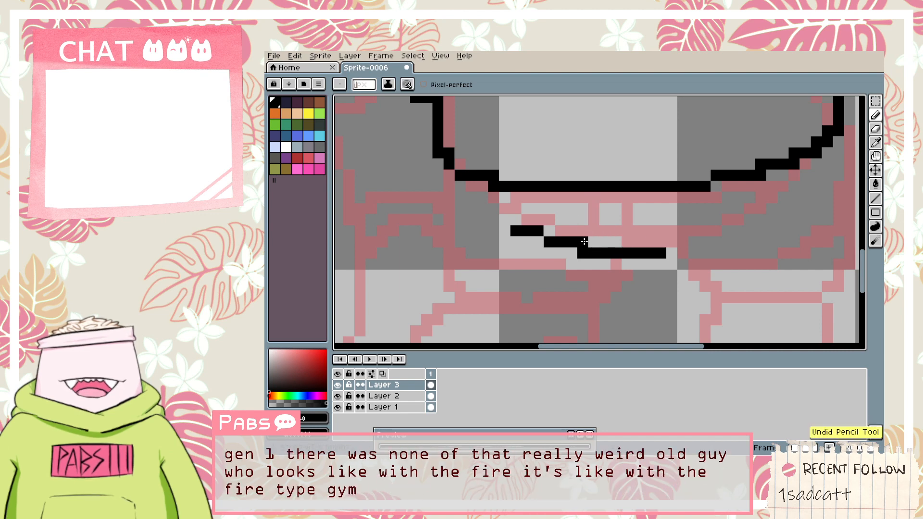
{"action": "left_click_drag", "start_coordinate": [582, 245], "coordinate": [591, 200]}
{"action": "scroll", "coordinate": [623, 196], "scroll_direction": "down", "scroll_amount": 3}
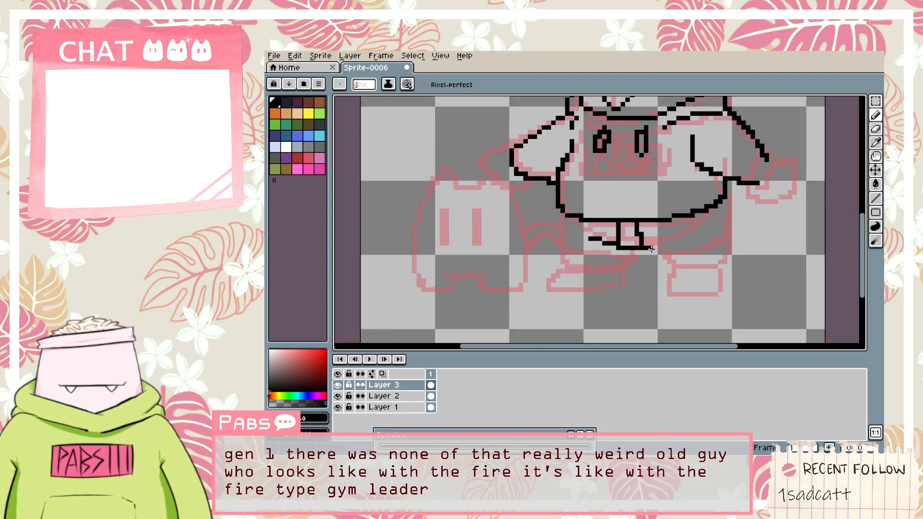
{"action": "key", "text": "ctrl+z"}
Ink the left leg's outline from the hem down and back up to the stepped line, and erase its lower right corner pixel.
{"action": "scroll", "coordinate": [644, 251], "scroll_direction": "up", "scroll_amount": 3}
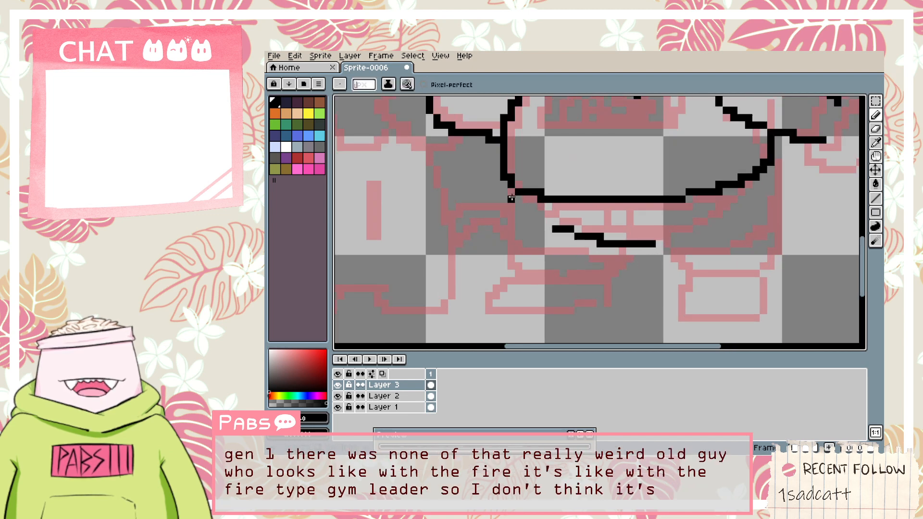
{"action": "mouse_move", "coordinate": [518, 193]}
{"action": "left_mouse_down"}
{"action": "mouse_move", "coordinate": [540, 273]}
{"action": "mouse_move", "coordinate": [555, 281]}
{"action": "mouse_move", "coordinate": [541, 275]}
{"action": "mouse_move", "coordinate": [612, 275]}
{"action": "mouse_move", "coordinate": [541, 274]}
{"action": "mouse_move", "coordinate": [612, 274]}
{"action": "mouse_move", "coordinate": [624, 237]}
{"action": "left_mouse_up"}
{"action": "key", "text": "ctrl+z"}
{"action": "key", "text": "e"}
{"action": "left_click", "coordinate": [615, 273]}
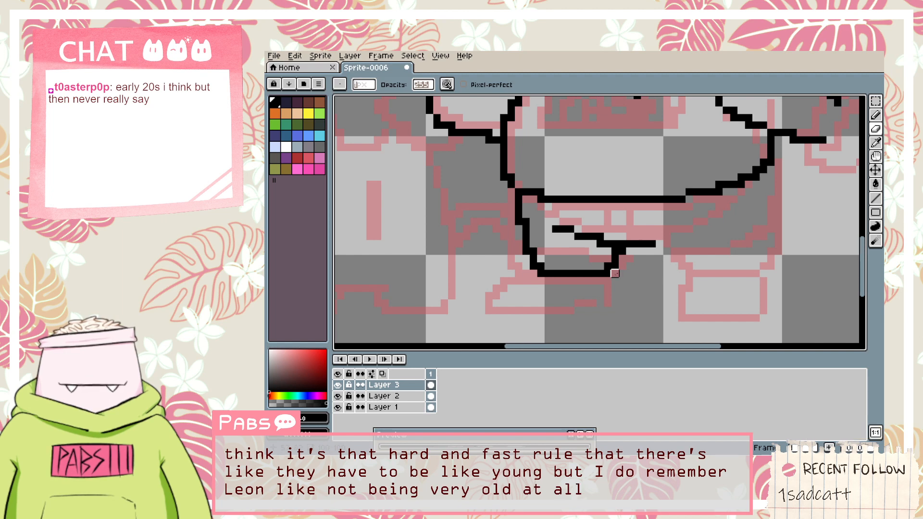
{"action": "scroll", "coordinate": [626, 265], "scroll_direction": "down", "scroll_amount": 1}
{"action": "key", "text": "space"}
{"action": "left_click_drag", "start_coordinate": [652, 270], "coordinate": [606, 271]}
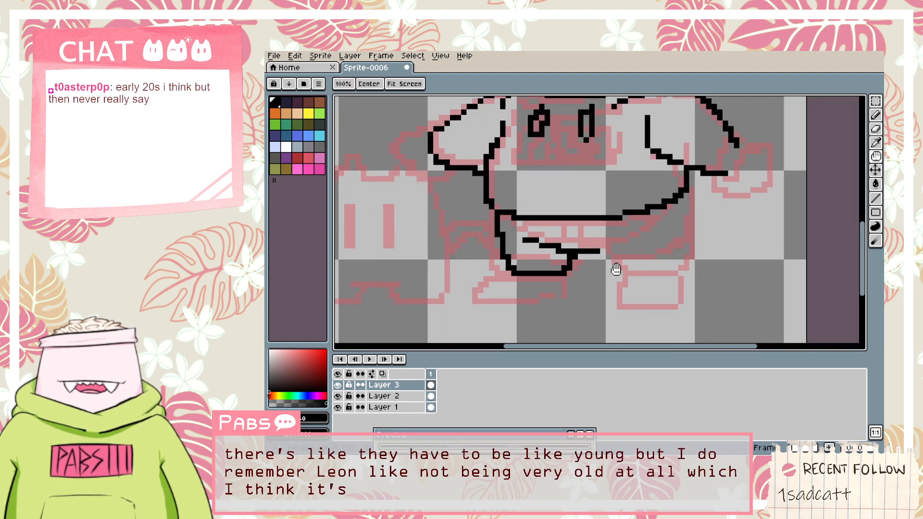
{"action": "scroll", "coordinate": [595, 249], "scroll_direction": "up", "scroll_amount": 1}
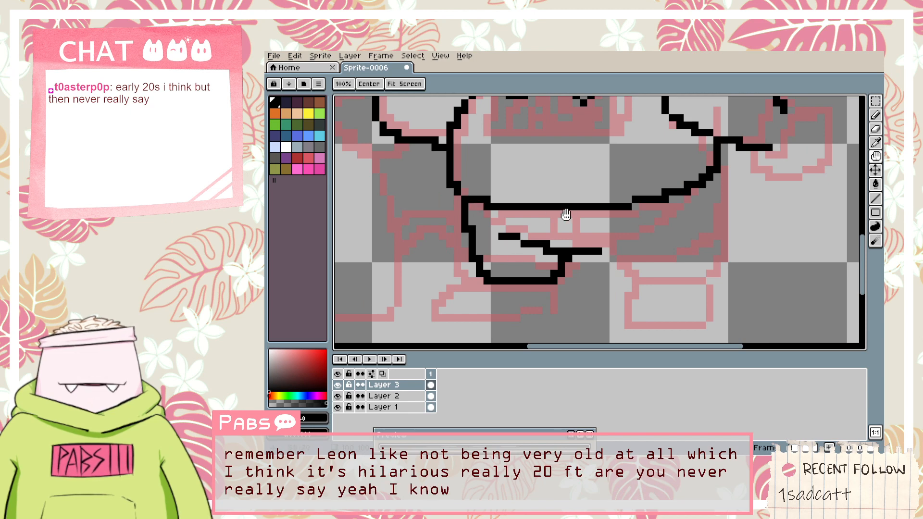
{"action": "scroll", "coordinate": [566, 214], "scroll_direction": "down", "scroll_amount": 1}
{"action": "left_click_drag", "start_coordinate": [566, 214], "coordinate": [559, 299]}
{"action": "scroll", "coordinate": [600, 226], "scroll_direction": "down", "scroll_amount": 1}
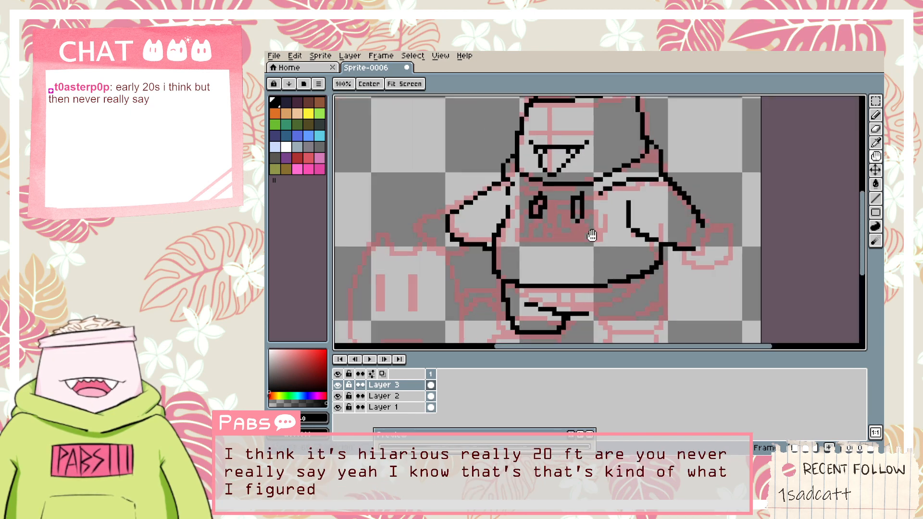
Ink a short vertical line with a one-pixel foot above the hoodie's hem for the front pocket's right edge.
{"action": "scroll", "coordinate": [602, 250], "scroll_direction": "up", "scroll_amount": 2}
{"action": "key", "text": "b"}
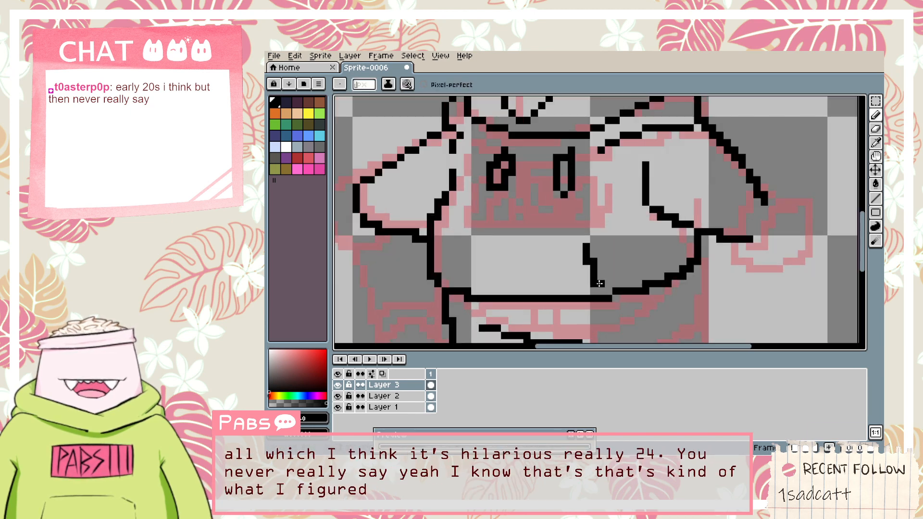
{"action": "key", "text": "ctrl+z"}
{"action": "left_click_drag", "start_coordinate": [593, 246], "coordinate": [600, 284]}
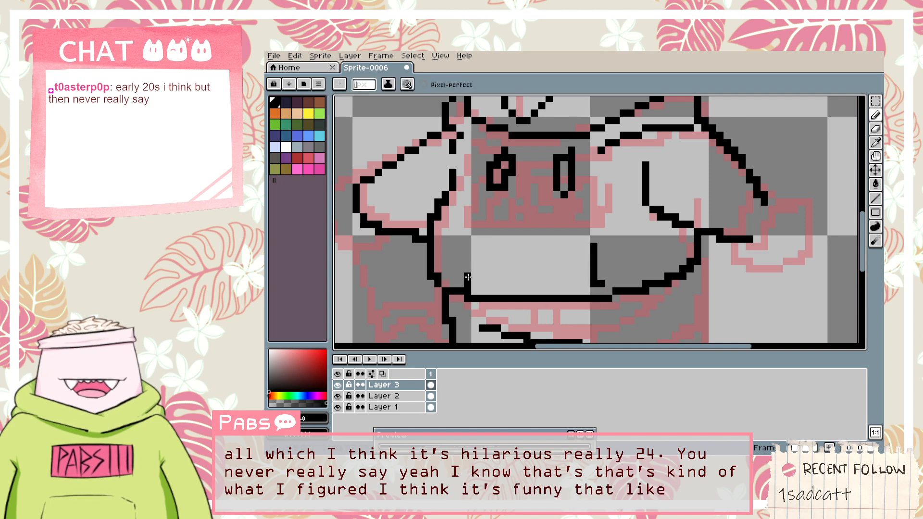
Ink a short vertical line above the hem's left end for the front pocket's left edge.
{"action": "left_click_drag", "start_coordinate": [467, 277], "coordinate": [468, 246]}
{"action": "key", "text": "ctrl+z"}
{"action": "left_click_drag", "start_coordinate": [468, 283], "coordinate": [468, 246]}
{"action": "key", "text": "ctrl+z"}
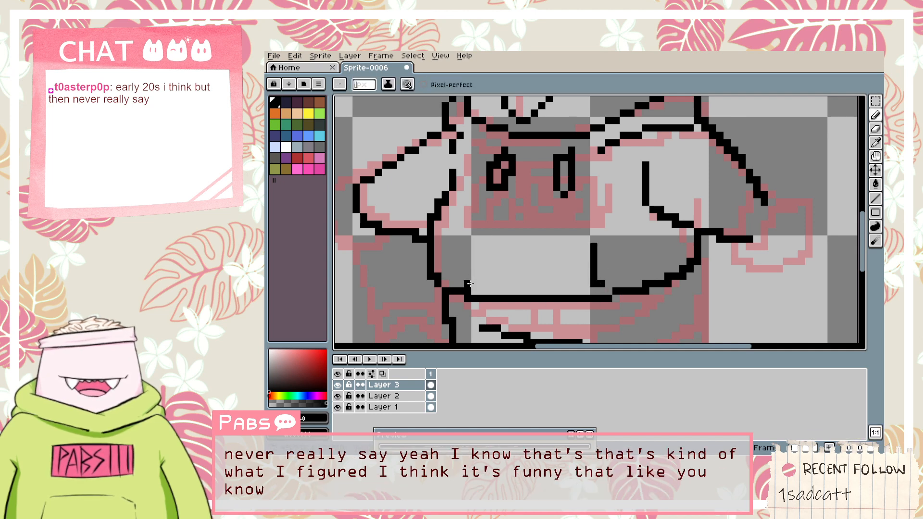
{"action": "key", "text": "ctrl+z"}
{"action": "left_click_drag", "start_coordinate": [469, 283], "coordinate": [468, 245]}
{"action": "scroll", "coordinate": [494, 275], "scroll_direction": "down", "scroll_amount": 1}
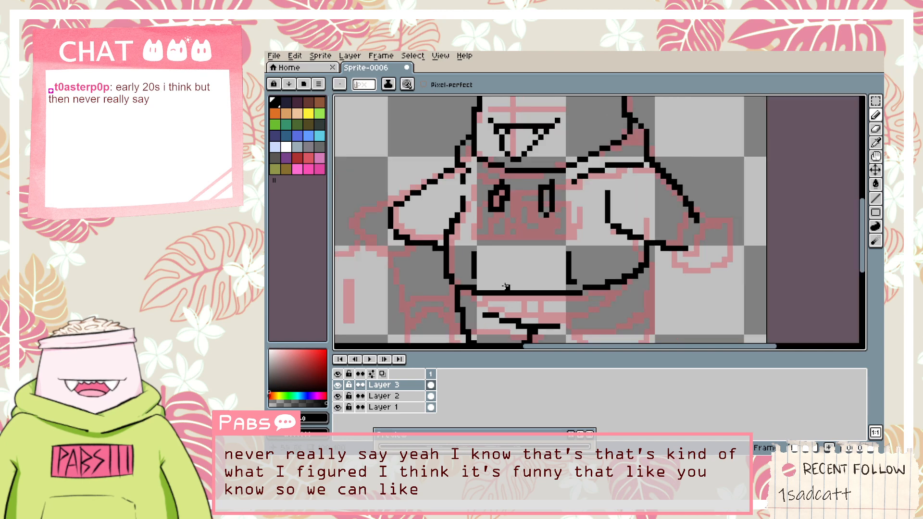
Erase the stepped waist line below the hem and the left leg's inner edge, shortening the leg's bottom line slightly.
{"action": "left_click_drag", "start_coordinate": [548, 308], "coordinate": [552, 220]}
{"action": "scroll", "coordinate": [512, 237], "scroll_direction": "up", "scroll_amount": 1}
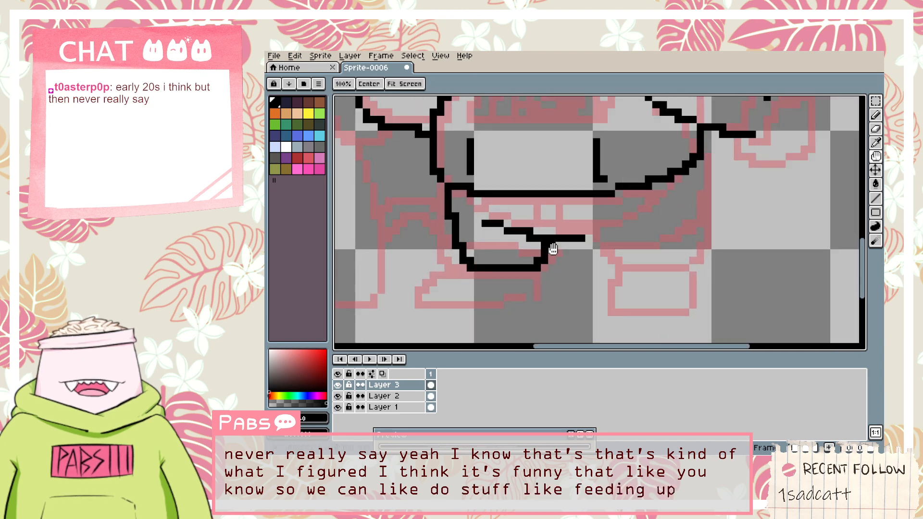
{"action": "key", "text": "b"}
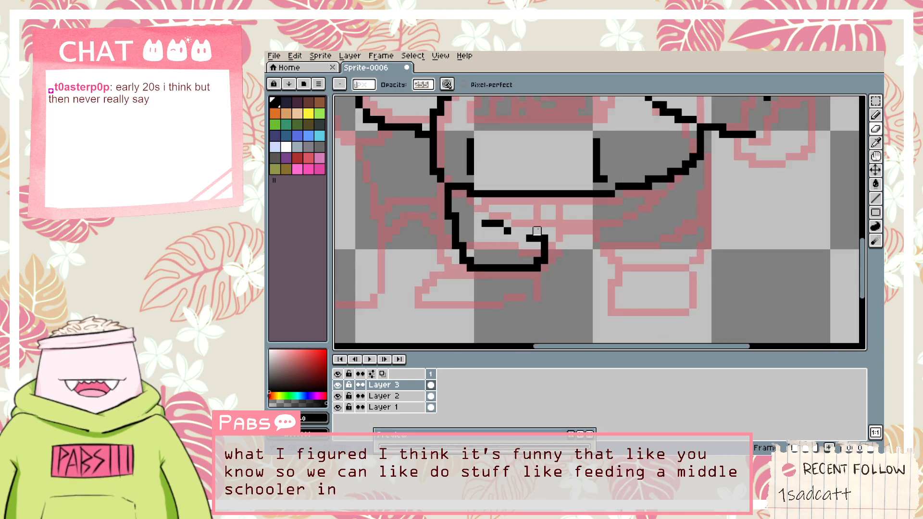
{"action": "left_click_drag", "start_coordinate": [514, 231], "coordinate": [490, 223]}
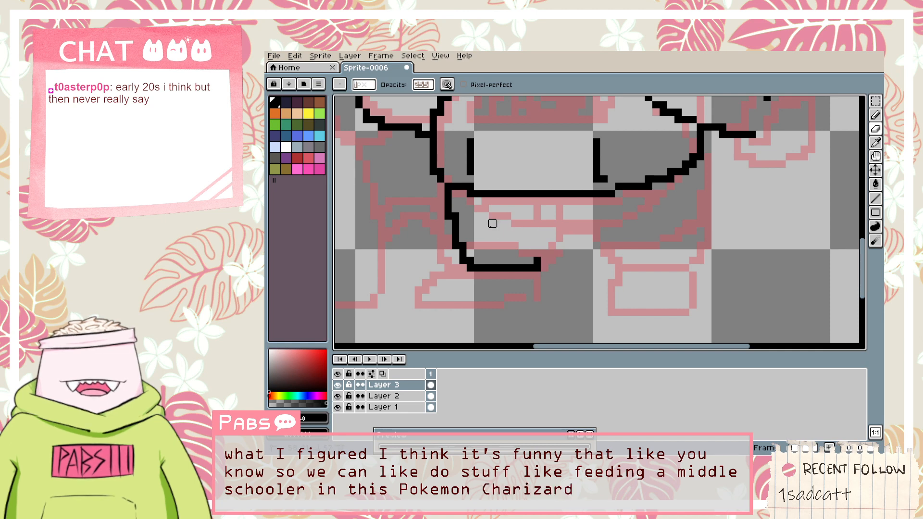
{"action": "key", "text": "b"}
{"action": "key", "text": "b"}
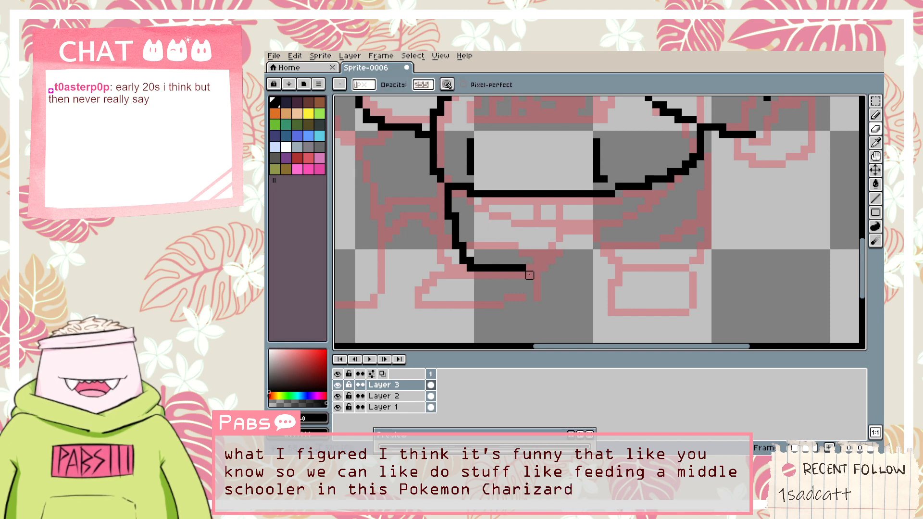
{"action": "key", "text": "e"}
Ink a straight horizontal line below the hem and redraw the left leg's stepped inner edge up to it.
{"action": "left_click_drag", "start_coordinate": [529, 266], "coordinate": [551, 223]}
{"action": "key", "text": "ctrl+z"}
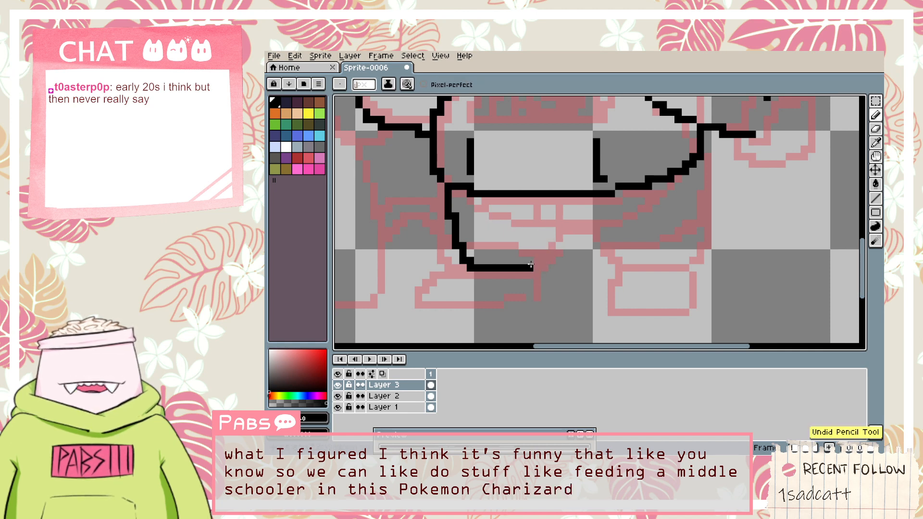
{"action": "mouse_move", "coordinate": [529, 267]}
{"action": "left_mouse_down"}
{"action": "mouse_move", "coordinate": [542, 230]}
{"action": "mouse_move", "coordinate": [512, 226]}
{"action": "mouse_move", "coordinate": [599, 238]}
{"action": "left_mouse_up"}
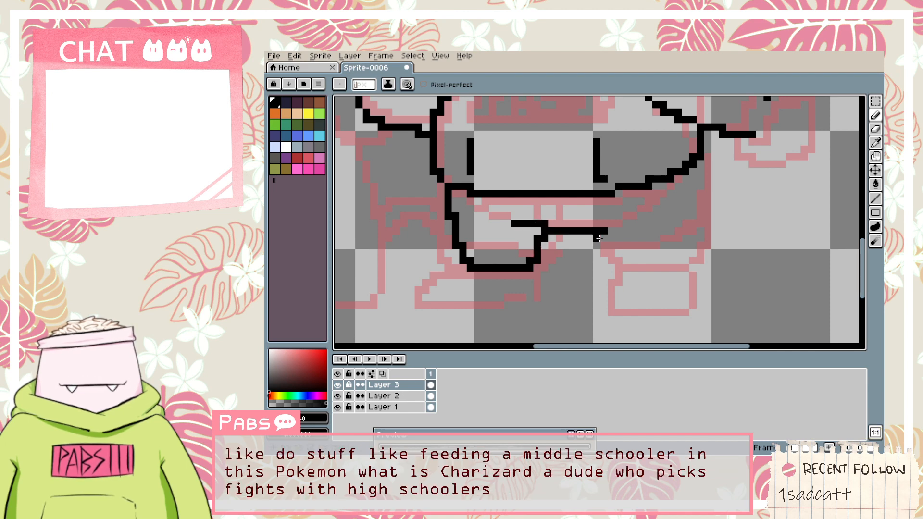
{"action": "key", "text": "ctrl+z"}
{"action": "mouse_move", "coordinate": [507, 216]}
{"action": "left_mouse_down"}
{"action": "mouse_move", "coordinate": [626, 231]}
{"action": "mouse_move", "coordinate": [614, 196]}
{"action": "mouse_move", "coordinate": [513, 215]}
{"action": "mouse_move", "coordinate": [627, 216]}
{"action": "left_mouse_up"}
{"action": "key", "text": "ctrl+z"}
{"action": "key", "text": "ctrl+z"}
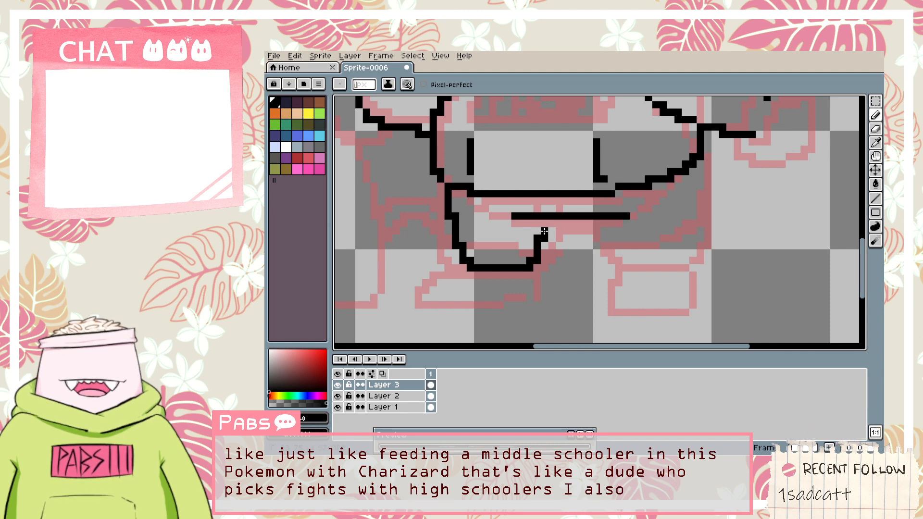
{"action": "left_click", "coordinate": [551, 223]}
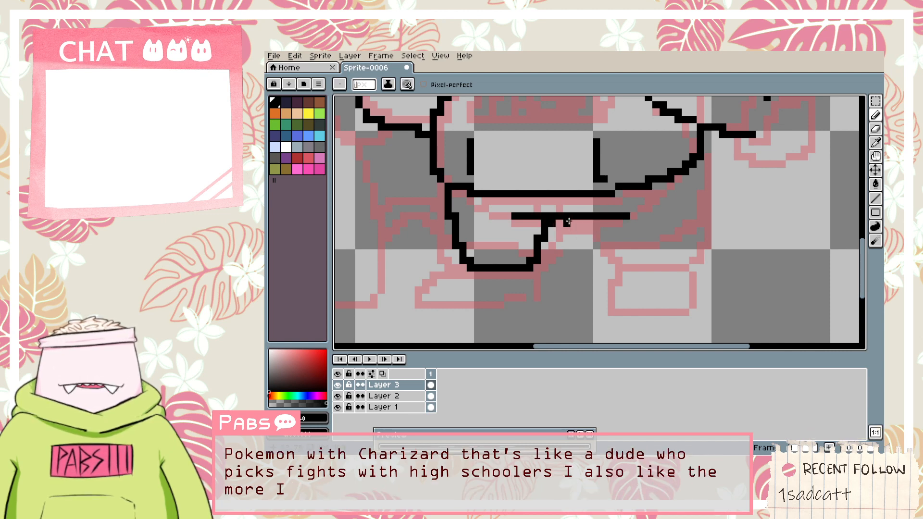
Ink the right leg's outline from the horizontal line down its inner slope, along the bottom and up to the hoodie.
{"action": "key", "text": "ctrl+z"}
{"action": "left_click", "coordinate": [566, 222]}
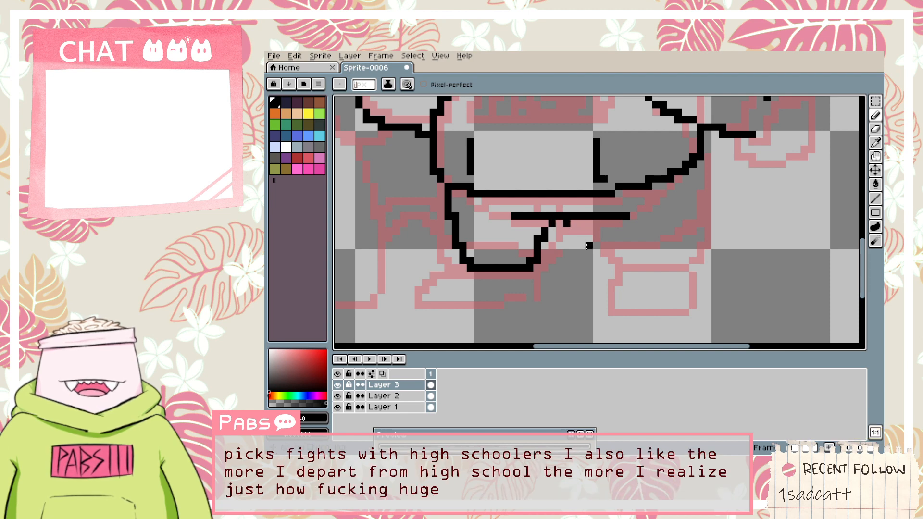
{"action": "left_click", "coordinate": [595, 266], "text": "shift"}
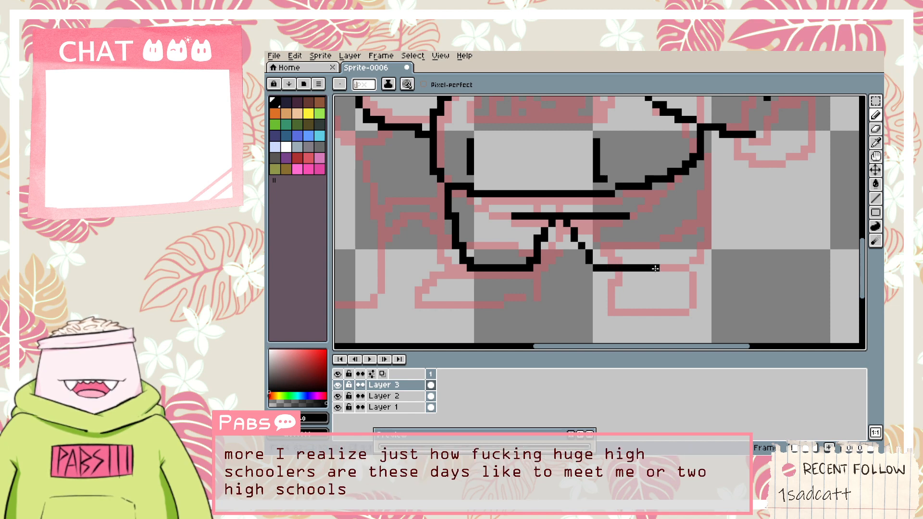
{"action": "left_click", "coordinate": [662, 267], "text": "shift"}
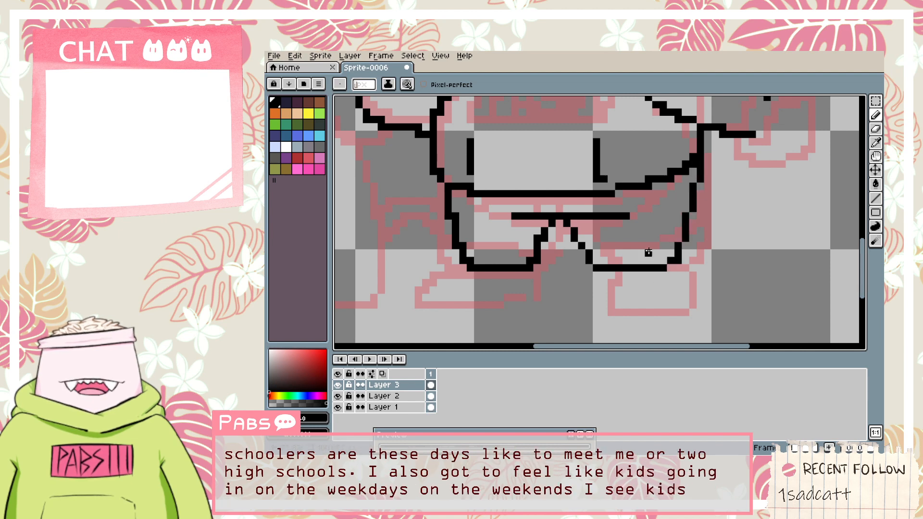
Reshape the lower end of the hoodie's left drawstring into a longer loop with a one-pixel tip.
{"action": "scroll", "coordinate": [648, 252], "scroll_direction": "down", "scroll_amount": 3}
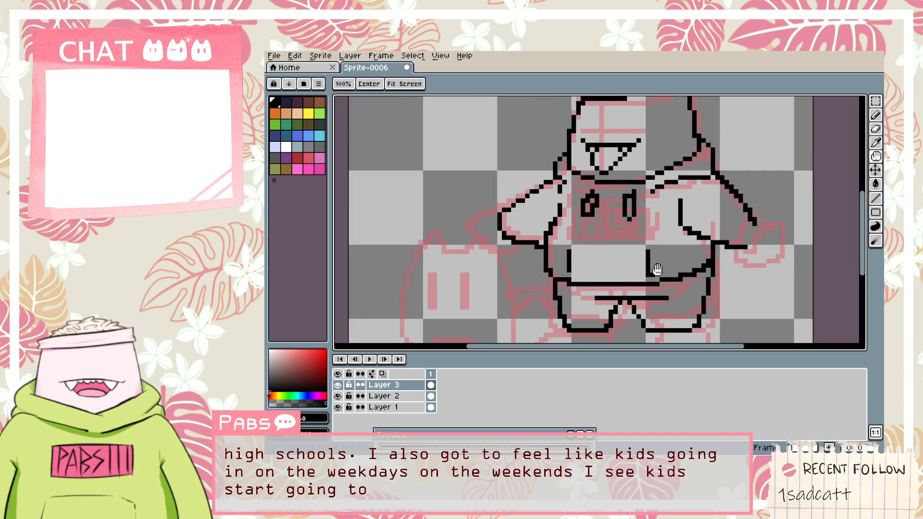
{"action": "left_click_drag", "start_coordinate": [739, 245], "coordinate": [672, 226]}
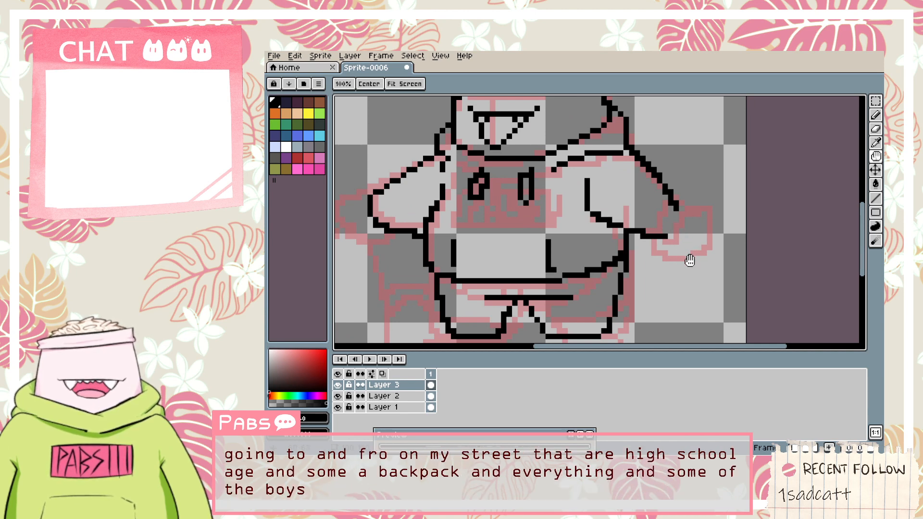
{"action": "left_click_drag", "start_coordinate": [619, 188], "coordinate": [621, 234]}
{"action": "left_click_drag", "start_coordinate": [565, 243], "coordinate": [629, 238]}
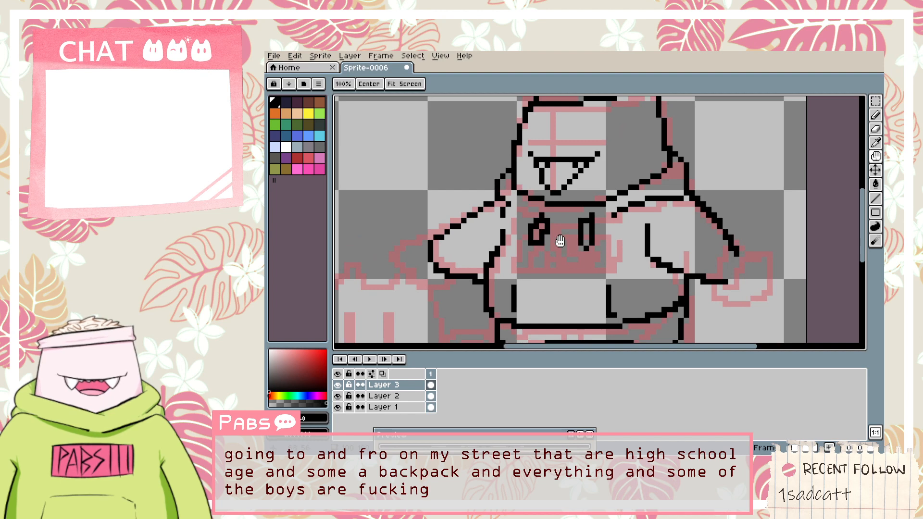
{"action": "scroll", "coordinate": [560, 244], "scroll_direction": "up", "scroll_amount": 2}
{"action": "key", "text": "b"}
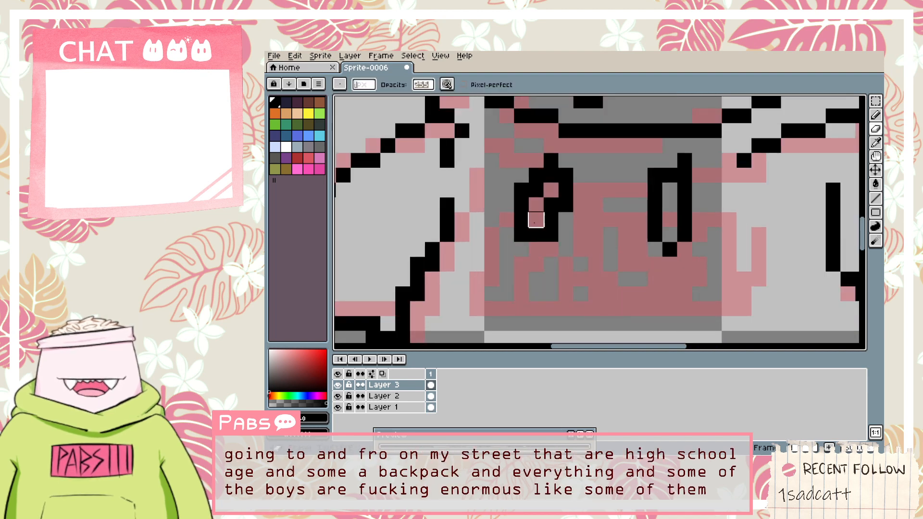
{"action": "scroll", "coordinate": [521, 264], "scroll_direction": "up", "scroll_amount": 1}
{"action": "scroll", "coordinate": [561, 295], "scroll_direction": "down", "scroll_amount": 4}
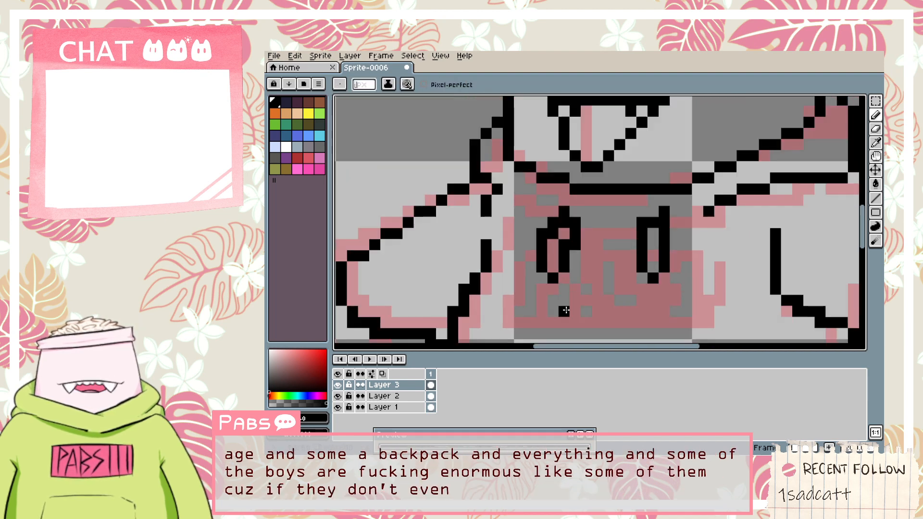
{"action": "scroll", "coordinate": [575, 301], "scroll_direction": "up", "scroll_amount": 2}
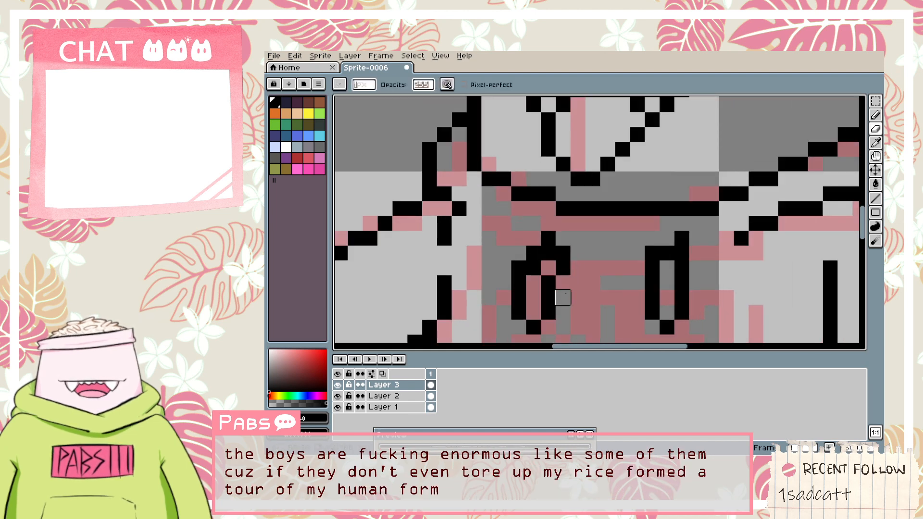
Trim the corner pixels at the top of the left drawstring so the loop tapers towards the collar.
{"action": "scroll", "coordinate": [577, 312], "scroll_direction": "down", "scroll_amount": 3}
{"action": "scroll", "coordinate": [547, 287], "scroll_direction": "up", "scroll_amount": 3}
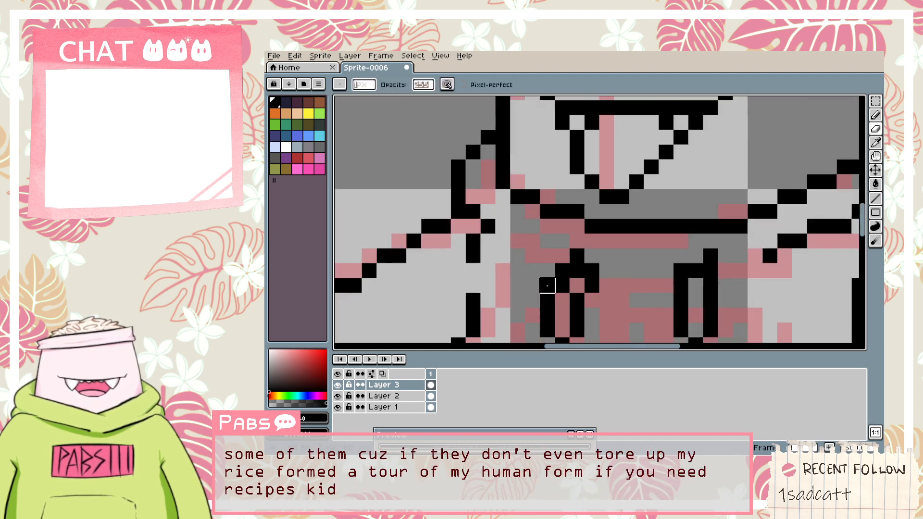
{"action": "scroll", "coordinate": [606, 313], "scroll_direction": "down", "scroll_amount": 3}
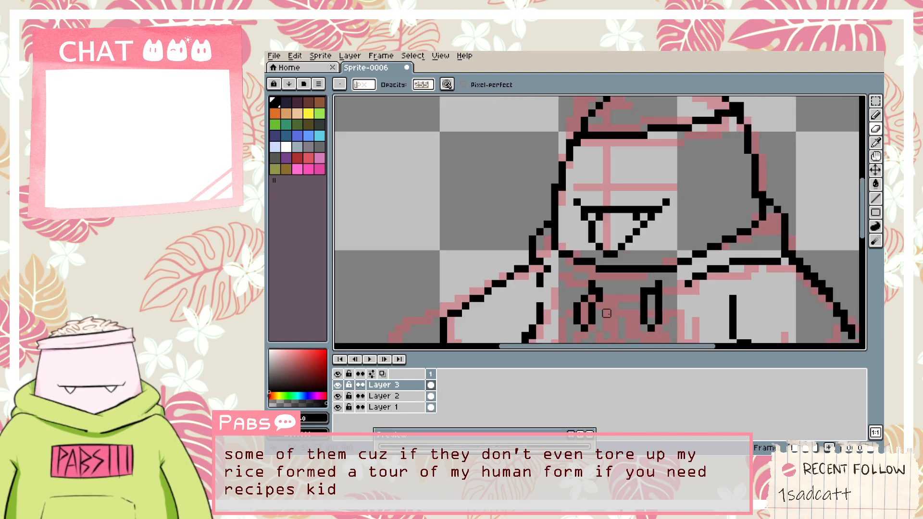
{"action": "scroll", "coordinate": [614, 313], "scroll_direction": "up", "scroll_amount": 4}
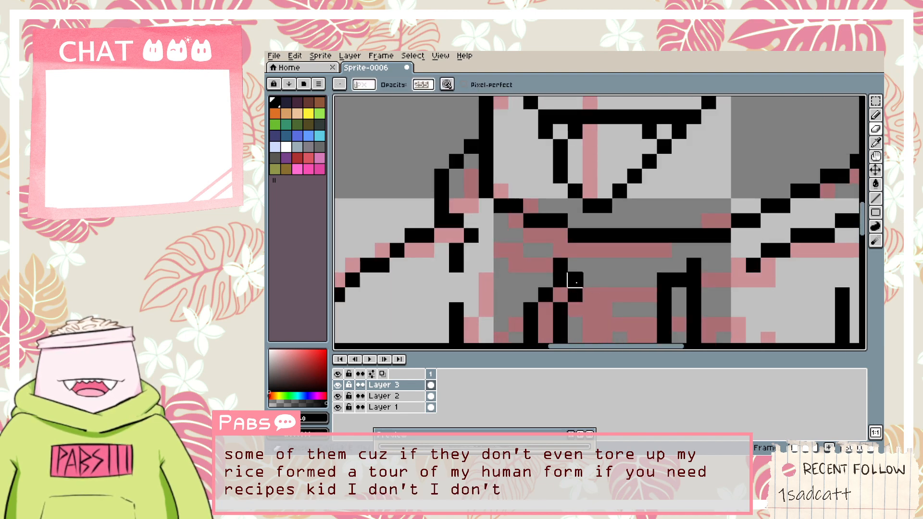
{"action": "scroll", "coordinate": [600, 300], "scroll_direction": "down", "scroll_amount": 3}
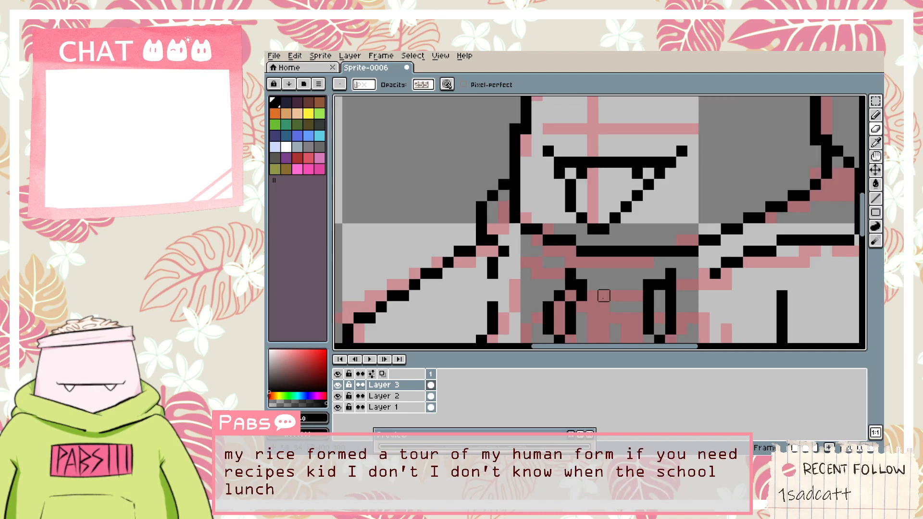
Try inking the left shoe's upper outline from beside the leg's lower corner across to the right.
{"action": "key", "text": "space"}
{"action": "left_click_drag", "start_coordinate": [598, 335], "coordinate": [591, 257]}
{"action": "left_click_drag", "start_coordinate": [600, 291], "coordinate": [601, 263]}
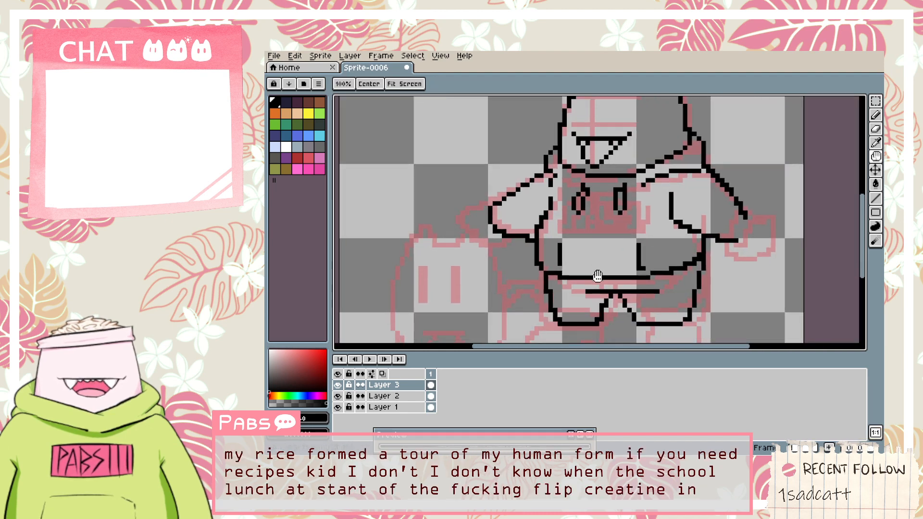
{"action": "left_click_drag", "start_coordinate": [615, 328], "coordinate": [610, 304]}
{"action": "scroll", "coordinate": [556, 304], "scroll_direction": "up", "scroll_amount": 3}
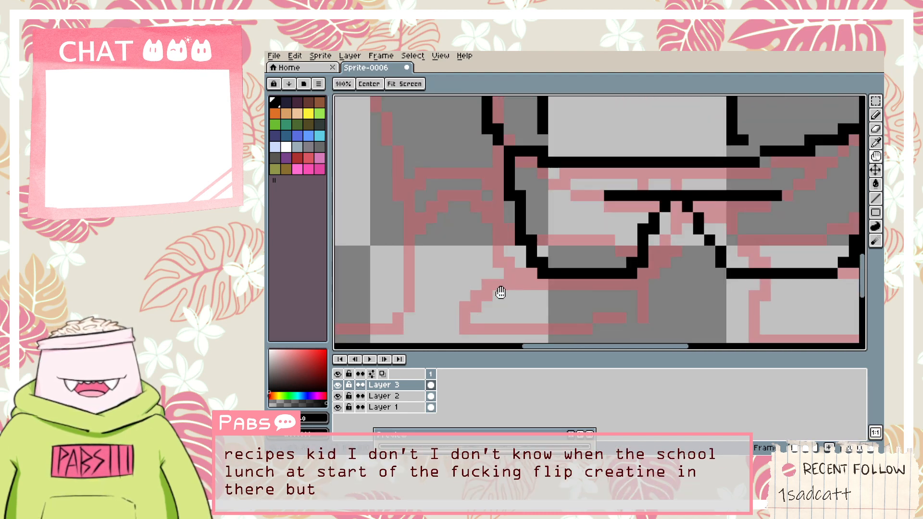
{"action": "mouse_move", "coordinate": [498, 285]}
{"action": "left_mouse_down"}
{"action": "mouse_move", "coordinate": [572, 262]}
{"action": "mouse_move", "coordinate": [614, 308]}
{"action": "left_mouse_up"}
{"action": "key", "text": "ctrl+z"}
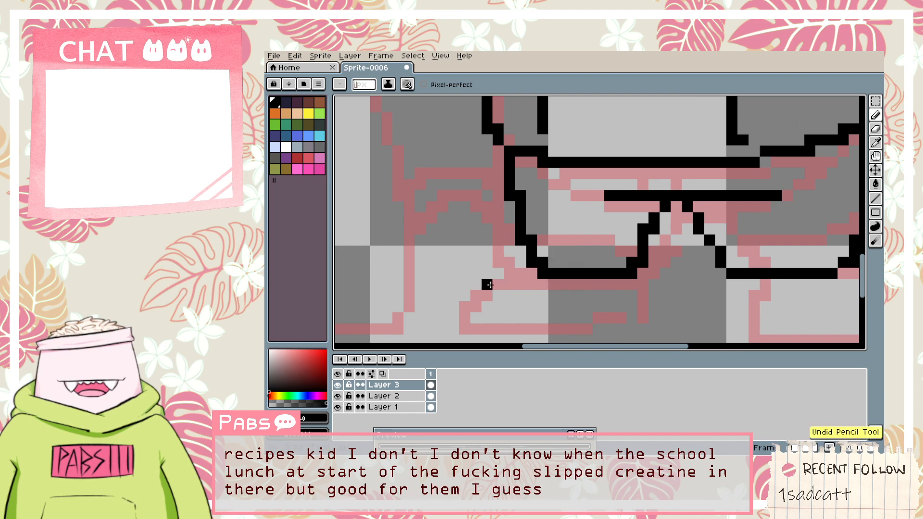
{"action": "mouse_move", "coordinate": [485, 285]}
{"action": "left_mouse_down"}
{"action": "mouse_move", "coordinate": [520, 264]}
{"action": "mouse_move", "coordinate": [643, 321]}
{"action": "left_mouse_up"}
{"action": "key", "text": "ctrl+z"}
{"action": "mouse_move", "coordinate": [486, 285]}
{"action": "left_mouse_down"}
{"action": "mouse_move", "coordinate": [597, 271]}
{"action": "mouse_move", "coordinate": [632, 318]}
{"action": "left_mouse_up"}
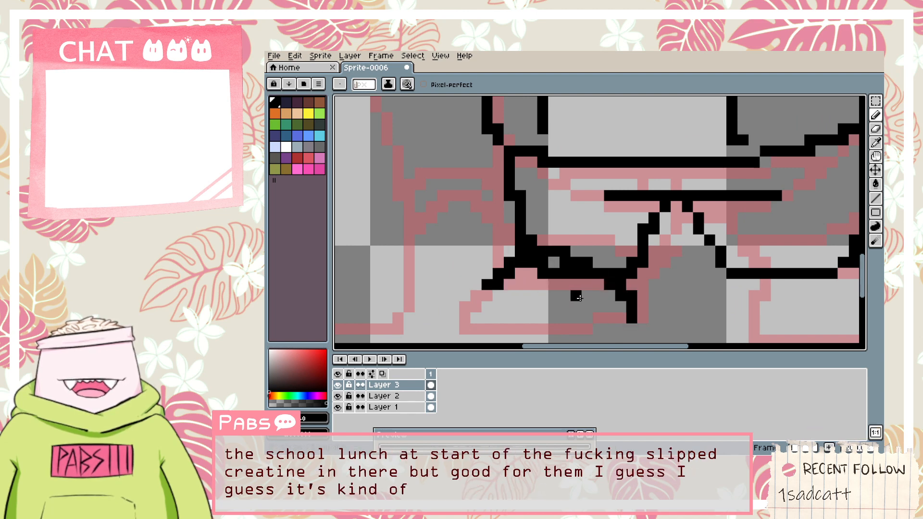
{"action": "key", "text": "ctrl+z"}
{"action": "mouse_move", "coordinate": [505, 279]}
{"action": "left_mouse_down"}
{"action": "mouse_move", "coordinate": [588, 266]}
{"action": "mouse_move", "coordinate": [627, 300]}
{"action": "left_mouse_up"}
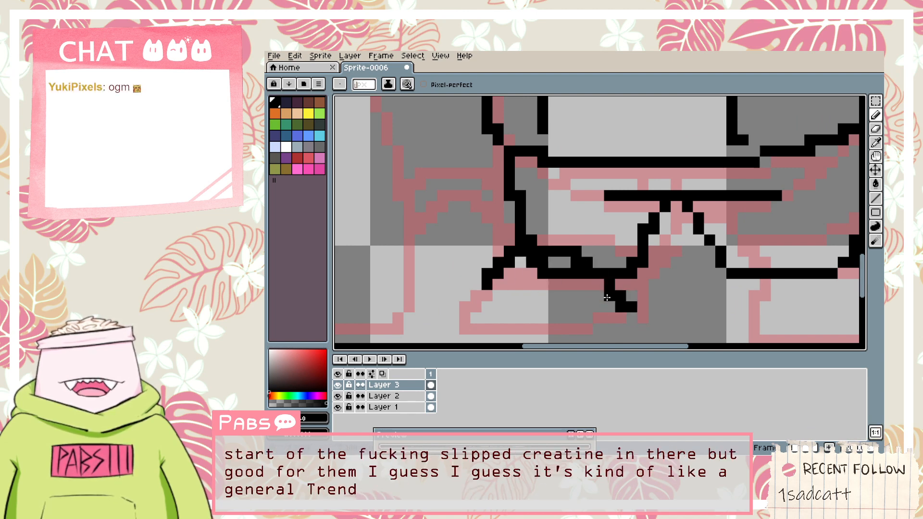
{"action": "key", "text": "ctrl+z"}
Ink two roughly parallel lines sloping down to the right for the left shoe, and erase stray pixels at the leg's lower left corner.
{"action": "mouse_move", "coordinate": [487, 284]}
{"action": "left_mouse_down"}
{"action": "mouse_move", "coordinate": [564, 253]}
{"action": "mouse_move", "coordinate": [620, 329]}
{"action": "left_mouse_up"}
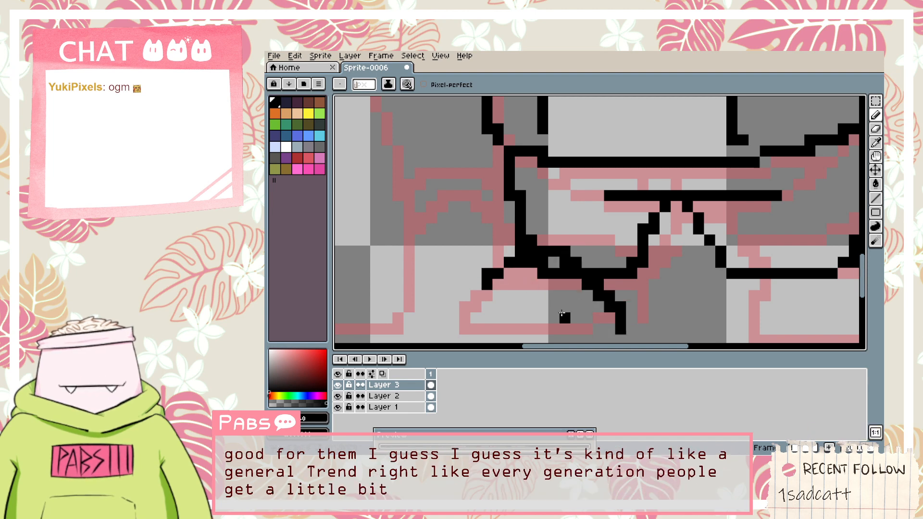
{"action": "left_click_drag", "start_coordinate": [487, 295], "coordinate": [598, 343]}
{"action": "key", "text": "e"}
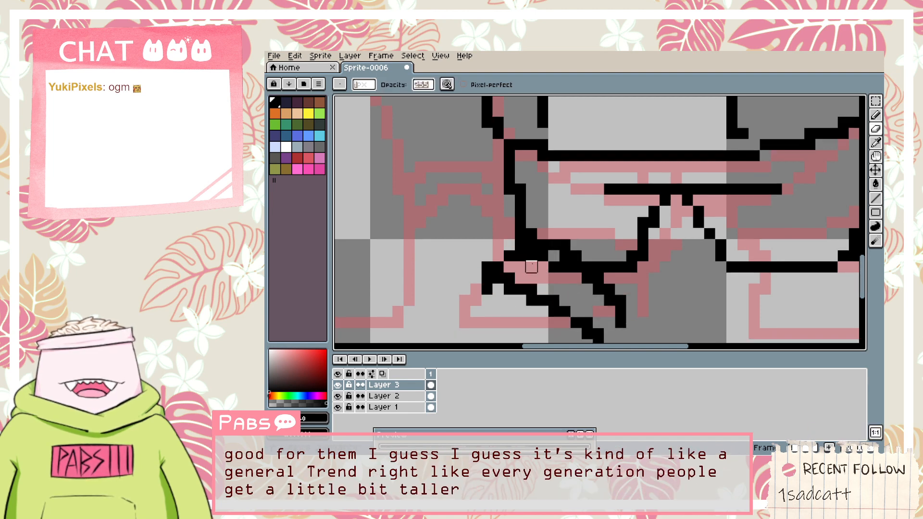
{"action": "left_click_drag", "start_coordinate": [531, 266], "coordinate": [542, 255]}
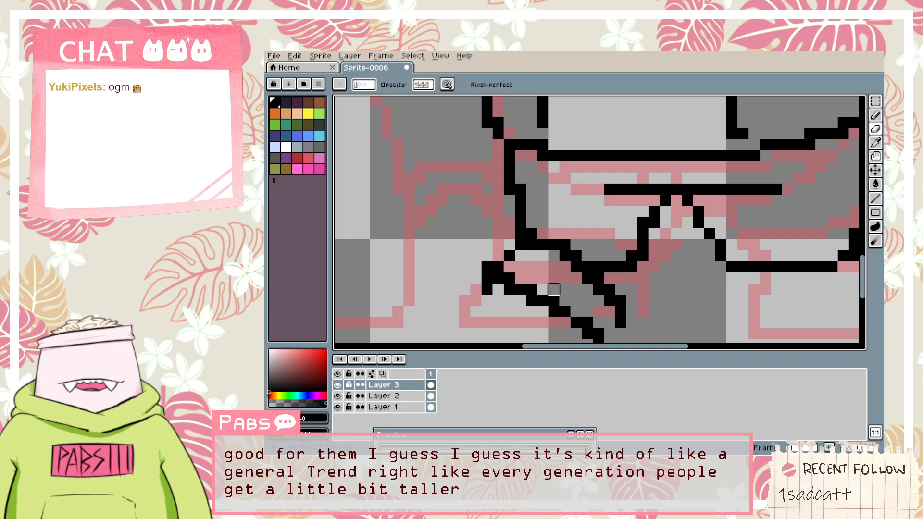
{"action": "left_click", "coordinate": [486, 289]}
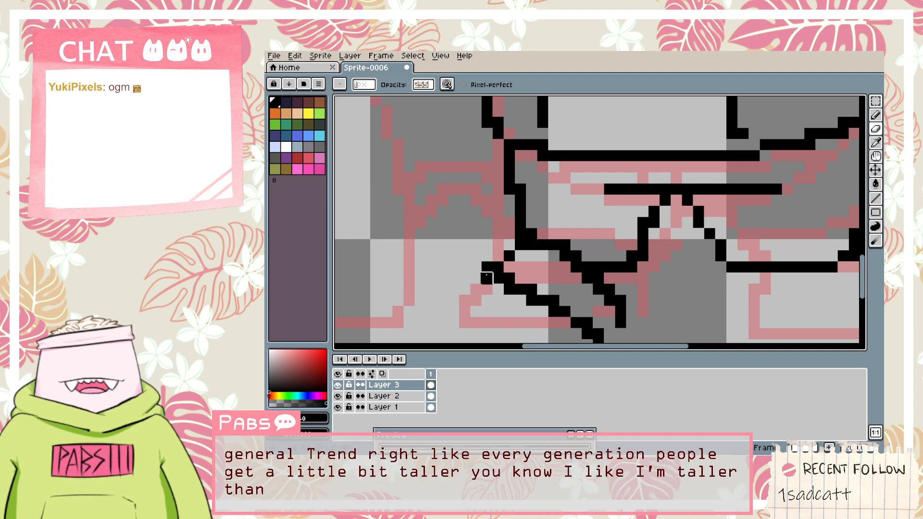
{"action": "key", "text": "h"}
{"action": "left_click_drag", "start_coordinate": [574, 320], "coordinate": [569, 263]}
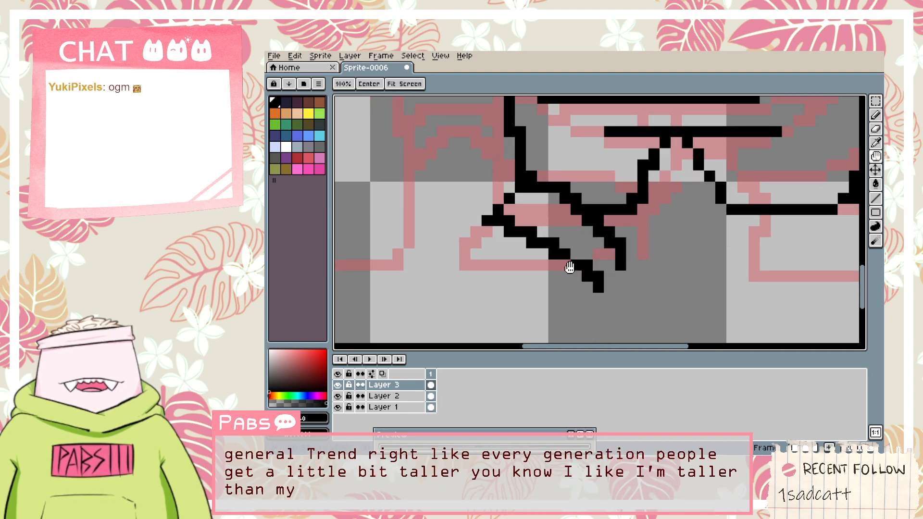
Ink the left shoe's sole as a long flat bar with two parallel horizontal edges, and trim its lower heel corner.
{"action": "key", "text": "b"}
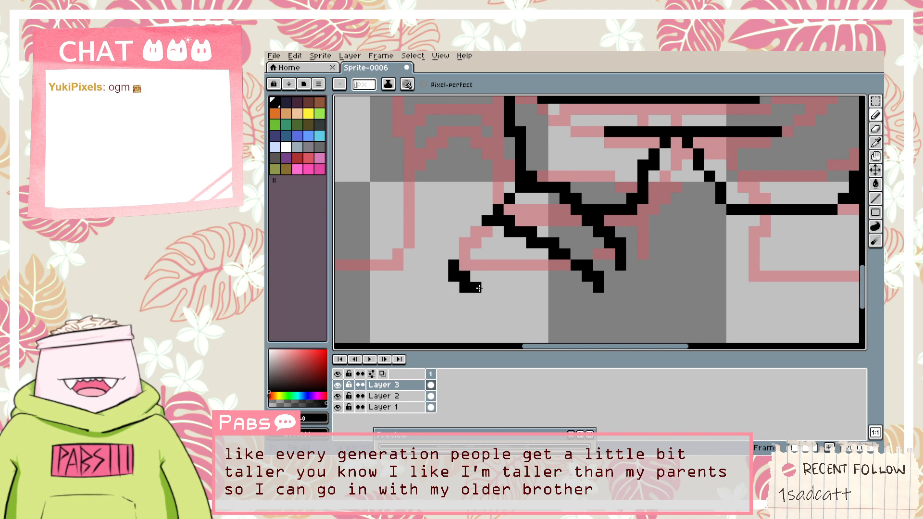
{"action": "left_click_drag", "start_coordinate": [479, 289], "coordinate": [604, 289]}
{"action": "mouse_move", "coordinate": [459, 264]}
{"action": "left_mouse_down"}
{"action": "mouse_move", "coordinate": [634, 267]}
{"action": "mouse_move", "coordinate": [638, 279]}
{"action": "mouse_move", "coordinate": [617, 287]}
{"action": "mouse_move", "coordinate": [598, 276]}
{"action": "left_mouse_up"}
{"action": "key", "text": "e"}
{"action": "left_click", "coordinate": [643, 288]}
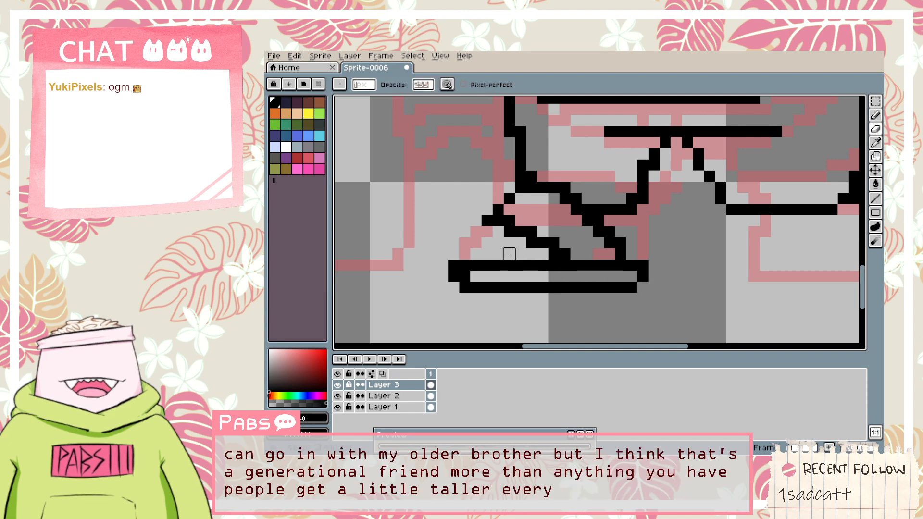
Ink the left shoe's toe edge stepping up from the sole to the ankle, and its short vertical heel edge.
{"action": "key", "text": "b"}
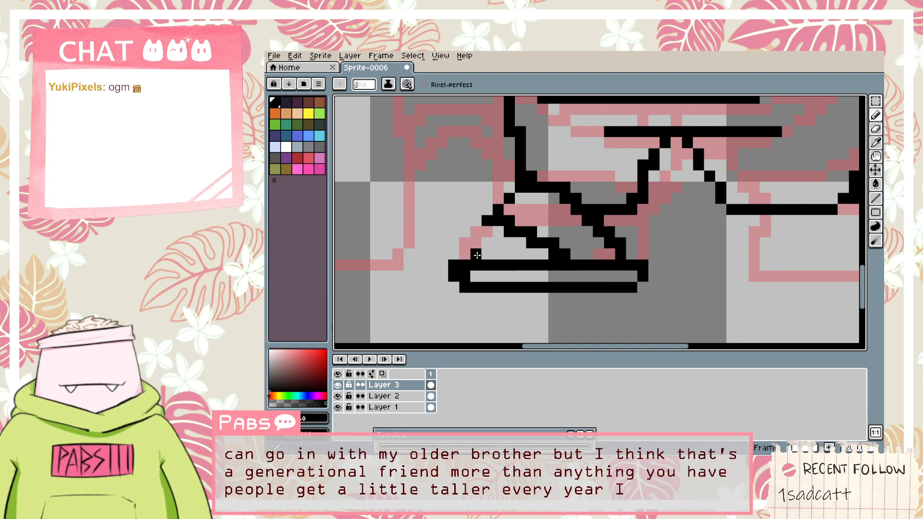
{"action": "mouse_move", "coordinate": [455, 256]}
{"action": "left_mouse_down"}
{"action": "mouse_move", "coordinate": [475, 222]}
{"action": "mouse_move", "coordinate": [464, 257]}
{"action": "mouse_move", "coordinate": [468, 237]}
{"action": "left_mouse_up"}
{"action": "key", "text": "ctrl+z"}
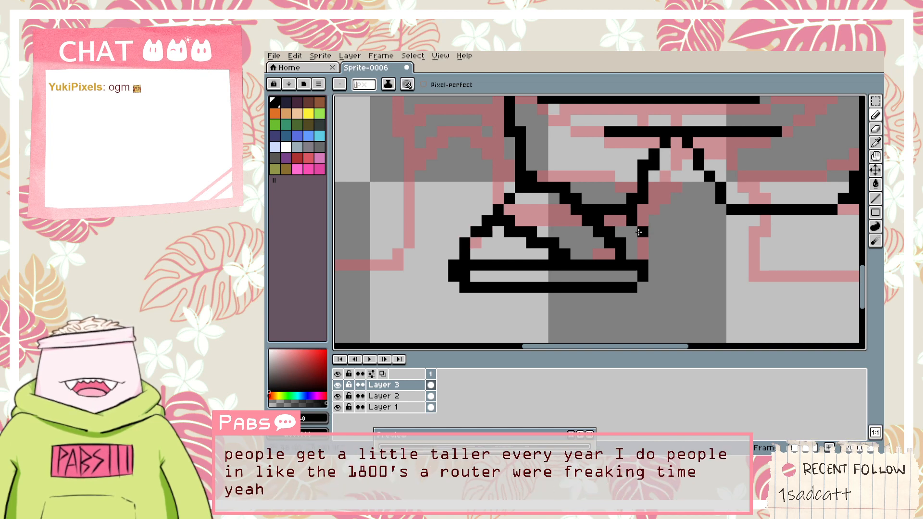
{"action": "left_click_drag", "start_coordinate": [641, 232], "coordinate": [641, 242]}
Try inking an arched upper outline for the right shoe over the leg's hem and erasing the hem line inside it.
{"action": "scroll", "coordinate": [725, 233], "scroll_direction": "down", "scroll_amount": 1}
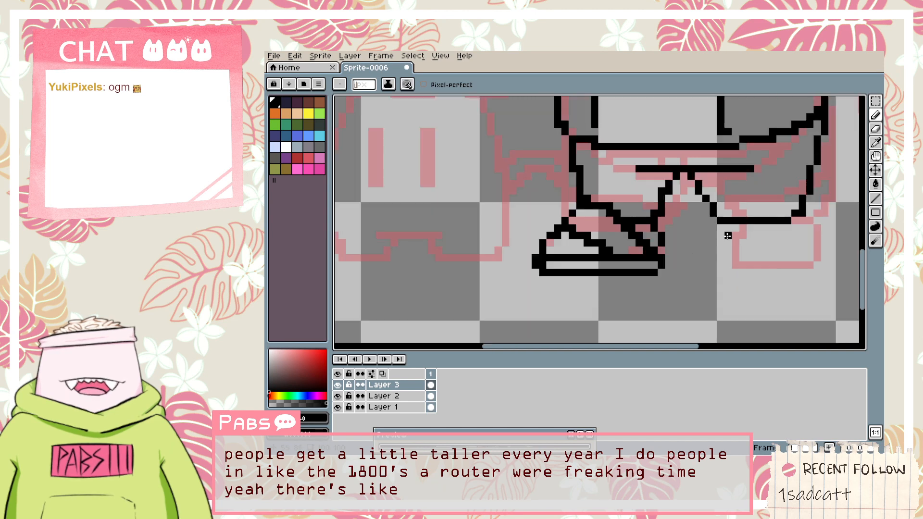
{"action": "scroll", "coordinate": [736, 235], "scroll_direction": "down", "scroll_amount": 1}
{"action": "key", "text": "space"}
{"action": "left_click_drag", "start_coordinate": [757, 230], "coordinate": [680, 245]}
{"action": "scroll", "coordinate": [680, 244], "scroll_direction": "up", "scroll_amount": 1}
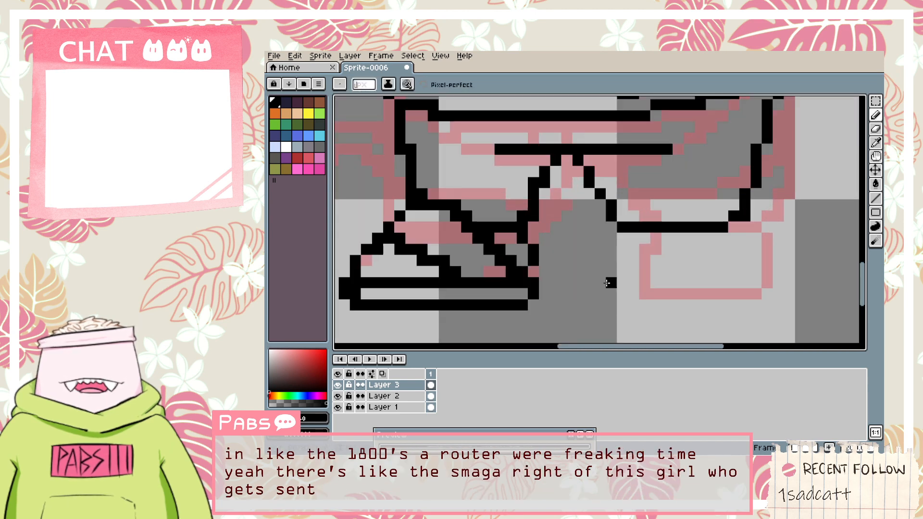
{"action": "mouse_move", "coordinate": [599, 282]}
{"action": "left_mouse_down"}
{"action": "mouse_move", "coordinate": [739, 222]}
{"action": "mouse_move", "coordinate": [764, 277]}
{"action": "left_mouse_up"}
{"action": "key", "text": "ctrl+z"}
{"action": "mouse_move", "coordinate": [600, 294]}
{"action": "left_mouse_down"}
{"action": "mouse_move", "coordinate": [698, 200]}
{"action": "mouse_move", "coordinate": [778, 260]}
{"action": "left_mouse_up"}
{"action": "key", "text": "e"}
{"action": "mouse_move", "coordinate": [656, 227]}
{"action": "left_mouse_down"}
{"action": "mouse_move", "coordinate": [666, 249]}
{"action": "mouse_move", "coordinate": [664, 219]}
{"action": "mouse_move", "coordinate": [702, 227]}
{"action": "left_mouse_up"}
{"action": "key", "text": "ctrl+z"}
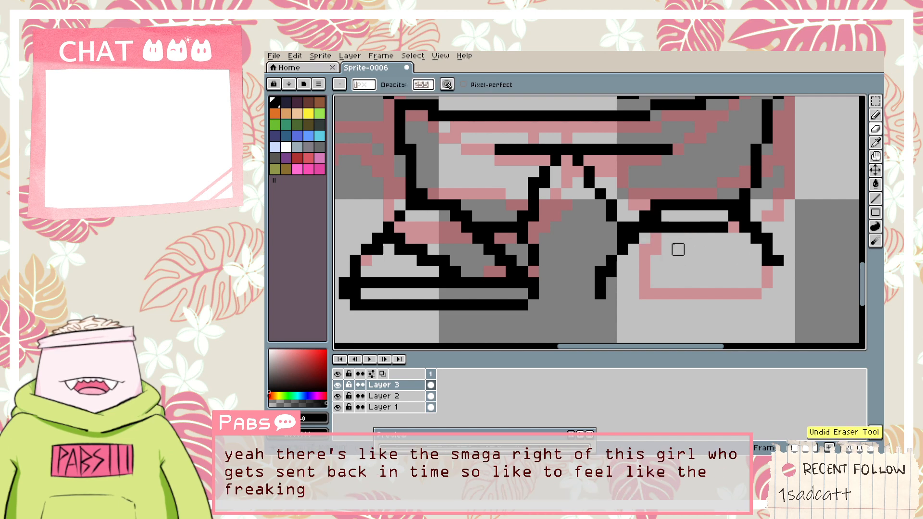
{"action": "key", "text": "ctrl+z"}
Ink the right shoe's arched upper outline from below the leg's inner hem corner, over the hem and down the outer side.
{"action": "key", "text": "b"}
{"action": "mouse_move", "coordinate": [611, 294]}
{"action": "left_mouse_down"}
{"action": "mouse_move", "coordinate": [621, 262]}
{"action": "mouse_move", "coordinate": [767, 294]}
{"action": "left_mouse_up"}
{"action": "key", "text": "ctrl+z"}
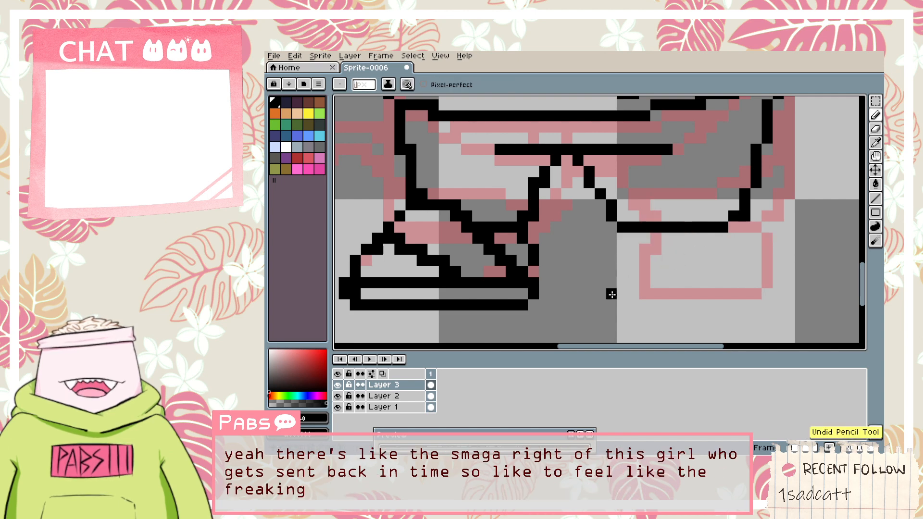
{"action": "mouse_move", "coordinate": [611, 293]}
{"action": "left_mouse_down"}
{"action": "mouse_move", "coordinate": [666, 214]}
{"action": "mouse_move", "coordinate": [791, 272]}
{"action": "left_mouse_up"}
{"action": "key", "text": "ctrl+z"}
{"action": "mouse_move", "coordinate": [611, 294]}
{"action": "left_mouse_down"}
{"action": "mouse_move", "coordinate": [663, 217]}
{"action": "mouse_move", "coordinate": [778, 260]}
{"action": "left_mouse_up"}
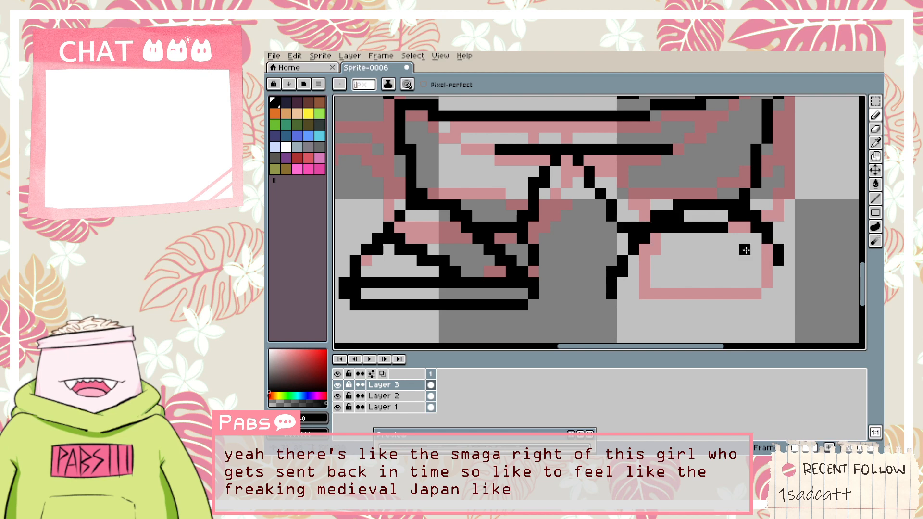
Clean up the stray pixels around the second shoe's top outline and draw its slanted sole line from the heel to the toe.
{"action": "key", "text": "e"}
{"action": "mouse_move", "coordinate": [644, 250]}
{"action": "left_mouse_down"}
{"action": "mouse_move", "coordinate": [689, 216]}
{"action": "mouse_move", "coordinate": [700, 227]}
{"action": "mouse_move", "coordinate": [731, 226]}
{"action": "left_mouse_up"}
{"action": "key", "text": "b"}
{"action": "left_click", "coordinate": [622, 294]}
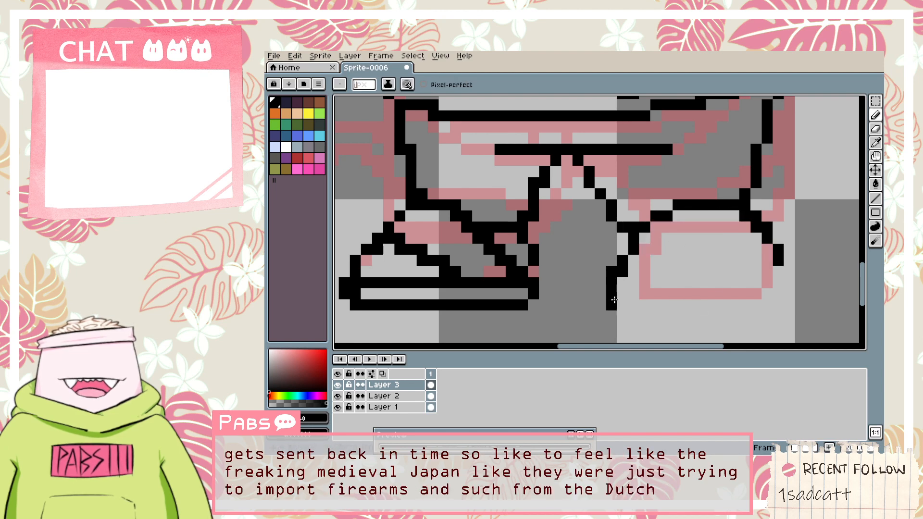
{"action": "mouse_move", "coordinate": [625, 318]}
{"action": "left_mouse_down"}
{"action": "mouse_move", "coordinate": [617, 305]}
{"action": "mouse_move", "coordinate": [625, 319]}
{"action": "mouse_move", "coordinate": [798, 269]}
{"action": "mouse_move", "coordinate": [771, 272]}
{"action": "left_mouse_up"}
{"action": "key", "text": "e"}
{"action": "left_click", "coordinate": [790, 273]}
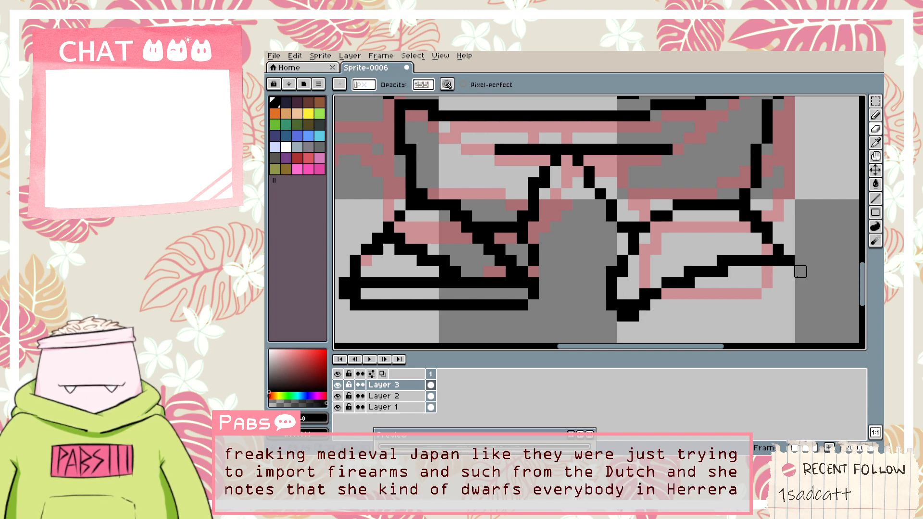
Try different black pixel placements along the back edge of the second shoe's heel.
{"action": "key", "text": "space"}
{"action": "left_click_drag", "start_coordinate": [706, 303], "coordinate": [691, 252]}
{"action": "key", "text": "b"}
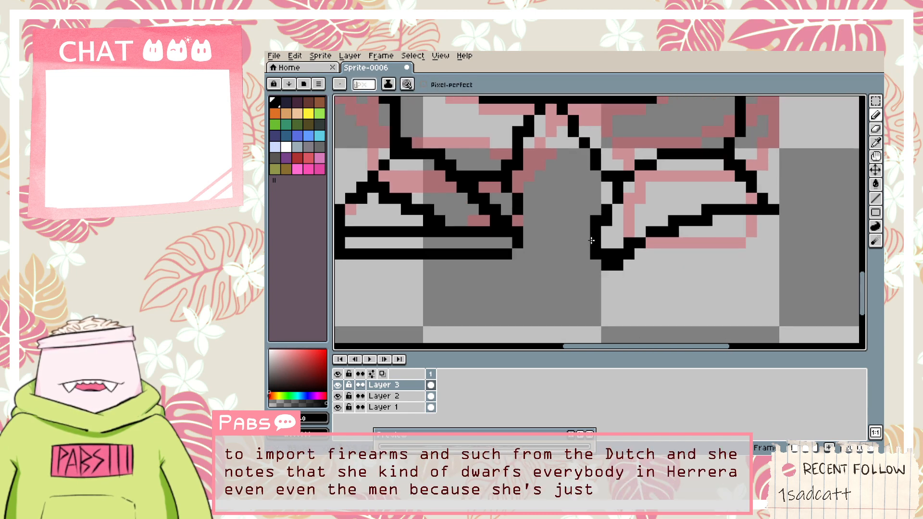
{"action": "left_click_drag", "start_coordinate": [586, 231], "coordinate": [606, 187]}
{"action": "key", "text": "ctrl+z"}
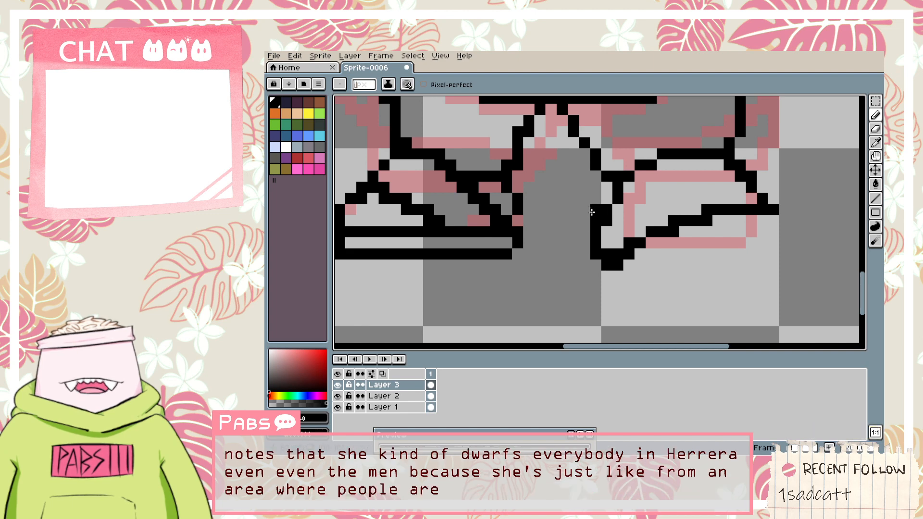
{"action": "left_click", "coordinate": [597, 185]}
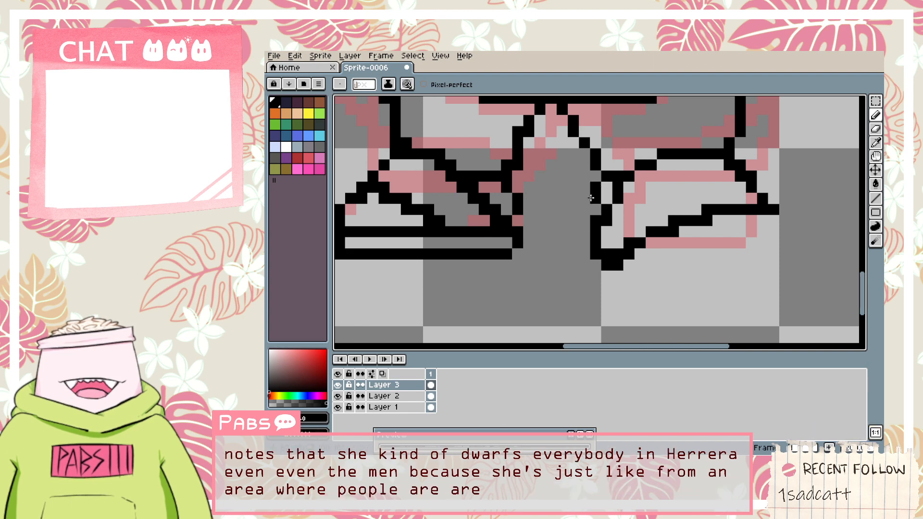
{"action": "key", "text": "ctrl+z"}
{"action": "left_click", "coordinate": [596, 199]}
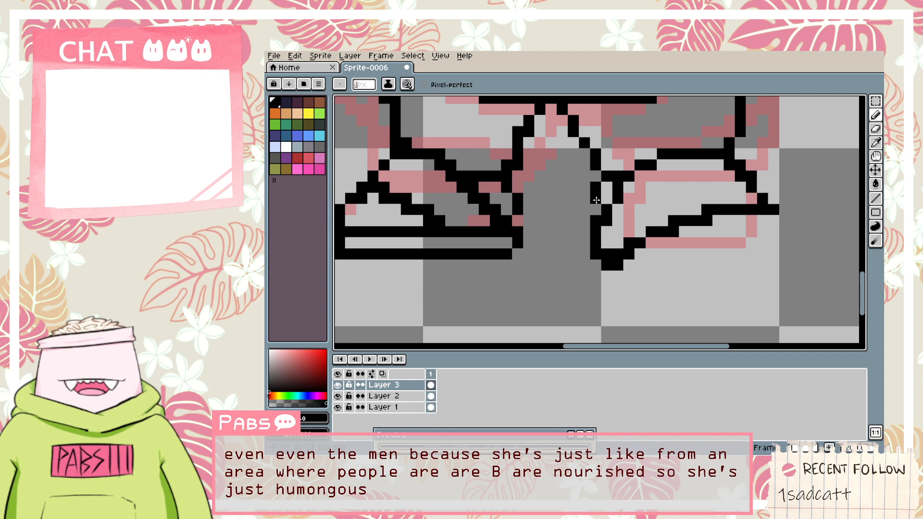
Try reshaping the second shoe's heel so its back edge connects with the trouser leg's inner outline.
{"action": "scroll", "coordinate": [620, 264], "scroll_direction": "down", "scroll_amount": 1}
{"action": "scroll", "coordinate": [640, 264], "scroll_direction": "up", "scroll_amount": 1}
{"action": "left_click_drag", "start_coordinate": [637, 253], "coordinate": [594, 276]}
{"action": "key", "text": "ctrl+z"}
{"action": "key", "text": "ctrl+z"}
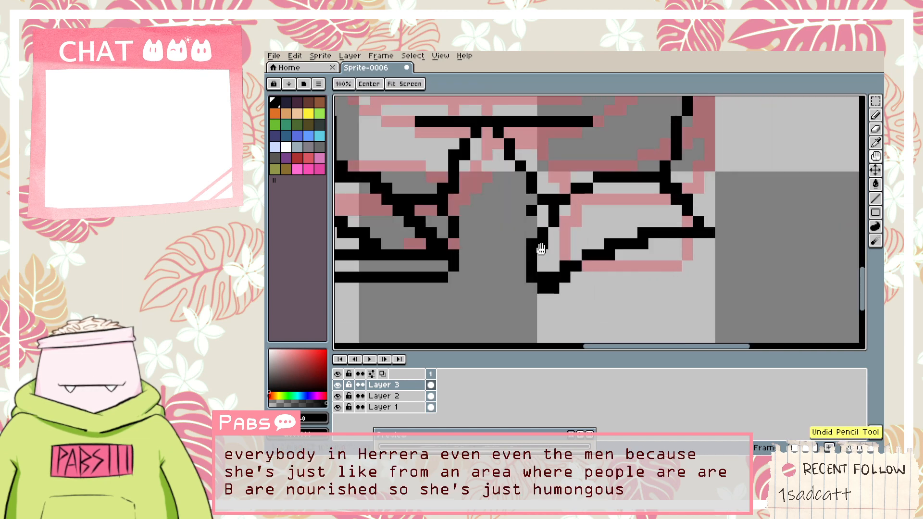
{"action": "left_click_drag", "start_coordinate": [531, 235], "coordinate": [537, 198]}
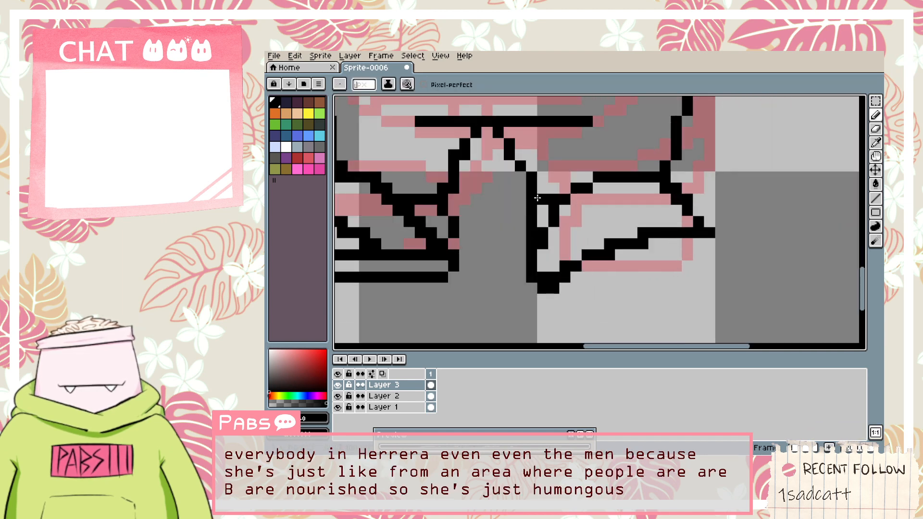
{"action": "key", "text": "ctrl+z"}
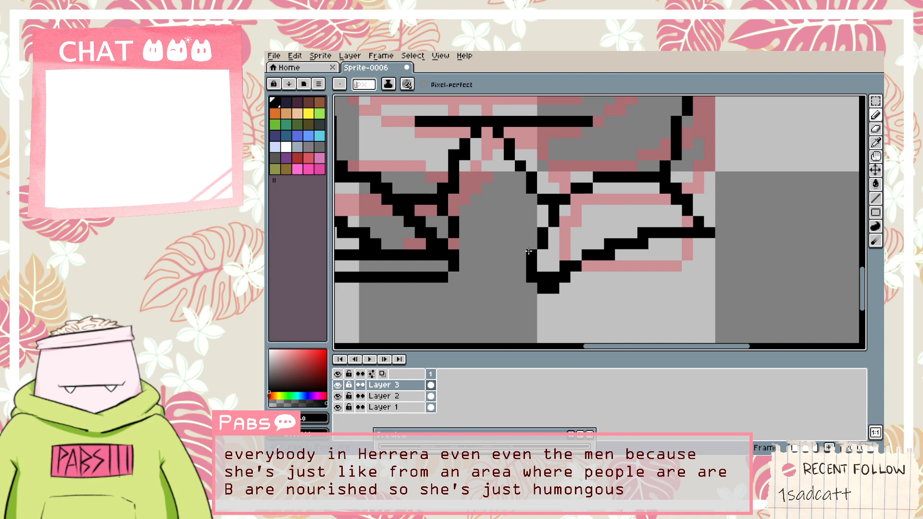
{"action": "left_click", "coordinate": [525, 250]}
{"action": "left_click_drag", "start_coordinate": [524, 235], "coordinate": [524, 244]}
{"action": "key", "text": "ctrl+z"}
{"action": "key", "text": "ctrl+z"}
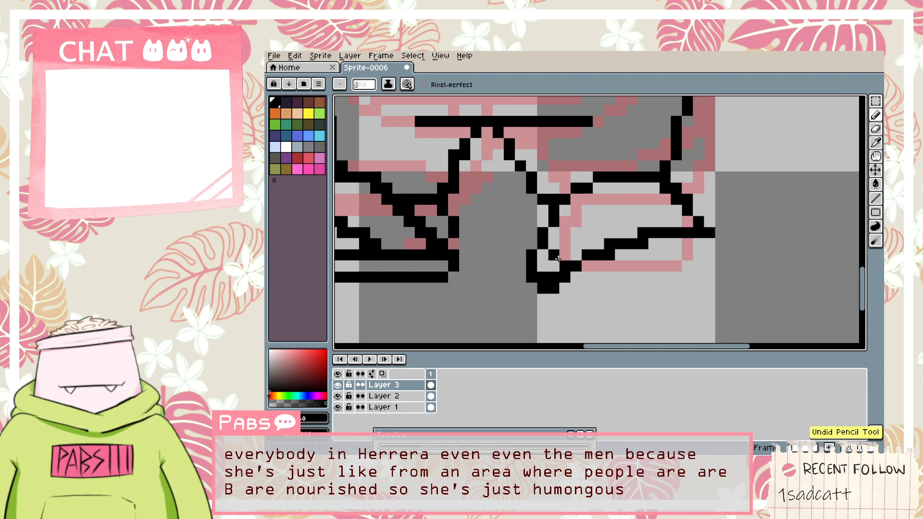
Undo the second shoe's outline back to the plain hem of the right trouser leg.
{"action": "scroll", "coordinate": [569, 263], "scroll_direction": "down", "scroll_amount": 2}
{"action": "scroll", "coordinate": [574, 262], "scroll_direction": "down", "scroll_amount": 1}
{"action": "key", "text": "space"}
{"action": "mouse_move", "coordinate": [582, 254]}
{"action": "left_mouse_down"}
{"action": "mouse_move", "coordinate": [593, 292]}
{"action": "mouse_move", "coordinate": [565, 253]}
{"action": "left_mouse_up"}
{"action": "key", "text": "ctrl+z"}
{"action": "key", "text": "ctrl+z"}
{"action": "key", "text": "ctrl+z"}
{"action": "key", "text": "ctrl+z"}
Redraw the ankle outline above the left shoe and erase the old hem of the left trouser leg.
{"action": "scroll", "coordinate": [500, 291], "scroll_direction": "up", "scroll_amount": 1}
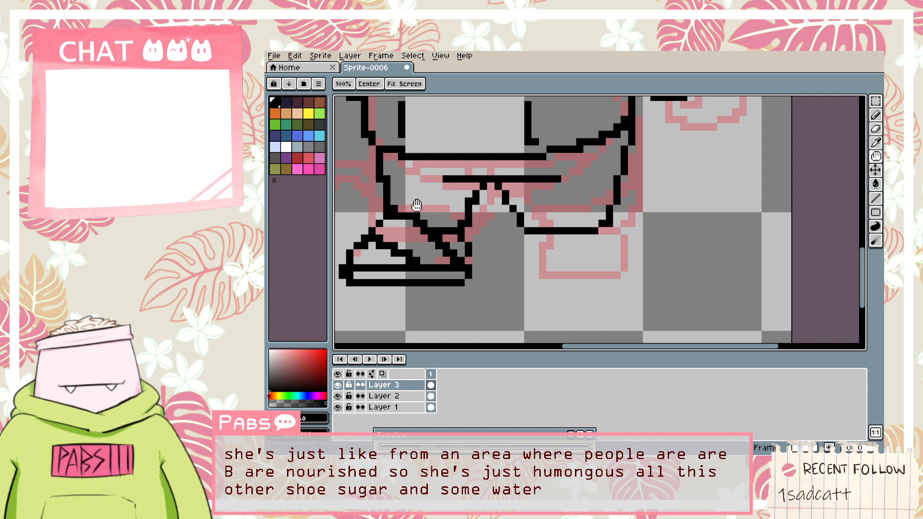
{"action": "left_click_drag", "start_coordinate": [467, 224], "coordinate": [615, 217]}
{"action": "scroll", "coordinate": [591, 224], "scroll_direction": "up", "scroll_amount": 2}
{"action": "left_click_drag", "start_coordinate": [488, 198], "coordinate": [673, 211]}
{"action": "left_click_drag", "start_coordinate": [554, 151], "coordinate": [548, 208]}
{"action": "mouse_move", "coordinate": [545, 258]}
{"action": "left_mouse_down"}
{"action": "mouse_move", "coordinate": [499, 258]}
{"action": "mouse_move", "coordinate": [485, 245]}
{"action": "mouse_move", "coordinate": [676, 283]}
{"action": "mouse_move", "coordinate": [682, 246]}
{"action": "left_mouse_up"}
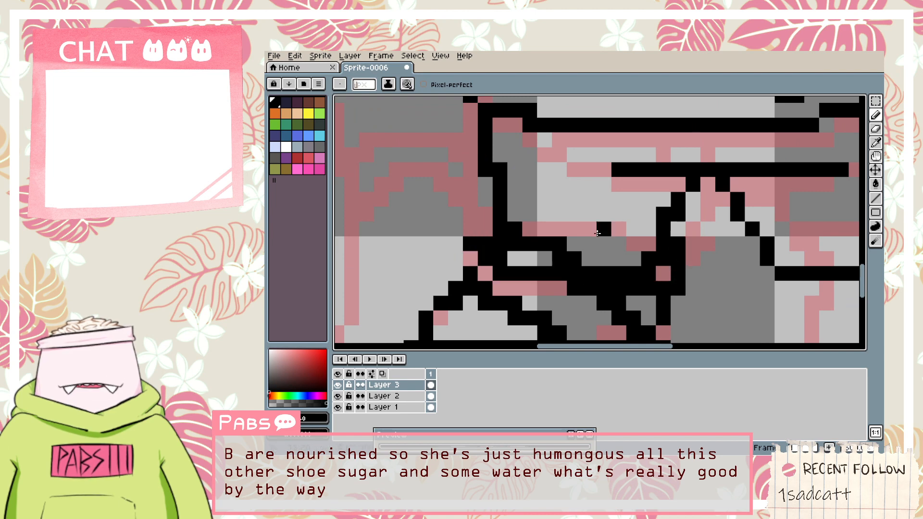
{"action": "key", "text": "e"}
{"action": "mouse_move", "coordinate": [500, 228]}
{"action": "left_mouse_down"}
{"action": "mouse_move", "coordinate": [519, 254]}
{"action": "mouse_move", "coordinate": [503, 244]}
{"action": "mouse_move", "coordinate": [503, 229]}
{"action": "mouse_move", "coordinate": [534, 235]}
{"action": "mouse_move", "coordinate": [588, 270]}
{"action": "mouse_move", "coordinate": [618, 273]}
{"action": "mouse_move", "coordinate": [663, 244]}
{"action": "left_mouse_up"}
{"action": "key", "text": "b"}
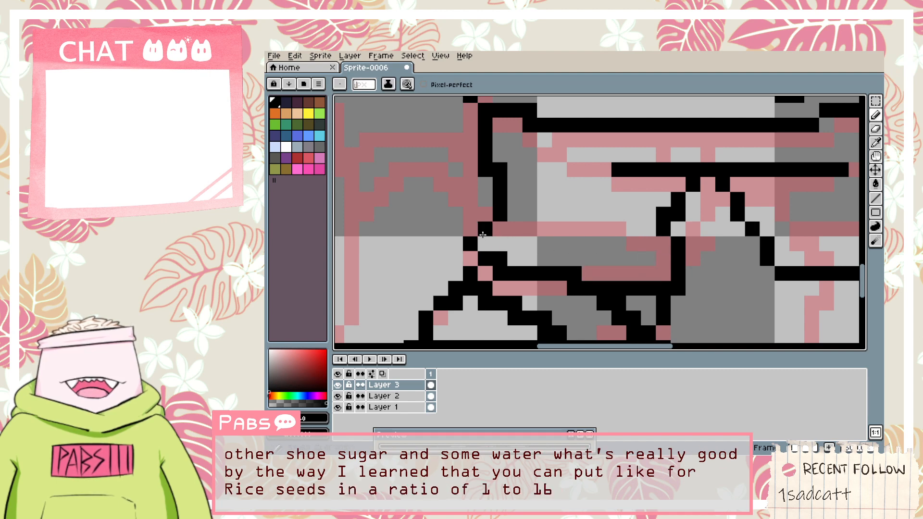
Draw a new, higher hem for the left trouser leg and touch up its outer edge with black pixels.
{"action": "mouse_move", "coordinate": [473, 231]}
{"action": "left_mouse_down"}
{"action": "mouse_move", "coordinate": [487, 201]}
{"action": "mouse_move", "coordinate": [552, 227]}
{"action": "mouse_move", "coordinate": [652, 234]}
{"action": "mouse_move", "coordinate": [520, 225]}
{"action": "mouse_move", "coordinate": [611, 277]}
{"action": "mouse_move", "coordinate": [565, 281]}
{"action": "left_mouse_up"}
{"action": "left_click", "coordinate": [484, 199]}
{"action": "scroll", "coordinate": [596, 249], "scroll_direction": "down", "scroll_amount": 3}
{"action": "key", "text": "space"}
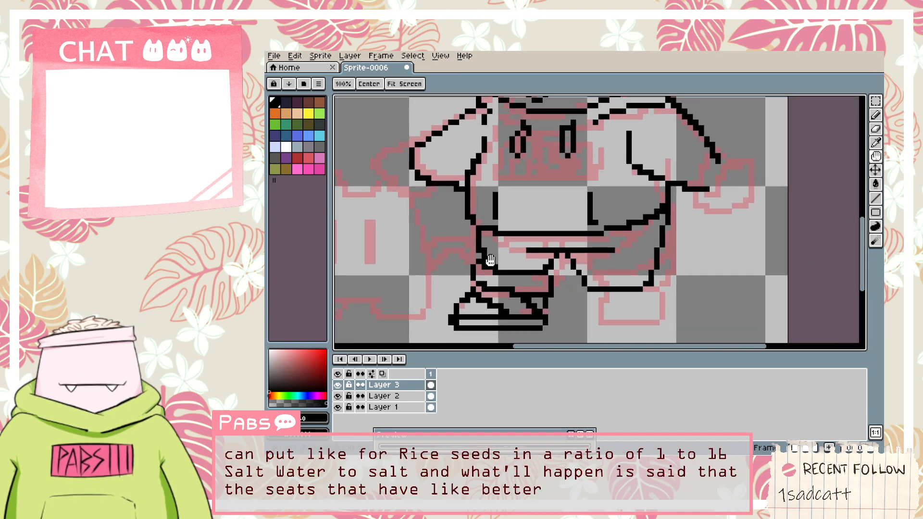
{"action": "scroll", "coordinate": [482, 259], "scroll_direction": "up", "scroll_amount": 4}
{"action": "key", "text": "b"}
{"action": "left_click_drag", "start_coordinate": [474, 259], "coordinate": [476, 243]}
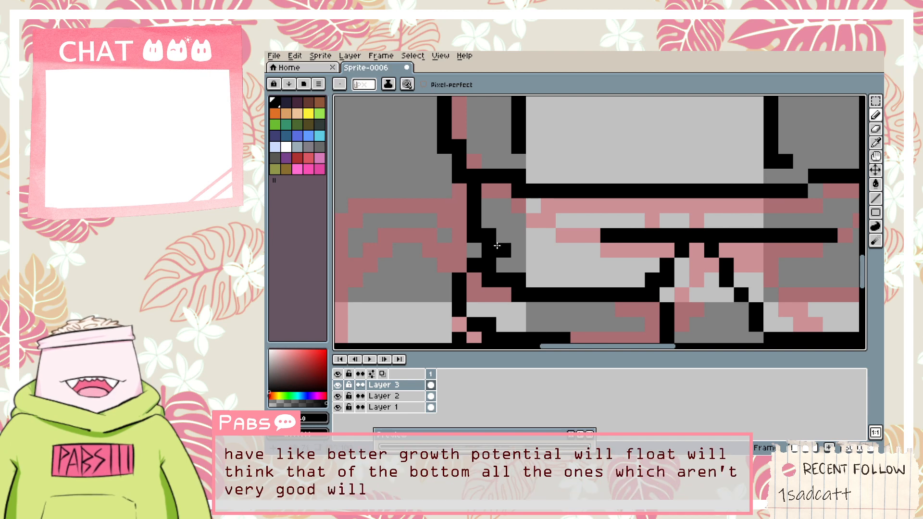
Extend the left shoe's sole by one pixel at the toe and clear the surplus pixel inside its corner.
{"action": "scroll", "coordinate": [533, 263], "scroll_direction": "down", "scroll_amount": 4}
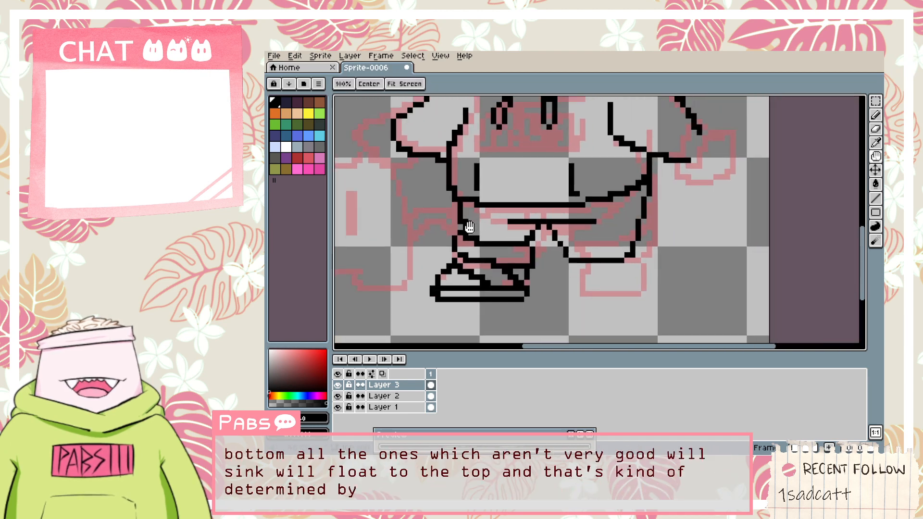
{"action": "scroll", "coordinate": [425, 262], "scroll_direction": "up", "scroll_amount": 4}
{"action": "scroll", "coordinate": [425, 262], "scroll_direction": "down", "scroll_amount": 3}
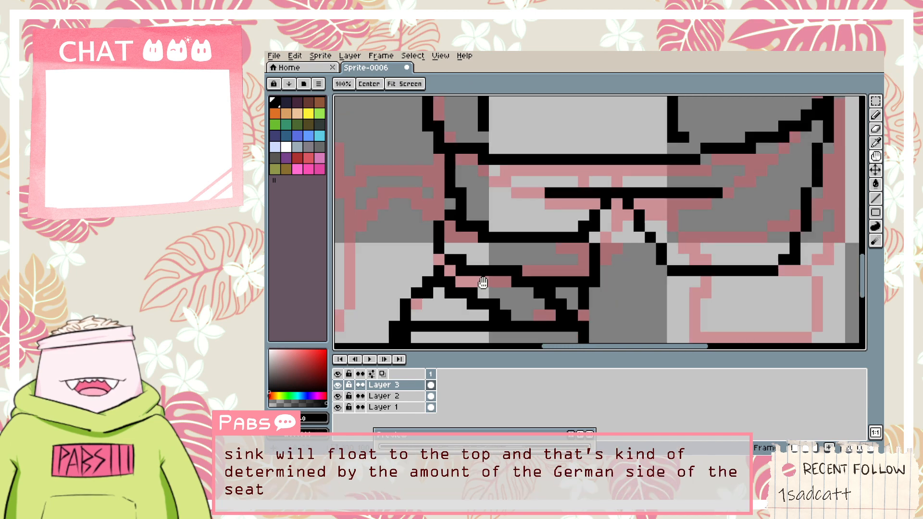
{"action": "scroll", "coordinate": [460, 299], "scroll_direction": "up", "scroll_amount": 2}
{"action": "scroll", "coordinate": [459, 299], "scroll_direction": "up", "scroll_amount": 1}
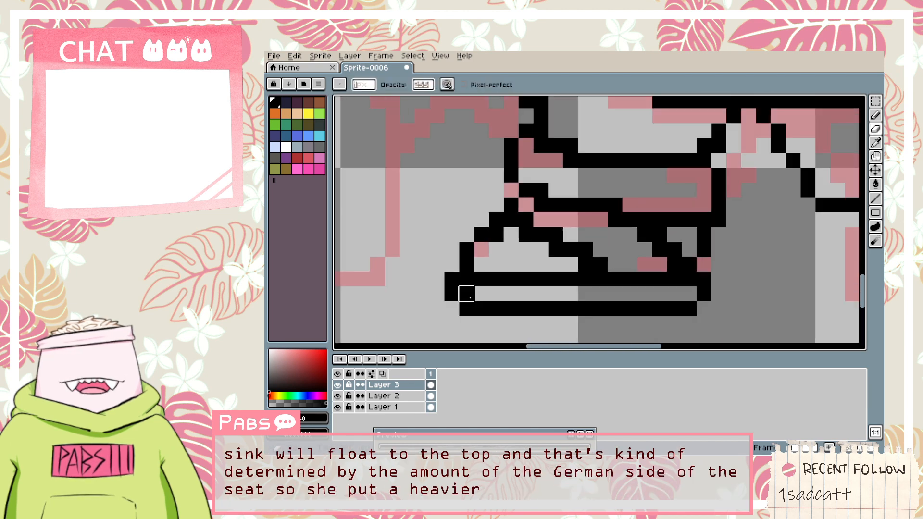
{"action": "left_click", "coordinate": [452, 294]}
{"action": "key", "text": "b"}
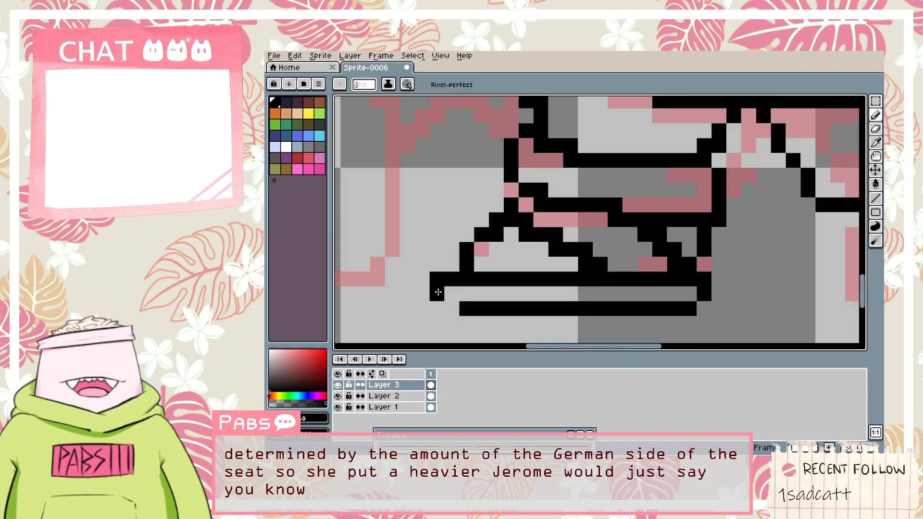
{"action": "scroll", "coordinate": [451, 304], "scroll_direction": "down", "scroll_amount": 2}
{"action": "scroll", "coordinate": [507, 319], "scroll_direction": "up", "scroll_amount": 2}
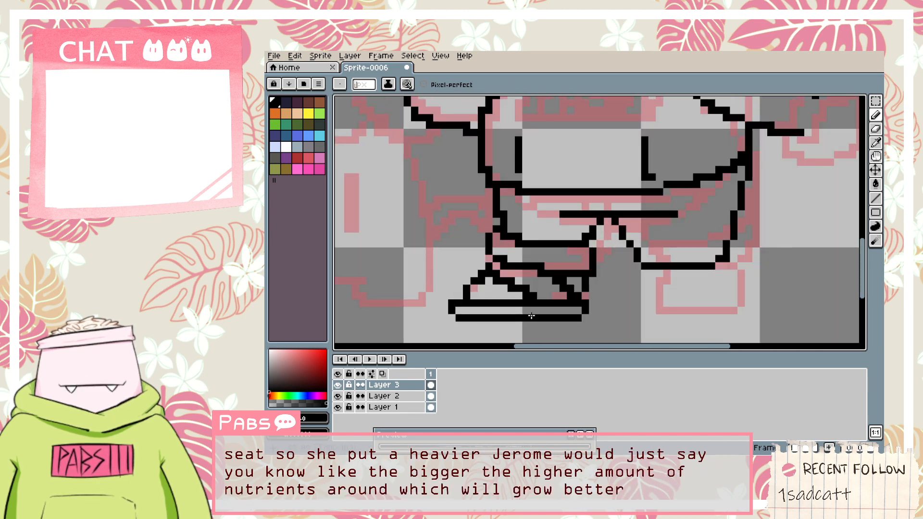
Try a straight cuff line across the right trouser leg and shift the cuff's inner edge outward.
{"action": "scroll", "coordinate": [563, 318], "scroll_direction": "down", "scroll_amount": 2}
{"action": "scroll", "coordinate": [548, 262], "scroll_direction": "up", "scroll_amount": 3}
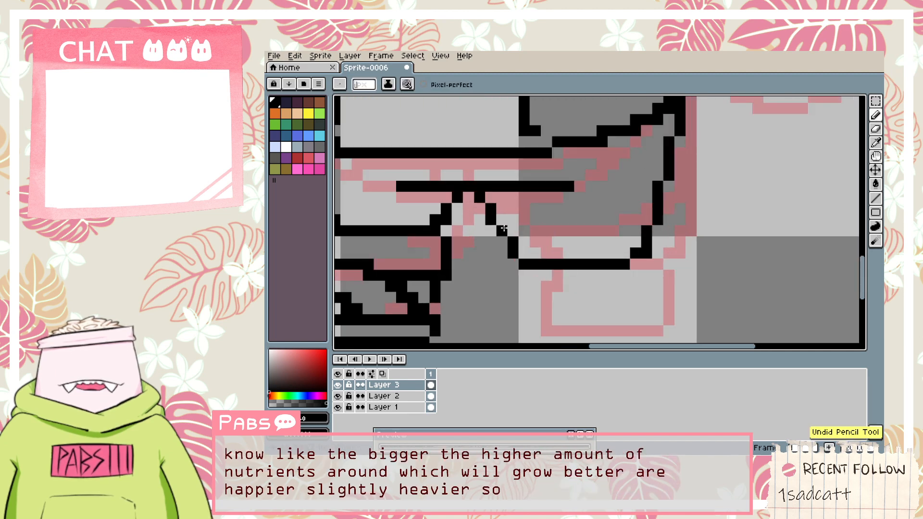
{"action": "left_click", "coordinate": [637, 227], "text": "shift"}
{"action": "key", "text": "e"}
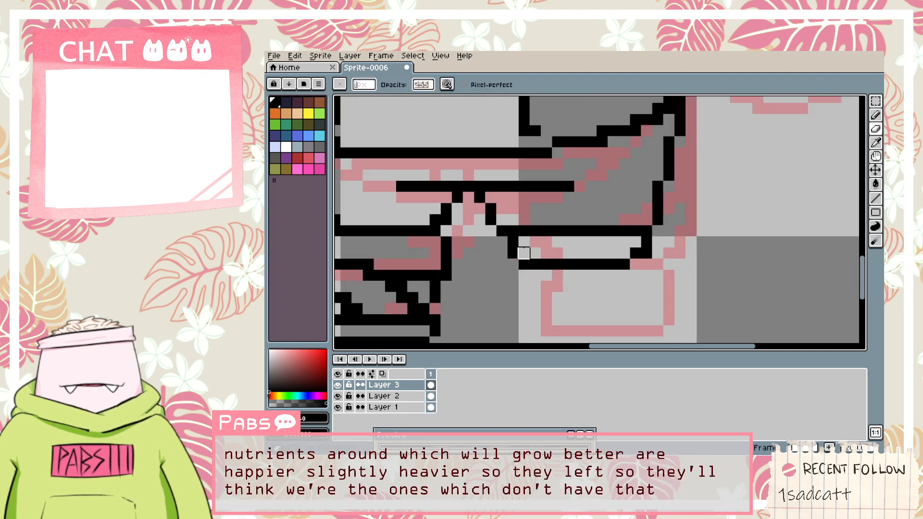
{"action": "key", "text": "b"}
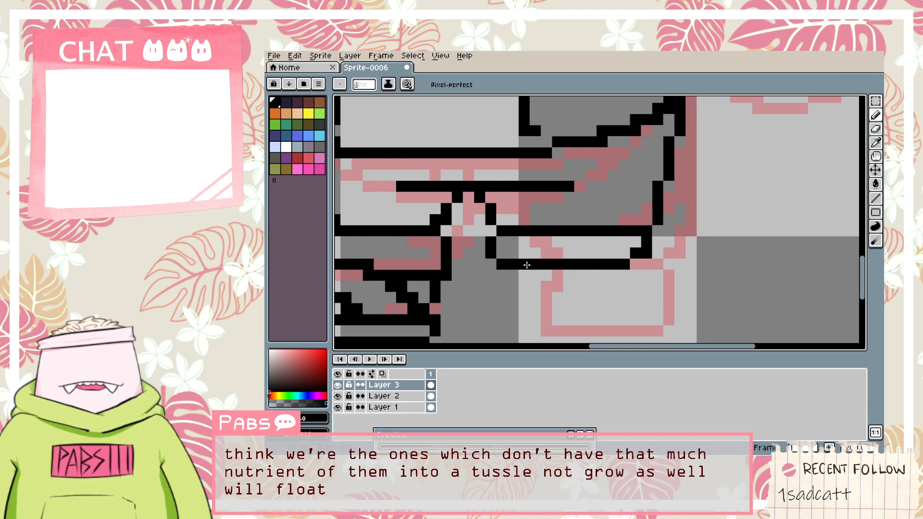
{"action": "scroll", "coordinate": [527, 265], "scroll_direction": "down", "scroll_amount": 3}
{"action": "key", "text": "space"}
{"action": "scroll", "coordinate": [553, 288], "scroll_direction": "up", "scroll_amount": 3}
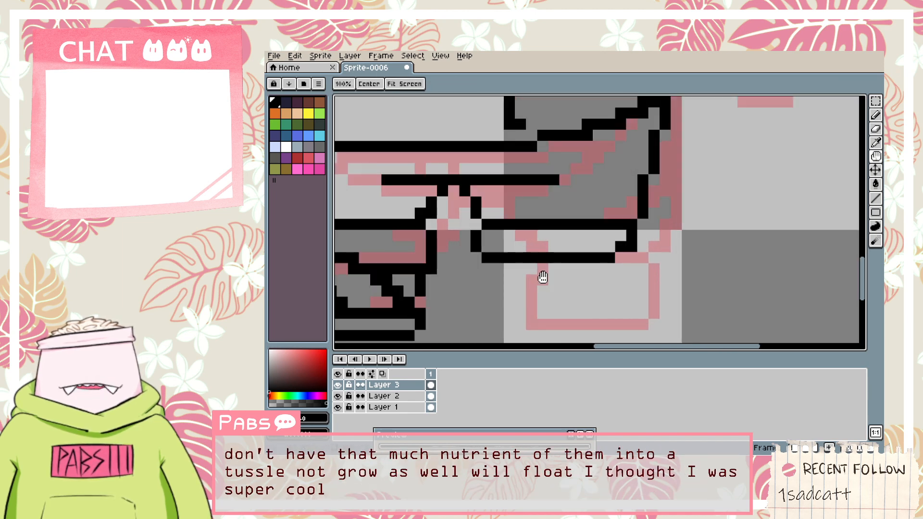
Undo the cuff line and the inner edge changes on the right trouser leg.
{"action": "key", "text": "ctrl+z"}
{"action": "key", "text": "ctrl+z"}
{"action": "key", "text": "ctrl+z"}
{"action": "key", "text": "ctrl+z"}
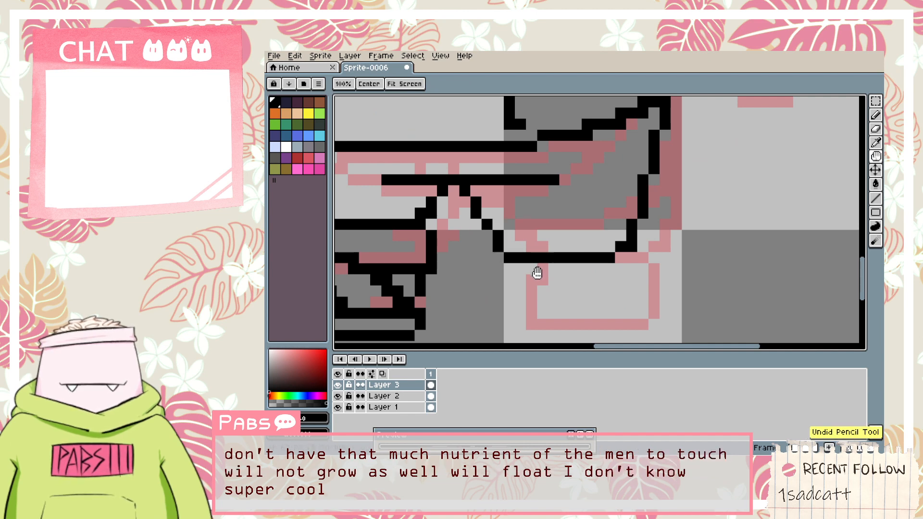
Erase the surplus black pixel inside the outer corner of the left trouser leg's hem.
{"action": "key", "text": "space"}
{"action": "left_click_drag", "start_coordinate": [536, 265], "coordinate": [581, 266]}
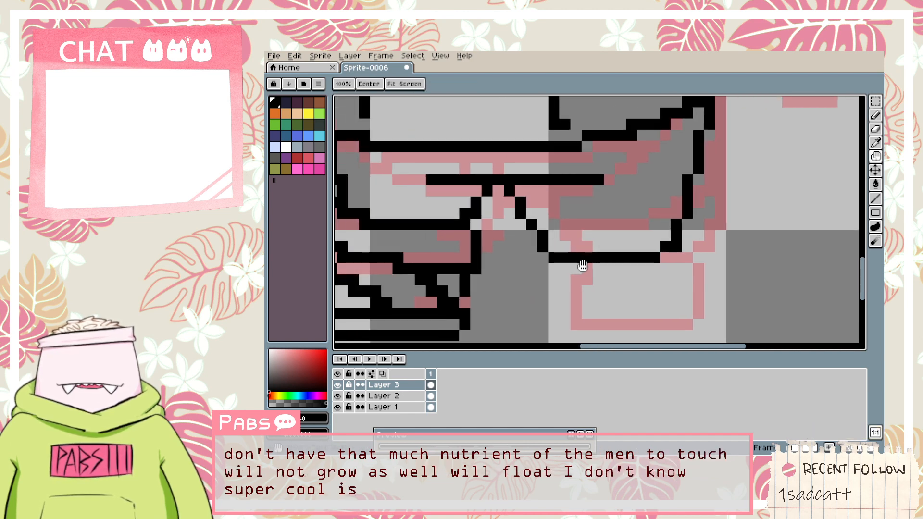
{"action": "left_click_drag", "start_coordinate": [499, 269], "coordinate": [577, 267]}
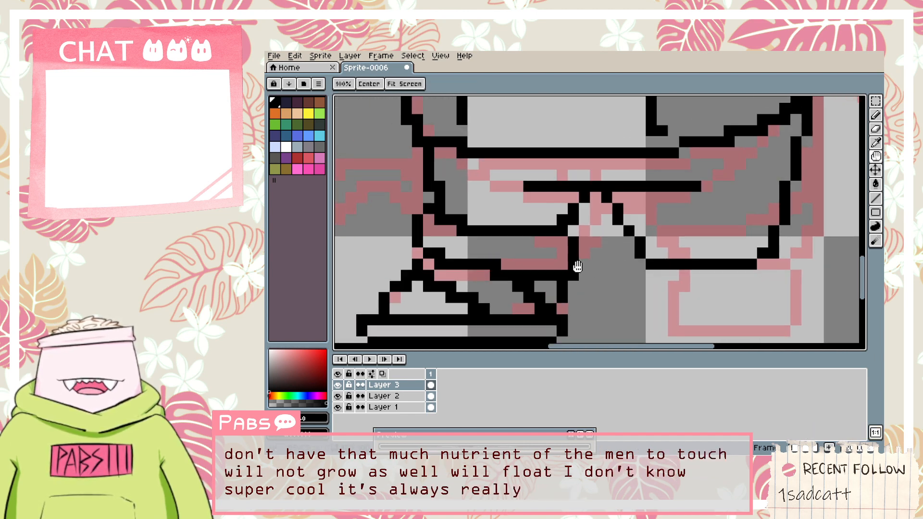
{"action": "key", "text": "e"}
{"action": "left_click", "coordinate": [461, 220]}
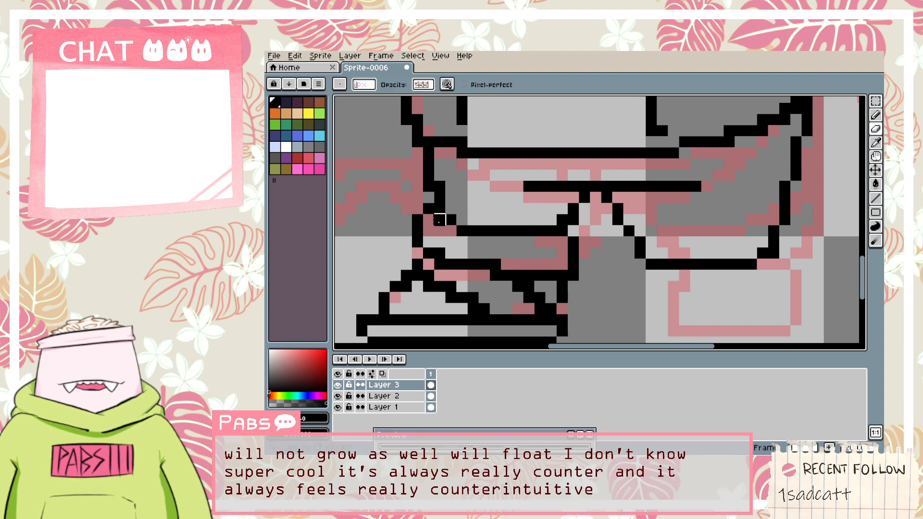
{"action": "left_click", "coordinate": [440, 220]}
{"action": "key", "text": "ctrl+z"}
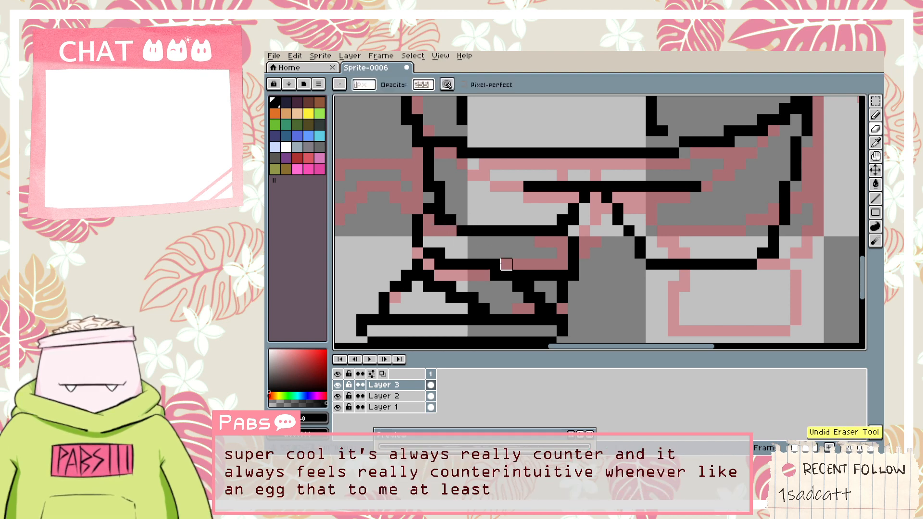
Try drawing a lower, rounded hem beneath the existing hem of the right trouser leg.
{"action": "scroll", "coordinate": [503, 264], "scroll_direction": "down", "scroll_amount": 2}
{"action": "key", "text": "space"}
{"action": "scroll", "coordinate": [532, 257], "scroll_direction": "up", "scroll_amount": 4}
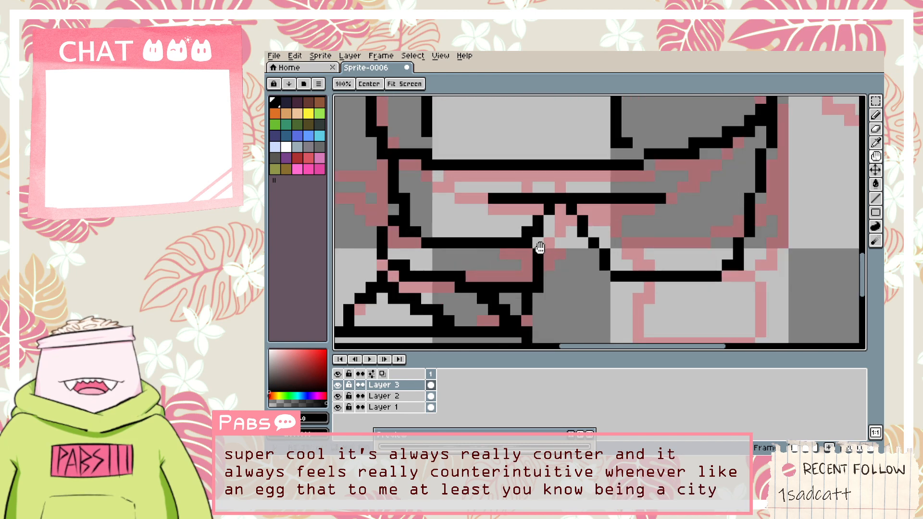
{"action": "scroll", "coordinate": [556, 268], "scroll_direction": "down", "scroll_amount": 4}
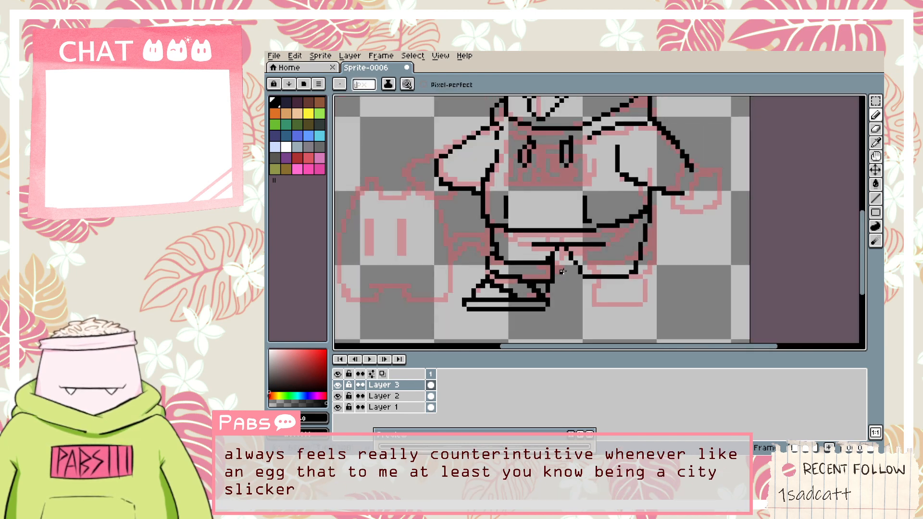
{"action": "key", "text": "space"}
{"action": "scroll", "coordinate": [520, 268], "scroll_direction": "up", "scroll_amount": 3}
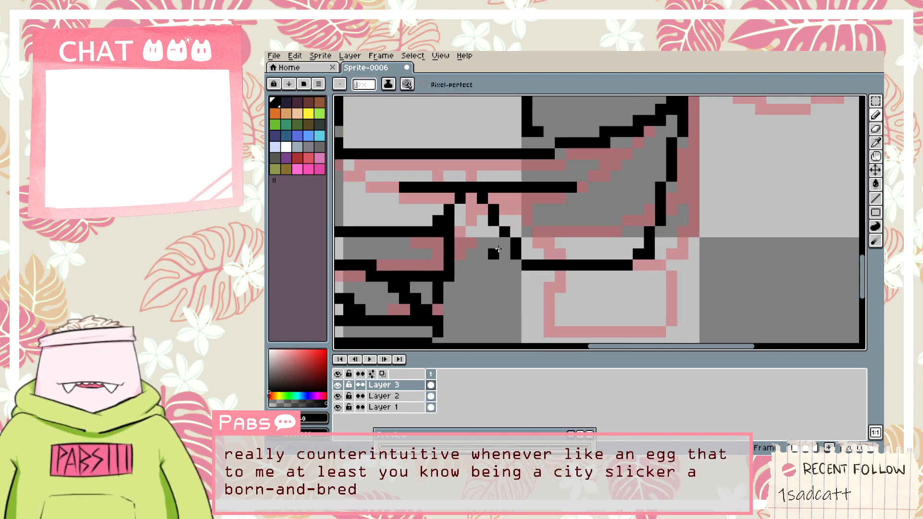
{"action": "mouse_move", "coordinate": [502, 246]}
{"action": "left_mouse_down"}
{"action": "mouse_move", "coordinate": [503, 263]}
{"action": "mouse_move", "coordinate": [595, 287]}
{"action": "mouse_move", "coordinate": [647, 265]}
{"action": "left_mouse_up"}
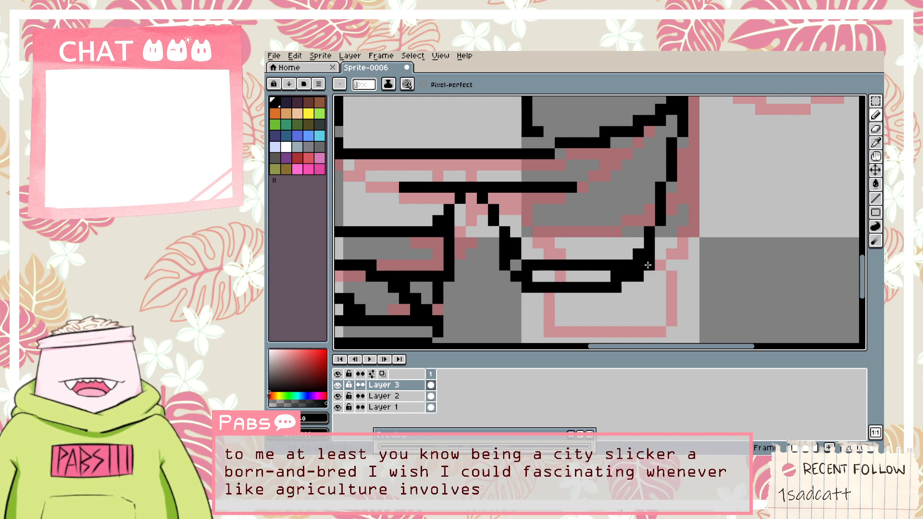
{"action": "key", "text": "ctrl+z"}
Draw a wider, lower hem on the right trouser leg and erase the old hem line above it.
{"action": "mouse_move", "coordinate": [525, 277]}
{"action": "left_mouse_down"}
{"action": "mouse_move", "coordinate": [647, 285]}
{"action": "mouse_move", "coordinate": [657, 250]}
{"action": "mouse_move", "coordinate": [616, 275]}
{"action": "mouse_move", "coordinate": [637, 276]}
{"action": "left_mouse_up"}
{"action": "key", "text": "e"}
{"action": "left_click", "coordinate": [527, 264]}
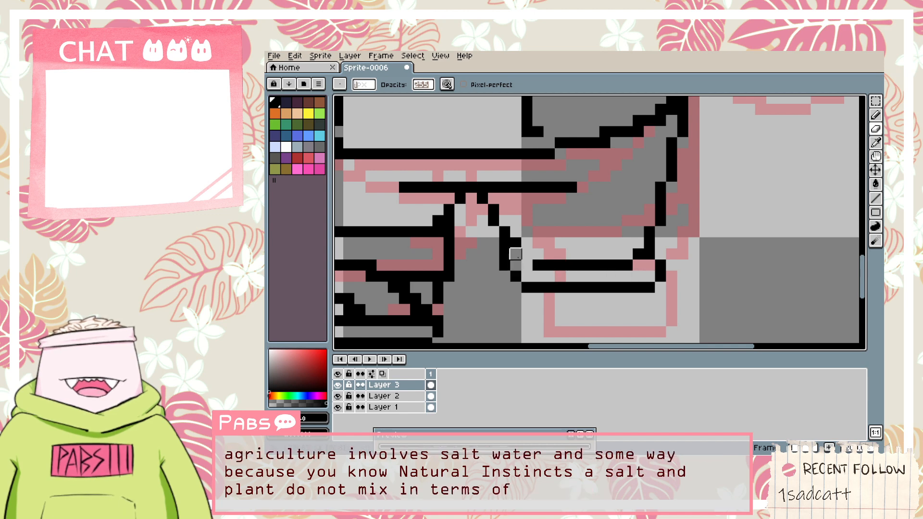
{"action": "mouse_move", "coordinate": [537, 265]}
{"action": "left_mouse_down"}
{"action": "mouse_move", "coordinate": [624, 265]}
{"action": "mouse_move", "coordinate": [637, 254]}
{"action": "left_mouse_up"}
{"action": "key", "text": "b"}
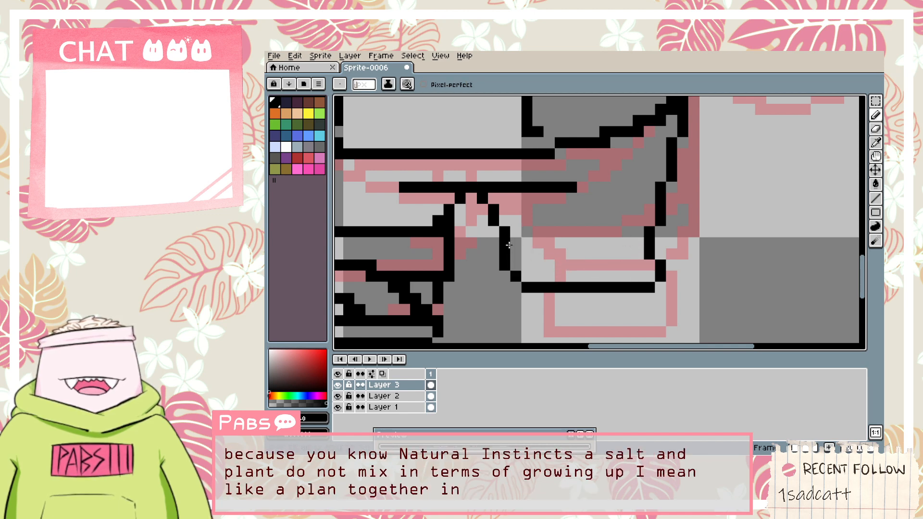
Draw a black cuff line across the right trouser leg a few pixels above its hem.
{"action": "left_click_drag", "start_coordinate": [511, 244], "coordinate": [635, 233]}
{"action": "key", "text": "ctrl+z"}
{"action": "mouse_move", "coordinate": [511, 254]}
{"action": "left_mouse_down"}
{"action": "mouse_move", "coordinate": [647, 249]}
{"action": "mouse_move", "coordinate": [657, 240]}
{"action": "mouse_move", "coordinate": [661, 253]}
{"action": "mouse_move", "coordinate": [660, 243]}
{"action": "mouse_move", "coordinate": [637, 254]}
{"action": "left_mouse_up"}
{"action": "key", "text": "e"}
{"action": "scroll", "coordinate": [598, 266], "scroll_direction": "down", "scroll_amount": 4}
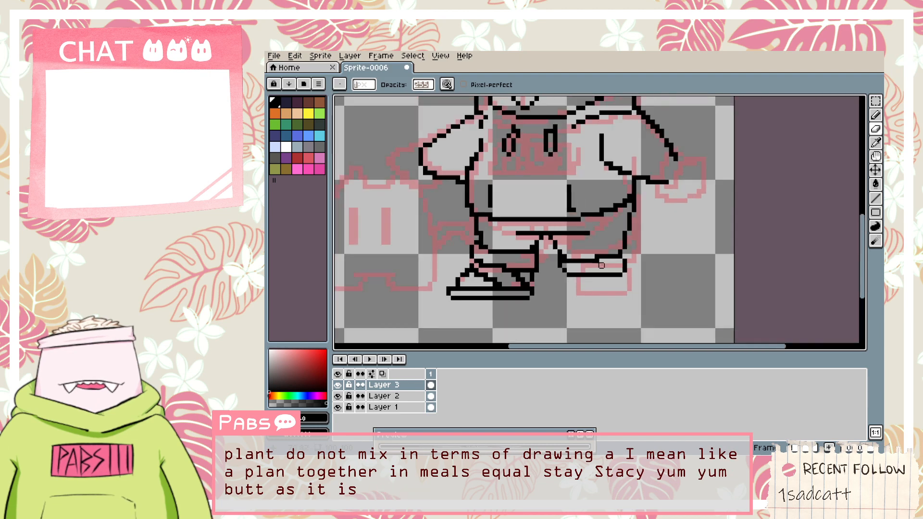
{"action": "key", "text": "space"}
{"action": "scroll", "coordinate": [598, 274], "scroll_direction": "up", "scroll_amount": 3}
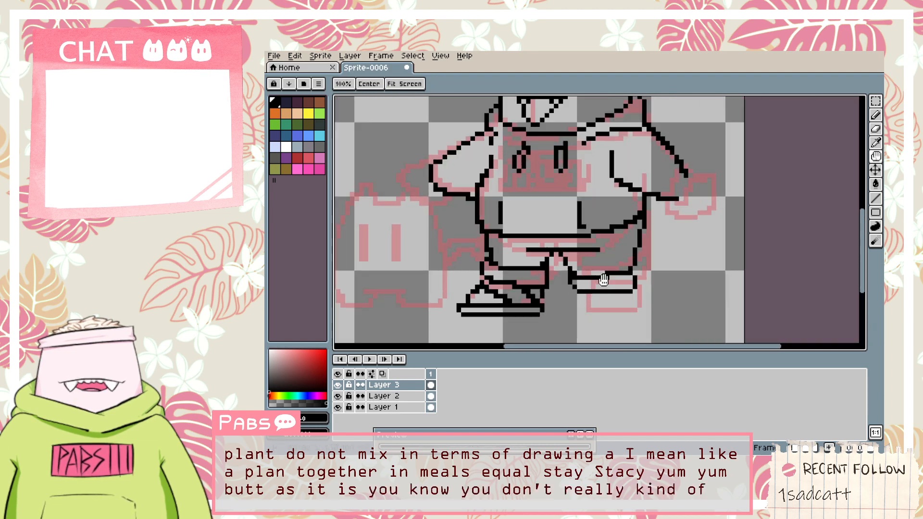
{"action": "scroll", "coordinate": [566, 274], "scroll_direction": "up", "scroll_amount": 2}
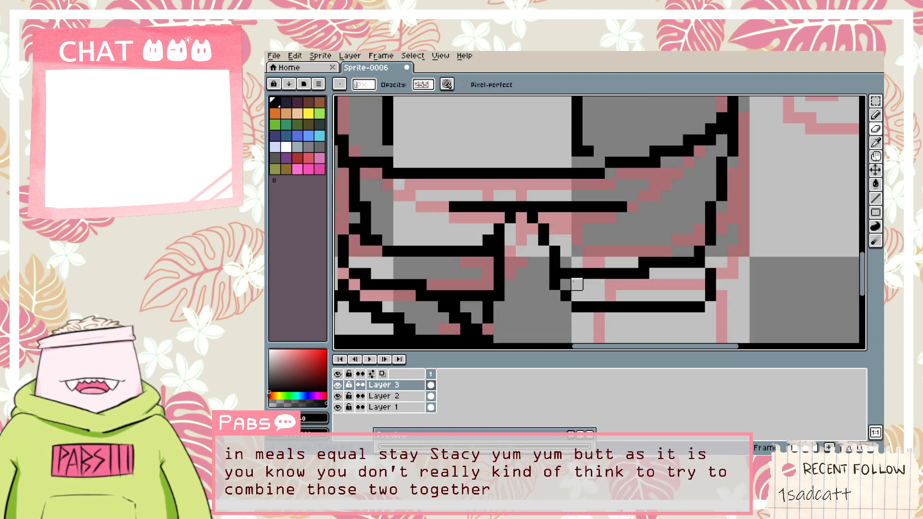
Redraw the inner end of the right trouser leg's cuff line slightly higher and erase the old segment below it.
{"action": "left_click_drag", "start_coordinate": [565, 272], "coordinate": [579, 270]}
{"action": "key", "text": "b"}
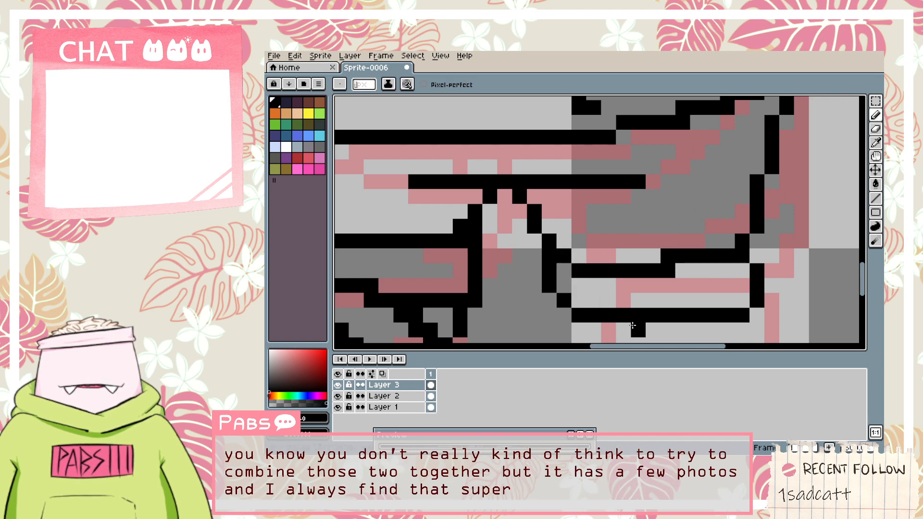
{"action": "scroll", "coordinate": [634, 324], "scroll_direction": "down", "scroll_amount": 4}
{"action": "key", "text": "space"}
{"action": "left_click_drag", "start_coordinate": [637, 310], "coordinate": [646, 214]}
{"action": "scroll", "coordinate": [659, 215], "scroll_direction": "up", "scroll_amount": 3}
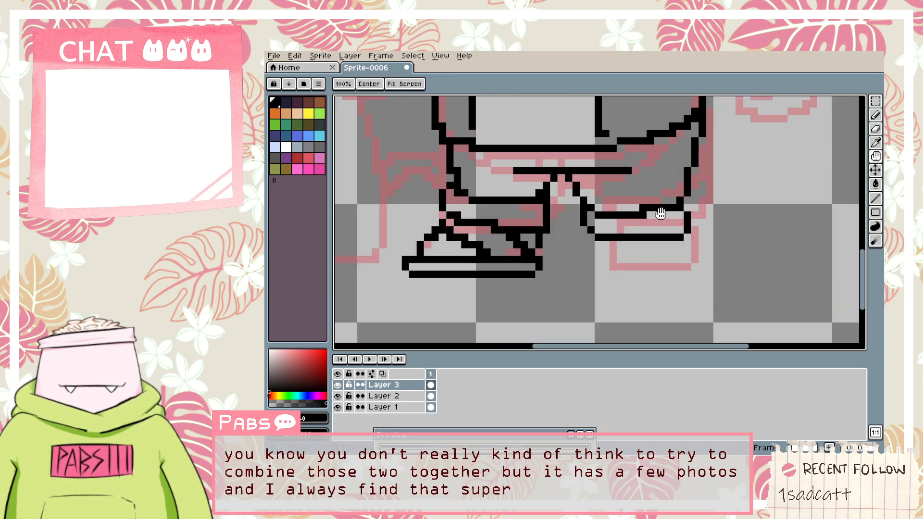
{"action": "scroll", "coordinate": [614, 208], "scroll_direction": "down", "scroll_amount": 2}
{"action": "scroll", "coordinate": [596, 226], "scroll_direction": "up", "scroll_amount": 3}
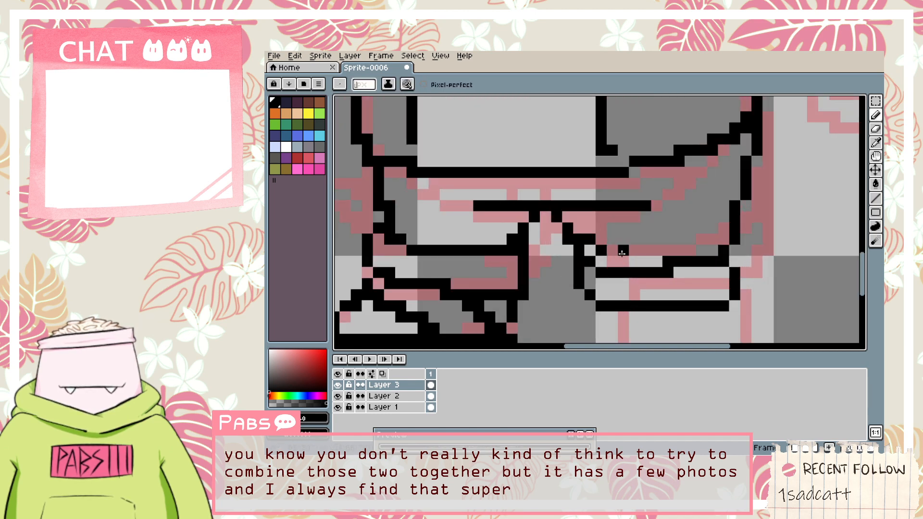
{"action": "key", "text": "e"}
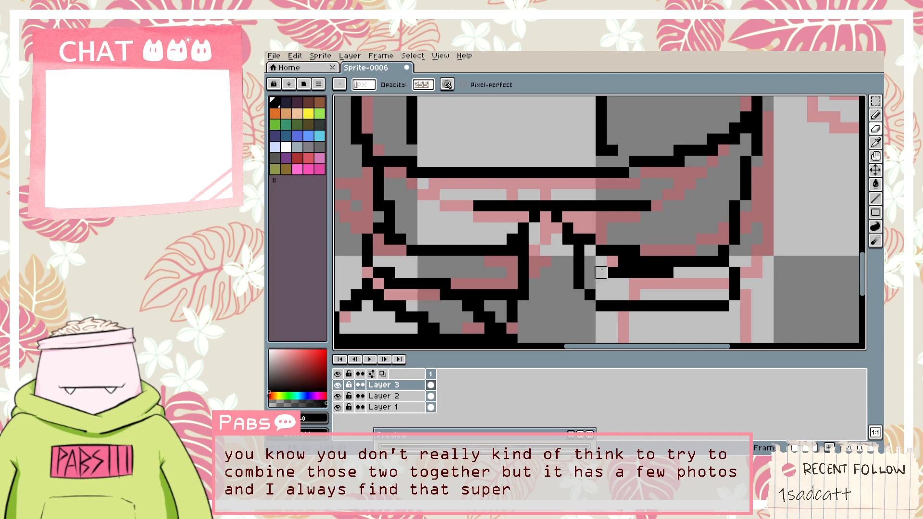
{"action": "left_click_drag", "start_coordinate": [601, 272], "coordinate": [645, 273]}
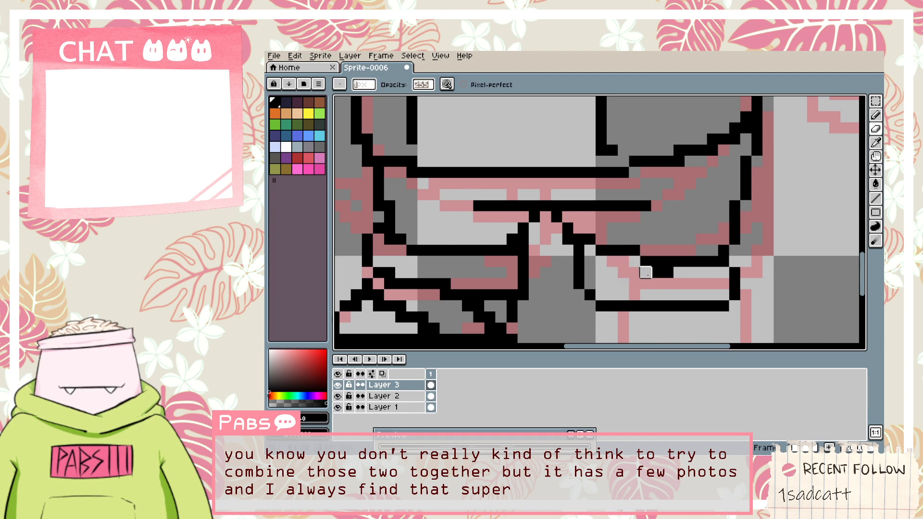
{"action": "key", "text": "ctrl+z"}
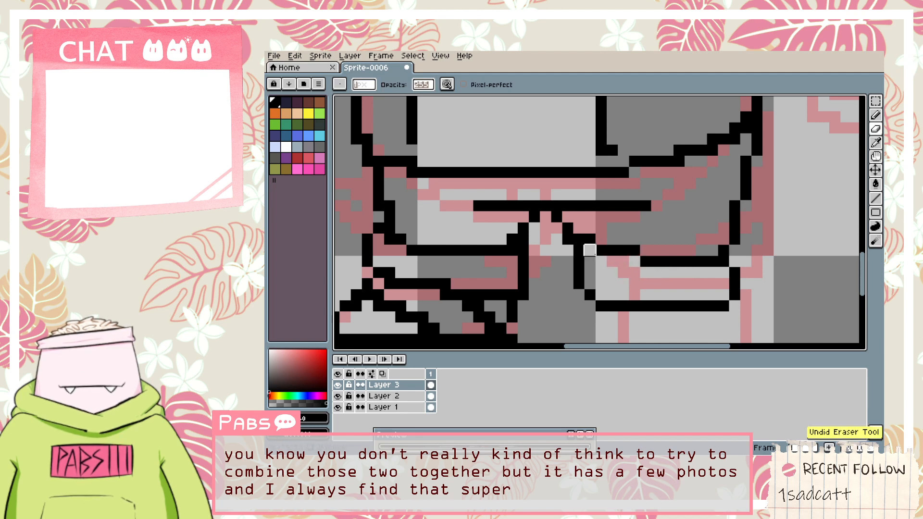
Move the outer edge of the right trouser leg's cuff inward and erase the surplus pixel at the hem corner.
{"action": "scroll", "coordinate": [605, 281], "scroll_direction": "down", "scroll_amount": 3}
{"action": "scroll", "coordinate": [634, 288], "scroll_direction": "up", "scroll_amount": 4}
{"action": "key", "text": "b"}
{"action": "left_click_drag", "start_coordinate": [652, 287], "coordinate": [664, 229]}
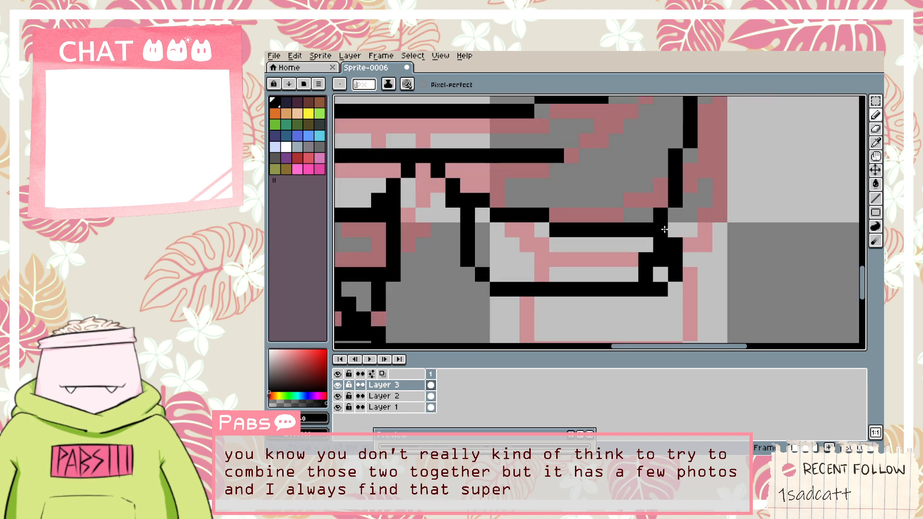
{"action": "key", "text": "ctrl+z"}
{"action": "mouse_move", "coordinate": [644, 287]}
{"action": "left_mouse_down"}
{"action": "mouse_move", "coordinate": [671, 245]}
{"action": "mouse_move", "coordinate": [658, 287]}
{"action": "mouse_move", "coordinate": [676, 264]}
{"action": "mouse_move", "coordinate": [643, 291]}
{"action": "mouse_move", "coordinate": [663, 247]}
{"action": "mouse_move", "coordinate": [673, 272]}
{"action": "mouse_move", "coordinate": [635, 310]}
{"action": "left_mouse_up"}
{"action": "key", "text": "e"}
{"action": "left_click", "coordinate": [646, 289]}
{"action": "scroll", "coordinate": [669, 272], "scroll_direction": "down", "scroll_amount": 4}
{"action": "key", "text": "space"}
{"action": "scroll", "coordinate": [550, 301], "scroll_direction": "up", "scroll_amount": 3}
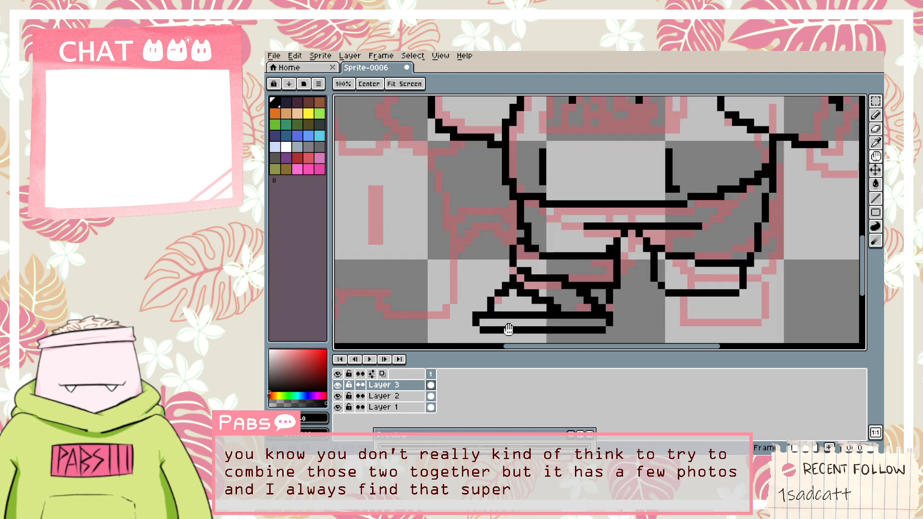
Draw a cuff line curving up to the right trouser leg's outer edge, with a wider outer side running down to the hem.
{"action": "scroll", "coordinate": [554, 289], "scroll_direction": "down", "scroll_amount": 4}
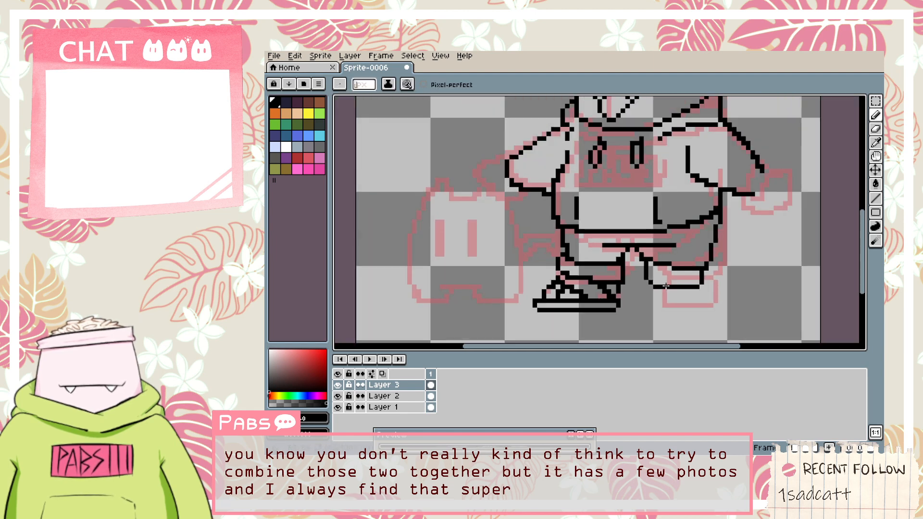
{"action": "scroll", "coordinate": [586, 270], "scroll_direction": "up", "scroll_amount": 3}
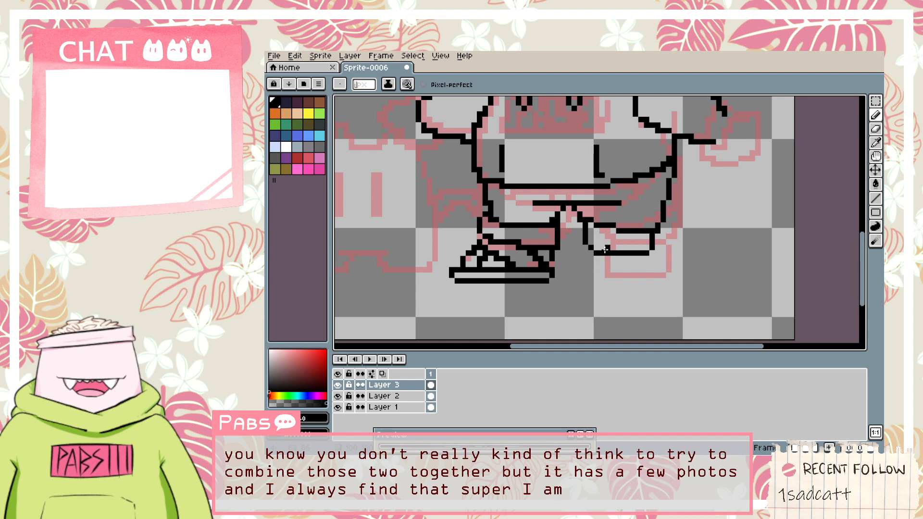
{"action": "scroll", "coordinate": [605, 249], "scroll_direction": "down", "scroll_amount": 2}
{"action": "scroll", "coordinate": [618, 238], "scroll_direction": "up", "scroll_amount": 3}
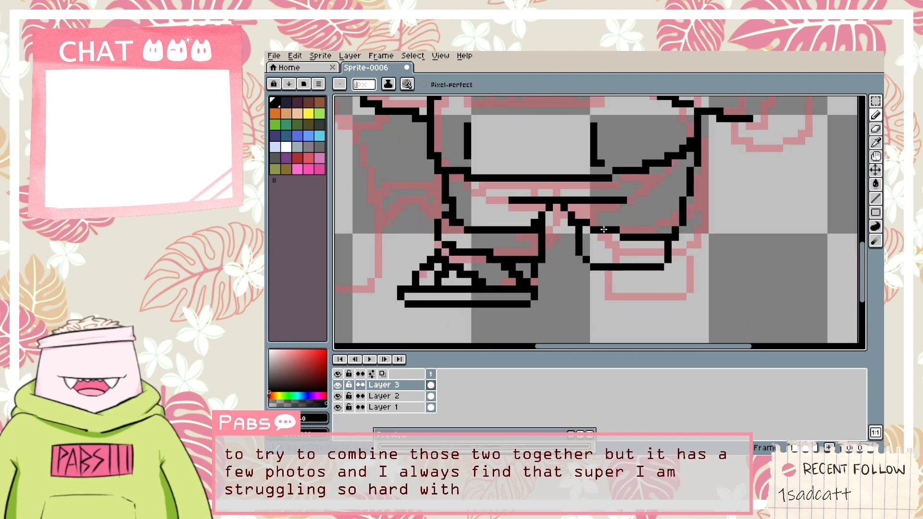
{"action": "left_click_drag", "start_coordinate": [621, 233], "coordinate": [678, 208]}
{"action": "key", "text": "ctrl+z"}
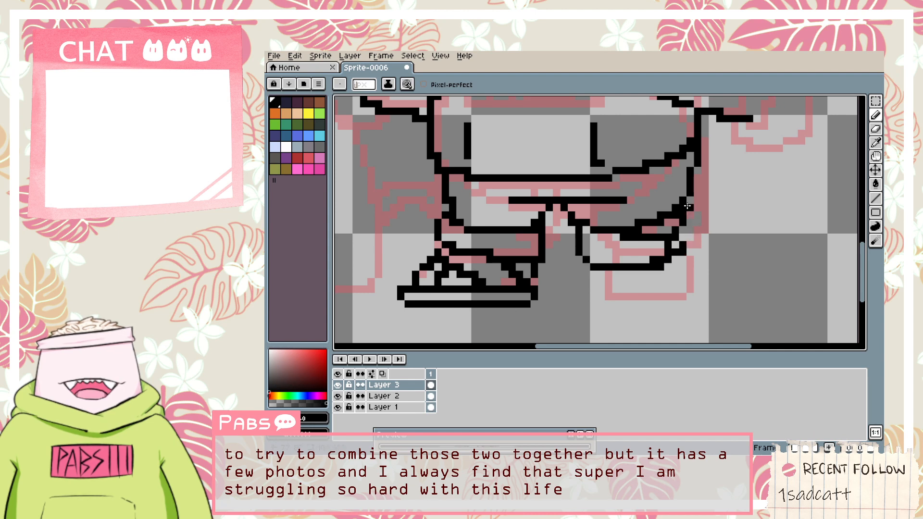
{"action": "key", "text": "ctrl+z"}
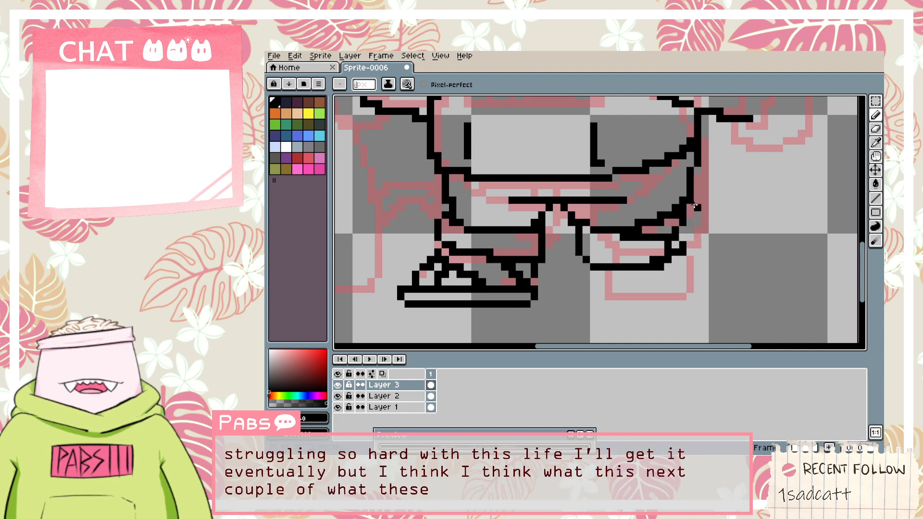
{"action": "left_click_drag", "start_coordinate": [694, 206], "coordinate": [690, 244]}
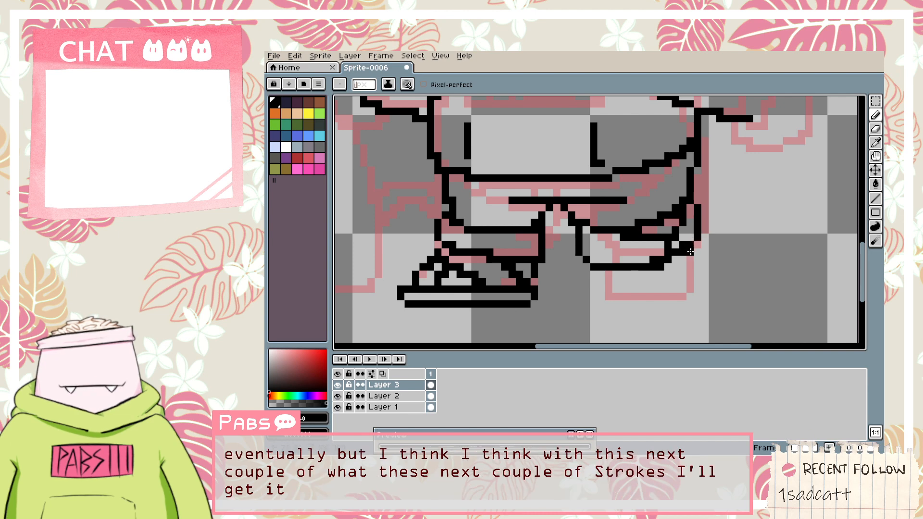
Erase the old straight cuff line, the narrower outer edge and the doubled pixels along the right trouser leg's new curve.
{"action": "key", "text": "e"}
{"action": "key", "text": "b"}
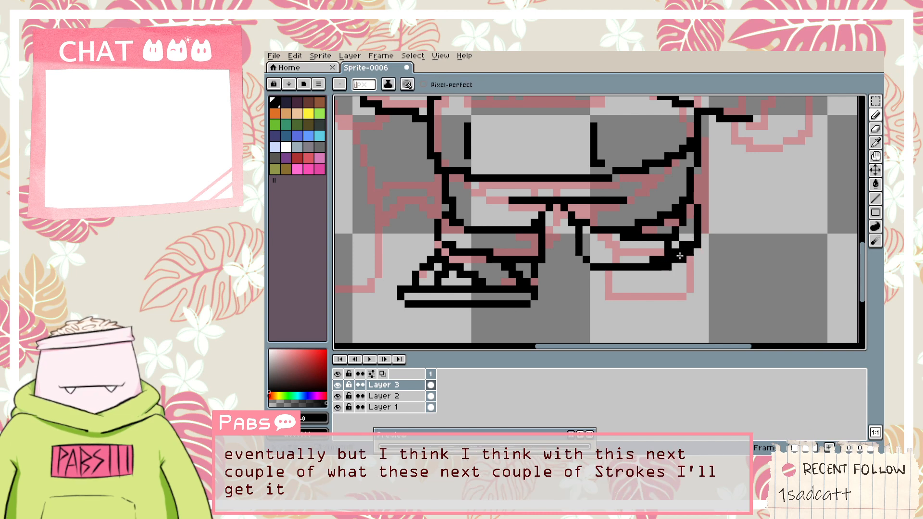
{"action": "key", "text": "e"}
{"action": "mouse_move", "coordinate": [680, 256]}
{"action": "left_mouse_down"}
{"action": "mouse_move", "coordinate": [652, 260]}
{"action": "mouse_move", "coordinate": [690, 238]}
{"action": "mouse_move", "coordinate": [660, 244]}
{"action": "mouse_move", "coordinate": [683, 222]}
{"action": "mouse_move", "coordinate": [623, 237]}
{"action": "left_mouse_up"}
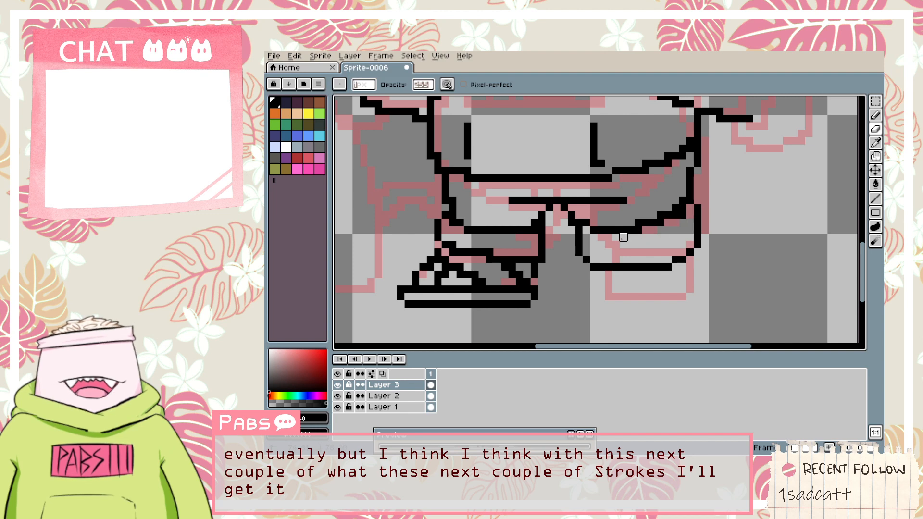
{"action": "left_click", "coordinate": [682, 215]}
{"action": "left_click_drag", "start_coordinate": [682, 215], "coordinate": [668, 222]}
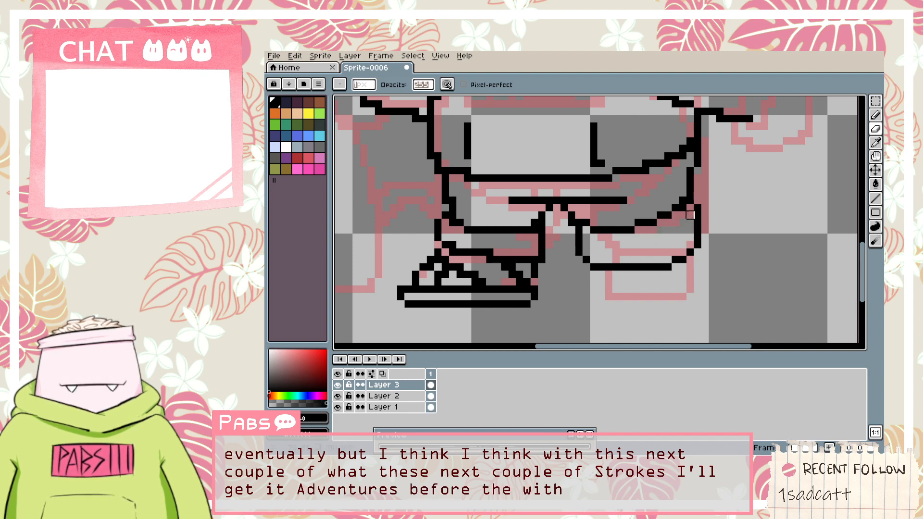
{"action": "scroll", "coordinate": [690, 215], "scroll_direction": "up", "scroll_amount": 2}
{"action": "key", "text": "b"}
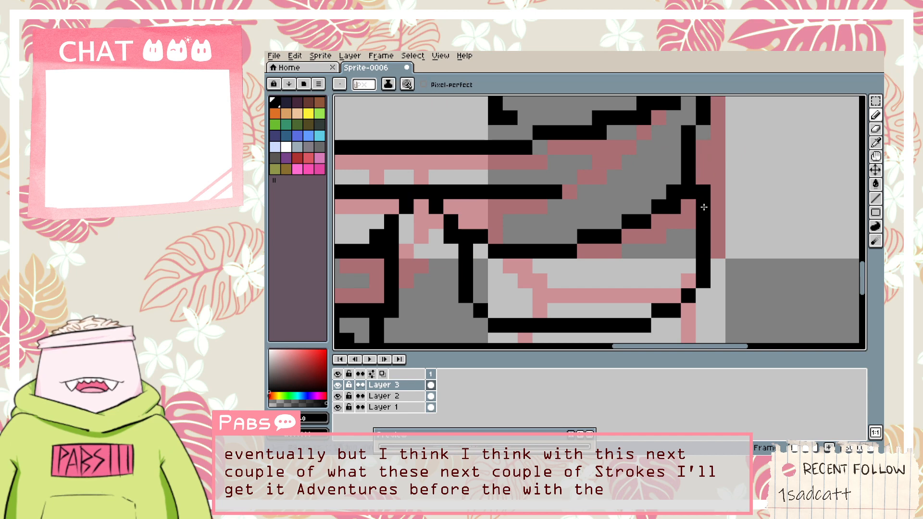
Draw an arched line across the right trouser leg's hem and a second, similar arch just beneath it for the shoe.
{"action": "scroll", "coordinate": [703, 192], "scroll_direction": "down", "scroll_amount": 2}
{"action": "key", "text": "h"}
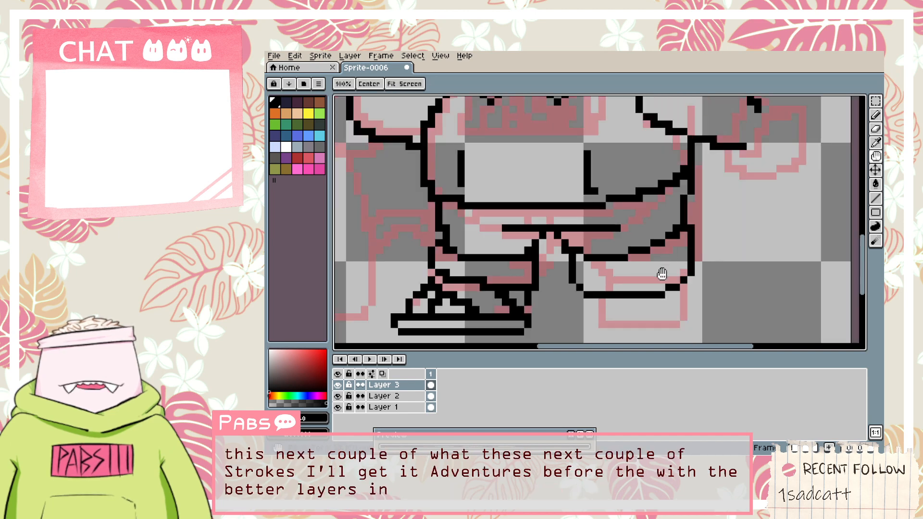
{"action": "left_click_drag", "start_coordinate": [661, 273], "coordinate": [683, 219]}
{"action": "key", "text": "b"}
{"action": "left_click_drag", "start_coordinate": [601, 270], "coordinate": [707, 243]}
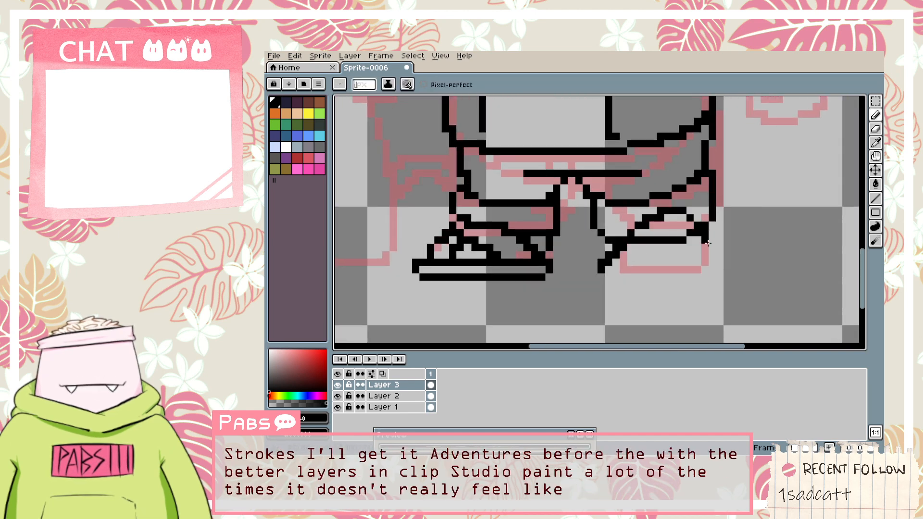
{"action": "key", "text": "ctrl+z"}
{"action": "left_click_drag", "start_coordinate": [601, 263], "coordinate": [706, 255]}
{"action": "key", "text": "ctrl+z"}
{"action": "left_click_drag", "start_coordinate": [601, 262], "coordinate": [712, 244]}
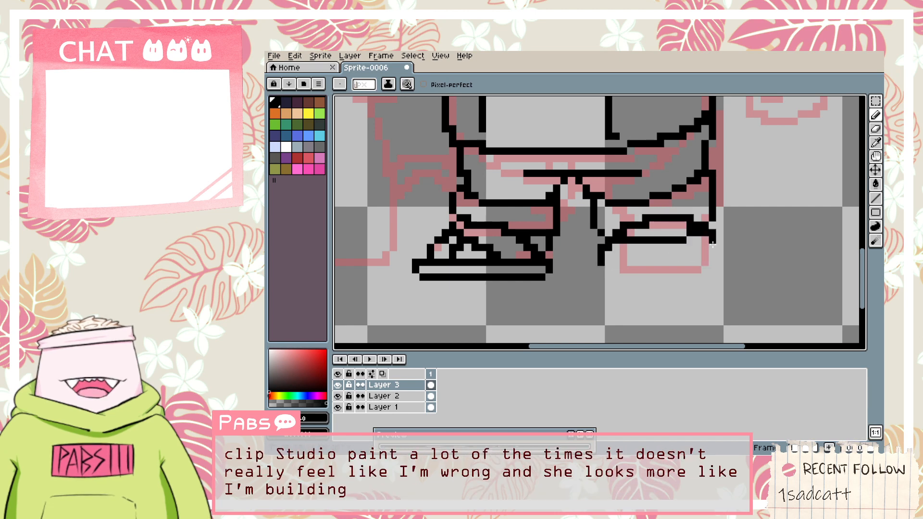
{"action": "left_click_drag", "start_coordinate": [600, 263], "coordinate": [704, 246]}
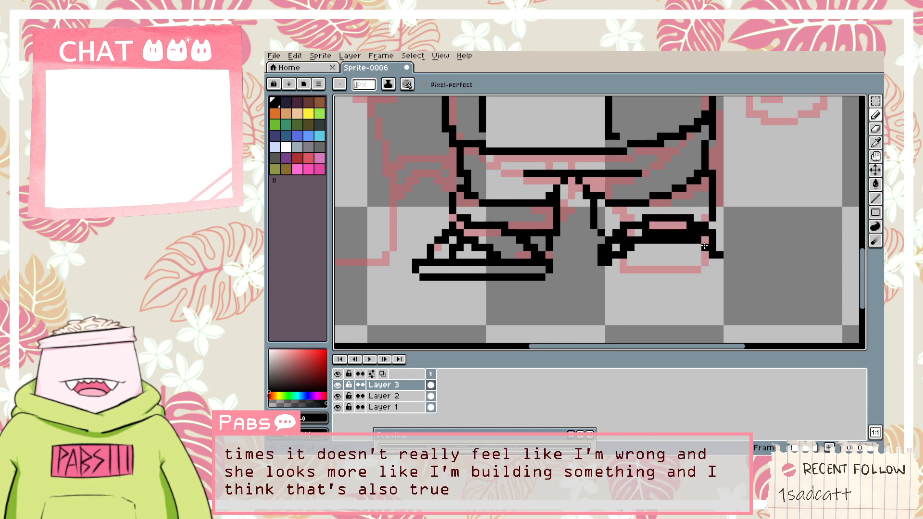
Thin the lower arch to a single-pixel line and clean up the upper arch's outer corner at the right trouser leg.
{"action": "scroll", "coordinate": [623, 247], "scroll_direction": "up", "scroll_amount": 1}
{"action": "left_click_drag", "start_coordinate": [613, 247], "coordinate": [646, 224]}
{"action": "key", "text": "ctrl+z"}
{"action": "mouse_move", "coordinate": [602, 247]}
{"action": "left_mouse_down"}
{"action": "mouse_move", "coordinate": [679, 212]}
{"action": "mouse_move", "coordinate": [702, 212]}
{"action": "mouse_move", "coordinate": [657, 224]}
{"action": "mouse_move", "coordinate": [713, 224]}
{"action": "mouse_move", "coordinate": [713, 212]}
{"action": "mouse_move", "coordinate": [724, 224]}
{"action": "mouse_move", "coordinate": [713, 224]}
{"action": "mouse_move", "coordinate": [713, 213]}
{"action": "mouse_move", "coordinate": [746, 226]}
{"action": "left_mouse_up"}
{"action": "left_click", "coordinate": [657, 213]}
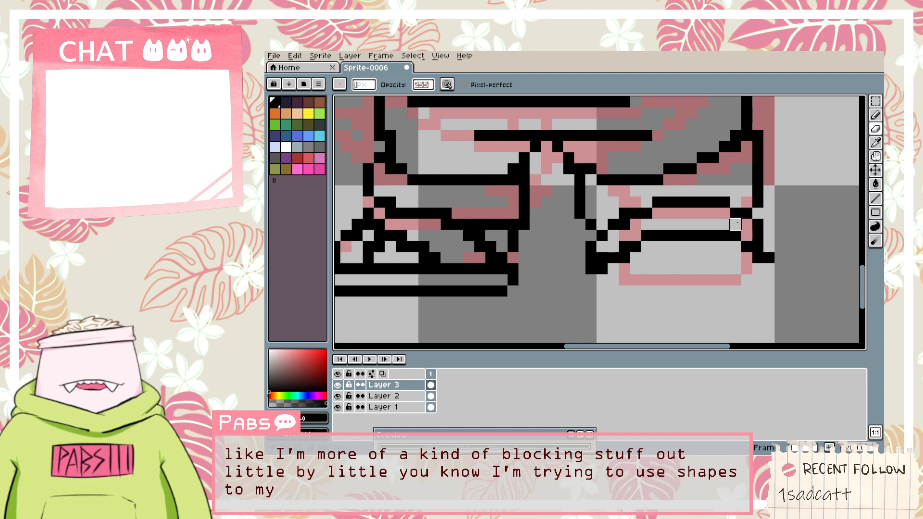
{"action": "key", "text": "b"}
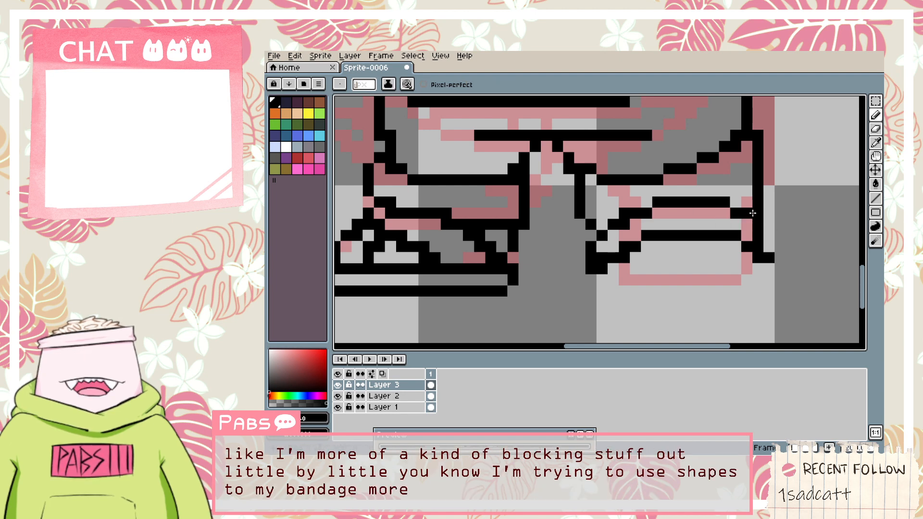
{"action": "left_click", "coordinate": [749, 206]}
{"action": "key", "text": "e"}
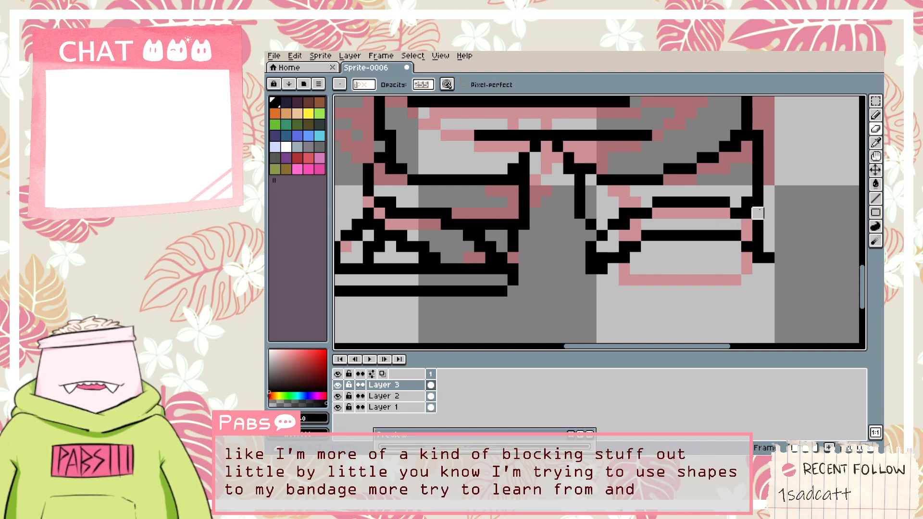
Draw the right shoe's bottom outline along the pink sketch and a short vertical line down the middle of the shoe.
{"action": "key", "text": "space"}
{"action": "left_click_drag", "start_coordinate": [749, 261], "coordinate": [735, 220]}
{"action": "key", "text": "b"}
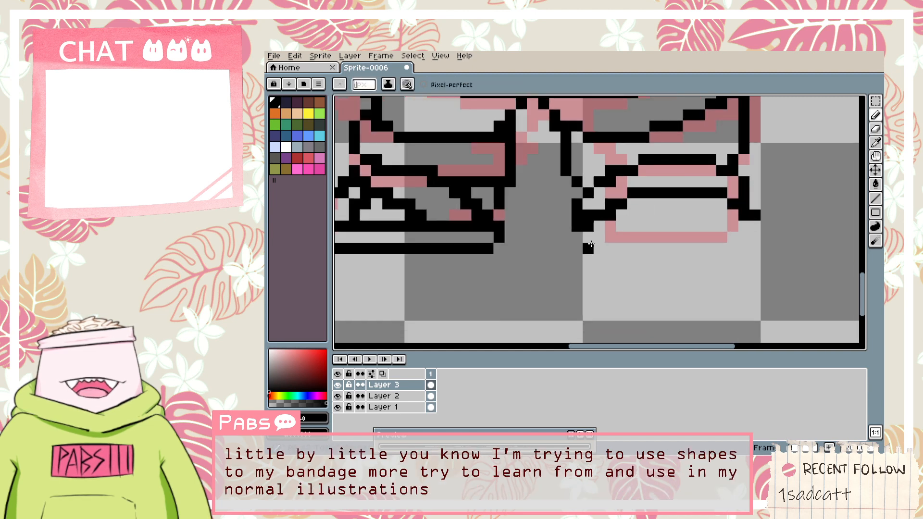
{"action": "left_click_drag", "start_coordinate": [596, 237], "coordinate": [742, 217]}
{"action": "key", "text": "ctrl+z"}
{"action": "left_click_drag", "start_coordinate": [599, 225], "coordinate": [752, 224]}
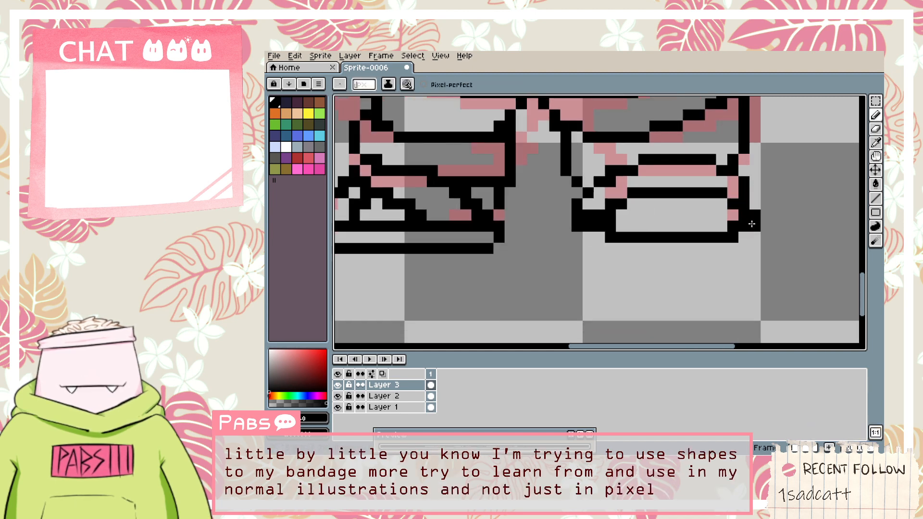
{"action": "left_click_drag", "start_coordinate": [672, 213], "coordinate": [679, 222]}
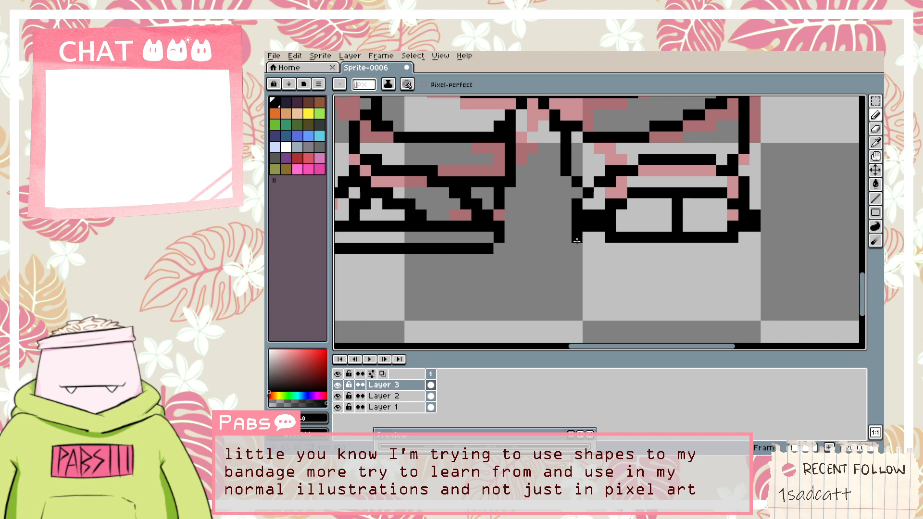
Thin the doubled pixels at the right shoe's inner corner and outline the inner end of its sole.
{"action": "key", "text": "e"}
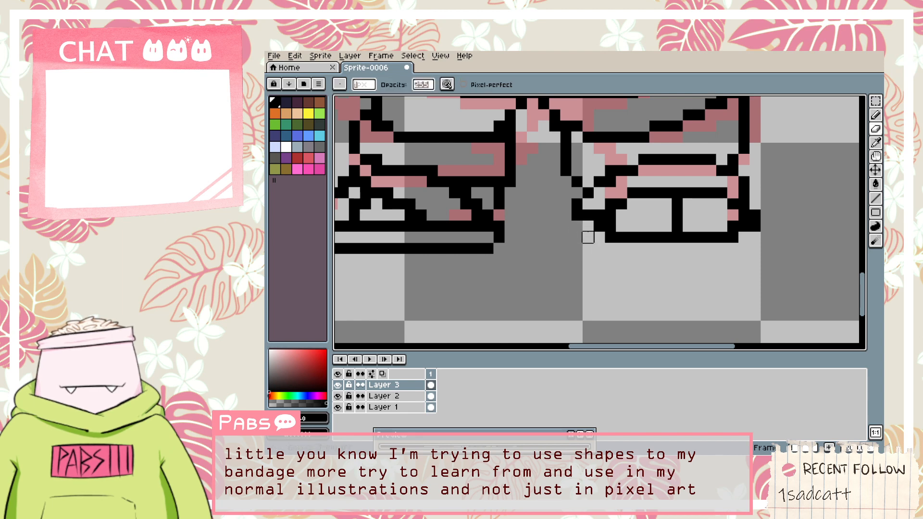
{"action": "key", "text": "ctrl+z"}
{"action": "key", "text": "ctrl+z"}
{"action": "key", "text": "ctrl+z"}
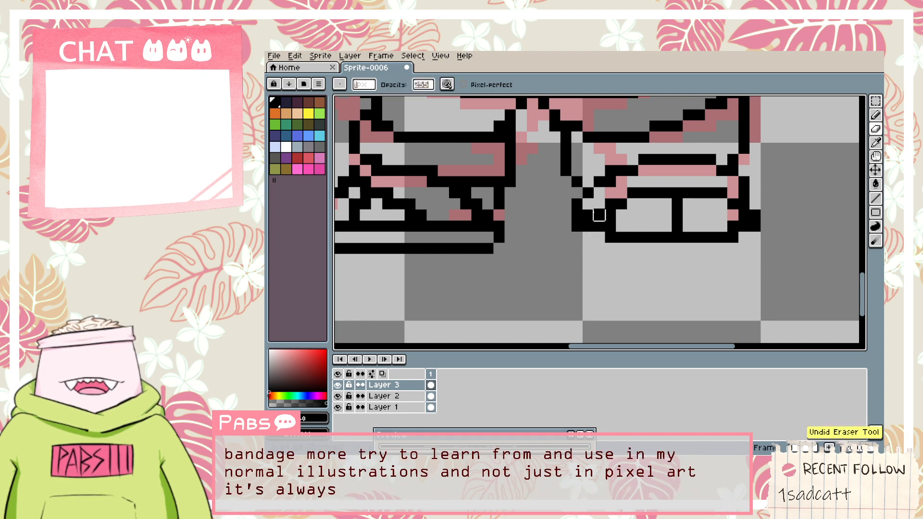
{"action": "key", "text": "ctrl+z"}
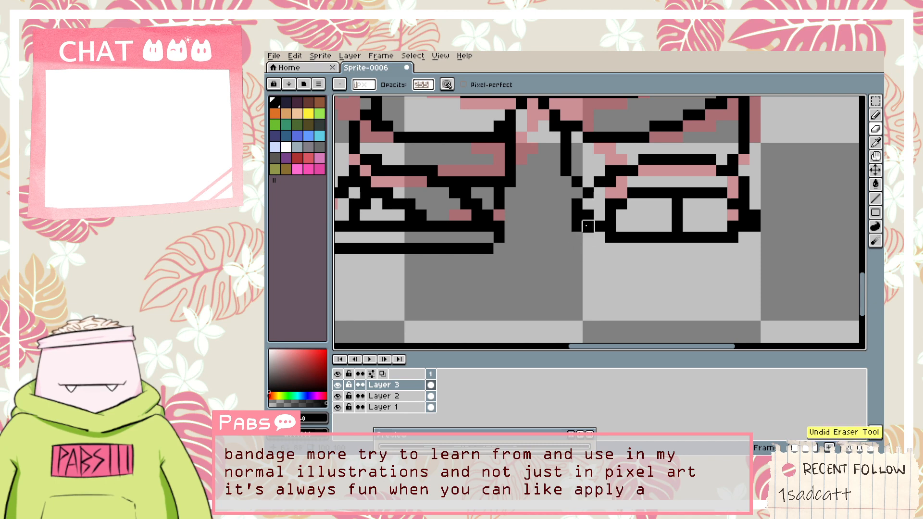
{"action": "key", "text": "b"}
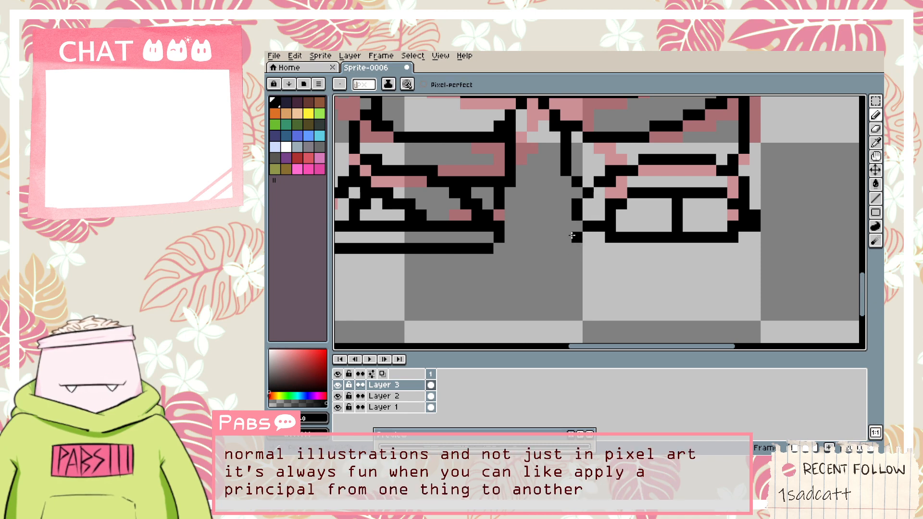
{"action": "key", "text": "ctrl+z"}
{"action": "key", "text": "ctrl+z"}
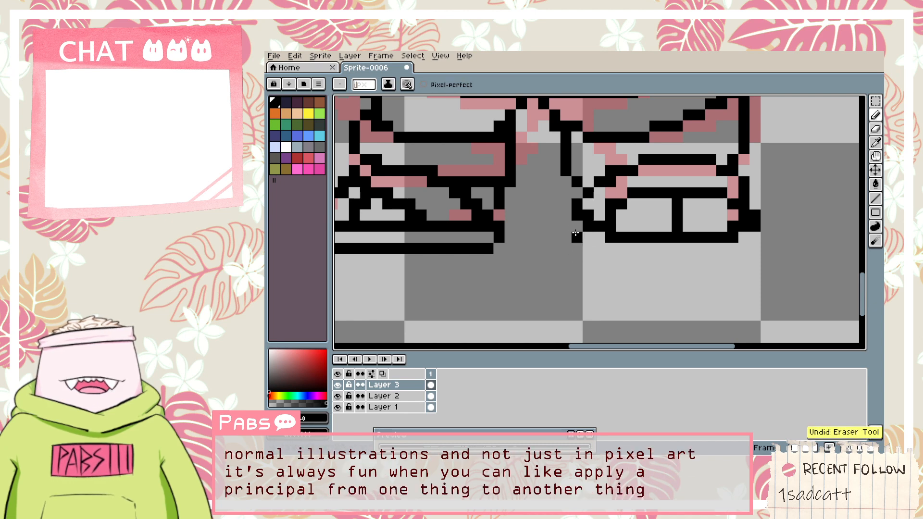
{"action": "key", "text": "e"}
{"action": "mouse_move", "coordinate": [587, 216]}
{"action": "left_mouse_down"}
{"action": "mouse_move", "coordinate": [568, 246]}
{"action": "mouse_move", "coordinate": [595, 267]}
{"action": "mouse_move", "coordinate": [745, 259]}
{"action": "left_mouse_up"}
{"action": "key", "text": "b"}
{"action": "key", "text": "ctrl+z"}
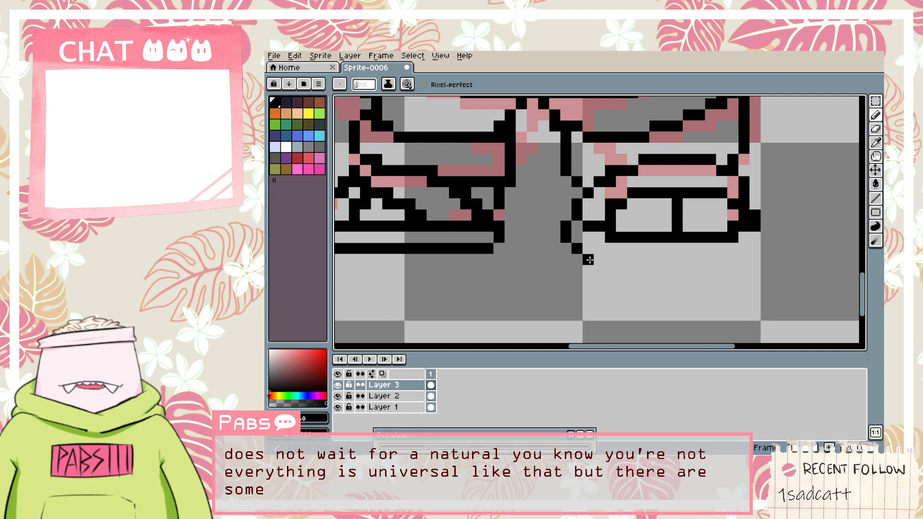
Draw the bottom line of the right shoe's sole and trim its outer corner to a single-pixel outline.
{"action": "left_click_drag", "start_coordinate": [589, 260], "coordinate": [744, 249]}
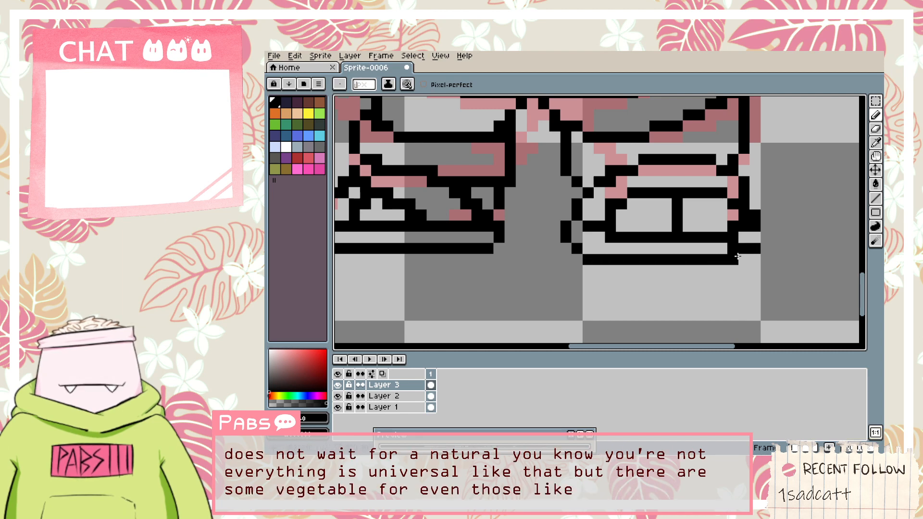
{"action": "key", "text": "ctrl+z"}
{"action": "left_click", "coordinate": [592, 267]}
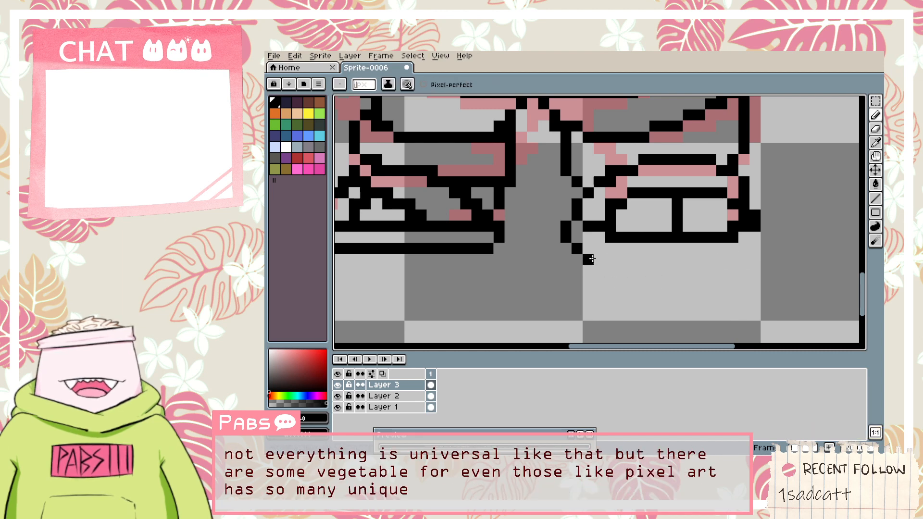
{"action": "left_click_drag", "start_coordinate": [591, 259], "coordinate": [729, 259]}
{"action": "left_click", "coordinate": [755, 237]}
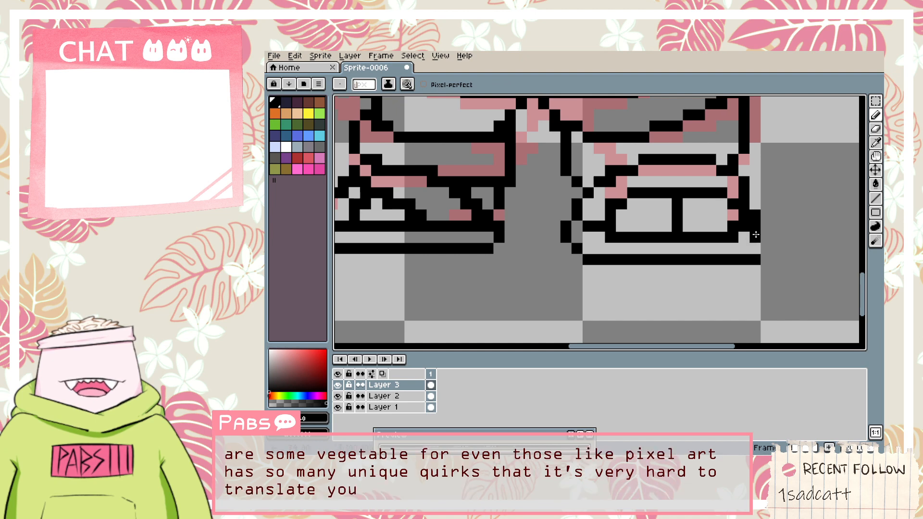
{"action": "key", "text": "e"}
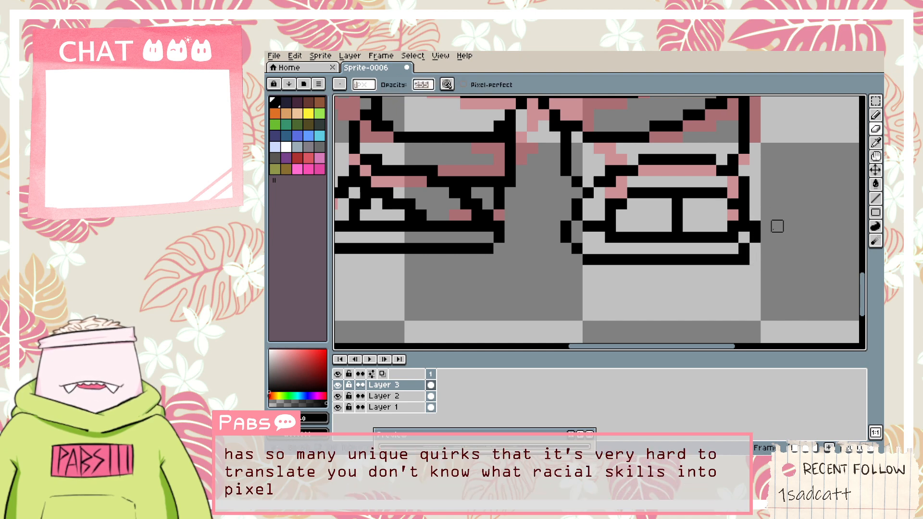
Erase the right shoe's short middle line and straighten the inner edge of the leg and shoe into one vertical line.
{"action": "scroll", "coordinate": [768, 253], "scroll_direction": "down", "scroll_amount": 1}
{"action": "scroll", "coordinate": [768, 253], "scroll_direction": "down", "scroll_amount": 4}
{"action": "key", "text": "space"}
{"action": "left_click_drag", "start_coordinate": [750, 228], "coordinate": [656, 267]}
{"action": "scroll", "coordinate": [656, 266], "scroll_direction": "up", "scroll_amount": 3}
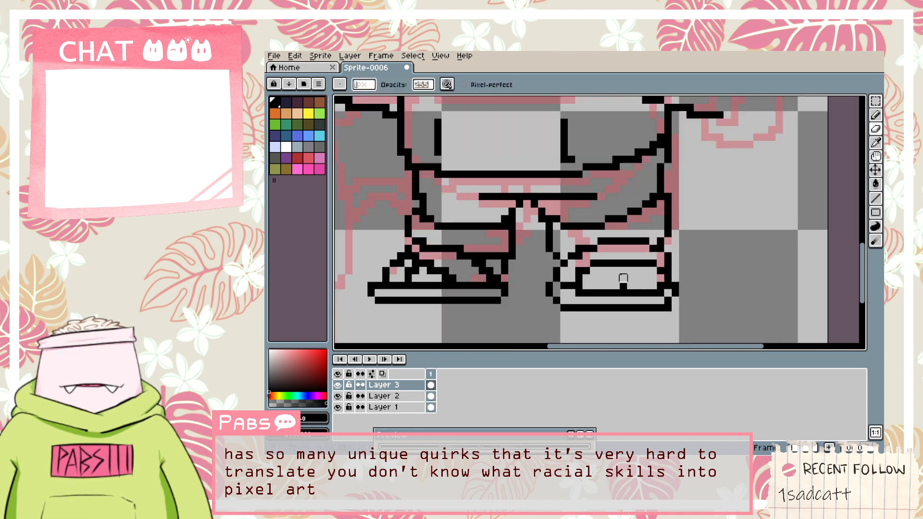
{"action": "scroll", "coordinate": [556, 270], "scroll_direction": "up", "scroll_amount": 1}
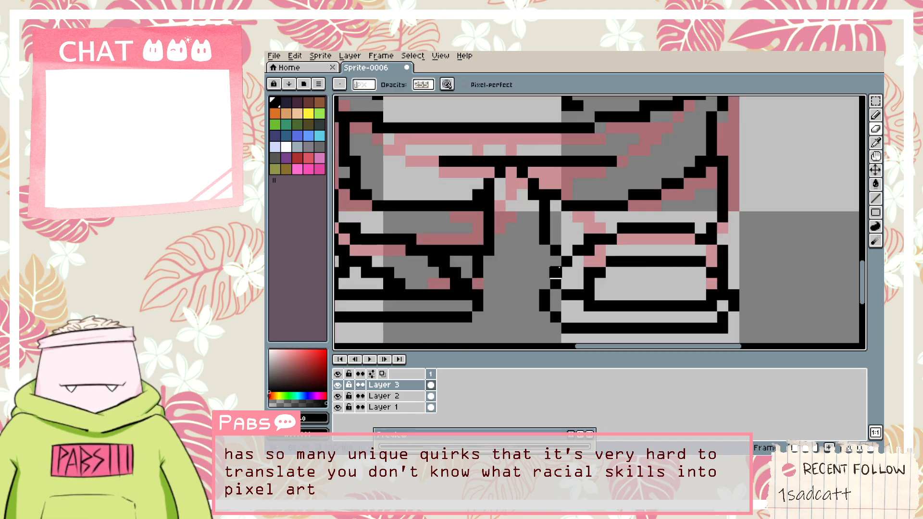
{"action": "key", "text": "b"}
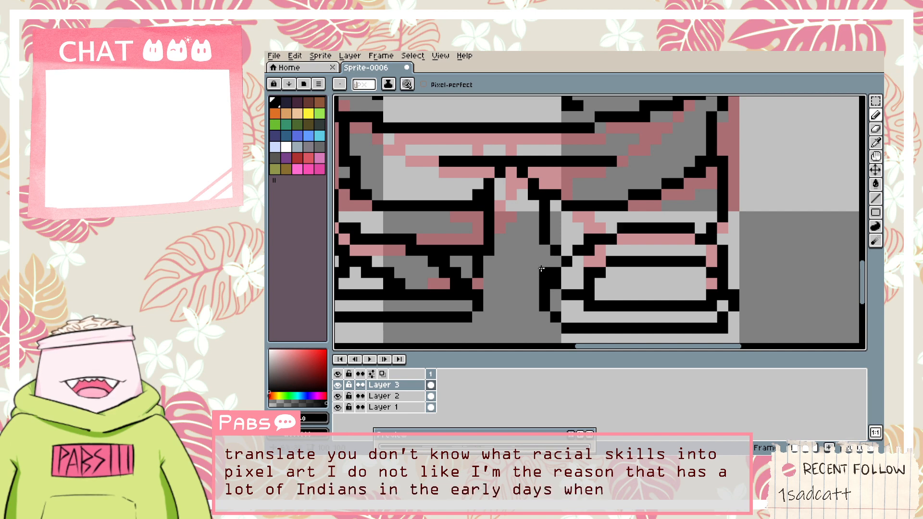
{"action": "scroll", "coordinate": [677, 284], "scroll_direction": "down", "scroll_amount": 3}
{"action": "key", "text": "space"}
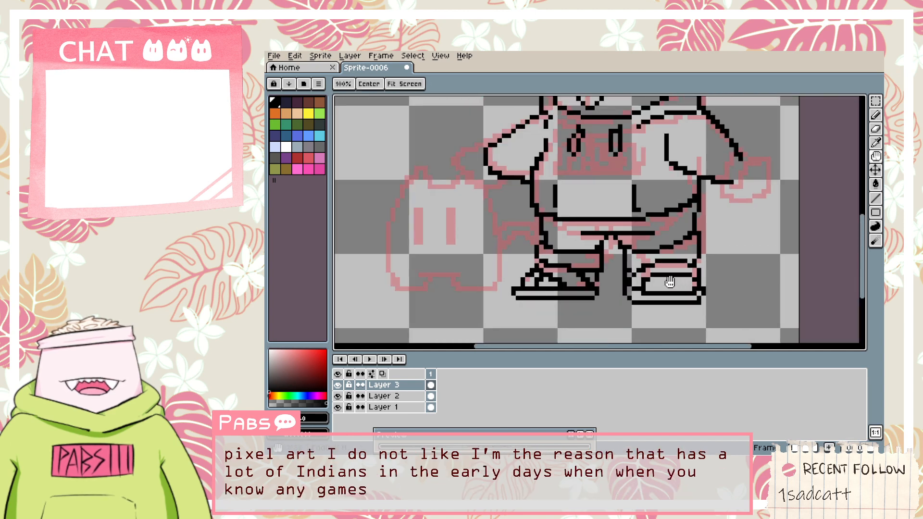
Redraw the short vertical line inside the right shoe and erase the doubled pixel at the sole's outer corner.
{"action": "scroll", "coordinate": [670, 282], "scroll_direction": "up", "scroll_amount": 3}
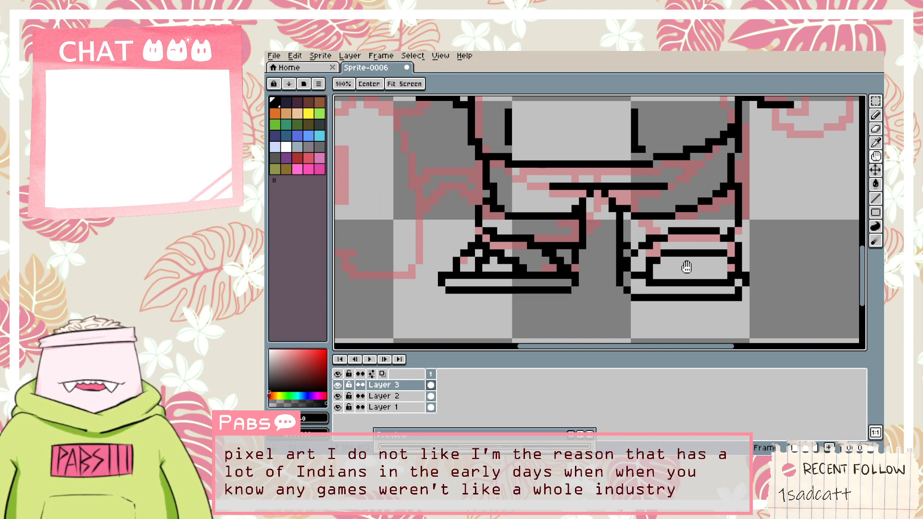
{"action": "key", "text": "b"}
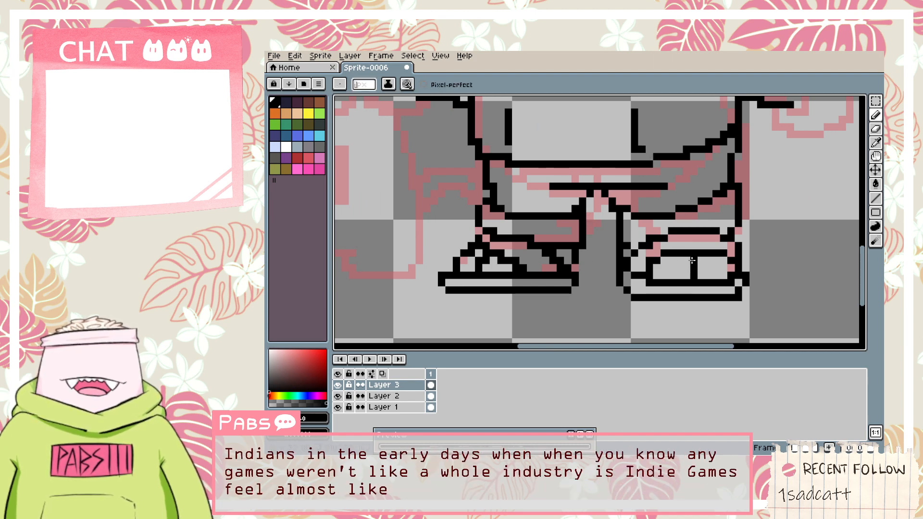
{"action": "left_click", "coordinate": [686, 276]}
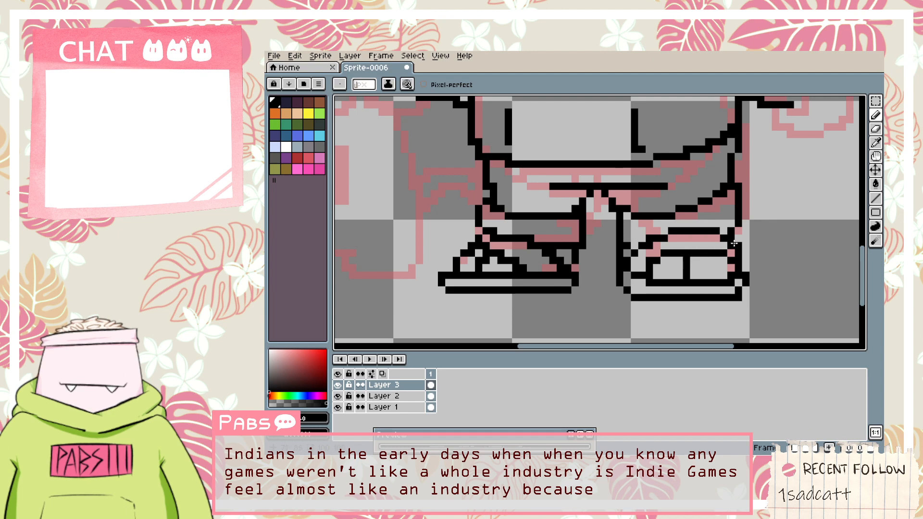
{"action": "key", "text": "e"}
{"action": "scroll", "coordinate": [734, 243], "scroll_direction": "up", "scroll_amount": 2}
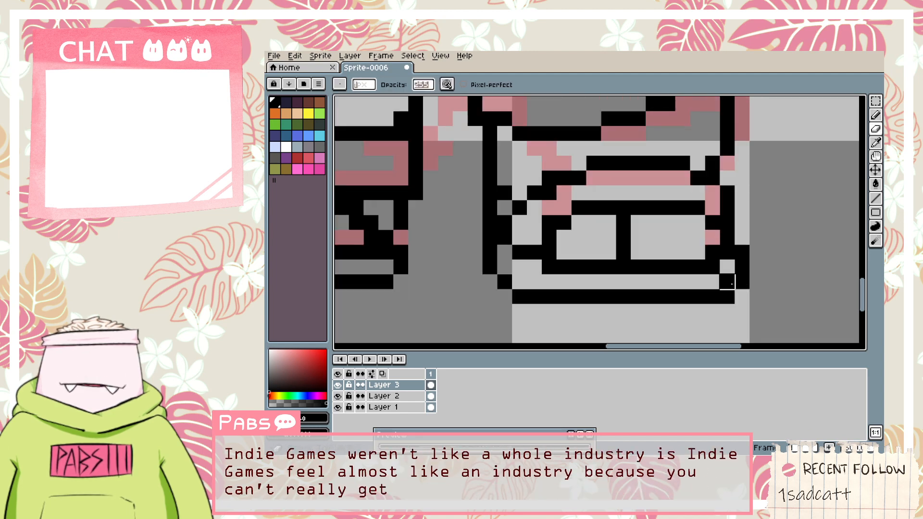
{"action": "left_click", "coordinate": [731, 283]}
{"action": "scroll", "coordinate": [741, 290], "scroll_direction": "down", "scroll_amount": 4}
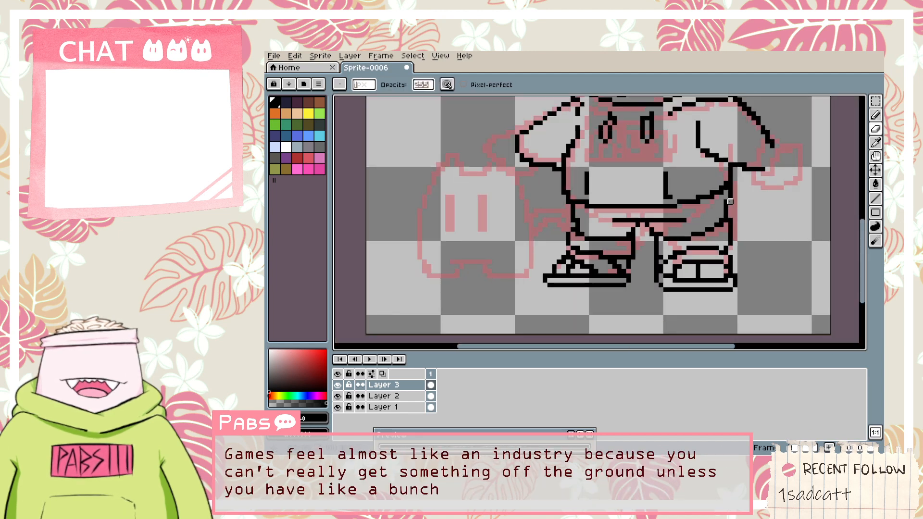
Add black pixels along the inner edge of the left sleeve's cuff opening, beside the pink sketch.
{"action": "key", "text": "space"}
{"action": "left_click_drag", "start_coordinate": [730, 202], "coordinate": [711, 270]}
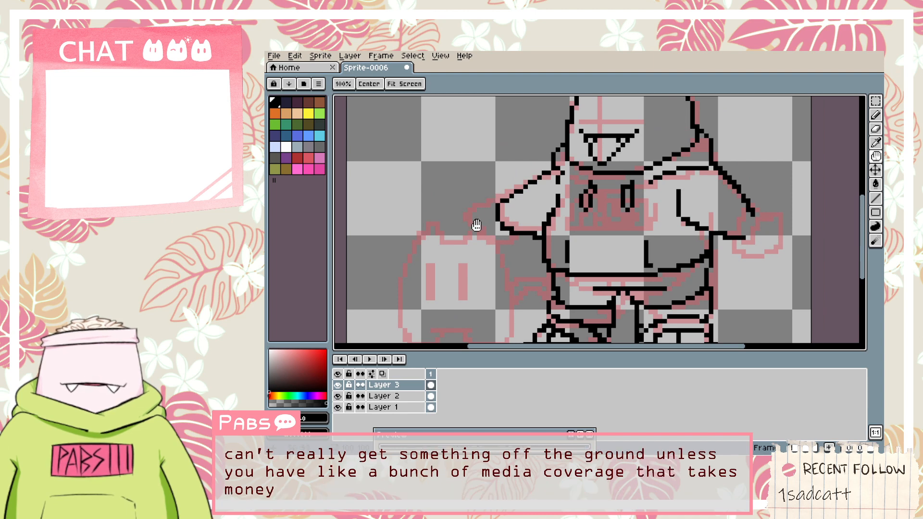
{"action": "scroll", "coordinate": [476, 225], "scroll_direction": "up", "scroll_amount": 3}
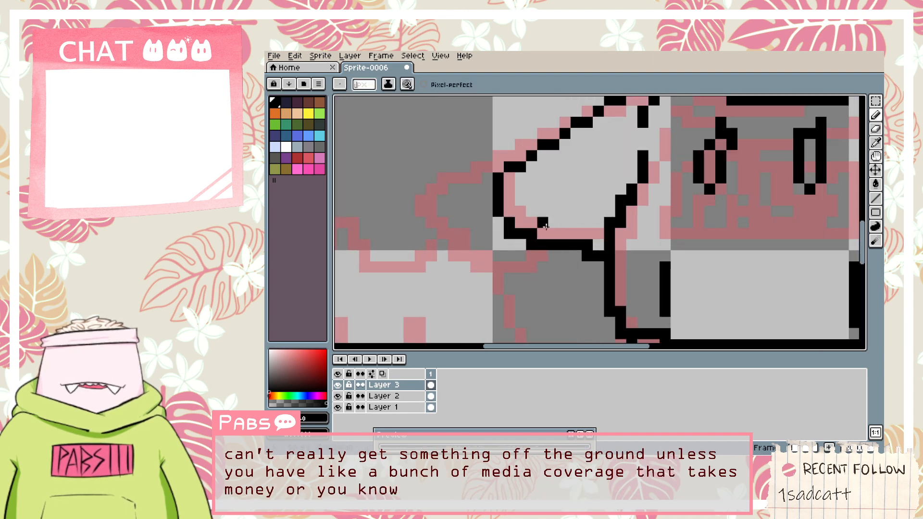
{"action": "left_click", "coordinate": [520, 178]}
{"action": "left_click", "coordinate": [531, 201]}
{"action": "key", "text": "ctrl+z"}
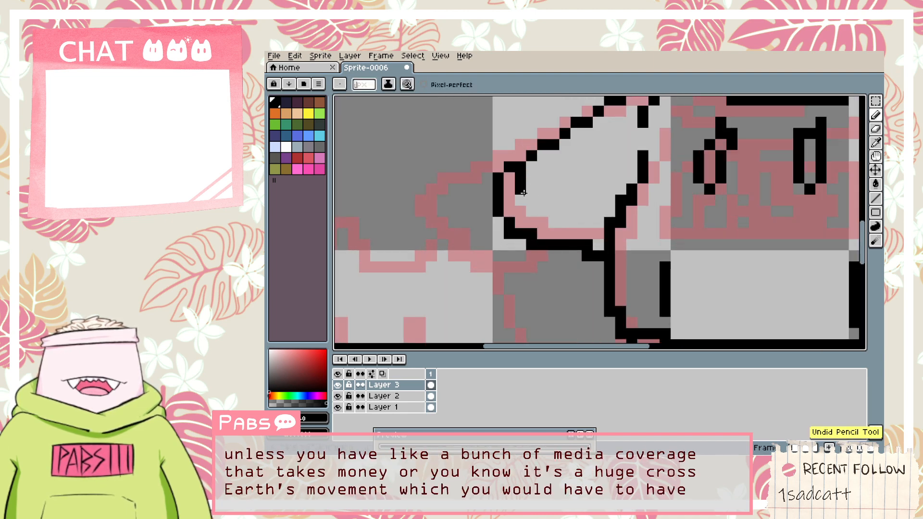
{"action": "left_click", "coordinate": [531, 211]}
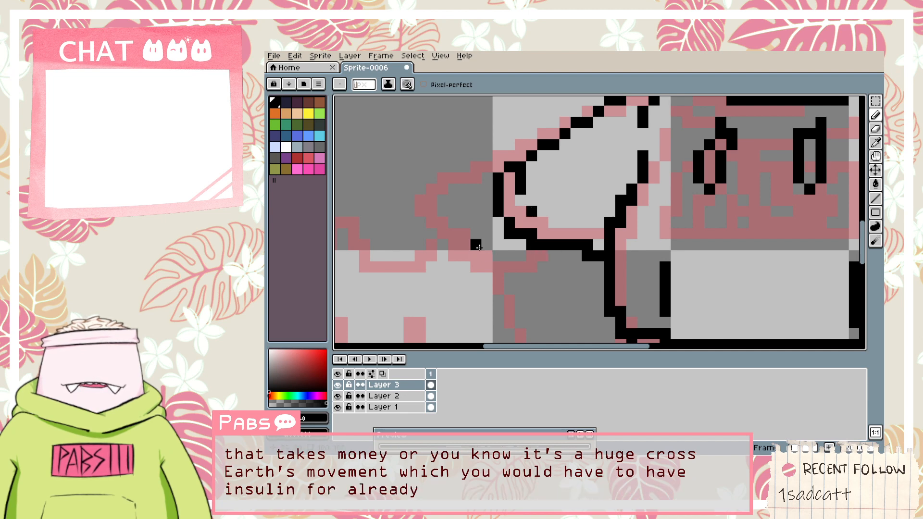
Try to outline the left hand around the pink sketch, from the cuff's lower corner to its upper corner.
{"action": "mouse_move", "coordinate": [453, 245]}
{"action": "left_mouse_down"}
{"action": "mouse_move", "coordinate": [495, 270]}
{"action": "mouse_move", "coordinate": [553, 256]}
{"action": "left_mouse_up"}
{"action": "key", "text": "ctrl+z"}
{"action": "left_click_drag", "start_coordinate": [453, 246], "coordinate": [547, 254]}
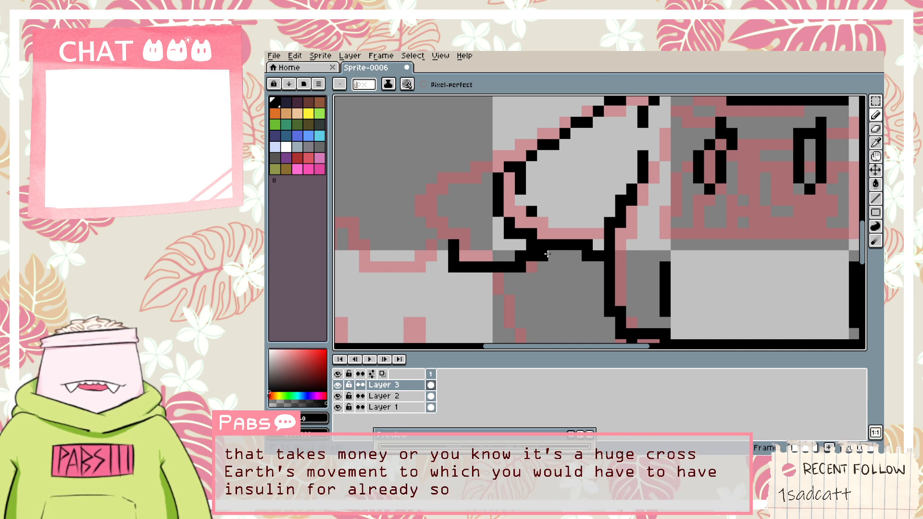
{"action": "key", "text": "ctrl+z"}
{"action": "mouse_move", "coordinate": [444, 245]}
{"action": "left_mouse_down"}
{"action": "mouse_move", "coordinate": [470, 275]}
{"action": "mouse_move", "coordinate": [511, 264]}
{"action": "left_mouse_up"}
{"action": "key", "text": "ctrl+z"}
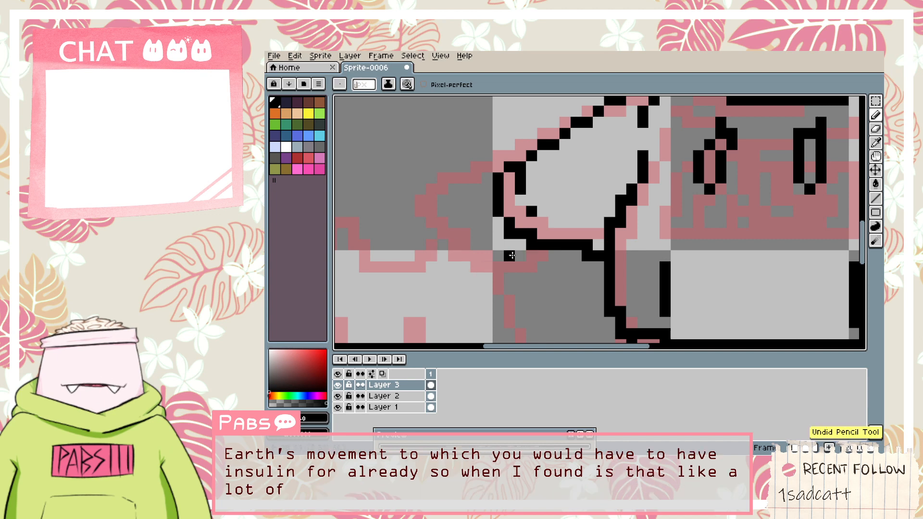
{"action": "mouse_move", "coordinate": [452, 249]}
{"action": "left_mouse_down"}
{"action": "mouse_move", "coordinate": [474, 269]}
{"action": "mouse_move", "coordinate": [517, 245]}
{"action": "left_mouse_up"}
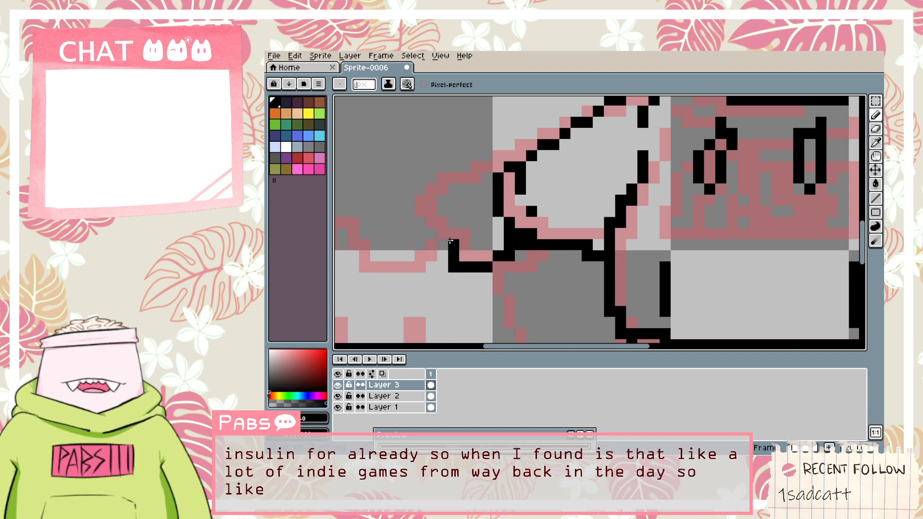
{"action": "mouse_move", "coordinate": [450, 242]}
{"action": "left_mouse_down"}
{"action": "mouse_move", "coordinate": [425, 223]}
{"action": "mouse_move", "coordinate": [420, 197]}
{"action": "mouse_move", "coordinate": [468, 154]}
{"action": "mouse_move", "coordinate": [499, 159]}
{"action": "left_mouse_up"}
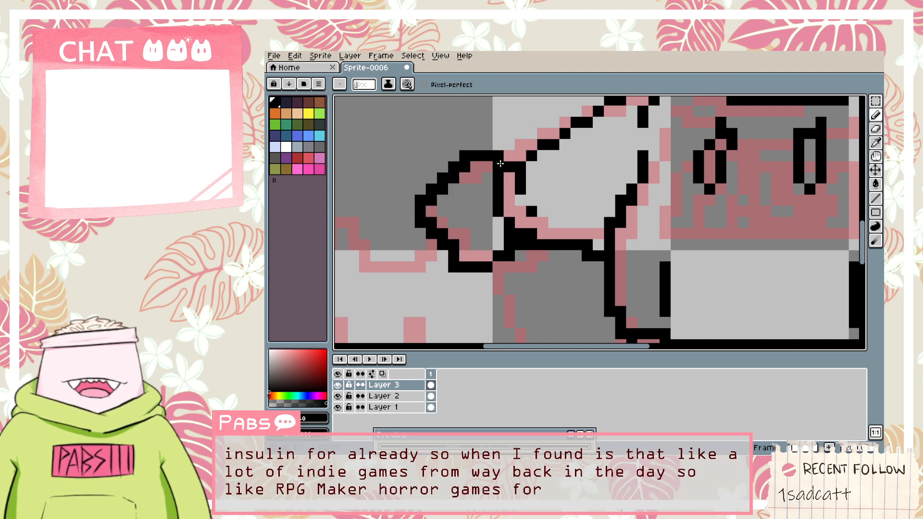
Erase the left hand's black outline and thin the thick corner at the bottom of the sleeve cuff.
{"action": "key", "text": "e"}
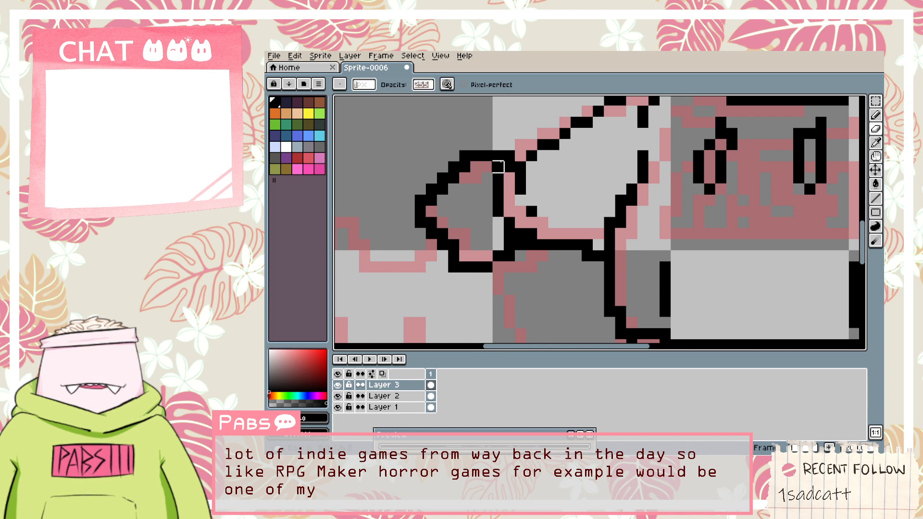
{"action": "scroll", "coordinate": [509, 156], "scroll_direction": "down", "scroll_amount": 3}
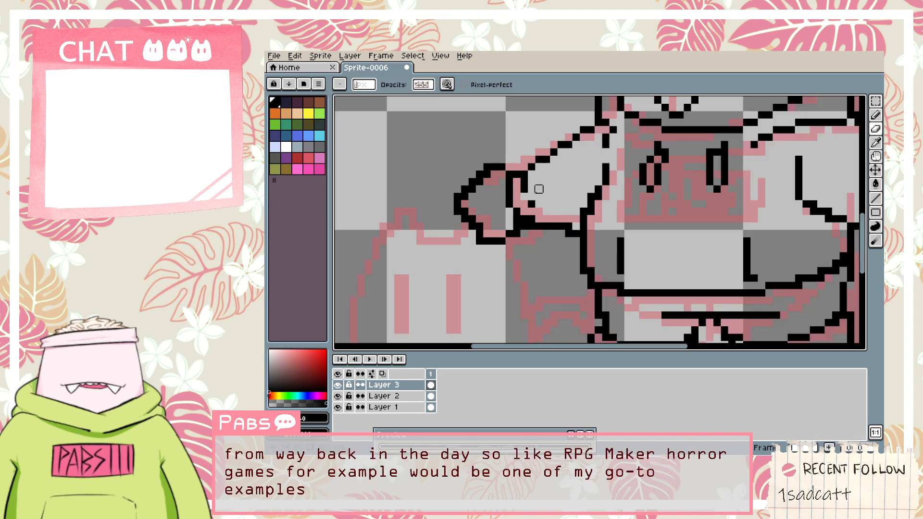
{"action": "scroll", "coordinate": [524, 183], "scroll_direction": "up", "scroll_amount": 2}
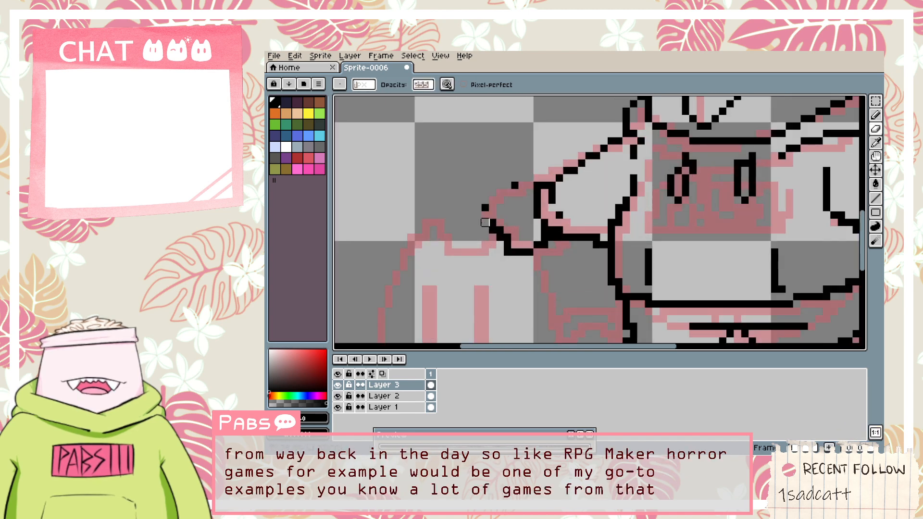
{"action": "mouse_move", "coordinate": [507, 245]}
{"action": "left_mouse_down"}
{"action": "mouse_move", "coordinate": [530, 238]}
{"action": "mouse_move", "coordinate": [544, 252]}
{"action": "mouse_move", "coordinate": [558, 230]}
{"action": "left_mouse_up"}
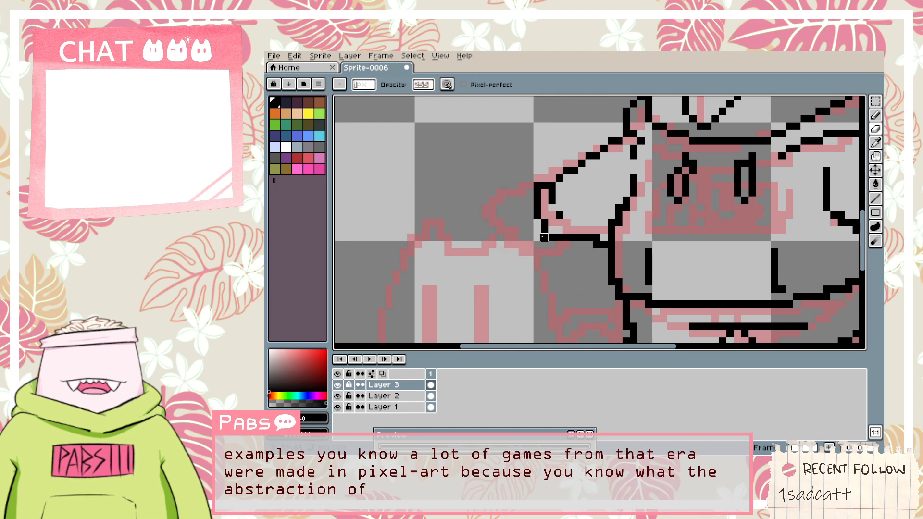
Try to outline the left hand from the cuff's lower corner over the pink sketch.
{"action": "scroll", "coordinate": [552, 236], "scroll_direction": "up", "scroll_amount": 1}
{"action": "key", "text": "b"}
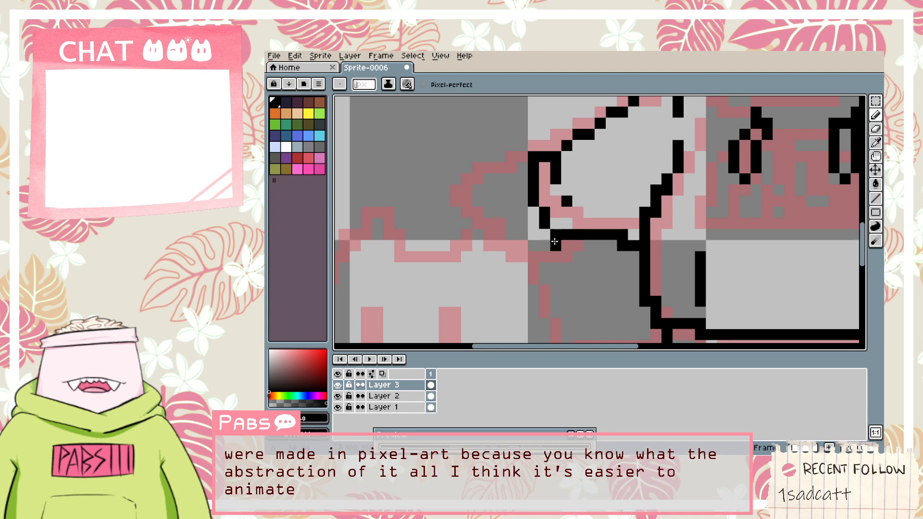
{"action": "mouse_move", "coordinate": [552, 238]}
{"action": "left_mouse_down"}
{"action": "mouse_move", "coordinate": [526, 263]}
{"action": "mouse_move", "coordinate": [501, 258]}
{"action": "mouse_move", "coordinate": [495, 237]}
{"action": "left_mouse_up"}
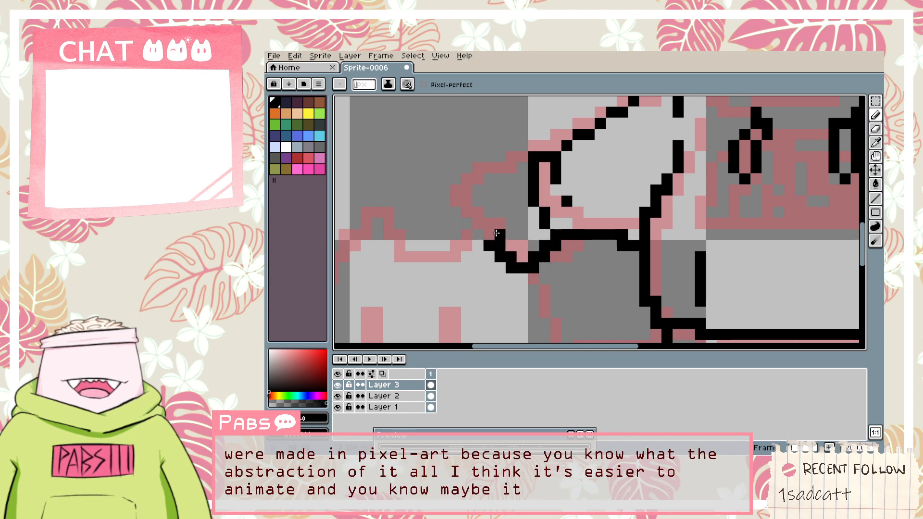
{"action": "key", "text": "ctrl+z"}
{"action": "key", "text": "ctrl+z"}
{"action": "mouse_move", "coordinate": [552, 239]}
{"action": "left_mouse_down"}
{"action": "mouse_move", "coordinate": [502, 256]}
{"action": "mouse_move", "coordinate": [470, 194]}
{"action": "mouse_move", "coordinate": [479, 178]}
{"action": "mouse_move", "coordinate": [529, 156]}
{"action": "left_mouse_up"}
{"action": "key", "text": "ctrl+z"}
{"action": "key", "text": "ctrl+z"}
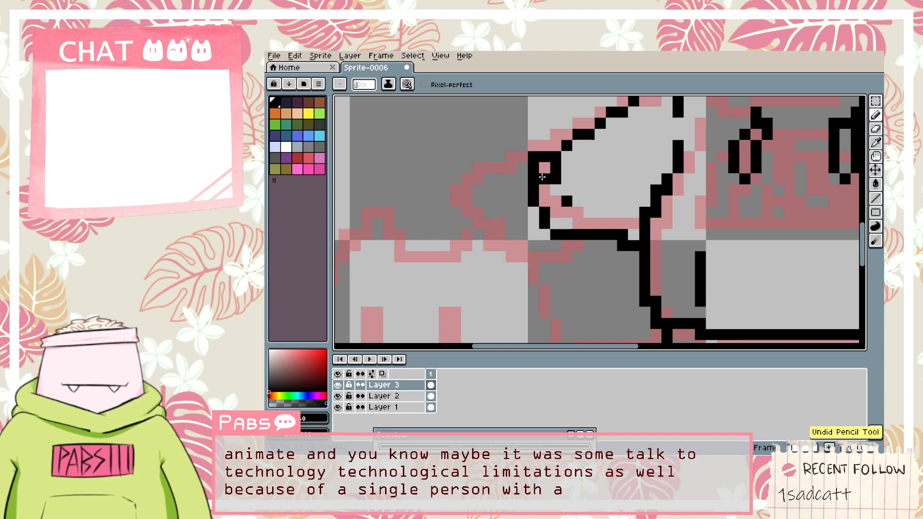
Outline the left hand in black from the cuff's upper corner to the sleeve's underside and add pixels for the fingers inside it.
{"action": "key", "text": "e"}
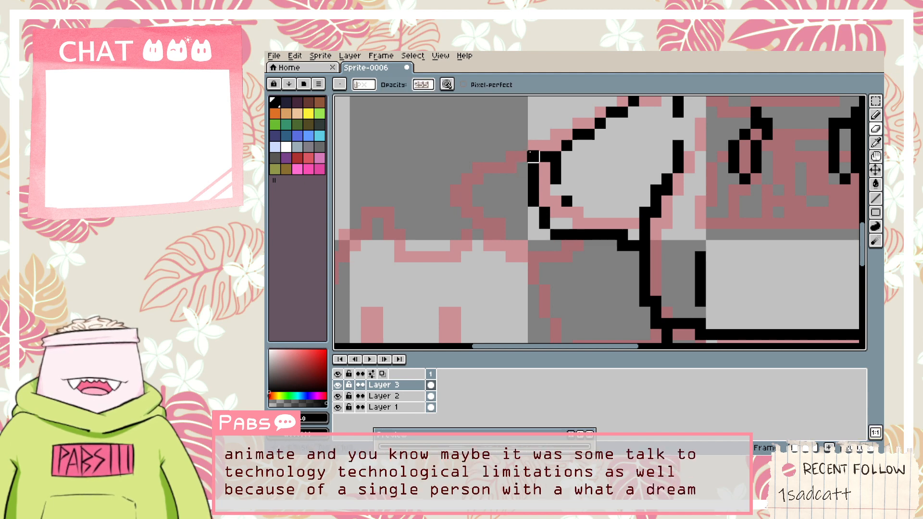
{"action": "key", "text": "b"}
{"action": "mouse_move", "coordinate": [531, 165]}
{"action": "left_mouse_down"}
{"action": "mouse_move", "coordinate": [476, 209]}
{"action": "mouse_move", "coordinate": [503, 269]}
{"action": "mouse_move", "coordinate": [545, 271]}
{"action": "mouse_move", "coordinate": [591, 235]}
{"action": "left_mouse_up"}
{"action": "left_click", "coordinate": [511, 258]}
{"action": "left_click", "coordinate": [520, 269]}
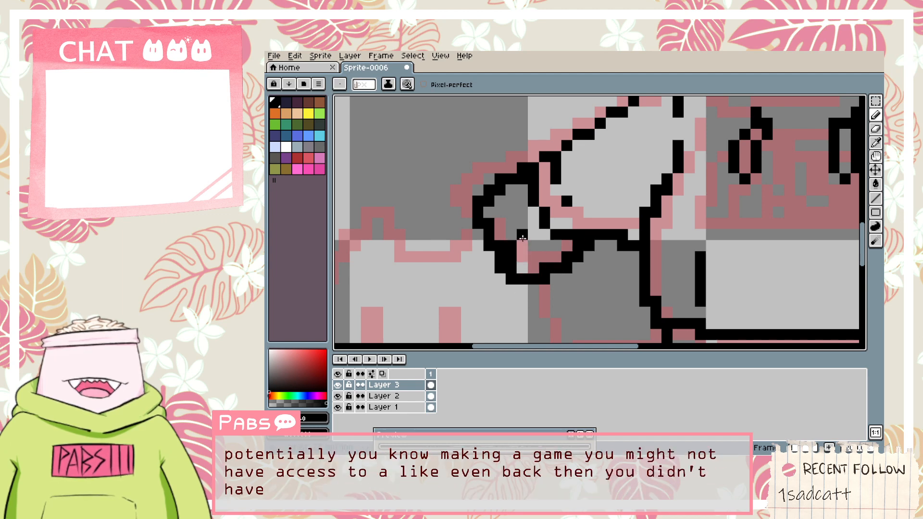
Thin the doubled pixels in the left hand's black outline and refill the gap on its outer edge.
{"action": "scroll", "coordinate": [569, 265], "scroll_direction": "down", "scroll_amount": 3}
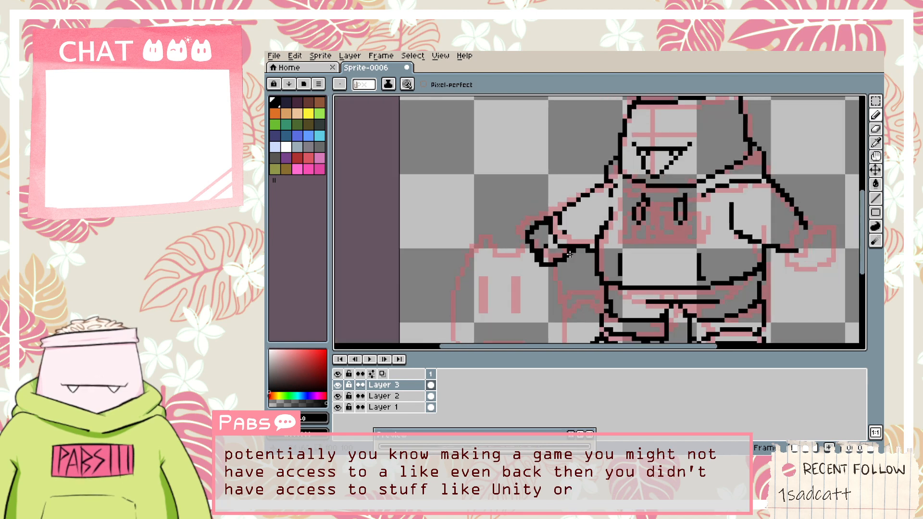
{"action": "scroll", "coordinate": [567, 258], "scroll_direction": "up", "scroll_amount": 4}
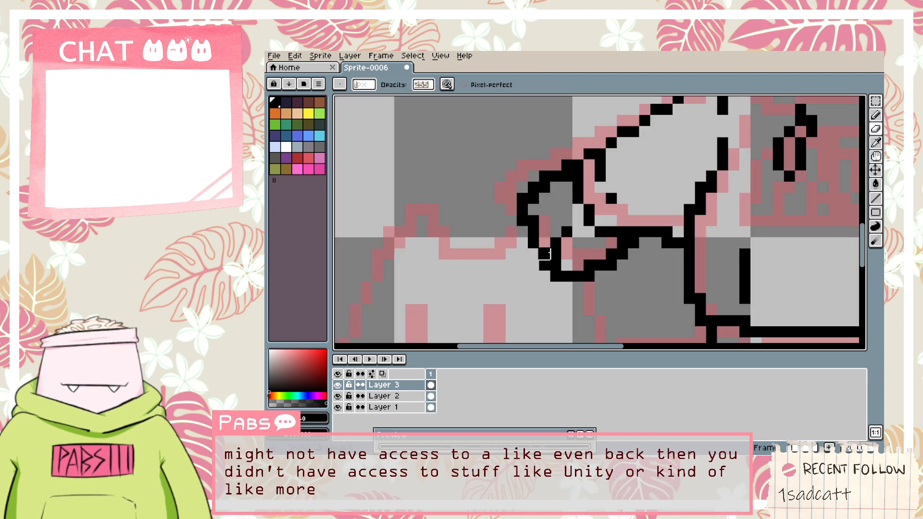
{"action": "scroll", "coordinate": [557, 271], "scroll_direction": "down", "scroll_amount": 4}
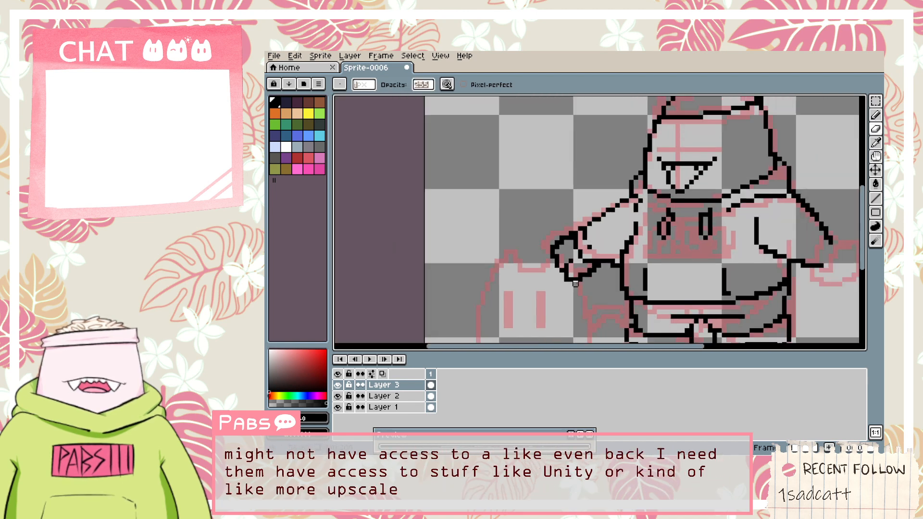
{"action": "scroll", "coordinate": [574, 275], "scroll_direction": "up", "scroll_amount": 4}
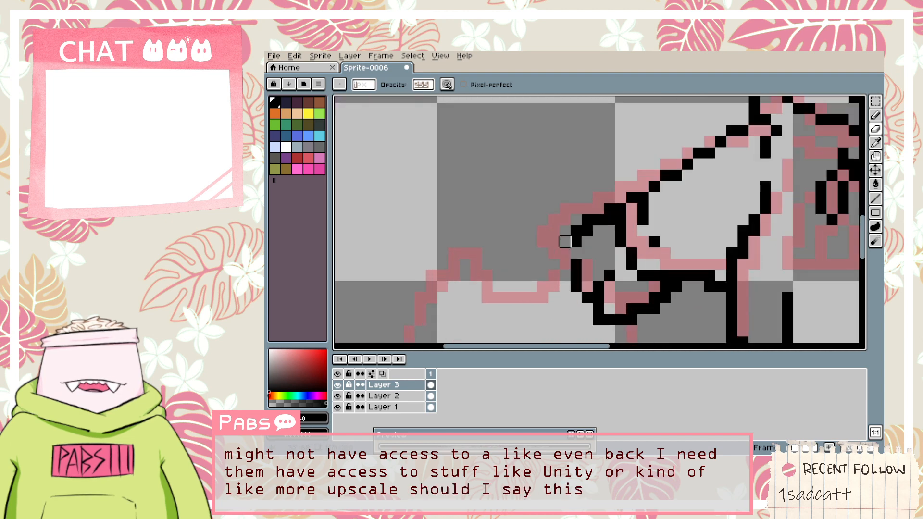
{"action": "key", "text": "b"}
{"action": "left_click", "coordinate": [575, 254]}
{"action": "scroll", "coordinate": [580, 259], "scroll_direction": "down", "scroll_amount": 3}
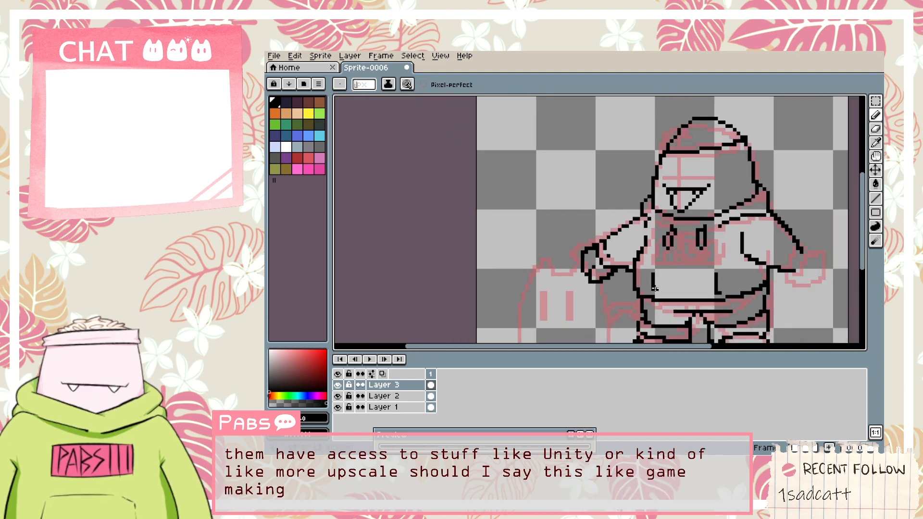
Rework the black line between the left sleeve and the torso so it reaches the shoulder, leaving a gap near its lower end.
{"action": "key", "text": "space"}
{"action": "mouse_move", "coordinate": [678, 293]}
{"action": "left_mouse_down"}
{"action": "mouse_move", "coordinate": [541, 284]}
{"action": "mouse_move", "coordinate": [516, 274]}
{"action": "left_mouse_up"}
{"action": "scroll", "coordinate": [483, 220], "scroll_direction": "up", "scroll_amount": 3}
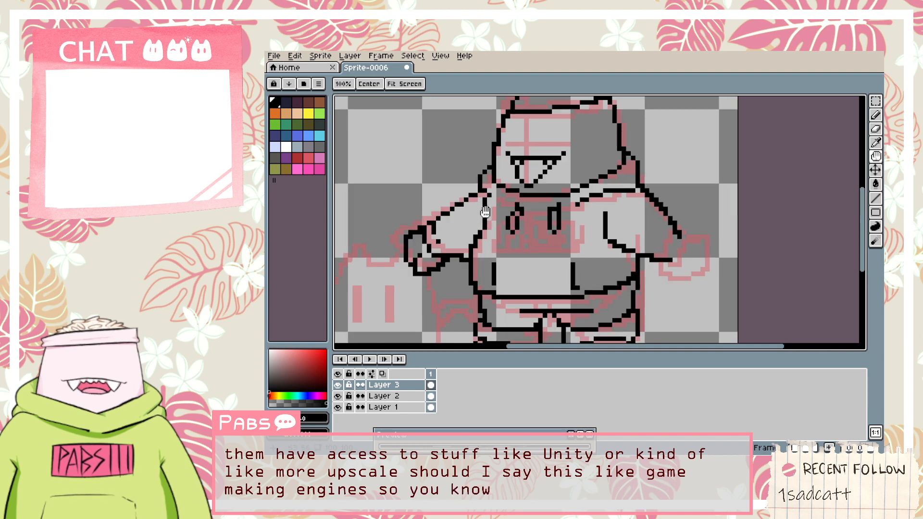
{"action": "key", "text": "space"}
{"action": "key", "text": "e"}
{"action": "left_click_drag", "start_coordinate": [485, 231], "coordinate": [493, 178]}
{"action": "key", "text": "b"}
{"action": "key", "text": "ctrl+z"}
{"action": "key", "text": "e"}
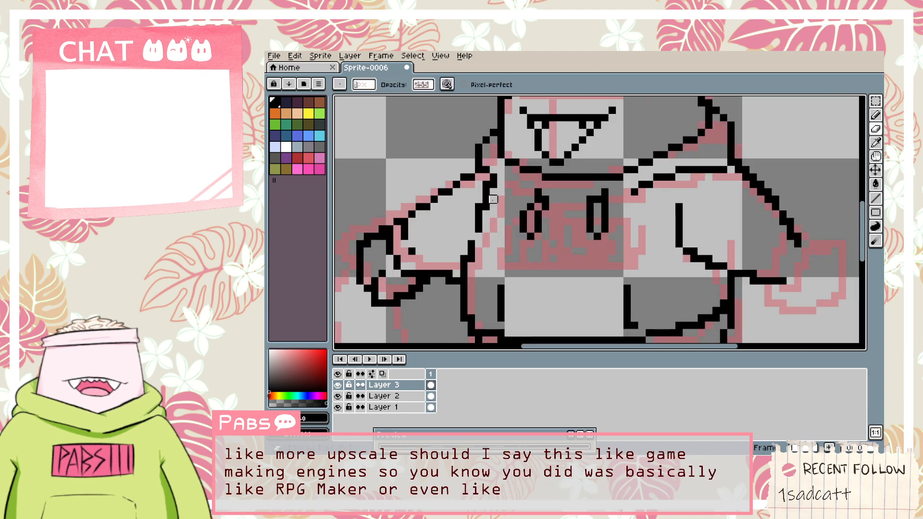
Outline the right hand as a rounded black shape from the sleeve's outer edge around to the cuff's lower corner.
{"action": "key", "text": "h"}
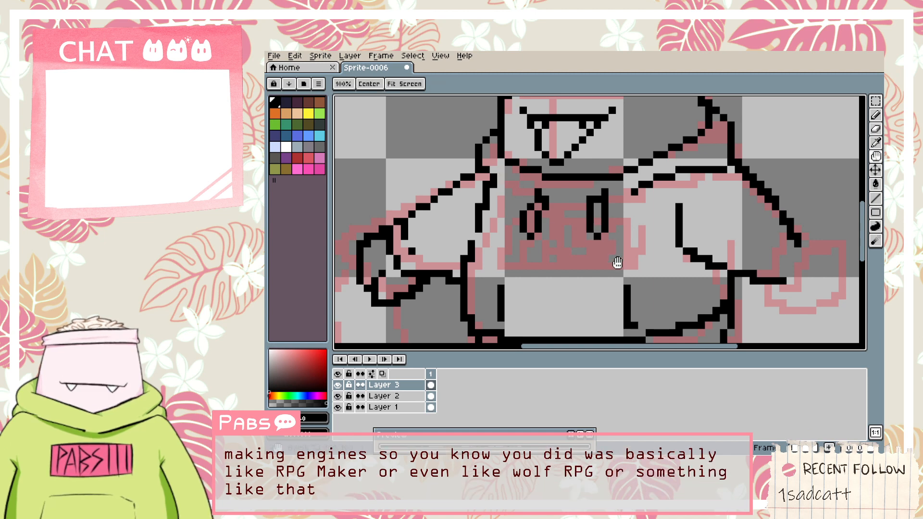
{"action": "left_click_drag", "start_coordinate": [623, 271], "coordinate": [527, 255]}
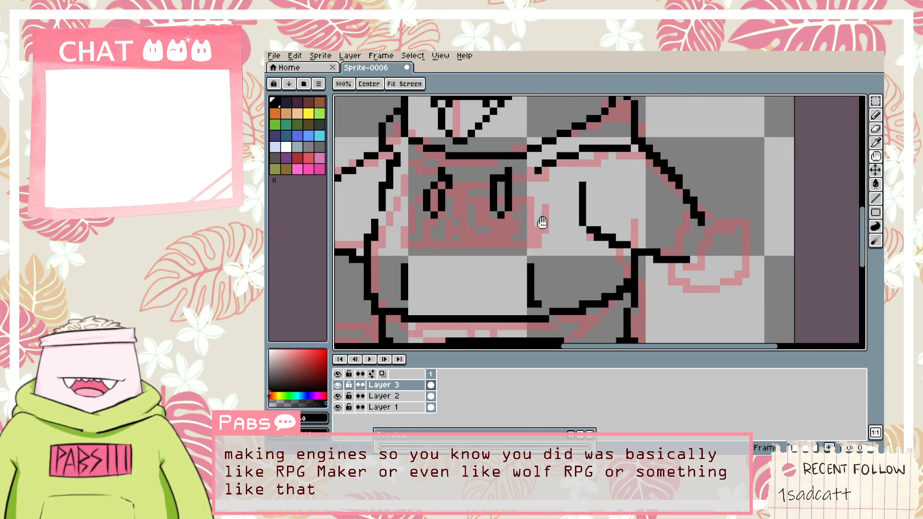
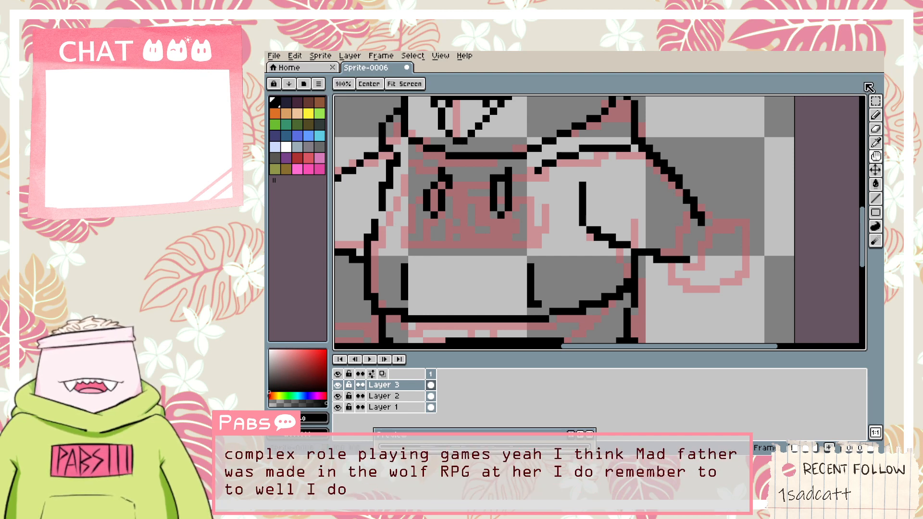
{"action": "left_click_drag", "start_coordinate": [705, 162], "coordinate": [741, 166]}
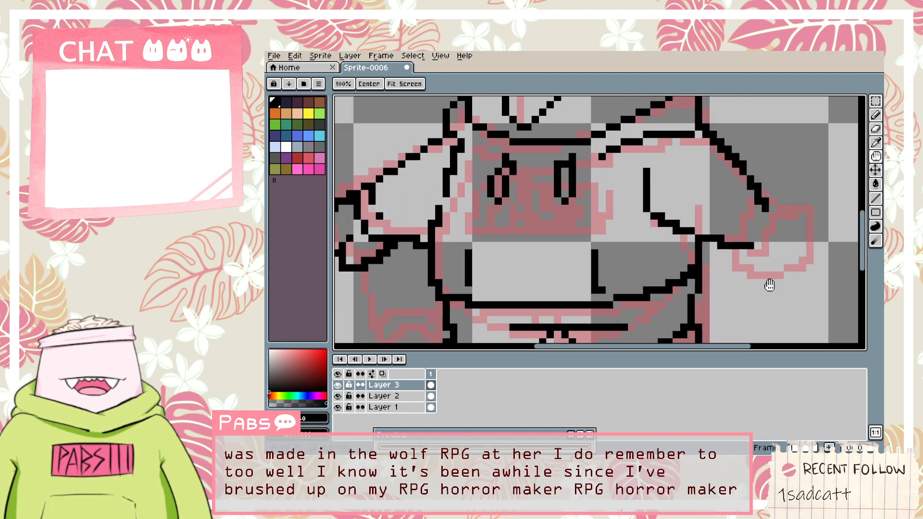
{"action": "left_click_drag", "start_coordinate": [769, 285], "coordinate": [678, 243]}
{"action": "scroll", "coordinate": [646, 224], "scroll_direction": "up", "scroll_amount": 1}
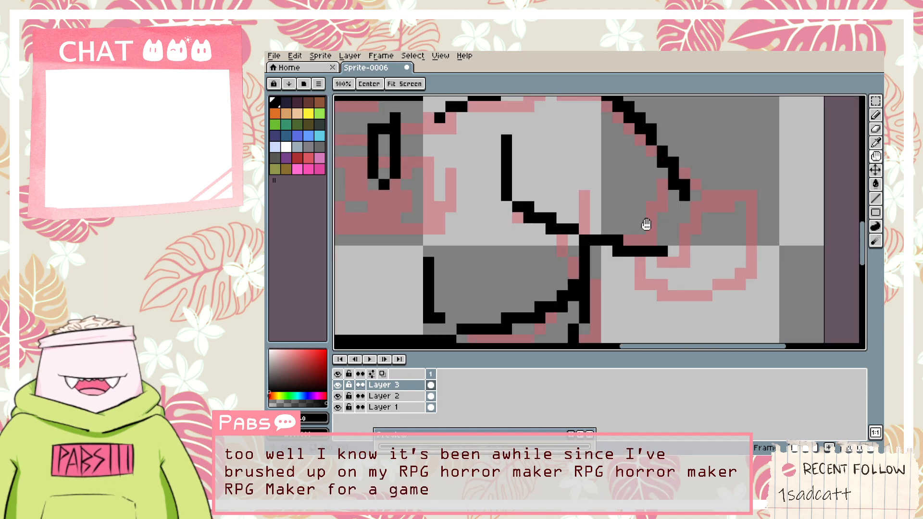
{"action": "key", "text": "b"}
{"action": "mouse_move", "coordinate": [620, 265]}
{"action": "left_mouse_down"}
{"action": "mouse_move", "coordinate": [704, 184]}
{"action": "mouse_move", "coordinate": [764, 226]}
{"action": "mouse_move", "coordinate": [719, 291]}
{"action": "mouse_move", "coordinate": [672, 297]}
{"action": "left_mouse_up"}
{"action": "left_click", "coordinate": [620, 286]}
{"action": "mouse_move", "coordinate": [620, 287]}
{"action": "left_mouse_down"}
{"action": "mouse_move", "coordinate": [652, 296]}
{"action": "mouse_move", "coordinate": [642, 274]}
{"action": "mouse_move", "coordinate": [674, 293]}
{"action": "mouse_move", "coordinate": [644, 269]}
{"action": "mouse_move", "coordinate": [662, 251]}
{"action": "mouse_move", "coordinate": [629, 252]}
{"action": "left_mouse_up"}
{"action": "key", "text": "ctrl+z"}
Erase the stray pixels inside the right hand's upper edge and the protruding pixels on its outer side.
{"action": "key", "text": "e"}
{"action": "left_click", "coordinate": [640, 273]}
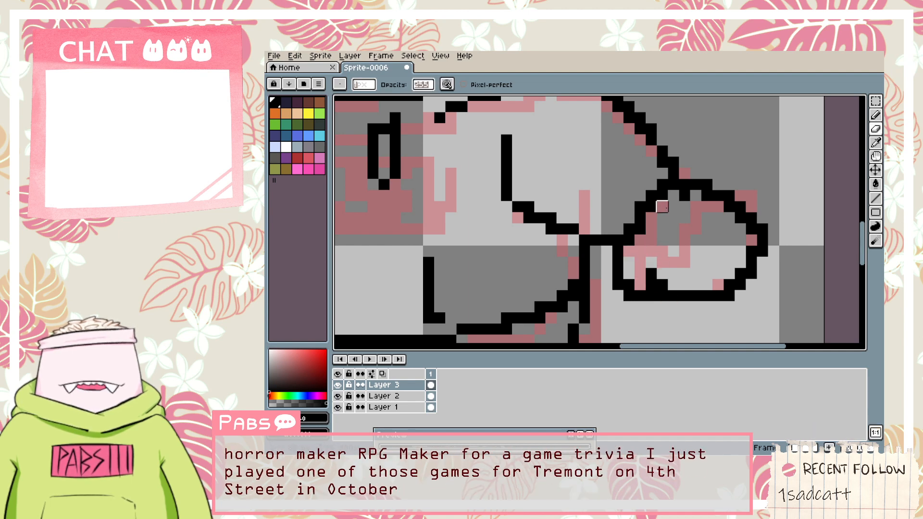
{"action": "left_click", "coordinate": [682, 197]}
{"action": "left_click_drag", "start_coordinate": [763, 238], "coordinate": [763, 252]}
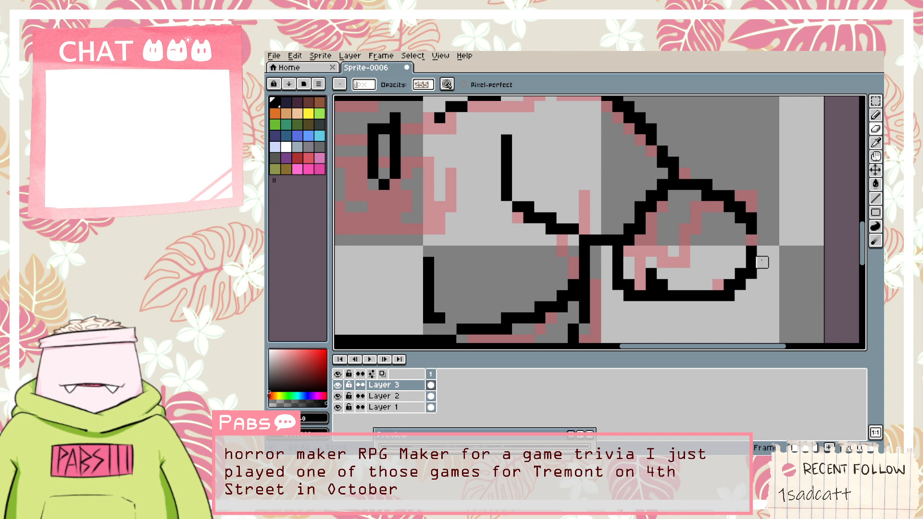
Close the gap in the right hand's outer edge and add black pixels along its lower edge to mark the fingers.
{"action": "key", "text": "b"}
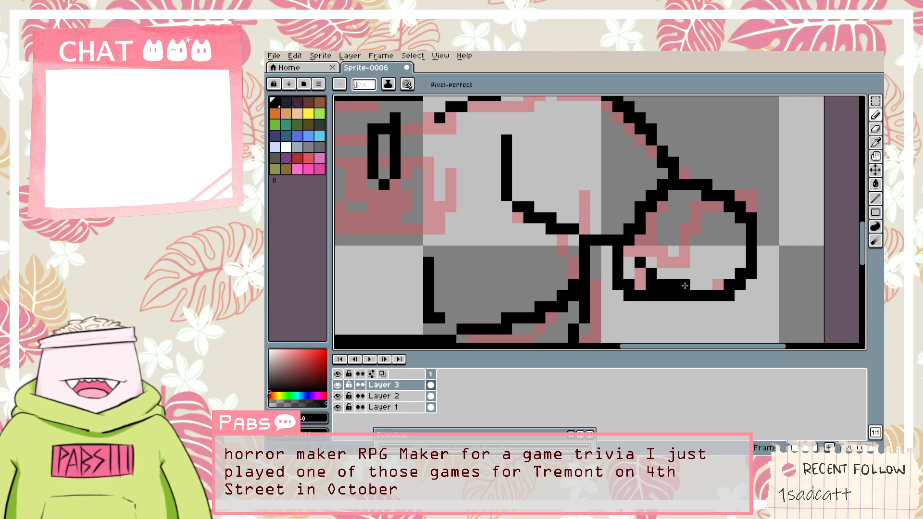
{"action": "key", "text": "ctrl+z"}
{"action": "left_click_drag", "start_coordinate": [694, 272], "coordinate": [692, 279]}
{"action": "left_click", "coordinate": [685, 285]}
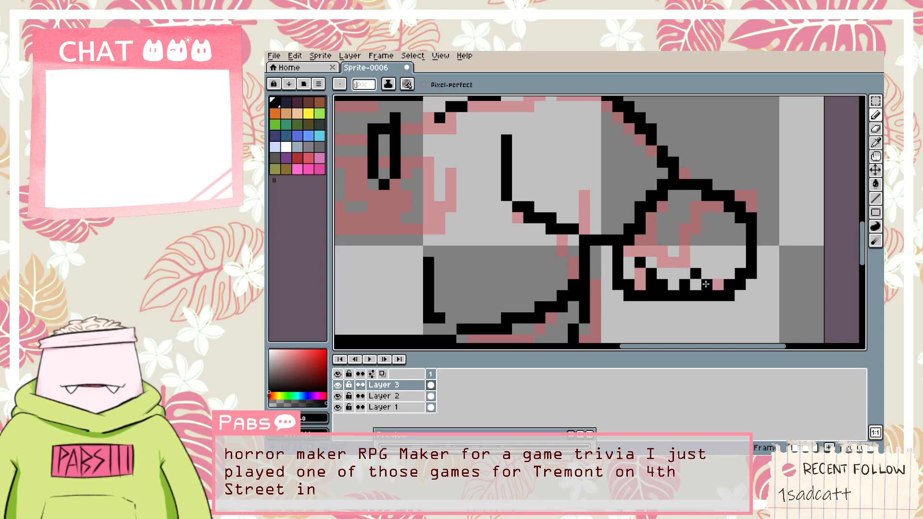
{"action": "left_click", "coordinate": [707, 285]}
{"action": "scroll", "coordinate": [715, 305], "scroll_direction": "down", "scroll_amount": 3}
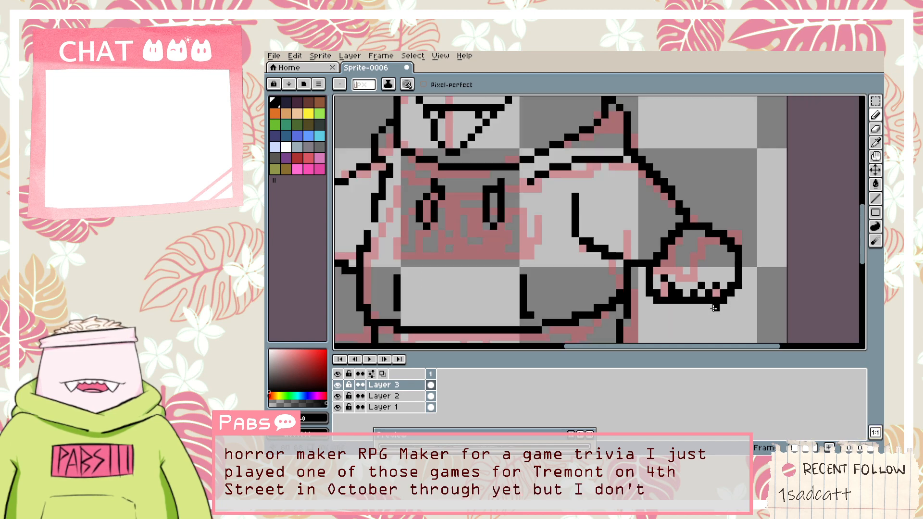
Try to lower the short black line joining the right sleeve's underside to the hand.
{"action": "key", "text": "space"}
{"action": "left_click_drag", "start_coordinate": [682, 317], "coordinate": [716, 262]}
{"action": "scroll", "coordinate": [715, 248], "scroll_direction": "up", "scroll_amount": 4}
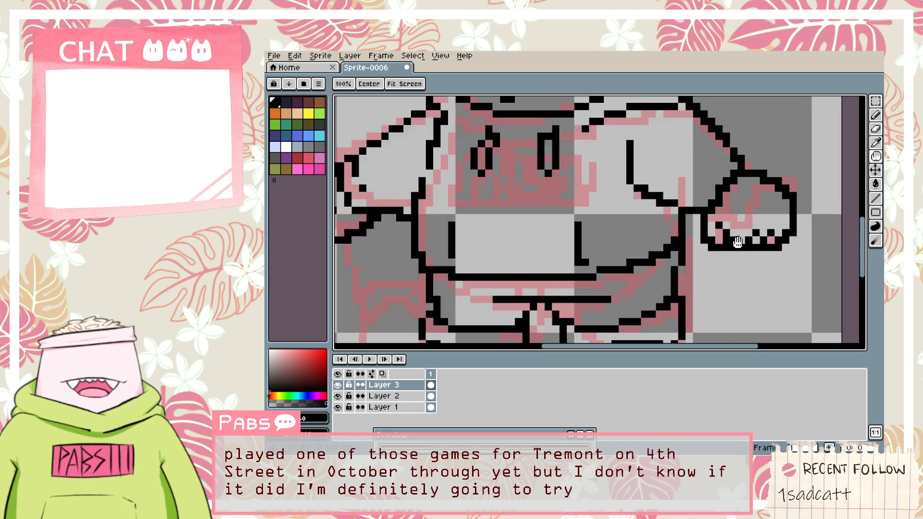
{"action": "scroll", "coordinate": [706, 288], "scroll_direction": "down", "scroll_amount": 3}
{"action": "key", "text": "space"}
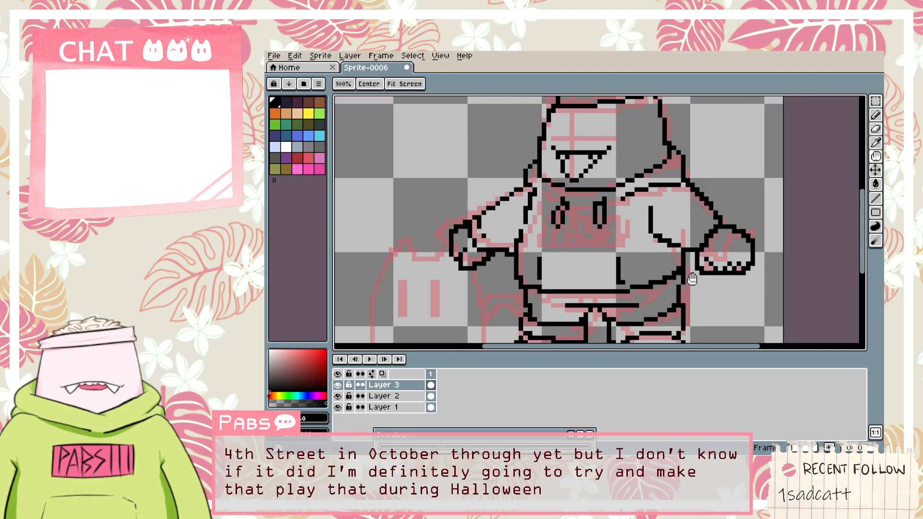
{"action": "scroll", "coordinate": [690, 303], "scroll_direction": "up", "scroll_amount": 2}
{"action": "scroll", "coordinate": [719, 286], "scroll_direction": "up", "scroll_amount": 2}
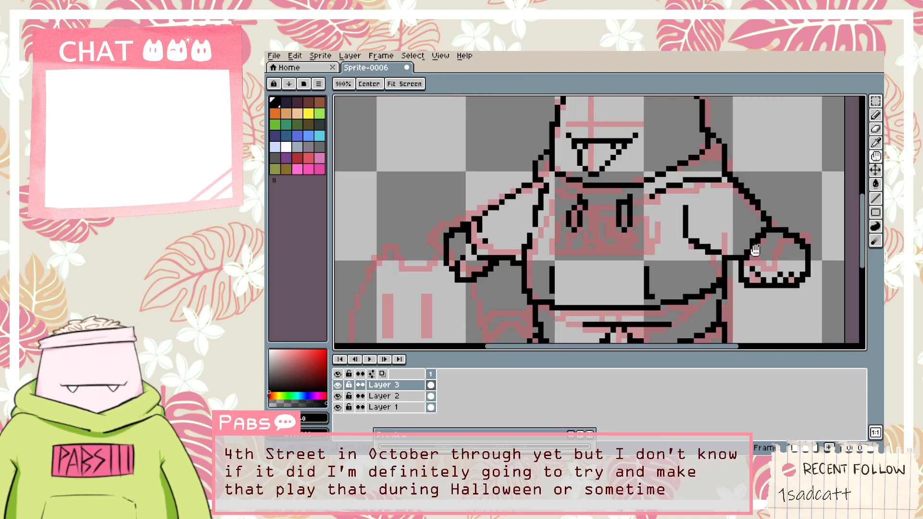
{"action": "key", "text": "ctrl+z"}
{"action": "left_click_drag", "start_coordinate": [709, 258], "coordinate": [731, 273]}
{"action": "key", "text": "ctrl+z"}
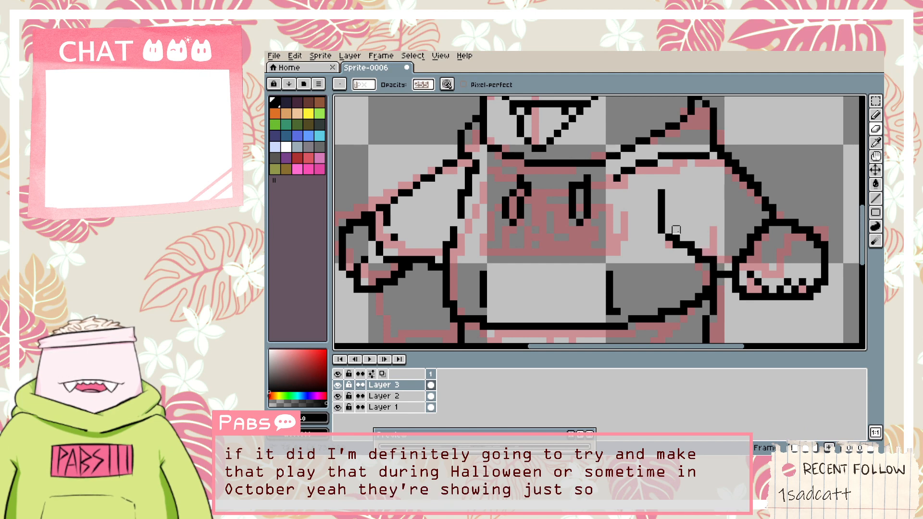
Try to thin the right sleeve's lower line into single diagonal pixels between the torso and the cuff.
{"action": "left_click_drag", "start_coordinate": [676, 237], "coordinate": [721, 259]}
{"action": "key", "text": "b"}
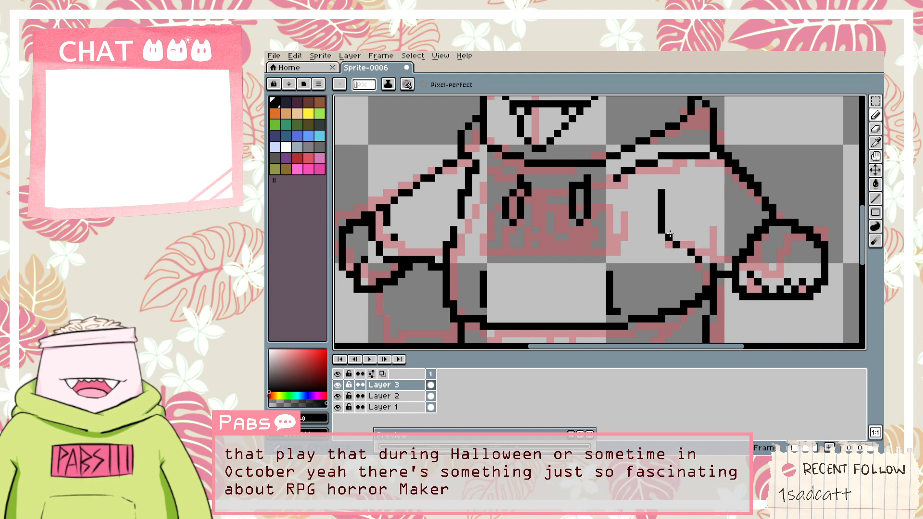
{"action": "left_click_drag", "start_coordinate": [669, 238], "coordinate": [699, 253]}
{"action": "key", "text": "ctrl+z"}
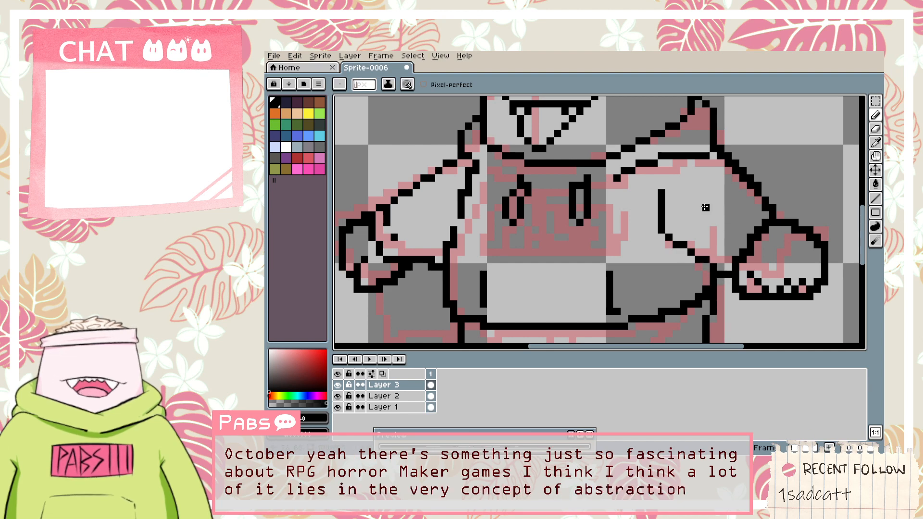
Try to add a short diagonal fold line inside the right sleeve, near the cuff.
{"action": "key", "text": "ctrl+z"}
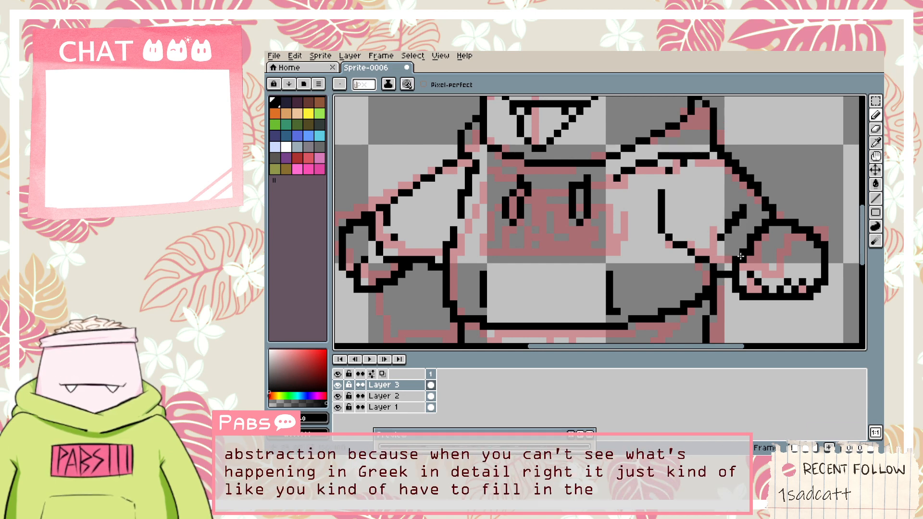
{"action": "key", "text": "ctrl+z"}
{"action": "left_click", "coordinate": [752, 202]}
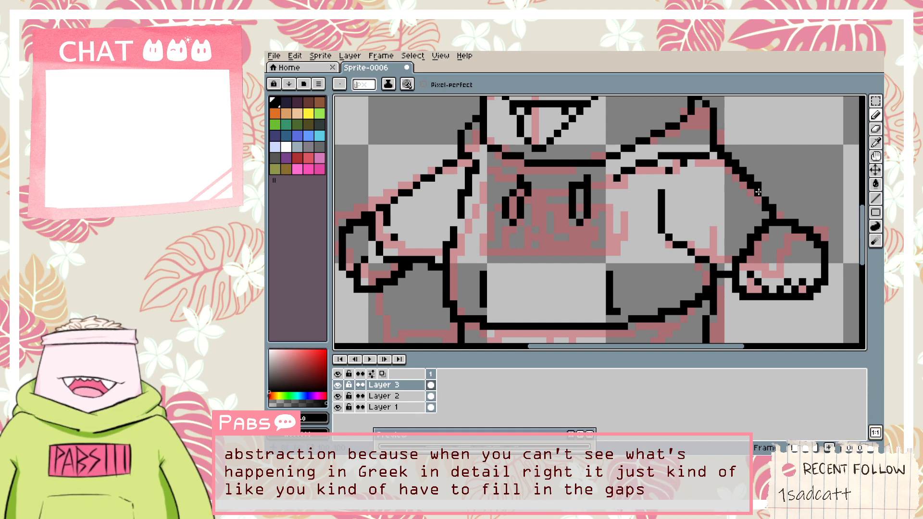
Undo the recent pencil and eraser edits on the right sleeve's fold, lower line and connection to the hand.
{"action": "scroll", "coordinate": [712, 174], "scroll_direction": "up", "scroll_amount": 1}
{"action": "key", "text": "ctrl+z"}
{"action": "key", "text": "ctrl+z"}
{"action": "key", "text": "ctrl+z"}
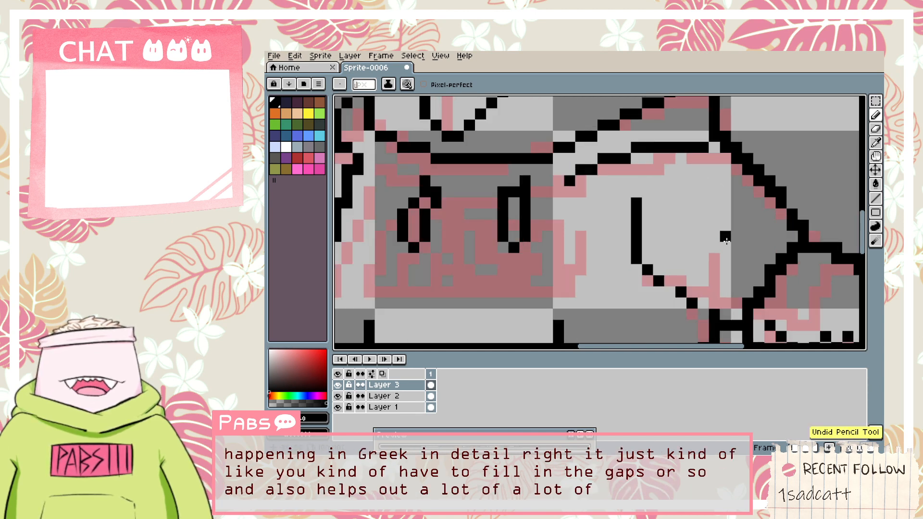
{"action": "key", "text": "ctrl+z"}
{"action": "key", "text": "ctrl+z"}
{"action": "key", "text": "ctrl+z"}
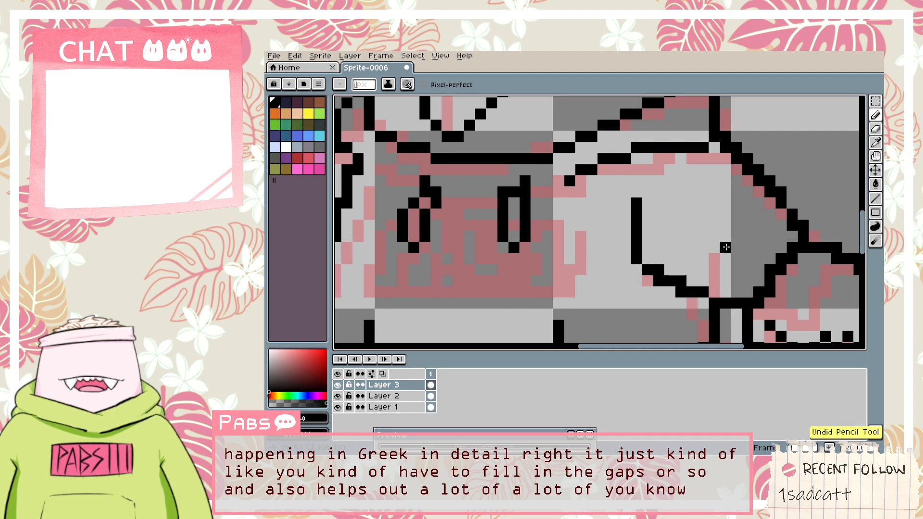
Join the right sleeve's underside to the hand with a lower short black line, erasing the old link and thinning the sleeve's lower line.
{"action": "left_click_drag", "start_coordinate": [703, 302], "coordinate": [657, 241]}
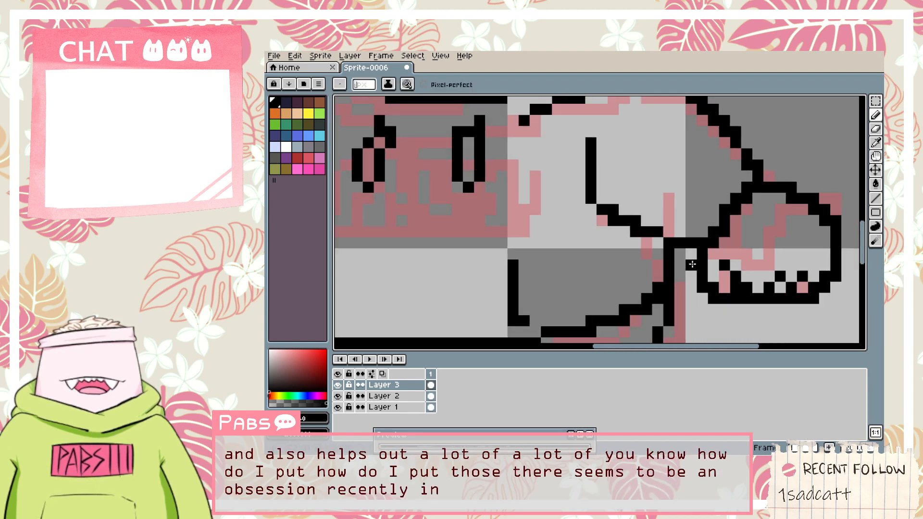
{"action": "left_click_drag", "start_coordinate": [692, 264], "coordinate": [698, 263]}
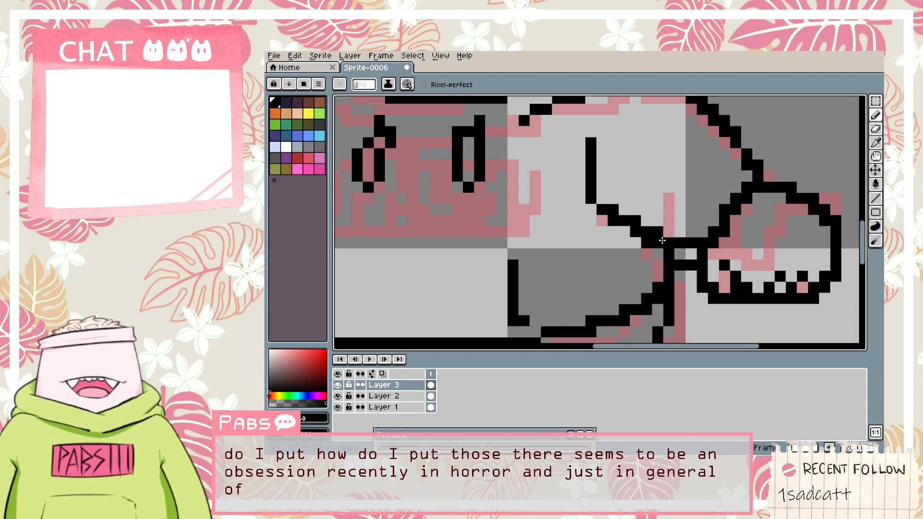
{"action": "key", "text": "e"}
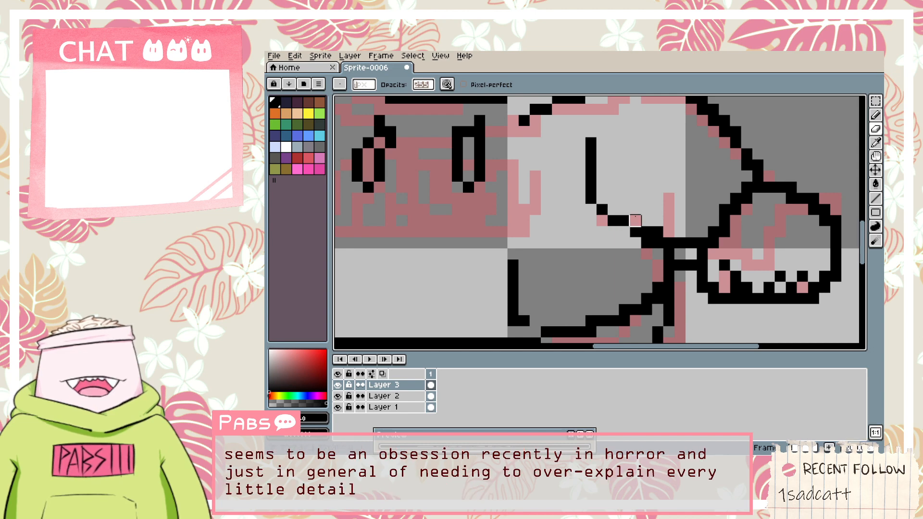
{"action": "left_click", "coordinate": [635, 221]}
{"action": "left_click_drag", "start_coordinate": [680, 243], "coordinate": [668, 243]}
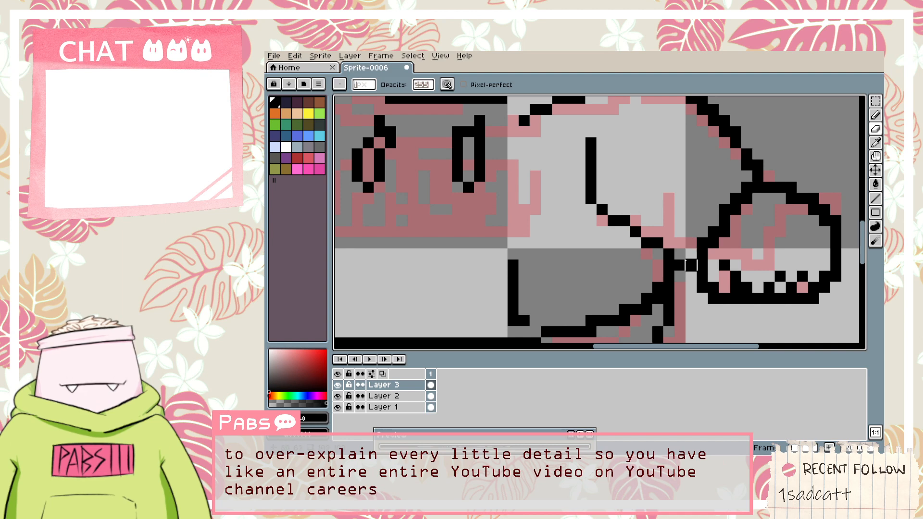
{"action": "key", "text": "b"}
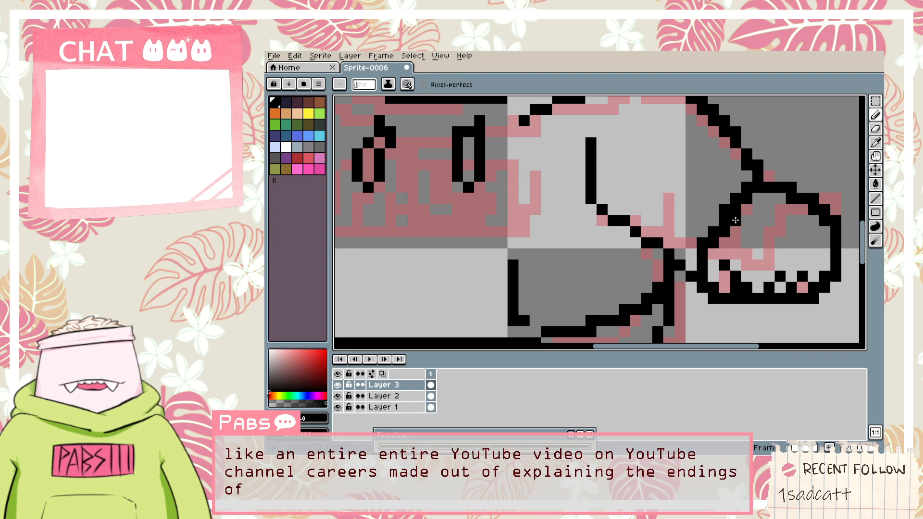
Thin the right sleeve's upper outline into single diagonal pixels down to the wrist.
{"action": "scroll", "coordinate": [731, 226], "scroll_direction": "down", "scroll_amount": 3}
{"action": "key", "text": "h"}
{"action": "scroll", "coordinate": [669, 231], "scroll_direction": "up", "scroll_amount": 4}
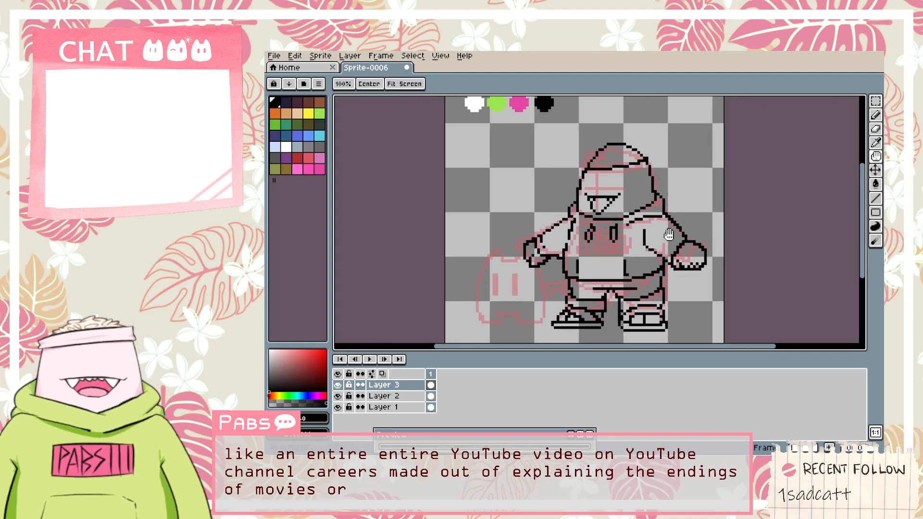
{"action": "scroll", "coordinate": [669, 230], "scroll_direction": "up", "scroll_amount": 1}
{"action": "key", "text": "b"}
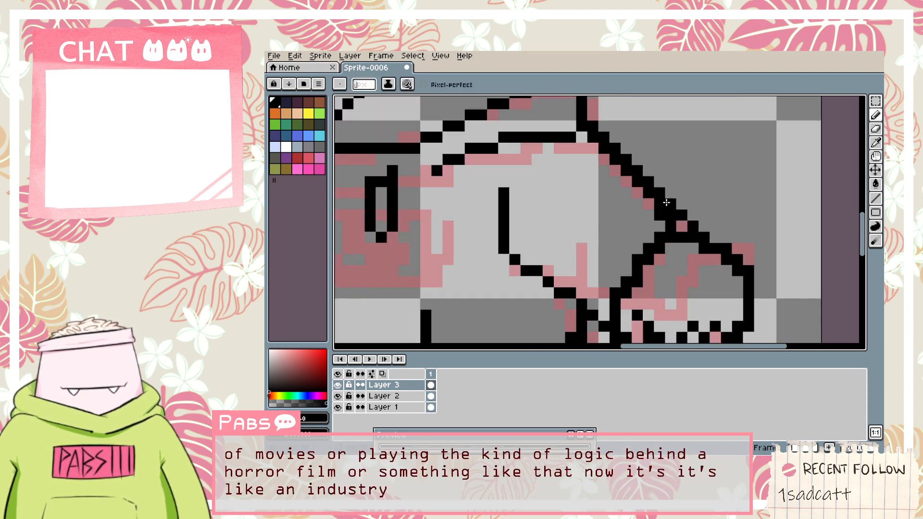
{"action": "scroll", "coordinate": [666, 202], "scroll_direction": "up", "scroll_amount": 1}
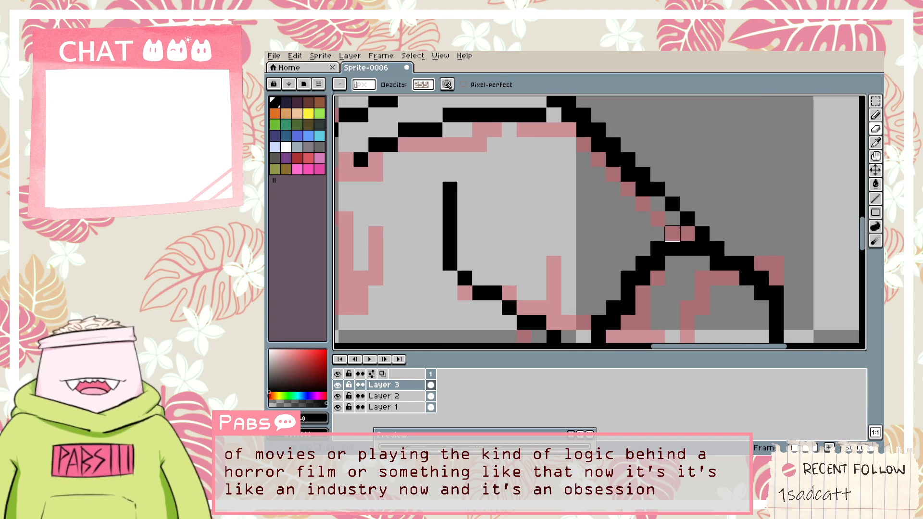
Close the gap between the shoulder line and the top of the right sleeve's outline with black pixels.
{"action": "scroll", "coordinate": [672, 234], "scroll_direction": "down", "scroll_amount": 3}
{"action": "key", "text": "space"}
{"action": "left_click_drag", "start_coordinate": [615, 217], "coordinate": [689, 247]}
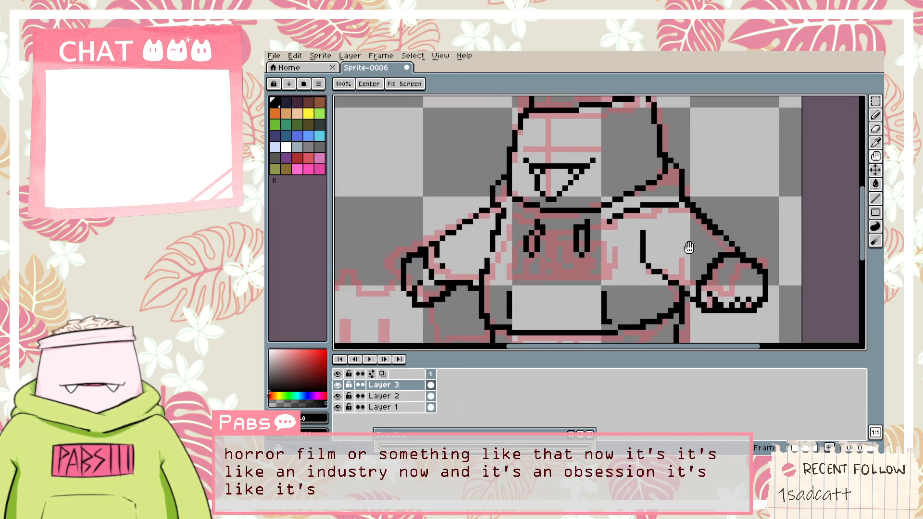
{"action": "scroll", "coordinate": [689, 248], "scroll_direction": "up", "scroll_amount": 1}
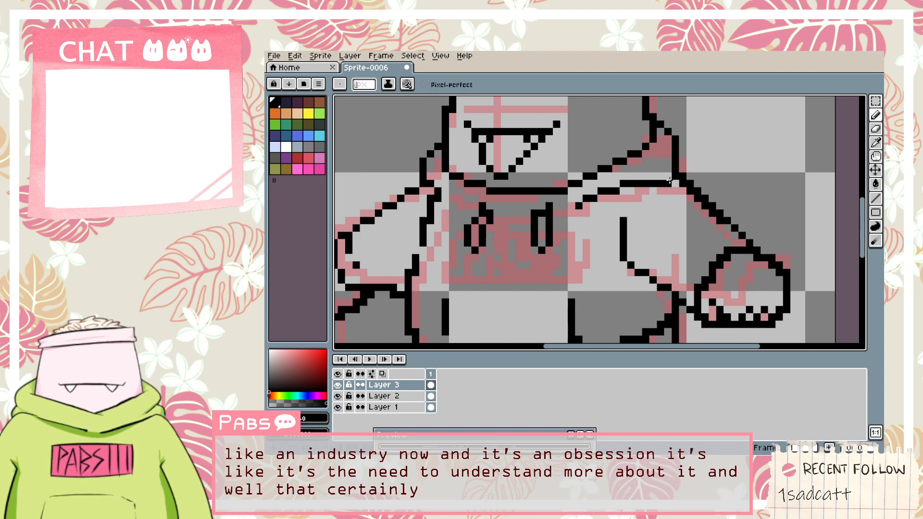
{"action": "key", "text": "e"}
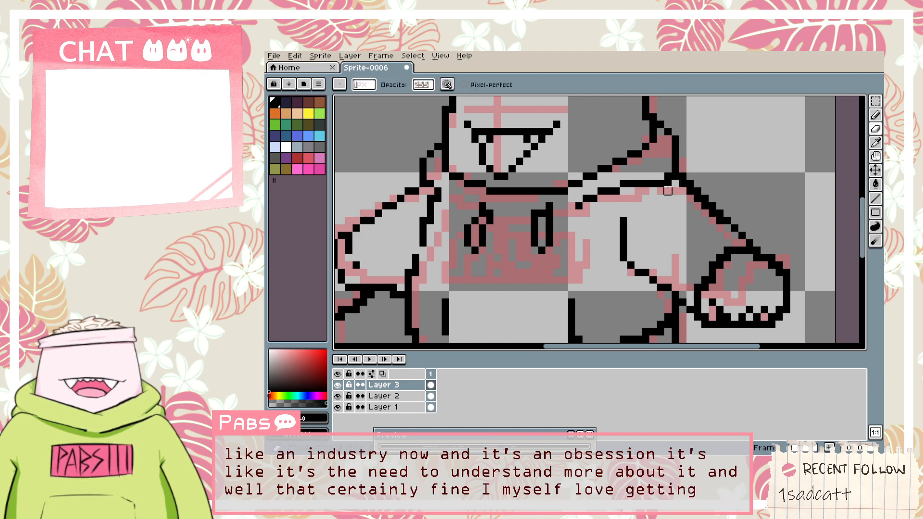
Ink a long curved black line for the outer left side of the cat-shaped figure beside the character, outside its pink sketch.
{"action": "scroll", "coordinate": [667, 191], "scroll_direction": "down", "scroll_amount": 2}
{"action": "key", "text": "space"}
{"action": "left_click_drag", "start_coordinate": [671, 203], "coordinate": [714, 195]}
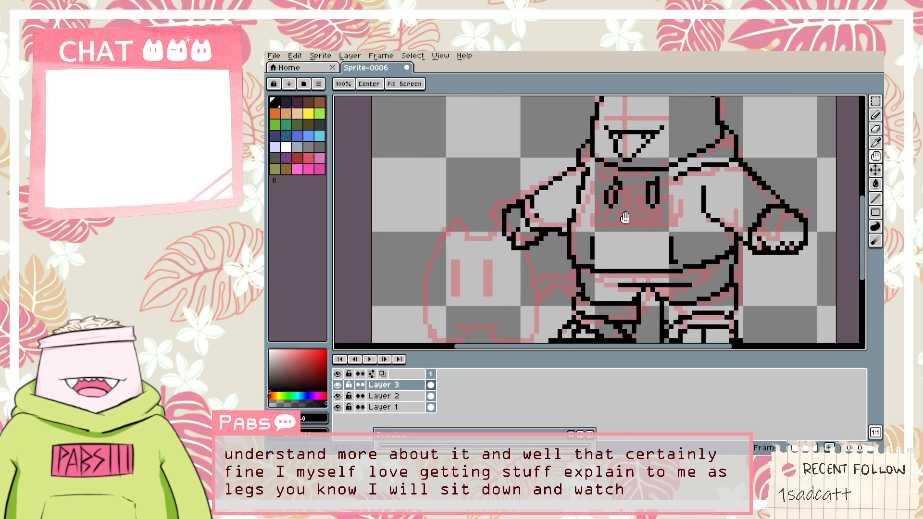
{"action": "left_click_drag", "start_coordinate": [663, 263], "coordinate": [651, 225]}
{"action": "left_click_drag", "start_coordinate": [634, 264], "coordinate": [644, 276]}
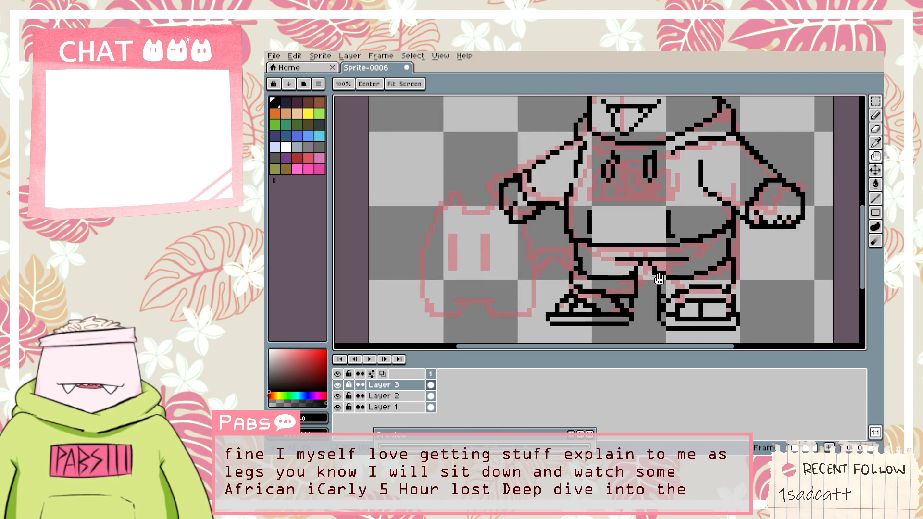
{"action": "mouse_move", "coordinate": [661, 266]}
{"action": "left_mouse_down"}
{"action": "mouse_move", "coordinate": [670, 277]}
{"action": "mouse_move", "coordinate": [687, 269]}
{"action": "left_mouse_up"}
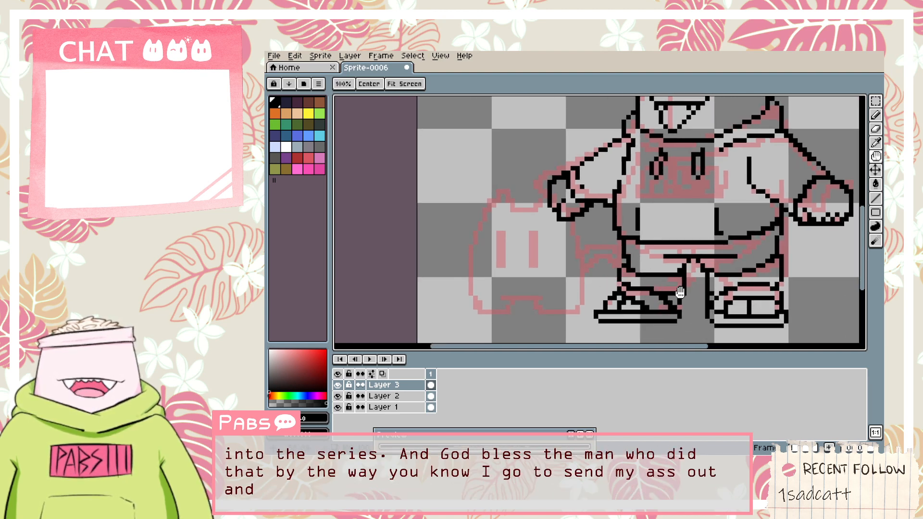
{"action": "left_click_drag", "start_coordinate": [639, 193], "coordinate": [687, 189]}
{"action": "scroll", "coordinate": [515, 313], "scroll_direction": "up", "scroll_amount": 1}
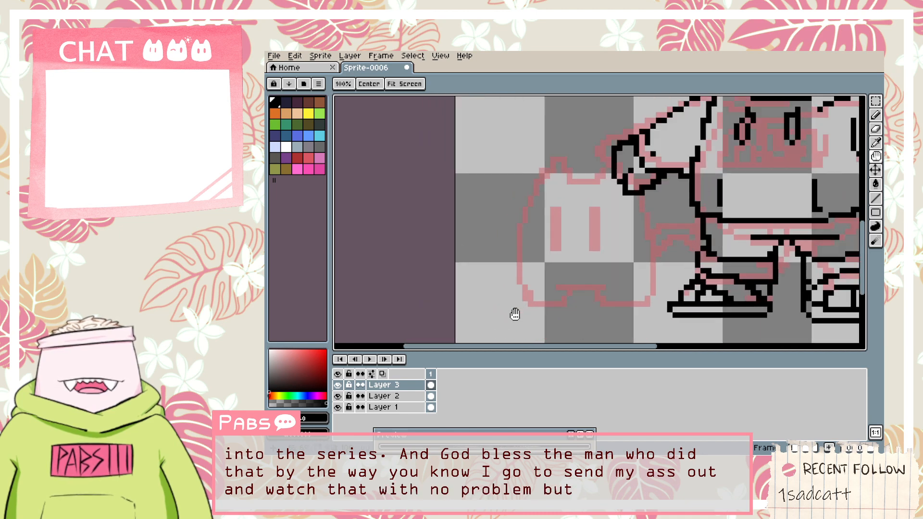
{"action": "scroll", "coordinate": [529, 303], "scroll_direction": "up", "scroll_amount": 1}
{"action": "key", "text": "b"}
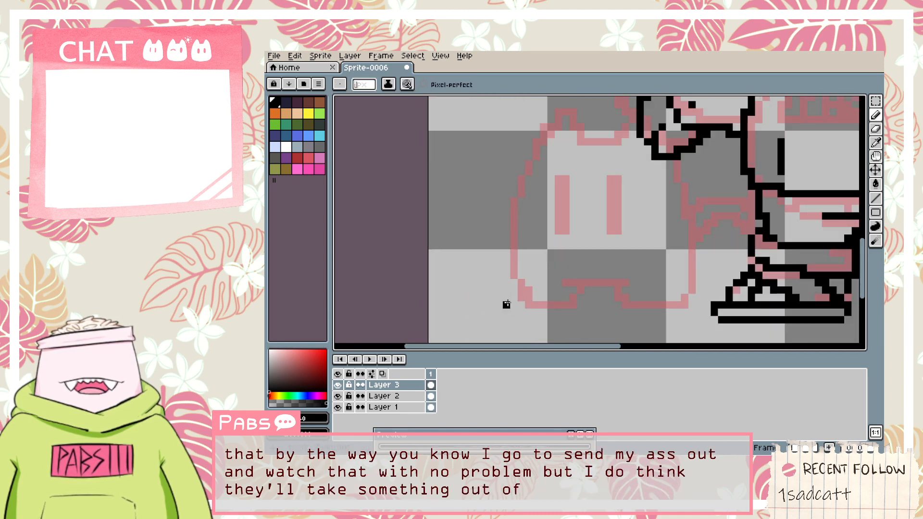
{"action": "left_click_drag", "start_coordinate": [506, 306], "coordinate": [514, 112]}
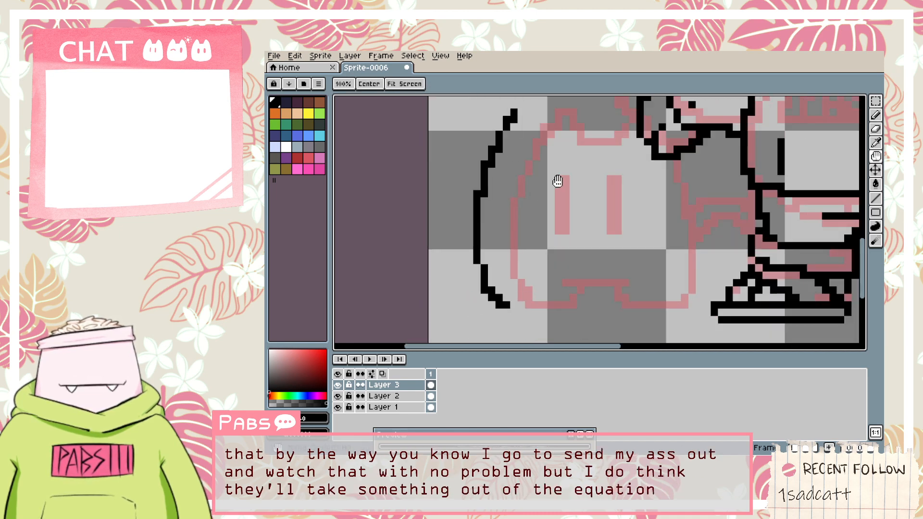
{"action": "left_click_drag", "start_coordinate": [556, 181], "coordinate": [544, 280]}
{"action": "left_click_drag", "start_coordinate": [495, 220], "coordinate": [531, 167]}
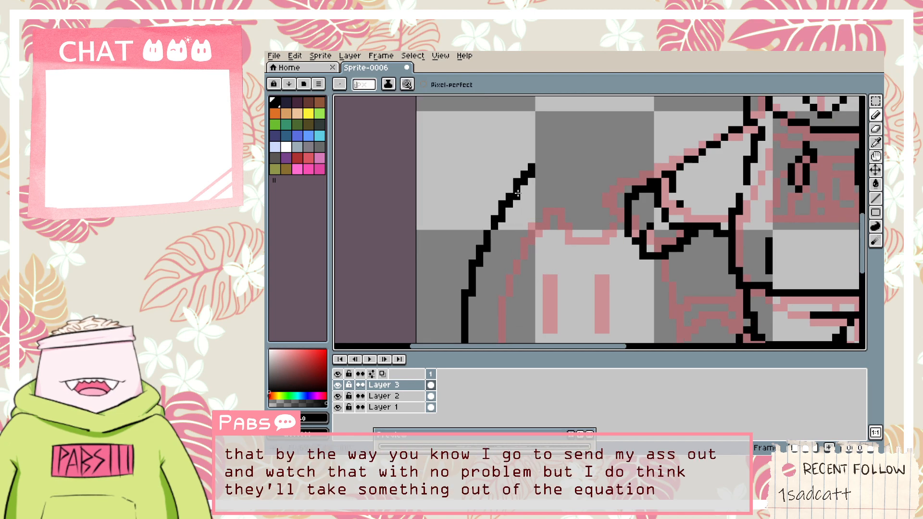
Try to ink the inner edge of the cat figure's left ear, branching off near the top of the side curve.
{"action": "left_click_drag", "start_coordinate": [519, 245], "coordinate": [551, 242]}
{"action": "key", "text": "ctrl+z"}
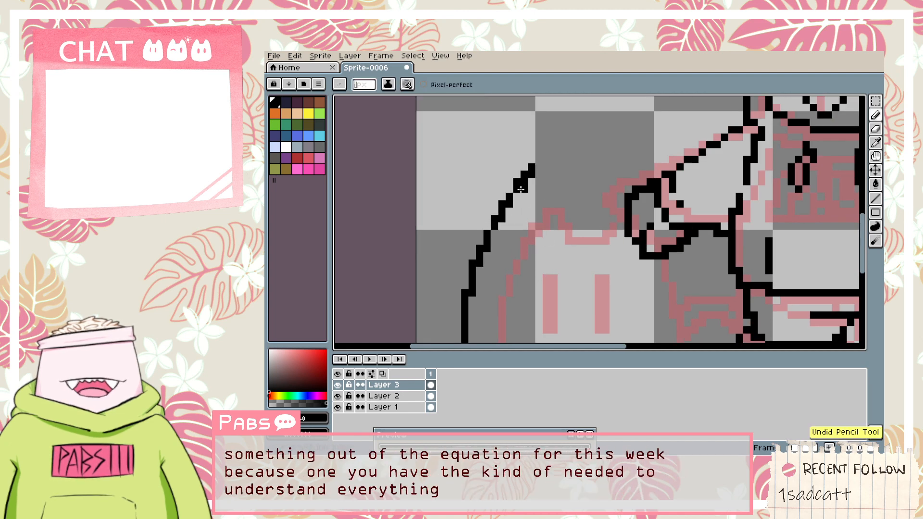
{"action": "left_click_drag", "start_coordinate": [518, 192], "coordinate": [541, 300]}
{"action": "key", "text": "ctrl+z"}
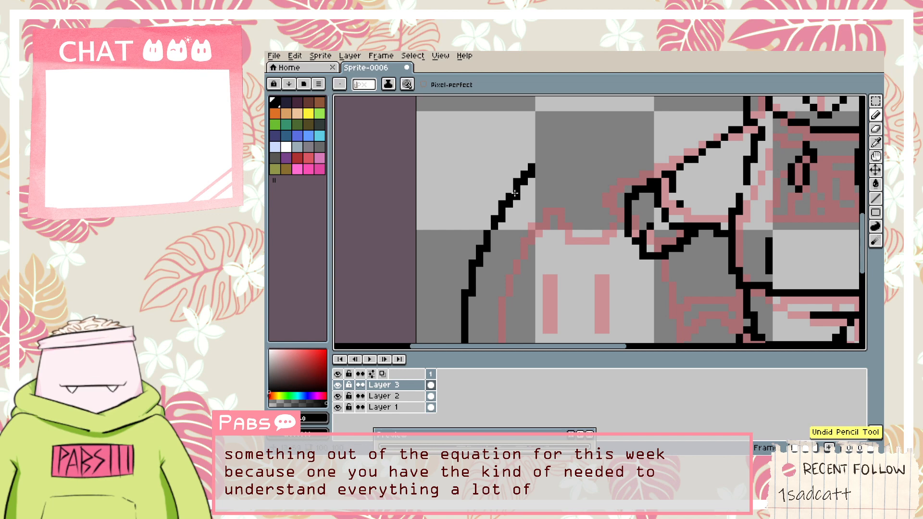
{"action": "left_click", "coordinate": [523, 195]}
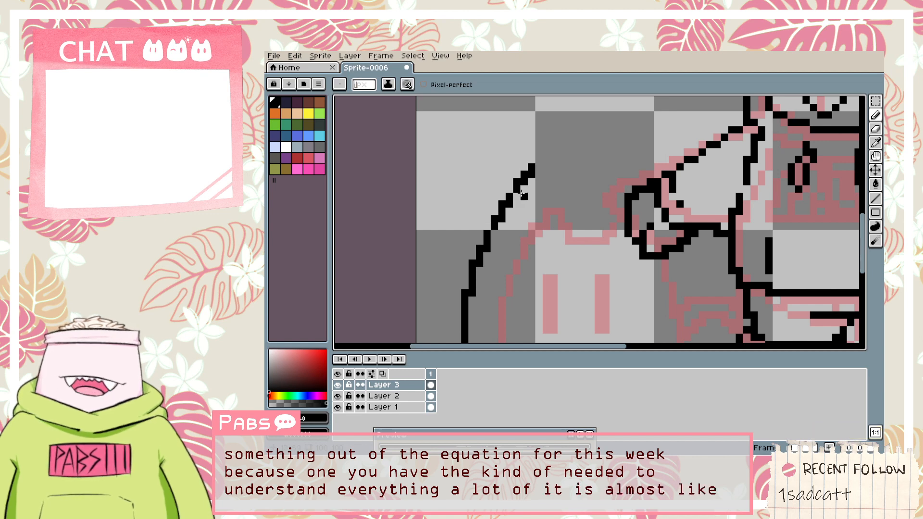
{"action": "left_click_drag", "start_coordinate": [522, 195], "coordinate": [568, 307]}
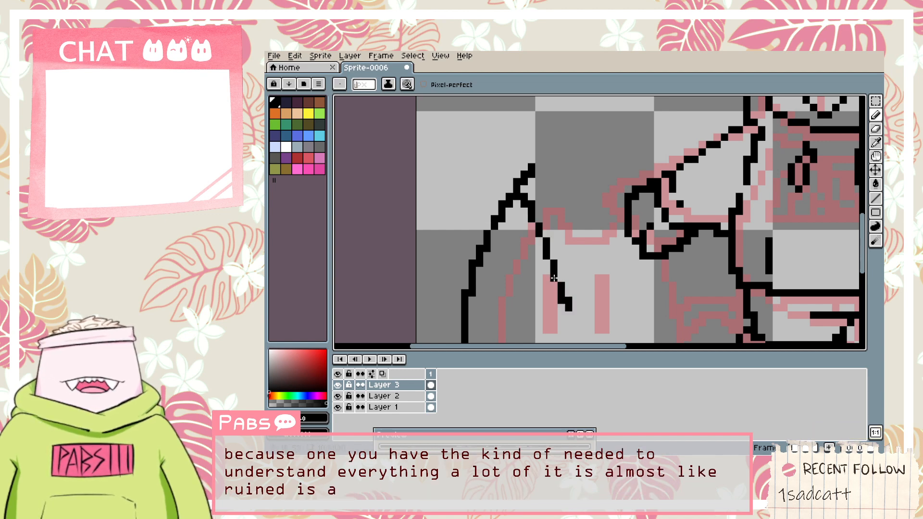
{"action": "key", "text": "ctrl+z"}
{"action": "mouse_move", "coordinate": [522, 196]}
{"action": "left_mouse_down"}
{"action": "mouse_move", "coordinate": [555, 268]}
{"action": "mouse_move", "coordinate": [538, 258]}
{"action": "mouse_move", "coordinate": [569, 175]}
{"action": "left_mouse_up"}
{"action": "key", "text": "ctrl+z"}
Ink the cat figure's rounded lower left foot and start the raised underside line beside it.
{"action": "scroll", "coordinate": [531, 270], "scroll_direction": "down", "scroll_amount": 1}
{"action": "scroll", "coordinate": [569, 175], "scroll_direction": "up", "scroll_amount": 1}
{"action": "mouse_move", "coordinate": [563, 221]}
{"action": "left_mouse_down"}
{"action": "mouse_move", "coordinate": [543, 270]}
{"action": "mouse_move", "coordinate": [569, 255]}
{"action": "left_mouse_up"}
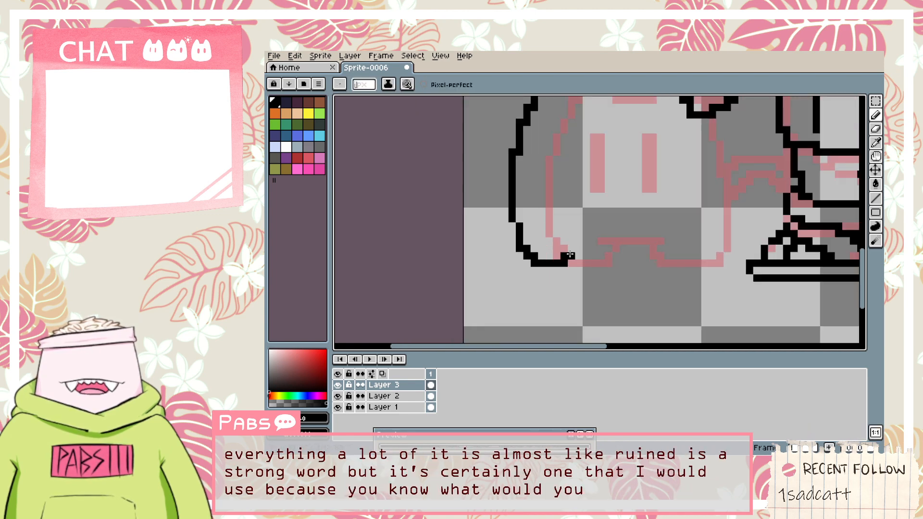
{"action": "key", "text": "ctrl+z"}
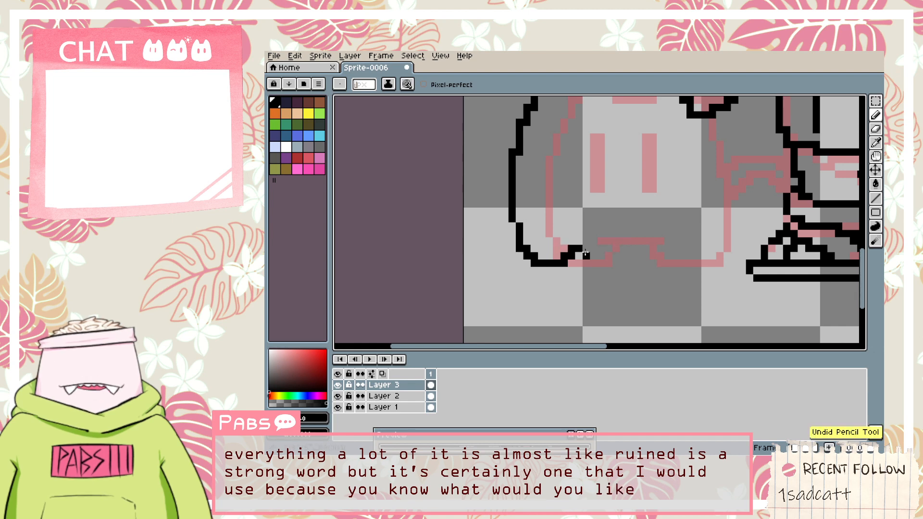
{"action": "left_click_drag", "start_coordinate": [614, 248], "coordinate": [632, 248]}
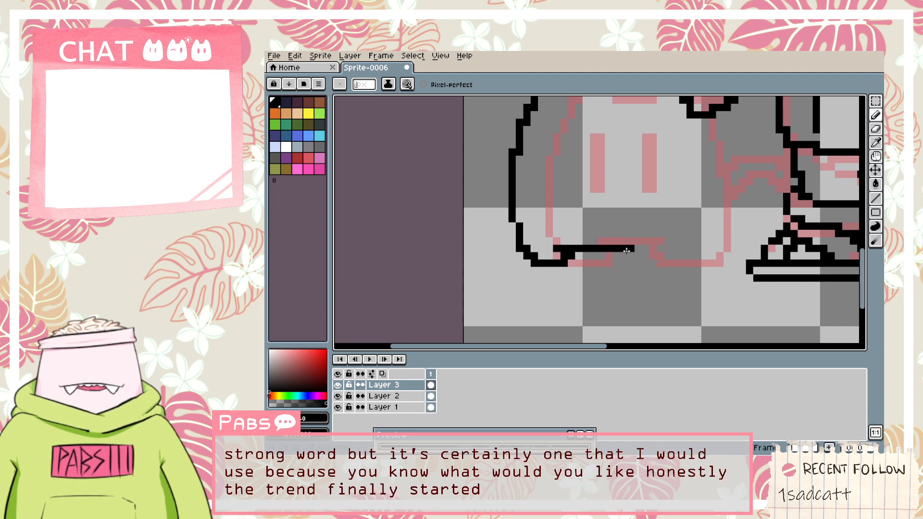
{"action": "left_click", "coordinate": [596, 253]}
{"action": "key", "text": "ctrl+z"}
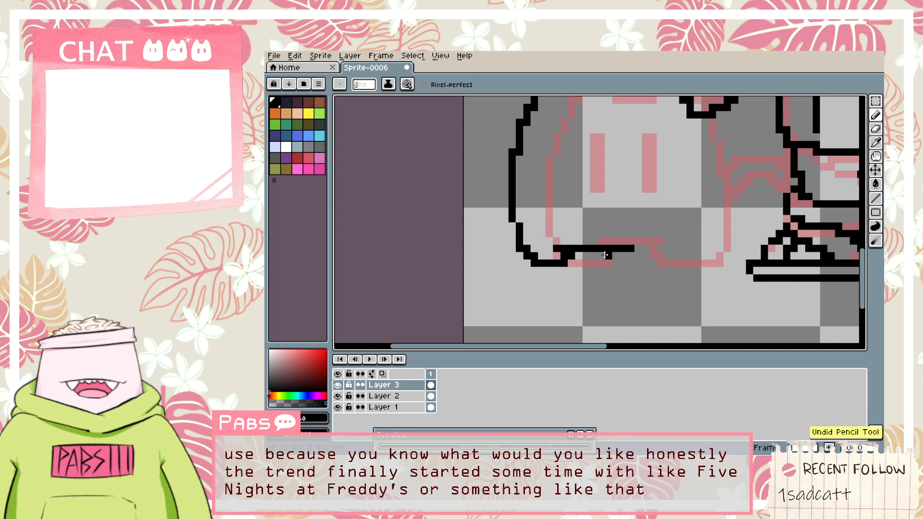
Step the underside line down, erase its excess upper part, and extend the cat figure's bottom edge and right side in black.
{"action": "left_click_drag", "start_coordinate": [599, 254], "coordinate": [629, 268]}
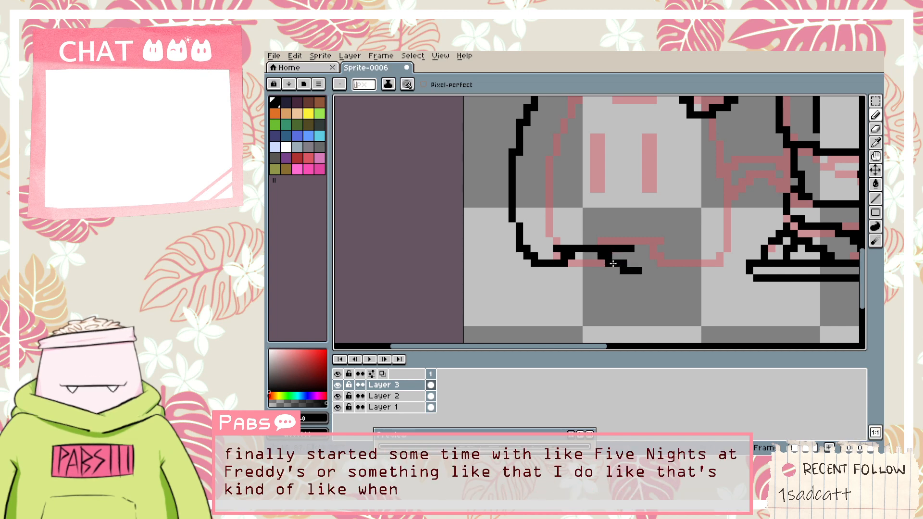
{"action": "key", "text": "ctrl+z"}
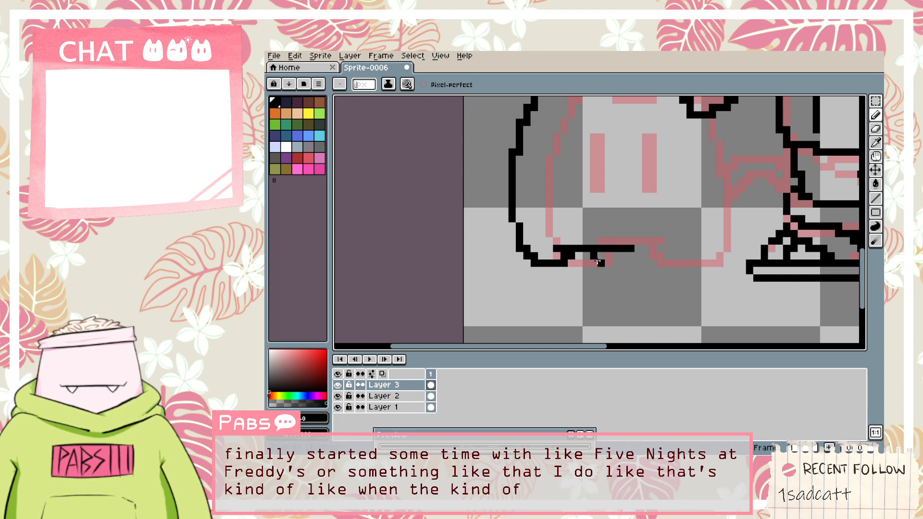
{"action": "key", "text": "e"}
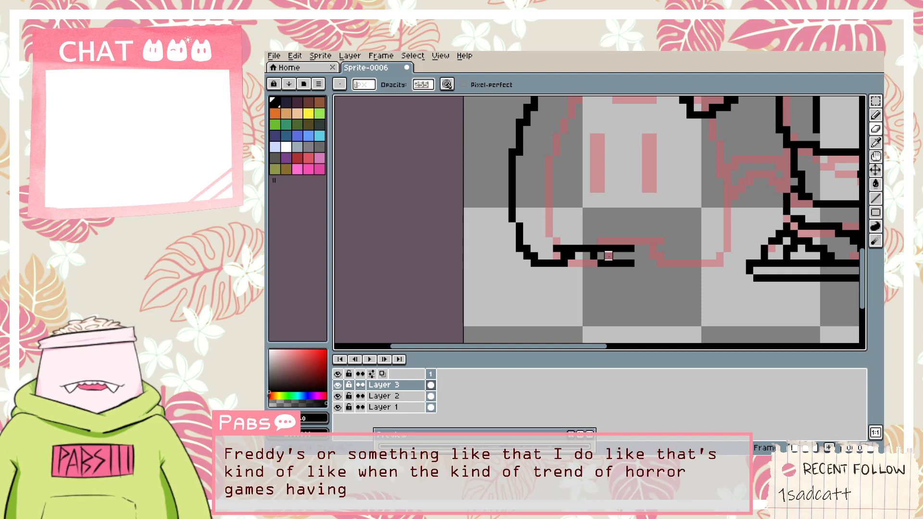
{"action": "left_click_drag", "start_coordinate": [608, 248], "coordinate": [637, 248]}
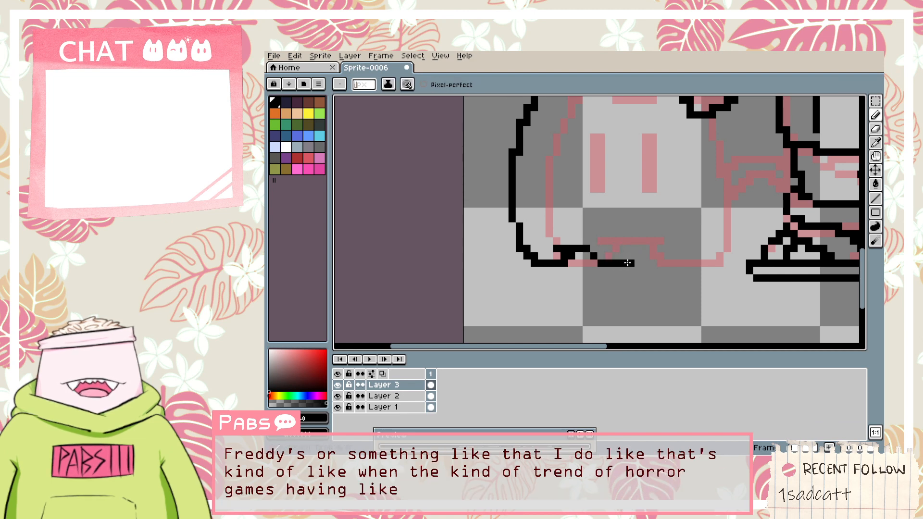
{"action": "key", "text": "b"}
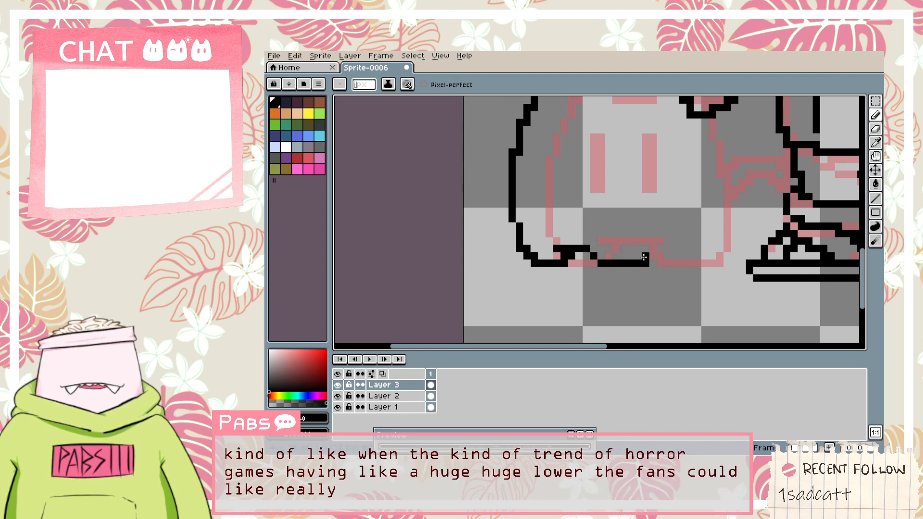
{"action": "mouse_move", "coordinate": [646, 261]}
{"action": "left_mouse_down"}
{"action": "mouse_move", "coordinate": [660, 226]}
{"action": "mouse_move", "coordinate": [659, 167]}
{"action": "mouse_move", "coordinate": [602, 252]}
{"action": "left_mouse_up"}
Try to ink a short diagonal for the cat figure's left ear, starting at a lower point on the side curve.
{"action": "key", "text": "space"}
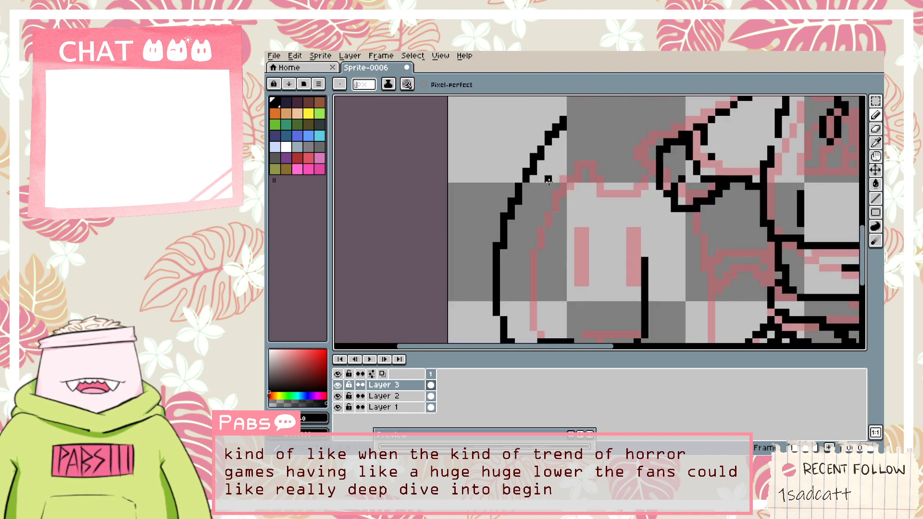
{"action": "key", "text": "ctrl+z"}
{"action": "left_click", "coordinate": [532, 178]}
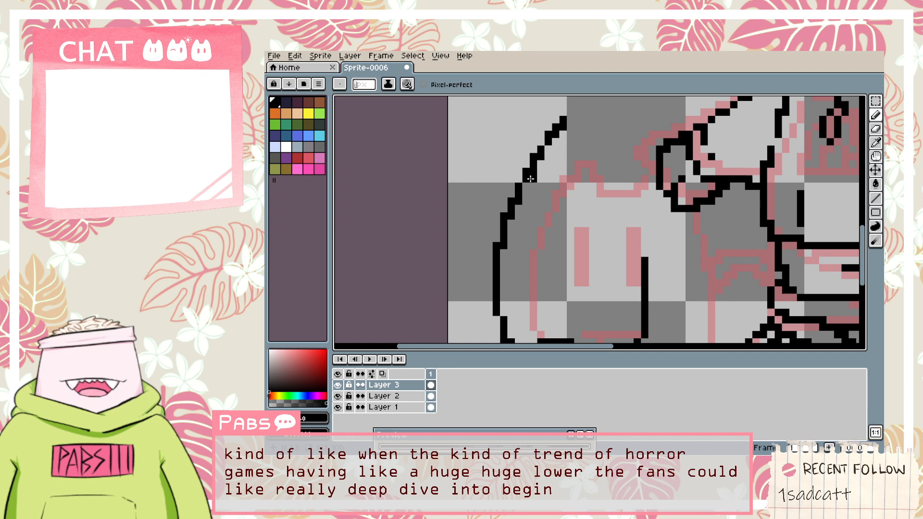
{"action": "key", "text": "ctrl+z"}
{"action": "mouse_move", "coordinate": [527, 181]}
{"action": "left_mouse_down"}
{"action": "mouse_move", "coordinate": [555, 202]}
{"action": "mouse_move", "coordinate": [553, 214]}
{"action": "mouse_move", "coordinate": [538, 212]}
{"action": "mouse_move", "coordinate": [520, 188]}
{"action": "mouse_move", "coordinate": [550, 224]}
{"action": "left_mouse_up"}
{"action": "key", "text": "ctrl+z"}
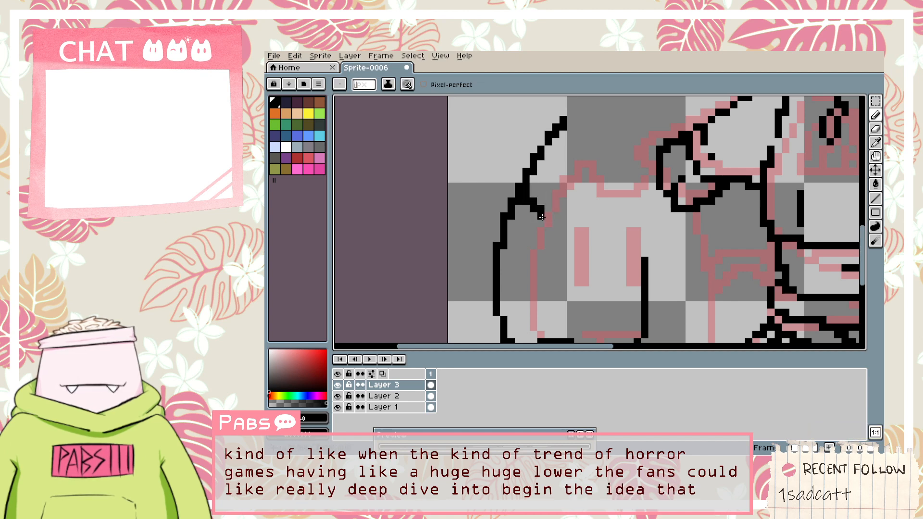
{"action": "key", "text": "ctrl+z"}
Ink the inner edge of the cat figure's left ear, with a short horizontal line across its base.
{"action": "mouse_move", "coordinate": [531, 171]}
{"action": "left_mouse_down"}
{"action": "mouse_move", "coordinate": [553, 208]}
{"action": "mouse_move", "coordinate": [535, 206]}
{"action": "mouse_move", "coordinate": [585, 208]}
{"action": "mouse_move", "coordinate": [569, 216]}
{"action": "mouse_move", "coordinate": [611, 151]}
{"action": "left_mouse_up"}
{"action": "key", "text": "ctrl+z"}
{"action": "left_click_drag", "start_coordinate": [572, 209], "coordinate": [625, 133]}
{"action": "key", "text": "ctrl+z"}
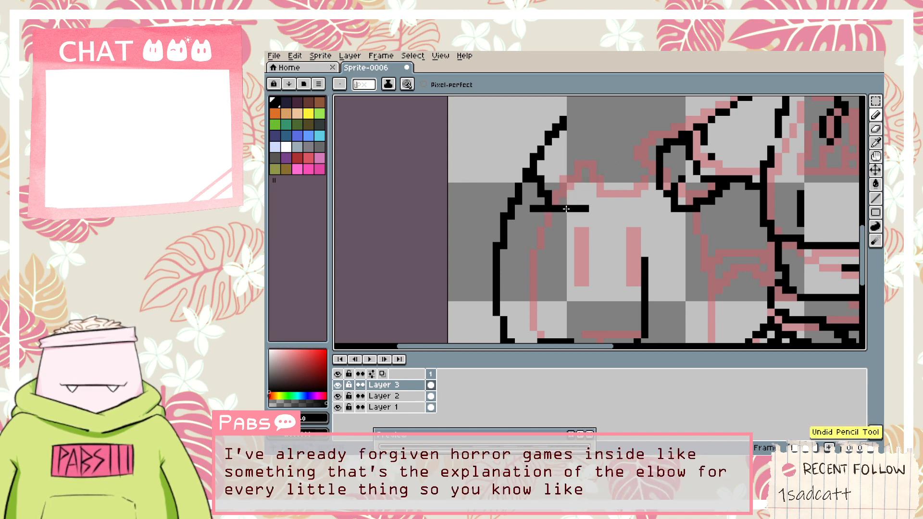
{"action": "left_click_drag", "start_coordinate": [572, 207], "coordinate": [637, 125]}
{"action": "key", "text": "ctrl+z"}
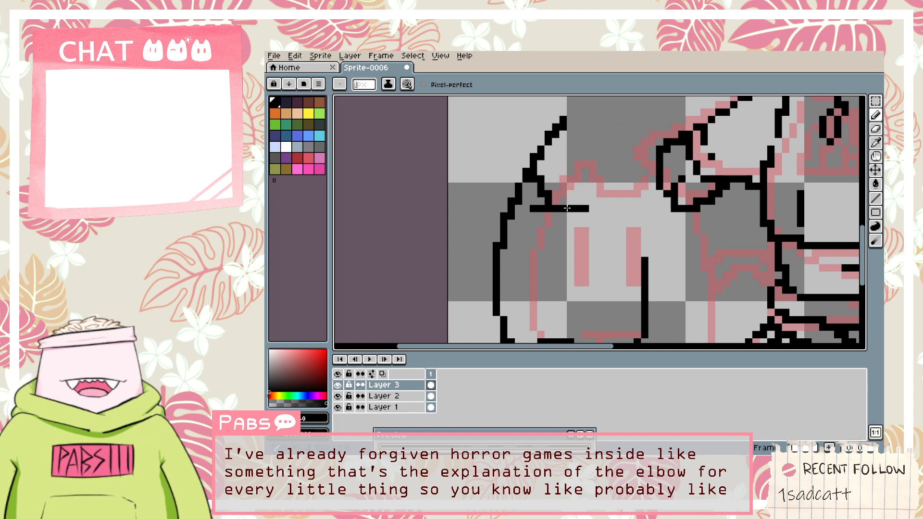
Ink the cat figure's right ear as a peak running down into the right side, and erase the excess of the horizontal base line.
{"action": "left_click_drag", "start_coordinate": [569, 202], "coordinate": [625, 129]}
{"action": "key", "text": "ctrl+z"}
{"action": "mouse_move", "coordinate": [565, 208]}
{"action": "left_mouse_down"}
{"action": "mouse_move", "coordinate": [608, 146]}
{"action": "mouse_move", "coordinate": [600, 164]}
{"action": "mouse_move", "coordinate": [601, 156]}
{"action": "mouse_move", "coordinate": [642, 267]}
{"action": "left_mouse_up"}
{"action": "key", "text": "ctrl+z"}
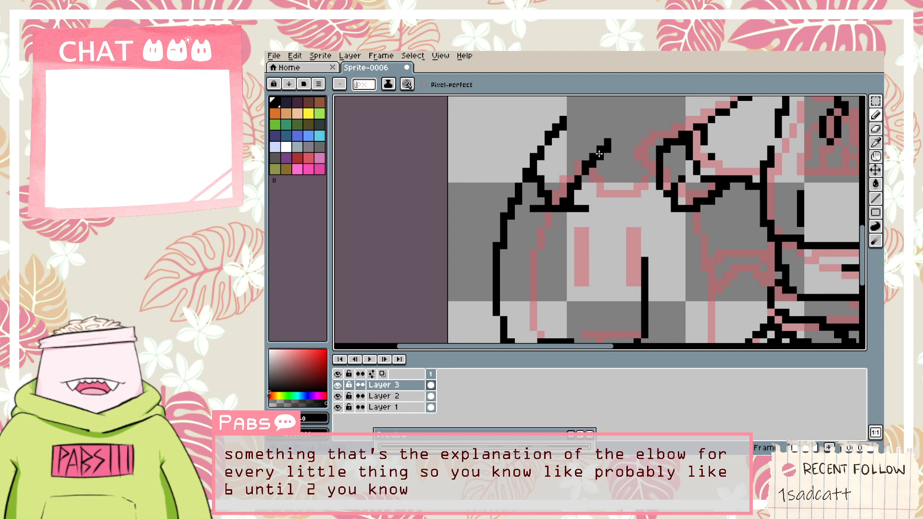
{"action": "left_click_drag", "start_coordinate": [602, 156], "coordinate": [642, 261]}
{"action": "mouse_move", "coordinate": [585, 209]}
{"action": "left_mouse_down"}
{"action": "mouse_move", "coordinate": [563, 223]}
{"action": "mouse_move", "coordinate": [570, 201]}
{"action": "mouse_move", "coordinate": [593, 186]}
{"action": "left_mouse_up"}
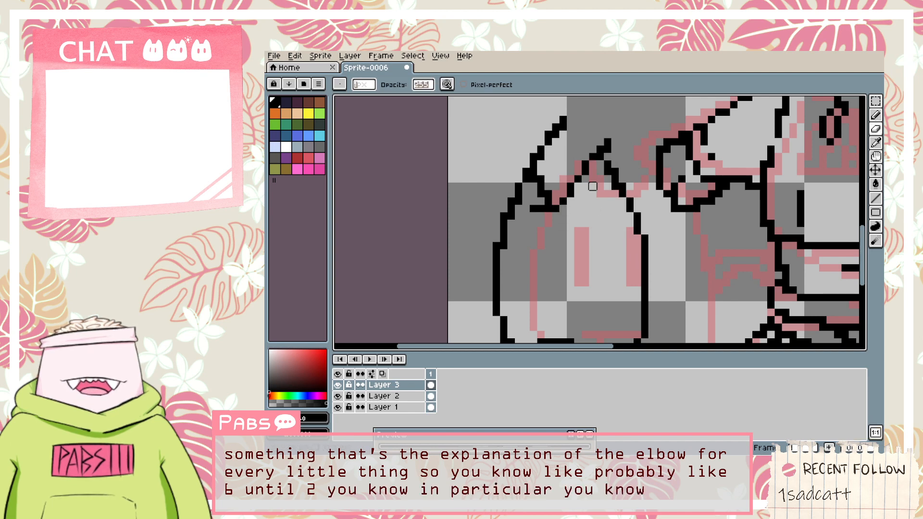
Erase the overlong curve above the cat figure's left ear and close the tips of both ears.
{"action": "scroll", "coordinate": [585, 186], "scroll_direction": "up", "scroll_amount": 1}
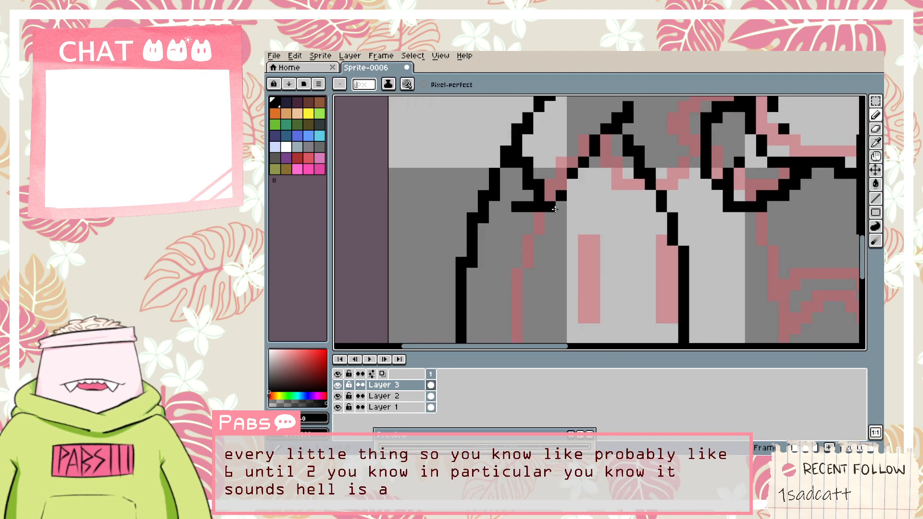
{"action": "key", "text": "b"}
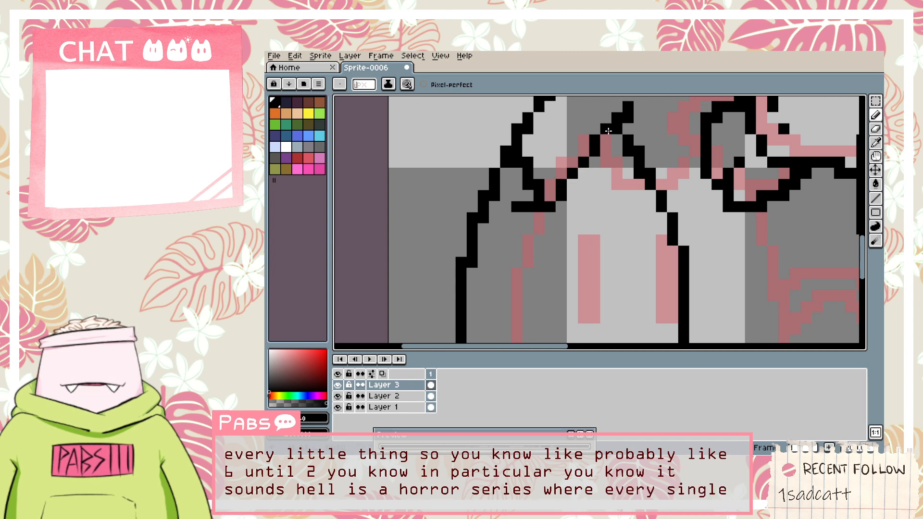
{"action": "key", "text": "space"}
{"action": "left_click_drag", "start_coordinate": [556, 154], "coordinate": [549, 247]}
{"action": "key", "text": "e"}
{"action": "left_click", "coordinate": [509, 234]}
{"action": "key", "text": "ctrl+z"}
{"action": "left_click", "coordinate": [498, 257]}
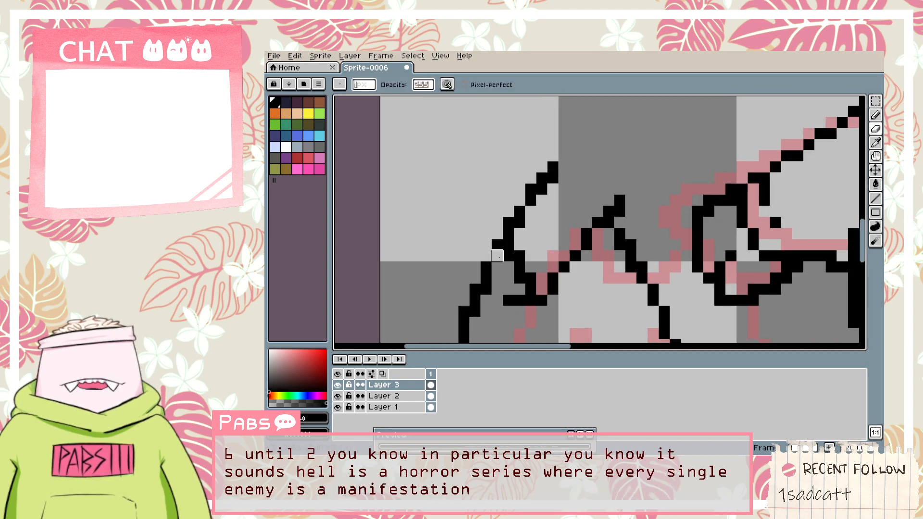
{"action": "key", "text": "ctrl+z"}
{"action": "key", "text": "b"}
{"action": "key", "text": "e"}
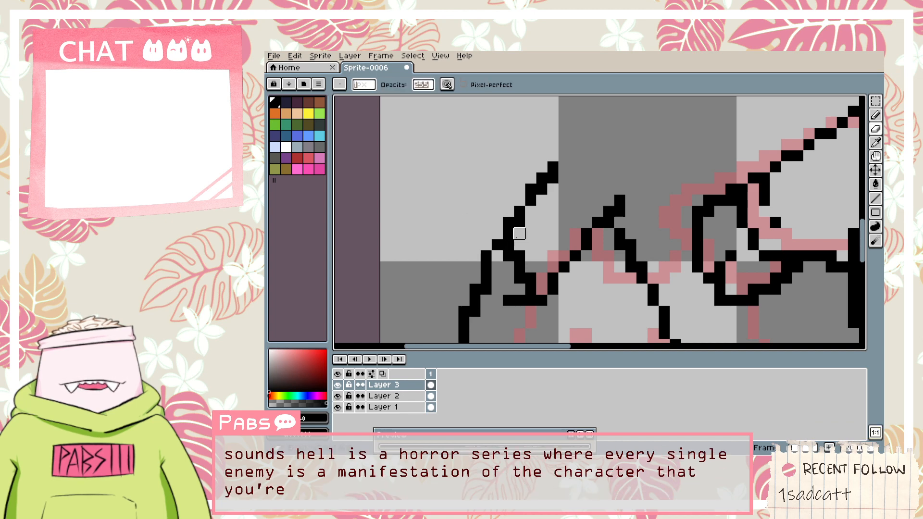
{"action": "mouse_move", "coordinate": [504, 246]}
{"action": "left_mouse_down"}
{"action": "mouse_move", "coordinate": [530, 189]}
{"action": "mouse_move", "coordinate": [530, 200]}
{"action": "mouse_move", "coordinate": [563, 155]}
{"action": "mouse_move", "coordinate": [564, 189]}
{"action": "mouse_move", "coordinate": [597, 211]}
{"action": "mouse_move", "coordinate": [618, 200]}
{"action": "left_mouse_up"}
Erase the cat figure's upper left side together with the outer edge of its left ear.
{"action": "scroll", "coordinate": [619, 209], "scroll_direction": "down", "scroll_amount": 1}
{"action": "scroll", "coordinate": [618, 209], "scroll_direction": "down", "scroll_amount": 1}
{"action": "key", "text": "space"}
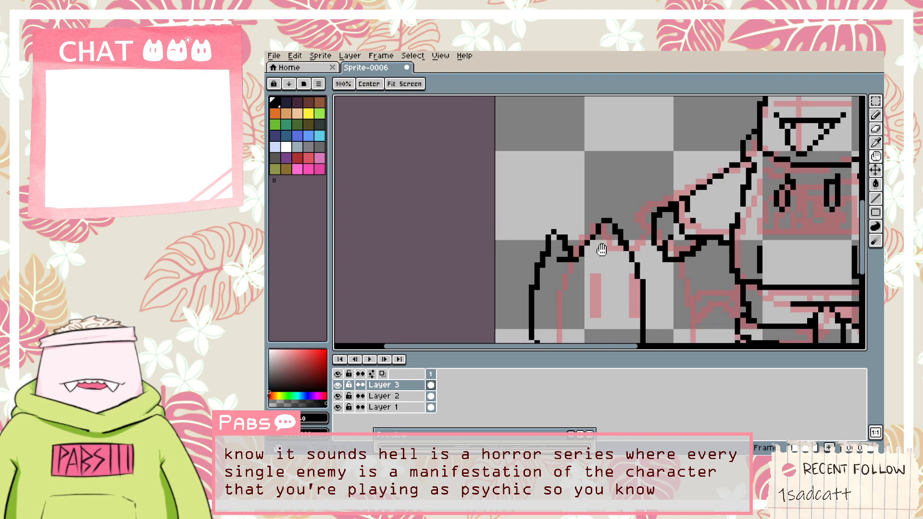
{"action": "left_click_drag", "start_coordinate": [601, 250], "coordinate": [586, 229]}
{"action": "scroll", "coordinate": [586, 229], "scroll_direction": "up", "scroll_amount": 1}
{"action": "left_click_drag", "start_coordinate": [533, 297], "coordinate": [539, 255]}
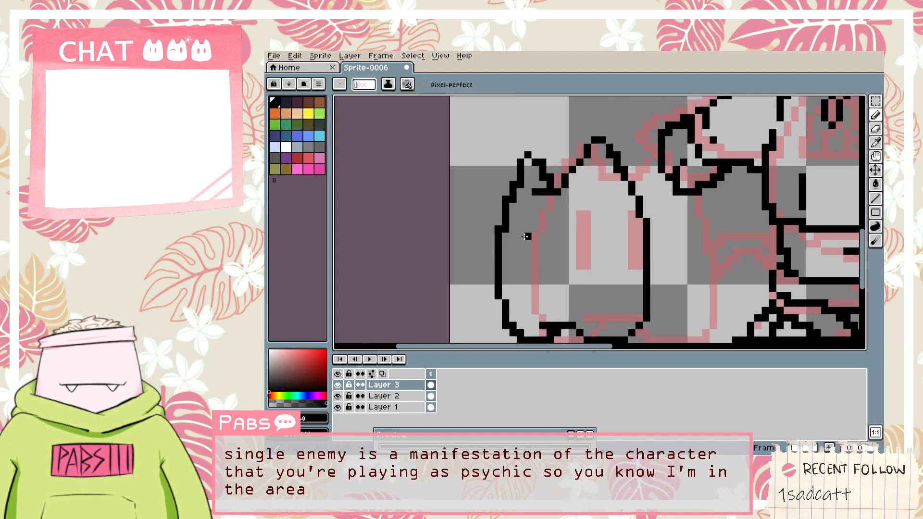
{"action": "scroll", "coordinate": [529, 235], "scroll_direction": "down", "scroll_amount": 1}
{"action": "key", "text": "space"}
{"action": "left_click_drag", "start_coordinate": [535, 207], "coordinate": [539, 229]}
{"action": "scroll", "coordinate": [540, 228], "scroll_direction": "up", "scroll_amount": 1}
{"action": "left_click_drag", "start_coordinate": [508, 268], "coordinate": [531, 186]}
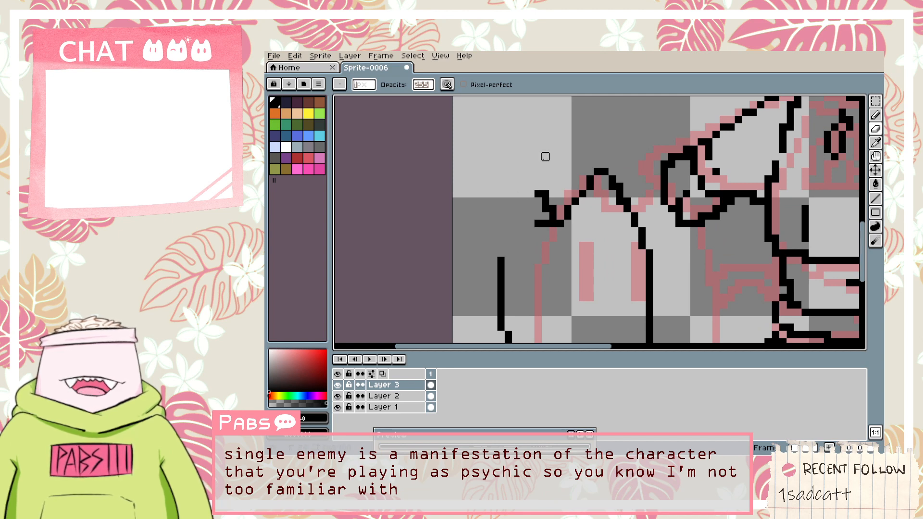
Redraw the cat figure's upper left side up to a taller ear tip, and ink the ear's inner slope down to the notch.
{"action": "key", "text": "b"}
{"action": "left_click_drag", "start_coordinate": [501, 263], "coordinate": [539, 161]}
{"action": "key", "text": "ctrl+z"}
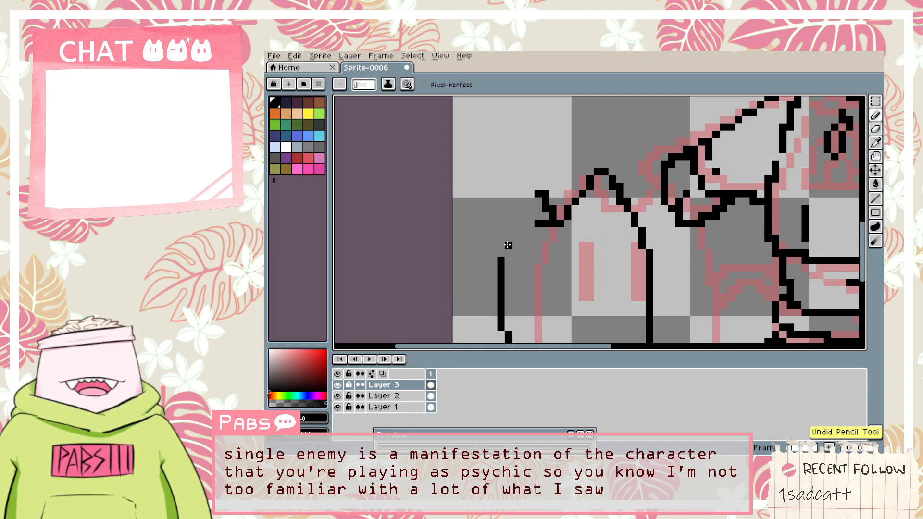
{"action": "left_click_drag", "start_coordinate": [500, 262], "coordinate": [525, 182]}
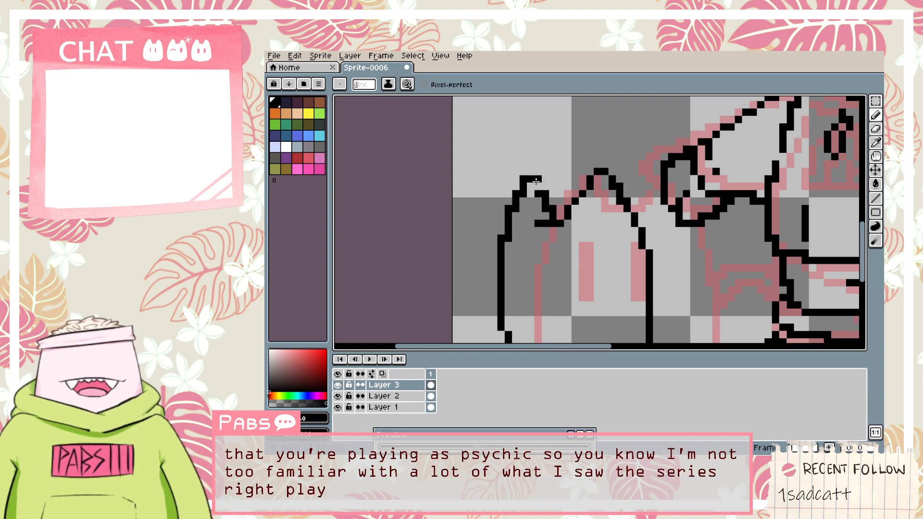
{"action": "left_click", "coordinate": [530, 172]}
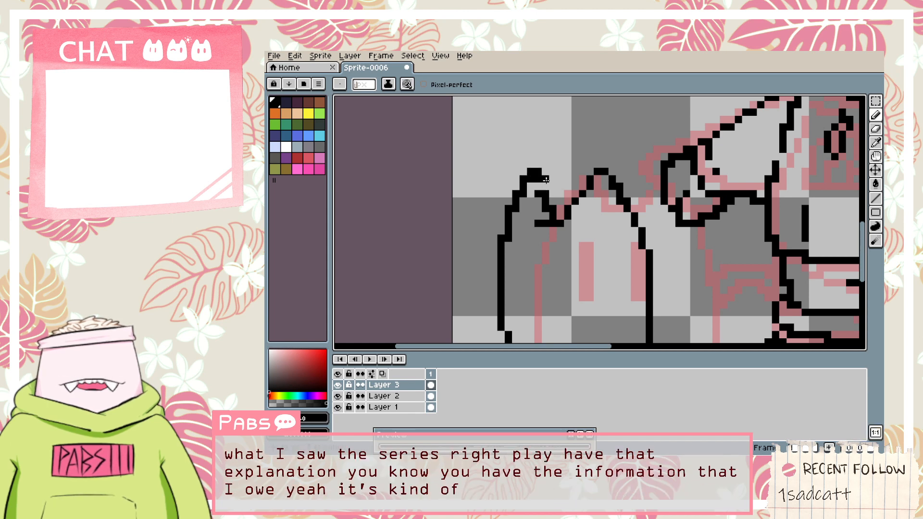
{"action": "key", "text": "ctrl+z"}
{"action": "left_click", "coordinate": [545, 178]}
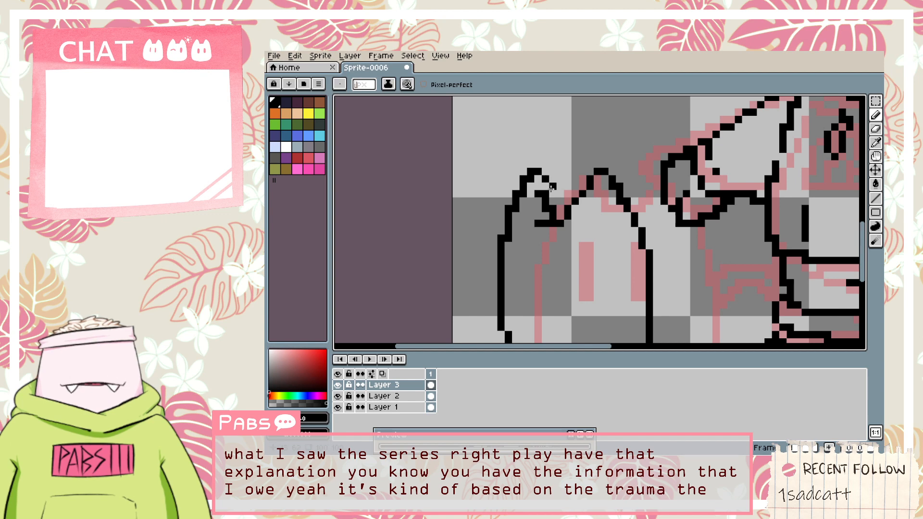
{"action": "key", "text": "ctrl+z"}
{"action": "mouse_move", "coordinate": [545, 179]}
{"action": "left_mouse_down"}
{"action": "mouse_move", "coordinate": [560, 208]}
{"action": "mouse_move", "coordinate": [545, 208]}
{"action": "left_mouse_up"}
{"action": "key", "text": "e"}
{"action": "scroll", "coordinate": [538, 223], "scroll_direction": "down", "scroll_amount": 3}
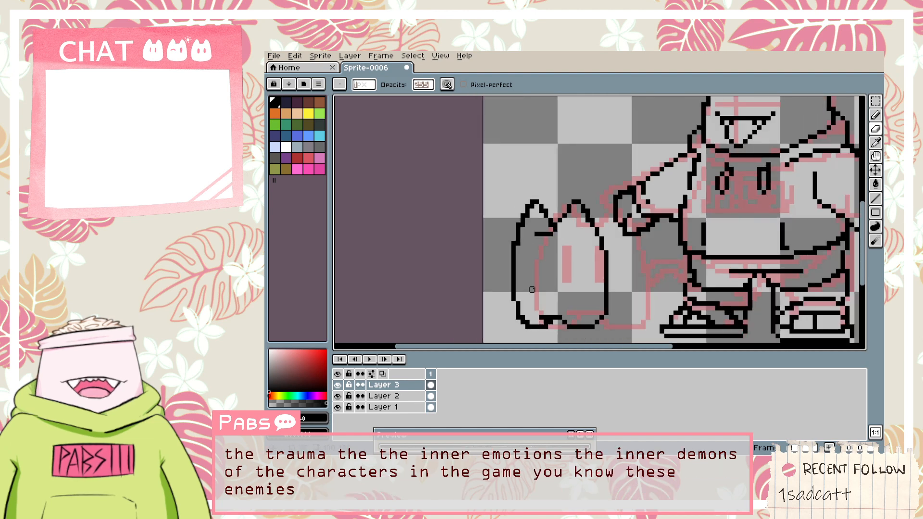
Select the upper part of the cat figure, including its whole left edge, and shift it one pixel to the right.
{"action": "key", "text": "h"}
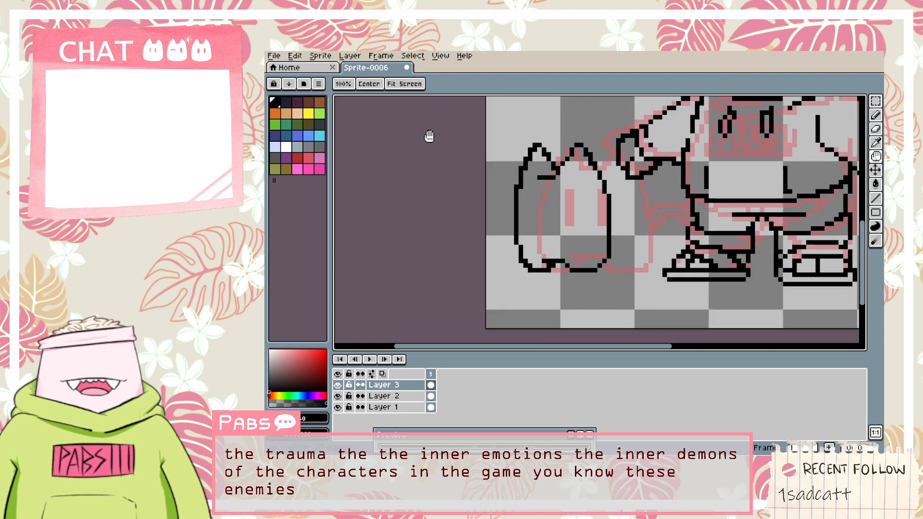
{"action": "key", "text": "m"}
{"action": "left_click_drag", "start_coordinate": [510, 120], "coordinate": [561, 248]}
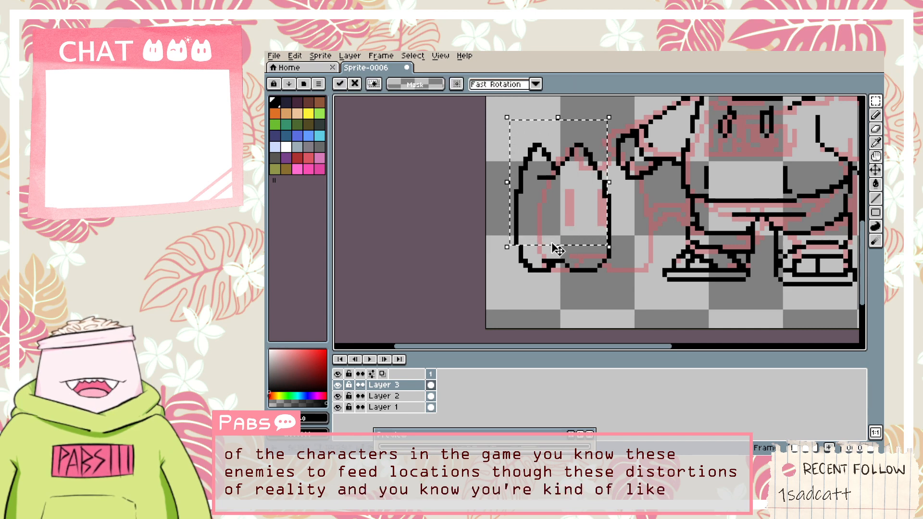
{"action": "key", "text": "ctrl+z"}
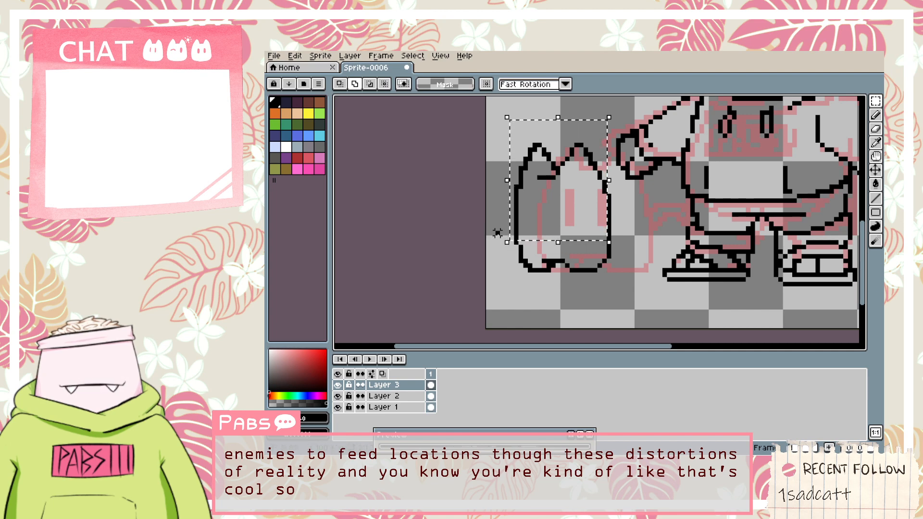
{"action": "left_click_drag", "start_coordinate": [498, 234], "coordinate": [591, 245]}
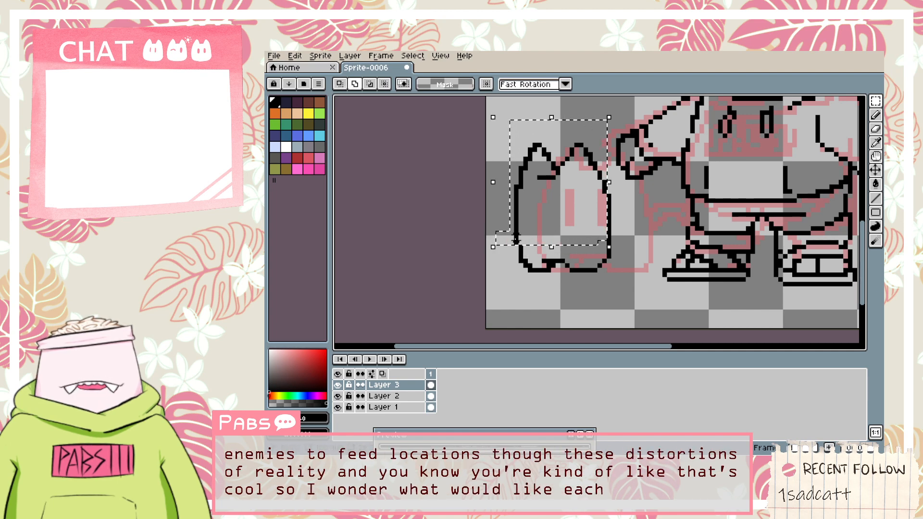
{"action": "key", "text": "Right"}
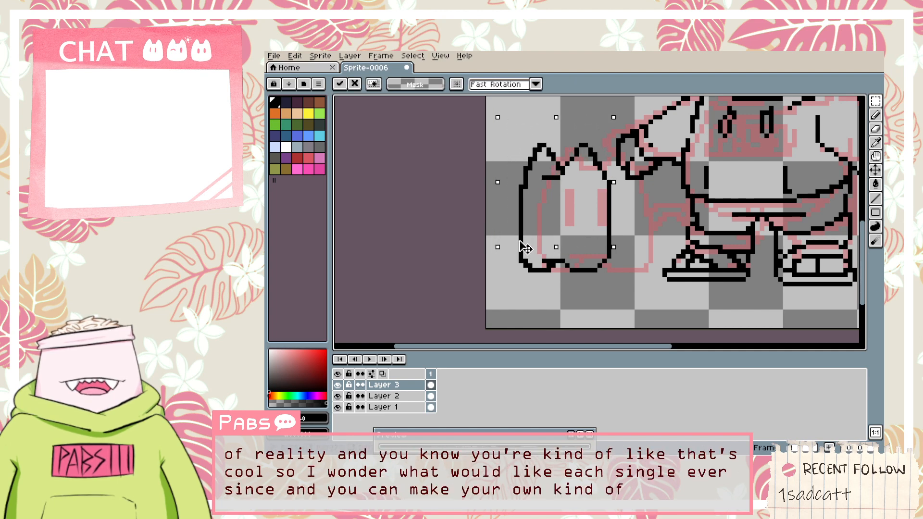
{"action": "left_click_drag", "start_coordinate": [521, 241], "coordinate": [522, 240]}
{"action": "left_click", "coordinate": [627, 233]}
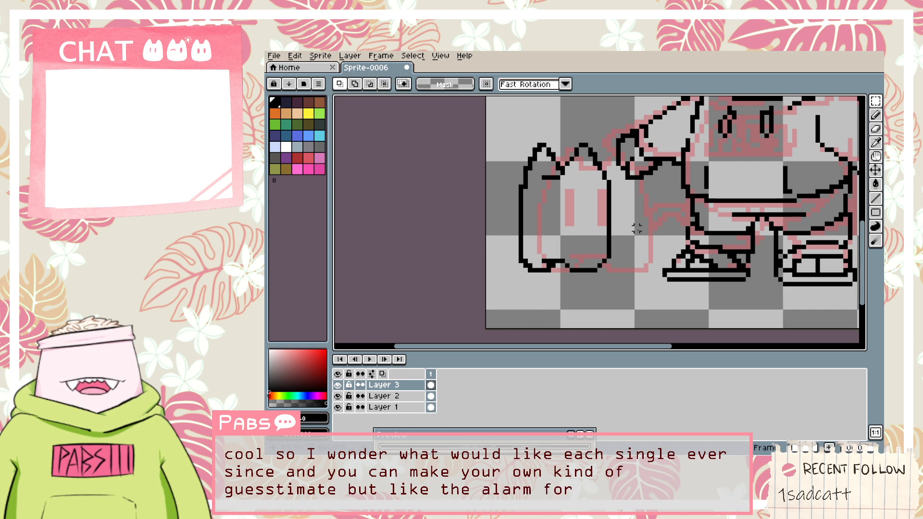
Select the cat figure's left ear and upper left side and shift them one pixel to the right.
{"action": "left_click_drag", "start_coordinate": [557, 209], "coordinate": [548, 227]}
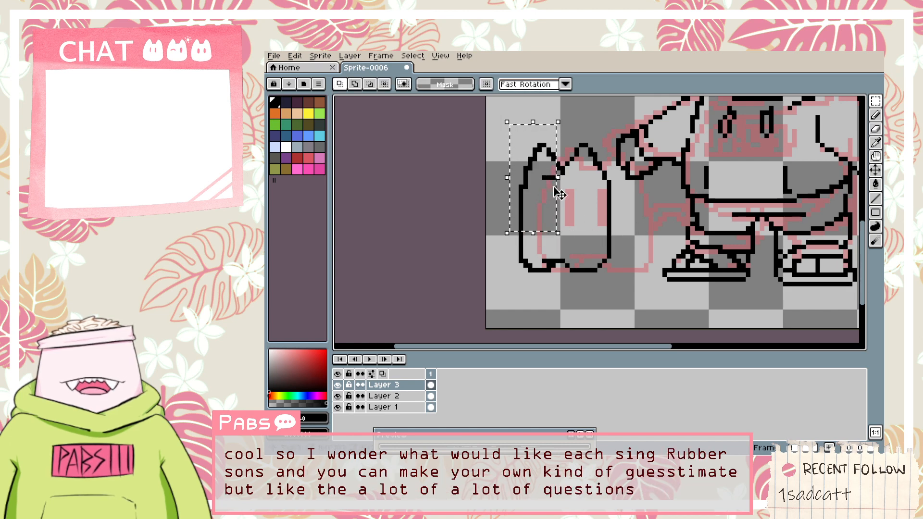
{"action": "left_click_drag", "start_coordinate": [528, 201], "coordinate": [518, 184]}
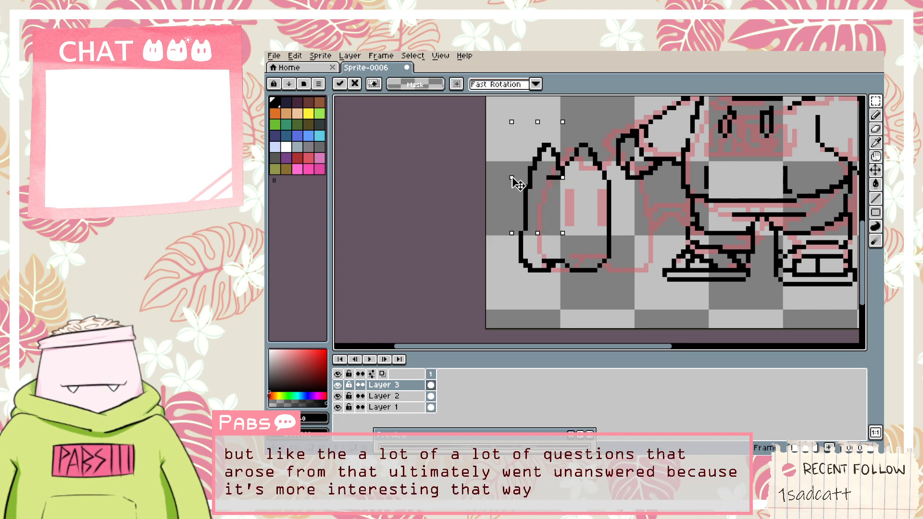
{"action": "left_click", "coordinate": [498, 201]}
Smooth the joint between the cat figure's left ear and side by adding missing pixels and erasing doubled corner pixels.
{"action": "key", "text": "b"}
{"action": "scroll", "coordinate": [528, 154], "scroll_direction": "up", "scroll_amount": 1}
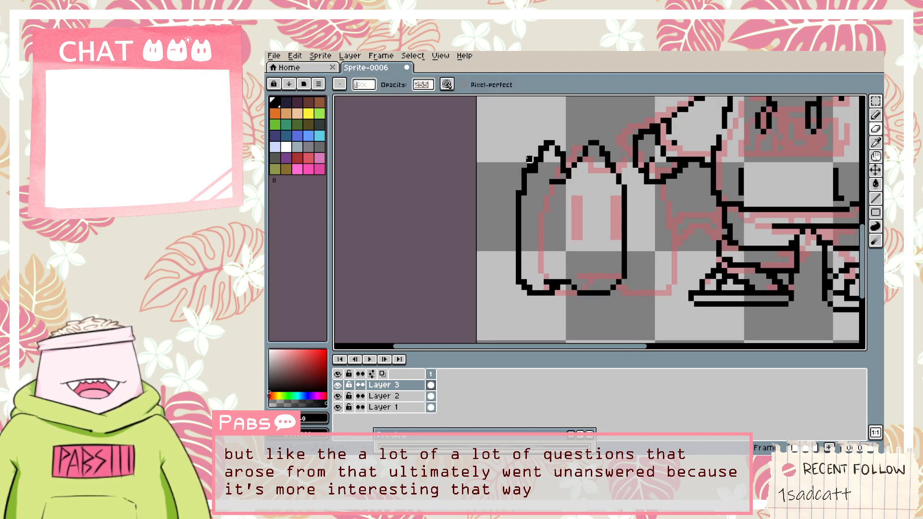
{"action": "scroll", "coordinate": [526, 186], "scroll_direction": "up", "scroll_amount": 1}
{"action": "left_click_drag", "start_coordinate": [537, 164], "coordinate": [537, 153]}
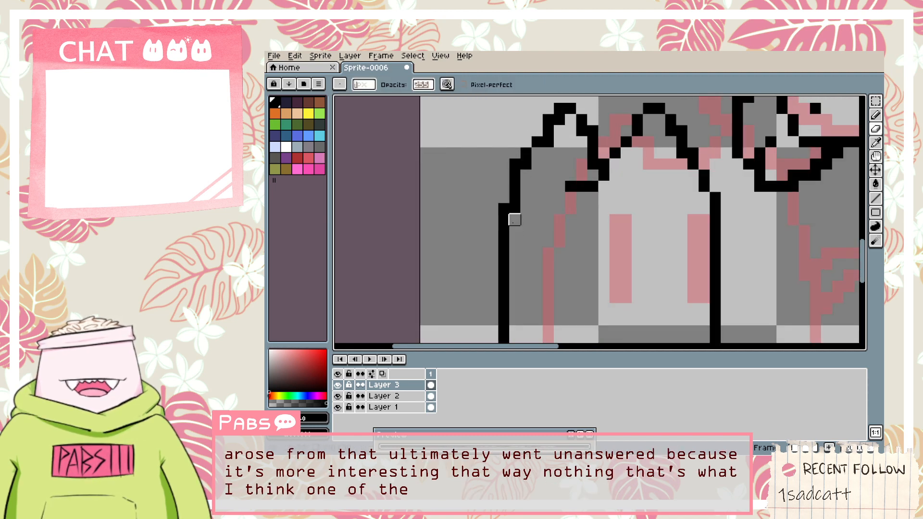
{"action": "left_click", "coordinate": [515, 208]}
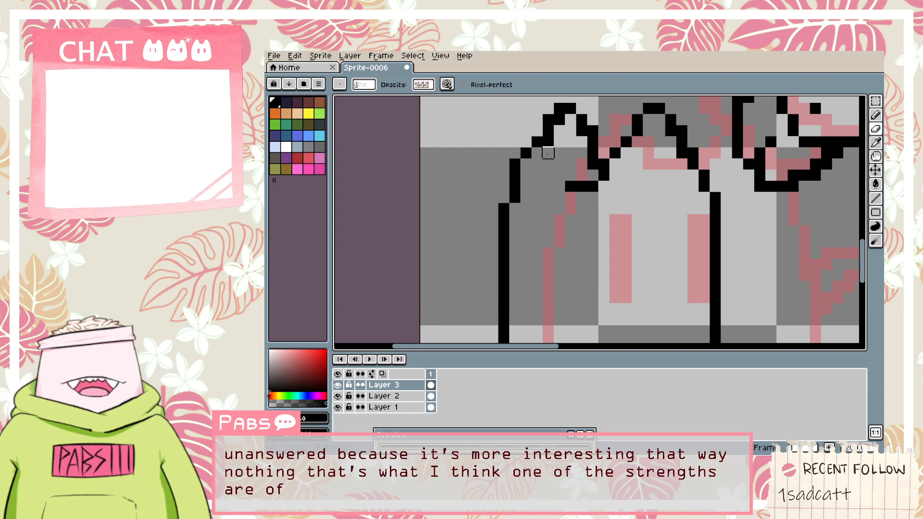
{"action": "left_click", "coordinate": [570, 186]}
{"action": "key", "text": "ctrl+z"}
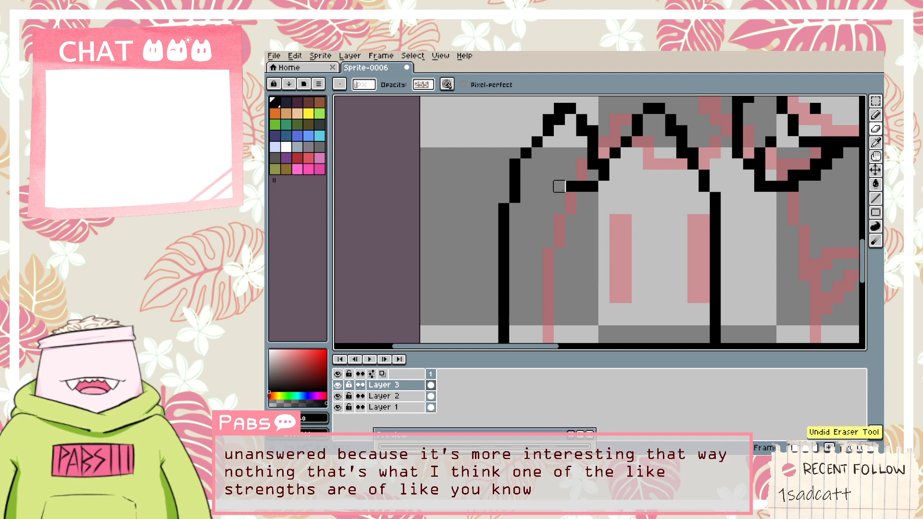
Try to ink a slight outward bulge along the cat figure's lower left side.
{"action": "key", "text": "space"}
{"action": "left_click_drag", "start_coordinate": [533, 147], "coordinate": [513, 176]}
{"action": "key", "text": "b"}
{"action": "scroll", "coordinate": [488, 214], "scroll_direction": "down", "scroll_amount": 3}
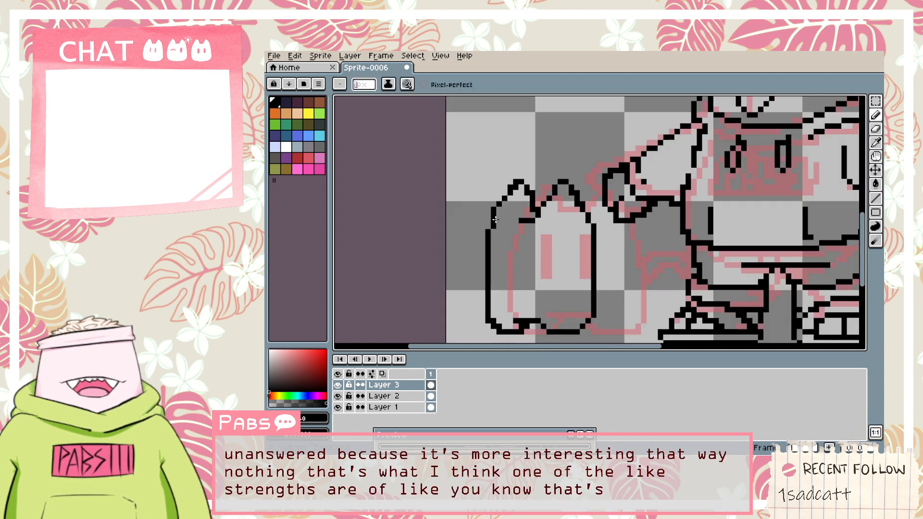
{"action": "key", "text": "space"}
{"action": "scroll", "coordinate": [492, 205], "scroll_direction": "up", "scroll_amount": 3}
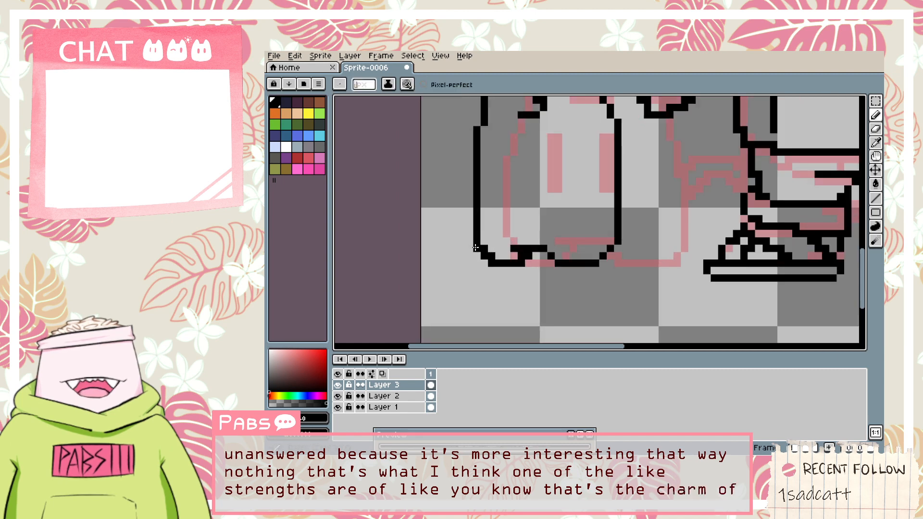
{"action": "mouse_move", "coordinate": [475, 248]}
{"action": "left_mouse_down"}
{"action": "mouse_move", "coordinate": [461, 226]}
{"action": "mouse_move", "coordinate": [468, 228]}
{"action": "mouse_move", "coordinate": [466, 163]}
{"action": "left_mouse_up"}
{"action": "key", "text": "ctrl+z"}
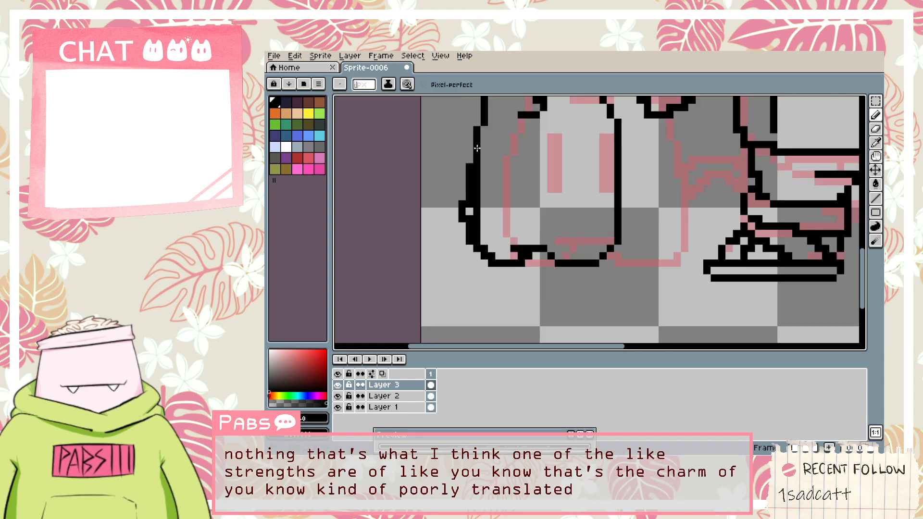
{"action": "key", "text": "ctrl+z"}
Try taller and wider outer curves from the cat figure's left foot up to the base of its left ear.
{"action": "left_click_drag", "start_coordinate": [471, 241], "coordinate": [477, 111]}
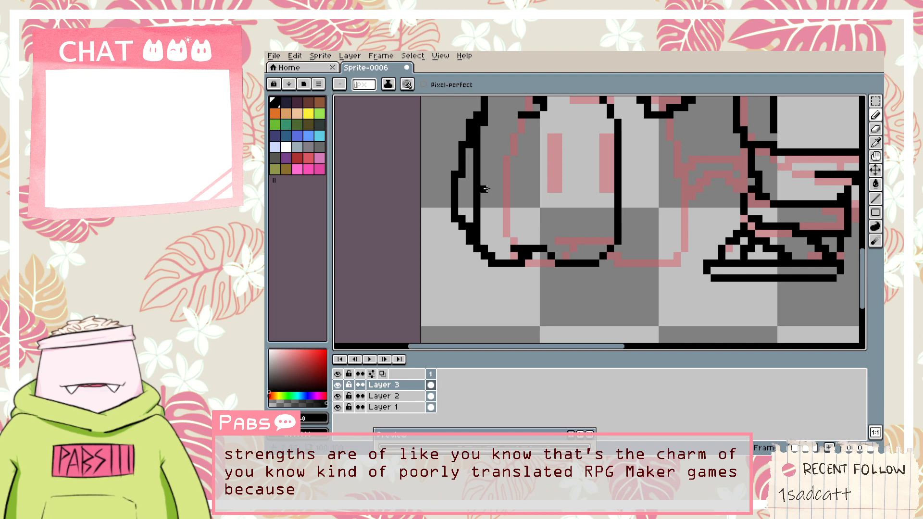
{"action": "key", "text": "e"}
{"action": "scroll", "coordinate": [498, 206], "scroll_direction": "up", "scroll_amount": 1}
{"action": "key", "text": "ctrl+z"}
{"action": "key", "text": "ctrl+z"}
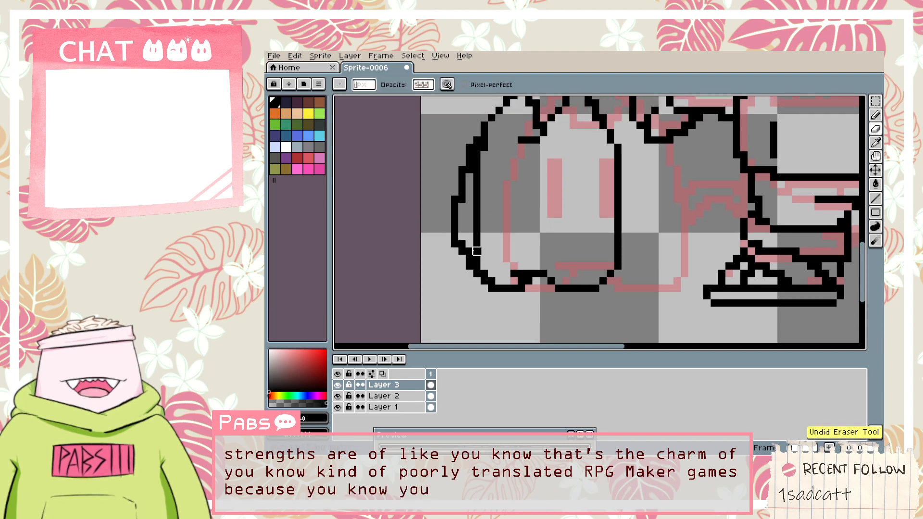
{"action": "key", "text": "b"}
{"action": "mouse_move", "coordinate": [465, 265]}
{"action": "left_mouse_down"}
{"action": "mouse_move", "coordinate": [452, 228]}
{"action": "mouse_move", "coordinate": [476, 116]}
{"action": "left_mouse_up"}
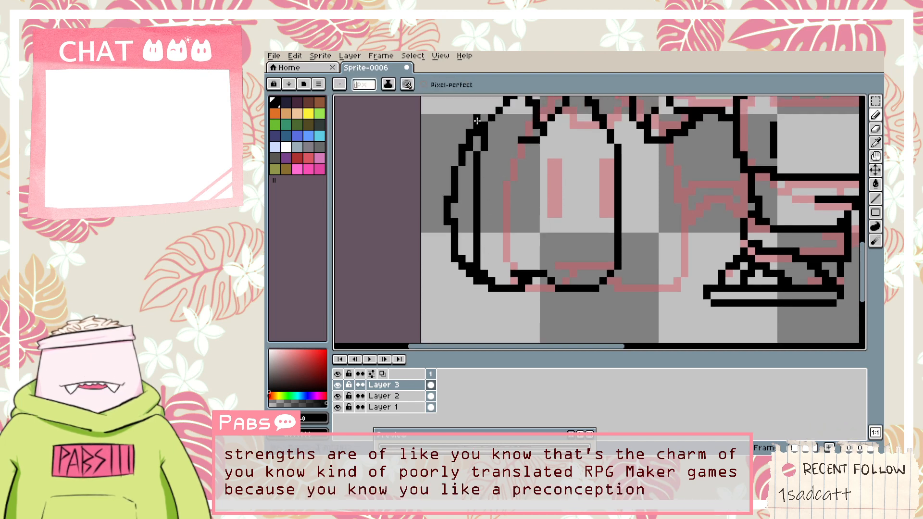
{"action": "key", "text": "ctrl+z"}
Ink a smoother outward curve along the cat figure's left side and erase the old inner line and doubled pixels.
{"action": "left_click_drag", "start_coordinate": [466, 269], "coordinate": [476, 154]}
{"action": "key", "text": "e"}
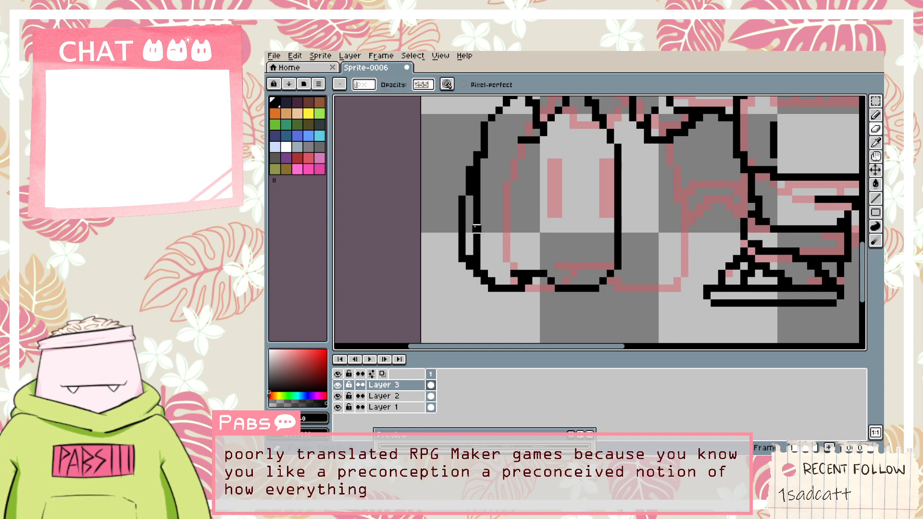
{"action": "left_click_drag", "start_coordinate": [469, 199], "coordinate": [491, 155]}
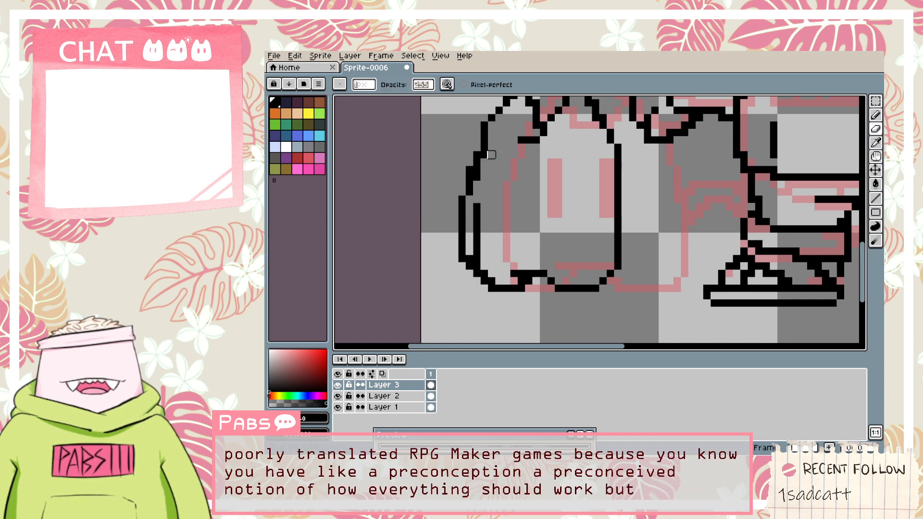
{"action": "left_click_drag", "start_coordinate": [476, 199], "coordinate": [475, 184]}
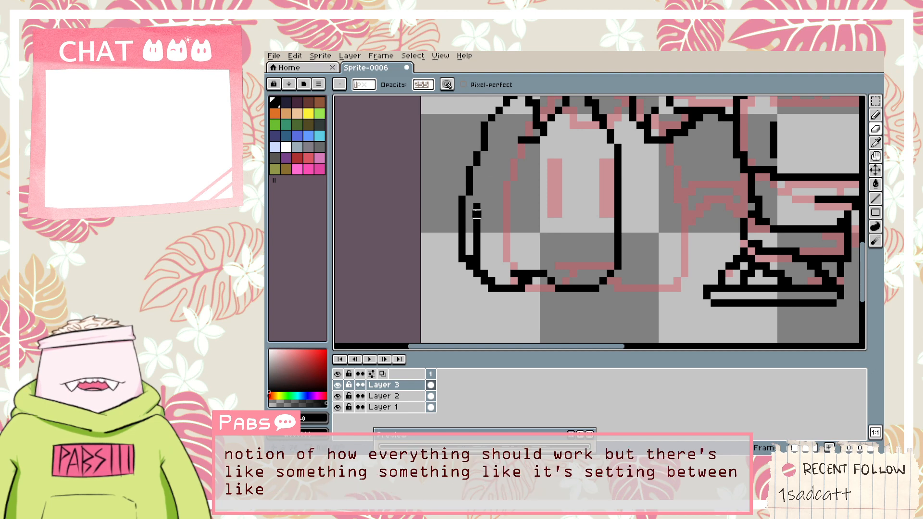
{"action": "left_click_drag", "start_coordinate": [477, 197], "coordinate": [468, 252]}
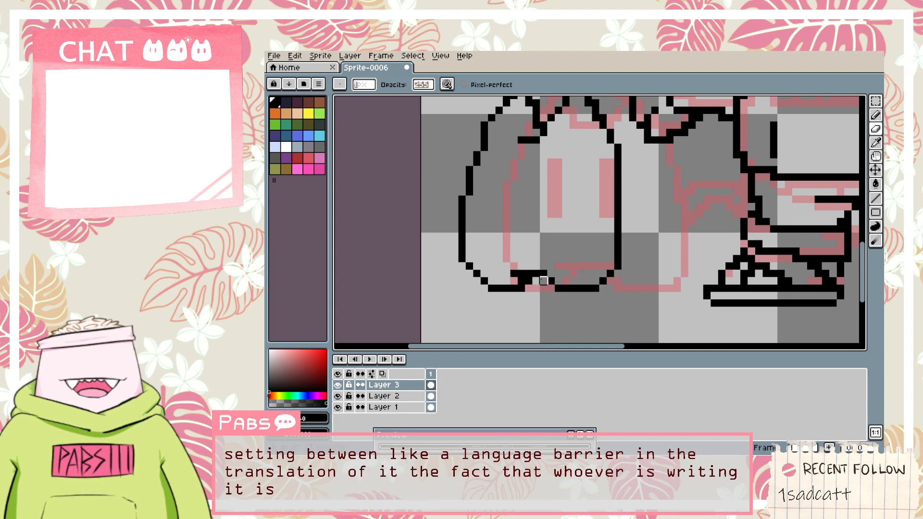
Thin the outer edge of the cat figure's left ear to single pixels and narrow its tip to one pixel.
{"action": "key", "text": "space"}
{"action": "left_click_drag", "start_coordinate": [604, 246], "coordinate": [573, 314]}
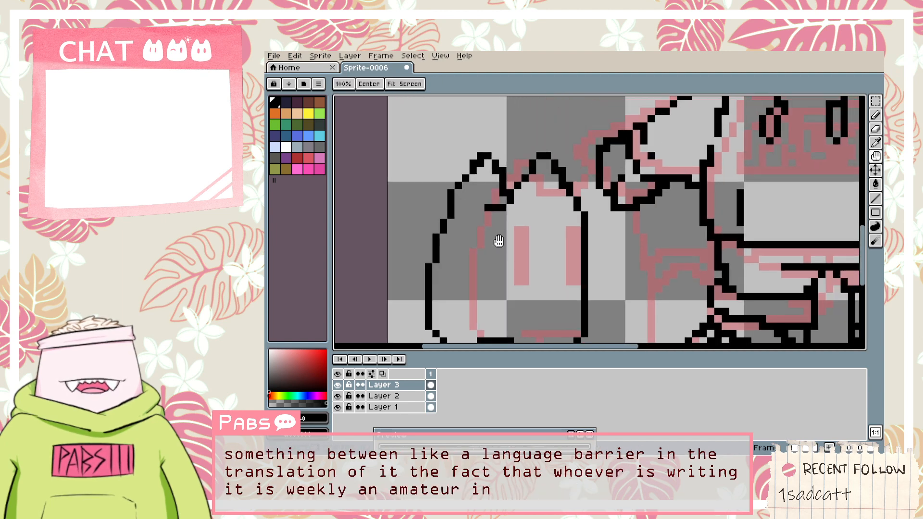
{"action": "left_click_drag", "start_coordinate": [455, 208], "coordinate": [497, 129]}
{"action": "scroll", "coordinate": [465, 196], "scroll_direction": "up", "scroll_amount": 1}
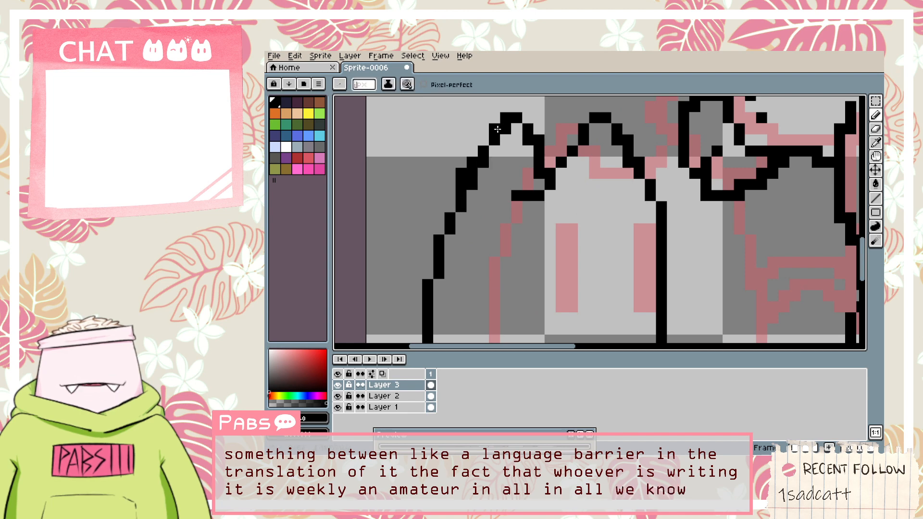
{"action": "key", "text": "e"}
{"action": "left_click_drag", "start_coordinate": [451, 207], "coordinate": [487, 143]}
{"action": "key", "text": "ctrl+z"}
{"action": "left_click_drag", "start_coordinate": [451, 206], "coordinate": [494, 118]}
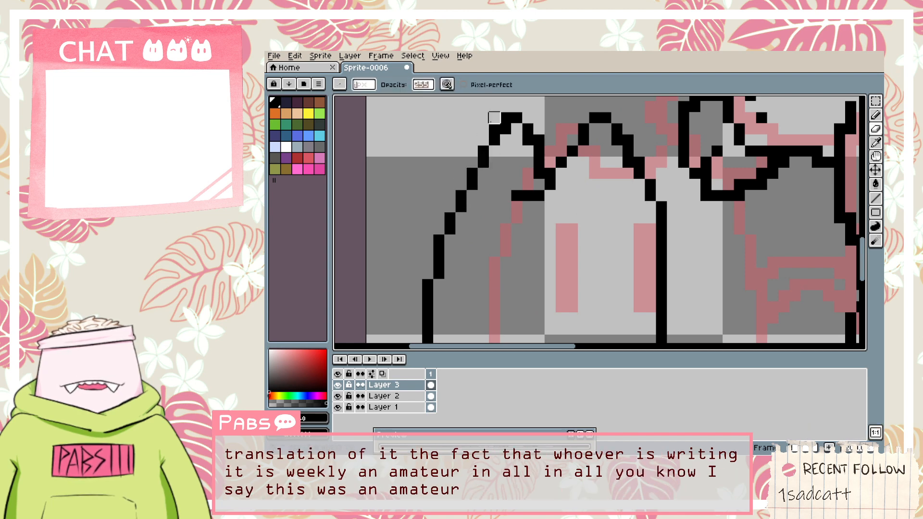
{"action": "left_click", "coordinate": [490, 128]}
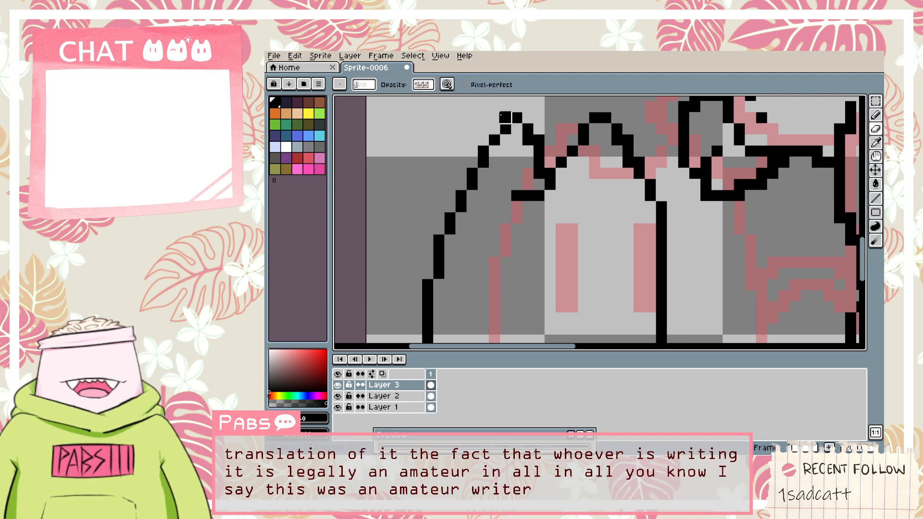
{"action": "left_click", "coordinate": [501, 115]}
Ink two solid black rectangular eyes, each two pixels wide and six pixels tall, on the cat figure's face.
{"action": "scroll", "coordinate": [497, 164], "scroll_direction": "down", "scroll_amount": 2}
{"action": "key", "text": "space"}
{"action": "mouse_move", "coordinate": [521, 185]}
{"action": "left_mouse_down"}
{"action": "mouse_move", "coordinate": [471, 242]}
{"action": "mouse_move", "coordinate": [478, 252]}
{"action": "mouse_move", "coordinate": [478, 213]}
{"action": "left_mouse_up"}
{"action": "scroll", "coordinate": [486, 209], "scroll_direction": "up", "scroll_amount": 1}
{"action": "key", "text": "b"}
{"action": "key", "text": "ctrl+z"}
{"action": "left_click", "coordinate": [483, 215]}
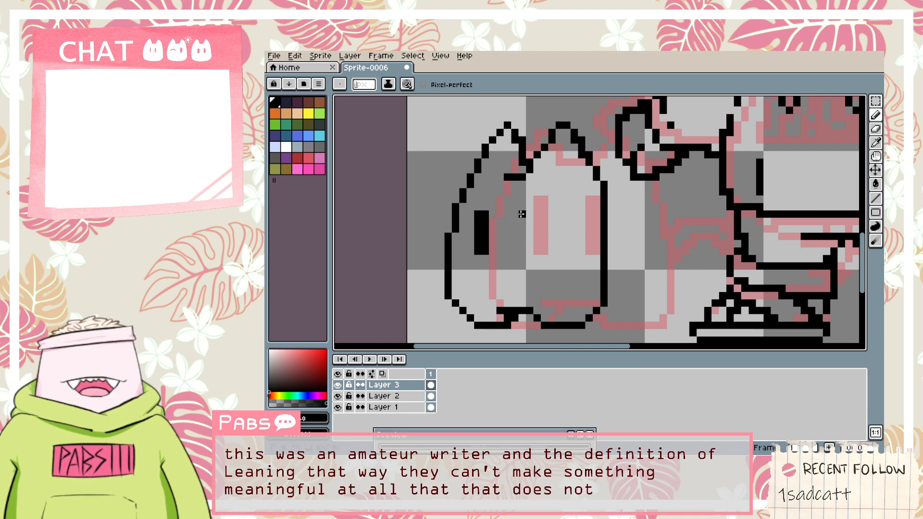
{"action": "mouse_move", "coordinate": [522, 212]}
{"action": "left_mouse_down"}
{"action": "mouse_move", "coordinate": [520, 252]}
{"action": "mouse_move", "coordinate": [515, 214]}
{"action": "left_mouse_up"}
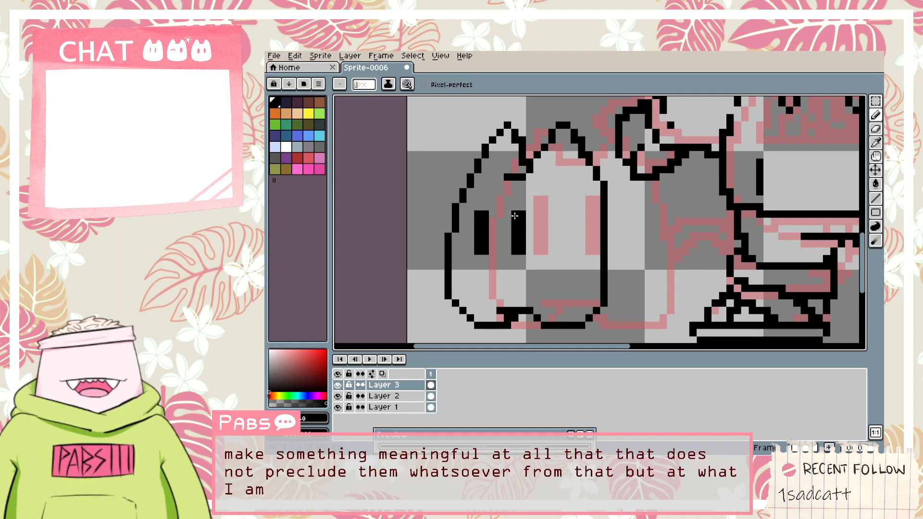
Move the cat figure's lower right side one pixel outward by inking a new line and erasing the old one.
{"action": "scroll", "coordinate": [524, 244], "scroll_direction": "down", "scroll_amount": 2}
{"action": "key", "text": "space"}
{"action": "left_click_drag", "start_coordinate": [564, 278], "coordinate": [512, 266]}
{"action": "scroll", "coordinate": [511, 266], "scroll_direction": "up", "scroll_amount": 2}
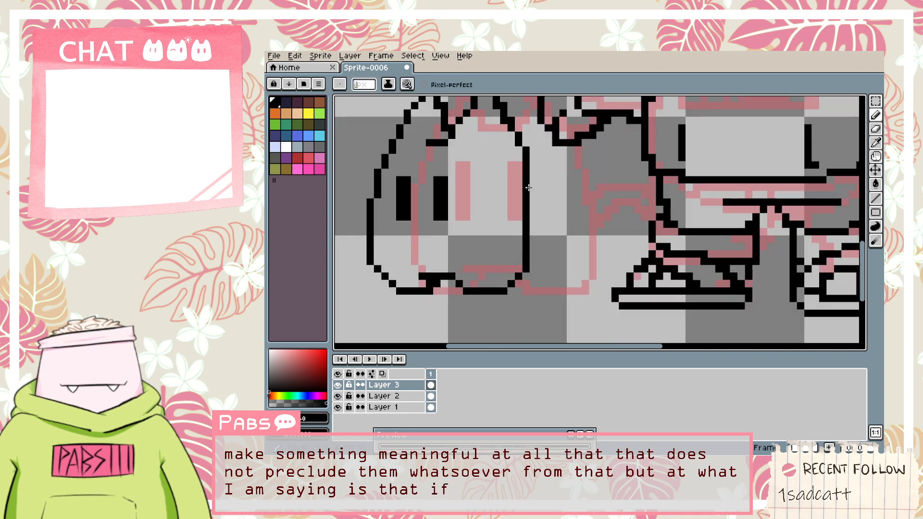
{"action": "key", "text": "ctrl+z"}
{"action": "left_click_drag", "start_coordinate": [533, 217], "coordinate": [533, 261]}
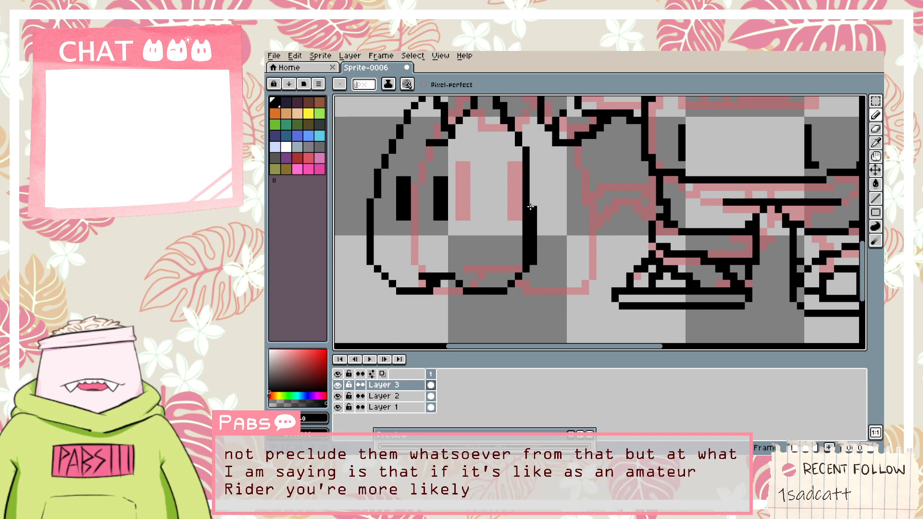
{"action": "key", "text": "e"}
{"action": "left_click_drag", "start_coordinate": [525, 214], "coordinate": [526, 253]}
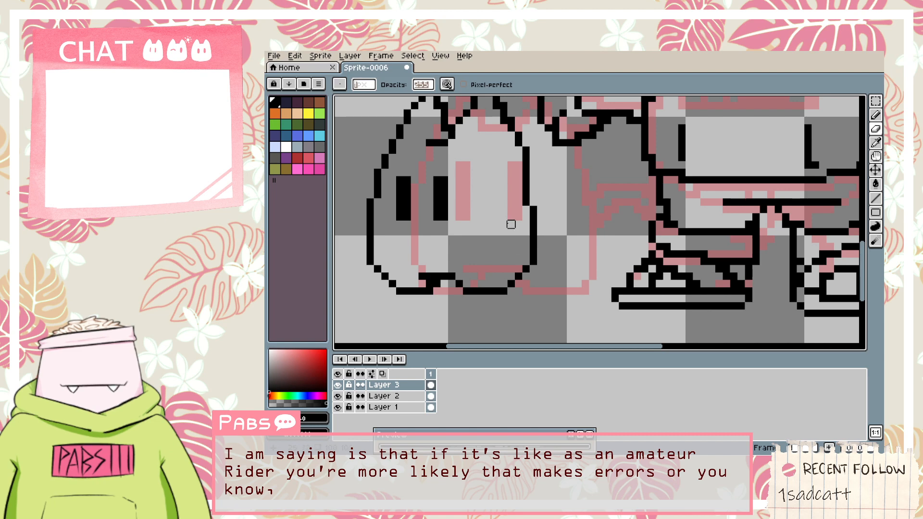
Extend the top line of the cat figure's left foot a couple of pixels inward across the body.
{"action": "scroll", "coordinate": [482, 202], "scroll_direction": "down", "scroll_amount": 2}
{"action": "scroll", "coordinate": [460, 253], "scroll_direction": "up", "scroll_amount": 2}
{"action": "key", "text": "b"}
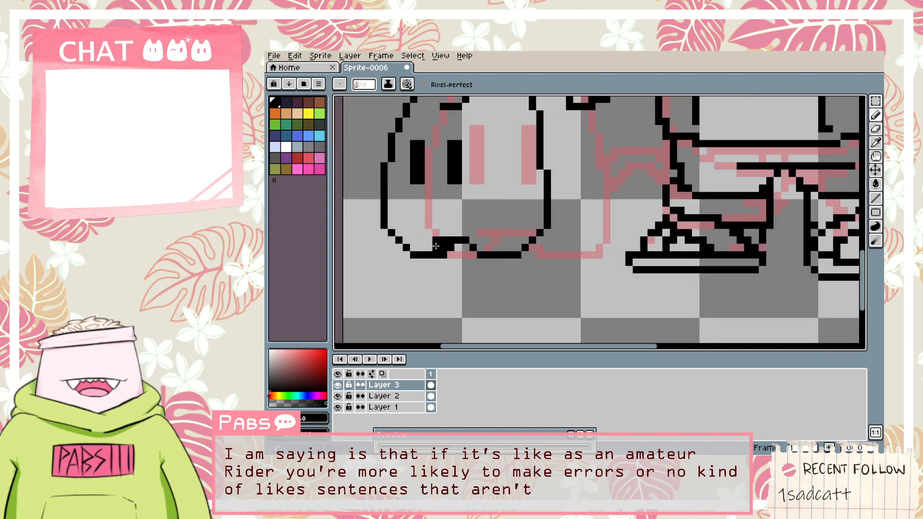
{"action": "left_click", "coordinate": [429, 241]}
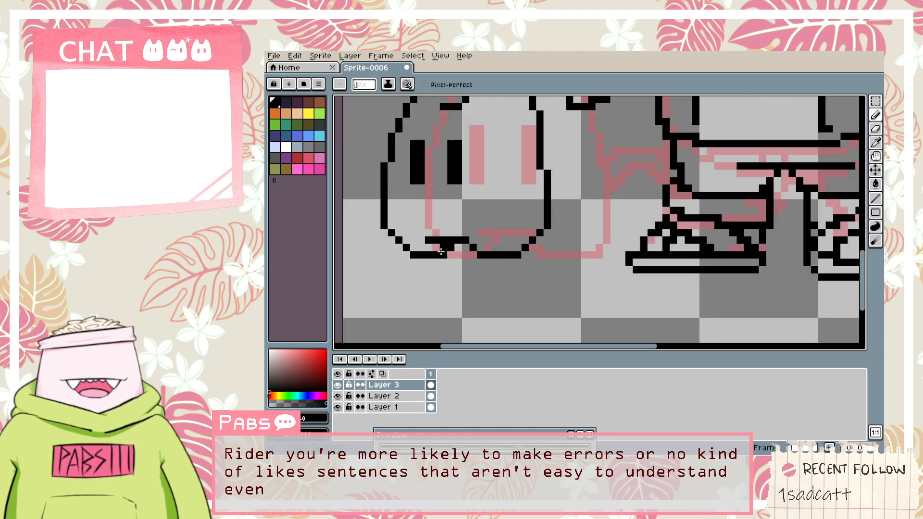
{"action": "key", "text": "space"}
{"action": "left_click_drag", "start_coordinate": [480, 227], "coordinate": [509, 284]}
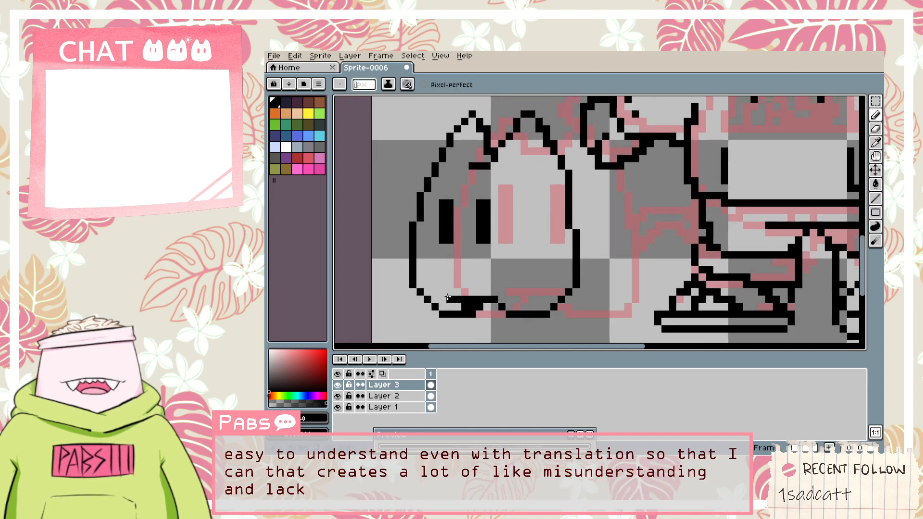
Ink the lower edge of a curved tail from the cat figure's lower right side up to the hooded character's hip.
{"action": "left_click_drag", "start_coordinate": [529, 233], "coordinate": [491, 232]}
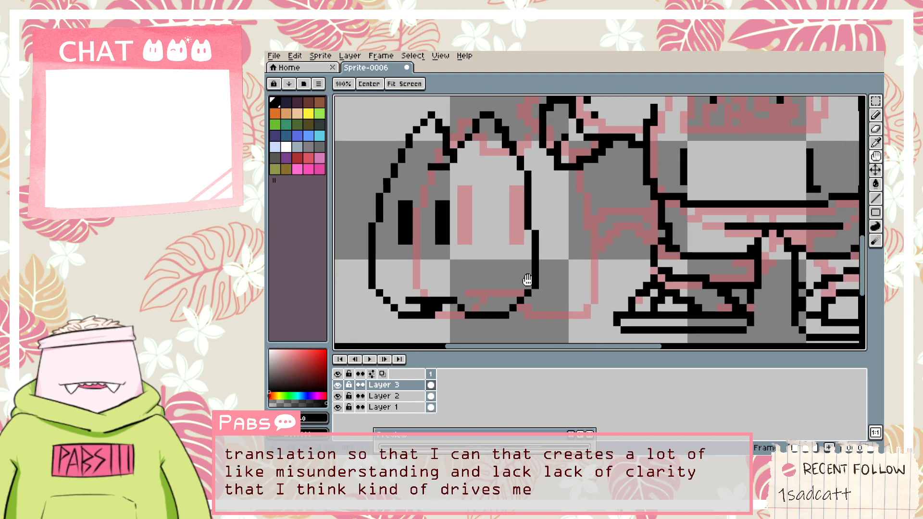
{"action": "left_click_drag", "start_coordinate": [544, 231], "coordinate": [548, 247]}
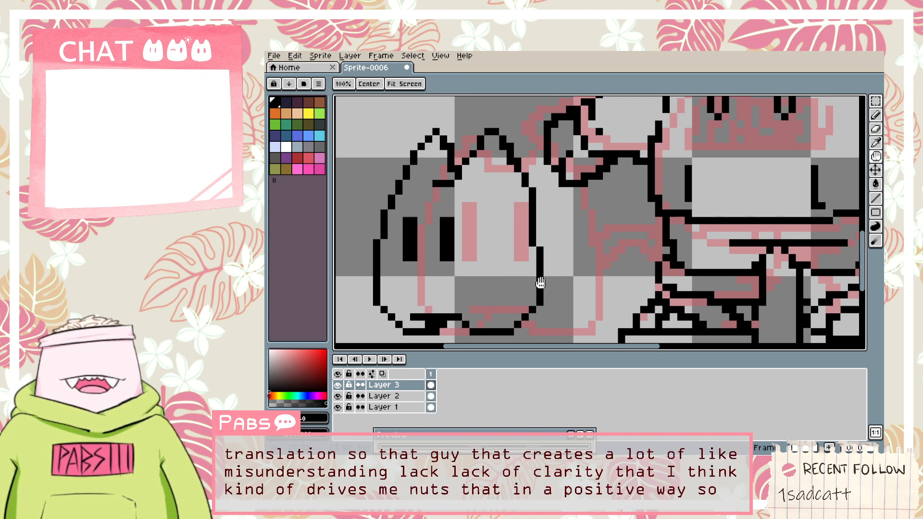
{"action": "key", "text": "b"}
{"action": "mouse_move", "coordinate": [541, 288]}
{"action": "left_mouse_down"}
{"action": "mouse_move", "coordinate": [563, 281]}
{"action": "mouse_move", "coordinate": [586, 246]}
{"action": "mouse_move", "coordinate": [641, 222]}
{"action": "left_mouse_up"}
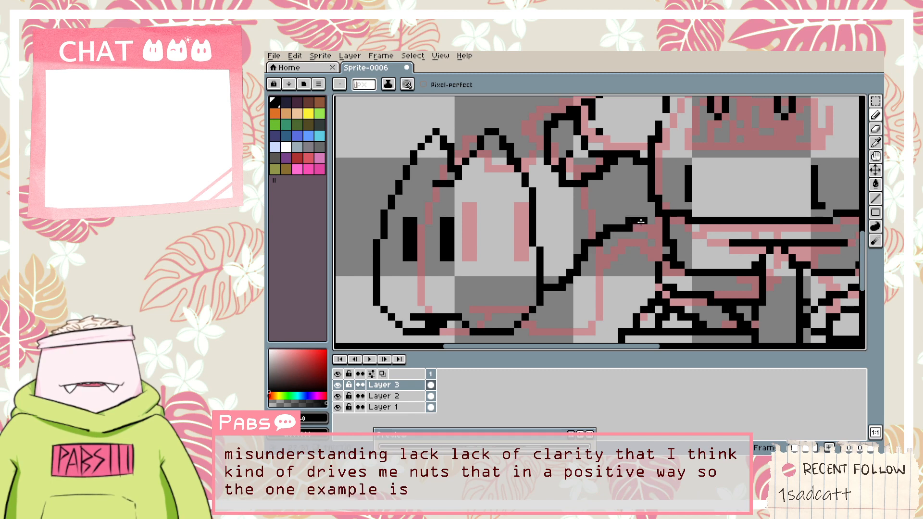
{"action": "key", "text": "ctrl+z"}
{"action": "mouse_move", "coordinate": [542, 289]}
{"action": "left_mouse_down"}
{"action": "mouse_move", "coordinate": [600, 252]}
{"action": "mouse_move", "coordinate": [666, 231]}
{"action": "left_mouse_up"}
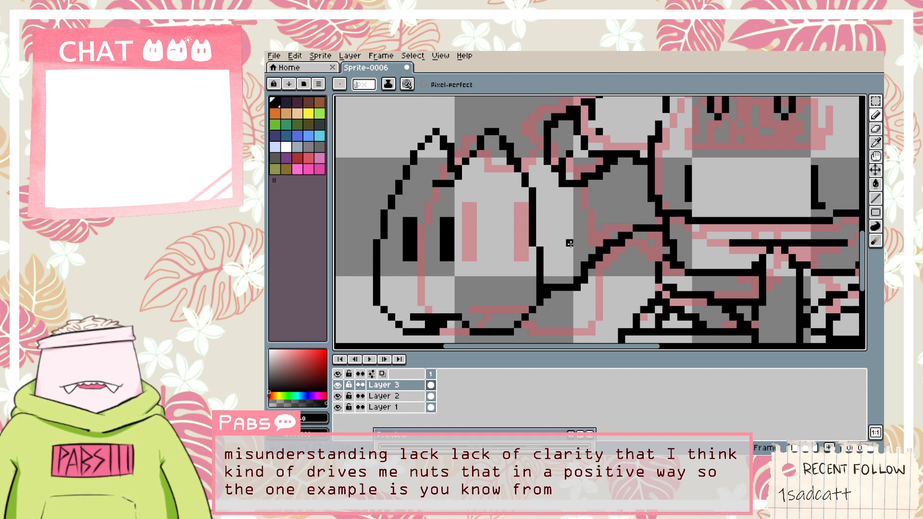
Ink the tail's upper edge as a parallel curve ending at the hooded character's torso.
{"action": "mouse_move", "coordinate": [543, 265]}
{"action": "left_mouse_down"}
{"action": "mouse_move", "coordinate": [591, 225]}
{"action": "mouse_move", "coordinate": [635, 210]}
{"action": "left_mouse_up"}
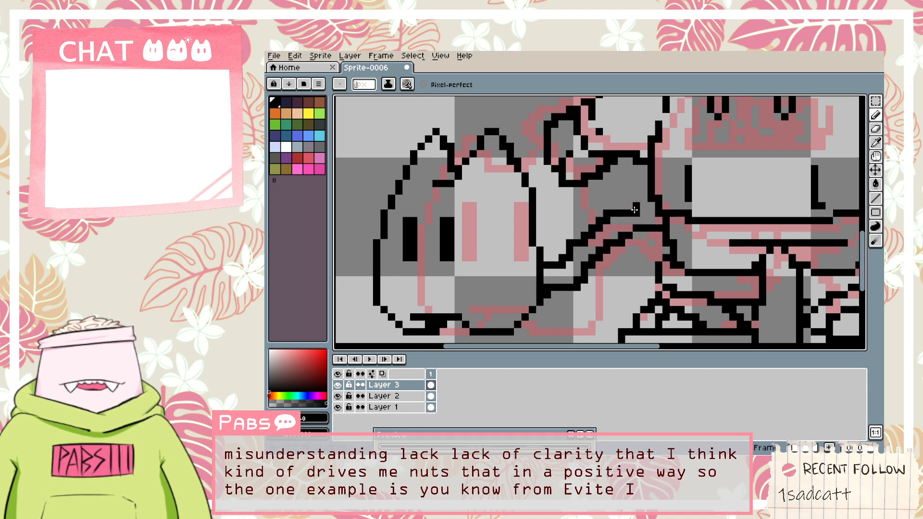
{"action": "key", "text": "ctrl+z"}
{"action": "mouse_move", "coordinate": [543, 265]}
{"action": "left_mouse_down"}
{"action": "mouse_move", "coordinate": [604, 215]}
{"action": "mouse_move", "coordinate": [653, 199]}
{"action": "left_mouse_up"}
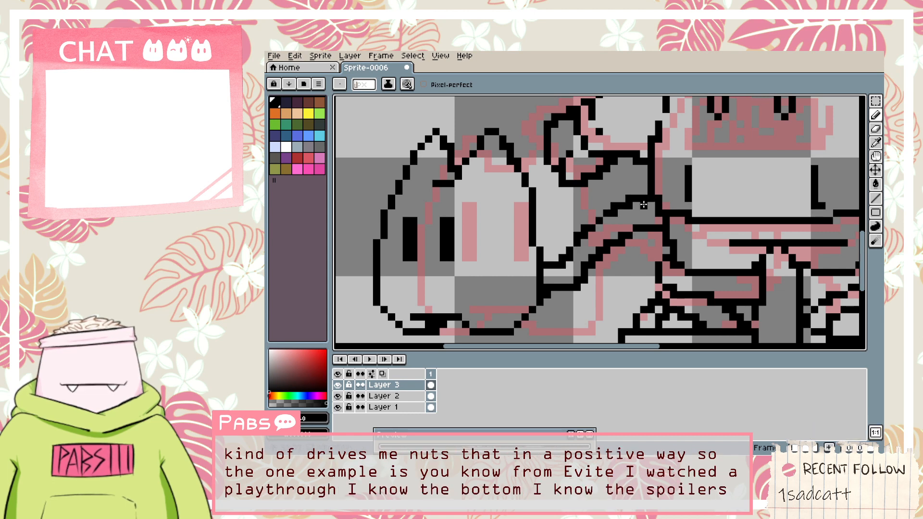
Thin both curved tail lines to single pixels by erasing their doubled corner pixels.
{"action": "scroll", "coordinate": [643, 204], "scroll_direction": "down", "scroll_amount": 2}
{"action": "key", "text": "space"}
{"action": "left_click_drag", "start_coordinate": [598, 257], "coordinate": [569, 266]}
{"action": "scroll", "coordinate": [568, 266], "scroll_direction": "up", "scroll_amount": 3}
{"action": "key", "text": "e"}
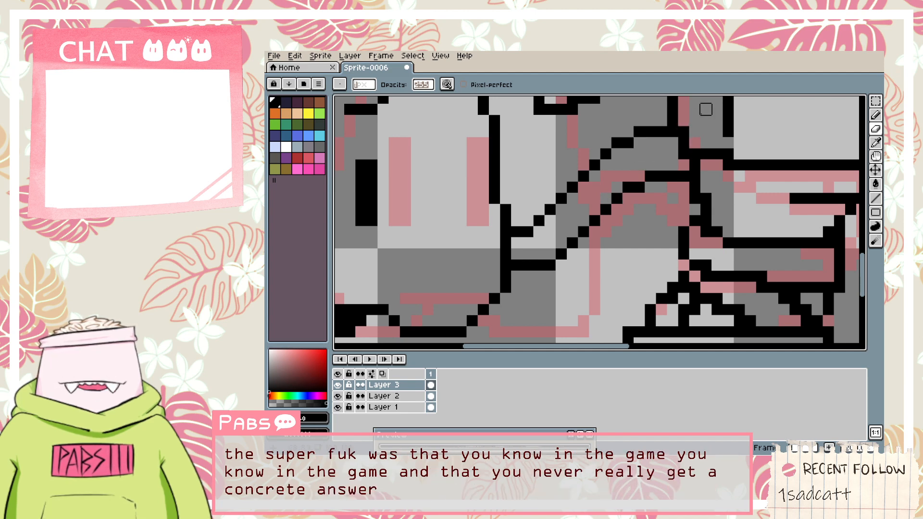
{"action": "key", "text": "space"}
{"action": "left_click_drag", "start_coordinate": [700, 124], "coordinate": [626, 197]}
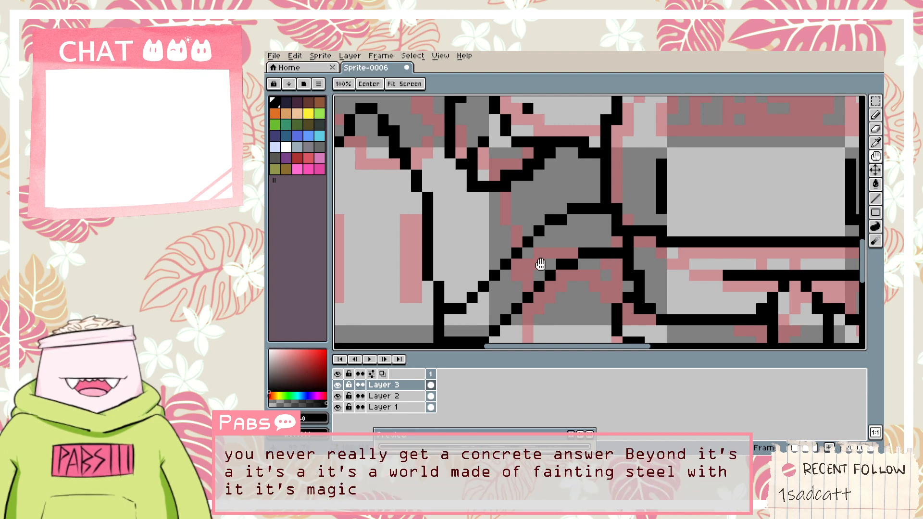
{"action": "key", "text": "space"}
{"action": "left_click_drag", "start_coordinate": [598, 283], "coordinate": [585, 256]}
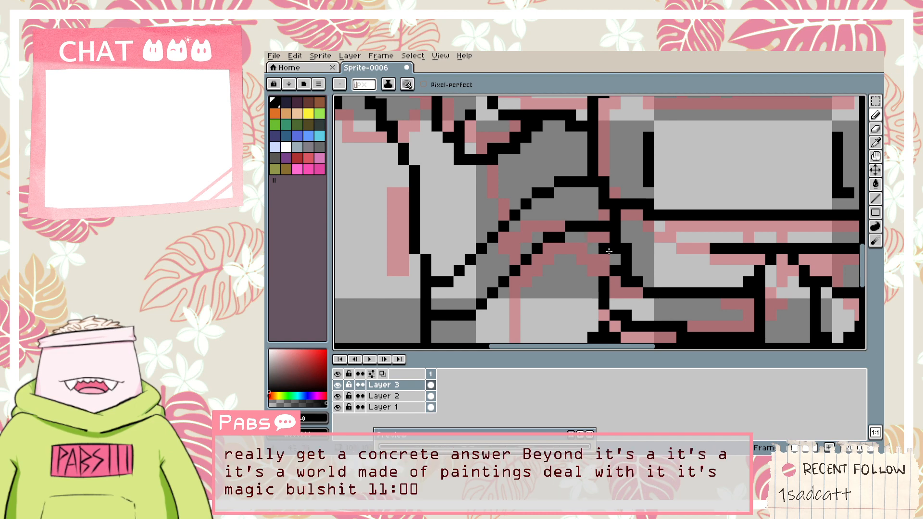
Erase the extra pixels where the tail's upper edge meets the lower corner of the hooded character's torso.
{"action": "scroll", "coordinate": [609, 252], "scroll_direction": "down", "scroll_amount": 1}
{"action": "scroll", "coordinate": [610, 252], "scroll_direction": "down", "scroll_amount": 1}
{"action": "scroll", "coordinate": [594, 236], "scroll_direction": "up", "scroll_amount": 3}
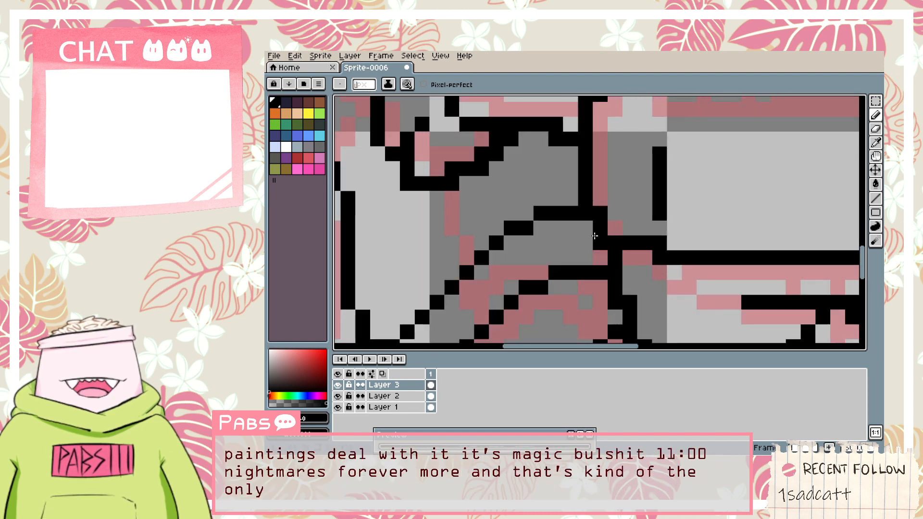
{"action": "key", "text": "b"}
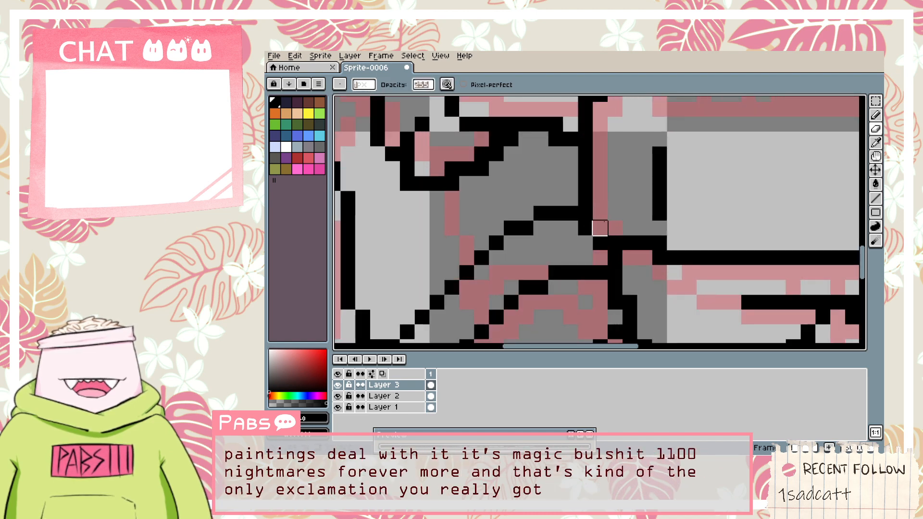
{"action": "scroll", "coordinate": [615, 240], "scroll_direction": "down", "scroll_amount": 4}
{"action": "key", "text": "space"}
{"action": "left_click_drag", "start_coordinate": [635, 267], "coordinate": [604, 190]}
{"action": "scroll", "coordinate": [547, 232], "scroll_direction": "up", "scroll_amount": 1}
{"action": "scroll", "coordinate": [547, 233], "scroll_direction": "up", "scroll_amount": 2}
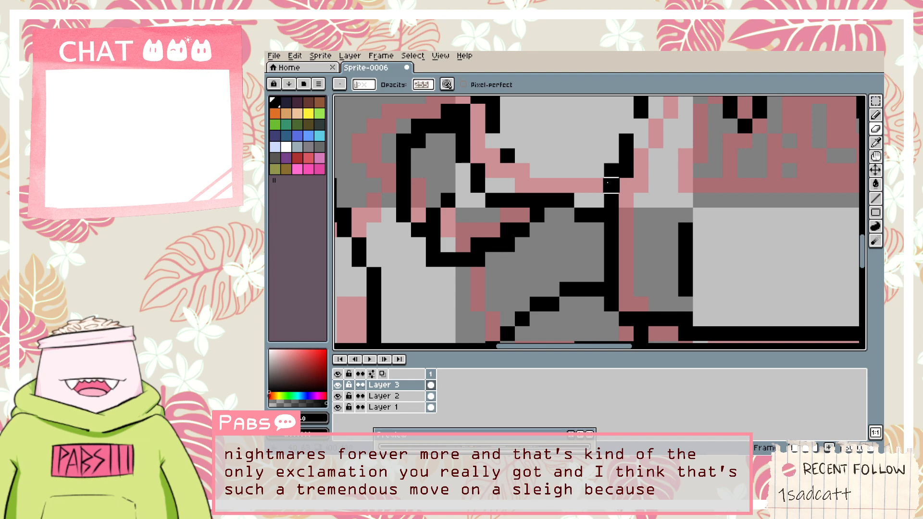
Try erasing the doubled pixel at the base of the left ear, where the cat figure's two ears meet.
{"action": "scroll", "coordinate": [537, 232], "scroll_direction": "down", "scroll_amount": 3}
{"action": "key", "text": "space"}
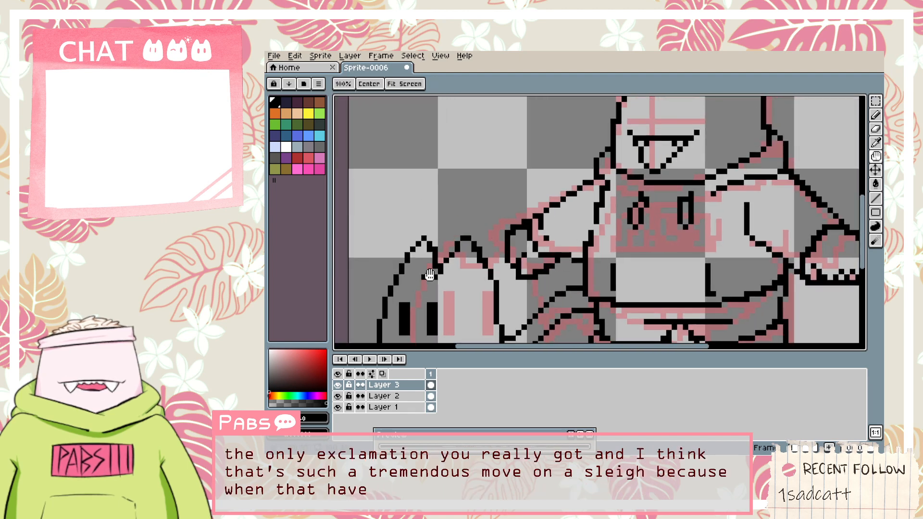
{"action": "scroll", "coordinate": [461, 231], "scroll_direction": "up", "scroll_amount": 3}
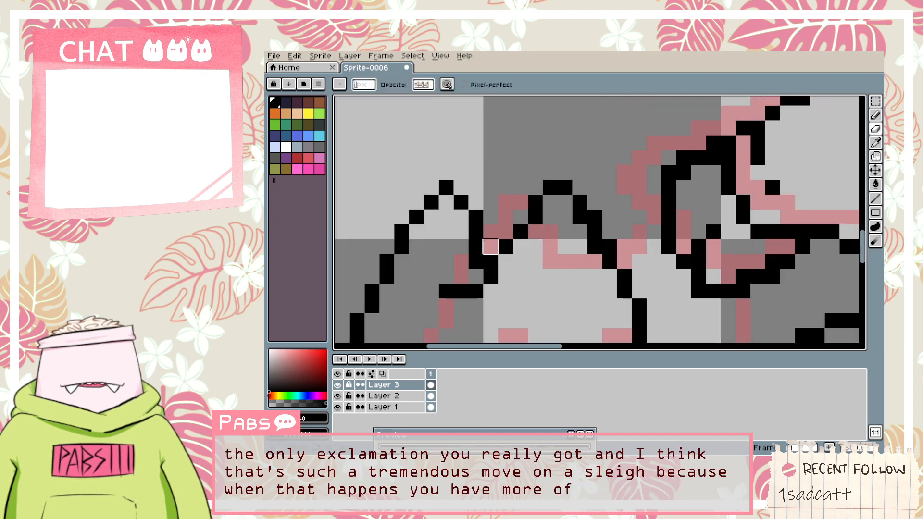
{"action": "left_click", "coordinate": [476, 261]}
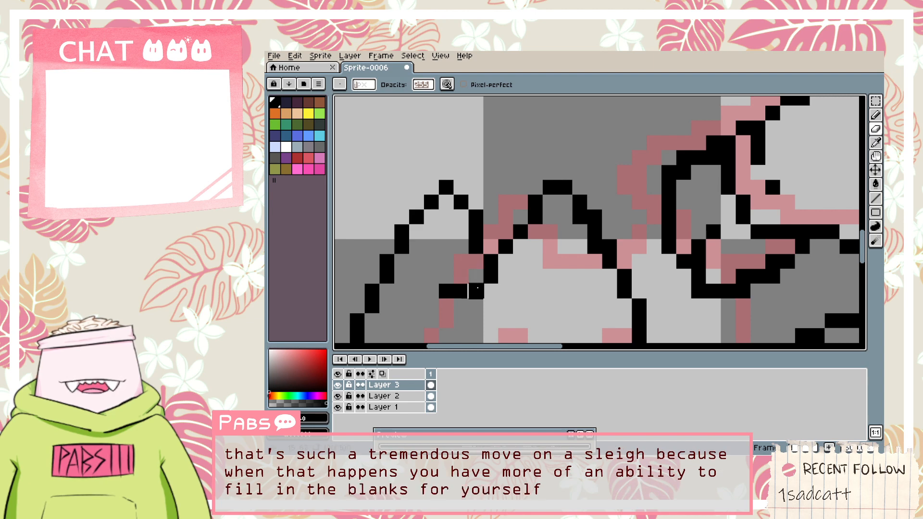
Reshape the cat figure's left ear with a straight vertical inner edge and a higher pointed tip, erasing the excess pixel on top.
{"action": "scroll", "coordinate": [546, 307], "scroll_direction": "down", "scroll_amount": 3}
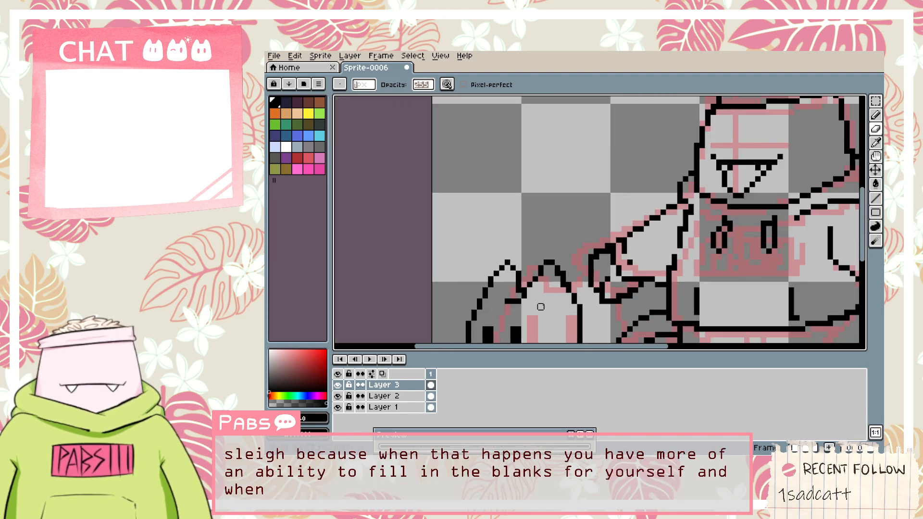
{"action": "key", "text": "space"}
{"action": "scroll", "coordinate": [533, 313], "scroll_direction": "up", "scroll_amount": 4}
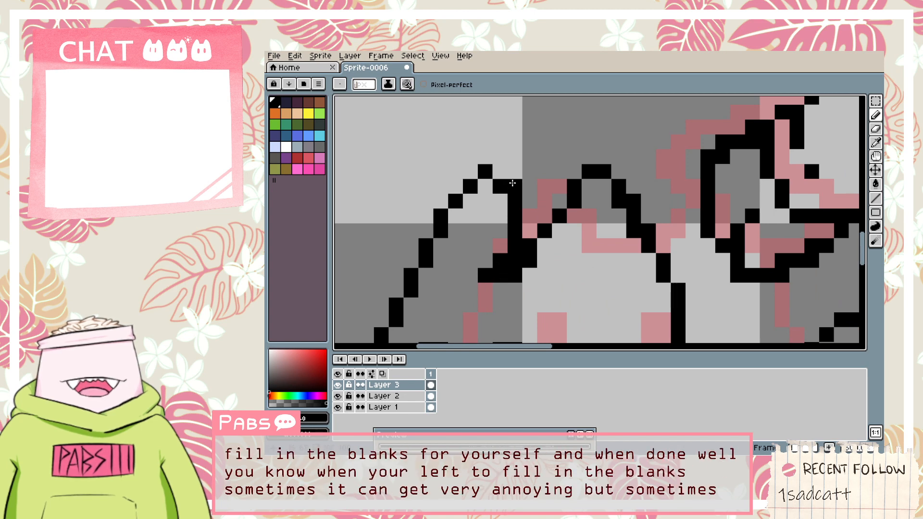
{"action": "left_click", "coordinate": [515, 172]}
{"action": "left_click_drag", "start_coordinate": [515, 187], "coordinate": [514, 152]}
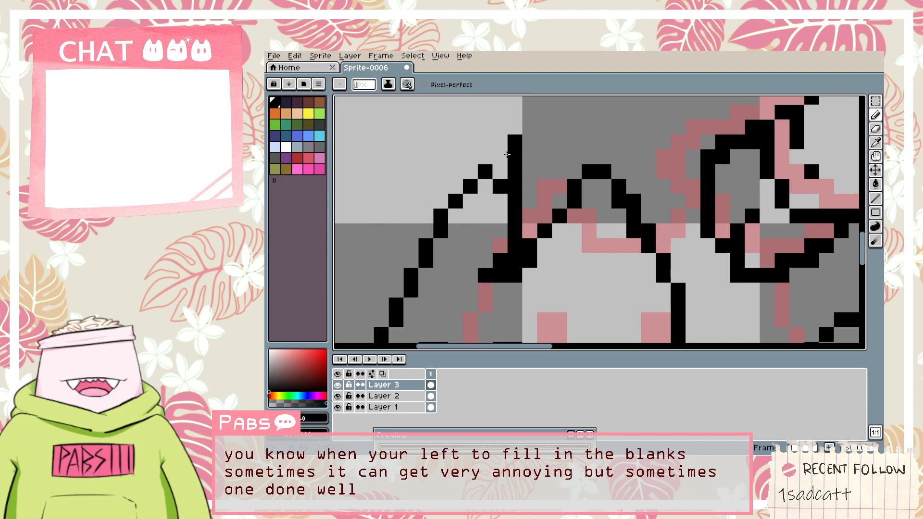
{"action": "key", "text": "e"}
{"action": "left_click", "coordinate": [515, 142]}
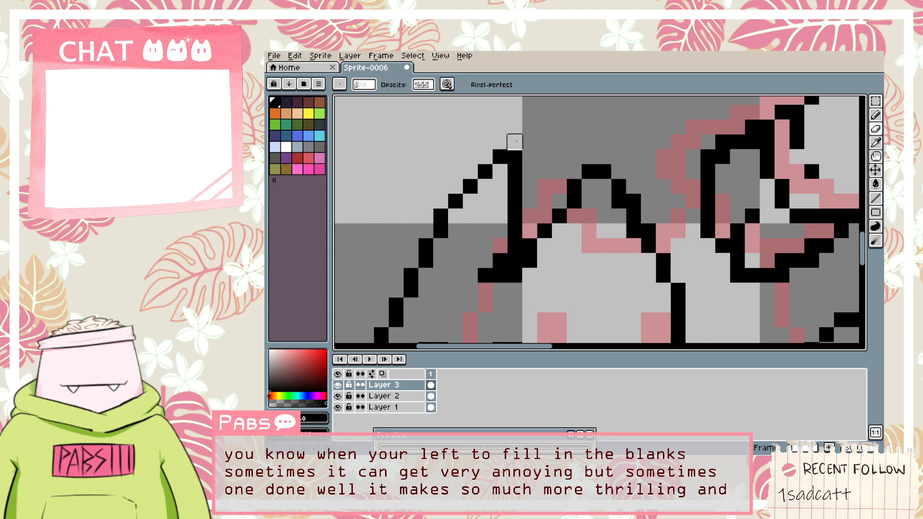
Erase the topmost pixel of the straight inner edge at the tip of the cat figure's left ear.
{"action": "left_click", "coordinate": [515, 156]}
{"action": "scroll", "coordinate": [515, 156], "scroll_direction": "down", "scroll_amount": 3}
{"action": "scroll", "coordinate": [530, 218], "scroll_direction": "up", "scroll_amount": 2}
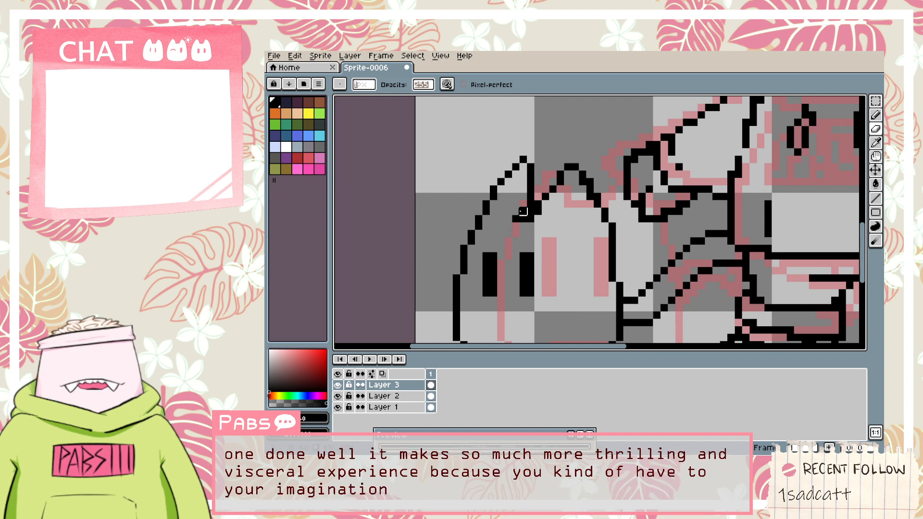
{"action": "scroll", "coordinate": [521, 219], "scroll_direction": "up", "scroll_amount": 2}
{"action": "key", "text": "b"}
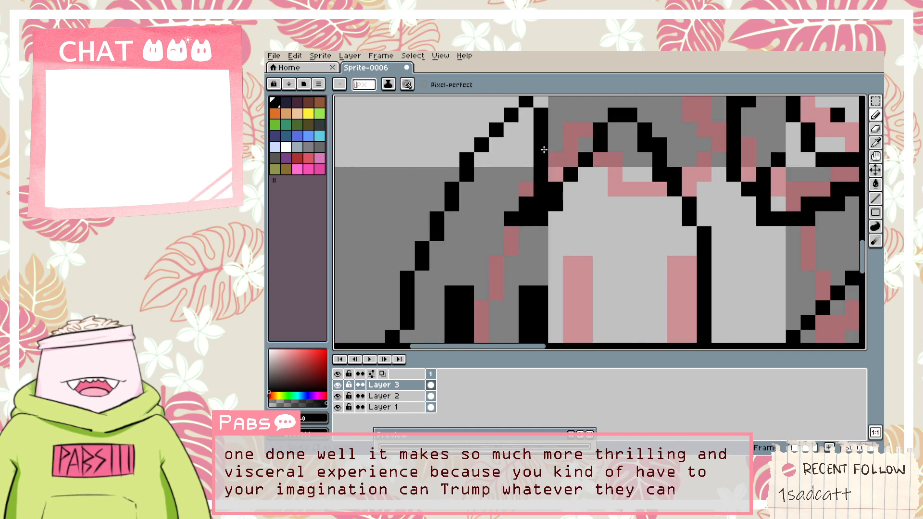
{"action": "key", "text": "space"}
{"action": "left_click_drag", "start_coordinate": [544, 149], "coordinate": [538, 200]}
{"action": "scroll", "coordinate": [501, 203], "scroll_direction": "down", "scroll_amount": 5}
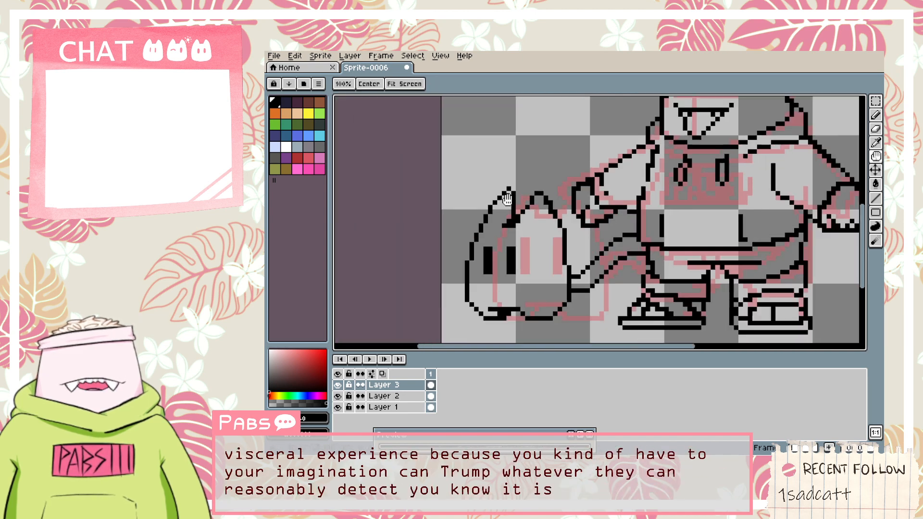
Try thickening the diagonal line where the cat figure's right ear meets the base of the left ear, then erase the added pixels.
{"action": "scroll", "coordinate": [507, 199], "scroll_direction": "up", "scroll_amount": 4}
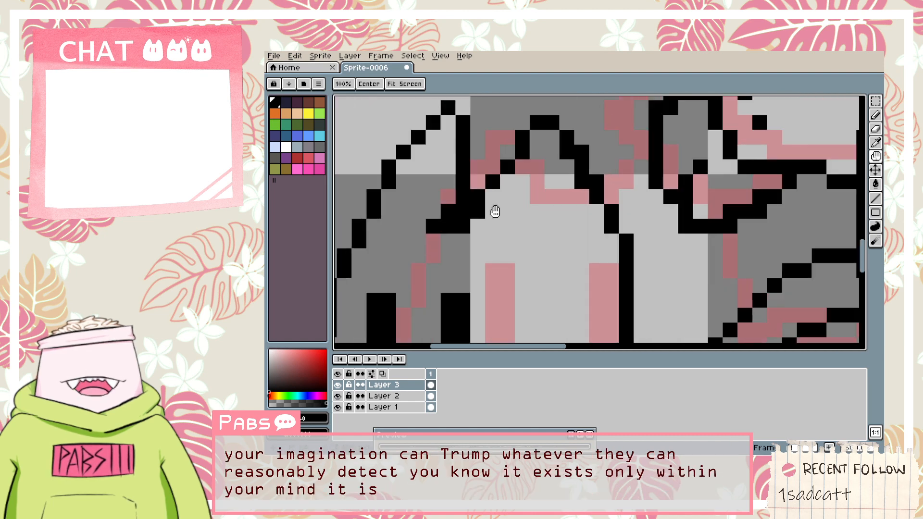
{"action": "left_click_drag", "start_coordinate": [478, 224], "coordinate": [507, 165]}
{"action": "key", "text": "ctrl+z"}
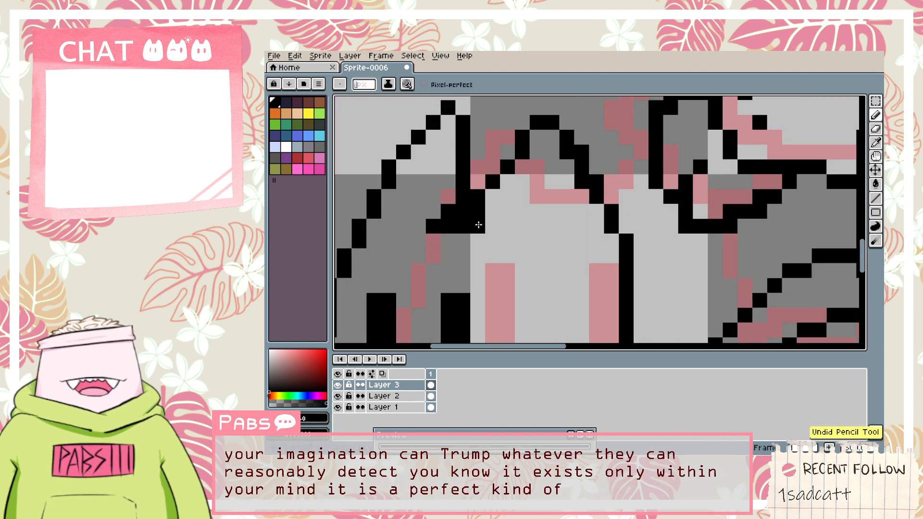
{"action": "left_click_drag", "start_coordinate": [478, 224], "coordinate": [504, 173]}
{"action": "scroll", "coordinate": [495, 219], "scroll_direction": "down", "scroll_amount": 4}
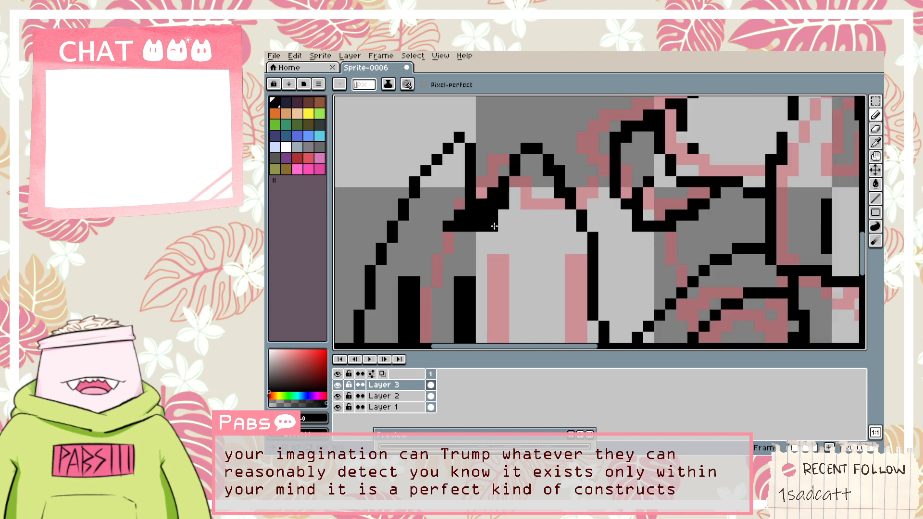
{"action": "scroll", "coordinate": [494, 237], "scroll_direction": "up", "scroll_amount": 2}
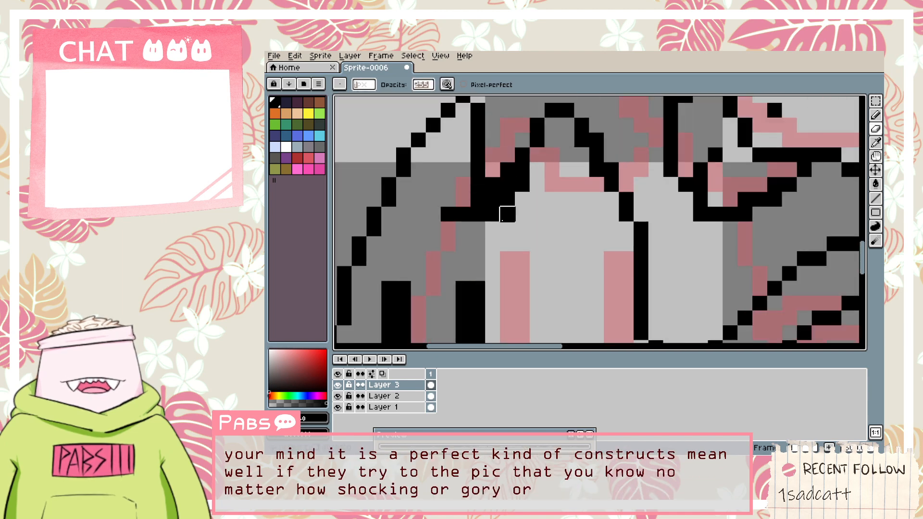
{"action": "left_click_drag", "start_coordinate": [491, 228], "coordinate": [537, 154]}
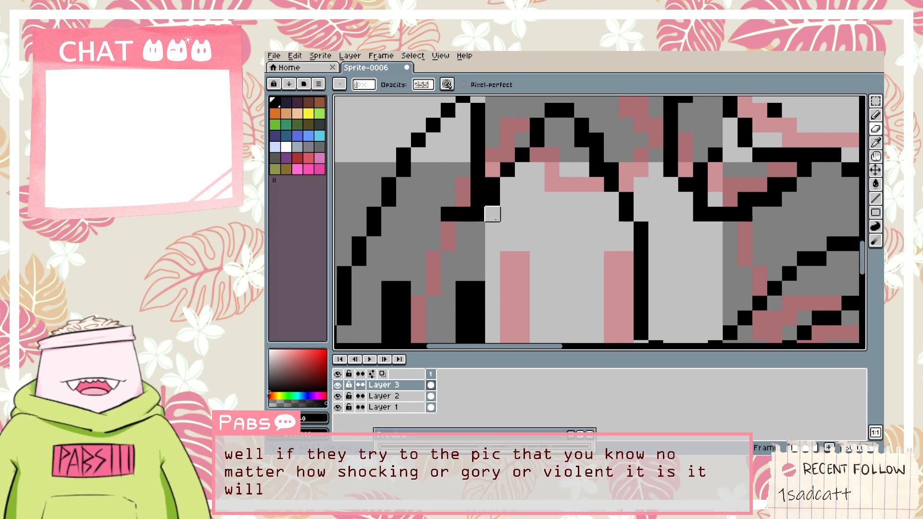
Ink a slanted left edge for the chest label on the character's hoodie, below the left drawstring.
{"action": "scroll", "coordinate": [491, 229], "scroll_direction": "down", "scroll_amount": 5}
{"action": "key", "text": "space"}
{"action": "left_click_drag", "start_coordinate": [502, 247], "coordinate": [504, 222]}
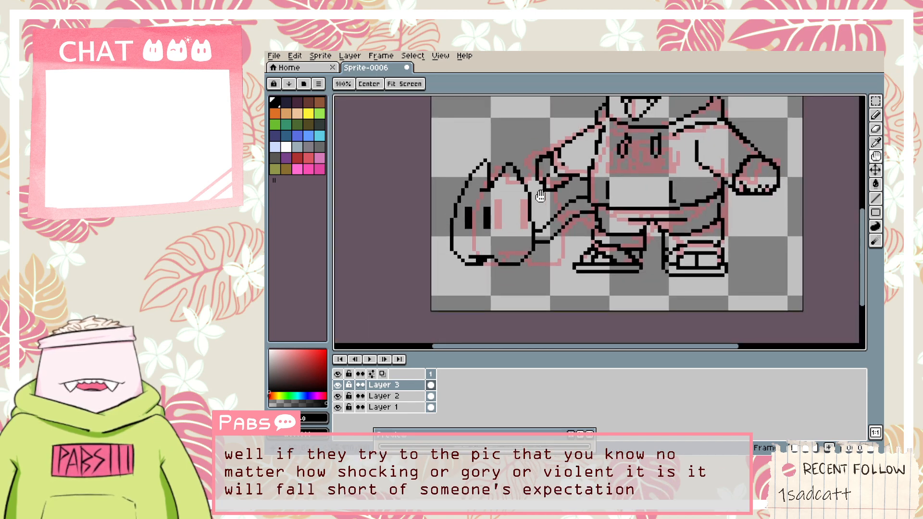
{"action": "left_click_drag", "start_coordinate": [540, 196], "coordinate": [512, 255]}
{"action": "left_click_drag", "start_coordinate": [620, 222], "coordinate": [572, 226]}
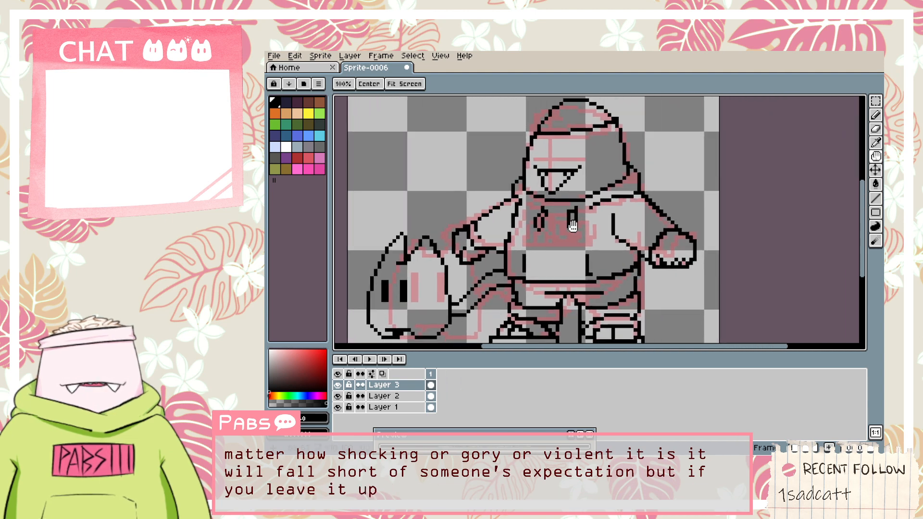
{"action": "scroll", "coordinate": [567, 227], "scroll_direction": "up", "scroll_amount": 3}
{"action": "scroll", "coordinate": [511, 246], "scroll_direction": "down", "scroll_amount": 4}
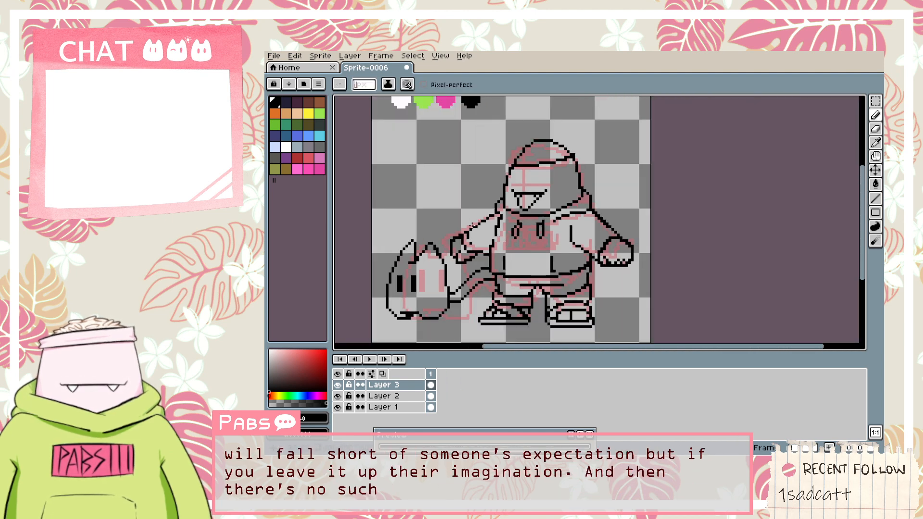
{"action": "scroll", "coordinate": [545, 204], "scroll_direction": "up", "scroll_amount": 4}
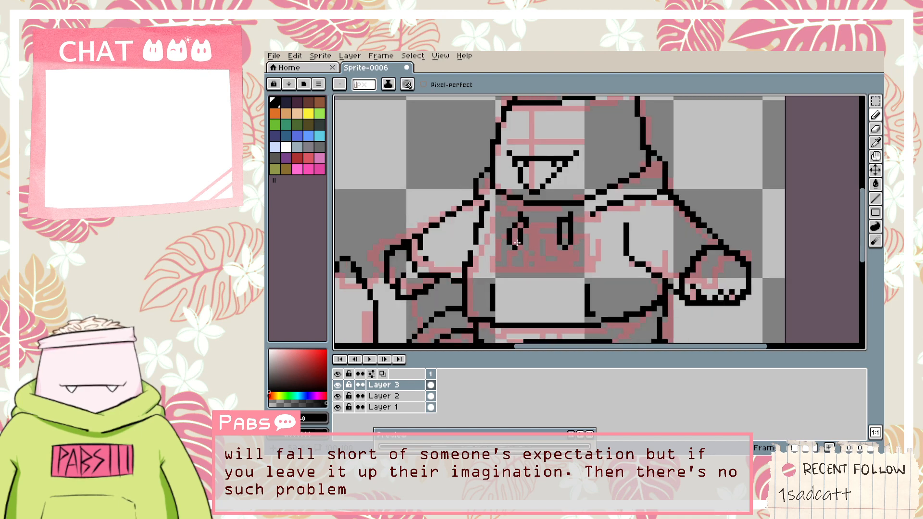
{"action": "left_click_drag", "start_coordinate": [472, 291], "coordinate": [495, 213]}
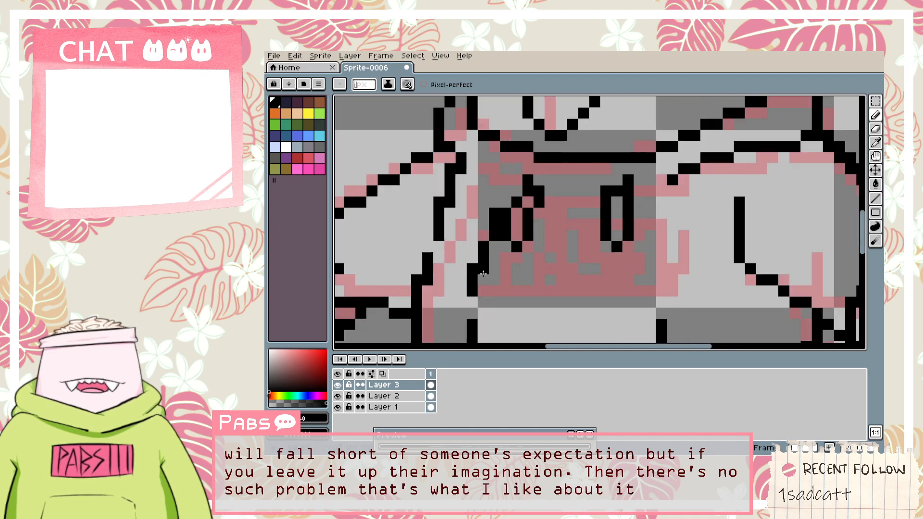
{"action": "key", "text": "ctrl+z"}
{"action": "mouse_move", "coordinate": [462, 291]}
{"action": "left_mouse_down"}
{"action": "mouse_move", "coordinate": [514, 189]}
{"action": "mouse_move", "coordinate": [473, 287]}
{"action": "mouse_move", "coordinate": [500, 220]}
{"action": "left_mouse_up"}
{"action": "key", "text": "ctrl+z"}
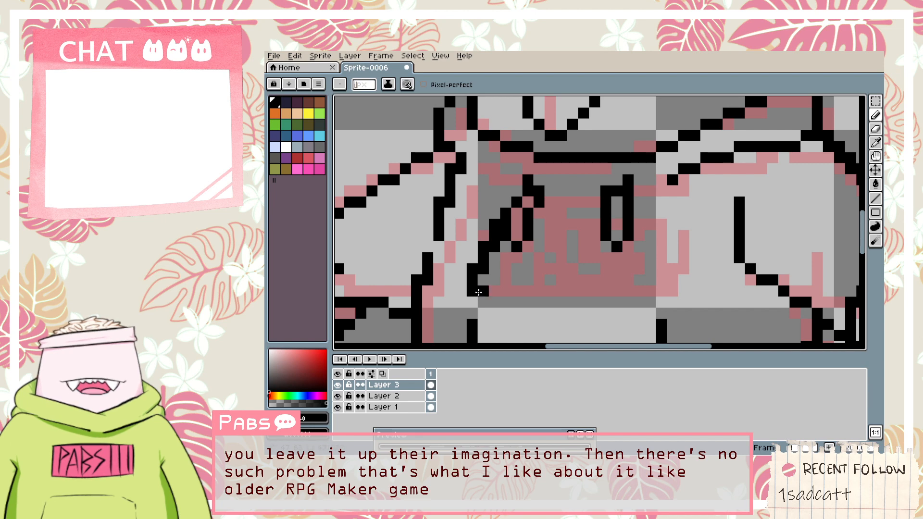
Outline the chest label's straight bottom edge, its top edge passing behind the drawstrings, and its stepped right edge.
{"action": "left_click_drag", "start_coordinate": [479, 292], "coordinate": [625, 284]}
{"action": "key", "text": "ctrl+z"}
{"action": "left_click_drag", "start_coordinate": [483, 291], "coordinate": [637, 287]}
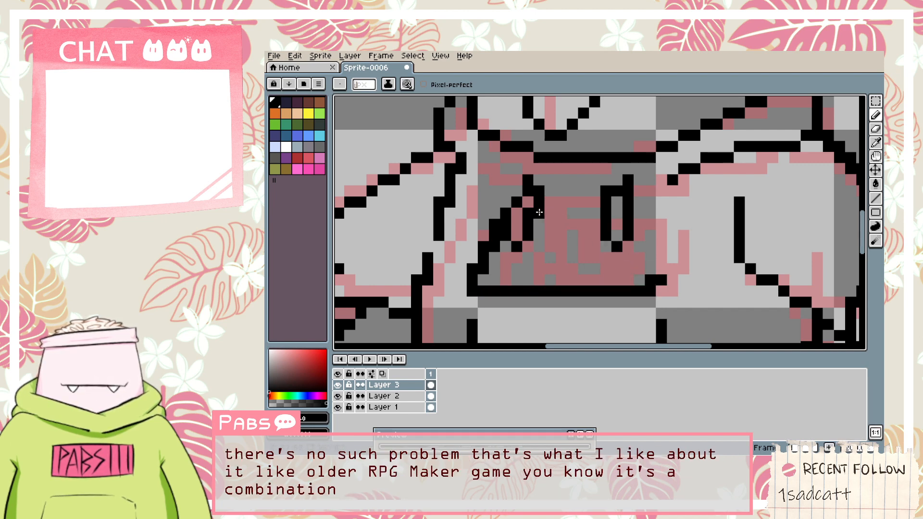
{"action": "left_click_drag", "start_coordinate": [539, 212], "coordinate": [564, 215]}
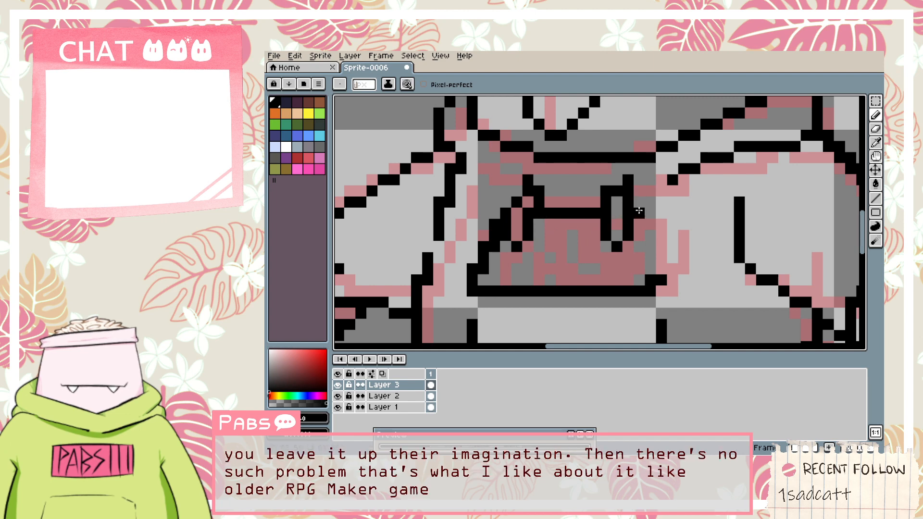
{"action": "left_click_drag", "start_coordinate": [670, 217], "coordinate": [654, 283]}
Replace the chest label's slanted left edge with a straight vertical one and extend the top edge to its upper left corner.
{"action": "key", "text": "e"}
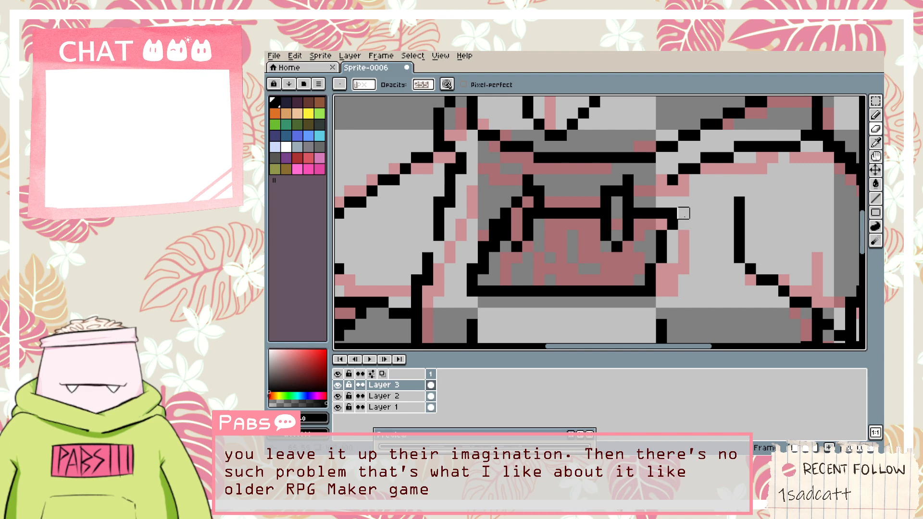
{"action": "scroll", "coordinate": [617, 258], "scroll_direction": "down", "scroll_amount": 3}
{"action": "scroll", "coordinate": [557, 254], "scroll_direction": "up", "scroll_amount": 1}
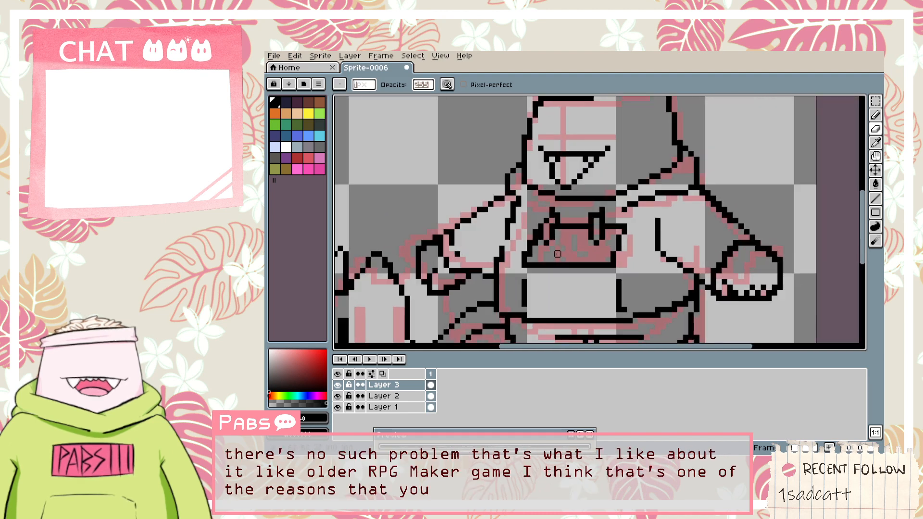
{"action": "scroll", "coordinate": [557, 254], "scroll_direction": "up", "scroll_amount": 1}
{"action": "scroll", "coordinate": [513, 206], "scroll_direction": "up", "scroll_amount": 2}
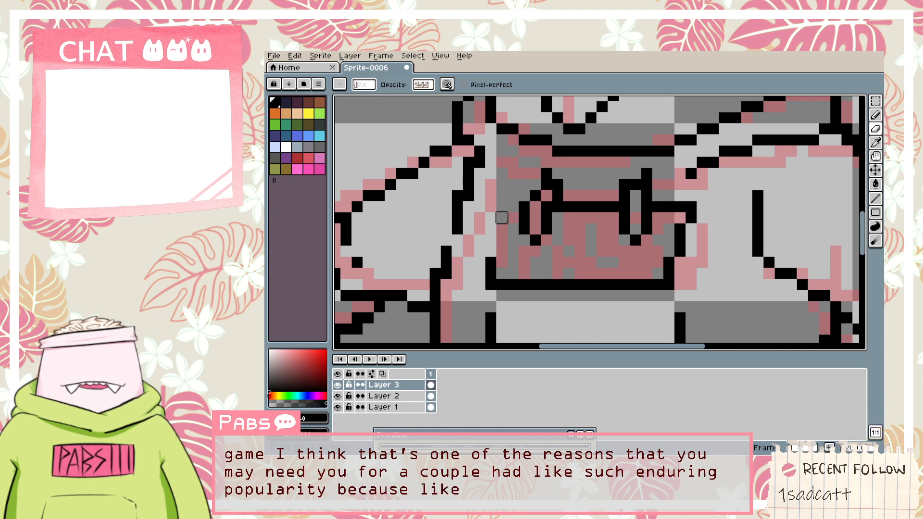
{"action": "key", "text": "b"}
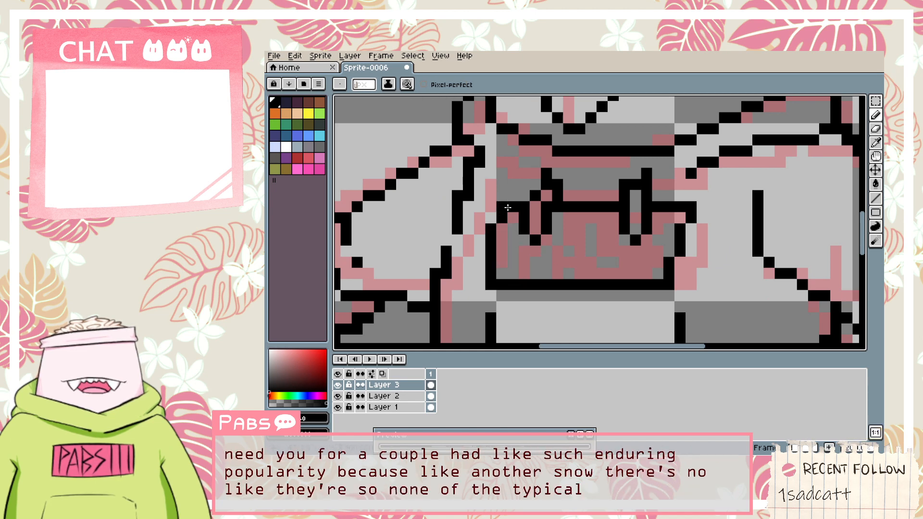
{"action": "scroll", "coordinate": [556, 251], "scroll_direction": "down", "scroll_amount": 3}
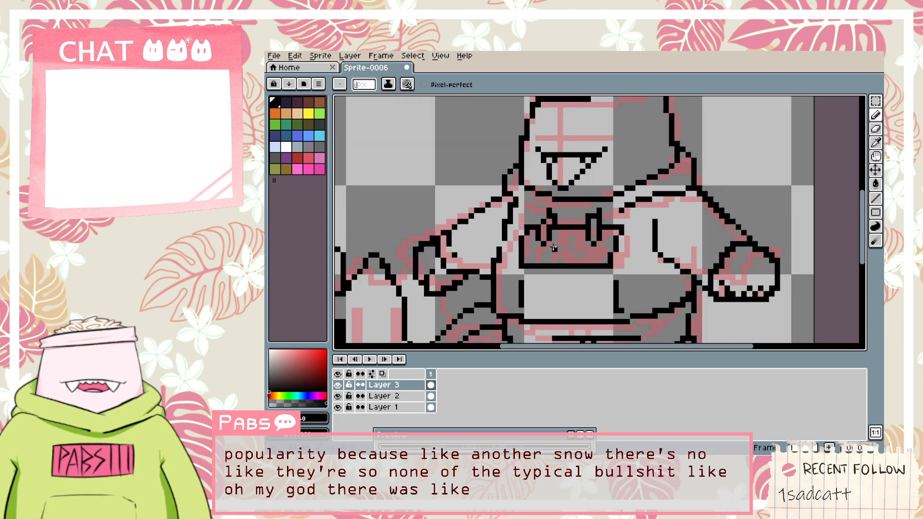
Straighten the chest label's stepped right edge into a single vertical line down to the bottom corner.
{"action": "key", "text": "space"}
{"action": "left_click_drag", "start_coordinate": [577, 260], "coordinate": [541, 250]}
{"action": "scroll", "coordinate": [586, 254], "scroll_direction": "up", "scroll_amount": 1}
{"action": "scroll", "coordinate": [586, 254], "scroll_direction": "up", "scroll_amount": 2}
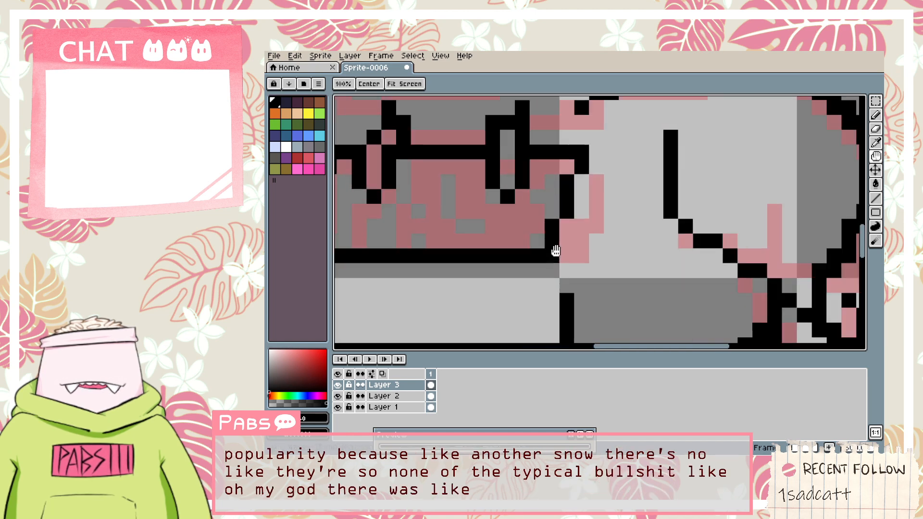
{"action": "key", "text": "e"}
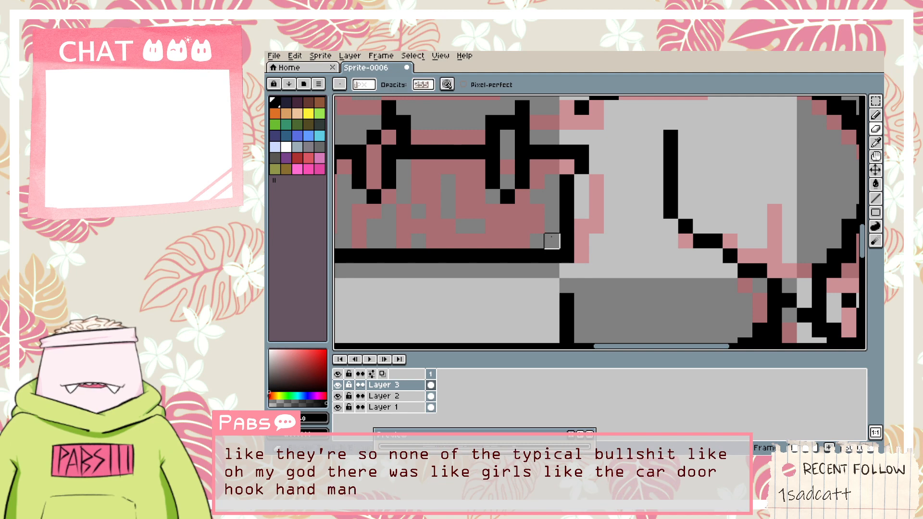
Try inking the lettering inside the chest label in black over the pink sketch, then undo the strokes.
{"action": "scroll", "coordinate": [497, 185], "scroll_direction": "down", "scroll_amount": 2}
{"action": "key", "text": "space"}
{"action": "left_click_drag", "start_coordinate": [484, 202], "coordinate": [498, 234]}
{"action": "scroll", "coordinate": [473, 237], "scroll_direction": "up", "scroll_amount": 2}
{"action": "key", "text": "b"}
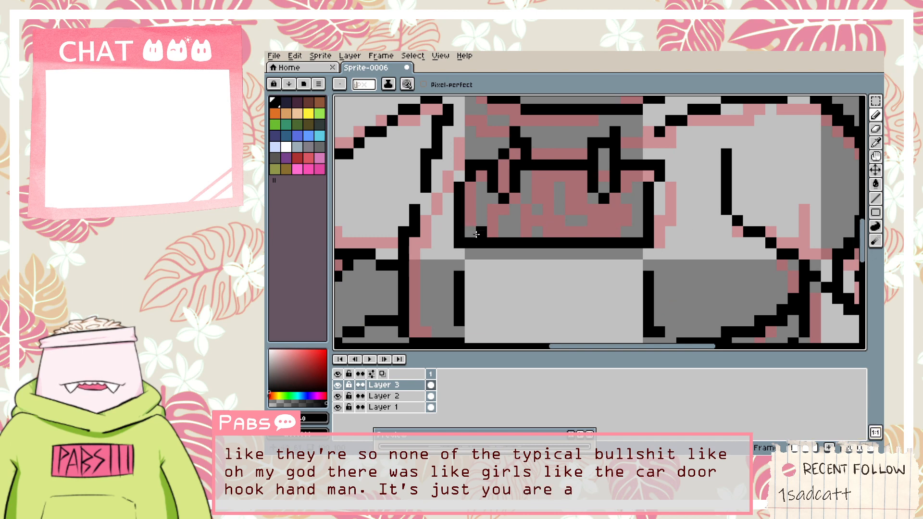
{"action": "left_click", "coordinate": [473, 233]}
{"action": "left_click", "coordinate": [477, 212]}
{"action": "key", "text": "ctrl+z"}
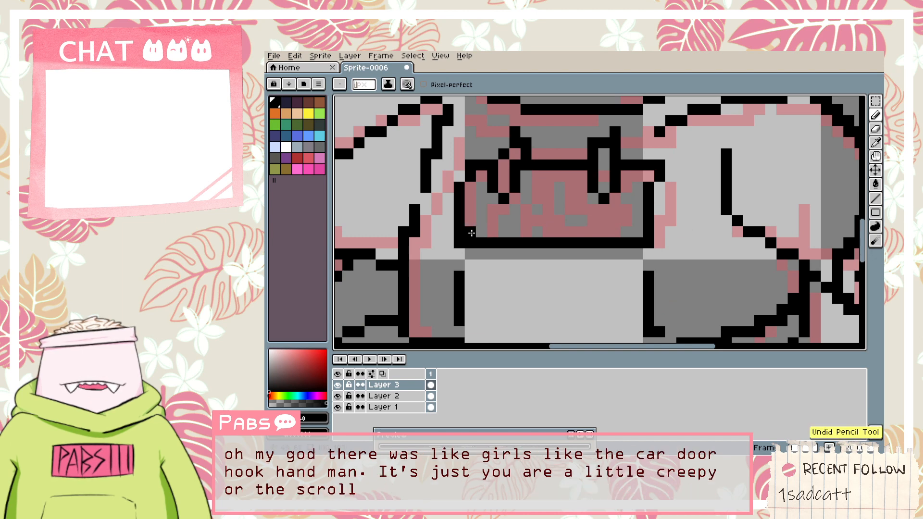
{"action": "mouse_move", "coordinate": [473, 232]}
{"action": "left_mouse_down"}
{"action": "mouse_move", "coordinate": [488, 183]}
{"action": "mouse_move", "coordinate": [482, 217]}
{"action": "mouse_move", "coordinate": [515, 196]}
{"action": "left_mouse_up"}
{"action": "mouse_move", "coordinate": [503, 231]}
{"action": "left_mouse_down"}
{"action": "mouse_move", "coordinate": [533, 182]}
{"action": "mouse_move", "coordinate": [533, 227]}
{"action": "left_mouse_up"}
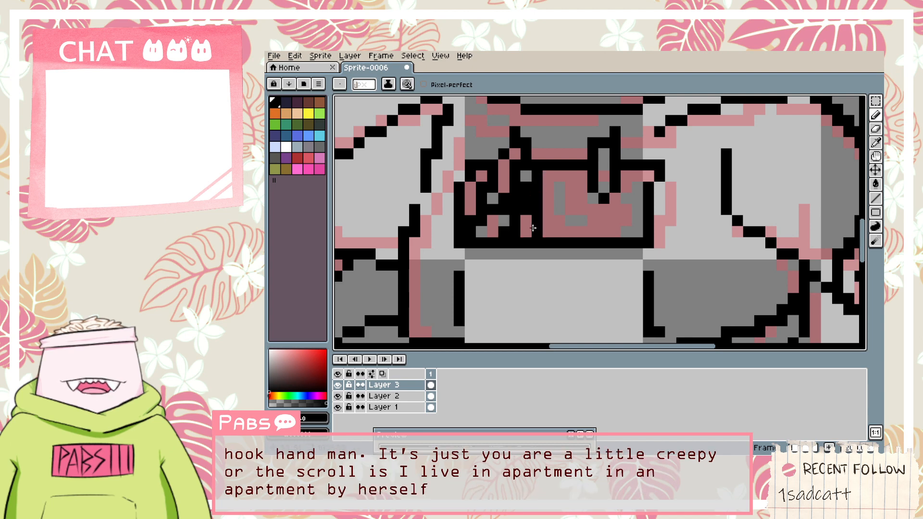
{"action": "left_click_drag", "start_coordinate": [558, 175], "coordinate": [549, 231]}
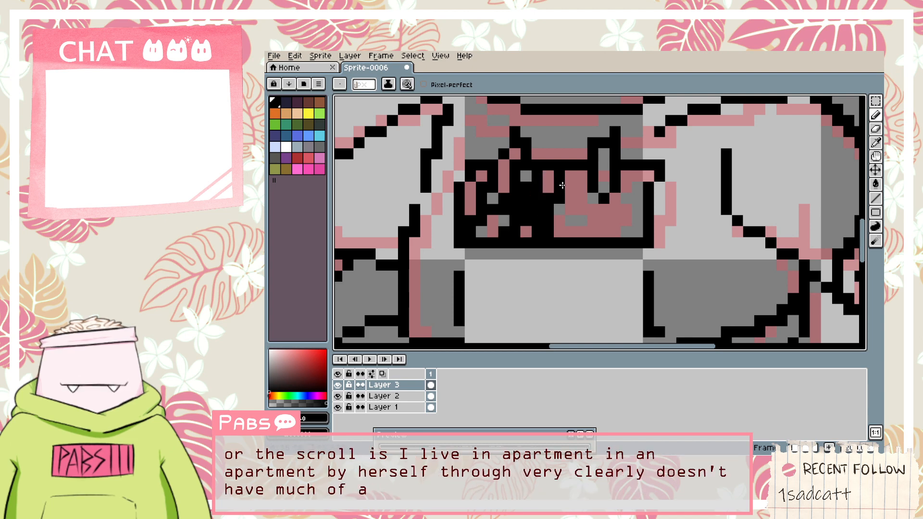
{"action": "key", "text": "ctrl+z"}
{"action": "mouse_move", "coordinate": [570, 176]}
{"action": "left_mouse_down"}
{"action": "mouse_move", "coordinate": [548, 230]}
{"action": "mouse_move", "coordinate": [560, 242]}
{"action": "mouse_move", "coordinate": [583, 216]}
{"action": "mouse_move", "coordinate": [582, 194]}
{"action": "left_mouse_up"}
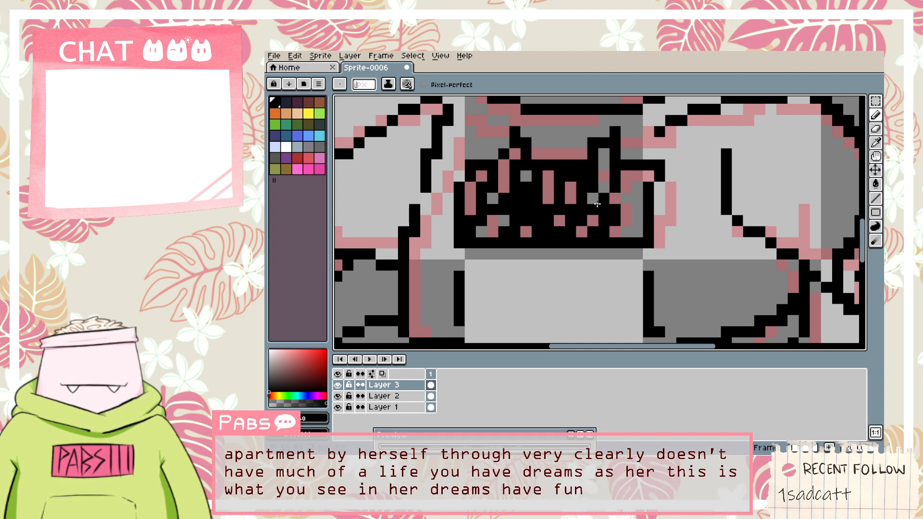
{"action": "scroll", "coordinate": [634, 224], "scroll_direction": "down", "scroll_amount": 1}
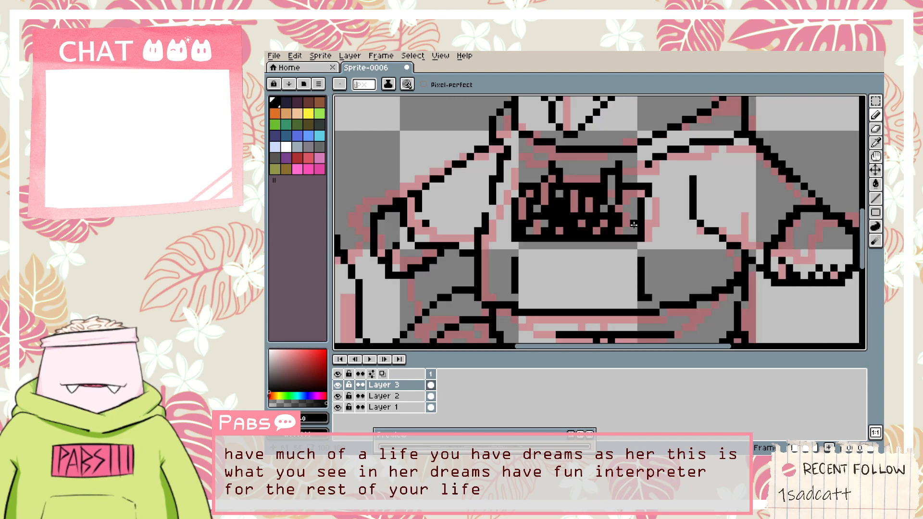
{"action": "scroll", "coordinate": [633, 224], "scroll_direction": "down", "scroll_amount": 1}
{"action": "key", "text": "ctrl+z"}
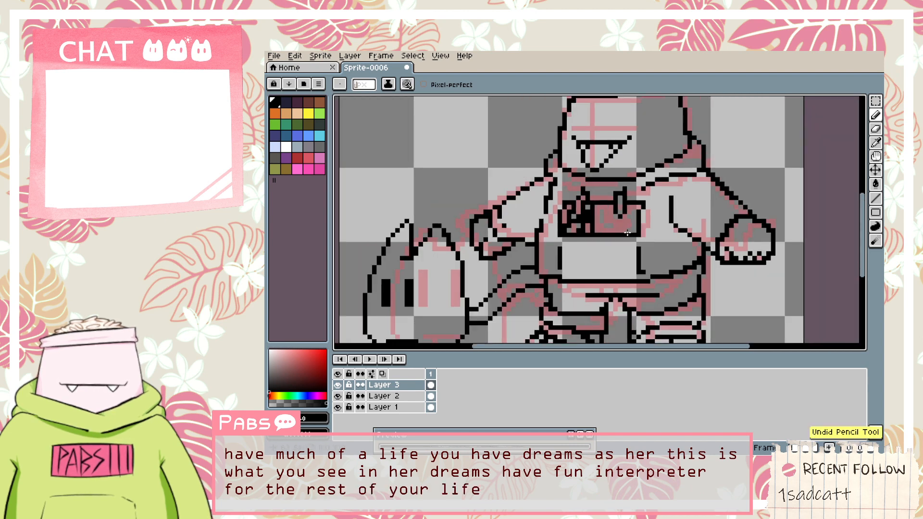
{"action": "scroll", "coordinate": [624, 234], "scroll_direction": "down", "scroll_amount": 1}
Redraw the outer end of the line below the hood so it meets the right shoulder as a single-pixel line.
{"action": "scroll", "coordinate": [625, 233], "scroll_direction": "up", "scroll_amount": 2}
{"action": "key", "text": "b"}
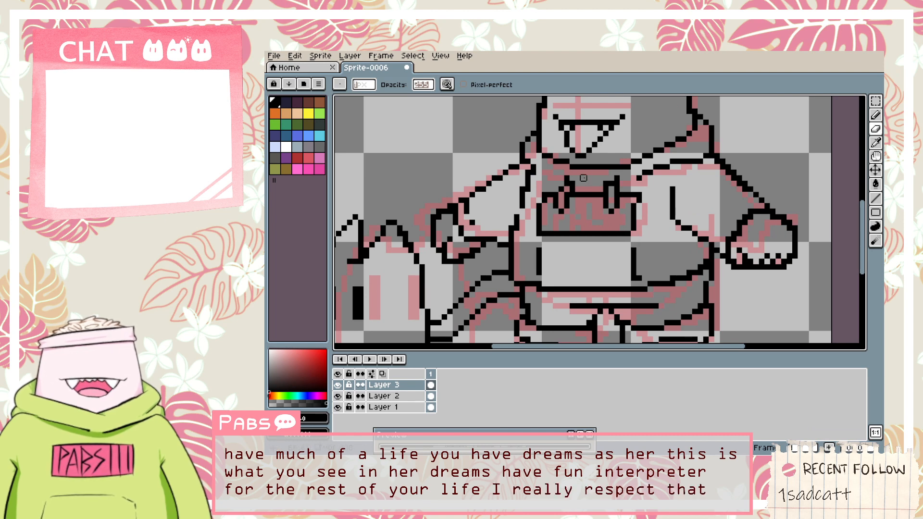
{"action": "key", "text": "space"}
{"action": "left_click_drag", "start_coordinate": [638, 146], "coordinate": [575, 175]}
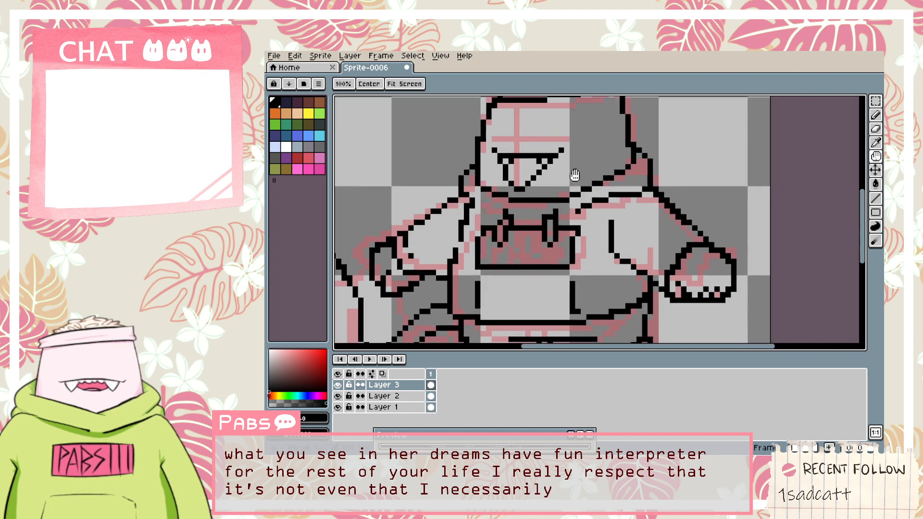
{"action": "scroll", "coordinate": [575, 175], "scroll_direction": "up", "scroll_amount": 2}
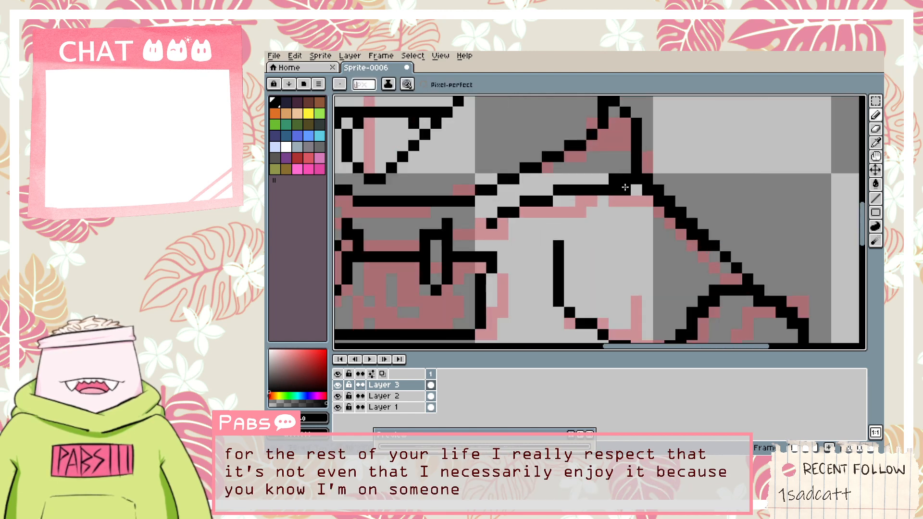
{"action": "key", "text": "ctrl+z"}
{"action": "mouse_move", "coordinate": [603, 179]}
{"action": "left_mouse_down"}
{"action": "mouse_move", "coordinate": [620, 179]}
{"action": "mouse_move", "coordinate": [602, 190]}
{"action": "left_mouse_up"}
{"action": "key", "text": "e"}
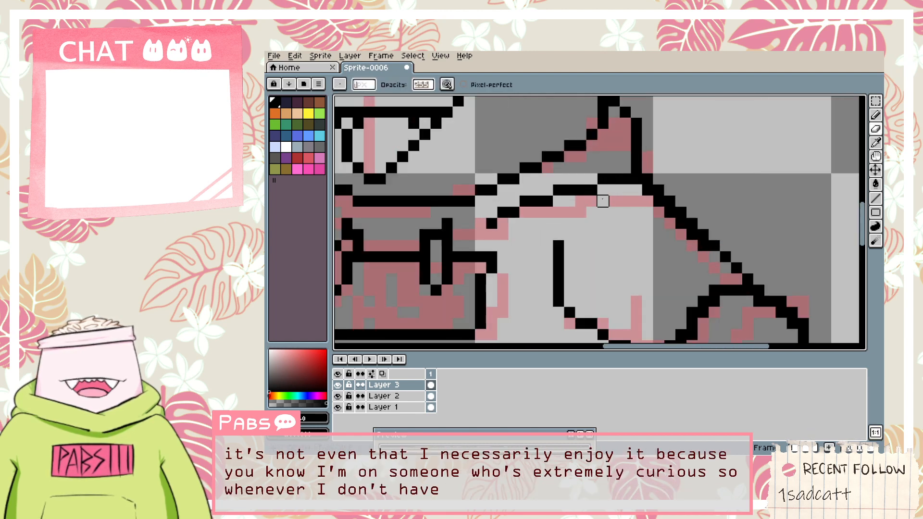
{"action": "scroll", "coordinate": [607, 222], "scroll_direction": "down", "scroll_amount": 4}
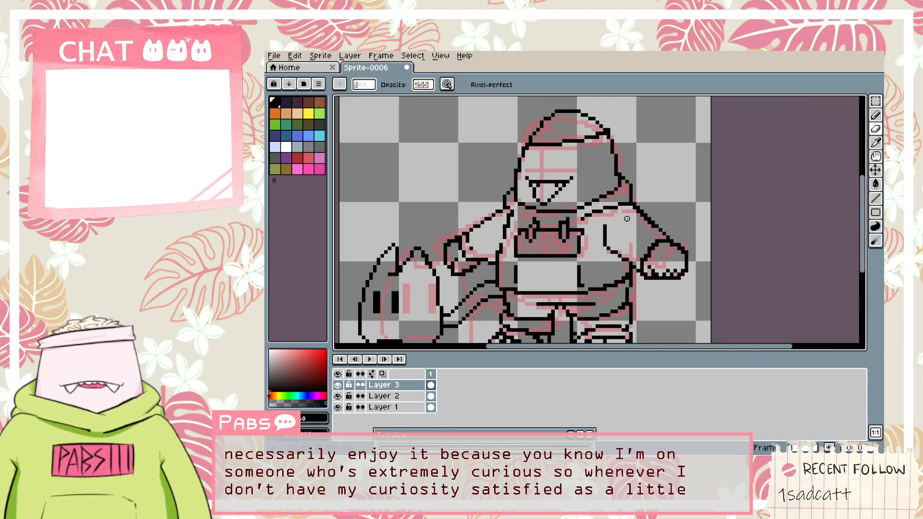
Hide the pink sketch on Layer 2 and check the black line art of both figures on its own.
{"action": "key", "text": "space"}
{"action": "left_click_drag", "start_coordinate": [606, 223], "coordinate": [633, 209]}
{"action": "scroll", "coordinate": [622, 179], "scroll_direction": "up", "scroll_amount": 3}
{"action": "left_click_drag", "start_coordinate": [623, 160], "coordinate": [529, 219]}
{"action": "scroll", "coordinate": [529, 219], "scroll_direction": "down", "scroll_amount": 2}
{"action": "scroll", "coordinate": [566, 219], "scroll_direction": "up", "scroll_amount": 1}
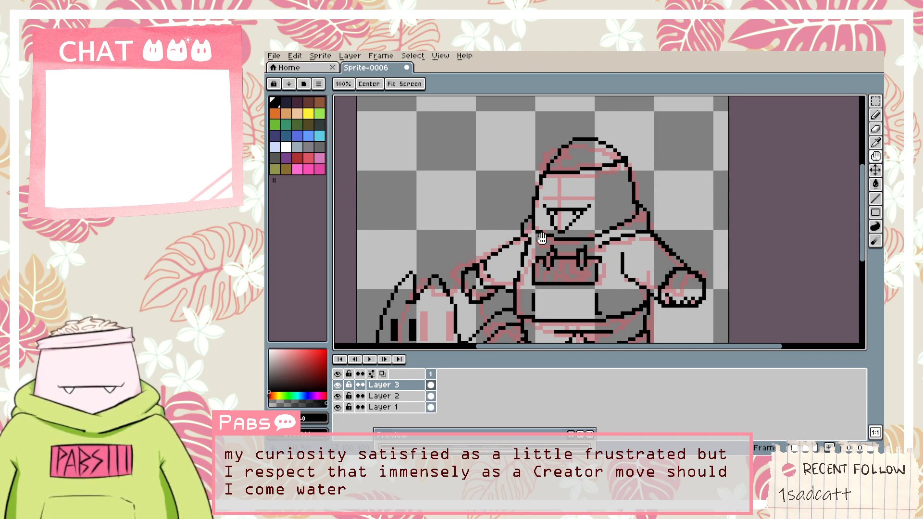
{"action": "left_click", "coordinate": [338, 395]}
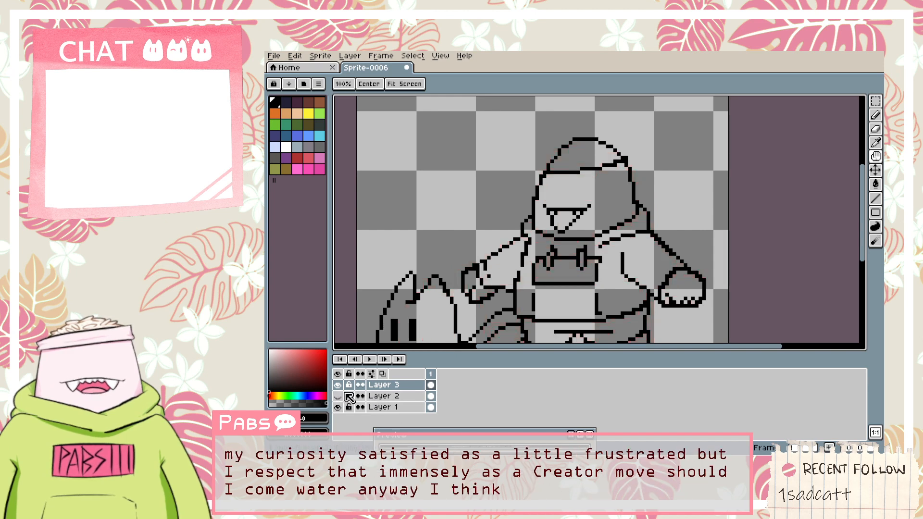
{"action": "scroll", "coordinate": [500, 266], "scroll_direction": "down", "scroll_amount": 1}
{"action": "left_click_drag", "start_coordinate": [534, 267], "coordinate": [555, 226]}
{"action": "left_click_drag", "start_coordinate": [536, 257], "coordinate": [550, 266]}
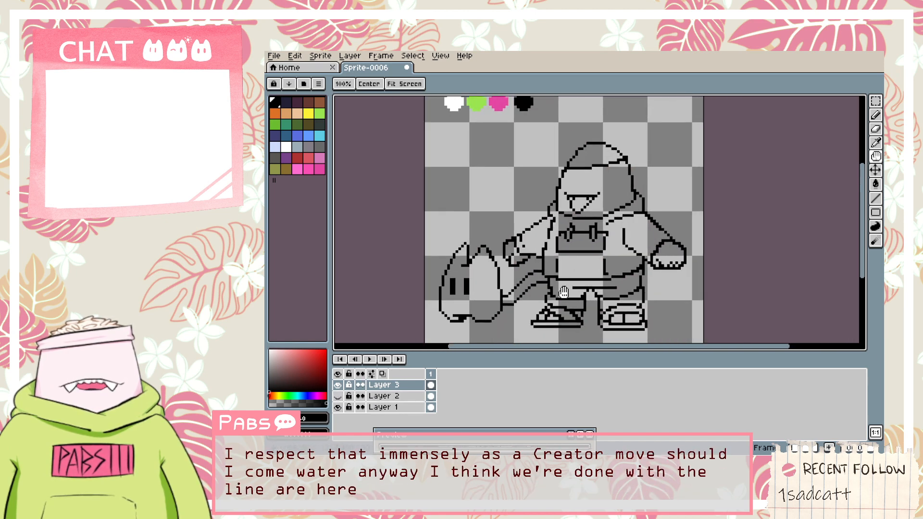
{"action": "scroll", "coordinate": [574, 329], "scroll_direction": "up", "scroll_amount": 1}
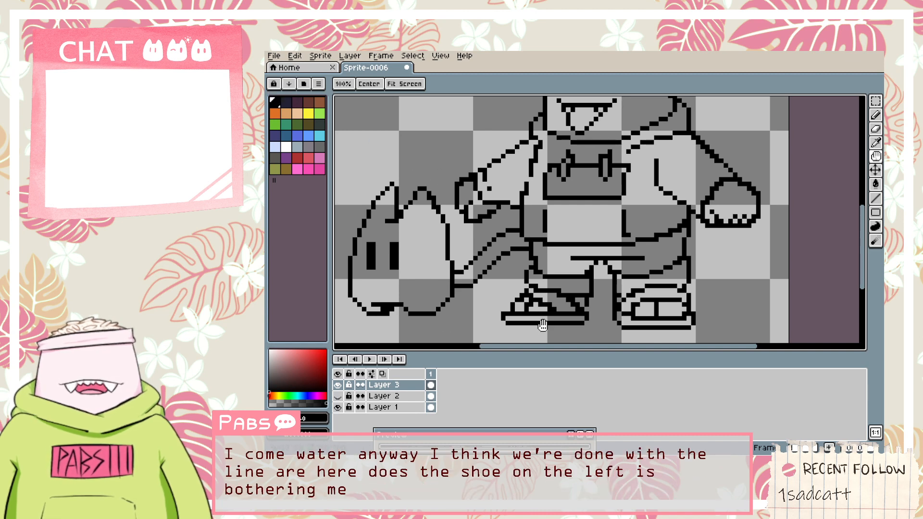
Select the hooded character's left shoe outline with a marquee, shift it one pixel to the right and deselect it.
{"action": "key", "text": "m"}
{"action": "left_click_drag", "start_coordinate": [498, 280], "coordinate": [544, 282]}
{"action": "left_click_drag", "start_coordinate": [485, 309], "coordinate": [481, 309]}
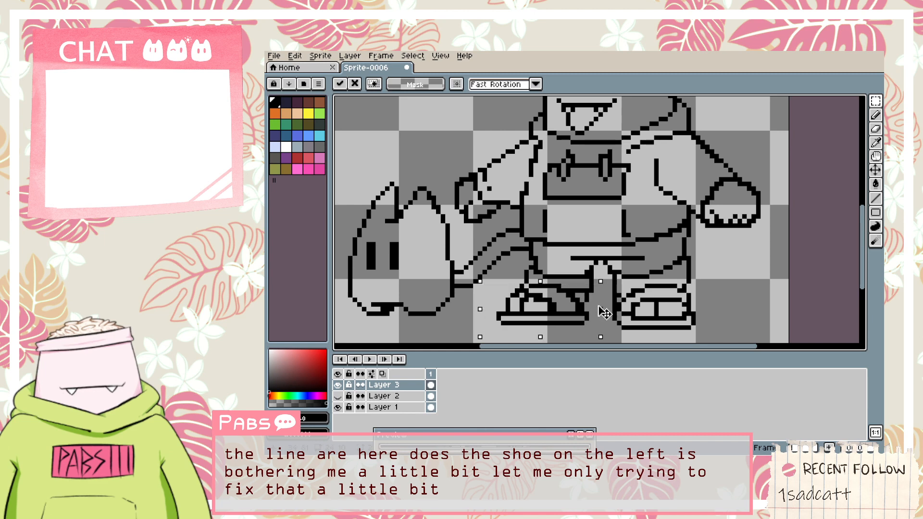
{"action": "left_click_drag", "start_coordinate": [599, 308], "coordinate": [582, 320]}
{"action": "key", "text": "Return"}
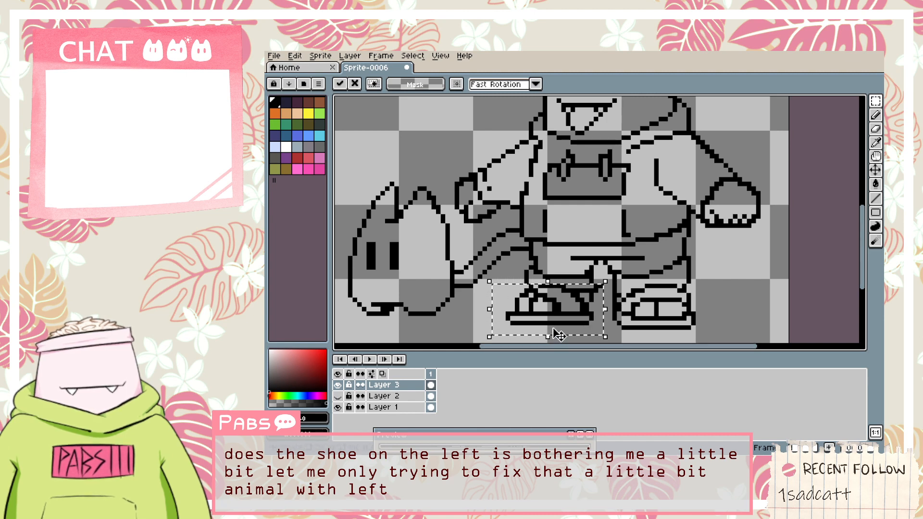
{"action": "key", "text": "ctrl+d"}
{"action": "key", "text": "e"}
{"action": "scroll", "coordinate": [603, 289], "scroll_direction": "up", "scroll_amount": 2}
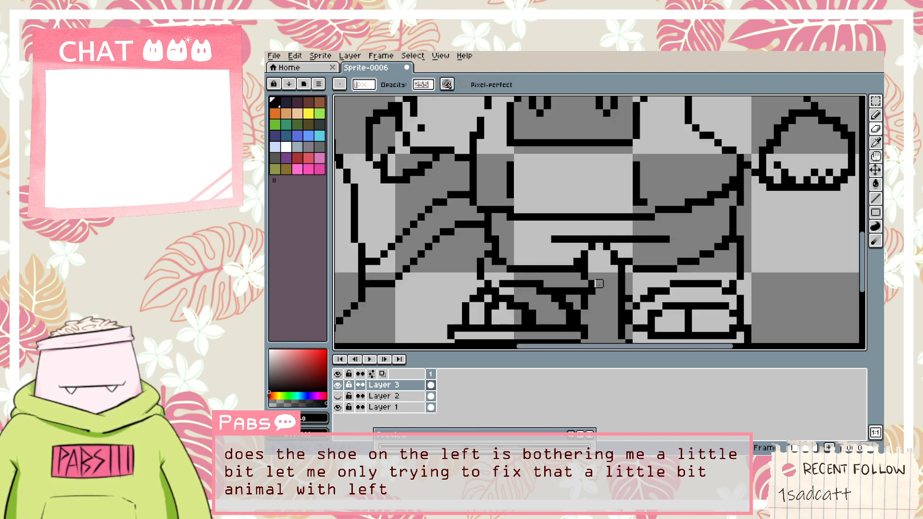
{"action": "key", "text": "b"}
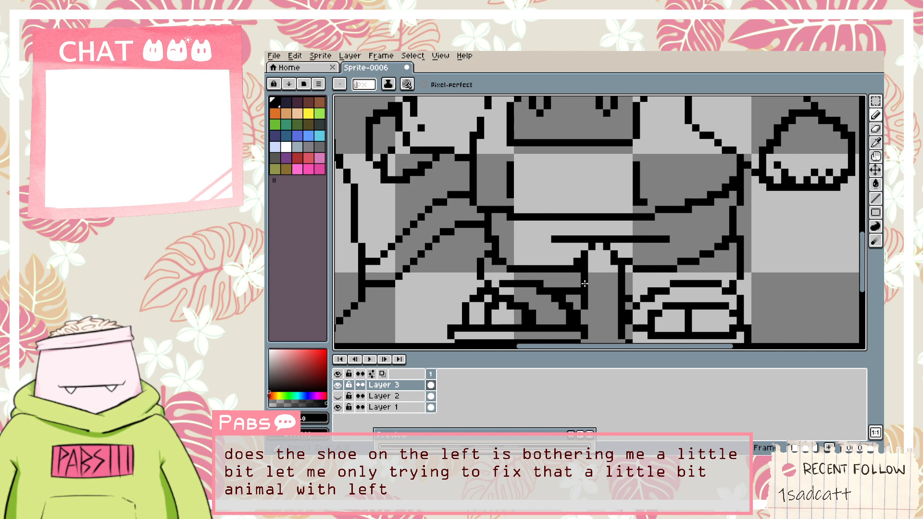
{"action": "scroll", "coordinate": [596, 312], "scroll_direction": "down", "scroll_amount": 4}
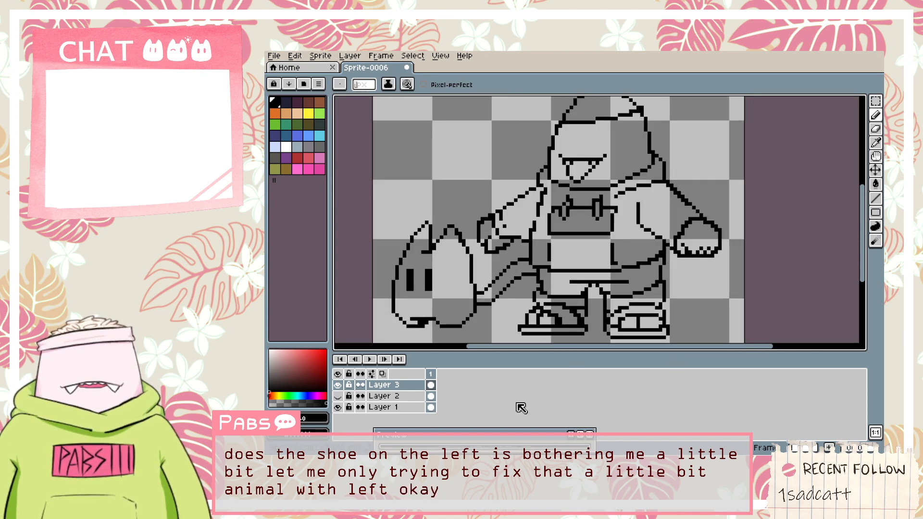
Add a new empty layer directly above the Layer 2 sketch, beneath the line art.
{"action": "left_click", "coordinate": [406, 406]}
{"action": "left_click", "coordinate": [419, 397]}
{"action": "left_click", "coordinate": [344, 296]}
{"action": "key", "text": "shift+n"}
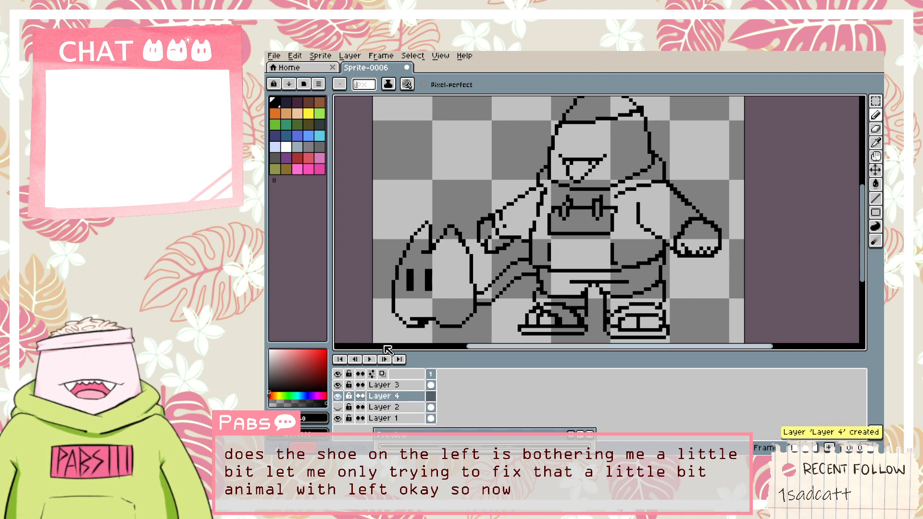
Sample white from the reference color dots above the figures as the drawing color.
{"action": "key", "text": "space"}
{"action": "left_click_drag", "start_coordinate": [474, 241], "coordinate": [520, 325]}
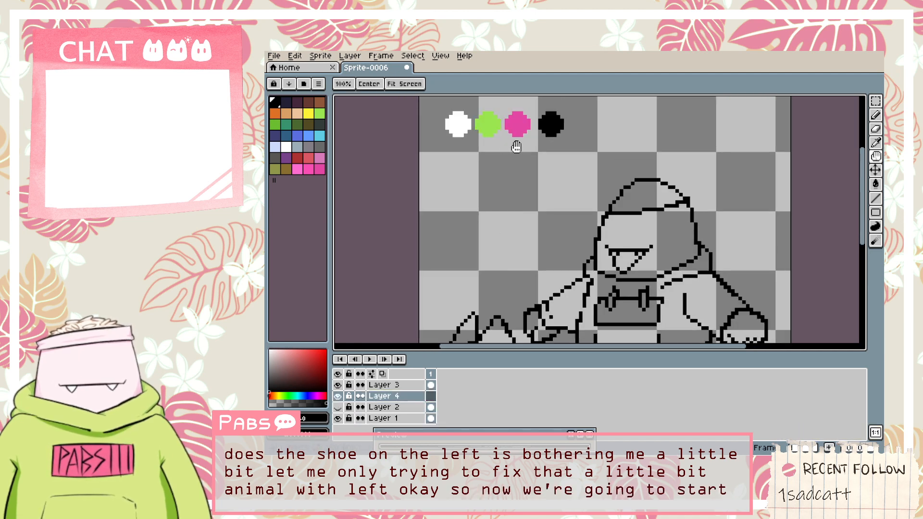
{"action": "key", "text": "i"}
{"action": "left_click", "coordinate": [458, 123]}
{"action": "scroll", "coordinate": [514, 177], "scroll_direction": "down", "scroll_amount": 1}
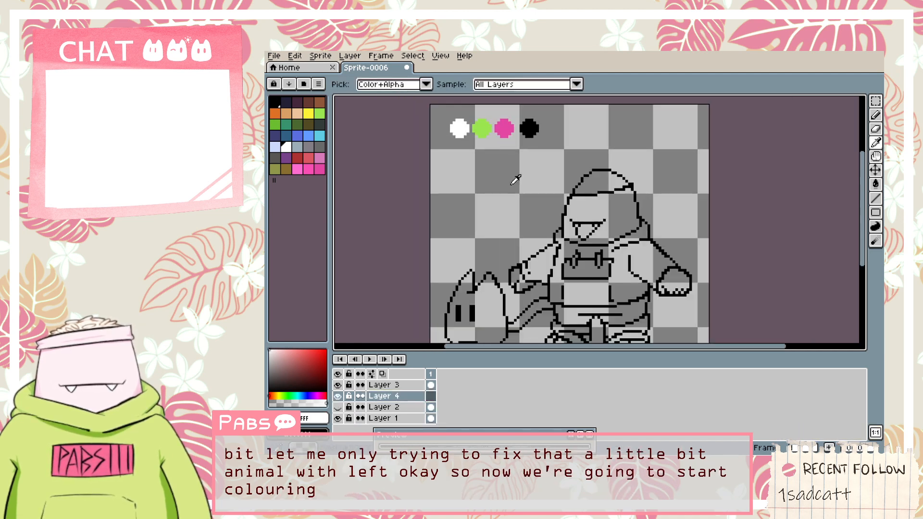
Try filling the hooded character's face with white on the empty Layer 4, then undo the fill.
{"action": "key", "text": "space"}
{"action": "left_click_drag", "start_coordinate": [524, 166], "coordinate": [510, 152]}
{"action": "scroll", "coordinate": [465, 117], "scroll_direction": "up", "scroll_amount": 5}
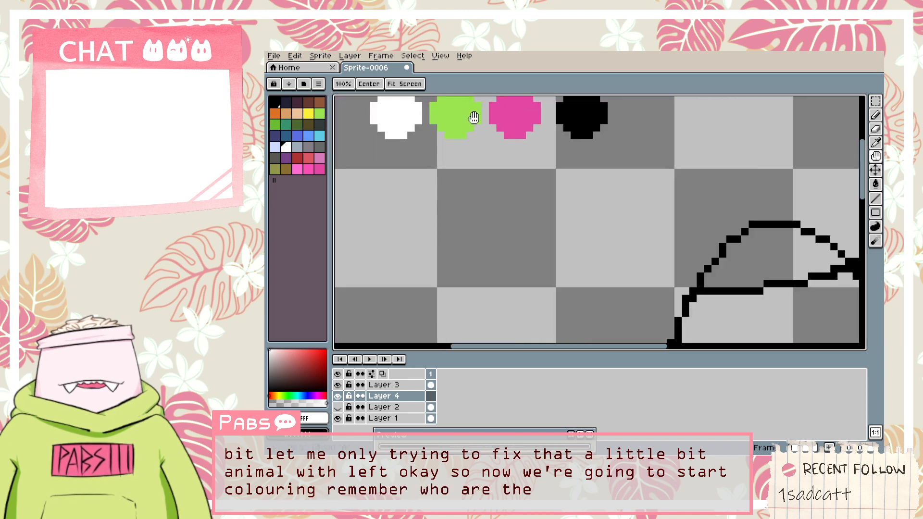
{"action": "scroll", "coordinate": [474, 120], "scroll_direction": "down", "scroll_amount": 2}
{"action": "scroll", "coordinate": [510, 152], "scroll_direction": "down", "scroll_amount": 1}
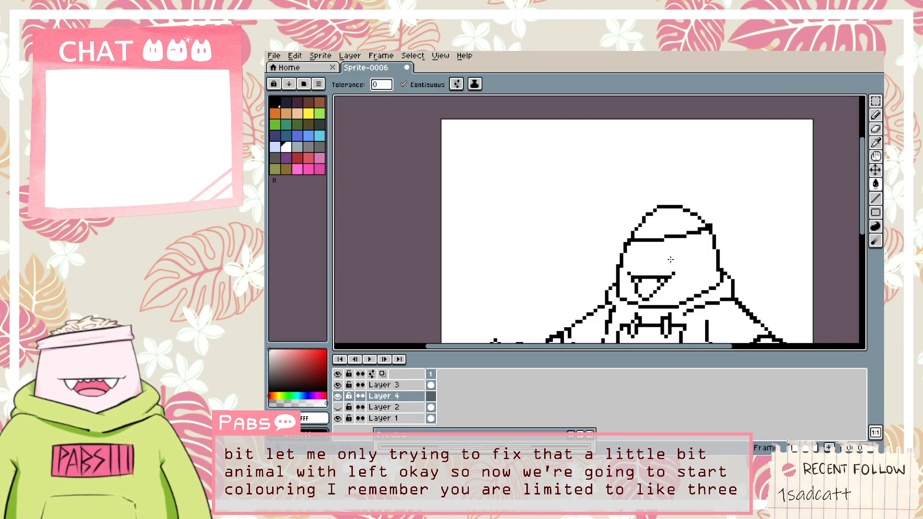
{"action": "left_click_drag", "start_coordinate": [578, 217], "coordinate": [484, 146]}
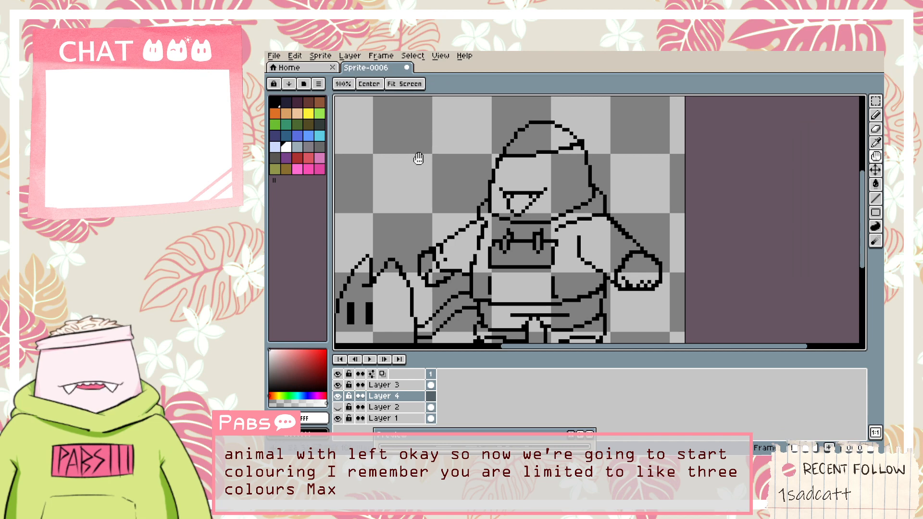
{"action": "key", "text": "g"}
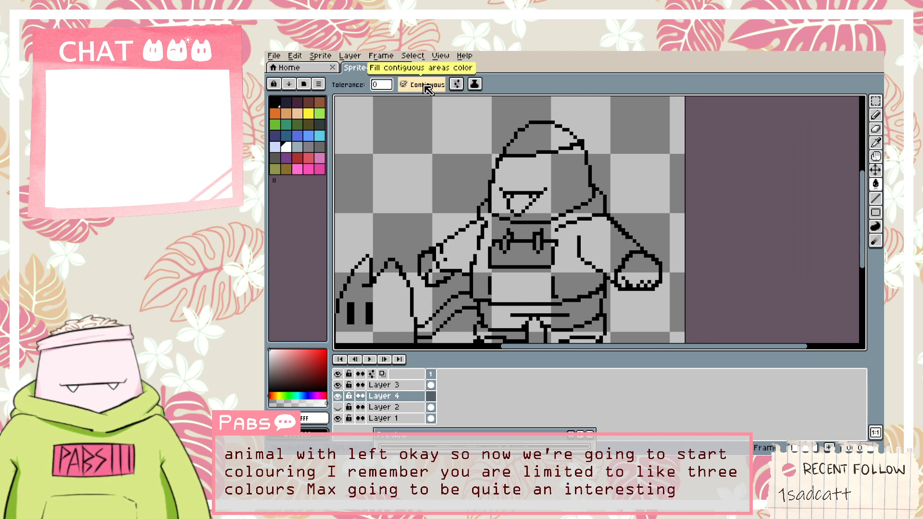
{"action": "scroll", "coordinate": [550, 178], "scroll_direction": "up", "scroll_amount": 1}
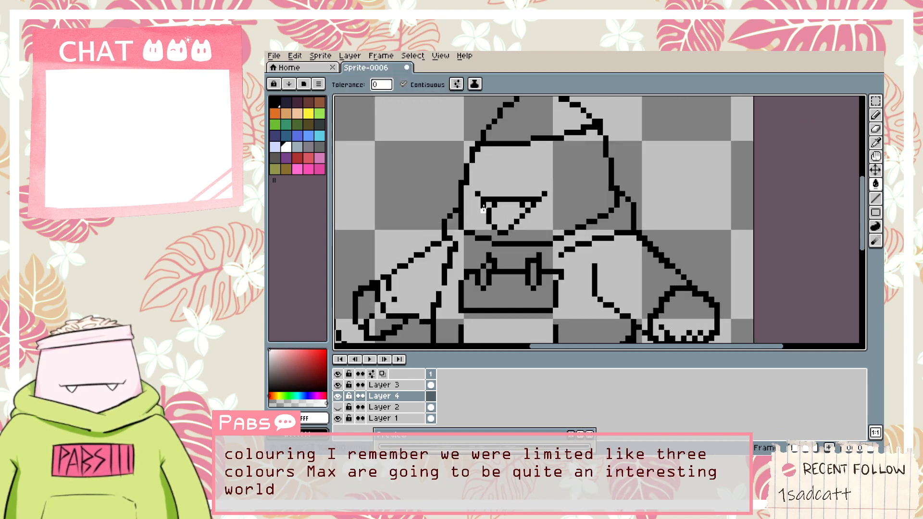
{"action": "left_click", "coordinate": [467, 219]}
{"action": "key", "text": "ctrl+z"}
{"action": "key", "text": "b"}
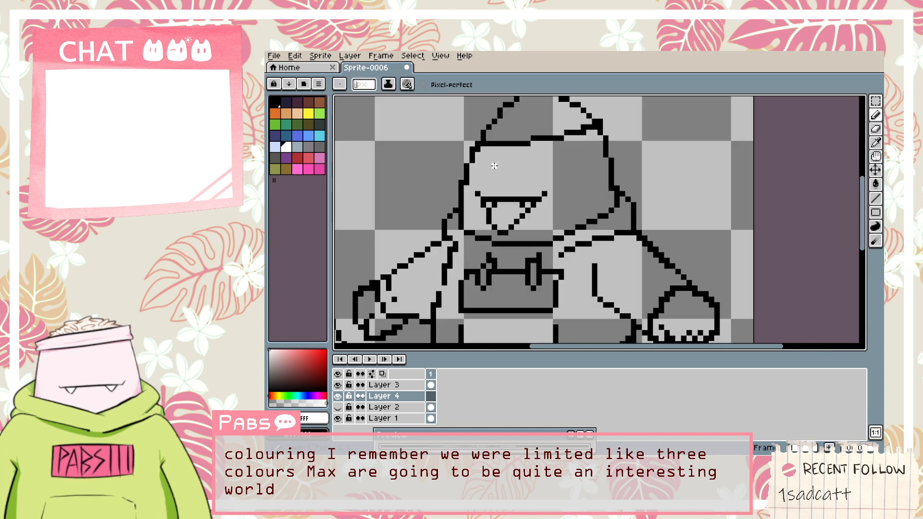
Try tracing the face outline with the Lasso tool, then drop the selection.
{"action": "left_click", "coordinate": [875, 101]}
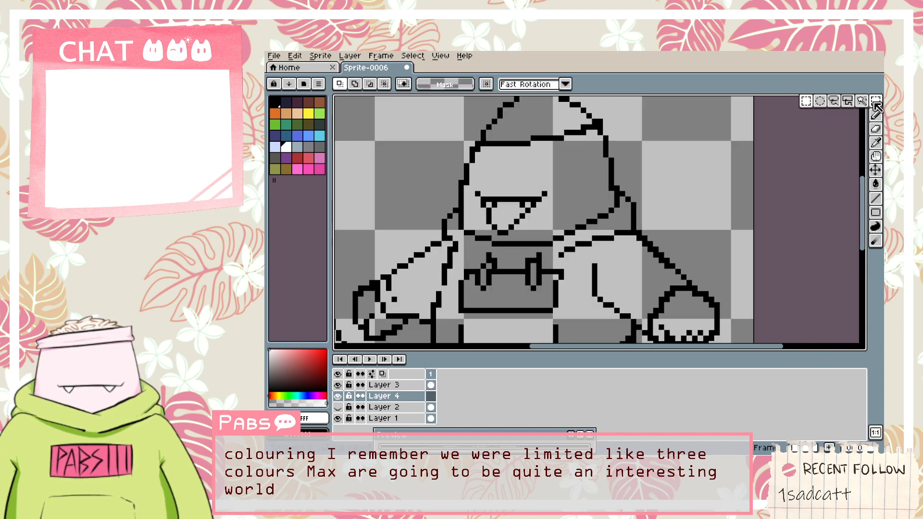
{"action": "left_click", "coordinate": [837, 101]}
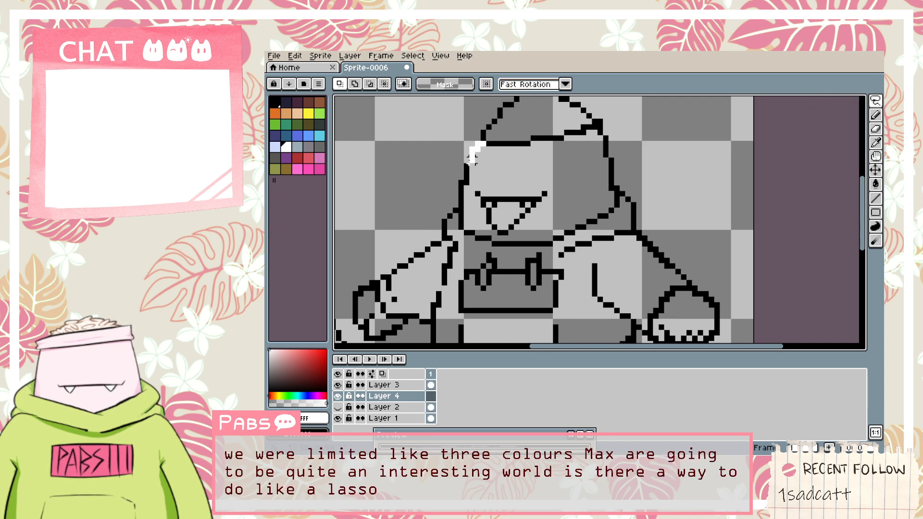
{"action": "mouse_move", "coordinate": [460, 211]}
{"action": "left_mouse_down"}
{"action": "mouse_move", "coordinate": [477, 232]}
{"action": "mouse_move", "coordinate": [523, 238]}
{"action": "left_mouse_up"}
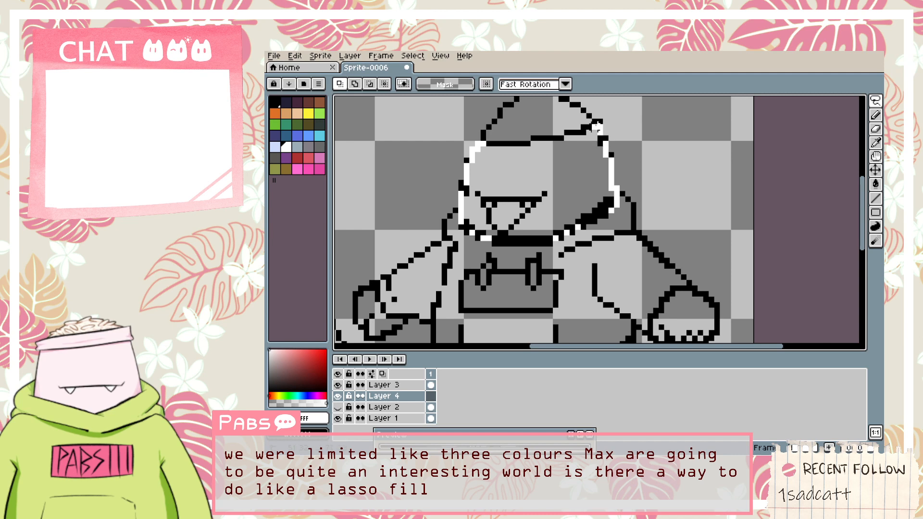
{"action": "left_click_drag", "start_coordinate": [596, 126], "coordinate": [597, 126]}
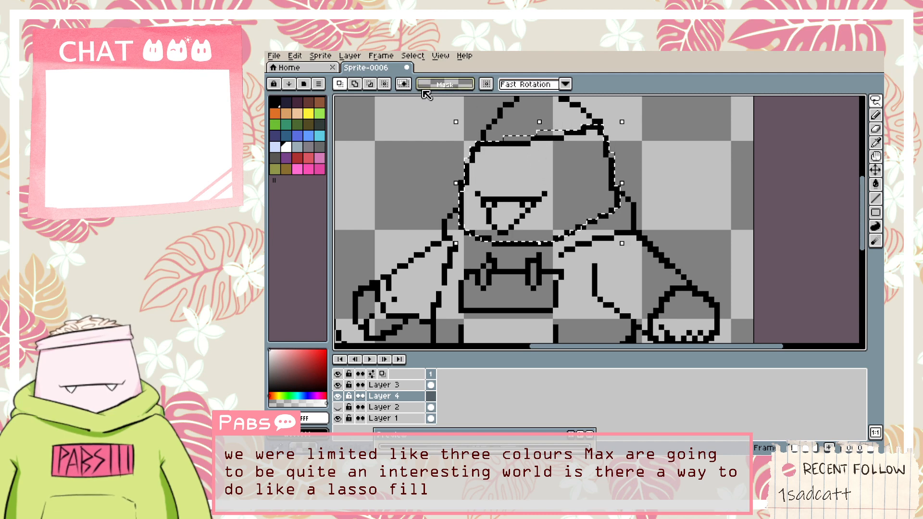
{"action": "left_click", "coordinate": [676, 160]}
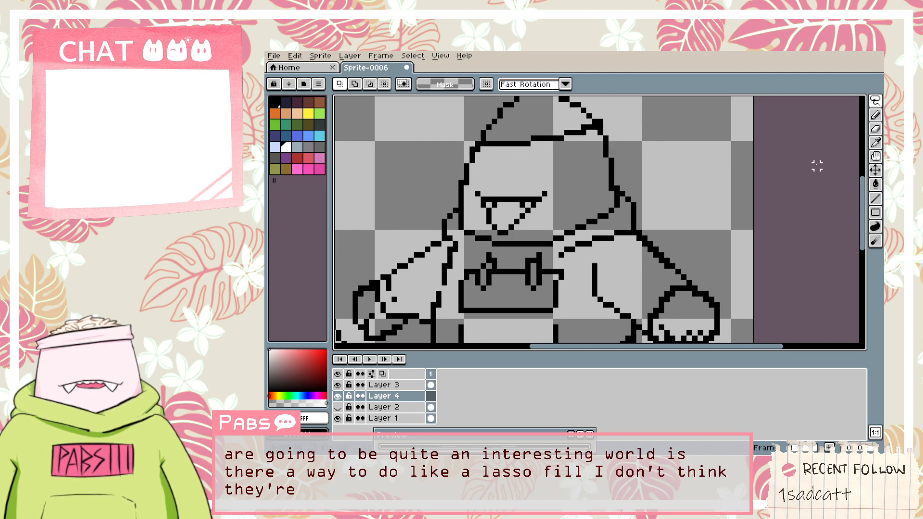
Fill the hooded character's face and both hands with white using the Paint Bucket on Layer 3.
{"action": "left_click", "coordinate": [877, 186]}
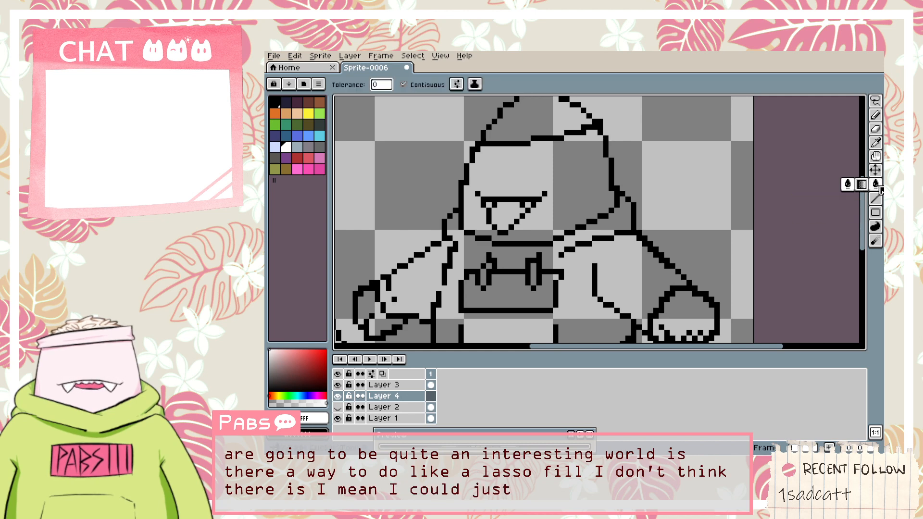
{"action": "scroll", "coordinate": [595, 235], "scroll_direction": "down", "scroll_amount": 3}
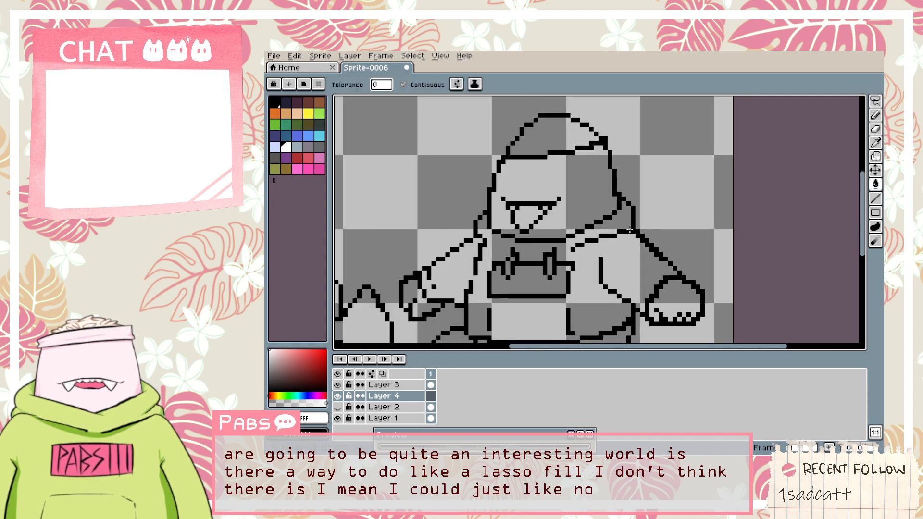
{"action": "scroll", "coordinate": [595, 235], "scroll_direction": "down", "scroll_amount": 1}
{"action": "scroll", "coordinate": [594, 235], "scroll_direction": "up", "scroll_amount": 2}
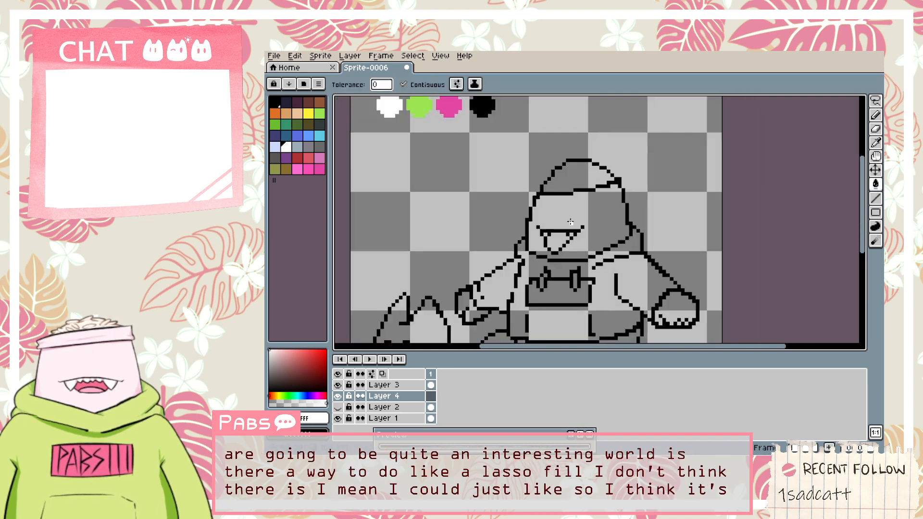
{"action": "left_click", "coordinate": [393, 384]}
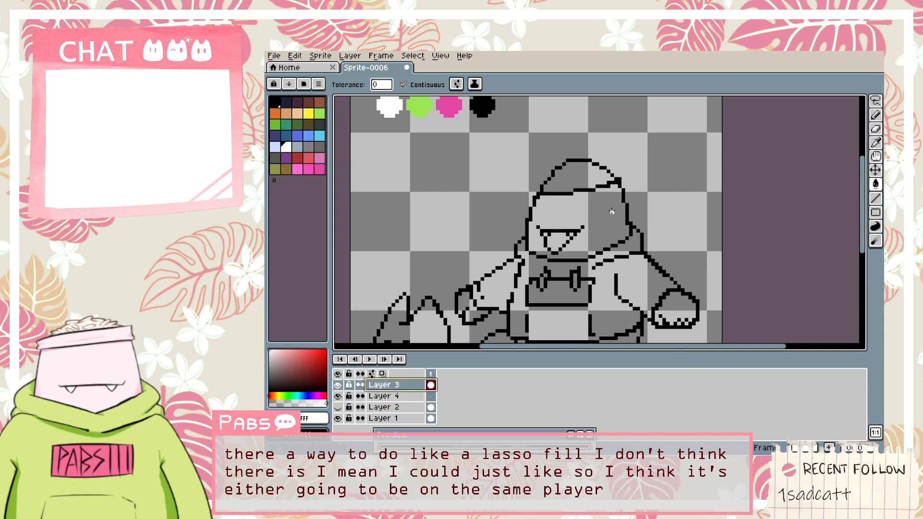
{"action": "left_click", "coordinate": [594, 239]}
{"action": "scroll", "coordinate": [575, 259], "scroll_direction": "up", "scroll_amount": 1}
{"action": "scroll", "coordinate": [492, 303], "scroll_direction": "down", "scroll_amount": 1}
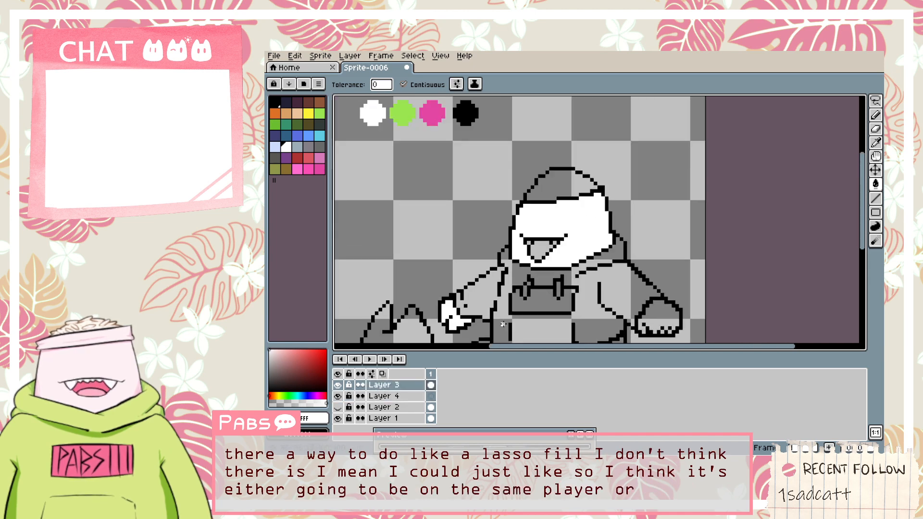
{"action": "left_click", "coordinate": [658, 319]}
{"action": "scroll", "coordinate": [658, 327], "scroll_direction": "up", "scroll_amount": 2}
{"action": "key", "text": "b"}
{"action": "scroll", "coordinate": [658, 328], "scroll_direction": "up", "scroll_amount": 2}
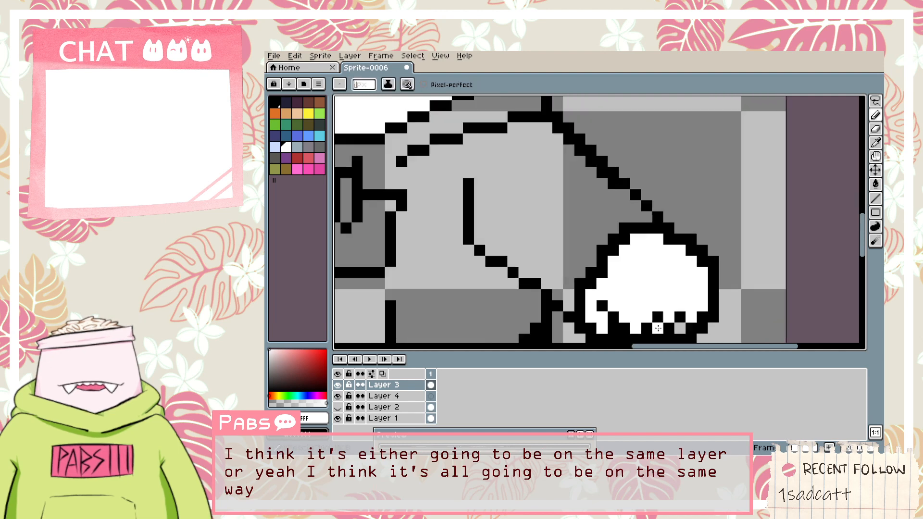
Fill the toes and the small heel area of the left shoe with white.
{"action": "scroll", "coordinate": [684, 328], "scroll_direction": "down", "scroll_amount": 4}
{"action": "key", "text": "space"}
{"action": "left_click_drag", "start_coordinate": [555, 254], "coordinate": [575, 122]}
{"action": "scroll", "coordinate": [528, 231], "scroll_direction": "up", "scroll_amount": 3}
{"action": "left_click", "coordinate": [496, 251]}
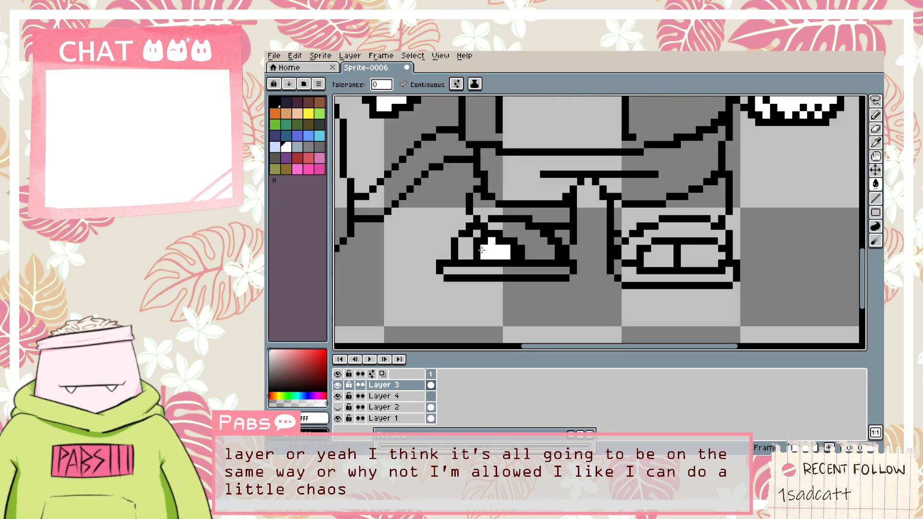
{"action": "left_click", "coordinate": [470, 246]}
{"action": "left_click", "coordinate": [557, 229]}
{"action": "key", "text": "ctrl+z"}
{"action": "left_click", "coordinate": [564, 234]}
{"action": "scroll", "coordinate": [510, 236], "scroll_direction": "up", "scroll_amount": 2}
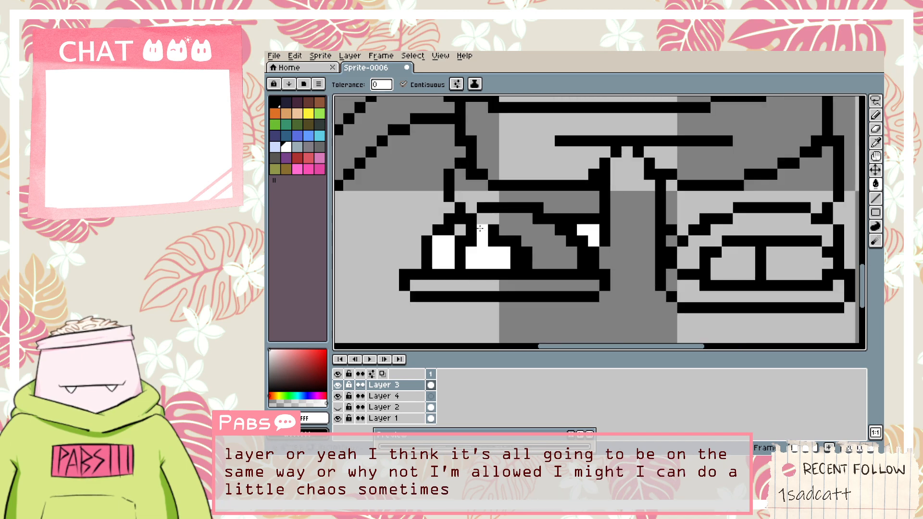
{"action": "left_click", "coordinate": [457, 225]}
{"action": "scroll", "coordinate": [457, 226], "scroll_direction": "down", "scroll_amount": 2}
Fill the two toe areas inside the right shoe with white.
{"action": "left_click", "coordinate": [669, 257]}
{"action": "left_click", "coordinate": [713, 255]}
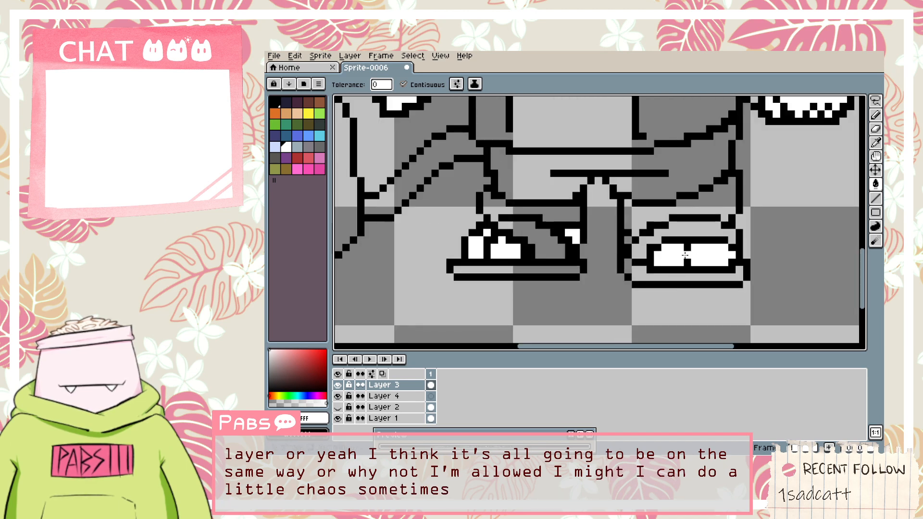
{"action": "scroll", "coordinate": [623, 239], "scroll_direction": "up", "scroll_amount": 2}
{"action": "scroll", "coordinate": [623, 239], "scroll_direction": "down", "scroll_amount": 3}
Fill the cat-shaped figure's body and its tail with white.
{"action": "left_click_drag", "start_coordinate": [416, 249], "coordinate": [518, 252]}
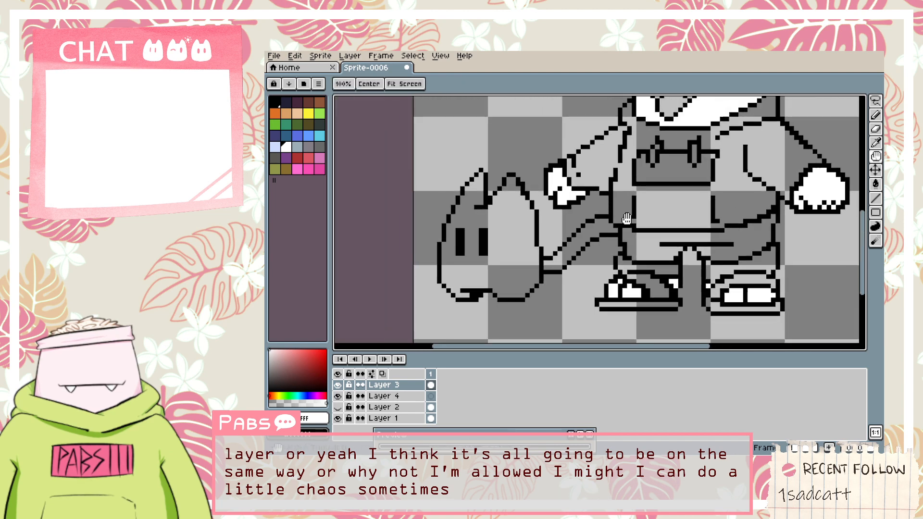
{"action": "left_click", "coordinate": [518, 252]}
{"action": "scroll", "coordinate": [559, 252], "scroll_direction": "up", "scroll_amount": 1}
{"action": "left_click", "coordinate": [567, 257]}
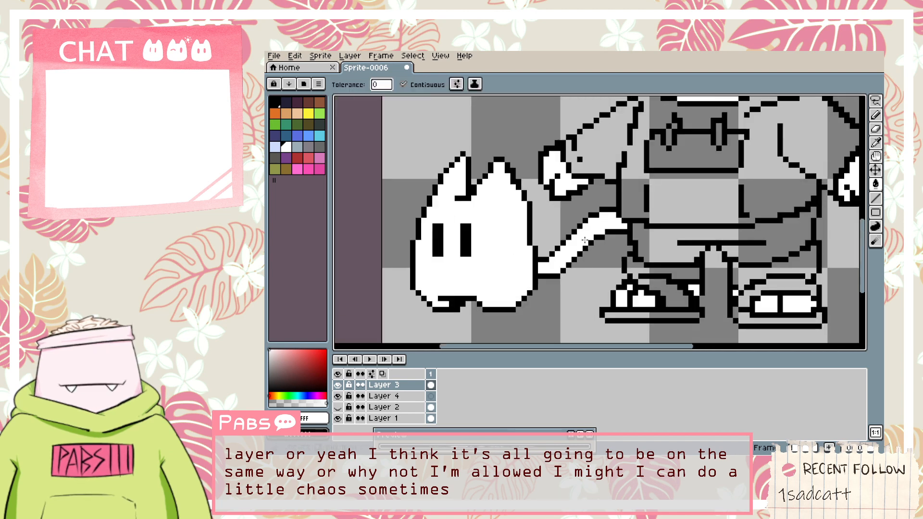
Sample light green from the reference color dots and fill the hoodie's hood, body and sleeves with it.
{"action": "key", "text": "space"}
{"action": "left_click_drag", "start_coordinate": [623, 176], "coordinate": [562, 266]}
{"action": "scroll", "coordinate": [547, 256], "scroll_direction": "down", "scroll_amount": 2}
{"action": "left_click_drag", "start_coordinate": [534, 176], "coordinate": [522, 140]}
{"action": "left_click", "coordinate": [490, 170], "text": "alt"}
{"action": "key", "text": "space"}
{"action": "scroll", "coordinate": [537, 225], "scroll_direction": "up", "scroll_amount": 1}
{"action": "left_click", "coordinate": [537, 225]}
{"action": "scroll", "coordinate": [644, 222], "scroll_direction": "up", "scroll_amount": 1}
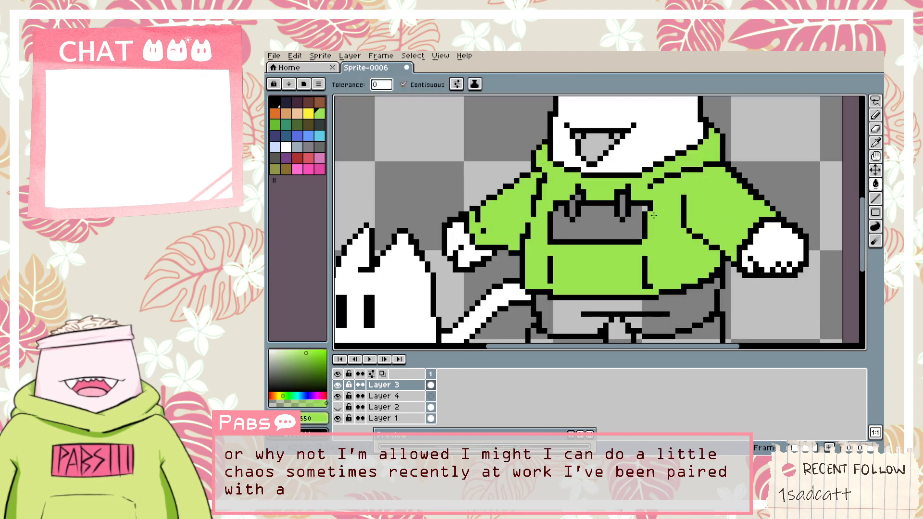
Try filling the shorts with black sampled from the outline.
{"action": "scroll", "coordinate": [655, 219], "scroll_direction": "down", "scroll_amount": 1}
{"action": "key", "text": "space"}
{"action": "left_click_drag", "start_coordinate": [653, 246], "coordinate": [612, 184]}
{"action": "left_click_drag", "start_coordinate": [524, 150], "coordinate": [548, 239]}
{"action": "scroll", "coordinate": [487, 246], "scroll_direction": "up", "scroll_amount": 3}
{"action": "left_click", "coordinate": [485, 246], "text": "alt"}
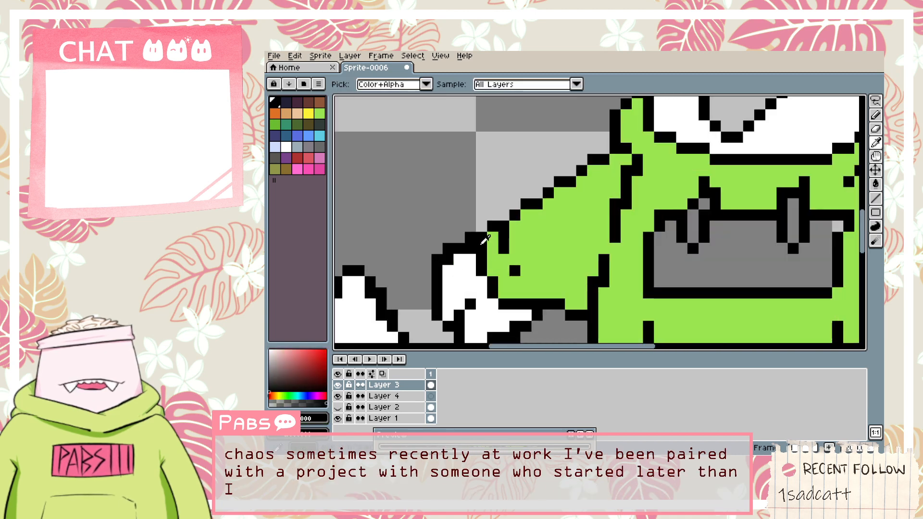
{"action": "scroll", "coordinate": [490, 242], "scroll_direction": "down", "scroll_amount": 4}
{"action": "key", "text": "space"}
{"action": "scroll", "coordinate": [548, 191], "scroll_direction": "up", "scroll_amount": 1}
{"action": "left_click", "coordinate": [545, 253]}
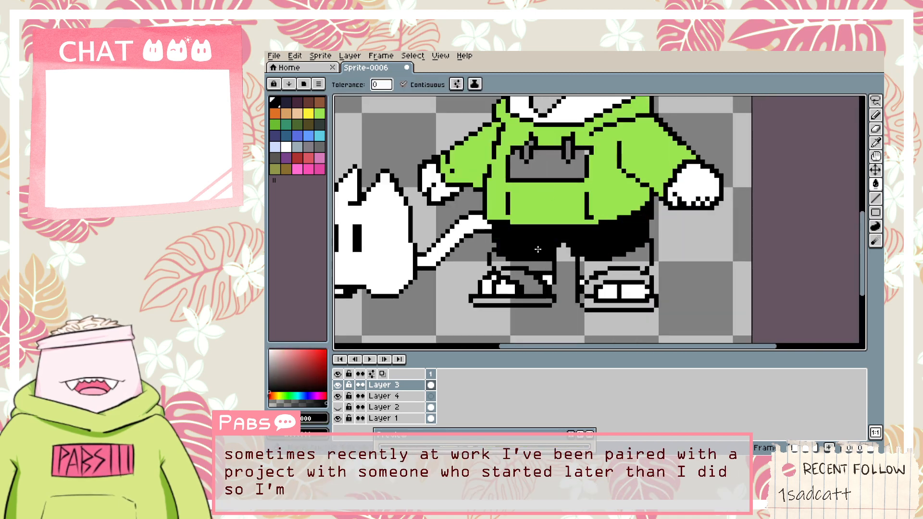
Undo all the color fills on Layer 3, back to the bare black line art.
{"action": "key", "text": "ctrl+z"}
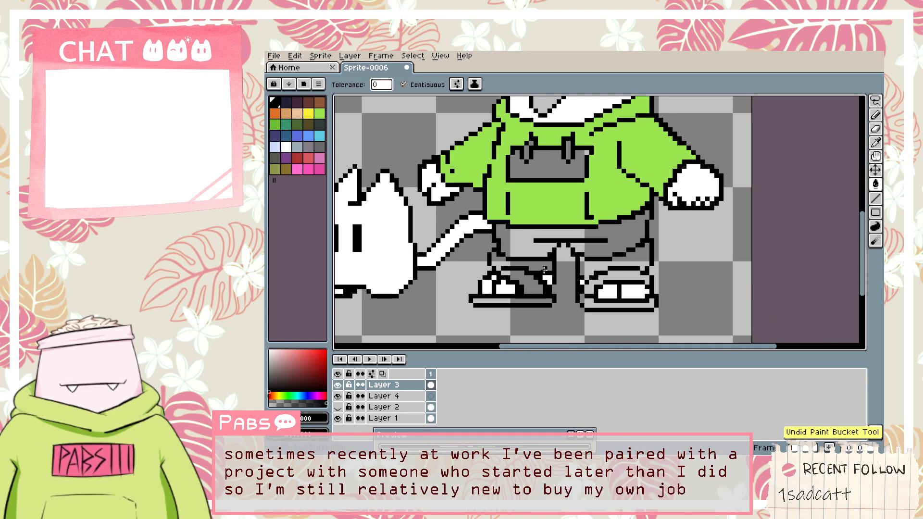
{"action": "scroll", "coordinate": [536, 278], "scroll_direction": "down", "scroll_amount": 1}
{"action": "key", "text": "ctrl+z"}
{"action": "key", "text": "ctrl+z"}
{"action": "key", "text": "ctrl+z"}
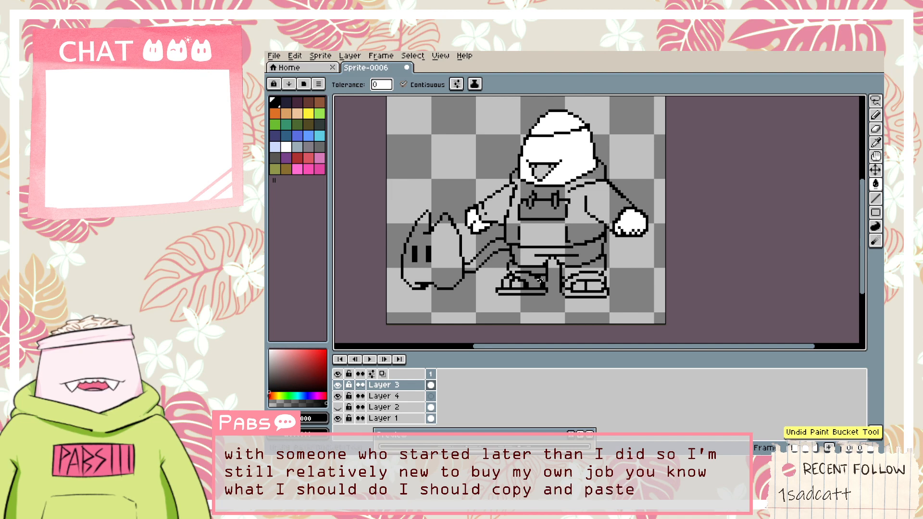
{"action": "key", "text": "ctrl+z"}
{"action": "key", "text": "ctrl+z"}
{"action": "key", "text": "ctrl+z"}
{"action": "key", "text": "ctrl+z"}
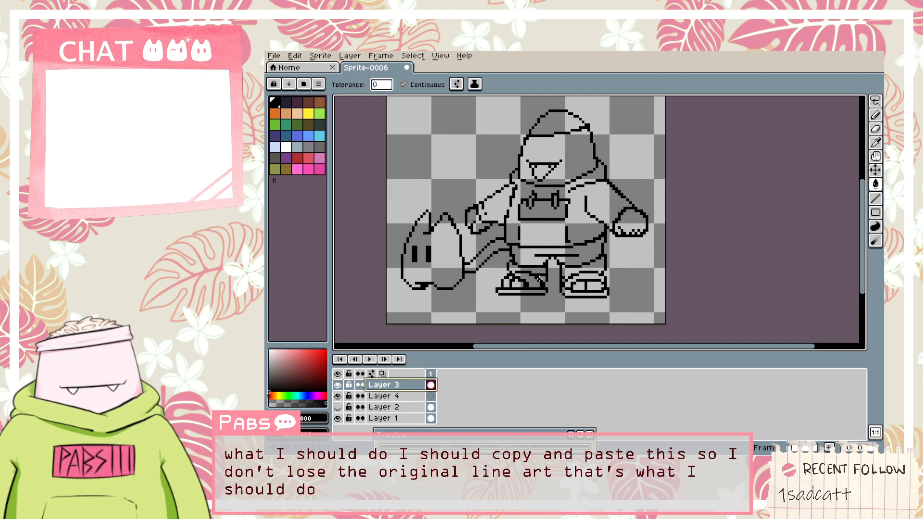
Clear the remaining selection and delete the blank Layer 4.
{"action": "left_click", "coordinate": [385, 396]}
{"action": "key", "text": "ctrl+z"}
{"action": "key", "text": "ctrl+d"}
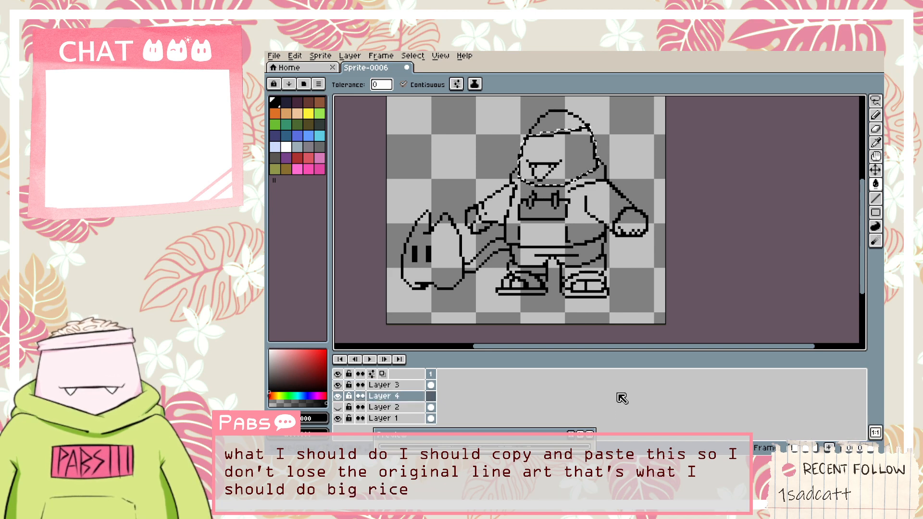
{"action": "right_click", "coordinate": [390, 395]}
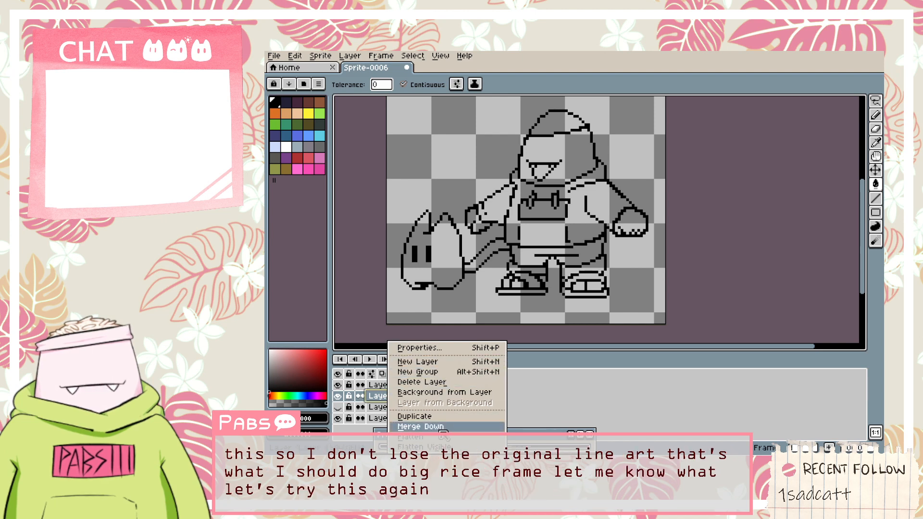
{"action": "left_click", "coordinate": [422, 381]}
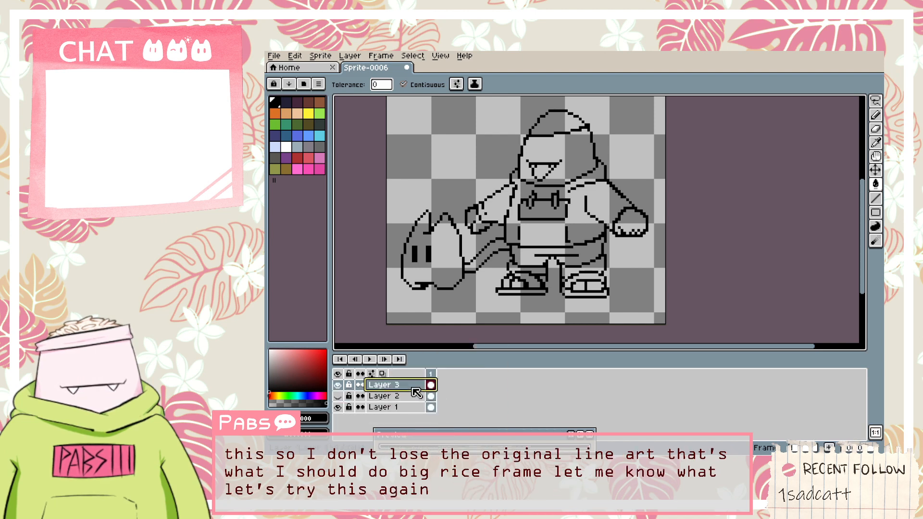
Duplicate Layer 3, hide the original layer and make the copy active.
{"action": "right_click", "coordinate": [414, 384]}
{"action": "left_click", "coordinate": [454, 417]}
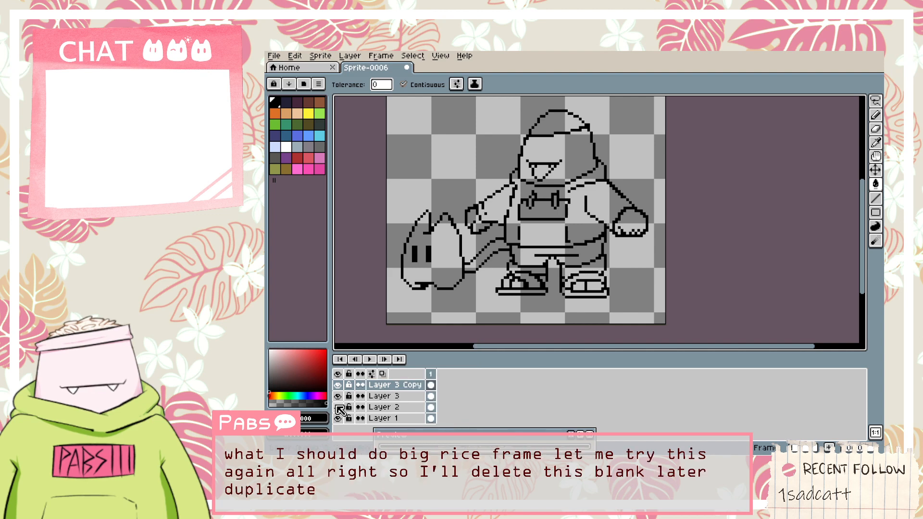
{"action": "left_click", "coordinate": [338, 407]}
{"action": "left_click", "coordinate": [403, 385]}
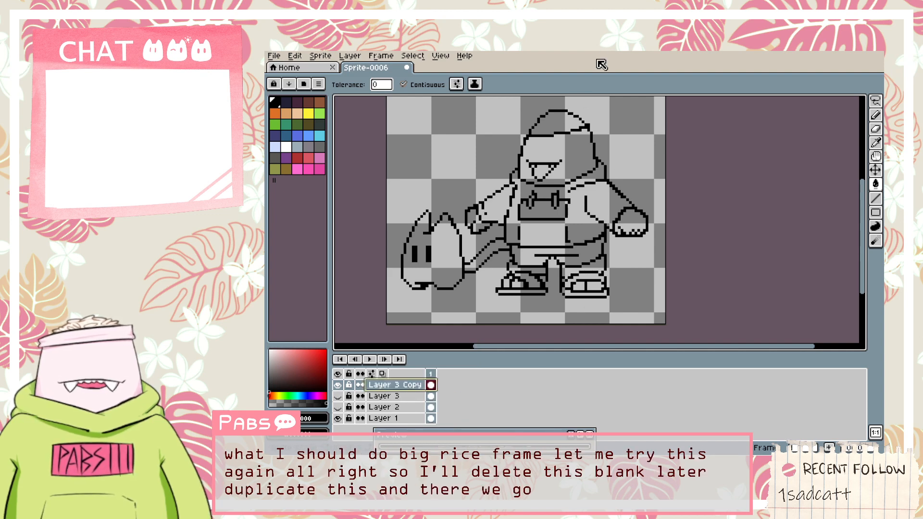
Sample white from the reference color dots and fill the character's face with it.
{"action": "scroll", "coordinate": [507, 131], "scroll_direction": "up", "scroll_amount": 1}
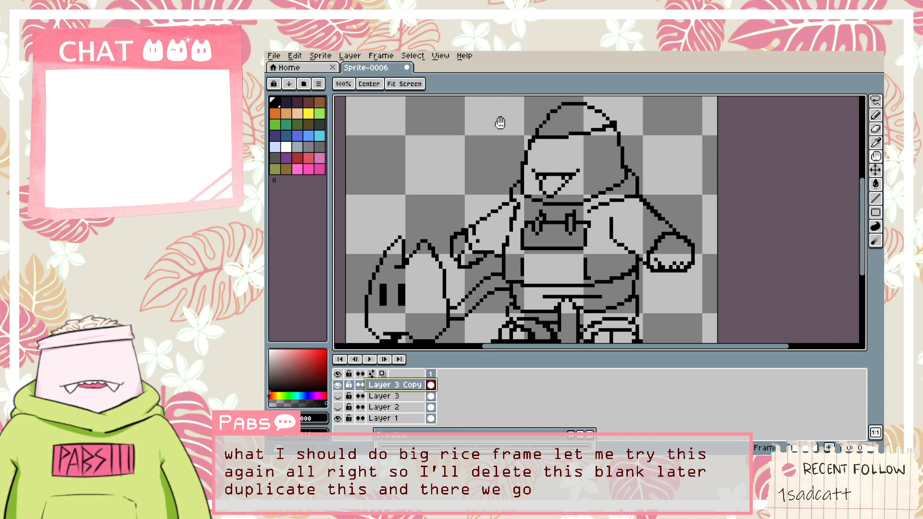
{"action": "left_click_drag", "start_coordinate": [498, 124], "coordinate": [570, 230]}
{"action": "left_click", "coordinate": [454, 161], "text": "alt"}
{"action": "left_click", "coordinate": [669, 252]}
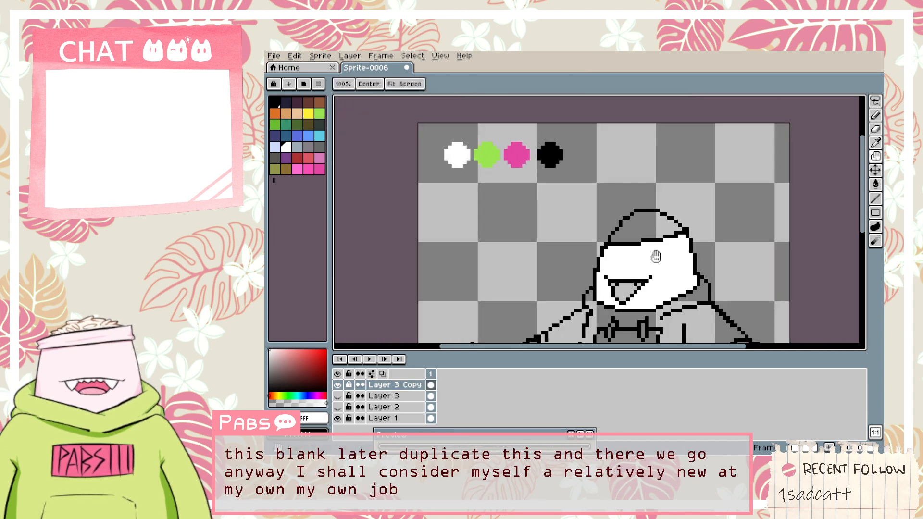
Fill both of the character's hands with white and paint the leftover pixels between the right hand's fingers white.
{"action": "left_click_drag", "start_coordinate": [657, 255], "coordinate": [642, 152]}
{"action": "scroll", "coordinate": [534, 253], "scroll_direction": "up", "scroll_amount": 1}
{"action": "left_click", "coordinate": [521, 263]}
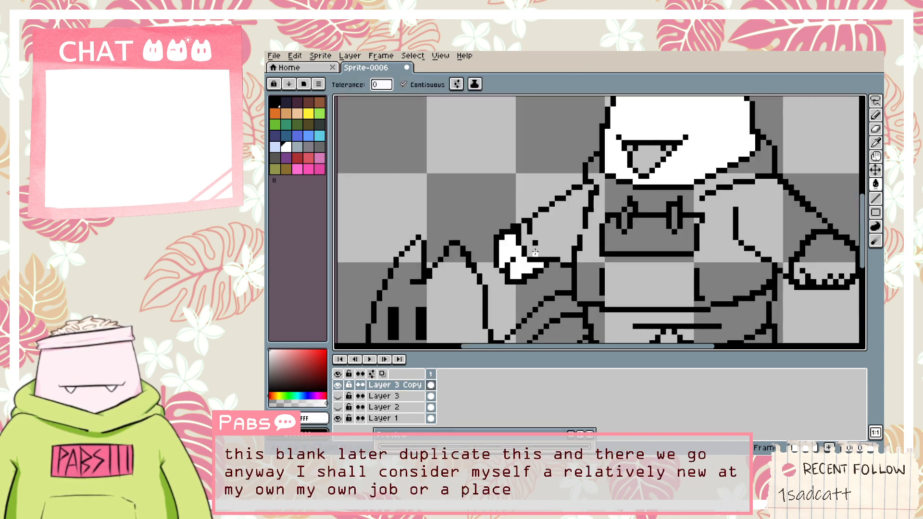
{"action": "left_click", "coordinate": [829, 265]}
{"action": "key", "text": "b"}
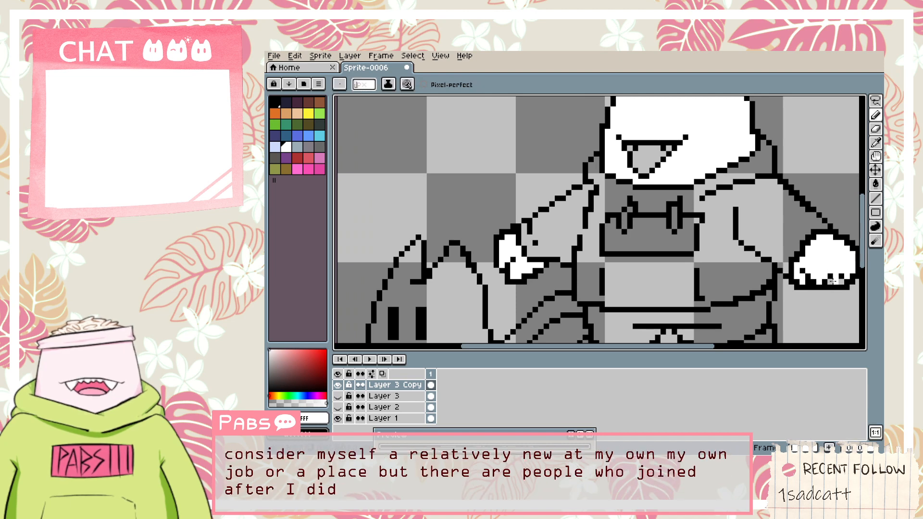
{"action": "left_click", "coordinate": [831, 282]}
{"action": "left_click", "coordinate": [842, 282]}
Fill the cat-shaped figure's body and tail with white on the copied layer.
{"action": "scroll", "coordinate": [781, 280], "scroll_direction": "down", "scroll_amount": 1}
{"action": "left_click_drag", "start_coordinate": [715, 268], "coordinate": [658, 228]}
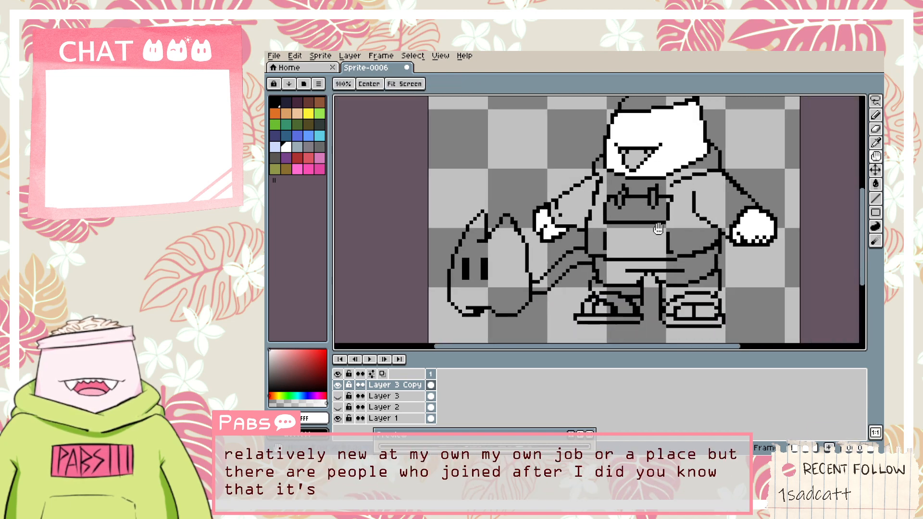
{"action": "key", "text": "g"}
{"action": "left_click", "coordinate": [504, 292]}
Fill the toes and small heel area of the left shoe with white on the copied layer.
{"action": "scroll", "coordinate": [544, 292], "scroll_direction": "up", "scroll_amount": 3}
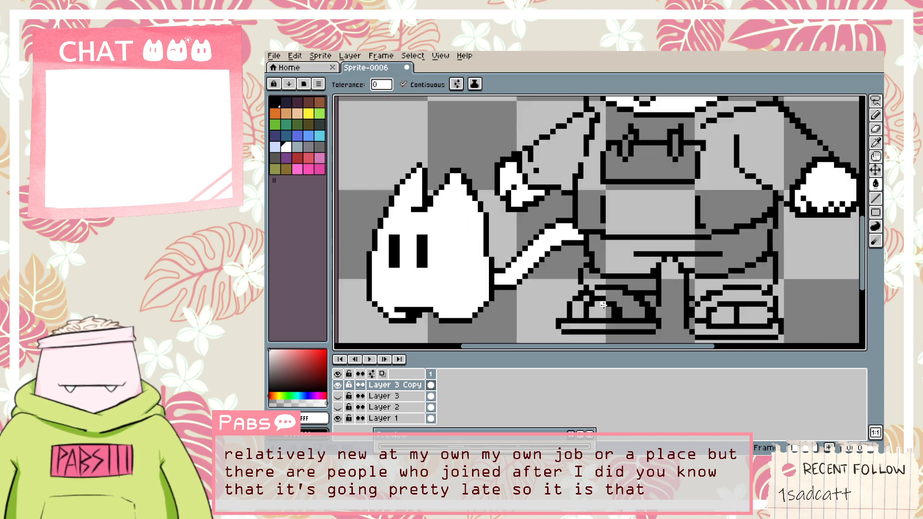
{"action": "scroll", "coordinate": [588, 306], "scroll_direction": "up", "scroll_amount": 2}
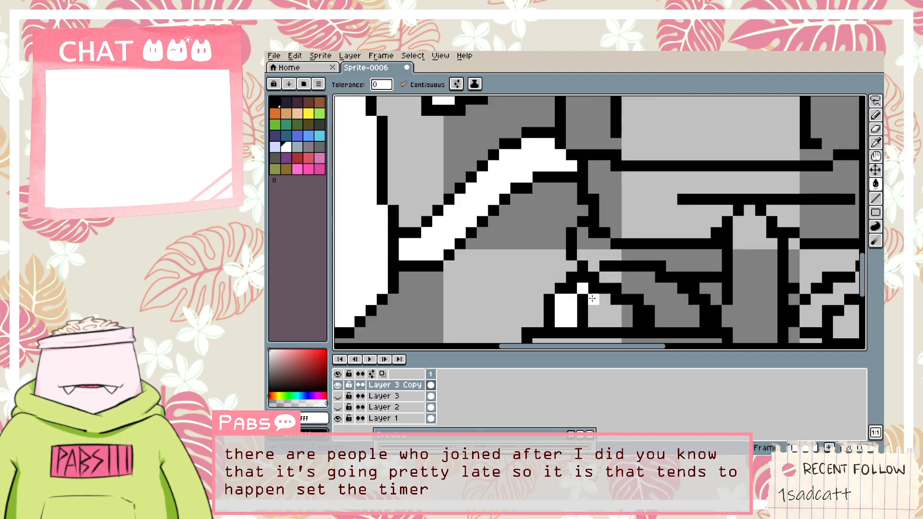
{"action": "left_click", "coordinate": [596, 302]}
{"action": "left_click", "coordinate": [715, 290]}
{"action": "scroll", "coordinate": [715, 292], "scroll_direction": "down", "scroll_amount": 2}
Fill the two toe areas and the small inner heel spot of the right shoe with white.
{"action": "left_click_drag", "start_coordinate": [741, 298], "coordinate": [663, 303]}
{"action": "scroll", "coordinate": [663, 303], "scroll_direction": "up", "scroll_amount": 1}
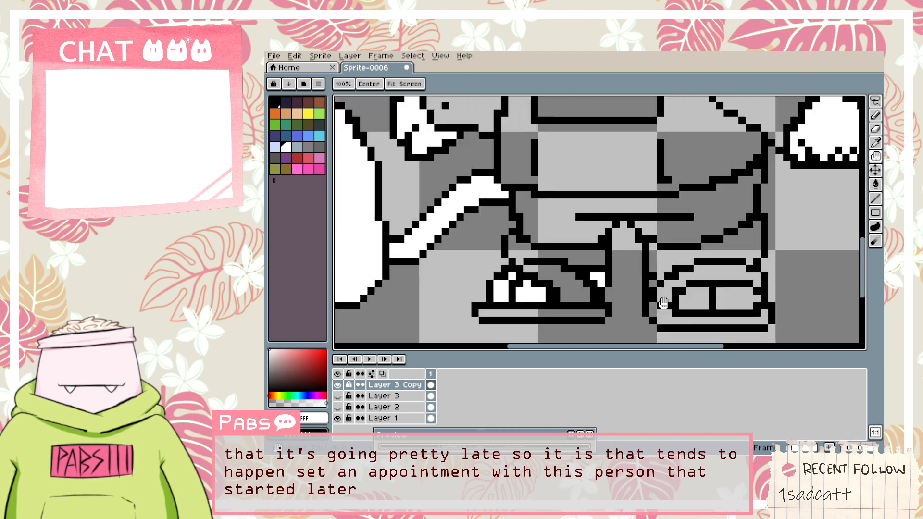
{"action": "scroll", "coordinate": [663, 302], "scroll_direction": "up", "scroll_amount": 1}
{"action": "left_click", "coordinate": [647, 276]}
{"action": "left_click", "coordinate": [692, 298]}
{"action": "left_click", "coordinate": [756, 301]}
Sample light green from the reference color dots and fill the hoodie's hood, body and sleeves on the copied layer.
{"action": "scroll", "coordinate": [750, 303], "scroll_direction": "down", "scroll_amount": 2}
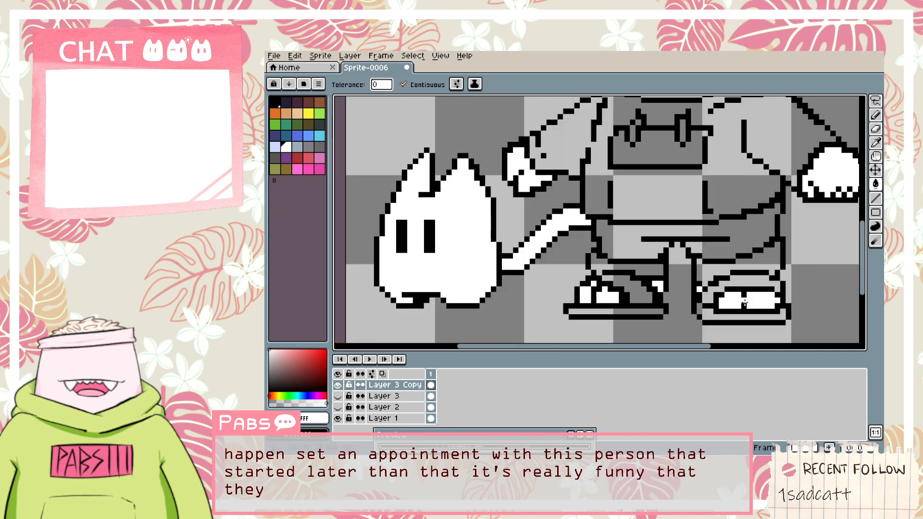
{"action": "scroll", "coordinate": [744, 303], "scroll_direction": "down", "scroll_amount": 3}
{"action": "key", "text": "space"}
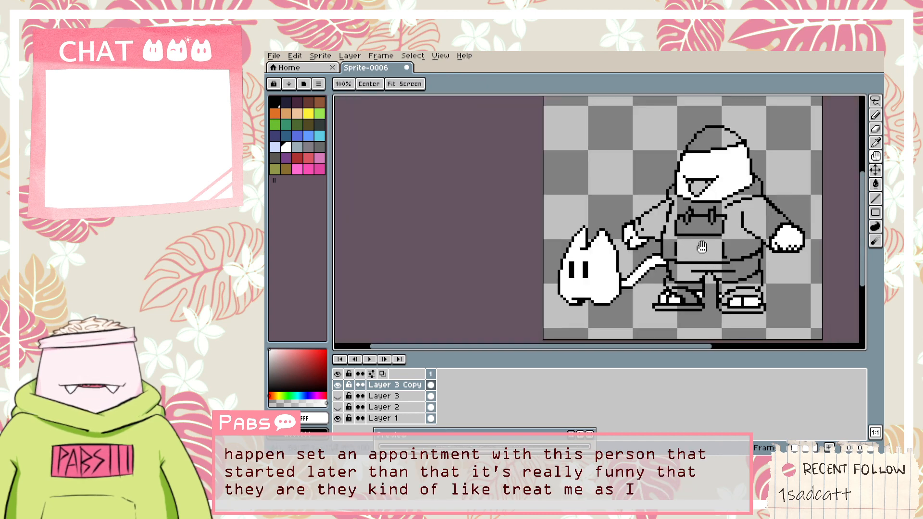
{"action": "left_click_drag", "start_coordinate": [702, 222], "coordinate": [638, 258]}
{"action": "key", "text": "alt"}
{"action": "left_click", "coordinate": [523, 115]}
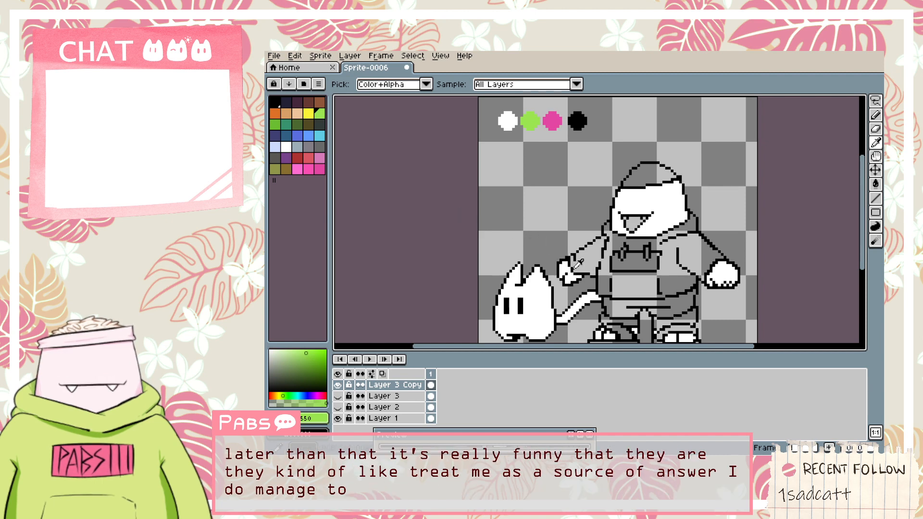
{"action": "scroll", "coordinate": [595, 268], "scroll_direction": "up", "scroll_amount": 2}
{"action": "left_click", "coordinate": [651, 282]}
Sample black and fill the shorts and both lower leg areas above the shoes with it.
{"action": "key", "text": "space"}
{"action": "left_click_drag", "start_coordinate": [651, 281], "coordinate": [529, 239]}
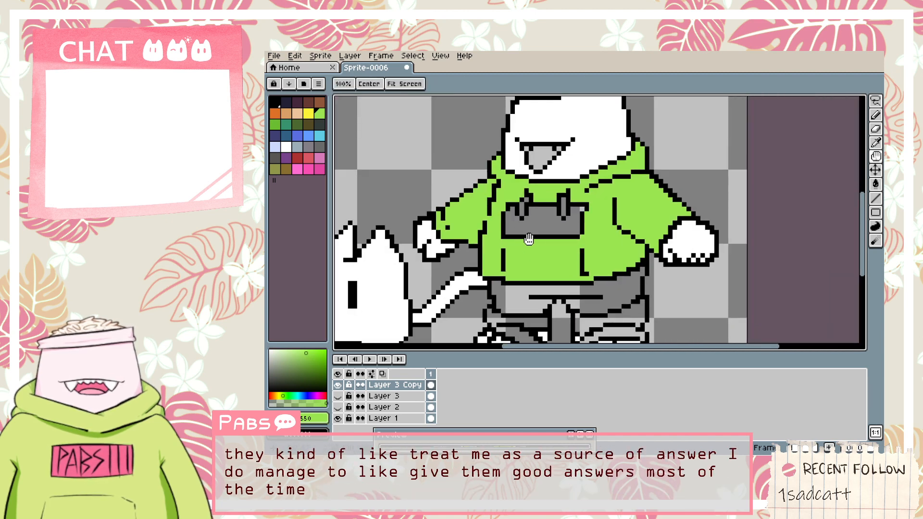
{"action": "scroll", "coordinate": [546, 244], "scroll_direction": "down", "scroll_amount": 2}
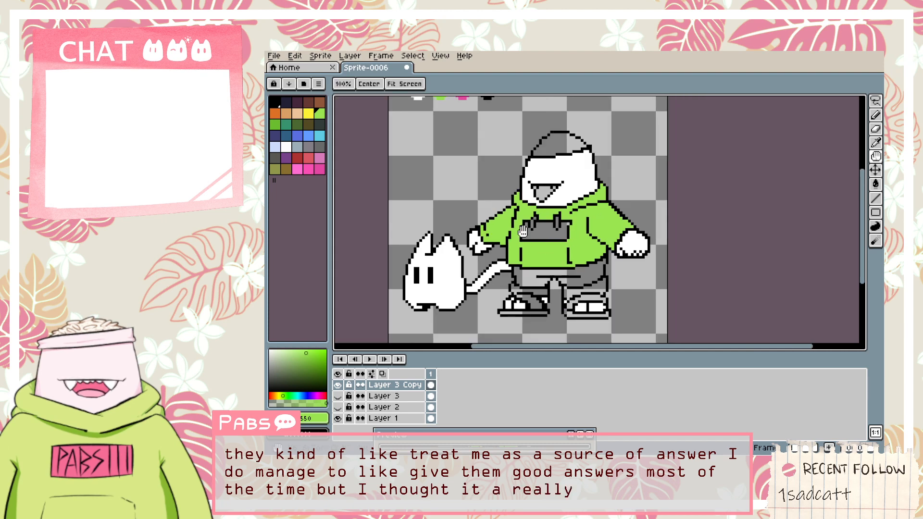
{"action": "left_click_drag", "start_coordinate": [469, 139], "coordinate": [521, 231]}
{"action": "left_click", "coordinate": [538, 192], "text": "alt"}
{"action": "key", "text": "space"}
{"action": "left_click_drag", "start_coordinate": [558, 271], "coordinate": [496, 151]}
{"action": "left_click_drag", "start_coordinate": [533, 222], "coordinate": [503, 186]}
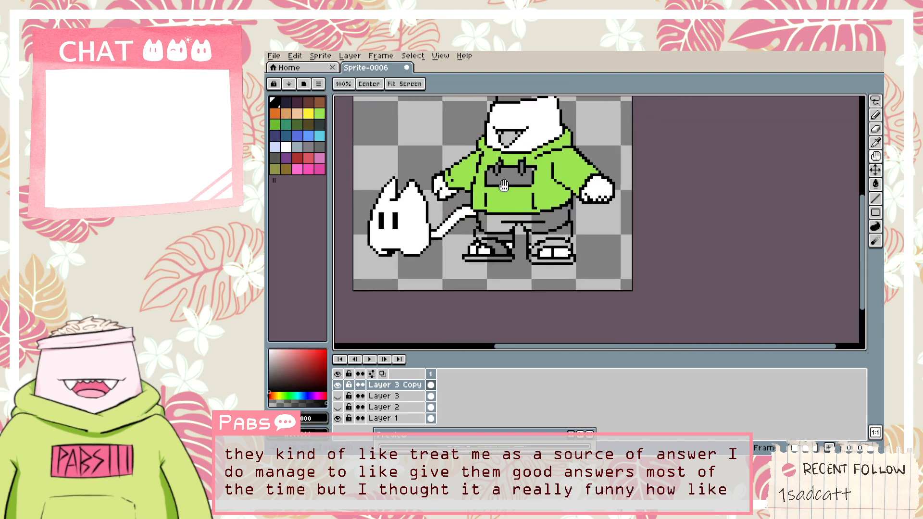
{"action": "scroll", "coordinate": [507, 231], "scroll_direction": "up", "scroll_amount": 2}
{"action": "left_click", "coordinate": [495, 223]}
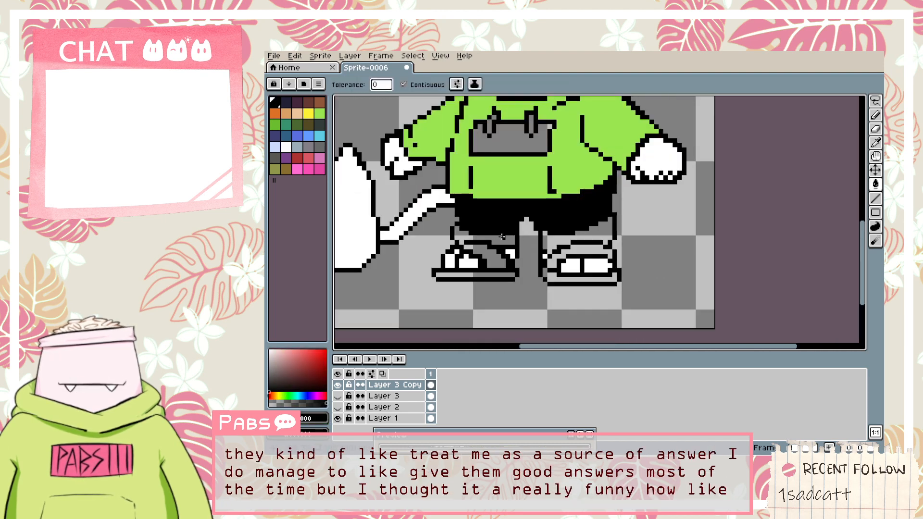
{"action": "left_click", "coordinate": [502, 237]}
{"action": "left_click", "coordinate": [574, 234]}
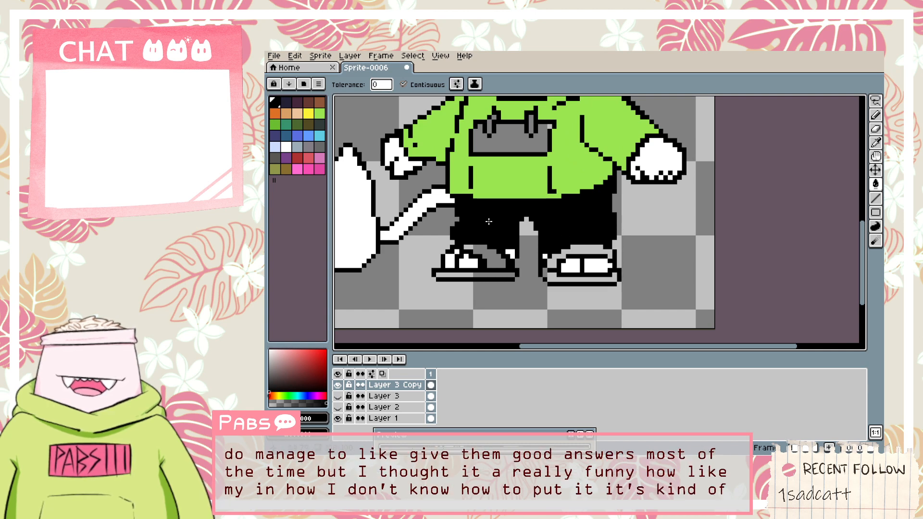
Fill the straps and soles of both shoes with black.
{"action": "key", "text": "space"}
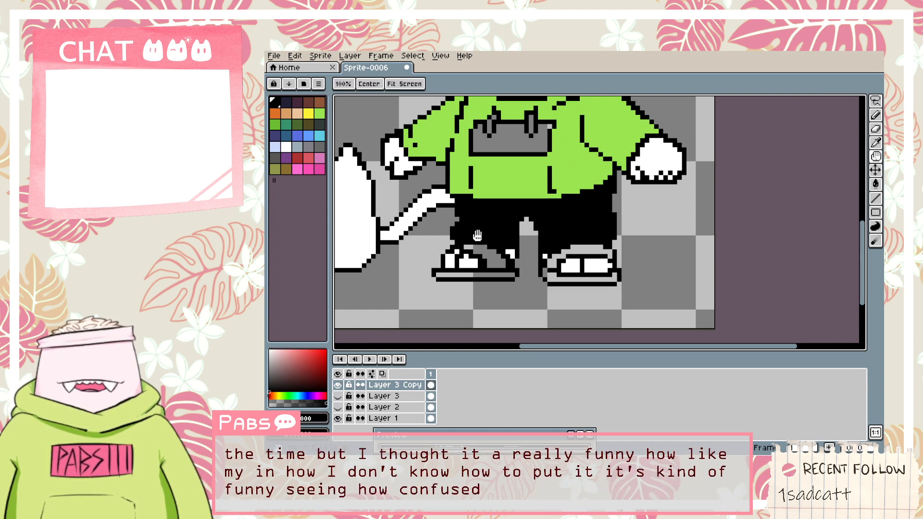
{"action": "left_click_drag", "start_coordinate": [489, 222], "coordinate": [533, 326]}
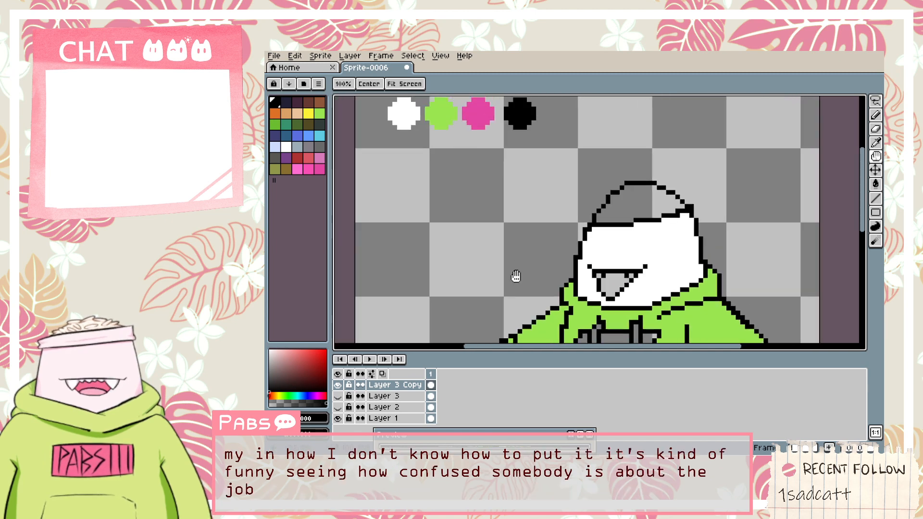
{"action": "left_click_drag", "start_coordinate": [515, 277], "coordinate": [440, 57]}
{"action": "scroll", "coordinate": [544, 243], "scroll_direction": "up", "scroll_amount": 1}
{"action": "left_click", "coordinate": [521, 252]}
{"action": "left_click", "coordinate": [528, 268]}
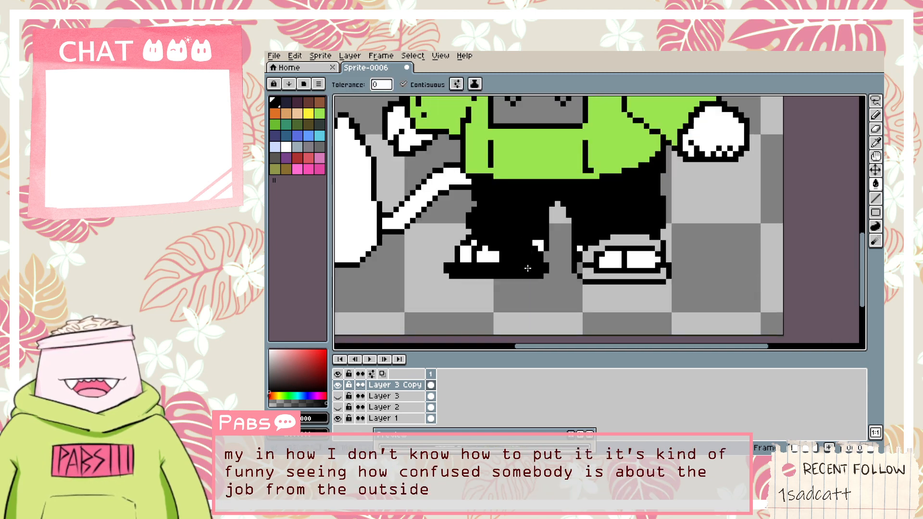
{"action": "left_click", "coordinate": [607, 247]}
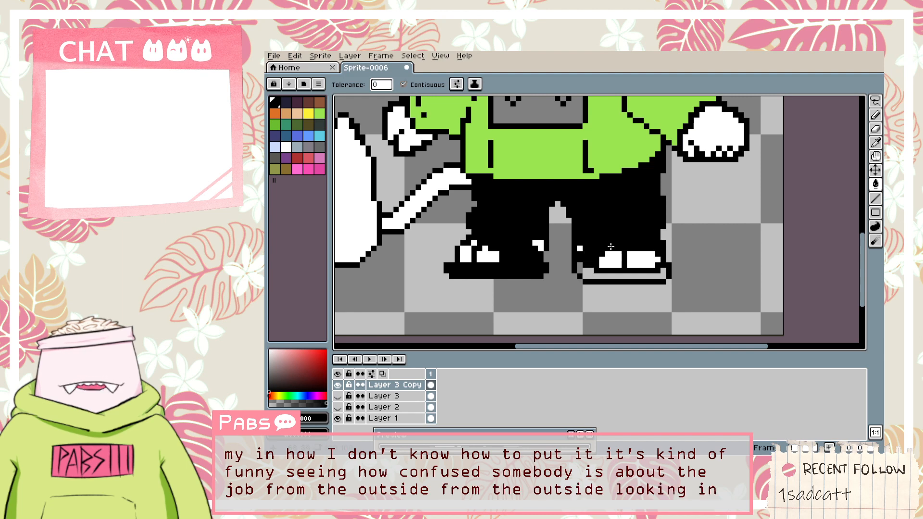
{"action": "left_click", "coordinate": [597, 273]}
Try painting the single white pixel above the left shoe's larger toe area black with the Pencil.
{"action": "scroll", "coordinate": [557, 253], "scroll_direction": "down", "scroll_amount": 2}
{"action": "key", "text": "space"}
{"action": "left_click_drag", "start_coordinate": [528, 218], "coordinate": [547, 260]}
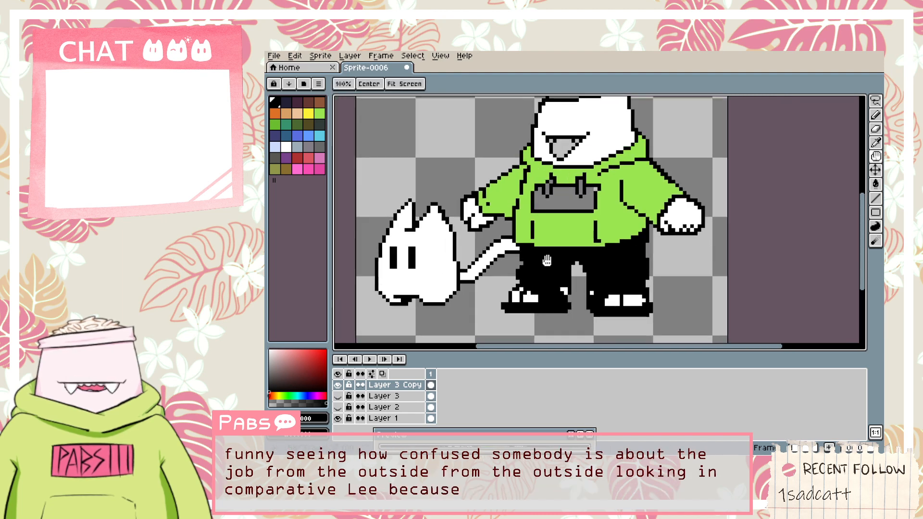
{"action": "scroll", "coordinate": [522, 303], "scroll_direction": "up", "scroll_amount": 4}
{"action": "scroll", "coordinate": [522, 295], "scroll_direction": "up", "scroll_amount": 1}
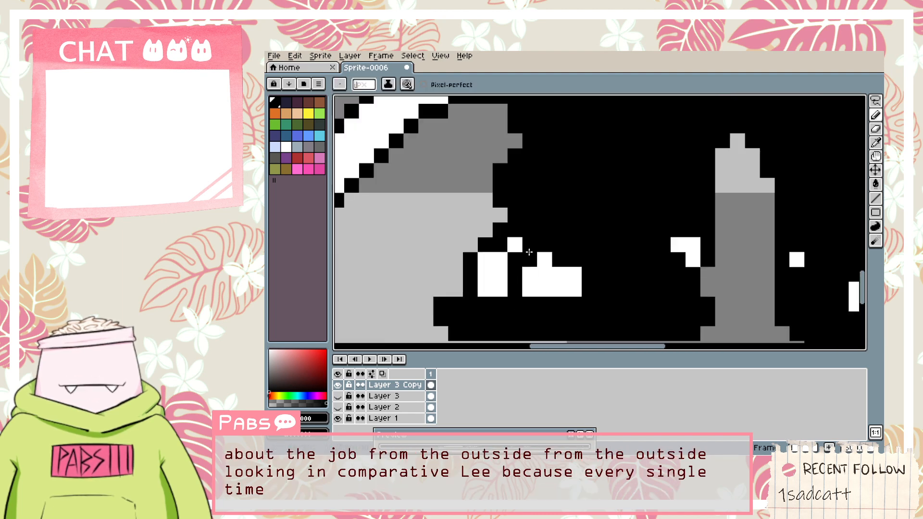
{"action": "left_click", "coordinate": [543, 258]}
{"action": "scroll", "coordinate": [518, 303], "scroll_direction": "down", "scroll_amount": 2}
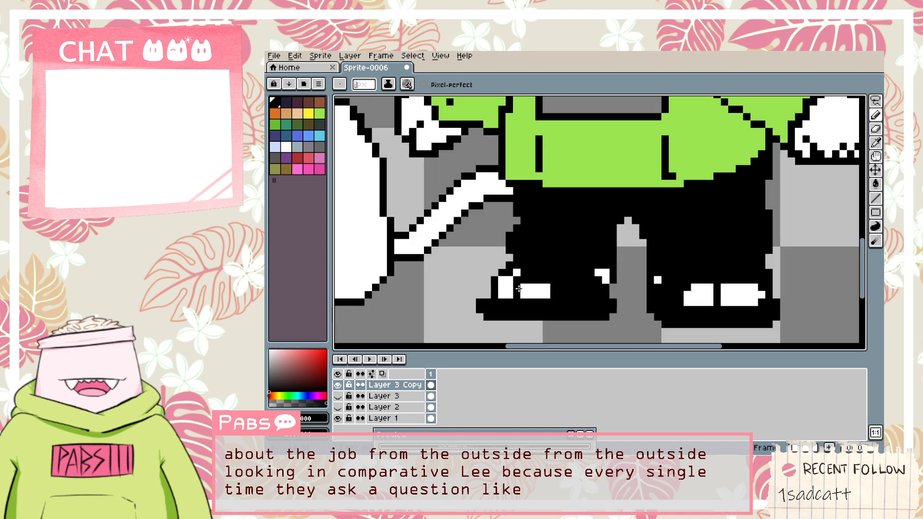
{"action": "key", "text": "ctrl+z"}
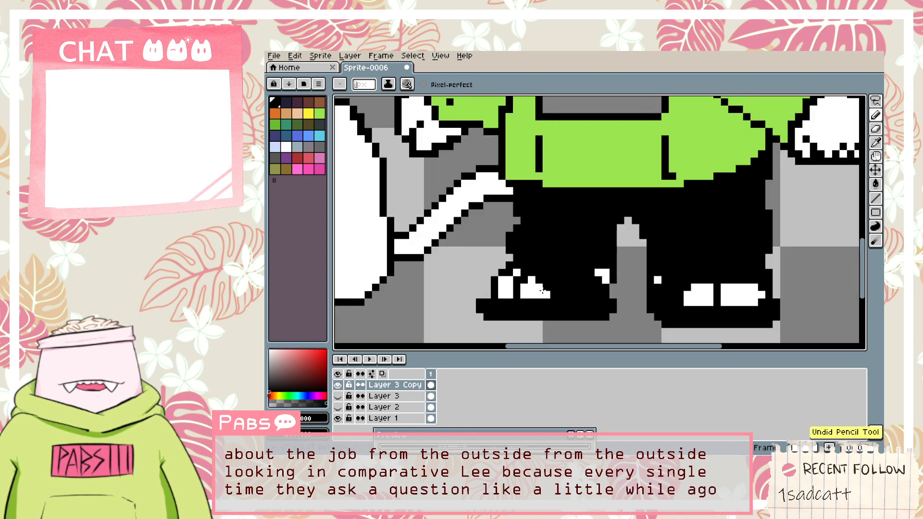
Sample pink from the reference color dots and fill the rectangular panel on the hoodie's chest with it.
{"action": "scroll", "coordinate": [548, 290], "scroll_direction": "down", "scroll_amount": 3}
{"action": "left_click_drag", "start_coordinate": [566, 214], "coordinate": [556, 280]}
{"action": "left_click_drag", "start_coordinate": [479, 205], "coordinate": [519, 290]}
{"action": "left_click", "coordinate": [501, 156], "text": "alt"}
{"action": "left_click_drag", "start_coordinate": [543, 229], "coordinate": [455, 136]}
{"action": "key", "text": "g"}
{"action": "left_click", "coordinate": [527, 252]}
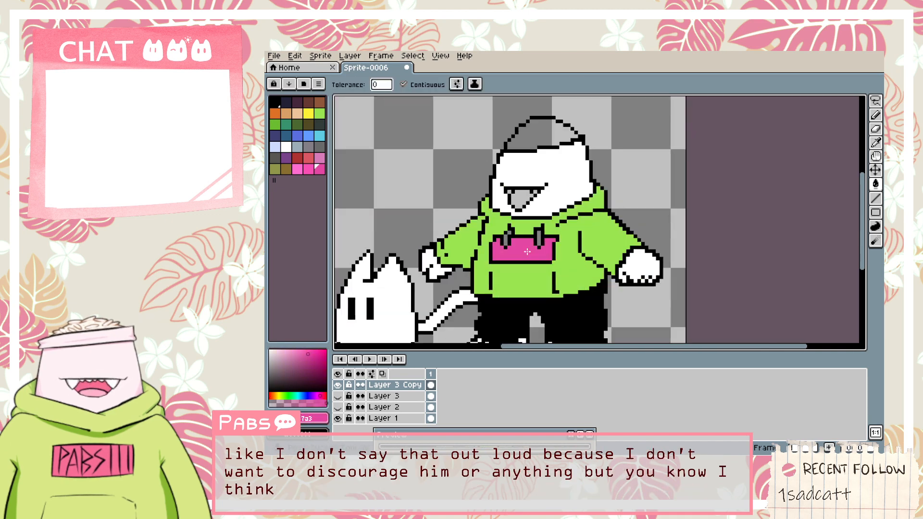
Sample black and fill both hanging drawstrings above the pink chest panel of the hoodie with it.
{"action": "scroll", "coordinate": [528, 251], "scroll_direction": "up", "scroll_amount": 1}
{"action": "scroll", "coordinate": [527, 252], "scroll_direction": "down", "scroll_amount": 2}
{"action": "left_click", "coordinate": [524, 307], "text": "alt"}
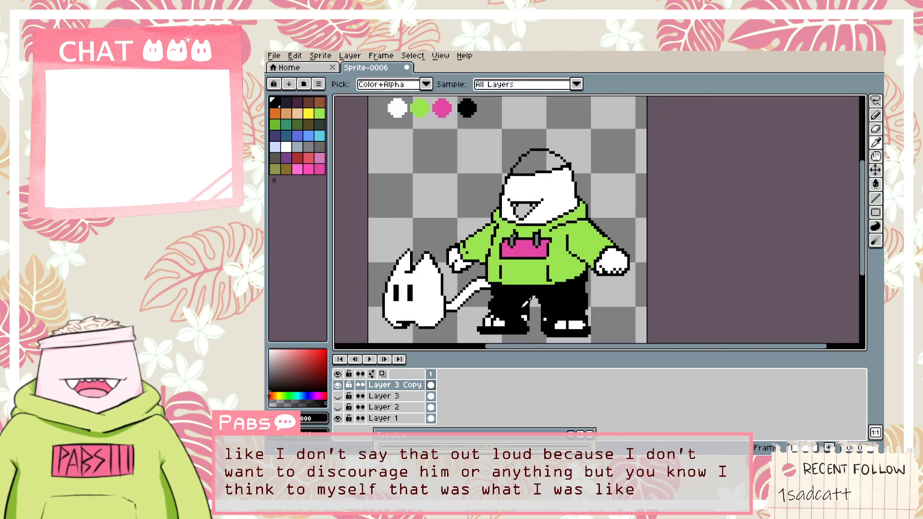
{"action": "scroll", "coordinate": [508, 233], "scroll_direction": "up", "scroll_amount": 2}
{"action": "left_click", "coordinate": [508, 232]}
{"action": "scroll", "coordinate": [509, 232], "scroll_direction": "up", "scroll_amount": 1}
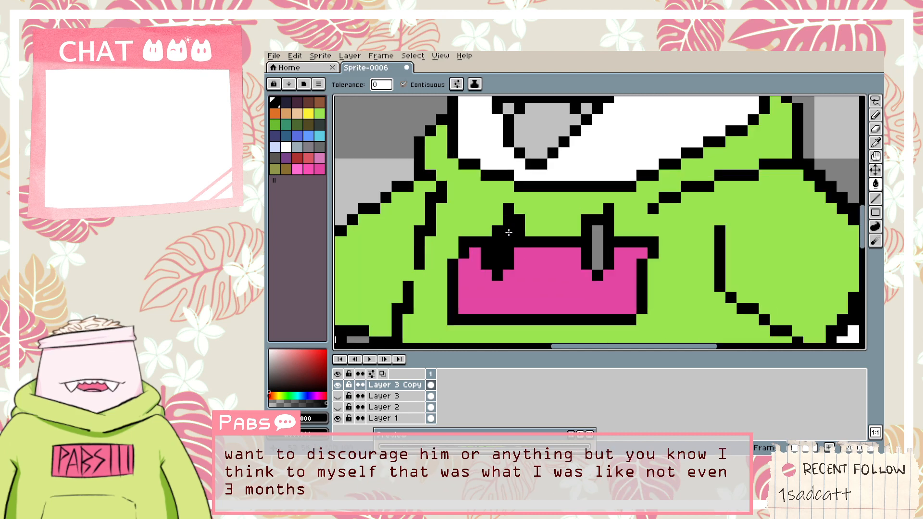
{"action": "left_click", "coordinate": [589, 247]}
{"action": "scroll", "coordinate": [589, 247], "scroll_direction": "down", "scroll_amount": 3}
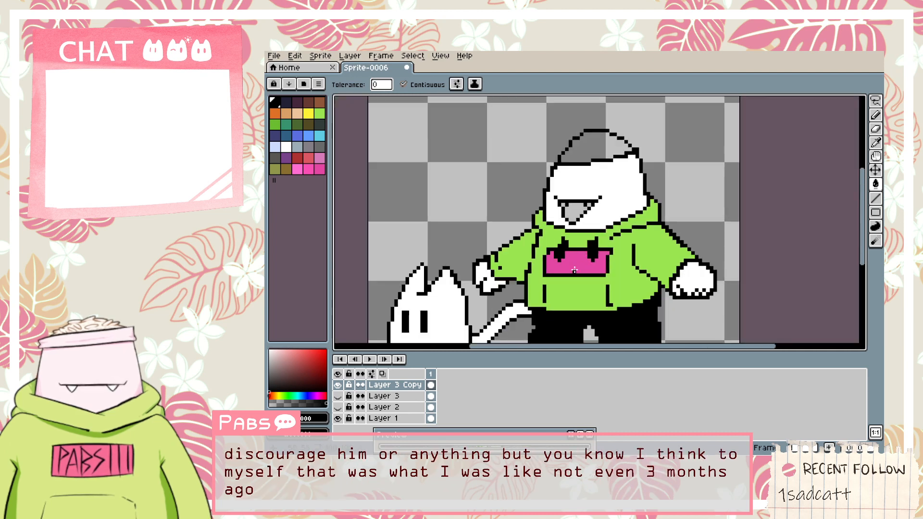
Fill the hooded character's open mouth with pink and the two small fangs at its upper corners with white.
{"action": "left_click", "coordinate": [581, 217], "text": "alt"}
{"action": "scroll", "coordinate": [576, 217], "scroll_direction": "up", "scroll_amount": 1}
{"action": "left_click", "coordinate": [577, 211]}
{"action": "scroll", "coordinate": [579, 210], "scroll_direction": "up", "scroll_amount": 1}
{"action": "left_click", "coordinate": [596, 187], "text": "alt"}
{"action": "scroll", "coordinate": [572, 204], "scroll_direction": "up", "scroll_amount": 2}
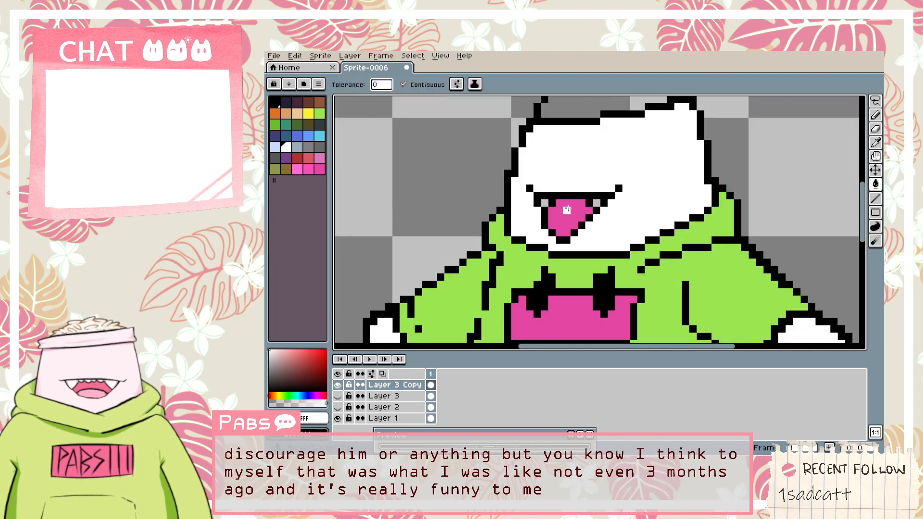
{"action": "left_click", "coordinate": [536, 199]}
{"action": "left_click", "coordinate": [612, 199]}
Fill the empty domed area on top of the character's head with white.
{"action": "scroll", "coordinate": [594, 210], "scroll_direction": "down", "scroll_amount": 4}
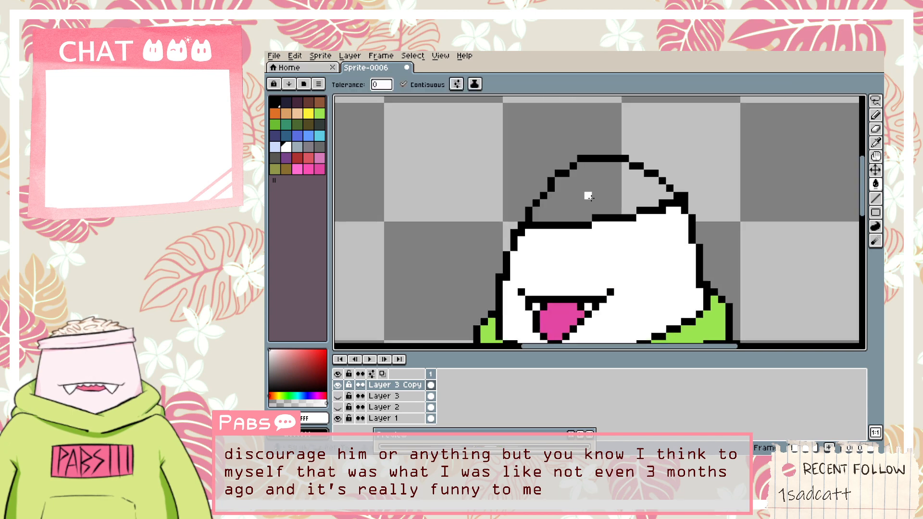
{"action": "scroll", "coordinate": [593, 210], "scroll_direction": "down", "scroll_amount": 2}
{"action": "left_click_drag", "start_coordinate": [558, 288], "coordinate": [525, 245]}
{"action": "mouse_move", "coordinate": [544, 182]}
{"action": "left_mouse_down"}
{"action": "mouse_move", "coordinate": [549, 199]}
{"action": "mouse_move", "coordinate": [553, 171]}
{"action": "left_mouse_up"}
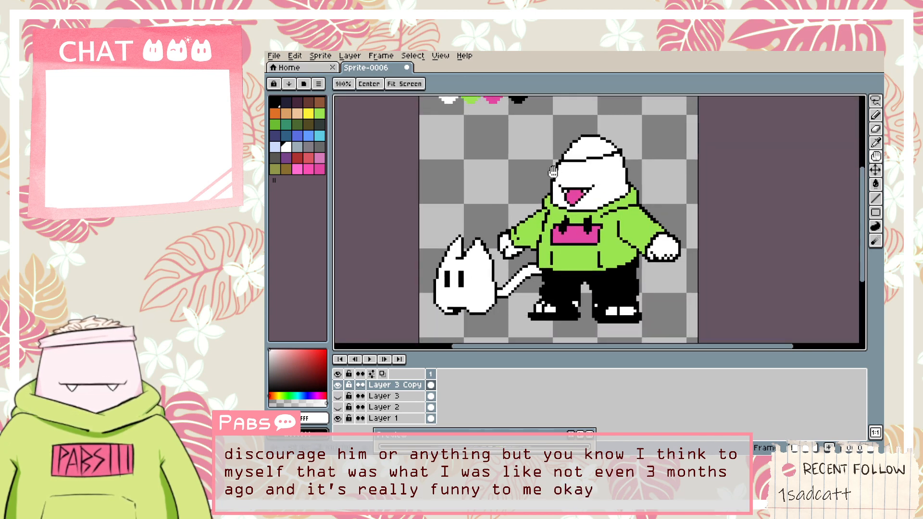
Sample pink from the reference color dots and select the cat figure's white body with the Magic Wand.
{"action": "left_click_drag", "start_coordinate": [480, 191], "coordinate": [495, 238]}
{"action": "key", "text": "i"}
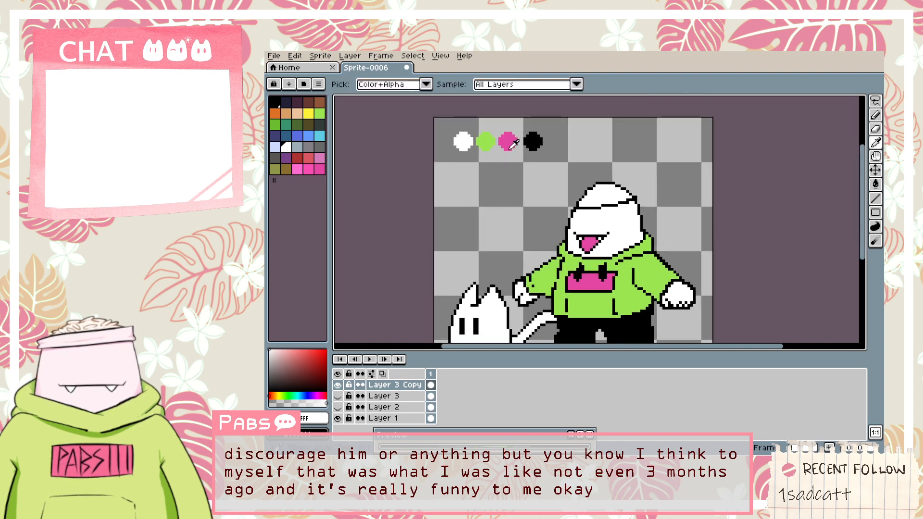
{"action": "left_click", "coordinate": [508, 143]}
{"action": "scroll", "coordinate": [582, 251], "scroll_direction": "up", "scroll_amount": 1}
{"action": "key", "text": "space"}
{"action": "left_click_drag", "start_coordinate": [491, 272], "coordinate": [554, 118]}
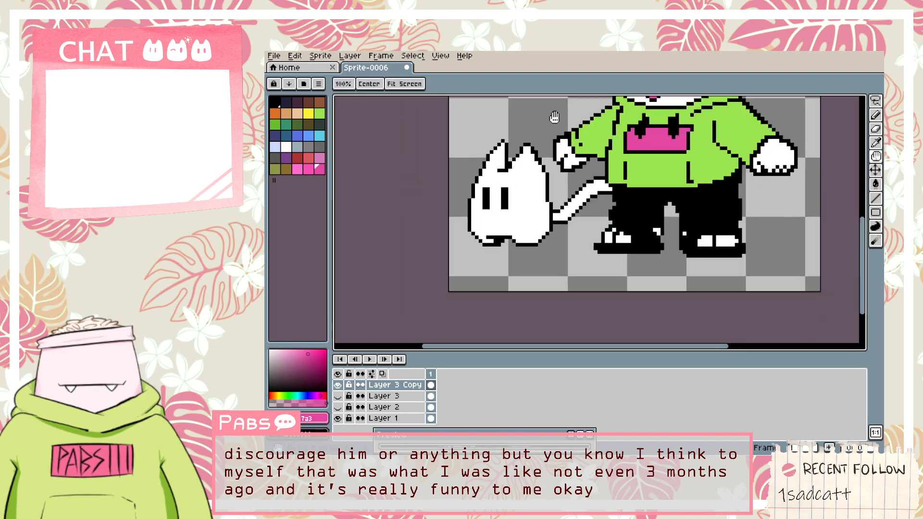
{"action": "scroll", "coordinate": [518, 222], "scroll_direction": "up", "scroll_amount": 1}
{"action": "key", "text": "b"}
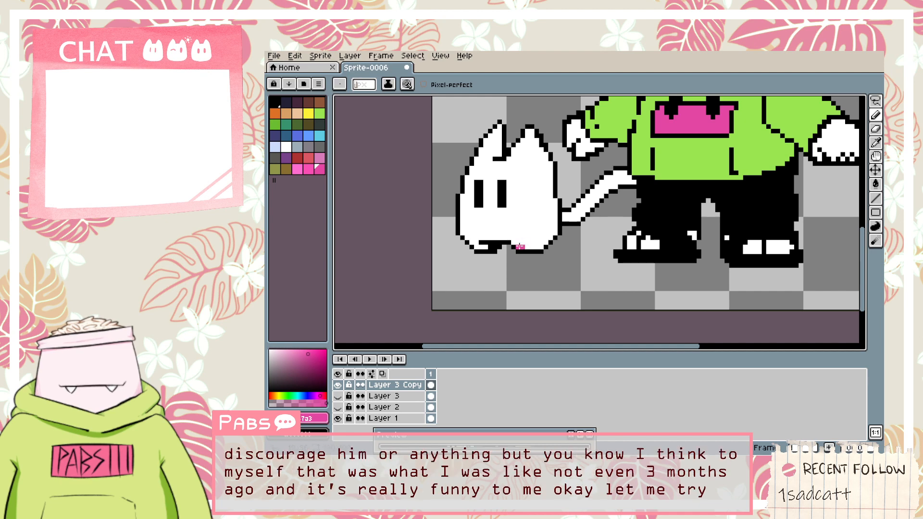
{"action": "scroll", "coordinate": [523, 243], "scroll_direction": "down", "scroll_amount": 1}
{"action": "key", "text": "w"}
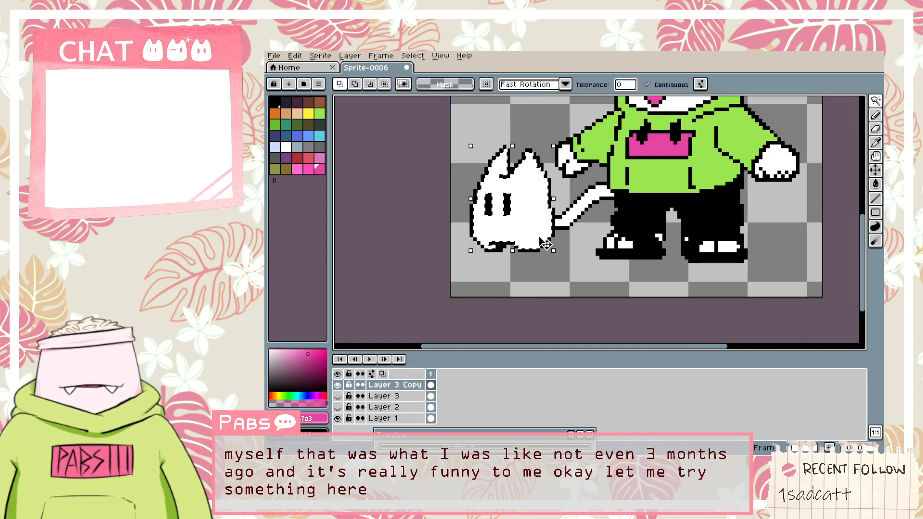
Switch to the Gradient tool and set its dithering to Bayer Matrix 4x4.
{"action": "left_click", "coordinate": [875, 184]}
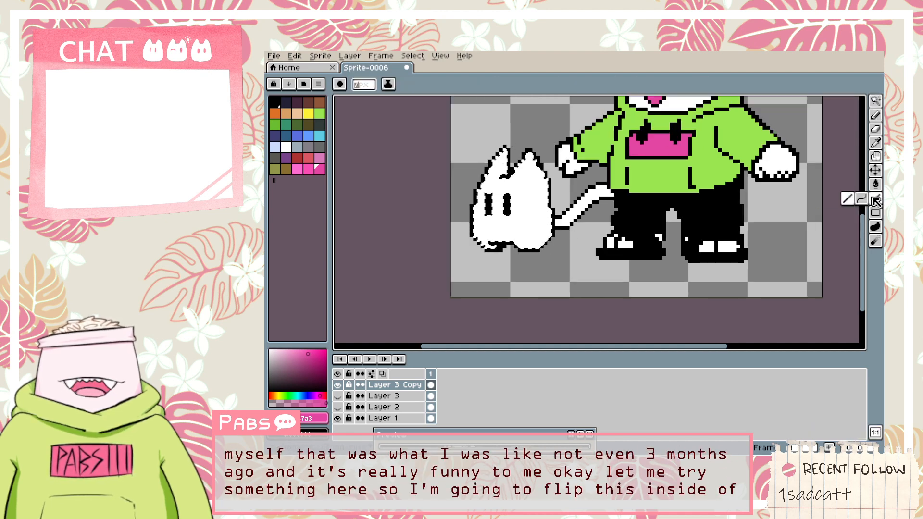
{"action": "left_click", "coordinate": [861, 184]}
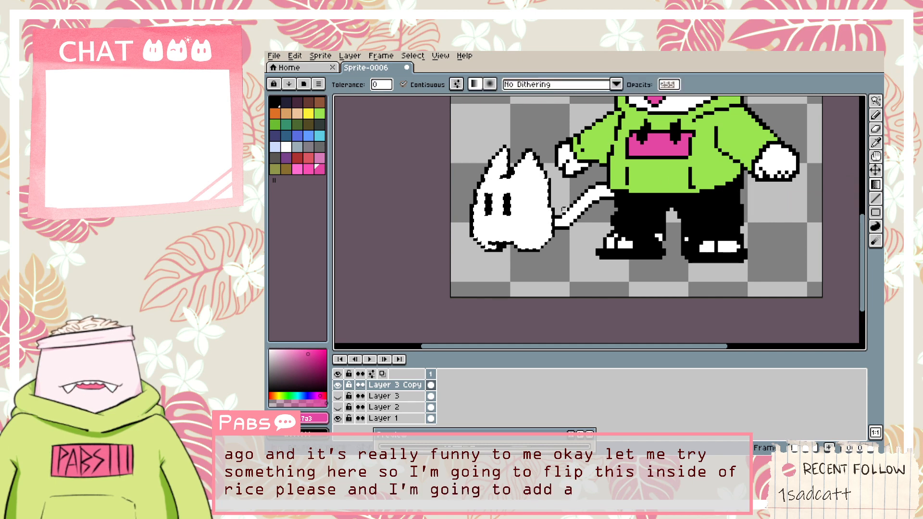
{"action": "left_click", "coordinate": [570, 84]}
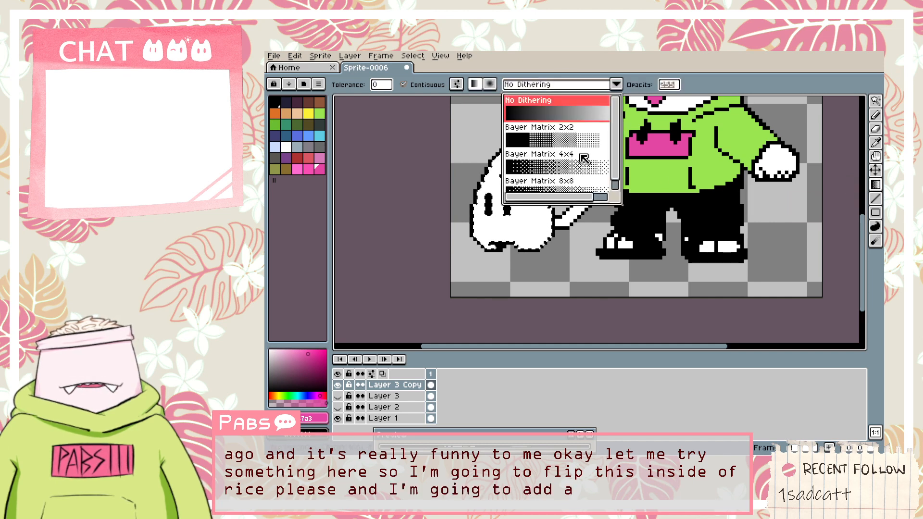
{"action": "left_click", "coordinate": [583, 159]}
Try a pink-to-black dithered gradient across the cat figure's body, undo it, and open the black background color for editing.
{"action": "left_click_drag", "start_coordinate": [538, 198], "coordinate": [481, 211]}
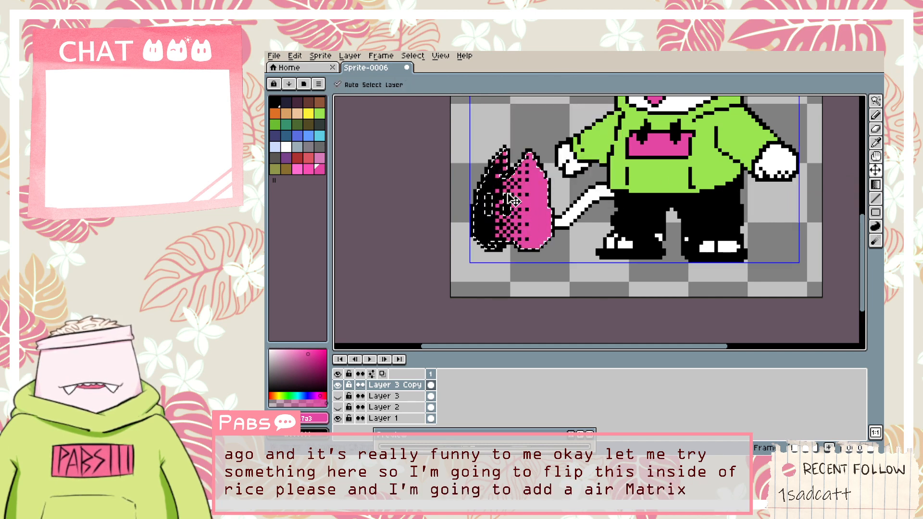
{"action": "key", "text": "ctrl+z"}
{"action": "left_click", "coordinate": [315, 418]}
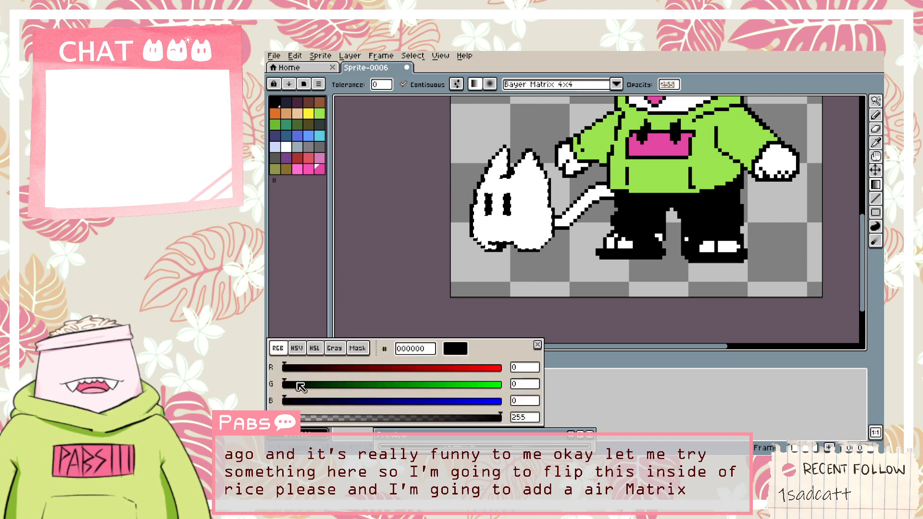
{"action": "left_click", "coordinate": [315, 418]}
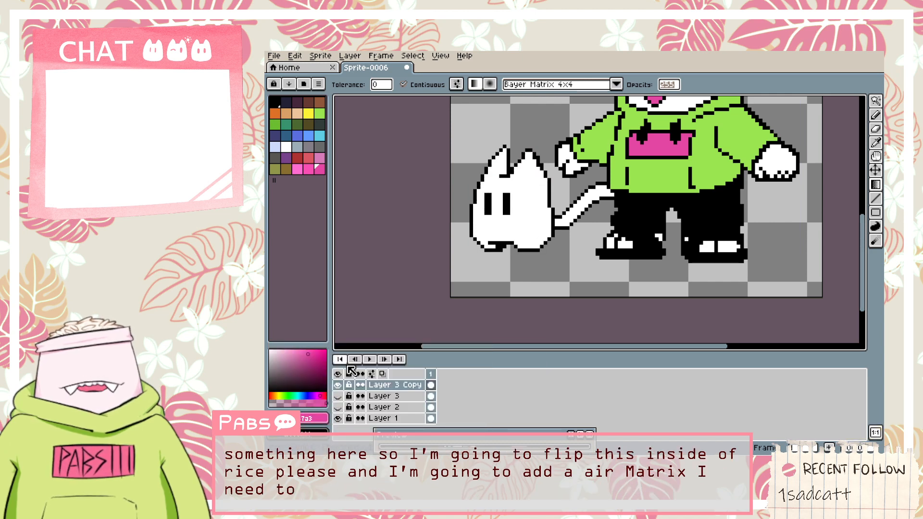
Set pink and white as the two drawing colours and select the small cat creature's white body.
{"action": "key", "text": "x"}
{"action": "left_click", "coordinate": [287, 147]}
{"action": "key", "text": "x"}
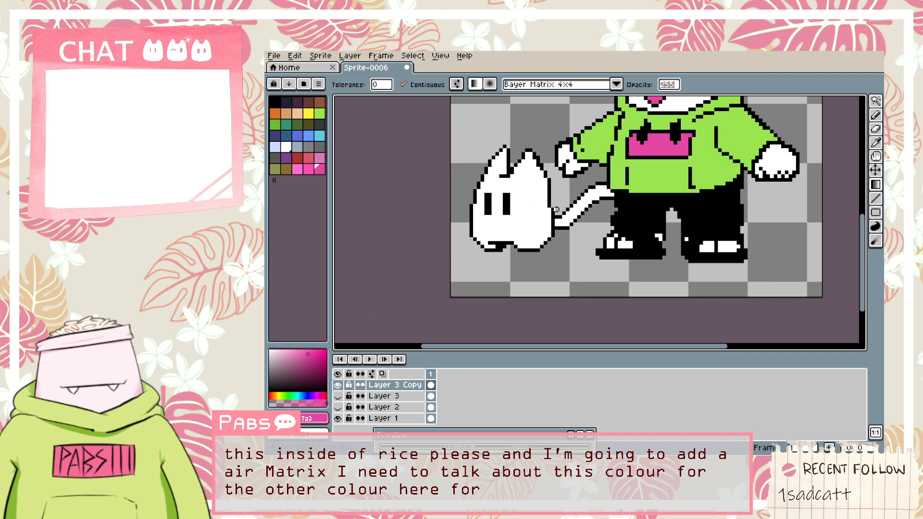
{"action": "left_click_drag", "start_coordinate": [556, 210], "coordinate": [511, 205]}
{"action": "key", "text": "ctrl+z"}
{"action": "key", "text": "w"}
{"action": "left_click", "coordinate": [523, 206]}
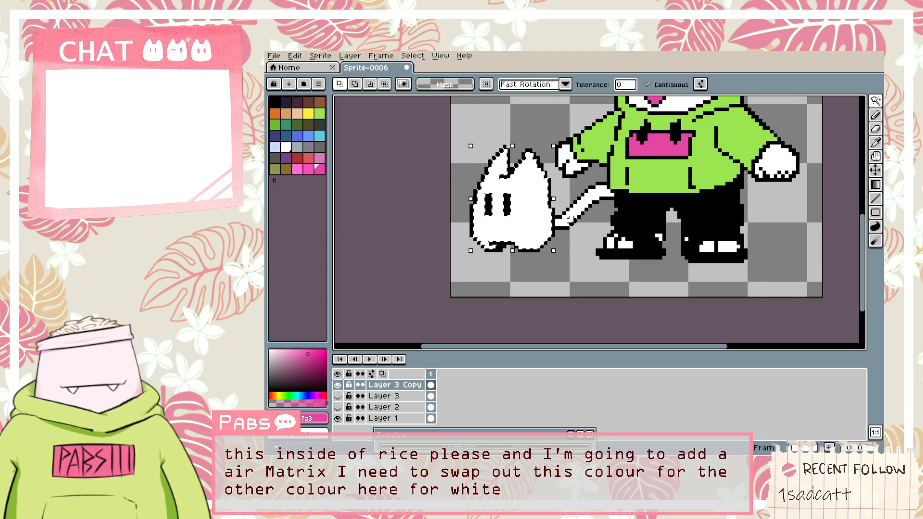
Shade the side of the creature's body facing the tail with a pink-to-white Bayer Matrix 4x4 dithered gradient.
{"action": "left_click", "coordinate": [875, 185]}
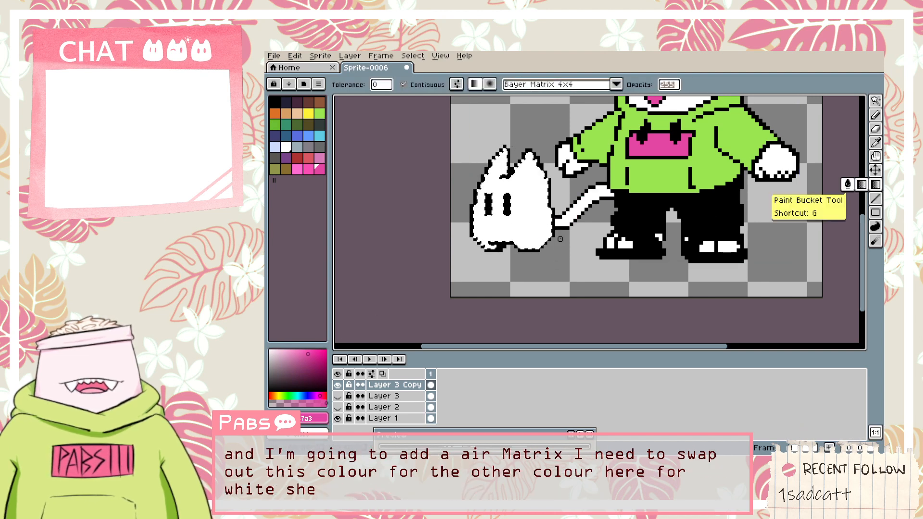
{"action": "key", "text": "ctrl+z"}
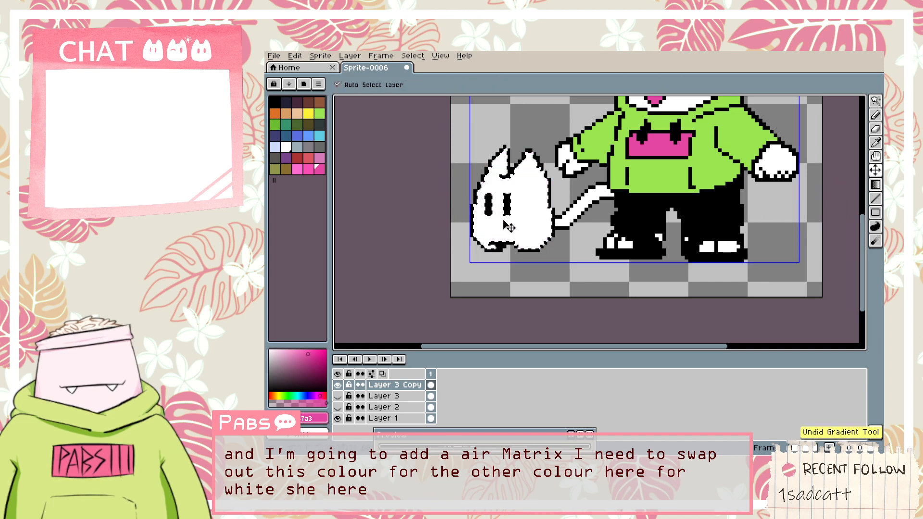
{"action": "left_click_drag", "start_coordinate": [547, 217], "coordinate": [527, 216]}
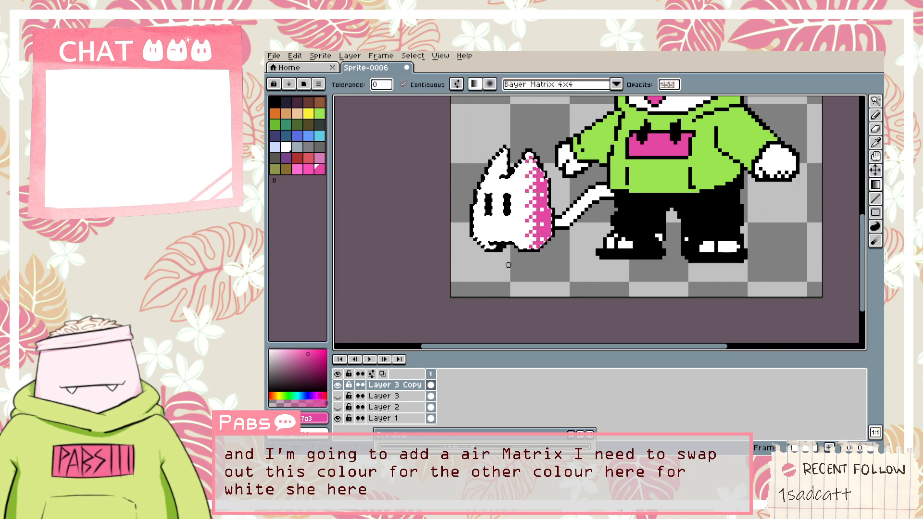
{"action": "scroll", "coordinate": [439, 344], "scroll_direction": "down", "scroll_amount": 3}
{"action": "scroll", "coordinate": [467, 278], "scroll_direction": "up", "scroll_amount": 2}
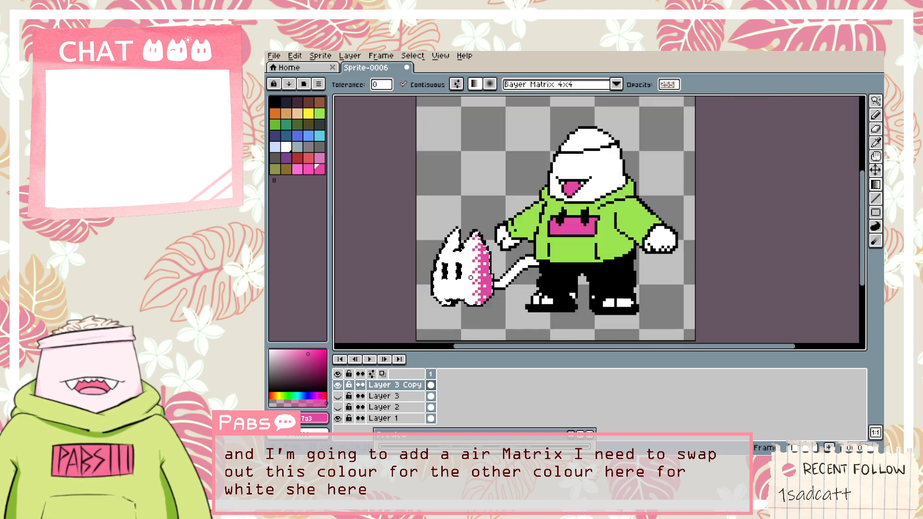
{"action": "key", "text": "ctrl+z"}
{"action": "left_click_drag", "start_coordinate": [486, 297], "coordinate": [459, 289]}
{"action": "scroll", "coordinate": [452, 291], "scroll_direction": "up", "scroll_amount": 1}
Pencil pink shading pixels onto the creature's left foot and dither pink along the inner side of its left ear.
{"action": "key", "text": "i"}
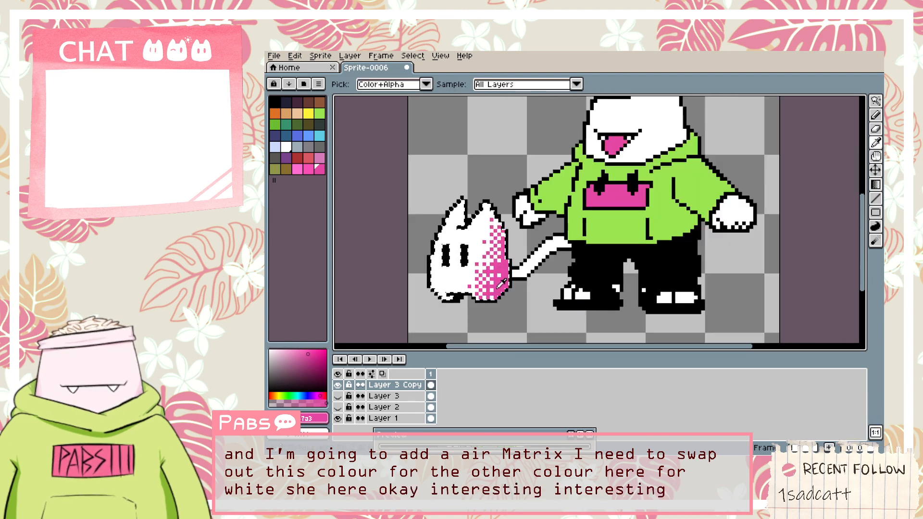
{"action": "scroll", "coordinate": [444, 294], "scroll_direction": "up", "scroll_amount": 2}
{"action": "key", "text": "b"}
{"action": "left_click", "coordinate": [453, 298]}
{"action": "left_click", "coordinate": [442, 298]}
{"action": "left_click", "coordinate": [442, 292]}
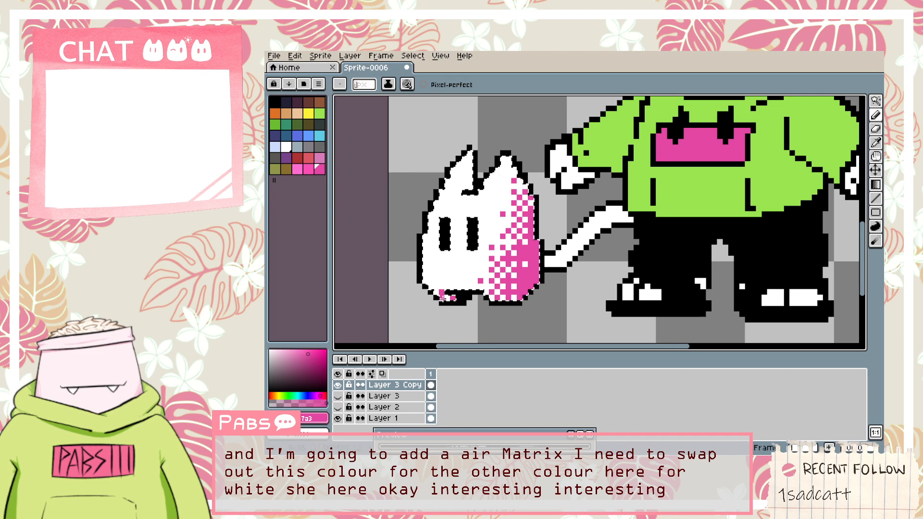
{"action": "left_click", "coordinate": [436, 292]}
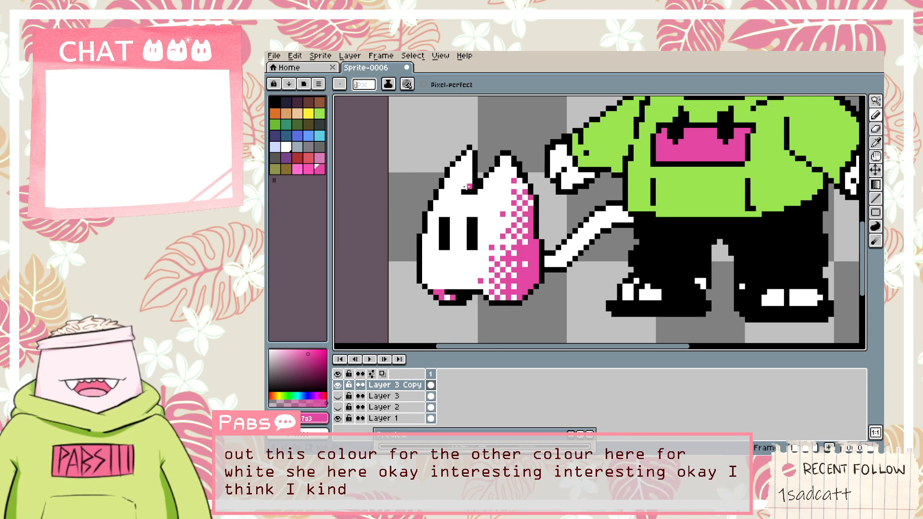
{"action": "left_click", "coordinate": [464, 181]}
{"action": "left_click_drag", "start_coordinate": [469, 181], "coordinate": [469, 170]}
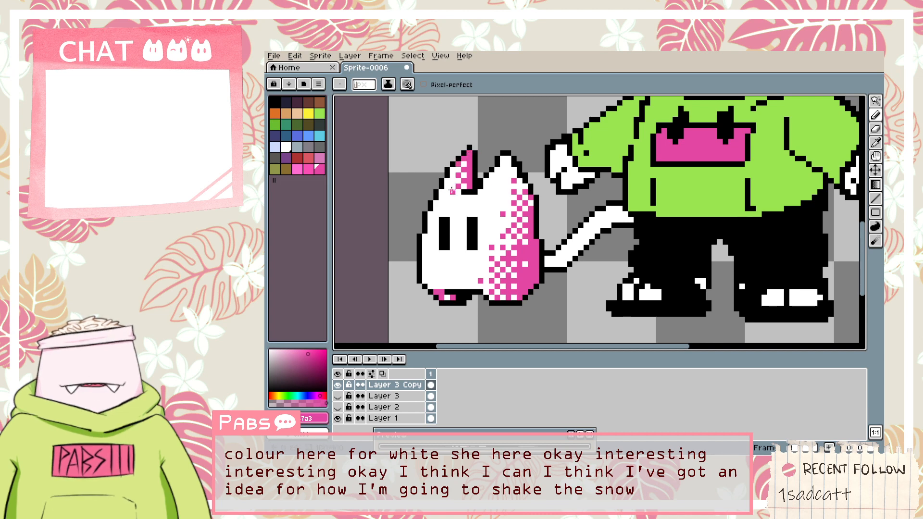
Draw a solid pink shadow along the whole lower edge of the white tail.
{"action": "scroll", "coordinate": [523, 192], "scroll_direction": "down", "scroll_amount": 2}
{"action": "scroll", "coordinate": [520, 183], "scroll_direction": "up", "scroll_amount": 2}
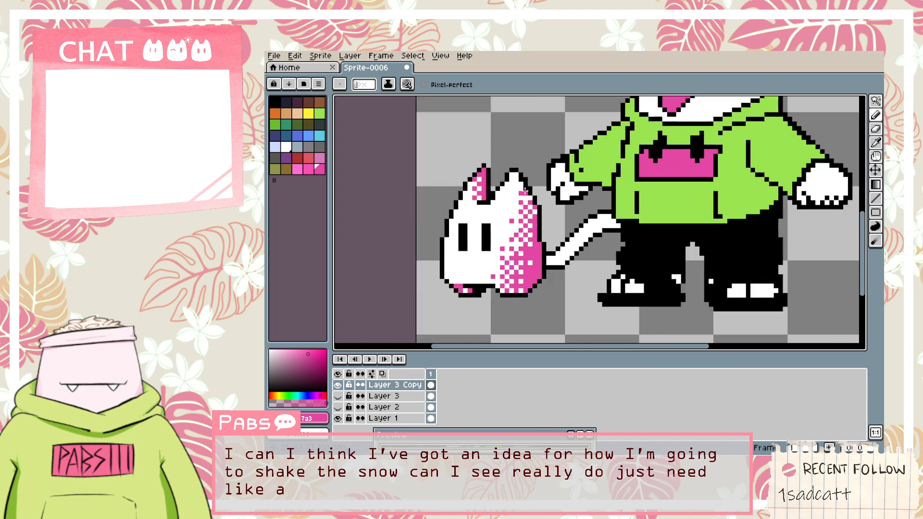
{"action": "scroll", "coordinate": [519, 182], "scroll_direction": "down", "scroll_amount": 2}
{"action": "left_click_drag", "start_coordinate": [549, 220], "coordinate": [538, 230]}
{"action": "scroll", "coordinate": [537, 231], "scroll_direction": "up", "scroll_amount": 3}
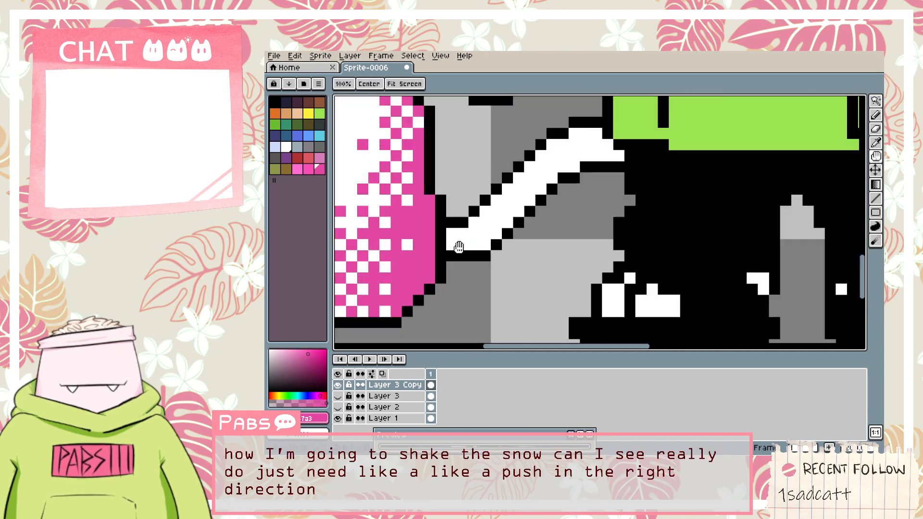
{"action": "left_click", "coordinate": [457, 241]}
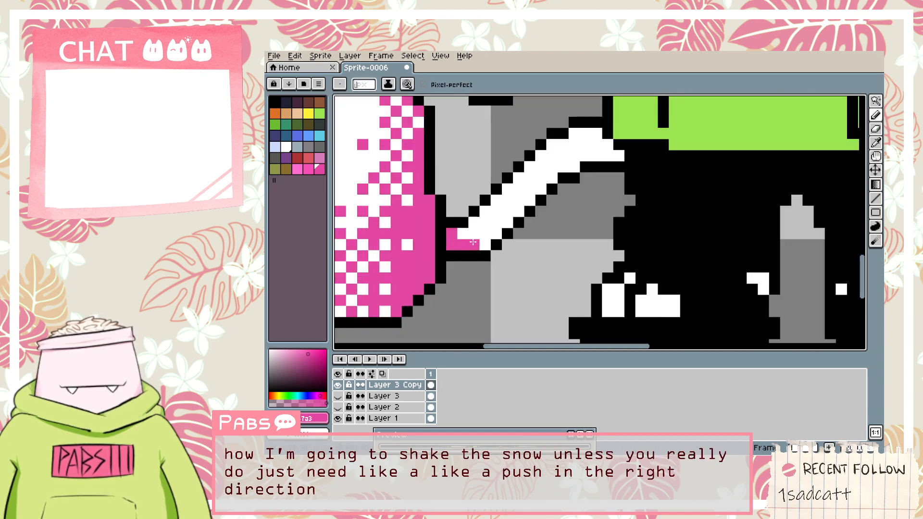
{"action": "mouse_move", "coordinate": [482, 240]}
{"action": "left_mouse_down"}
{"action": "mouse_move", "coordinate": [561, 164]}
{"action": "mouse_move", "coordinate": [554, 166]}
{"action": "mouse_move", "coordinate": [607, 156]}
{"action": "left_mouse_up"}
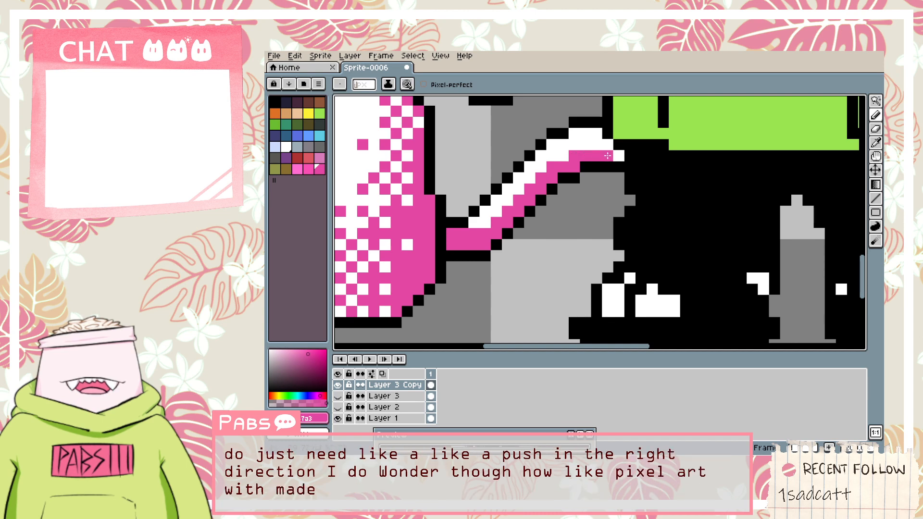
Dither single pink pixels into the white upper half of the tail, from its base to the hoodie.
{"action": "left_click", "coordinate": [485, 211]}
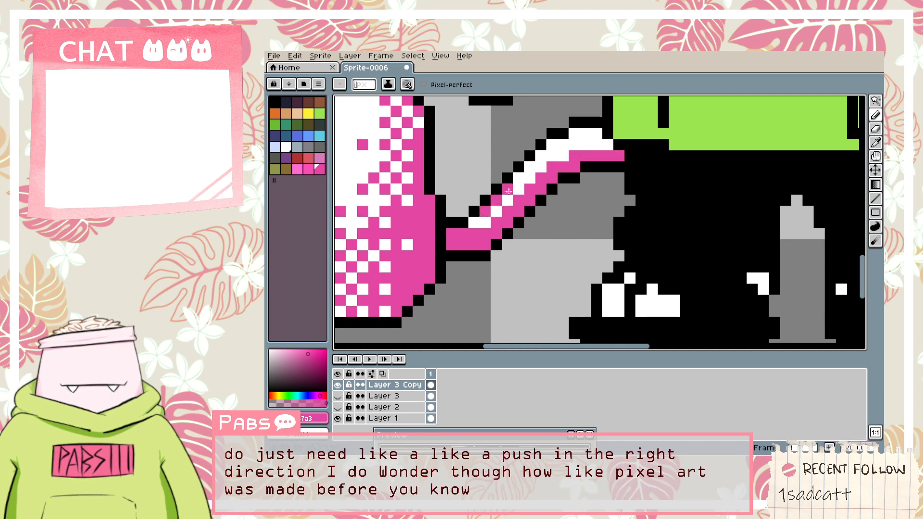
{"action": "key", "text": "ctrl+z"}
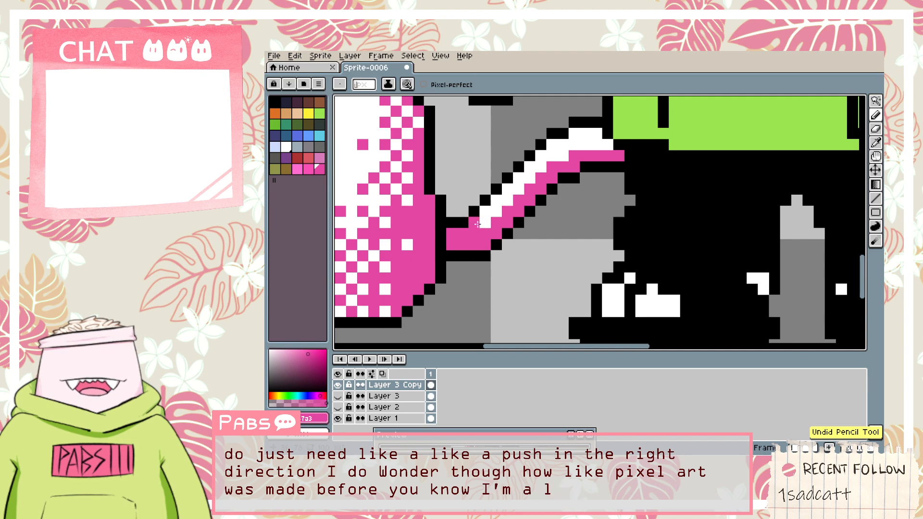
{"action": "left_click", "coordinate": [489, 213]}
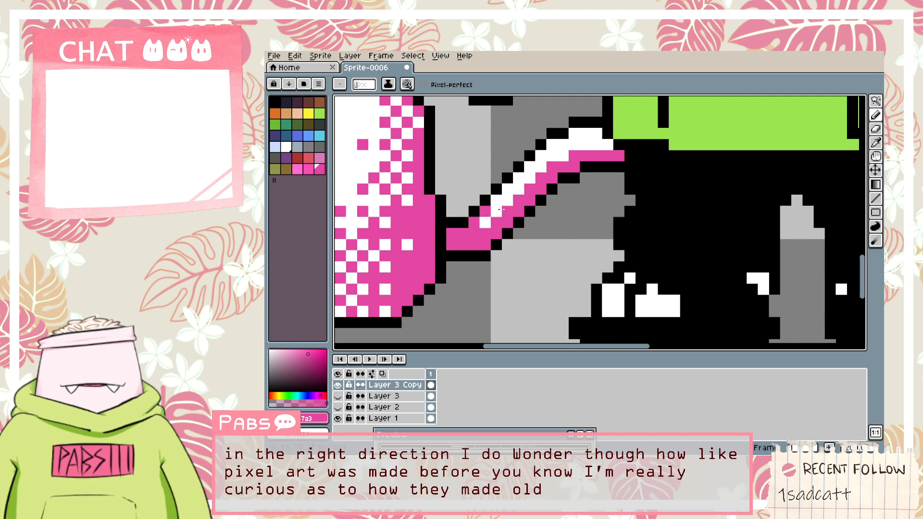
{"action": "left_click", "coordinate": [499, 209]}
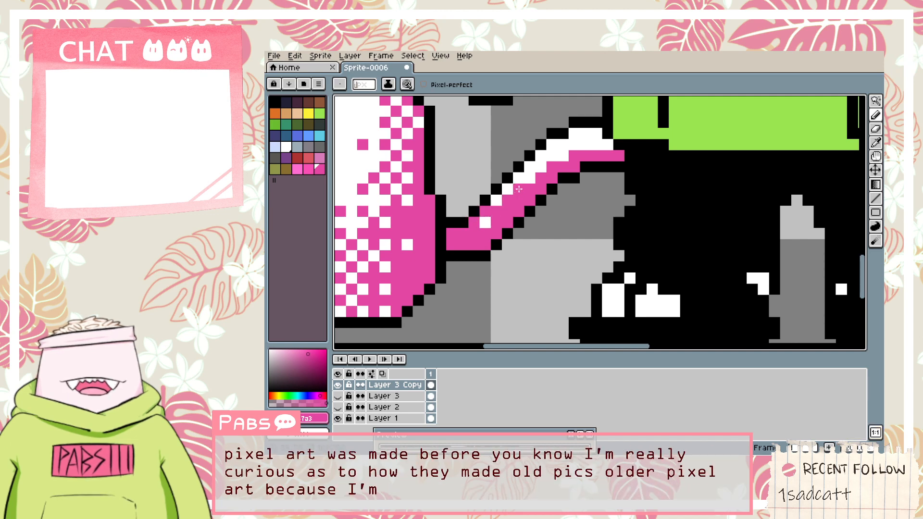
{"action": "left_click", "coordinate": [539, 162]}
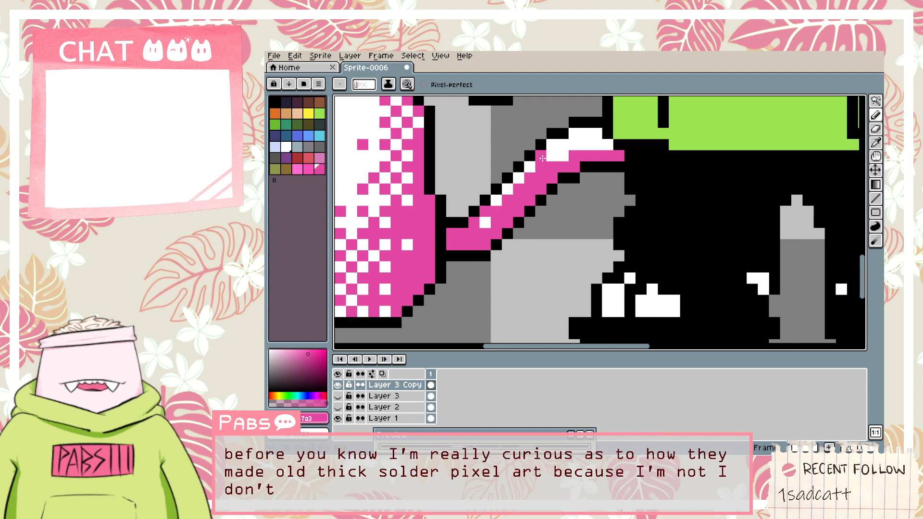
{"action": "left_click", "coordinate": [551, 156]}
{"action": "left_click_drag", "start_coordinate": [566, 144], "coordinate": [575, 140]}
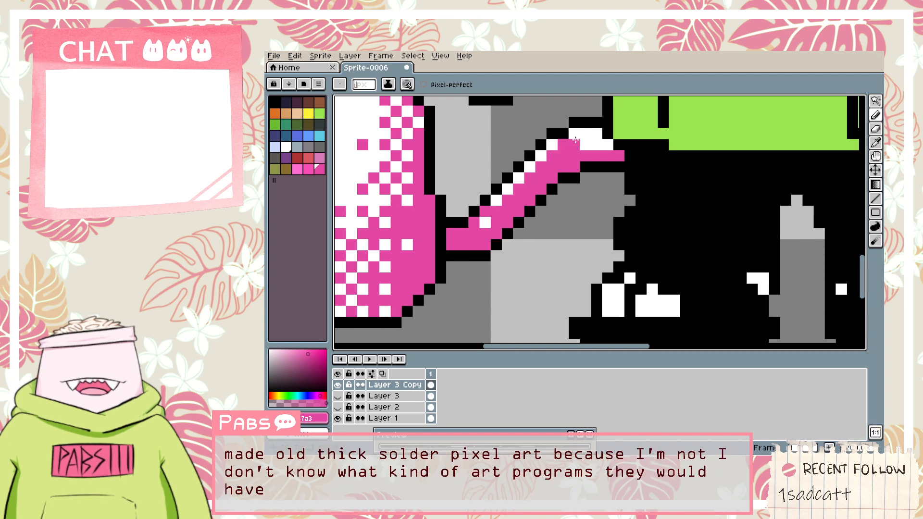
{"action": "left_click", "coordinate": [578, 136]}
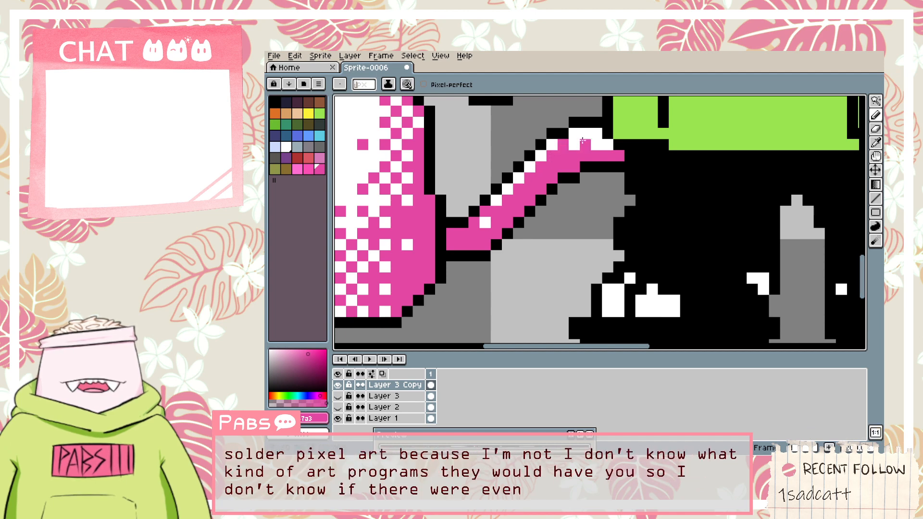
{"action": "left_click", "coordinate": [604, 145]}
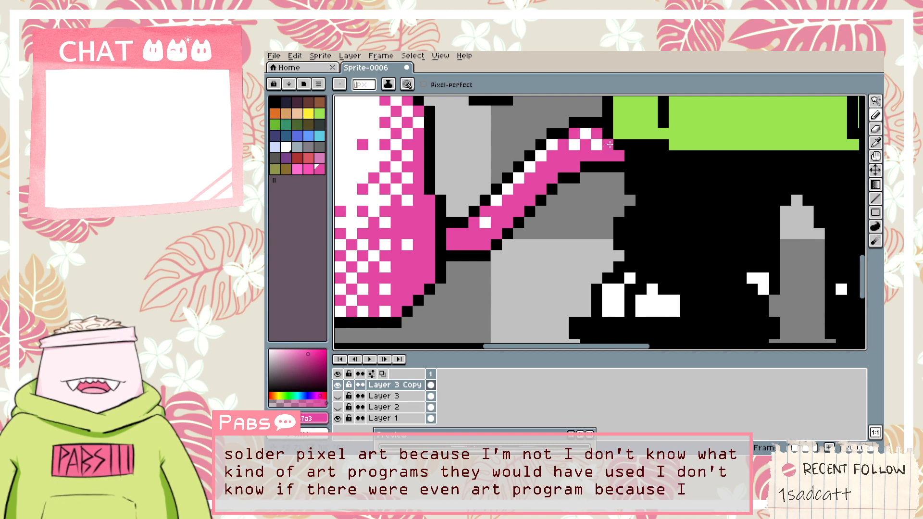
Pick white from the artwork and checker white pixels into the pink near the tail's base.
{"action": "scroll", "coordinate": [603, 149], "scroll_direction": "down", "scroll_amount": 5}
{"action": "left_click_drag", "start_coordinate": [615, 135], "coordinate": [568, 190]}
{"action": "scroll", "coordinate": [531, 233], "scroll_direction": "up", "scroll_amount": 4}
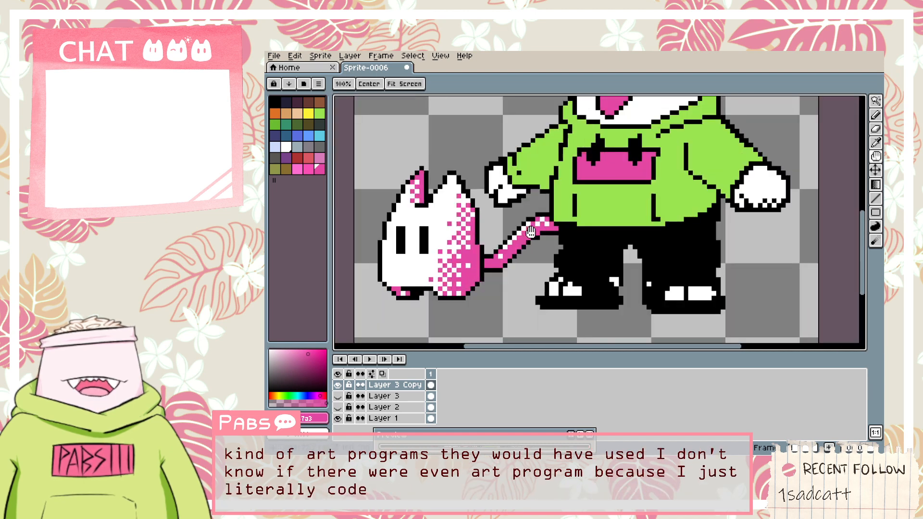
{"action": "key", "text": "i"}
{"action": "left_click", "coordinate": [490, 244]}
{"action": "key", "text": "b"}
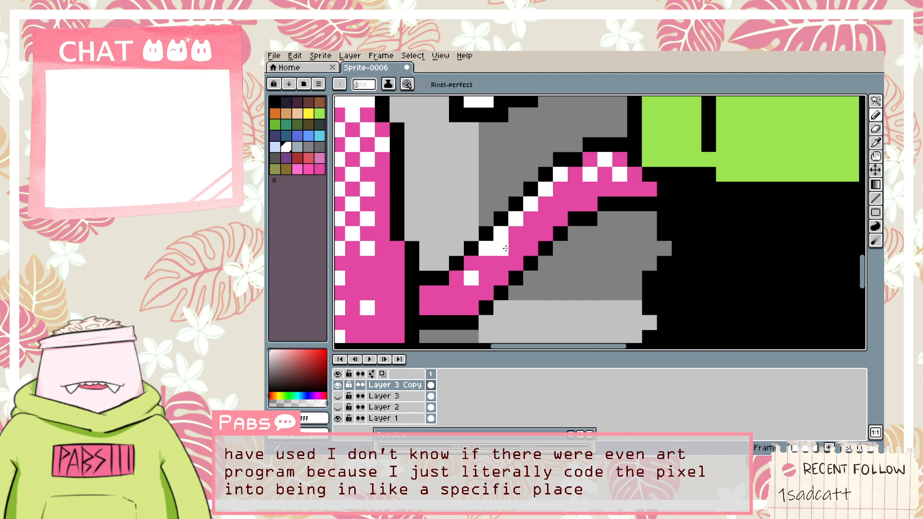
{"action": "left_click", "coordinate": [501, 264]}
{"action": "left_click", "coordinate": [472, 265]}
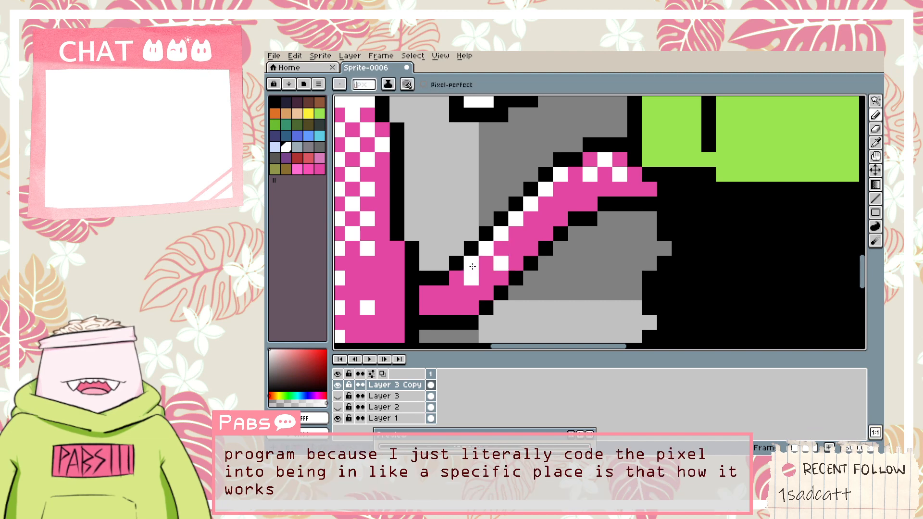
{"action": "left_click", "coordinate": [480, 282], "text": "alt"}
{"action": "left_click", "coordinate": [476, 264], "text": "alt"}
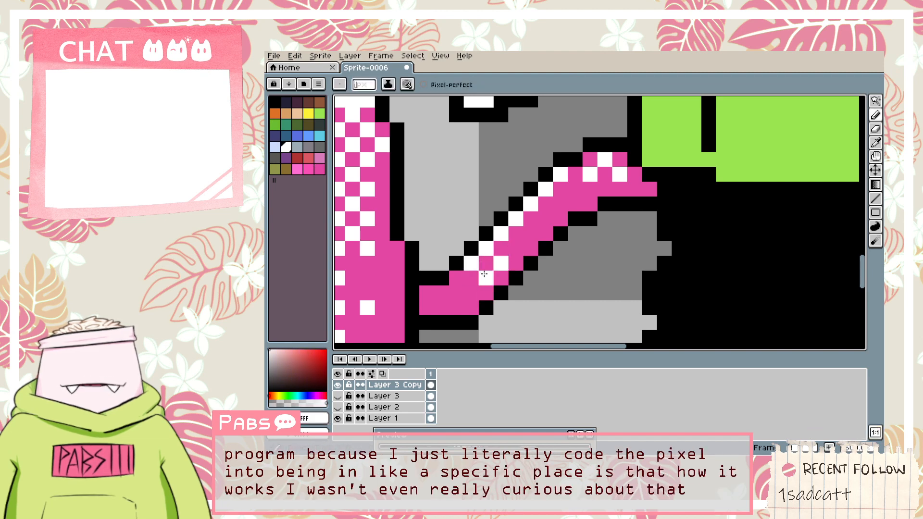
Continue the white checker pixels to the tail's base and whiten the upper row beside the creature's body.
{"action": "left_click", "coordinate": [486, 277]}
{"action": "left_click", "coordinate": [456, 278]}
{"action": "left_click", "coordinate": [460, 298]}
{"action": "left_click", "coordinate": [442, 292]}
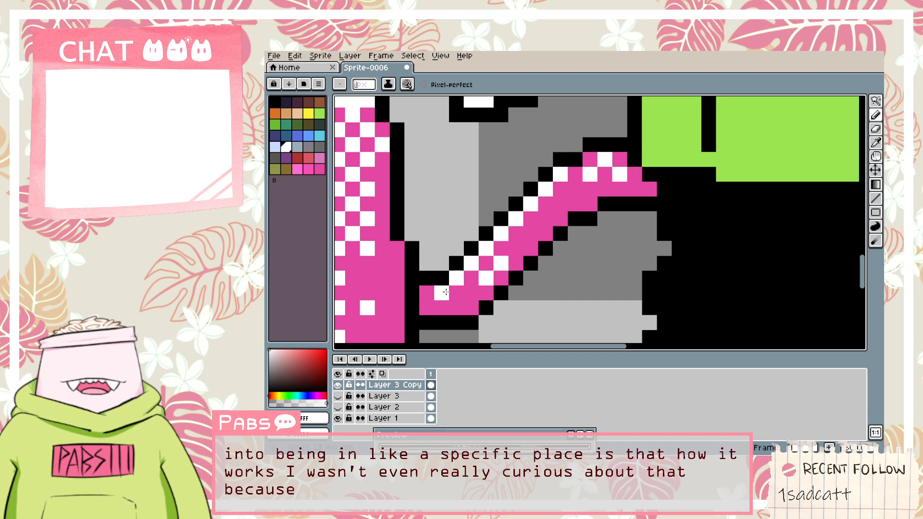
{"action": "left_click", "coordinate": [427, 293]}
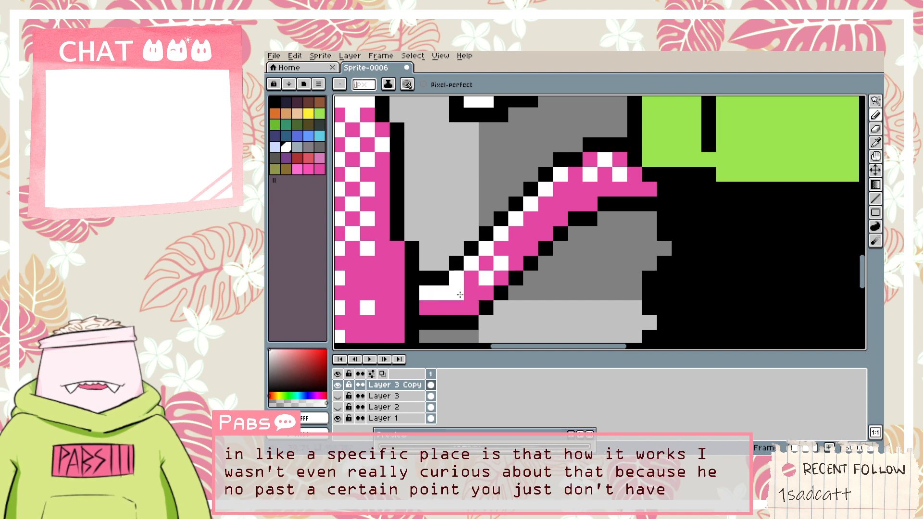
Extend the white checkered dithering up the tail and whiten its upper edge near the hoodie.
{"action": "scroll", "coordinate": [510, 258], "scroll_direction": "down", "scroll_amount": 1}
{"action": "scroll", "coordinate": [510, 258], "scroll_direction": "down", "scroll_amount": 2}
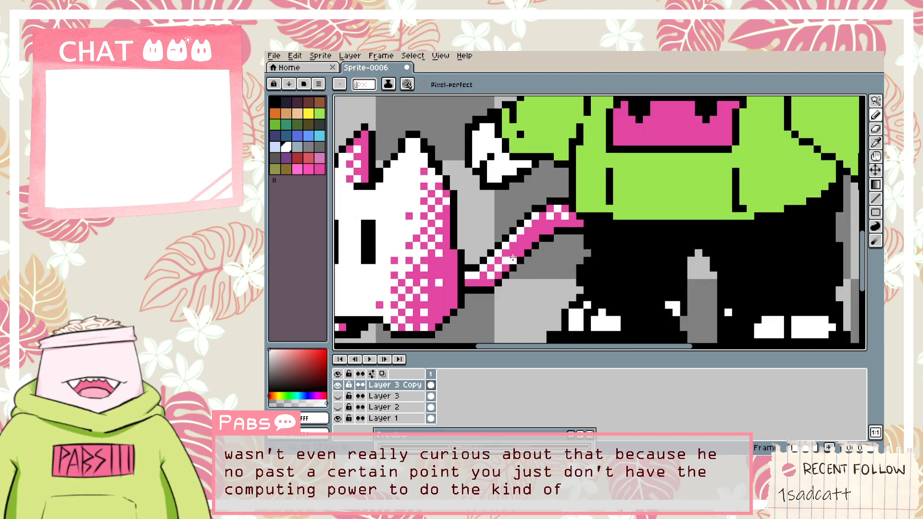
{"action": "scroll", "coordinate": [510, 254], "scroll_direction": "up", "scroll_amount": 3}
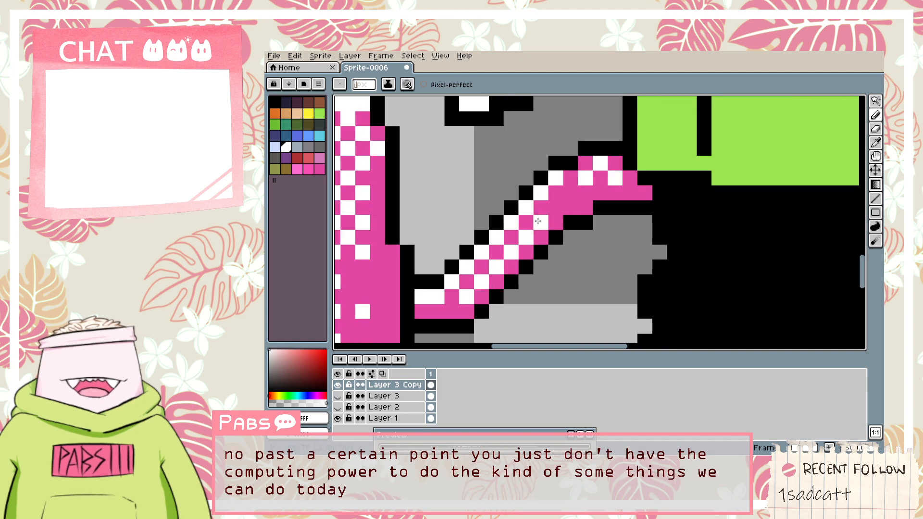
{"action": "left_click", "coordinate": [569, 193]}
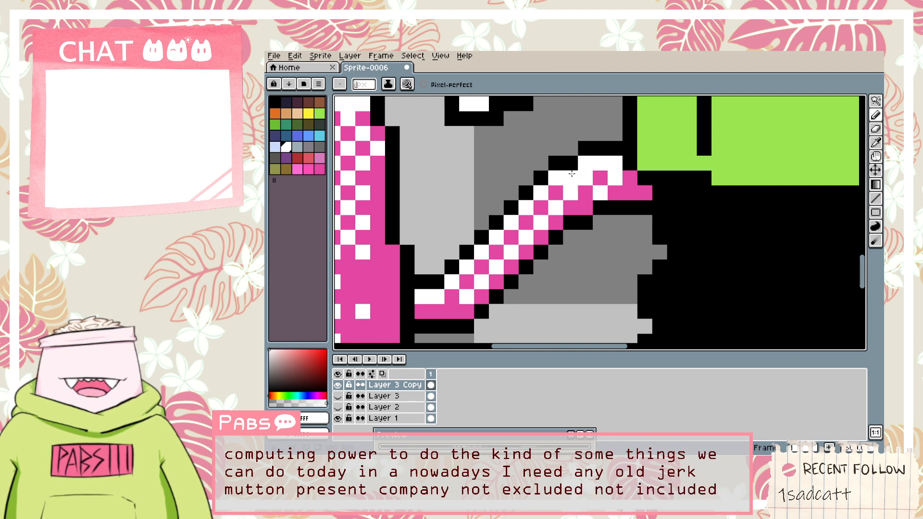
Paint the checkered middle of the tail white, leaving a thin pink line along its lower edge, and undo the last pencil stroke.
{"action": "left_click_drag", "start_coordinate": [511, 237], "coordinate": [523, 222]}
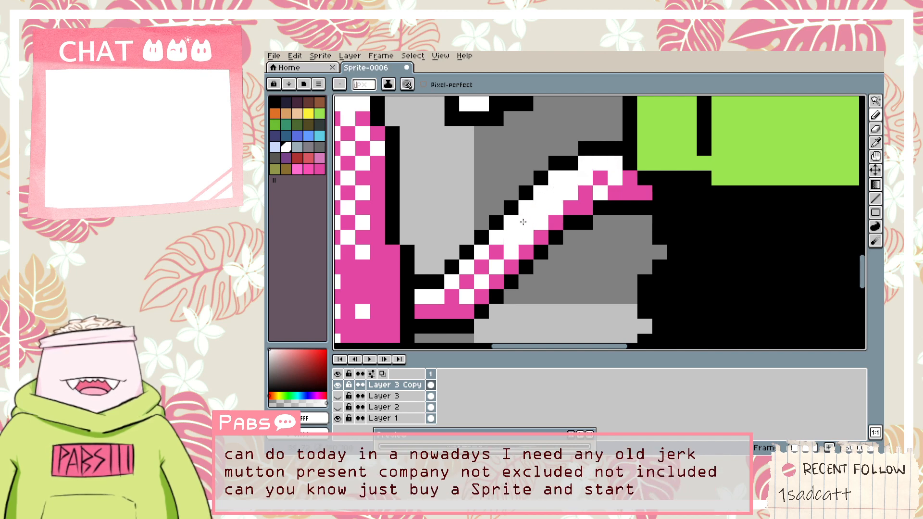
{"action": "left_click_drag", "start_coordinate": [488, 256], "coordinate": [475, 272]}
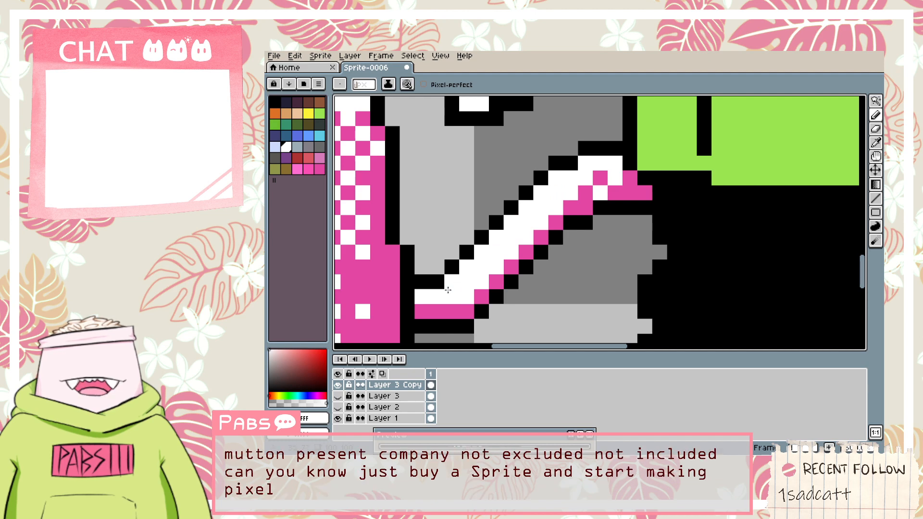
{"action": "scroll", "coordinate": [456, 289], "scroll_direction": "down", "scroll_amount": 1}
{"action": "key", "text": "ctrl+z"}
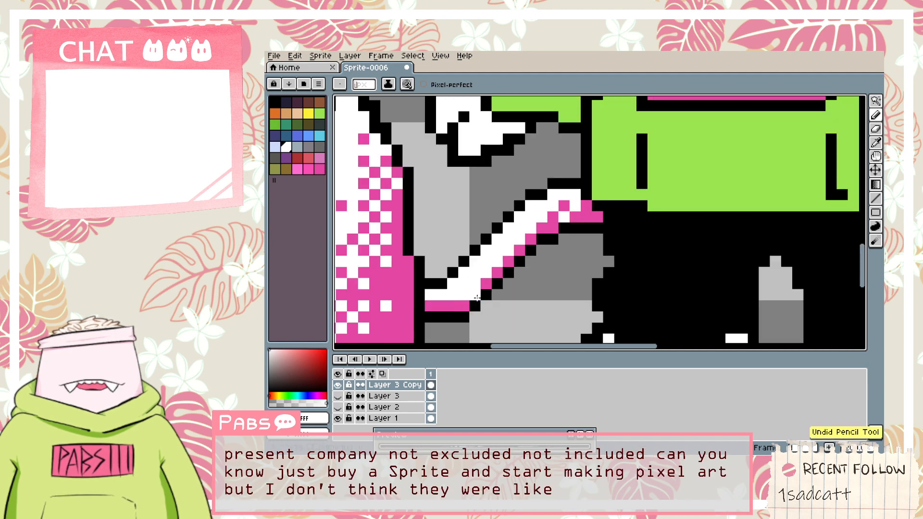
{"action": "scroll", "coordinate": [521, 259], "scroll_direction": "down", "scroll_amount": 5}
{"action": "scroll", "coordinate": [516, 242], "scroll_direction": "up", "scroll_amount": 3}
{"action": "key", "text": "alt"}
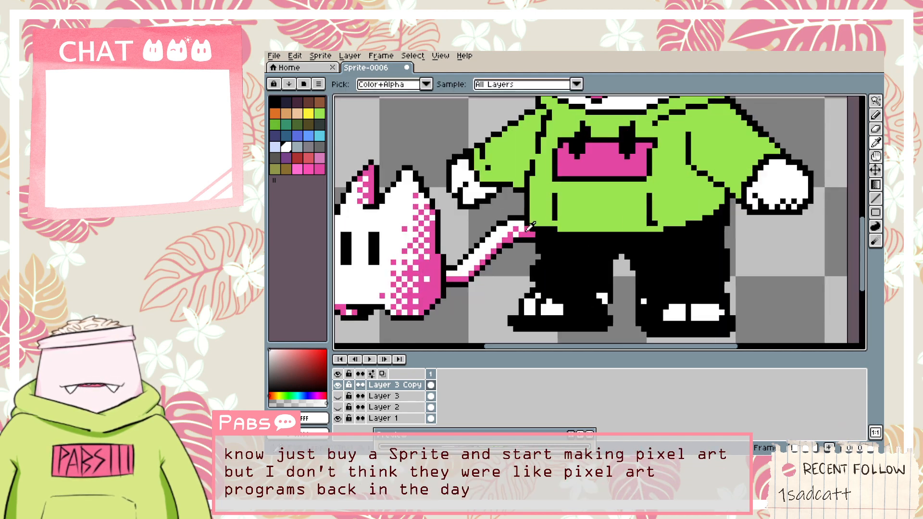
Pick pink from the tail, try filling the tail's end beside the hoodie with it, and undo the last changes.
{"action": "scroll", "coordinate": [530, 226], "scroll_direction": "up", "scroll_amount": 1}
{"action": "left_click", "coordinate": [530, 226]}
{"action": "key", "text": "g"}
{"action": "scroll", "coordinate": [522, 232], "scroll_direction": "down", "scroll_amount": 1}
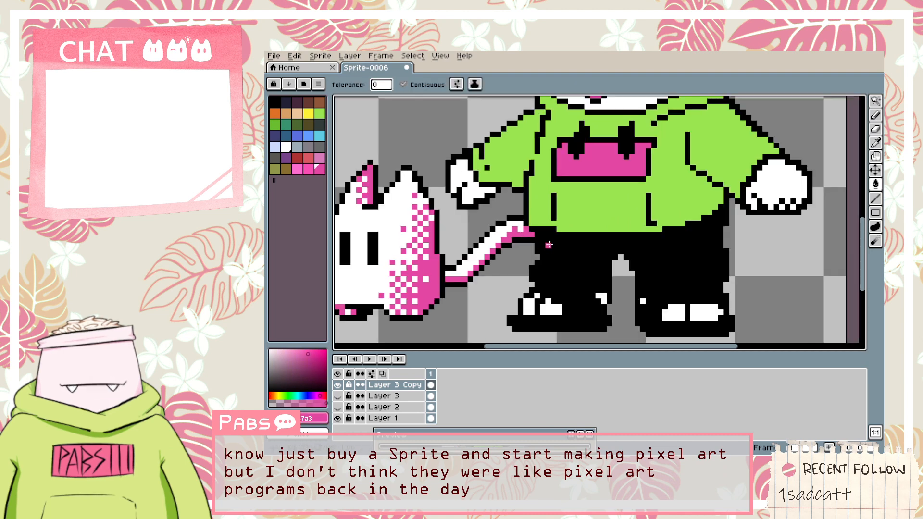
{"action": "scroll", "coordinate": [522, 229], "scroll_direction": "up", "scroll_amount": 1}
{"action": "left_click", "coordinate": [518, 224]}
{"action": "key", "text": "ctrl+z"}
{"action": "key", "text": "b"}
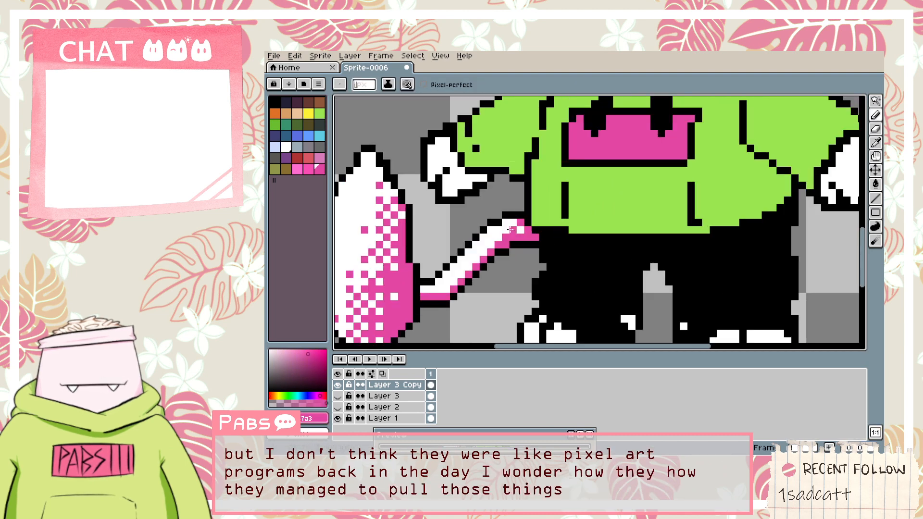
{"action": "scroll", "coordinate": [505, 222], "scroll_direction": "down", "scroll_amount": 3}
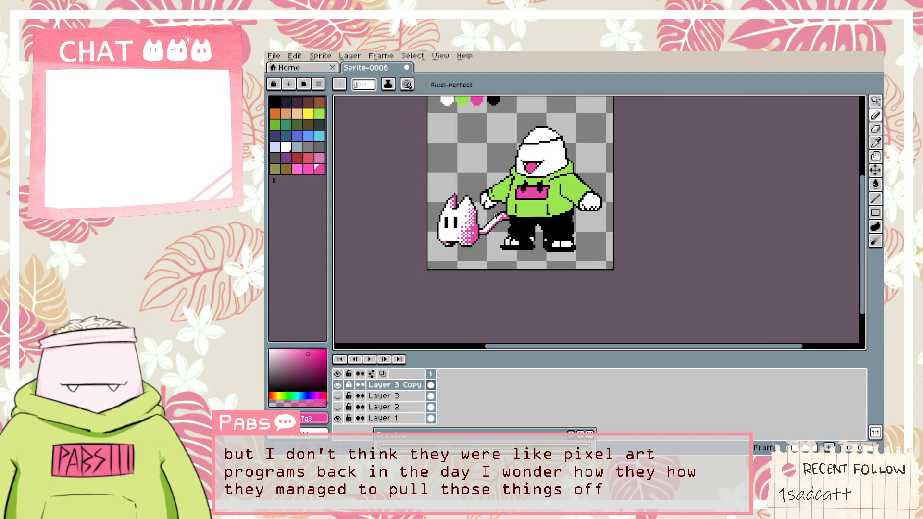
{"action": "scroll", "coordinate": [504, 196], "scroll_direction": "up", "scroll_amount": 2}
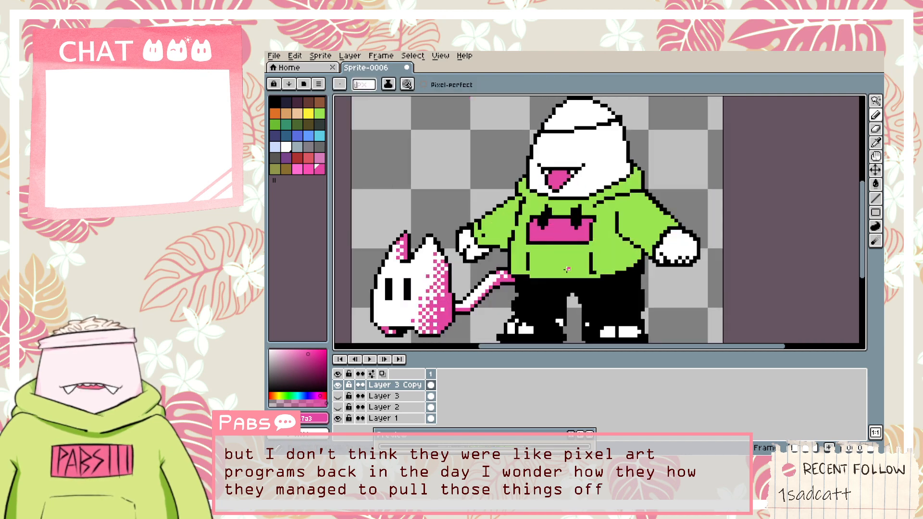
{"action": "key", "text": "ctrl+z"}
Select the green hoodie area with the Magic Wand and choose the Gradient tool with Bayer Matrix 4x4 dithering.
{"action": "key", "text": "w"}
{"action": "left_click", "coordinate": [610, 262]}
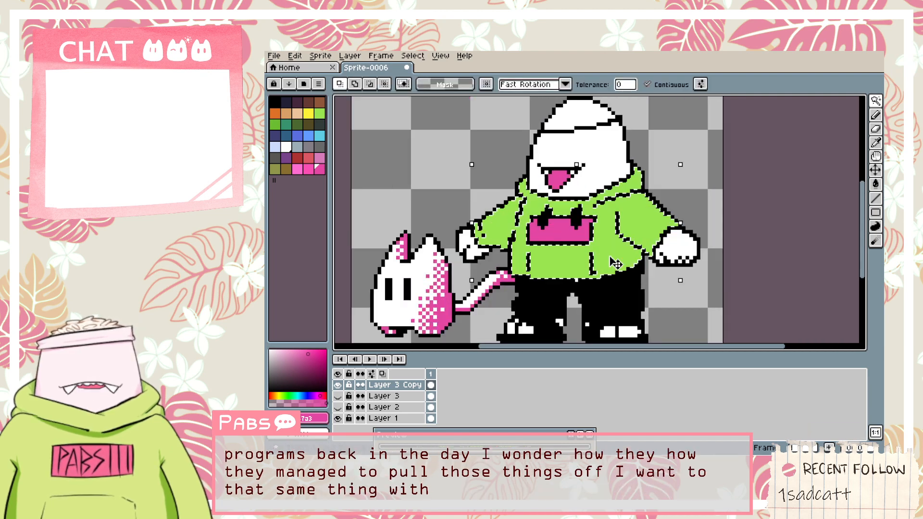
{"action": "left_click", "coordinate": [875, 156]}
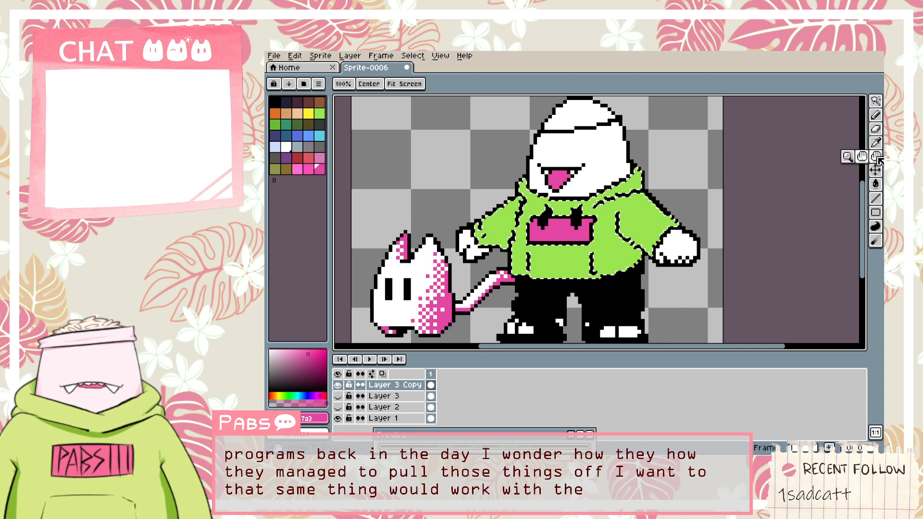
{"action": "left_click", "coordinate": [876, 184]}
{"action": "left_click", "coordinate": [861, 184]}
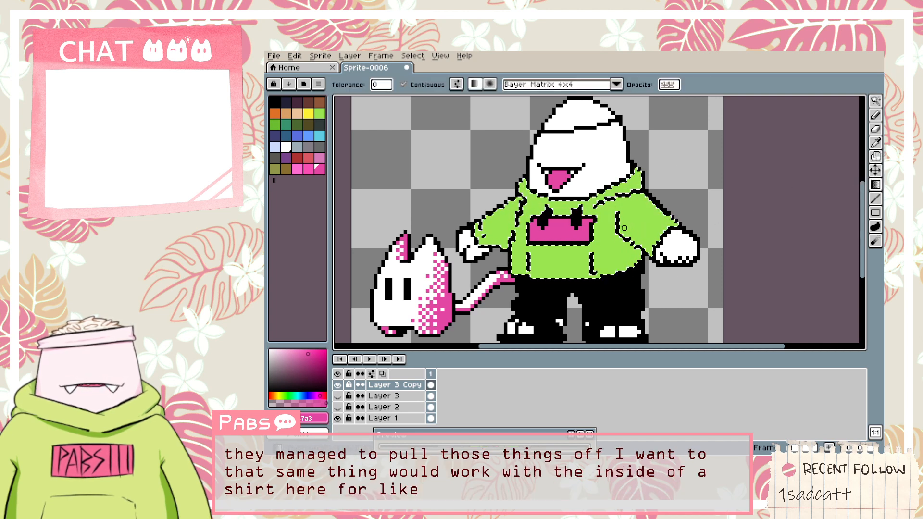
Try a white-to-pink dithered gradient across the selected hoodie and undo it.
{"action": "key", "text": "ctrl+z"}
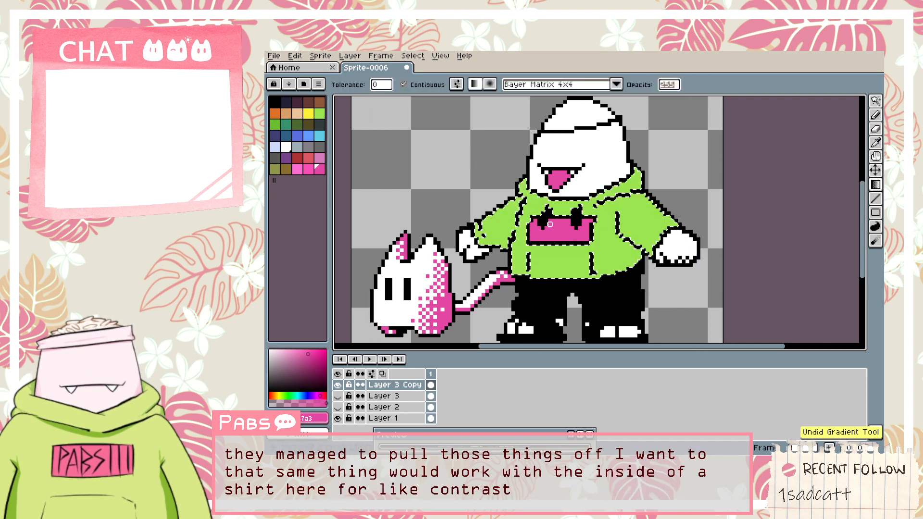
{"action": "left_click_drag", "start_coordinate": [613, 247], "coordinate": [628, 254]}
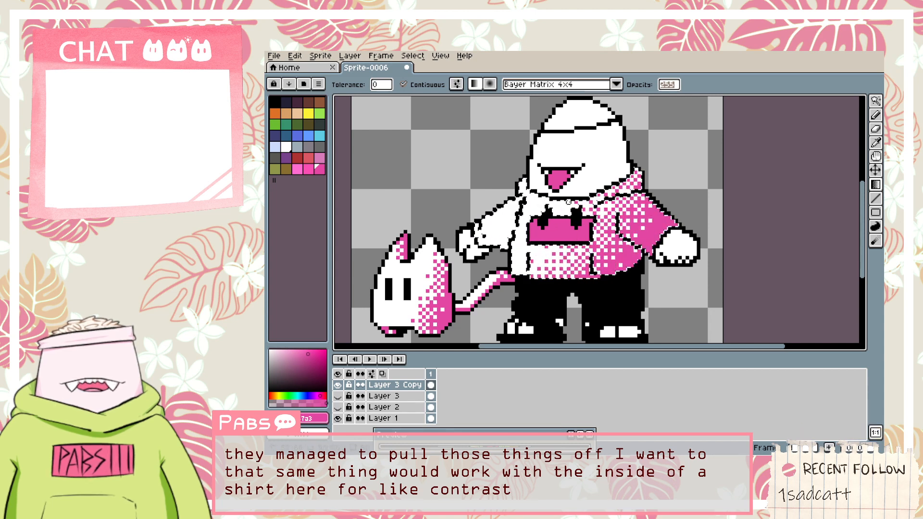
{"action": "left_click_drag", "start_coordinate": [568, 202], "coordinate": [572, 201]}
{"action": "key", "text": "ctrl+z"}
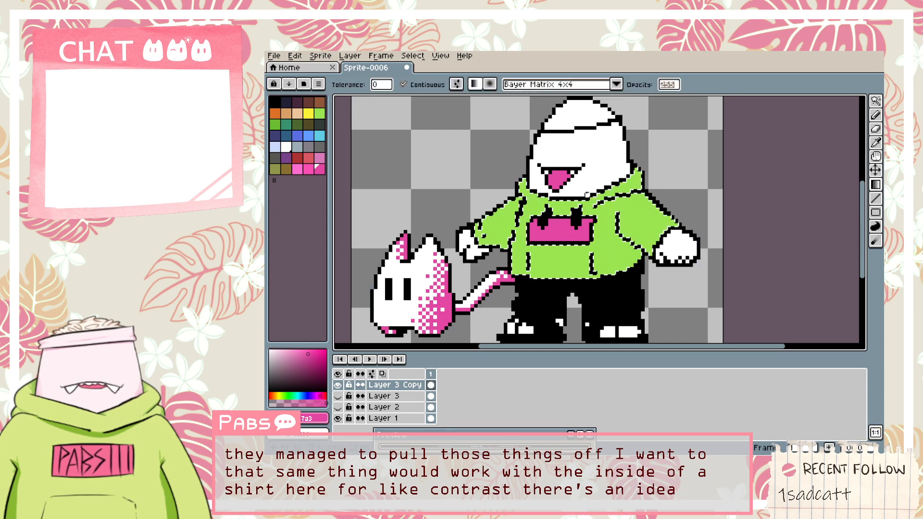
Pick white from the character's head, fill the selected green hoodie with it, and clear the selection.
{"action": "left_click", "coordinate": [600, 169], "text": "alt"}
{"action": "key", "text": "g"}
{"action": "left_click", "coordinate": [609, 221]}
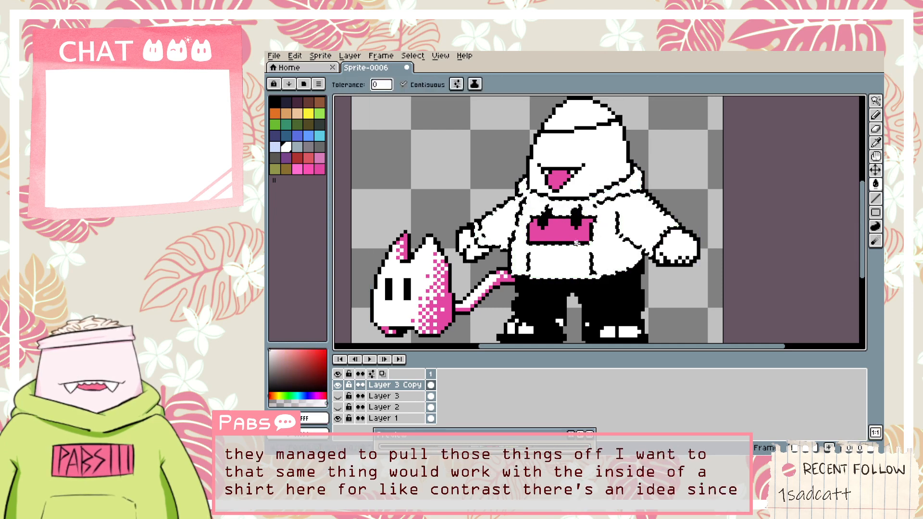
{"action": "key", "text": "ctrl+d"}
Pick the hoodie pocket's pink, select the white hoodie, and subtract the sleeve farthest from the cat using the Lasso.
{"action": "key", "text": "i"}
{"action": "left_click", "coordinate": [575, 235]}
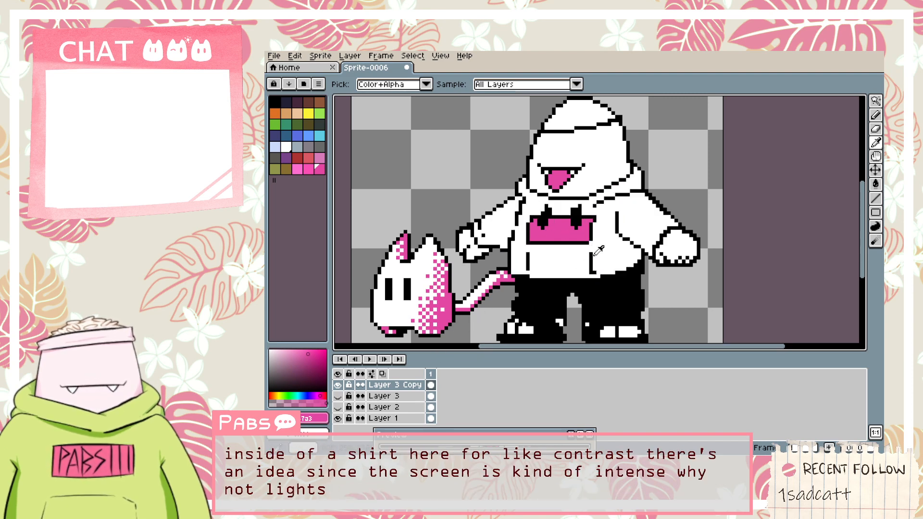
{"action": "key", "text": "w"}
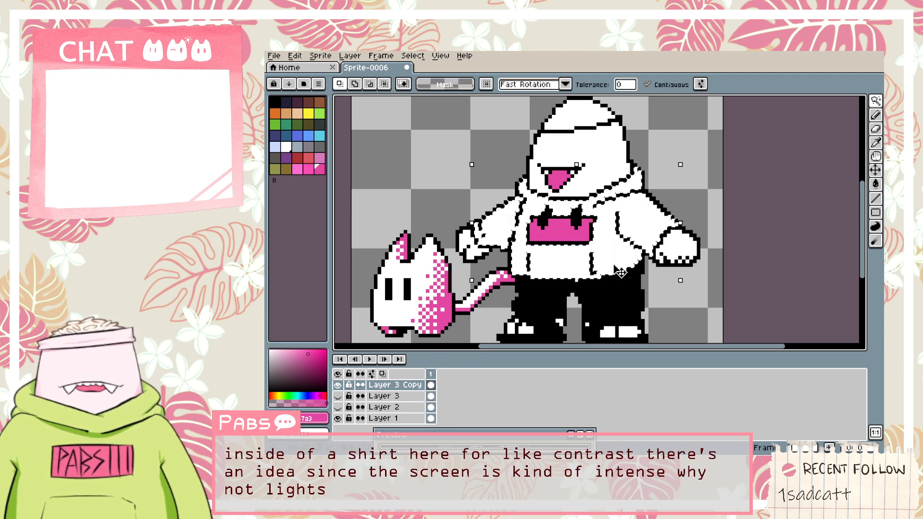
{"action": "mouse_move", "coordinate": [876, 102]}
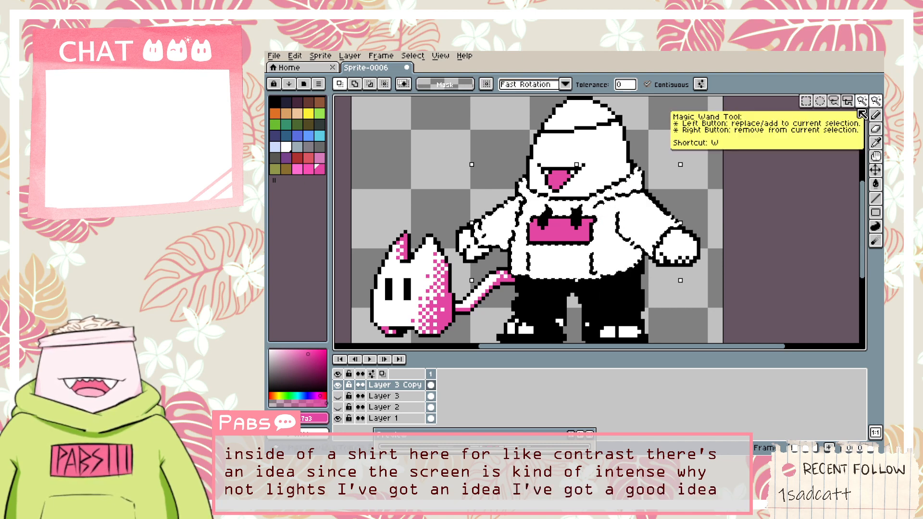
{"action": "left_click", "coordinate": [834, 102]}
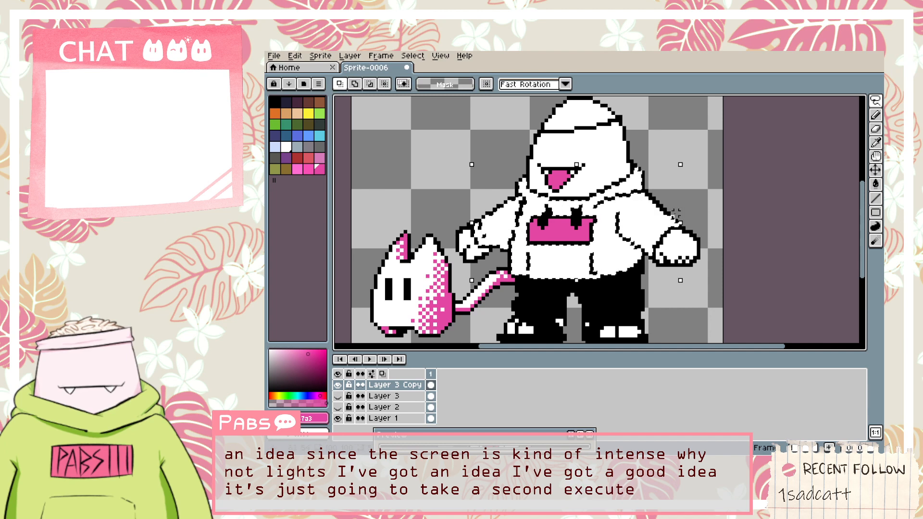
{"action": "left_click", "coordinate": [371, 86]}
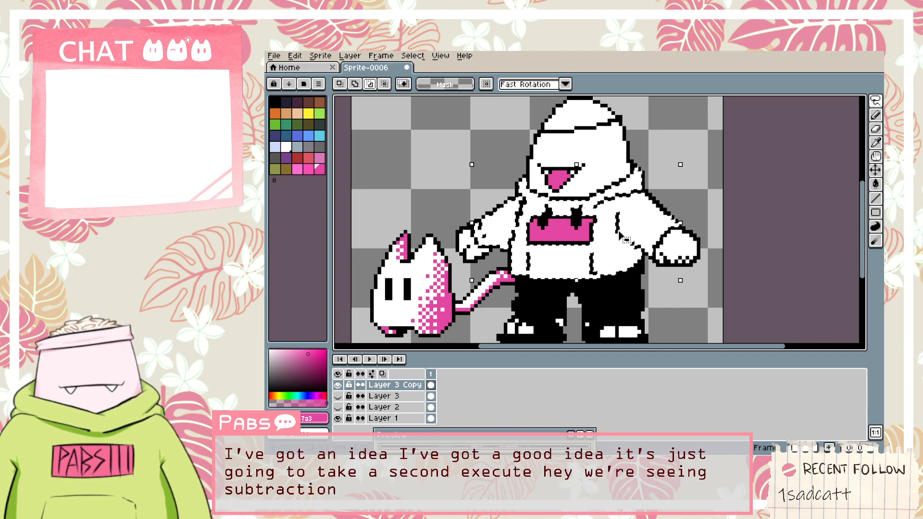
{"action": "key", "text": "ctrl+h"}
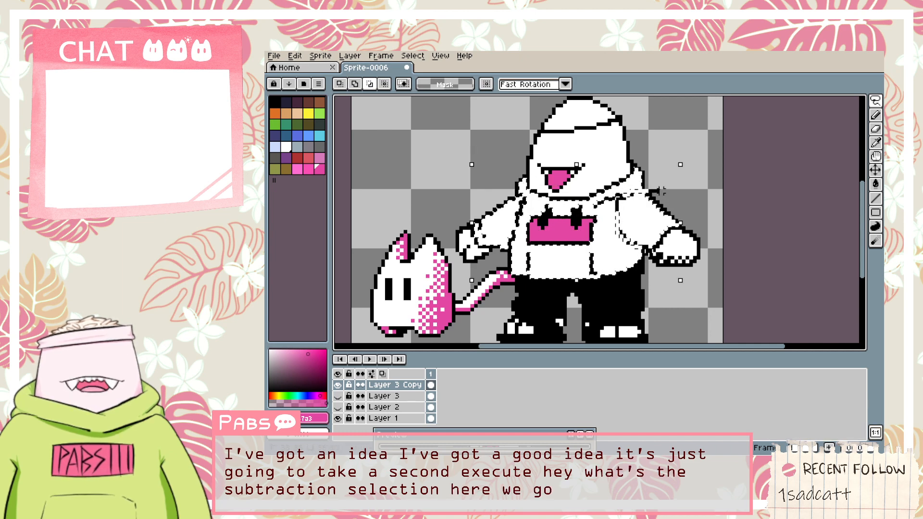
{"action": "mouse_move", "coordinate": [661, 192]}
{"action": "left_mouse_down"}
{"action": "mouse_move", "coordinate": [720, 225]}
{"action": "mouse_move", "coordinate": [654, 257]}
{"action": "left_mouse_up"}
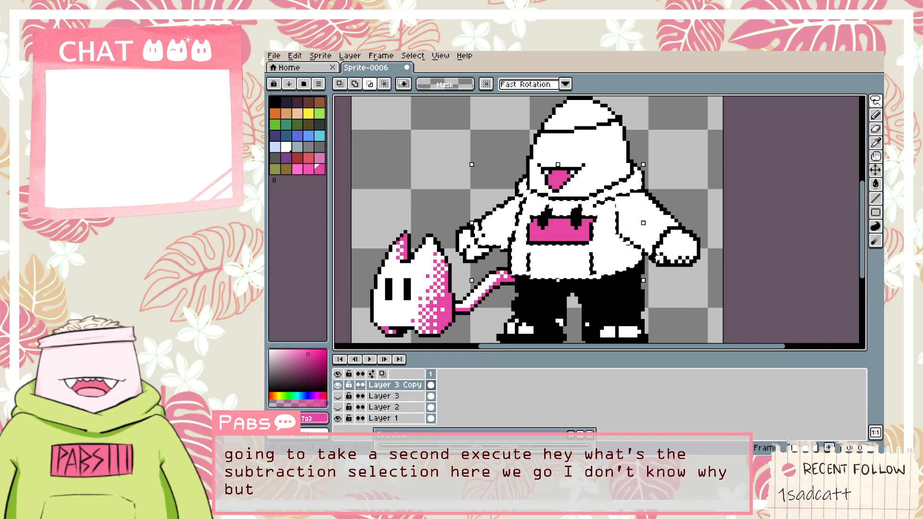
Subtract the sleeve nearest the cat and its leftover shoulder area from the hoodie selection with the Rectangular Marquee.
{"action": "key", "text": "m"}
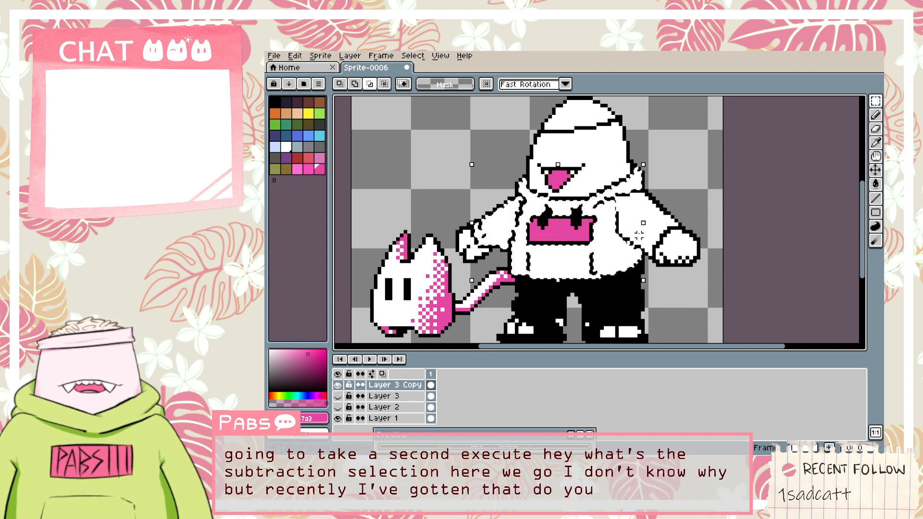
{"action": "key", "text": "shift"}
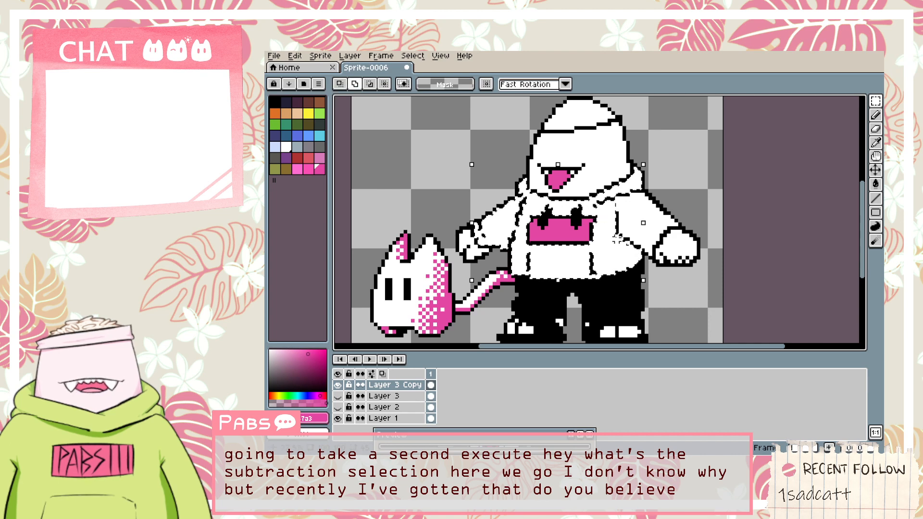
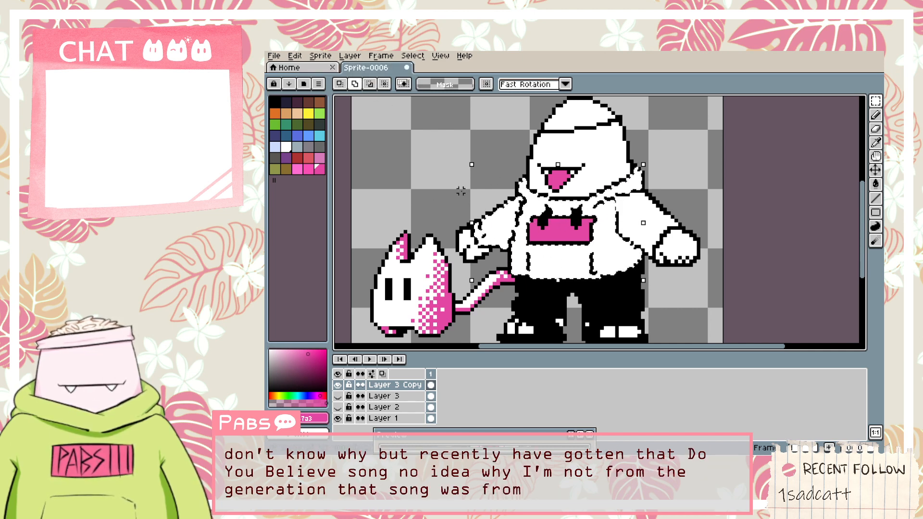
{"action": "left_click_drag", "start_coordinate": [505, 254], "coordinate": [506, 254]}
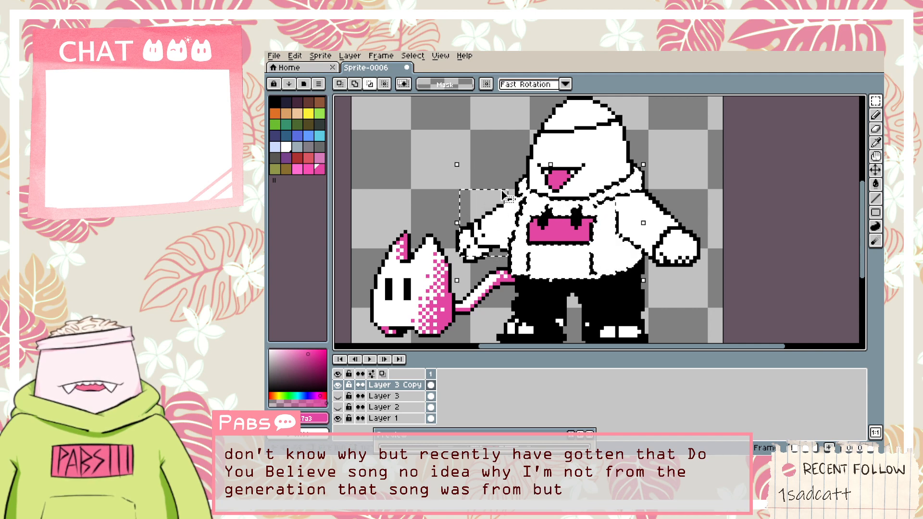
{"action": "key", "text": "ctrl+z"}
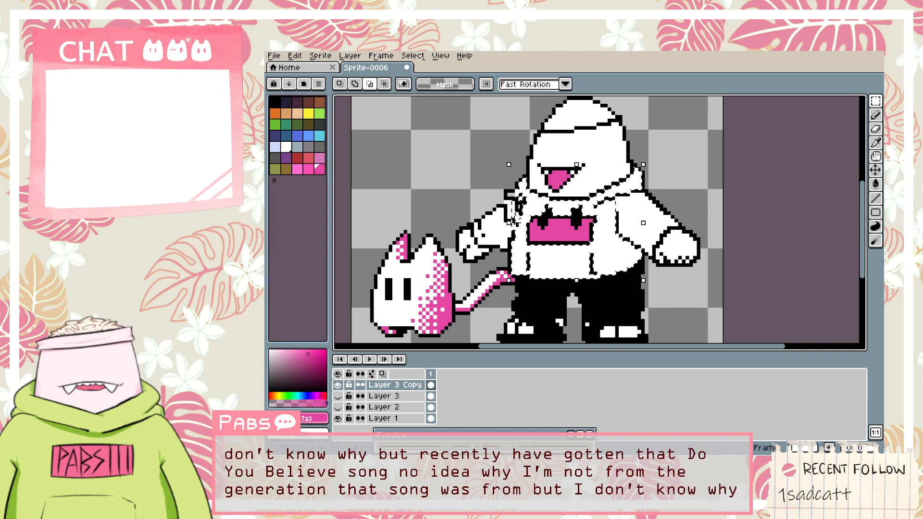
{"action": "left_click_drag", "start_coordinate": [506, 194], "coordinate": [512, 225]}
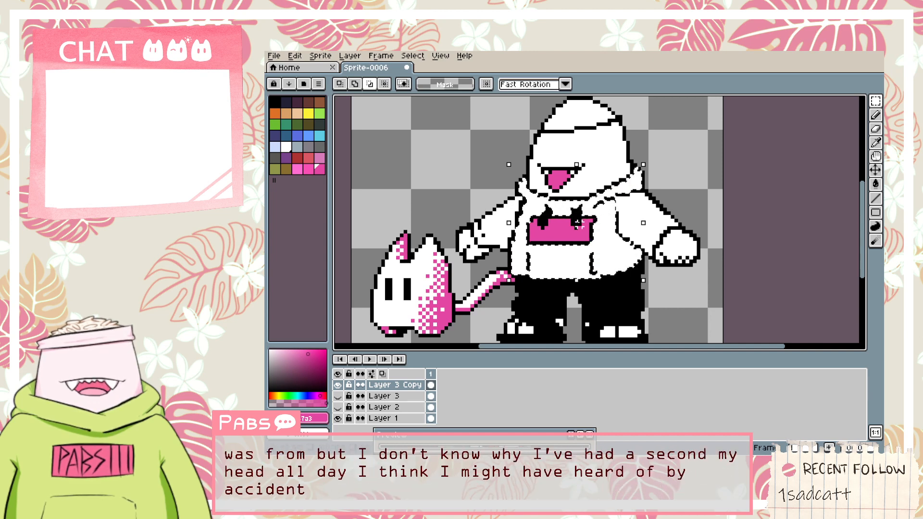
Shade the selected hoodie torso with a white-to-pink Bayer Matrix 4x4 gradient, darkest on the side away from the cat.
{"action": "left_click", "coordinate": [875, 184]}
{"action": "left_click", "coordinate": [865, 185]}
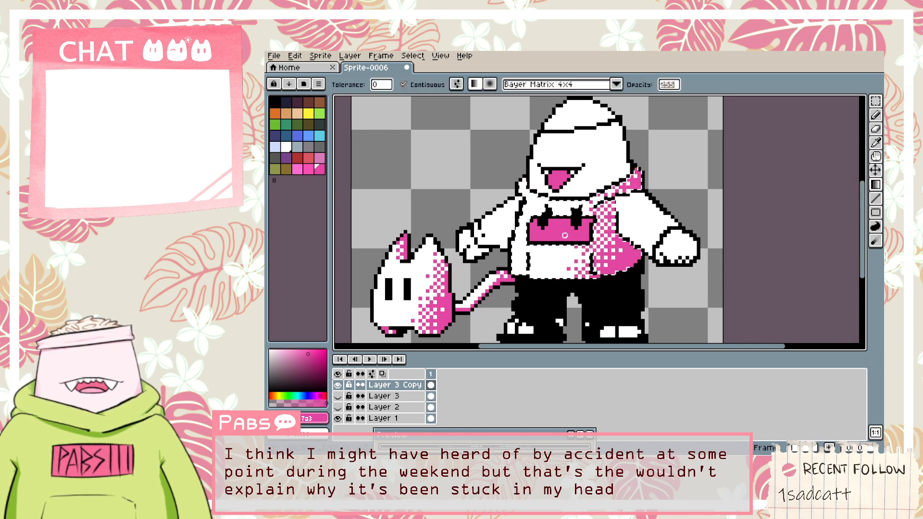
{"action": "left_click_drag", "start_coordinate": [565, 235], "coordinate": [647, 247]}
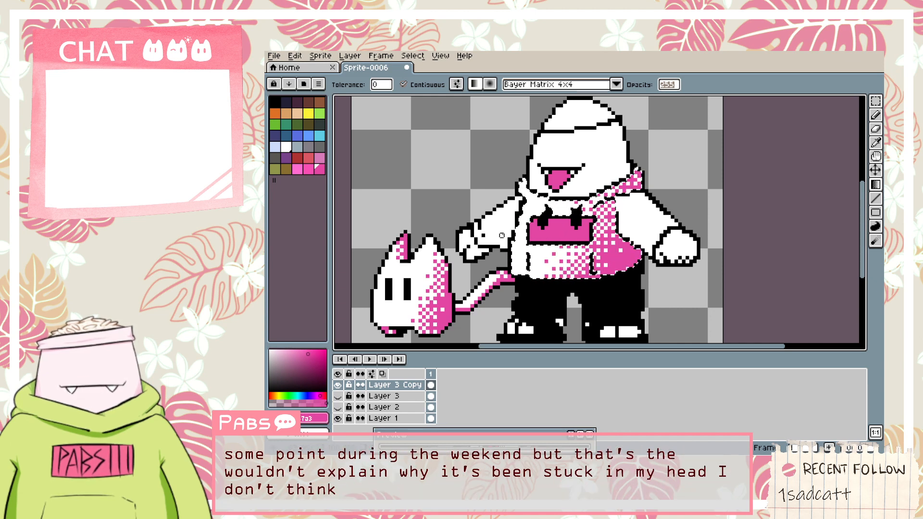
Select only the sleeve nearest the cat, excluding the torso, and shade it with a white-to-pink Bayer Matrix 4x4 gradient.
{"action": "key", "text": "w"}
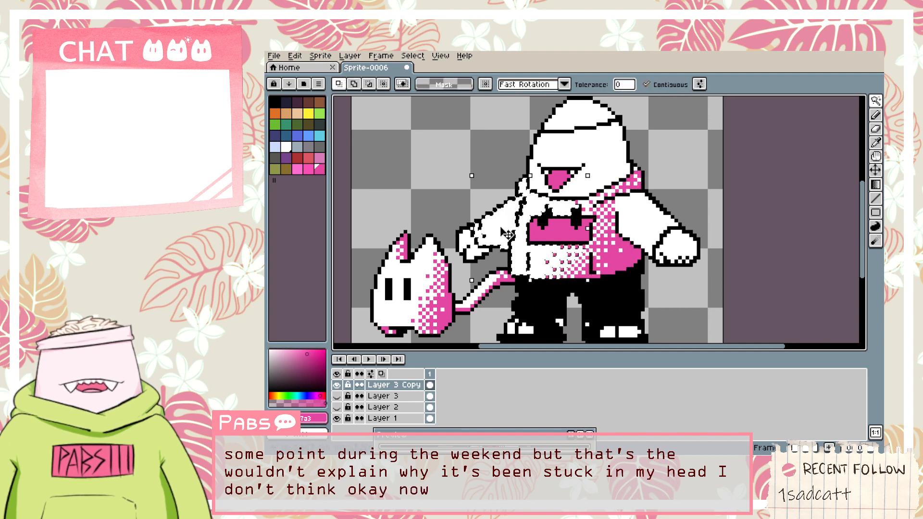
{"action": "key", "text": "m"}
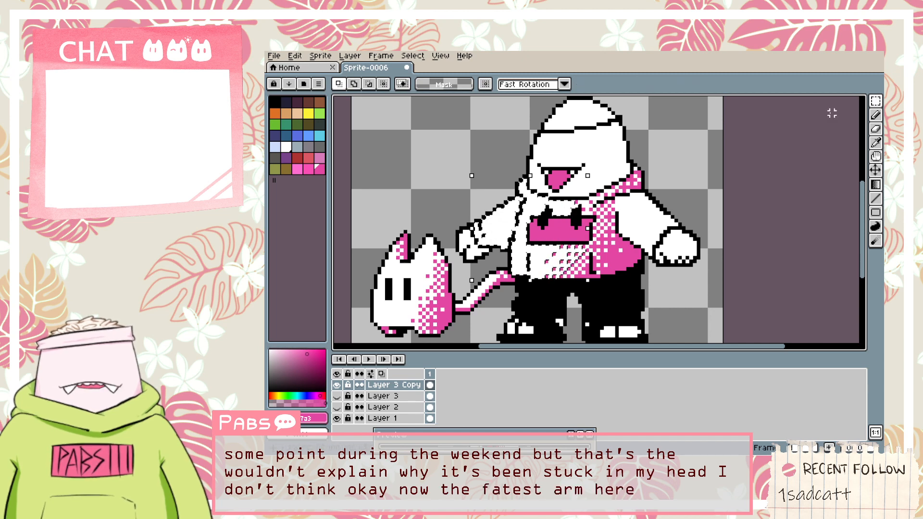
{"action": "left_click", "coordinate": [878, 106]}
{"action": "left_click", "coordinate": [846, 103]}
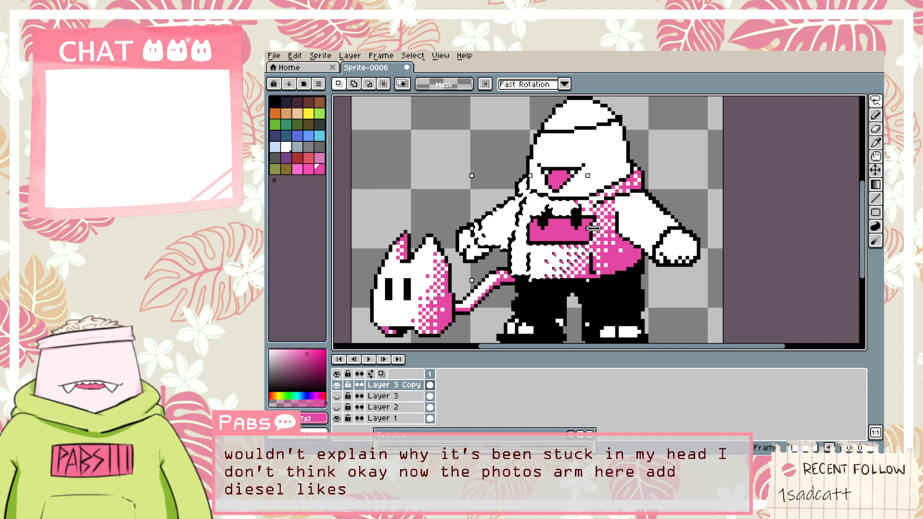
{"action": "left_click", "coordinate": [368, 84]}
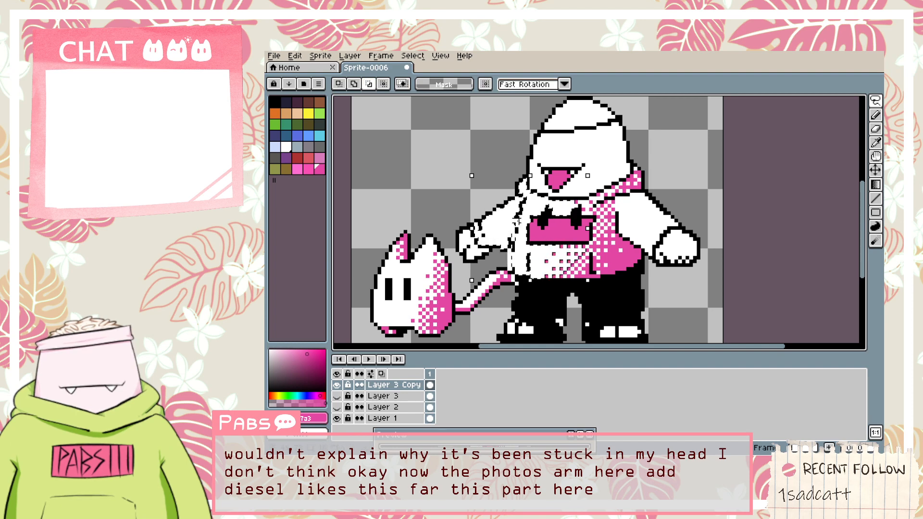
{"action": "mouse_move", "coordinate": [525, 185]}
{"action": "left_mouse_down"}
{"action": "mouse_move", "coordinate": [623, 179]}
{"action": "mouse_move", "coordinate": [558, 304]}
{"action": "left_mouse_up"}
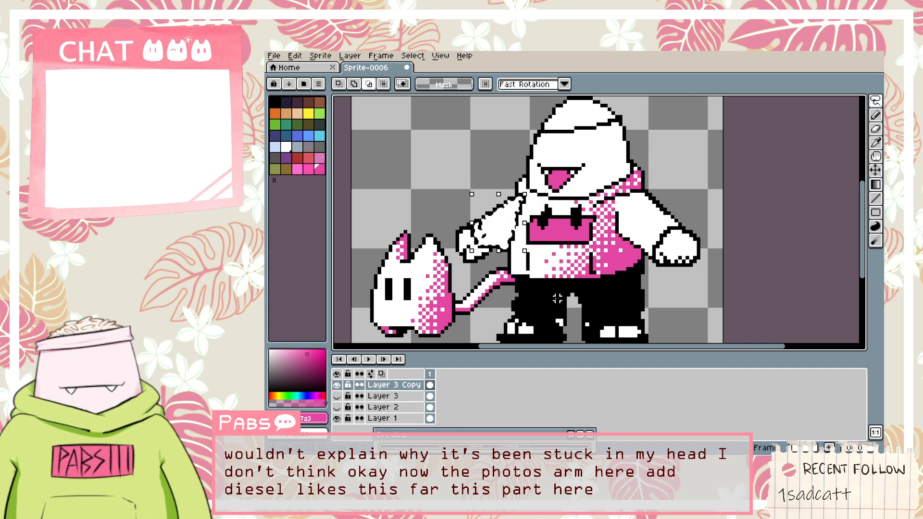
{"action": "left_click", "coordinate": [875, 184]}
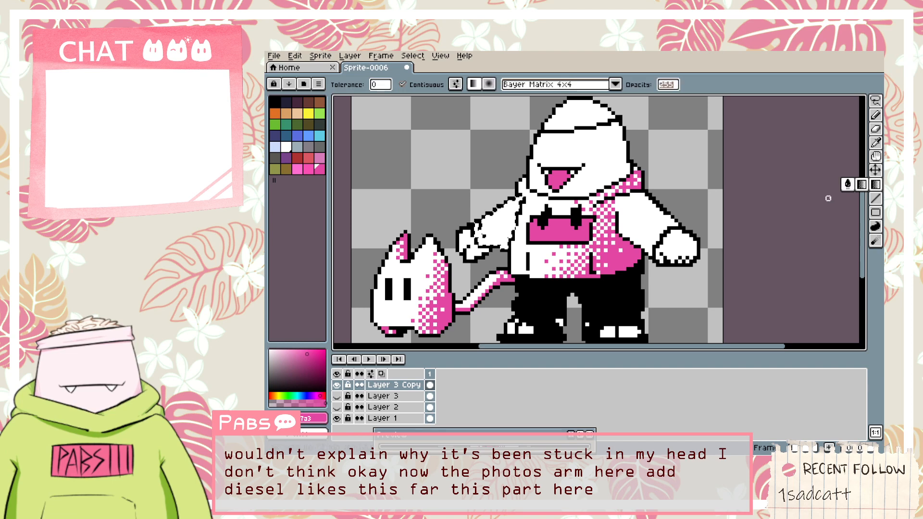
{"action": "left_click", "coordinate": [863, 186]}
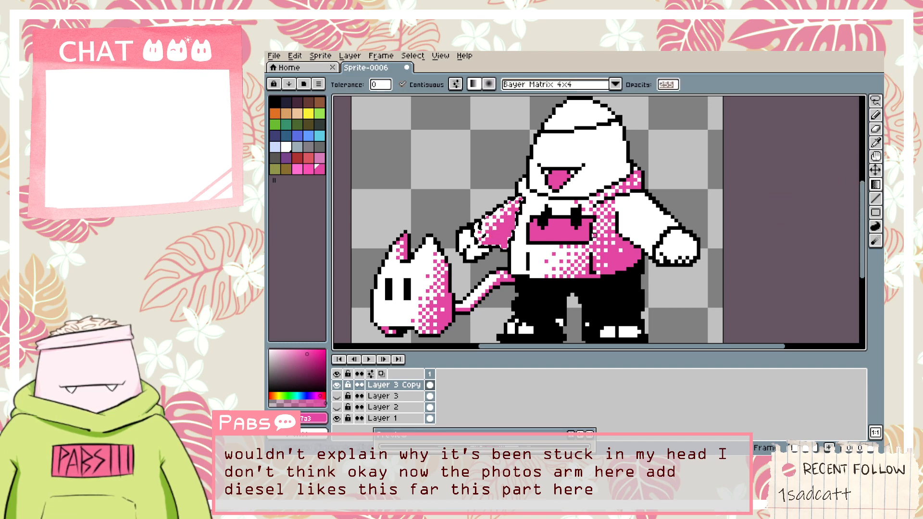
Select only the sleeve farthest from the cat, shade it with a pink-to-white Bayer Matrix 4x4 gradient darkest near the hand, and deselect.
{"action": "key", "text": "v"}
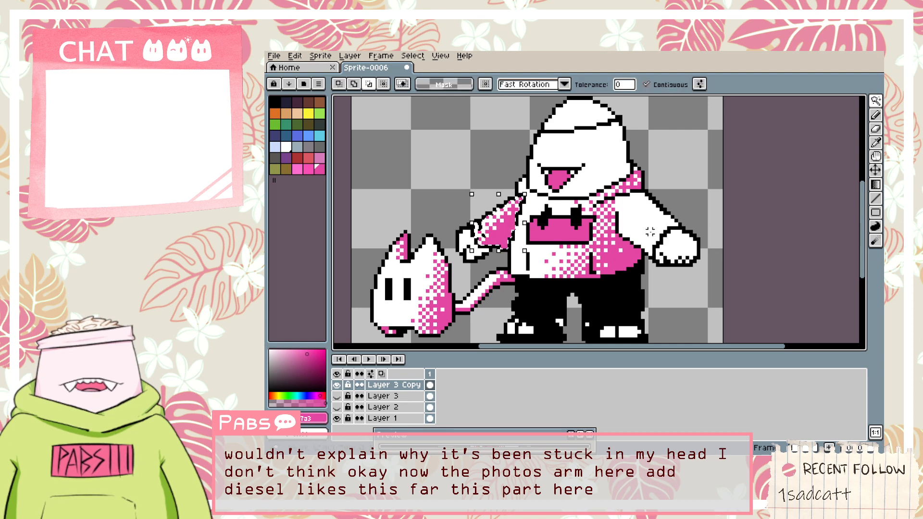
{"action": "left_click", "coordinate": [339, 85]}
{"action": "left_click", "coordinate": [647, 222]}
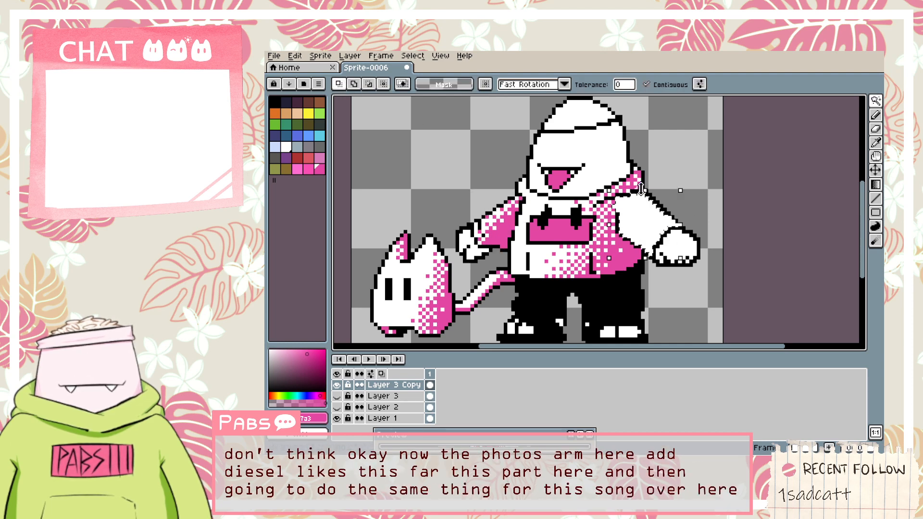
{"action": "key", "text": "g"}
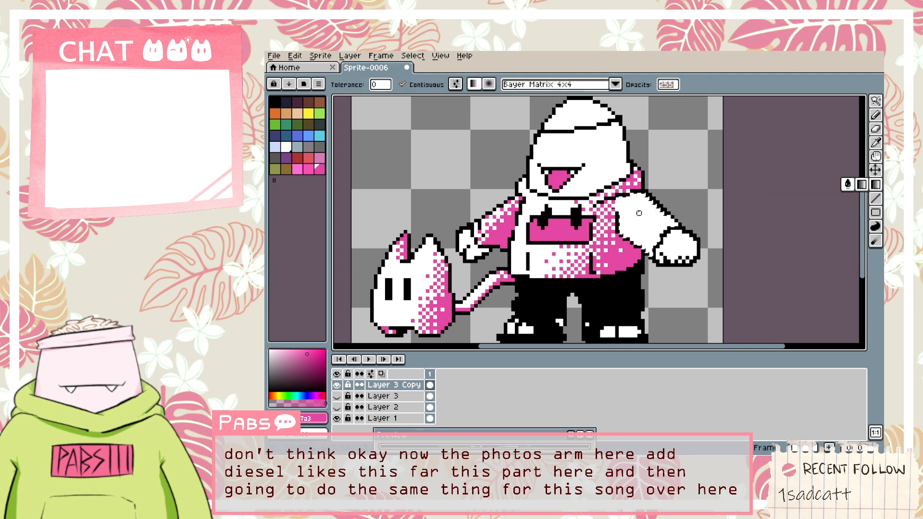
{"action": "left_click", "coordinate": [862, 187]}
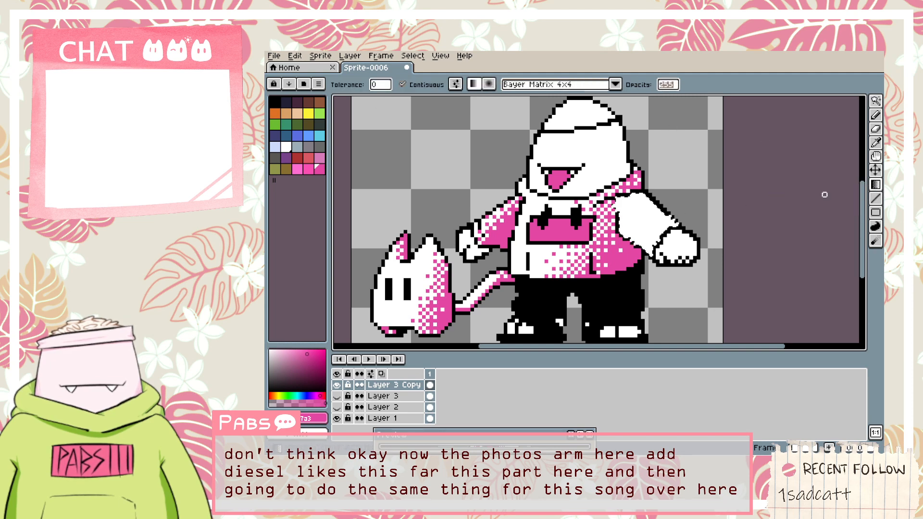
{"action": "left_click_drag", "start_coordinate": [645, 243], "coordinate": [618, 227]}
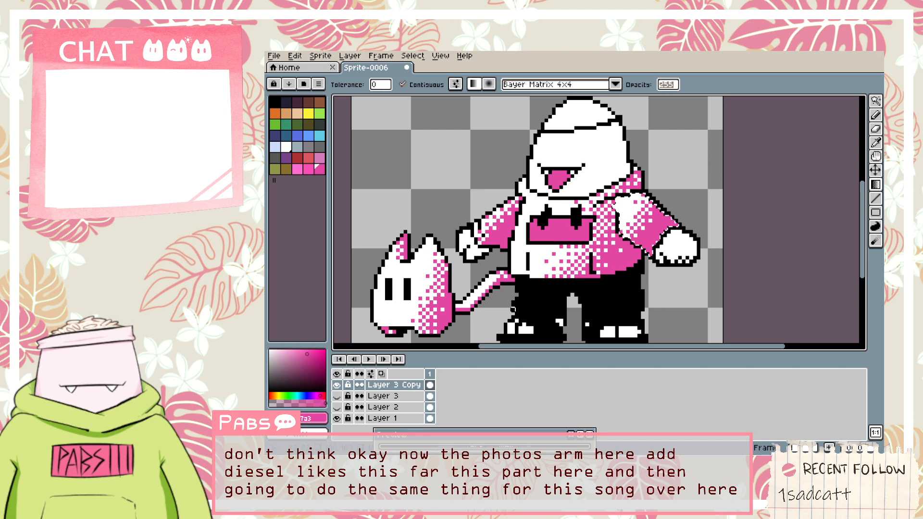
{"action": "key", "text": "ctrl+d"}
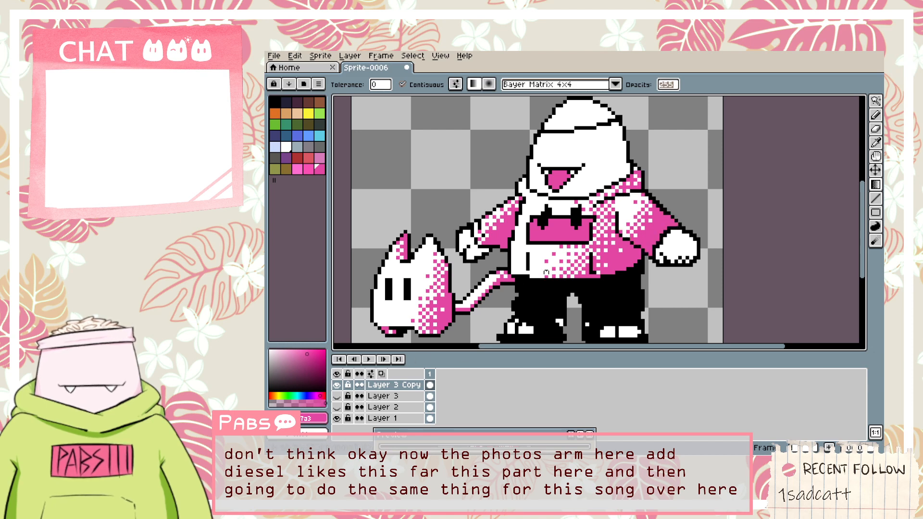
Pick light green and try a pencil stroke along the hoodie torso's lower edge on the cat's side, undoing it.
{"action": "scroll", "coordinate": [613, 172], "scroll_direction": "down", "scroll_amount": 1}
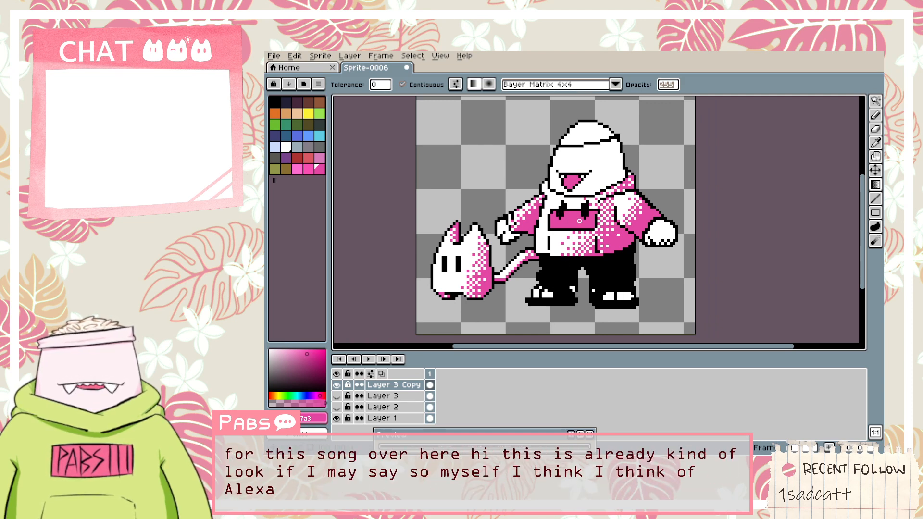
{"action": "scroll", "coordinate": [579, 221], "scroll_direction": "up", "scroll_amount": 2}
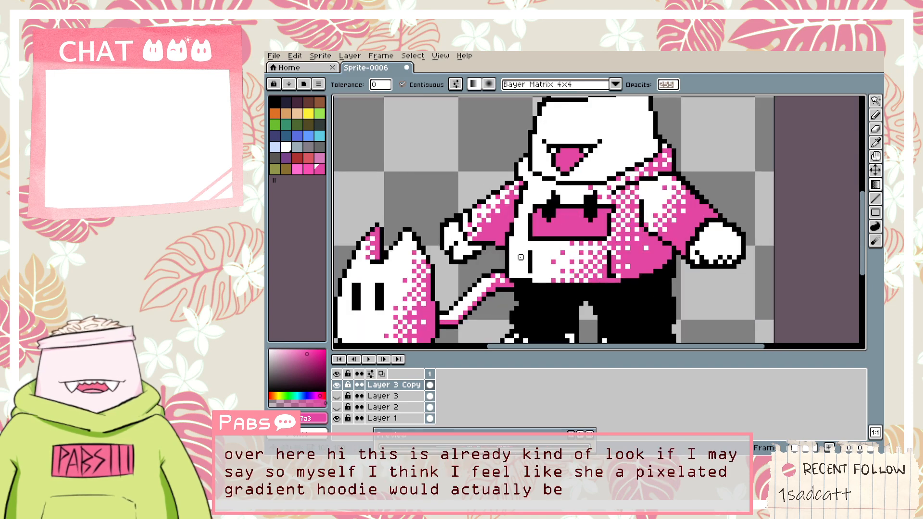
{"action": "left_click", "coordinate": [319, 116]}
{"action": "mouse_move", "coordinate": [492, 168]}
{"action": "left_mouse_down"}
{"action": "mouse_move", "coordinate": [544, 295]}
{"action": "mouse_move", "coordinate": [467, 180]}
{"action": "left_mouse_up"}
{"action": "scroll", "coordinate": [503, 259], "scroll_direction": "up", "scroll_amount": 2}
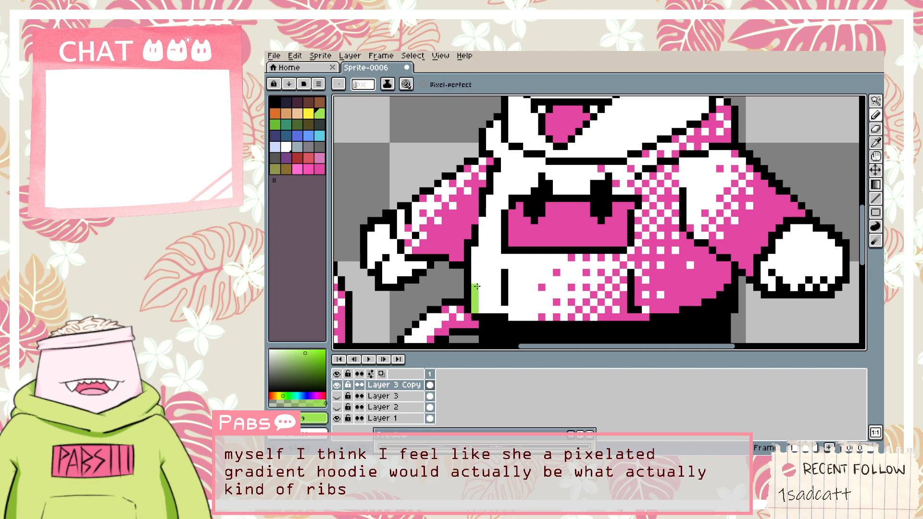
{"action": "key", "text": "ctrl+z"}
Select the torso's white area and try a light green Bayer Matrix 4x4 gradient from the cat's side, undoing it.
{"action": "scroll", "coordinate": [483, 281], "scroll_direction": "down", "scroll_amount": 2}
{"action": "key", "text": "w"}
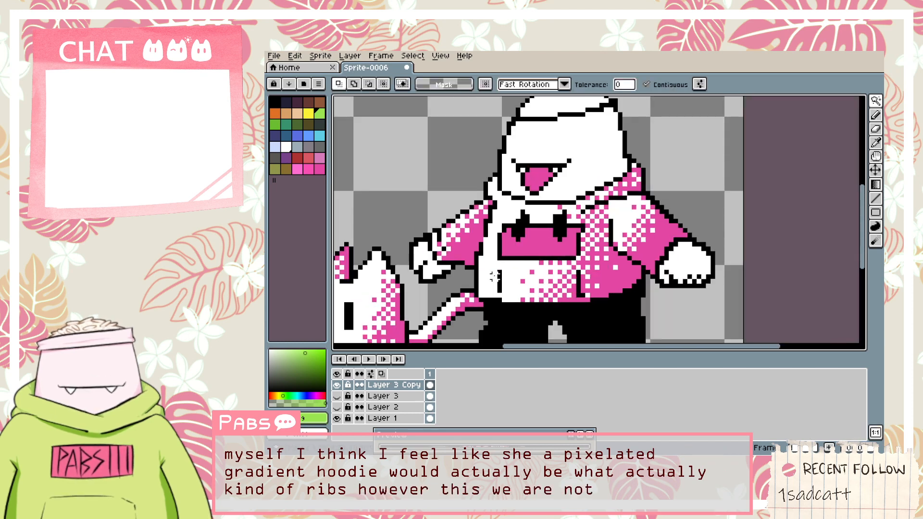
{"action": "left_click", "coordinate": [494, 276]}
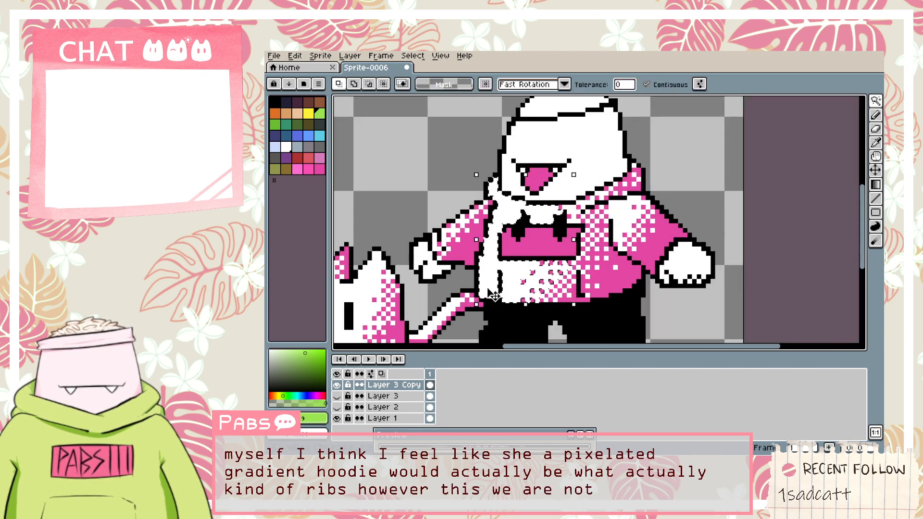
{"action": "left_click", "coordinate": [878, 187]}
{"action": "left_click_drag", "start_coordinate": [482, 257], "coordinate": [532, 268]}
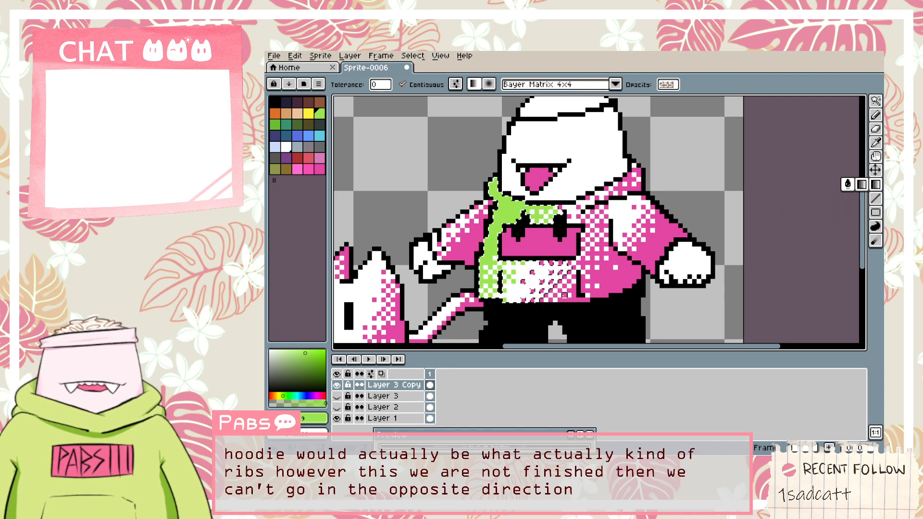
{"action": "scroll", "coordinate": [565, 295], "scroll_direction": "down", "scroll_amount": 2}
{"action": "key", "text": "ctrl+z"}
Try differently placed green-to-white gradients across the selected white torso area, undoing each one.
{"action": "left_click_drag", "start_coordinate": [516, 288], "coordinate": [563, 315]}
{"action": "key", "text": "ctrl+z"}
{"action": "left_click_drag", "start_coordinate": [523, 238], "coordinate": [544, 253]}
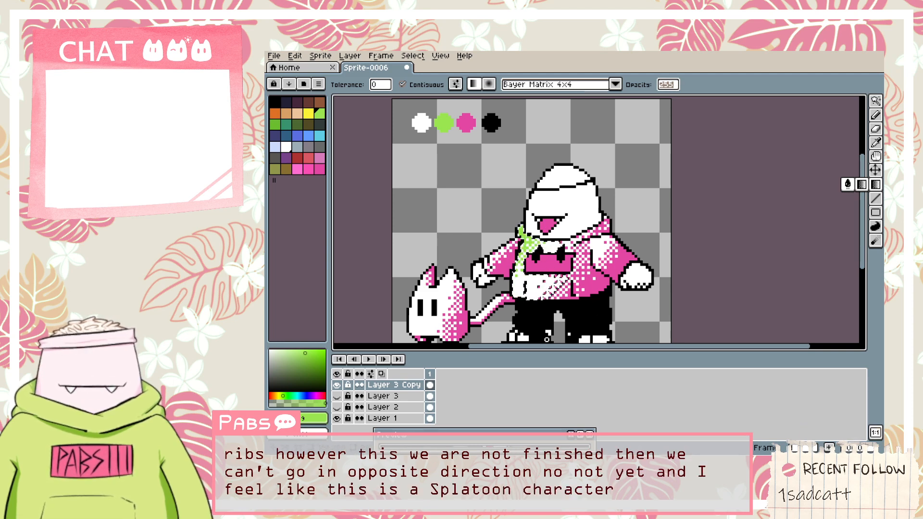
{"action": "key", "text": "ctrl+z"}
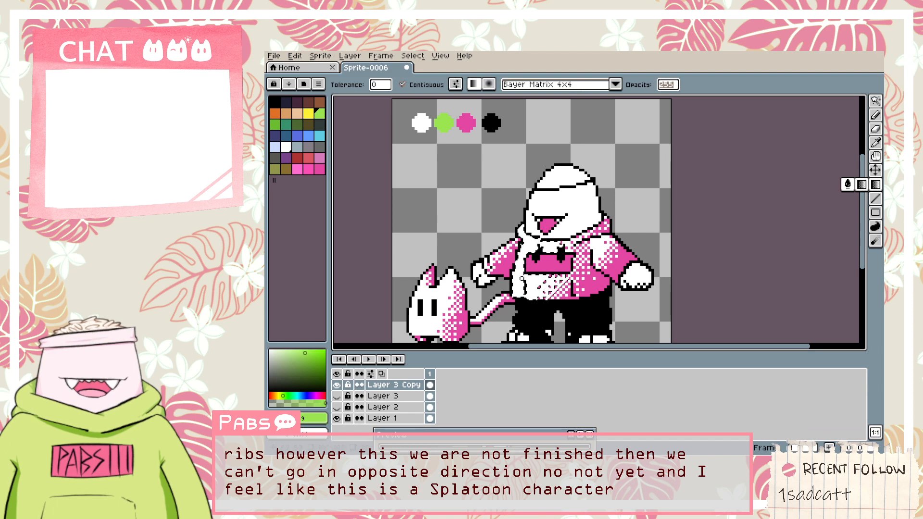
{"action": "left_click_drag", "start_coordinate": [522, 279], "coordinate": [563, 290]}
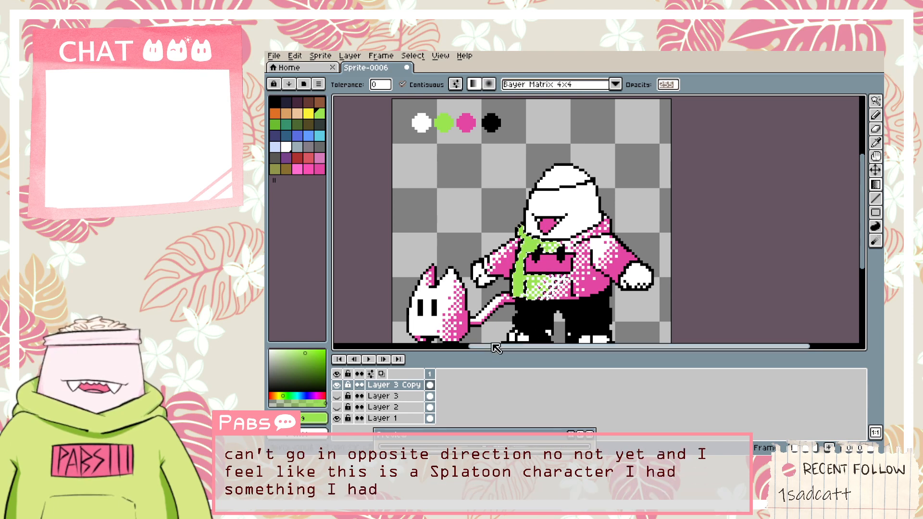
{"action": "key", "text": "ctrl+z"}
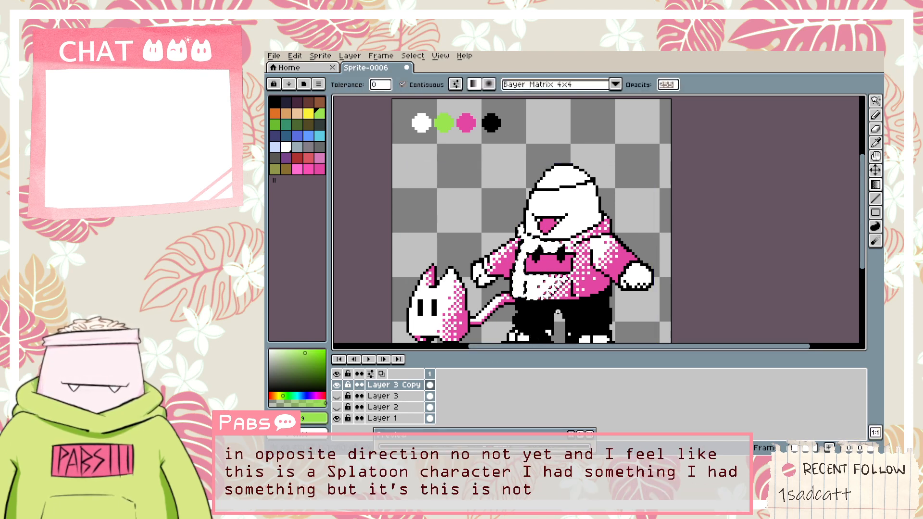
{"action": "key", "text": "w"}
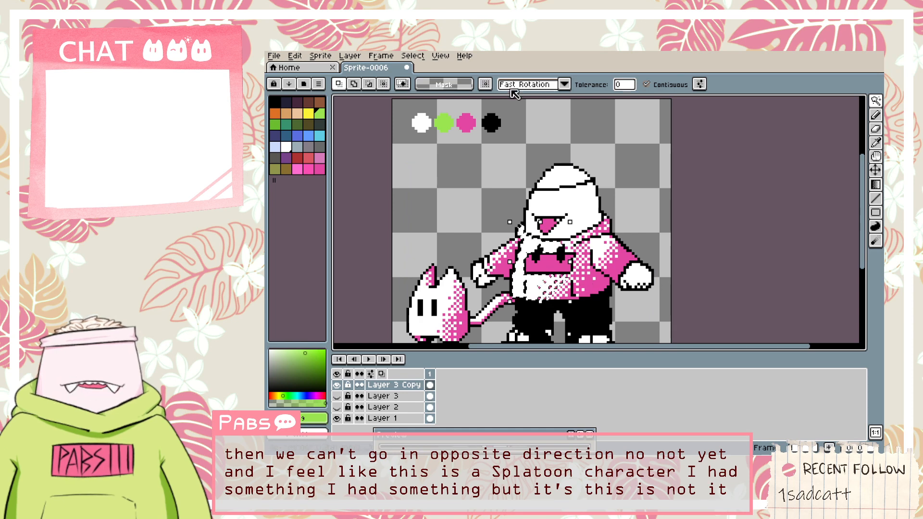
{"action": "left_click", "coordinate": [413, 56]}
{"action": "left_click", "coordinate": [461, 113]}
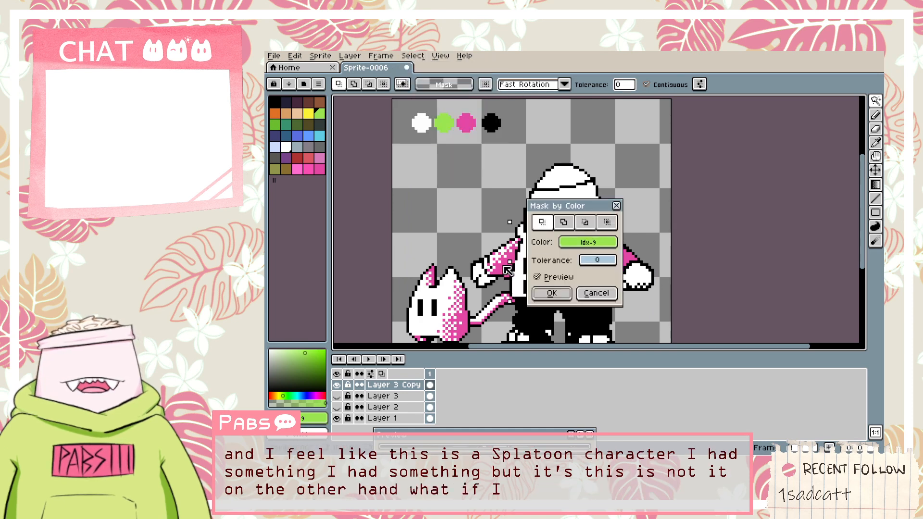
{"action": "left_click", "coordinate": [577, 295]}
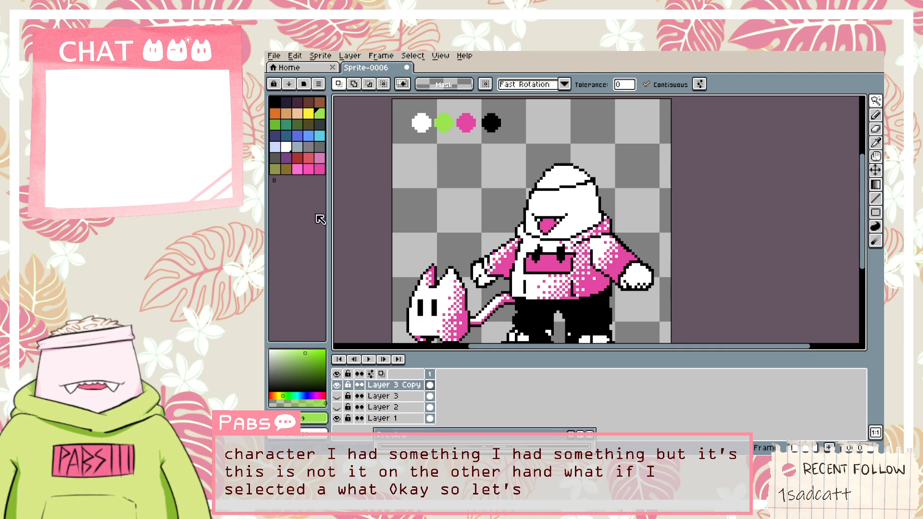
Pick the hoodie pocket's pink and select every pixel of that colour by Color Range with tolerance 0.
{"action": "key", "text": "i"}
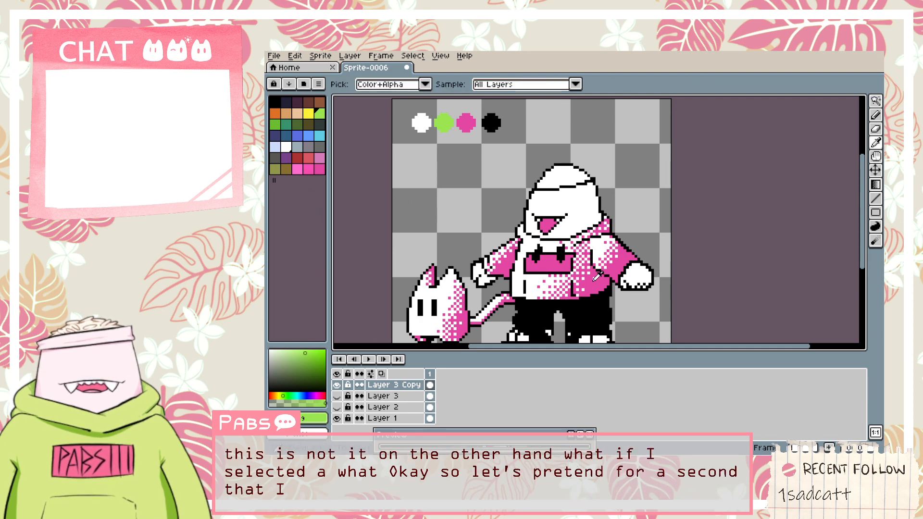
{"action": "left_click", "coordinate": [567, 264]}
{"action": "left_click", "coordinate": [412, 56]}
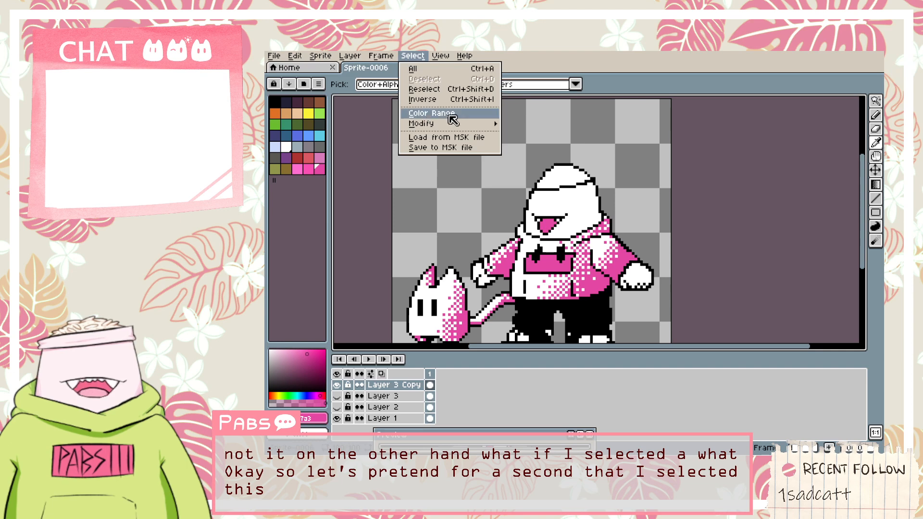
{"action": "left_click", "coordinate": [431, 113]}
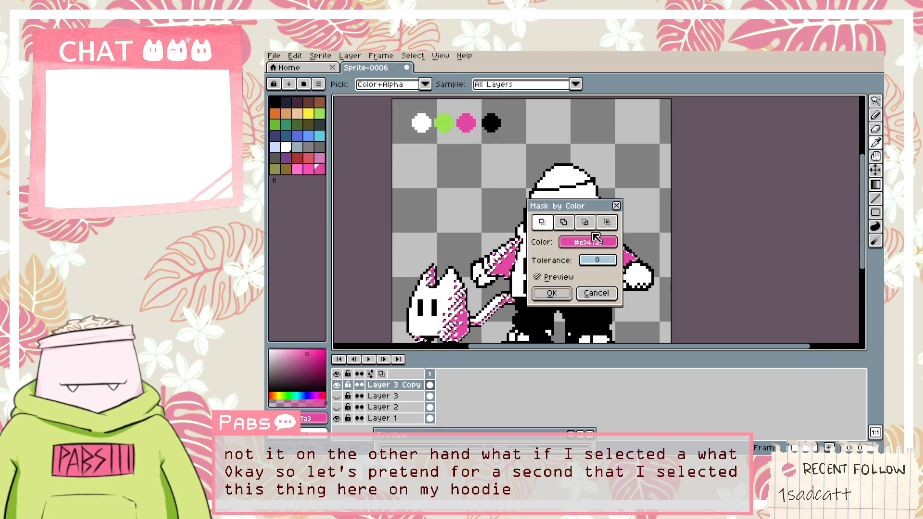
{"action": "left_click", "coordinate": [553, 292]}
Subtract the cat's body and tail from the pink colour selection with the Lasso.
{"action": "key", "text": "m"}
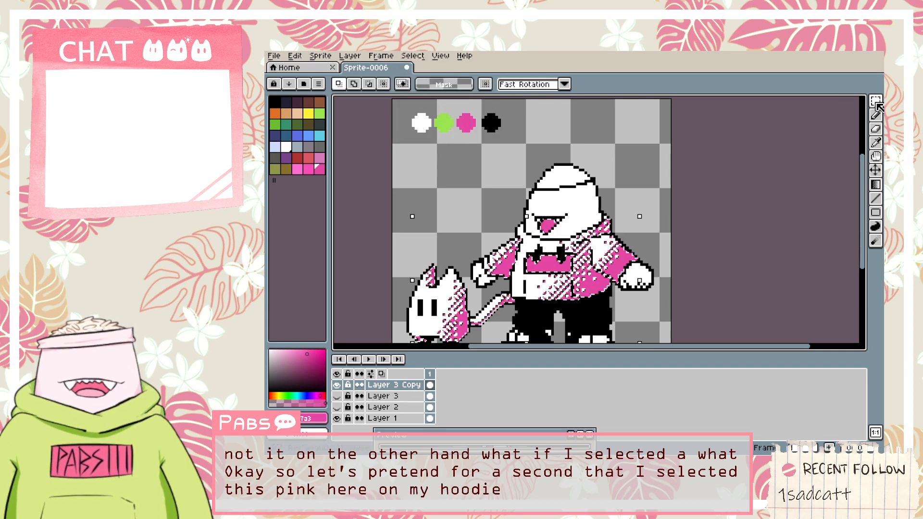
{"action": "mouse_move", "coordinate": [875, 100]}
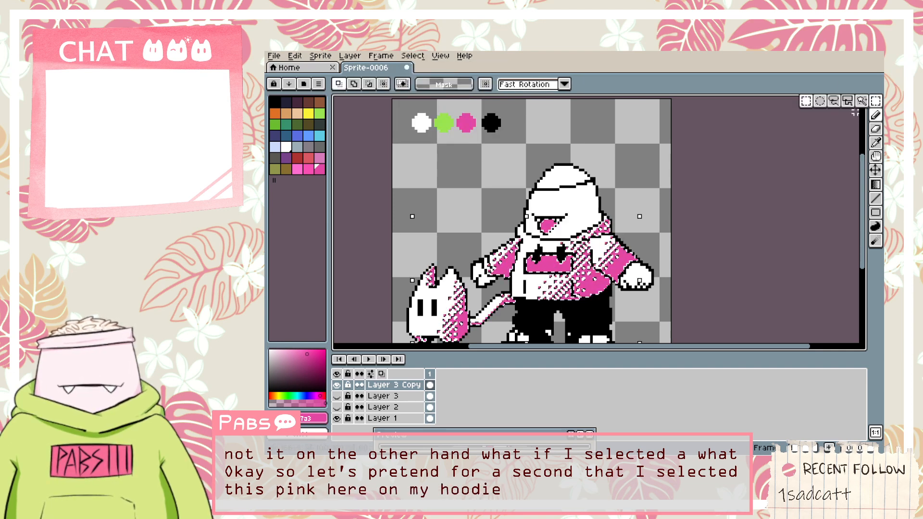
{"action": "left_click", "coordinate": [373, 85]}
{"action": "mouse_move", "coordinate": [419, 234]}
{"action": "left_mouse_down"}
{"action": "mouse_move", "coordinate": [402, 332]}
{"action": "mouse_move", "coordinate": [469, 323]}
{"action": "mouse_move", "coordinate": [483, 184]}
{"action": "mouse_move", "coordinate": [449, 100]}
{"action": "mouse_move", "coordinate": [449, 188]}
{"action": "left_mouse_up"}
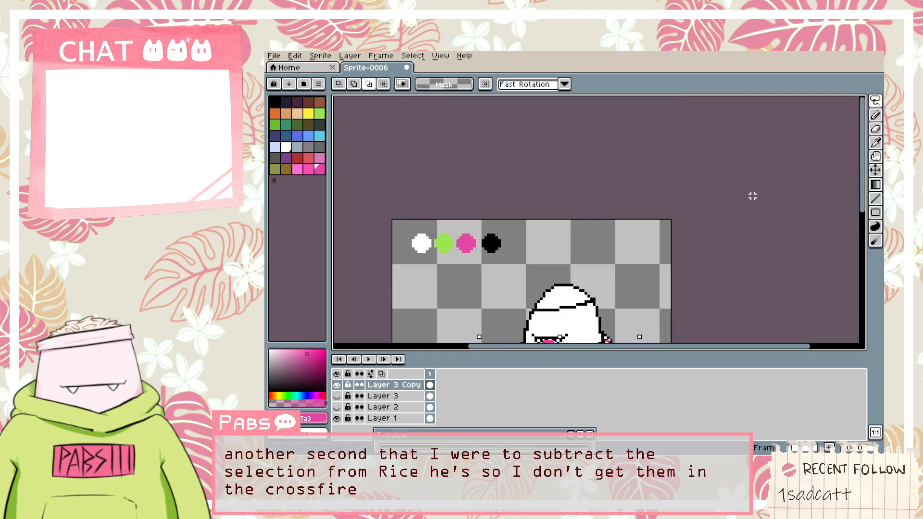
{"action": "left_click_drag", "start_coordinate": [861, 175], "coordinate": [864, 254]}
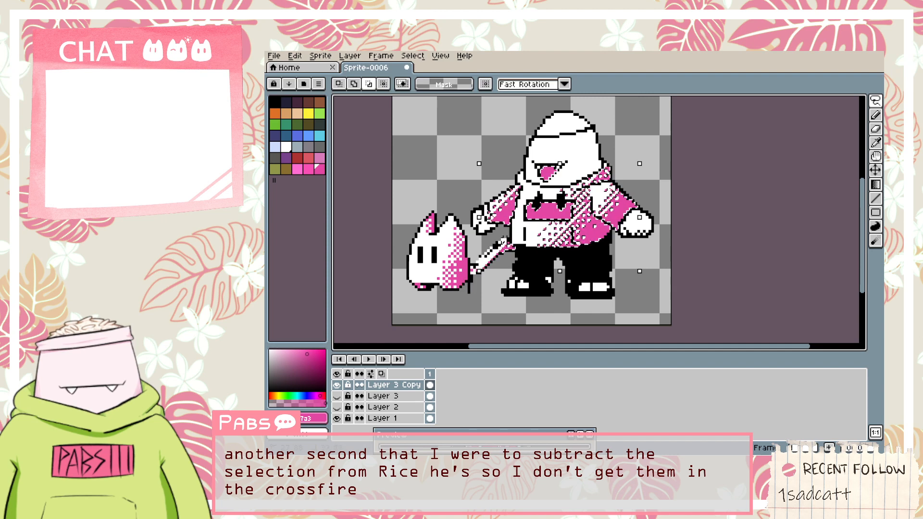
{"action": "left_click_drag", "start_coordinate": [469, 292], "coordinate": [491, 267]}
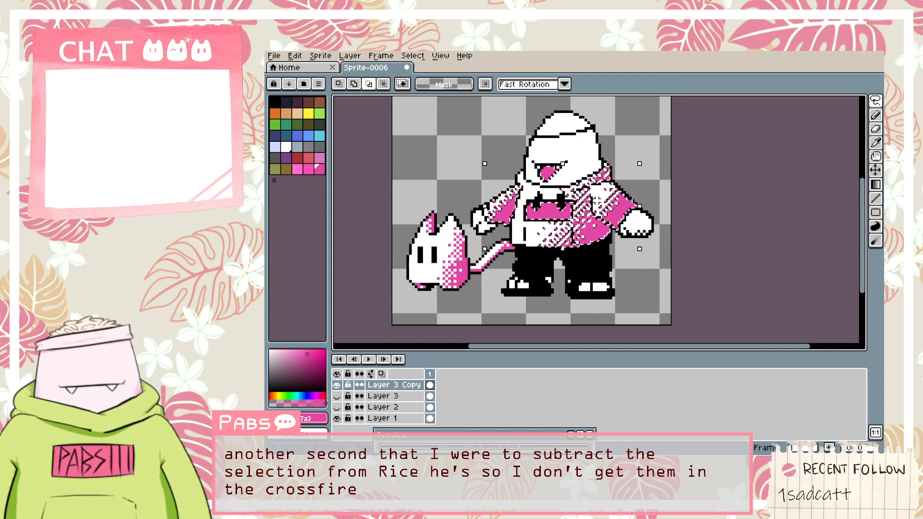
Fill the character's selected pink pixels with light green, undoing a Paint Bucket try that covers only one patch.
{"action": "left_click", "coordinate": [320, 113]}
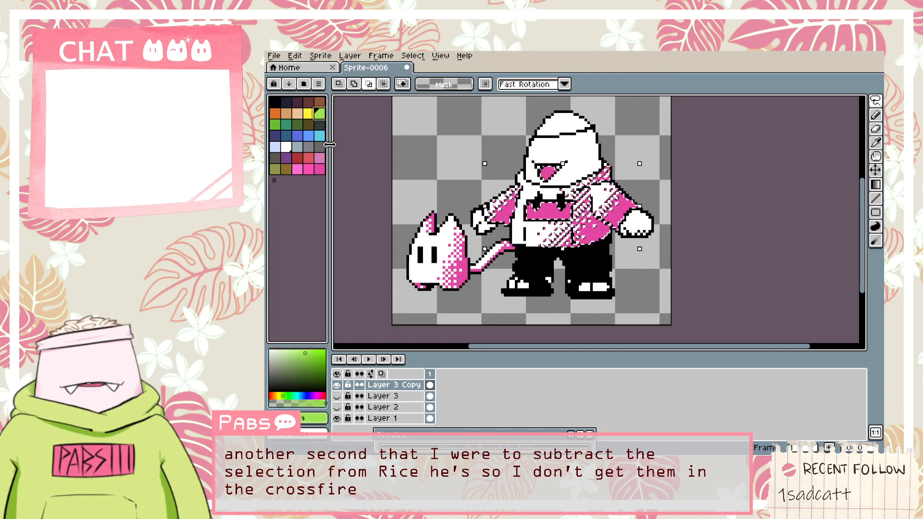
{"action": "left_click", "coordinate": [875, 184]}
{"action": "left_click", "coordinate": [599, 200]}
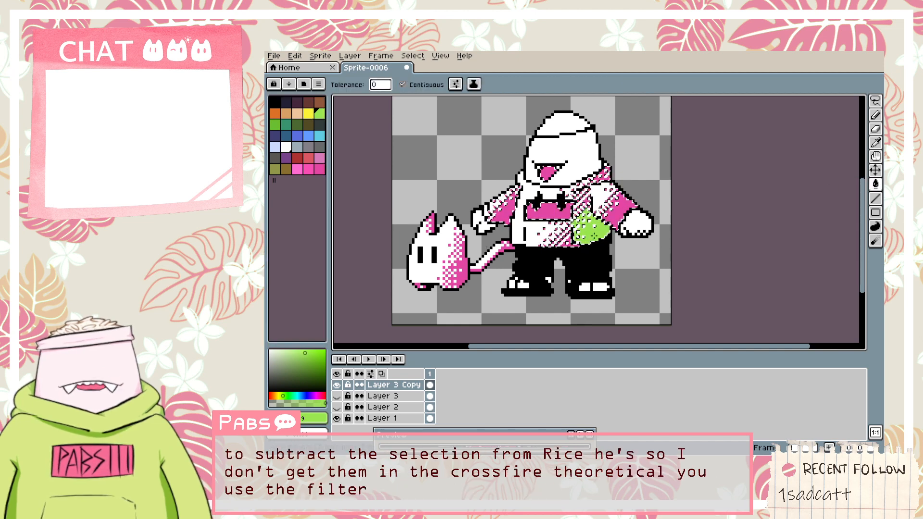
{"action": "key", "text": "ctrl+z"}
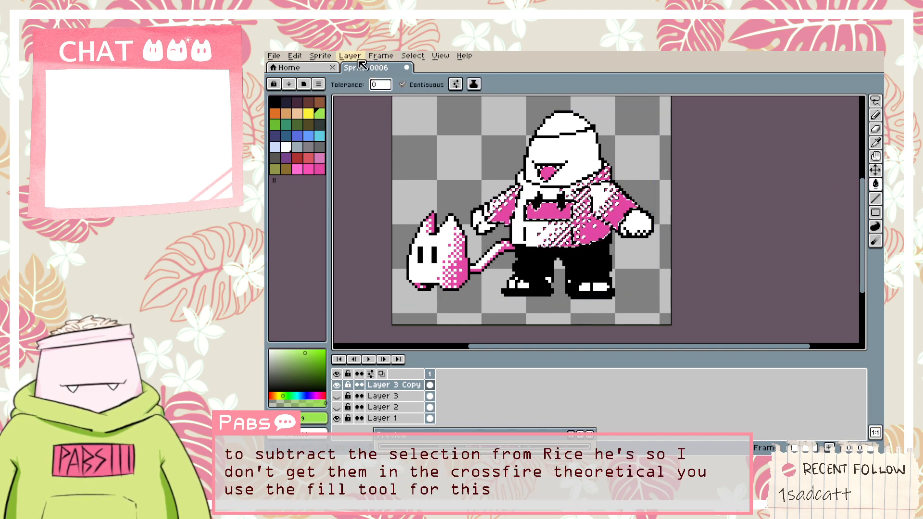
{"action": "left_click", "coordinate": [295, 56]}
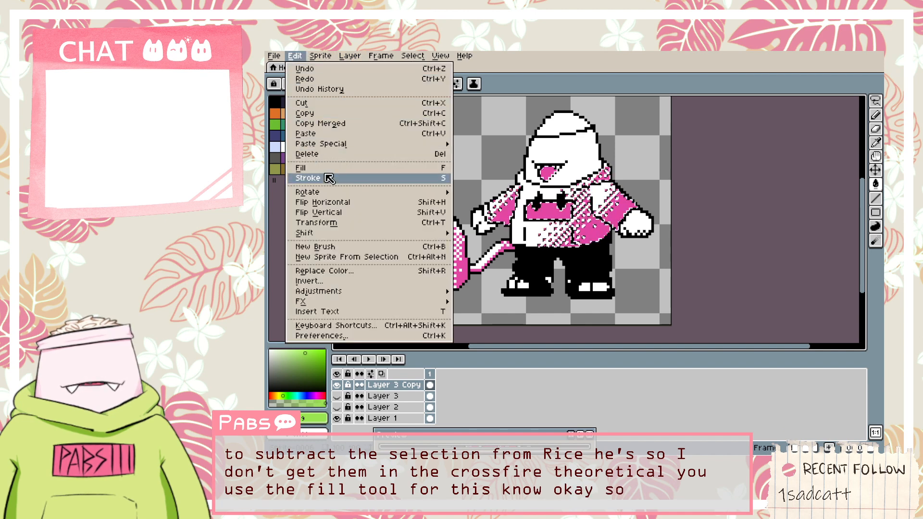
{"action": "left_click", "coordinate": [333, 171]}
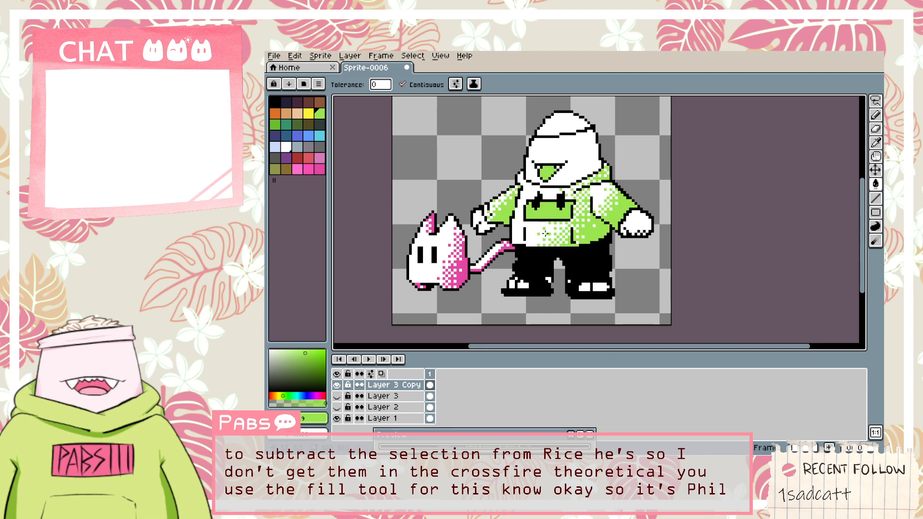
Undo the green fill and the last Lasso subtraction from the selection.
{"action": "scroll", "coordinate": [541, 205], "scroll_direction": "up", "scroll_amount": 1}
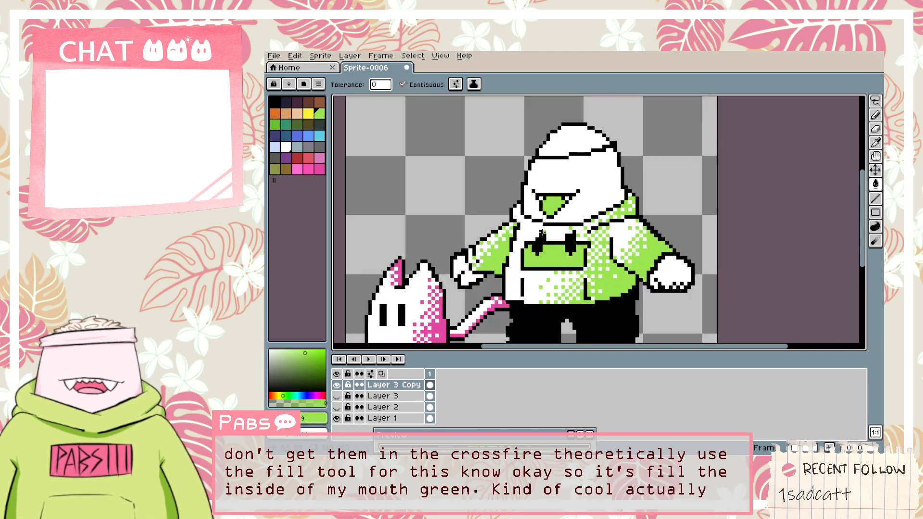
{"action": "key", "text": "ctrl+z"}
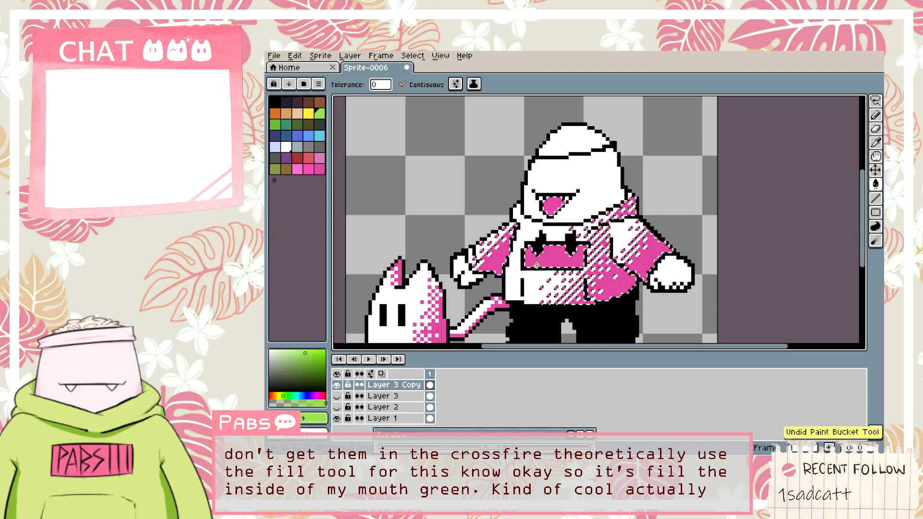
{"action": "key", "text": "ctrl+z"}
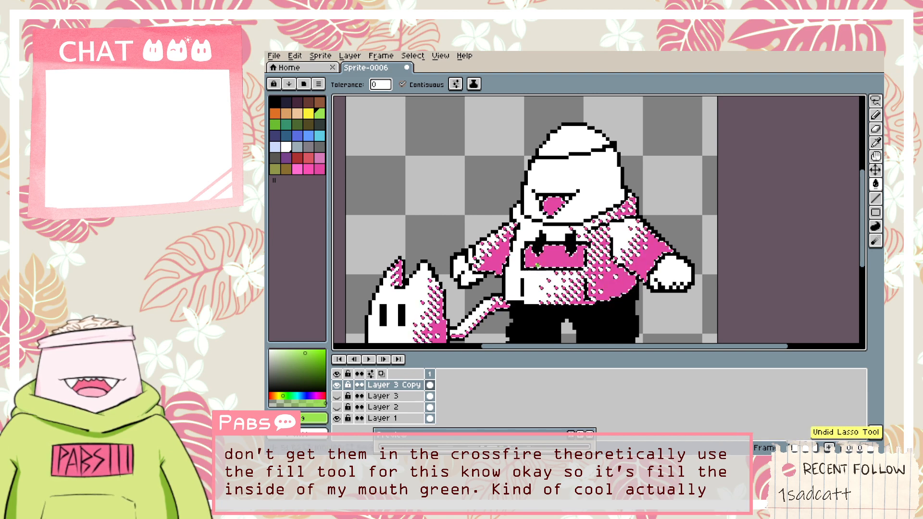
Undo the hoodie's pink dithering and white fill, back to the solid light green hoodie.
{"action": "key", "text": "ctrl+z"}
{"action": "key", "text": "ctrl+z"}
{"action": "key", "text": "ctrl+z"}
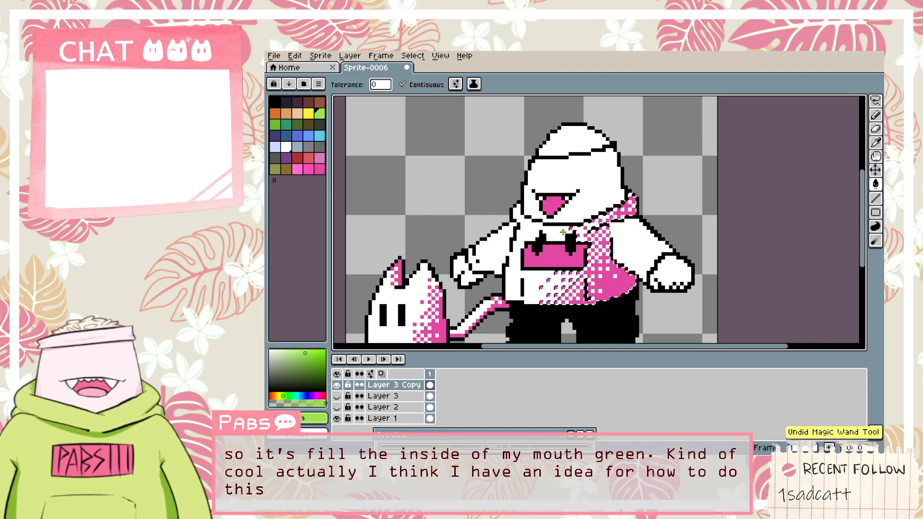
{"action": "key", "text": "ctrl+z"}
{"action": "key", "text": "ctrl+z"}
{"action": "key", "text": "ctrl+z"}
{"action": "key", "text": "ctrl+z"}
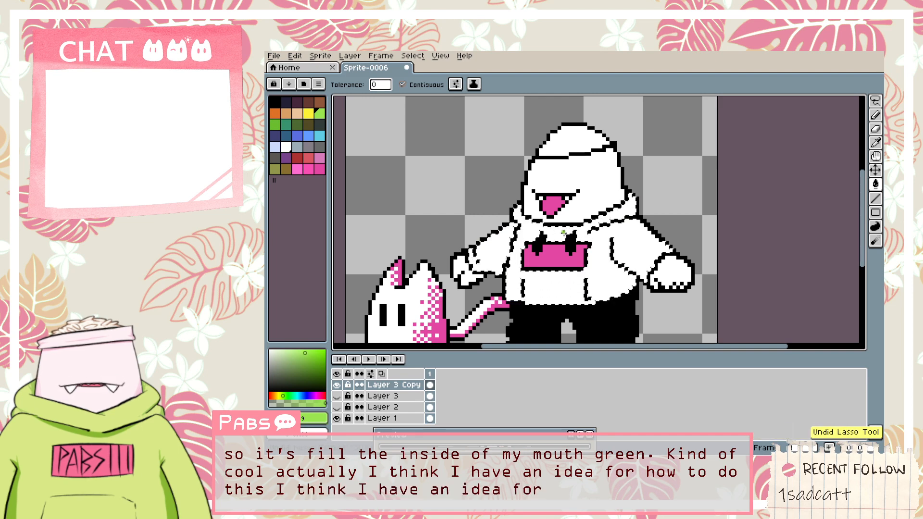
{"action": "key", "text": "ctrl+z"}
{"action": "key", "text": "ctrl+z"}
Pick white from the character's face and select the light green hoodie with the Magic Wand at tolerance 0.
{"action": "key", "text": "i"}
{"action": "scroll", "coordinate": [549, 209], "scroll_direction": "up", "scroll_amount": 2}
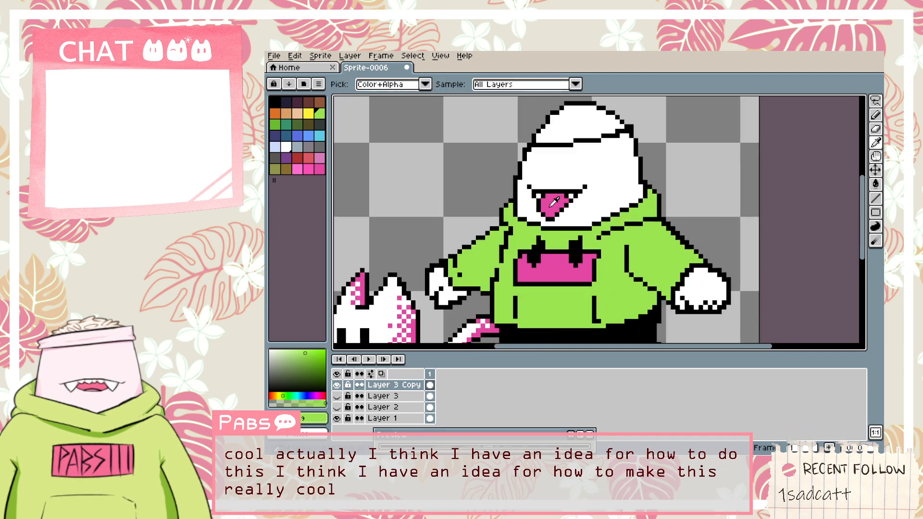
{"action": "scroll", "coordinate": [524, 190], "scroll_direction": "down", "scroll_amount": 1}
{"action": "left_click", "coordinate": [541, 176]}
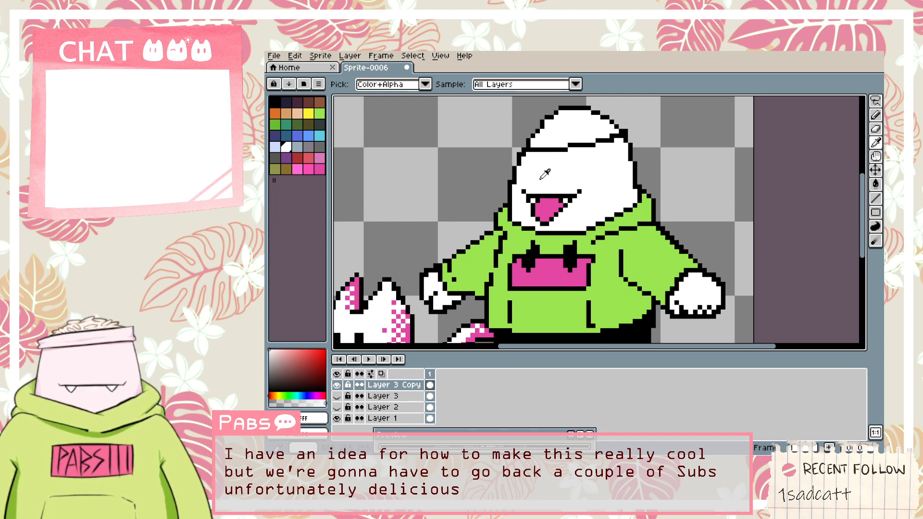
{"action": "scroll", "coordinate": [447, 263], "scroll_direction": "up", "scroll_amount": 2}
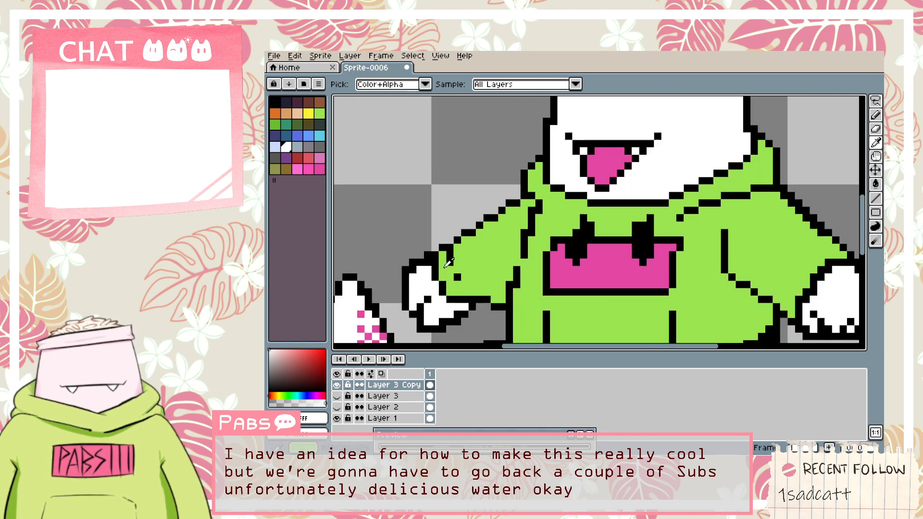
{"action": "key", "text": "w"}
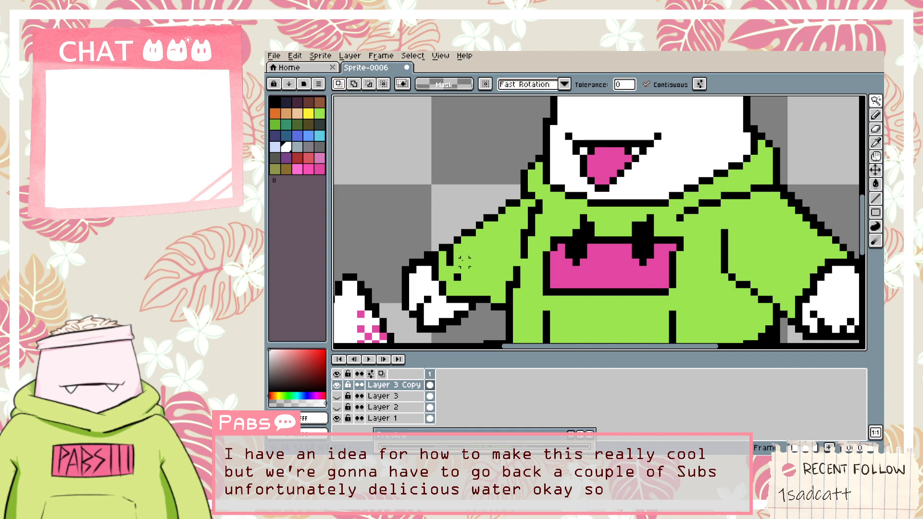
{"action": "left_click", "coordinate": [445, 262]}
Paint white highlights with the Pencil on the cat-side sleeve, shoulder, chest and hood edge, undoing the last stroke.
{"action": "key", "text": "b"}
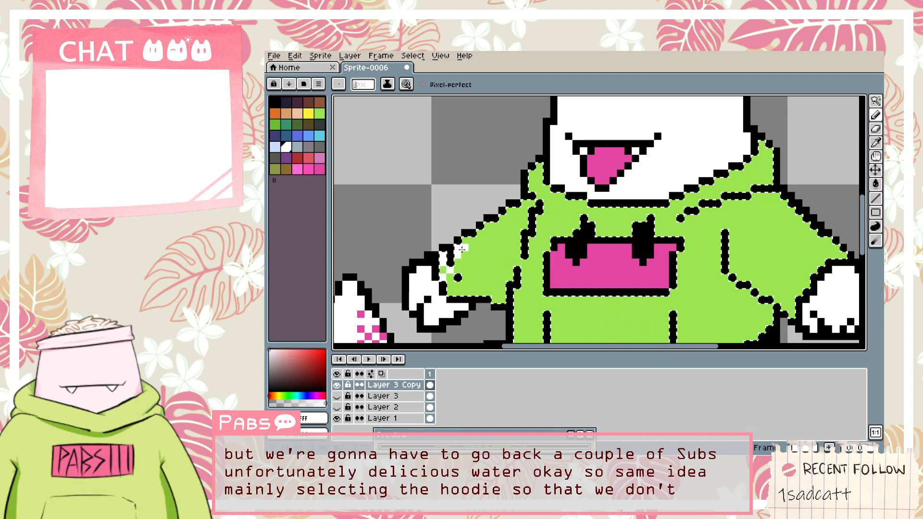
{"action": "mouse_move", "coordinate": [469, 259]}
{"action": "left_mouse_down"}
{"action": "mouse_move", "coordinate": [449, 270]}
{"action": "mouse_move", "coordinate": [515, 210]}
{"action": "left_mouse_up"}
{"action": "scroll", "coordinate": [540, 237], "scroll_direction": "down", "scroll_amount": 1}
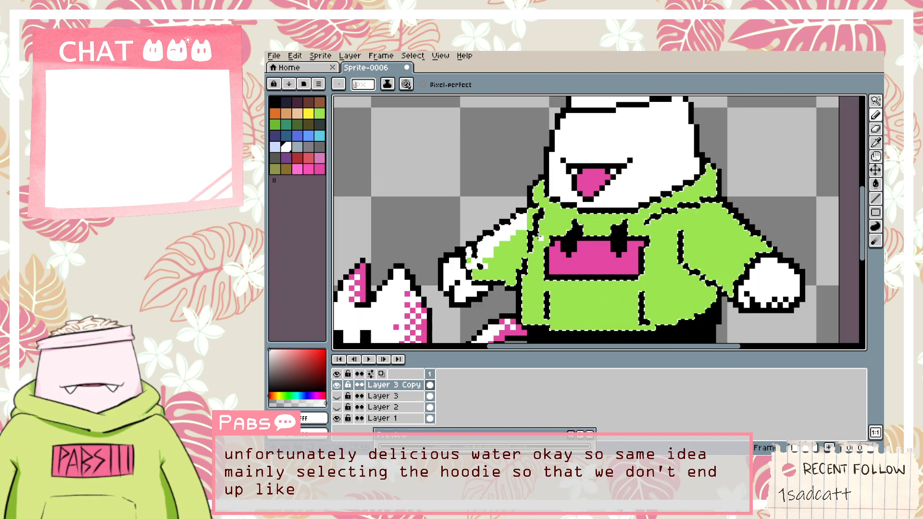
{"action": "mouse_move", "coordinate": [545, 239]}
{"action": "left_mouse_down"}
{"action": "mouse_move", "coordinate": [593, 226]}
{"action": "mouse_move", "coordinate": [531, 211]}
{"action": "mouse_move", "coordinate": [538, 215]}
{"action": "mouse_move", "coordinate": [497, 255]}
{"action": "mouse_move", "coordinate": [472, 264]}
{"action": "mouse_move", "coordinate": [469, 253]}
{"action": "mouse_move", "coordinate": [490, 271]}
{"action": "left_mouse_up"}
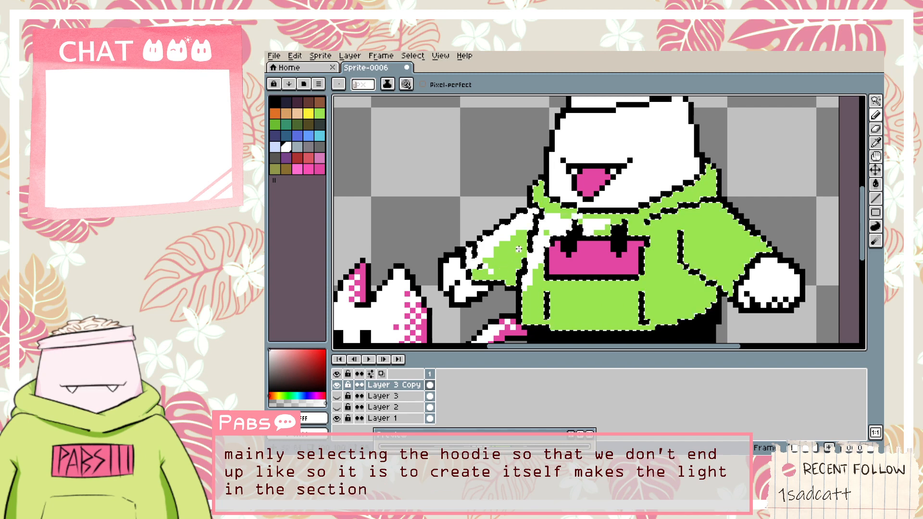
{"action": "left_click_drag", "start_coordinate": [534, 188], "coordinate": [547, 187]}
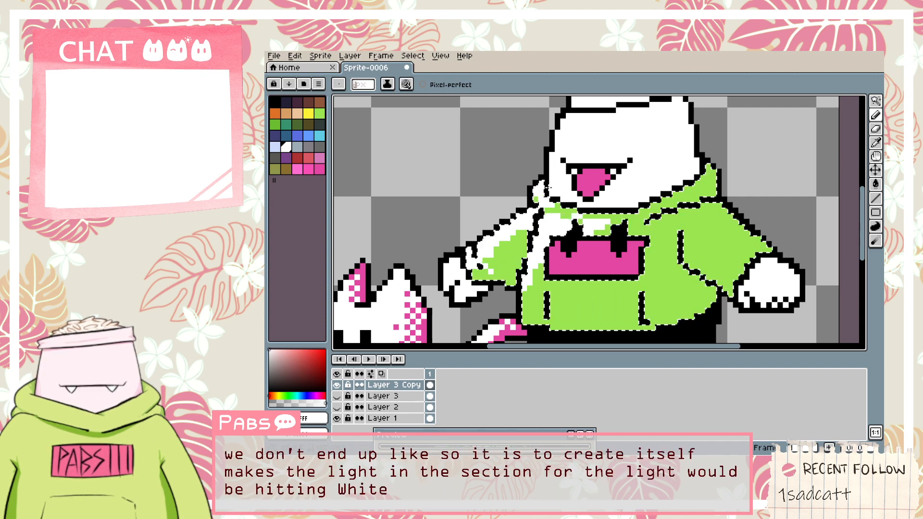
{"action": "key", "text": "ctrl+z"}
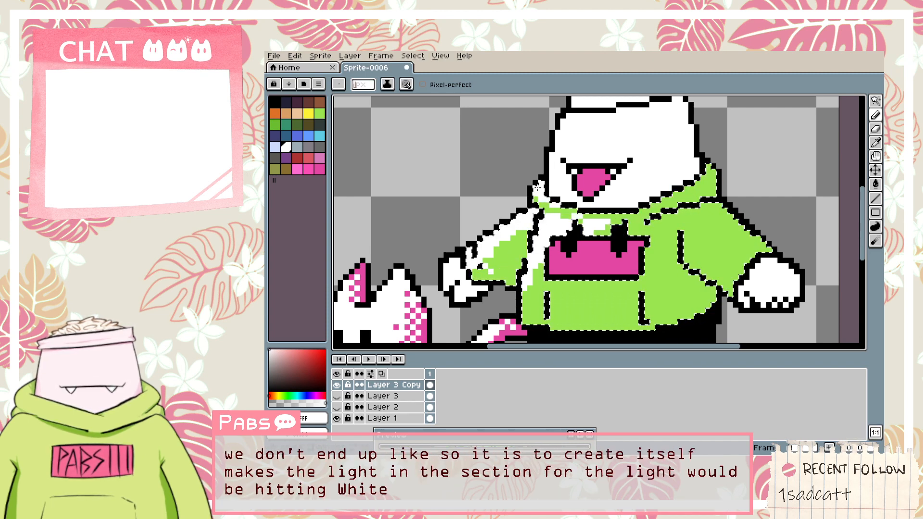
{"action": "scroll", "coordinate": [567, 205], "scroll_direction": "down", "scroll_amount": 2}
{"action": "scroll", "coordinate": [577, 273], "scroll_direction": "up", "scroll_amount": 2}
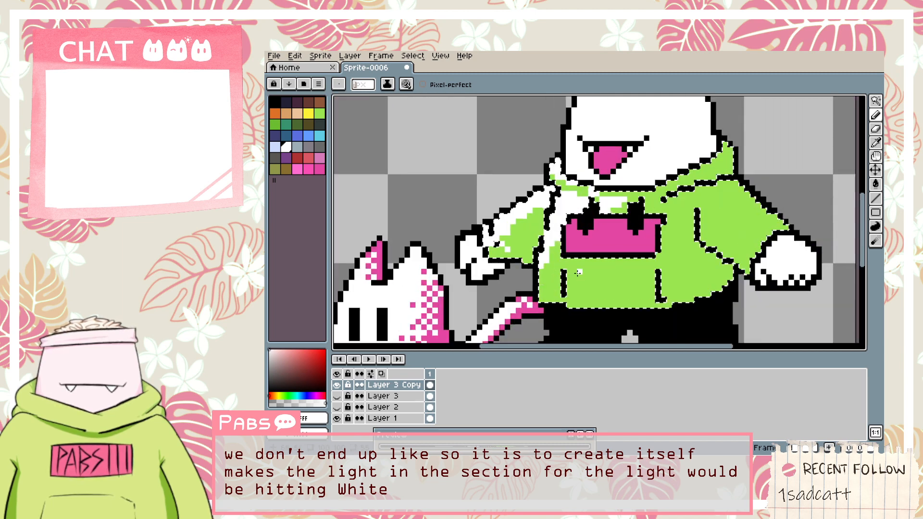
Touch up the sleeve highlight near the cuff by alternating picked light green and white pixels.
{"action": "left_click", "coordinate": [510, 238], "text": "alt"}
{"action": "scroll", "coordinate": [510, 236], "scroll_direction": "up", "scroll_amount": 1}
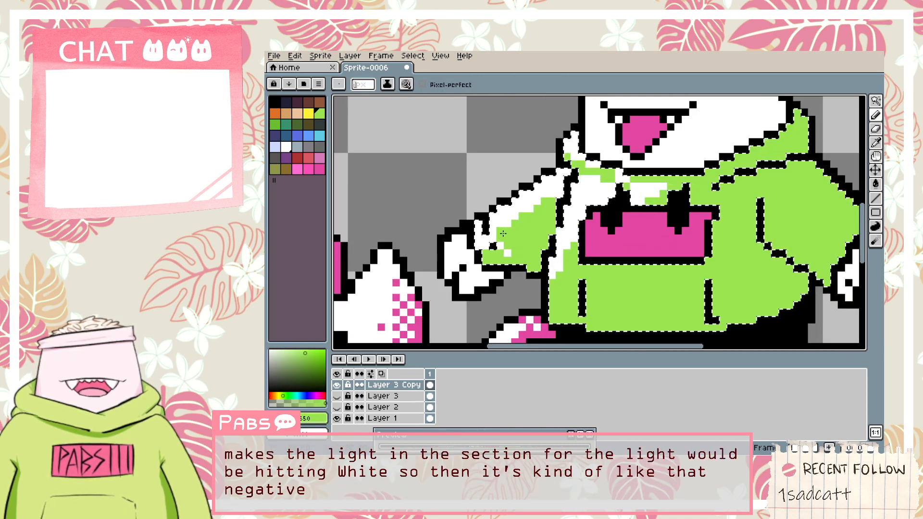
{"action": "key", "text": "alt"}
{"action": "left_click", "coordinate": [493, 240], "text": "alt"}
{"action": "scroll", "coordinate": [495, 241], "scroll_direction": "down", "scroll_amount": 1}
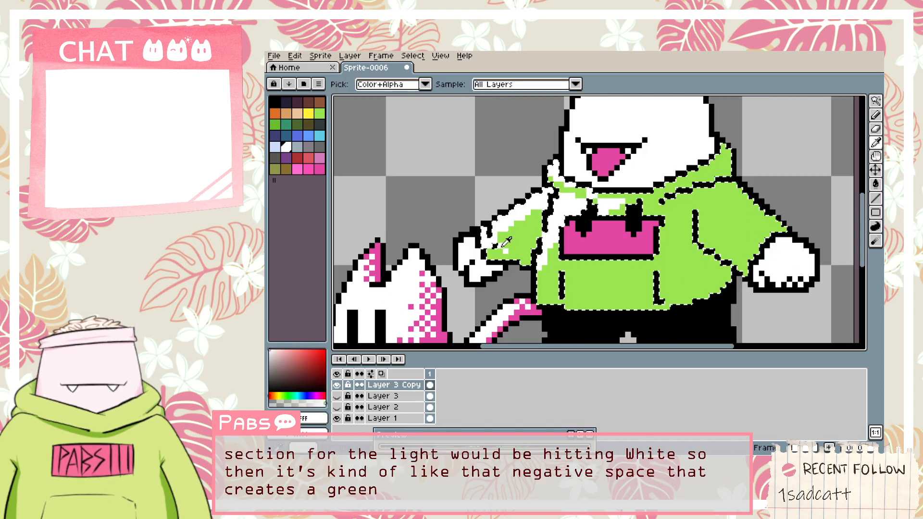
{"action": "scroll", "coordinate": [505, 233], "scroll_direction": "up", "scroll_amount": 2}
{"action": "left_click", "coordinate": [483, 239], "text": "alt"}
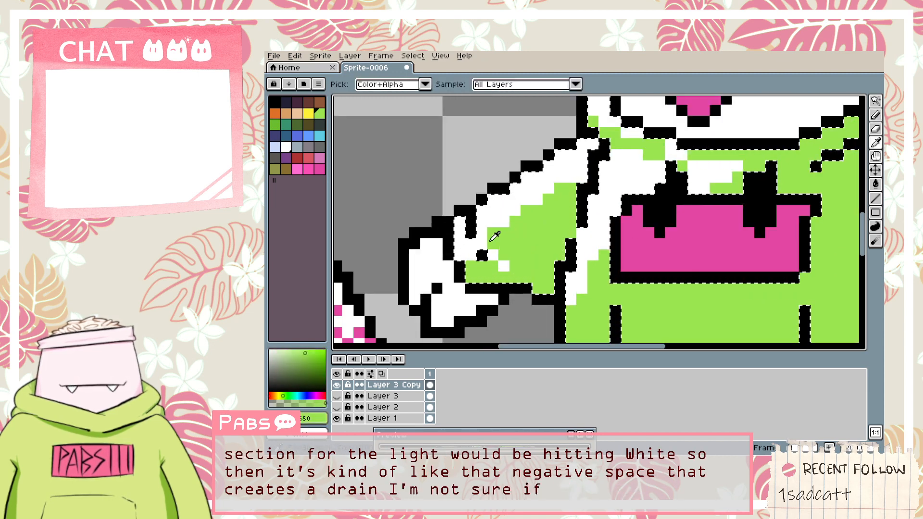
{"action": "left_click", "coordinate": [508, 216], "text": "alt"}
{"action": "left_click", "coordinate": [482, 233]}
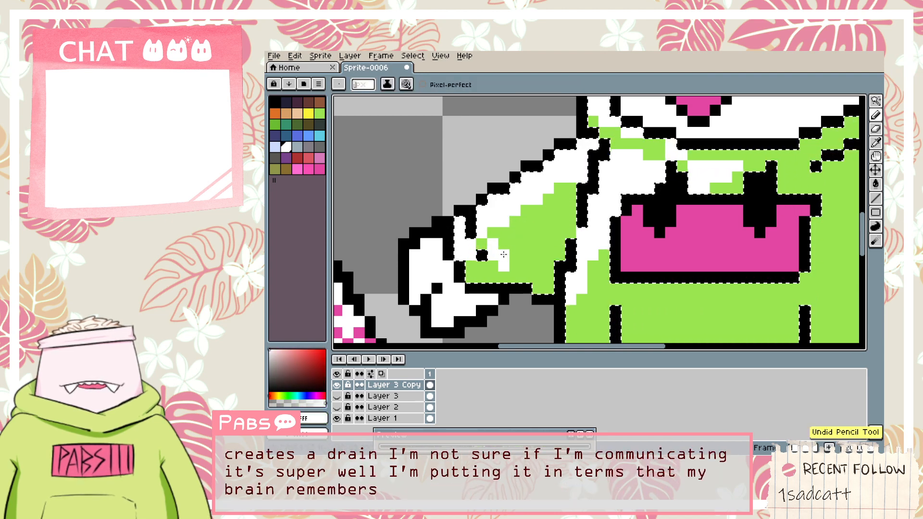
{"action": "left_click", "coordinate": [496, 244], "text": "alt"}
{"action": "left_click", "coordinate": [493, 244]}
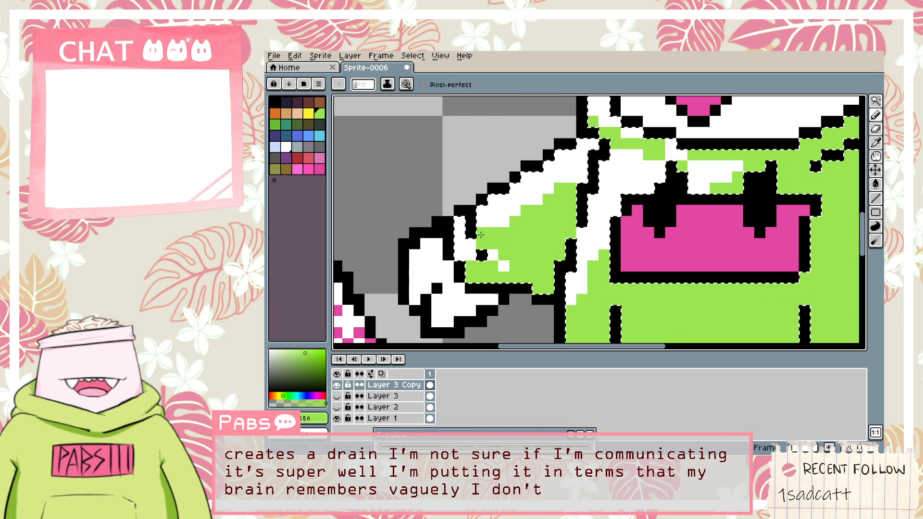
Draw a light green stroke along the sleeve highlight's lower edge and dither the transition with white pixels.
{"action": "left_click_drag", "start_coordinate": [482, 234], "coordinate": [582, 166]}
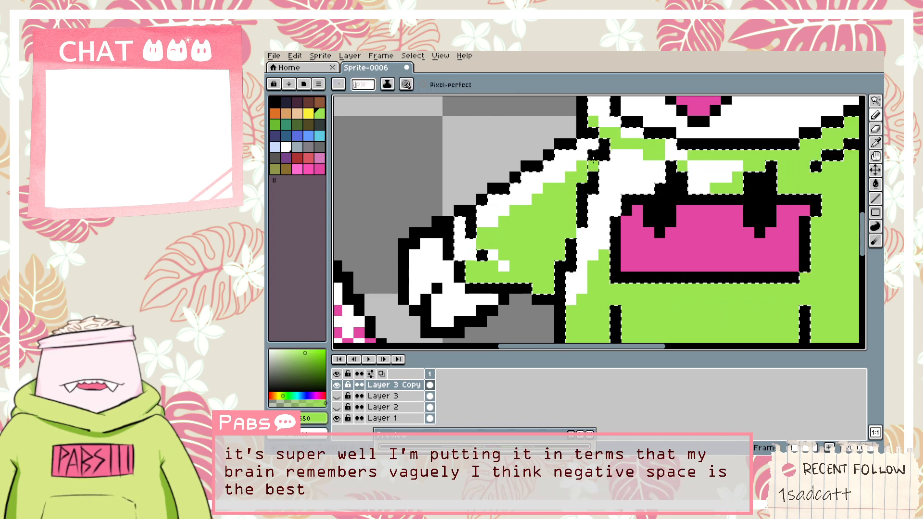
{"action": "left_click", "coordinate": [498, 216], "text": "alt"}
{"action": "left_click", "coordinate": [484, 244]}
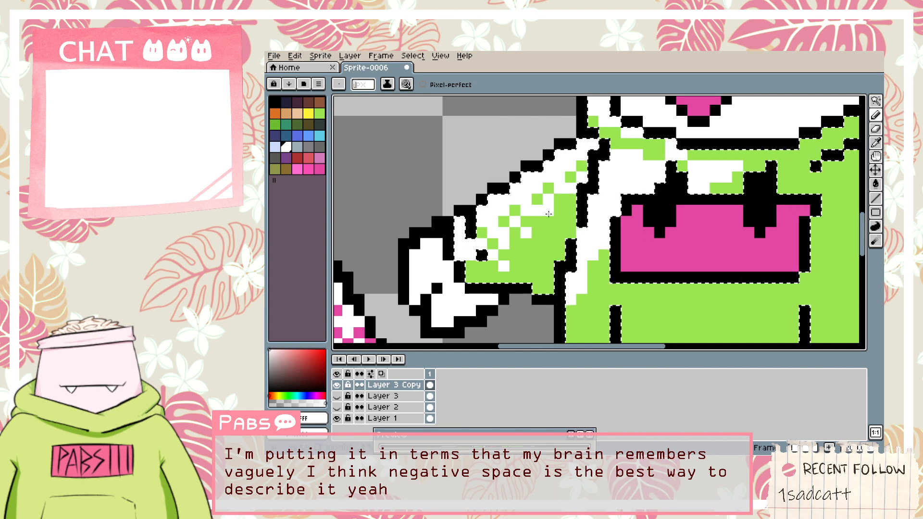
{"action": "scroll", "coordinate": [586, 183], "scroll_direction": "down", "scroll_amount": 4}
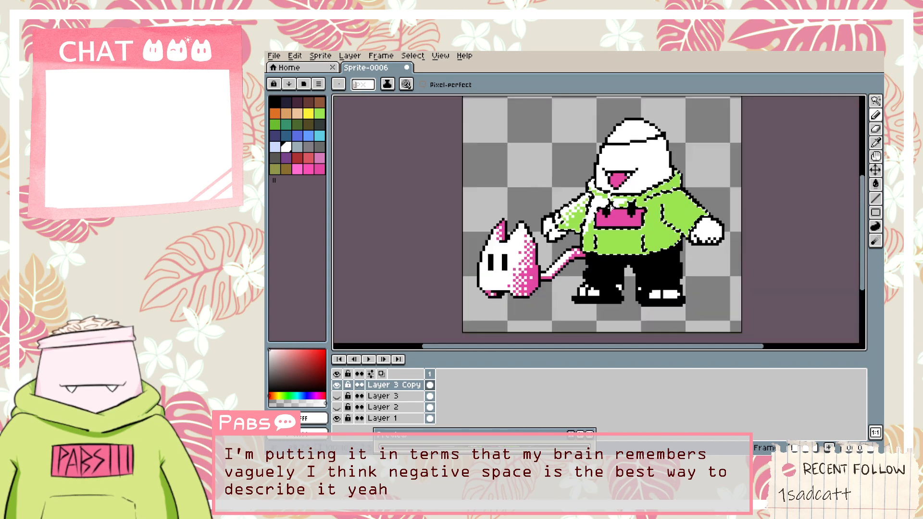
{"action": "scroll", "coordinate": [632, 198], "scroll_direction": "up", "scroll_amount": 2}
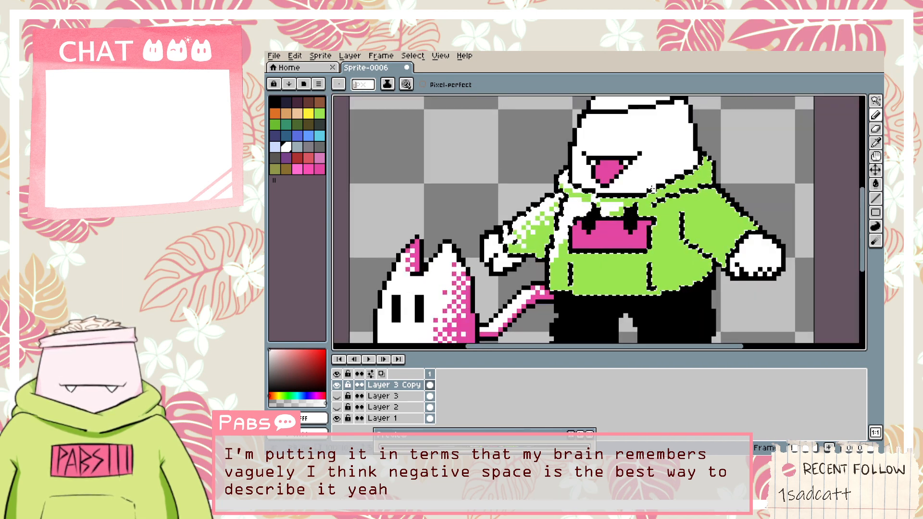
Add white pixels along the collar and dither the chest highlights with light green, undoing misplaced pixels.
{"action": "scroll", "coordinate": [632, 197], "scroll_direction": "up", "scroll_amount": 2}
{"action": "scroll", "coordinate": [668, 205], "scroll_direction": "up", "scroll_amount": 1}
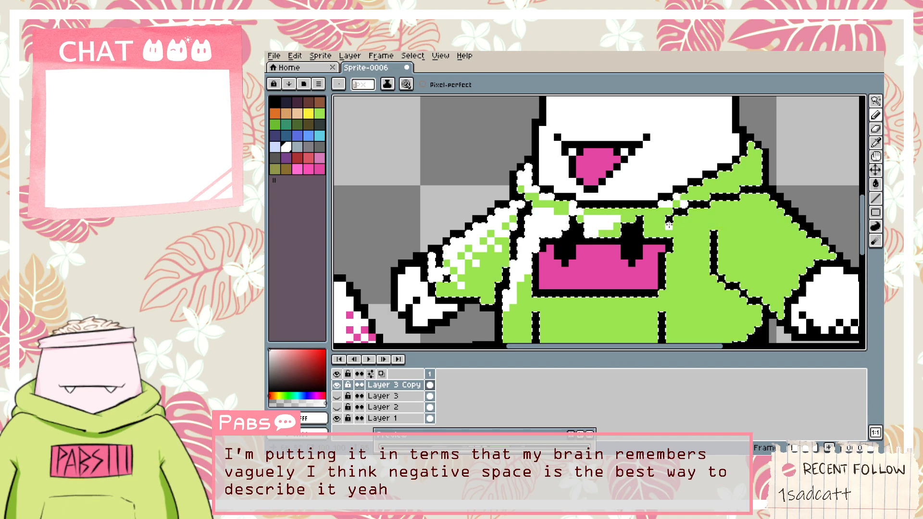
{"action": "scroll", "coordinate": [668, 225], "scroll_direction": "down", "scroll_amount": 3}
{"action": "scroll", "coordinate": [594, 289], "scroll_direction": "up", "scroll_amount": 2}
{"action": "left_click", "coordinate": [571, 284], "text": "alt"}
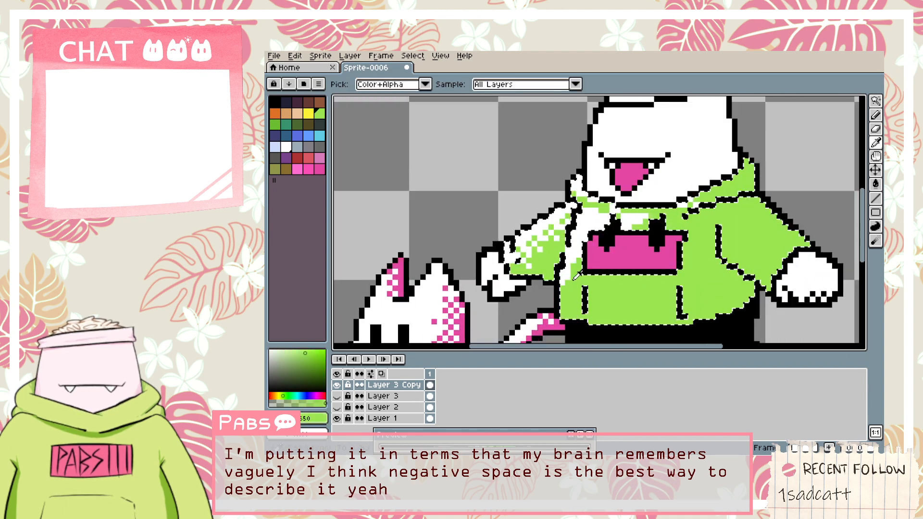
{"action": "scroll", "coordinate": [568, 276], "scroll_direction": "up", "scroll_amount": 1}
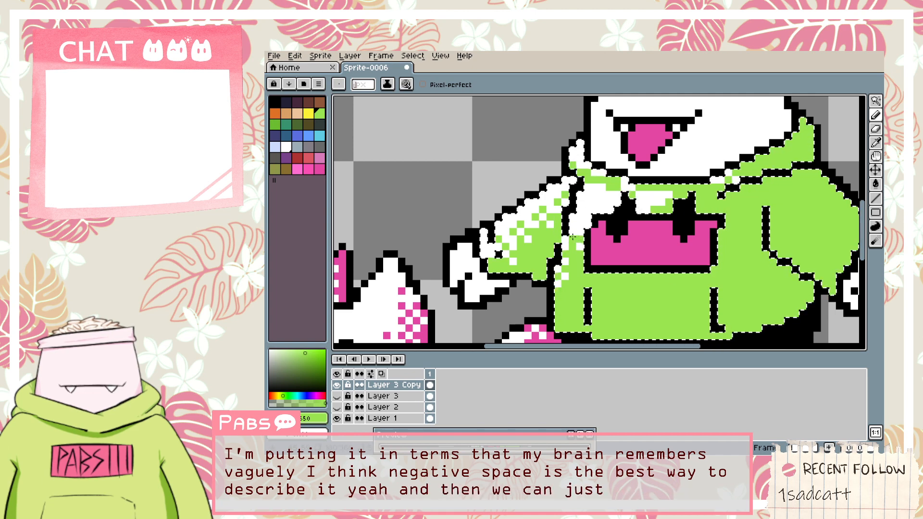
{"action": "left_click", "coordinate": [602, 209]}
{"action": "key", "text": "ctrl+z"}
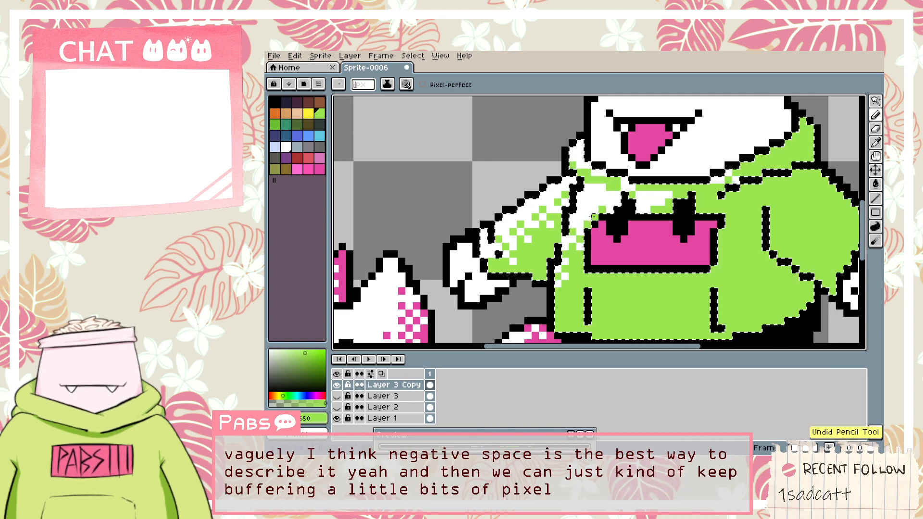
{"action": "key", "text": "ctrl+z"}
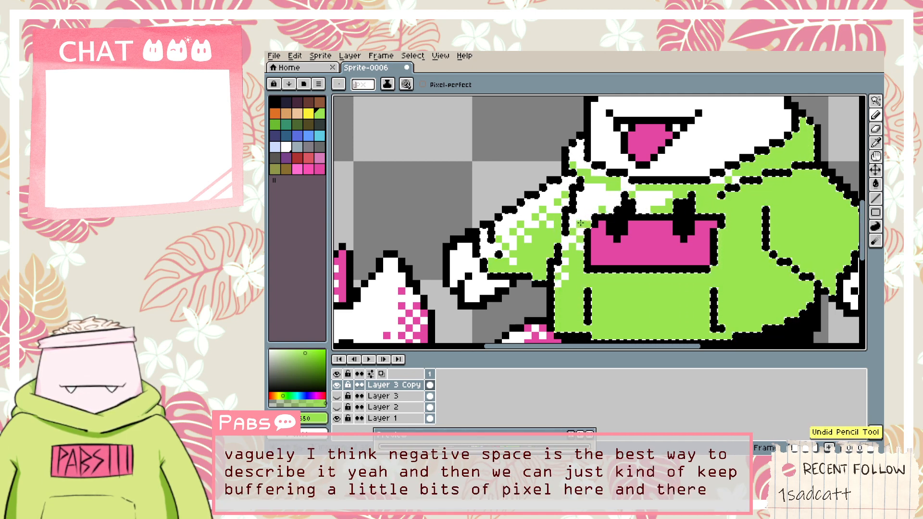
{"action": "key", "text": "ctrl+z"}
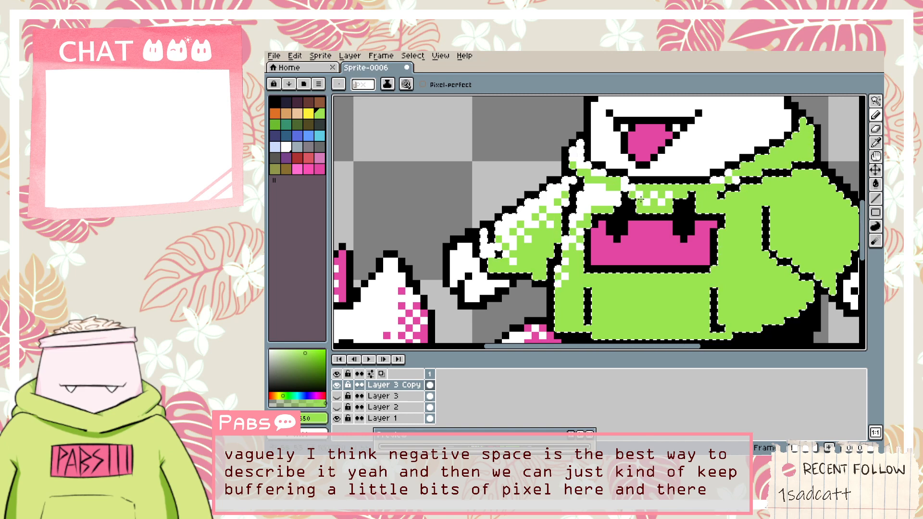
{"action": "key", "text": "ctrl+z"}
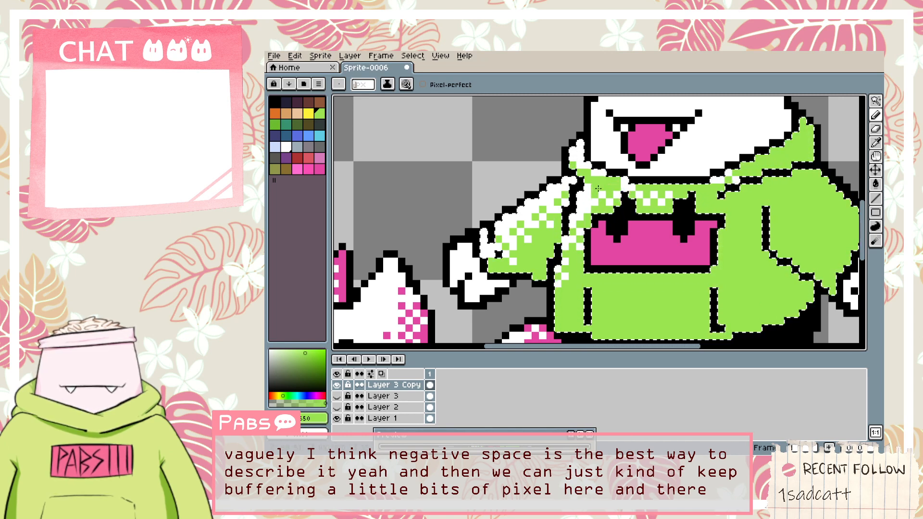
Paint a small dithered white highlight below the pink emblem, beside the vertical pocket line nearest the cat.
{"action": "scroll", "coordinate": [598, 226], "scroll_direction": "down", "scroll_amount": 5}
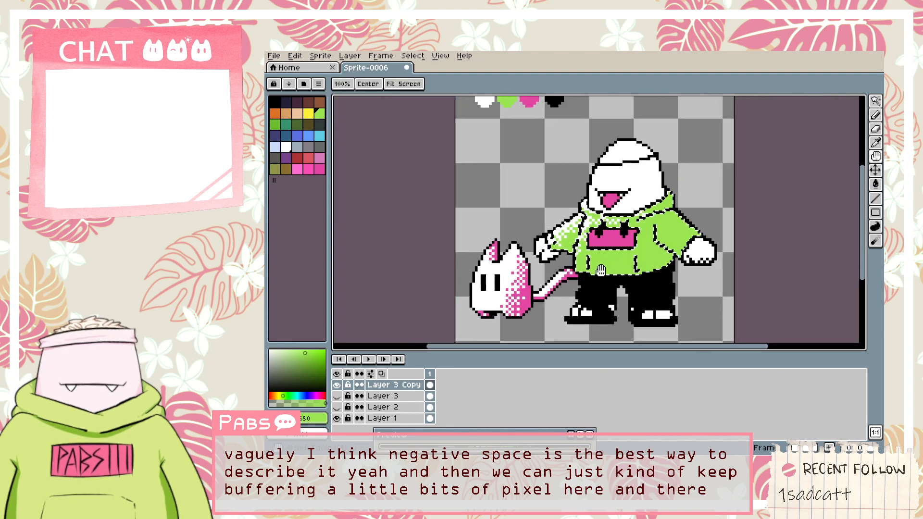
{"action": "scroll", "coordinate": [600, 270], "scroll_direction": "up", "scroll_amount": 4}
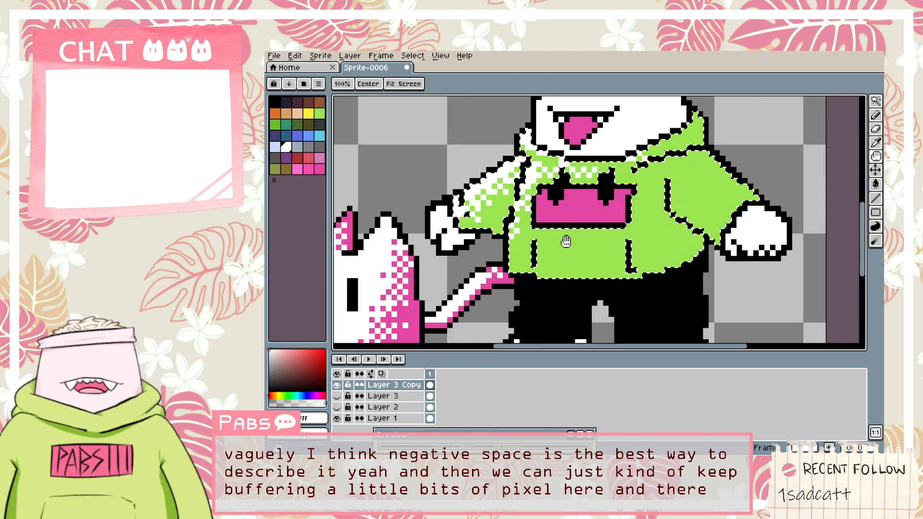
{"action": "scroll", "coordinate": [565, 242], "scroll_direction": "up", "scroll_amount": 2}
{"action": "key", "text": "b"}
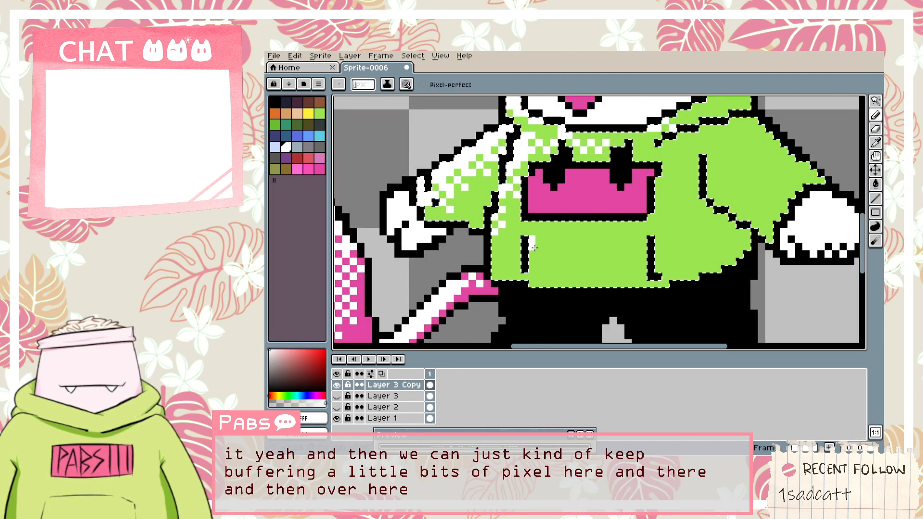
{"action": "mouse_move", "coordinate": [534, 248]}
{"action": "left_mouse_down"}
{"action": "mouse_move", "coordinate": [551, 240]}
{"action": "mouse_move", "coordinate": [555, 249]}
{"action": "left_mouse_up"}
{"action": "left_click", "coordinate": [539, 254]}
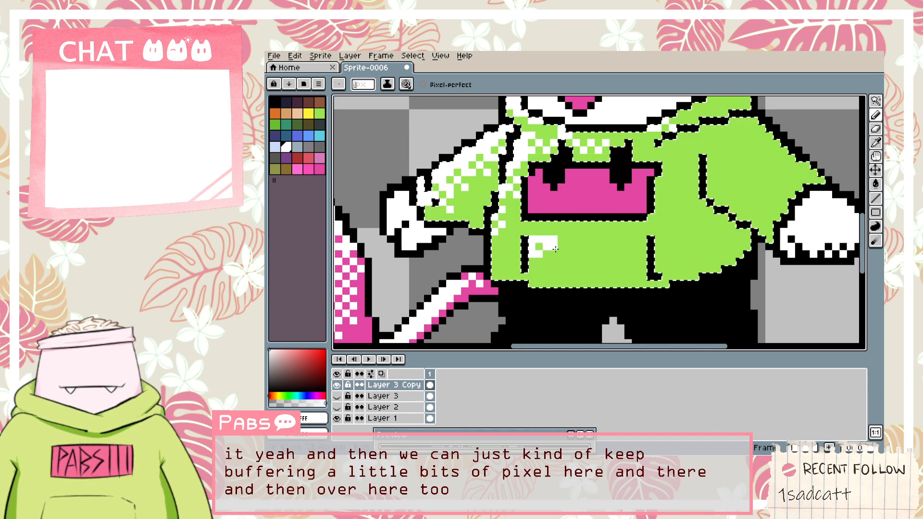
{"action": "left_click", "coordinate": [532, 260]}
{"action": "left_click", "coordinate": [546, 261]}
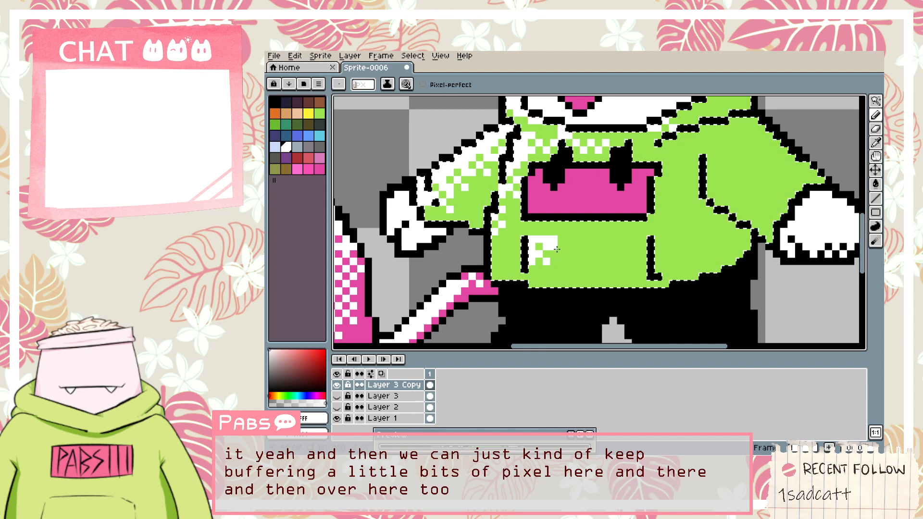
Refine the outer edge of the pocket highlight with single white pixels, undoing misplaced ones.
{"action": "key", "text": "ctrl+z"}
{"action": "left_click", "coordinate": [554, 254]}
{"action": "key", "text": "ctrl+z"}
{"action": "left_click", "coordinate": [561, 240]}
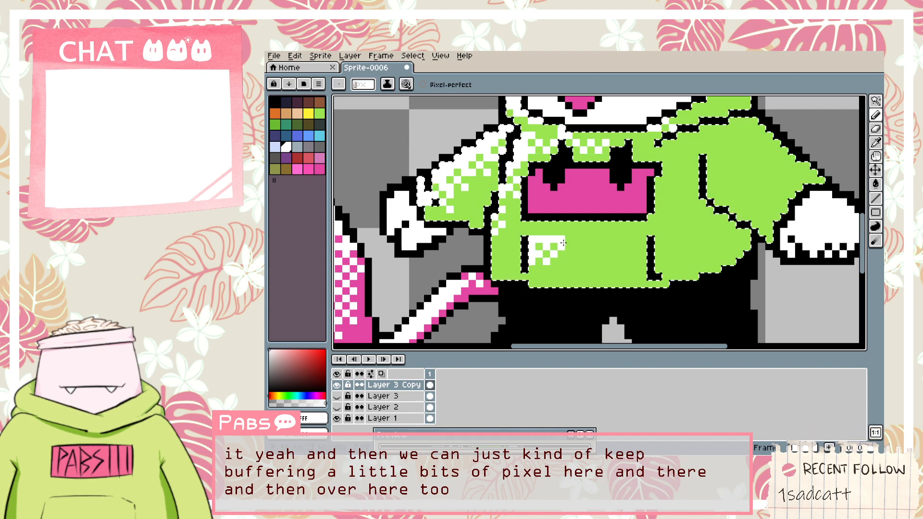
{"action": "key", "text": "ctrl+z"}
{"action": "left_click", "coordinate": [561, 246]}
{"action": "scroll", "coordinate": [574, 262], "scroll_direction": "down", "scroll_amount": 1}
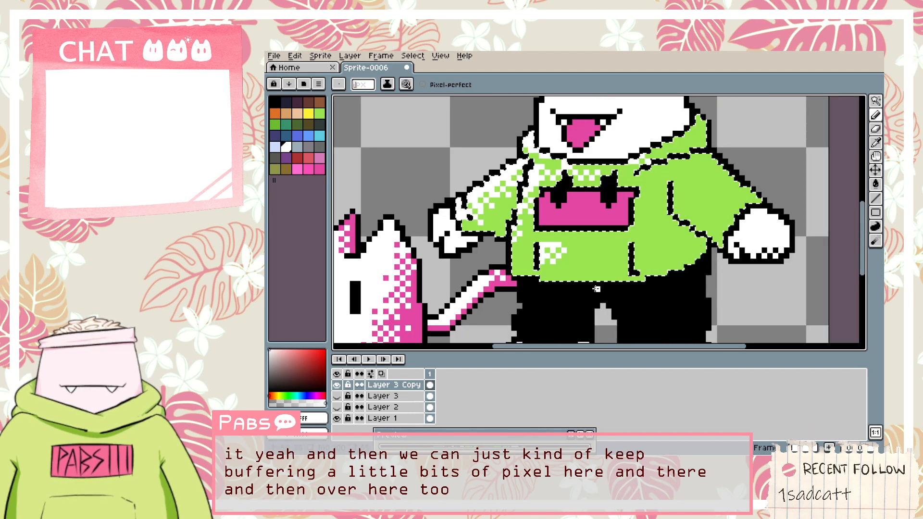
Paint a white vertical highlight beside the fold line of the sleeve farther from the cat, adding scattered white pixels along its outer edge.
{"action": "scroll", "coordinate": [596, 289], "scroll_direction": "down", "scroll_amount": 2}
{"action": "scroll", "coordinate": [648, 210], "scroll_direction": "up", "scroll_amount": 2}
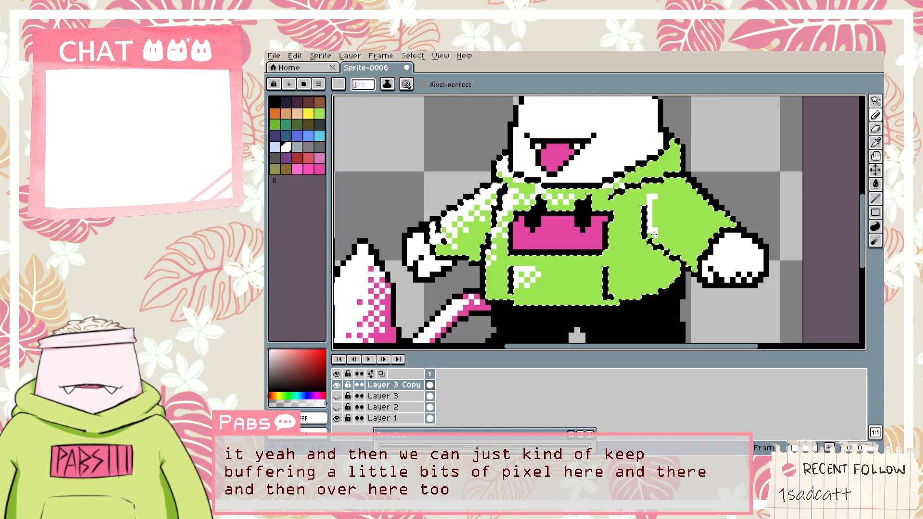
{"action": "mouse_move", "coordinate": [654, 235]}
{"action": "left_mouse_down"}
{"action": "mouse_move", "coordinate": [652, 205]}
{"action": "mouse_move", "coordinate": [651, 232]}
{"action": "left_mouse_up"}
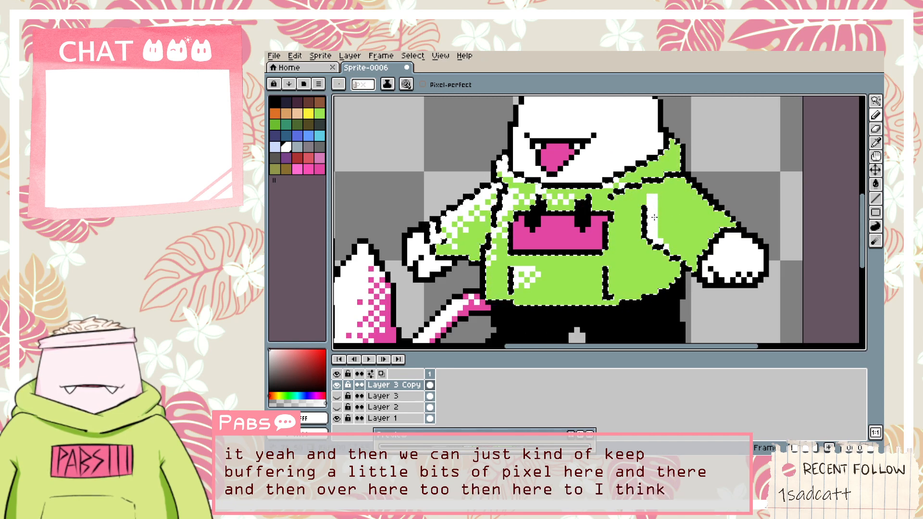
{"action": "left_click", "coordinate": [665, 213]}
{"action": "left_click", "coordinate": [666, 224]}
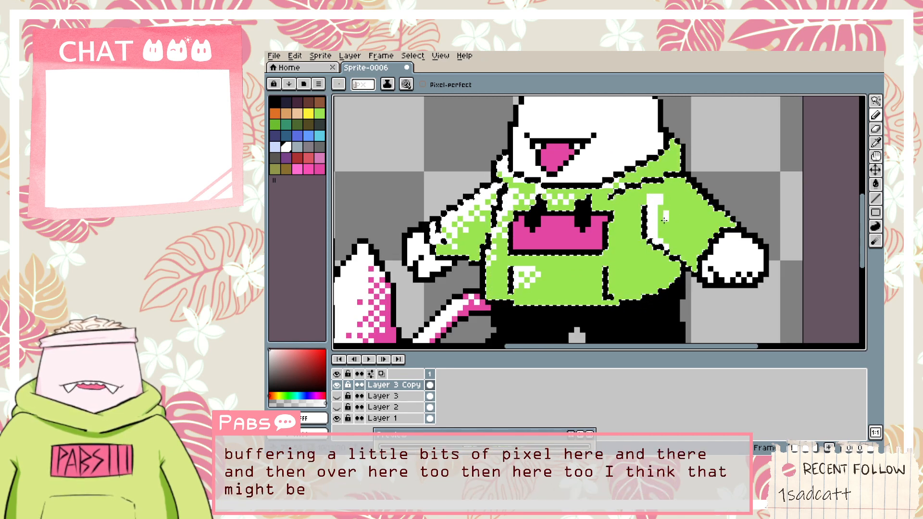
{"action": "left_click", "coordinate": [665, 235]}
Try spraying white over the sleeve farther from the cat with the Spray tool at width 16 and speed 32, and undo it.
{"action": "left_click", "coordinate": [876, 186]}
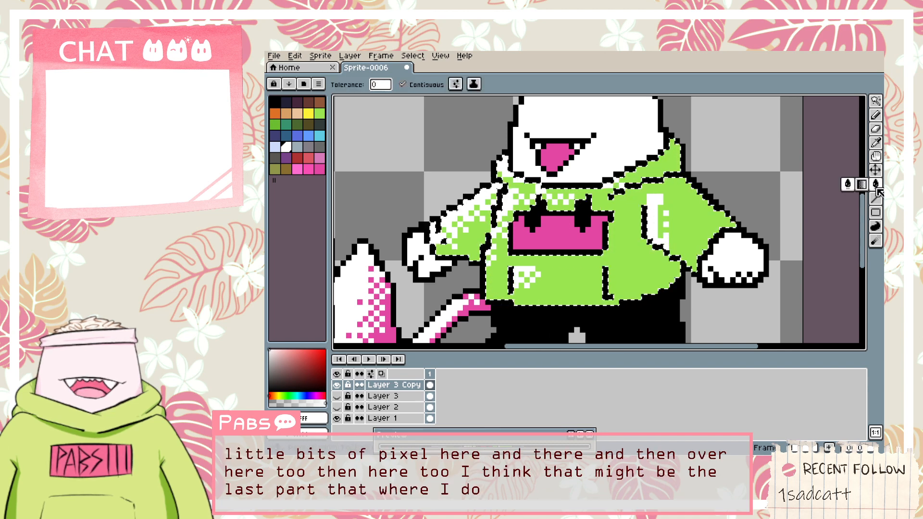
{"action": "left_click", "coordinate": [877, 173]}
{"action": "left_click", "coordinate": [875, 115]}
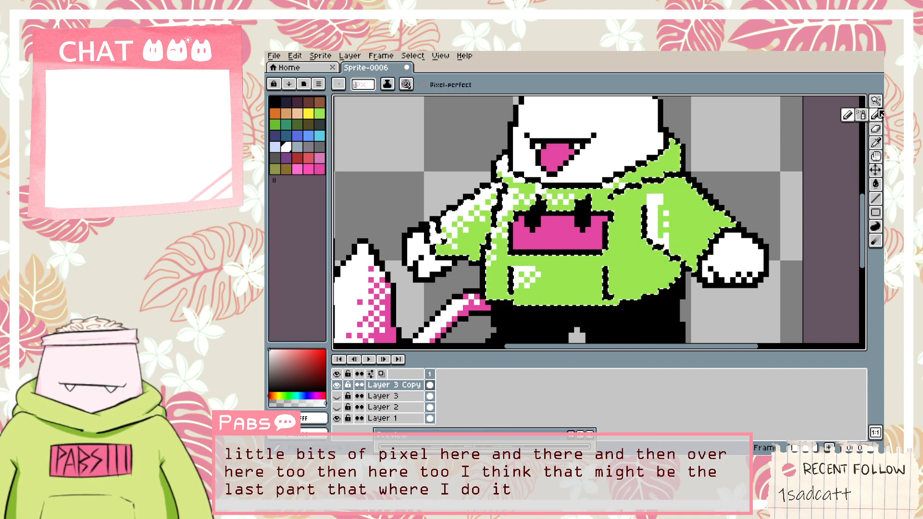
{"action": "left_click", "coordinate": [861, 114]}
{"action": "left_click_drag", "start_coordinate": [633, 167], "coordinate": [653, 210]}
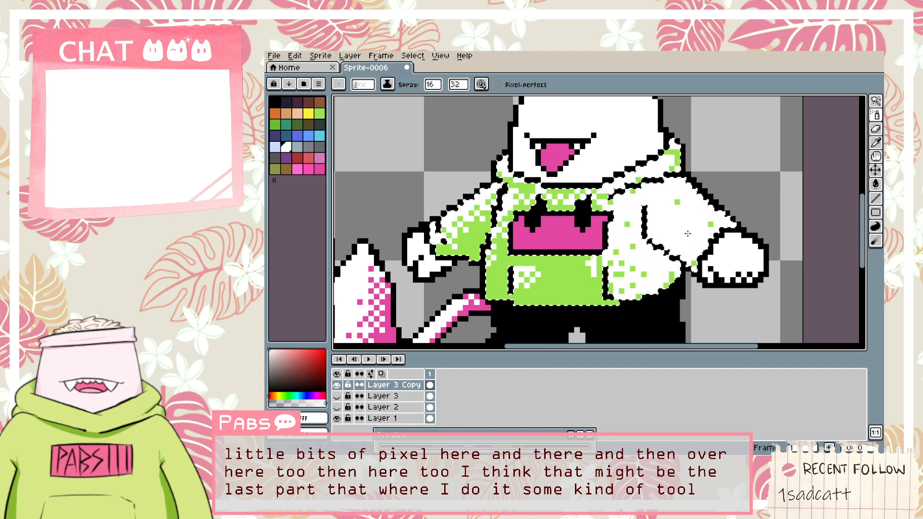
{"action": "key", "text": "ctrl+z"}
{"action": "key", "text": "ctrl+z"}
Try a spray width of 2 for the white sleeve highlight beside the fold line, and undo the strokes.
{"action": "left_click", "coordinate": [432, 84]}
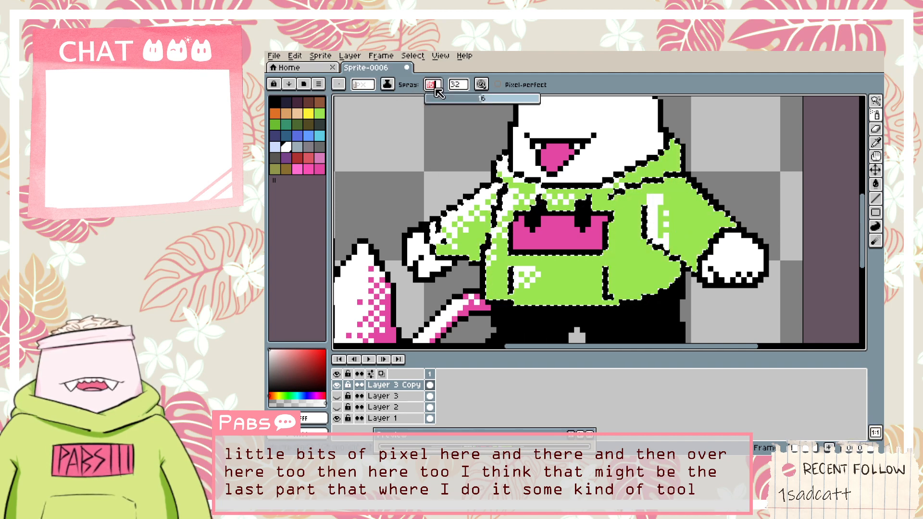
{"action": "left_click", "coordinate": [432, 94]}
{"action": "mouse_move", "coordinate": [656, 206]}
{"action": "left_mouse_down"}
{"action": "mouse_move", "coordinate": [690, 255]}
{"action": "mouse_move", "coordinate": [652, 199]}
{"action": "left_mouse_up"}
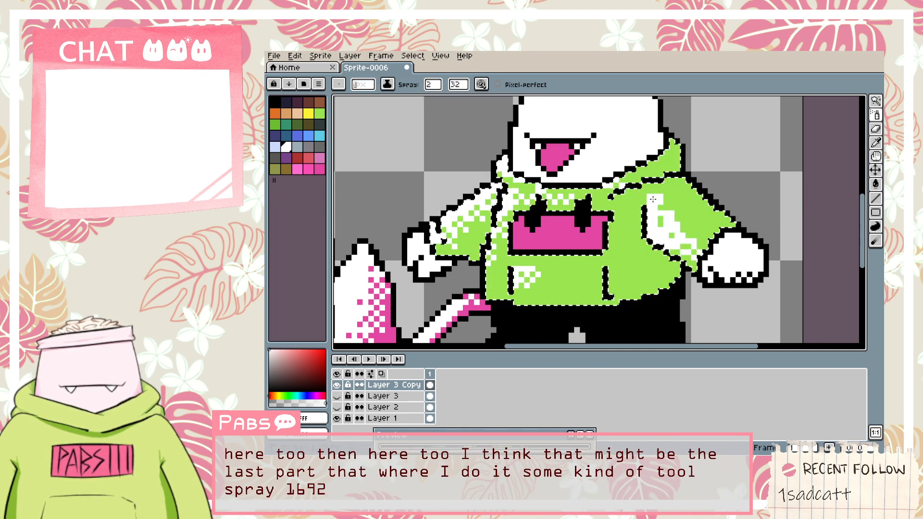
{"action": "key", "text": "ctrl+z"}
{"action": "key", "text": "ctrl+z"}
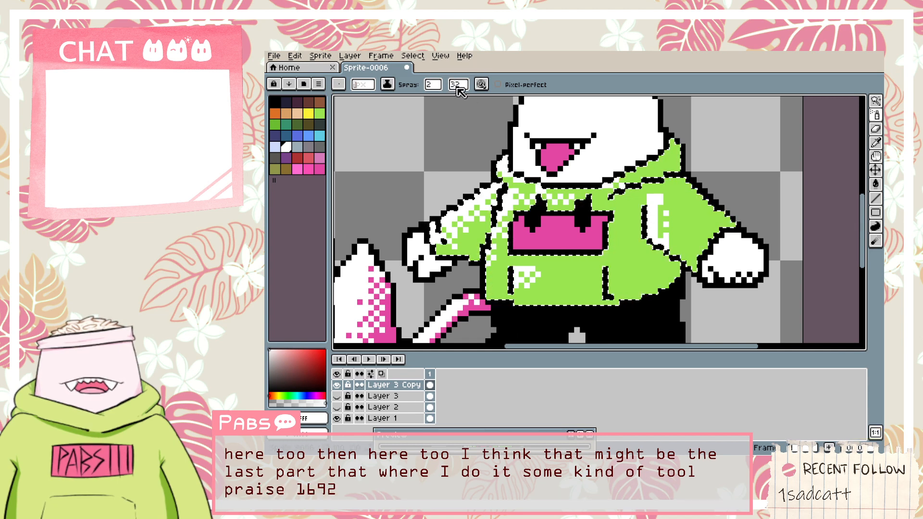
Set the spray speed to 5 and width to 4, and spray white pixels down the sleeve farther from the cat.
{"action": "left_click", "coordinate": [459, 85]}
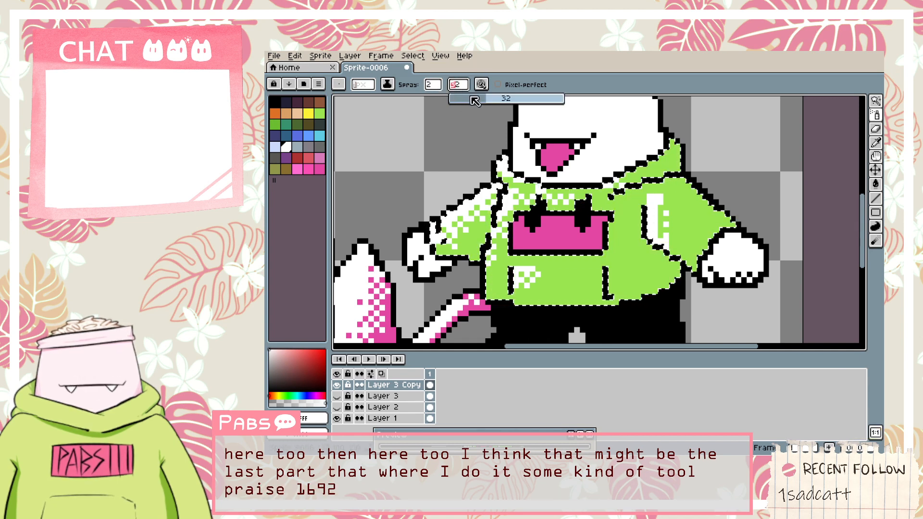
{"action": "type", "text": "5"}
{"action": "left_click", "coordinate": [433, 86]}
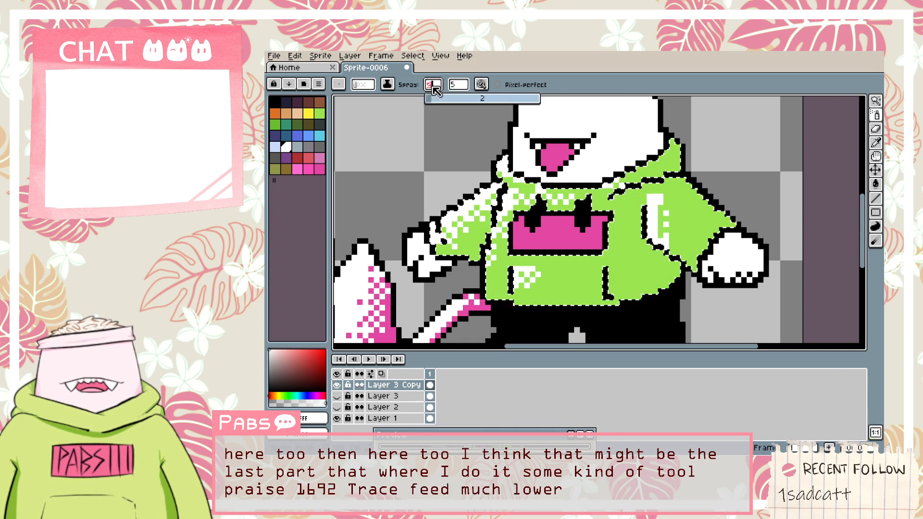
{"action": "left_click_drag", "start_coordinate": [437, 96], "coordinate": [440, 96]}
{"action": "left_click_drag", "start_coordinate": [665, 212], "coordinate": [682, 255]}
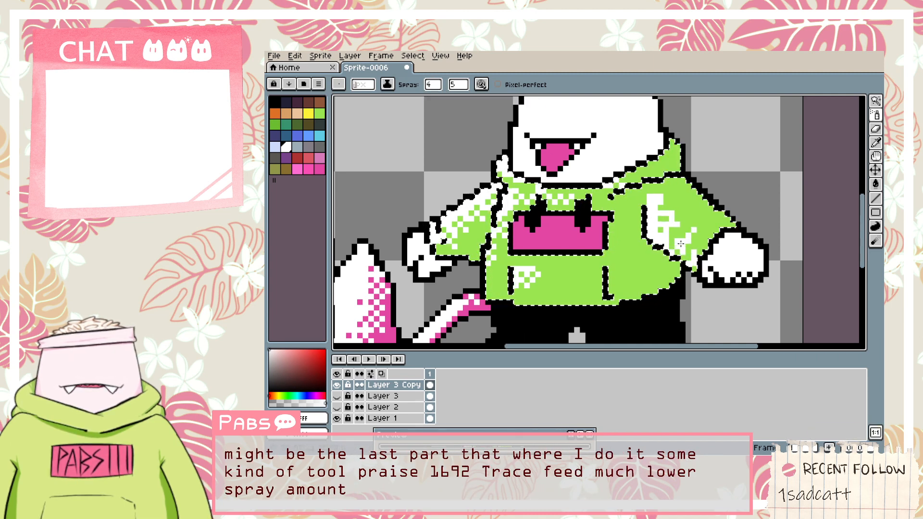
{"action": "scroll", "coordinate": [705, 274], "scroll_direction": "down", "scroll_amount": 3}
{"action": "key", "text": "space"}
{"action": "left_click_drag", "start_coordinate": [734, 279], "coordinate": [632, 244]}
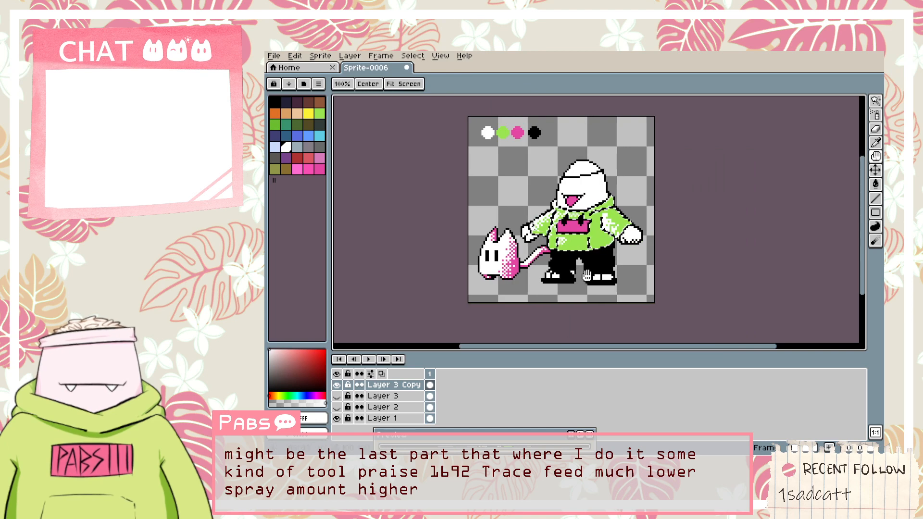
{"action": "scroll", "coordinate": [620, 220], "scroll_direction": "up", "scroll_amount": 3}
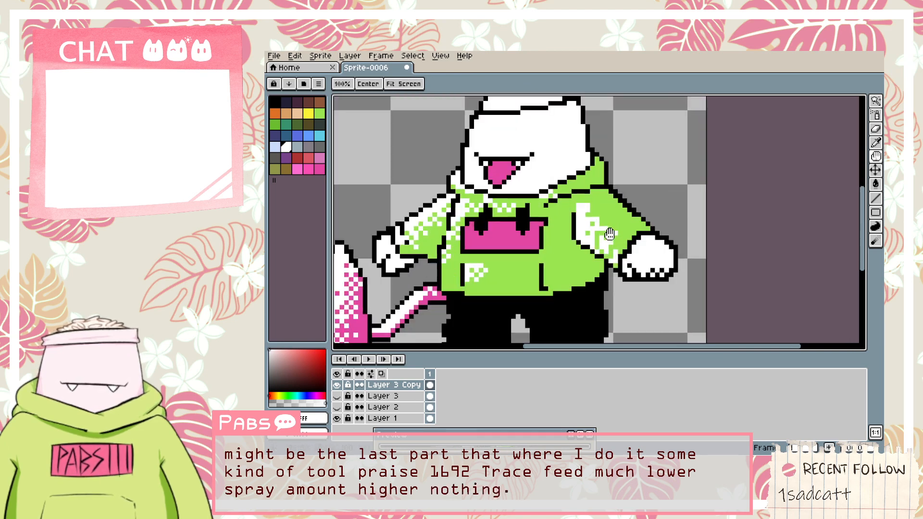
Sample the hoodie's light green and spray it over the white highlights, undoing the last strokes.
{"action": "key", "text": "alt"}
{"action": "left_click", "coordinate": [594, 222], "text": "alt"}
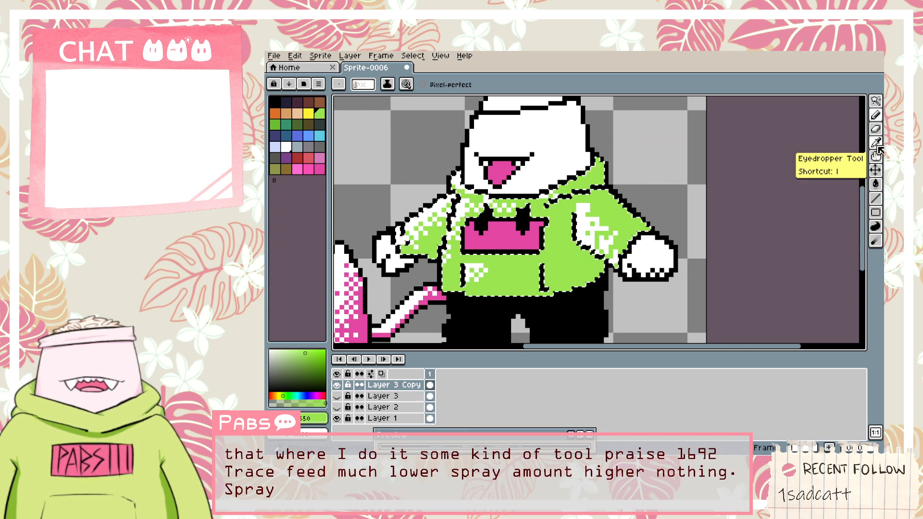
{"action": "left_click", "coordinate": [876, 130]}
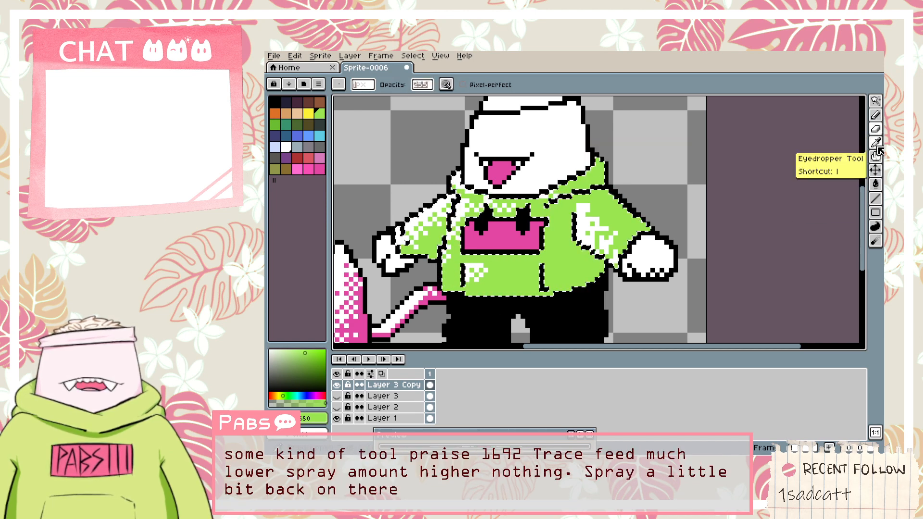
{"action": "left_click", "coordinate": [875, 115]}
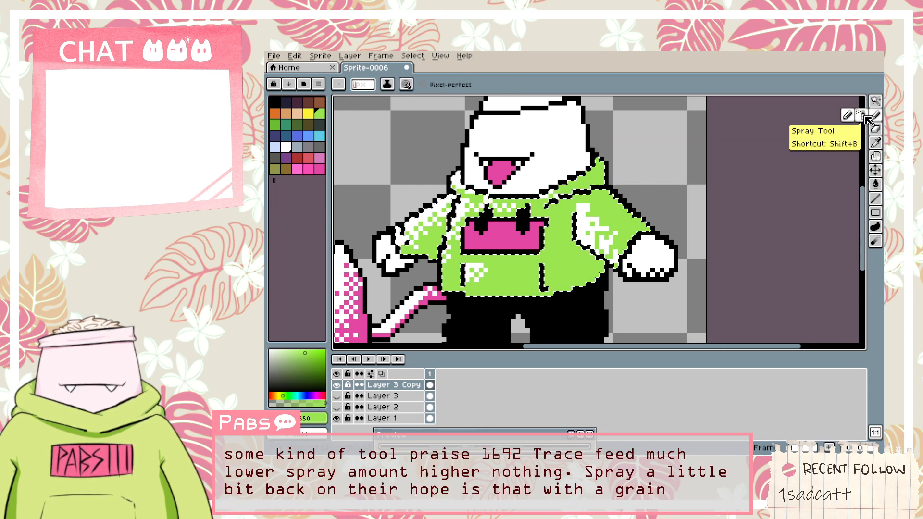
{"action": "left_click", "coordinate": [863, 116]}
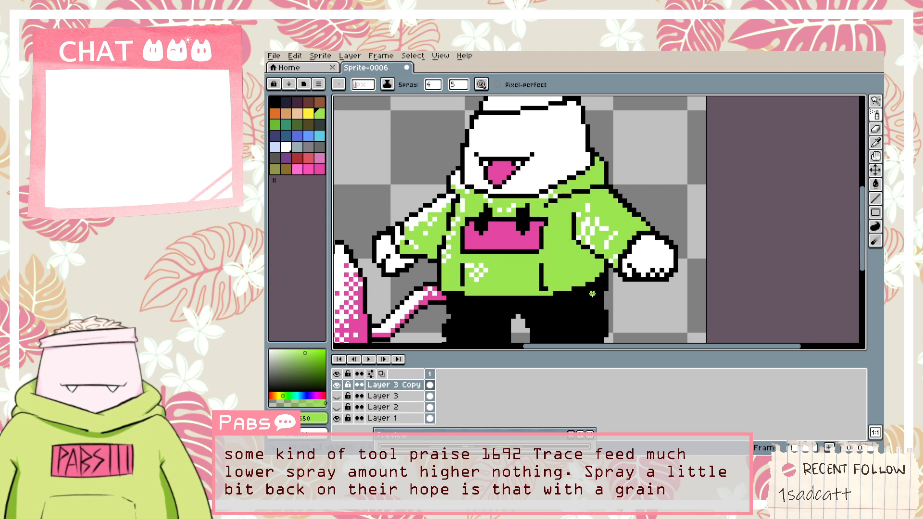
{"action": "key", "text": "ctrl+z"}
{"action": "key", "text": "ctrl+z"}
{"action": "key", "text": "ctrl+z"}
{"action": "scroll", "coordinate": [602, 302], "scroll_direction": "down", "scroll_amount": 3}
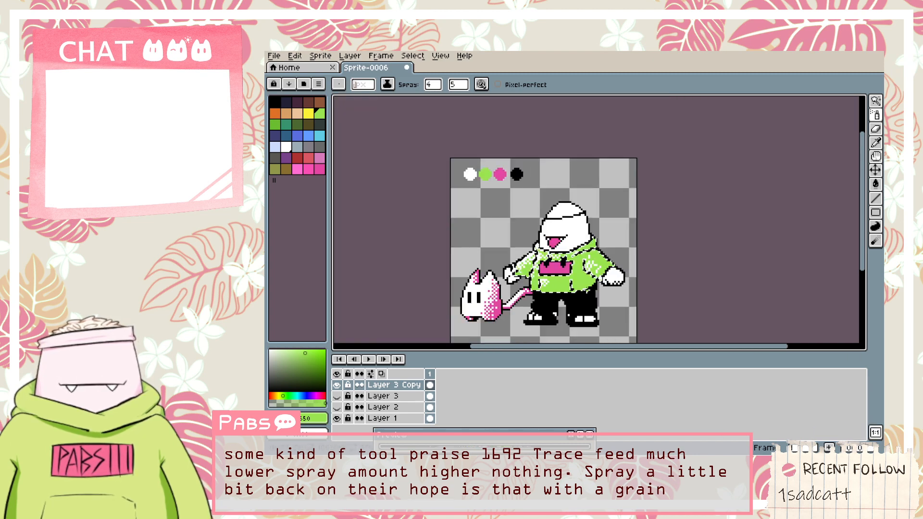
{"action": "key", "text": "h"}
{"action": "scroll", "coordinate": [596, 245], "scroll_direction": "up", "scroll_amount": 3}
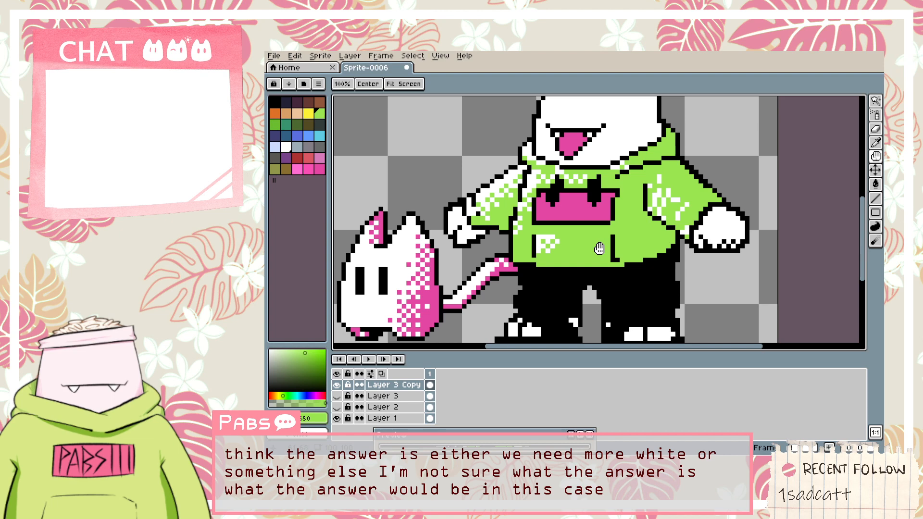
Fill the white dithered highlight on the pocket with light green.
{"action": "key", "text": "w"}
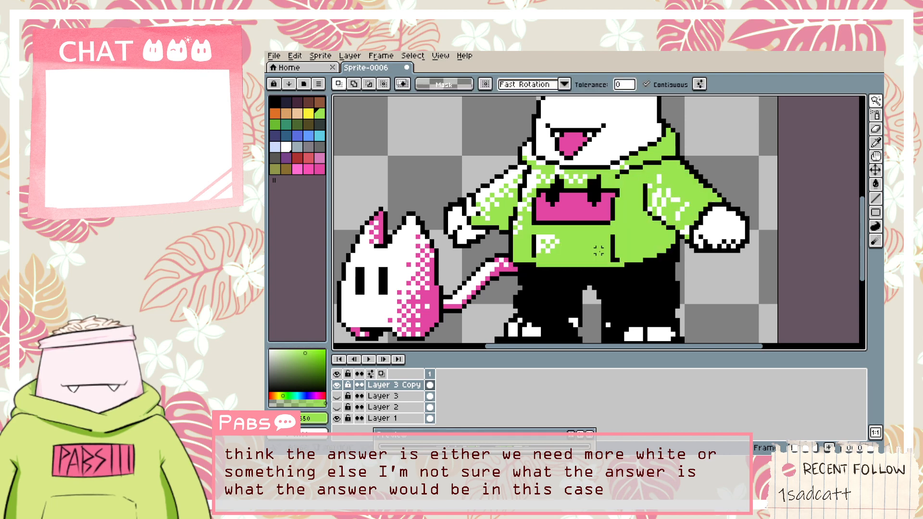
{"action": "key", "text": "i"}
{"action": "key", "text": "g"}
{"action": "scroll", "coordinate": [553, 238], "scroll_direction": "up", "scroll_amount": 1}
{"action": "left_click", "coordinate": [545, 237]}
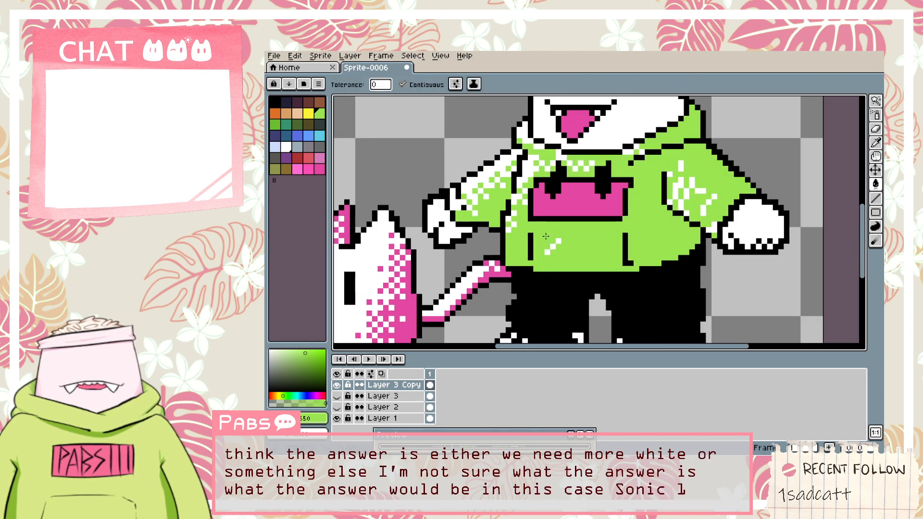
{"action": "left_click", "coordinate": [557, 240]}
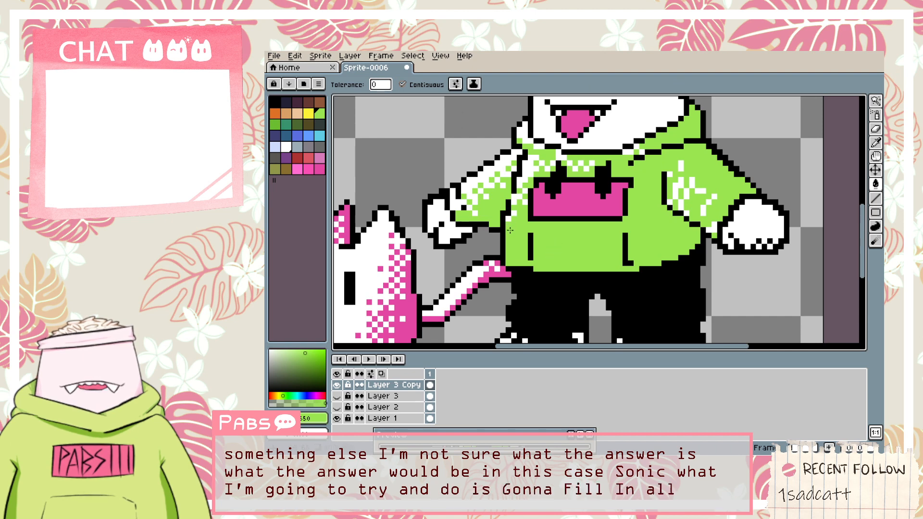
Try painting over the white chest highlight with the light green pencil, and undo the strokes.
{"action": "key", "text": "b"}
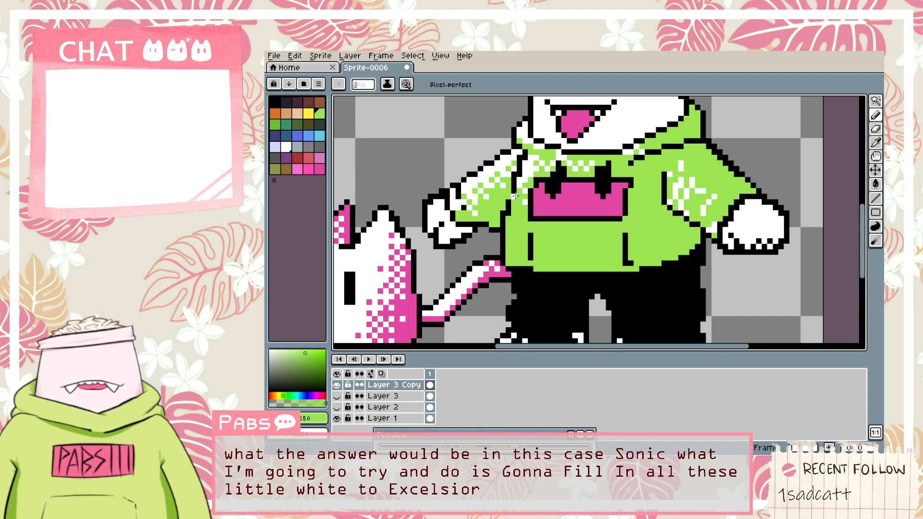
{"action": "left_click", "coordinate": [535, 168]}
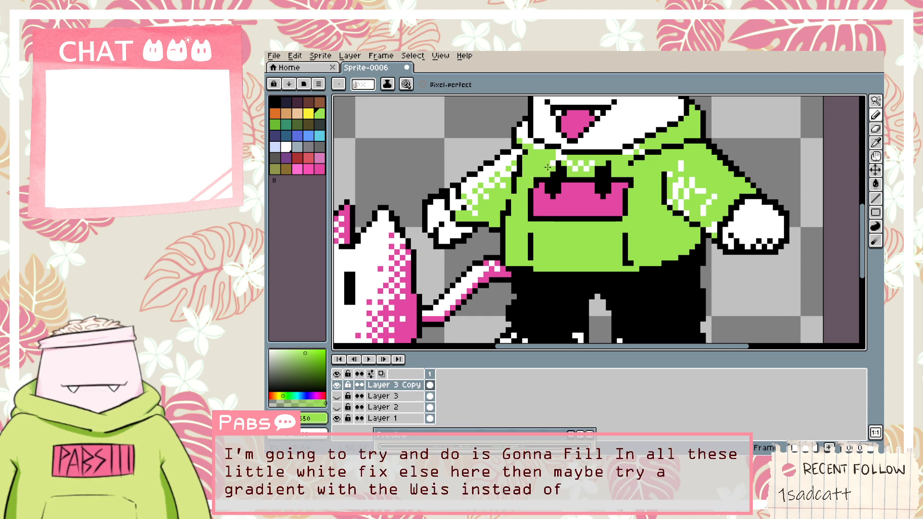
{"action": "left_click_drag", "start_coordinate": [547, 168], "coordinate": [565, 158]}
{"action": "key", "text": "ctrl+z"}
{"action": "key", "text": "ctrl+z"}
{"action": "key", "text": "ctrl+z"}
{"action": "key", "text": "ctrl+z"}
{"action": "key", "text": "ctrl+z"}
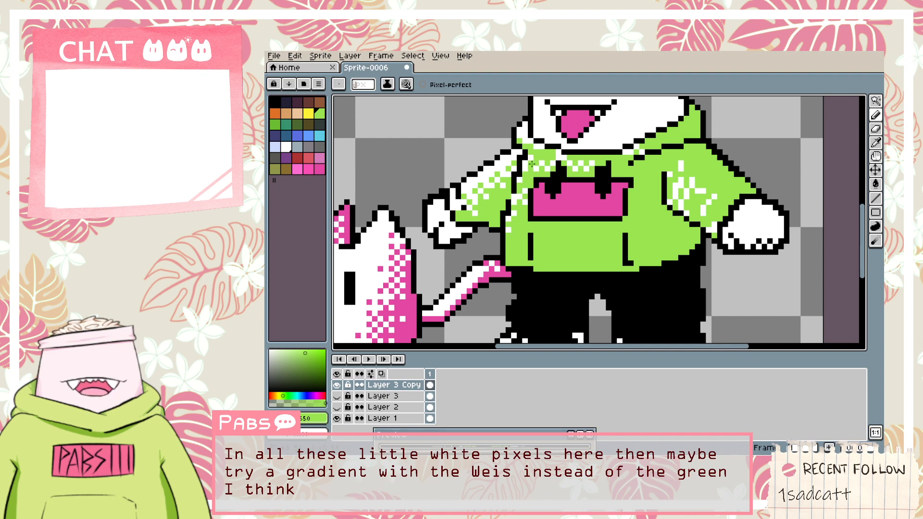
Paint over the white highlights on the chest and the sleeve farther from the cat with light green.
{"action": "left_click_drag", "start_coordinate": [559, 153], "coordinate": [585, 166]}
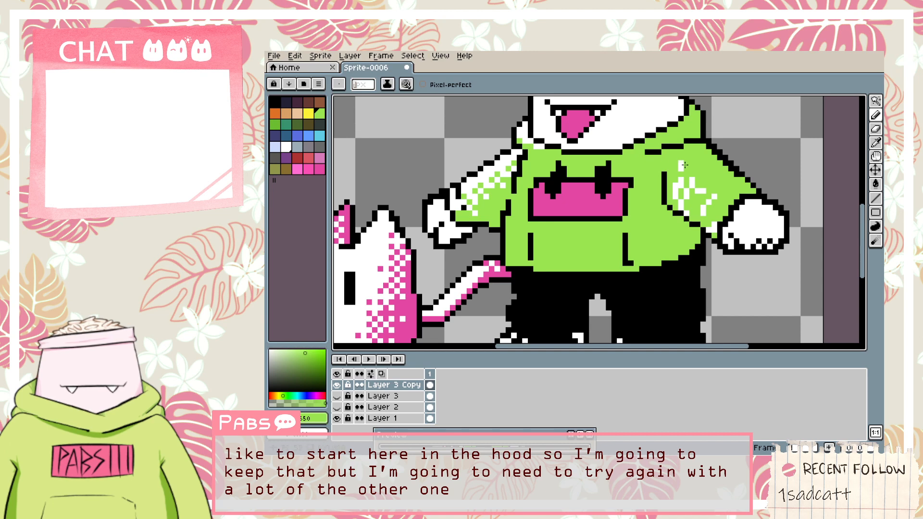
{"action": "key", "text": "ctrl+z"}
{"action": "key", "text": "ctrl+z"}
{"action": "key", "text": "ctrl+z"}
{"action": "key", "text": "ctrl+z"}
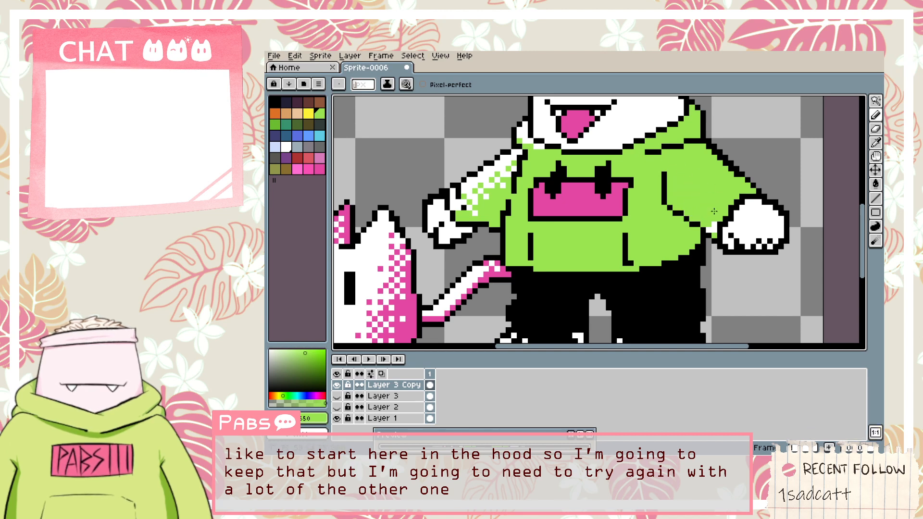
Cover the white highlight on the sleeve nearest the cat with light green, using a fill and pencil strokes over the dithered pixels.
{"action": "scroll", "coordinate": [710, 227], "scroll_direction": "down", "scroll_amount": 1}
{"action": "scroll", "coordinate": [492, 220], "scroll_direction": "up", "scroll_amount": 2}
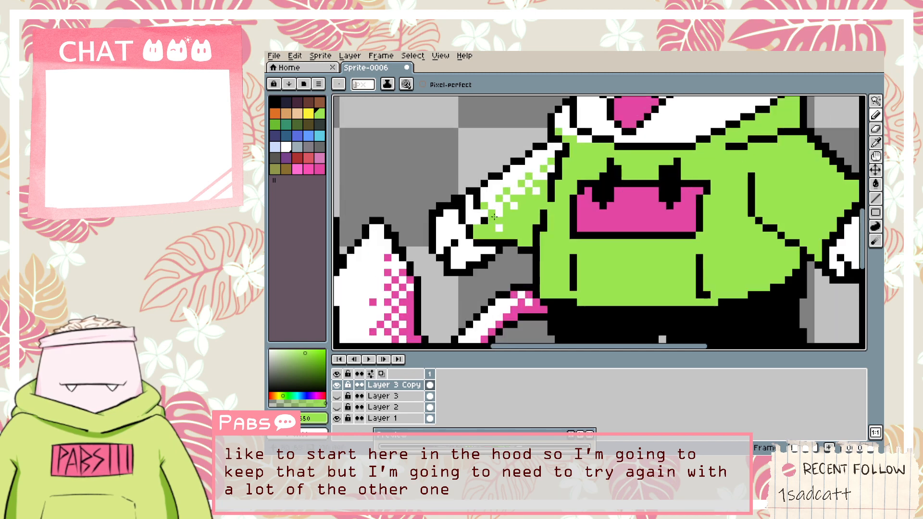
{"action": "key", "text": "g"}
{"action": "left_click", "coordinate": [500, 180]}
{"action": "key", "text": "b"}
{"action": "mouse_move", "coordinate": [499, 228]}
{"action": "left_mouse_down"}
{"action": "mouse_move", "coordinate": [516, 185]}
{"action": "mouse_move", "coordinate": [536, 184]}
{"action": "left_mouse_up"}
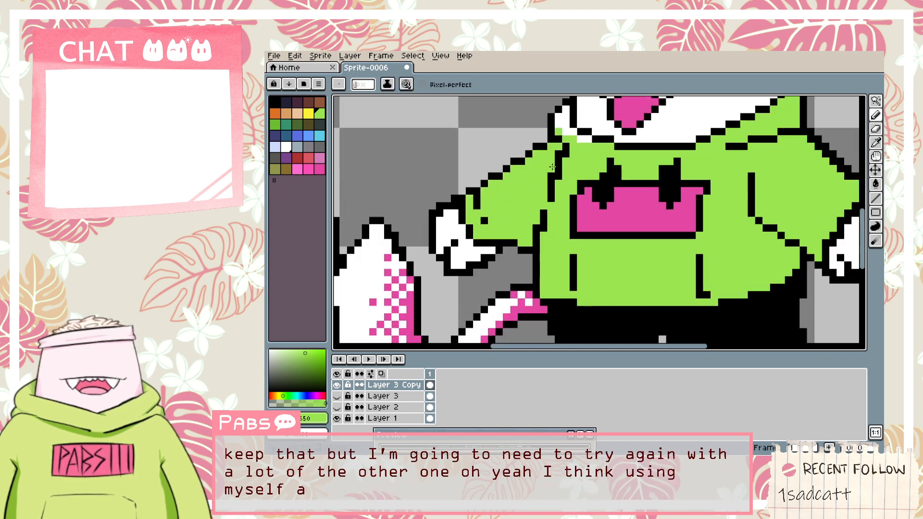
Select the hoodie's light green area with the Magic Wand.
{"action": "scroll", "coordinate": [550, 182], "scroll_direction": "down", "scroll_amount": 1}
{"action": "key", "text": "space"}
{"action": "left_click_drag", "start_coordinate": [597, 186], "coordinate": [638, 208]}
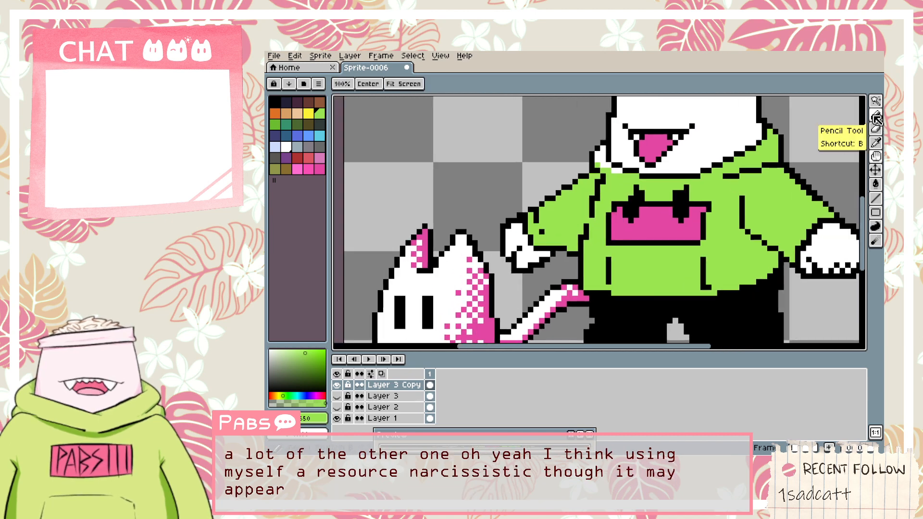
{"action": "left_click", "coordinate": [876, 100]}
{"action": "left_click", "coordinate": [584, 231]}
{"action": "key", "text": "m"}
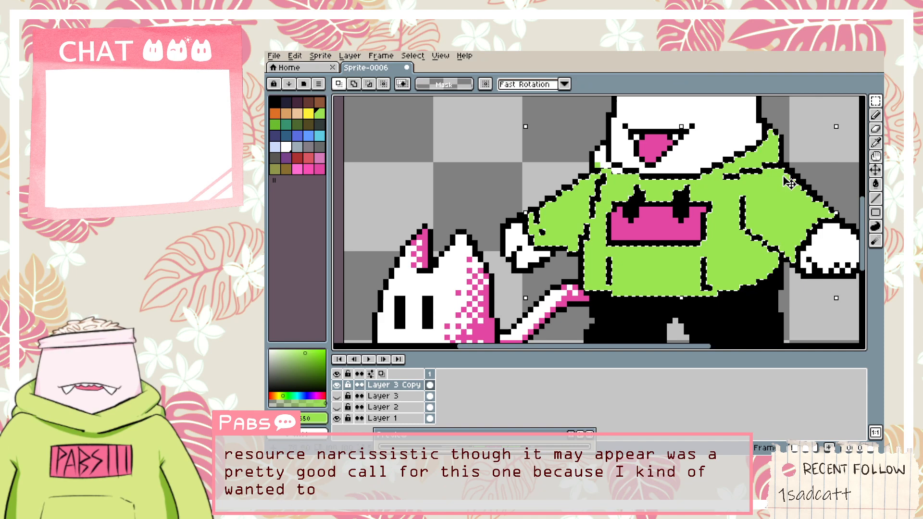
Narrow the selection to the sleeve nearest the cat with the Lasso and shade it with a green-and-white Bayer Matrix 4x4 gradient.
{"action": "left_click", "coordinate": [875, 102]}
{"action": "left_click", "coordinate": [836, 103]}
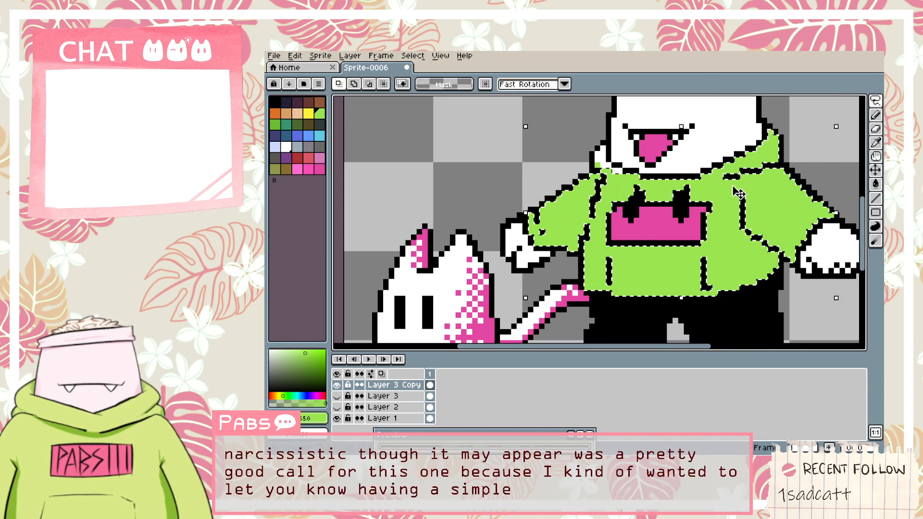
{"action": "left_click", "coordinate": [373, 86]}
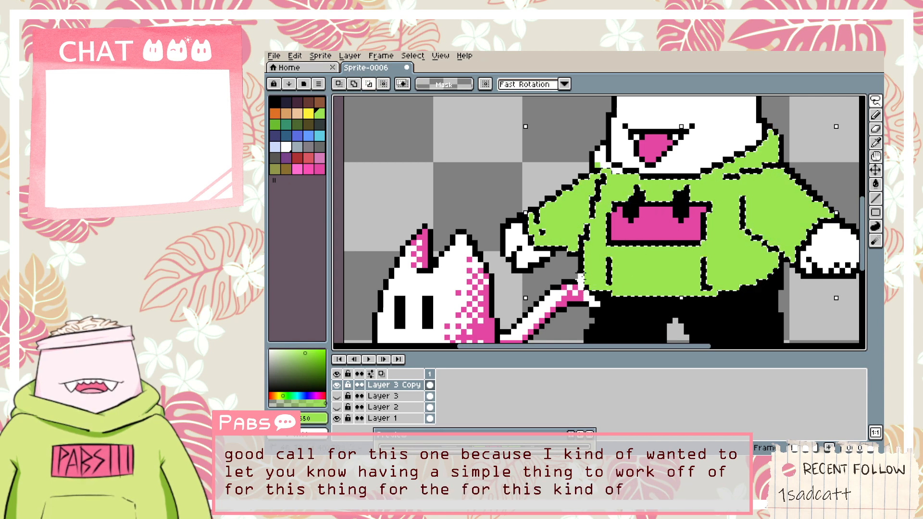
{"action": "mouse_move", "coordinate": [598, 304]}
{"action": "left_mouse_down"}
{"action": "mouse_move", "coordinate": [581, 259]}
{"action": "mouse_move", "coordinate": [616, 154]}
{"action": "mouse_move", "coordinate": [834, 151]}
{"action": "mouse_move", "coordinate": [610, 330]}
{"action": "mouse_move", "coordinate": [425, 249]}
{"action": "left_mouse_up"}
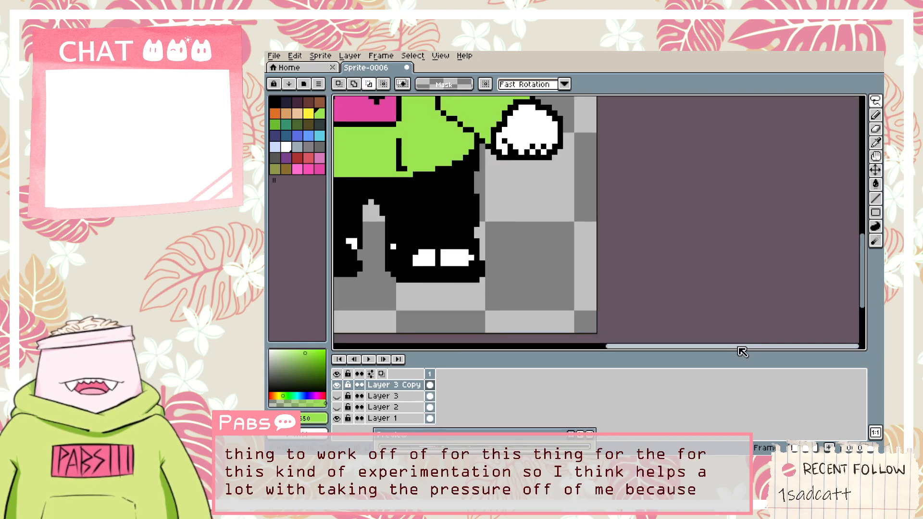
{"action": "left_click_drag", "start_coordinate": [739, 347], "coordinate": [594, 346]}
{"action": "left_click_drag", "start_coordinate": [864, 248], "coordinate": [864, 208]}
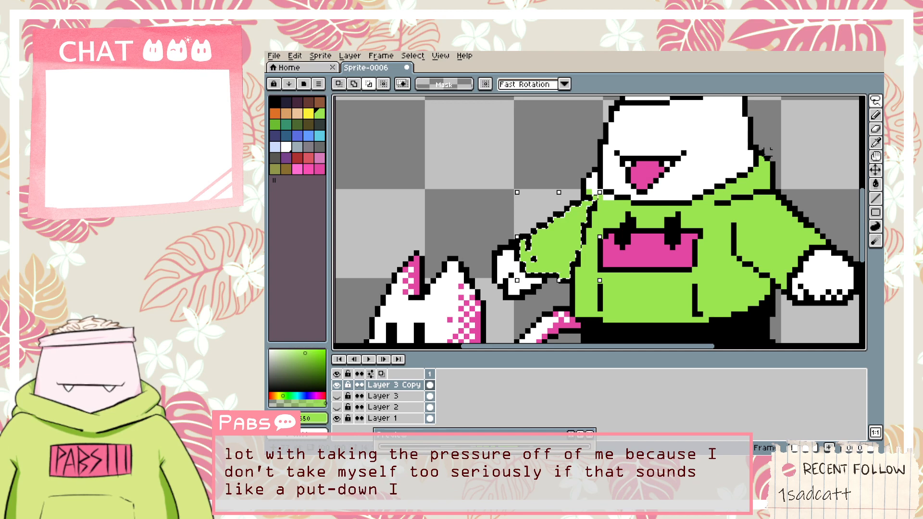
{"action": "left_click", "coordinate": [875, 184]}
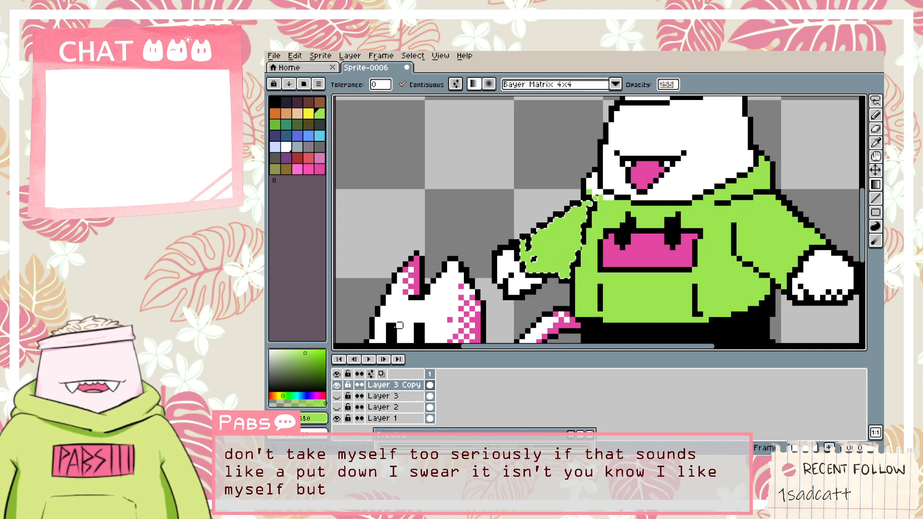
{"action": "left_click_drag", "start_coordinate": [555, 258], "coordinate": [521, 227]}
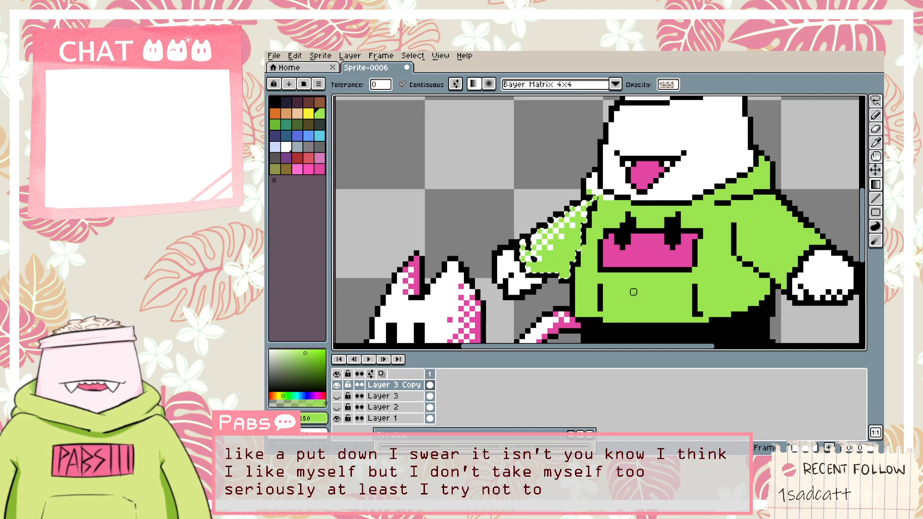
{"action": "key", "text": "w"}
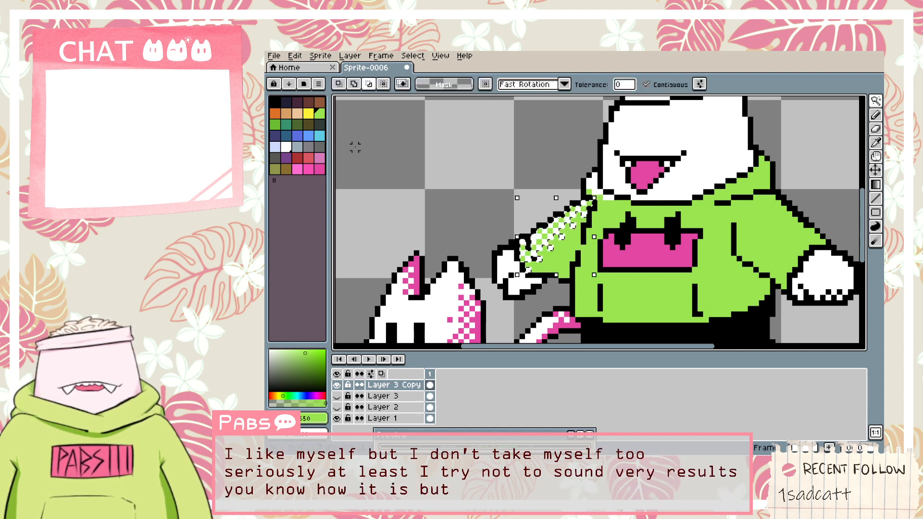
{"action": "left_click", "coordinate": [618, 294]}
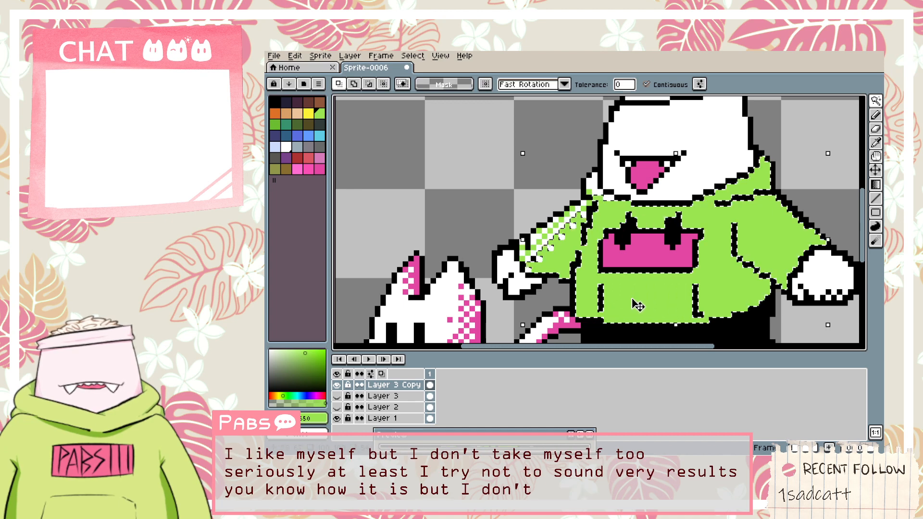
{"action": "left_click", "coordinate": [876, 103]}
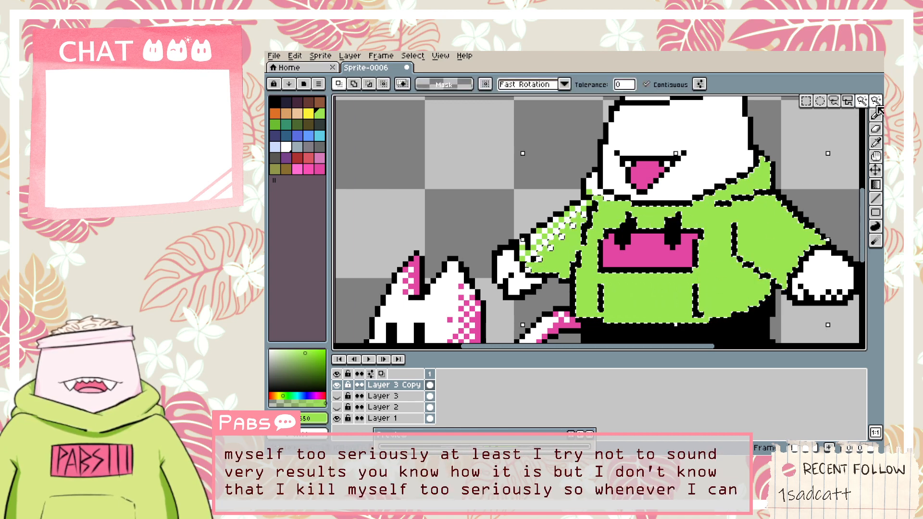
{"action": "left_click", "coordinate": [833, 101]}
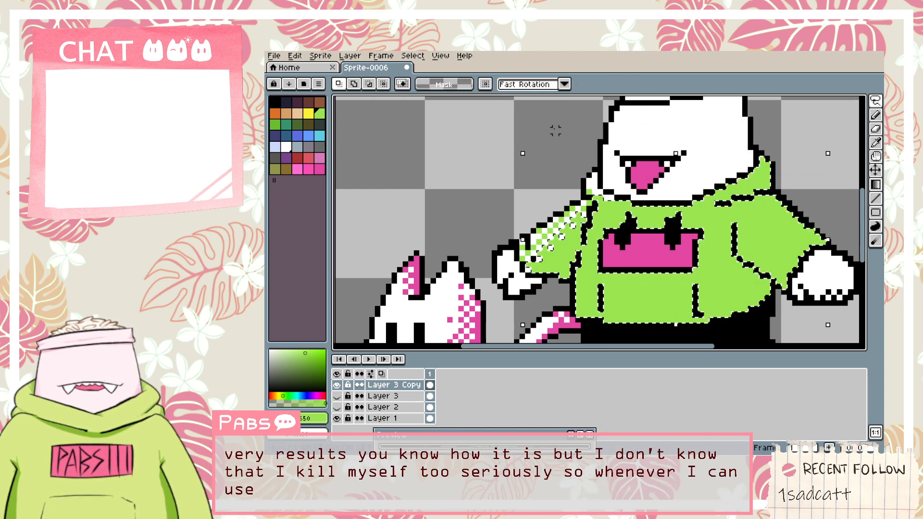
{"action": "left_click", "coordinate": [368, 84]}
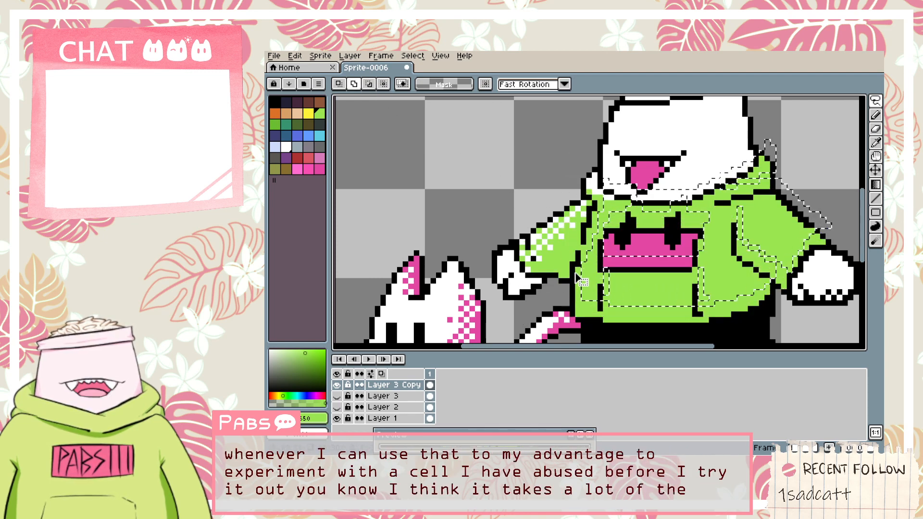
{"action": "key", "text": "ctrl+z"}
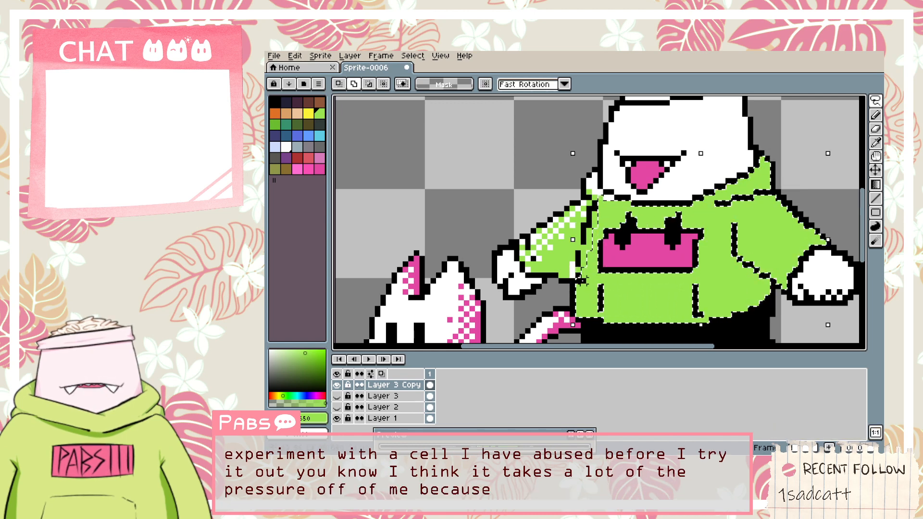
{"action": "left_click_drag", "start_coordinate": [606, 210], "coordinate": [598, 200], "text": "shift"}
{"action": "key", "text": "ctrl+z"}
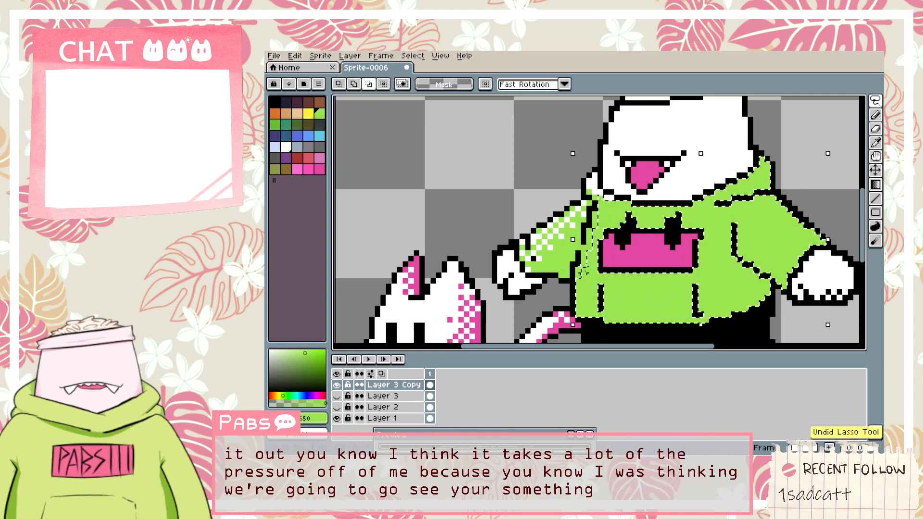
{"action": "key", "text": "w"}
{"action": "left_click", "coordinate": [578, 270]}
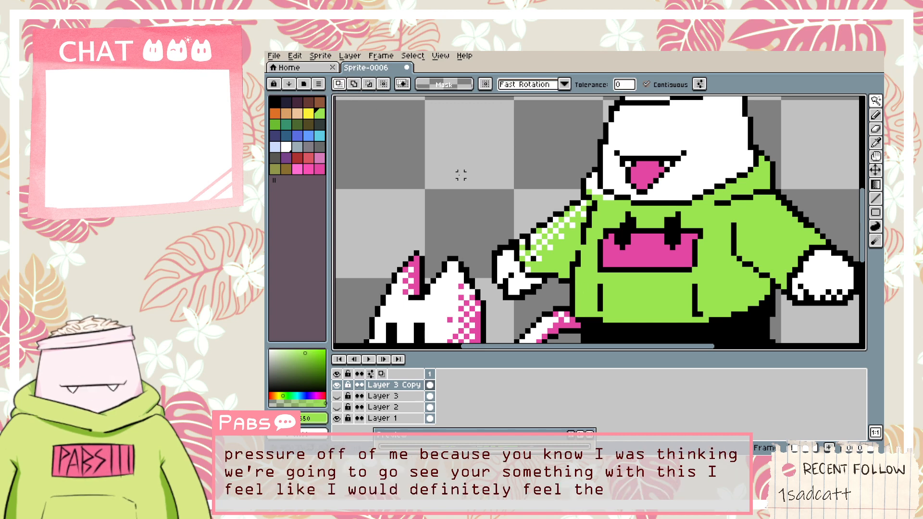
Select the hoodie's connected light green area with the Magic Wand and subtract the sleeve nearest the cat using the Lasso.
{"action": "left_click", "coordinate": [595, 303]}
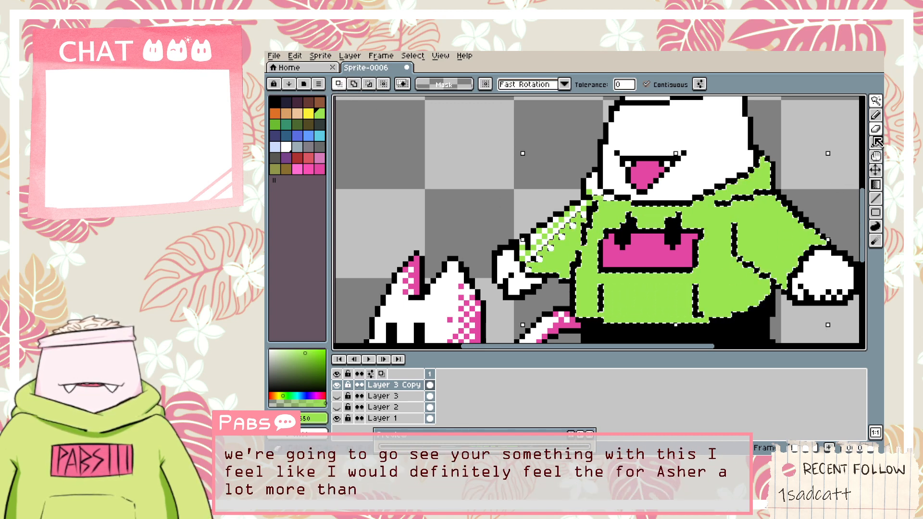
{"action": "left_click", "coordinate": [875, 100]}
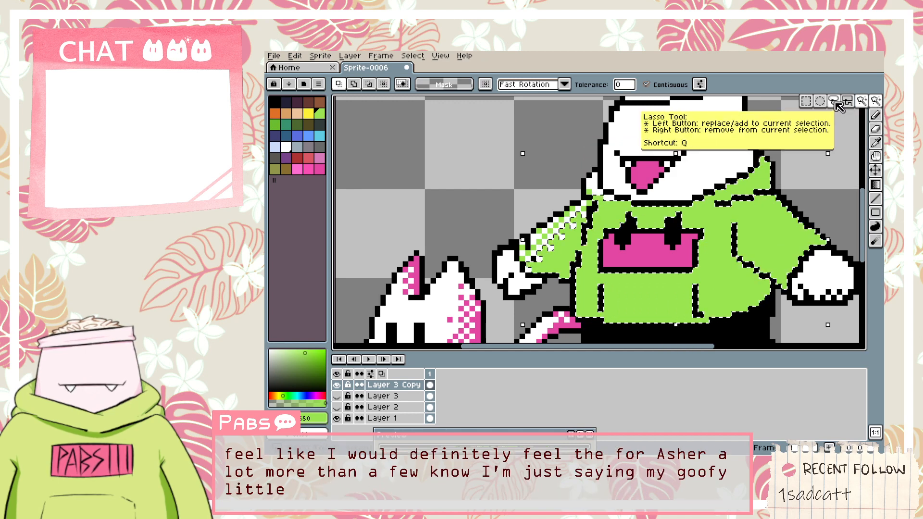
{"action": "left_click", "coordinate": [370, 84]}
{"action": "mouse_move", "coordinate": [588, 193]}
{"action": "left_mouse_down"}
{"action": "mouse_move", "coordinate": [539, 241]}
{"action": "mouse_move", "coordinate": [529, 282]}
{"action": "mouse_move", "coordinate": [560, 282]}
{"action": "mouse_move", "coordinate": [576, 265]}
{"action": "mouse_move", "coordinate": [597, 210]}
{"action": "left_mouse_up"}
{"action": "left_click_drag", "start_coordinate": [525, 202], "coordinate": [533, 197]}
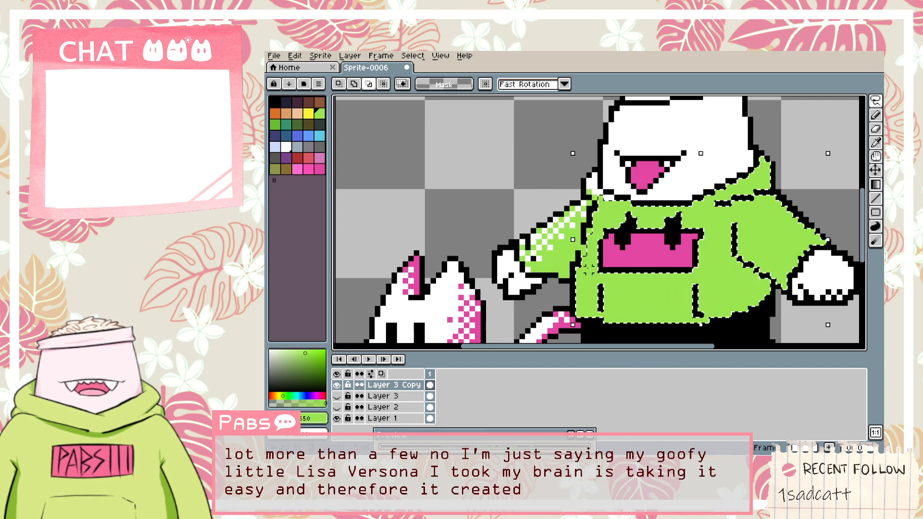
{"action": "left_click", "coordinate": [339, 85]}
{"action": "left_click_drag", "start_coordinate": [589, 263], "coordinate": [583, 256]}
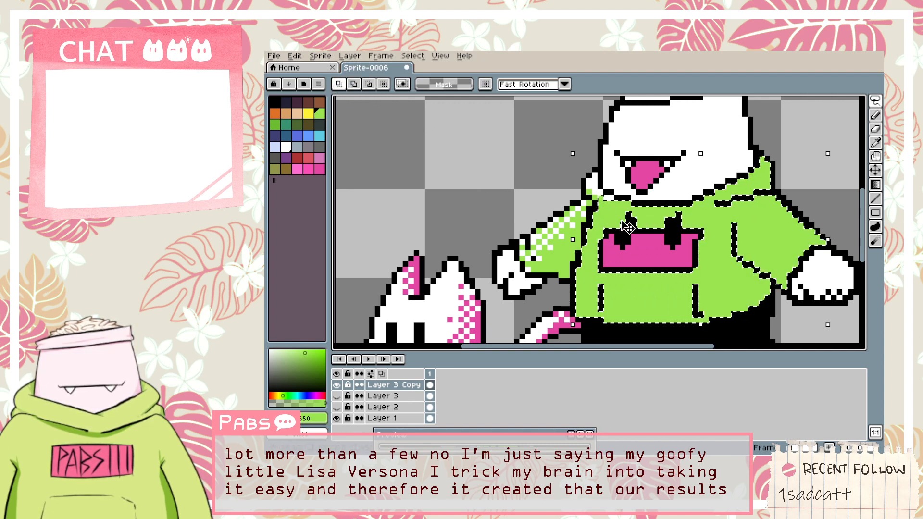
Subtract the sleeve farther from the cat from the selection with the Lasso, leaving the hoodie's body and hood selected.
{"action": "left_click", "coordinate": [369, 85]}
{"action": "key", "text": "shift"}
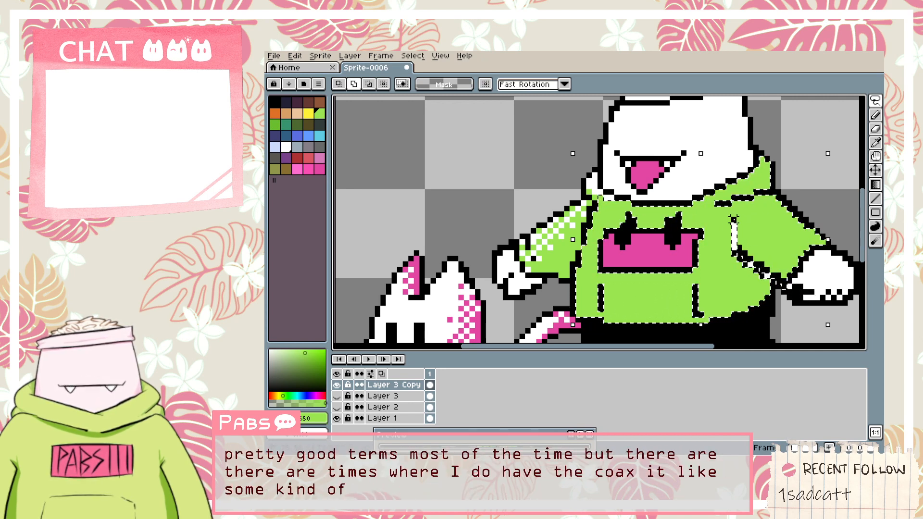
{"action": "left_click_drag", "start_coordinate": [781, 284], "coordinate": [858, 304]}
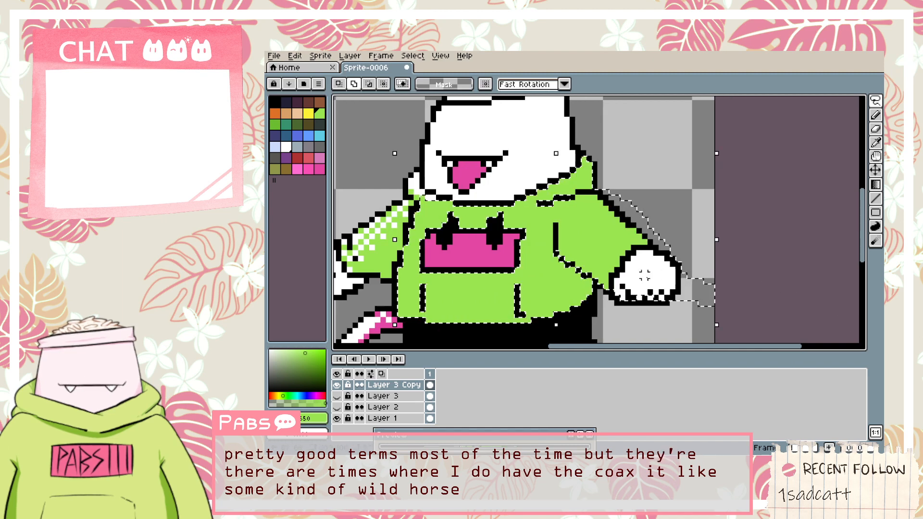
{"action": "key", "text": "ctrl+z"}
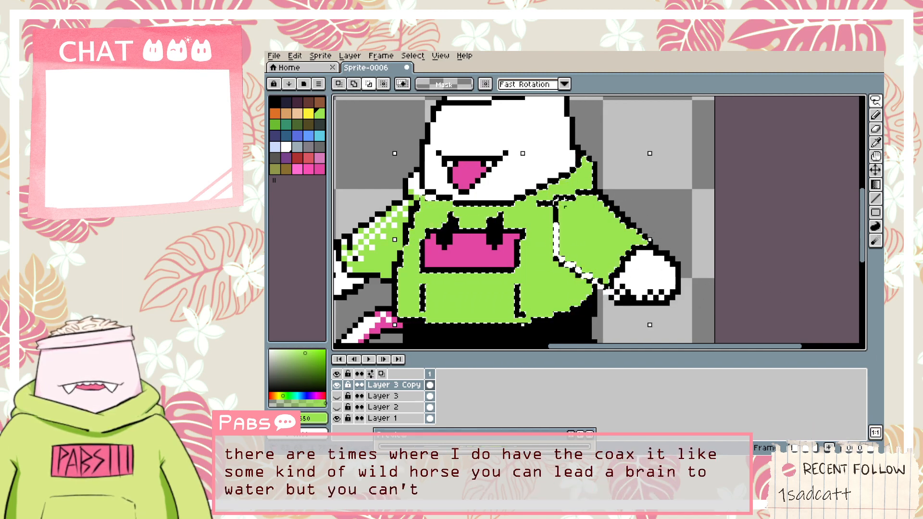
{"action": "mouse_move", "coordinate": [566, 206]}
{"action": "left_mouse_down"}
{"action": "mouse_move", "coordinate": [590, 192]}
{"action": "mouse_move", "coordinate": [639, 208]}
{"action": "left_mouse_up"}
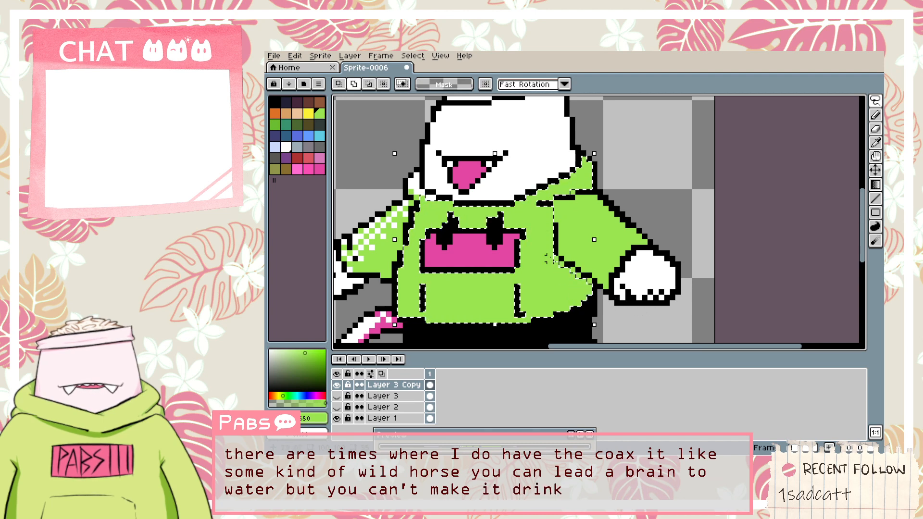
{"action": "left_click_drag", "start_coordinate": [587, 280], "coordinate": [587, 289]}
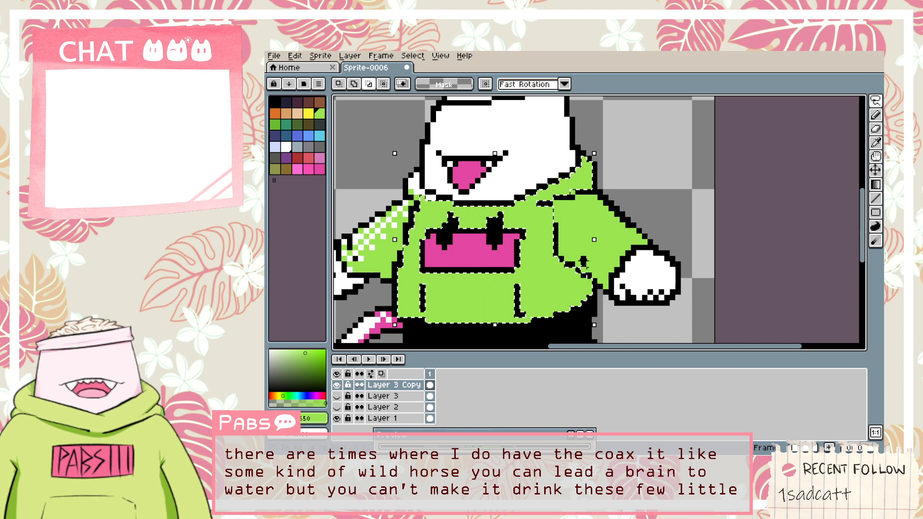
Shade the selected hoodie body with a white-to-green Bayer Matrix 4x4 gradient, lightest at the upper chest on the cat's side.
{"action": "left_click", "coordinate": [875, 185]}
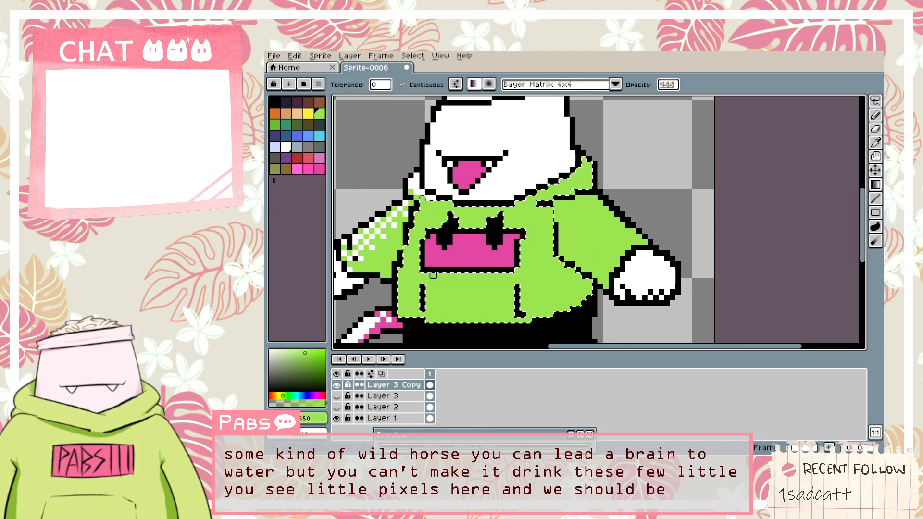
{"action": "left_click_drag", "start_coordinate": [433, 275], "coordinate": [422, 258]}
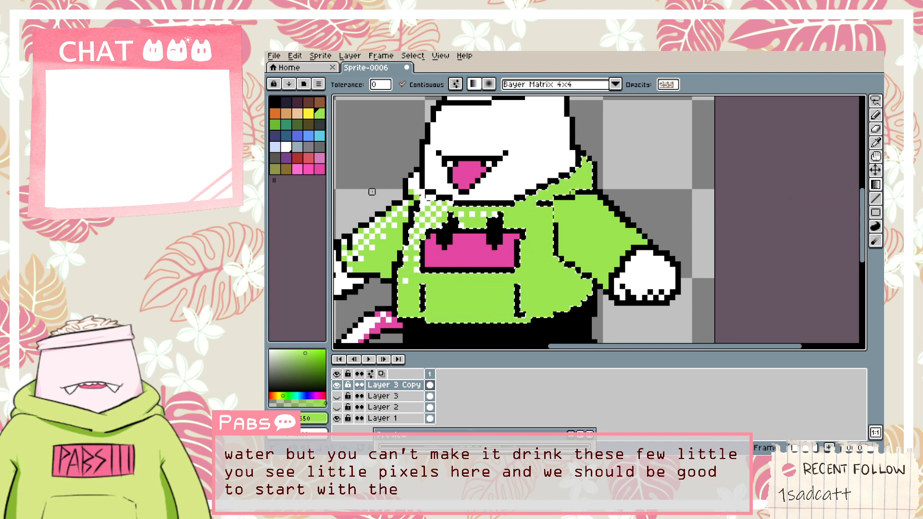
{"action": "key", "text": "ctrl+z"}
{"action": "left_click_drag", "start_coordinate": [533, 309], "coordinate": [521, 309]}
{"action": "left_click_drag", "start_coordinate": [422, 236], "coordinate": [411, 192]}
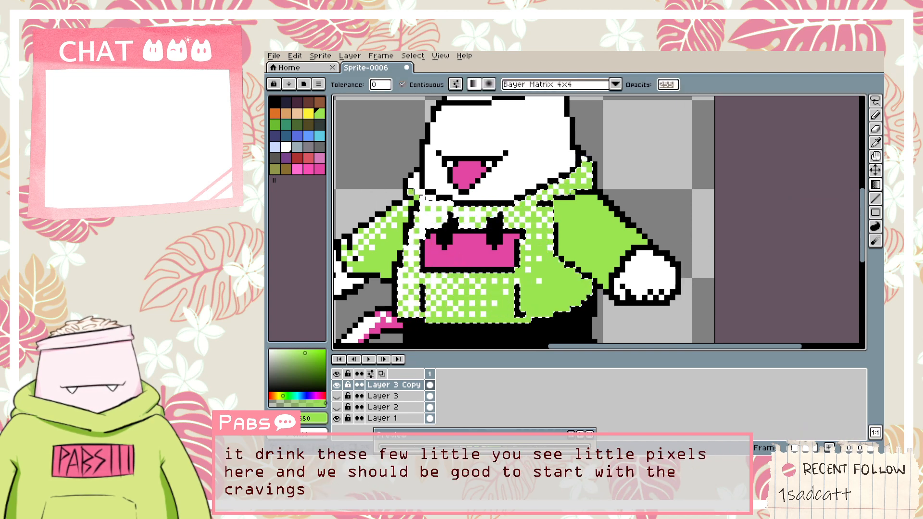
{"action": "left_click_drag", "start_coordinate": [406, 153], "coordinate": [511, 287]}
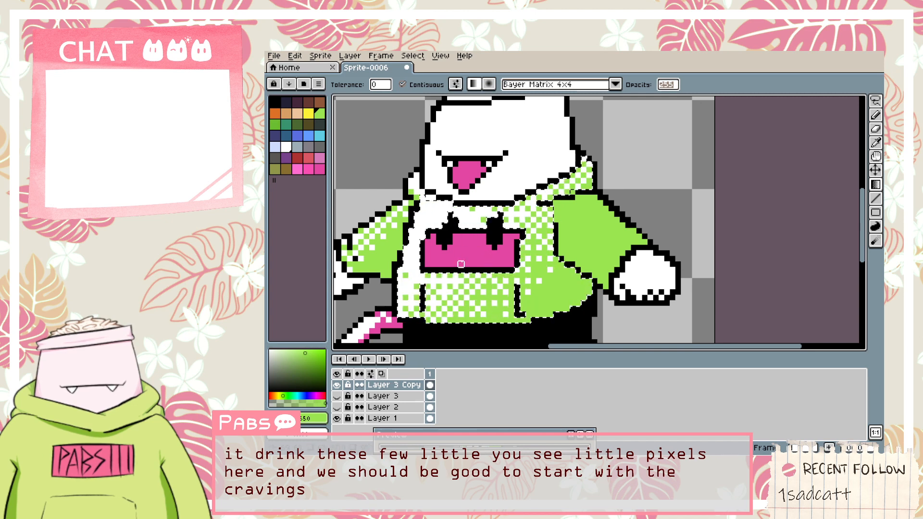
{"action": "scroll", "coordinate": [522, 325], "scroll_direction": "down", "scroll_amount": 6}
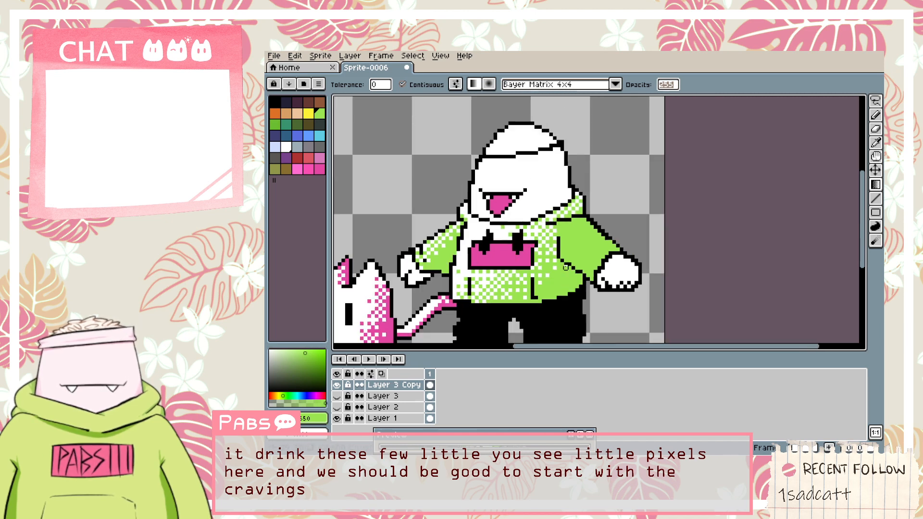
{"action": "scroll", "coordinate": [573, 284], "scroll_direction": "up", "scroll_amount": 1}
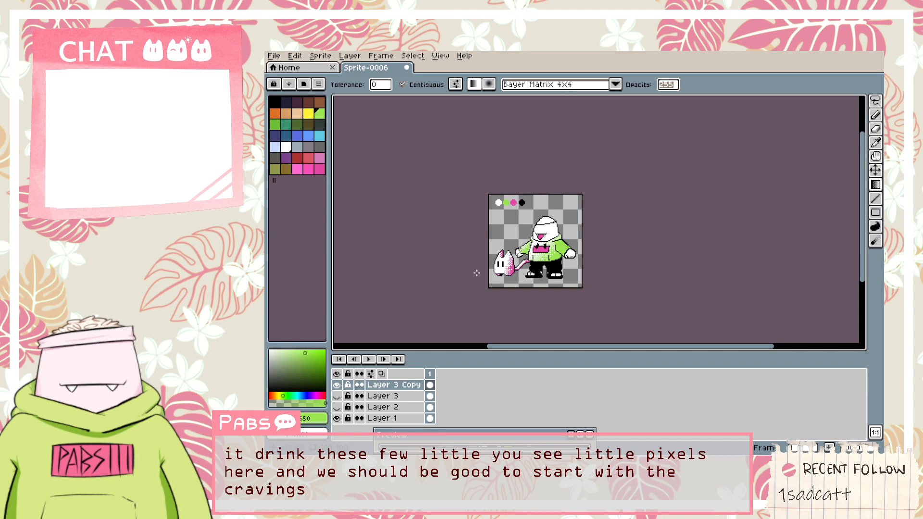
{"action": "scroll", "coordinate": [476, 273], "scroll_direction": "up", "scroll_amount": 4}
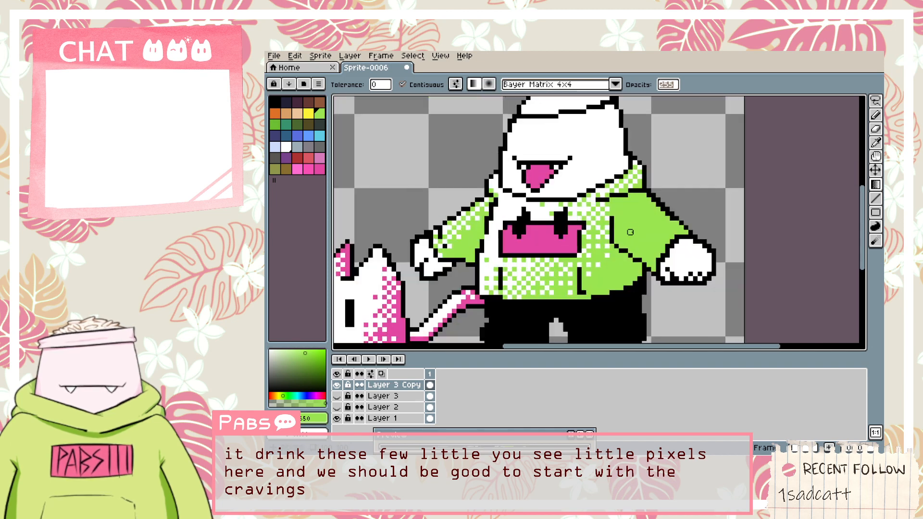
Select the sleeve farther from the cat, shade it with a Bayer Matrix 4x4 gradient from white at the shoulder to green, and deselect.
{"action": "key", "text": "w"}
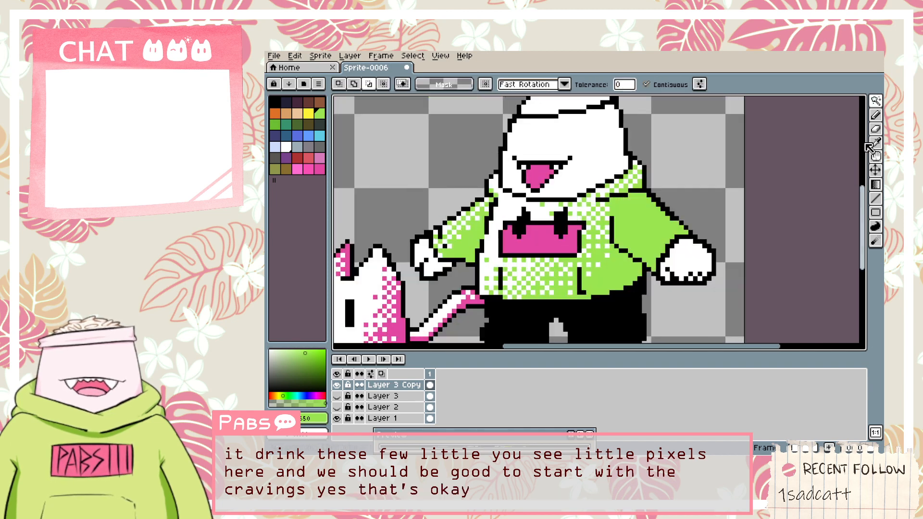
{"action": "left_click", "coordinate": [876, 103]}
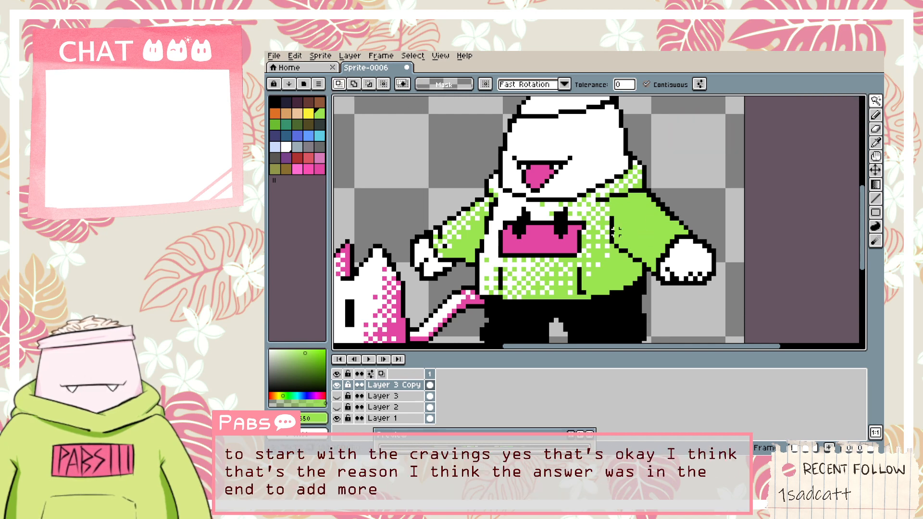
{"action": "left_click", "coordinate": [646, 246]}
{"action": "key", "text": "g"}
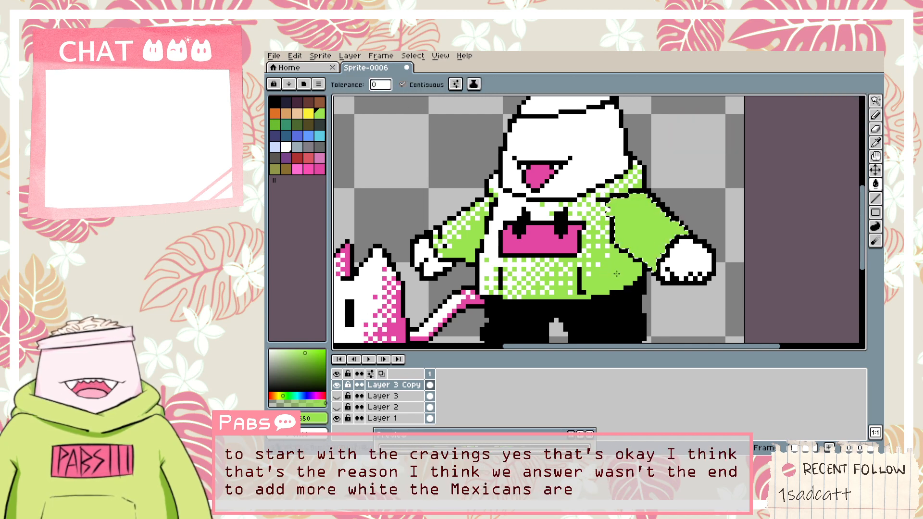
{"action": "key", "text": "shift+g"}
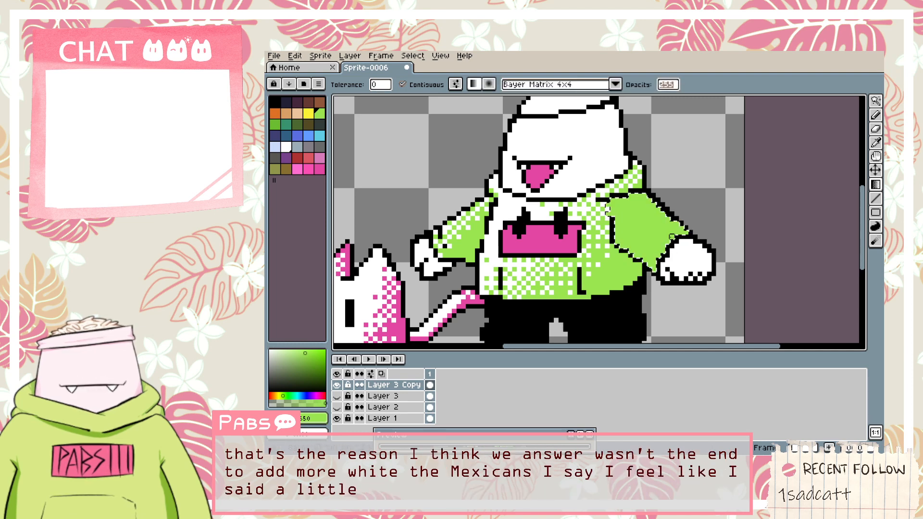
{"action": "left_click_drag", "start_coordinate": [671, 253], "coordinate": [621, 209]}
{"action": "key", "text": "ctrl+d"}
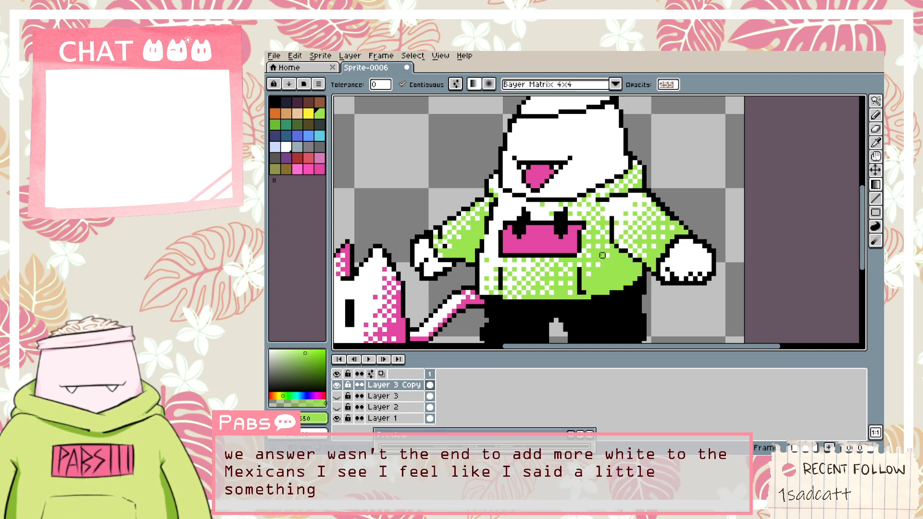
Pick the pink from the cat's shading and select the white face area below the character's sack rim with the Magic Wand.
{"action": "scroll", "coordinate": [611, 269], "scroll_direction": "down", "scroll_amount": 6}
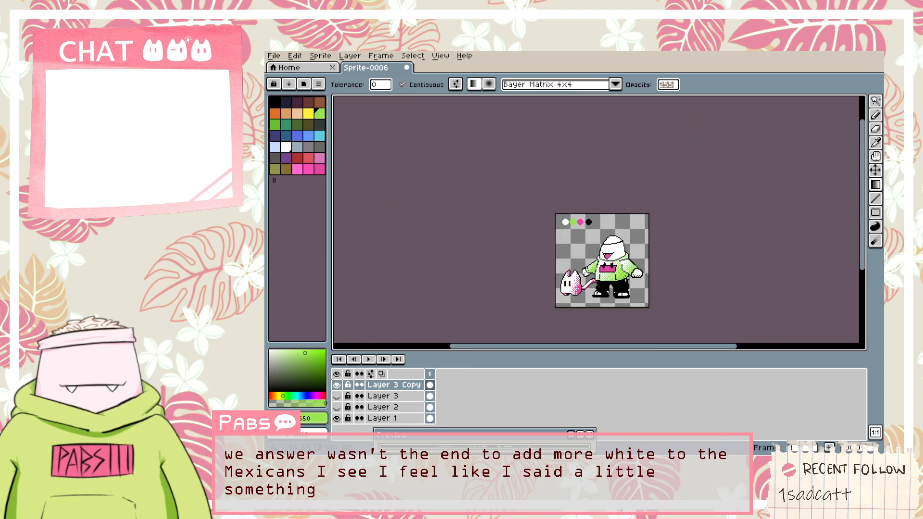
{"action": "key", "text": "space"}
{"action": "scroll", "coordinate": [597, 259], "scroll_direction": "up", "scroll_amount": 5}
{"action": "key", "text": "i"}
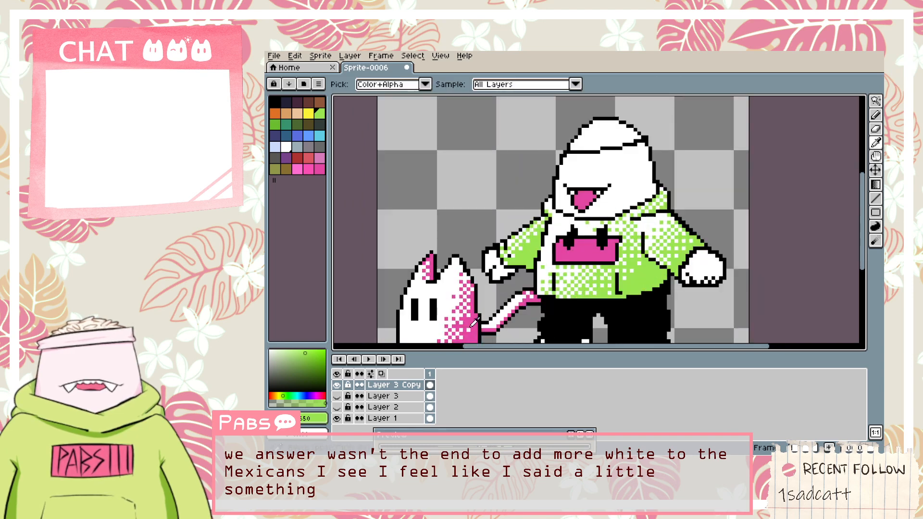
{"action": "left_click", "coordinate": [472, 325]}
{"action": "key", "text": "w"}
{"action": "left_click", "coordinate": [634, 181]}
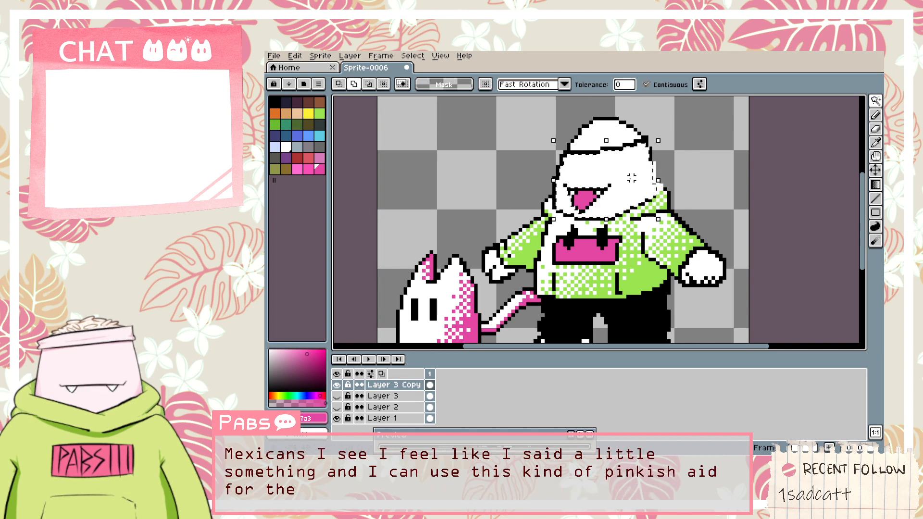
{"action": "key", "text": "ctrl+z"}
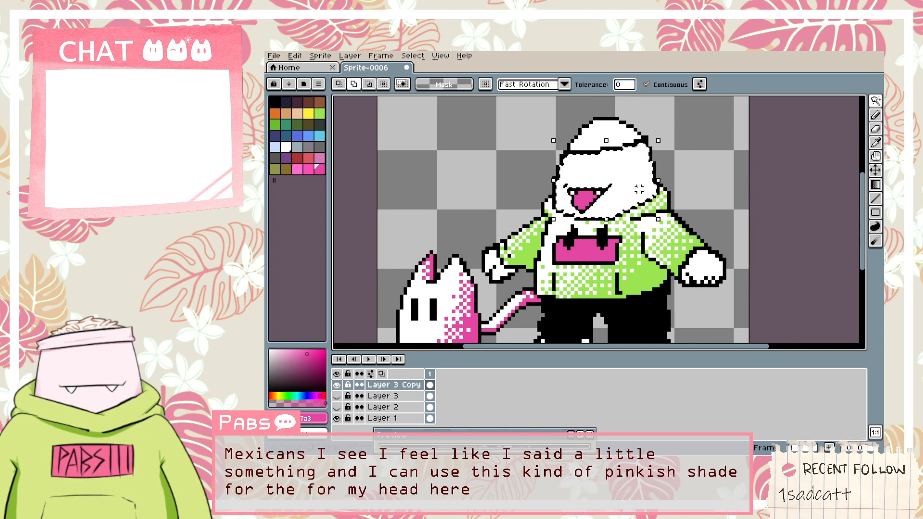
Try Bayer Matrix 4x4 gradients of varying width on the selected face, fading from pink at the edge farther from the cat to white.
{"action": "key", "text": "g"}
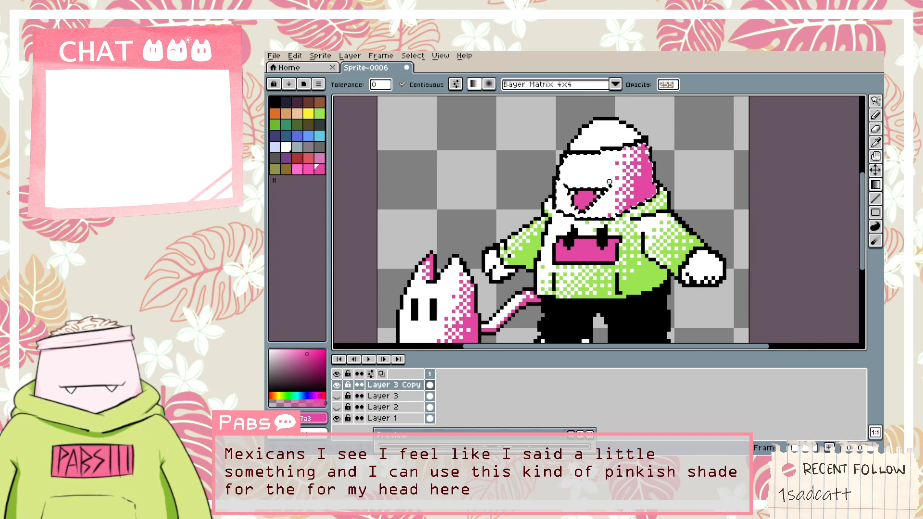
{"action": "key", "text": "ctrl+z"}
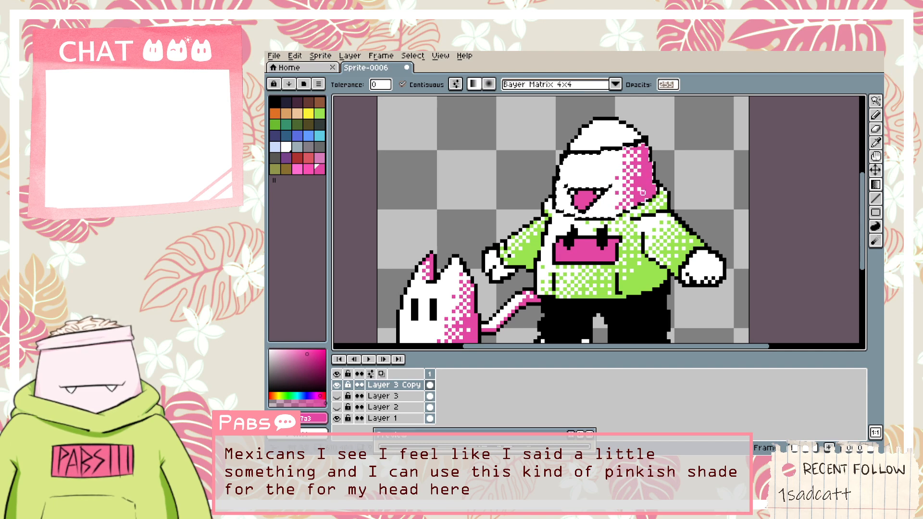
{"action": "left_click_drag", "start_coordinate": [635, 185], "coordinate": [654, 189]}
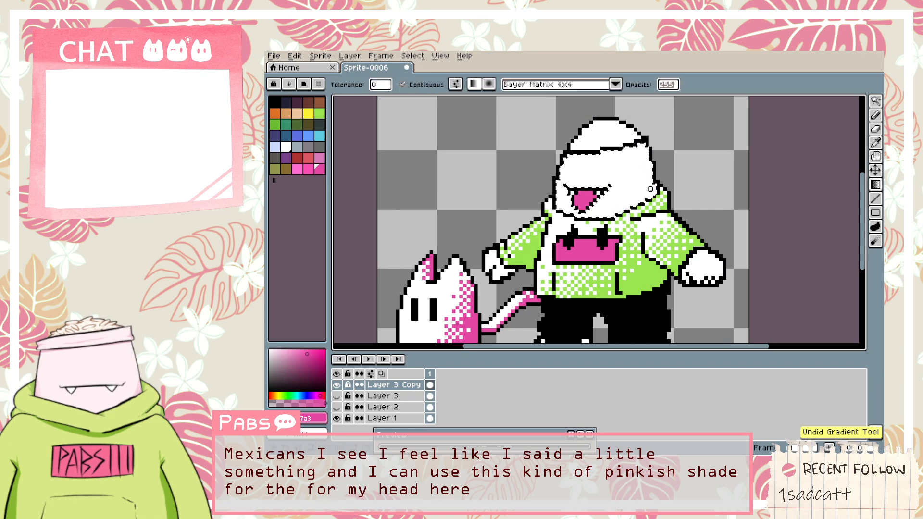
{"action": "left_click_drag", "start_coordinate": [613, 189], "coordinate": [653, 188]}
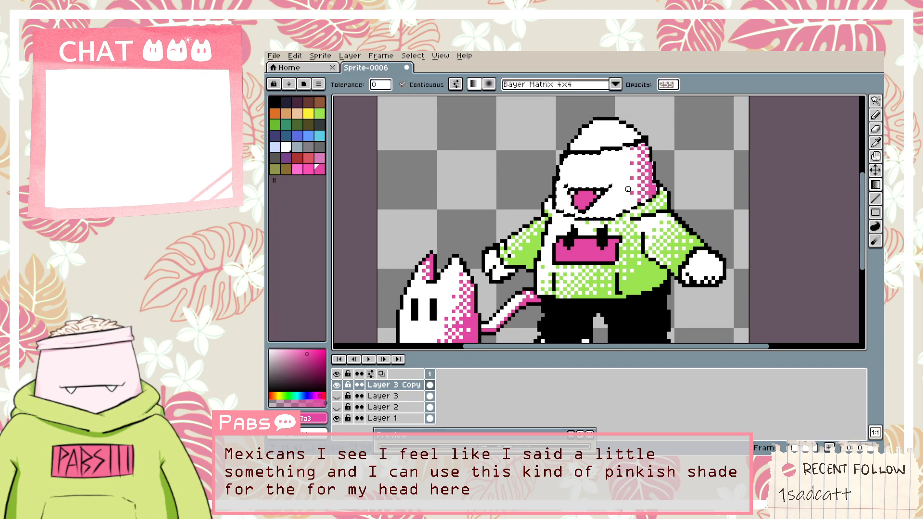
{"action": "key", "text": "ctrl+z"}
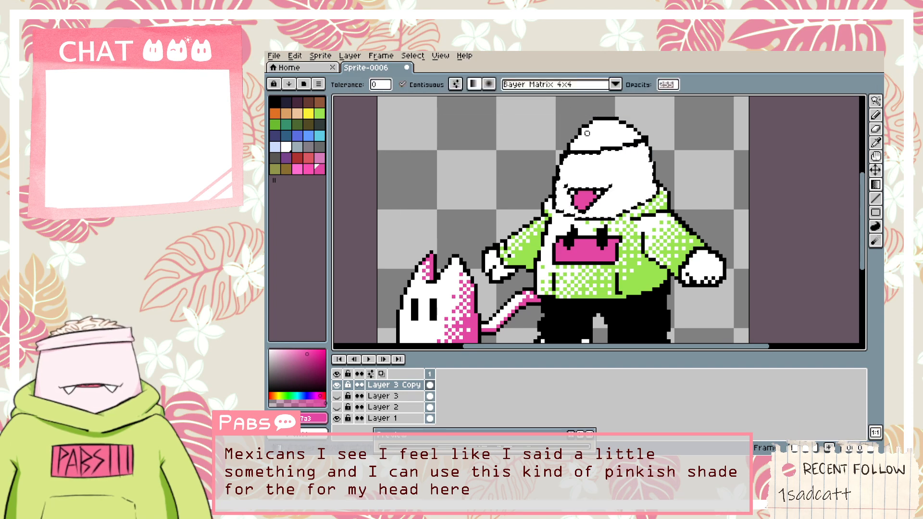
Try a pink-to-white Bayer Matrix 8x8 gradient on the face's edge farther from the cat.
{"action": "left_click", "coordinate": [603, 78]}
{"action": "left_click", "coordinate": [614, 100]}
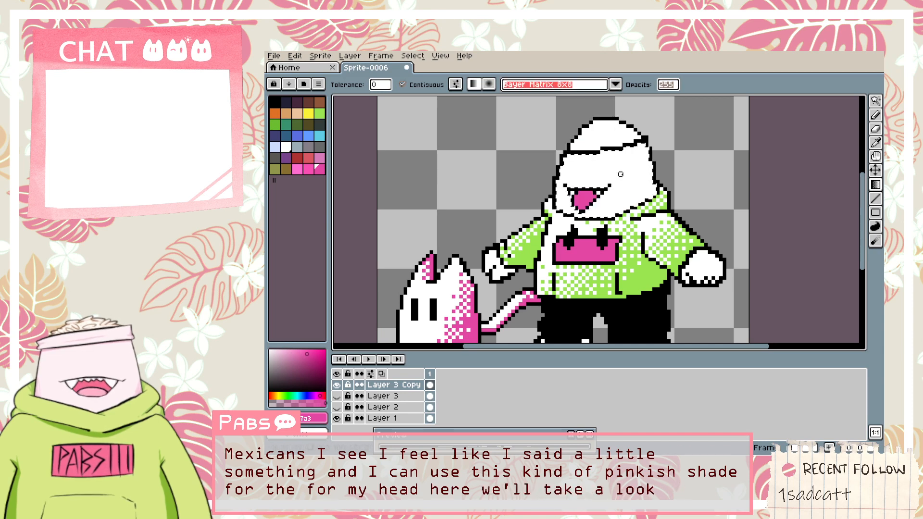
{"action": "left_click_drag", "start_coordinate": [650, 189], "coordinate": [620, 189]}
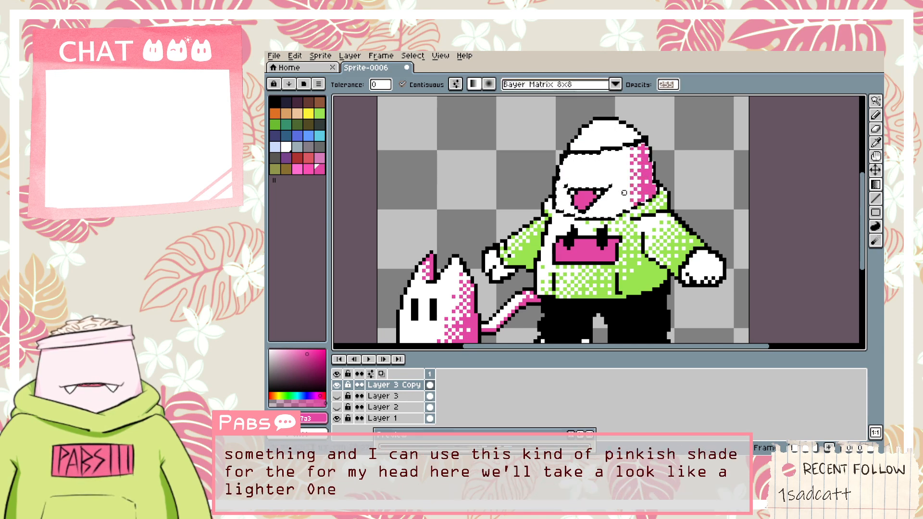
{"action": "key", "text": "ctrl+z"}
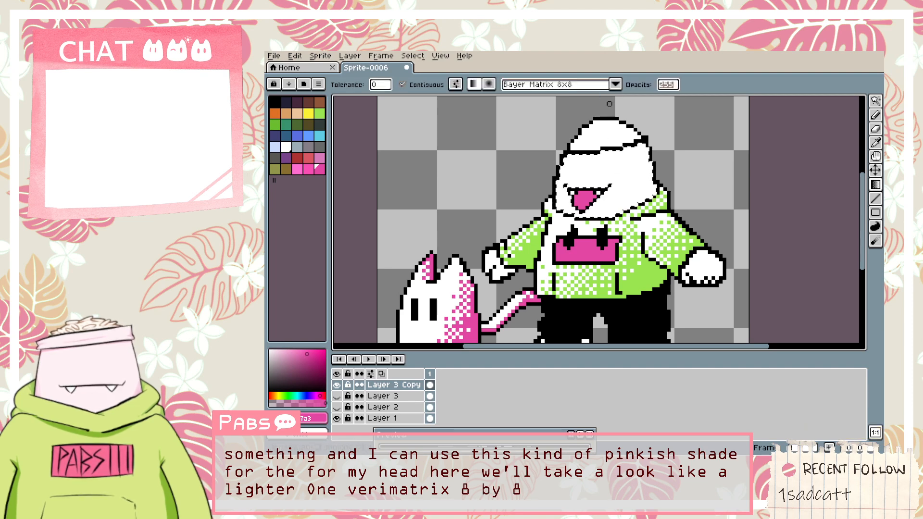
Try a smooth pink-to-white gradient with No Dithering on the face's edge farther from the cat.
{"action": "left_click", "coordinate": [614, 85]}
{"action": "left_click_drag", "start_coordinate": [615, 164], "coordinate": [616, 144]}
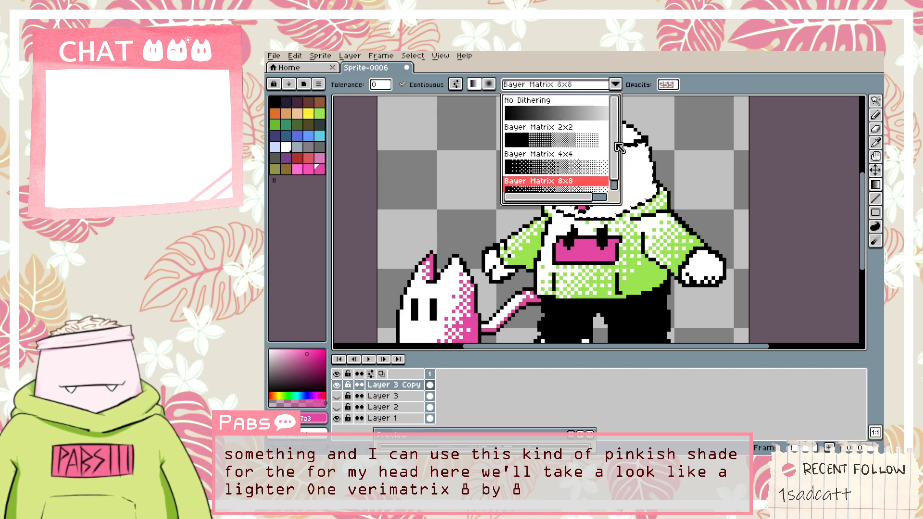
{"action": "left_click", "coordinate": [593, 106]}
{"action": "left_click_drag", "start_coordinate": [647, 196], "coordinate": [624, 192]}
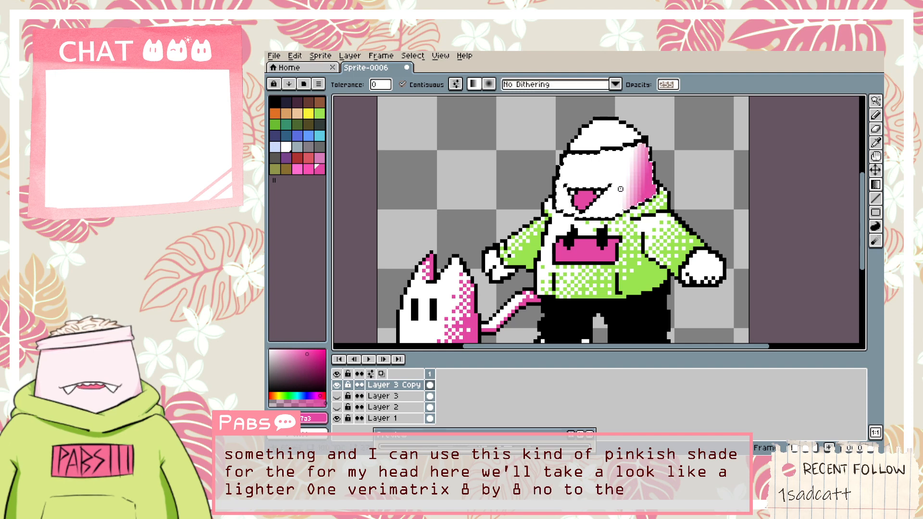
{"action": "key", "text": "ctrl+z"}
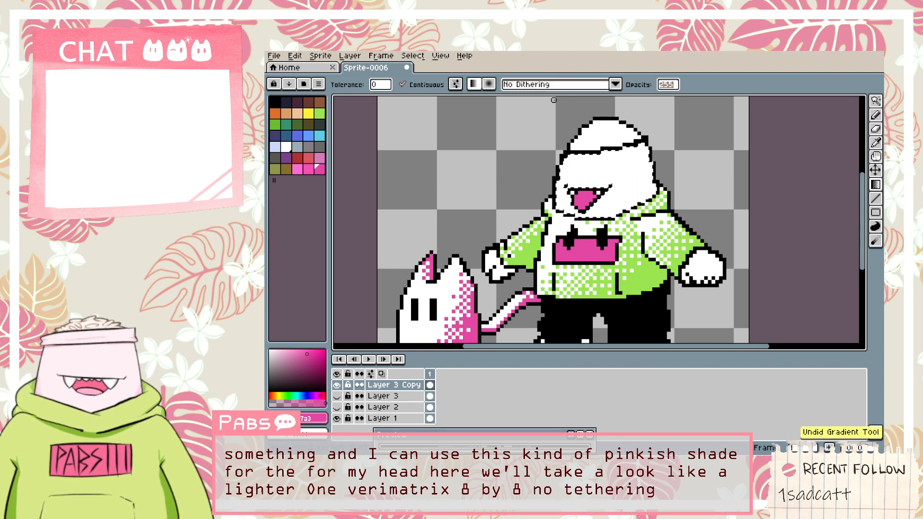
Set the gradient dithering to Bayer Matrix 8x8 and test it from the face's shaded edge toward the mouth.
{"action": "left_click", "coordinate": [615, 85]}
{"action": "left_click", "coordinate": [595, 194]}
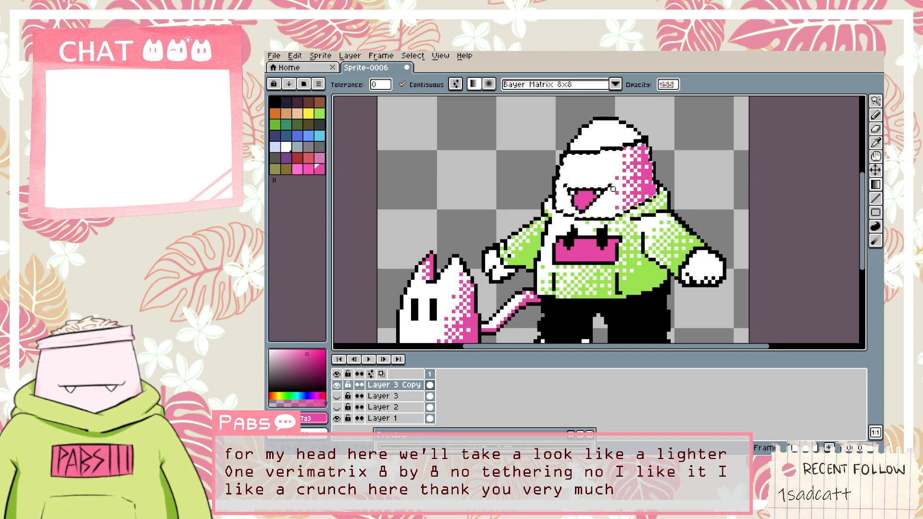
{"action": "key", "text": "ctrl+z"}
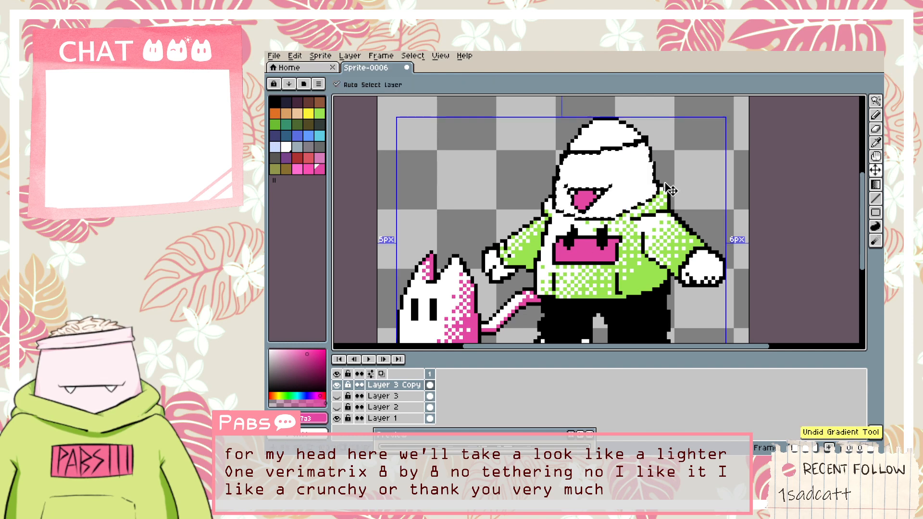
Try wider pink-and-white Bayer Matrix 8x8 gradients that spread across the face past the mouth.
{"action": "left_click_drag", "start_coordinate": [657, 193], "coordinate": [616, 193]}
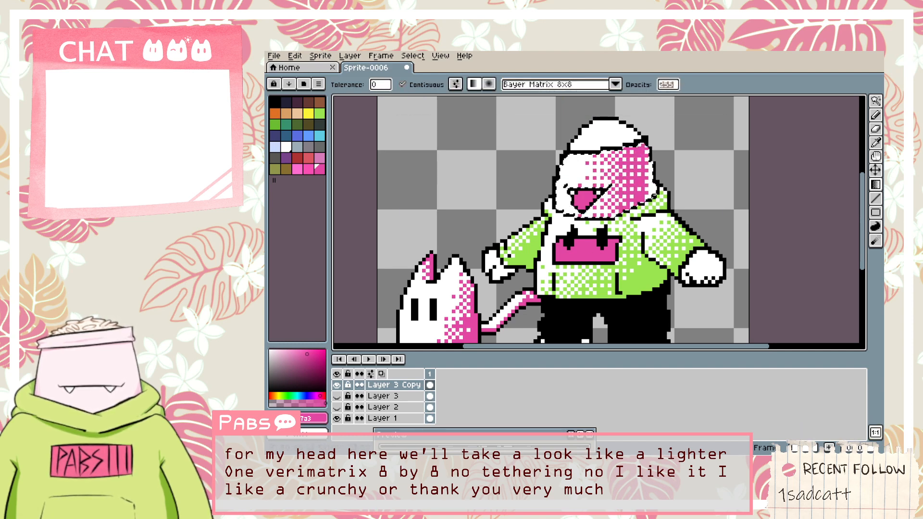
{"action": "key", "text": "ctrl+z"}
{"action": "left_click_drag", "start_coordinate": [557, 189], "coordinate": [613, 182]}
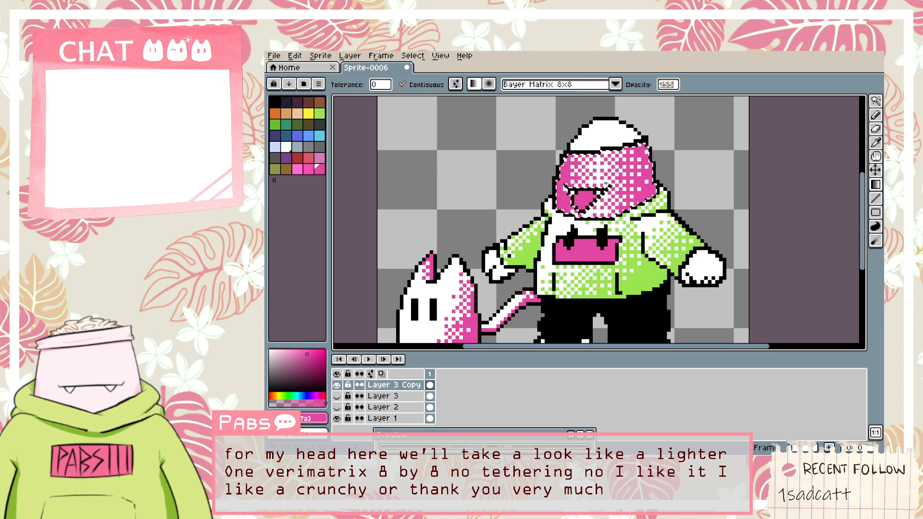
{"action": "key", "text": "ctrl+z"}
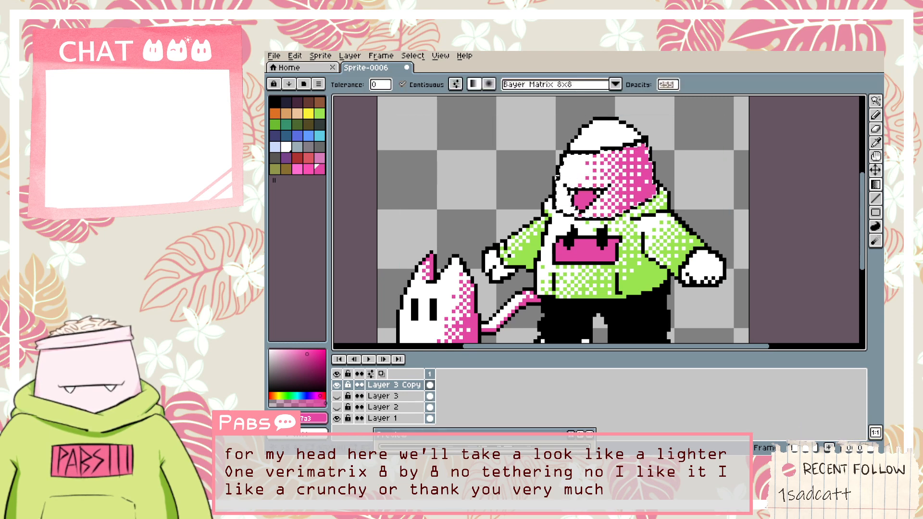
{"action": "key", "text": "ctrl+z"}
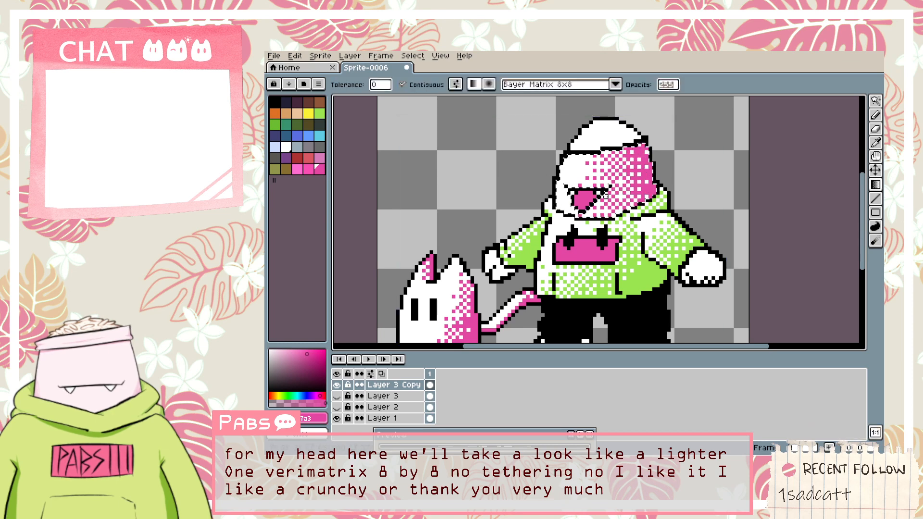
{"action": "key", "text": "ctrl+z"}
Shade the face with a narrow Bayer Matrix 8x8 gradient from pink at the edge farther from the cat to white, undoing unsuitable versions.
{"action": "key", "text": "v"}
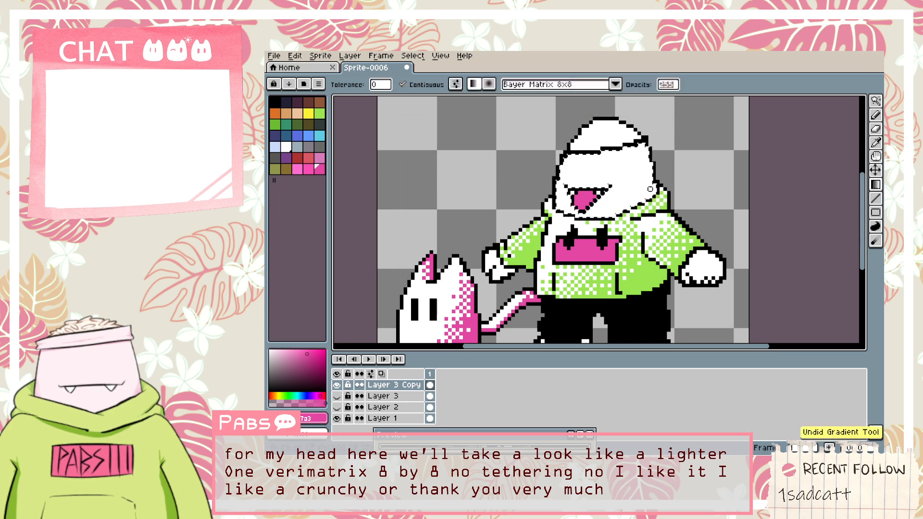
{"action": "left_click_drag", "start_coordinate": [654, 190], "coordinate": [646, 188]}
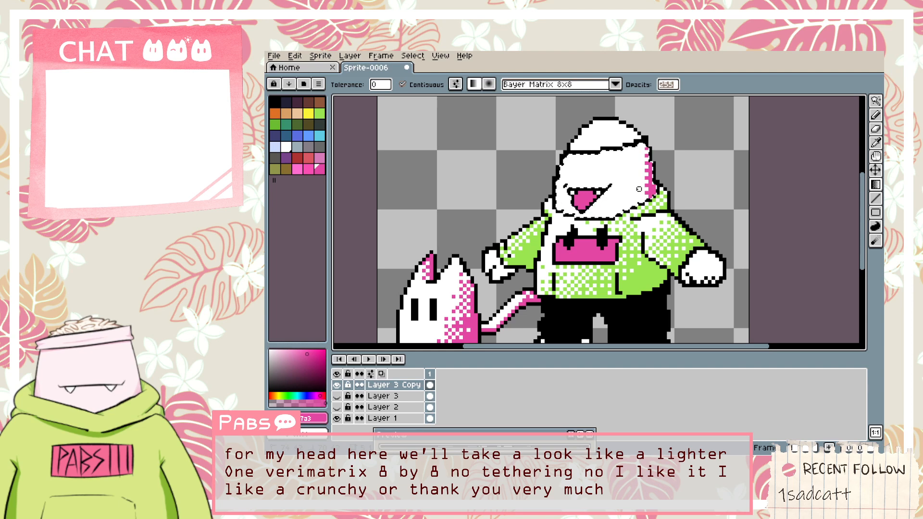
{"action": "key", "text": "ctrl+z"}
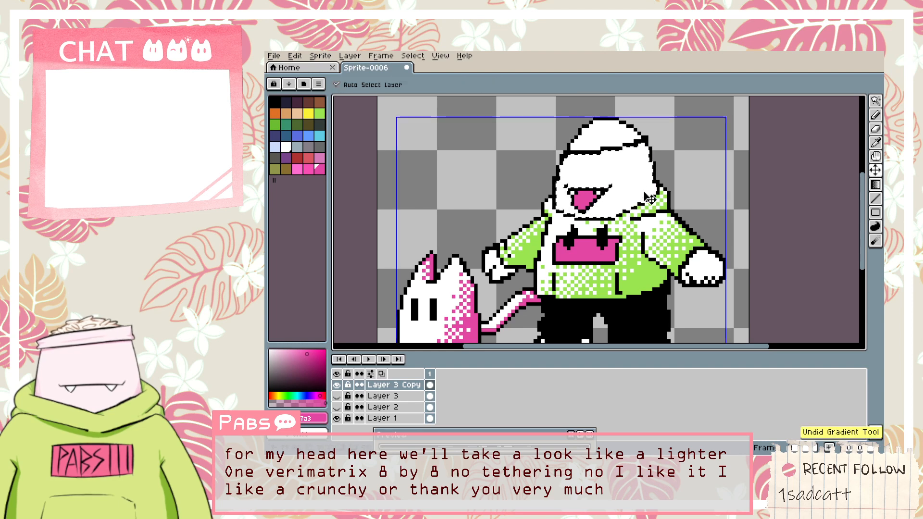
{"action": "left_click_drag", "start_coordinate": [655, 192], "coordinate": [642, 192]}
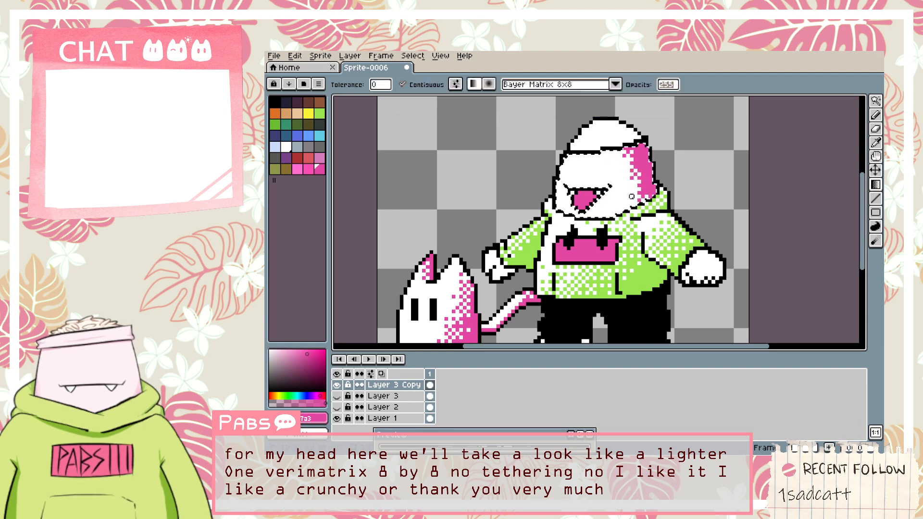
{"action": "key", "text": "ctrl+z"}
{"action": "left_click_drag", "start_coordinate": [650, 187], "coordinate": [635, 193]}
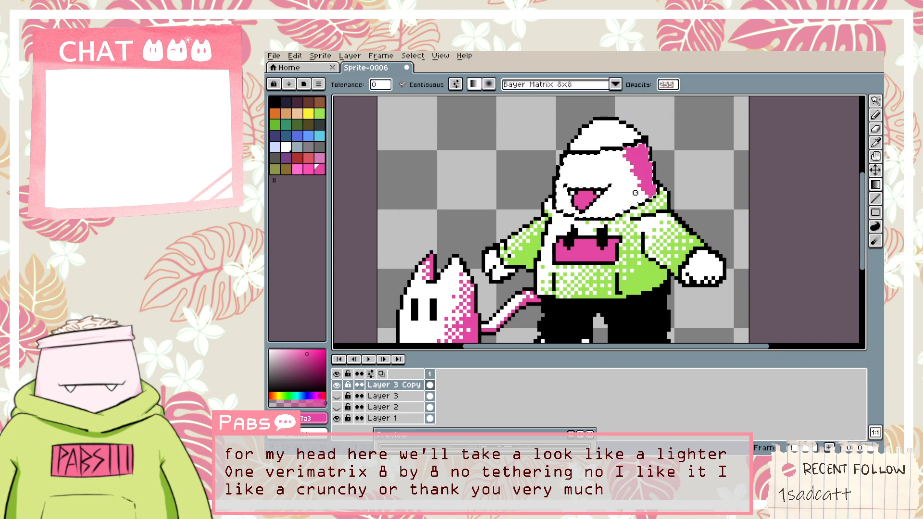
{"action": "key", "text": "ctrl+z"}
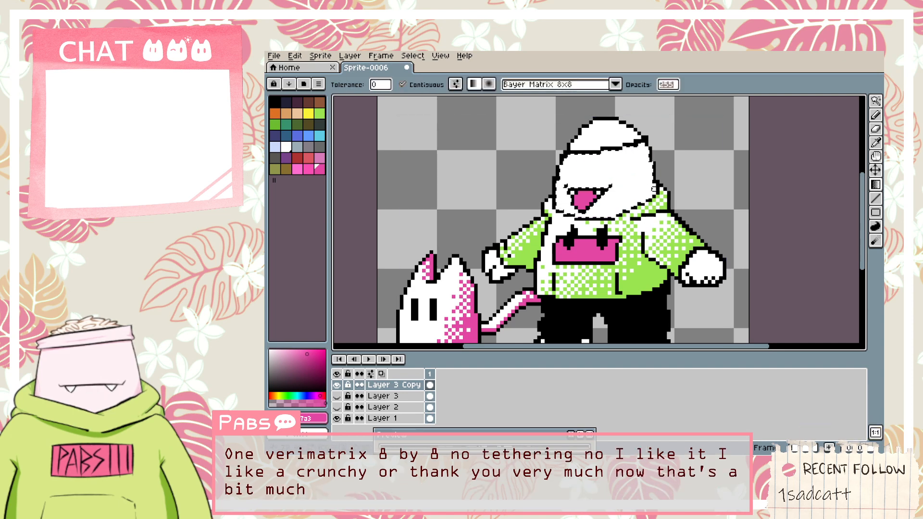
{"action": "key", "text": "ctrl+z"}
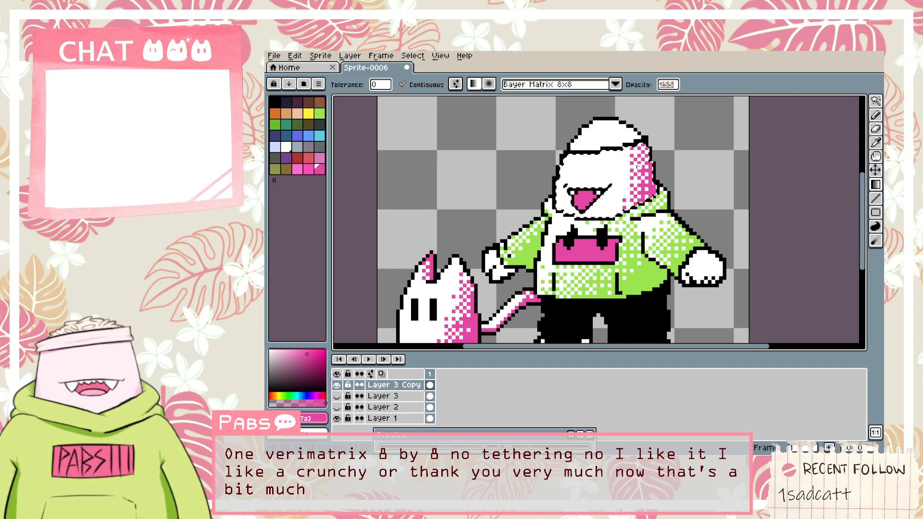
Draw a thin pink Pencil line across the face just below the sack's rim, undoing rejected strokes.
{"action": "scroll", "coordinate": [637, 166], "scroll_direction": "up", "scroll_amount": 3}
{"action": "key", "text": "b"}
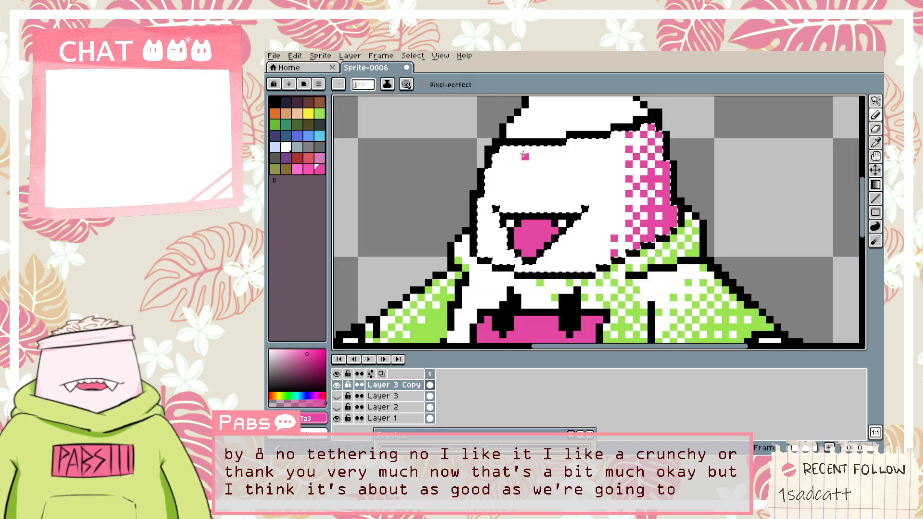
{"action": "mouse_move", "coordinate": [496, 163]}
{"action": "left_mouse_down"}
{"action": "mouse_move", "coordinate": [549, 172]}
{"action": "mouse_move", "coordinate": [628, 162]}
{"action": "left_mouse_up"}
{"action": "key", "text": "ctrl+z"}
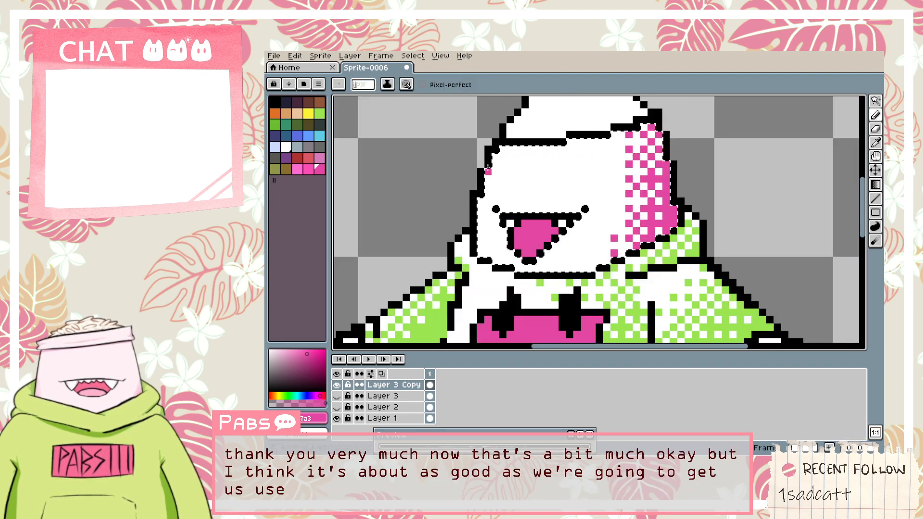
{"action": "mouse_move", "coordinate": [489, 170]}
{"action": "left_mouse_down"}
{"action": "mouse_move", "coordinate": [587, 172]}
{"action": "mouse_move", "coordinate": [660, 155]}
{"action": "left_mouse_up"}
{"action": "key", "text": "ctrl+z"}
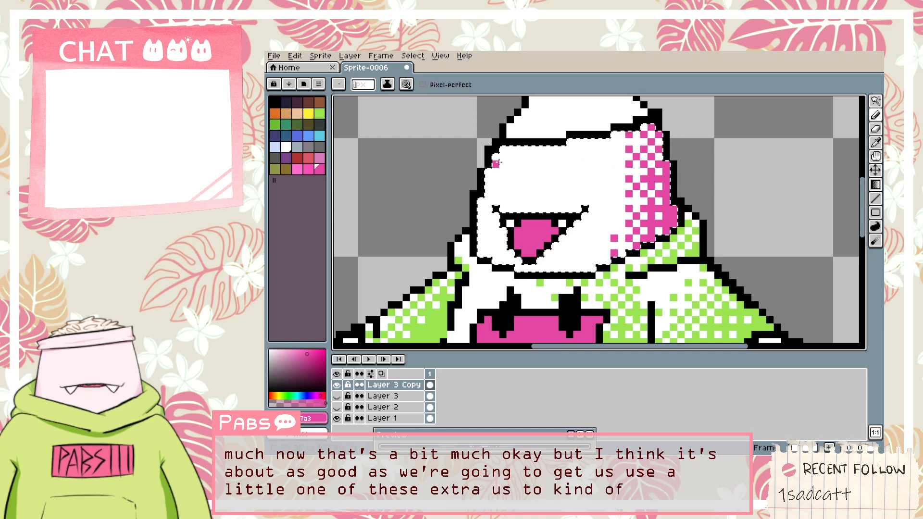
Review the head shading at several zoom levels and undo the last Pencil strokes that filled its upper shaded corner with pink.
{"action": "scroll", "coordinate": [496, 163], "scroll_direction": "down", "scroll_amount": 4}
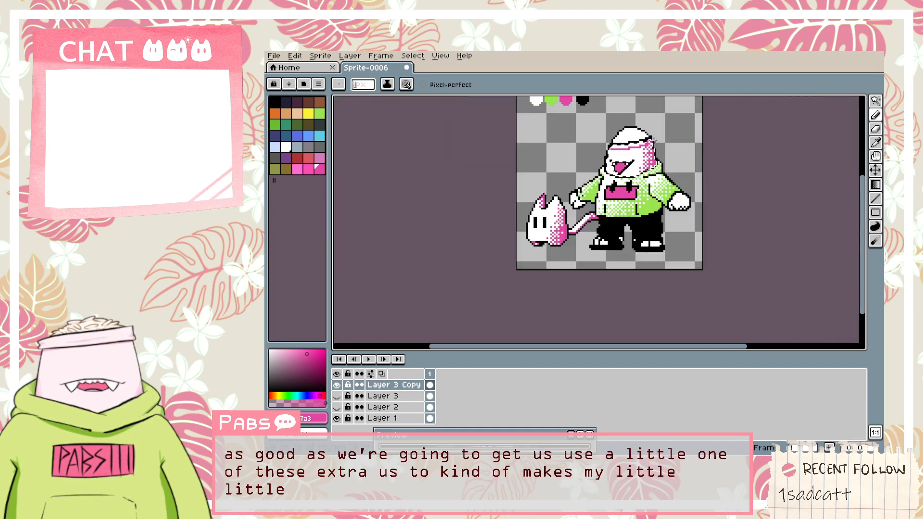
{"action": "scroll", "coordinate": [647, 145], "scroll_direction": "up", "scroll_amount": 4}
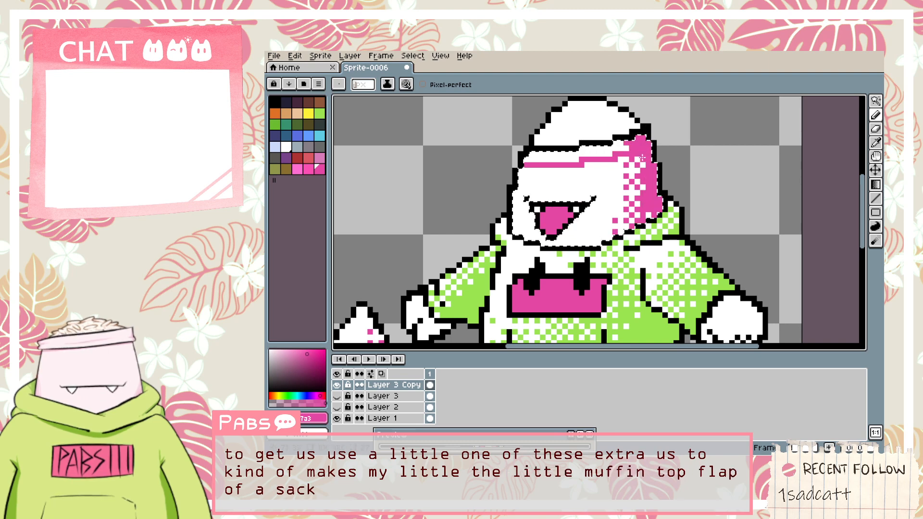
{"action": "scroll", "coordinate": [647, 218], "scroll_direction": "down", "scroll_amount": 1}
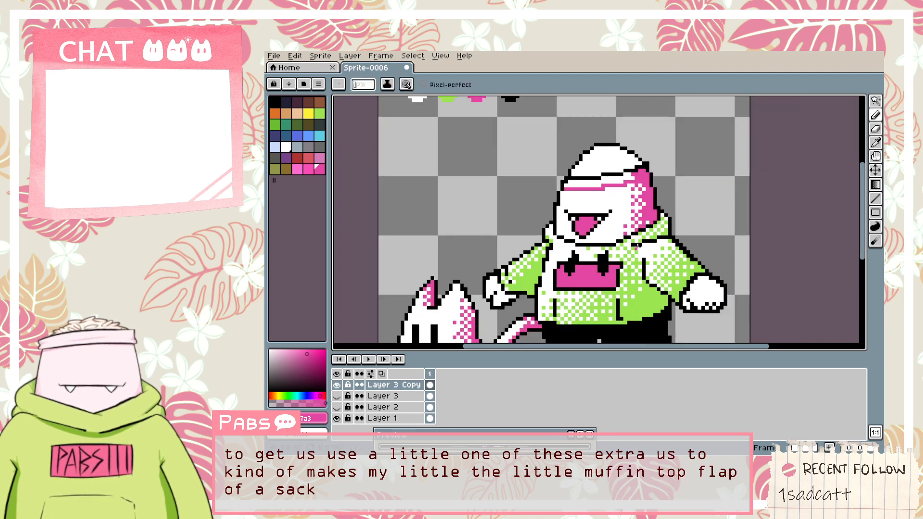
{"action": "scroll", "coordinate": [651, 234], "scroll_direction": "down", "scroll_amount": 1}
{"action": "key", "text": "ctrl+z"}
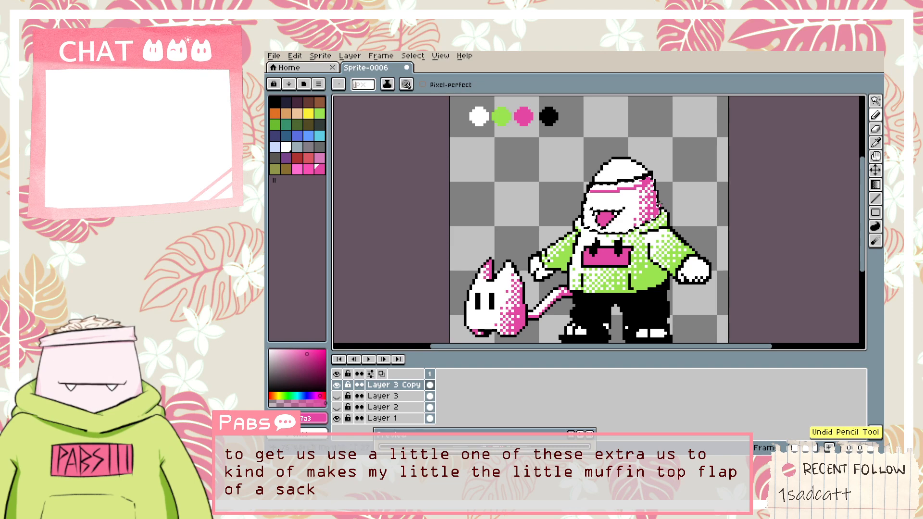
Try redrawing the thin line across the face below the sack's rim in green and again in pink.
{"action": "scroll", "coordinate": [535, 200], "scroll_direction": "up", "scroll_amount": 3}
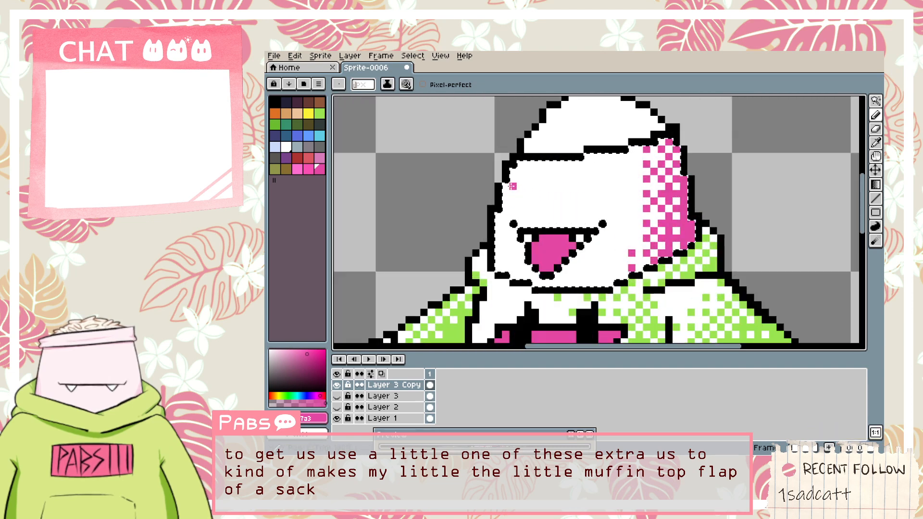
{"action": "key", "text": "ctrl+z"}
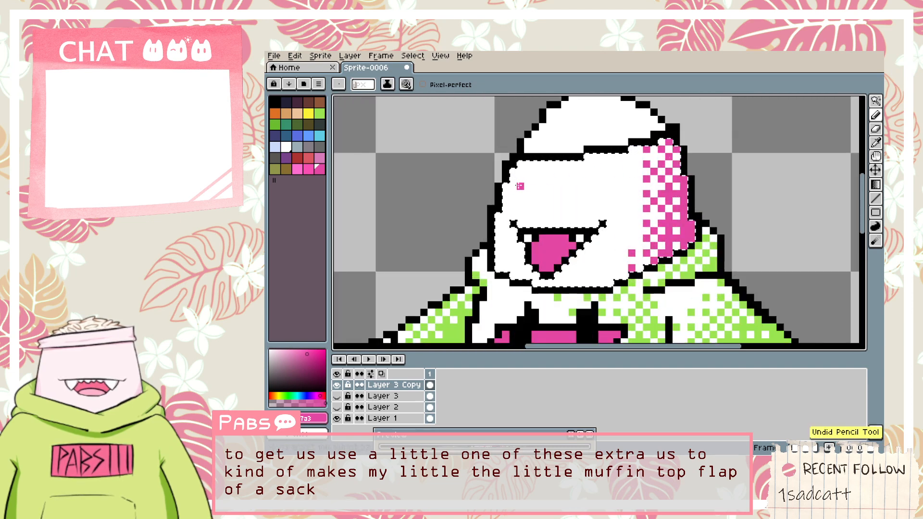
{"action": "left_click", "coordinate": [466, 303], "text": "alt"}
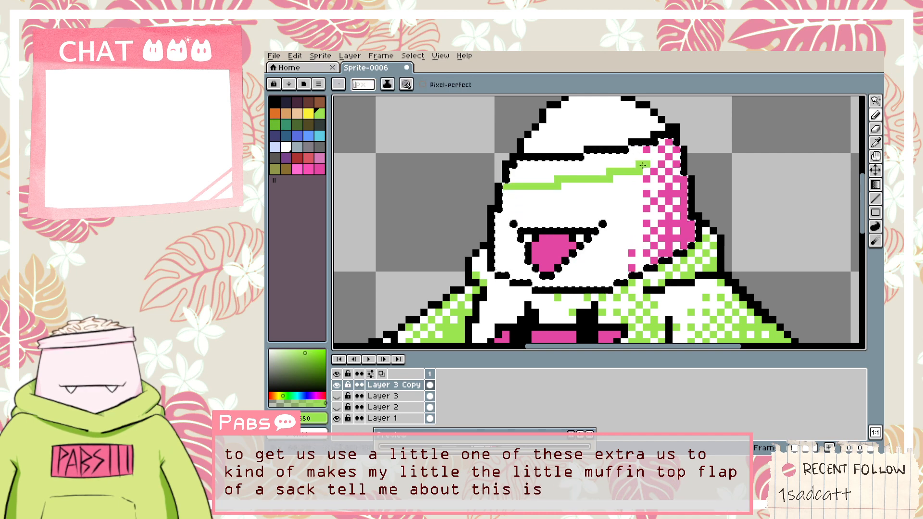
{"action": "key", "text": "ctrl+z"}
{"action": "left_click", "coordinate": [554, 244], "text": "alt"}
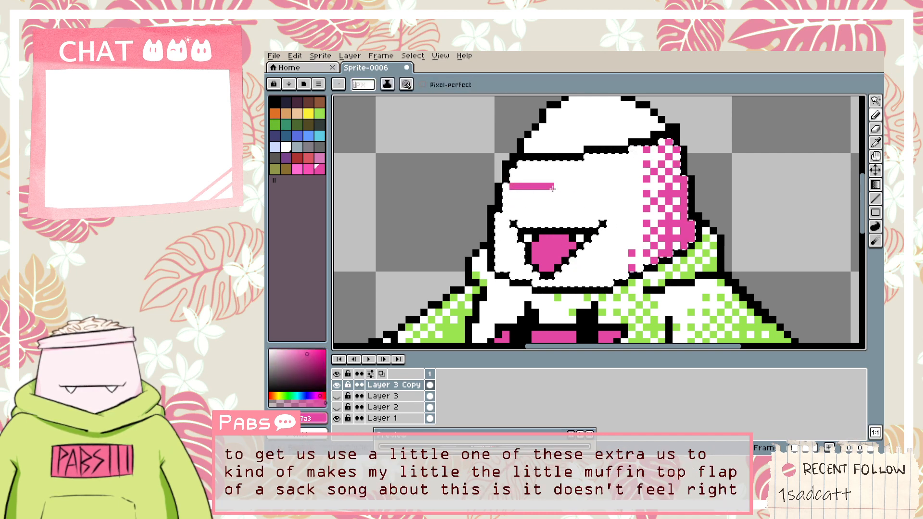
{"action": "scroll", "coordinate": [652, 170], "scroll_direction": "down", "scroll_amount": 4}
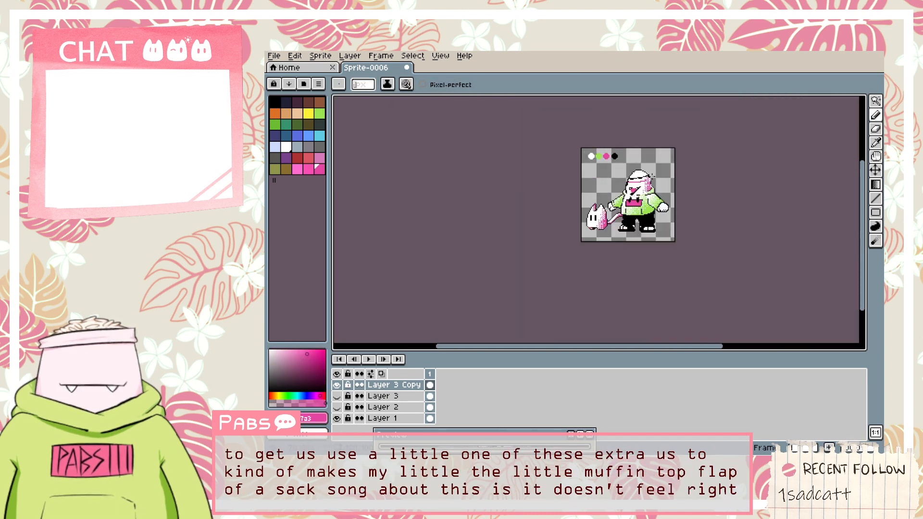
{"action": "scroll", "coordinate": [579, 192], "scroll_direction": "up", "scroll_amount": 3}
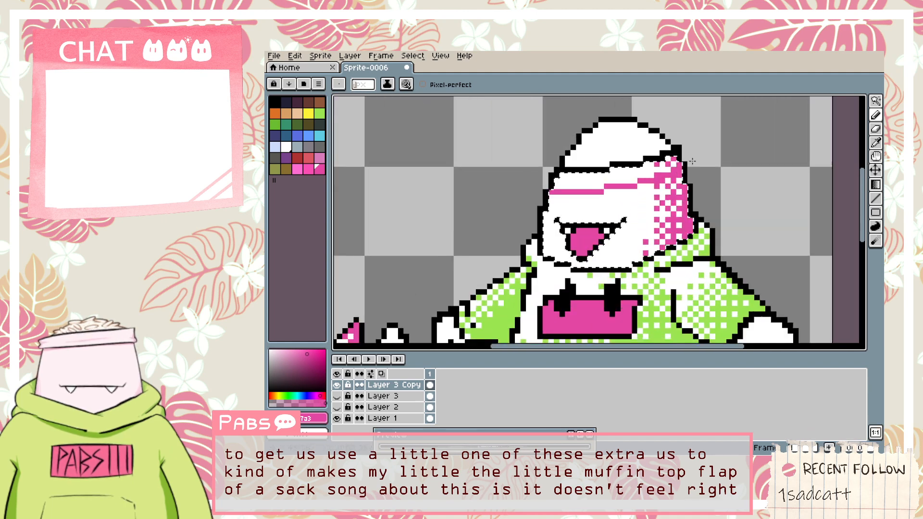
Undo the white corner touch-ups and the pink line below the sack's rim, restoring the pink gradient on the face.
{"action": "left_click", "coordinate": [676, 163], "text": "alt"}
{"action": "scroll", "coordinate": [669, 166], "scroll_direction": "up", "scroll_amount": 1}
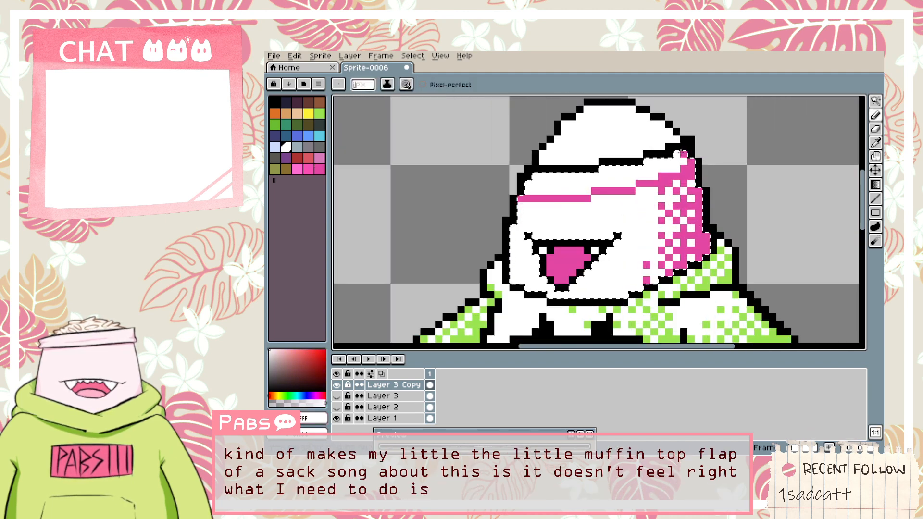
{"action": "scroll", "coordinate": [685, 161], "scroll_direction": "down", "scroll_amount": 4}
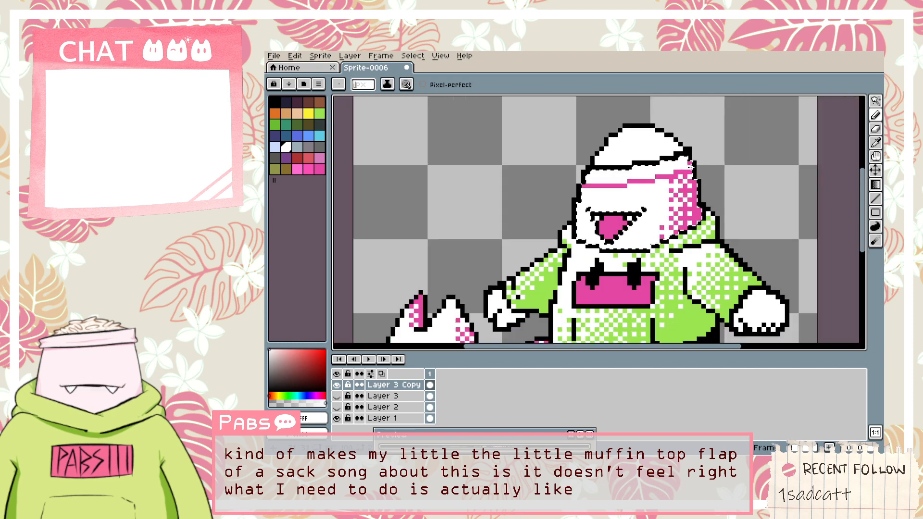
{"action": "key", "text": "ctrl+z"}
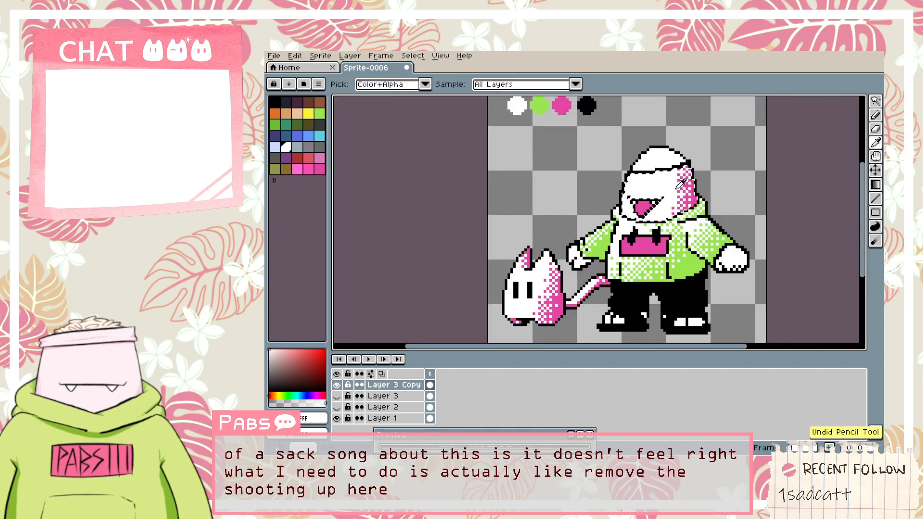
{"action": "key", "text": "ctrl+z"}
{"action": "key", "text": "v"}
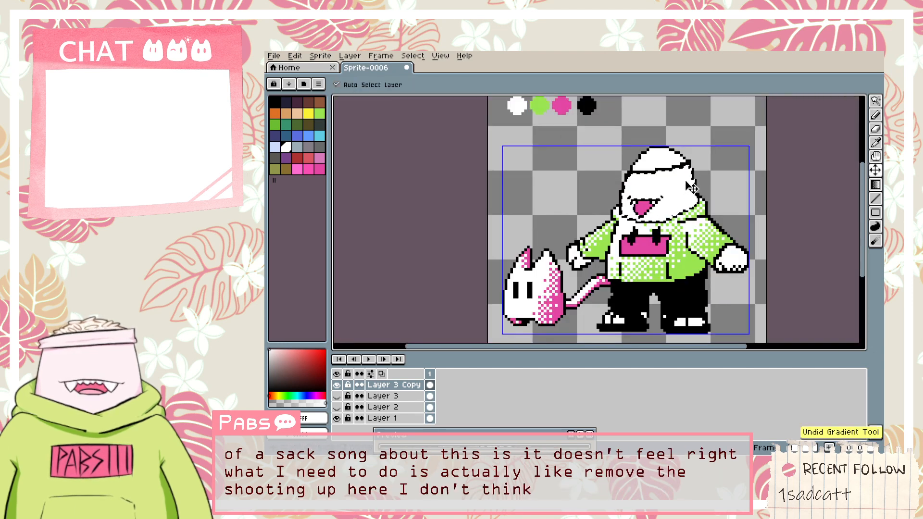
{"action": "key", "text": "i"}
{"action": "key", "text": "ctrl+y"}
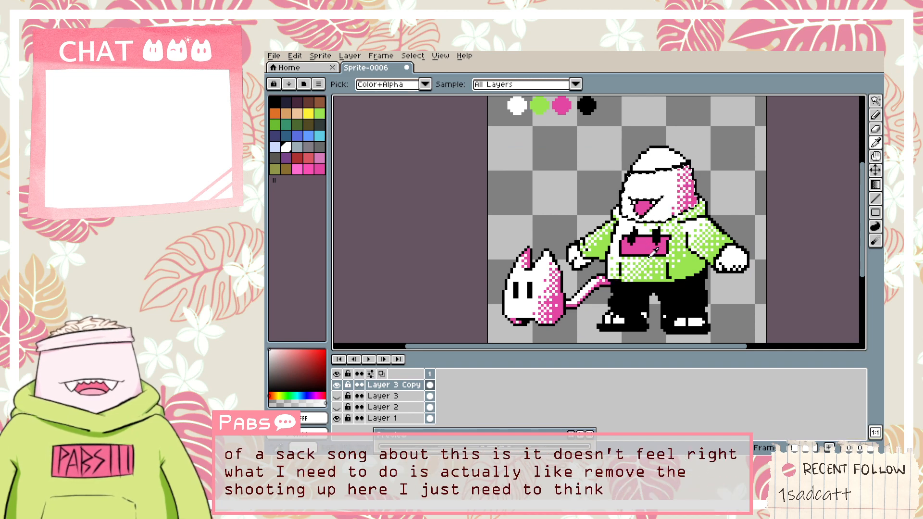
{"action": "key", "text": "ctrl+z"}
Select the white rice dome above the sack's rim and shade it with a pink-to-white Bayer Matrix 8x8 gradient.
{"action": "scroll", "coordinate": [678, 168], "scroll_direction": "up", "scroll_amount": 3}
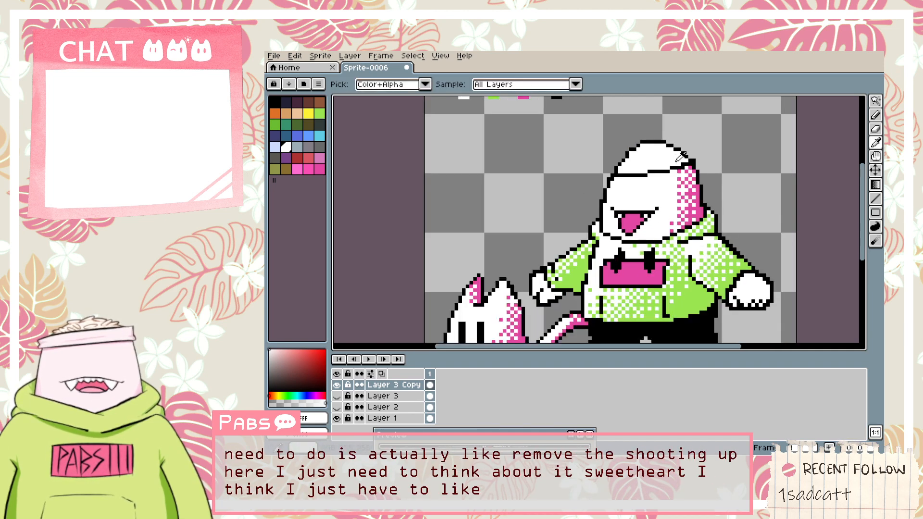
{"action": "left_click", "coordinate": [687, 185]}
{"action": "scroll", "coordinate": [682, 185], "scroll_direction": "up", "scroll_amount": 2}
{"action": "scroll", "coordinate": [583, 157], "scroll_direction": "down", "scroll_amount": 2}
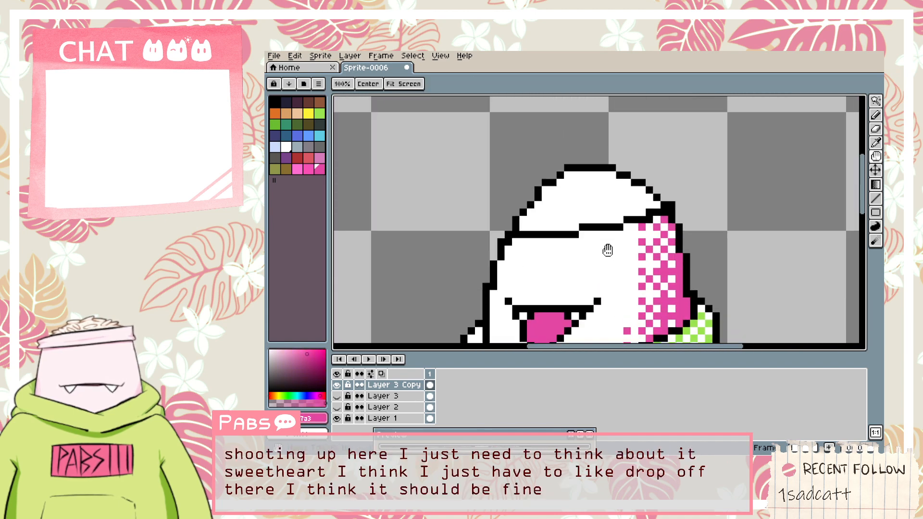
{"action": "key", "text": "w"}
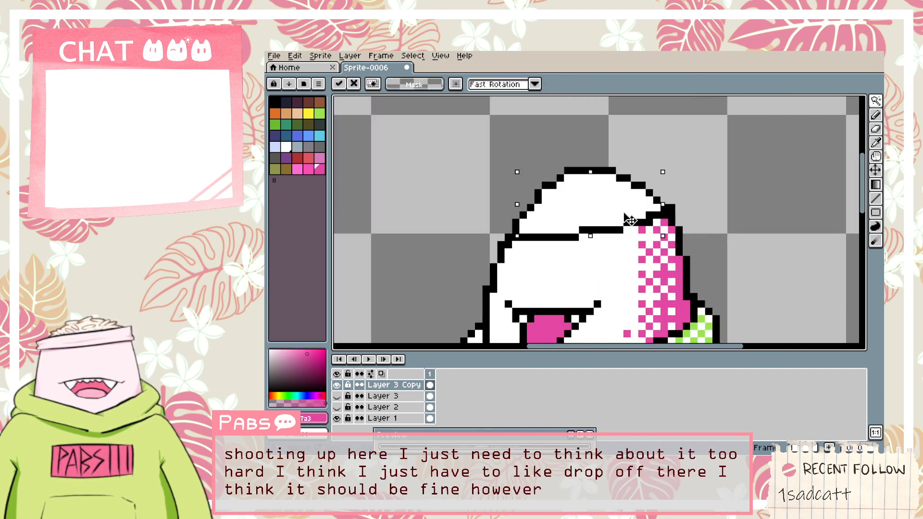
{"action": "key", "text": "ctrl+z"}
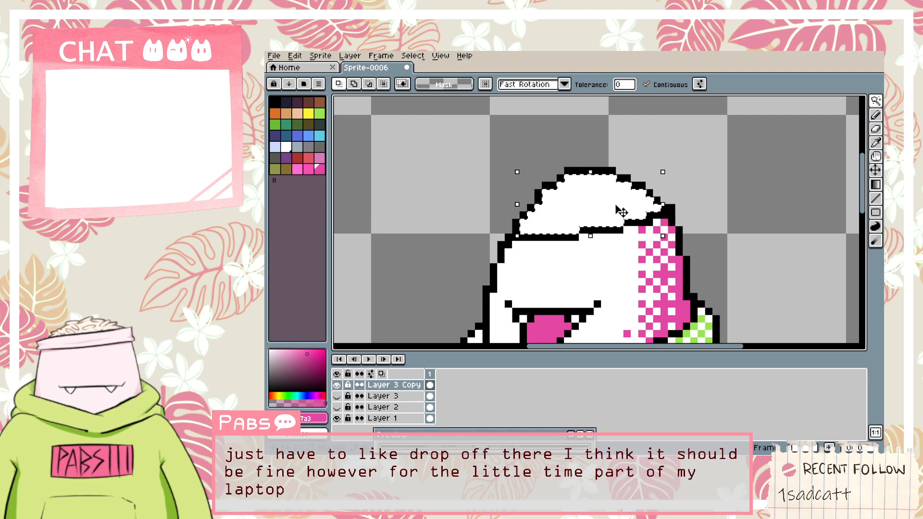
{"action": "key", "text": "g"}
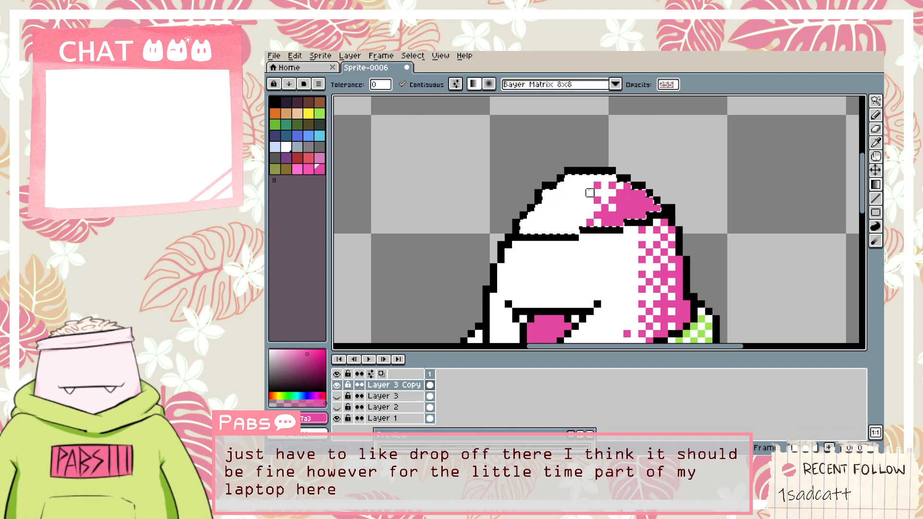
Draw scattered pink Pencil marks across the white part of the dome to suggest rice grains, undoing rejected strokes.
{"action": "key", "text": "b"}
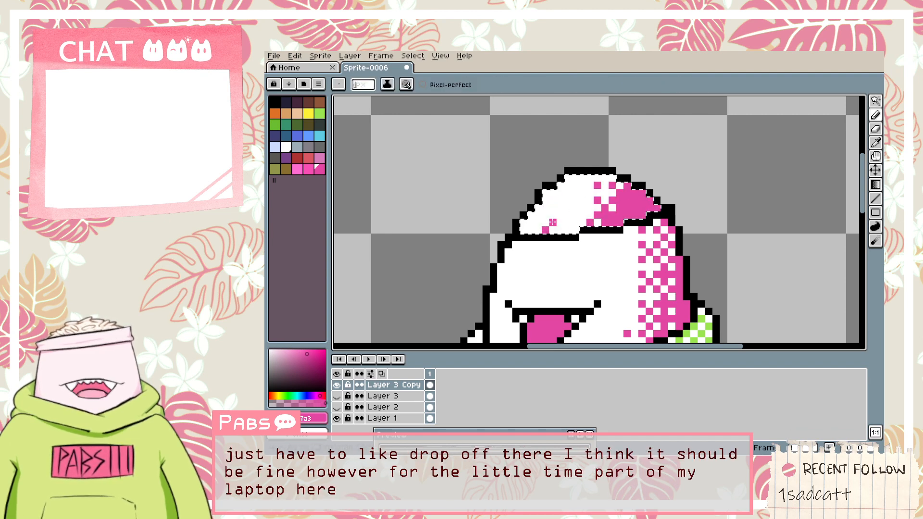
{"action": "left_click", "coordinate": [560, 222]}
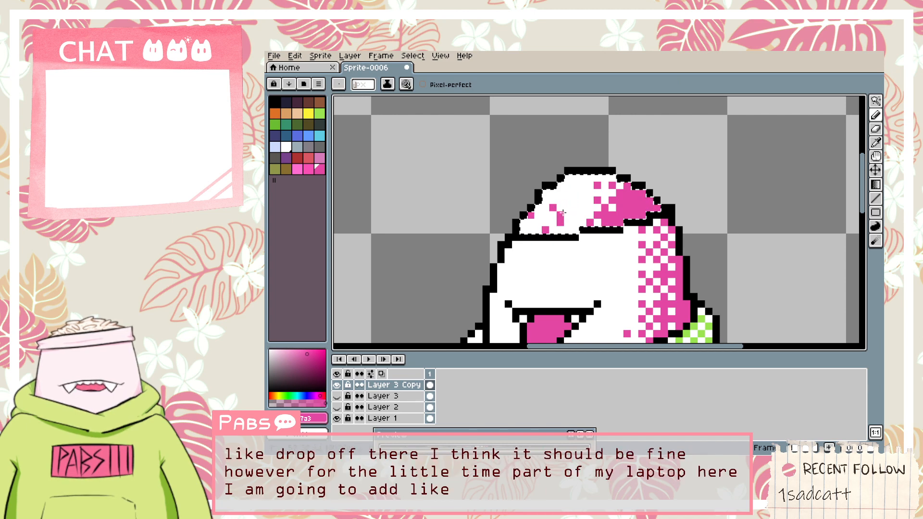
{"action": "key", "text": "ctrl+z"}
{"action": "left_click", "coordinate": [575, 214]}
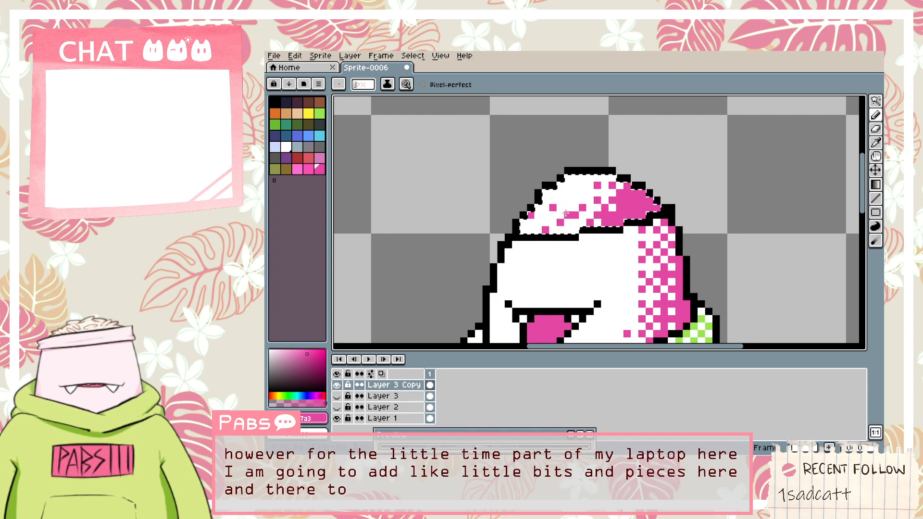
{"action": "left_click", "coordinate": [566, 213]}
{"action": "left_click_drag", "start_coordinate": [550, 202], "coordinate": [568, 193]}
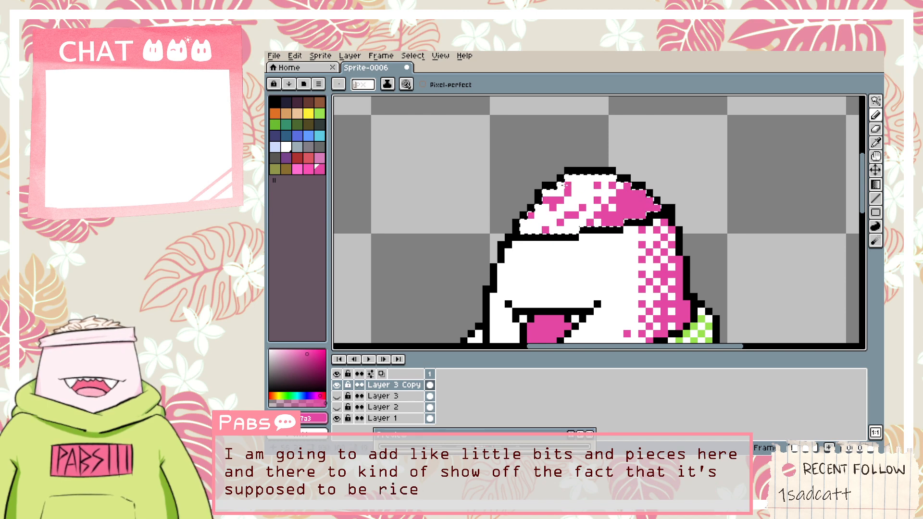
{"action": "key", "text": "ctrl+z"}
{"action": "mouse_move", "coordinate": [568, 179]}
{"action": "left_mouse_down"}
{"action": "mouse_move", "coordinate": [596, 171]}
{"action": "mouse_move", "coordinate": [593, 194]}
{"action": "left_mouse_up"}
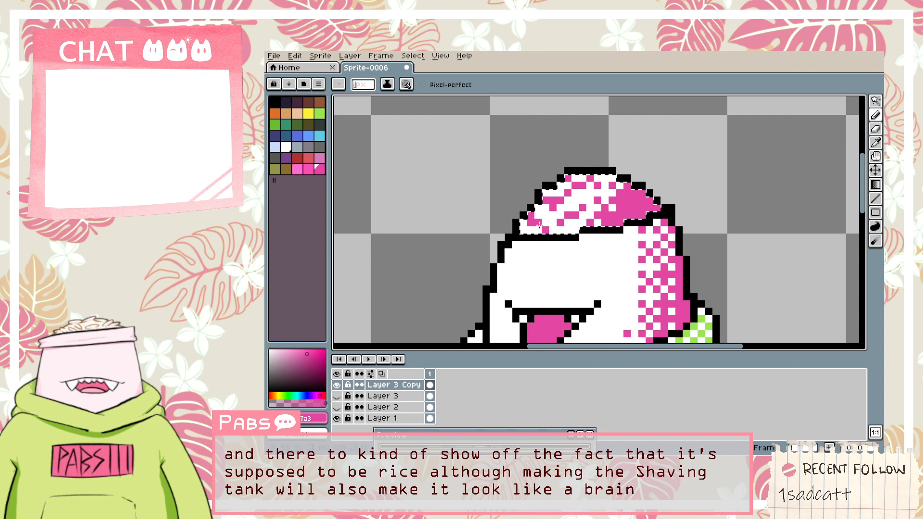
{"action": "scroll", "coordinate": [634, 259], "scroll_direction": "down", "scroll_amount": 4}
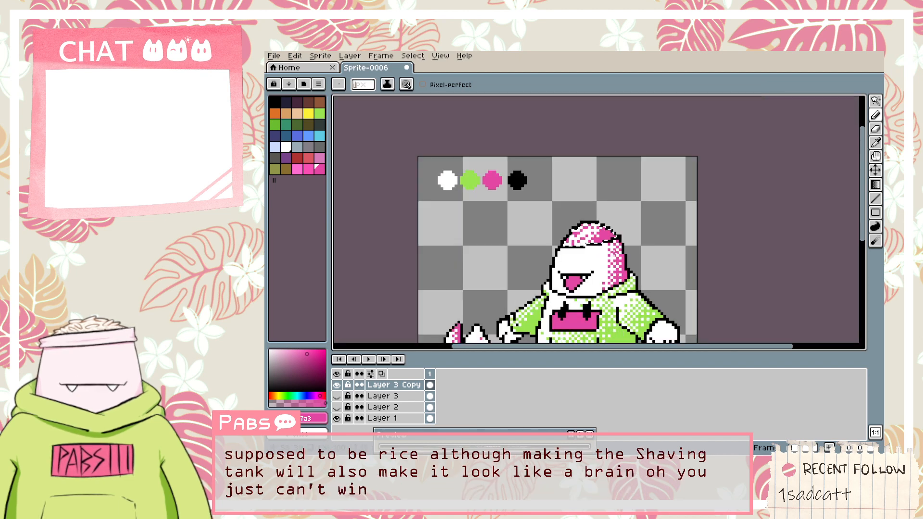
{"action": "scroll", "coordinate": [634, 259], "scroll_direction": "up", "scroll_amount": 2}
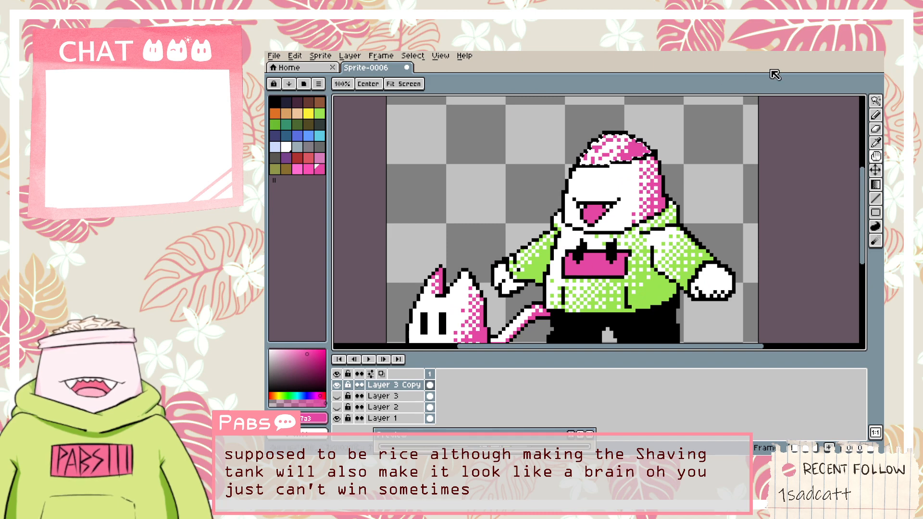
Clear the rice dome's contents to transparency and select the empty area inside its outline.
{"action": "key", "text": "ctrl+z"}
{"action": "key", "text": "w"}
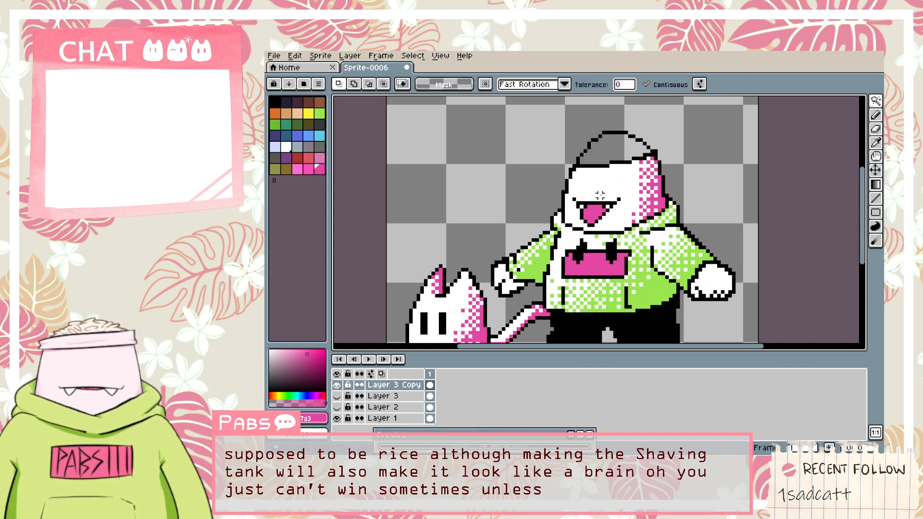
{"action": "left_click", "coordinate": [610, 163]}
Fill the dome with a Bayer Matrix 8x8 gradient from the hoodie's green at the rim to white above, undoing unsuitable versions.
{"action": "key", "text": "i"}
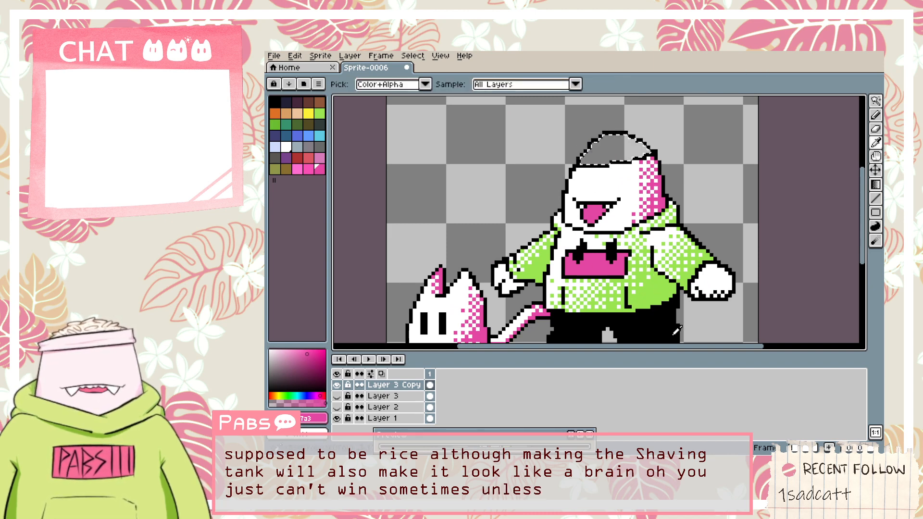
{"action": "left_click", "coordinate": [654, 293]}
{"action": "key", "text": "g"}
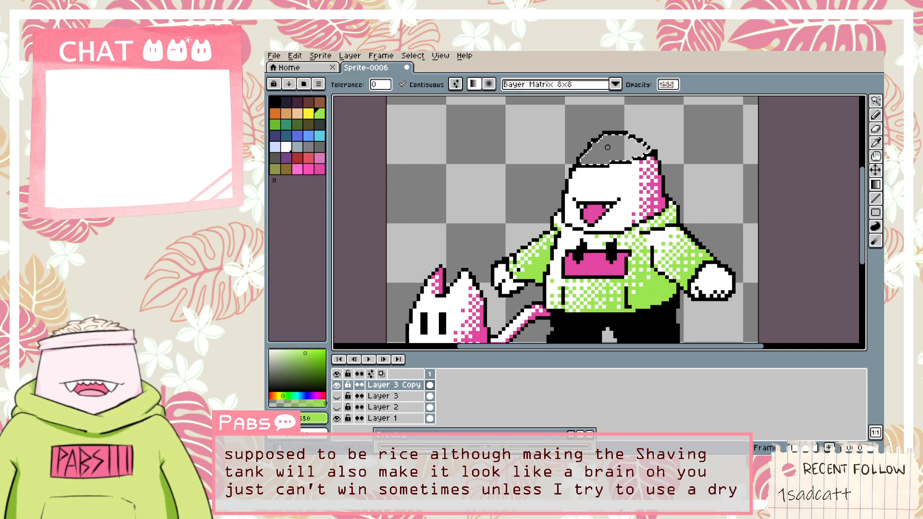
{"action": "left_click", "coordinate": [608, 140]}
{"action": "key", "text": "ctrl+z"}
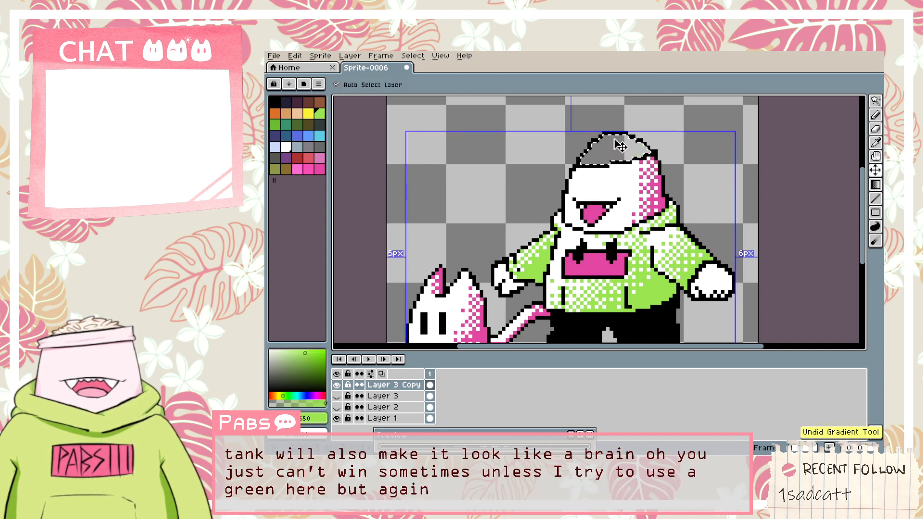
{"action": "left_click", "coordinate": [615, 143]}
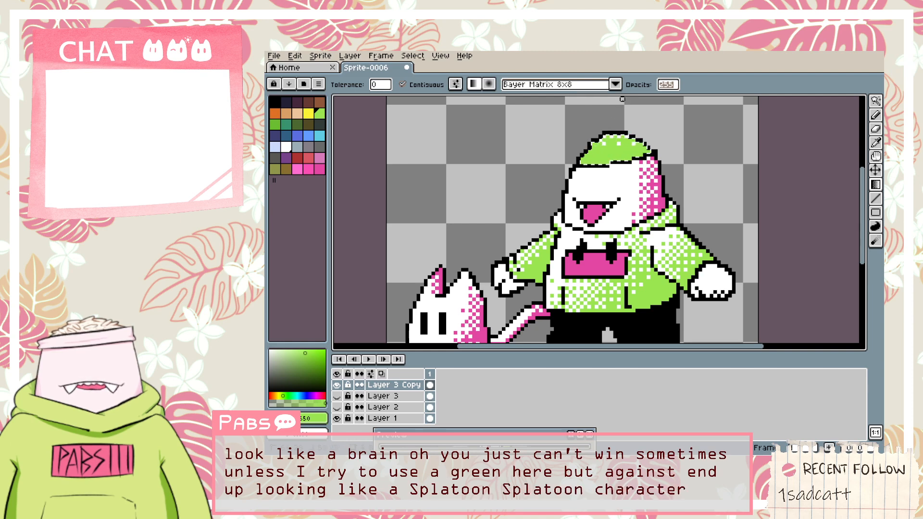
{"action": "scroll", "coordinate": [614, 117], "scroll_direction": "down", "scroll_amount": 1}
{"action": "scroll", "coordinate": [659, 218], "scroll_direction": "down", "scroll_amount": 3}
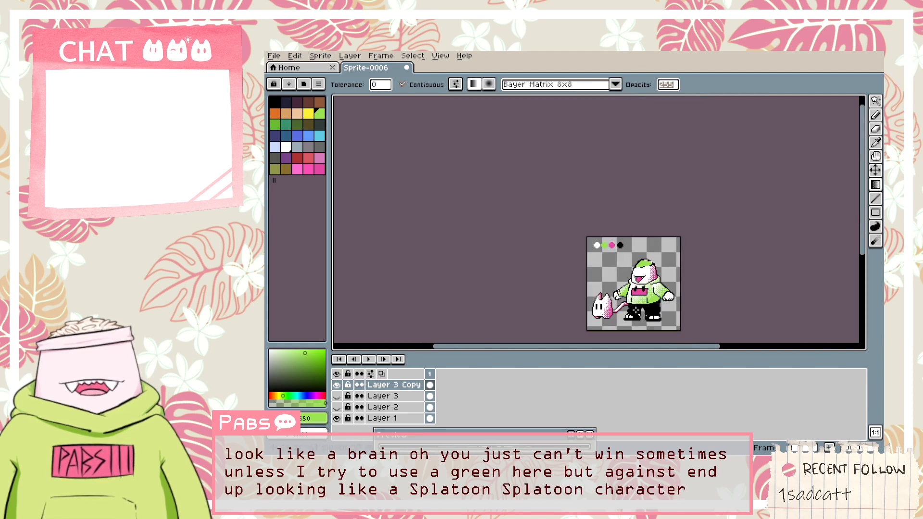
{"action": "scroll", "coordinate": [678, 200], "scroll_direction": "up", "scroll_amount": 3}
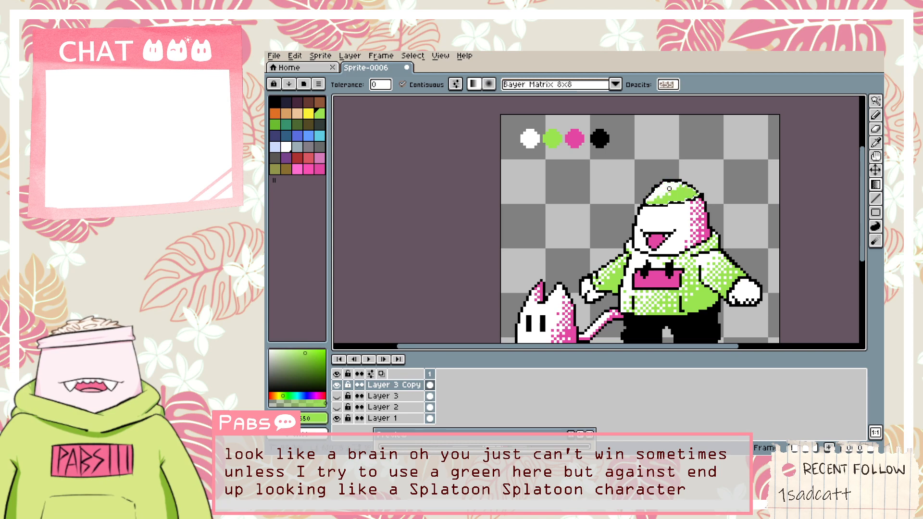
{"action": "key", "text": "ctrl+z"}
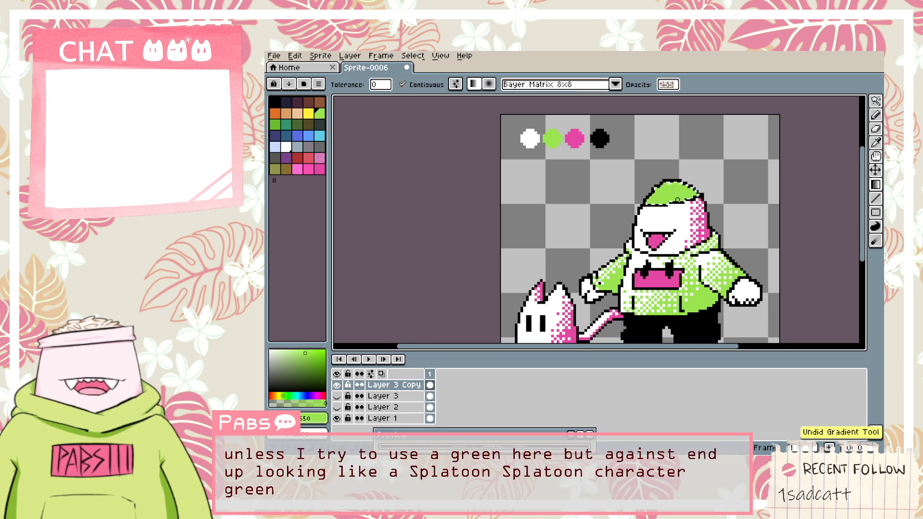
{"action": "key", "text": "ctrl+z"}
{"action": "left_click_drag", "start_coordinate": [666, 200], "coordinate": [663, 195]}
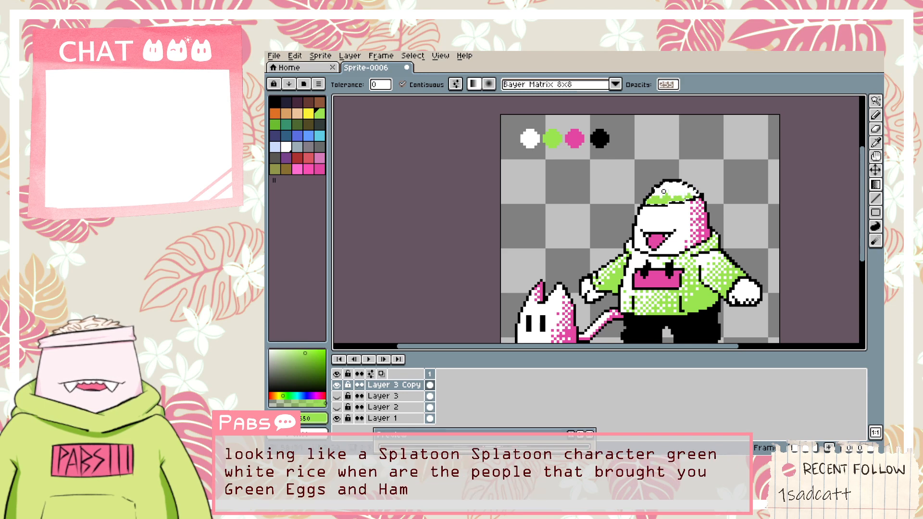
Sample white and dot single Pencil pixels into the green shading along the left and middle of the rice dome.
{"action": "scroll", "coordinate": [661, 191], "scroll_direction": "up", "scroll_amount": 4}
{"action": "key", "text": "i"}
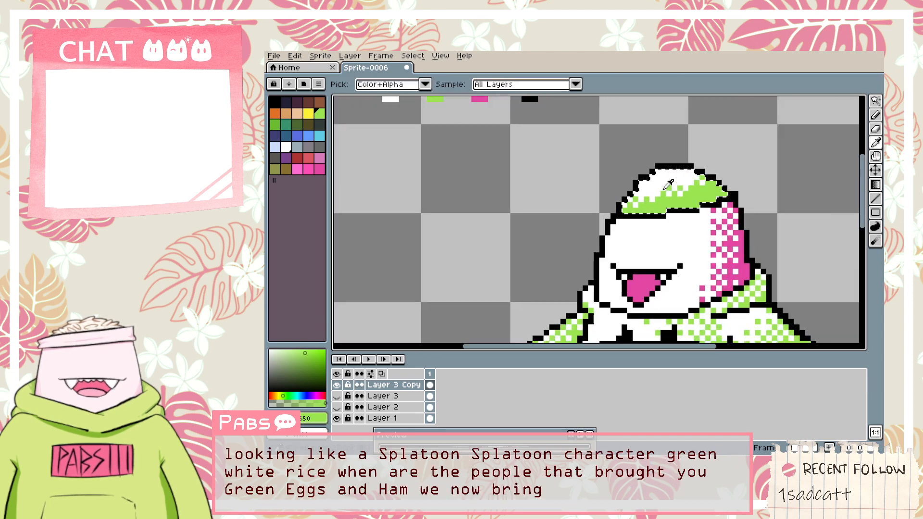
{"action": "scroll", "coordinate": [654, 217], "scroll_direction": "up", "scroll_amount": 1}
{"action": "key", "text": "b"}
{"action": "left_click", "coordinate": [637, 221]}
{"action": "left_click", "coordinate": [622, 222]}
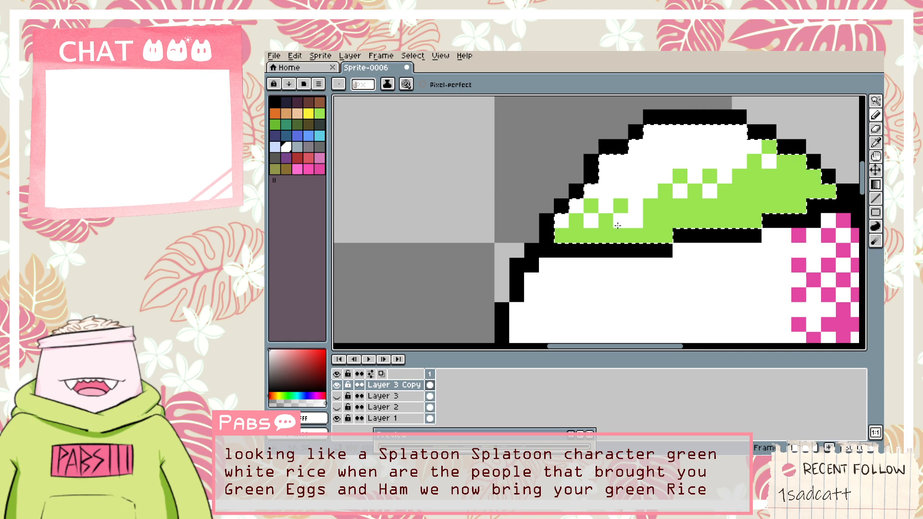
{"action": "left_click", "coordinate": [665, 204]}
{"action": "left_click", "coordinate": [694, 204]}
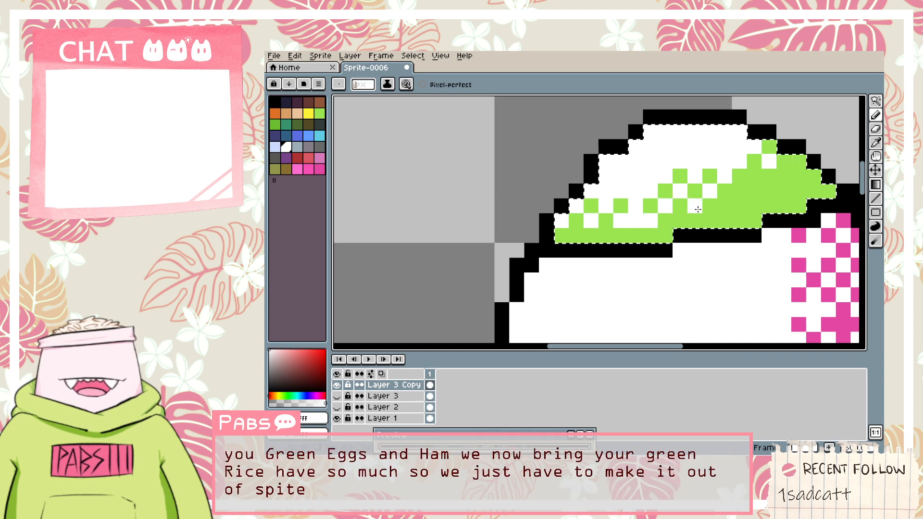
Extend the white checker pixels into the solid green toward the dome's right side, undoing misplaced dots.
{"action": "left_click", "coordinate": [719, 189]}
{"action": "left_click", "coordinate": [738, 191]}
{"action": "key", "text": "ctrl+z"}
{"action": "key", "text": "ctrl+z"}
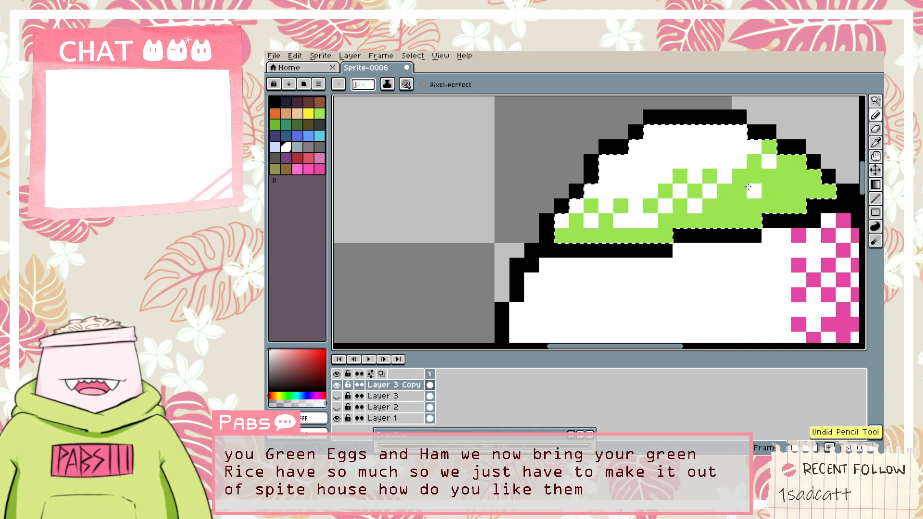
{"action": "left_click", "coordinate": [739, 191]}
{"action": "left_click", "coordinate": [756, 177]}
{"action": "scroll", "coordinate": [757, 178], "scroll_direction": "down", "scroll_amount": 4}
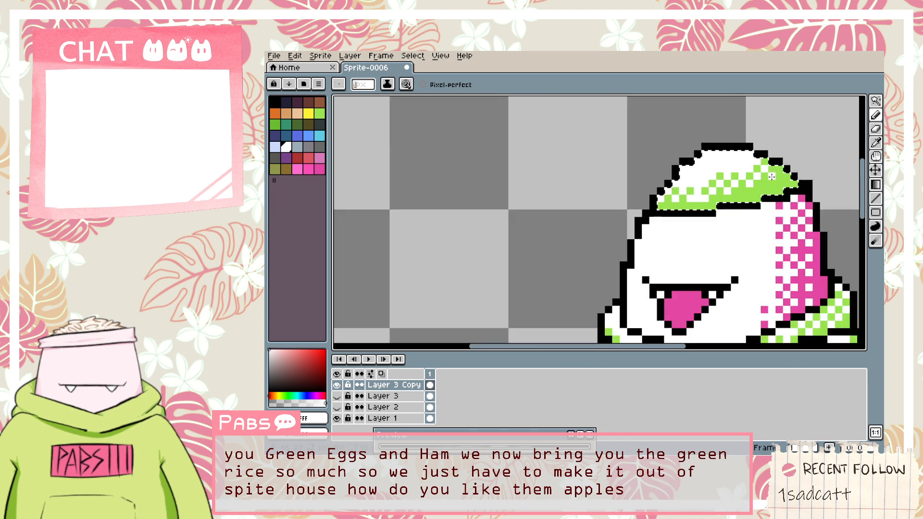
Checker white pixels through the green band just above the sack's rim, from the dome's left corner toward the right.
{"action": "scroll", "coordinate": [632, 195], "scroll_direction": "up", "scroll_amount": 5}
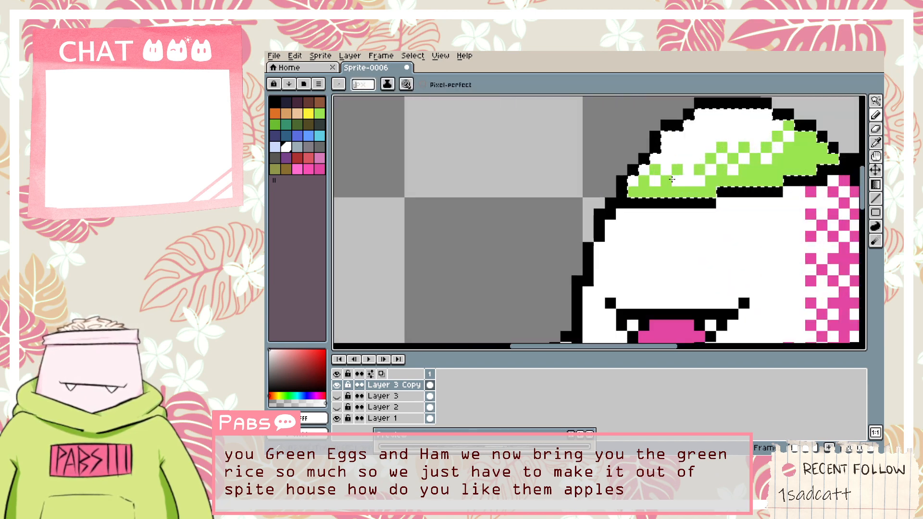
{"action": "left_click", "coordinate": [632, 196]}
{"action": "left_click", "coordinate": [665, 195]}
{"action": "left_click", "coordinate": [694, 194]}
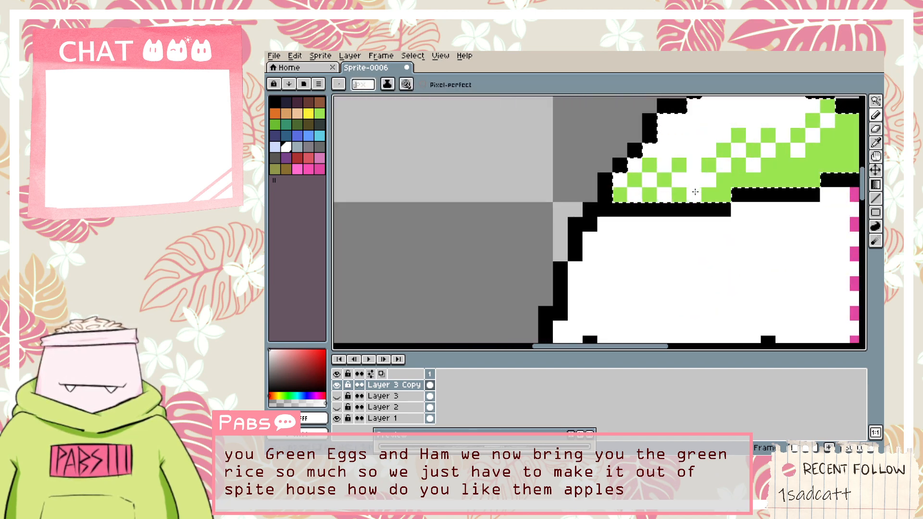
{"action": "key", "text": "ctrl+z"}
{"action": "left_click", "coordinate": [723, 195]}
{"action": "left_click", "coordinate": [738, 181]}
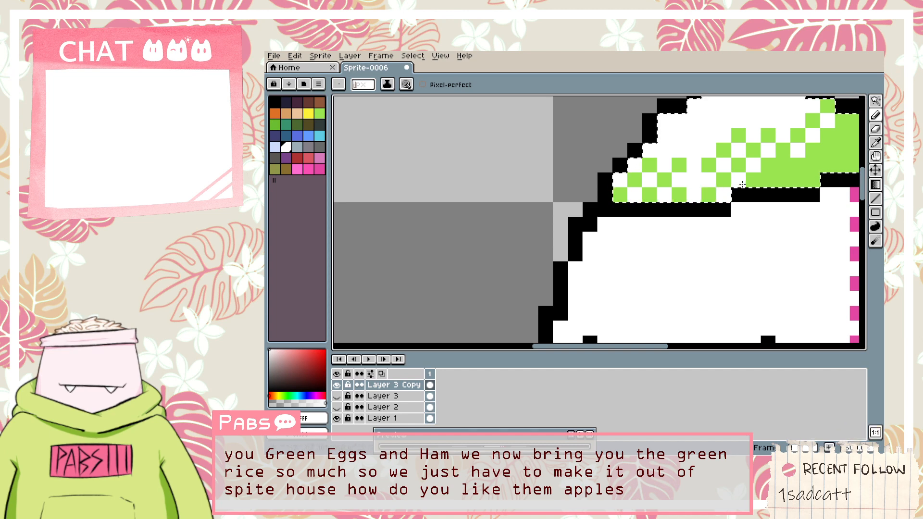
{"action": "left_click", "coordinate": [763, 181]}
{"action": "left_click", "coordinate": [782, 165]}
{"action": "left_click", "coordinate": [798, 180]}
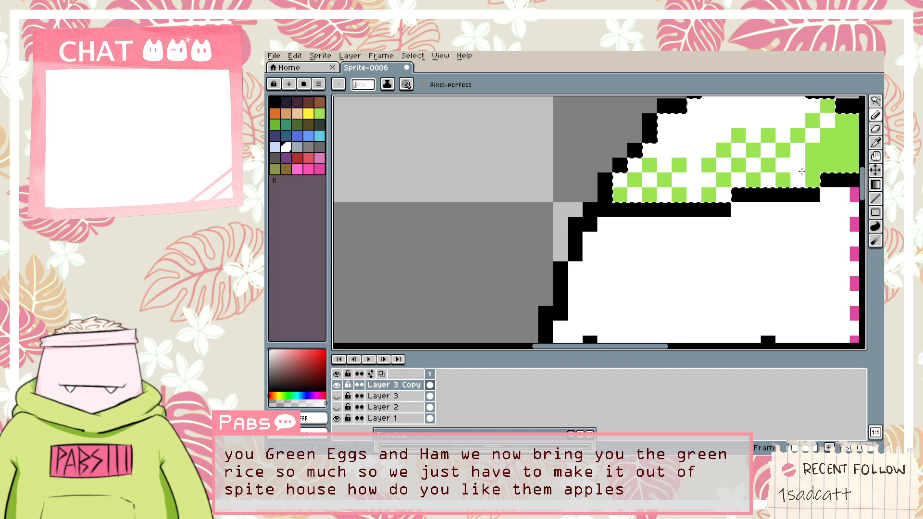
{"action": "left_click", "coordinate": [812, 165]}
Paint white over the upper green dither pixels on the dome's left half, keeping sparse green pixels by the rim.
{"action": "scroll", "coordinate": [822, 144], "scroll_direction": "down", "scroll_amount": 5}
{"action": "left_click_drag", "start_coordinate": [856, 150], "coordinate": [668, 187]}
{"action": "scroll", "coordinate": [634, 188], "scroll_direction": "up", "scroll_amount": 3}
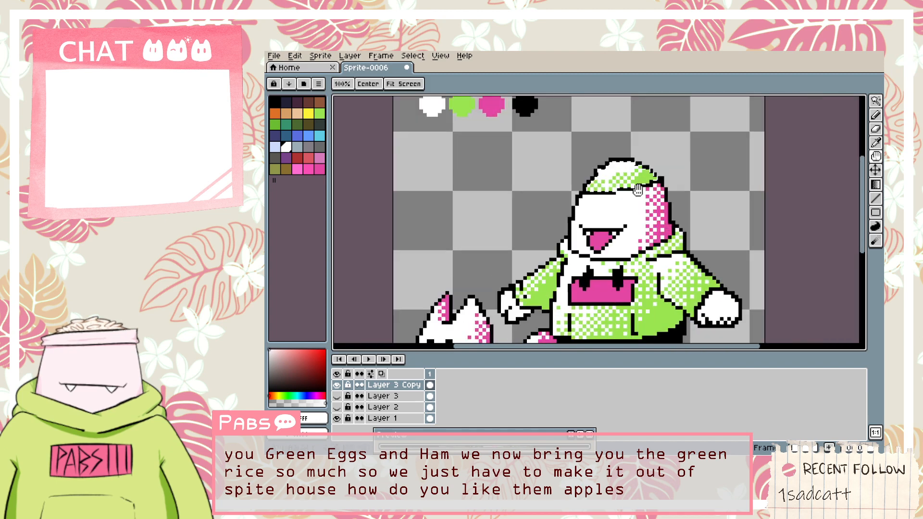
{"action": "scroll", "coordinate": [587, 184], "scroll_direction": "up", "scroll_amount": 1}
{"action": "key", "text": "b"}
{"action": "left_click_drag", "start_coordinate": [554, 182], "coordinate": [566, 192]}
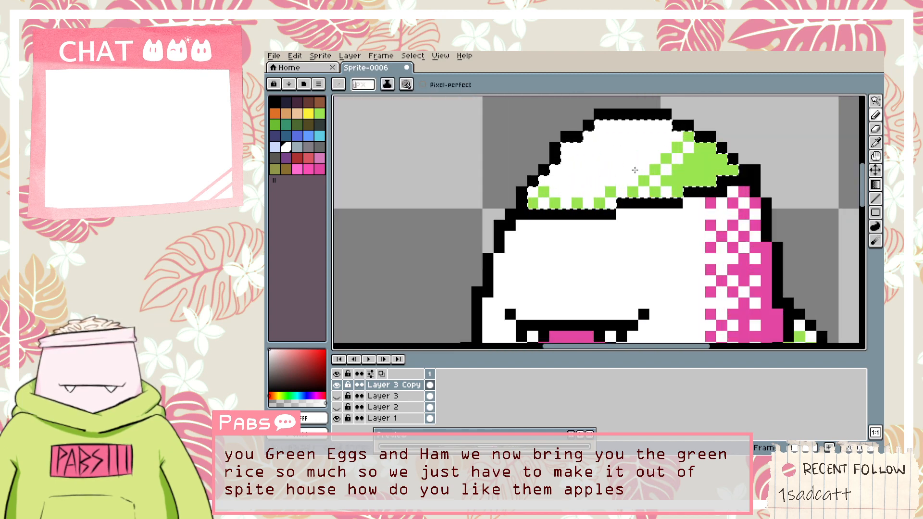
{"action": "scroll", "coordinate": [635, 169], "scroll_direction": "down", "scroll_amount": 2}
{"action": "scroll", "coordinate": [625, 171], "scroll_direction": "up", "scroll_amount": 2}
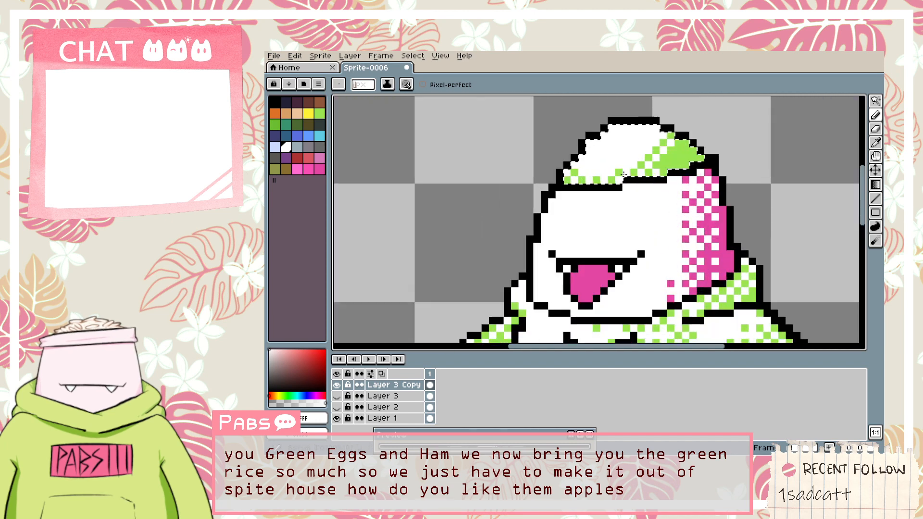
Sample the green and draw scattered rice-grain marks across the white part of the dome, undoing rejected strokes.
{"action": "left_click", "coordinate": [626, 173], "text": "alt"}
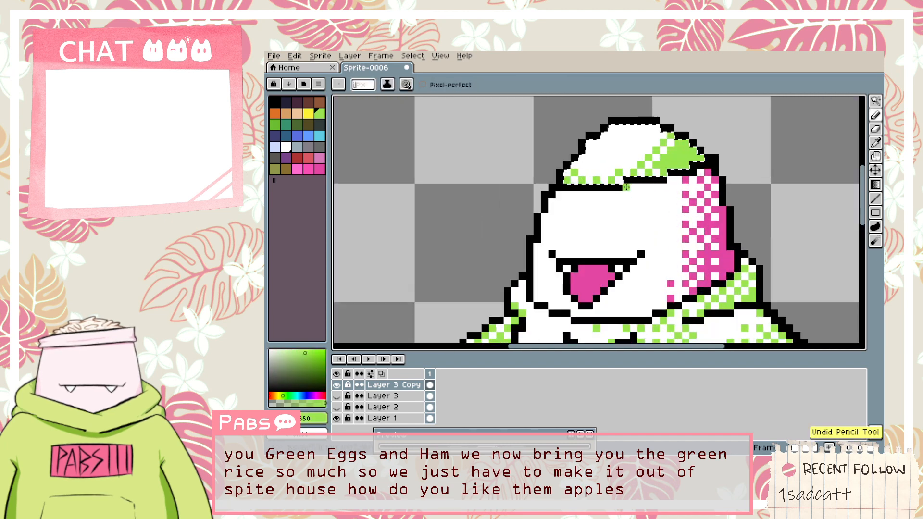
{"action": "scroll", "coordinate": [627, 196], "scroll_direction": "down", "scroll_amount": 3}
{"action": "scroll", "coordinate": [630, 192], "scroll_direction": "up", "scroll_amount": 1}
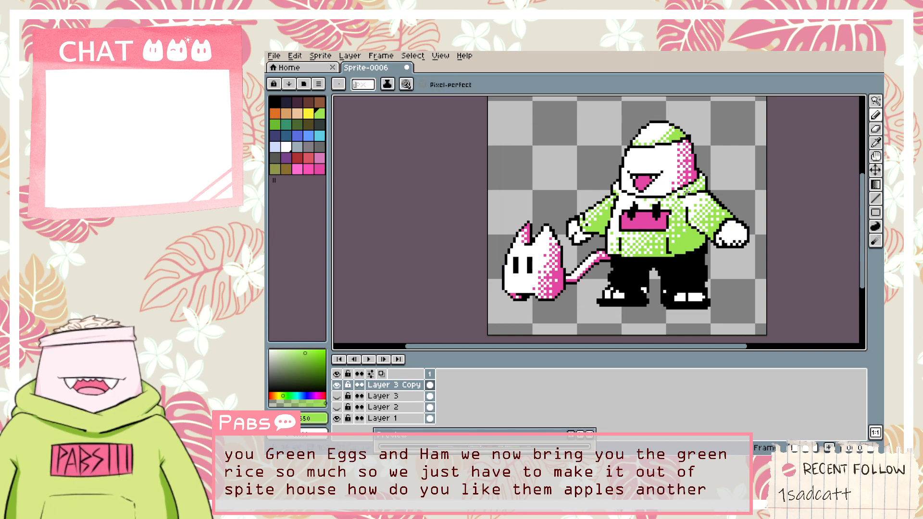
{"action": "key", "text": "i"}
{"action": "scroll", "coordinate": [668, 130], "scroll_direction": "up", "scroll_amount": 3}
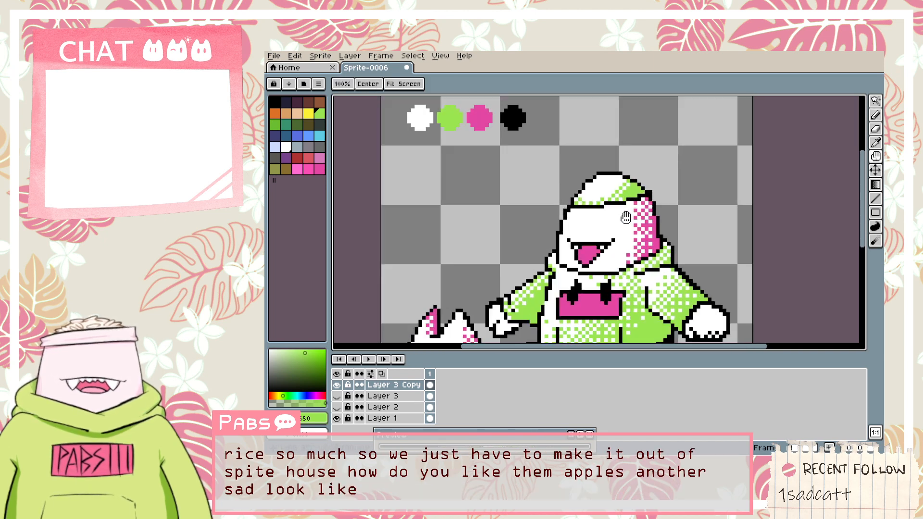
{"action": "key", "text": "b"}
{"action": "mouse_move", "coordinate": [486, 169]}
{"action": "left_mouse_down"}
{"action": "mouse_move", "coordinate": [506, 174]}
{"action": "mouse_move", "coordinate": [544, 134]}
{"action": "mouse_move", "coordinate": [512, 164]}
{"action": "mouse_move", "coordinate": [538, 143]}
{"action": "mouse_move", "coordinate": [581, 148]}
{"action": "left_mouse_up"}
{"action": "key", "text": "ctrl+z"}
{"action": "key", "text": "ctrl+z"}
{"action": "left_click", "coordinate": [548, 140]}
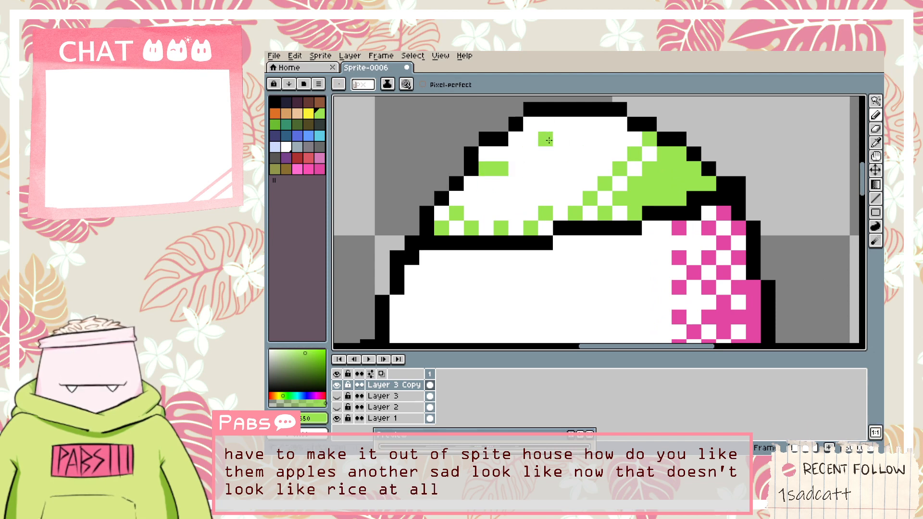
{"action": "left_click", "coordinate": [590, 138]}
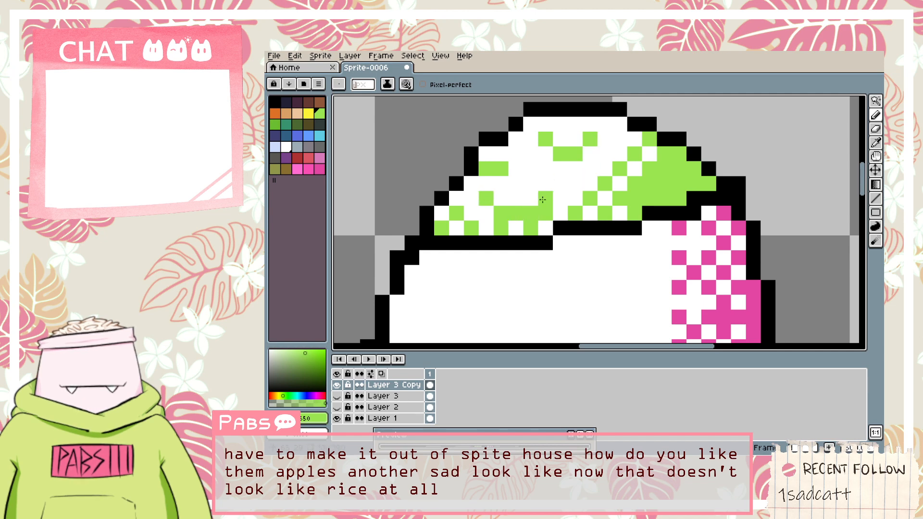
{"action": "scroll", "coordinate": [556, 195], "scroll_direction": "down", "scroll_amount": 4}
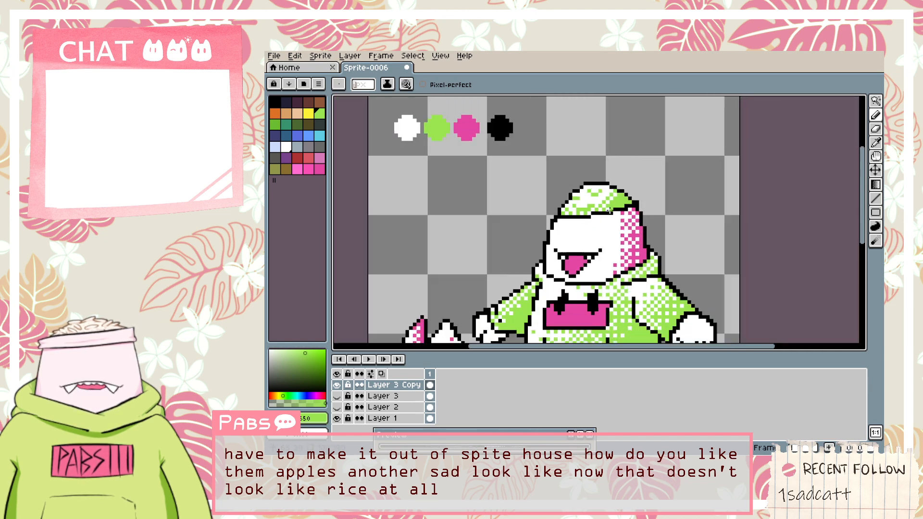
Sample the face's pink and bucket-fill the dome's green shadow, its dither pixels and the central rim marks with it.
{"action": "key", "text": "i"}
{"action": "scroll", "coordinate": [616, 227], "scroll_direction": "up", "scroll_amount": 3}
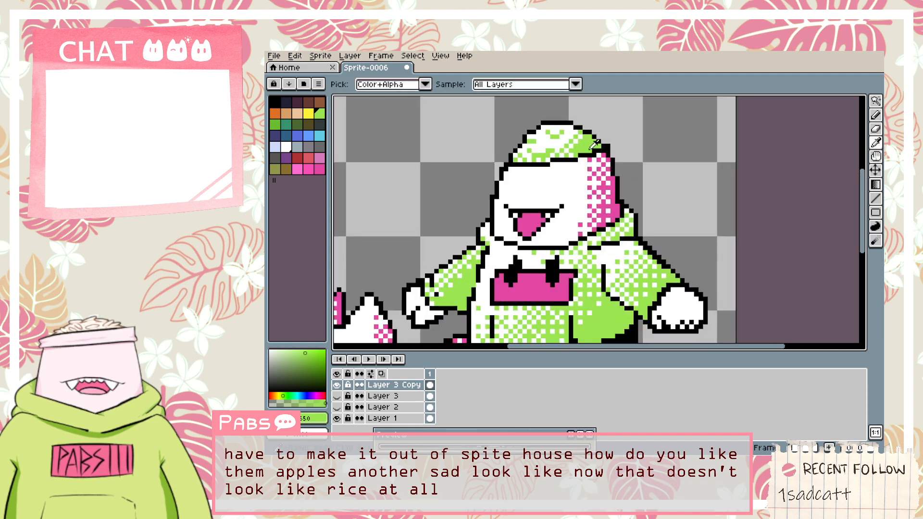
{"action": "left_click", "coordinate": [615, 192]}
{"action": "key", "text": "g"}
{"action": "scroll", "coordinate": [565, 137], "scroll_direction": "up", "scroll_amount": 4}
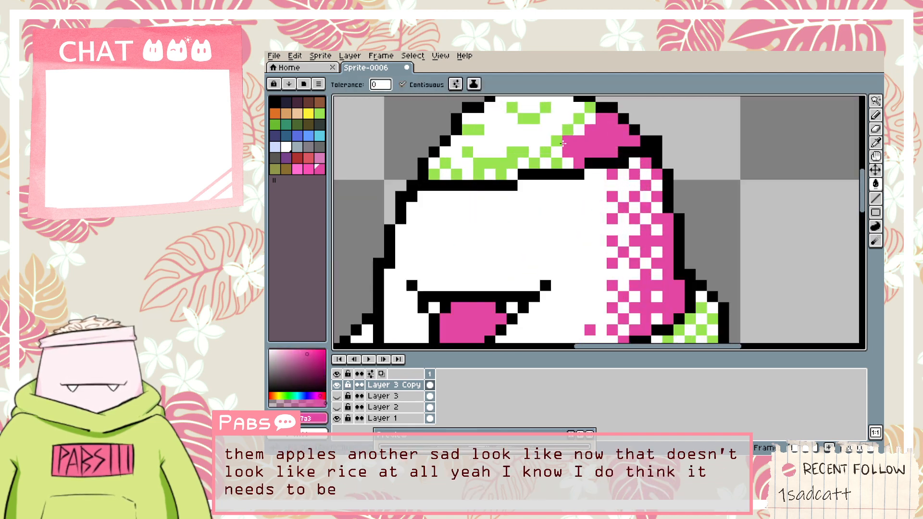
{"action": "left_click", "coordinate": [570, 126]}
{"action": "left_click_drag", "start_coordinate": [560, 155], "coordinate": [621, 226]}
{"action": "left_click", "coordinate": [603, 227]}
{"action": "left_click", "coordinate": [616, 240]}
{"action": "left_click", "coordinate": [558, 225]}
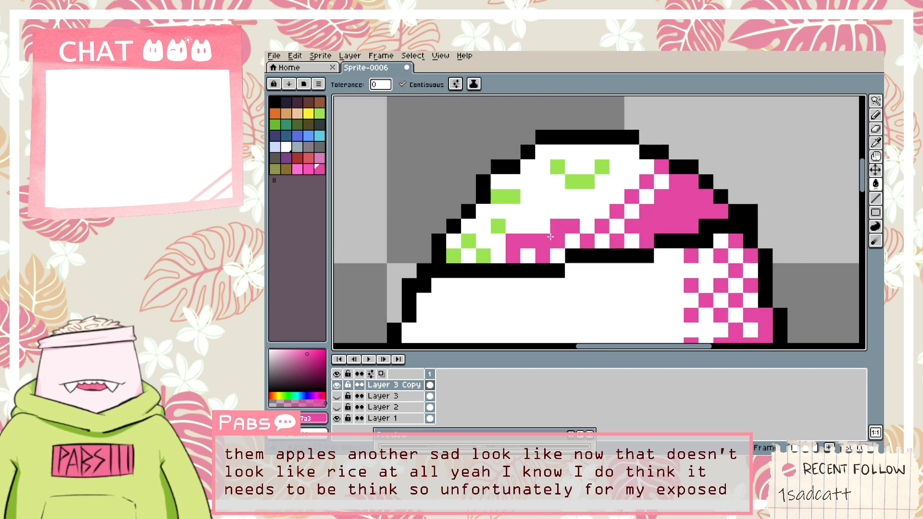
Recolor the remaining green rice marks at the left and top of the dome pink with the Paint Bucket.
{"action": "left_click", "coordinate": [499, 226]}
{"action": "left_click", "coordinate": [483, 256]}
{"action": "left_click", "coordinate": [468, 241]}
{"action": "left_click", "coordinate": [454, 257]}
{"action": "left_click", "coordinate": [504, 196]}
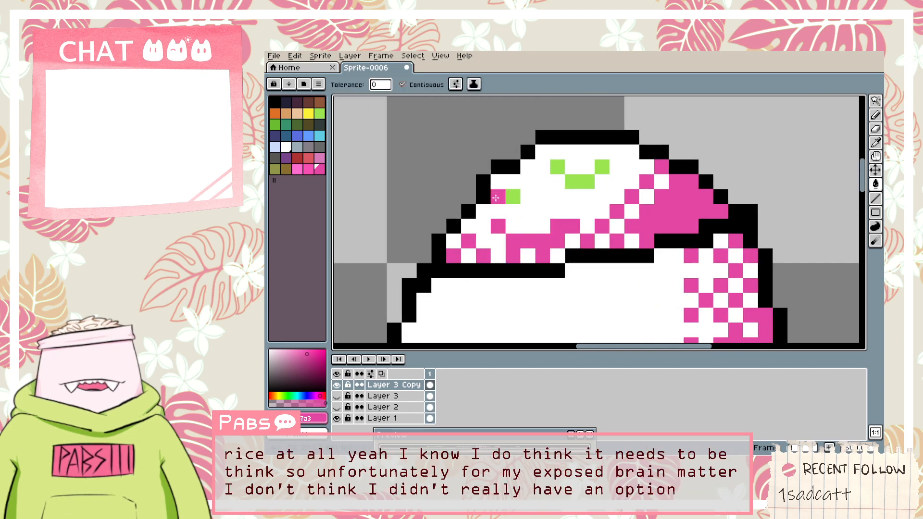
{"action": "left_click", "coordinate": [558, 167]}
{"action": "left_click", "coordinate": [579, 182]}
{"action": "left_click", "coordinate": [601, 167]}
{"action": "scroll", "coordinate": [600, 172], "scroll_direction": "down", "scroll_amount": 6}
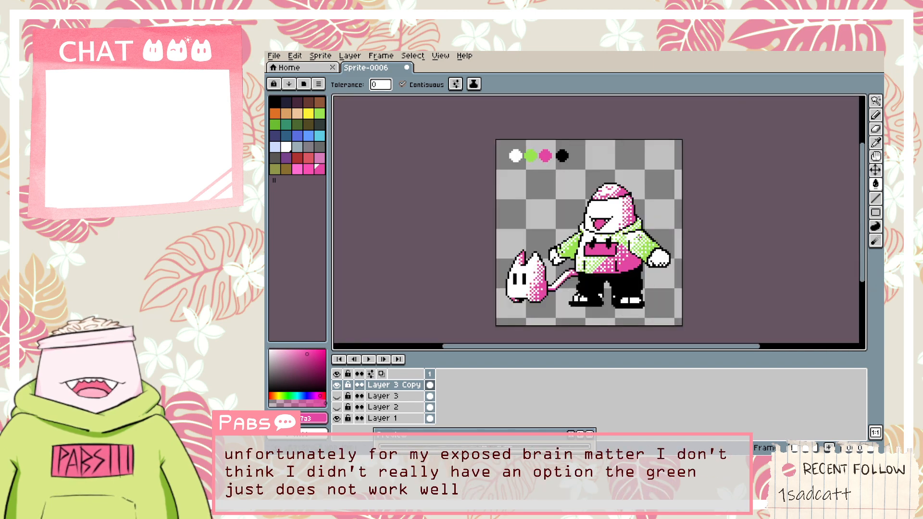
Sample white as the active color and select the pink interior of the hoodie's chest patch.
{"action": "scroll", "coordinate": [639, 236], "scroll_direction": "up", "scroll_amount": 3}
{"action": "key", "text": "i"}
{"action": "scroll", "coordinate": [624, 240], "scroll_direction": "up", "scroll_amount": 2}
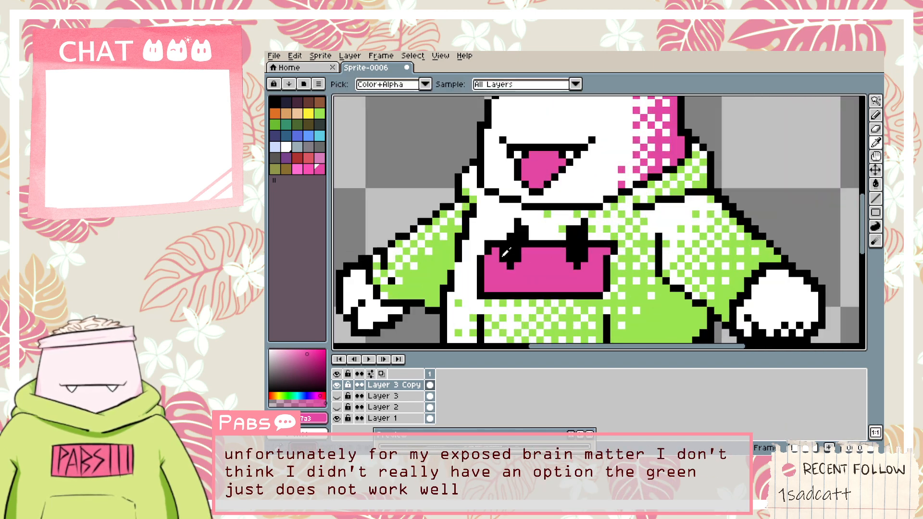
{"action": "left_click", "coordinate": [503, 256]}
{"action": "scroll", "coordinate": [509, 272], "scroll_direction": "up", "scroll_amount": 1}
{"action": "scroll", "coordinate": [516, 278], "scroll_direction": "down", "scroll_amount": 1}
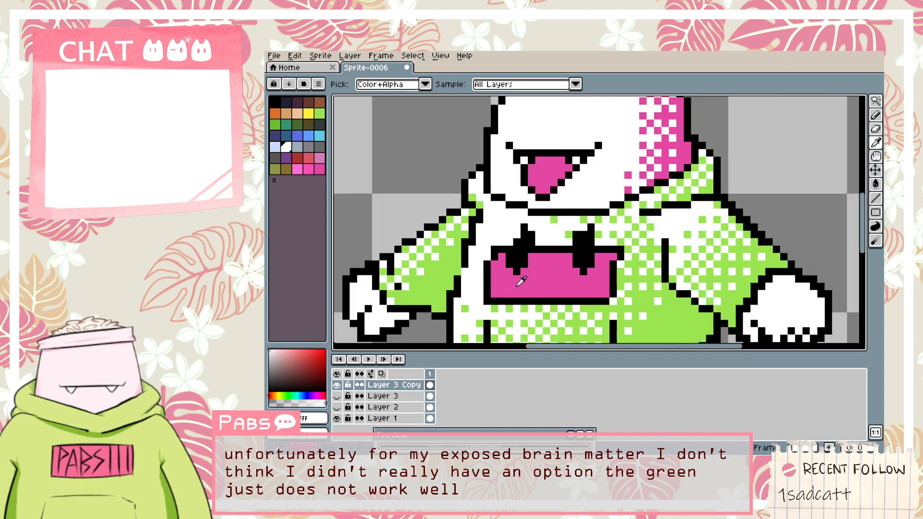
{"action": "key", "text": "g"}
{"action": "left_click", "coordinate": [524, 286]}
{"action": "key", "text": "w"}
Shade the chest patch with a Bayer Matrix 8x8 gradient from pink at the bottom to white above, undoing the first version.
{"action": "key", "text": "shift+g"}
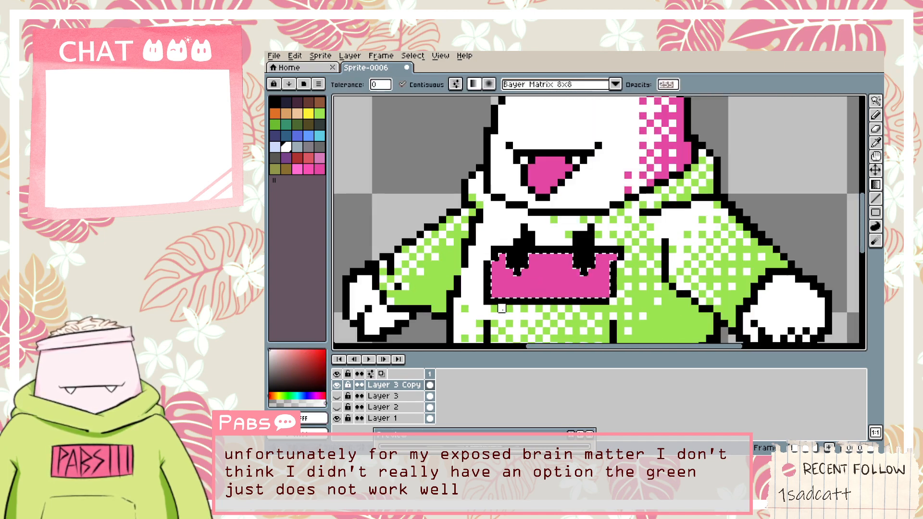
{"action": "key", "text": "i"}
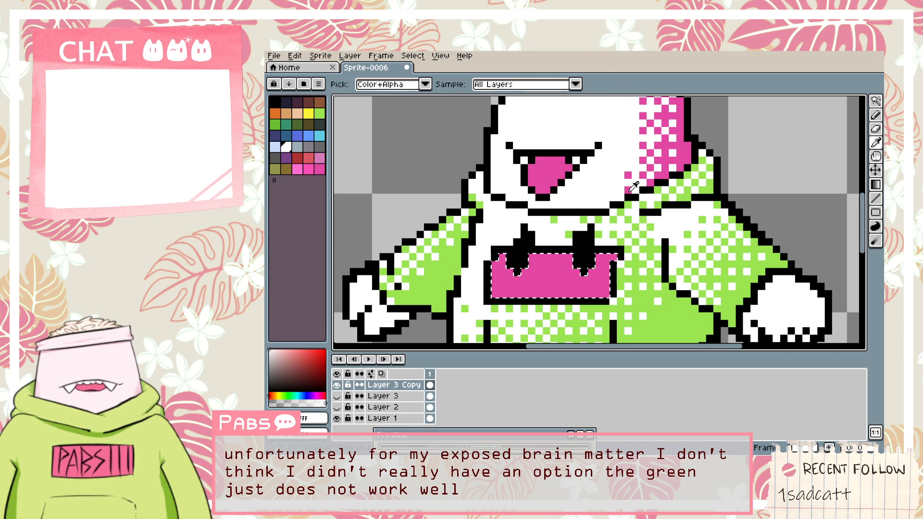
{"action": "left_click", "coordinate": [679, 162]}
{"action": "key", "text": "g"}
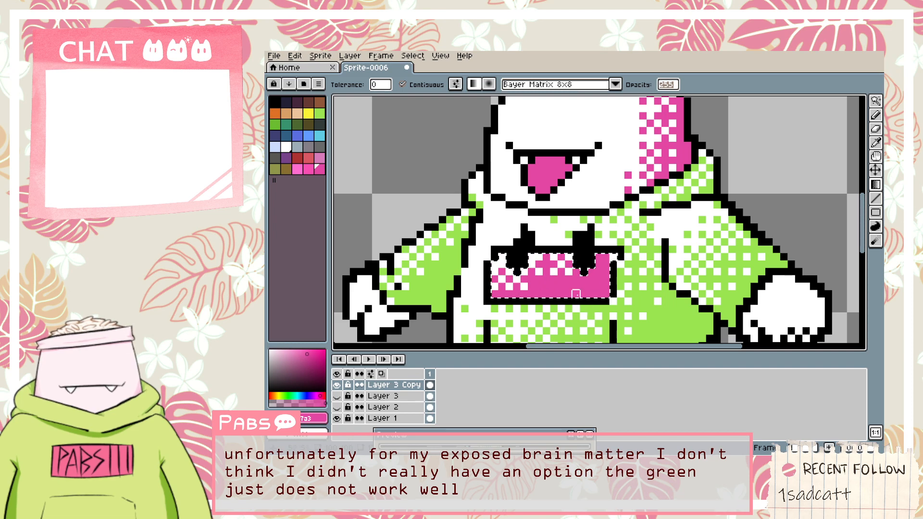
{"action": "key", "text": "ctrl+z"}
{"action": "left_click_drag", "start_coordinate": [590, 293], "coordinate": [583, 242]}
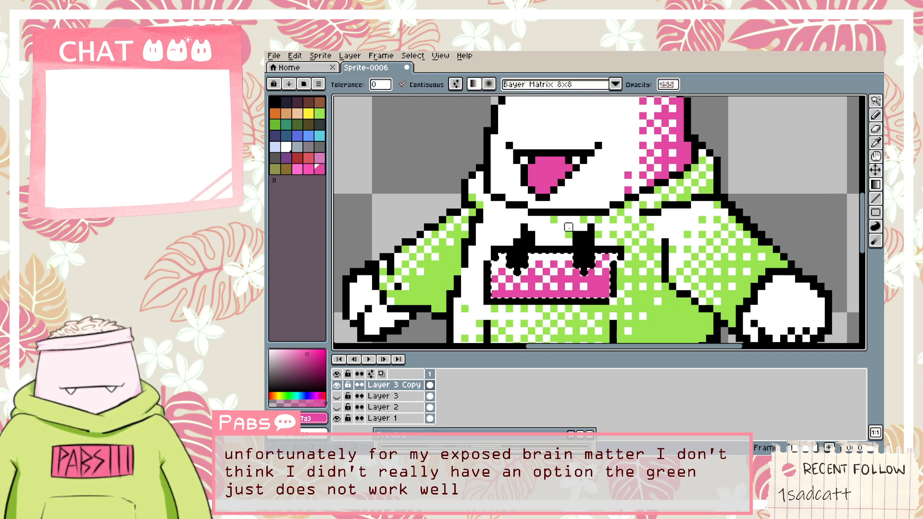
Deselect the patch and paint the two black horns on it pink, keeping black edges along their right sides and bottoms.
{"action": "key", "text": "i"}
{"action": "left_click", "coordinate": [583, 261]}
{"action": "scroll", "coordinate": [522, 288], "scroll_direction": "down", "scroll_amount": 1}
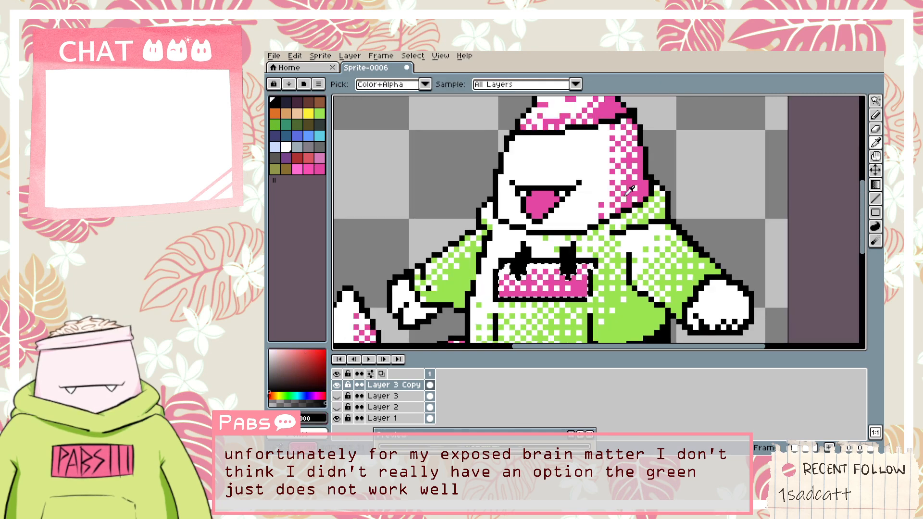
{"action": "left_click", "coordinate": [639, 193]}
{"action": "key", "text": "ctrl+d"}
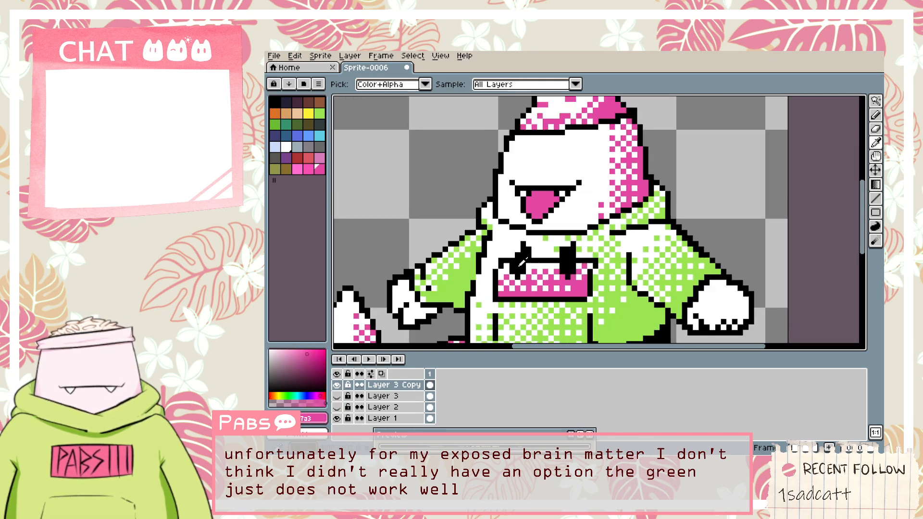
{"action": "key", "text": "b"}
{"action": "scroll", "coordinate": [496, 259], "scroll_direction": "up", "scroll_amount": 1}
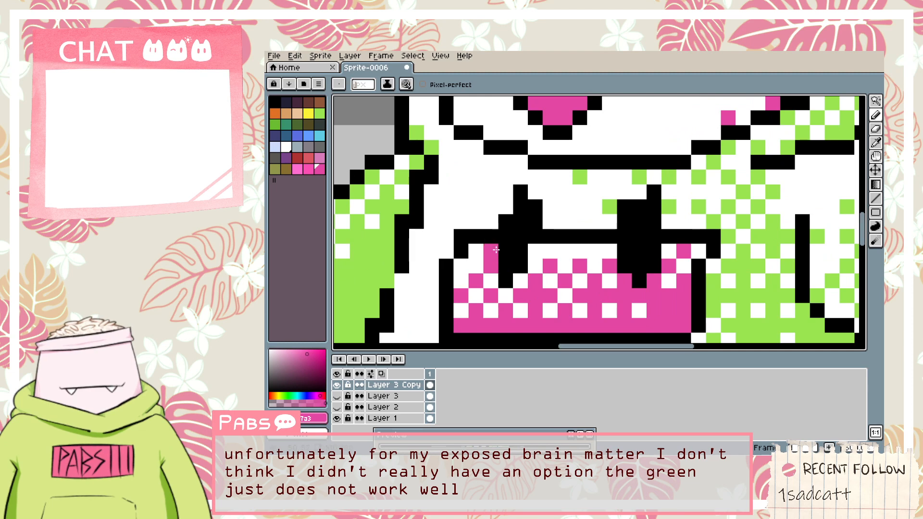
{"action": "key", "text": "ctrl+z"}
{"action": "left_click", "coordinate": [504, 251]}
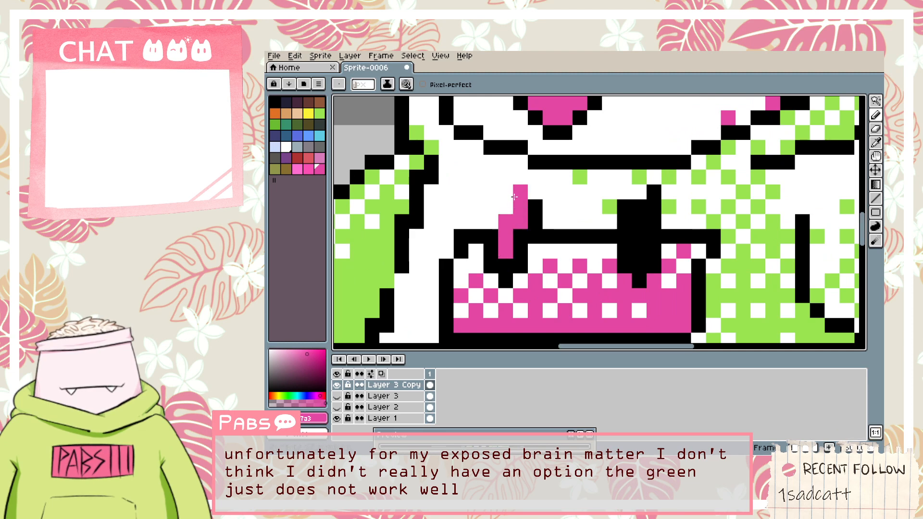
{"action": "mouse_move", "coordinate": [624, 236]}
{"action": "left_mouse_down"}
{"action": "mouse_move", "coordinate": [648, 201]}
{"action": "mouse_move", "coordinate": [649, 184]}
{"action": "mouse_move", "coordinate": [643, 242]}
{"action": "left_mouse_up"}
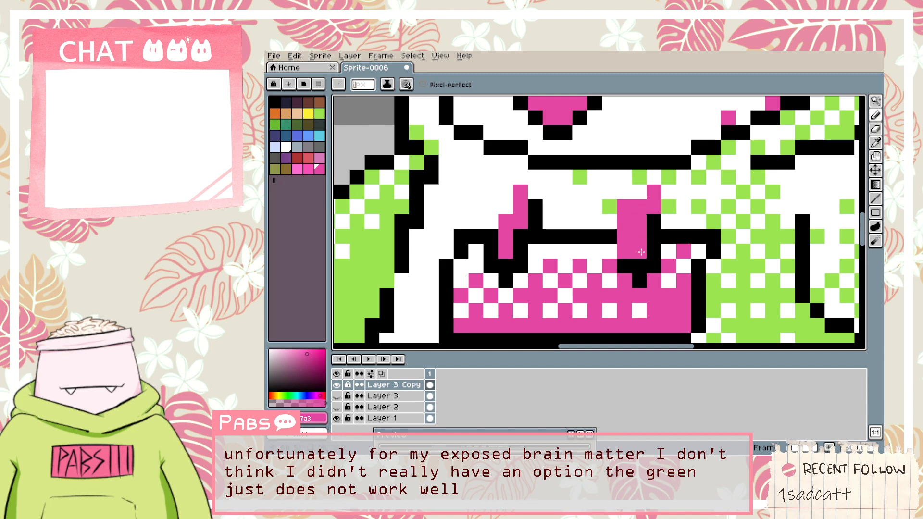
{"action": "scroll", "coordinate": [641, 252], "scroll_direction": "down", "scroll_amount": 6}
{"action": "scroll", "coordinate": [647, 228], "scroll_direction": "up", "scroll_amount": 2}
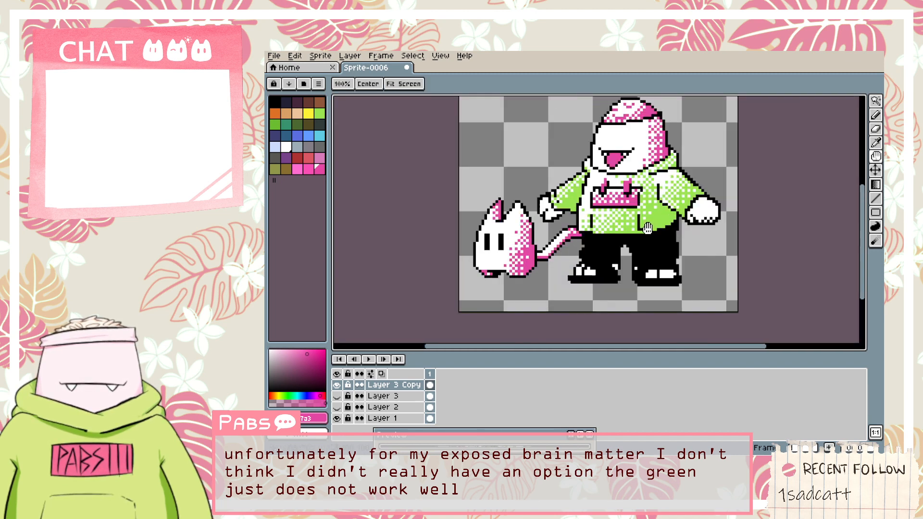
Sample black and try extra outline pixels around the chest patch's horns, undoing the last pencil stroke.
{"action": "scroll", "coordinate": [648, 227], "scroll_direction": "up", "scroll_amount": 1}
{"action": "left_click_drag", "start_coordinate": [613, 209], "coordinate": [609, 243]}
{"action": "scroll", "coordinate": [593, 223], "scroll_direction": "up", "scroll_amount": 2}
{"action": "key", "text": "alt"}
{"action": "scroll", "coordinate": [585, 219], "scroll_direction": "up", "scroll_amount": 2}
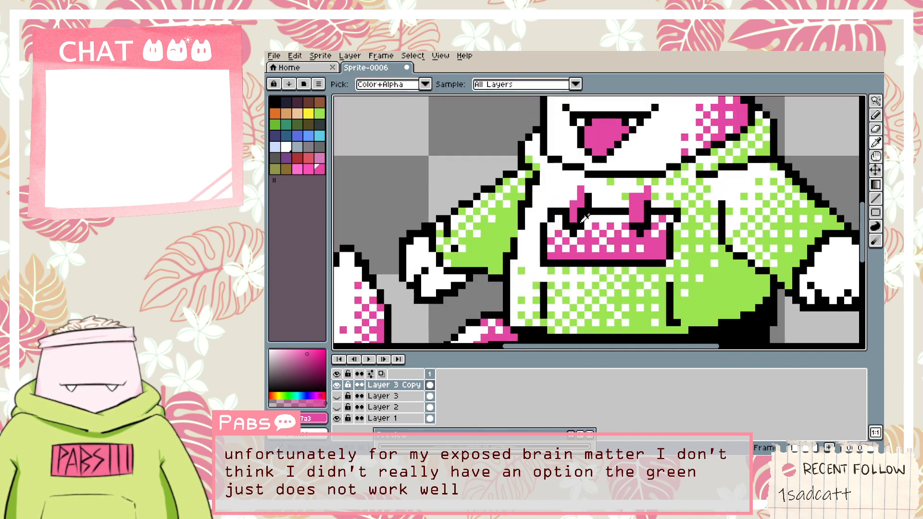
{"action": "left_click", "coordinate": [585, 219]}
{"action": "scroll", "coordinate": [585, 218], "scroll_direction": "up", "scroll_amount": 1}
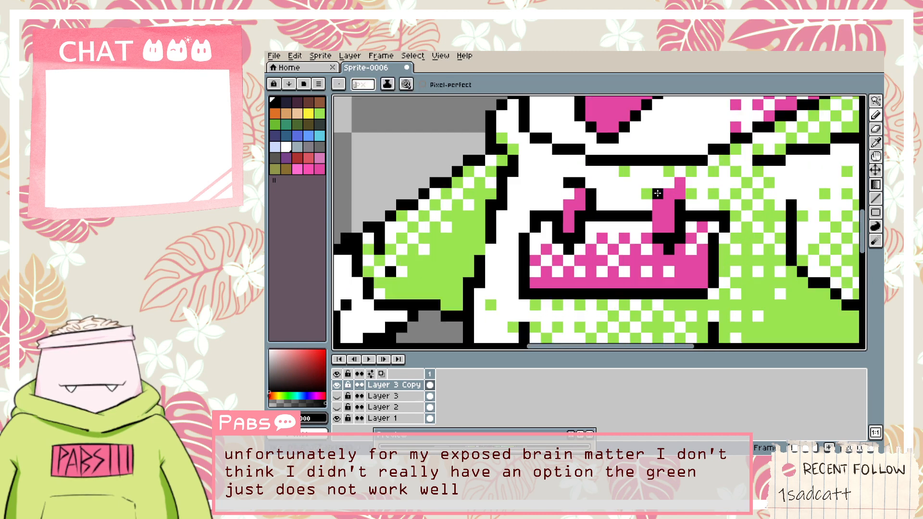
{"action": "scroll", "coordinate": [670, 182], "scroll_direction": "down", "scroll_amount": 4}
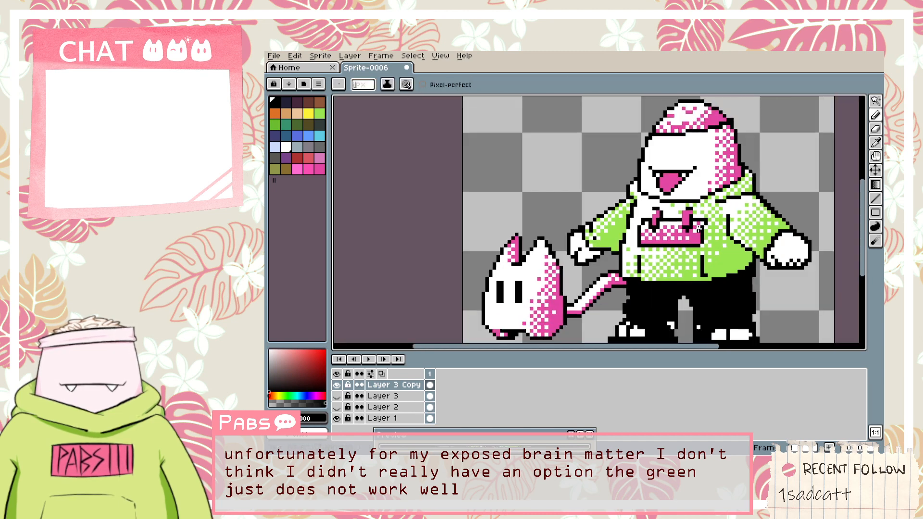
{"action": "key", "text": "ctrl+z"}
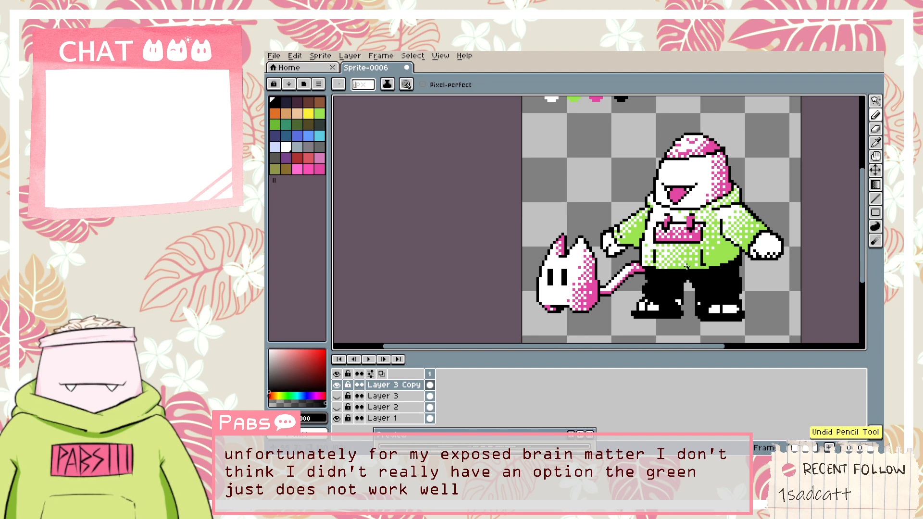
Try pencil marks in sampled white and hoodie green on the black trousers, undoing each one.
{"action": "scroll", "coordinate": [687, 267], "scroll_direction": "up", "scroll_amount": 2}
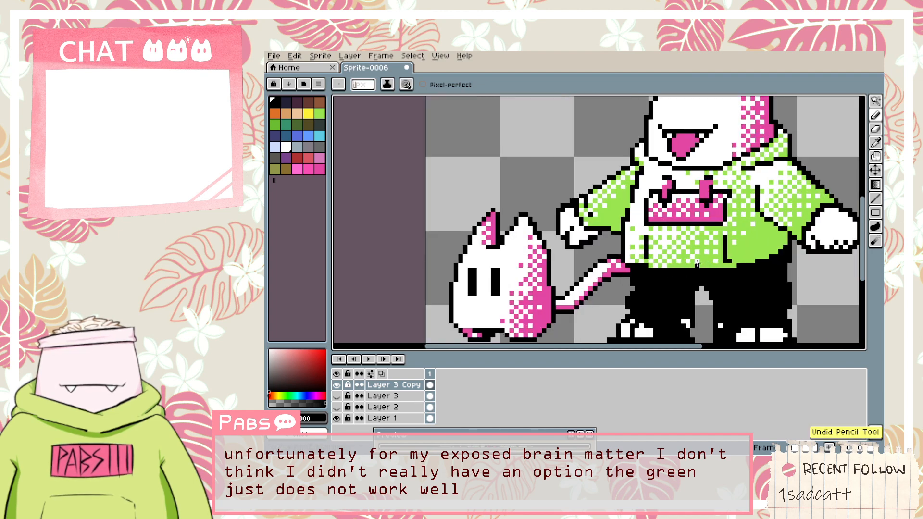
{"action": "scroll", "coordinate": [698, 263], "scroll_direction": "down", "scroll_amount": 2}
{"action": "key", "text": "space"}
{"action": "left_click_drag", "start_coordinate": [697, 264], "coordinate": [653, 256]}
{"action": "scroll", "coordinate": [653, 256], "scroll_direction": "up", "scroll_amount": 2}
{"action": "key", "text": "alt"}
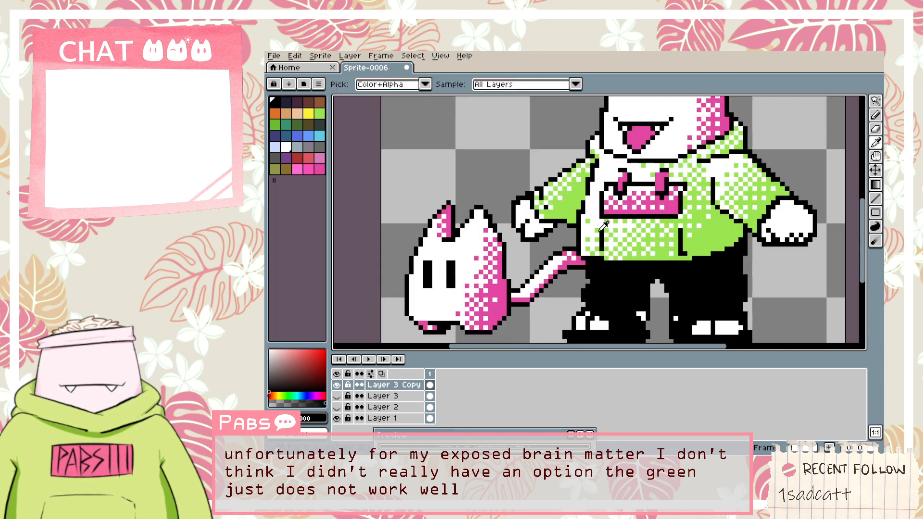
{"action": "left_click", "coordinate": [591, 215]}
{"action": "key", "text": "ctrl+z"}
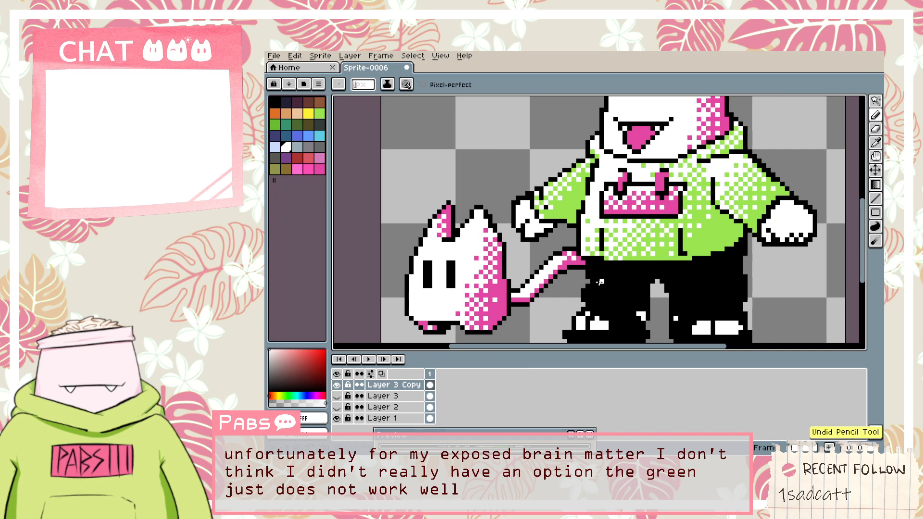
{"action": "key", "text": "space"}
{"action": "mouse_move", "coordinate": [600, 323]}
{"action": "left_mouse_down"}
{"action": "mouse_move", "coordinate": [590, 354]}
{"action": "mouse_move", "coordinate": [569, 268]}
{"action": "left_mouse_up"}
{"action": "left_click", "coordinate": [607, 284], "text": "alt"}
{"action": "key", "text": "space"}
{"action": "key", "text": "ctrl+z"}
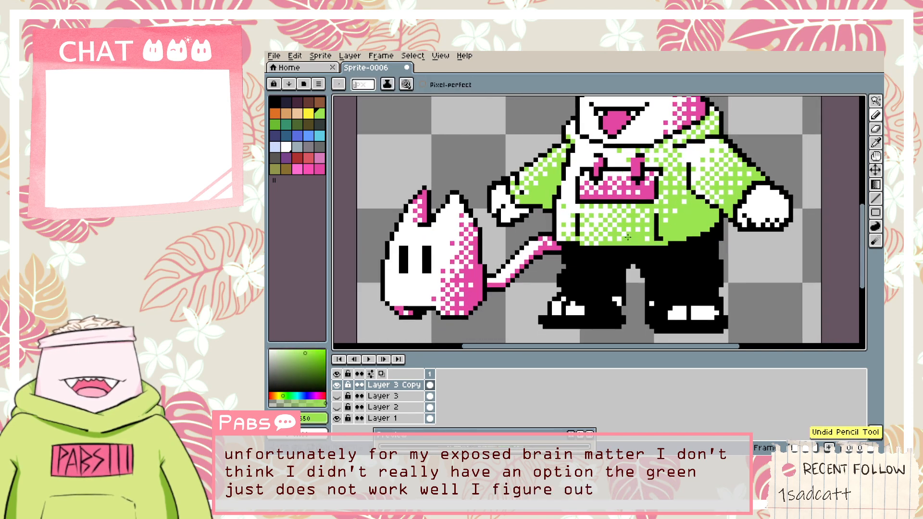
Switch to the browser, examine the colors and contrast of the Pokemon trainer sprite sheet, close it and return to the sprite.
{"action": "scroll", "coordinate": [646, 212], "scroll_direction": "down", "scroll_amount": 2}
{"action": "key", "text": "space"}
{"action": "left_click_drag", "start_coordinate": [654, 225], "coordinate": [649, 262]}
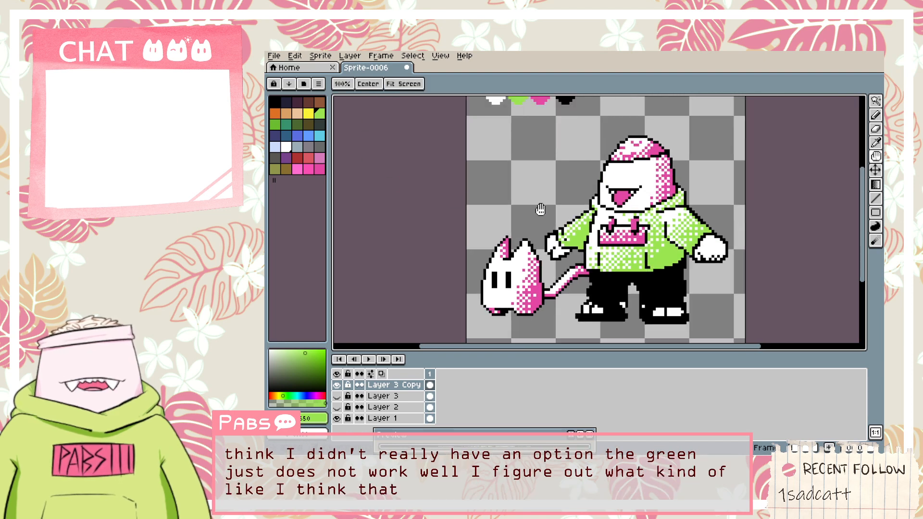
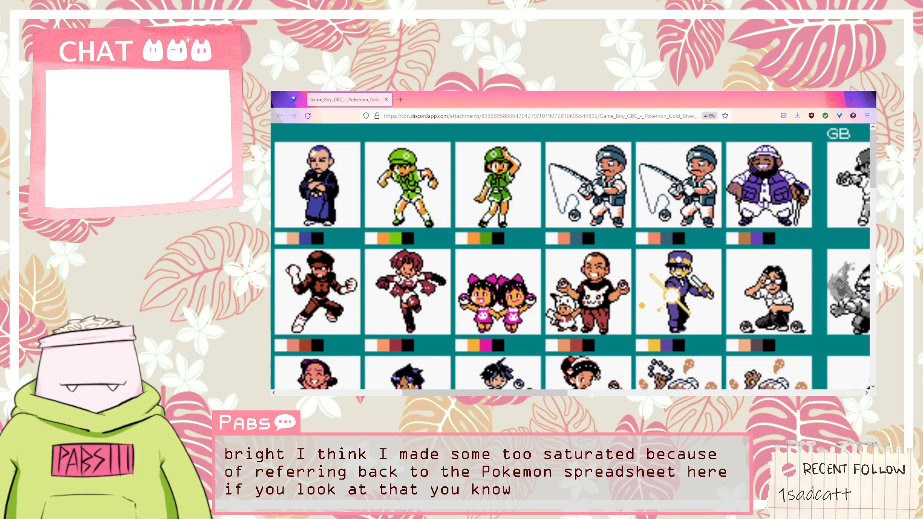
{"action": "scroll", "coordinate": [570, 256], "scroll_direction": "left", "scroll_amount": 5}
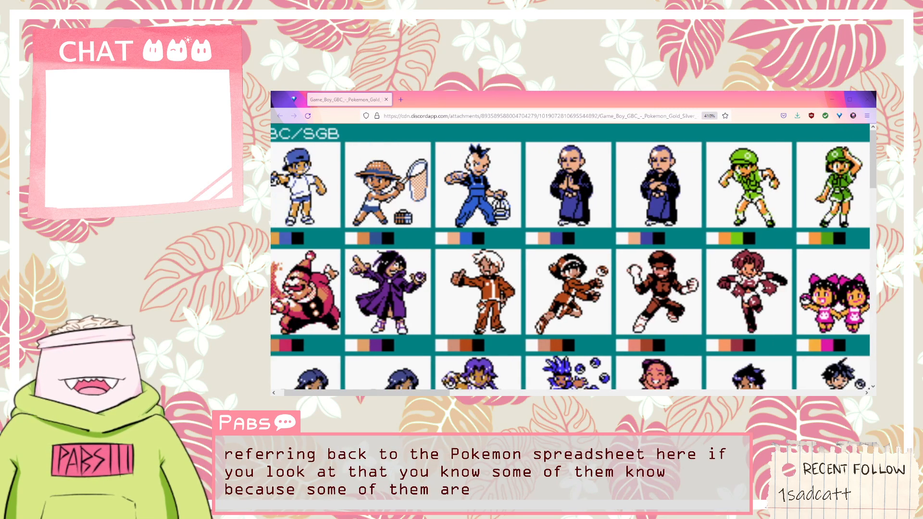
{"action": "scroll", "coordinate": [570, 256], "scroll_direction": "right", "scroll_amount": 2}
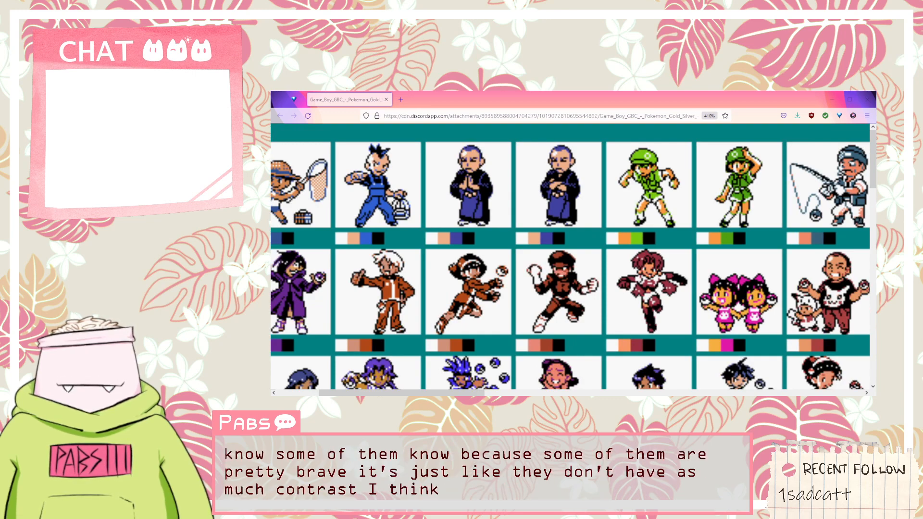
{"action": "key", "text": "ctrl+w"}
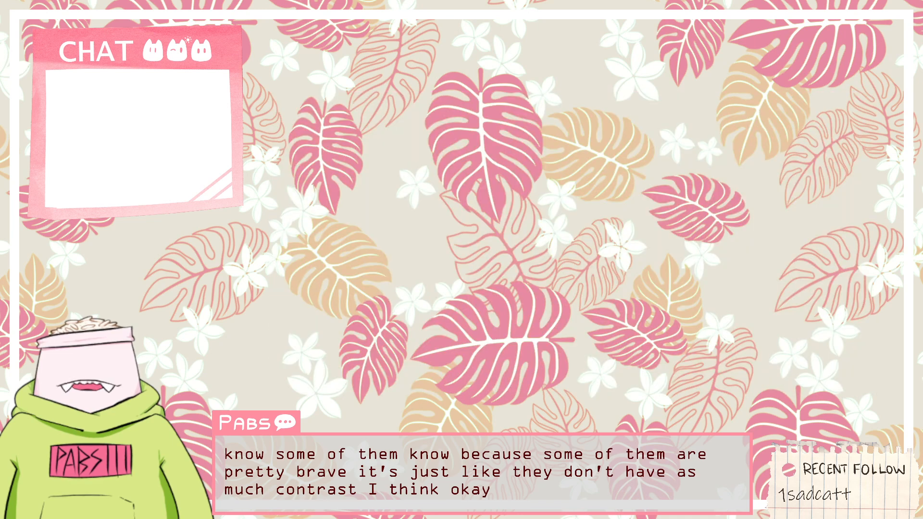
{"action": "key", "text": "alt+Tab"}
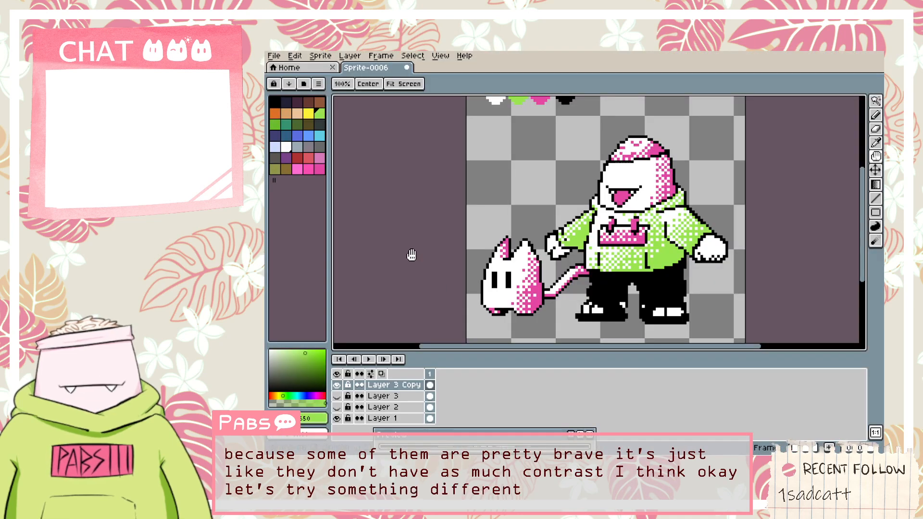
Sample the cat's pink as the active color and try a pencil mark on the black trousers, undoing it.
{"action": "scroll", "coordinate": [647, 187], "scroll_direction": "up", "scroll_amount": 2}
{"action": "scroll", "coordinate": [659, 203], "scroll_direction": "down", "scroll_amount": 3}
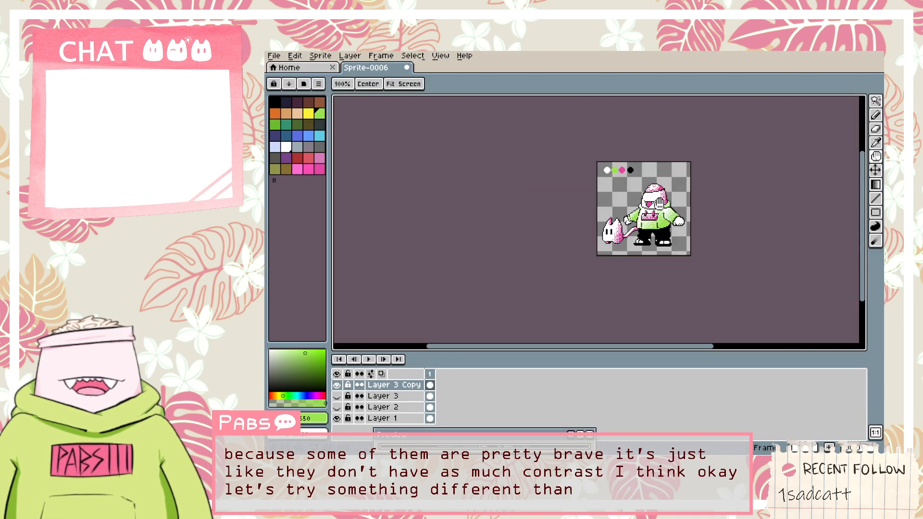
{"action": "scroll", "coordinate": [659, 202], "scroll_direction": "up", "scroll_amount": 3}
{"action": "scroll", "coordinate": [659, 199], "scroll_direction": "down", "scroll_amount": 1}
{"action": "left_click_drag", "start_coordinate": [659, 199], "coordinate": [659, 186]}
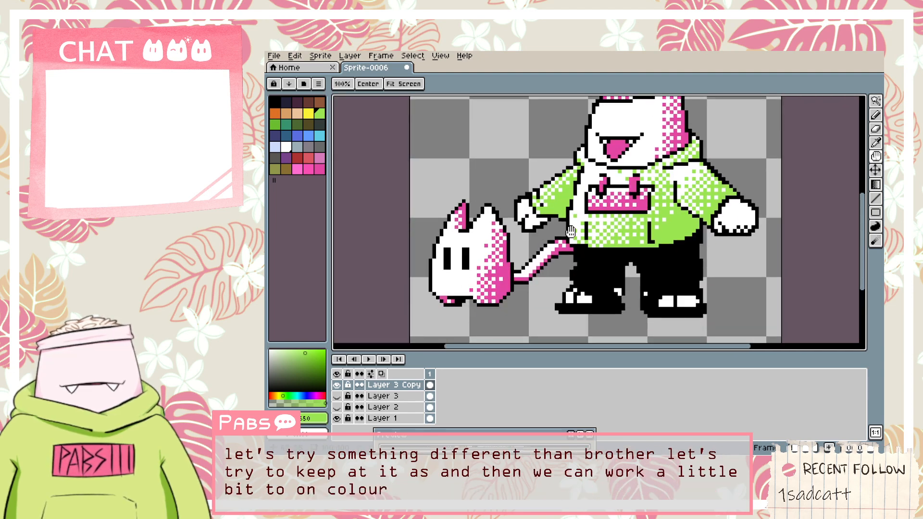
{"action": "key", "text": "i"}
{"action": "left_click", "coordinate": [506, 282]}
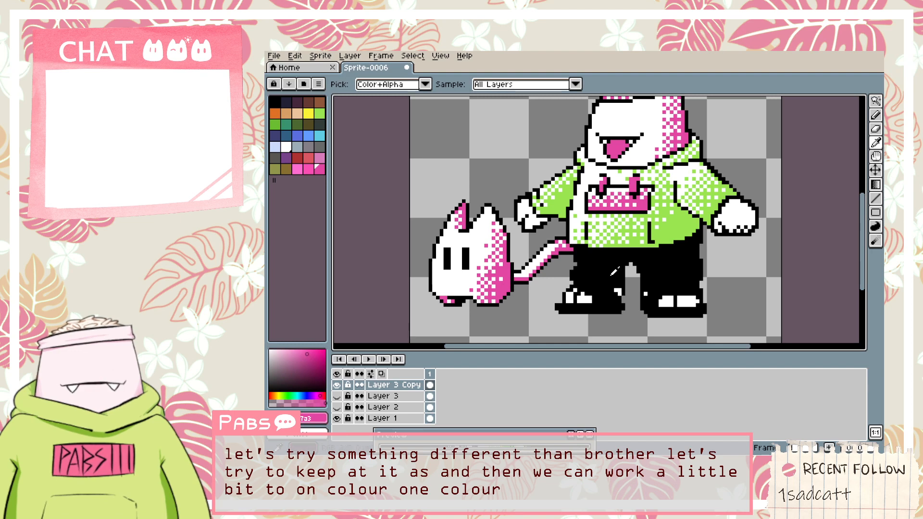
{"action": "scroll", "coordinate": [614, 271], "scroll_direction": "up", "scroll_amount": 3}
{"action": "key", "text": "b"}
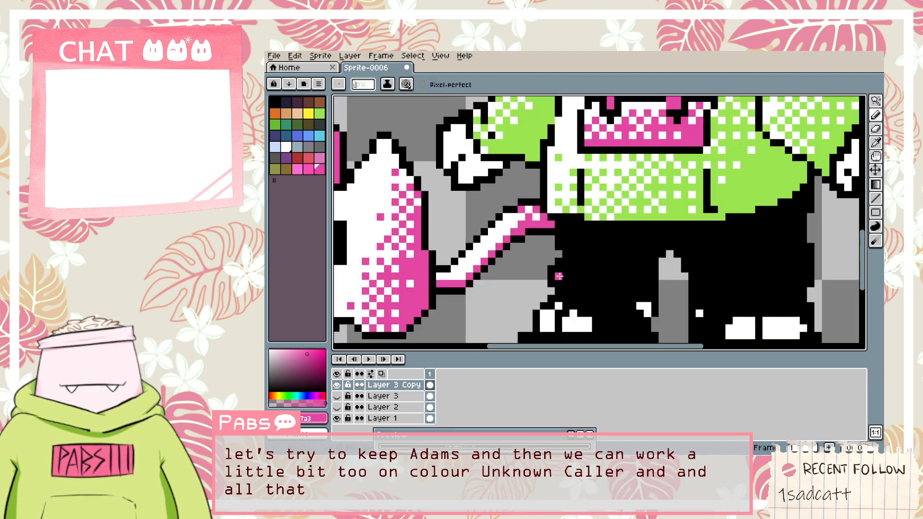
{"action": "scroll", "coordinate": [562, 269], "scroll_direction": "down", "scroll_amount": 2}
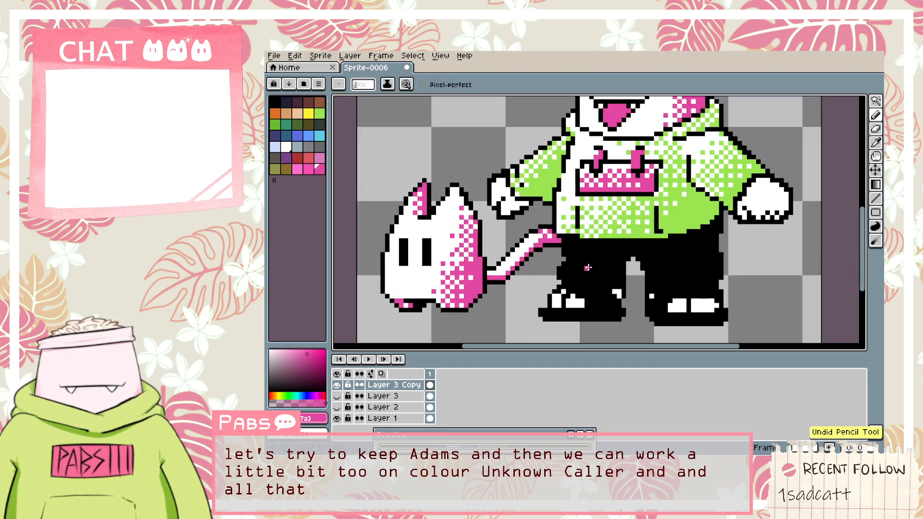
Select the black trousers and shoes with the Magic Wand and try a pink and white Bayer Matrix 8x8 gradient, undoing it.
{"action": "key", "text": "w"}
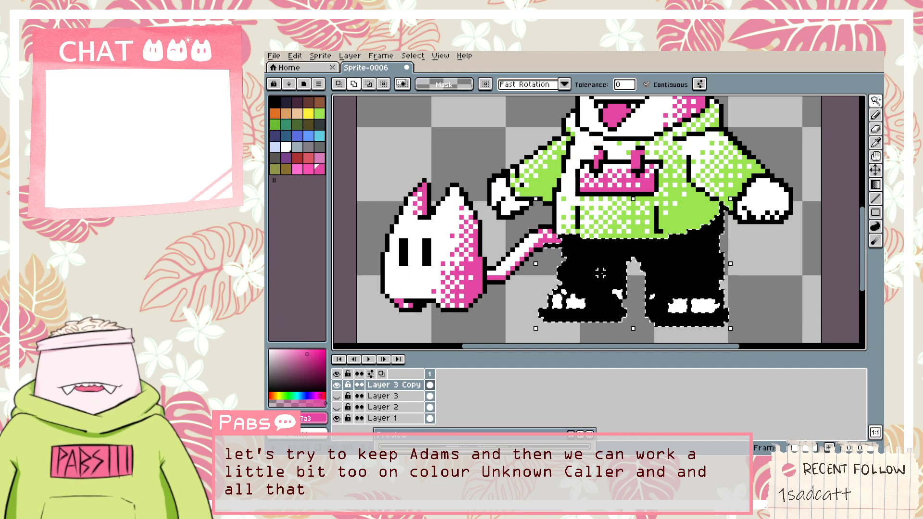
{"action": "key", "text": "shift+g"}
{"action": "left_click_drag", "start_coordinate": [562, 284], "coordinate": [663, 267]}
{"action": "key", "text": "ctrl+z"}
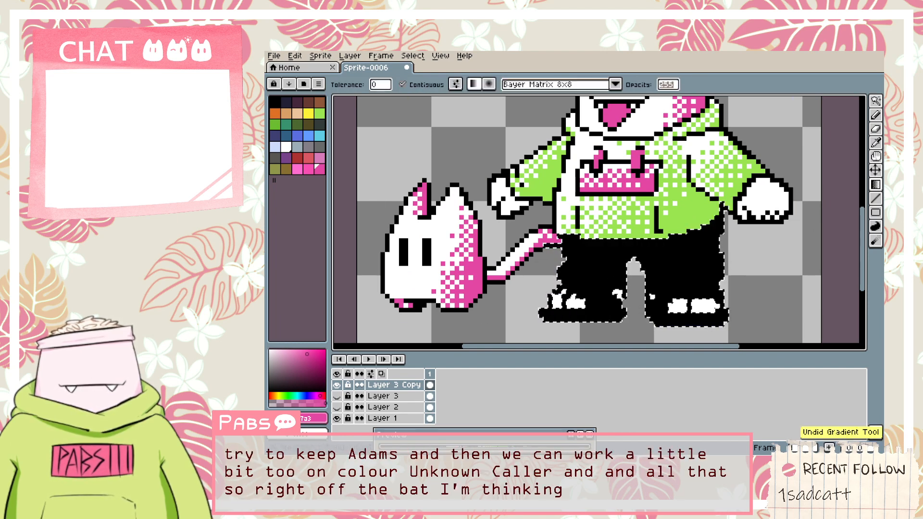
Swap the active colors to make pink the background color and sample the trousers' black as the foreground color.
{"action": "key", "text": "x"}
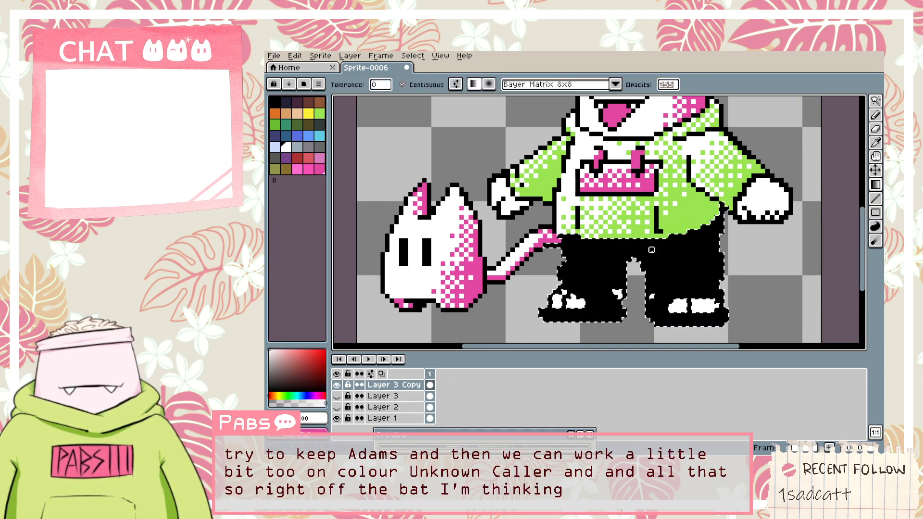
{"action": "key", "text": "i"}
{"action": "left_click", "coordinate": [599, 268]}
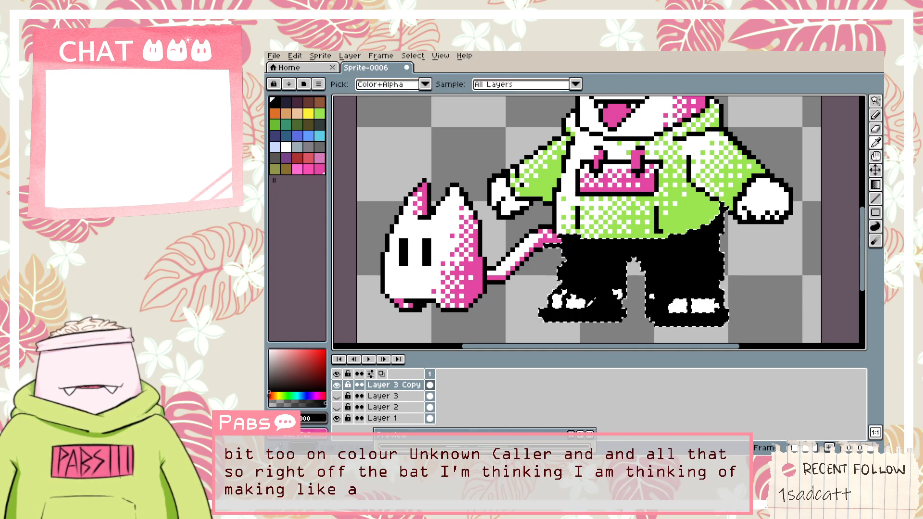
Subtract both shoes from the selection with the Lasso tool, keeping only the black trousers selected.
{"action": "key", "text": "m"}
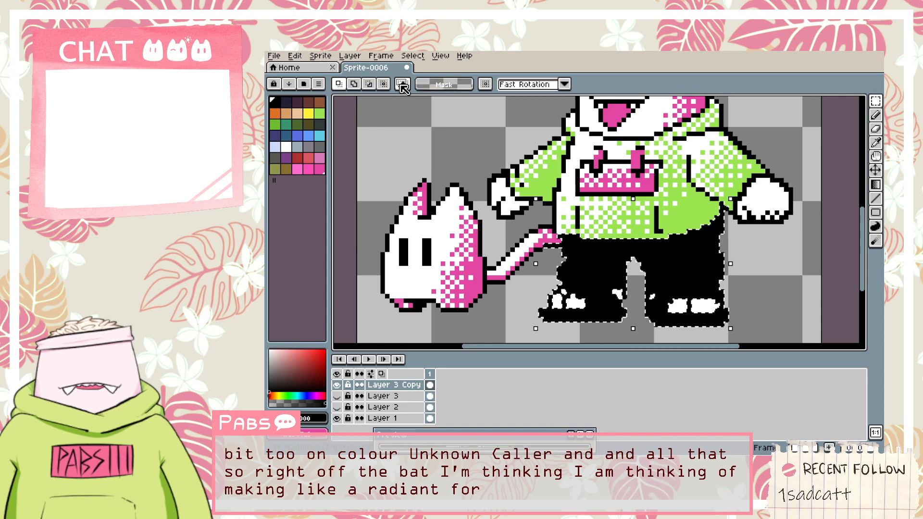
{"action": "left_click", "coordinate": [370, 88]}
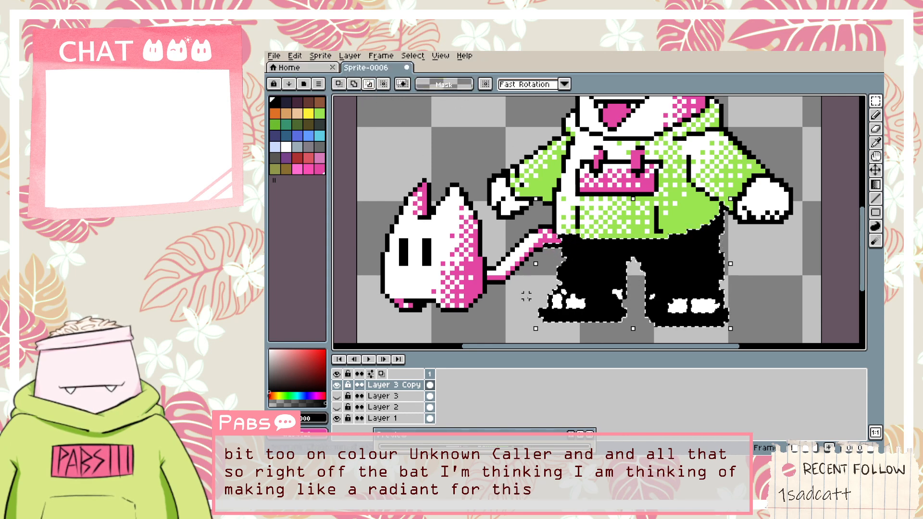
{"action": "left_click_drag", "start_coordinate": [535, 329], "coordinate": [534, 315]}
{"action": "key", "text": "Escape"}
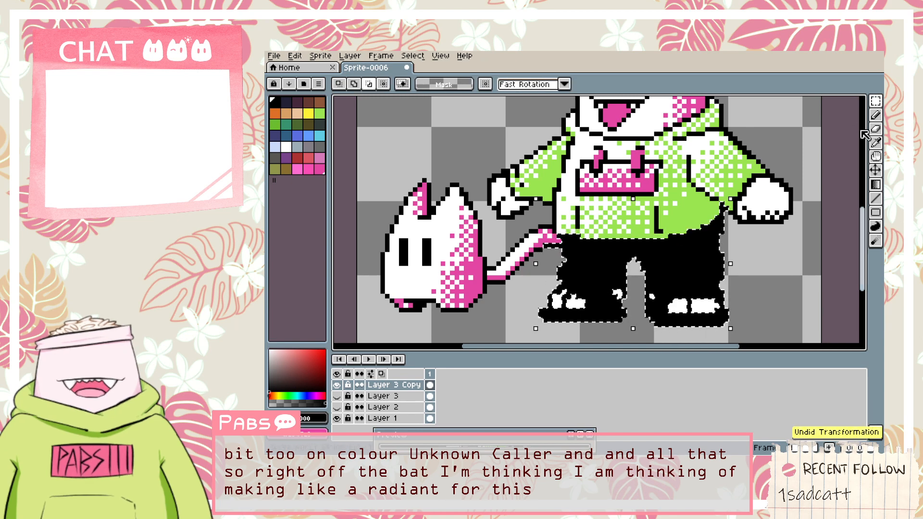
{"action": "left_click", "coordinate": [849, 103]}
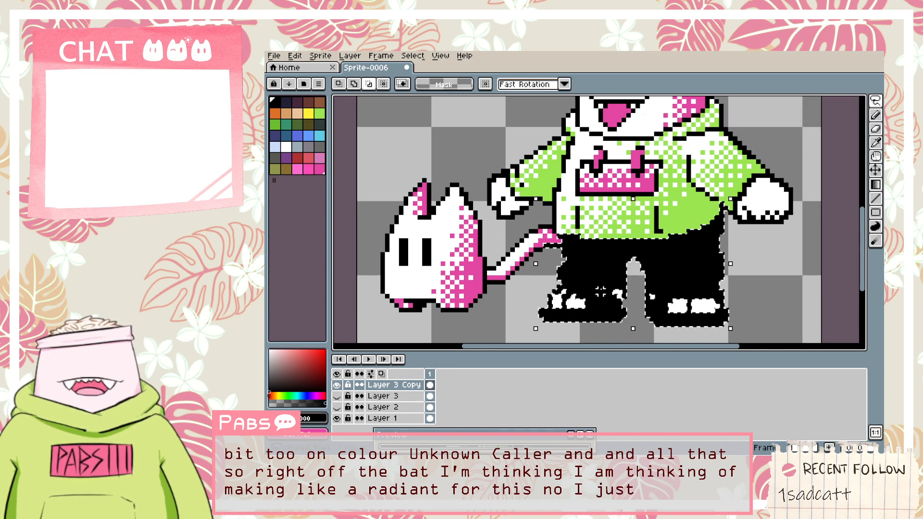
{"action": "mouse_move", "coordinate": [522, 325]}
{"action": "left_mouse_down"}
{"action": "mouse_move", "coordinate": [552, 284]}
{"action": "mouse_move", "coordinate": [617, 285]}
{"action": "mouse_move", "coordinate": [633, 300]}
{"action": "mouse_move", "coordinate": [622, 339]}
{"action": "mouse_move", "coordinate": [545, 334]}
{"action": "mouse_move", "coordinate": [581, 301]}
{"action": "left_mouse_up"}
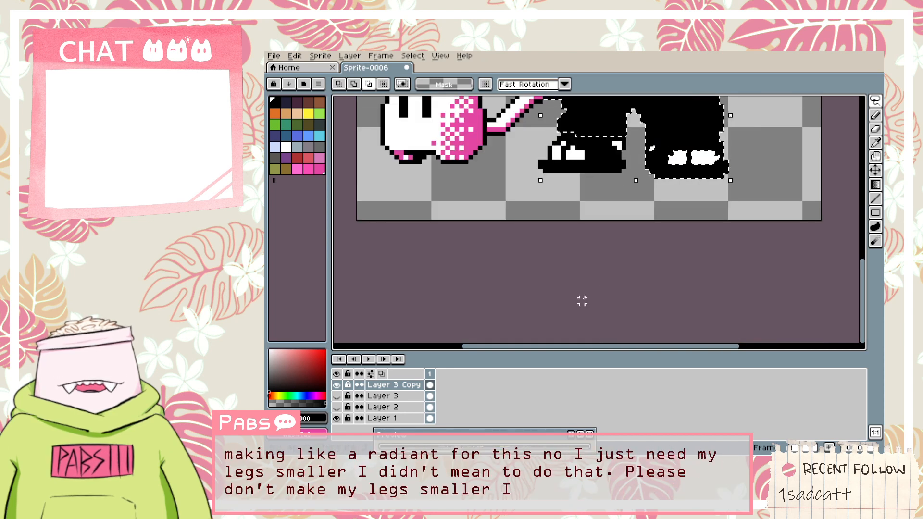
{"action": "mouse_move", "coordinate": [675, 203]}
{"action": "left_mouse_down"}
{"action": "mouse_move", "coordinate": [637, 169]}
{"action": "mouse_move", "coordinate": [647, 143]}
{"action": "mouse_move", "coordinate": [731, 155]}
{"action": "mouse_move", "coordinate": [696, 188]}
{"action": "left_mouse_up"}
{"action": "left_click_drag", "start_coordinate": [663, 147], "coordinate": [668, 142]}
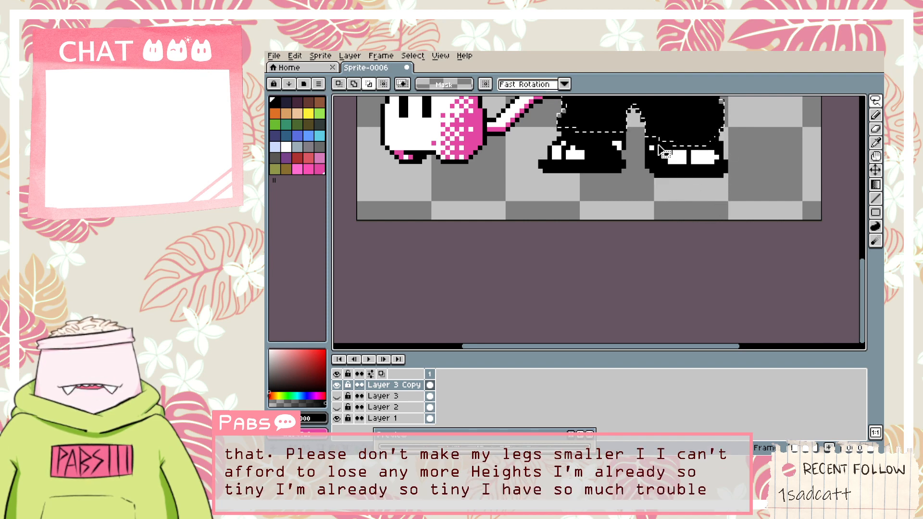
{"action": "key", "text": "ctrl+z"}
{"action": "mouse_move", "coordinate": [744, 179]}
{"action": "left_mouse_down"}
{"action": "mouse_move", "coordinate": [716, 142]}
{"action": "mouse_move", "coordinate": [664, 147]}
{"action": "left_mouse_up"}
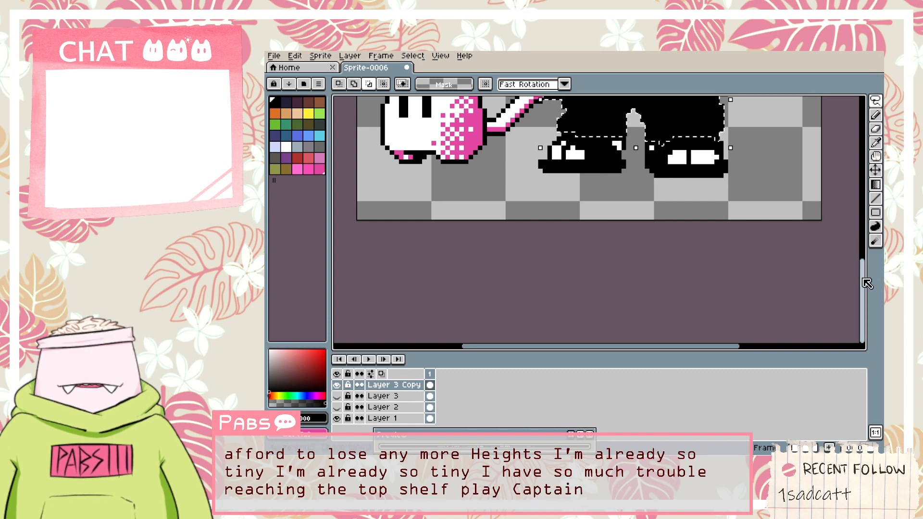
{"action": "left_click_drag", "start_coordinate": [867, 284], "coordinate": [867, 256]}
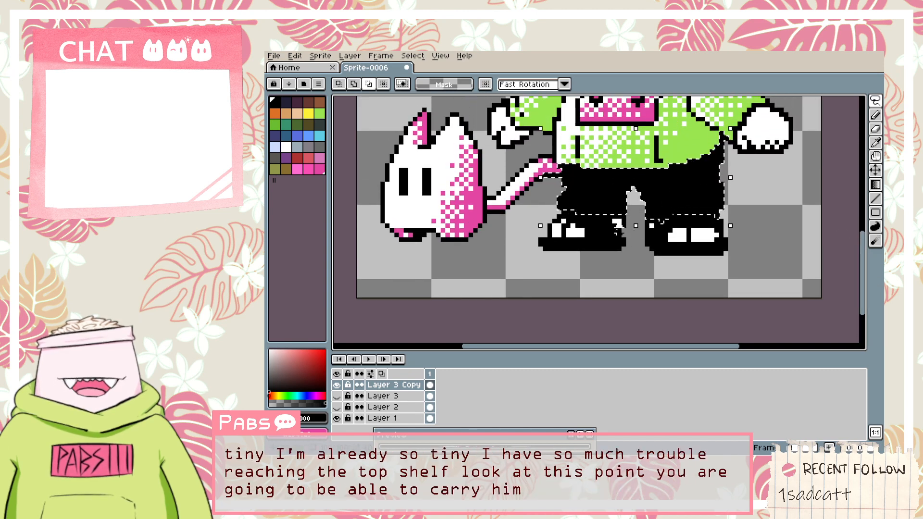
Try a Bayer Matrix 8x8 gradient between pink and black across the selected trousers, undoing it.
{"action": "left_click", "coordinate": [875, 185]}
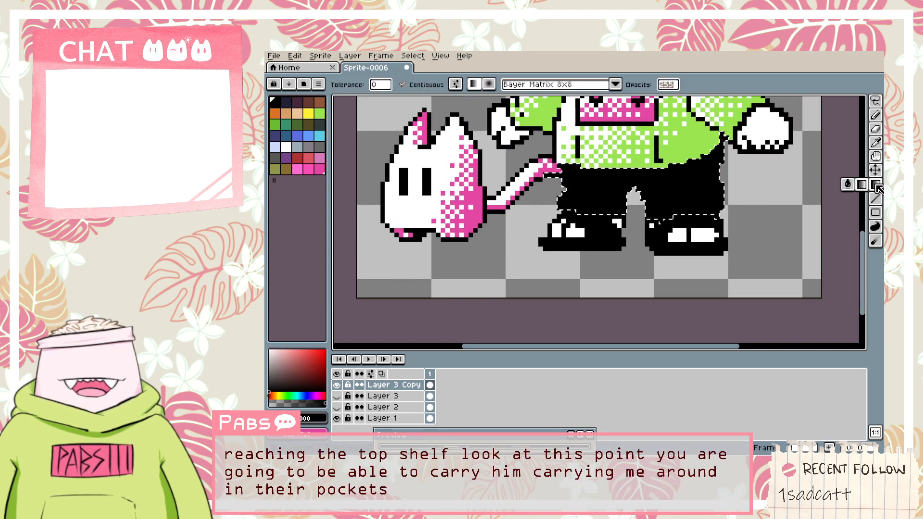
{"action": "left_click", "coordinate": [861, 184]}
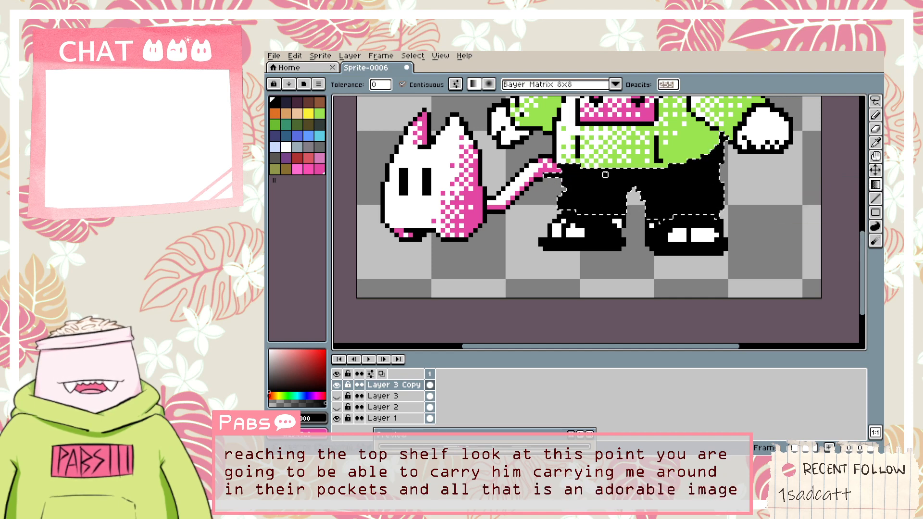
{"action": "left_click_drag", "start_coordinate": [577, 173], "coordinate": [614, 170]}
{"action": "key", "text": "ctrl+z"}
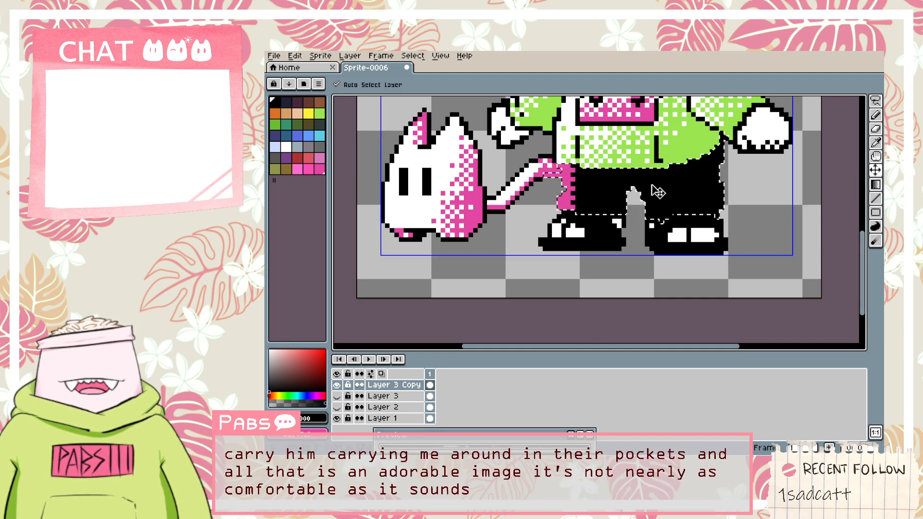
Try several Bayer Matrix 8x8 gradients between pink and black across the selected trousers in different directions, undoing them.
{"action": "key", "text": "m"}
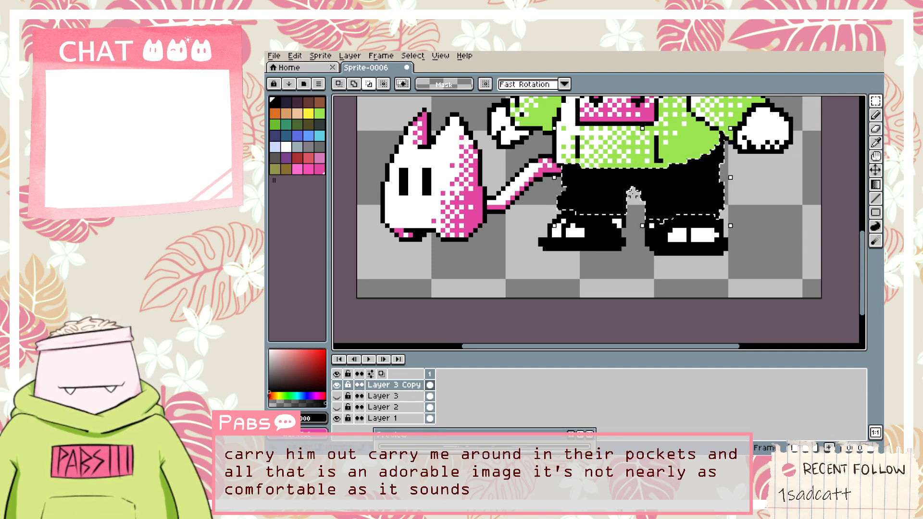
{"action": "key", "text": "ctrl+z"}
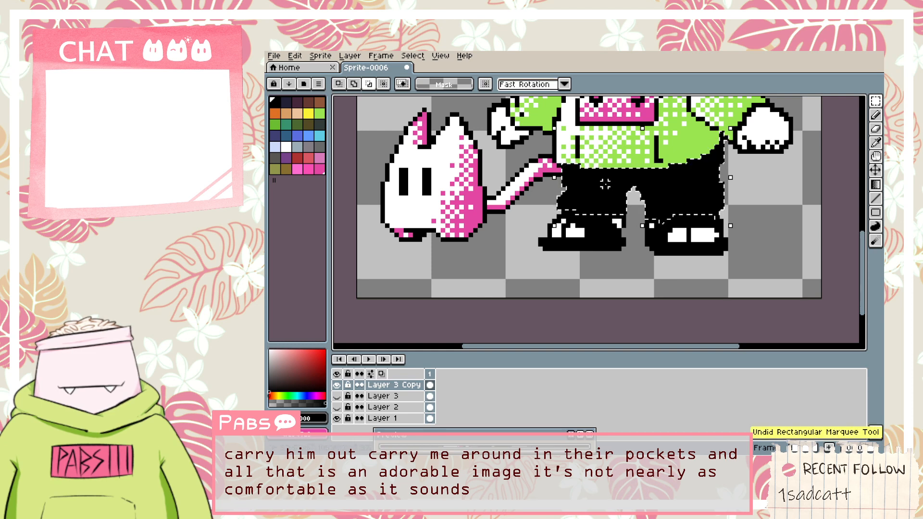
{"action": "key", "text": "g"}
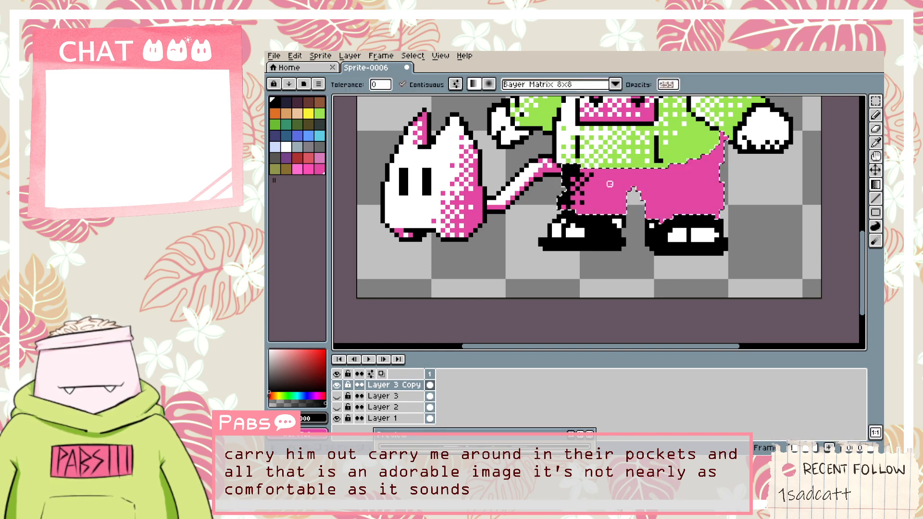
{"action": "left_click_drag", "start_coordinate": [610, 183], "coordinate": [600, 174]}
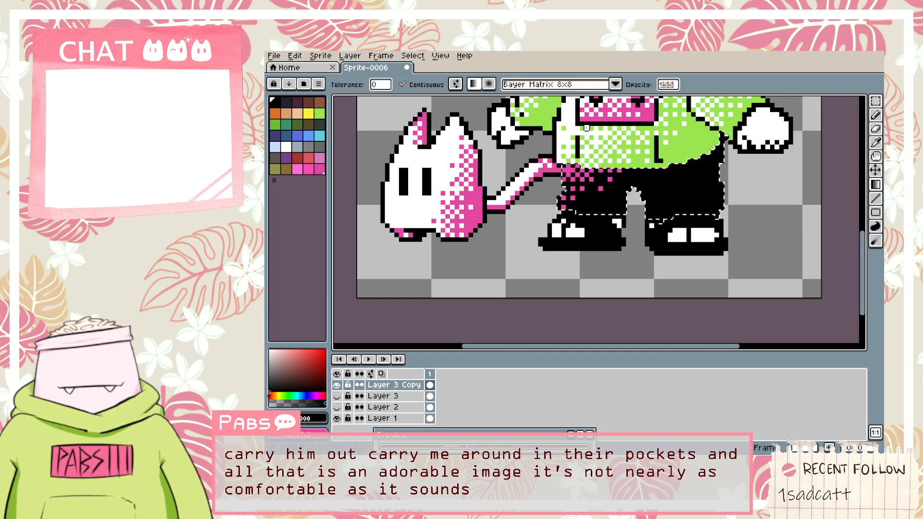
{"action": "left_click_drag", "start_coordinate": [586, 128], "coordinate": [586, 180]}
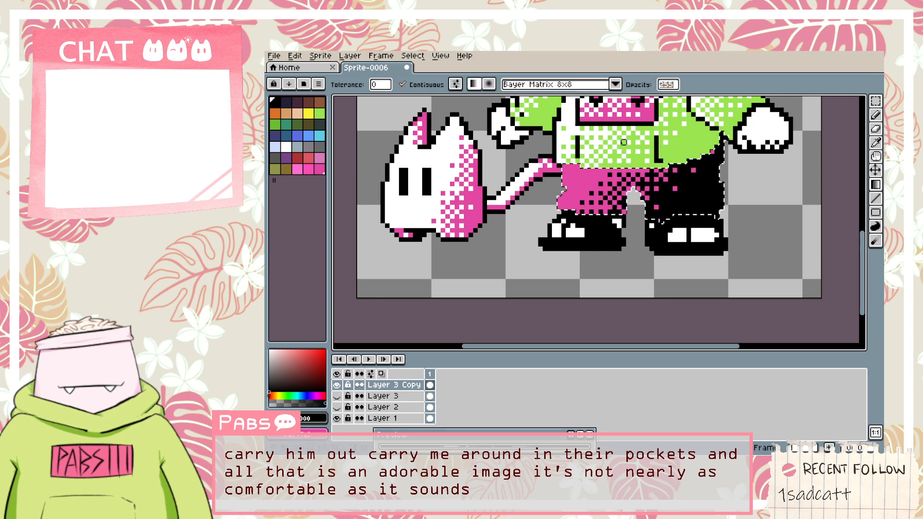
{"action": "scroll", "coordinate": [596, 104], "scroll_direction": "up", "scroll_amount": 5}
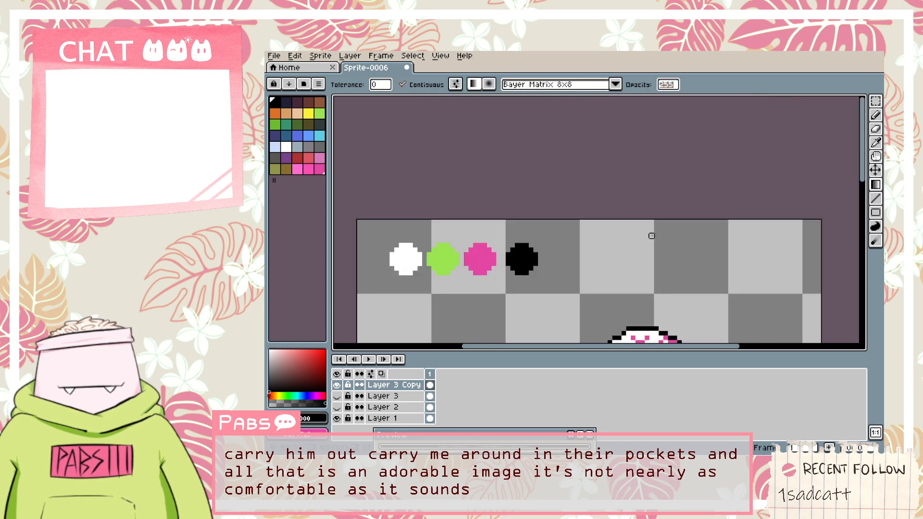
{"action": "scroll", "coordinate": [651, 236], "scroll_direction": "down", "scroll_amount": 2}
{"action": "key", "text": "space"}
{"action": "left_click_drag", "start_coordinate": [673, 339], "coordinate": [657, 134]}
{"action": "scroll", "coordinate": [641, 213], "scroll_direction": "up", "scroll_amount": 1}
{"action": "key", "text": "ctrl+z"}
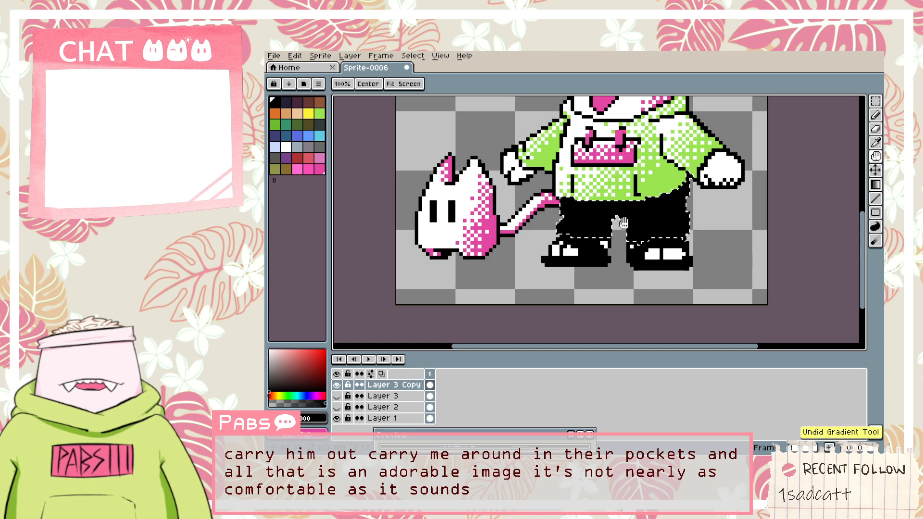
Make pink the foreground color and paint pink pixels with the Pencil along the left edge of the selected trousers.
{"action": "scroll", "coordinate": [623, 223], "scroll_direction": "up", "scroll_amount": 2}
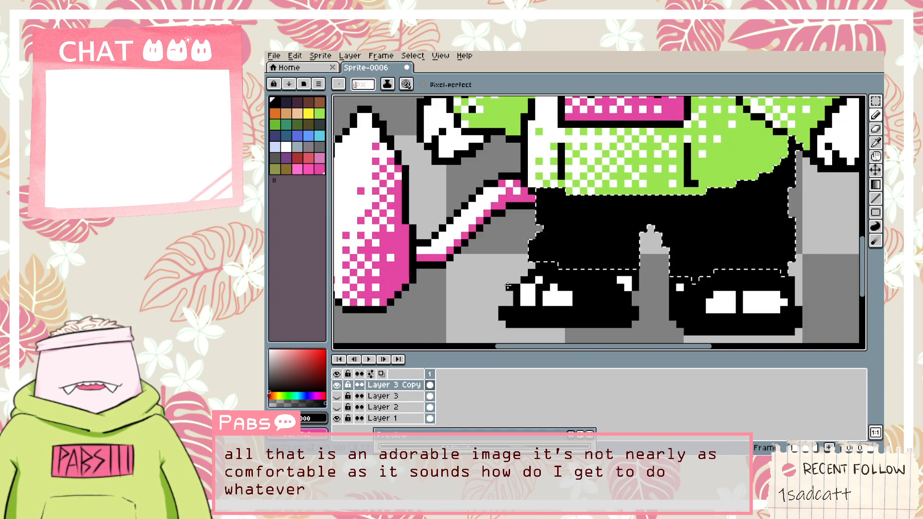
{"action": "key", "text": "x"}
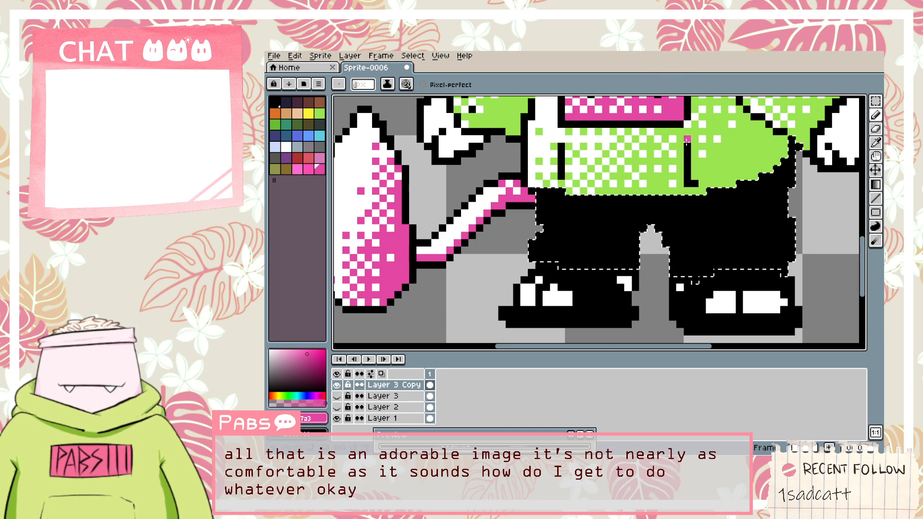
{"action": "scroll", "coordinate": [591, 259], "scroll_direction": "up", "scroll_amount": 1}
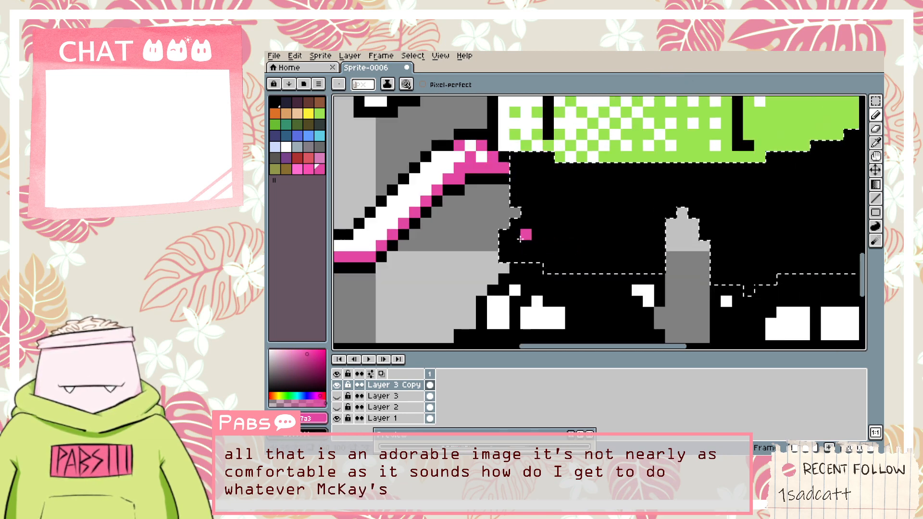
{"action": "left_click_drag", "start_coordinate": [520, 233], "coordinate": [542, 224]}
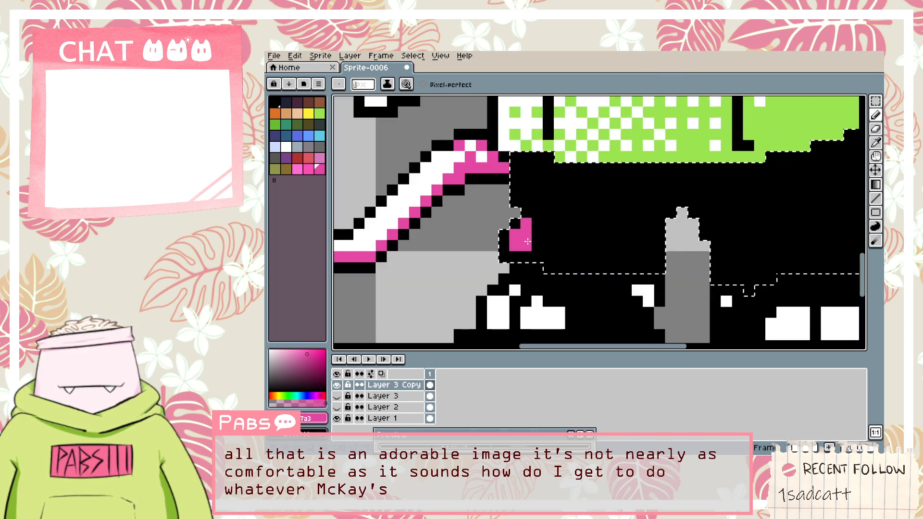
Dither pink pixels outward in a checkerboard from the pink patch low on the left trouser leg.
{"action": "left_click", "coordinate": [548, 245]}
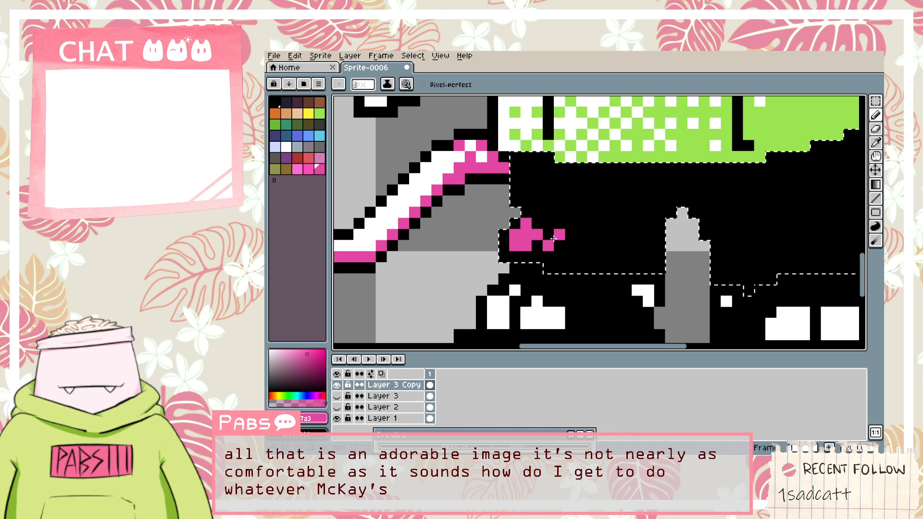
{"action": "left_click", "coordinate": [547, 224]}
{"action": "left_click", "coordinate": [559, 256]}
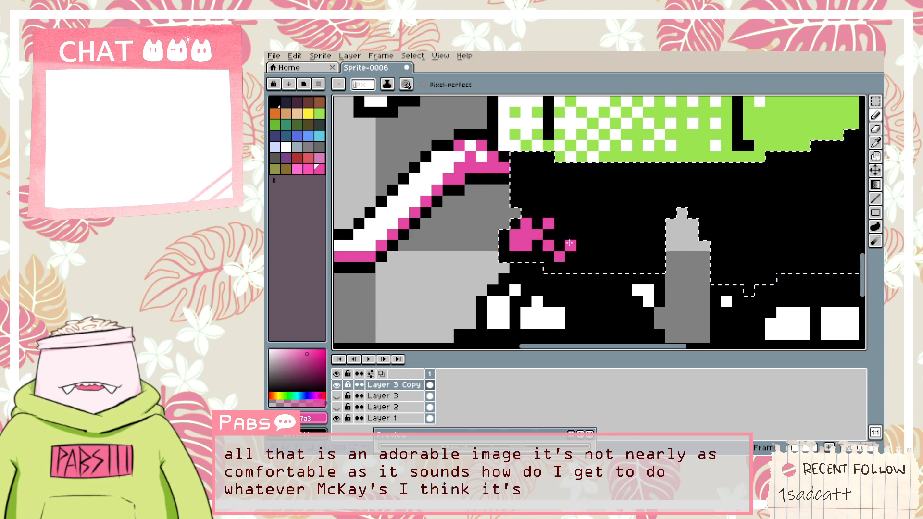
{"action": "left_click", "coordinate": [559, 235]}
{"action": "left_click", "coordinate": [570, 246]}
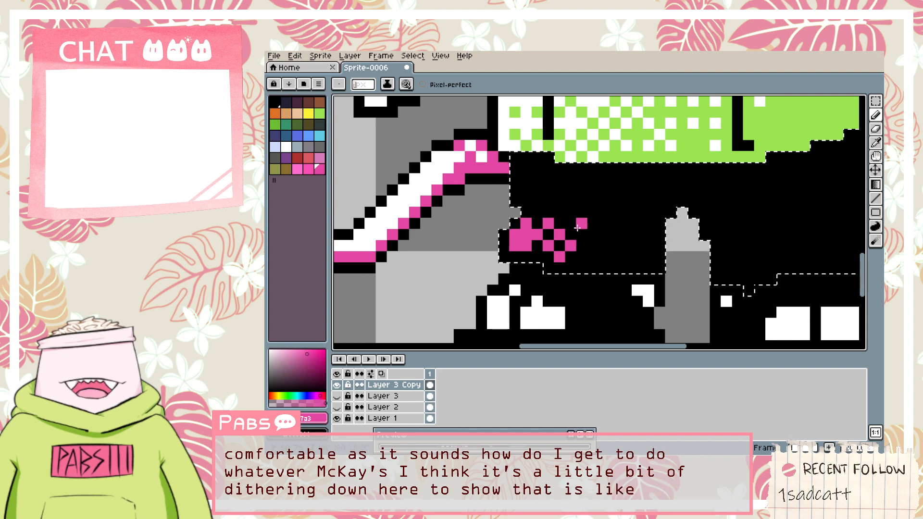
{"action": "left_click_drag", "start_coordinate": [526, 213], "coordinate": [572, 215]}
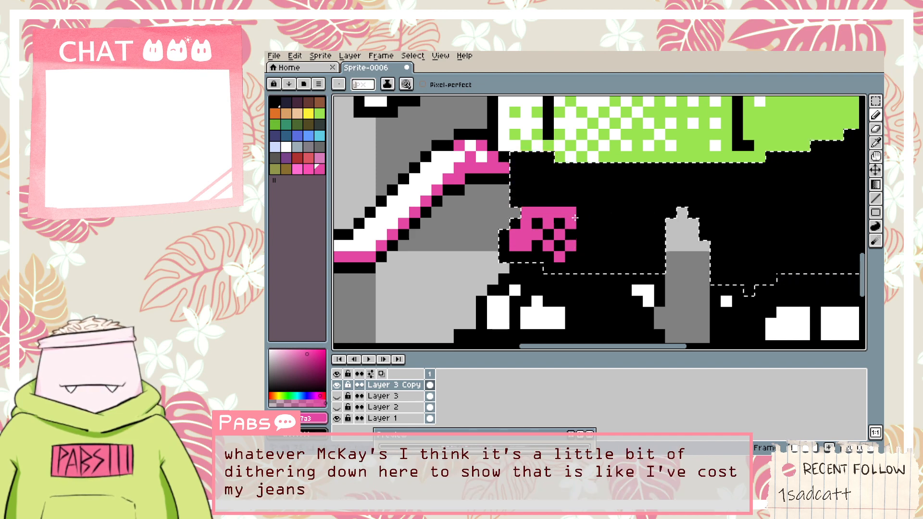
{"action": "scroll", "coordinate": [601, 227], "scroll_direction": "down", "scroll_amount": 2}
{"action": "key", "text": "ctrl+z"}
Paint a small pink highlight with a dithered corner at the top of the left trouser leg, below the hoodie hem.
{"action": "scroll", "coordinate": [559, 207], "scroll_direction": "up", "scroll_amount": 2}
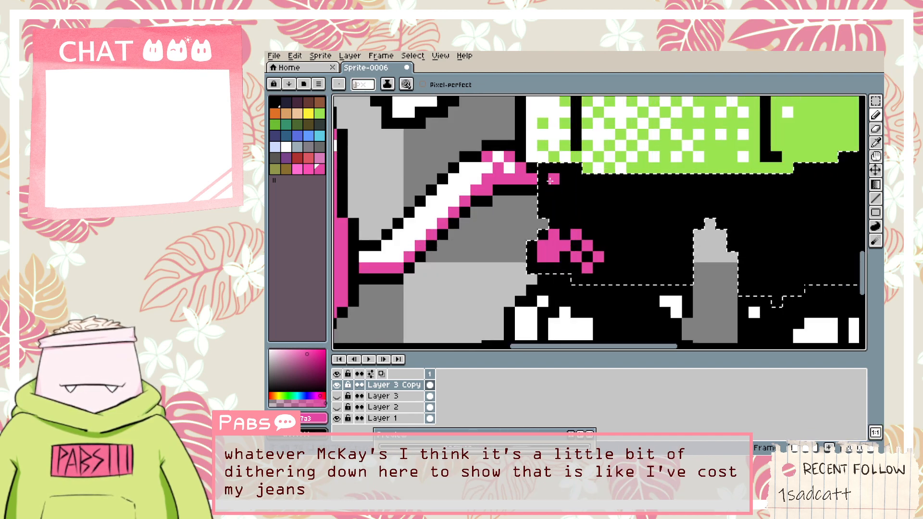
{"action": "left_click", "coordinate": [550, 180]}
{"action": "left_click", "coordinate": [553, 202]}
{"action": "left_click", "coordinate": [554, 191]}
{"action": "left_click", "coordinate": [565, 191]}
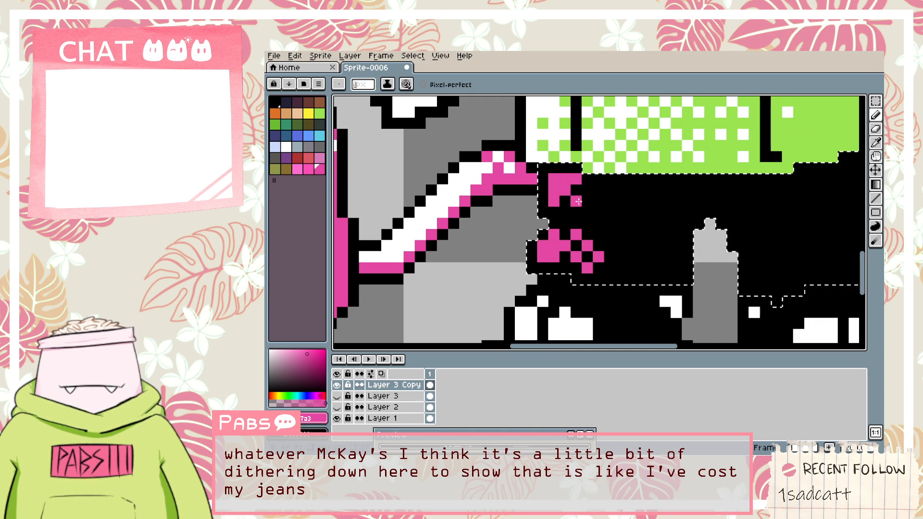
Paint a small pink block on the trousers above the gap between the legs.
{"action": "scroll", "coordinate": [647, 177], "scroll_direction": "down", "scroll_amount": 2}
{"action": "scroll", "coordinate": [647, 177], "scroll_direction": "down", "scroll_amount": 1}
{"action": "scroll", "coordinate": [664, 182], "scroll_direction": "up", "scroll_amount": 1}
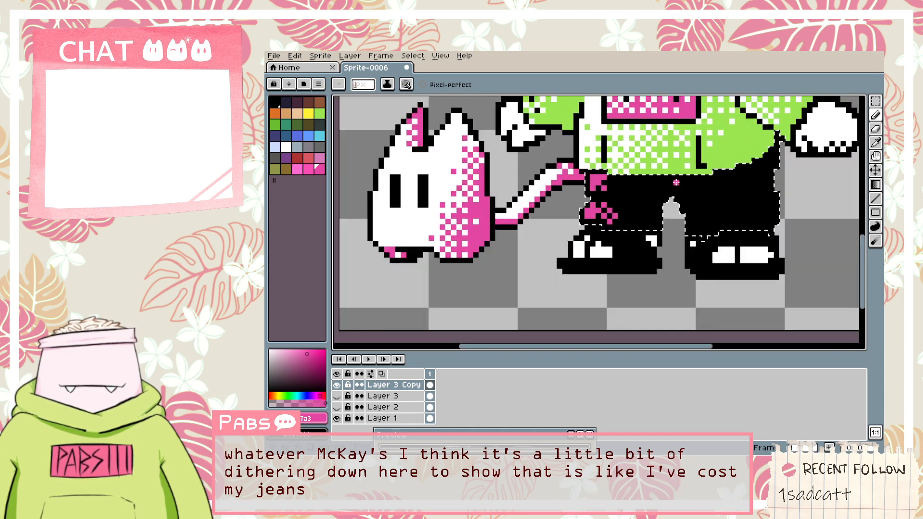
{"action": "left_click", "coordinate": [663, 185]}
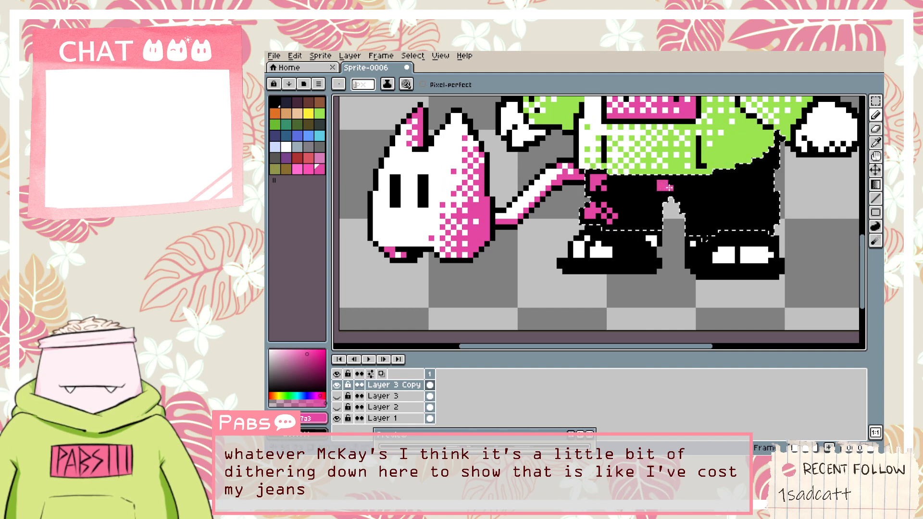
Paint a solid pink, downward-tapering highlight at the inner top of the right trouser leg.
{"action": "mouse_move", "coordinate": [684, 182]}
{"action": "left_mouse_down"}
{"action": "mouse_move", "coordinate": [692, 200]}
{"action": "mouse_move", "coordinate": [687, 185]}
{"action": "mouse_move", "coordinate": [720, 182]}
{"action": "mouse_move", "coordinate": [696, 190]}
{"action": "left_mouse_up"}
{"action": "left_click", "coordinate": [705, 192]}
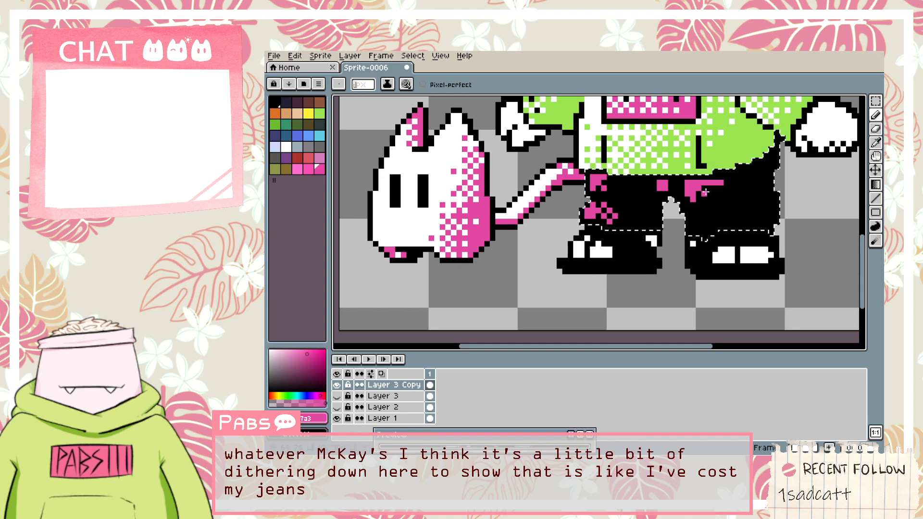
{"action": "left_click", "coordinate": [710, 188]}
{"action": "left_click", "coordinate": [699, 199]}
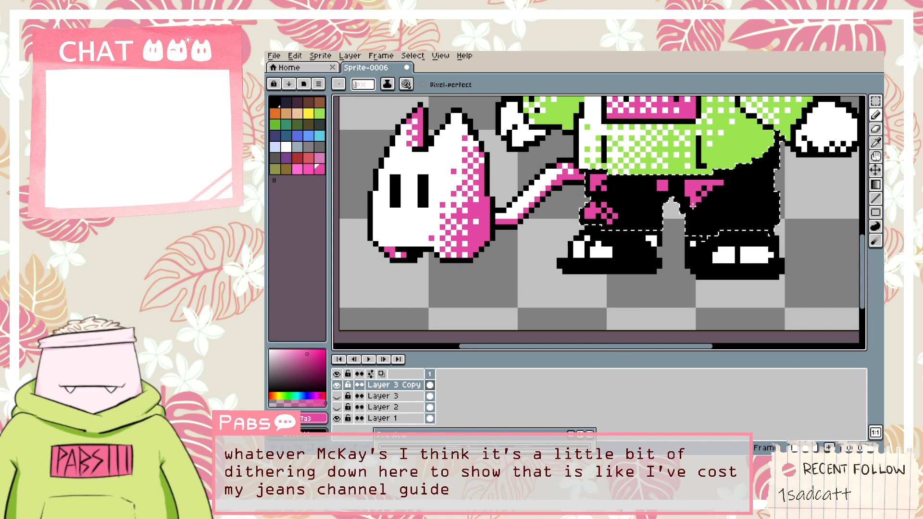
Dither the lower edge of the right leg's pink highlight and extend its top along the hoodie hem.
{"action": "left_click", "coordinate": [692, 208]}
{"action": "left_click", "coordinate": [704, 204]}
{"action": "left_click", "coordinate": [712, 198]}
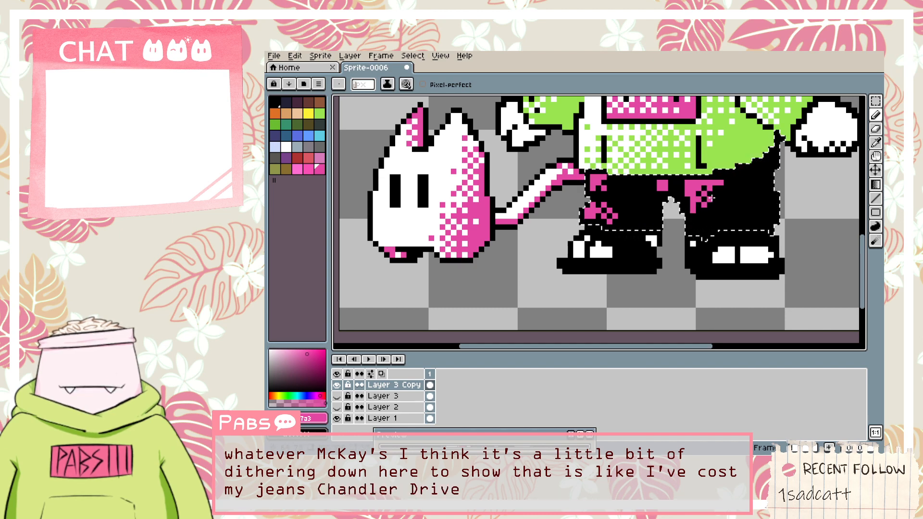
{"action": "left_click", "coordinate": [715, 193]}
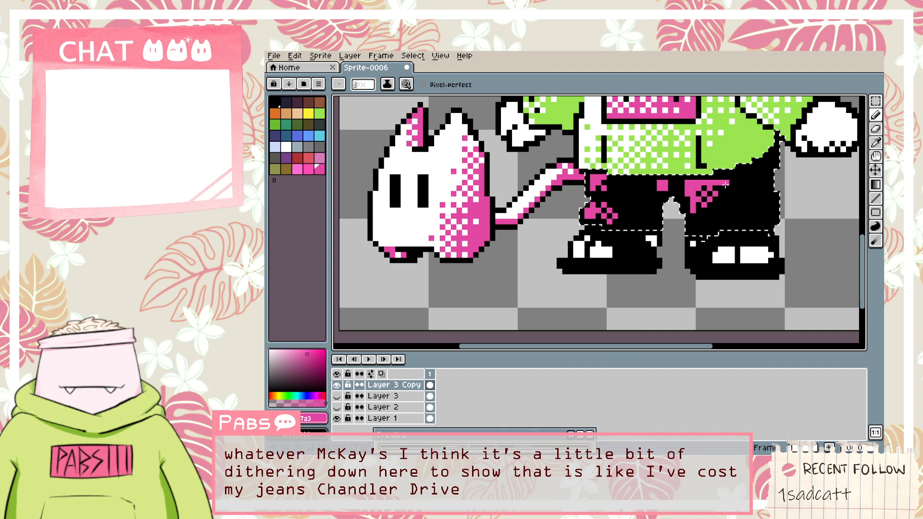
{"action": "left_click", "coordinate": [726, 182]}
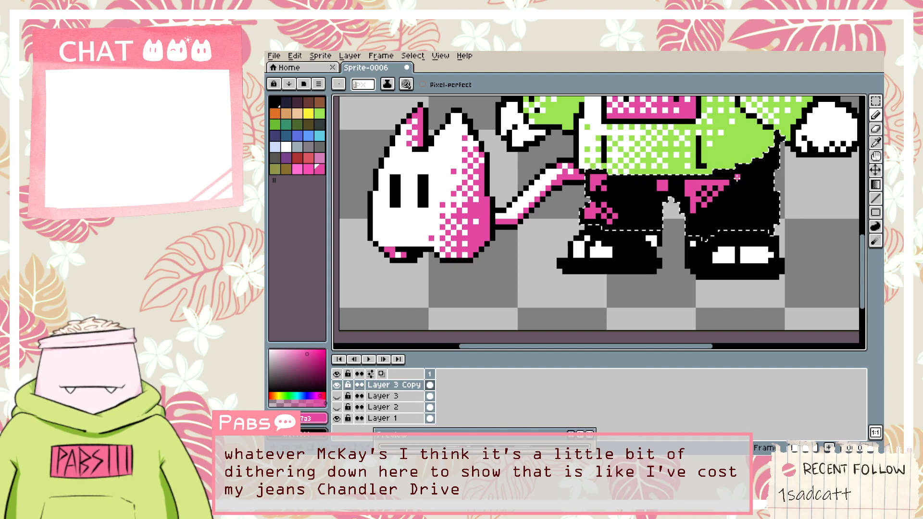
{"action": "left_click_drag", "start_coordinate": [721, 178], "coordinate": [732, 178]}
Add a narrow pink bar between the crotch block and the right leg's pink highlight.
{"action": "key", "text": "i"}
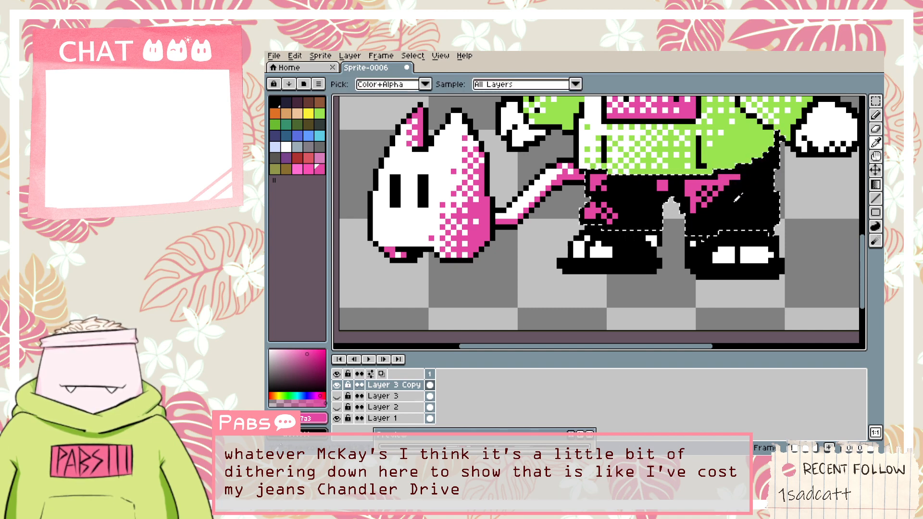
{"action": "scroll", "coordinate": [711, 197], "scroll_direction": "down", "scroll_amount": 2}
{"action": "scroll", "coordinate": [697, 202], "scroll_direction": "up", "scroll_amount": 2}
{"action": "scroll", "coordinate": [694, 202], "scroll_direction": "up", "scroll_amount": 1}
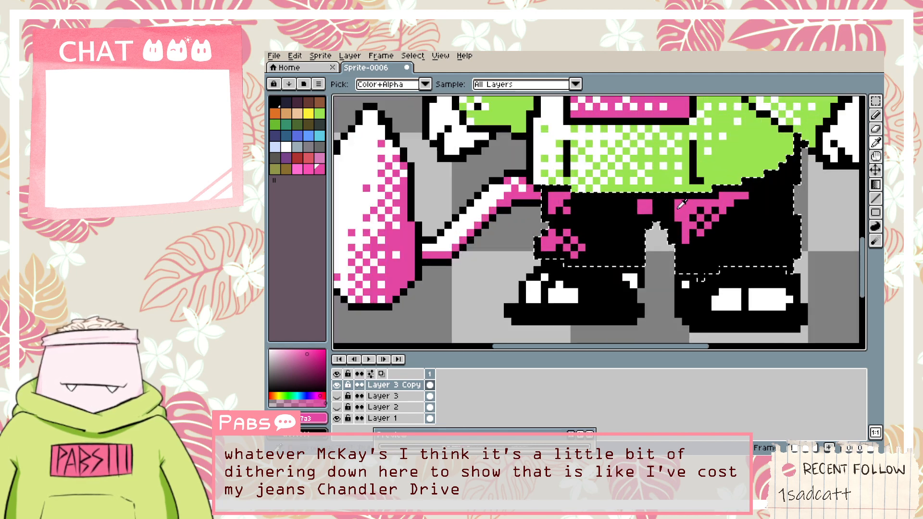
{"action": "key", "text": "b"}
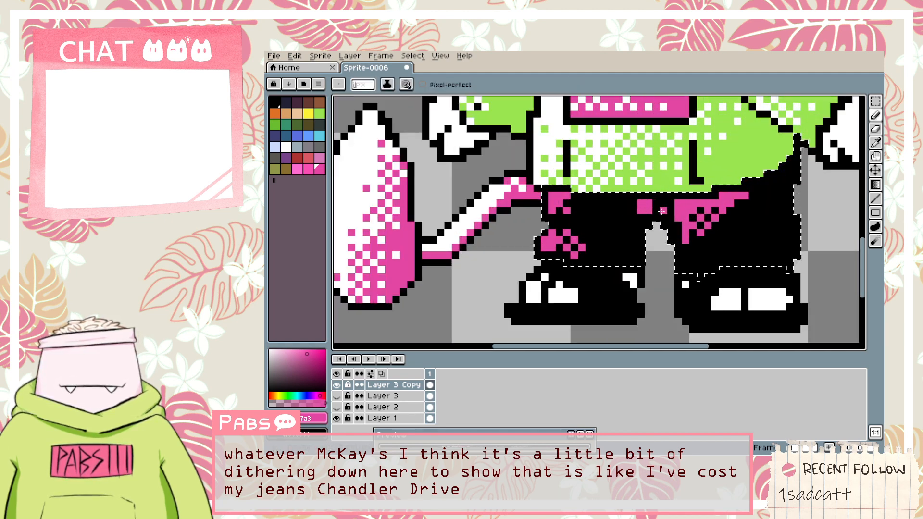
{"action": "scroll", "coordinate": [664, 207], "scroll_direction": "down", "scroll_amount": 3}
{"action": "scroll", "coordinate": [665, 232], "scroll_direction": "up", "scroll_amount": 2}
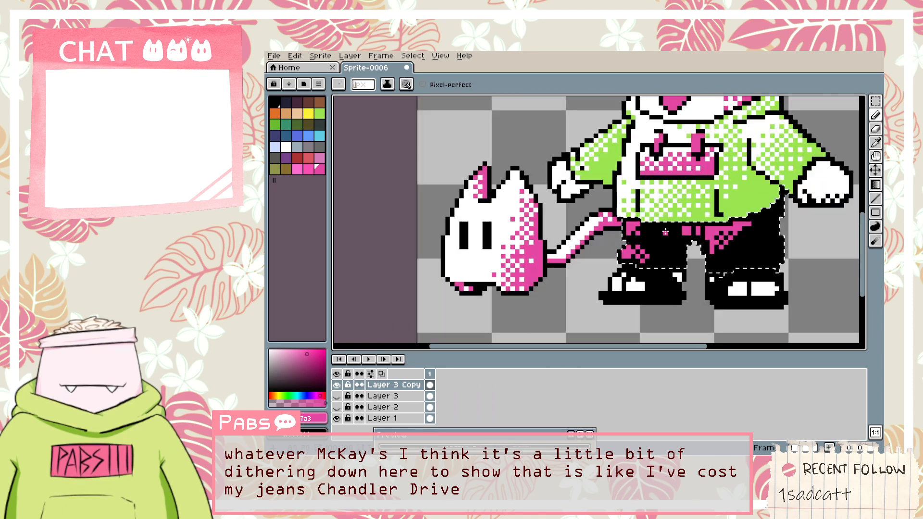
Paint a pink highlight along the right trouser cuff, ending in spaced single pixels toward the outer side.
{"action": "key", "text": "space"}
{"action": "left_click_drag", "start_coordinate": [730, 276], "coordinate": [628, 272]}
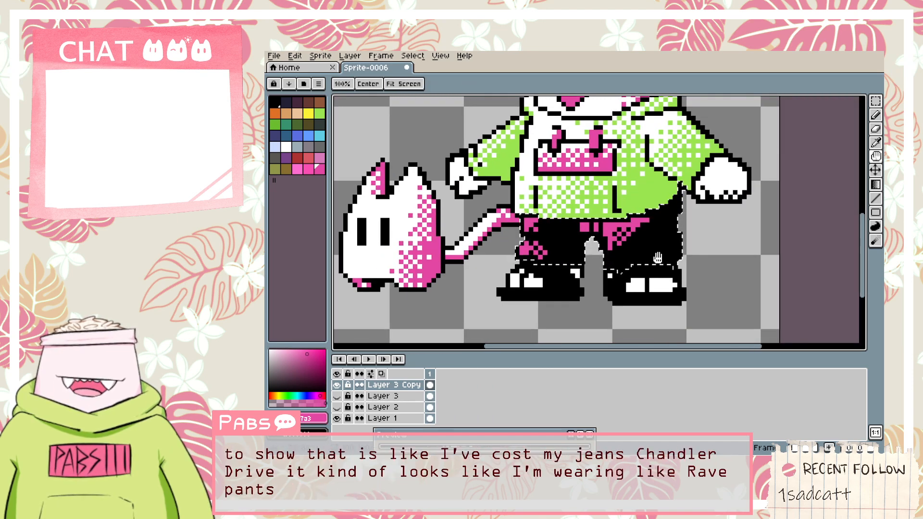
{"action": "scroll", "coordinate": [658, 267], "scroll_direction": "up", "scroll_amount": 4}
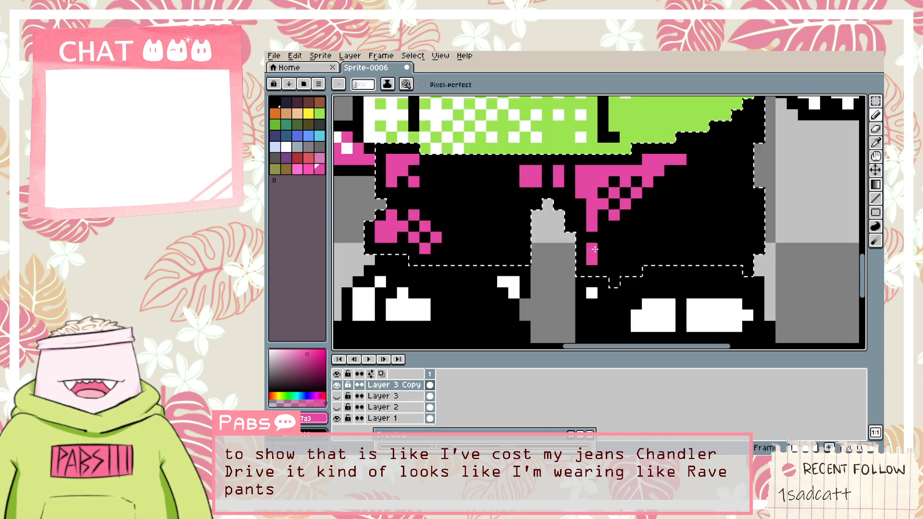
{"action": "key", "text": "ctrl+z"}
{"action": "left_click", "coordinate": [613, 260]}
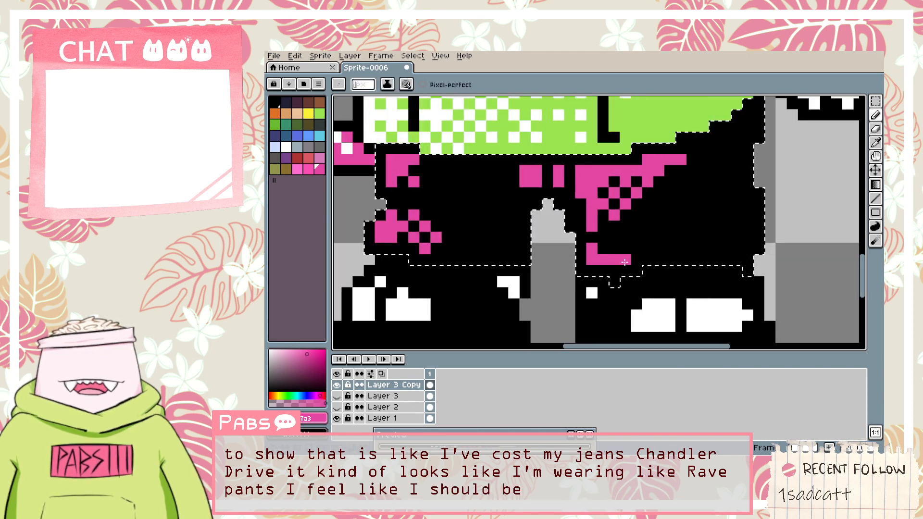
{"action": "key", "text": "ctrl+z"}
{"action": "left_click", "coordinate": [615, 248]}
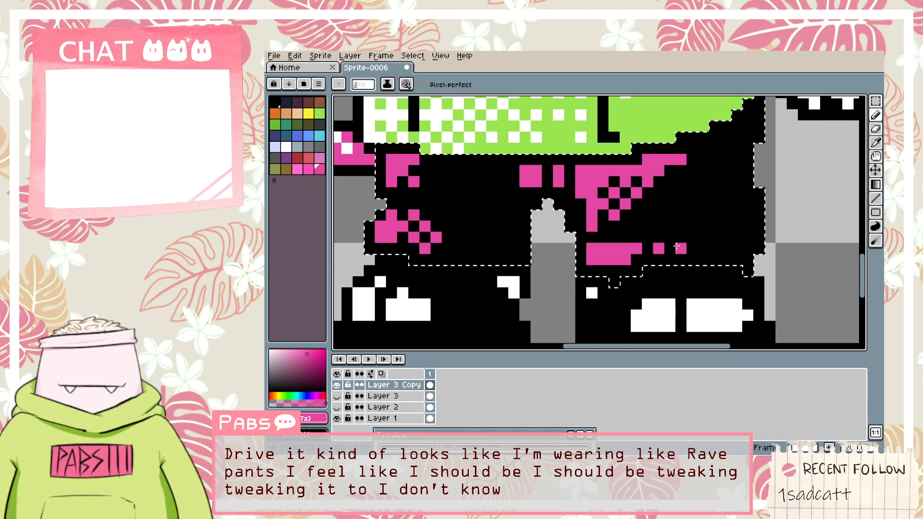
Sample black and trim the pink pixels around the right leg's highlights, the crotch block's outer column and the narrow bar.
{"action": "left_click", "coordinate": [646, 226], "text": "alt"}
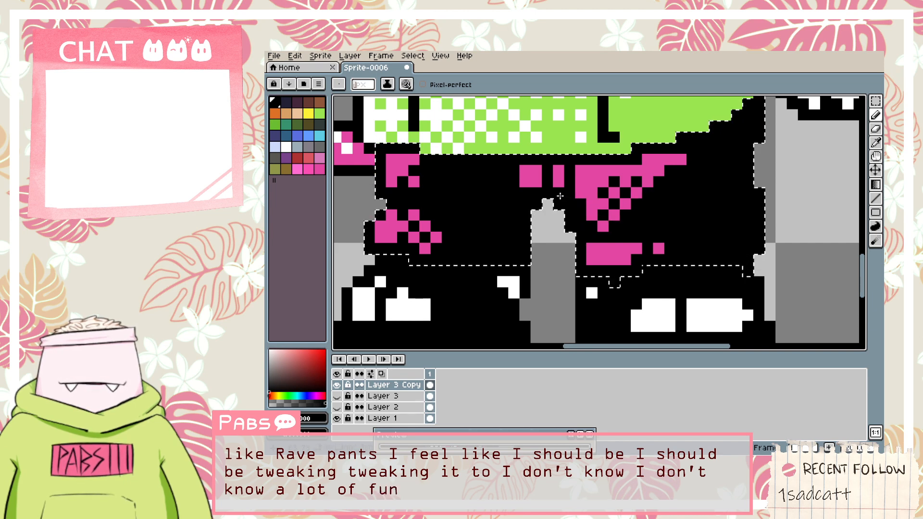
{"action": "left_click_drag", "start_coordinate": [525, 182], "coordinate": [525, 171]}
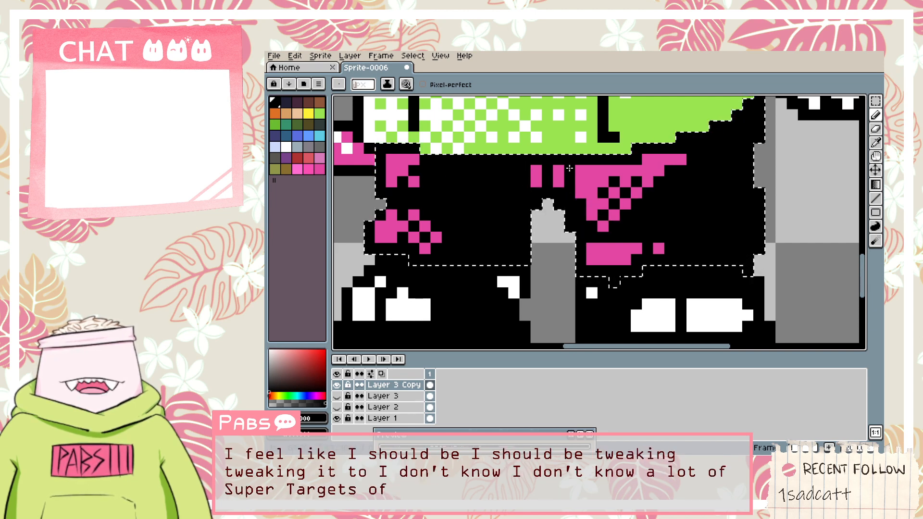
{"action": "left_click", "coordinate": [563, 184]}
Rebuild the crotch highlight as a compact pink block two pixels wide, correcting its edges with sampled black and pink.
{"action": "left_click", "coordinate": [590, 198], "text": "alt"}
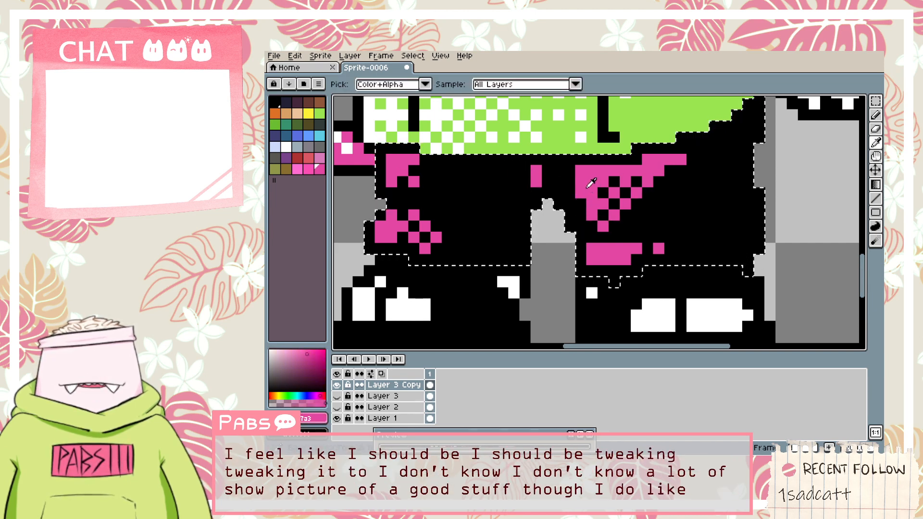
{"action": "left_click", "coordinate": [555, 185]}
{"action": "left_click", "coordinate": [548, 172]}
{"action": "left_click", "coordinate": [568, 184], "text": "alt"}
{"action": "left_click", "coordinate": [559, 182]}
{"action": "left_click", "coordinate": [584, 178], "text": "alt"}
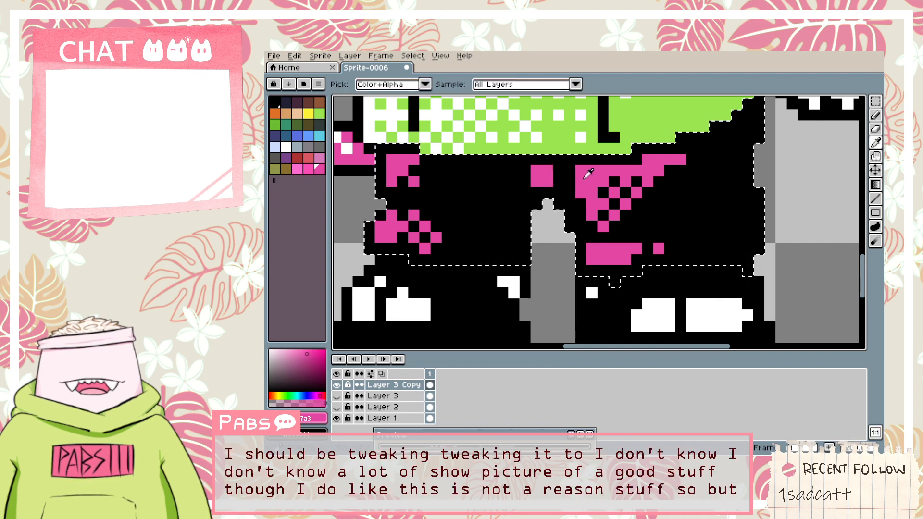
Sample black and break up the solid pink patch low on the left trouser leg with a dither pixel.
{"action": "left_click", "coordinate": [449, 197], "text": "alt"}
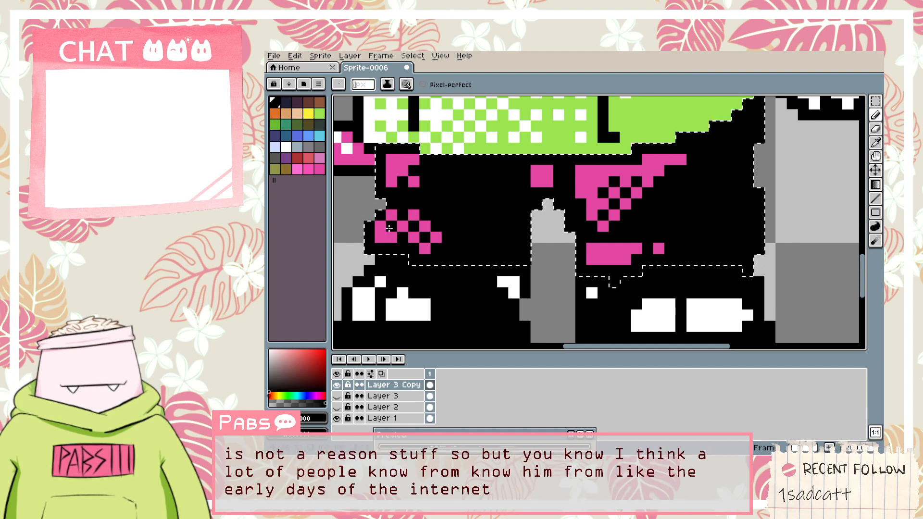
{"action": "scroll", "coordinate": [497, 261], "scroll_direction": "down", "scroll_amount": 6}
{"action": "key", "text": "space"}
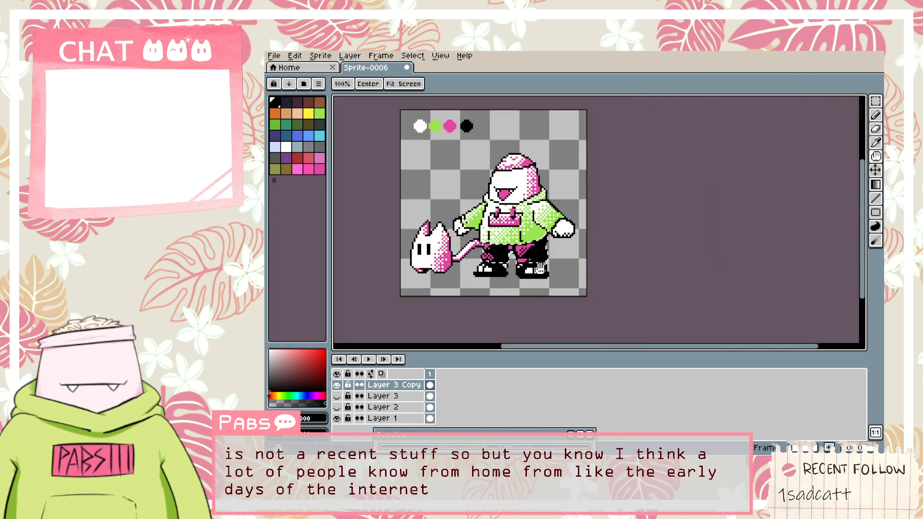
{"action": "left_click_drag", "start_coordinate": [520, 267], "coordinate": [581, 273]}
{"action": "scroll", "coordinate": [581, 273], "scroll_direction": "up", "scroll_amount": 1}
{"action": "scroll", "coordinate": [581, 273], "scroll_direction": "up", "scroll_amount": 1}
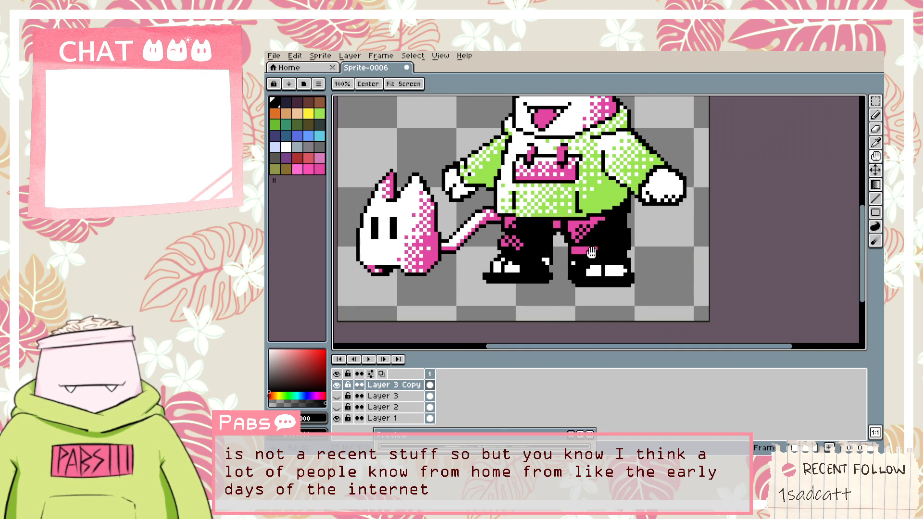
{"action": "scroll", "coordinate": [643, 184], "scroll_direction": "down", "scroll_amount": 1}
{"action": "left_click_drag", "start_coordinate": [644, 182], "coordinate": [662, 213]}
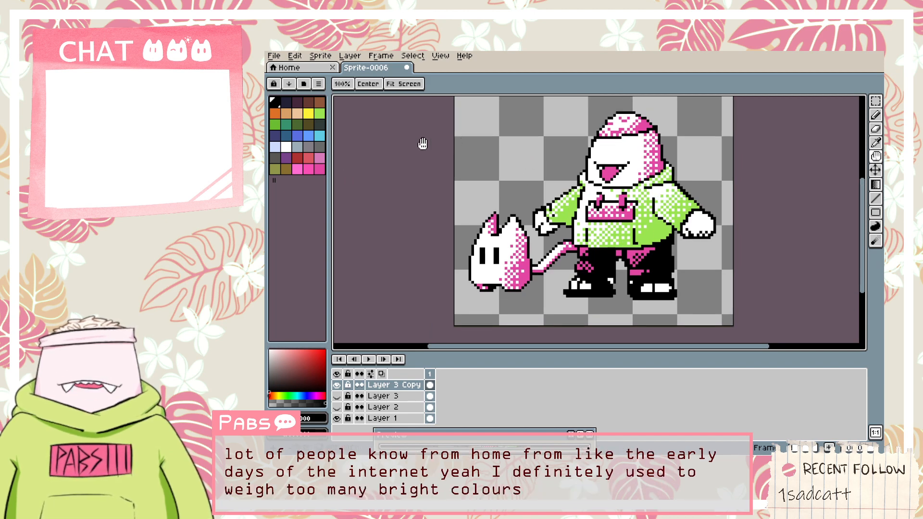
{"action": "left_click", "coordinate": [320, 55]}
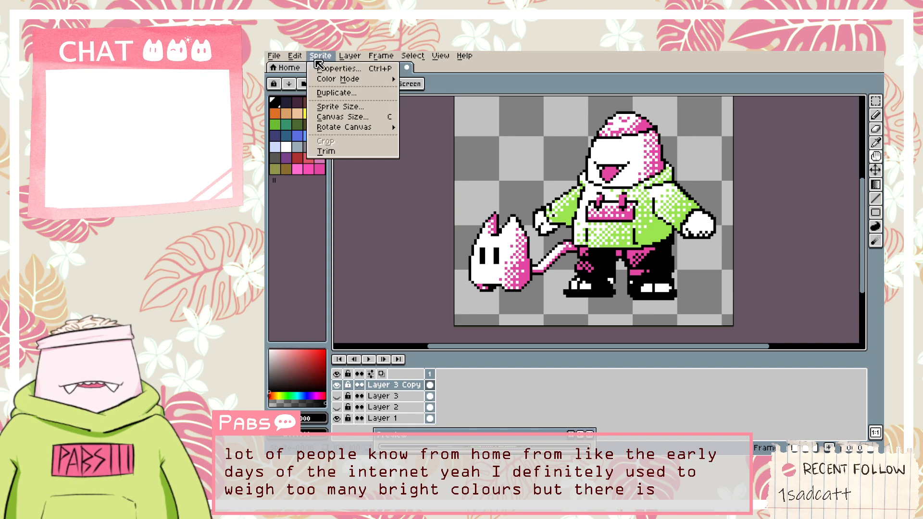
{"action": "mouse_move", "coordinate": [356, 83]}
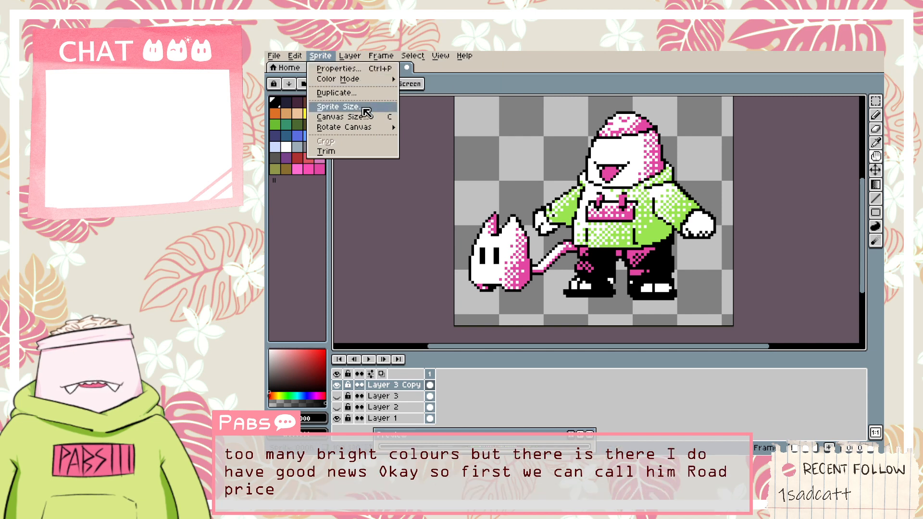
{"action": "mouse_move", "coordinate": [365, 129]}
{"action": "mouse_move", "coordinate": [388, 87]}
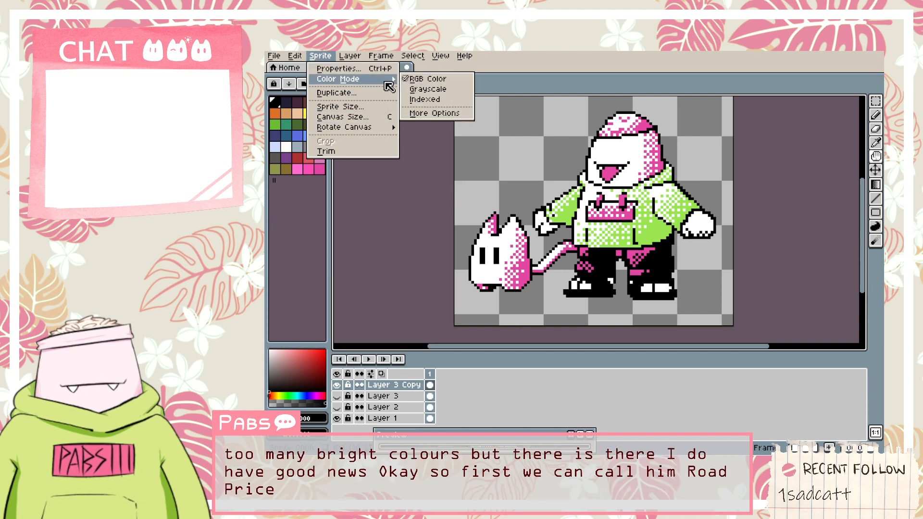
{"action": "left_click", "coordinate": [433, 113]}
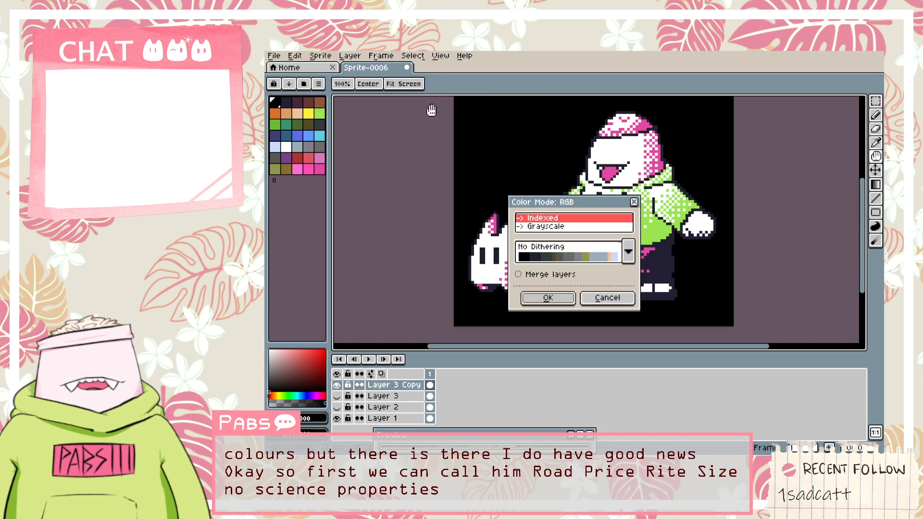
{"action": "key", "text": "Escape"}
Convert the sprite's color mode from RGB to Indexed.
{"action": "left_click", "coordinate": [320, 56]}
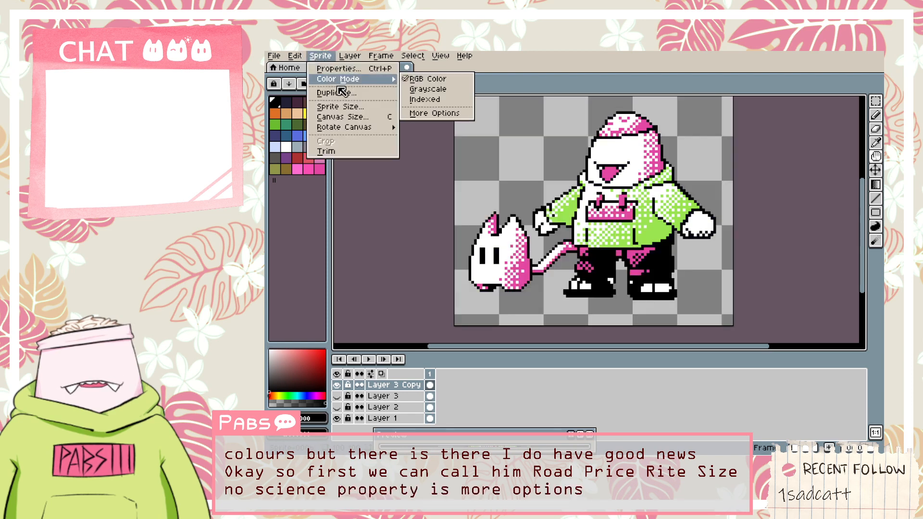
{"action": "left_click", "coordinate": [433, 100]}
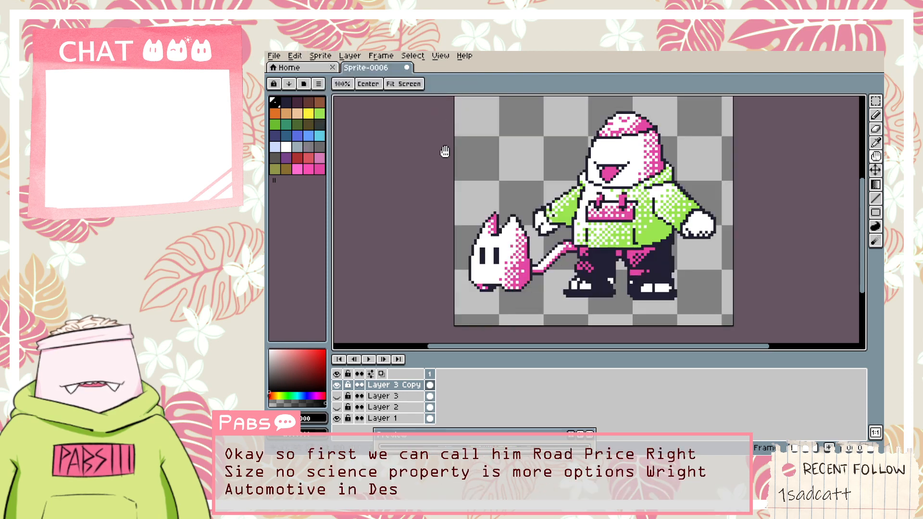
{"action": "left_click", "coordinate": [317, 56]}
{"action": "mouse_move", "coordinate": [303, 64]}
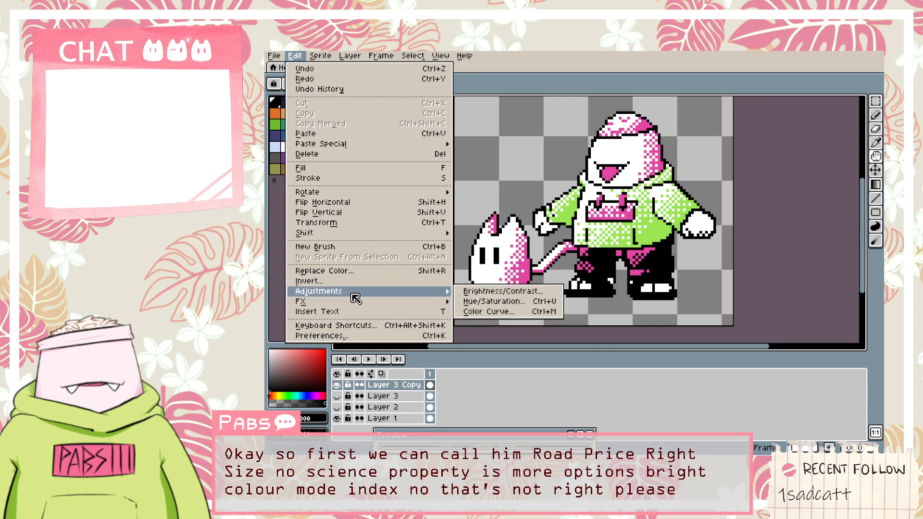
{"action": "left_click", "coordinate": [517, 301]}
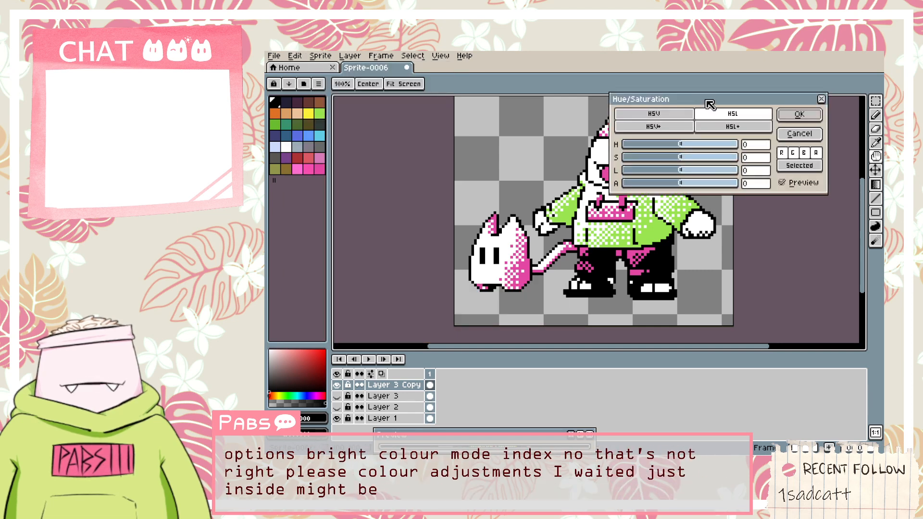
{"action": "left_click_drag", "start_coordinate": [706, 100], "coordinate": [789, 100]}
{"action": "mouse_move", "coordinate": [760, 157]}
{"action": "left_mouse_down"}
{"action": "mouse_move", "coordinate": [744, 159]}
{"action": "mouse_move", "coordinate": [777, 145]}
{"action": "mouse_move", "coordinate": [765, 145]}
{"action": "mouse_move", "coordinate": [795, 145]}
{"action": "mouse_move", "coordinate": [727, 154]}
{"action": "left_mouse_up"}
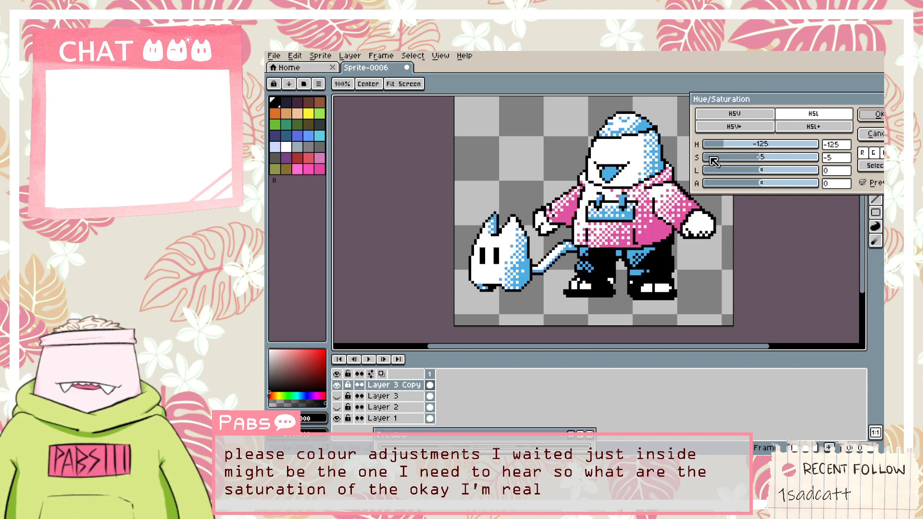
{"action": "left_click", "coordinate": [872, 134]}
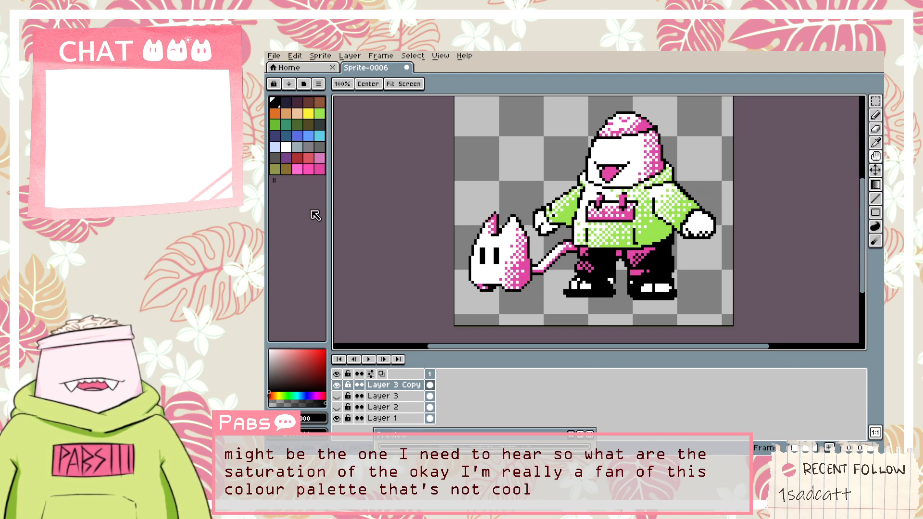
Create a new palette of at most 256 colors from the sprite, with alpha component entries enabled.
{"action": "left_click", "coordinate": [318, 84]}
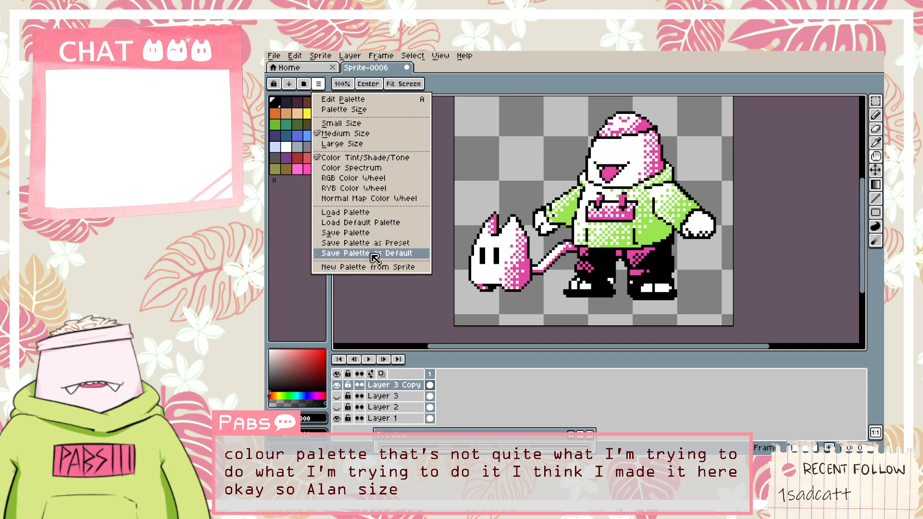
{"action": "left_click", "coordinate": [395, 270]}
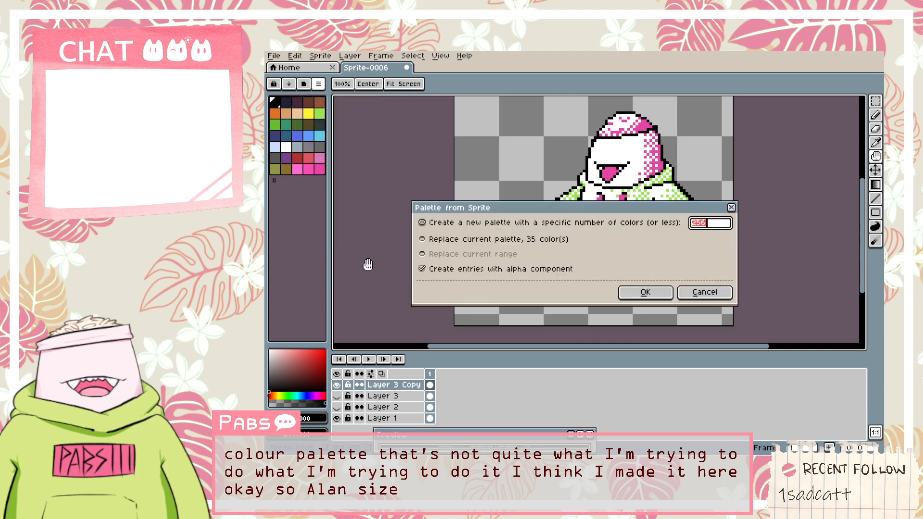
{"action": "left_click", "coordinate": [641, 294]}
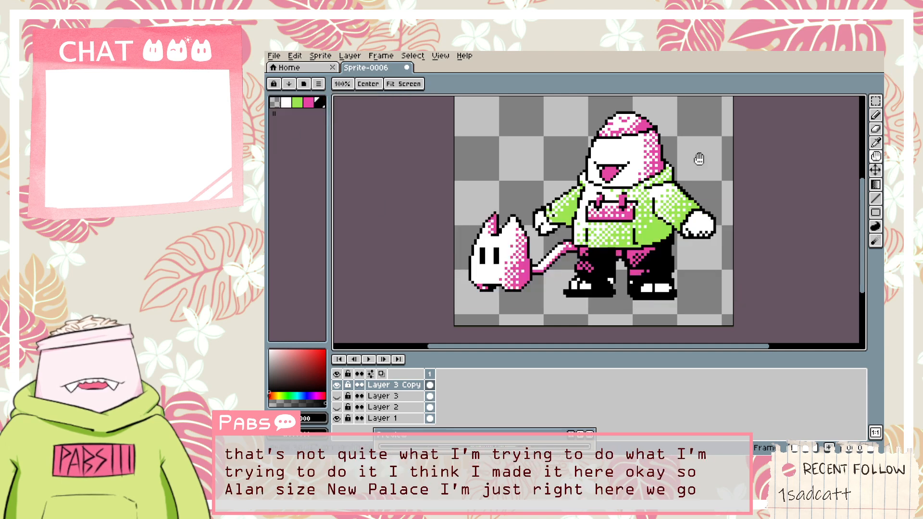
{"action": "scroll", "coordinate": [699, 159], "scroll_direction": "down", "scroll_amount": 3}
{"action": "scroll", "coordinate": [716, 144], "scroll_direction": "up", "scroll_amount": 6}
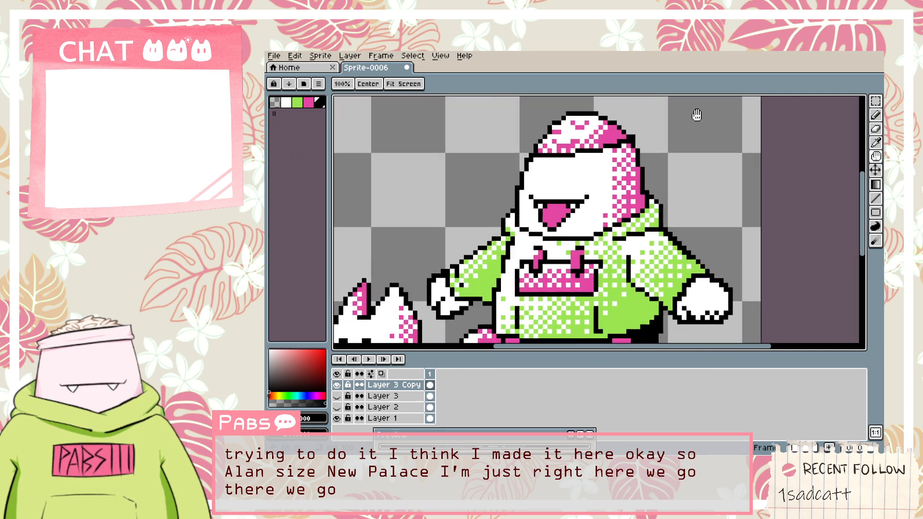
{"action": "scroll", "coordinate": [696, 116], "scroll_direction": "down", "scroll_amount": 1}
{"action": "left_click", "coordinate": [310, 84]}
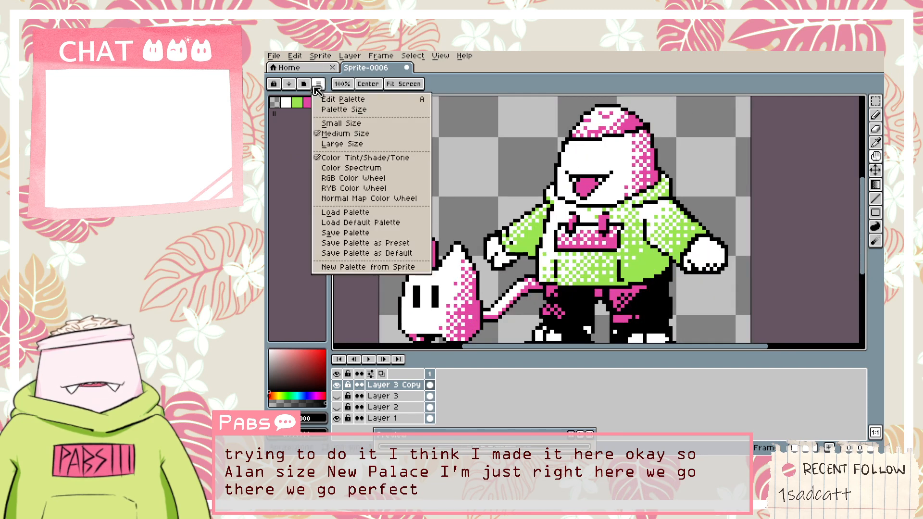
{"action": "left_click", "coordinate": [360, 216]}
{"action": "key", "text": "Escape"}
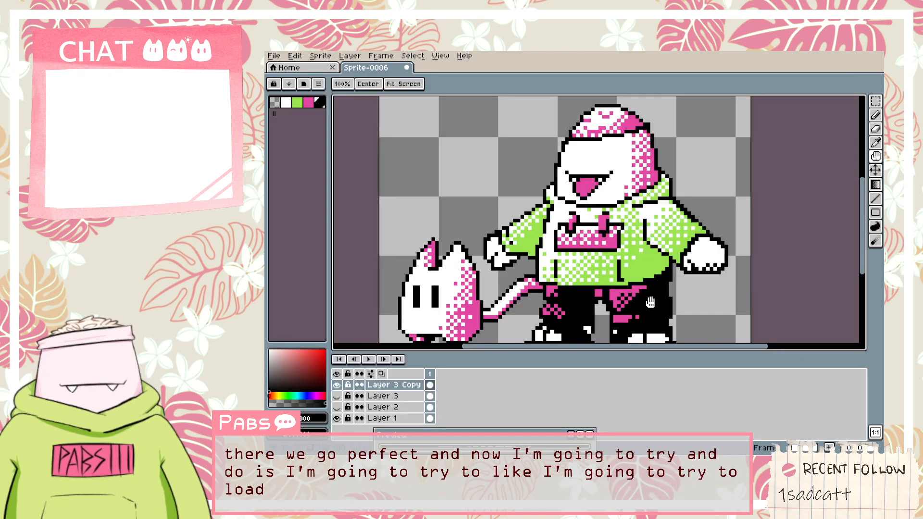
Convert the sprite's color mode from RGB to Indexed using the reduced palette taken from the artwork.
{"action": "left_click", "coordinate": [321, 56]}
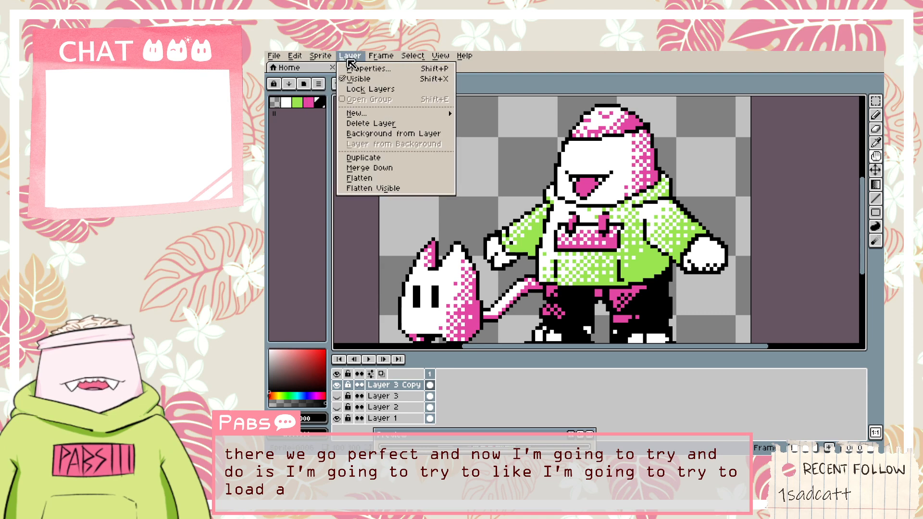
{"action": "mouse_move", "coordinate": [365, 79]}
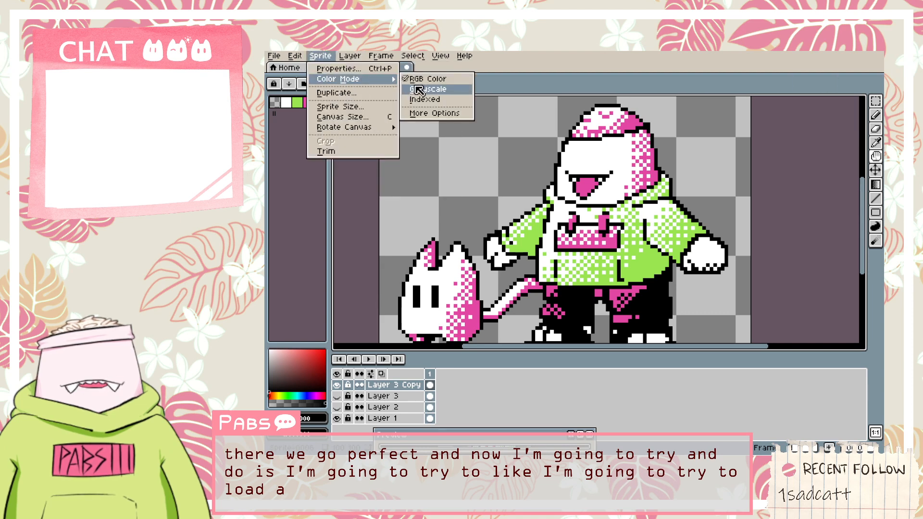
{"action": "left_click", "coordinate": [429, 100]}
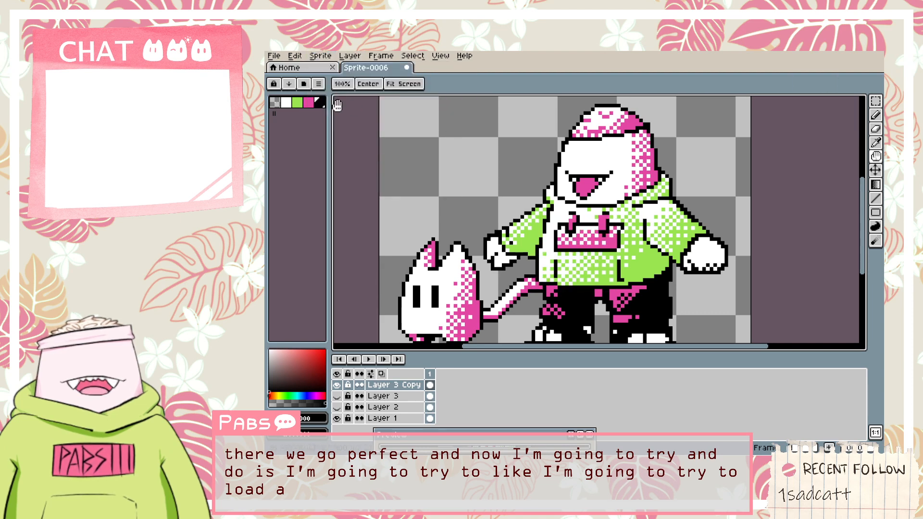
Browse the palette presets and try the CGA3rd High palette on the sprite.
{"action": "left_click", "coordinate": [304, 84]}
{"action": "key", "text": "Escape"}
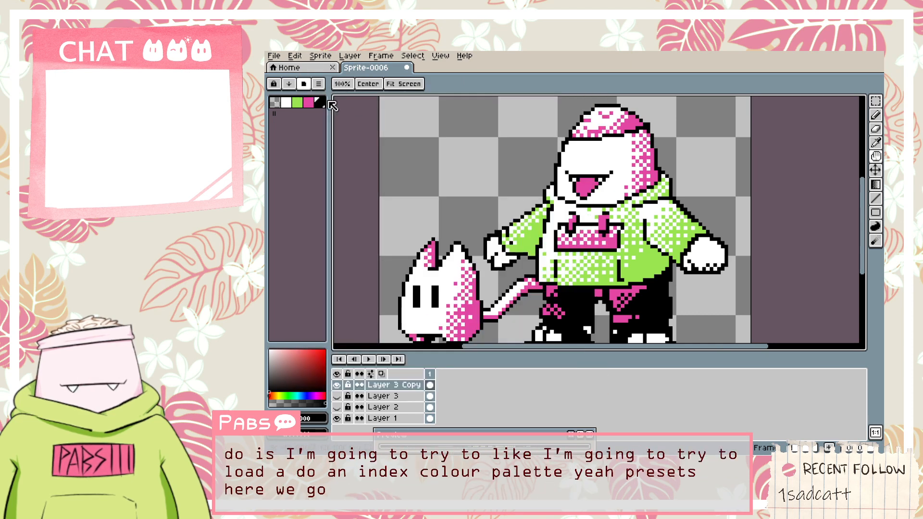
{"action": "left_click", "coordinate": [290, 85]}
{"action": "left_click", "coordinate": [302, 88]}
{"action": "left_click", "coordinate": [301, 88]}
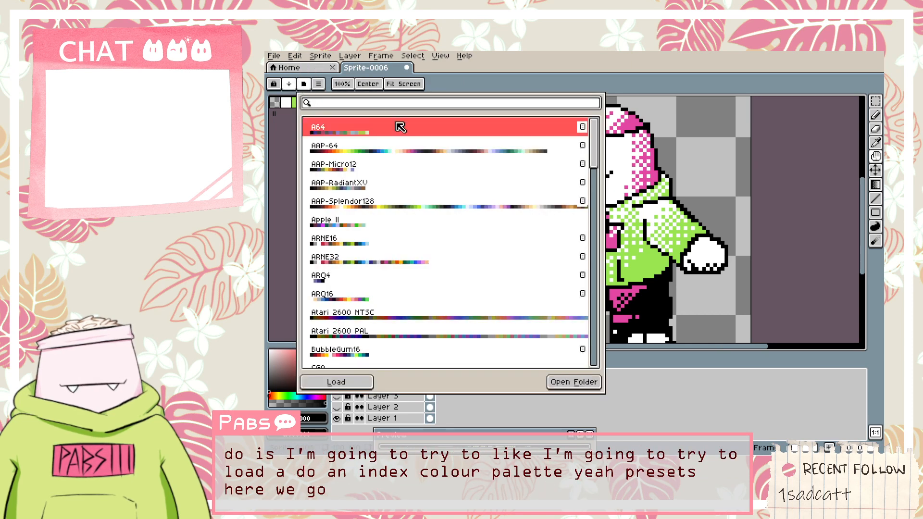
{"action": "scroll", "coordinate": [404, 188], "scroll_direction": "down", "scroll_amount": 5}
{"action": "left_click", "coordinate": [354, 284]}
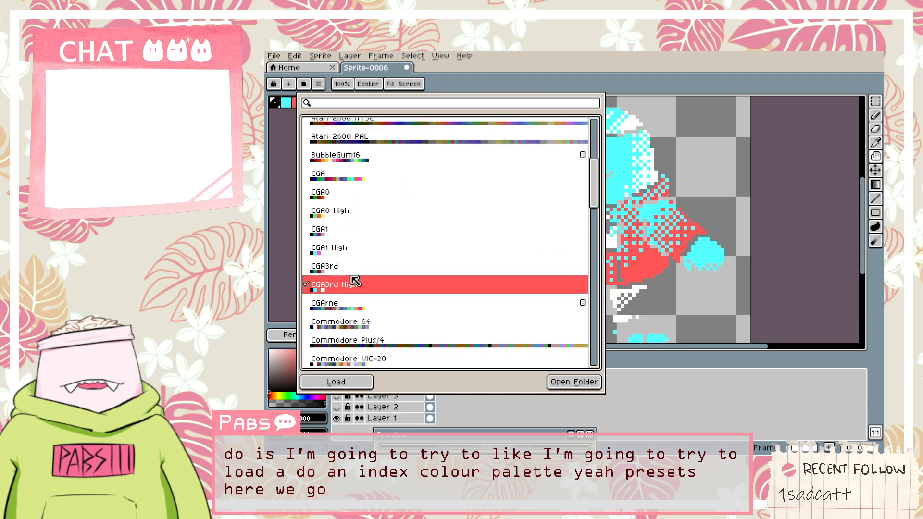
Try the Atari 2600 NTSC preset palette on the sprite and replace it with the ARQ16 preset.
{"action": "scroll", "coordinate": [451, 217], "scroll_direction": "down", "scroll_amount": 3}
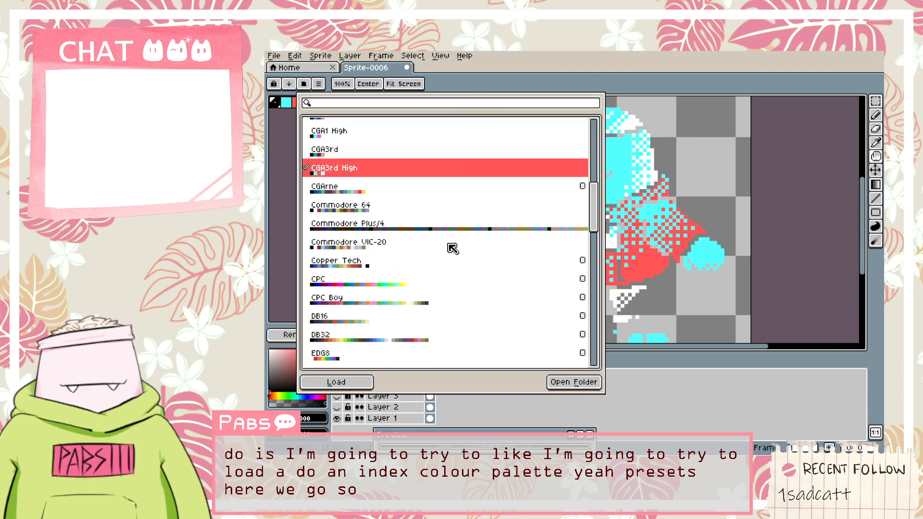
{"action": "scroll", "coordinate": [406, 243], "scroll_direction": "up", "scroll_amount": 5}
{"action": "left_click", "coordinate": [385, 201]}
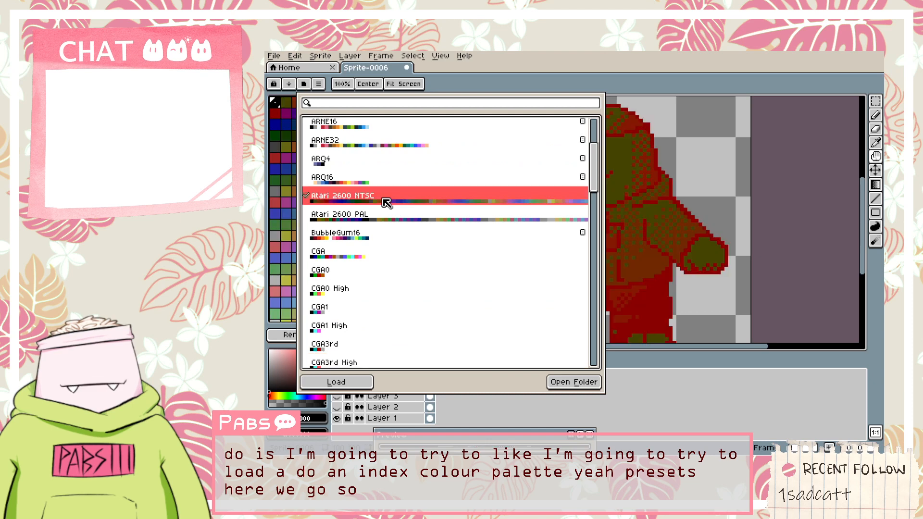
{"action": "left_click", "coordinate": [386, 182]}
{"action": "scroll", "coordinate": [385, 182], "scroll_direction": "up", "scroll_amount": 1}
{"action": "key", "text": "Escape"}
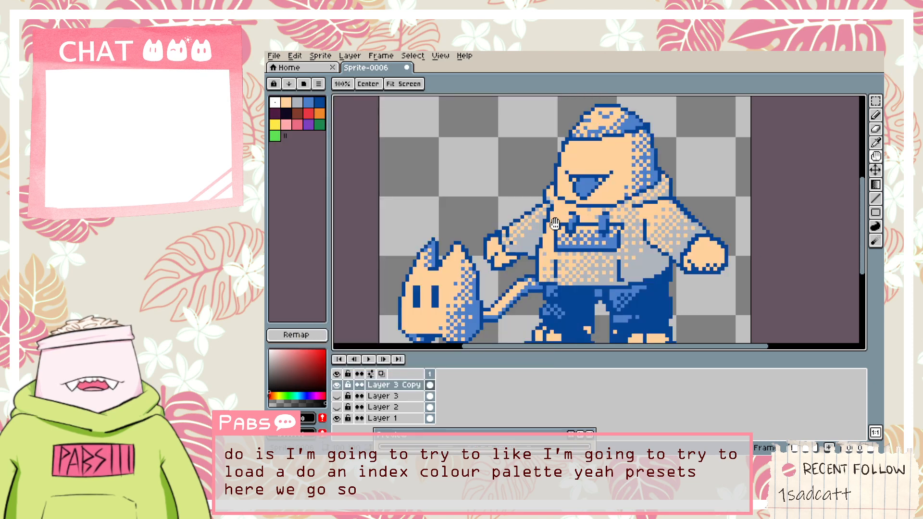
Examine how the swapped palette recolors the hooded character and the cat.
{"action": "scroll", "coordinate": [556, 224], "scroll_direction": "down", "scroll_amount": 4}
{"action": "left_click_drag", "start_coordinate": [575, 234], "coordinate": [524, 246]}
{"action": "scroll", "coordinate": [517, 245], "scroll_direction": "up", "scroll_amount": 7}
{"action": "scroll", "coordinate": [479, 238], "scroll_direction": "down", "scroll_amount": 3}
{"action": "left_click_drag", "start_coordinate": [455, 234], "coordinate": [617, 260]}
{"action": "scroll", "coordinate": [615, 261], "scroll_direction": "down", "scroll_amount": 2}
{"action": "scroll", "coordinate": [590, 236], "scroll_direction": "up", "scroll_amount": 1}
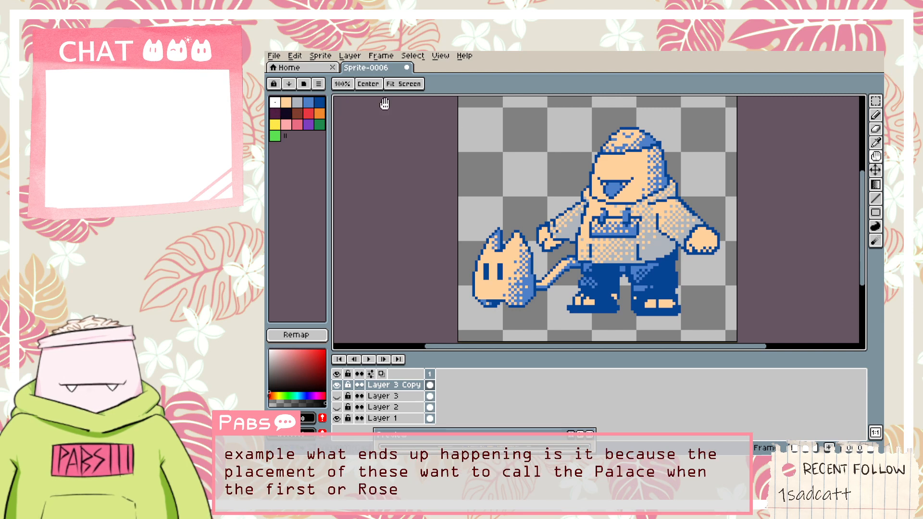
Load the Copper Tech preset palette onto the indexed sprite.
{"action": "left_click", "coordinate": [303, 84]}
{"action": "scroll", "coordinate": [401, 249], "scroll_direction": "down", "scroll_amount": 10}
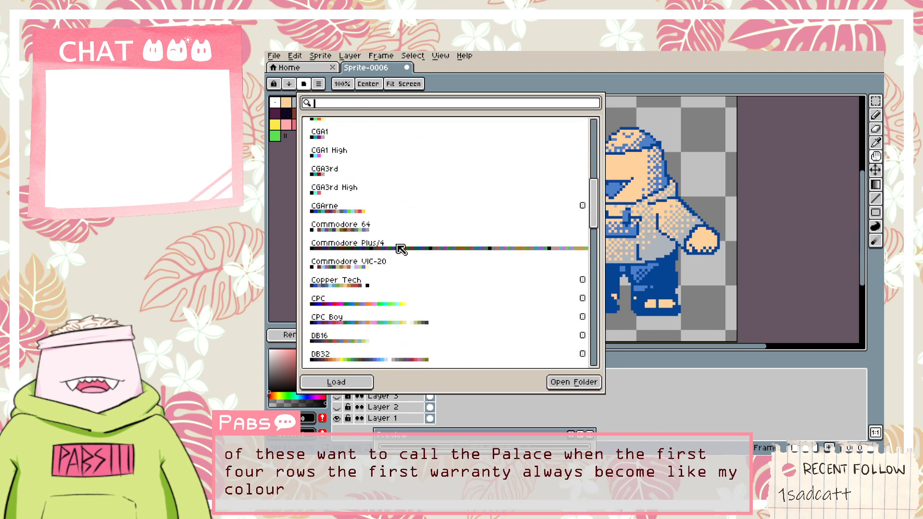
{"action": "left_click", "coordinate": [364, 173]}
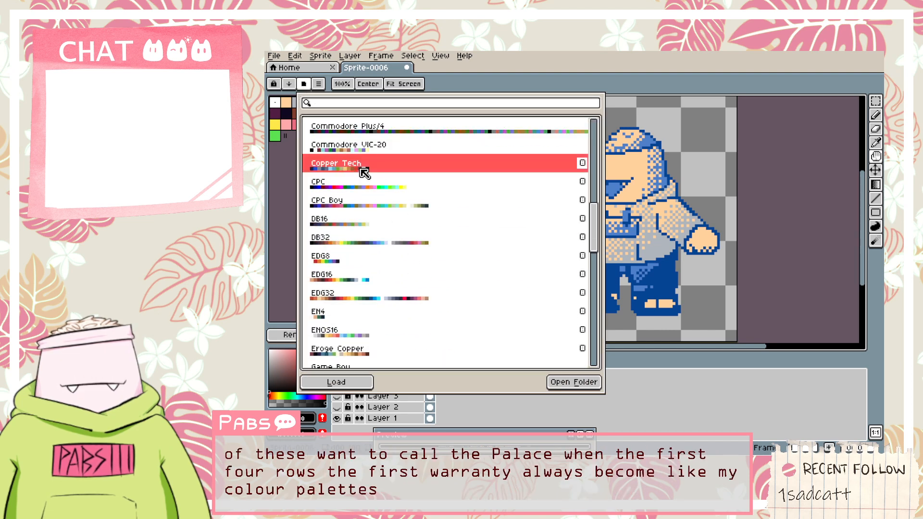
{"action": "left_click", "coordinate": [335, 385]}
Load the nyx8 preset palette and remap the sprite's colors to it.
{"action": "left_click", "coordinate": [307, 89]}
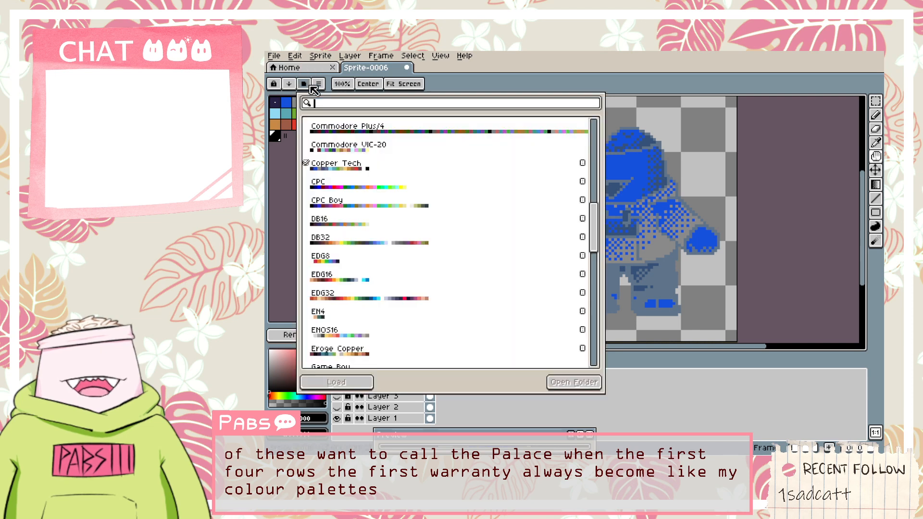
{"action": "scroll", "coordinate": [464, 285], "scroll_direction": "up", "scroll_amount": 5}
{"action": "scroll", "coordinate": [463, 284], "scroll_direction": "down", "scroll_amount": 10}
{"action": "scroll", "coordinate": [463, 284], "scroll_direction": "down", "scroll_amount": 7}
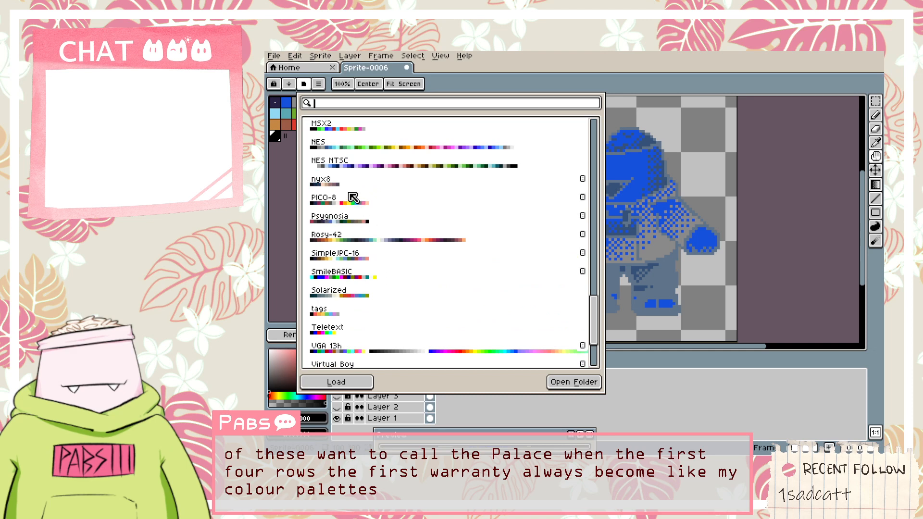
{"action": "left_click", "coordinate": [331, 181]}
{"action": "key", "text": "Escape"}
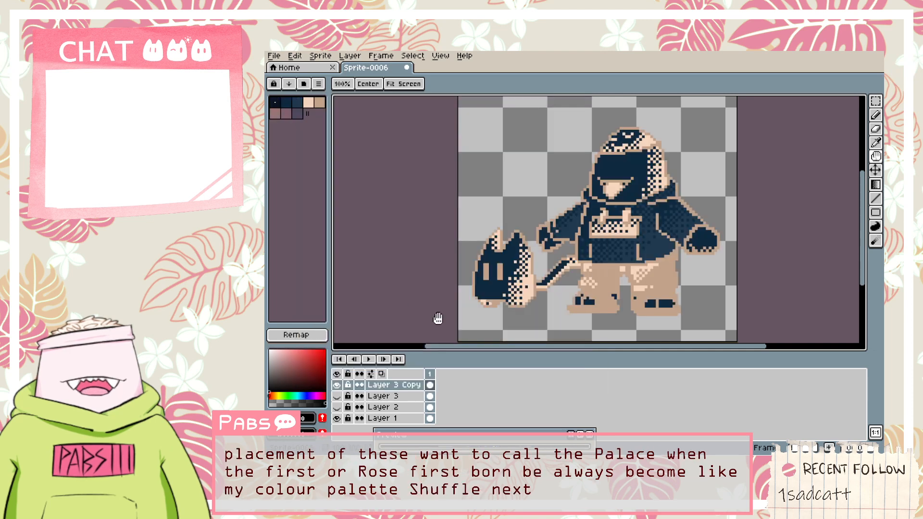
{"action": "left_click", "coordinate": [297, 335]}
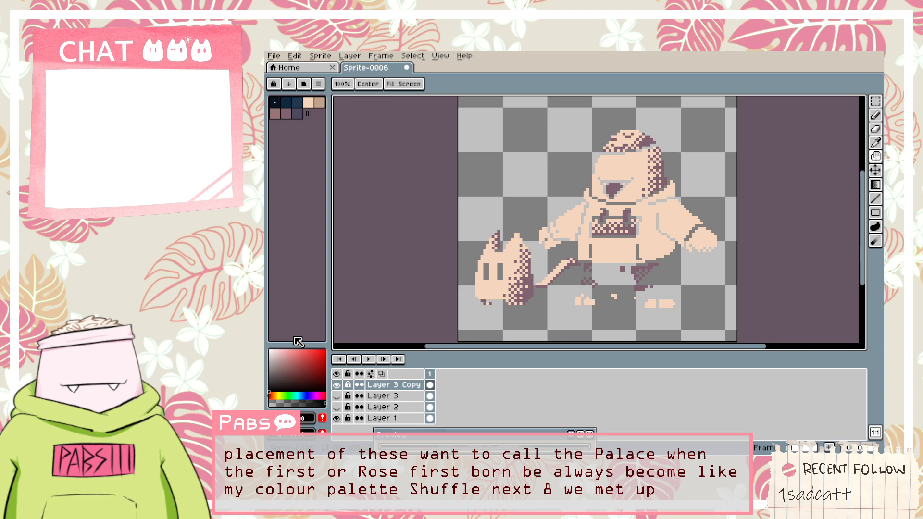
Load the BubbleGum16 preset palette, remap the sprite's colors to it and check the whole artwork.
{"action": "left_click", "coordinate": [304, 84]}
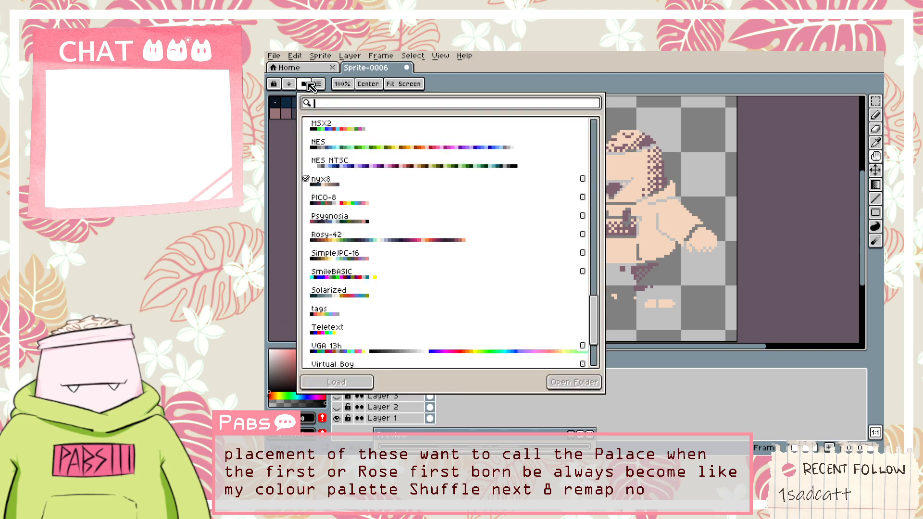
{"action": "double_click", "coordinate": [355, 180]}
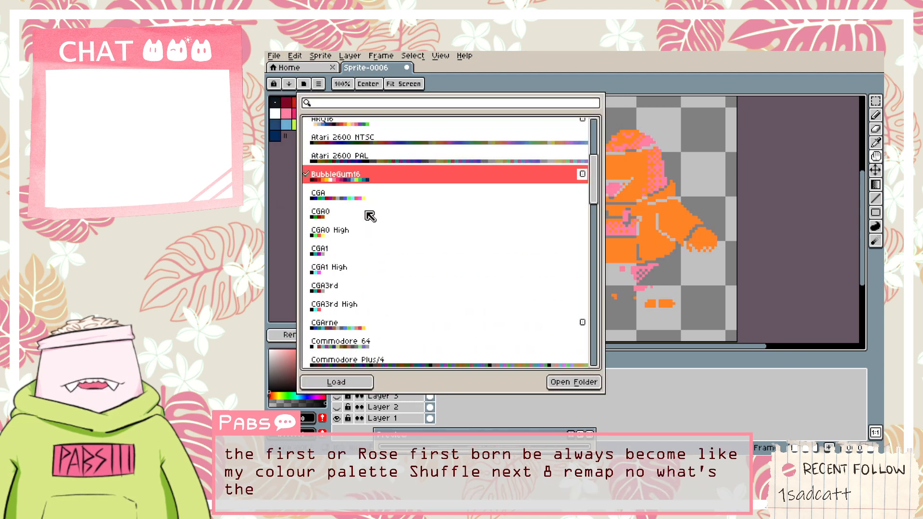
{"action": "key", "text": "Escape"}
{"action": "scroll", "coordinate": [364, 212], "scroll_direction": "down", "scroll_amount": 3}
{"action": "left_click", "coordinate": [312, 333]}
{"action": "scroll", "coordinate": [440, 203], "scroll_direction": "up", "scroll_amount": 5}
{"action": "scroll", "coordinate": [402, 192], "scroll_direction": "down", "scroll_amount": 3}
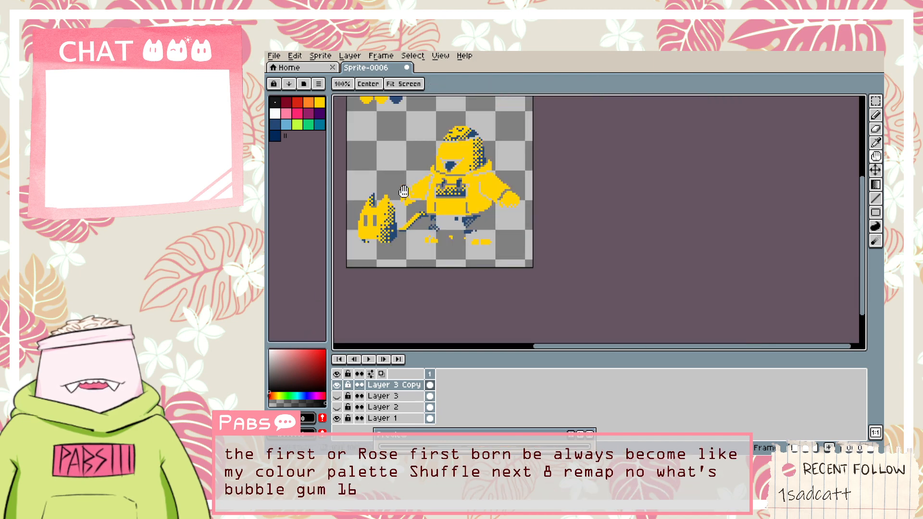
{"action": "scroll", "coordinate": [468, 222], "scroll_direction": "down", "scroll_amount": 1}
{"action": "scroll", "coordinate": [469, 222], "scroll_direction": "up", "scroll_amount": 3}
{"action": "scroll", "coordinate": [468, 222], "scroll_direction": "down", "scroll_amount": 4}
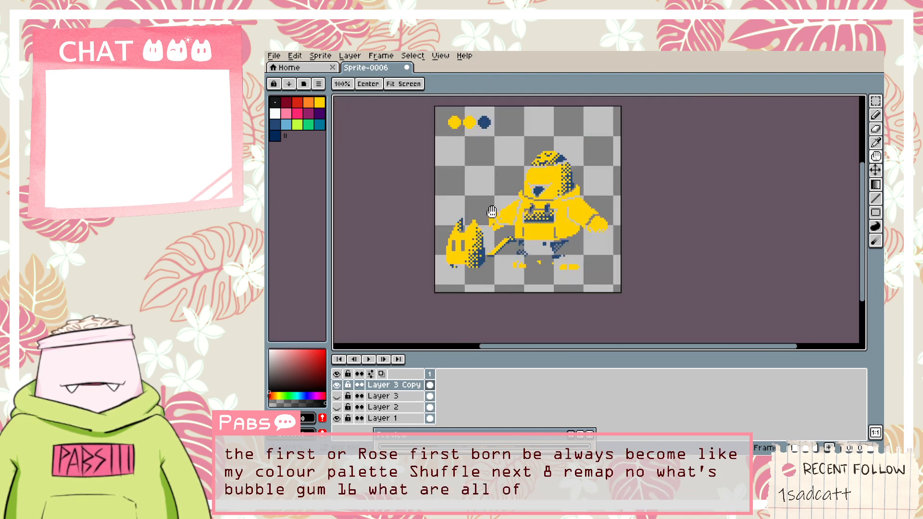
{"action": "scroll", "coordinate": [511, 207], "scroll_direction": "up", "scroll_amount": 1}
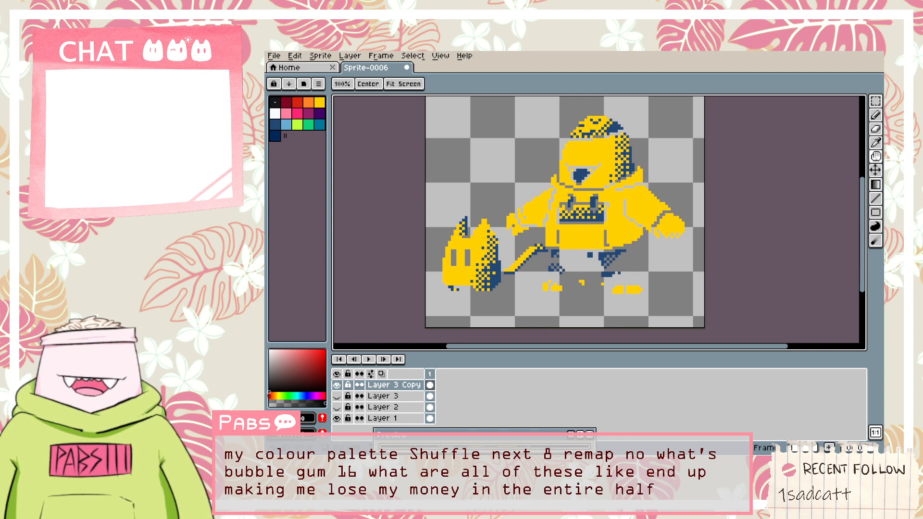
Load the Web Safe Colors preset palette, remap the sprite's colors to it and check the whole artwork.
{"action": "left_click", "coordinate": [304, 84]}
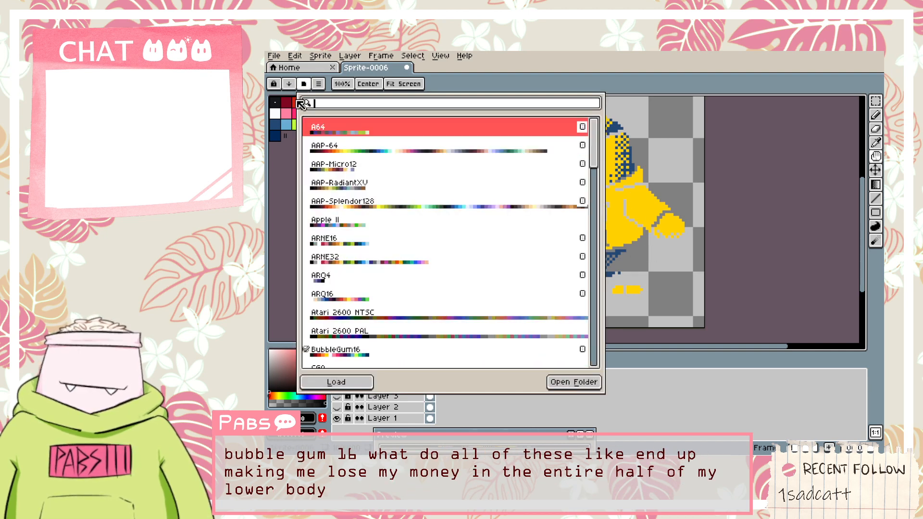
{"action": "scroll", "coordinate": [353, 228], "scroll_direction": "down", "scroll_amount": 5}
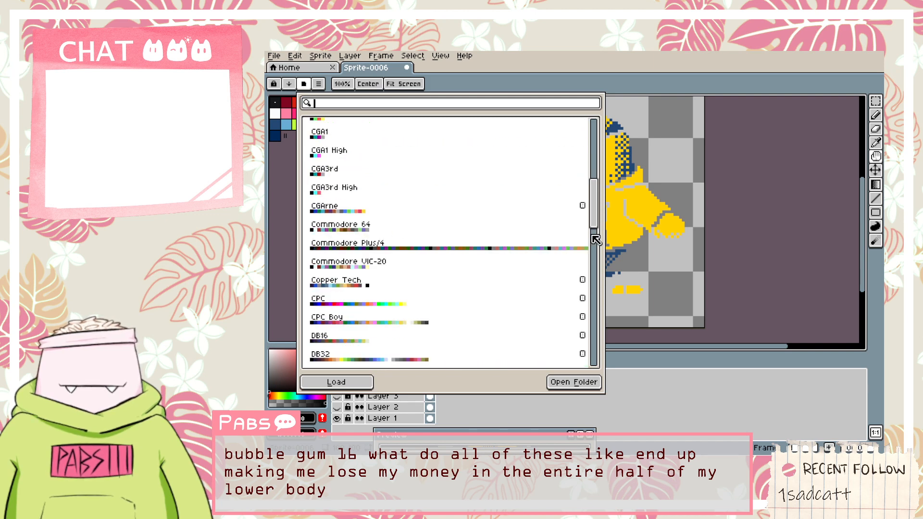
{"action": "left_click_drag", "start_coordinate": [595, 239], "coordinate": [597, 356]}
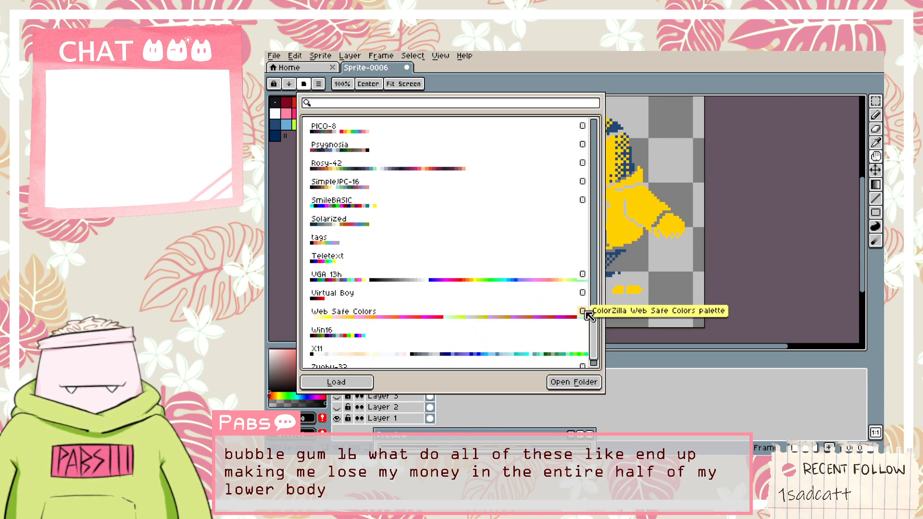
{"action": "scroll", "coordinate": [589, 315], "scroll_direction": "down", "scroll_amount": 1}
{"action": "left_click", "coordinate": [473, 290]}
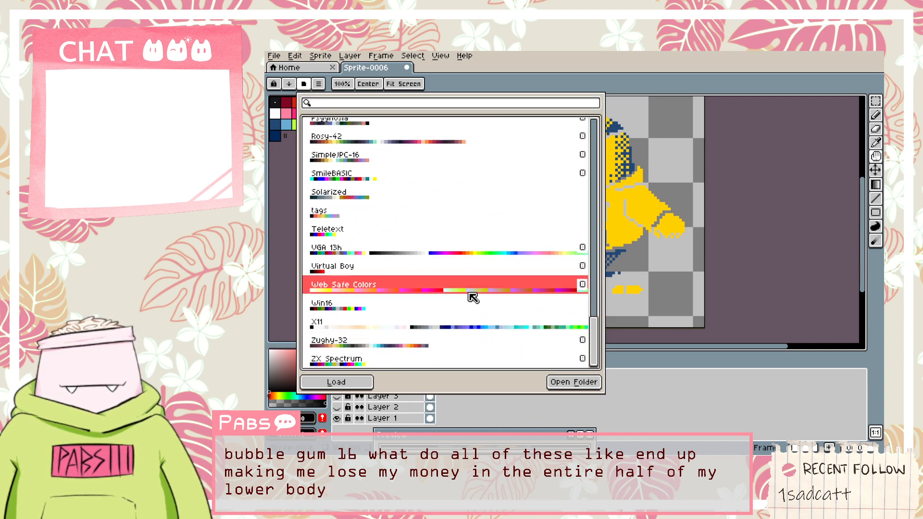
{"action": "key", "text": "Escape"}
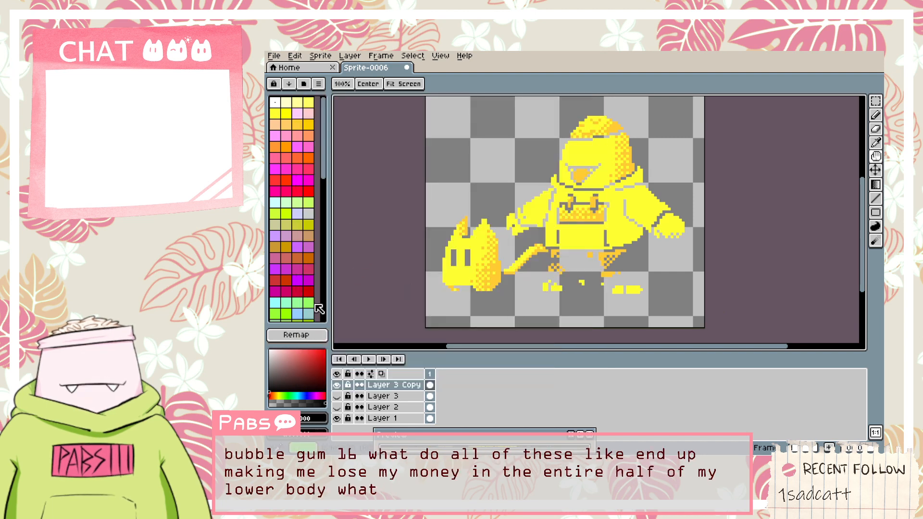
{"action": "left_click", "coordinate": [296, 335]}
{"action": "scroll", "coordinate": [486, 291], "scroll_direction": "down", "scroll_amount": 1}
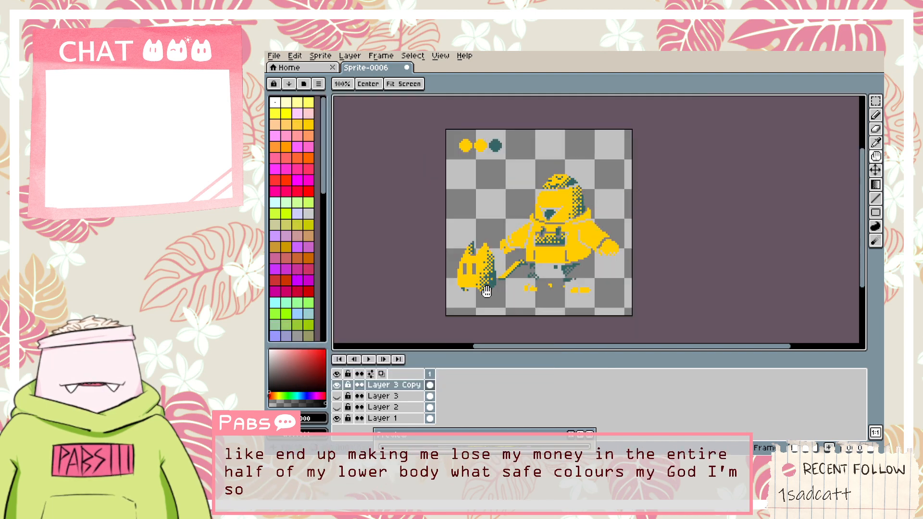
Load the Zughy-32 preset palette onto the sprite.
{"action": "left_click", "coordinate": [304, 84]}
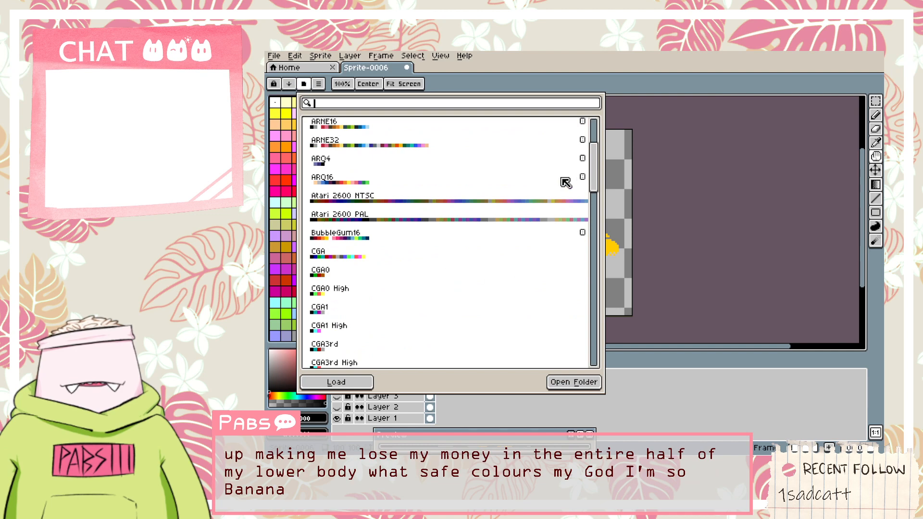
{"action": "left_click_drag", "start_coordinate": [594, 192], "coordinate": [583, 410]}
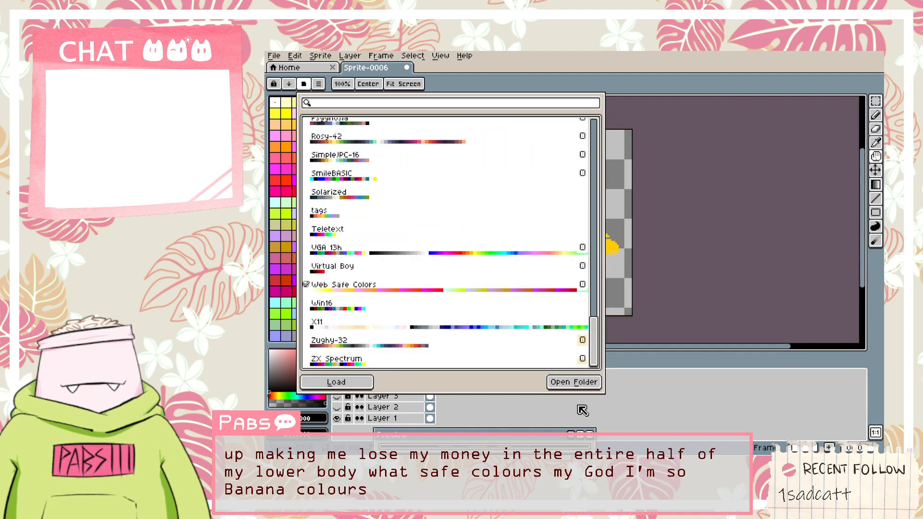
{"action": "double_click", "coordinate": [343, 350]}
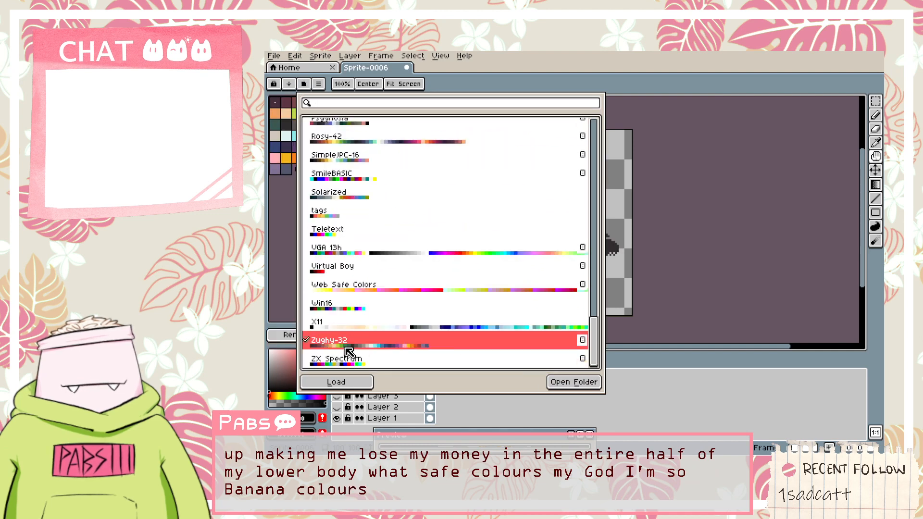
{"action": "key", "text": "Escape"}
Undo the recent run of preset palette loads and color remaps.
{"action": "key", "text": "ctrl+z"}
{"action": "key", "text": "ctrl+z"}
{"action": "key", "text": "ctrl+z"}
{"action": "key", "text": "ctrl+z"}
{"action": "key", "text": "ctrl+z"}
{"action": "key", "text": "ctrl+z"}
{"action": "key", "text": "ctrl+z"}
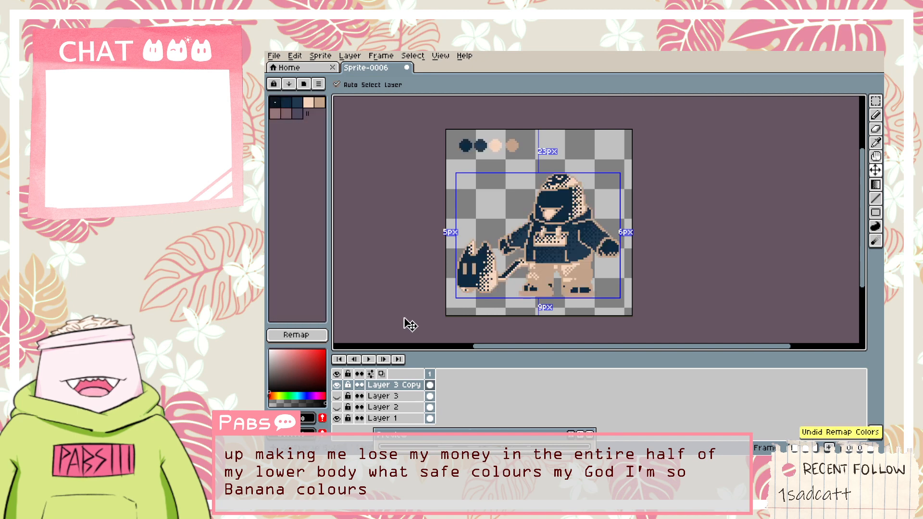
Try remapping the sprite's colors to the Zughy-32 preset palette, and undo both the remap and the palette change.
{"action": "left_click", "coordinate": [303, 84]}
{"action": "left_click_drag", "start_coordinate": [596, 166], "coordinate": [613, 379]}
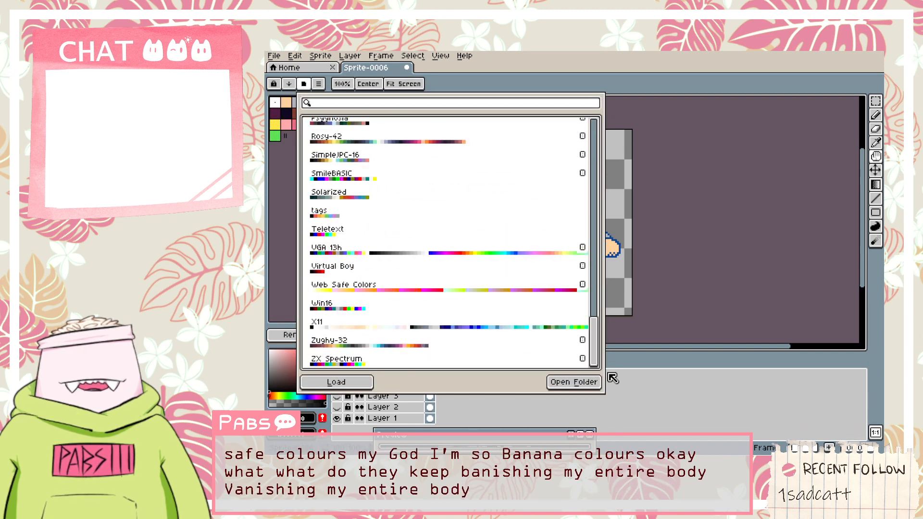
{"action": "double_click", "coordinate": [384, 345]}
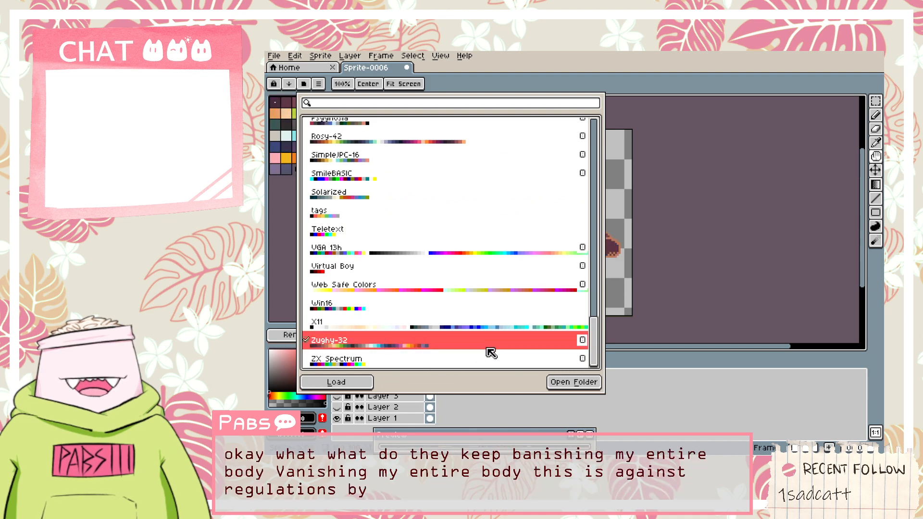
{"action": "key", "text": "Escape"}
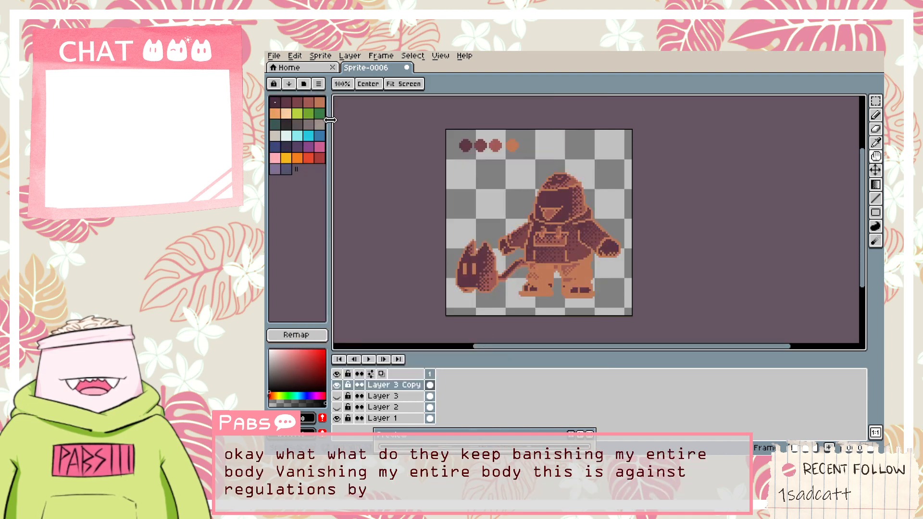
{"action": "left_click", "coordinate": [290, 336]}
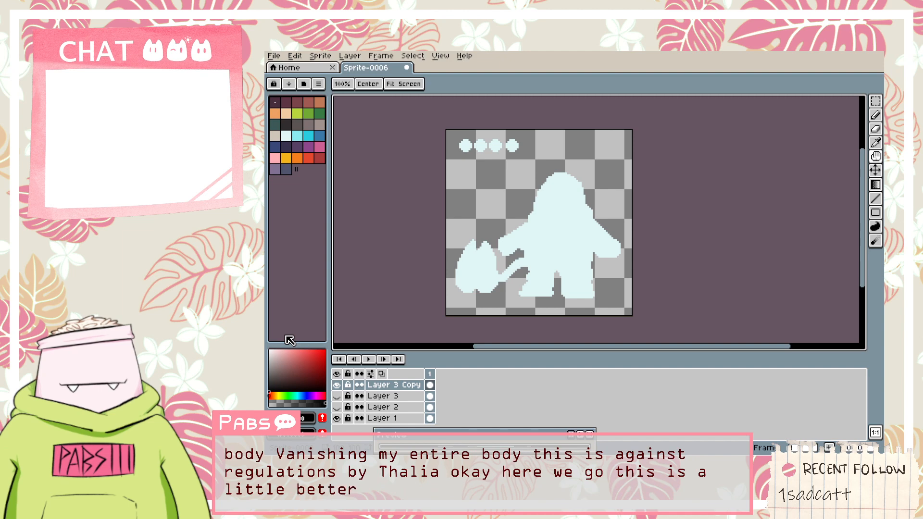
{"action": "key", "text": "ctrl+z"}
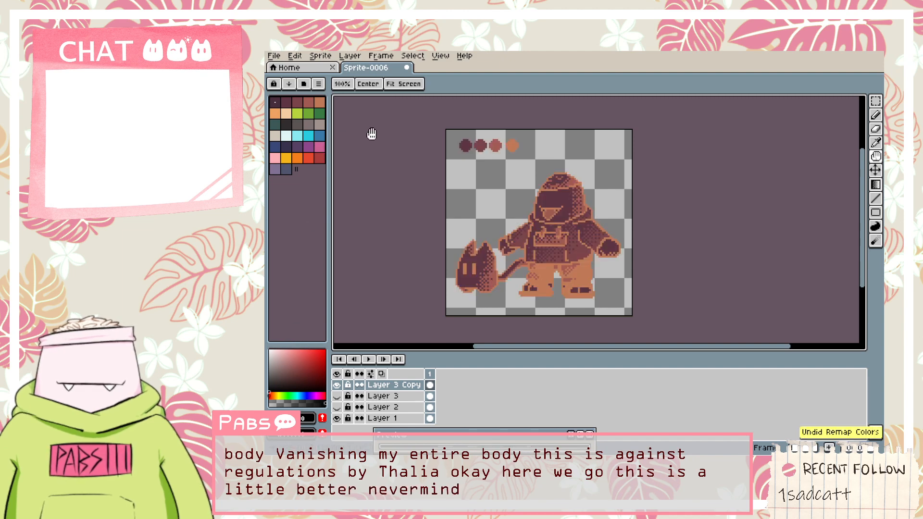
{"action": "key", "text": "ctrl+z"}
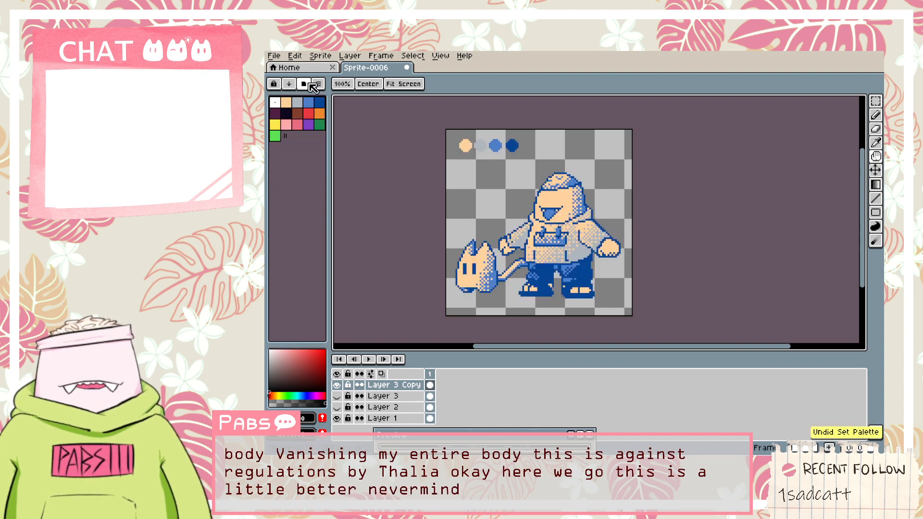
Load the Eroge Copper preset palette and inspect how it recolors the character and the cat.
{"action": "left_click", "coordinate": [312, 85]}
{"action": "scroll", "coordinate": [406, 246], "scroll_direction": "down", "scroll_amount": 5}
{"action": "scroll", "coordinate": [404, 246], "scroll_direction": "up", "scroll_amount": 5}
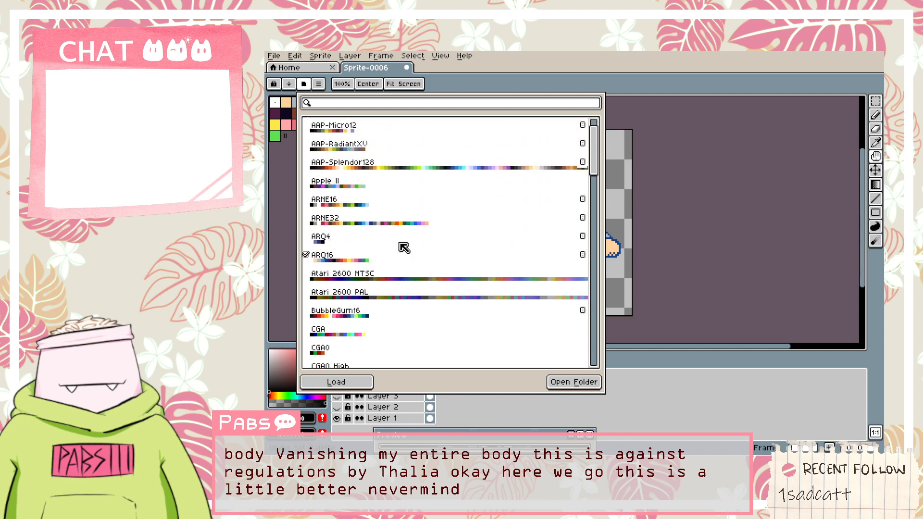
{"action": "scroll", "coordinate": [335, 249], "scroll_direction": "down", "scroll_amount": 10}
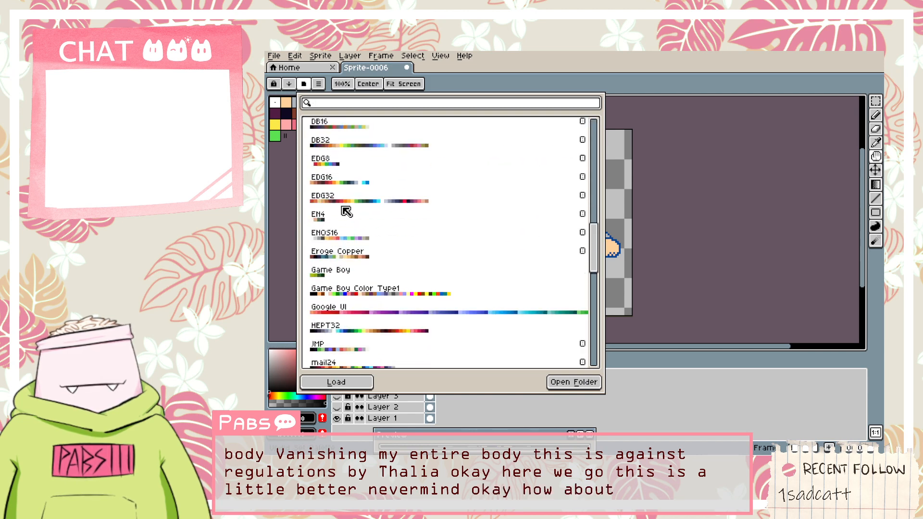
{"action": "scroll", "coordinate": [347, 209], "scroll_direction": "down", "scroll_amount": 1}
{"action": "double_click", "coordinate": [483, 239]}
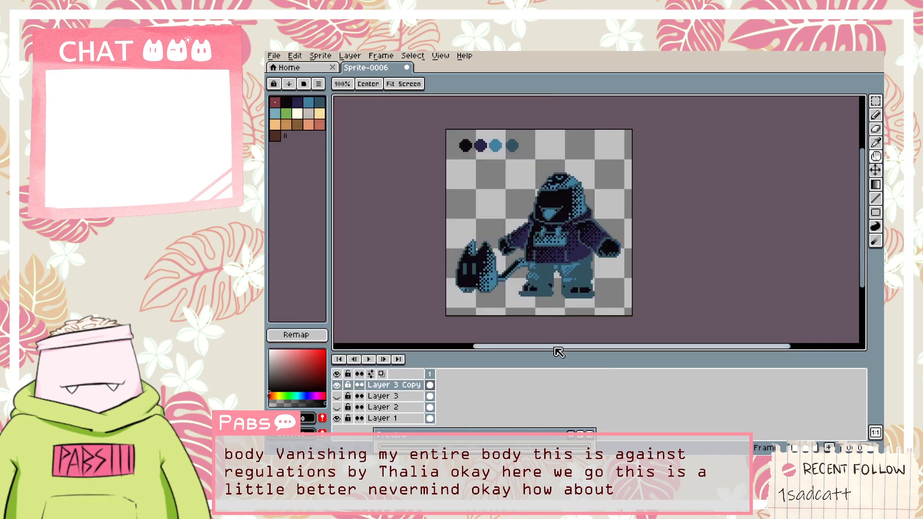
{"action": "scroll", "coordinate": [508, 288], "scroll_direction": "up", "scroll_amount": 4}
{"action": "scroll", "coordinate": [461, 263], "scroll_direction": "down", "scroll_amount": 5}
{"action": "scroll", "coordinate": [409, 235], "scroll_direction": "up", "scroll_amount": 3}
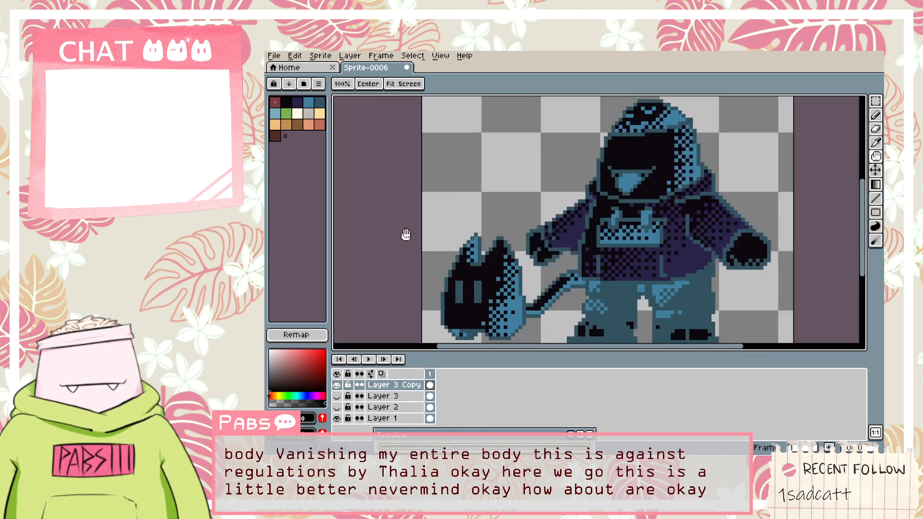
Remap the sprite's colors to the loaded Eroge Copper palette and check the hooded character and cat.
{"action": "left_click", "coordinate": [320, 341]}
{"action": "scroll", "coordinate": [581, 285], "scroll_direction": "down", "scroll_amount": 3}
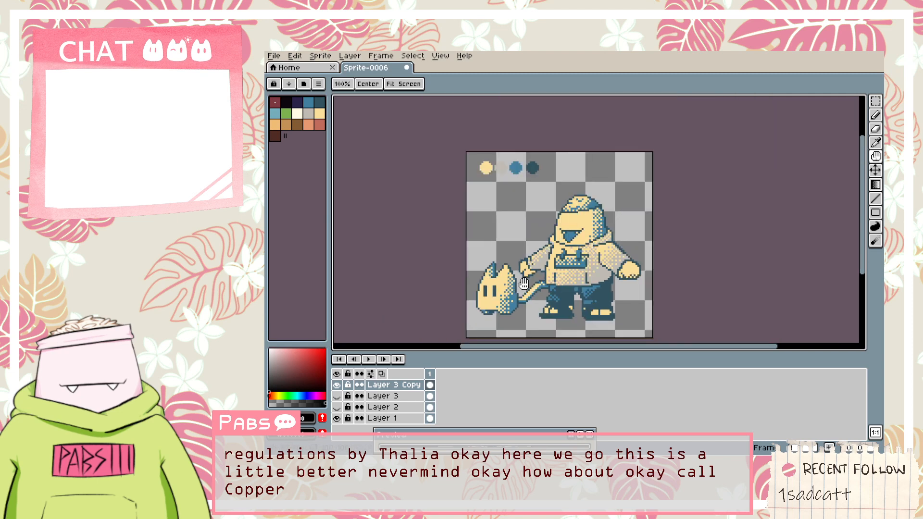
{"action": "scroll", "coordinate": [581, 284], "scroll_direction": "up", "scroll_amount": 4}
{"action": "scroll", "coordinate": [581, 285], "scroll_direction": "down", "scroll_amount": 2}
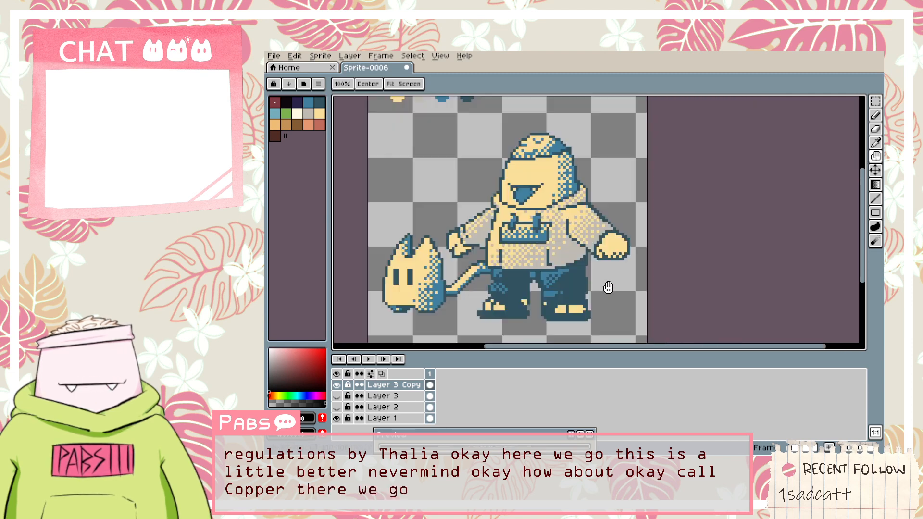
{"action": "left_click_drag", "start_coordinate": [519, 279], "coordinate": [589, 293]}
{"action": "key", "text": "v"}
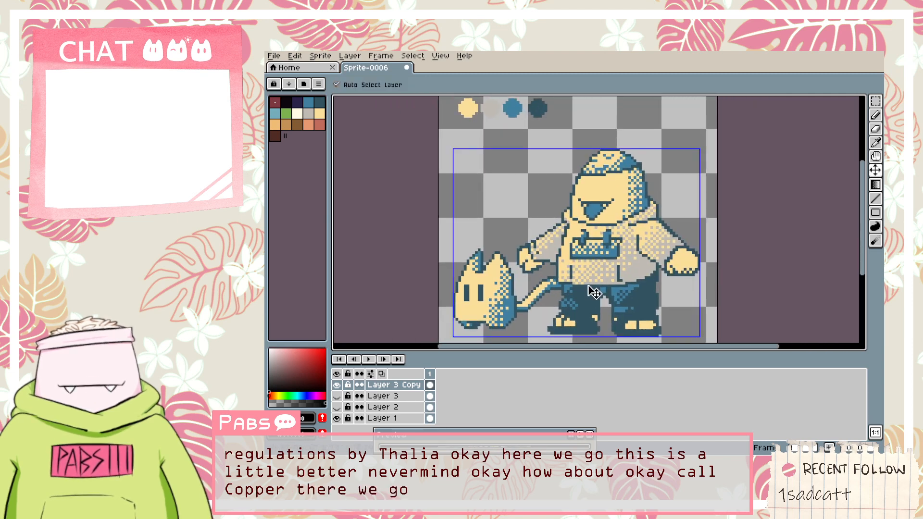
Try HSL hue/saturation variations on the remapped sprite, ending at hue -180, saturation 19 and lightness 29.
{"action": "key", "text": "ctrl+u"}
{"action": "left_click_drag", "start_coordinate": [735, 157], "coordinate": [757, 177]}
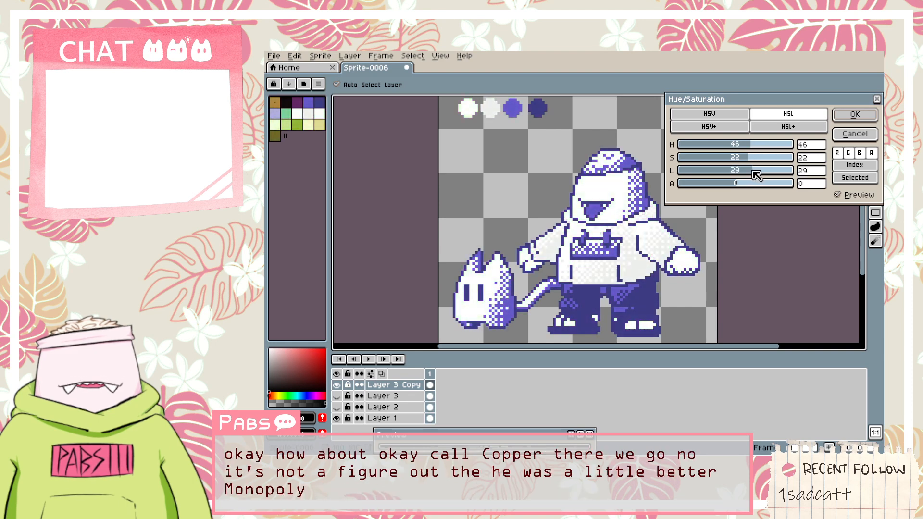
{"action": "left_click_drag", "start_coordinate": [738, 145], "coordinate": [773, 150]}
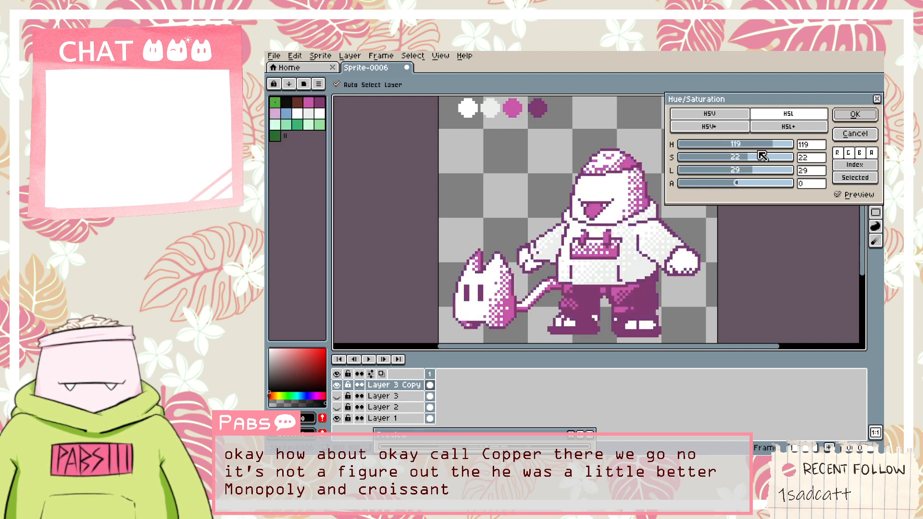
{"action": "left_click_drag", "start_coordinate": [745, 148], "coordinate": [781, 146]}
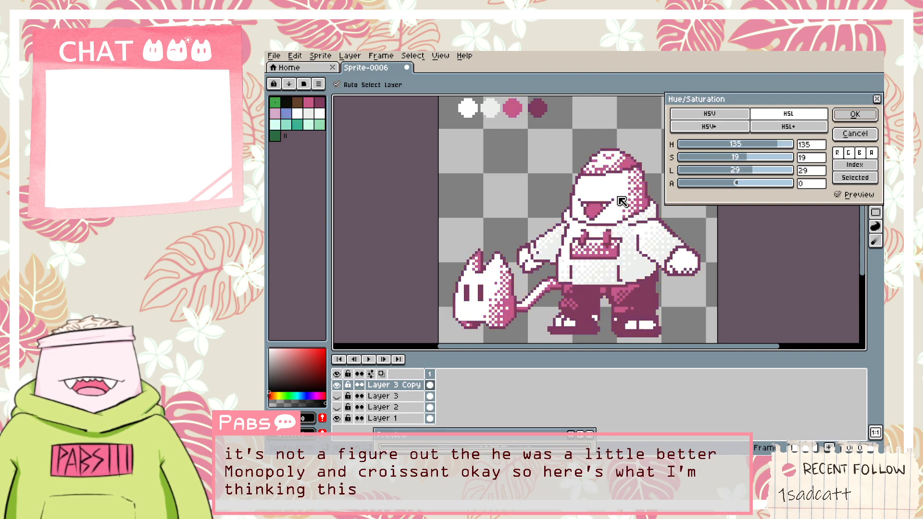
{"action": "left_click_drag", "start_coordinate": [777, 143], "coordinate": [683, 170]}
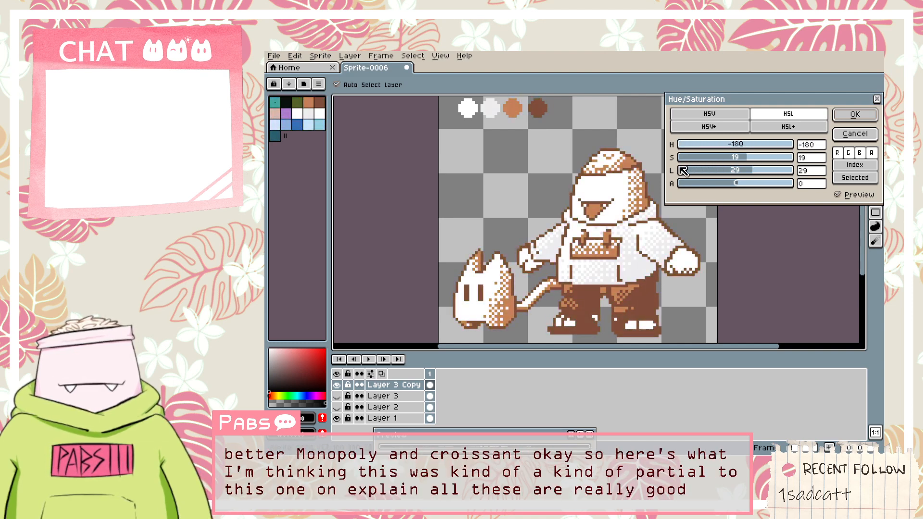
Undo the hue/saturation adjustment, remaps and palette swaps back to the sprite's original green, pink, black and white colors.
{"action": "key", "text": "Return"}
{"action": "key", "text": "ctrl+z"}
{"action": "key", "text": "ctrl+z"}
{"action": "key", "text": "ctrl+z"}
{"action": "key", "text": "ctrl+z"}
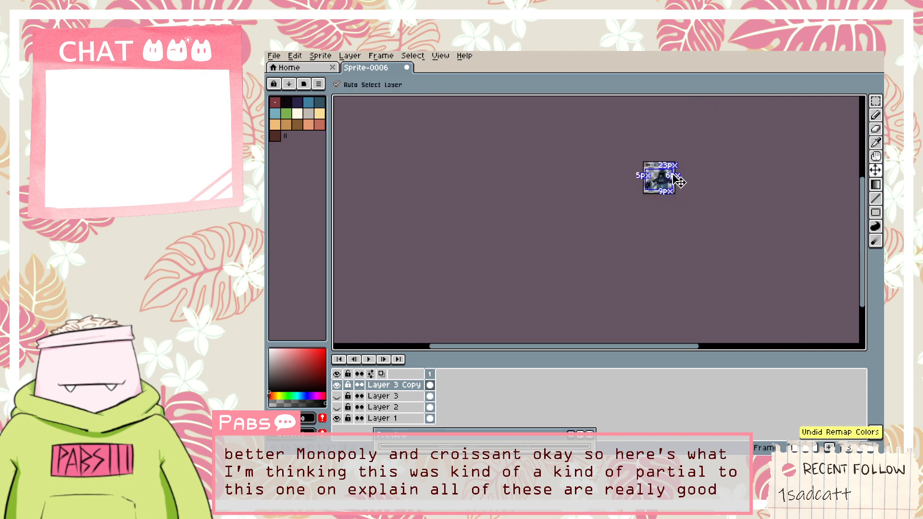
{"action": "key", "text": "ctrl+z"}
{"action": "key", "text": "ctrl+z"}
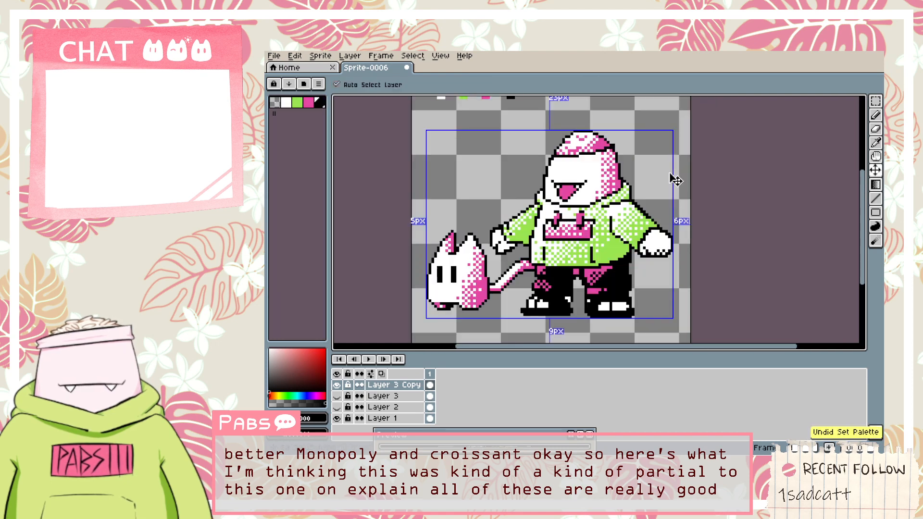
Adjust the original-colored sprite's hue/saturation in HSL mode with hue -12, saturation 10 and lightness 27.
{"action": "scroll", "coordinate": [670, 175], "scroll_direction": "down", "scroll_amount": 3}
{"action": "scroll", "coordinate": [659, 172], "scroll_direction": "up", "scroll_amount": 2}
{"action": "left_click_drag", "start_coordinate": [608, 136], "coordinate": [657, 141]}
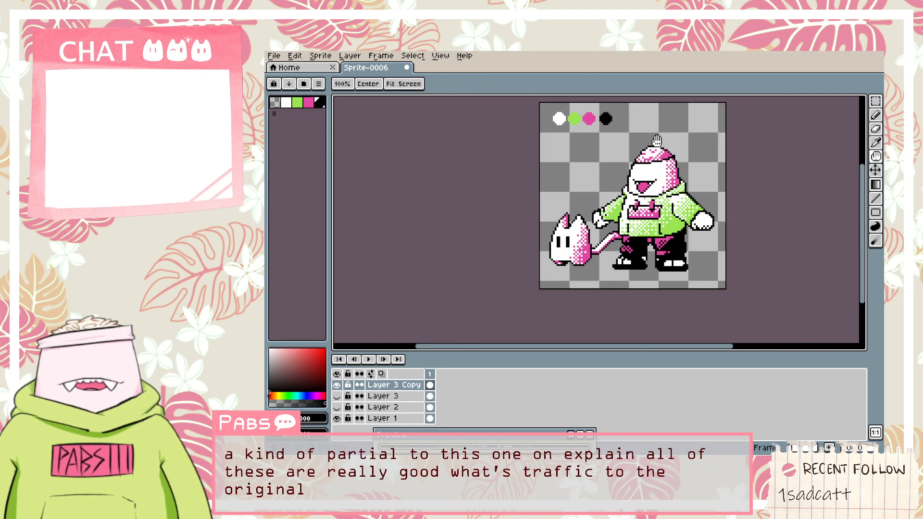
{"action": "scroll", "coordinate": [719, 167], "scroll_direction": "up", "scroll_amount": 1}
{"action": "key", "text": "ctrl+a"}
{"action": "key", "text": "ctrl+u"}
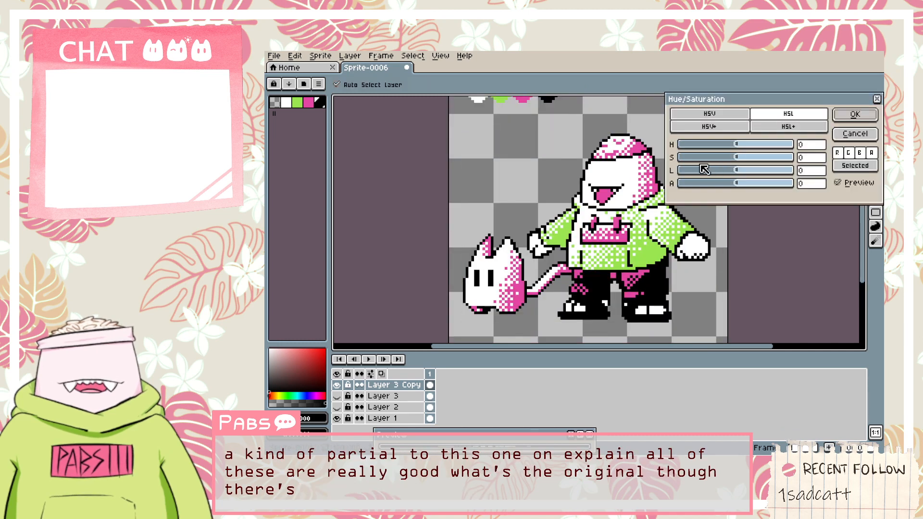
{"action": "left_click_drag", "start_coordinate": [718, 171], "coordinate": [735, 147]}
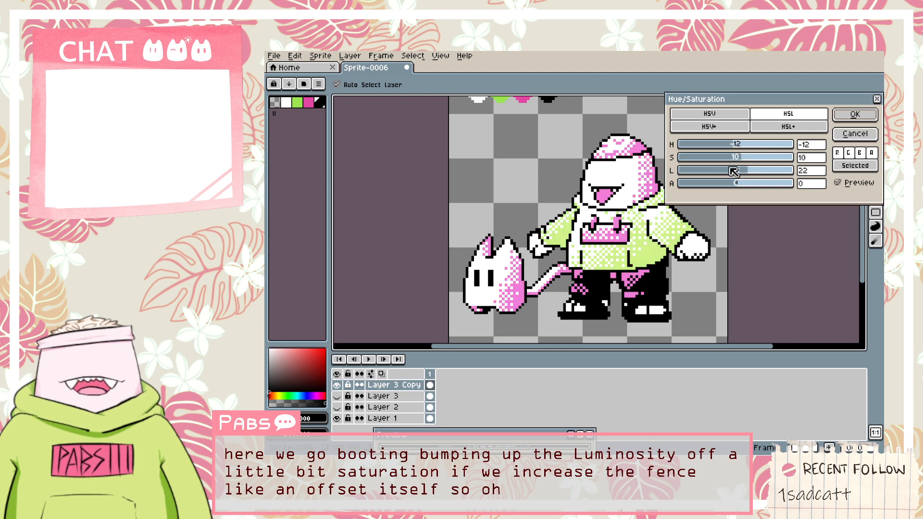
{"action": "left_click_drag", "start_coordinate": [733, 171], "coordinate": [754, 175]}
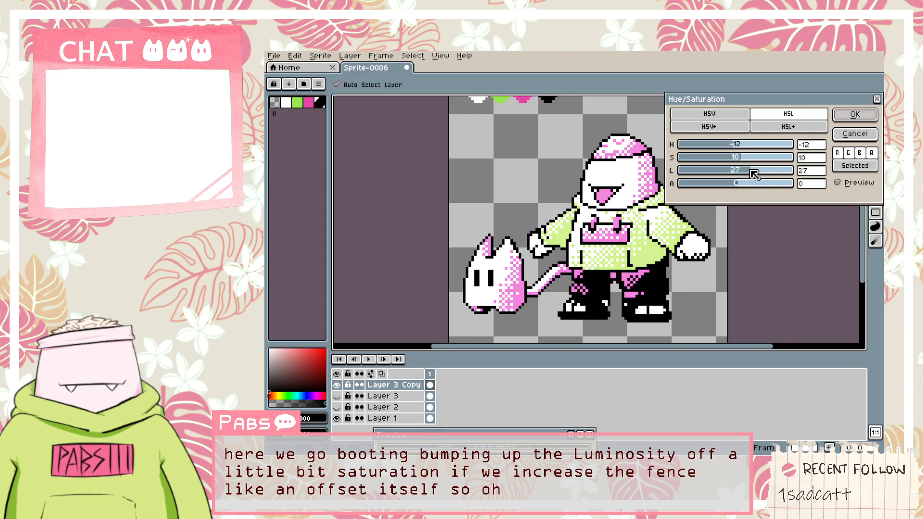
{"action": "left_click", "coordinate": [855, 115]}
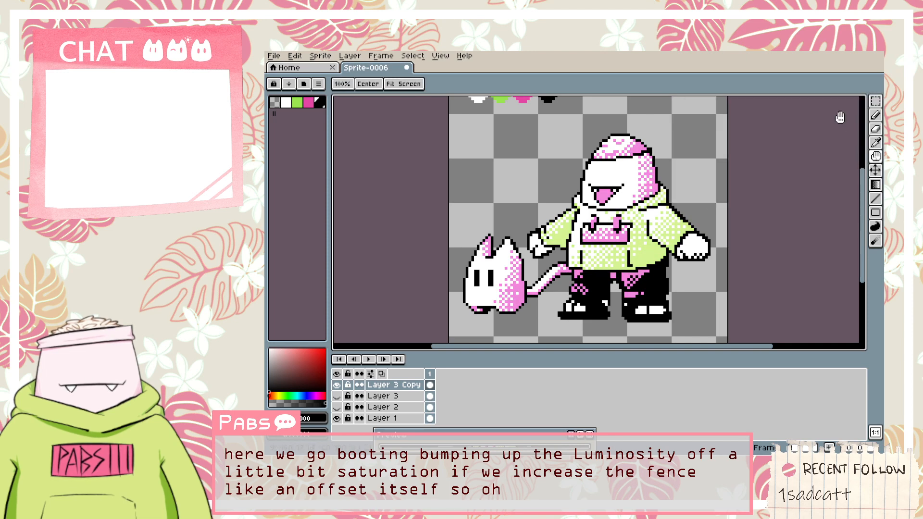
{"action": "scroll", "coordinate": [666, 245], "scroll_direction": "up", "scroll_amount": 2}
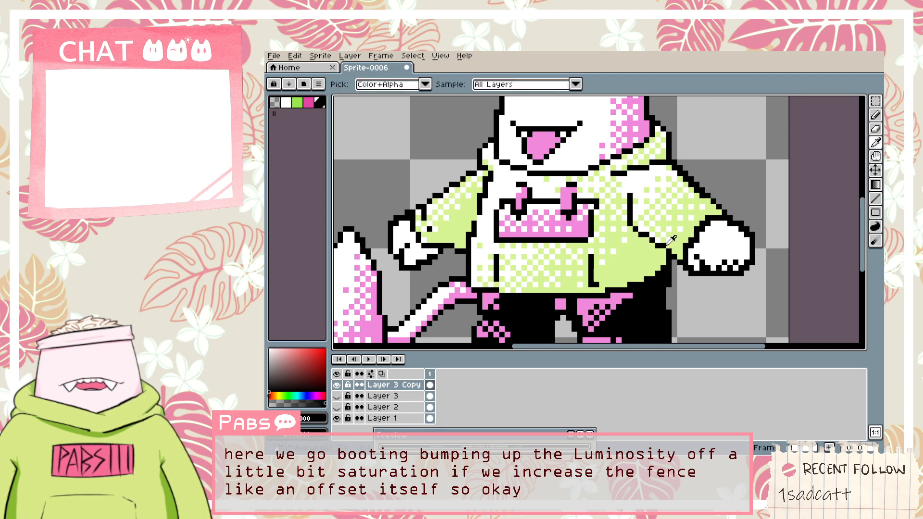
Try adding extra black over the pink trouser patches on the character's right-hand leg with the Spray tool.
{"action": "key", "text": "i"}
{"action": "key", "text": "h"}
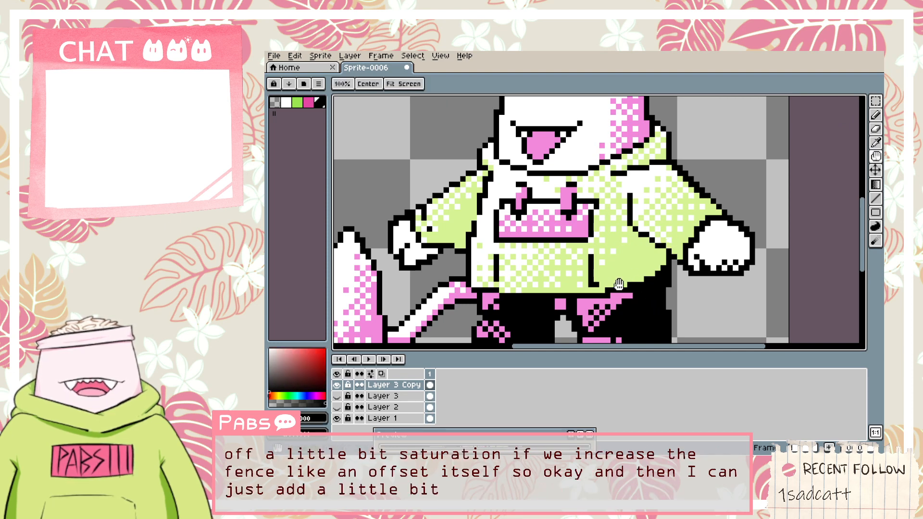
{"action": "scroll", "coordinate": [613, 284], "scroll_direction": "up", "scroll_amount": 1}
{"action": "key", "text": "b"}
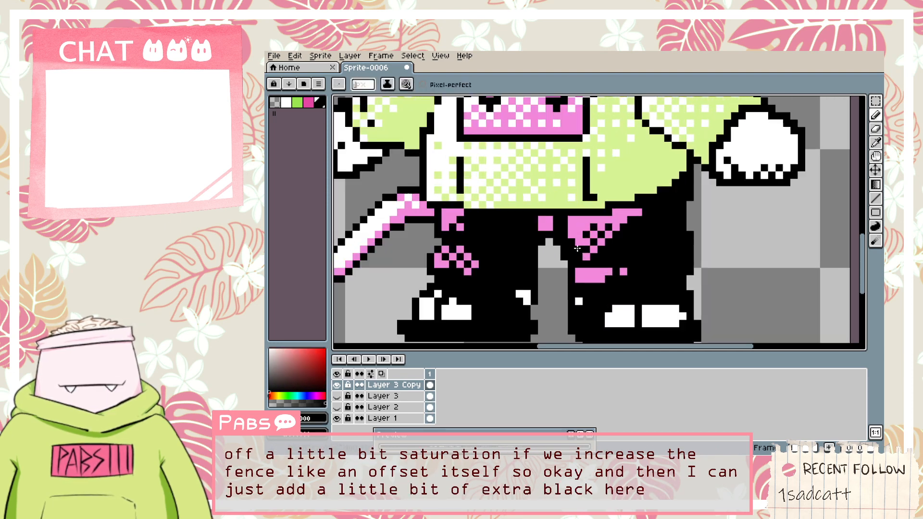
{"action": "left_click", "coordinate": [875, 156]}
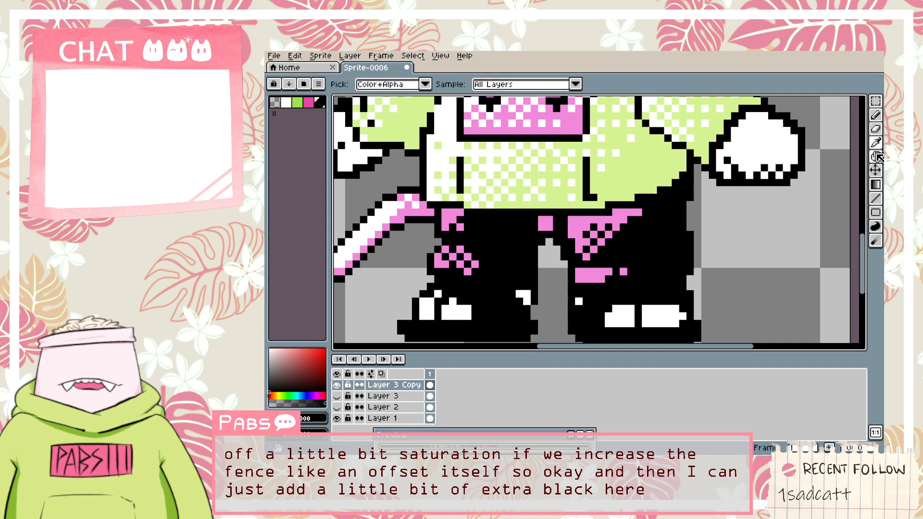
{"action": "left_click", "coordinate": [861, 115]}
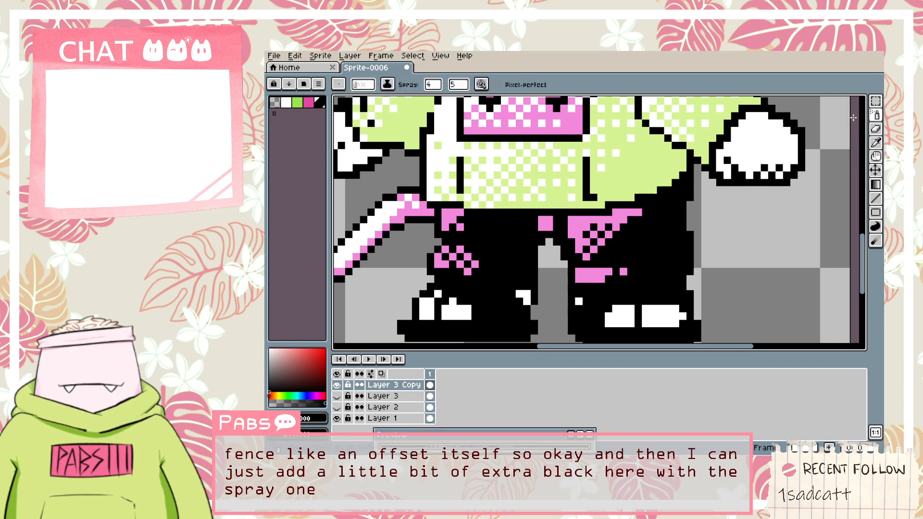
{"action": "left_click_drag", "start_coordinate": [594, 239], "coordinate": [578, 240]}
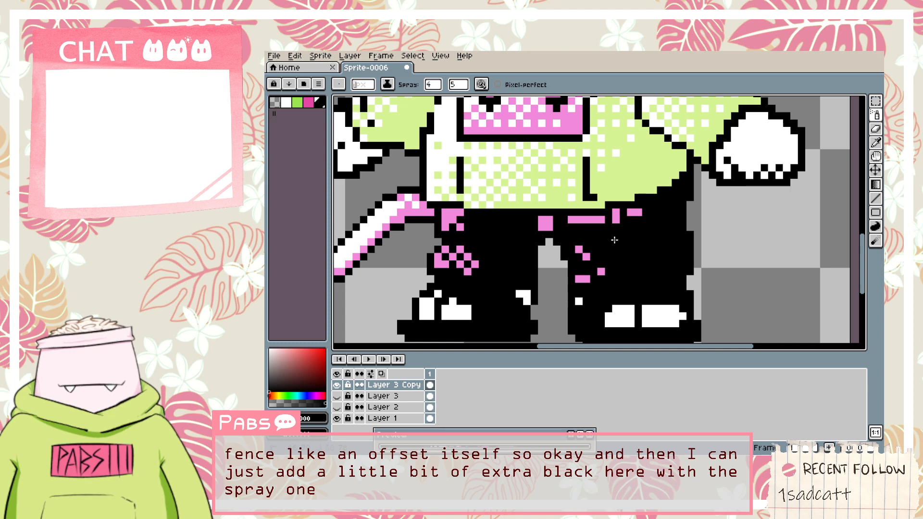
{"action": "scroll", "coordinate": [623, 251], "scroll_direction": "down", "scroll_amount": 3}
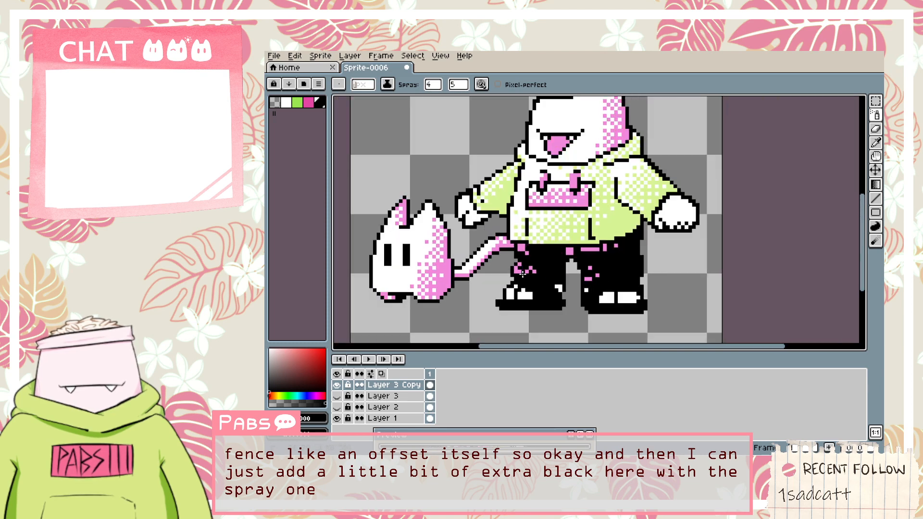
{"action": "scroll", "coordinate": [535, 262], "scroll_direction": "down", "scroll_amount": 2}
{"action": "scroll", "coordinate": [593, 262], "scroll_direction": "up", "scroll_amount": 2}
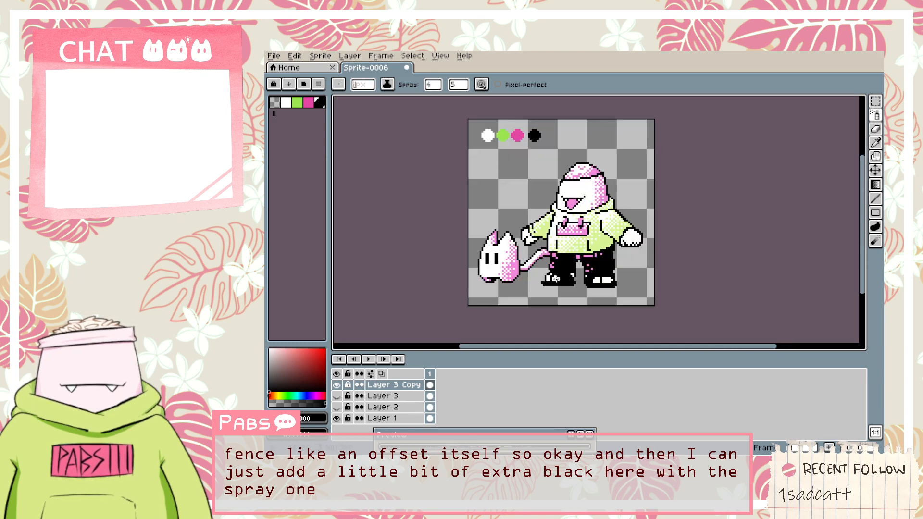
Undo the black spray strokes on the trousers while keeping the softened hue/saturation adjustment.
{"action": "key", "text": "ctrl+z"}
{"action": "key", "text": "ctrl+z"}
{"action": "key", "text": "ctrl+z"}
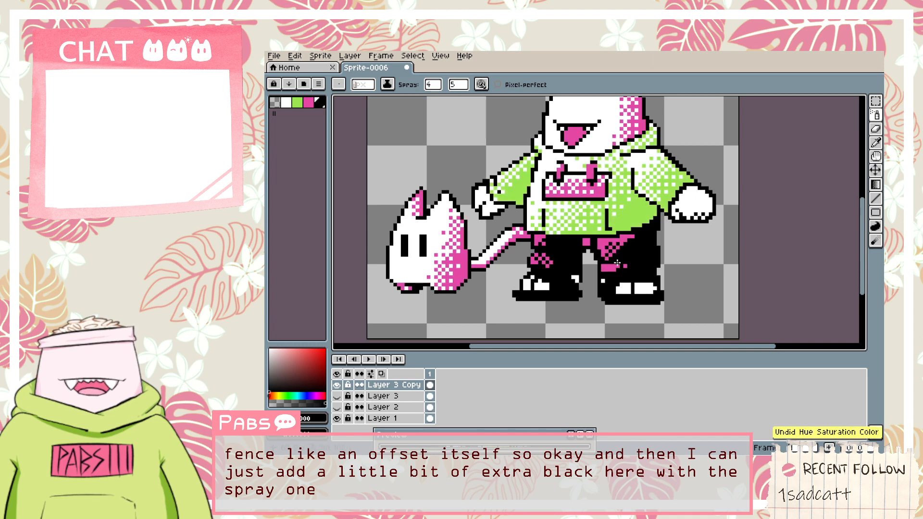
{"action": "key", "text": "ctrl+y"}
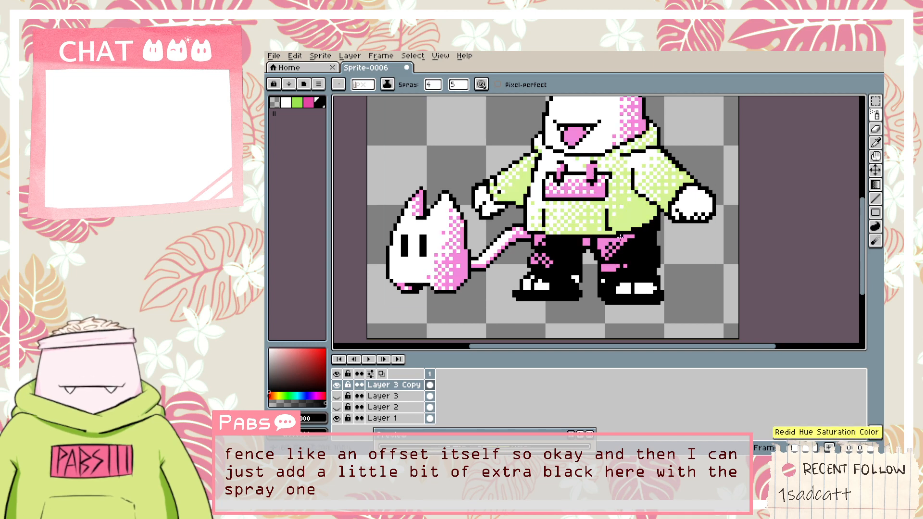
Try the Jumble tool on the sprite and undo its stroke.
{"action": "left_click", "coordinate": [875, 115]}
{"action": "left_click", "coordinate": [876, 129]}
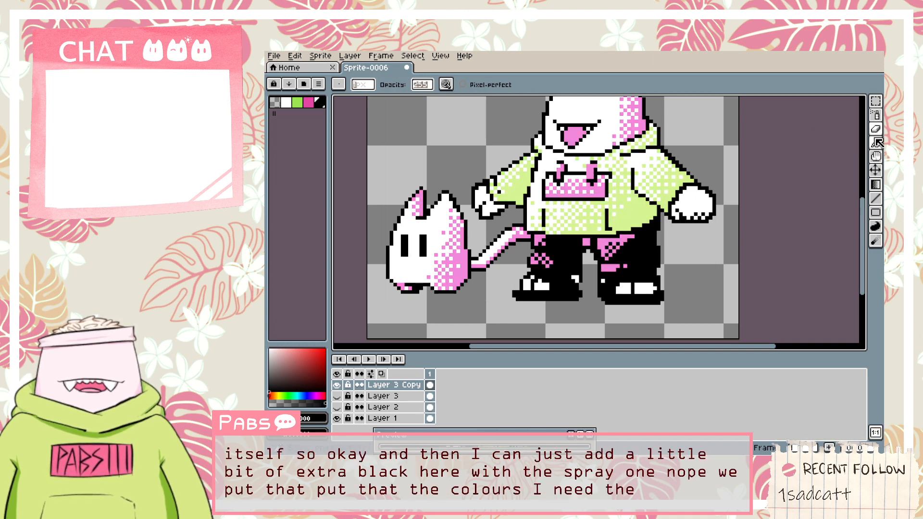
{"action": "left_click", "coordinate": [876, 241]}
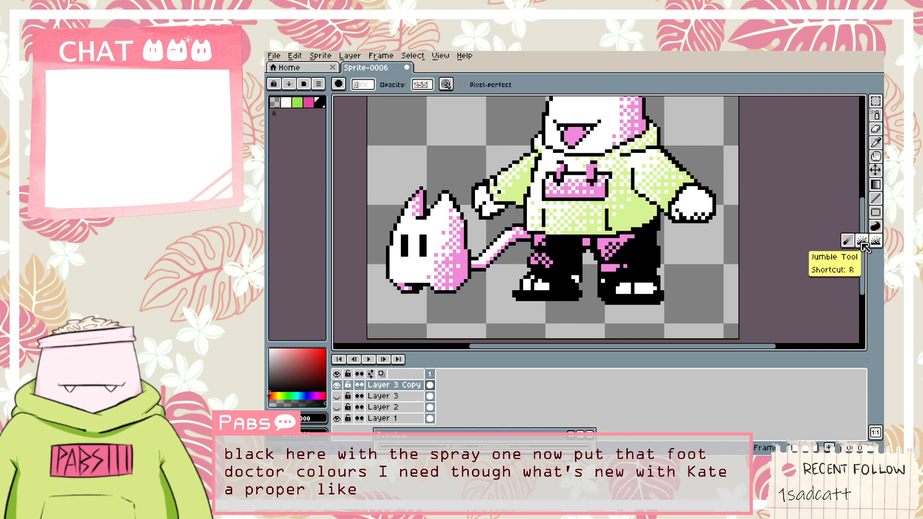
{"action": "left_click", "coordinate": [862, 240]}
{"action": "scroll", "coordinate": [626, 279], "scroll_direction": "up", "scroll_amount": 1}
{"action": "key", "text": "ctrl+z"}
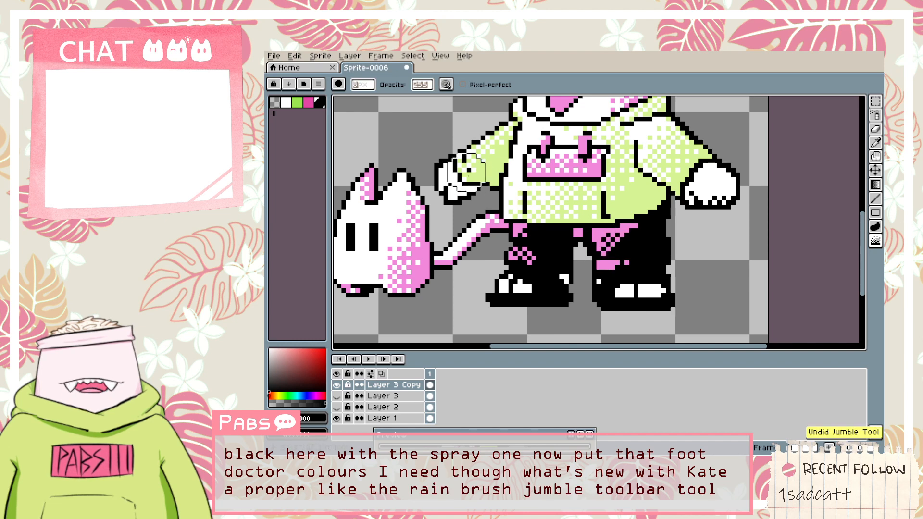
Switch to the Pencil tool for editing the trouser patches.
{"action": "left_click", "coordinate": [876, 227]}
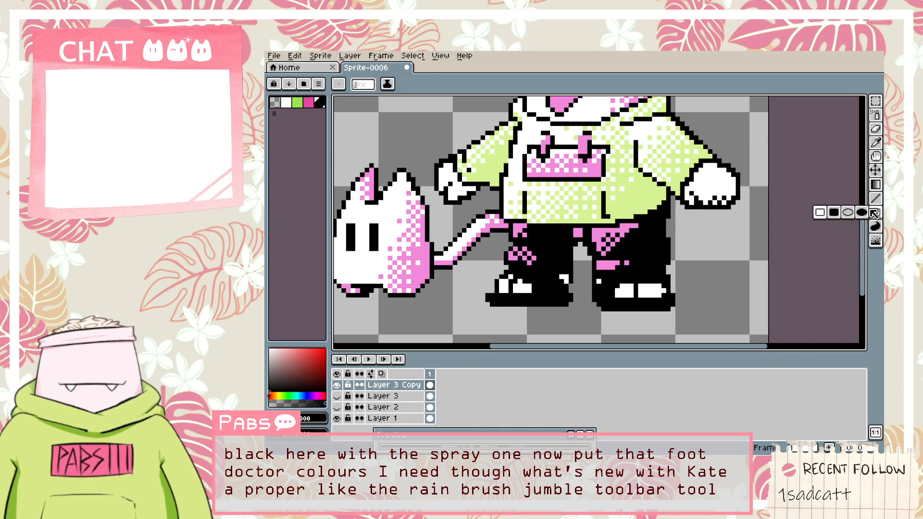
{"action": "mouse_move", "coordinate": [875, 204]}
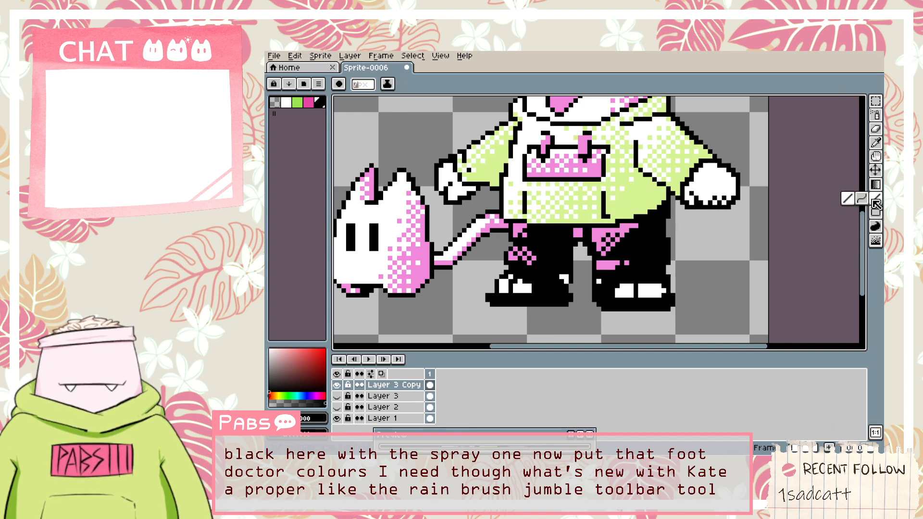
{"action": "left_click", "coordinate": [877, 159]}
{"action": "mouse_move", "coordinate": [878, 158]}
{"action": "left_mouse_down"}
{"action": "mouse_move", "coordinate": [878, 116]}
{"action": "mouse_move", "coordinate": [849, 116]}
{"action": "left_mouse_up"}
Try the Pencil with Shading ink and the sampled pink on the lower-left trouser patch, then undo it.
{"action": "left_click", "coordinate": [387, 84]}
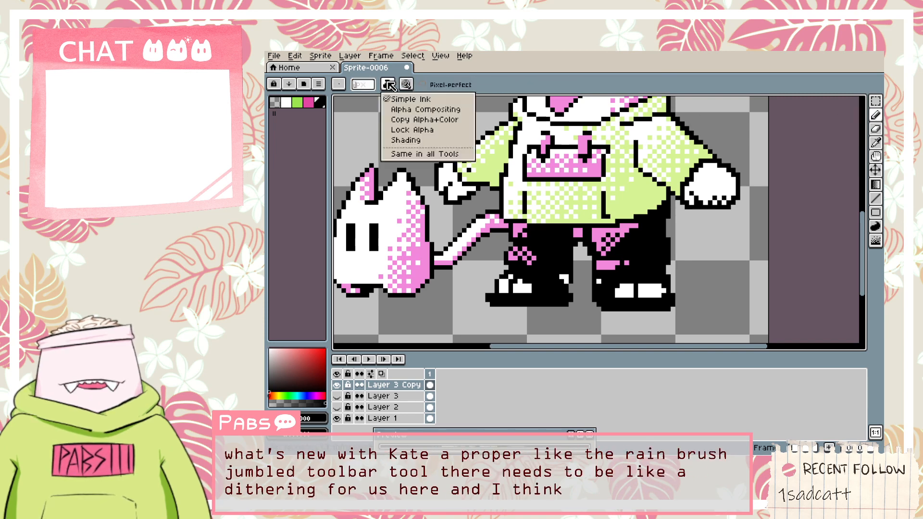
{"action": "left_click", "coordinate": [408, 140]}
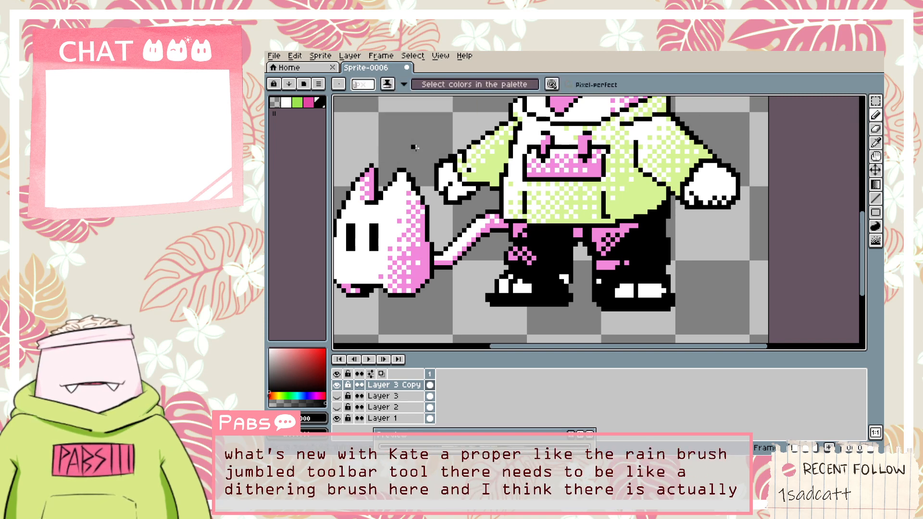
{"action": "scroll", "coordinate": [530, 268], "scroll_direction": "up", "scroll_amount": 1}
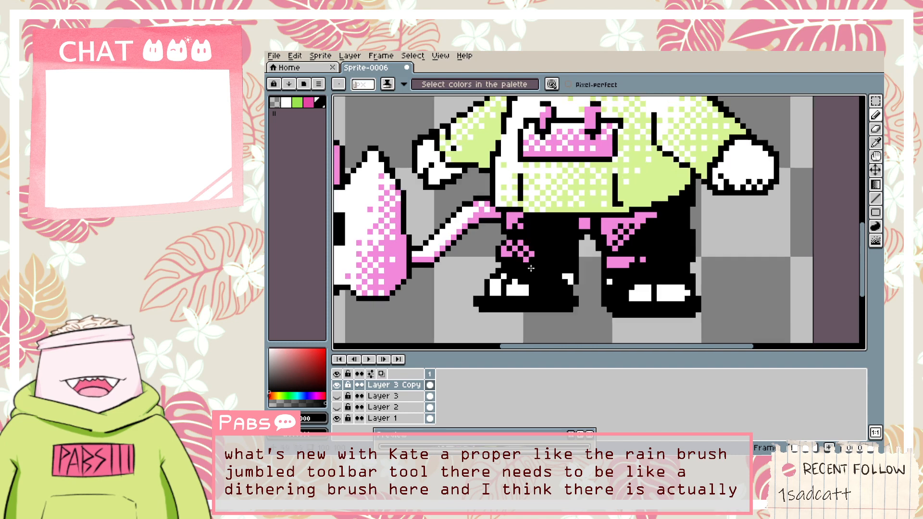
{"action": "key", "text": "ctrl+z"}
{"action": "left_click", "coordinate": [517, 241], "text": "alt"}
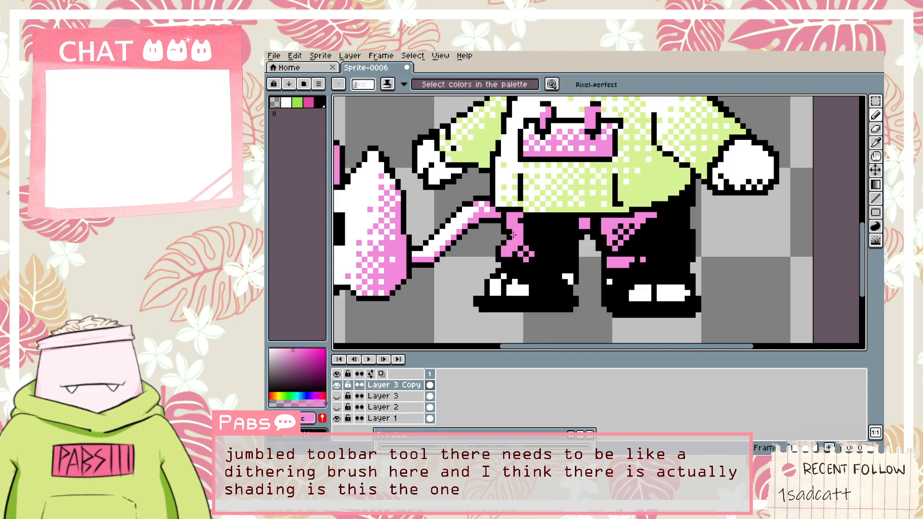
{"action": "key", "text": "ctrl+z"}
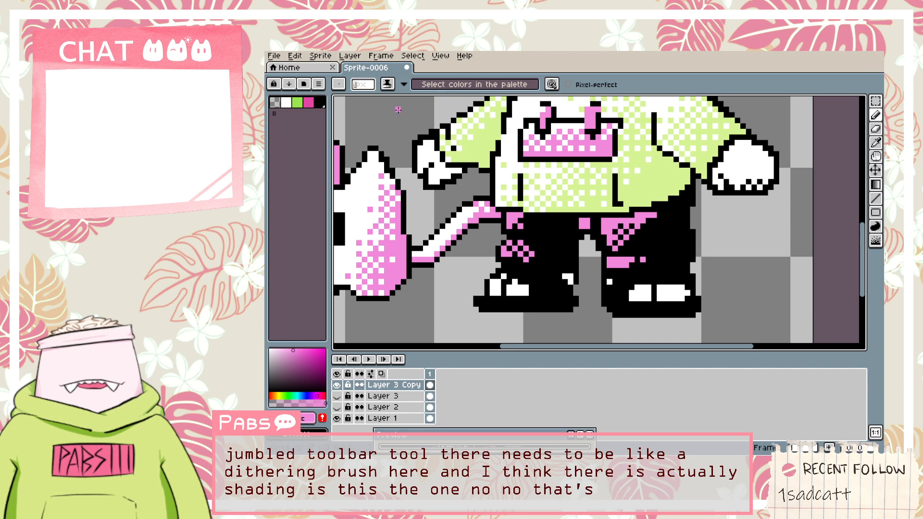
Try shading the lower-left trouser patch with the palette's pink and black as the shading colors, then undo it.
{"action": "left_click", "coordinate": [308, 107]}
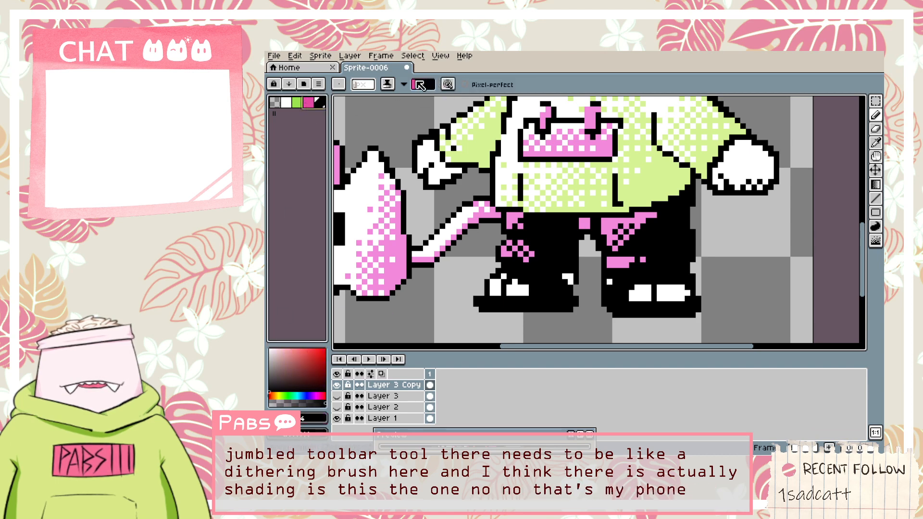
{"action": "mouse_move", "coordinate": [506, 260]}
{"action": "left_mouse_down"}
{"action": "mouse_move", "coordinate": [521, 233]}
{"action": "mouse_move", "coordinate": [532, 255]}
{"action": "mouse_move", "coordinate": [522, 259]}
{"action": "mouse_move", "coordinate": [517, 245]}
{"action": "left_mouse_up"}
{"action": "key", "text": "ctrl+z"}
{"action": "key", "text": "ctrl+z"}
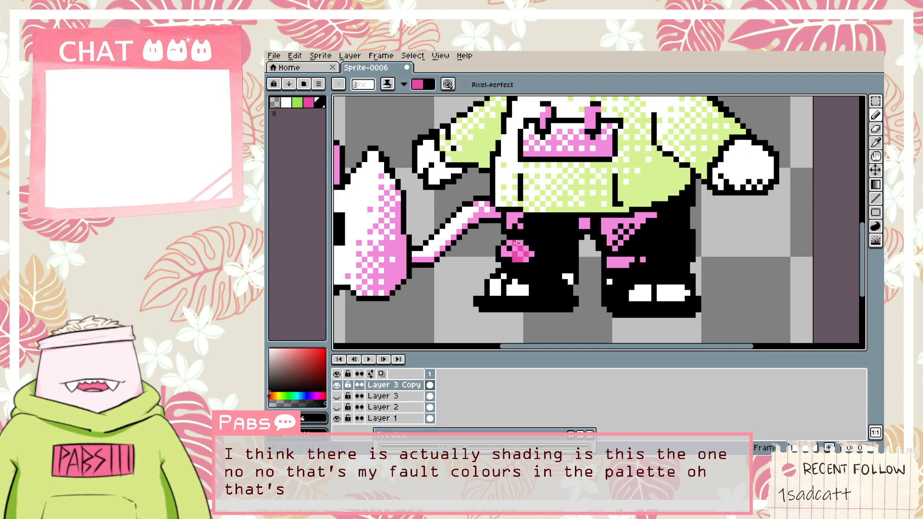
{"action": "key", "text": "ctrl+z"}
Return the pencil to Simple Ink and trim the lower dithered pink patch on the left-hand leg with black pixels.
{"action": "left_click", "coordinate": [448, 85]}
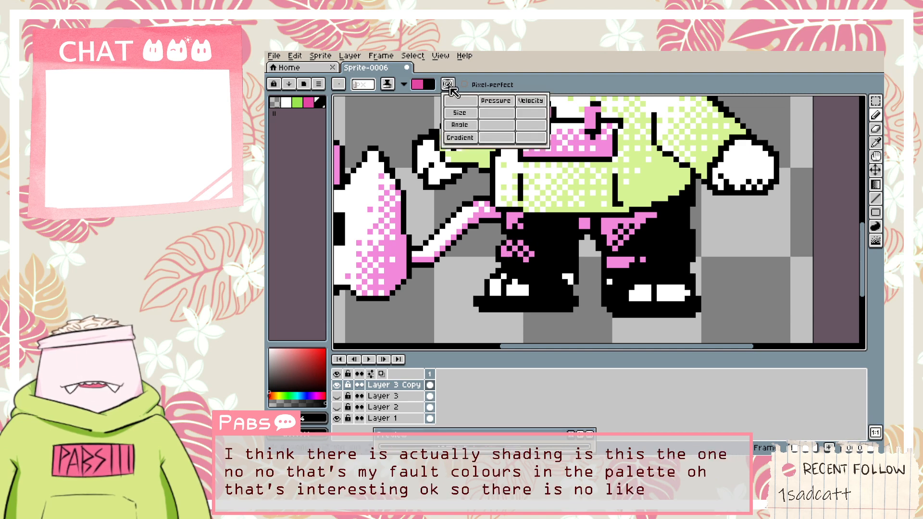
{"action": "left_click", "coordinate": [403, 84]}
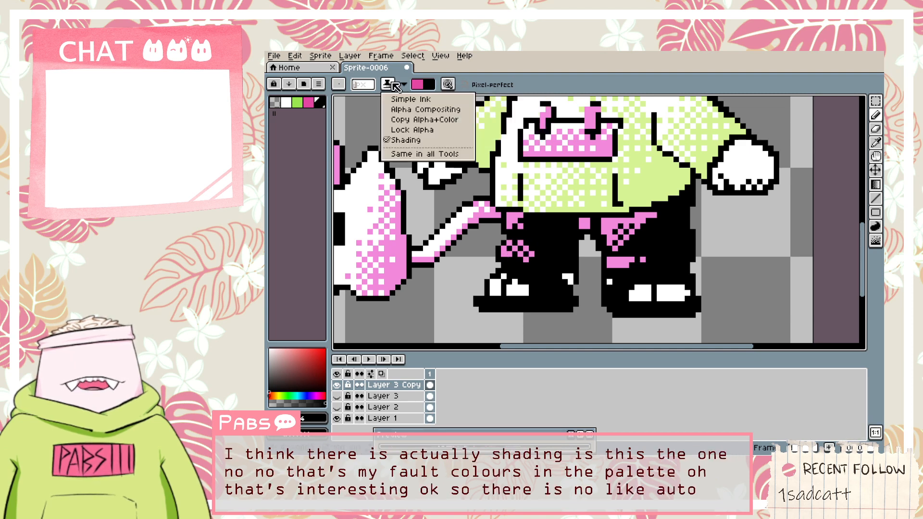
{"action": "left_click", "coordinate": [410, 99]}
{"action": "scroll", "coordinate": [508, 264], "scroll_direction": "up", "scroll_amount": 2}
{"action": "key", "text": "ctrl+z"}
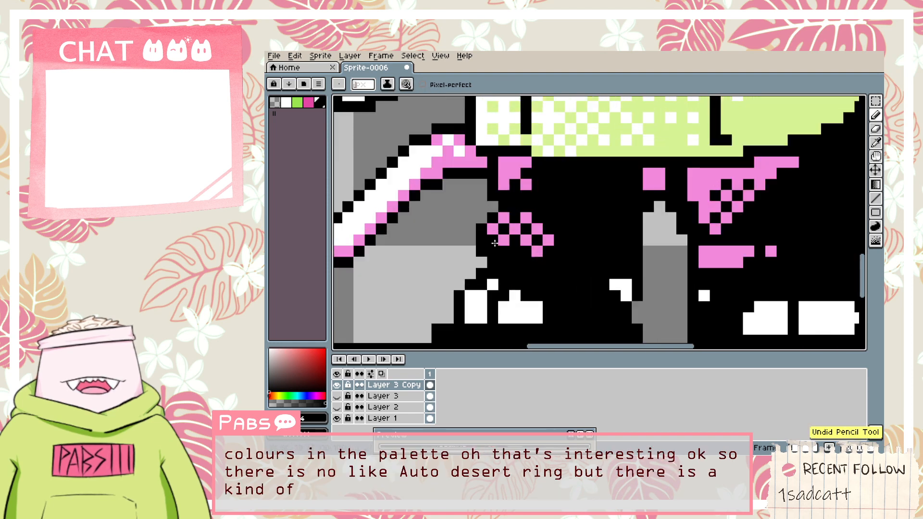
{"action": "key", "text": "ctrl+z"}
{"action": "key", "text": "ctrl+z"}
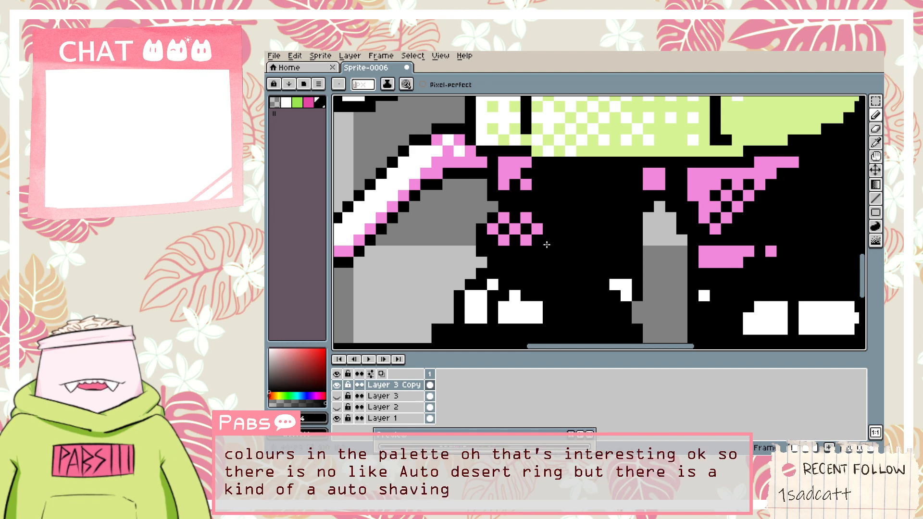
{"action": "left_click", "coordinate": [525, 240]}
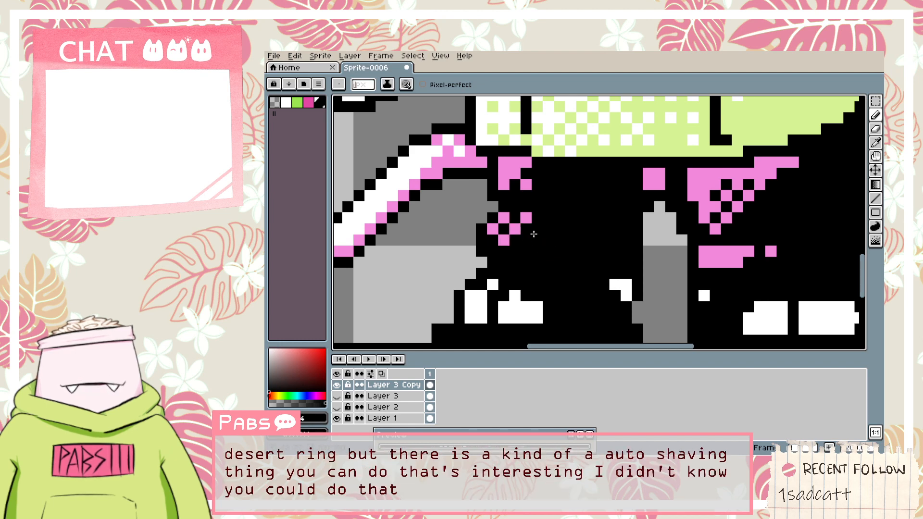
{"action": "scroll", "coordinate": [534, 218], "scroll_direction": "down", "scroll_amount": 2}
{"action": "scroll", "coordinate": [535, 218], "scroll_direction": "up", "scroll_amount": 1}
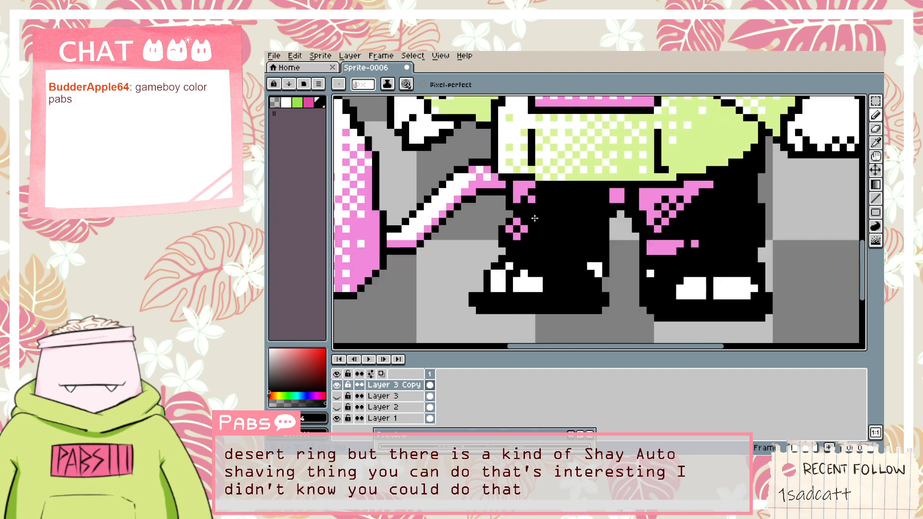
Dither the upper pink patch on the left-hand leg with black pixels in a checkered pattern.
{"action": "scroll", "coordinate": [535, 219], "scroll_direction": "down", "scroll_amount": 3}
{"action": "scroll", "coordinate": [543, 231], "scroll_direction": "up", "scroll_amount": 4}
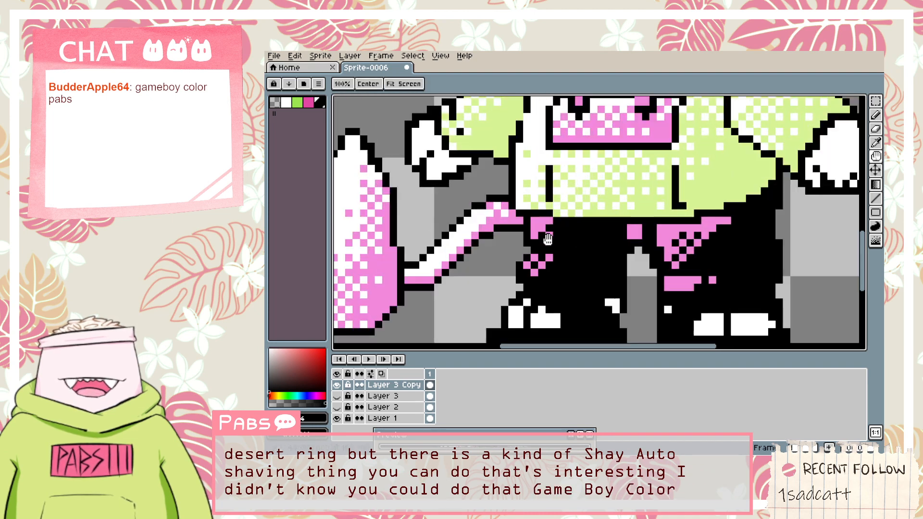
{"action": "scroll", "coordinate": [543, 233], "scroll_direction": "up", "scroll_amount": 1}
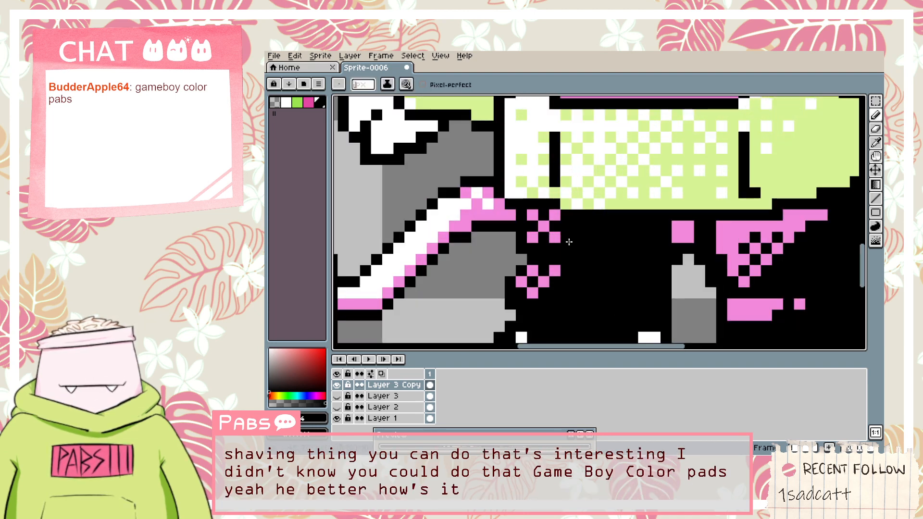
{"action": "scroll", "coordinate": [569, 242], "scroll_direction": "down", "scroll_amount": 3}
Narrow the small pink patch between the legs and trim the dithered diagonal edge of the right-hand leg's pink patch with black.
{"action": "scroll", "coordinate": [620, 248], "scroll_direction": "up", "scroll_amount": 1}
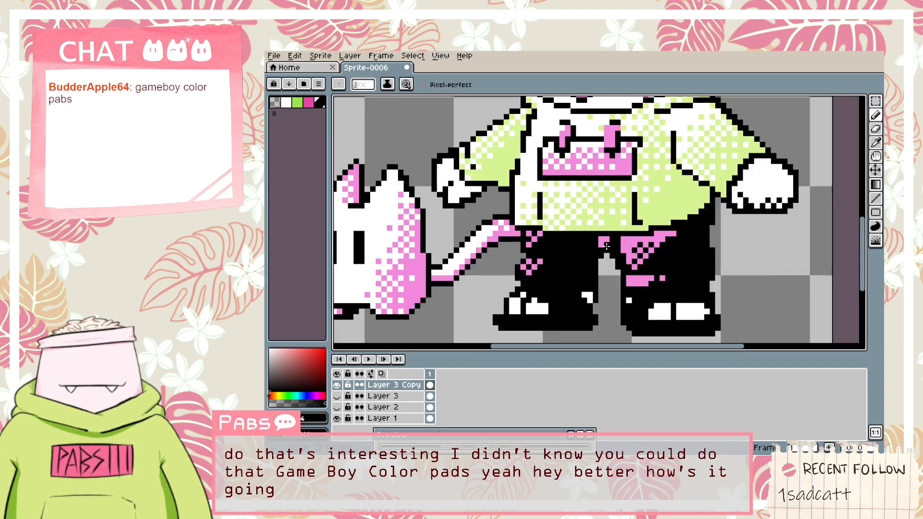
{"action": "scroll", "coordinate": [644, 248], "scroll_direction": "up", "scroll_amount": 4}
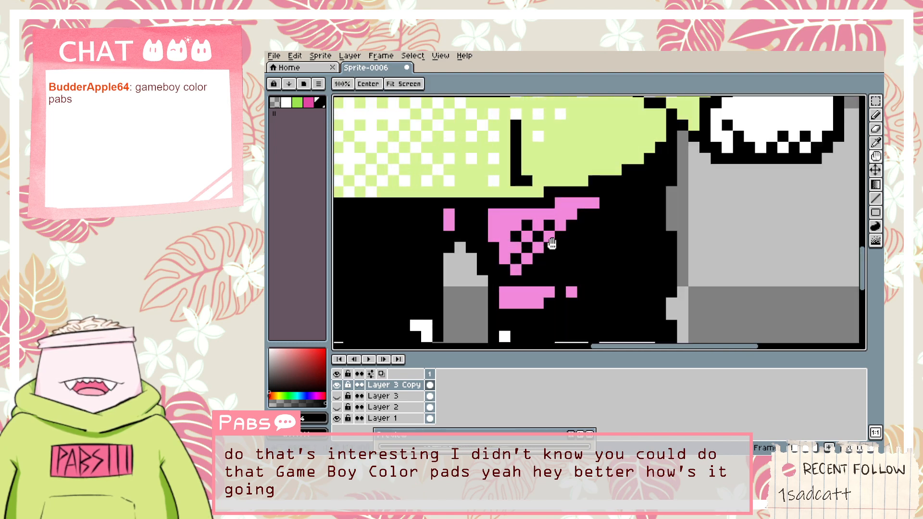
{"action": "left_click", "coordinate": [499, 212]}
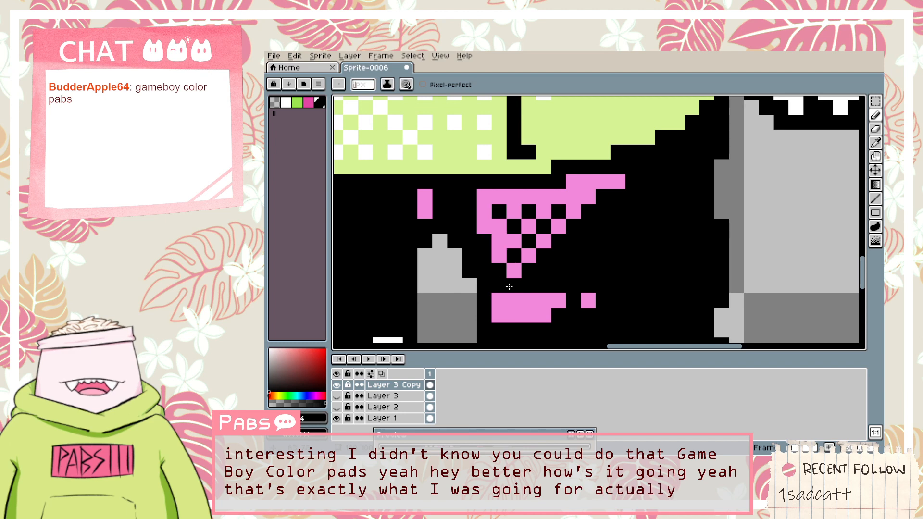
{"action": "left_click_drag", "start_coordinate": [514, 270], "coordinate": [602, 182]}
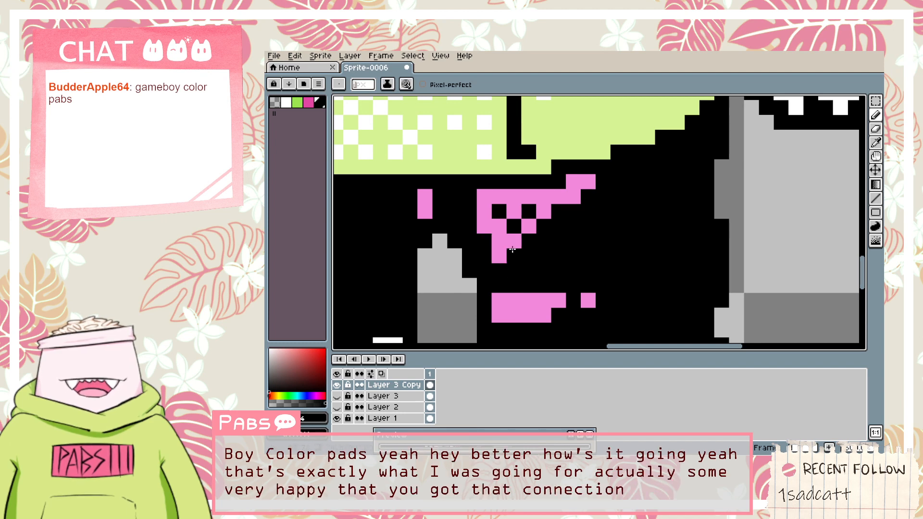
{"action": "scroll", "coordinate": [555, 239], "scroll_direction": "down", "scroll_amount": 5}
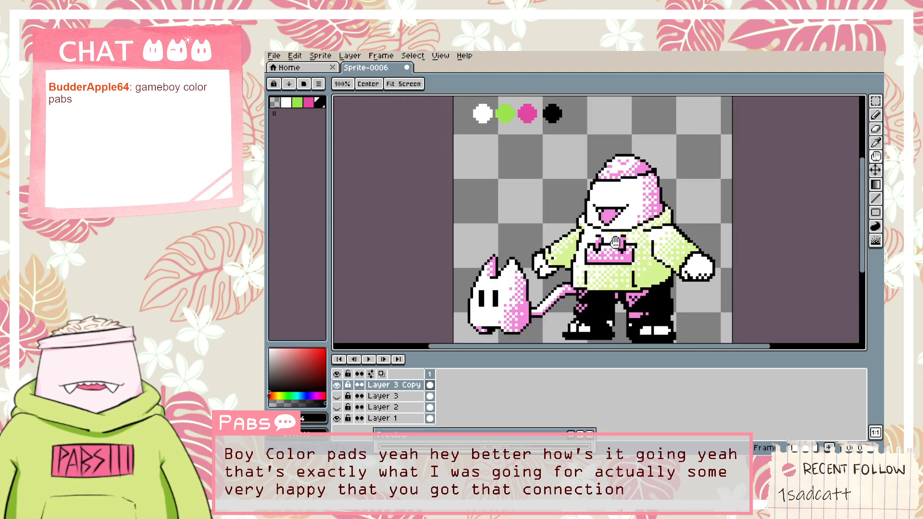
{"action": "scroll", "coordinate": [656, 257], "scroll_direction": "up", "scroll_amount": 3}
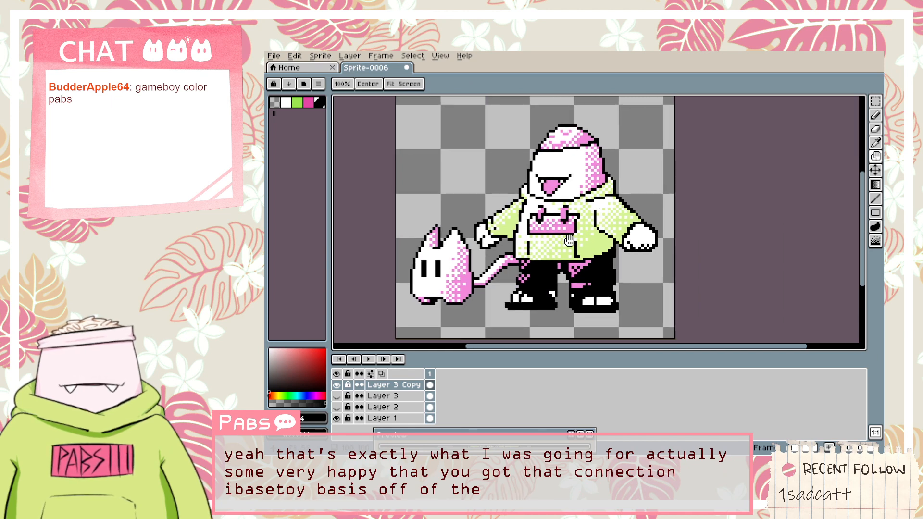
Break up the lower pink patch on the right-hand trouser leg with black pixels and remove its stray outer pixels.
{"action": "scroll", "coordinate": [580, 296], "scroll_direction": "up", "scroll_amount": 3}
{"action": "scroll", "coordinate": [580, 296], "scroll_direction": "up", "scroll_amount": 3}
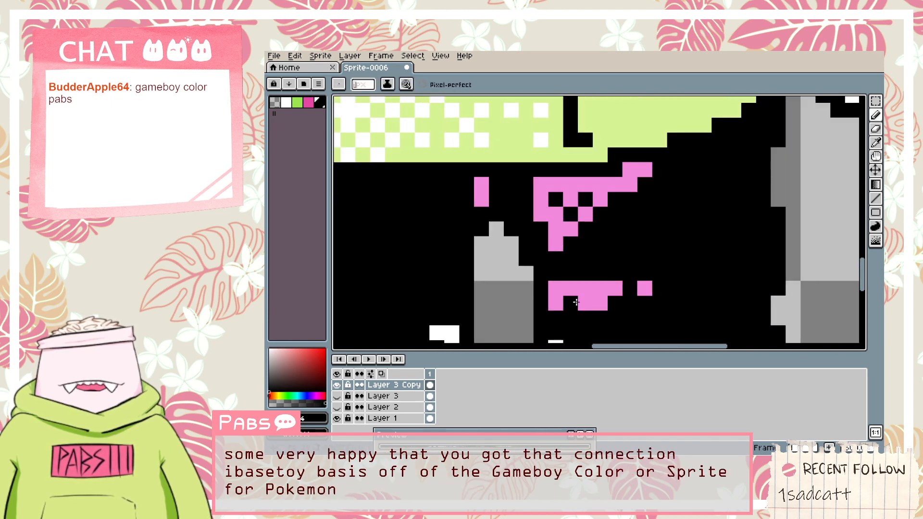
{"action": "left_click", "coordinate": [584, 289]}
{"action": "left_click", "coordinate": [600, 302]}
{"action": "left_click", "coordinate": [616, 288]}
{"action": "left_click", "coordinate": [644, 289]}
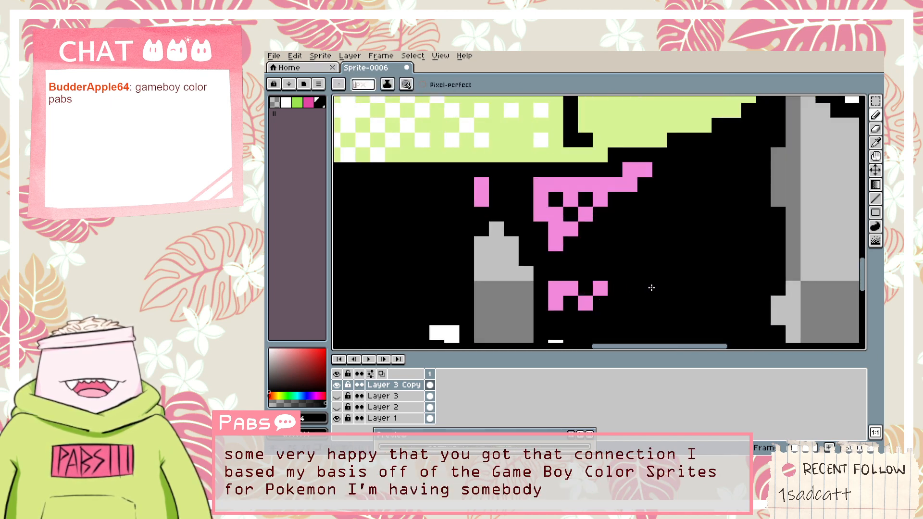
{"action": "scroll", "coordinate": [651, 288], "scroll_direction": "down", "scroll_amount": 5}
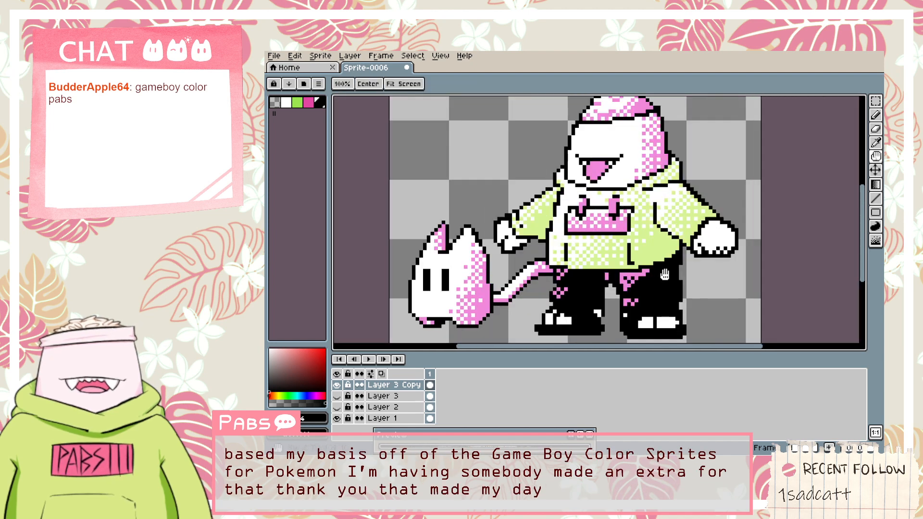
Trim the inner edge of the pink dithering along the right-hand side of the face with white.
{"action": "left_click_drag", "start_coordinate": [664, 275], "coordinate": [664, 295]}
{"action": "scroll", "coordinate": [620, 276], "scroll_direction": "up", "scroll_amount": 4}
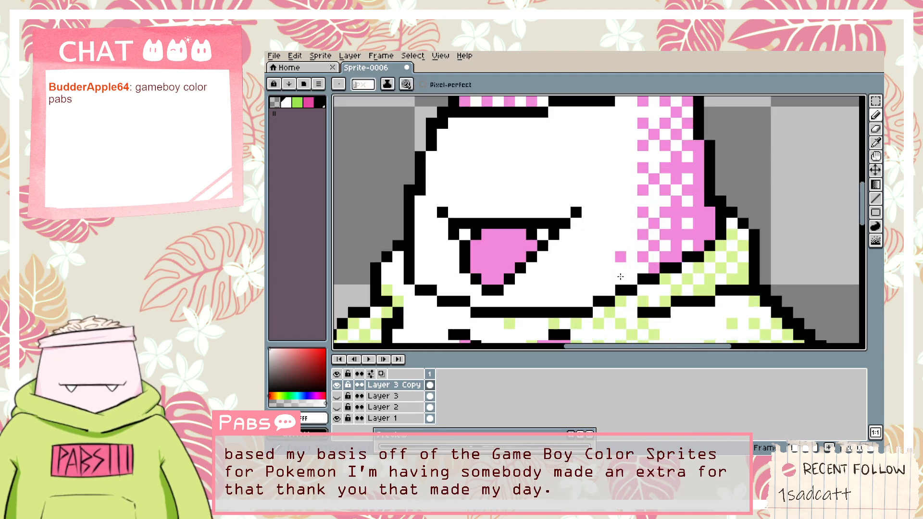
{"action": "mouse_move", "coordinate": [640, 245]}
{"action": "left_mouse_down"}
{"action": "mouse_move", "coordinate": [660, 171]}
{"action": "mouse_move", "coordinate": [656, 128]}
{"action": "mouse_move", "coordinate": [627, 181]}
{"action": "left_mouse_up"}
{"action": "left_click", "coordinate": [643, 124]}
{"action": "scroll", "coordinate": [650, 127], "scroll_direction": "down", "scroll_amount": 1}
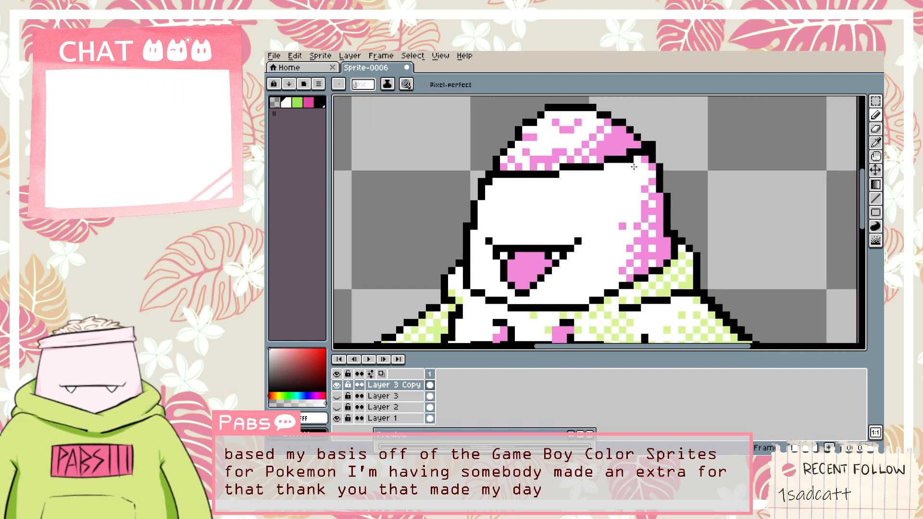
Sample the face's pink and extend the dithering beneath the cap's band at the upper right-hand corner of the face, undoing misplaced pixels.
{"action": "left_click", "coordinate": [643, 167], "text": "alt"}
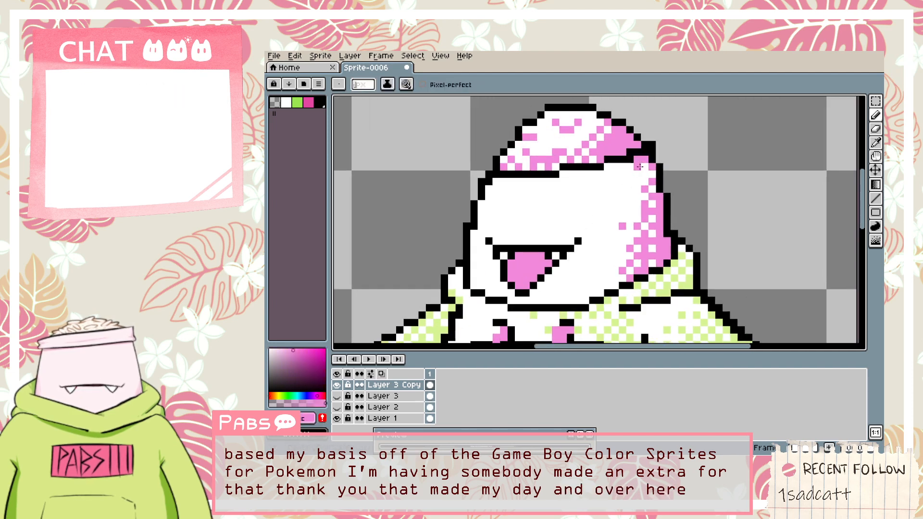
{"action": "key", "text": "ctrl+z"}
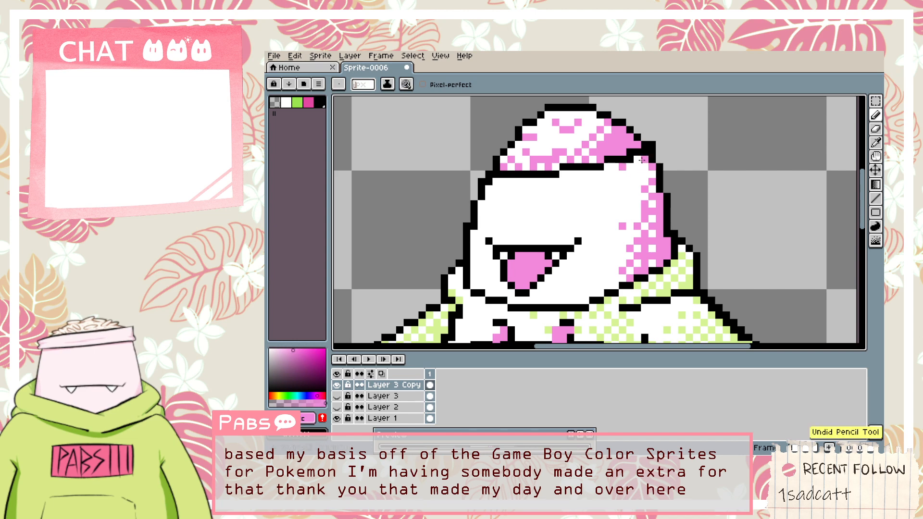
{"action": "key", "text": "ctrl+z"}
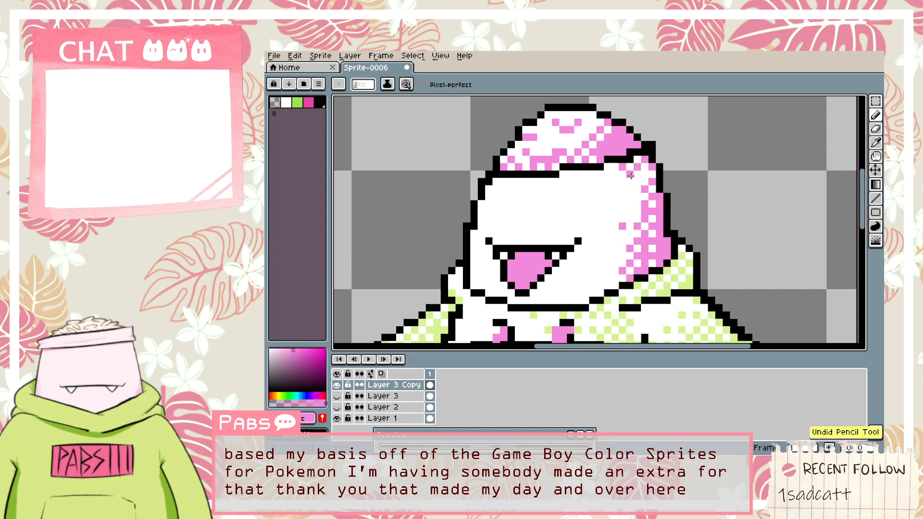
{"action": "key", "text": "ctrl+z"}
{"action": "left_click", "coordinate": [607, 167]}
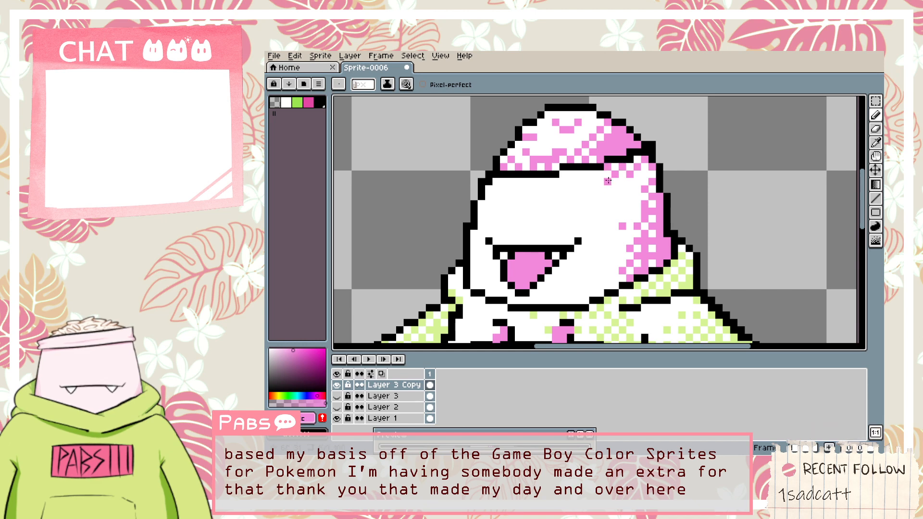
Add pink dither pixels along the inner edge of the shading on the right-hand side of the face.
{"action": "scroll", "coordinate": [586, 224], "scroll_direction": "down", "scroll_amount": 4}
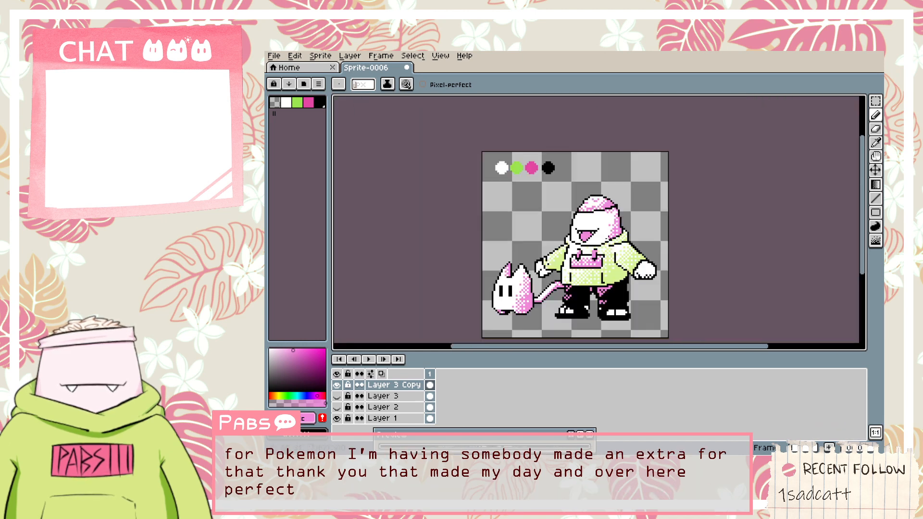
{"action": "scroll", "coordinate": [601, 182], "scroll_direction": "up", "scroll_amount": 2}
{"action": "scroll", "coordinate": [601, 182], "scroll_direction": "up", "scroll_amount": 3}
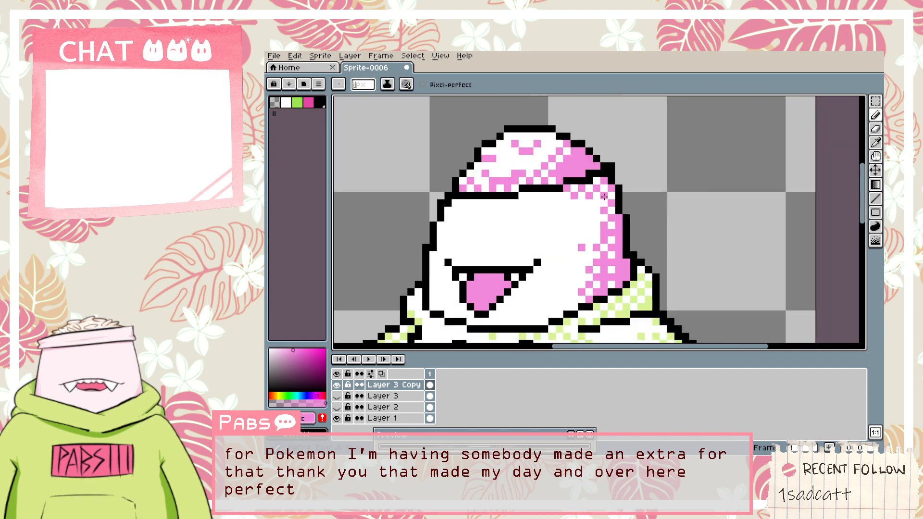
{"action": "scroll", "coordinate": [594, 205], "scroll_direction": "down", "scroll_amount": 3}
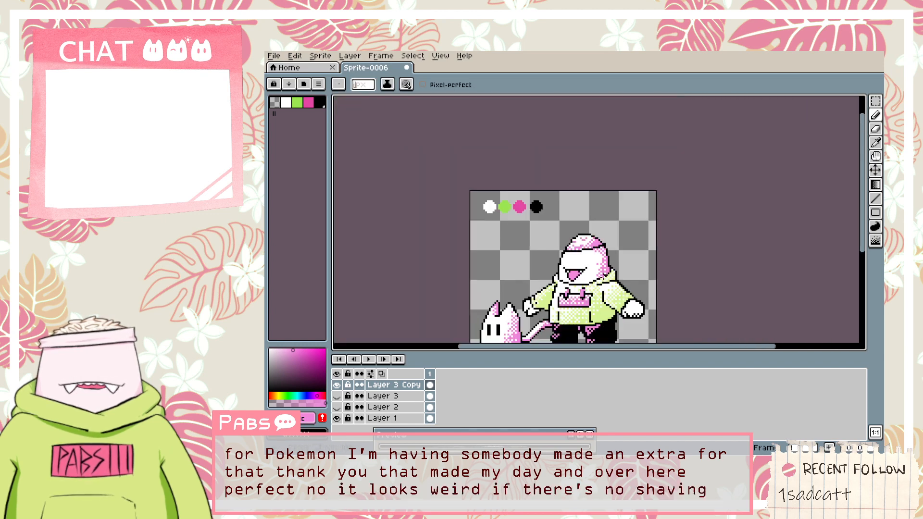
{"action": "scroll", "coordinate": [598, 253], "scroll_direction": "up", "scroll_amount": 3}
{"action": "scroll", "coordinate": [598, 253], "scroll_direction": "up", "scroll_amount": 1}
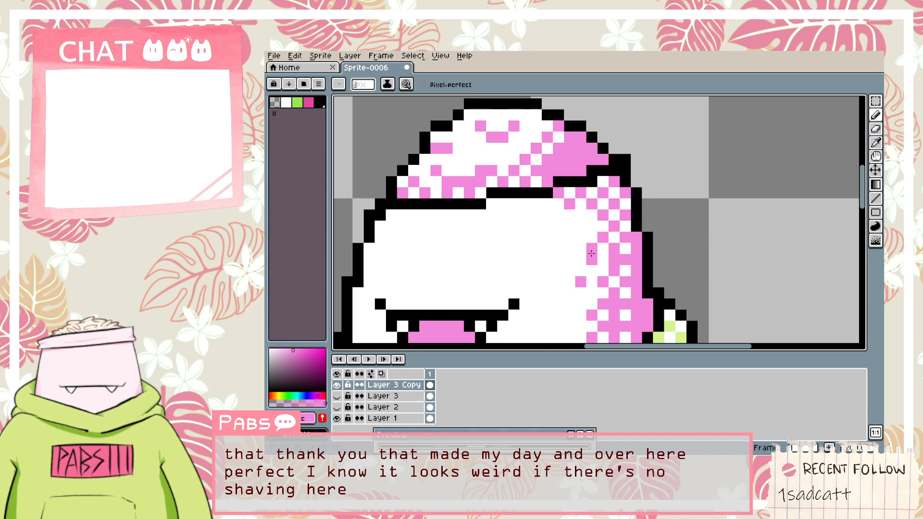
{"action": "scroll", "coordinate": [625, 273], "scroll_direction": "down", "scroll_amount": 3}
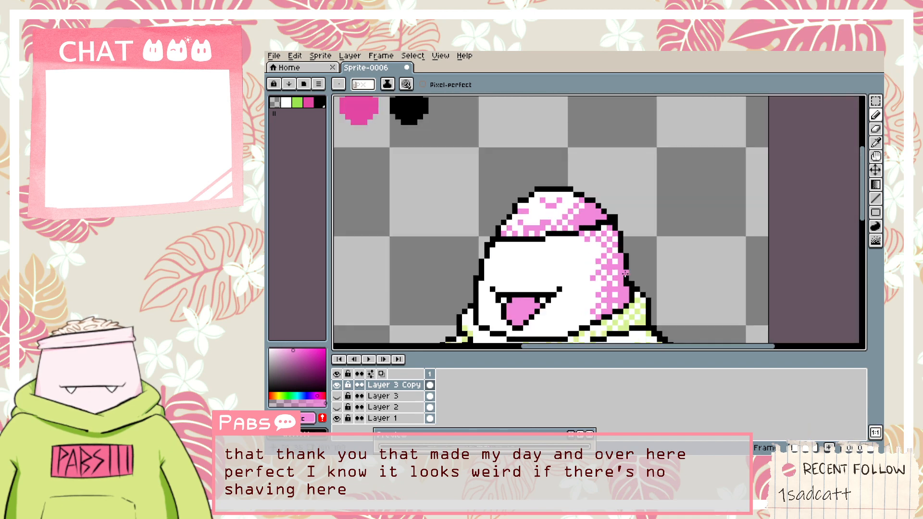
{"action": "scroll", "coordinate": [624, 273], "scroll_direction": "down", "scroll_amount": 3}
{"action": "scroll", "coordinate": [597, 171], "scroll_direction": "up", "scroll_amount": 4}
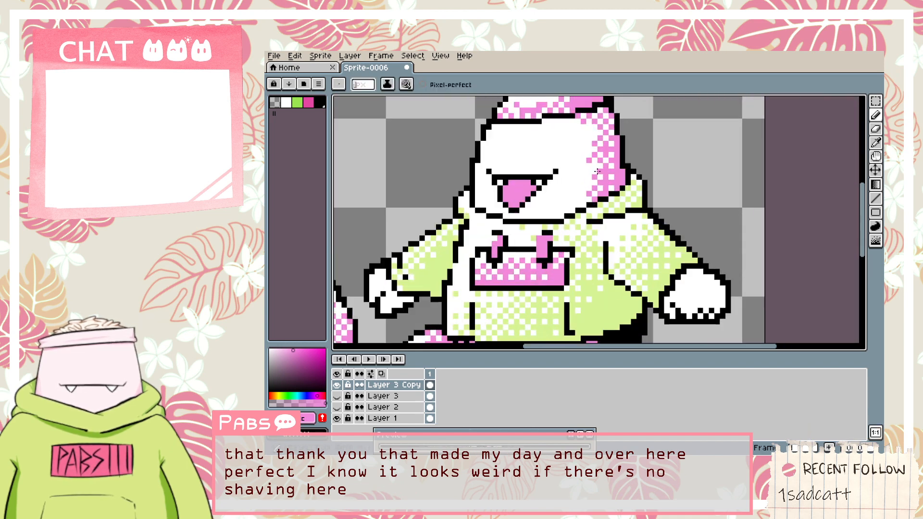
Save the sprite as an Aseprite file named Pabs GBC.
{"action": "scroll", "coordinate": [617, 200], "scroll_direction": "down", "scroll_amount": 3}
{"action": "key", "text": "h"}
{"action": "scroll", "coordinate": [605, 217], "scroll_direction": "up", "scroll_amount": 2}
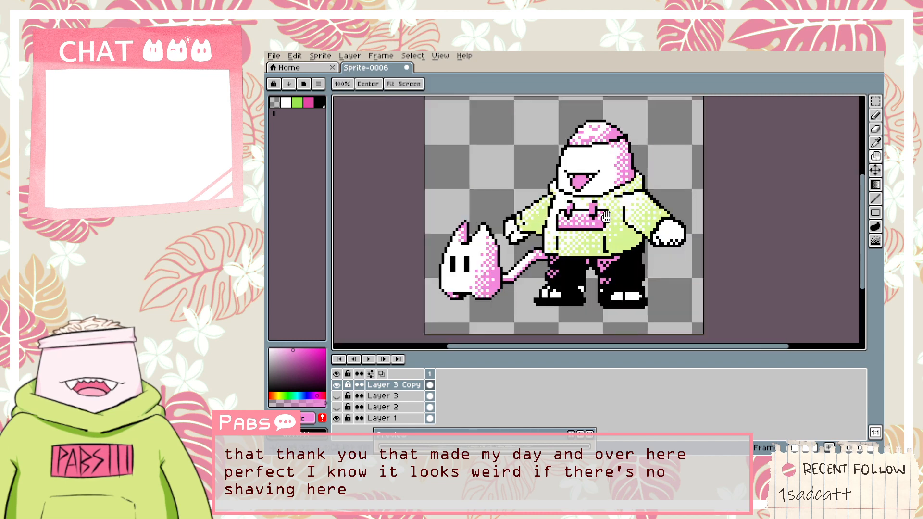
{"action": "mouse_move", "coordinate": [603, 208]}
{"action": "left_mouse_down"}
{"action": "mouse_move", "coordinate": [642, 209]}
{"action": "mouse_move", "coordinate": [591, 221]}
{"action": "mouse_move", "coordinate": [621, 211]}
{"action": "left_mouse_up"}
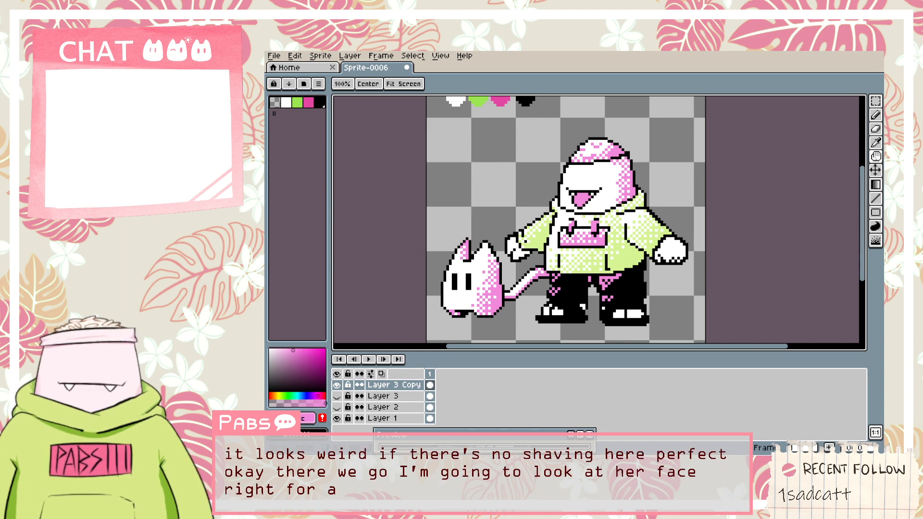
{"action": "key", "text": "alt+Tab"}
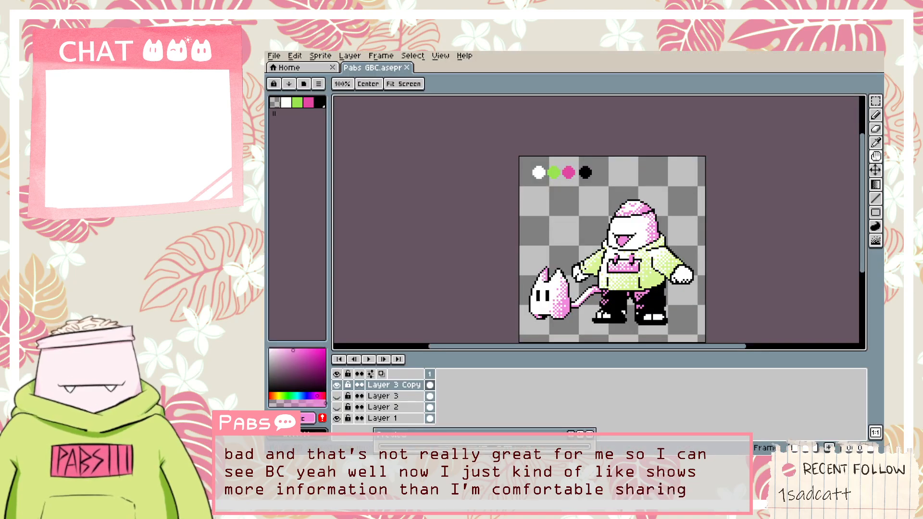
Hide Layer 1 with the four colour dots so only the character and cat remain visible.
{"action": "scroll", "coordinate": [652, 235], "scroll_direction": "up", "scroll_amount": 2}
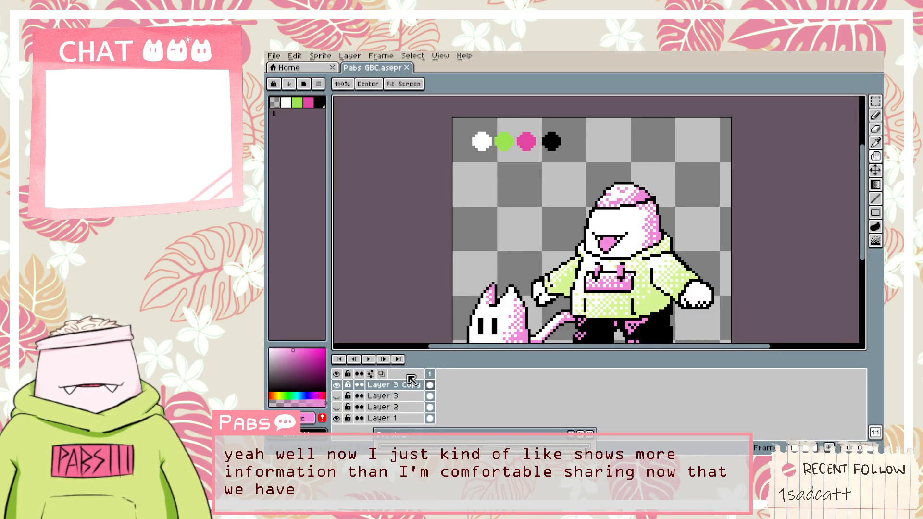
{"action": "left_click", "coordinate": [337, 419]}
{"action": "scroll", "coordinate": [601, 264], "scroll_direction": "down", "scroll_amount": 3}
{"action": "scroll", "coordinate": [600, 263], "scroll_direction": "up", "scroll_amount": 2}
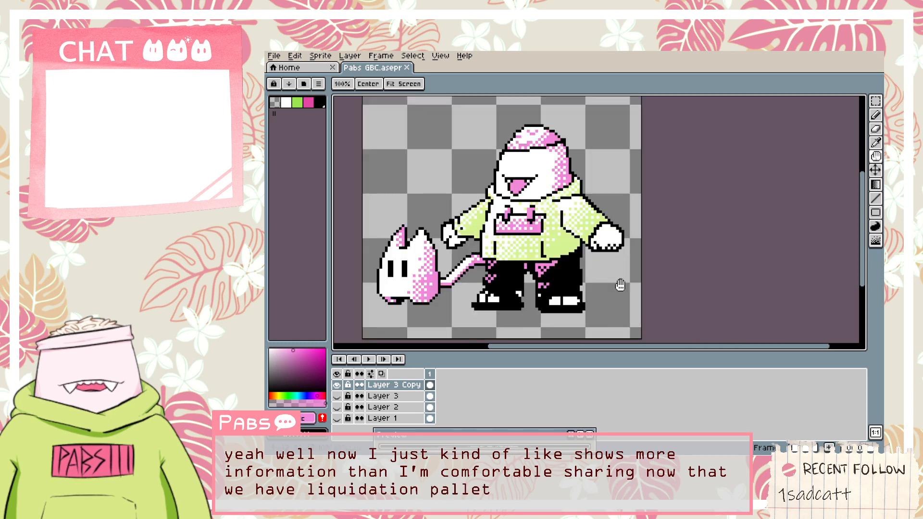
{"action": "scroll", "coordinate": [599, 263], "scroll_direction": "up", "scroll_amount": 1}
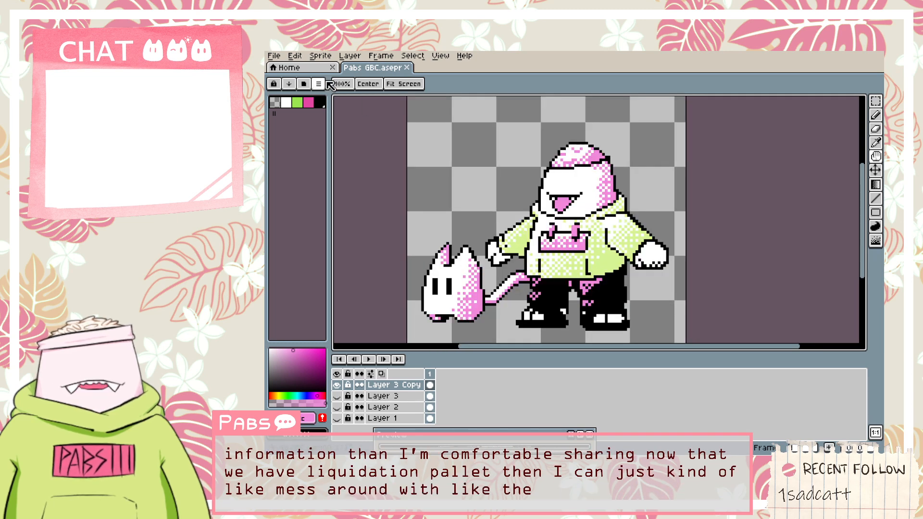
Try loading the AAP-Splendor128 preset palette, then undo it.
{"action": "left_click", "coordinate": [304, 85]}
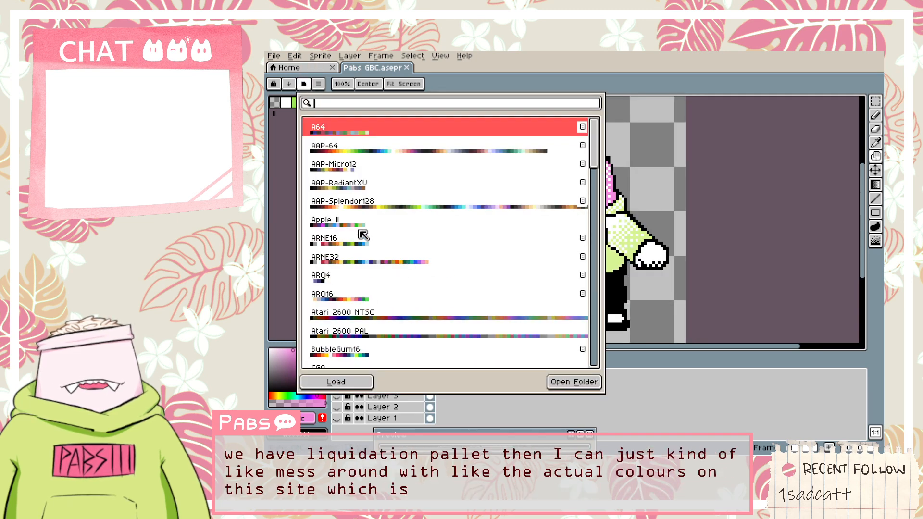
{"action": "left_click", "coordinate": [362, 210]}
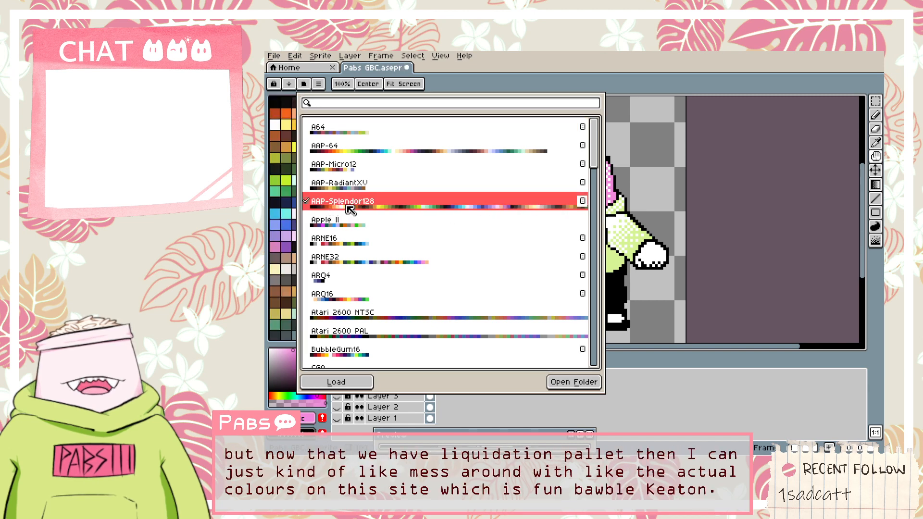
{"action": "left_click", "coordinate": [331, 383]}
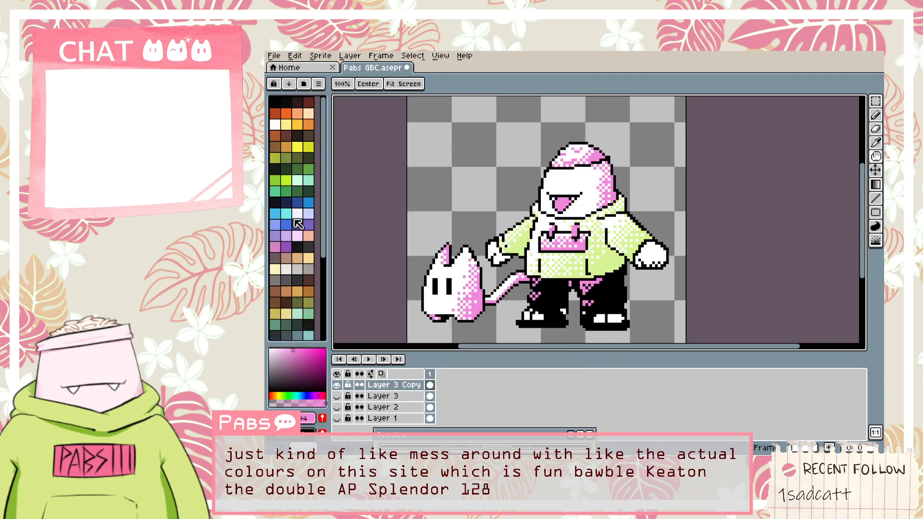
{"action": "key", "text": "ctrl+z"}
Move the transparent swatch from the start to the end of the palette.
{"action": "left_click", "coordinate": [316, 83]}
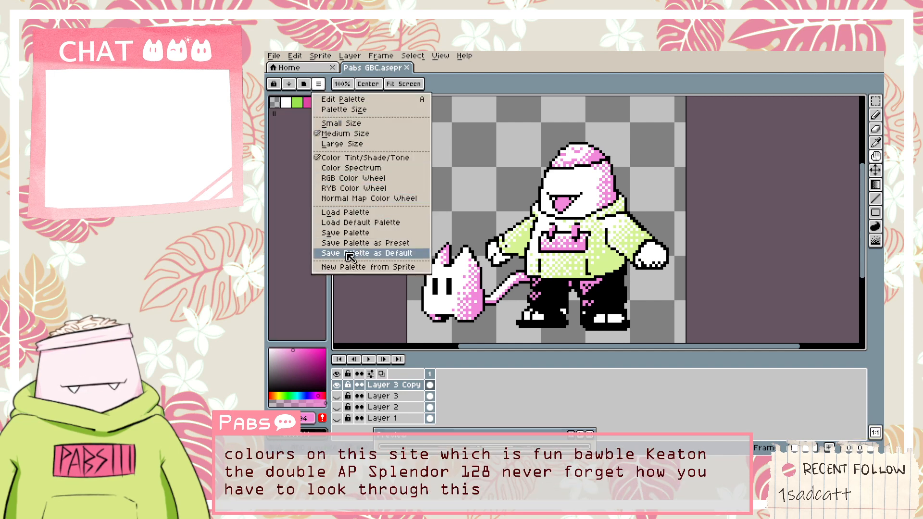
{"action": "left_click", "coordinate": [292, 191]}
{"action": "left_click", "coordinate": [274, 101]}
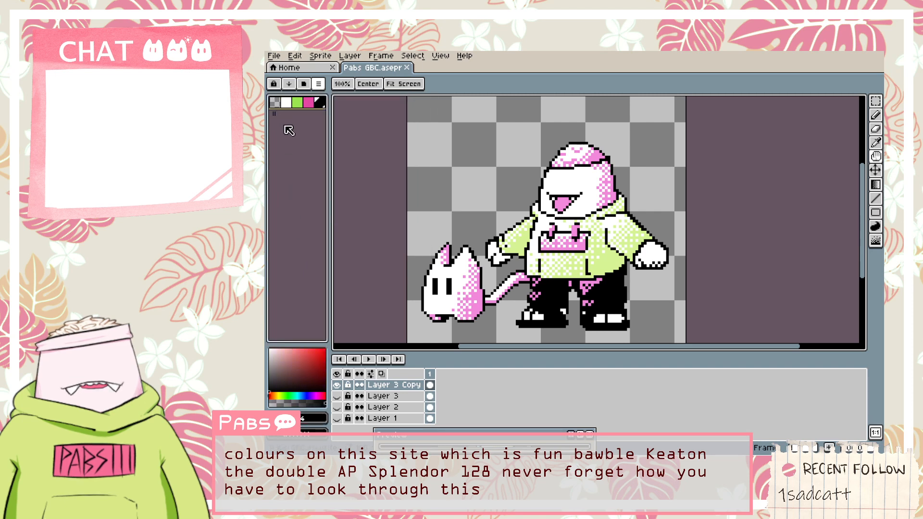
{"action": "left_click_drag", "start_coordinate": [276, 101], "coordinate": [325, 109]}
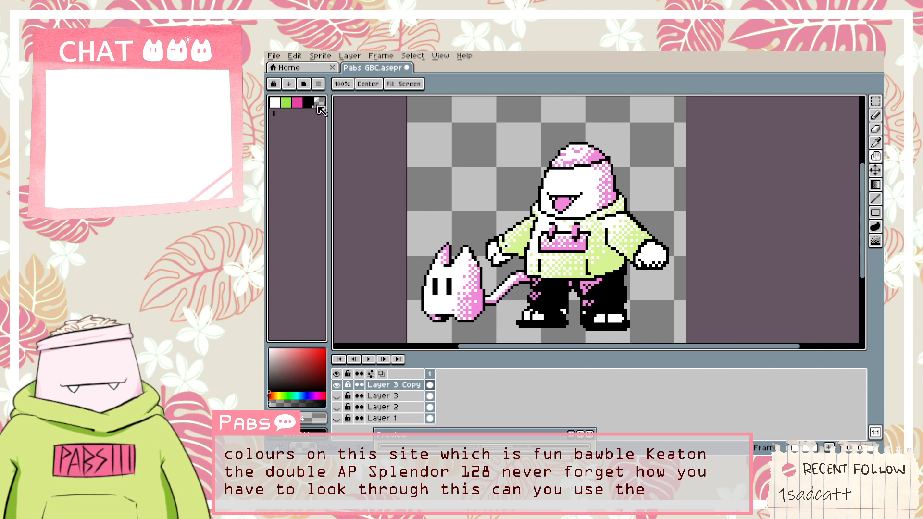
Try loading the ARQ16 preset palette, then undo it together with the swatch reordering.
{"action": "left_click", "coordinate": [310, 85]}
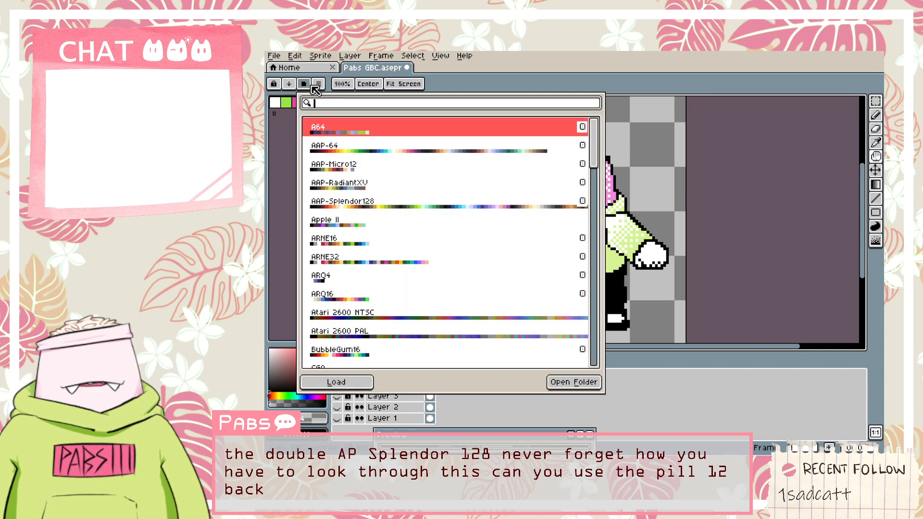
{"action": "scroll", "coordinate": [404, 213], "scroll_direction": "down", "scroll_amount": 4}
{"action": "left_click", "coordinate": [354, 219]}
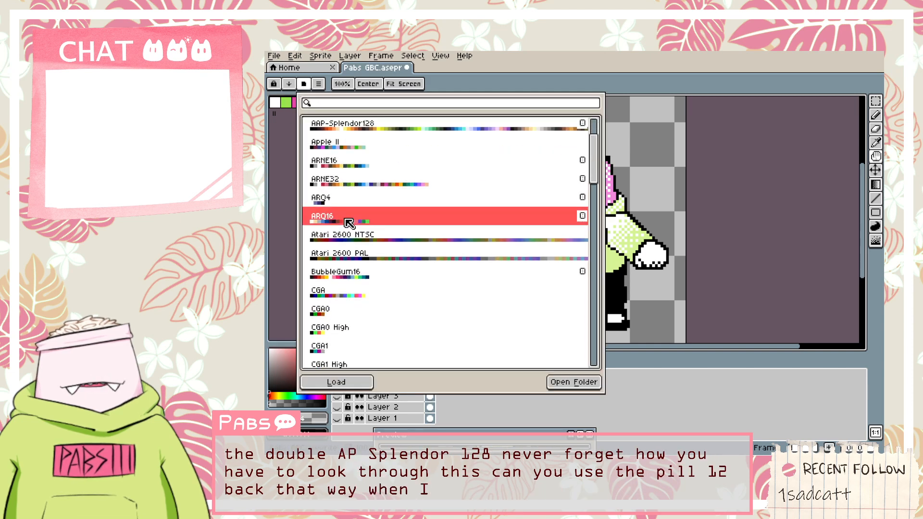
{"action": "key", "text": "Escape"}
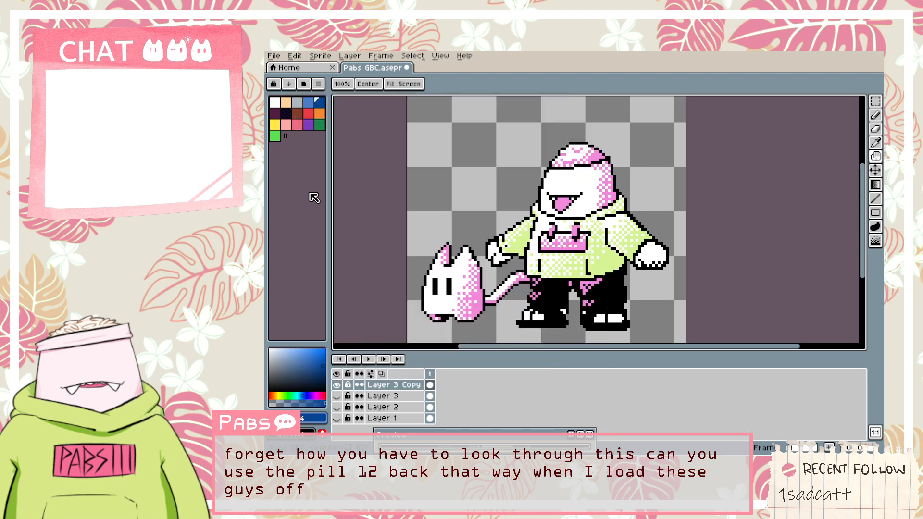
{"action": "key", "text": "ctrl+z"}
{"action": "left_click", "coordinate": [317, 85]}
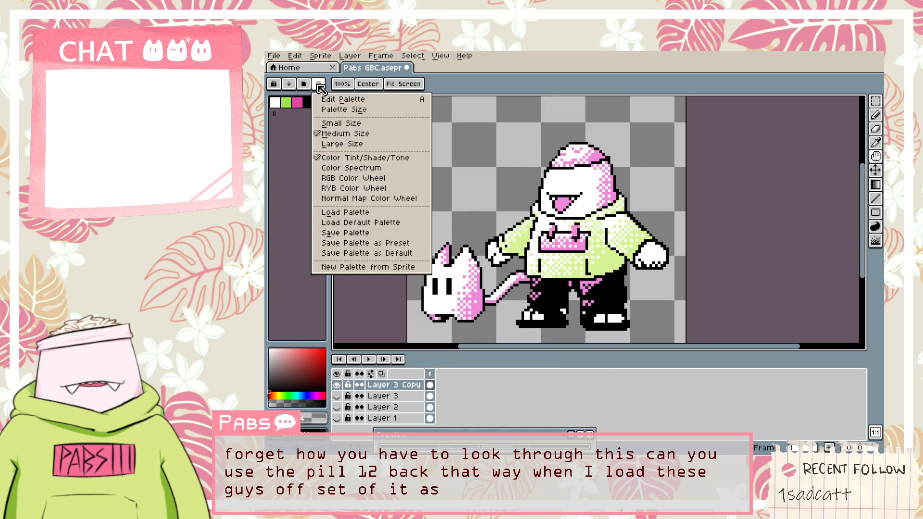
{"action": "left_click", "coordinate": [338, 58]}
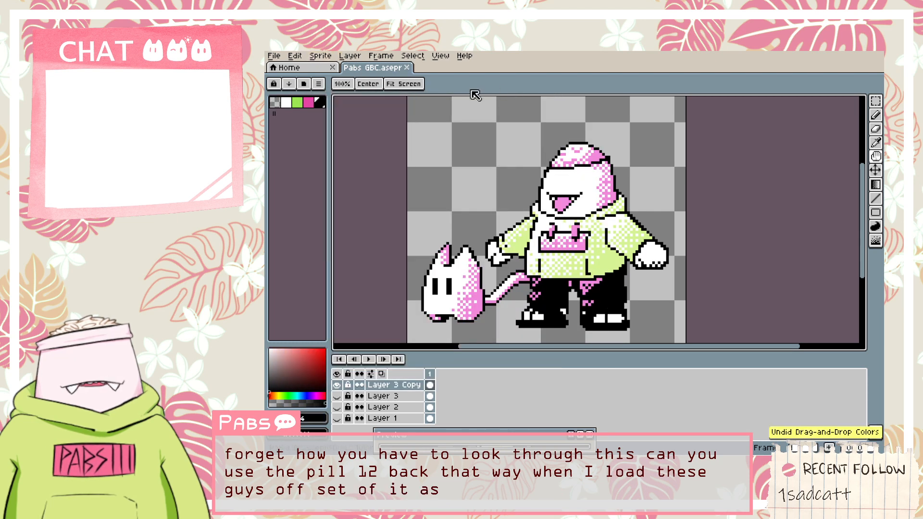
Try moving the transparent swatch away from the start of the palette, then undo the reordering.
{"action": "left_click", "coordinate": [319, 57]}
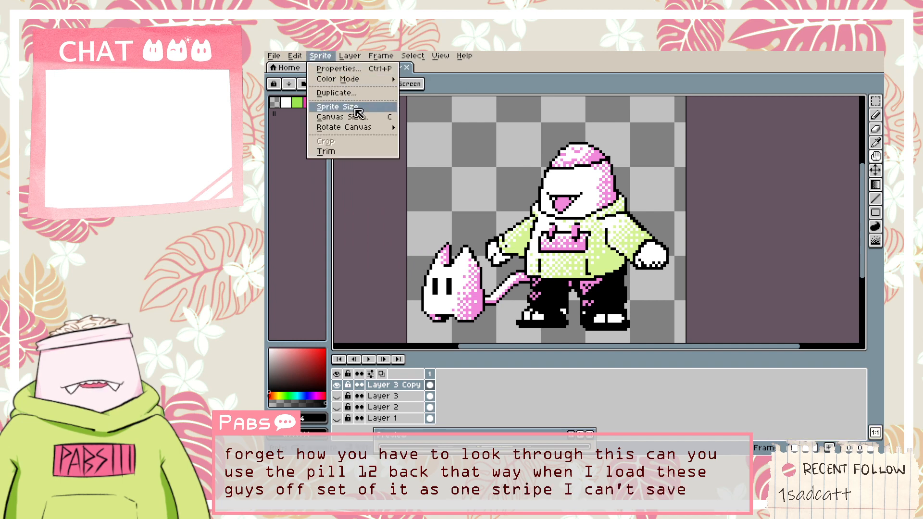
{"action": "left_click", "coordinate": [284, 118]}
{"action": "left_click", "coordinate": [274, 100]}
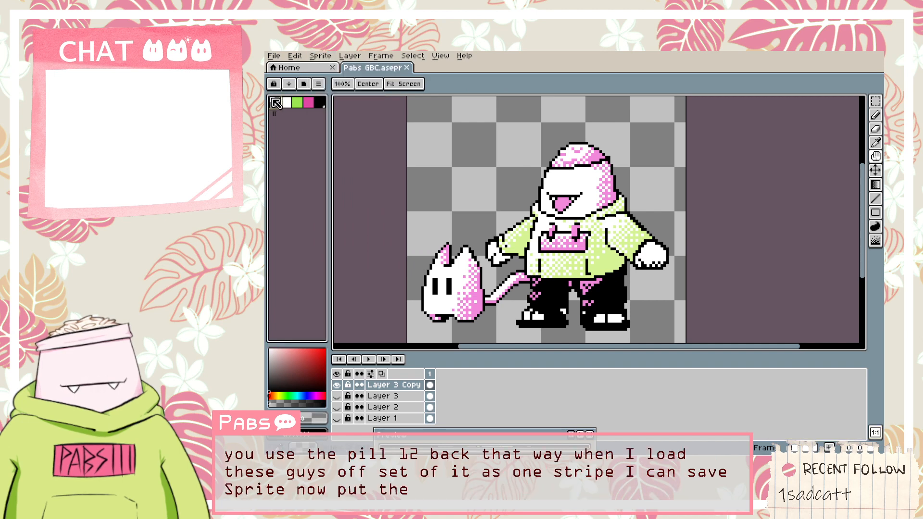
{"action": "left_click", "coordinate": [319, 102]}
{"action": "left_click", "coordinate": [276, 102]}
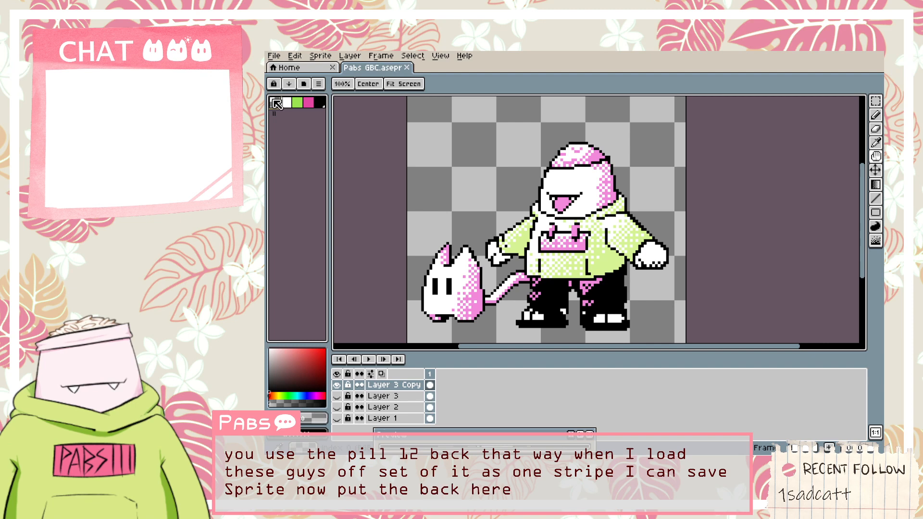
{"action": "left_click", "coordinate": [320, 102]}
{"action": "left_click", "coordinate": [276, 103]}
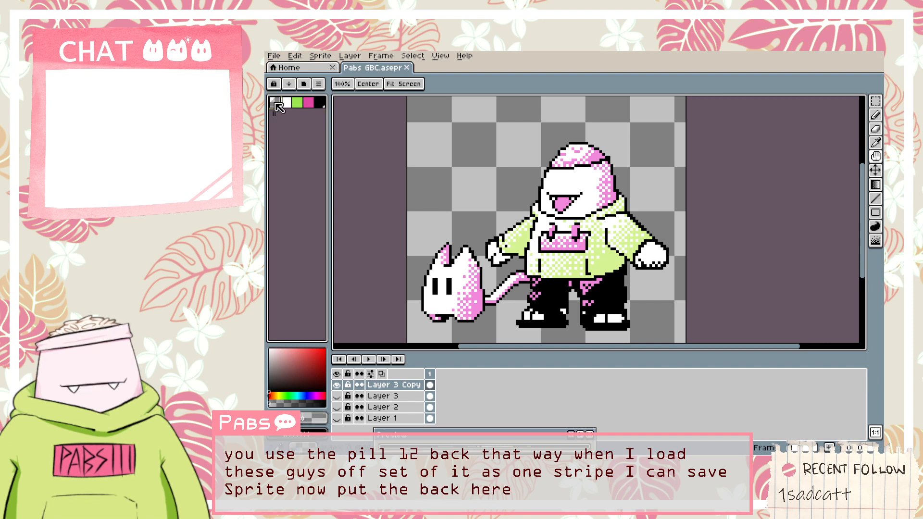
{"action": "left_click", "coordinate": [319, 103]}
{"action": "left_click", "coordinate": [274, 102]}
{"action": "right_click", "coordinate": [286, 103]}
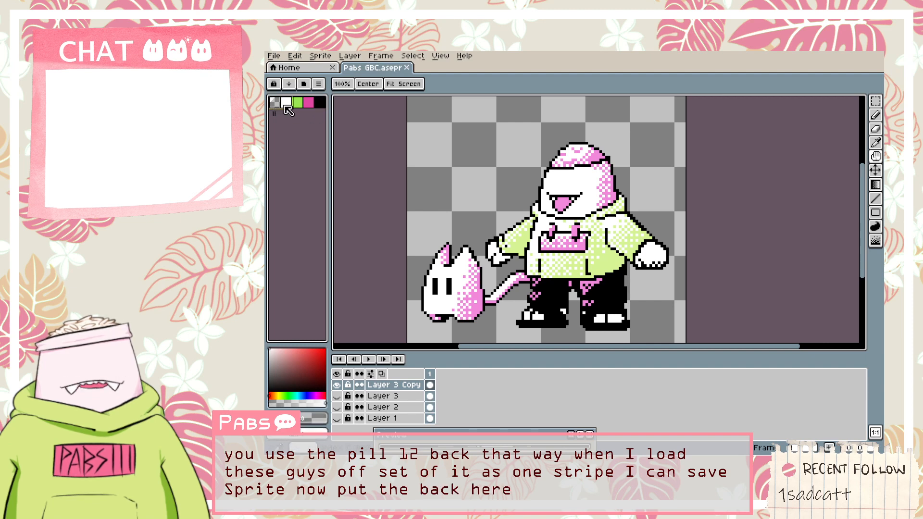
{"action": "right_click", "coordinate": [319, 103]}
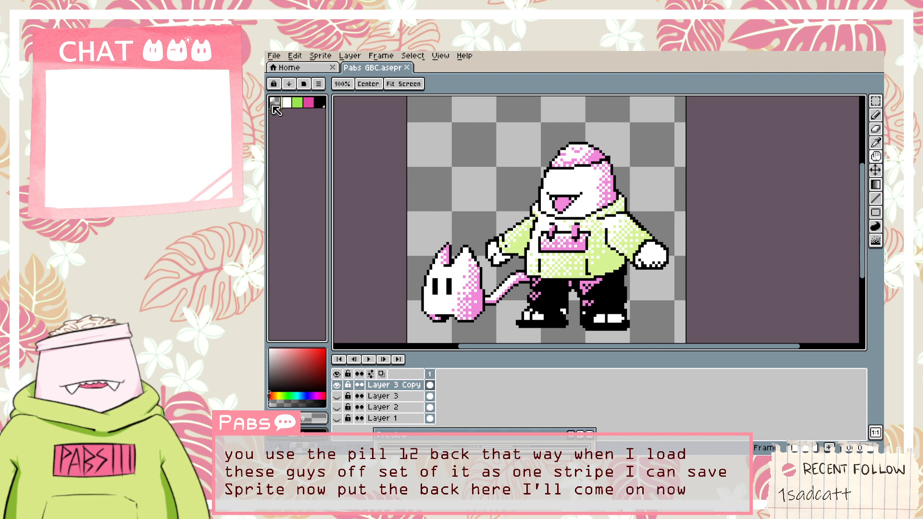
{"action": "mouse_move", "coordinate": [275, 103]}
{"action": "left_mouse_down"}
{"action": "mouse_move", "coordinate": [320, 103]}
{"action": "mouse_move", "coordinate": [285, 110]}
{"action": "left_mouse_up"}
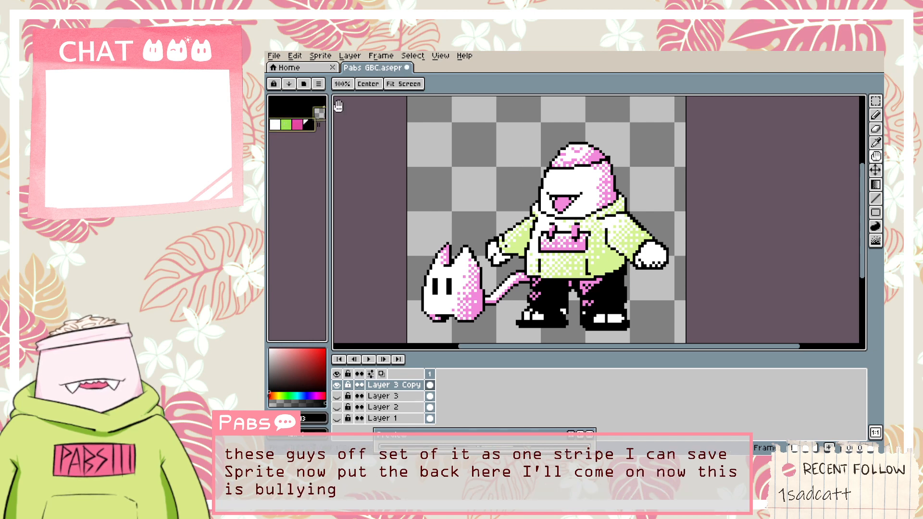
{"action": "key", "text": "ctrl+z"}
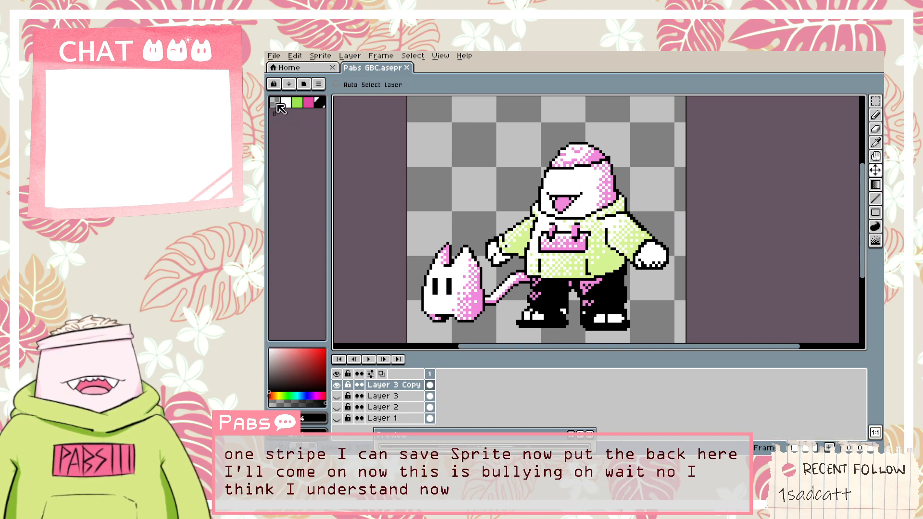
{"action": "left_click", "coordinate": [306, 87]}
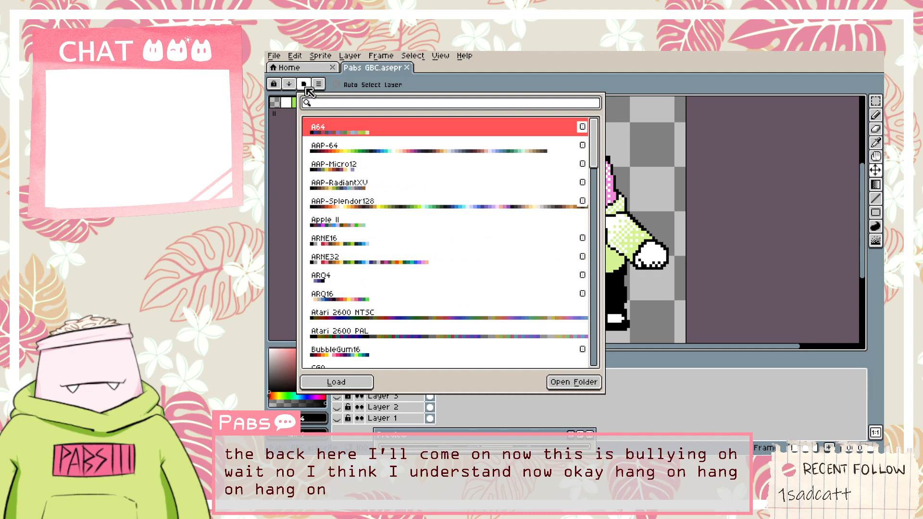
{"action": "scroll", "coordinate": [363, 204], "scroll_direction": "down", "scroll_amount": 3}
{"action": "left_click", "coordinate": [391, 294]}
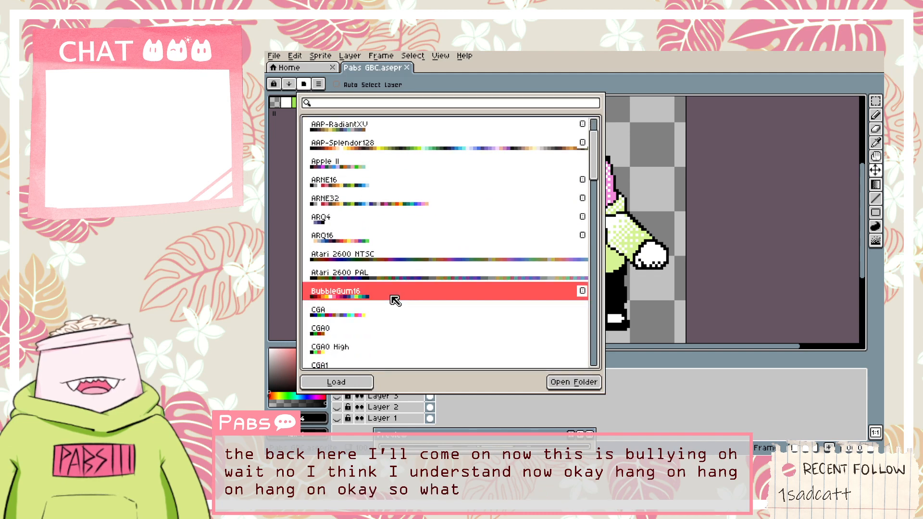
{"action": "key", "text": "space"}
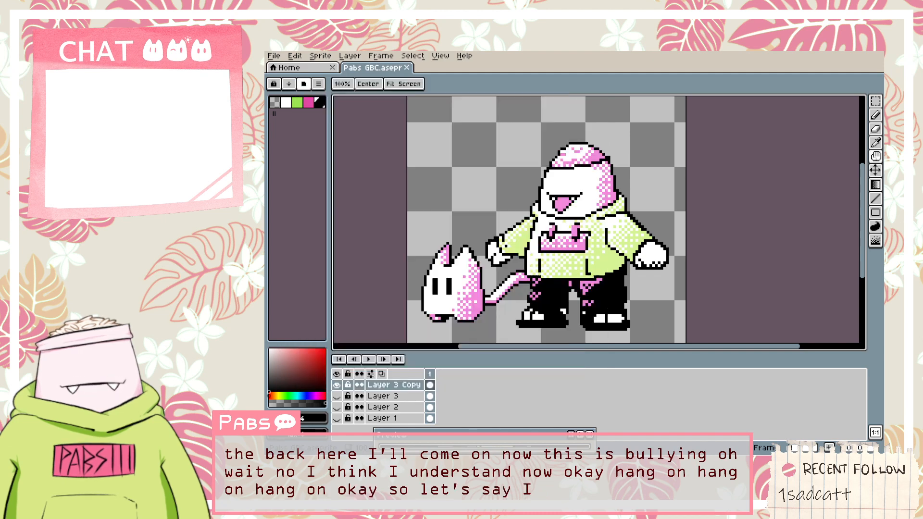
Preview the Grayscale and Indexed color mode conversions of the sprite without applying either.
{"action": "left_click", "coordinate": [380, 56]}
{"action": "mouse_move", "coordinate": [320, 56]}
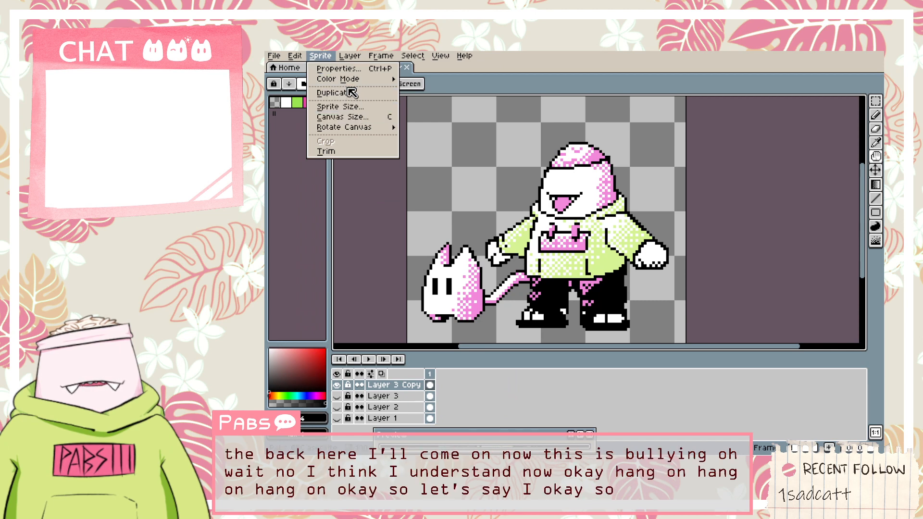
{"action": "mouse_move", "coordinate": [356, 79]}
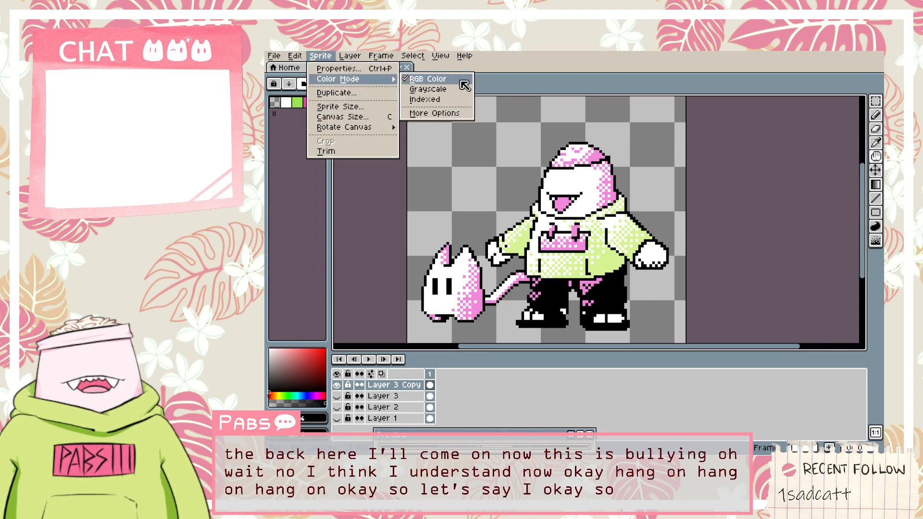
{"action": "left_click", "coordinate": [437, 115]}
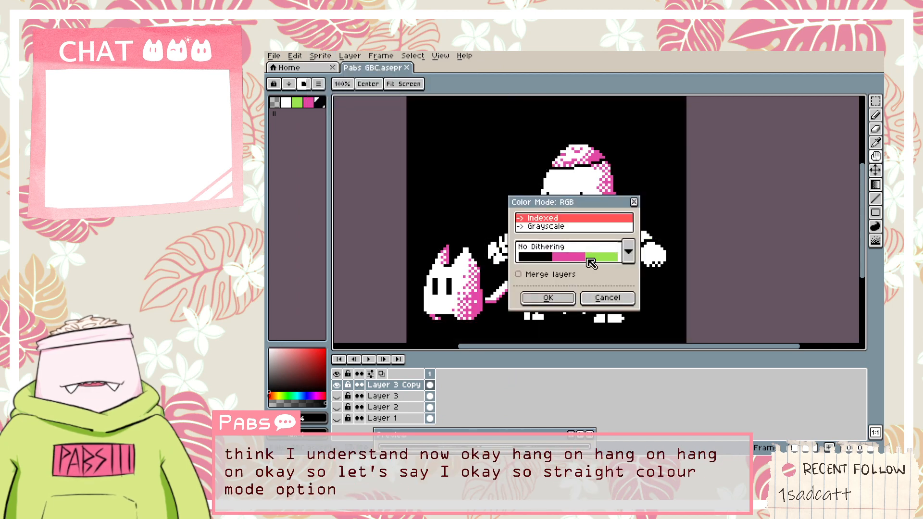
{"action": "left_click", "coordinate": [566, 227]}
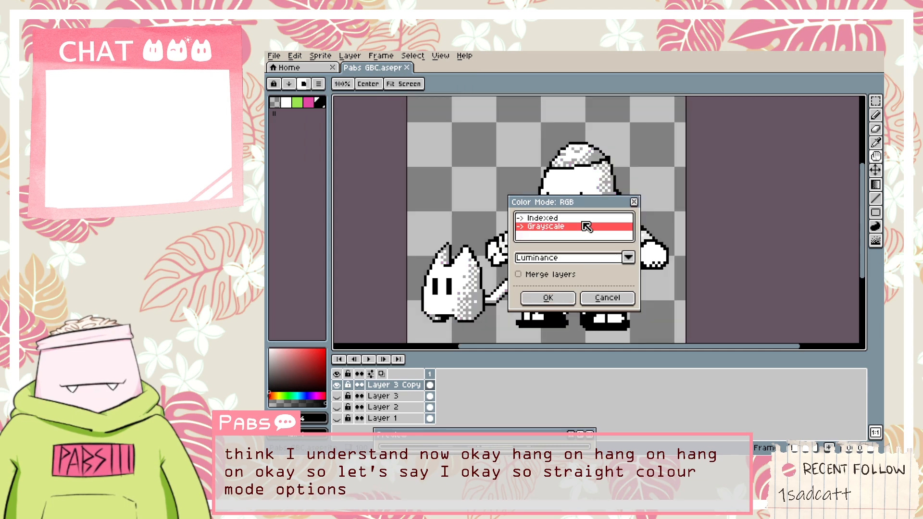
{"action": "left_click", "coordinate": [584, 218]}
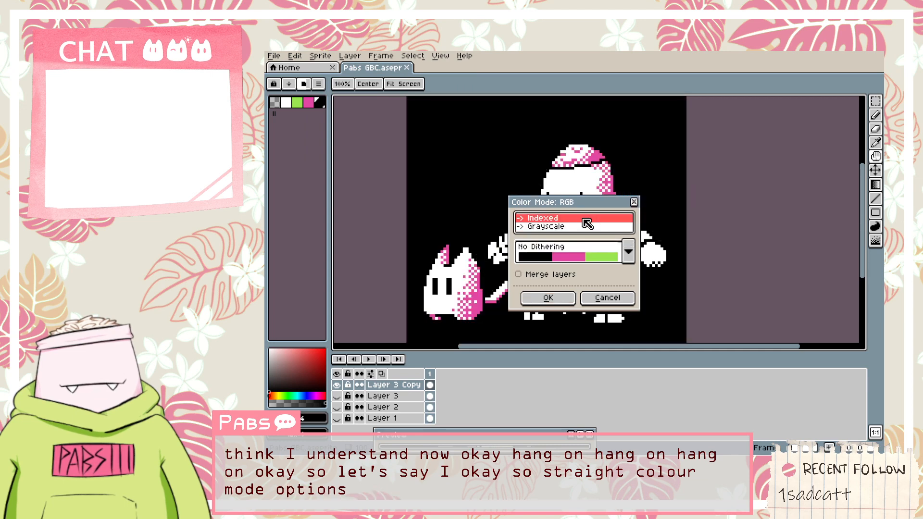
{"action": "left_click", "coordinate": [607, 298]}
Try converting the sprite from RGB to Indexed color mode with the current five-swatch palette.
{"action": "left_click", "coordinate": [329, 57]}
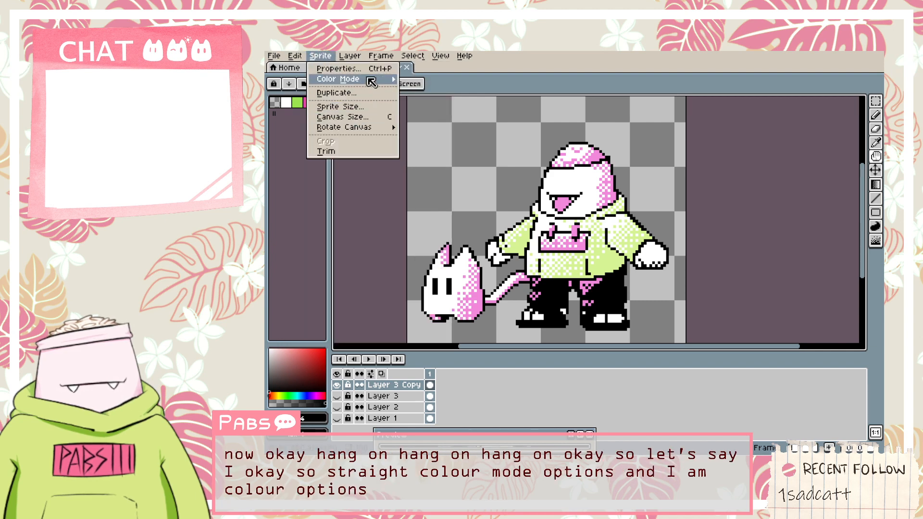
{"action": "mouse_move", "coordinate": [370, 79]}
{"action": "left_click", "coordinate": [464, 101]}
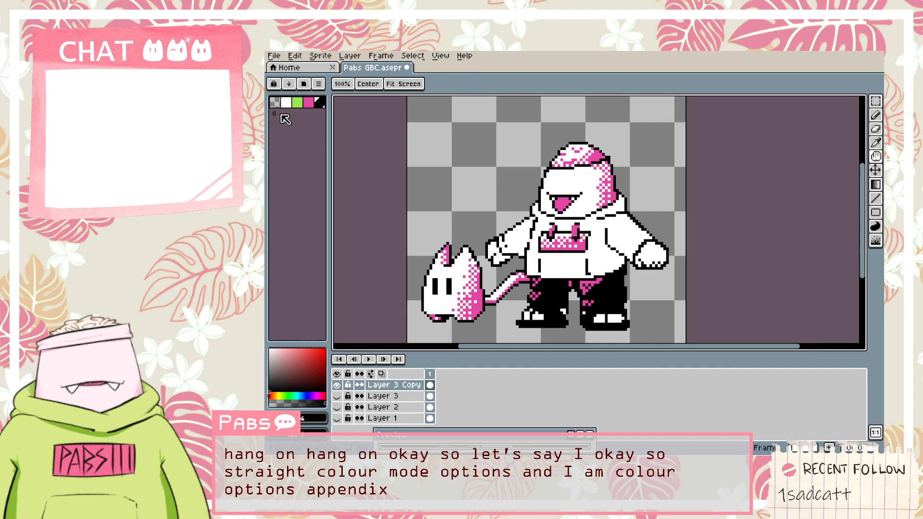
Try rearranging the palette swatches, then undo the rearranging and the Indexed conversion.
{"action": "left_click_drag", "start_coordinate": [275, 115], "coordinate": [304, 115]}
{"action": "key", "text": "ctrl+z"}
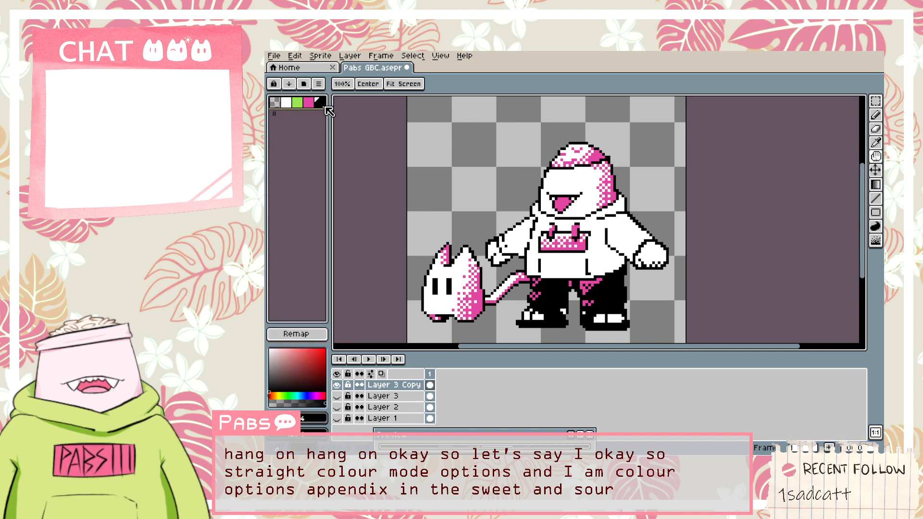
{"action": "mouse_move", "coordinate": [329, 112]}
{"action": "left_mouse_down"}
{"action": "mouse_move", "coordinate": [329, 145]}
{"action": "mouse_move", "coordinate": [283, 142]}
{"action": "mouse_move", "coordinate": [277, 137]}
{"action": "mouse_move", "coordinate": [298, 135]}
{"action": "mouse_move", "coordinate": [299, 117]}
{"action": "mouse_move", "coordinate": [317, 134]}
{"action": "mouse_move", "coordinate": [276, 136]}
{"action": "mouse_move", "coordinate": [292, 120]}
{"action": "mouse_move", "coordinate": [277, 108]}
{"action": "mouse_move", "coordinate": [318, 106]}
{"action": "left_mouse_up"}
{"action": "left_click", "coordinate": [307, 137]}
{"action": "key", "text": "ctrl+z"}
{"action": "key", "text": "ctrl+z"}
{"action": "key", "text": "ctrl+z"}
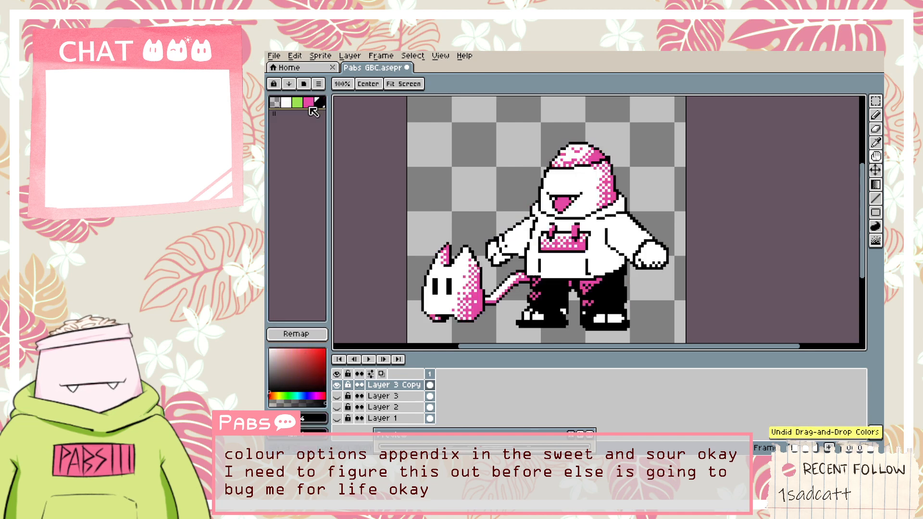
{"action": "key", "text": "ctrl+z"}
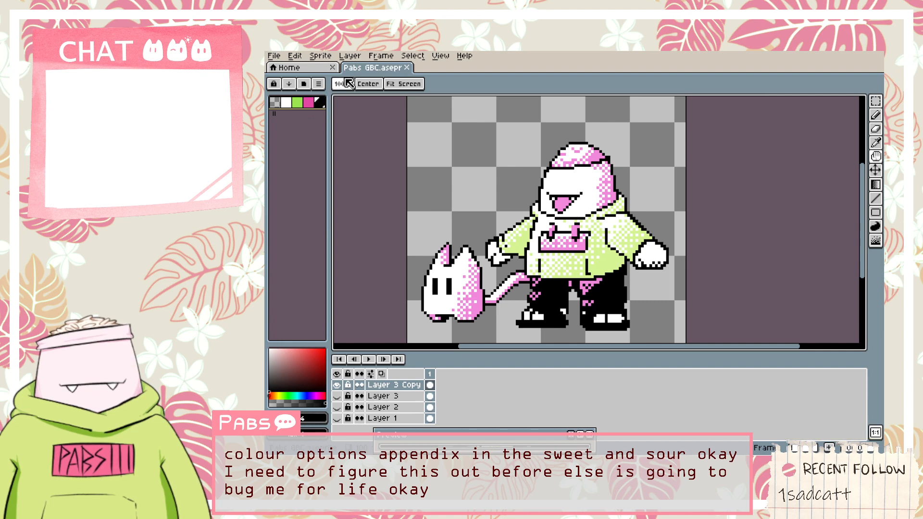
Generate a new palette from the sprite, replacing the current palette of five colors.
{"action": "left_click", "coordinate": [318, 56]}
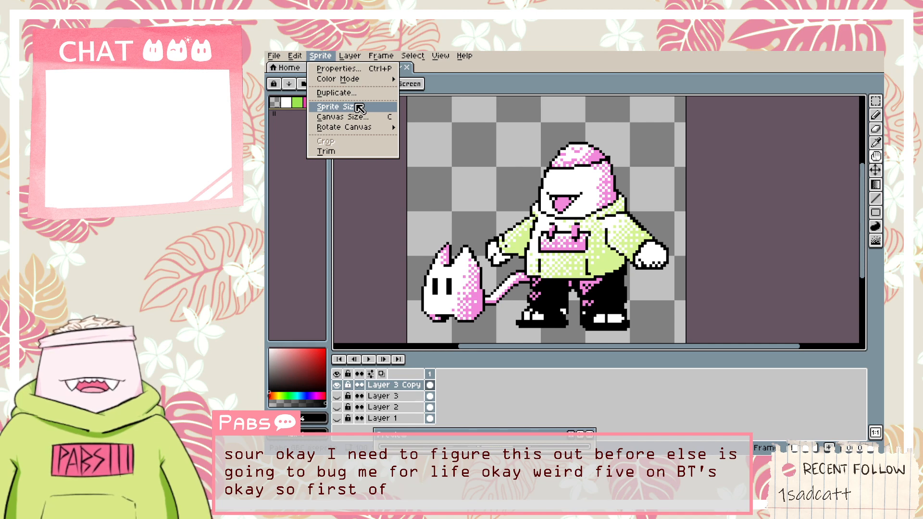
{"action": "left_click", "coordinate": [312, 58]}
{"action": "left_click", "coordinate": [319, 84]}
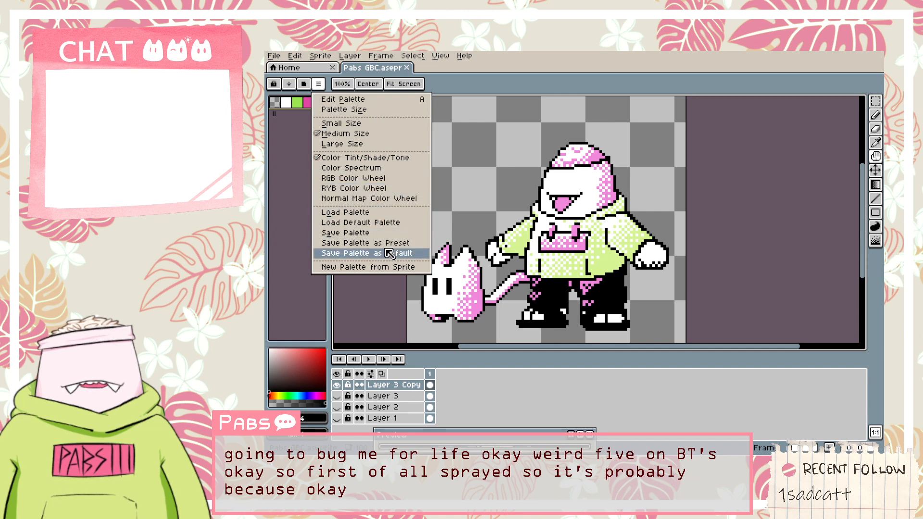
{"action": "left_click", "coordinate": [399, 267]}
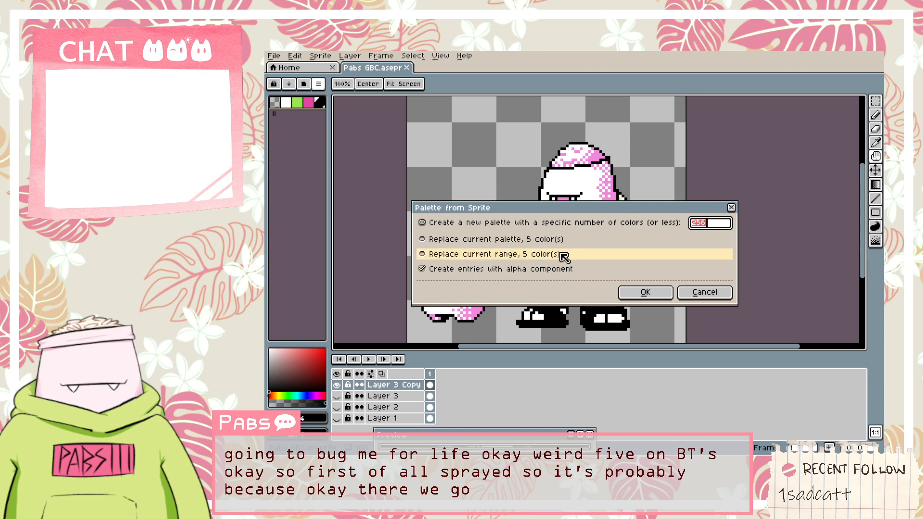
{"action": "left_click", "coordinate": [543, 239]}
{"action": "left_click", "coordinate": [645, 292]}
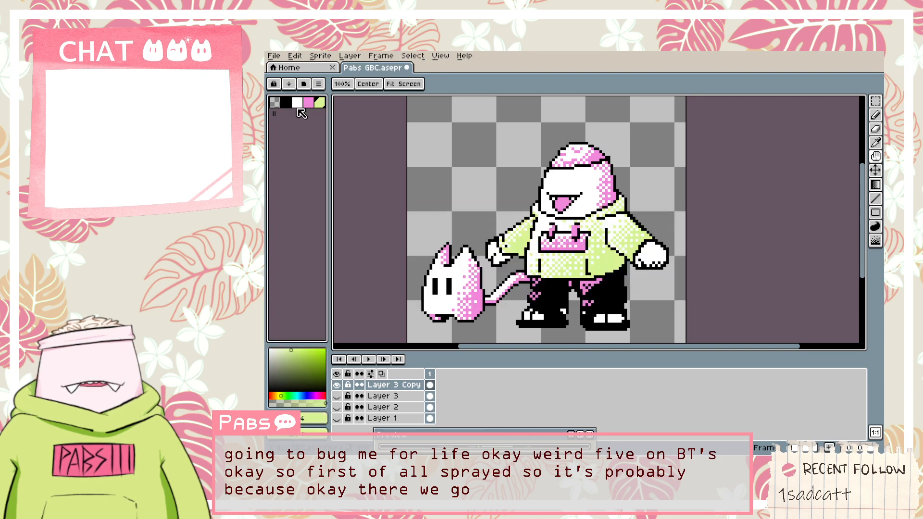
Try loading the AAP-Splendor128 preset palette onto the RGB sprite, then undo it.
{"action": "left_click", "coordinate": [299, 80]}
{"action": "left_click", "coordinate": [291, 123]}
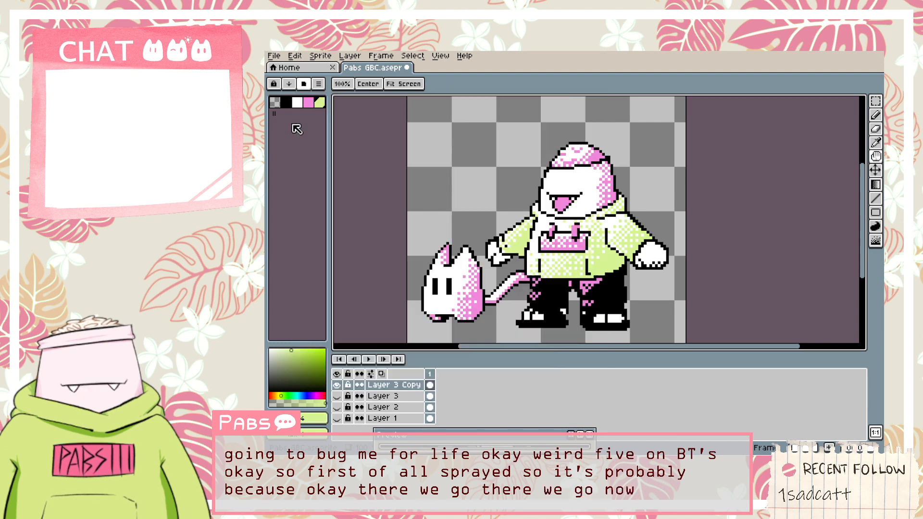
{"action": "left_click", "coordinate": [310, 80]}
{"action": "left_click", "coordinate": [304, 87]}
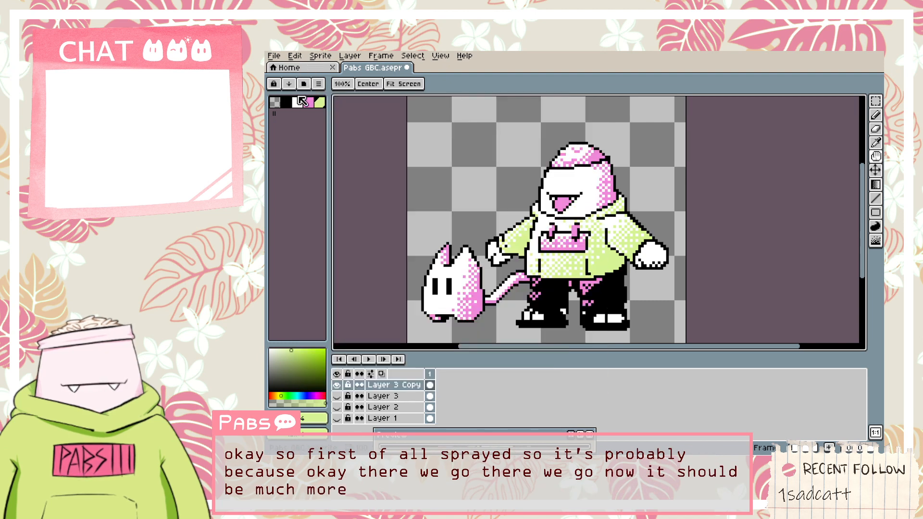
{"action": "left_click", "coordinate": [303, 84]}
{"action": "left_click", "coordinate": [387, 206]}
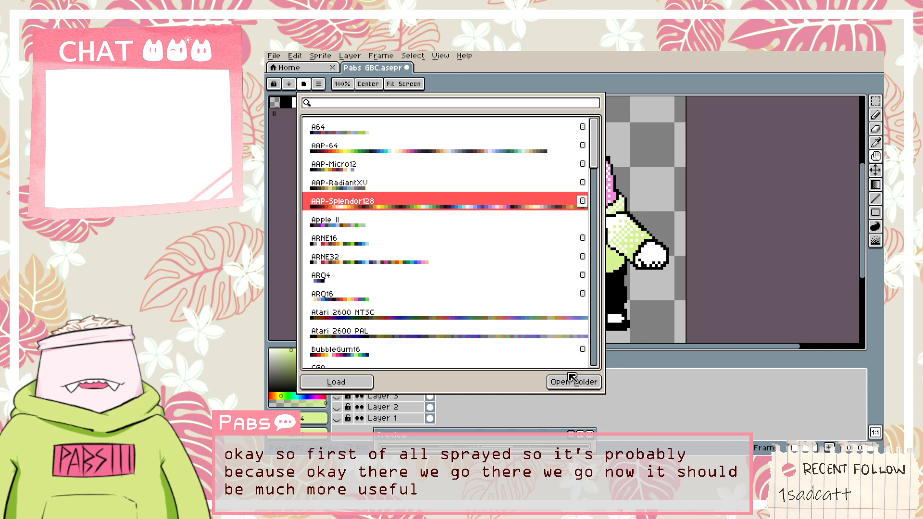
{"action": "left_click", "coordinate": [332, 382]}
{"action": "key", "text": "Escape"}
{"action": "key", "text": "ctrl+z"}
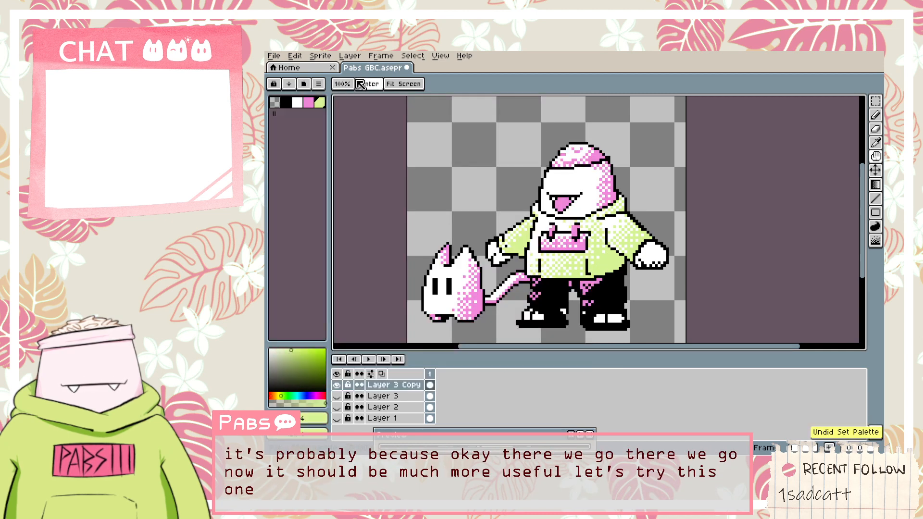
Convert the sprite to Indexed color mode using the palette generated from its own colors.
{"action": "left_click", "coordinate": [320, 55]}
{"action": "mouse_move", "coordinate": [370, 86]}
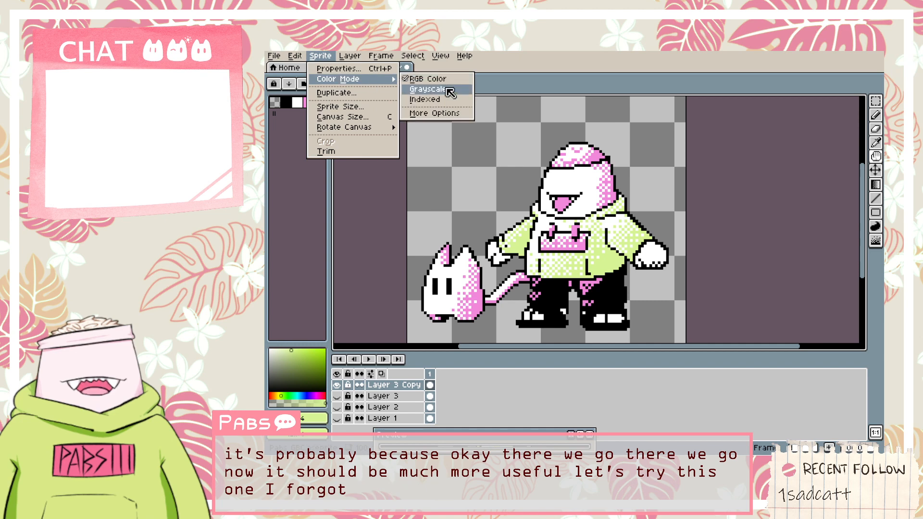
{"action": "left_click", "coordinate": [450, 98]}
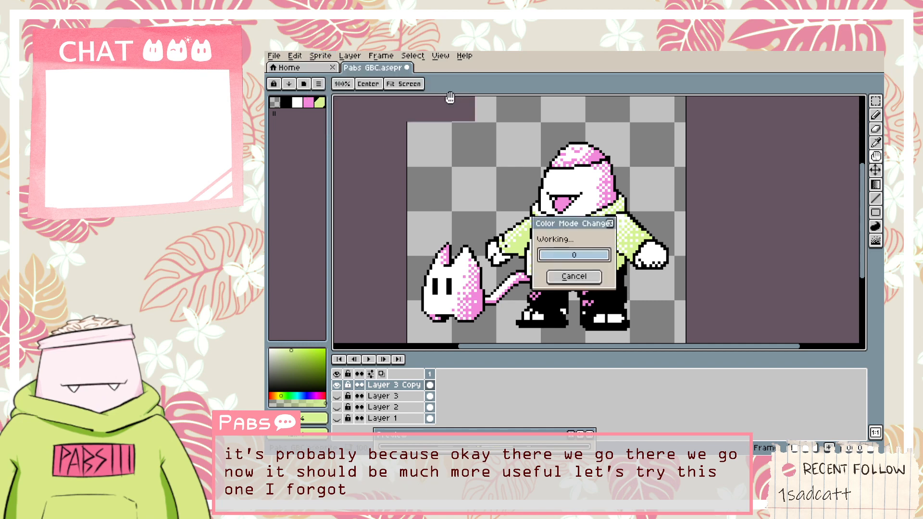
Load the EDG16 preset palette and remap the sprite's colors to it.
{"action": "left_click", "coordinate": [301, 86]}
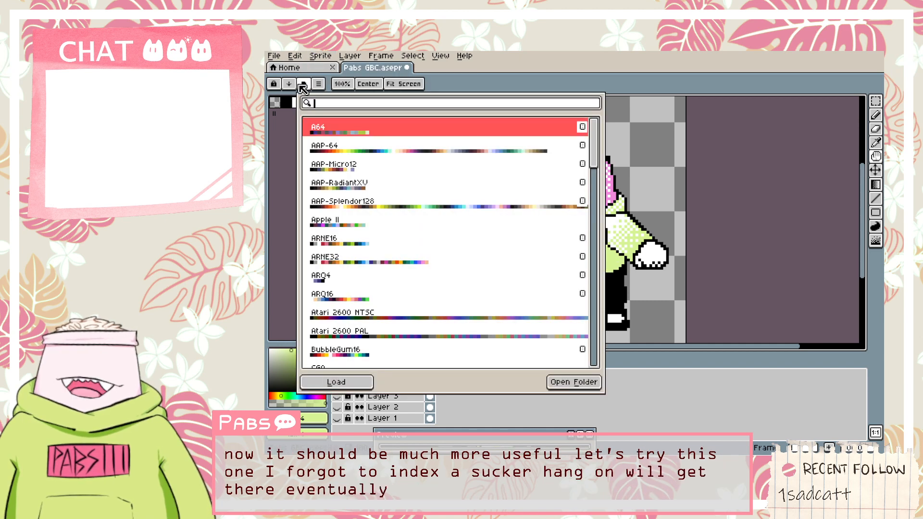
{"action": "scroll", "coordinate": [357, 187], "scroll_direction": "down", "scroll_amount": 8}
{"action": "scroll", "coordinate": [356, 187], "scroll_direction": "down", "scroll_amount": 5}
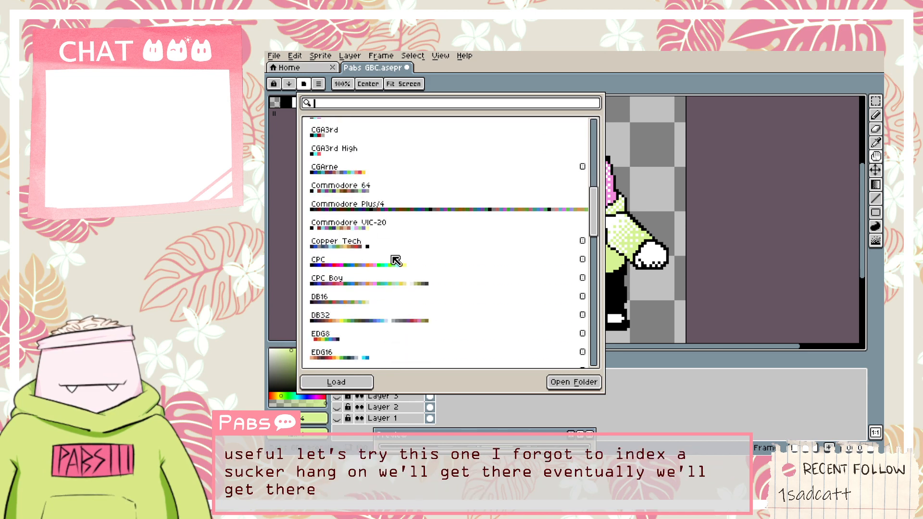
{"action": "left_click", "coordinate": [338, 299]}
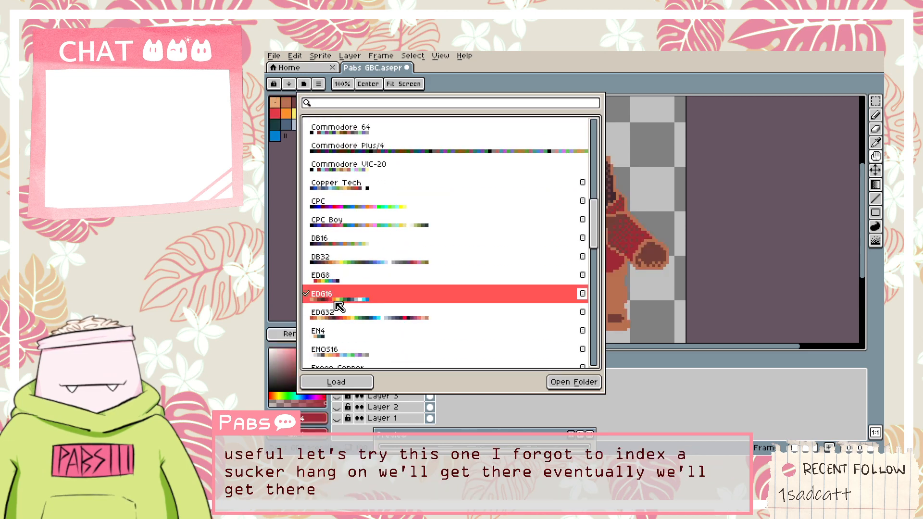
{"action": "left_click", "coordinate": [332, 381]}
{"action": "left_click", "coordinate": [368, 382]}
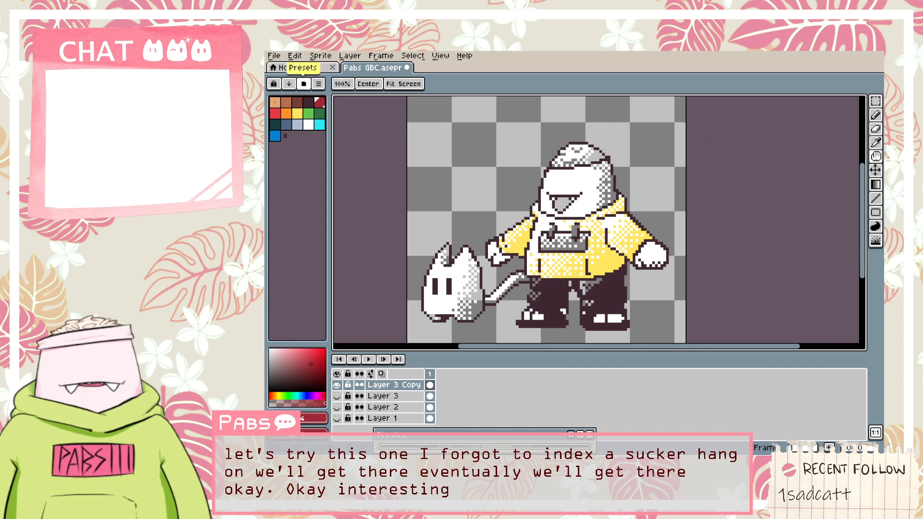
Try loading the ARQ16 preset palette onto the indexed sprite, then undo it.
{"action": "left_click", "coordinate": [304, 83]}
{"action": "scroll", "coordinate": [388, 186], "scroll_direction": "down", "scroll_amount": 2}
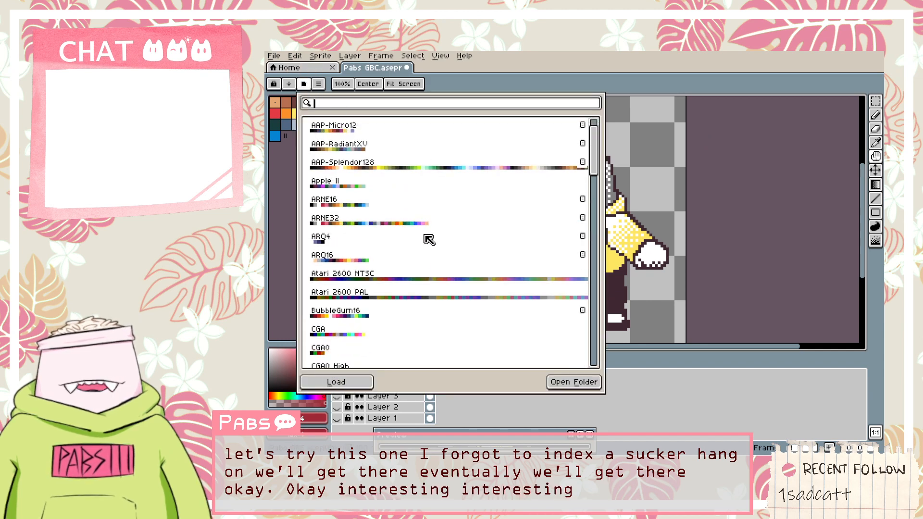
{"action": "left_click", "coordinate": [372, 260]}
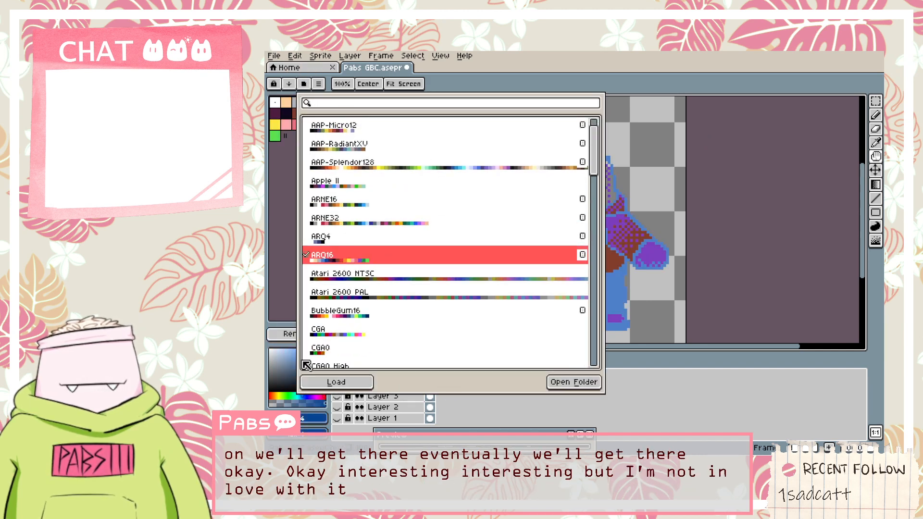
{"action": "left_click", "coordinate": [332, 381]}
{"action": "key", "text": "ctrl+z"}
{"action": "key", "text": "ctrl+y"}
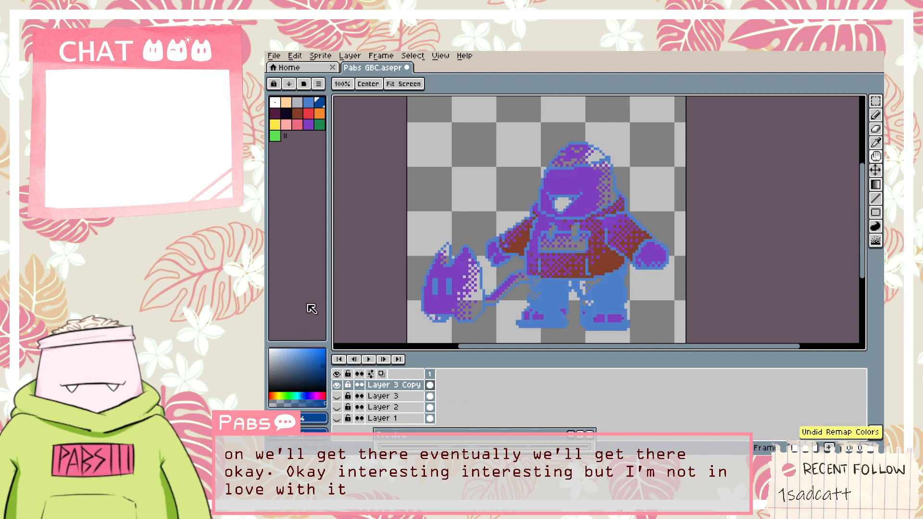
{"action": "key", "text": "ctrl+z"}
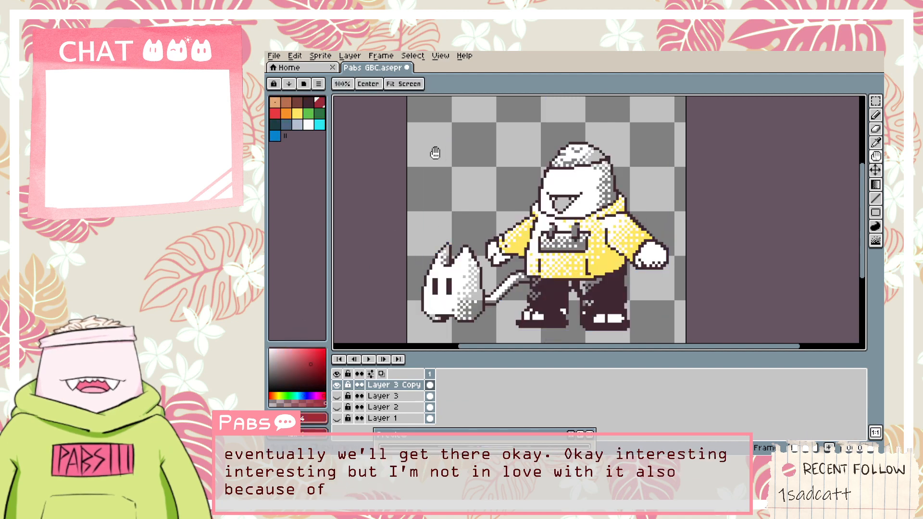
Undo the EDG16 palette change to restore the sprite's original black, white, pink and light green colors.
{"action": "key", "text": "v"}
{"action": "key", "text": "ctrl+z"}
{"action": "key", "text": "ctrl+y"}
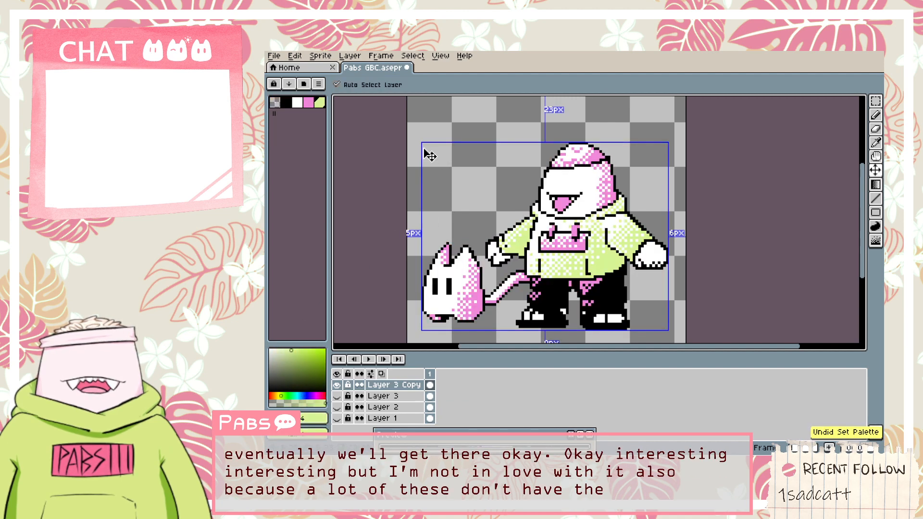
{"action": "key", "text": "h"}
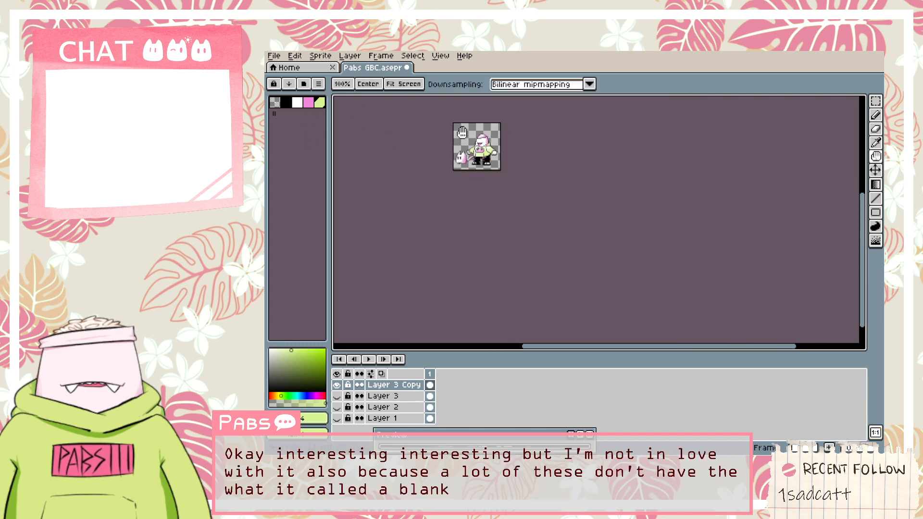
{"action": "left_click_drag", "start_coordinate": [527, 150], "coordinate": [543, 172]}
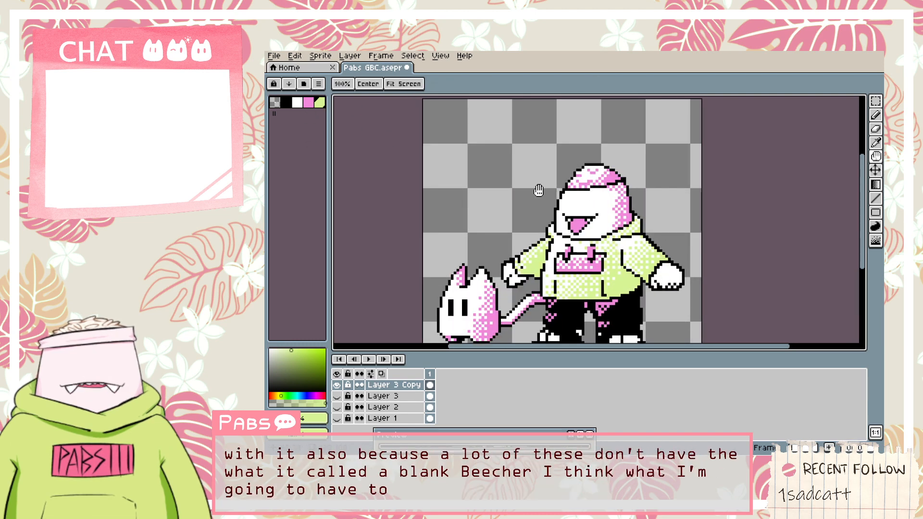
{"action": "scroll", "coordinate": [539, 190], "scroll_direction": "down", "scroll_amount": 1}
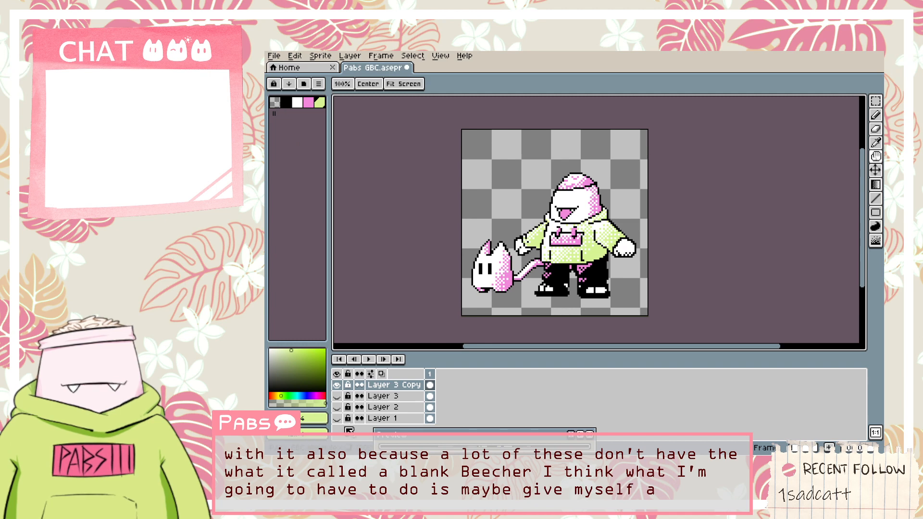
Add a new background layer between Layer 3 Copy and Layer 3.
{"action": "left_click", "coordinate": [394, 419]}
{"action": "left_click", "coordinate": [385, 387]}
{"action": "left_click", "coordinate": [384, 395]}
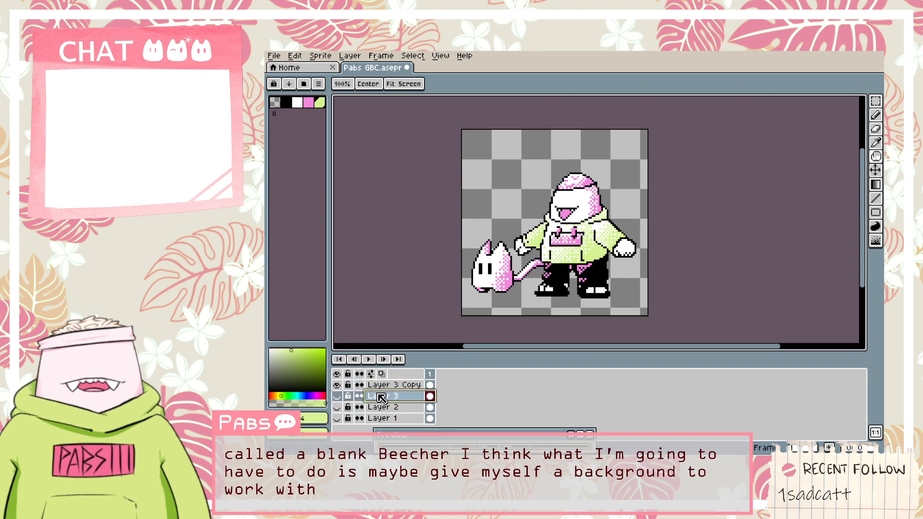
{"action": "key", "text": "shift+n"}
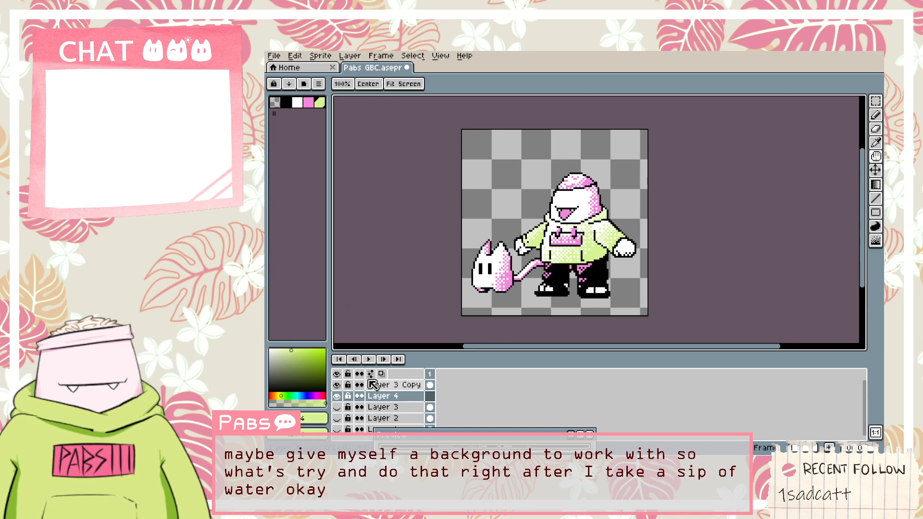
Choose a mint green foreground color and bucket-fill the new background layer.
{"action": "left_click", "coordinate": [295, 395]}
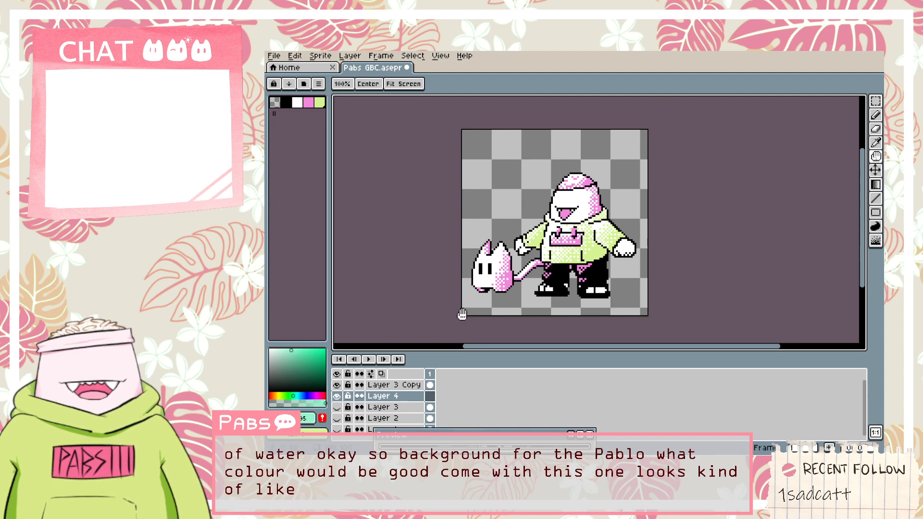
{"action": "key", "text": "g"}
{"action": "left_click", "coordinate": [517, 160]}
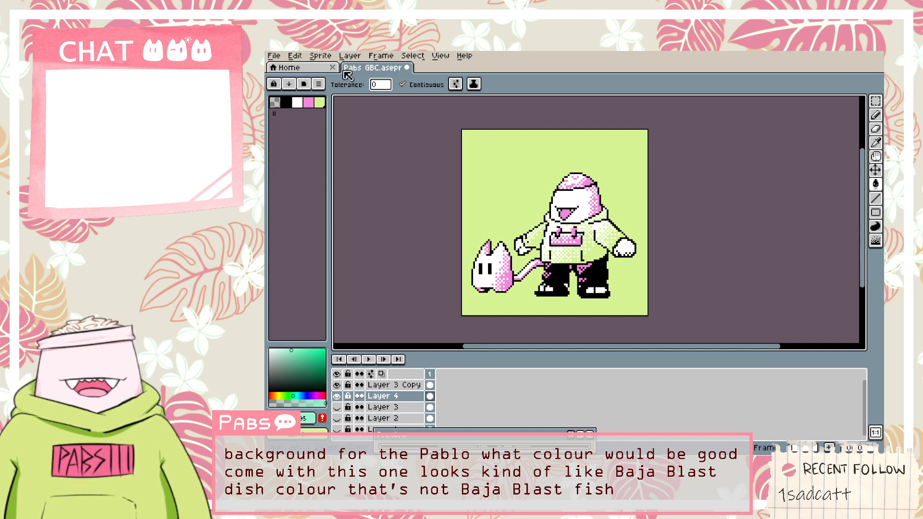
Convert the sprite to RGB Color mode and refill the background layer with the mint green.
{"action": "left_click", "coordinate": [320, 56]}
{"action": "mouse_move", "coordinate": [342, 83]}
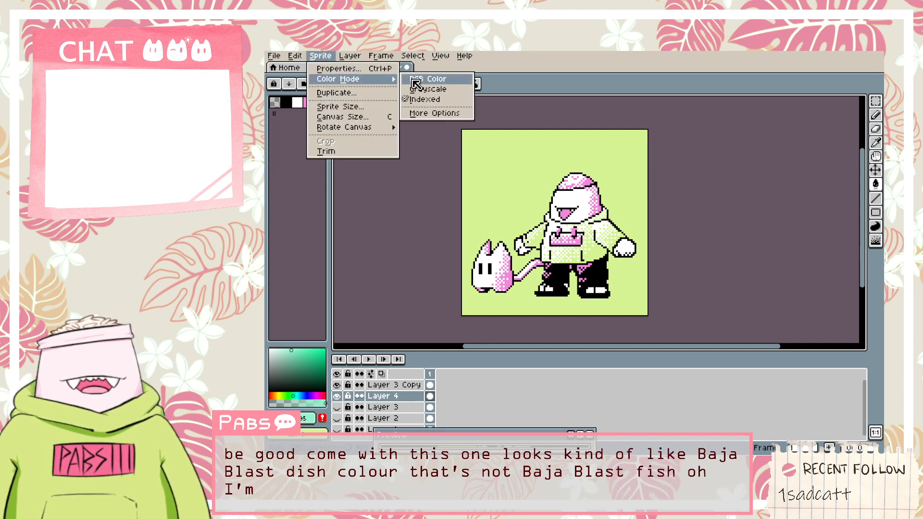
{"action": "left_click", "coordinate": [428, 78]}
{"action": "left_click", "coordinate": [493, 177]}
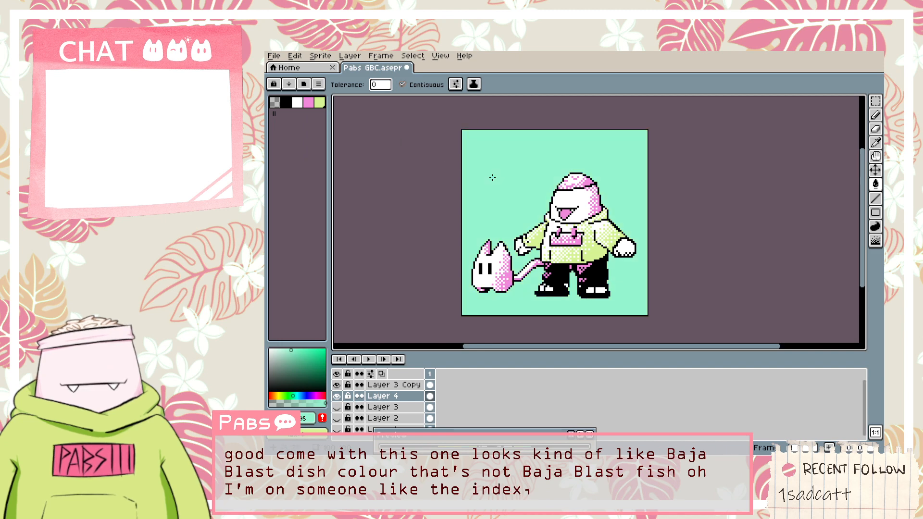
Shift the background to a light cyan with Hue/Saturation, and add the mint foreground color to the palette.
{"action": "key", "text": "ctrl+u"}
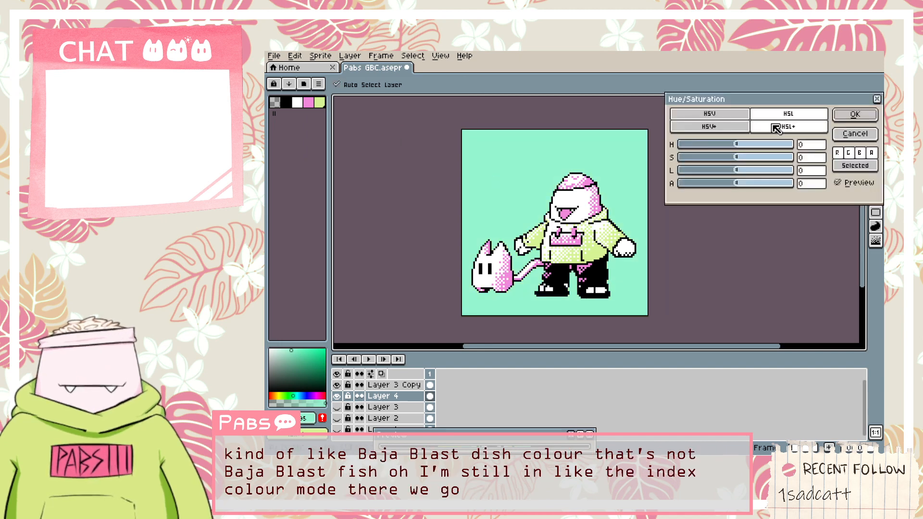
{"action": "mouse_move", "coordinate": [753, 149]}
{"action": "left_mouse_down"}
{"action": "mouse_move", "coordinate": [787, 150]}
{"action": "mouse_move", "coordinate": [682, 152]}
{"action": "mouse_move", "coordinate": [763, 160]}
{"action": "left_mouse_up"}
{"action": "left_click", "coordinate": [855, 115]}
{"action": "key", "text": "g"}
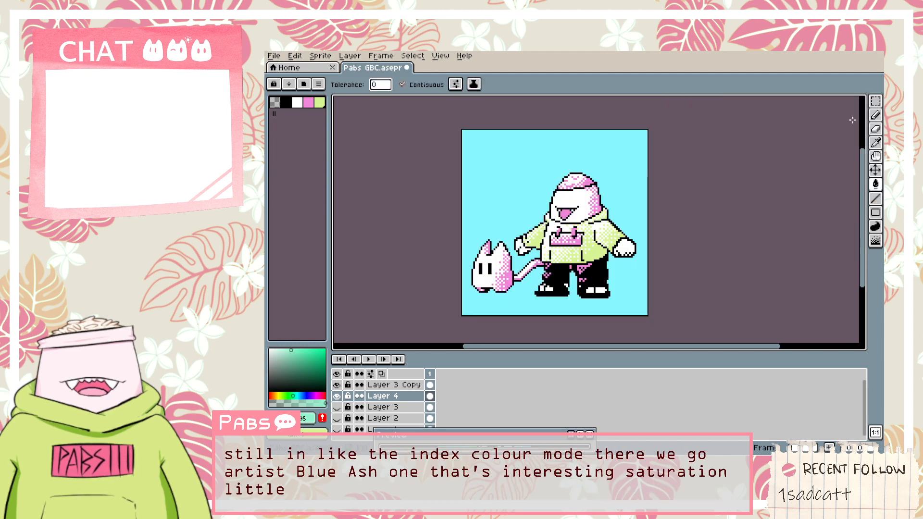
{"action": "scroll", "coordinate": [583, 208], "scroll_direction": "up", "scroll_amount": 1}
{"action": "scroll", "coordinate": [583, 208], "scroll_direction": "down", "scroll_amount": 1}
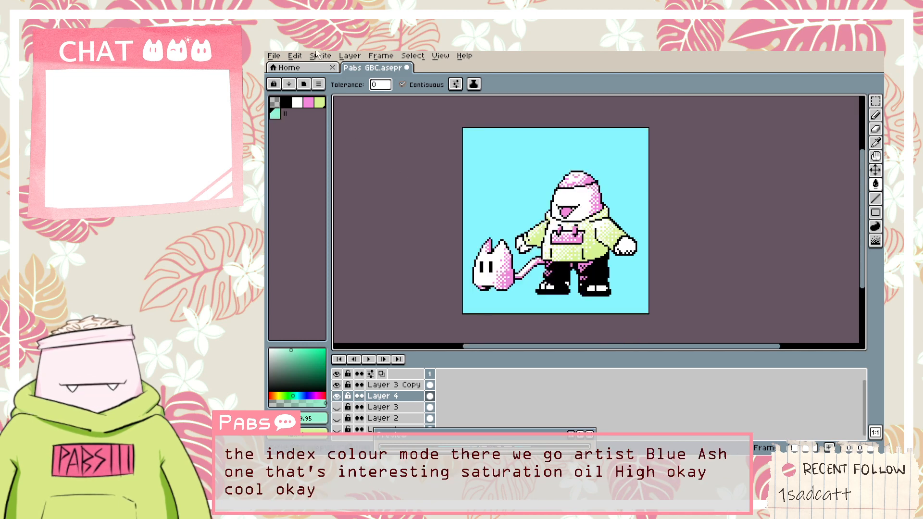
Convert the sprite back to Indexed color mode with the palette that includes mint green.
{"action": "left_click", "coordinate": [302, 85]}
{"action": "left_click", "coordinate": [304, 85]}
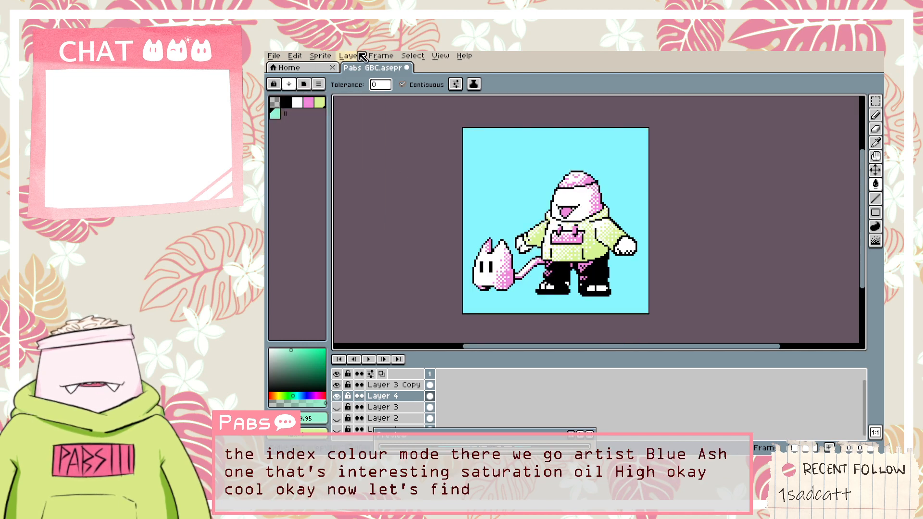
{"action": "left_click", "coordinate": [356, 56]}
{"action": "mouse_move", "coordinate": [329, 56]}
{"action": "mouse_move", "coordinate": [352, 80]}
{"action": "left_click", "coordinate": [435, 99]}
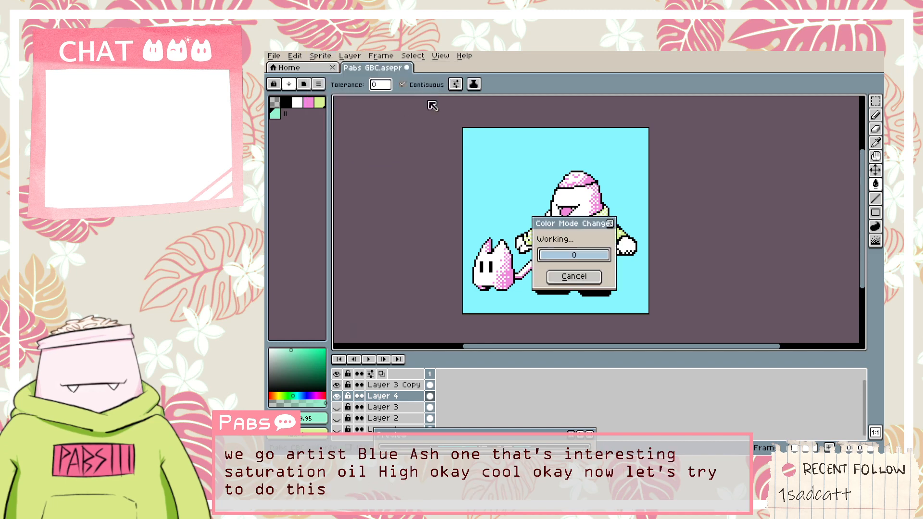
Load the Eroge Copper preset palette and remap the sprite's colors to it.
{"action": "left_click", "coordinate": [319, 85]}
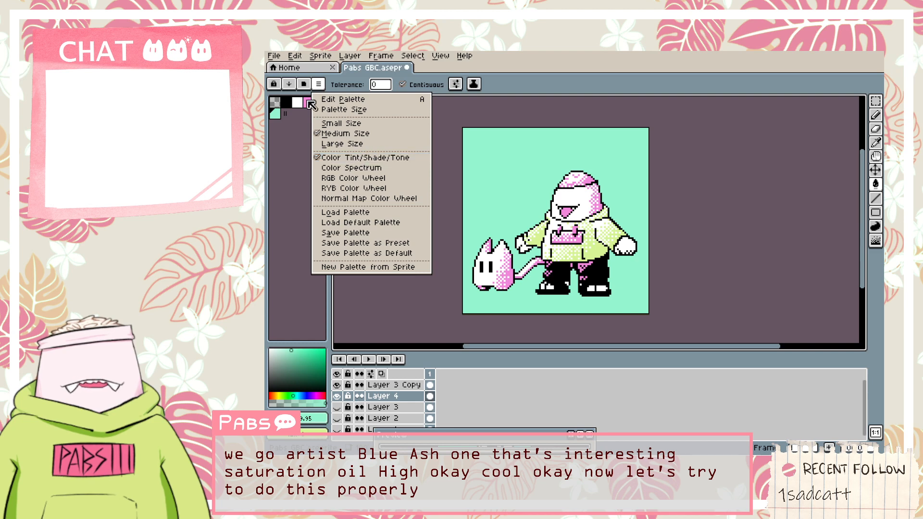
{"action": "left_click", "coordinate": [304, 85]}
{"action": "left_click", "coordinate": [304, 85]}
{"action": "scroll", "coordinate": [403, 218], "scroll_direction": "down", "scroll_amount": 4}
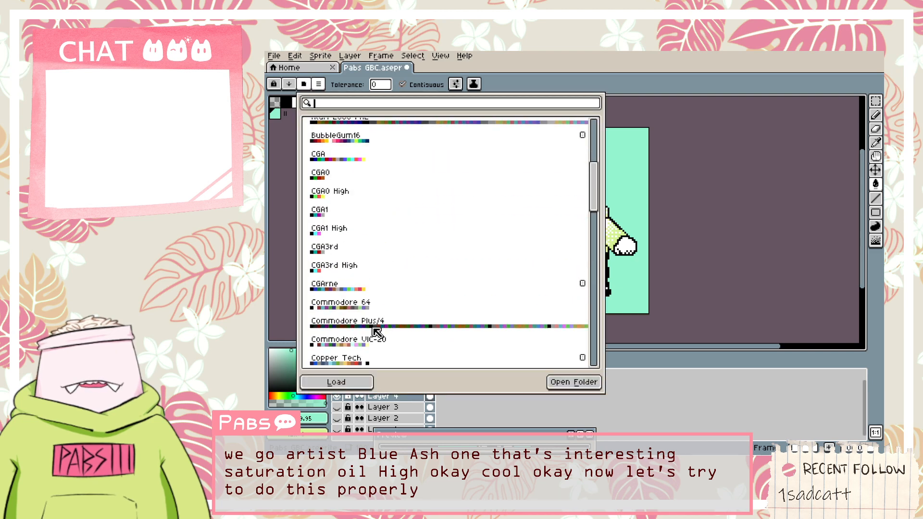
{"action": "scroll", "coordinate": [377, 332], "scroll_direction": "down", "scroll_amount": 8}
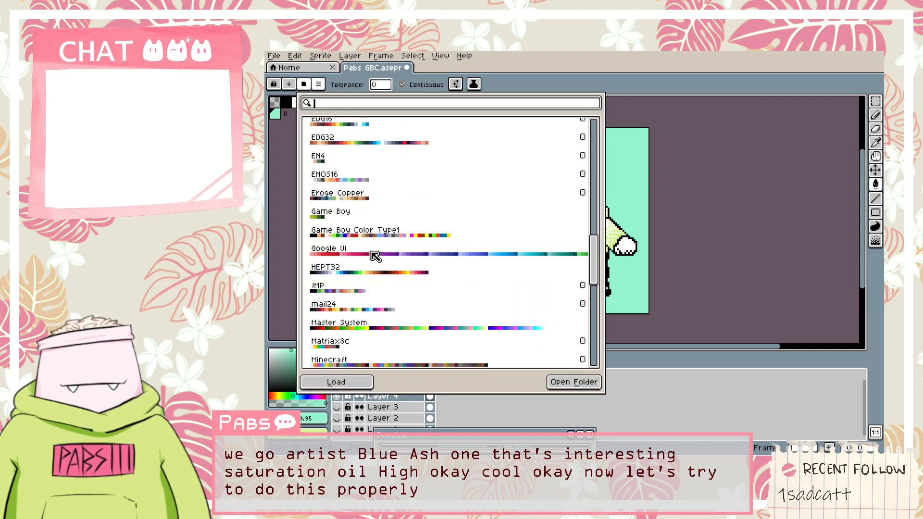
{"action": "scroll", "coordinate": [375, 257], "scroll_direction": "up", "scroll_amount": 1}
{"action": "left_click", "coordinate": [336, 212]}
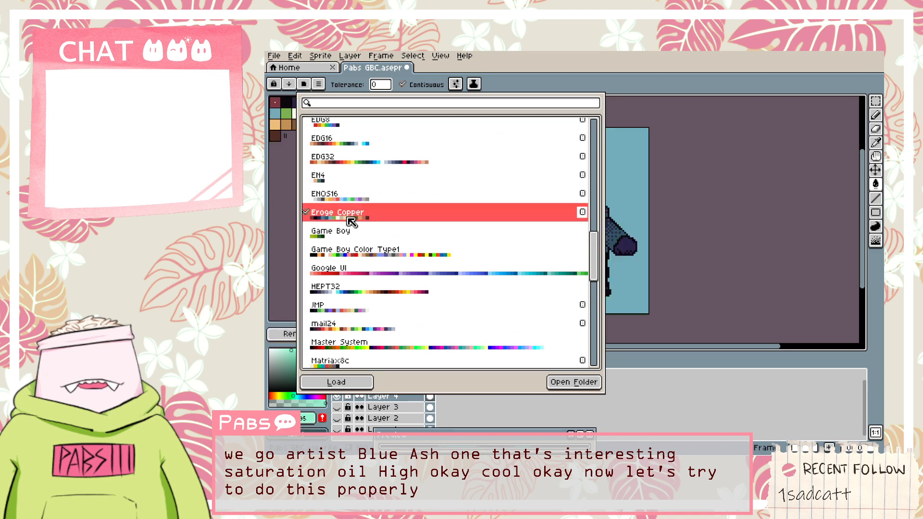
{"action": "left_click", "coordinate": [321, 381]}
{"action": "left_click", "coordinate": [278, 333]}
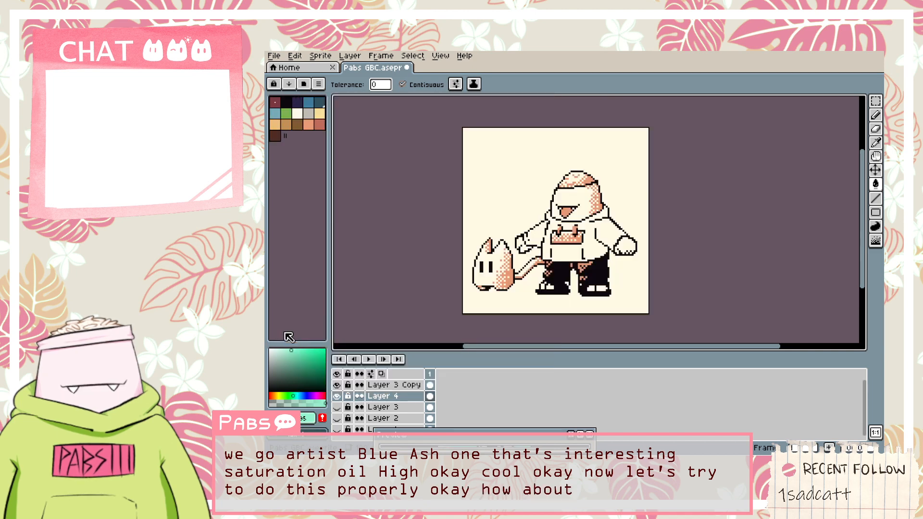
{"action": "scroll", "coordinate": [552, 251], "scroll_direction": "up", "scroll_amount": 1}
{"action": "scroll", "coordinate": [552, 251], "scroll_direction": "down", "scroll_amount": 1}
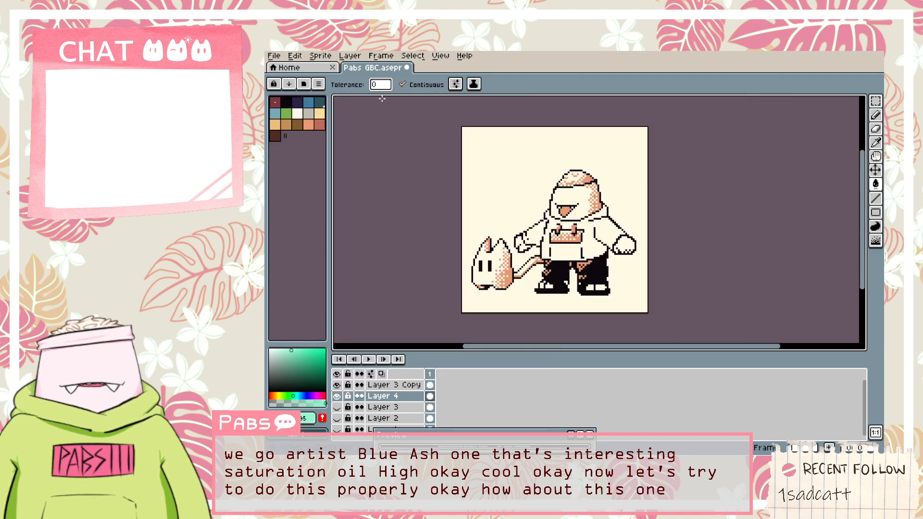
Load the Minecraft preset palette and remap the sprite's colors to it.
{"action": "left_click", "coordinate": [304, 84]}
{"action": "scroll", "coordinate": [415, 232], "scroll_direction": "down", "scroll_amount": 10}
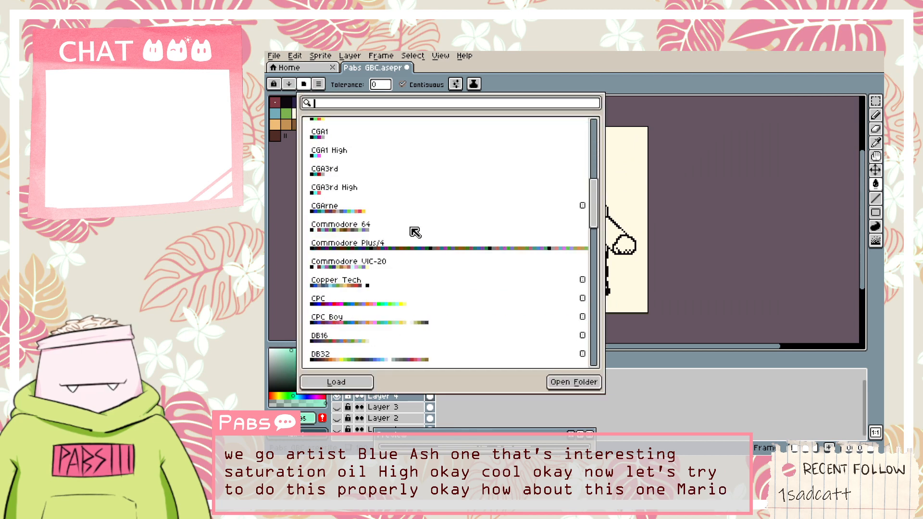
{"action": "scroll", "coordinate": [415, 232], "scroll_direction": "down", "scroll_amount": 12}
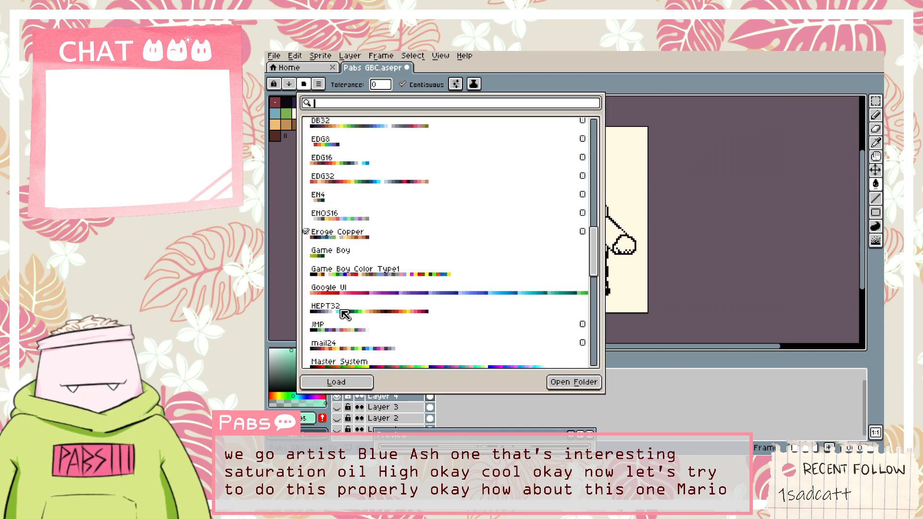
{"action": "scroll", "coordinate": [345, 315], "scroll_direction": "down", "scroll_amount": 7}
{"action": "left_click", "coordinate": [425, 267]}
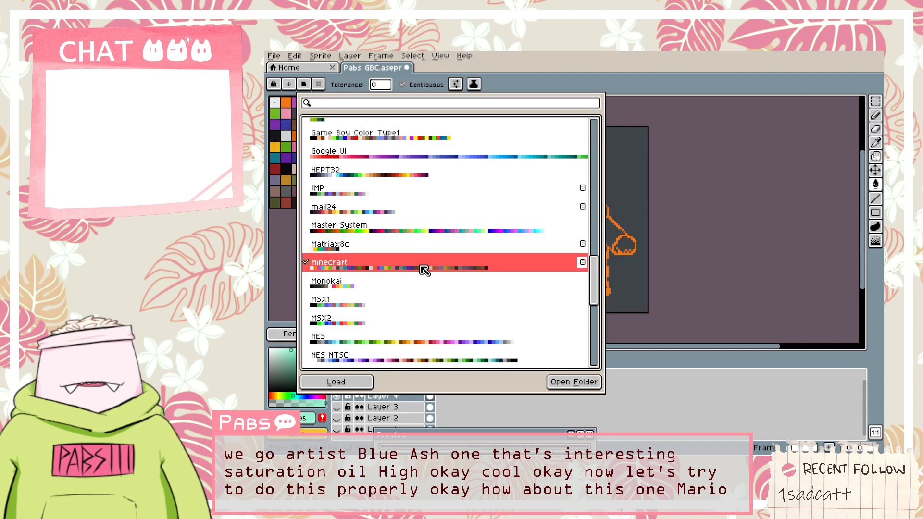
{"action": "key", "text": "Escape"}
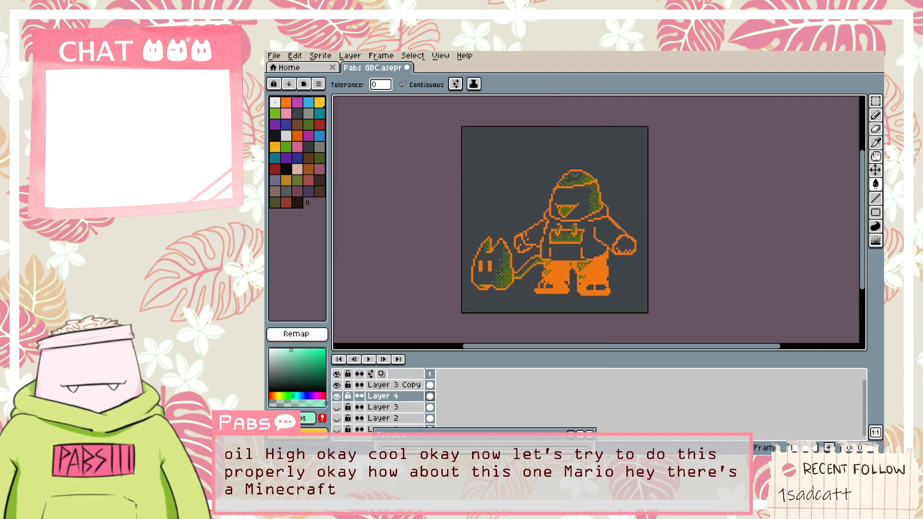
{"action": "left_click", "coordinate": [310, 336]}
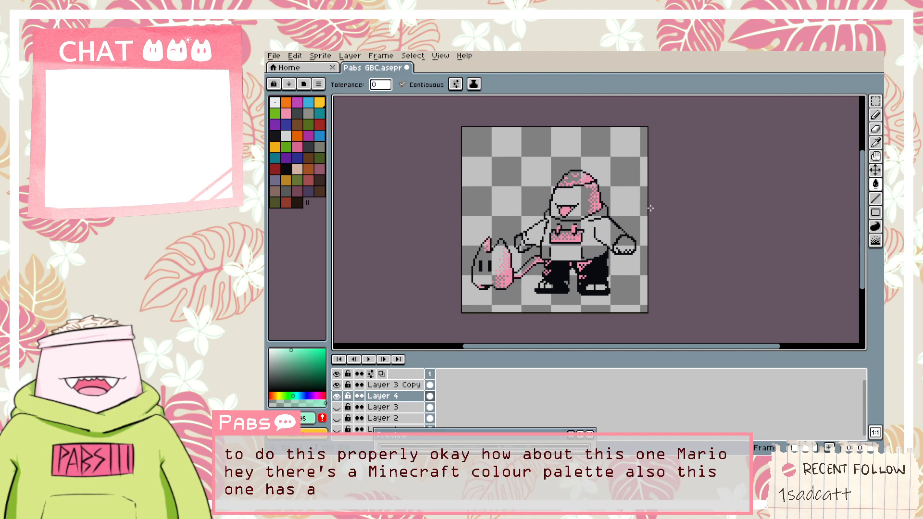
Undo both the Minecraft and Eroge Copper palette changes and their remaps.
{"action": "key", "text": "ctrl+z"}
{"action": "key", "text": "ctrl+z"}
{"action": "key", "text": "ctrl+z"}
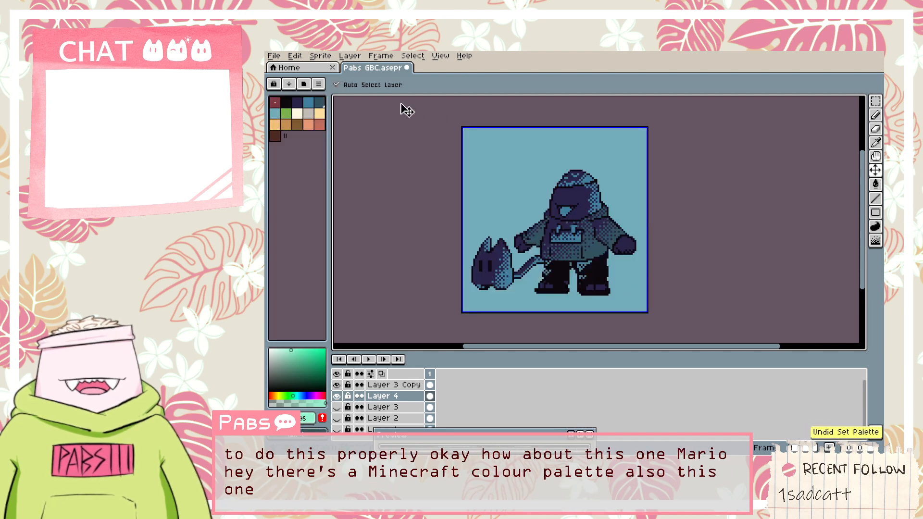
{"action": "key", "text": "ctrl+z"}
{"action": "left_click", "coordinate": [302, 56]}
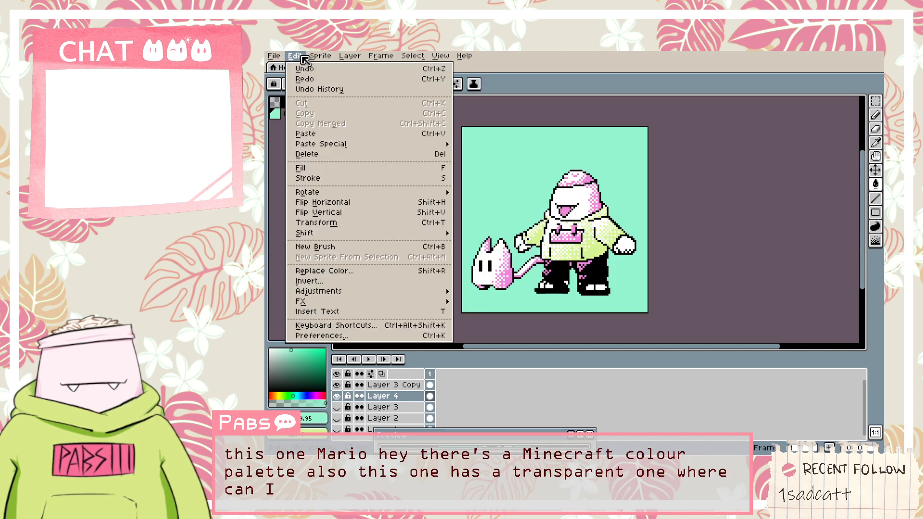
{"action": "left_click", "coordinate": [301, 57]}
Load the Rosy-42 preset palette and remap the sprite's colors to it.
{"action": "left_click", "coordinate": [319, 84]}
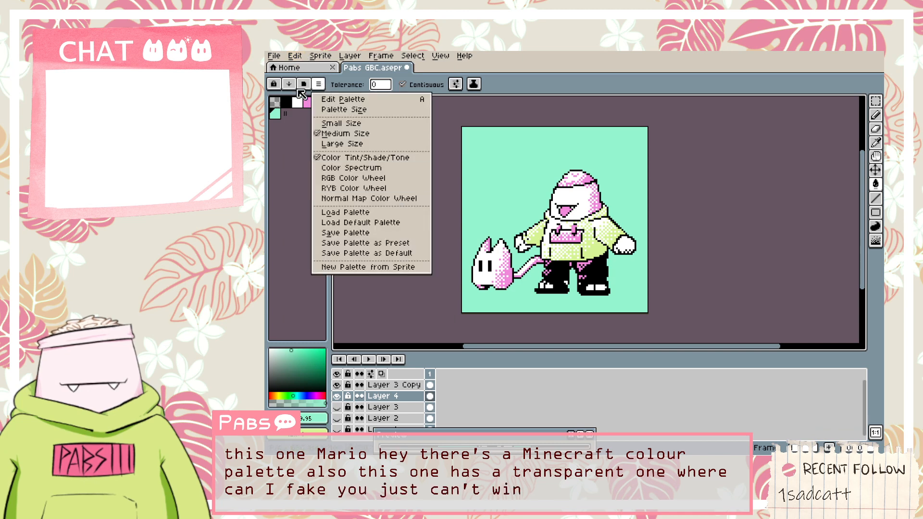
{"action": "left_click", "coordinate": [370, 213]}
{"action": "scroll", "coordinate": [419, 195], "scroll_direction": "down", "scroll_amount": 10}
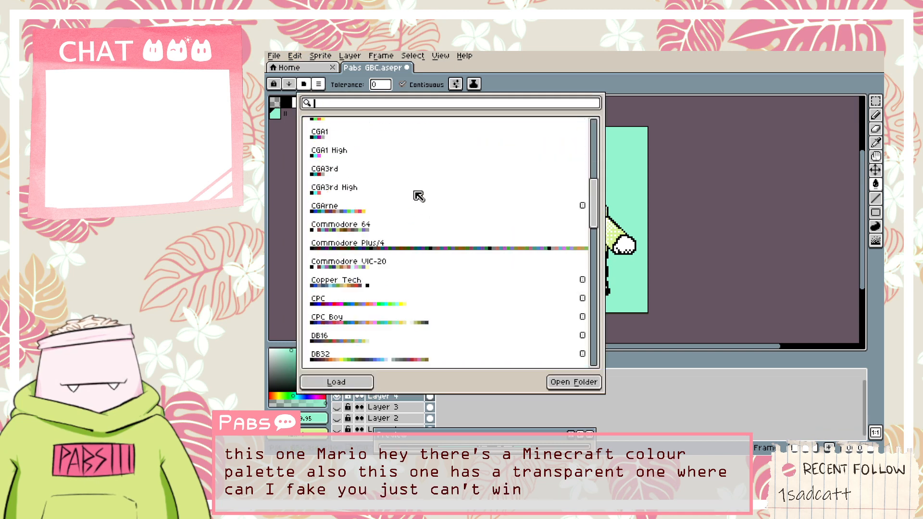
{"action": "scroll", "coordinate": [419, 196], "scroll_direction": "down", "scroll_amount": 10}
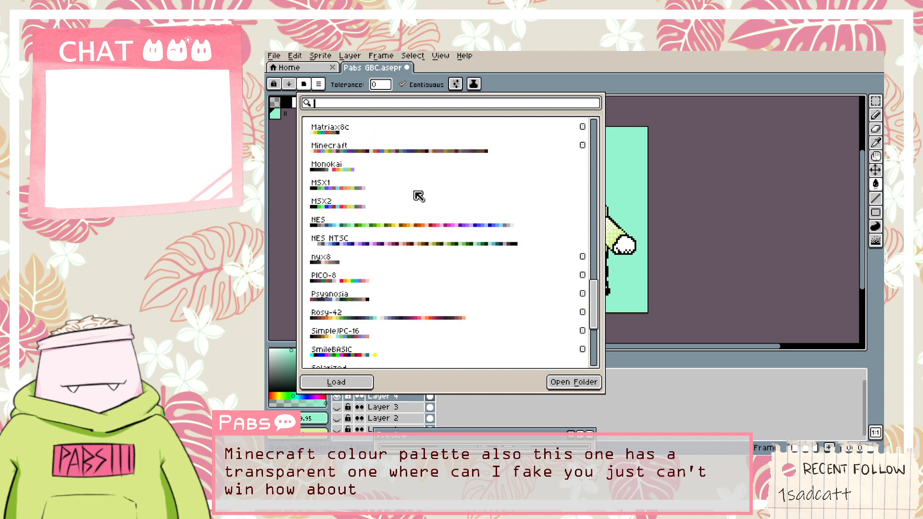
{"action": "left_click", "coordinate": [419, 160]}
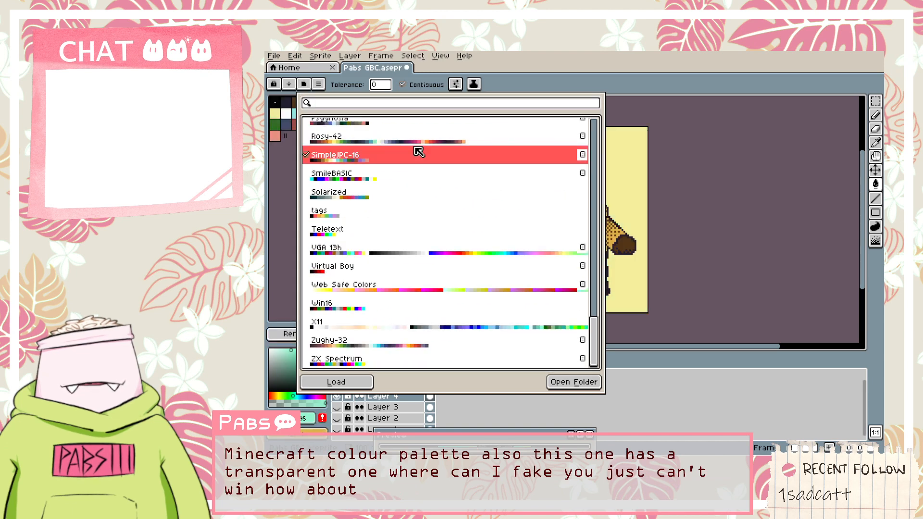
{"action": "left_click", "coordinate": [418, 142]}
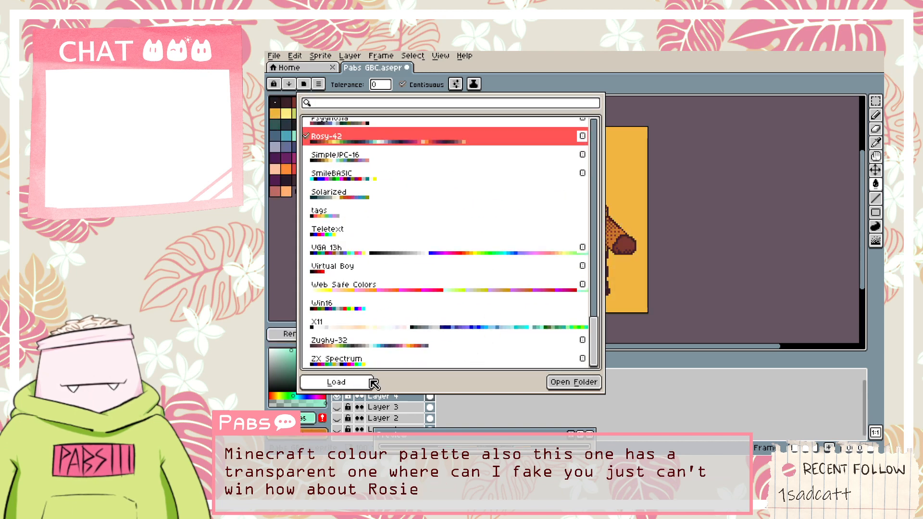
{"action": "left_click", "coordinate": [354, 379]}
{"action": "left_click", "coordinate": [288, 333]}
{"action": "scroll", "coordinate": [559, 258], "scroll_direction": "up", "scroll_amount": 1}
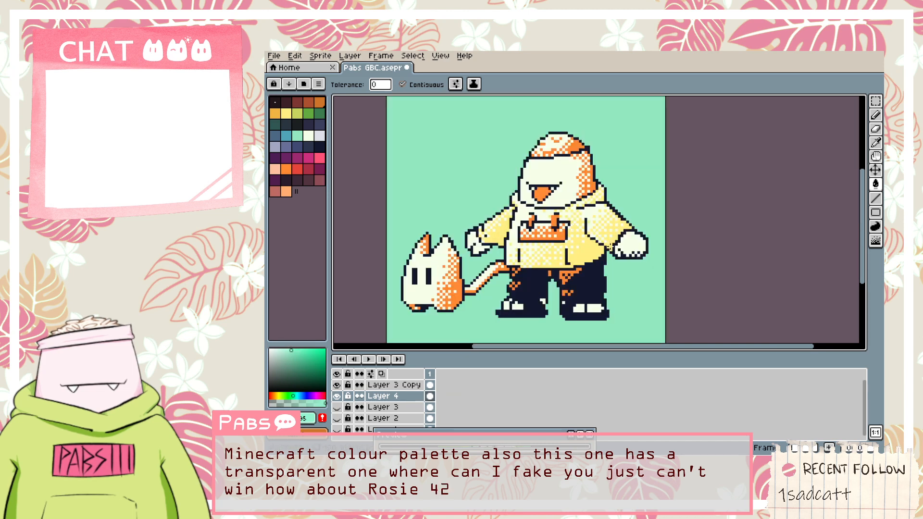
{"action": "scroll", "coordinate": [529, 245], "scroll_direction": "down", "scroll_amount": 1}
{"action": "scroll", "coordinate": [512, 239], "scroll_direction": "up", "scroll_amount": 1}
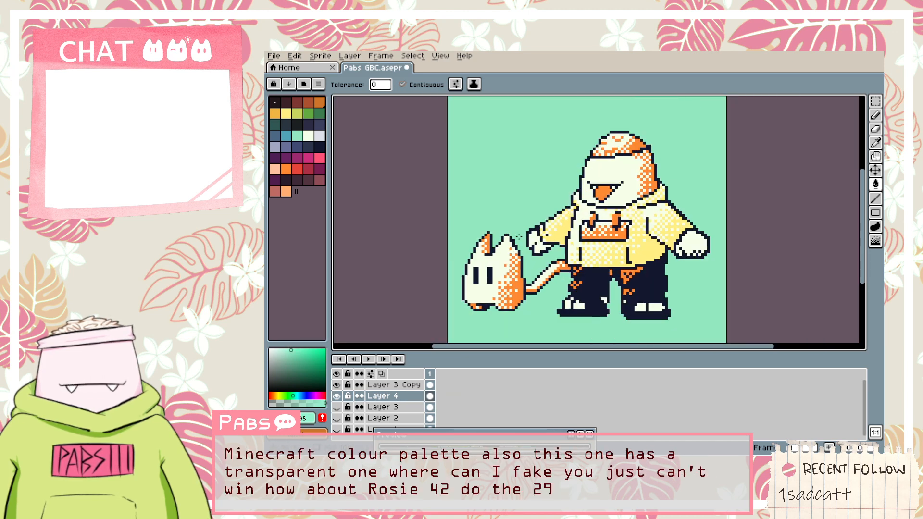
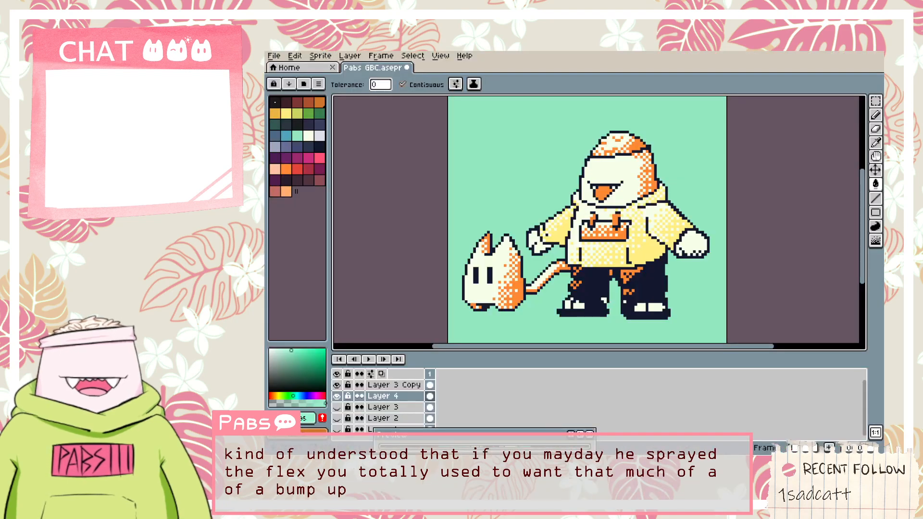
Undo the Rosy-42 remap and the Rosy-42 and SimpleJPC-16 palette changes.
{"action": "key", "text": "ctrl+z"}
{"action": "key", "text": "ctrl+z"}
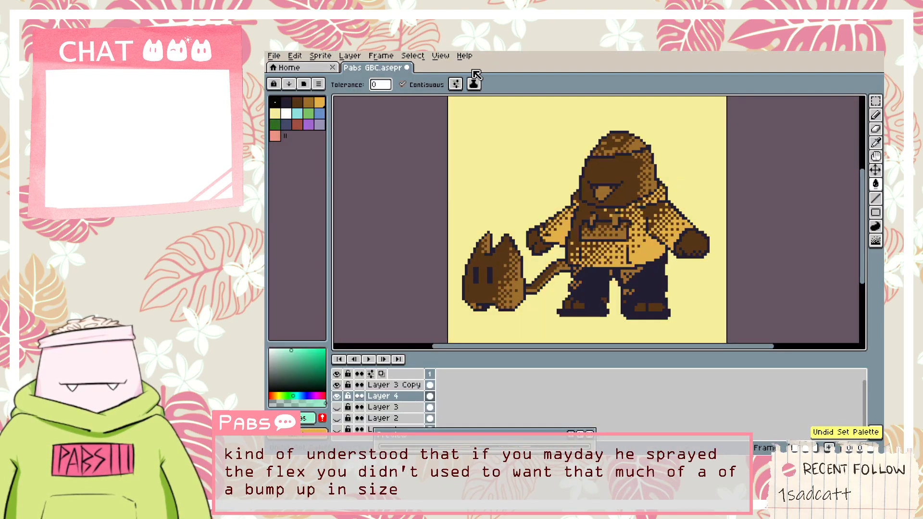
{"action": "key", "text": "ctrl+z"}
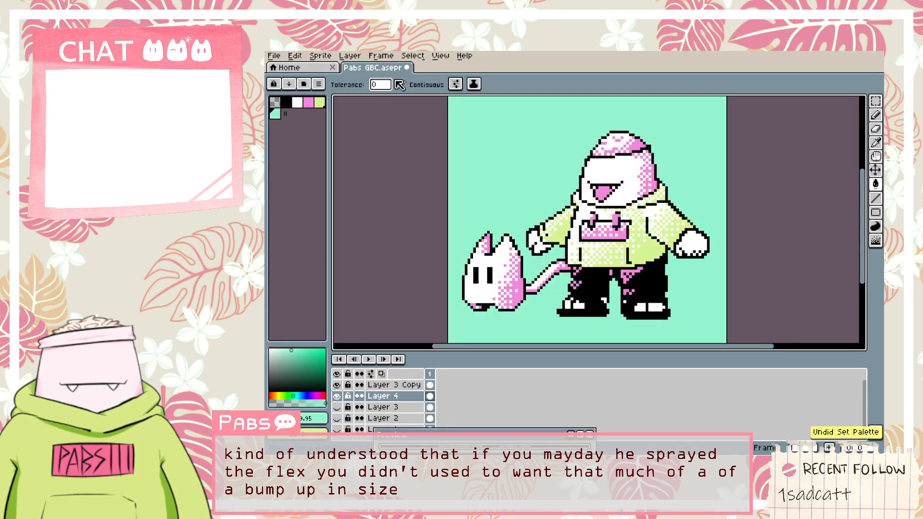
Try the ZX Spectrum preset palette with a color remap on the sprite, and undo both changes.
{"action": "left_click", "coordinate": [303, 85]}
{"action": "scroll", "coordinate": [354, 250], "scroll_direction": "down", "scroll_amount": 5}
{"action": "scroll", "coordinate": [354, 249], "scroll_direction": "up", "scroll_amount": 1}
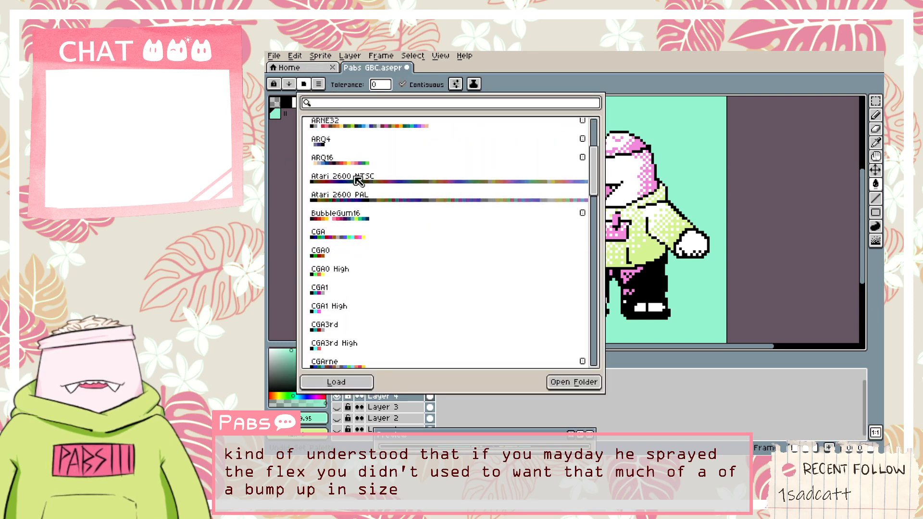
{"action": "scroll", "coordinate": [358, 180], "scroll_direction": "up", "scroll_amount": 2}
{"action": "scroll", "coordinate": [596, 180], "scroll_direction": "down", "scroll_amount": 10}
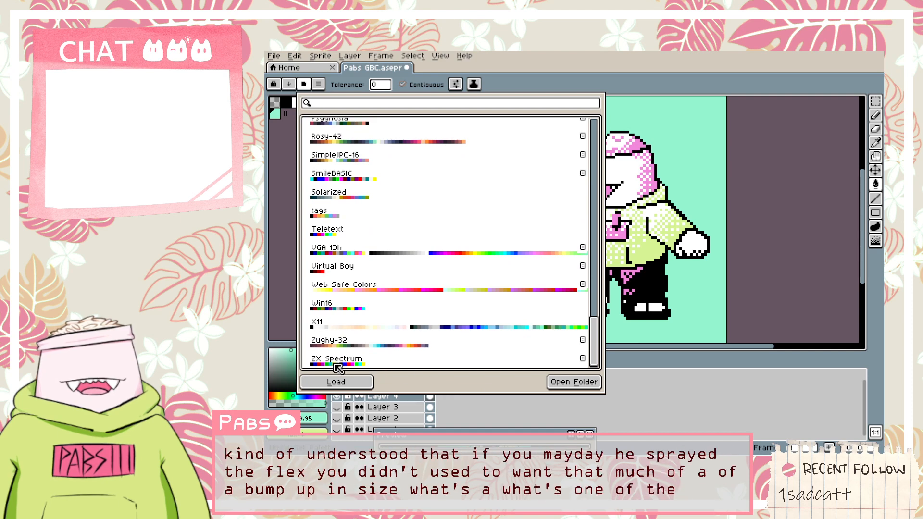
{"action": "left_click", "coordinate": [349, 357]}
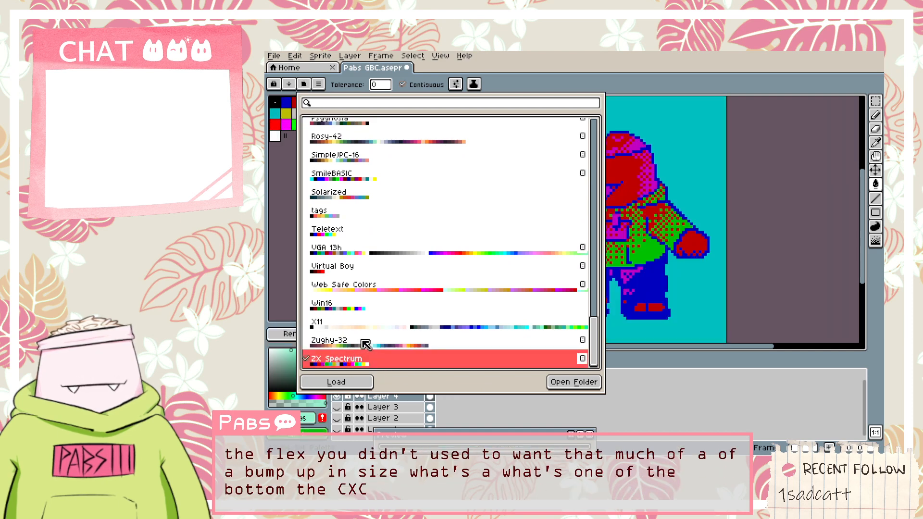
{"action": "key", "text": "Escape"}
{"action": "left_click", "coordinate": [297, 336]}
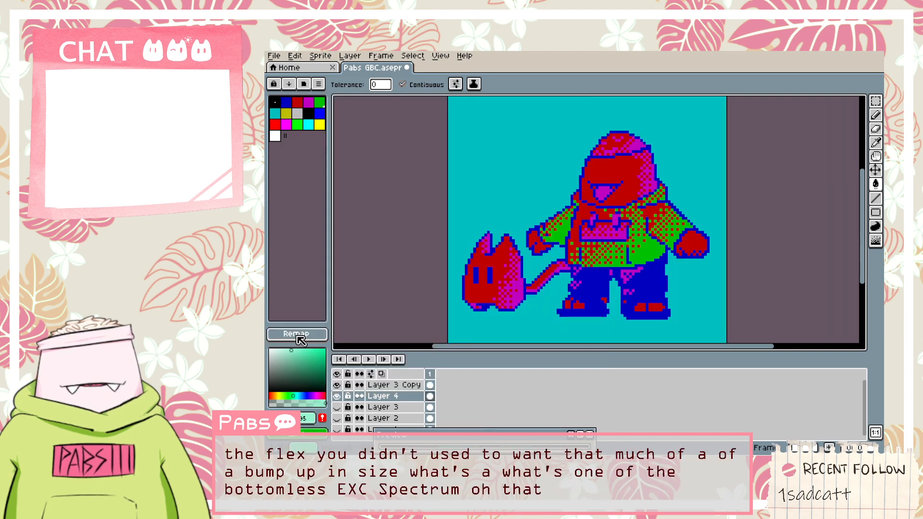
{"action": "key", "text": "ctrl+z"}
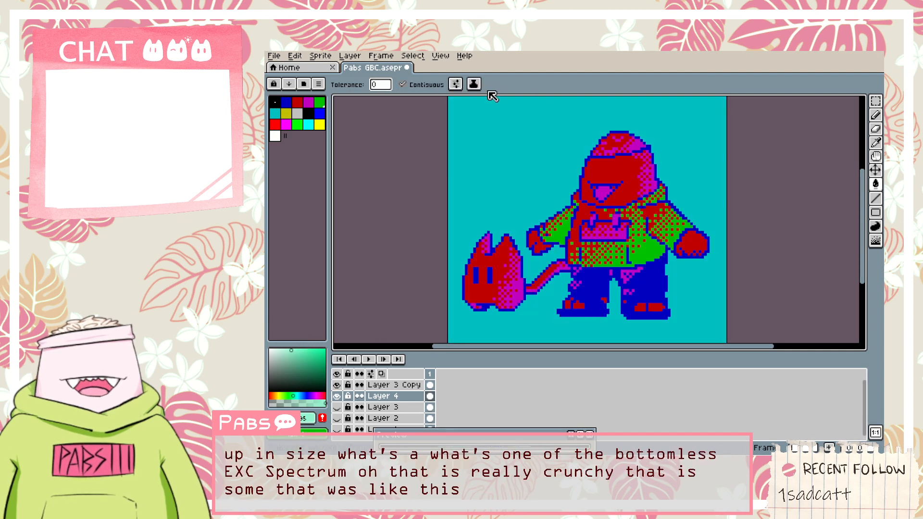
{"action": "key", "text": "ctrl+z"}
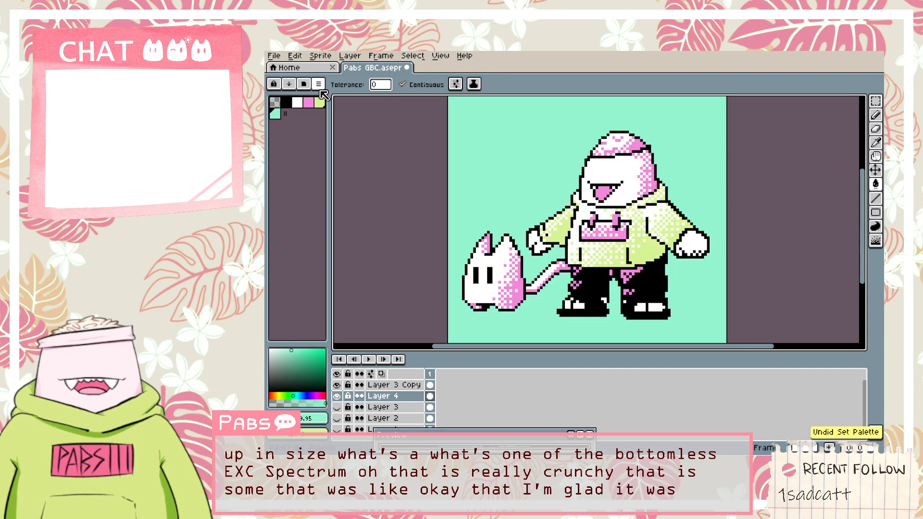
Try the BubbleGum16 preset palette with a color remap on the sprite, and undo both changes.
{"action": "left_click", "coordinate": [303, 83]}
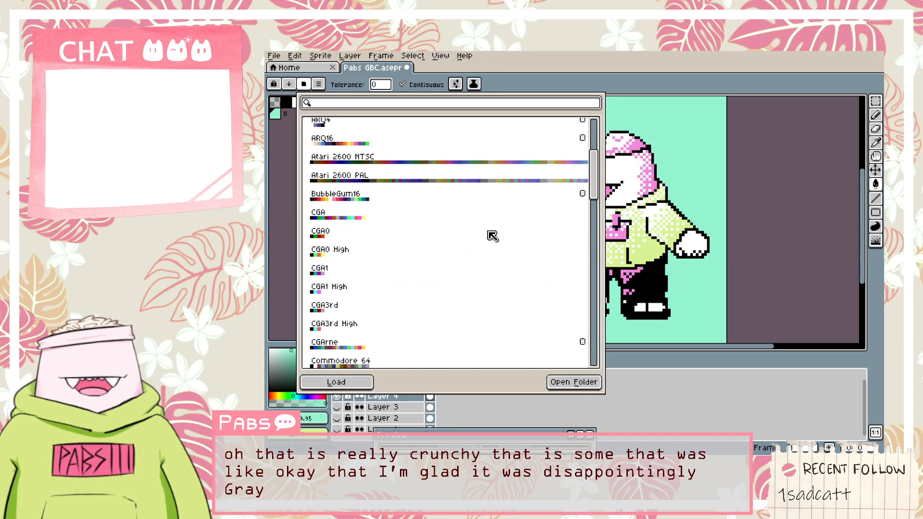
{"action": "left_click", "coordinate": [364, 200]}
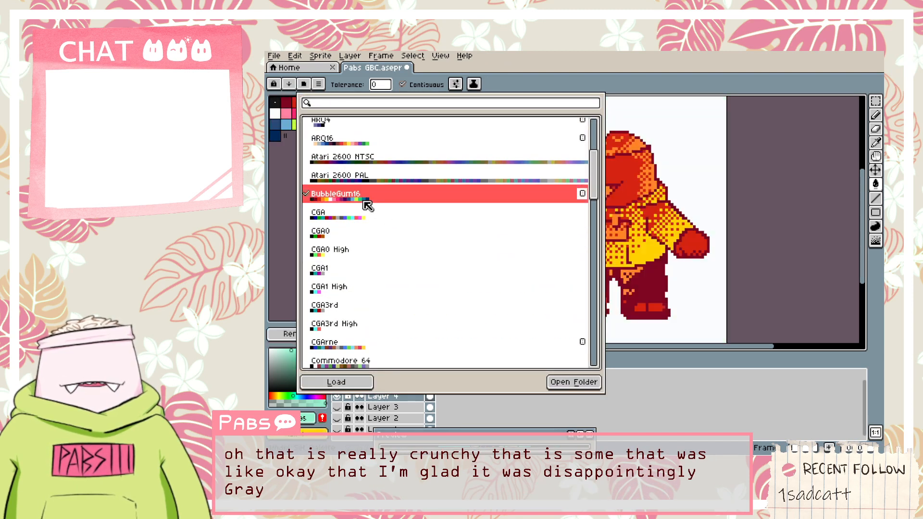
{"action": "left_click", "coordinate": [362, 397]}
{"action": "left_click", "coordinate": [296, 333]}
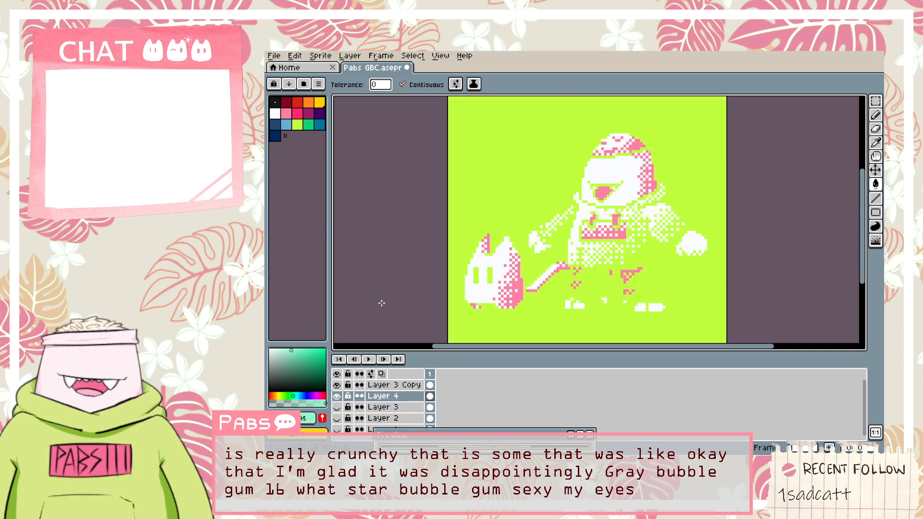
{"action": "key", "text": "ctrl+z"}
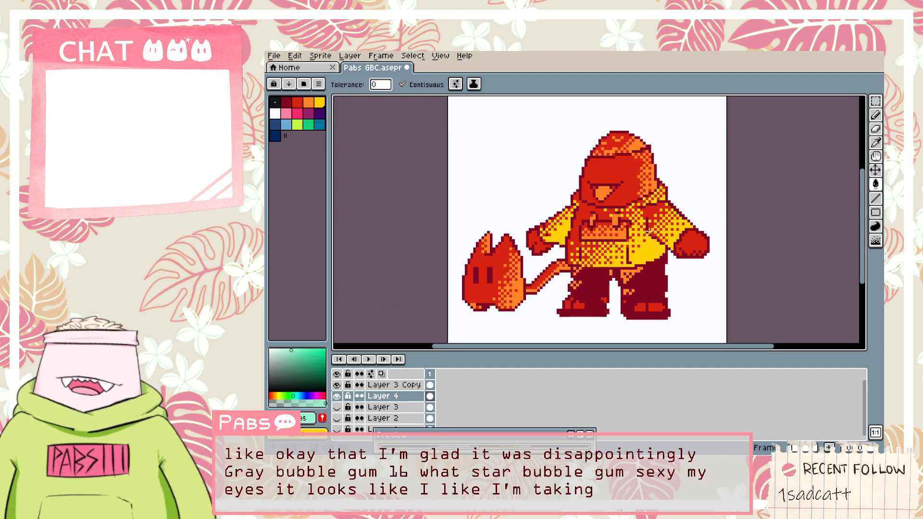
{"action": "key", "text": "ctrl+z"}
Load the EDG32 preset palette and remap the sprite's colors to it.
{"action": "left_click", "coordinate": [304, 85]}
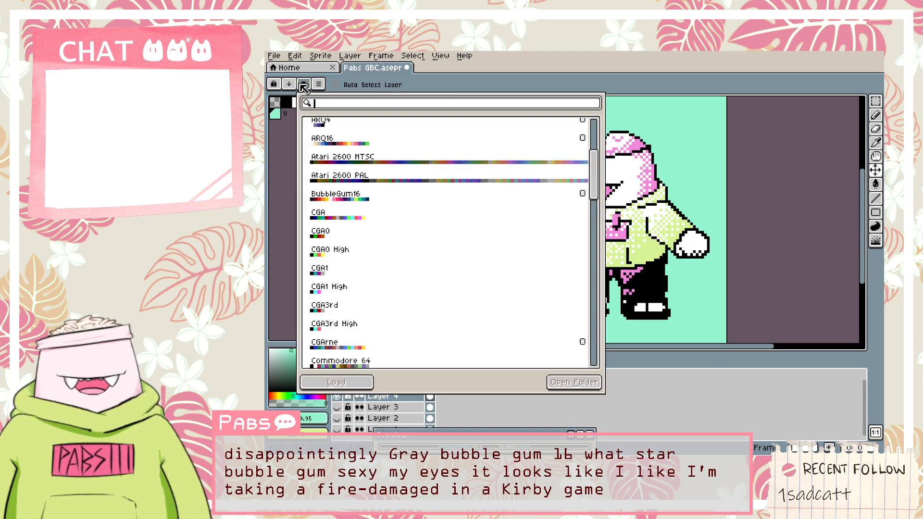
{"action": "scroll", "coordinate": [469, 268], "scroll_direction": "down", "scroll_amount": 10}
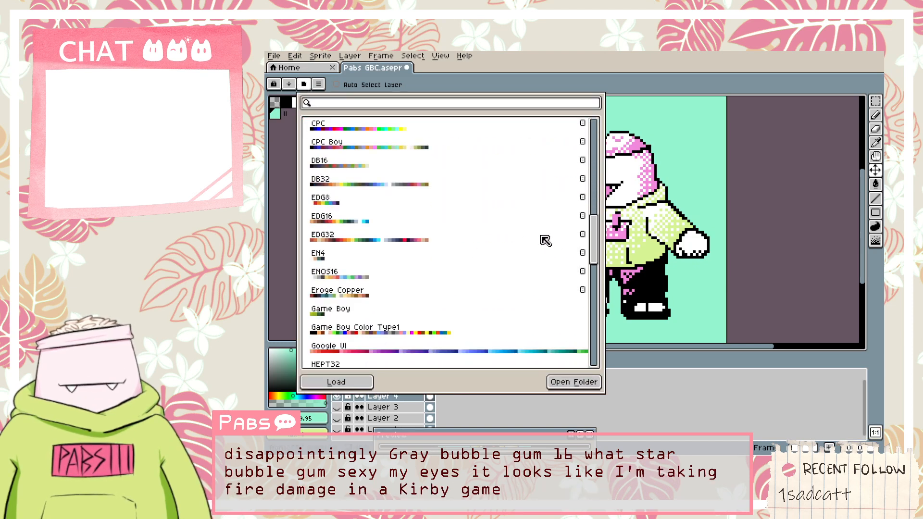
{"action": "left_click", "coordinate": [386, 238]}
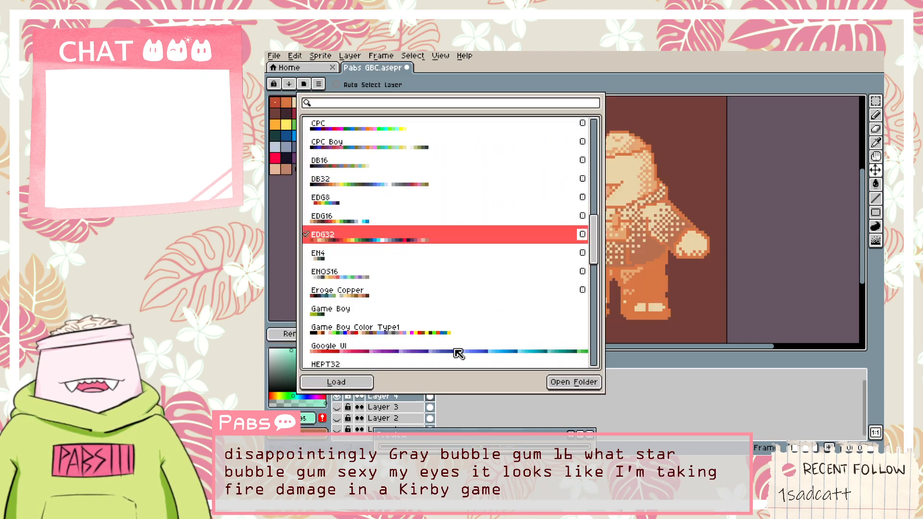
{"action": "left_click", "coordinate": [297, 335]}
{"action": "key", "text": "g"}
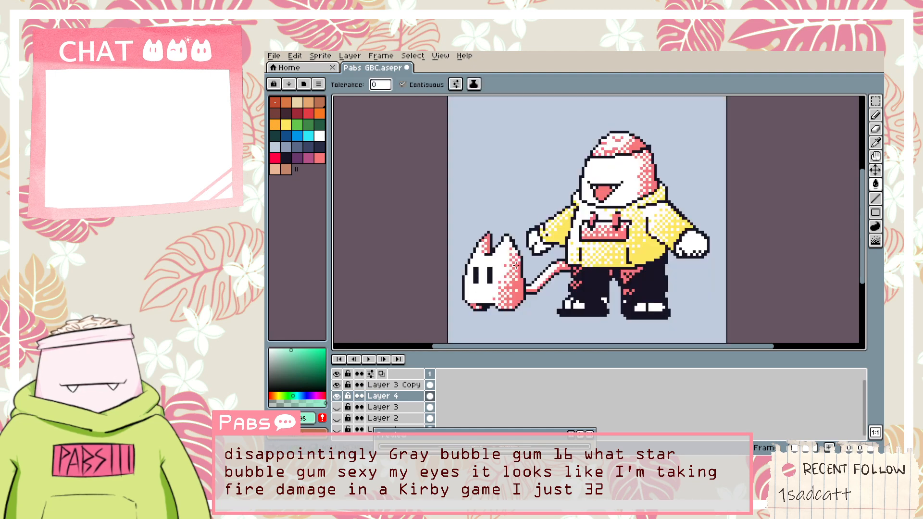
{"action": "scroll", "coordinate": [515, 265], "scroll_direction": "down", "scroll_amount": 1}
{"action": "scroll", "coordinate": [568, 252], "scroll_direction": "up", "scroll_amount": 1}
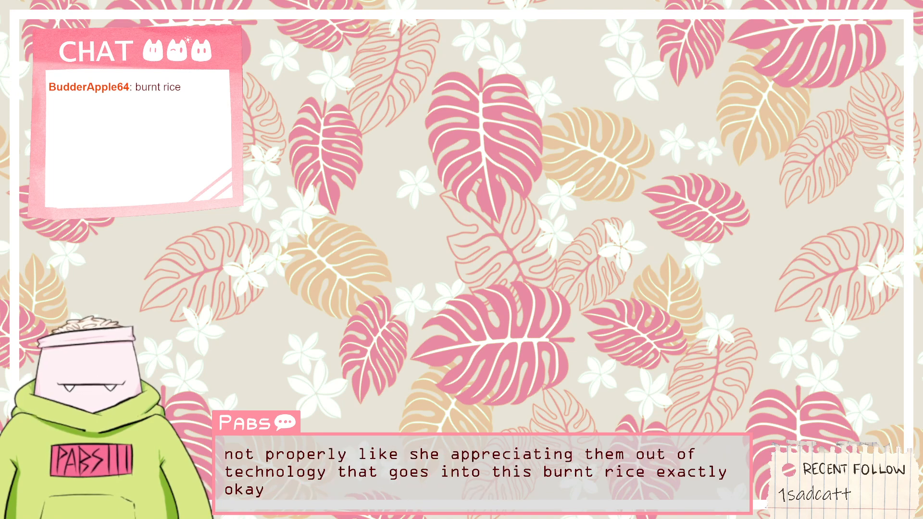
Switch back to Aseprite and try the DB32 preset palette with a color remap, undoing both changes.
{"action": "key", "text": "alt+Tab"}
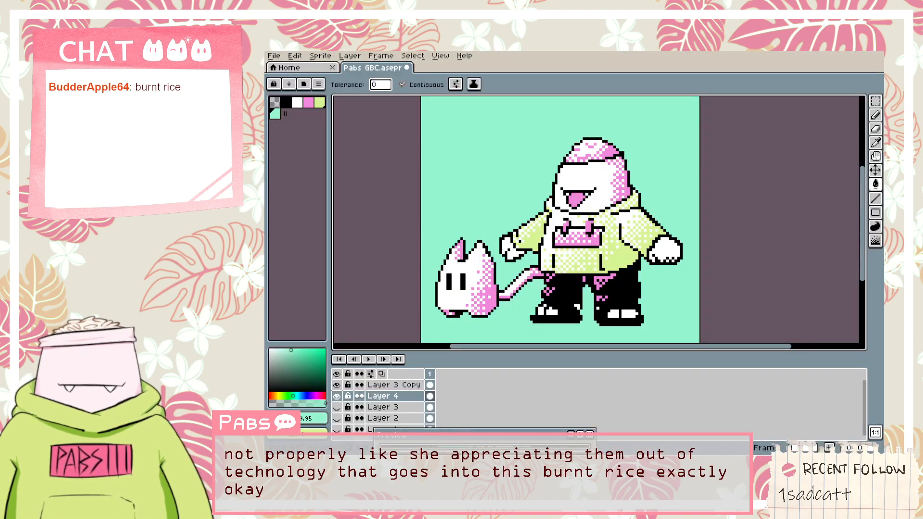
{"action": "left_click", "coordinate": [289, 84]}
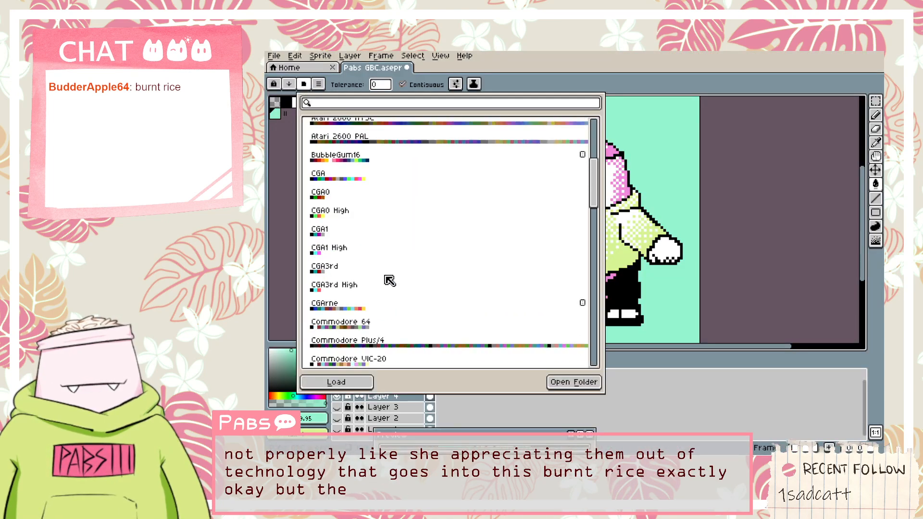
{"action": "scroll", "coordinate": [390, 281], "scroll_direction": "down", "scroll_amount": 3}
{"action": "scroll", "coordinate": [356, 219], "scroll_direction": "down", "scroll_amount": 2}
{"action": "left_click", "coordinate": [355, 220]}
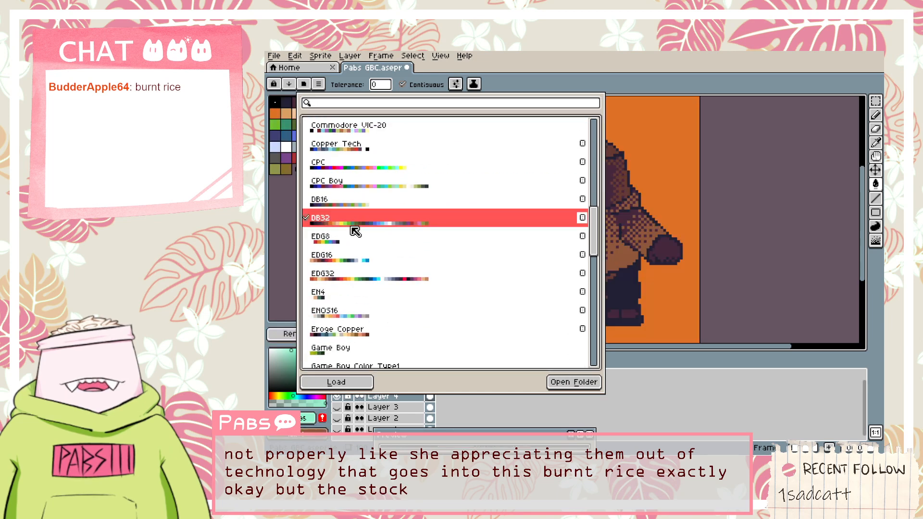
{"action": "left_click", "coordinate": [296, 366]}
{"action": "left_click", "coordinate": [290, 334]}
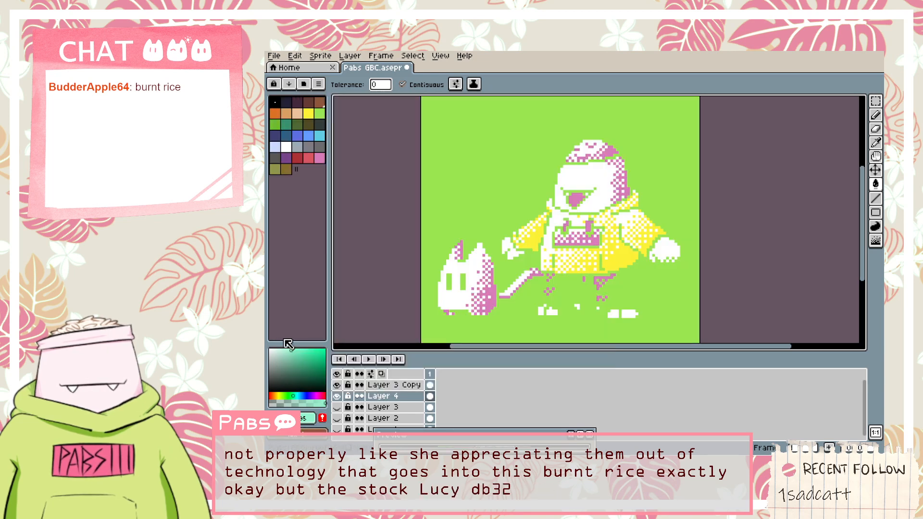
{"action": "key", "text": "ctrl+z"}
{"action": "key", "text": "ctrl+z"}
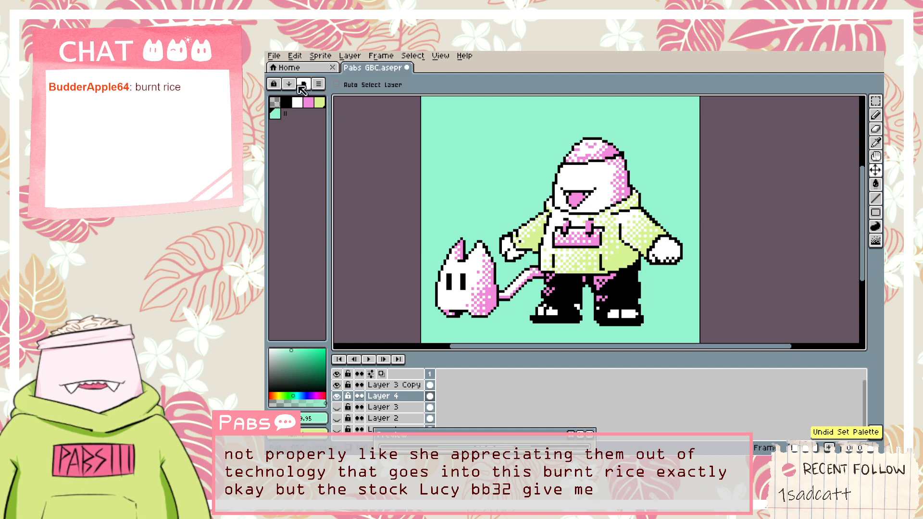
Load the Google UI preset palette, remap the sprite's colors to it, and look through its swatches.
{"action": "left_click", "coordinate": [288, 84]}
{"action": "scroll", "coordinate": [335, 225], "scroll_direction": "down", "scroll_amount": 10}
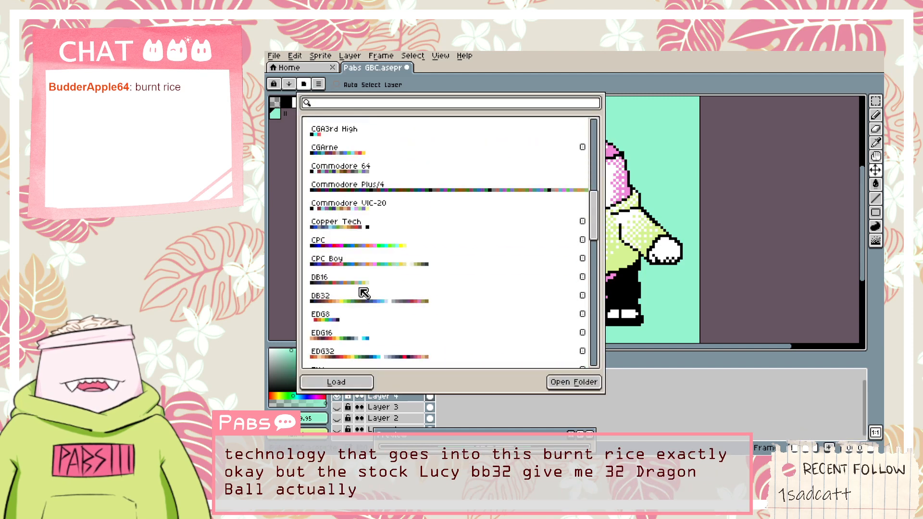
{"action": "scroll", "coordinate": [391, 231], "scroll_direction": "down", "scroll_amount": 2}
{"action": "scroll", "coordinate": [403, 335], "scroll_direction": "down", "scroll_amount": 2}
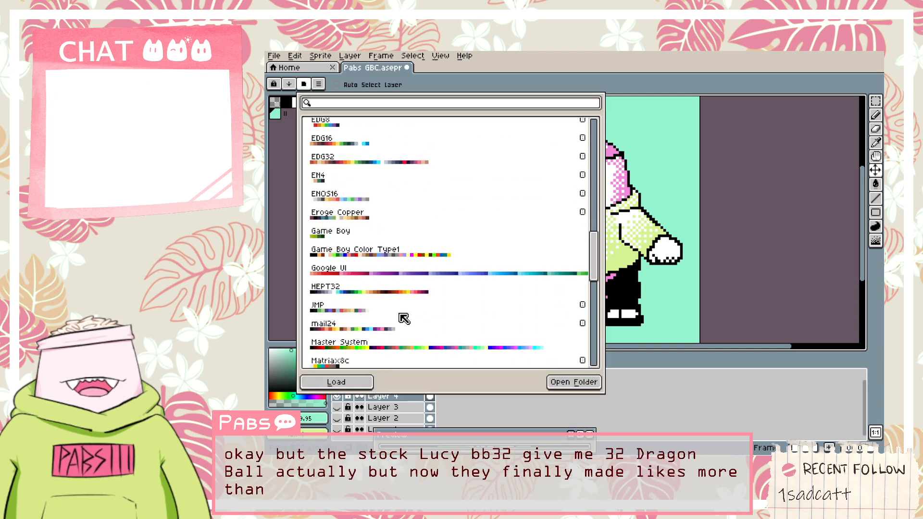
{"action": "left_click", "coordinate": [409, 277]}
{"action": "left_click", "coordinate": [408, 276]}
{"action": "key", "text": "Escape"}
{"action": "scroll", "coordinate": [294, 283], "scroll_direction": "down", "scroll_amount": 5}
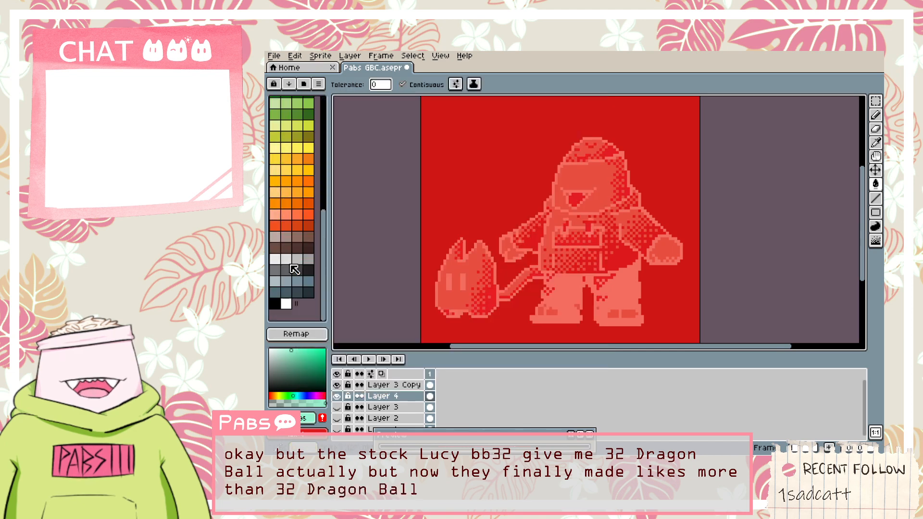
{"action": "left_click", "coordinate": [296, 333]}
{"action": "scroll", "coordinate": [313, 298], "scroll_direction": "up", "scroll_amount": 6}
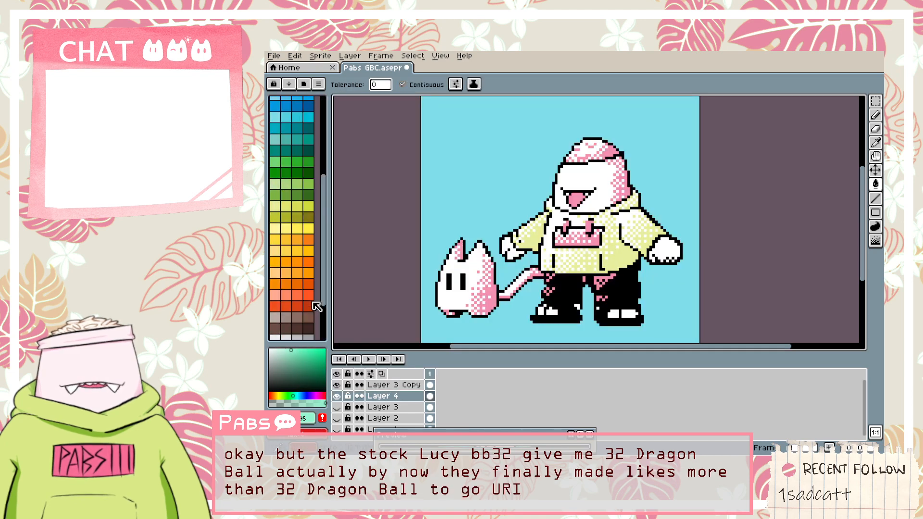
{"action": "scroll", "coordinate": [313, 300], "scroll_direction": "up", "scroll_amount": 1}
{"action": "scroll", "coordinate": [311, 297], "scroll_direction": "down", "scroll_amount": 7}
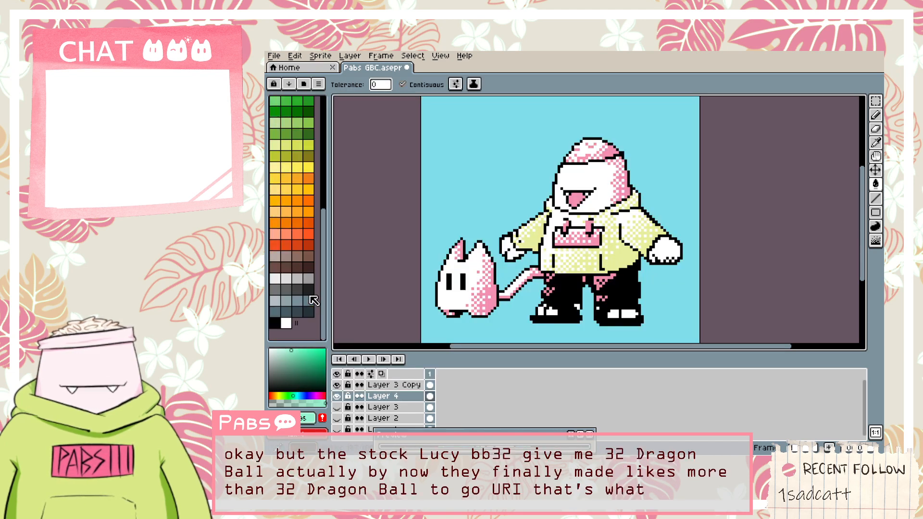
Look back through the Google UI swatches, and undo the color remap and the palette change.
{"action": "scroll", "coordinate": [310, 296], "scroll_direction": "up", "scroll_amount": 6}
{"action": "scroll", "coordinate": [313, 296], "scroll_direction": "up", "scroll_amount": 1}
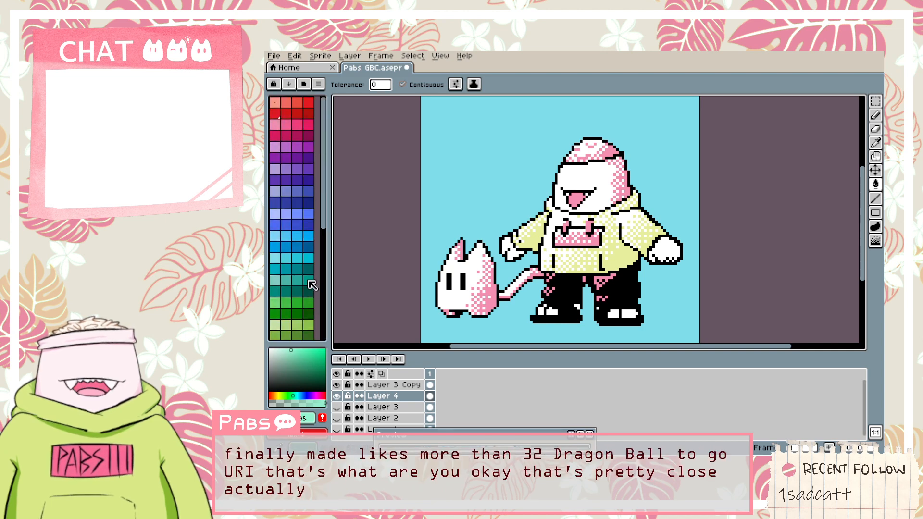
{"action": "key", "text": "ctrl+z"}
{"action": "key", "text": "ctrl+z"}
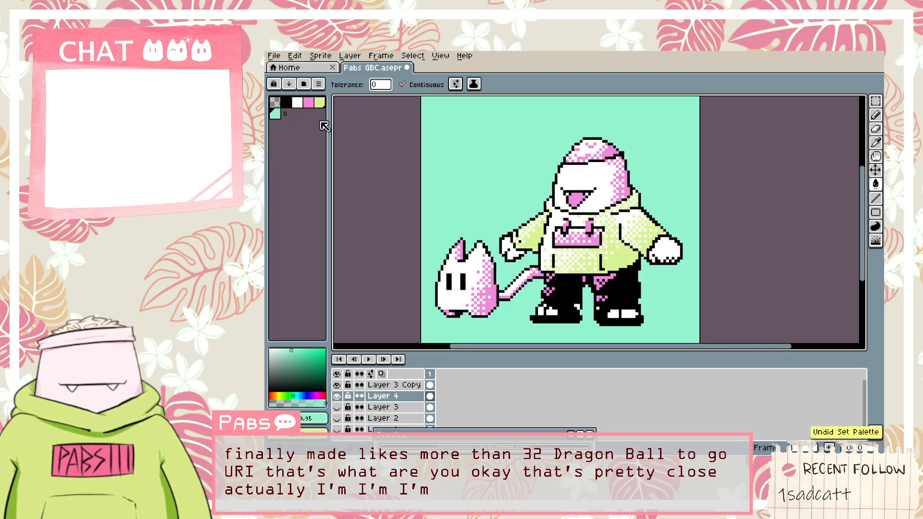
Try the Virtual Boy preset palette with a color remap on the sprite, and undo both changes.
{"action": "left_click", "coordinate": [305, 84]}
{"action": "scroll", "coordinate": [343, 271], "scroll_direction": "down", "scroll_amount": 5}
{"action": "scroll", "coordinate": [344, 270], "scroll_direction": "down", "scroll_amount": 5}
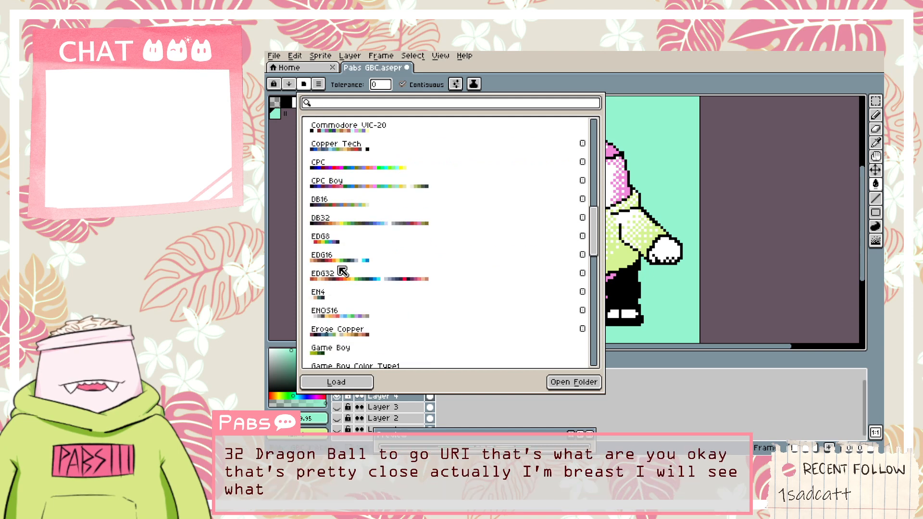
{"action": "scroll", "coordinate": [354, 212], "scroll_direction": "down", "scroll_amount": 3}
{"action": "scroll", "coordinate": [355, 212], "scroll_direction": "down", "scroll_amount": 6}
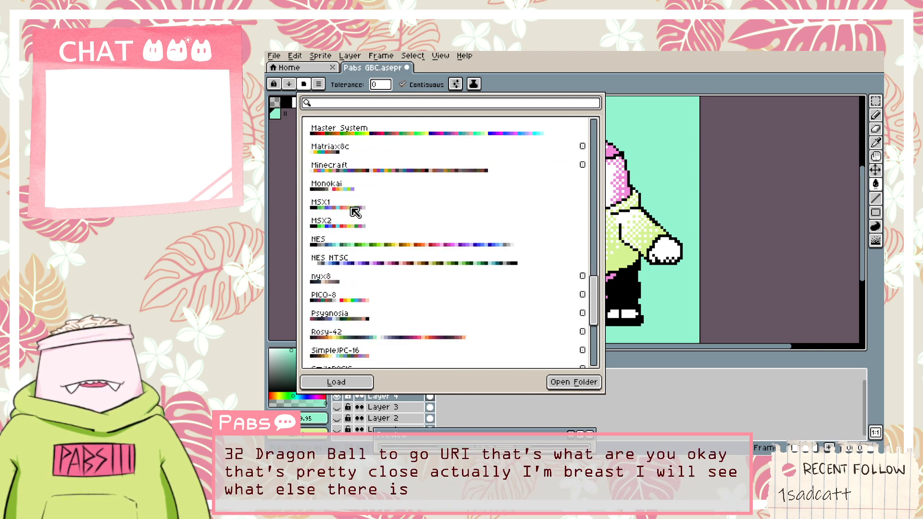
{"action": "left_click", "coordinate": [332, 269]}
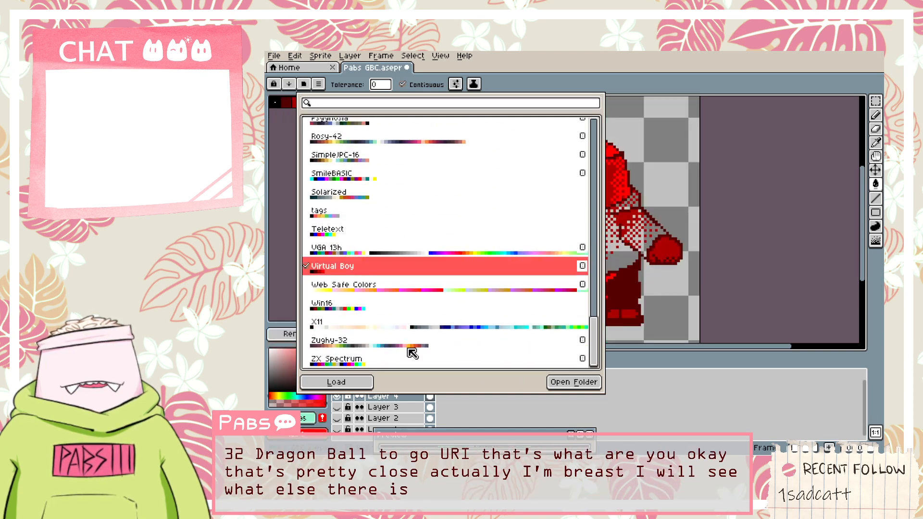
{"action": "left_click", "coordinate": [534, 407]}
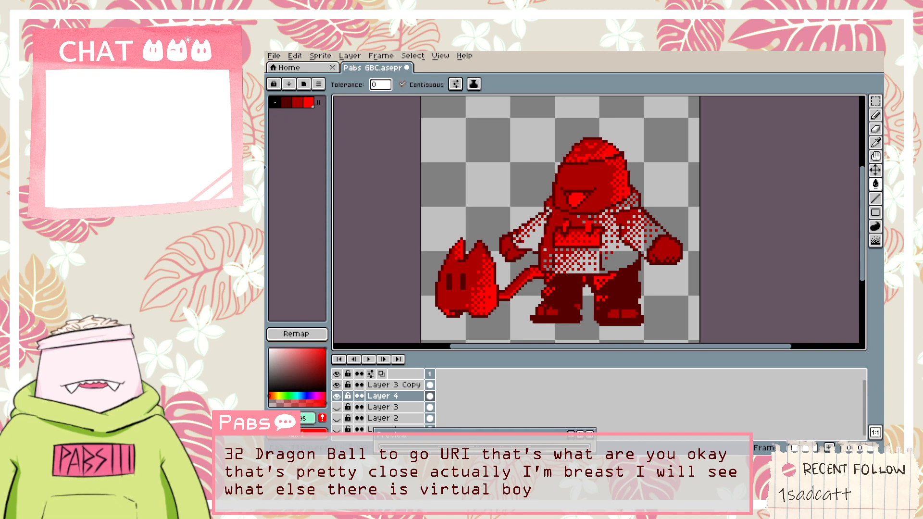
{"action": "left_click", "coordinate": [290, 334]}
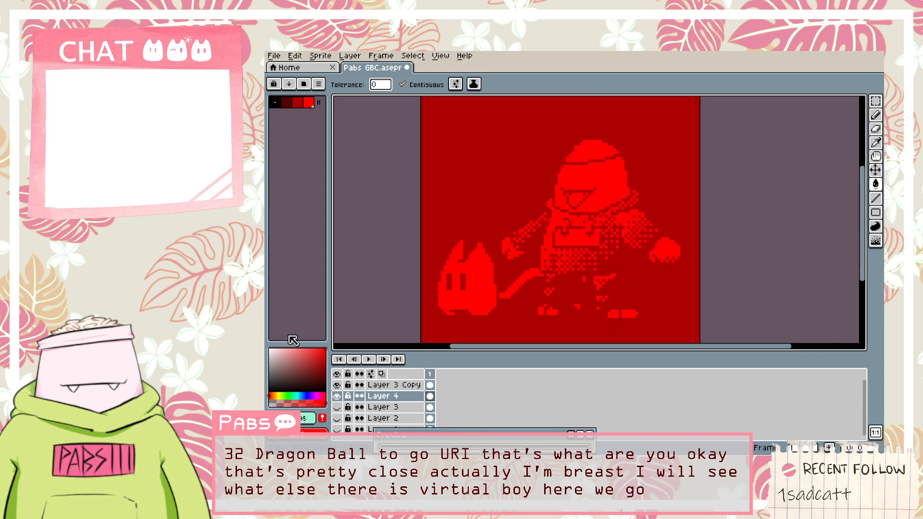
{"action": "key", "text": "ctrl+z"}
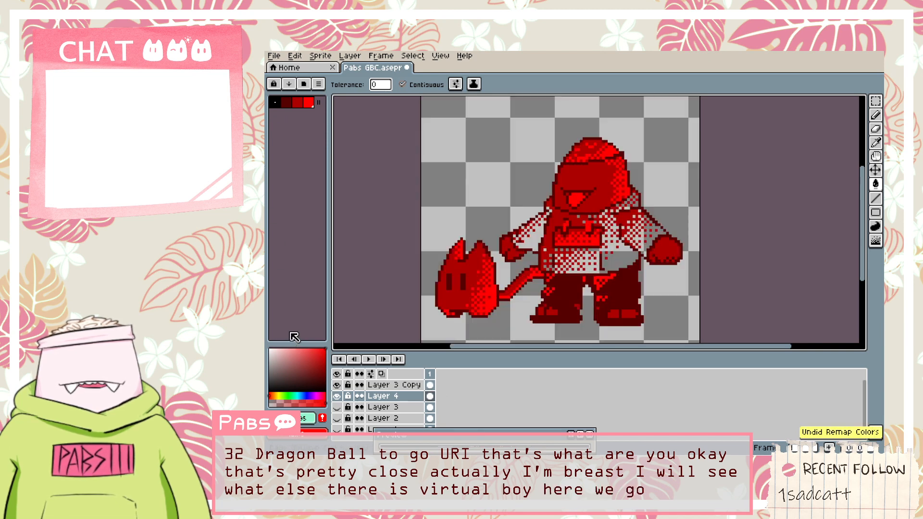
{"action": "key", "text": "ctrl+z"}
Load the Game Boy Color Type1 preset palette and remap the sprite's colors to it.
{"action": "left_click", "coordinate": [303, 84]}
{"action": "scroll", "coordinate": [495, 267], "scroll_direction": "up", "scroll_amount": 10}
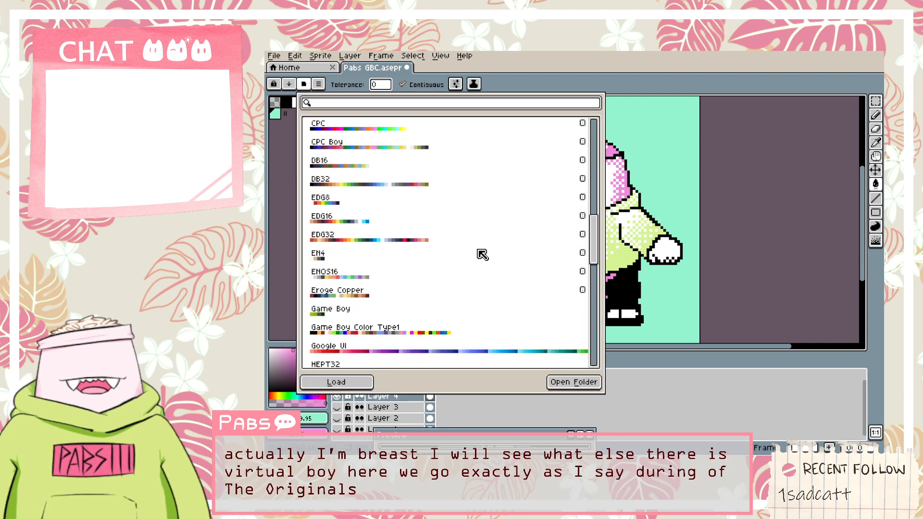
{"action": "scroll", "coordinate": [476, 250], "scroll_direction": "down", "scroll_amount": 5}
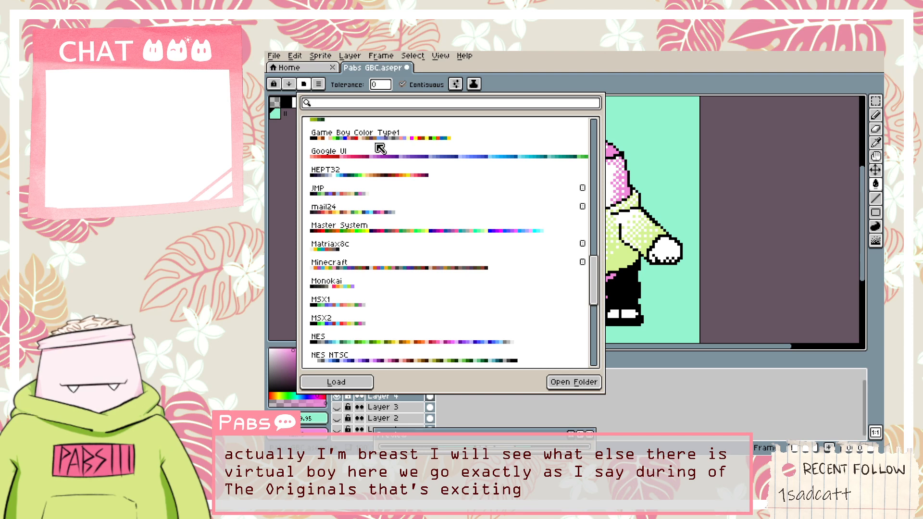
{"action": "left_click", "coordinate": [378, 136]}
{"action": "left_click", "coordinate": [454, 403]}
{"action": "left_click", "coordinate": [286, 338]}
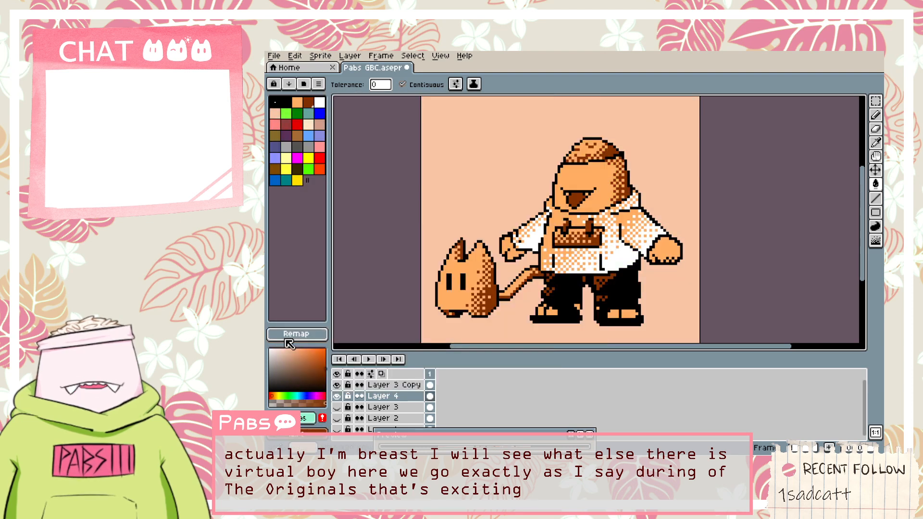
{"action": "scroll", "coordinate": [572, 315], "scroll_direction": "down", "scroll_amount": 5}
{"action": "scroll", "coordinate": [567, 317], "scroll_direction": "up", "scroll_amount": 5}
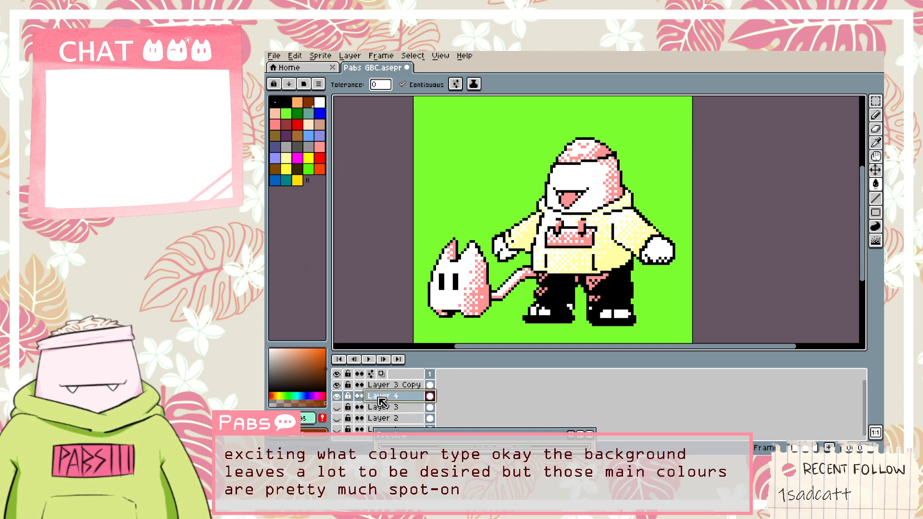
Try adding the mint foreground color to the palette, undo it, and pick the bright green swatch matching the background.
{"action": "left_click", "coordinate": [322, 417]}
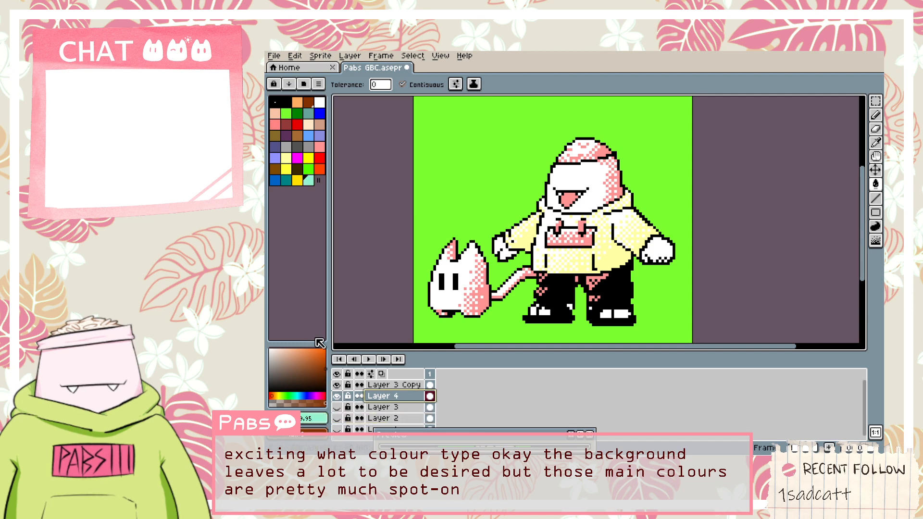
{"action": "key", "text": "ctrl+z"}
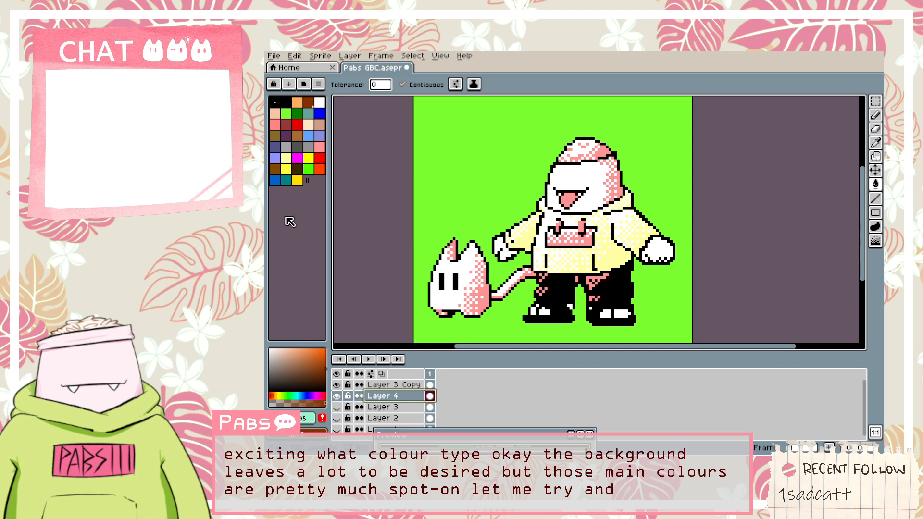
{"action": "left_click", "coordinate": [309, 169]}
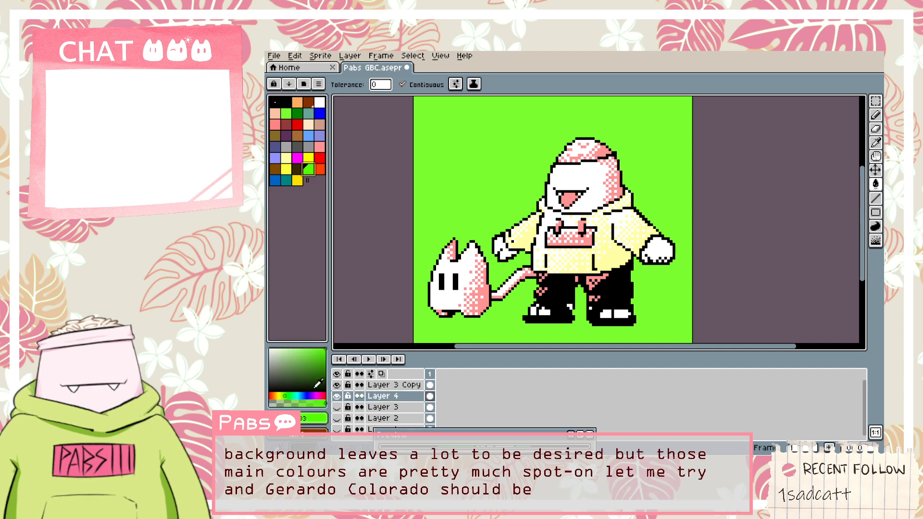
{"action": "left_click", "coordinate": [300, 172]}
{"action": "left_click", "coordinate": [307, 169]}
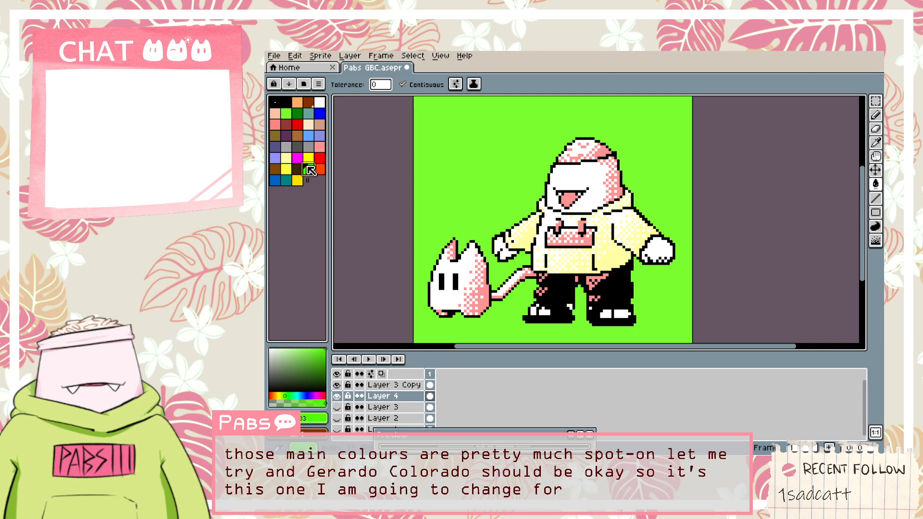
{"action": "mouse_move", "coordinate": [307, 166]}
{"action": "left_mouse_down"}
{"action": "mouse_move", "coordinate": [297, 157]}
{"action": "mouse_move", "coordinate": [306, 174]}
{"action": "left_mouse_up"}
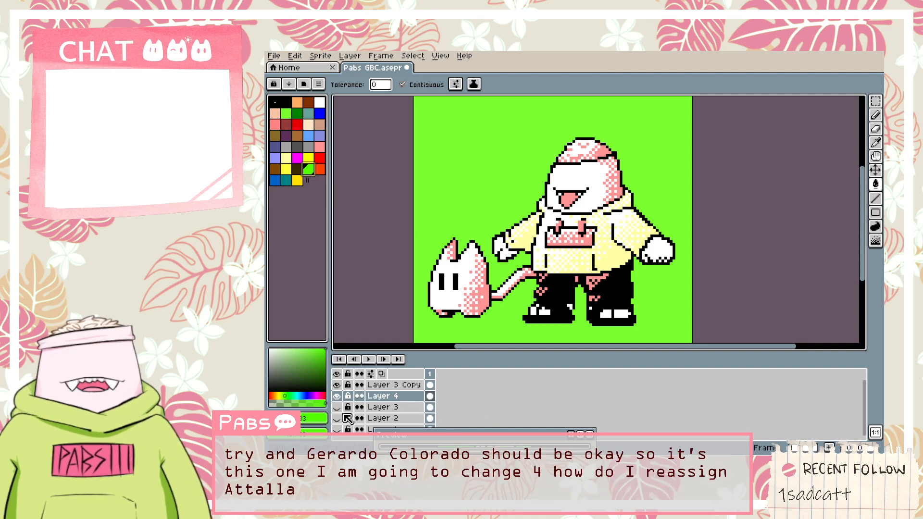
{"action": "left_click", "coordinate": [340, 398]}
{"action": "left_click", "coordinate": [340, 398]}
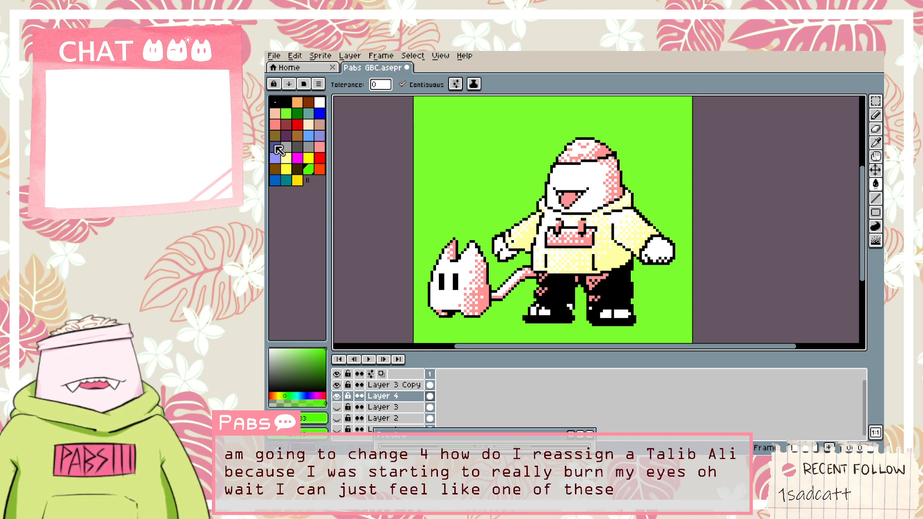
Try filling the green background on Layer 4 with the palette's light blue, and undo everything back to the original palette.
{"action": "left_click", "coordinate": [308, 136]}
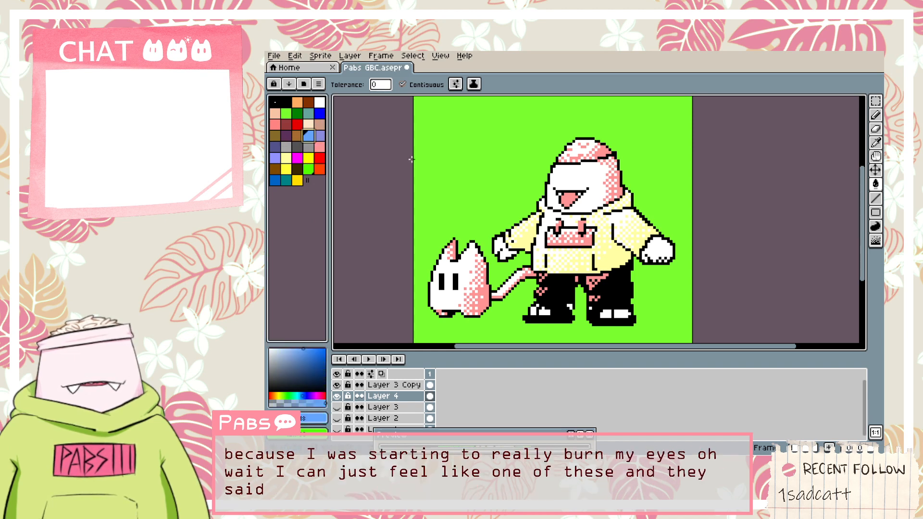
{"action": "left_click", "coordinate": [521, 184]}
{"action": "scroll", "coordinate": [521, 184], "scroll_direction": "down", "scroll_amount": 6}
{"action": "scroll", "coordinate": [507, 192], "scroll_direction": "up", "scroll_amount": 5}
{"action": "scroll", "coordinate": [507, 193], "scroll_direction": "down", "scroll_amount": 3}
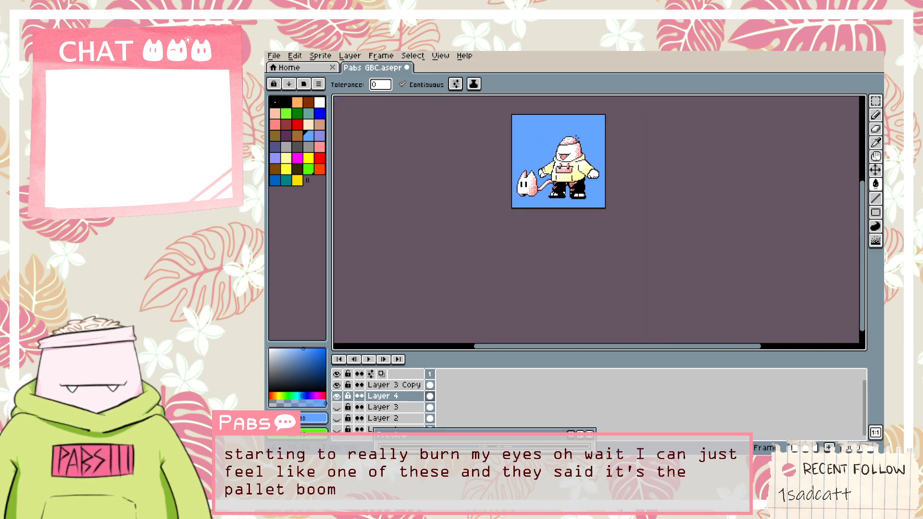
{"action": "scroll", "coordinate": [567, 150], "scroll_direction": "up", "scroll_amount": 3}
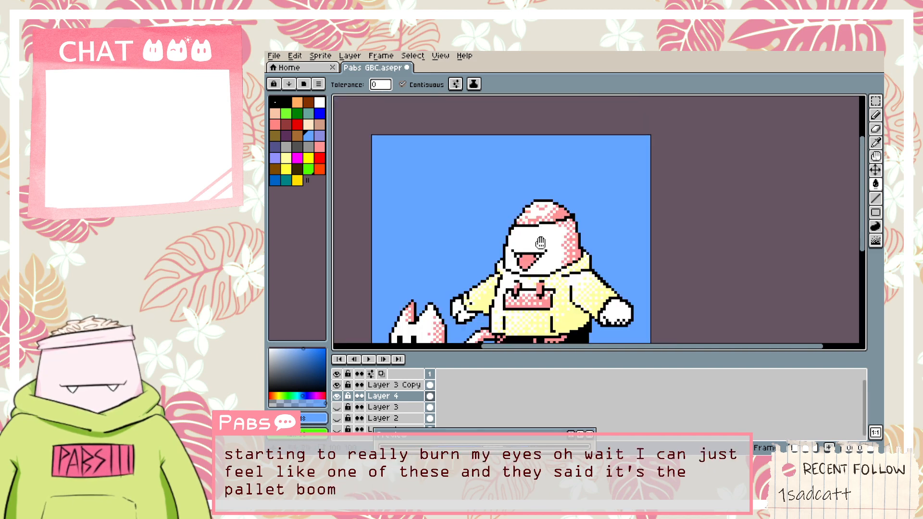
{"action": "left_click_drag", "start_coordinate": [554, 180], "coordinate": [563, 165]}
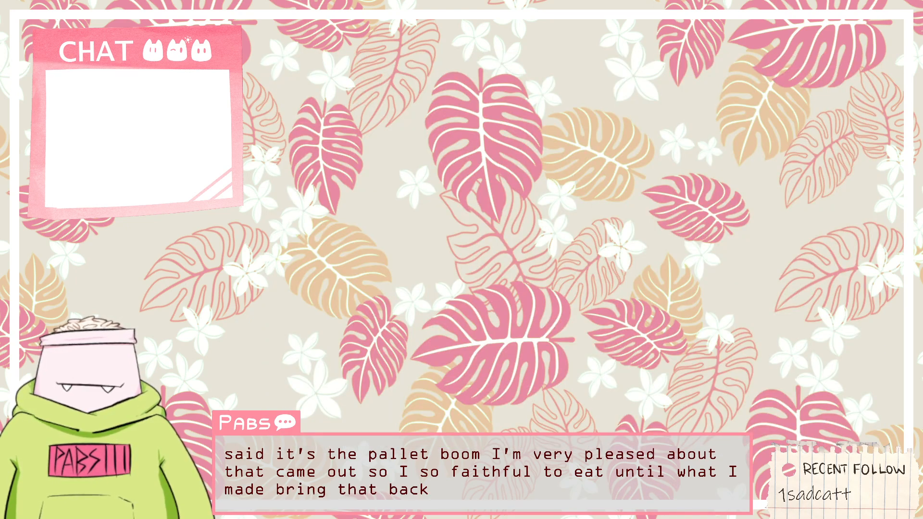
{"action": "key", "text": "ctrl+z"}
{"action": "key", "text": "ctrl+z"}
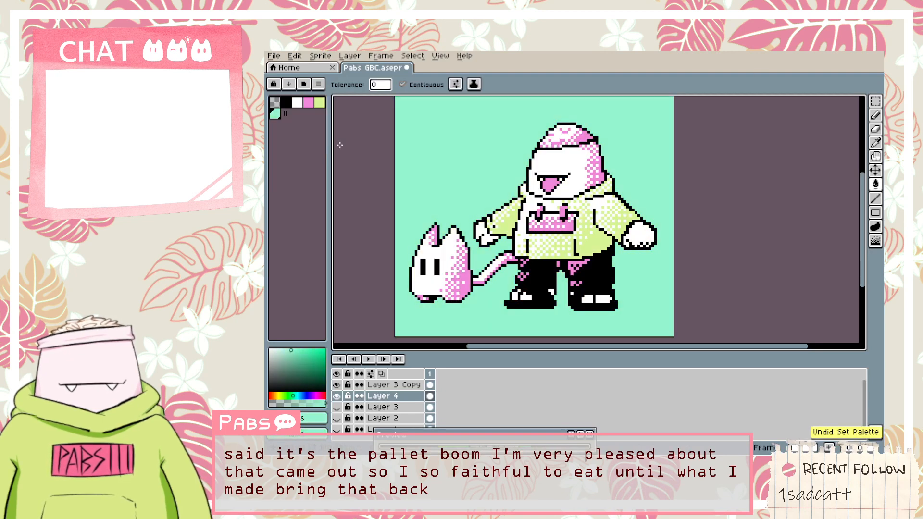
Try the tags preset palette with a color remap on the sprite, and undo both changes.
{"action": "left_click", "coordinate": [304, 85]}
{"action": "scroll", "coordinate": [360, 222], "scroll_direction": "down", "scroll_amount": 15}
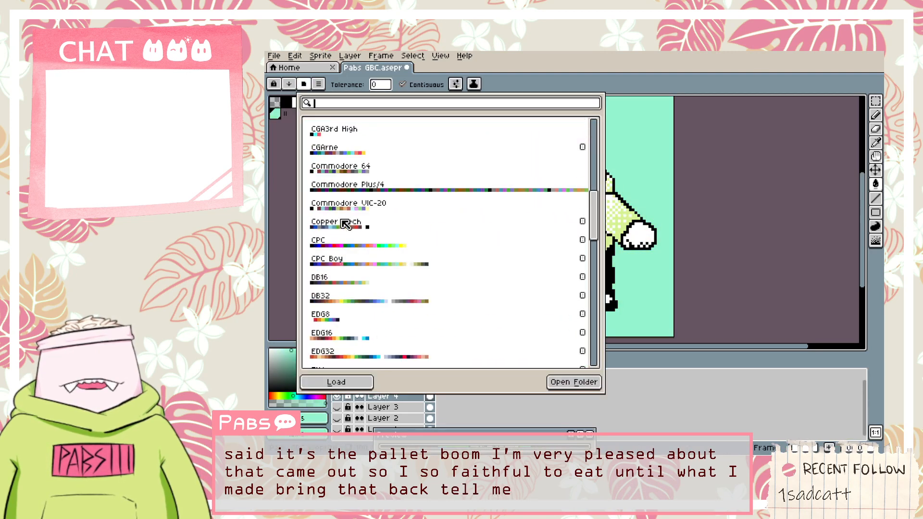
{"action": "scroll", "coordinate": [359, 221], "scroll_direction": "down", "scroll_amount": 10}
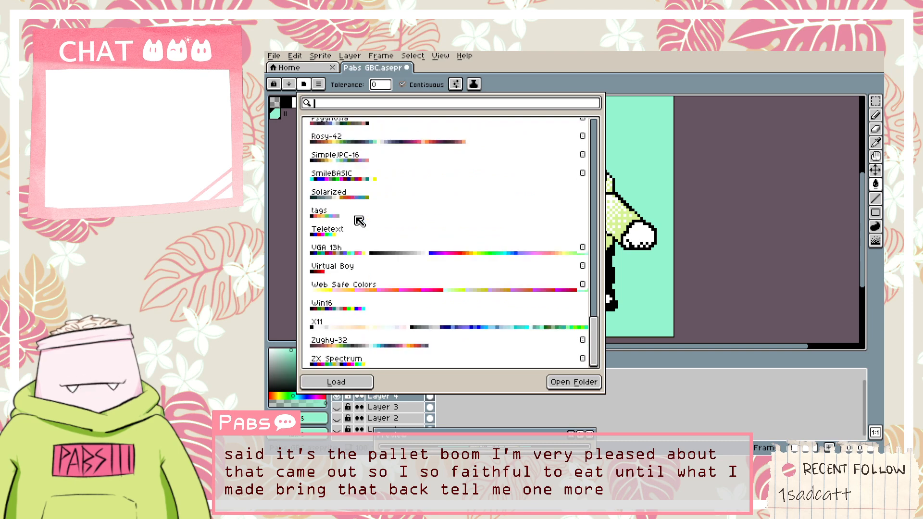
{"action": "left_click", "coordinate": [332, 214]}
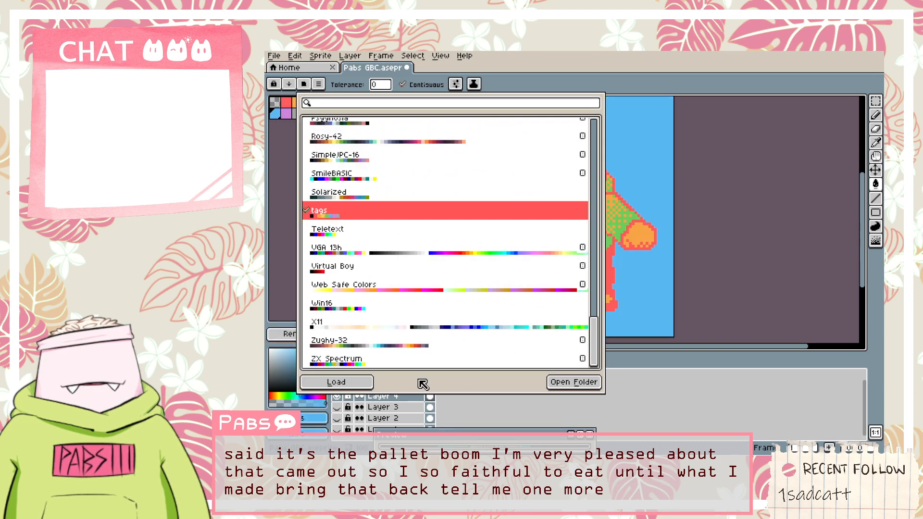
{"action": "left_click", "coordinate": [295, 338]}
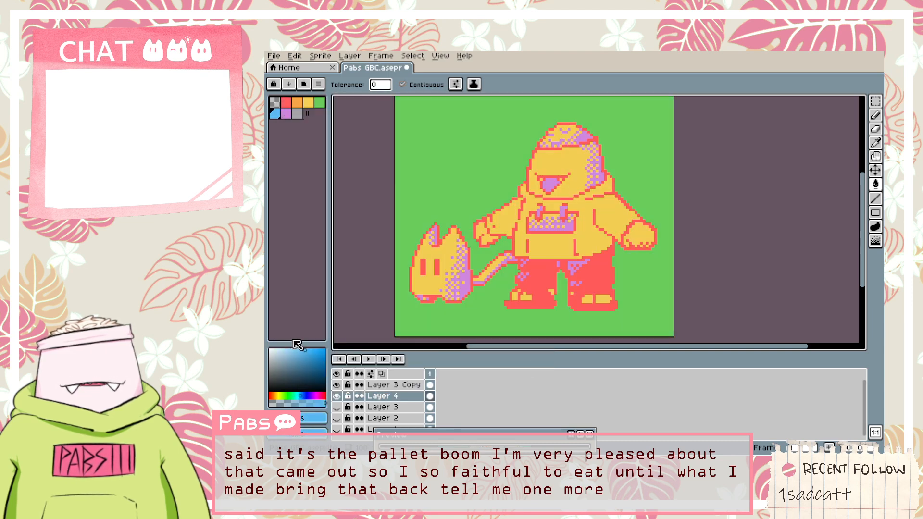
{"action": "scroll", "coordinate": [461, 237], "scroll_direction": "up", "scroll_amount": 1}
{"action": "scroll", "coordinate": [460, 229], "scroll_direction": "down", "scroll_amount": 2}
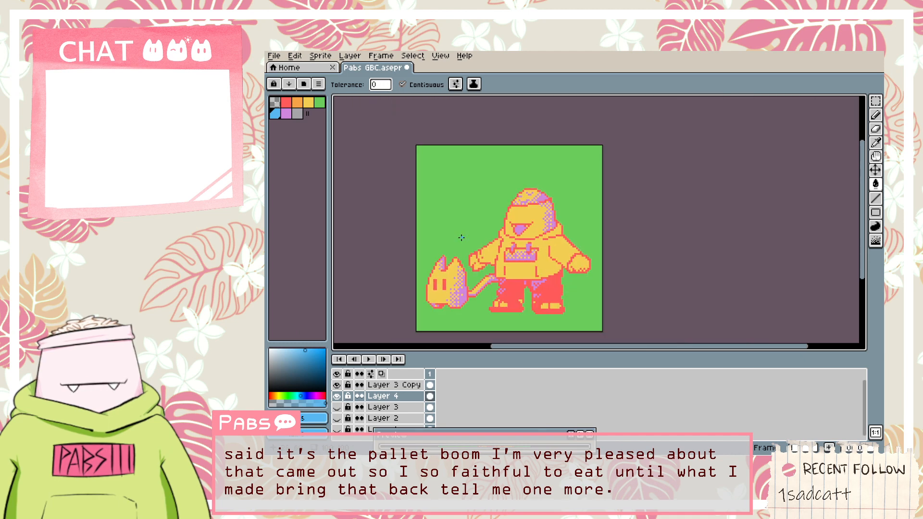
{"action": "key", "text": "v"}
{"action": "key", "text": "ctrl+z"}
{"action": "key", "text": "ctrl+z"}
Try the EN4 preset palette with a color remap on the sprite, and undo both changes.
{"action": "left_click", "coordinate": [304, 85]}
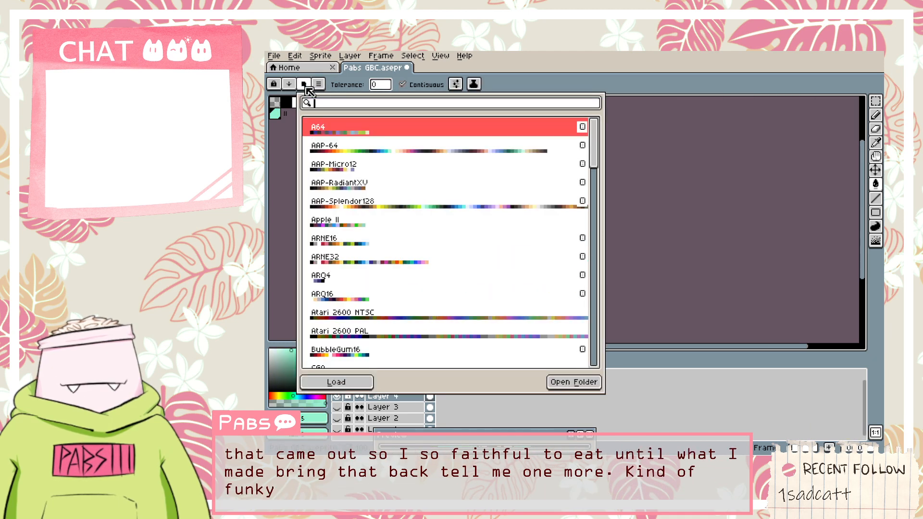
{"action": "scroll", "coordinate": [373, 257], "scroll_direction": "down", "scroll_amount": 5}
{"action": "scroll", "coordinate": [375, 260], "scroll_direction": "down", "scroll_amount": 6}
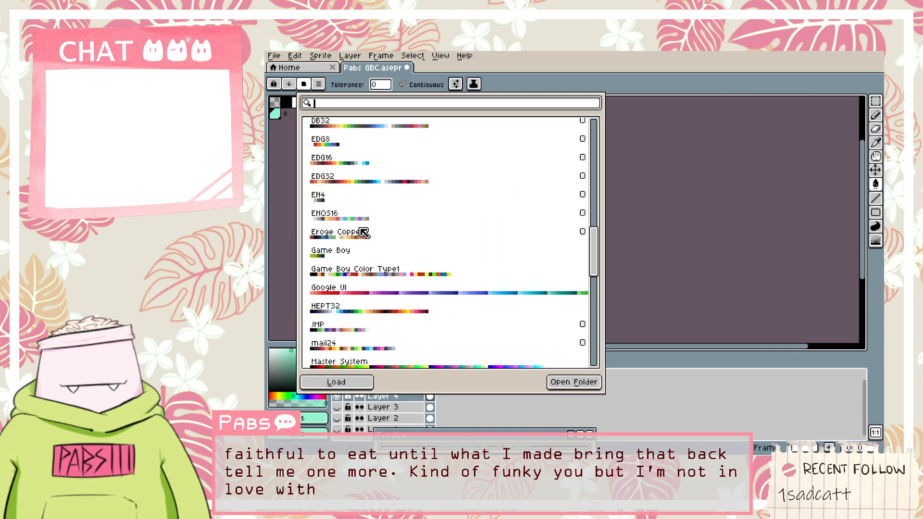
{"action": "left_click", "coordinate": [326, 199]}
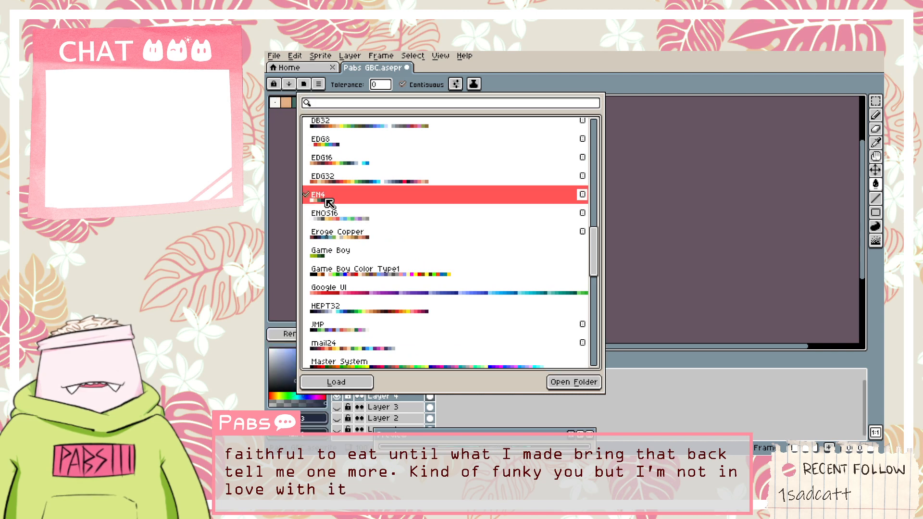
{"action": "left_click", "coordinate": [336, 381]}
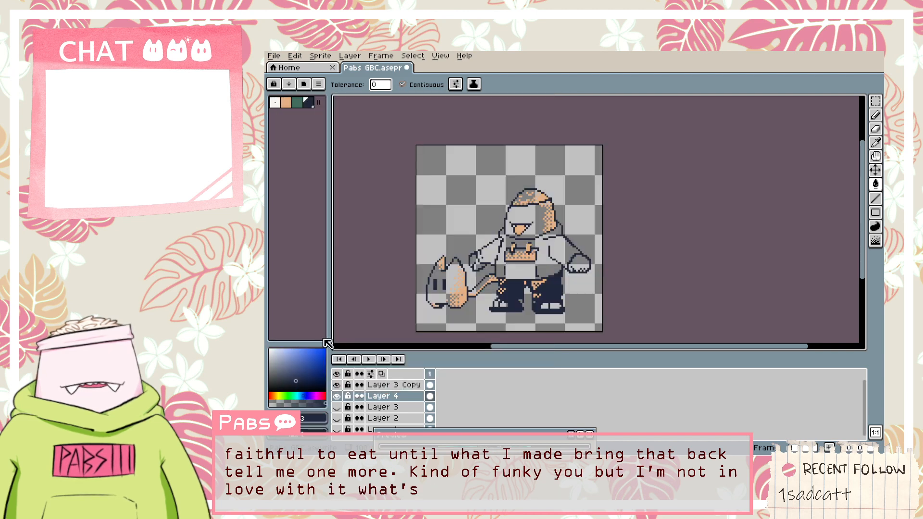
{"action": "scroll", "coordinate": [417, 326], "scroll_direction": "up", "scroll_amount": 2}
{"action": "scroll", "coordinate": [719, 194], "scroll_direction": "down", "scroll_amount": 3}
{"action": "scroll", "coordinate": [735, 151], "scroll_direction": "up", "scroll_amount": 2}
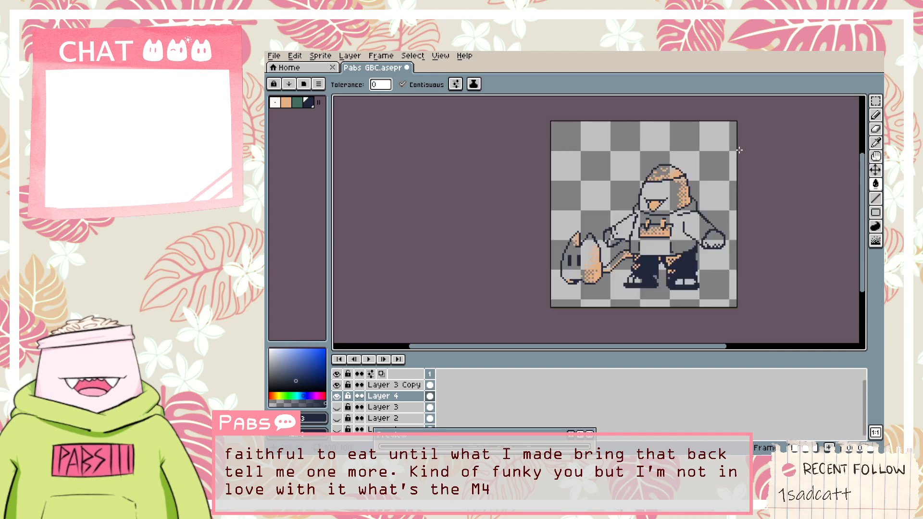
{"action": "scroll", "coordinate": [621, 264], "scroll_direction": "down", "scroll_amount": 1}
{"action": "scroll", "coordinate": [677, 210], "scroll_direction": "up", "scroll_amount": 1}
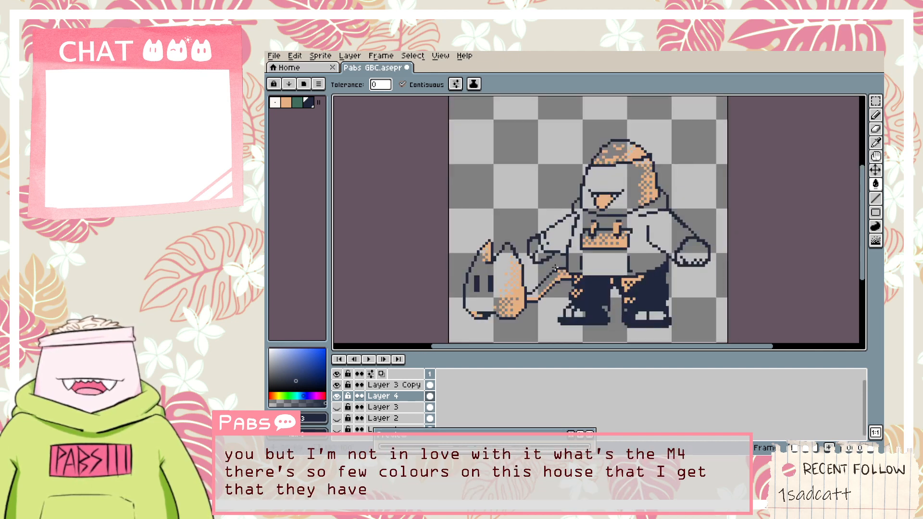
{"action": "key", "text": "ctrl+z"}
{"action": "key", "text": "ctrl+z"}
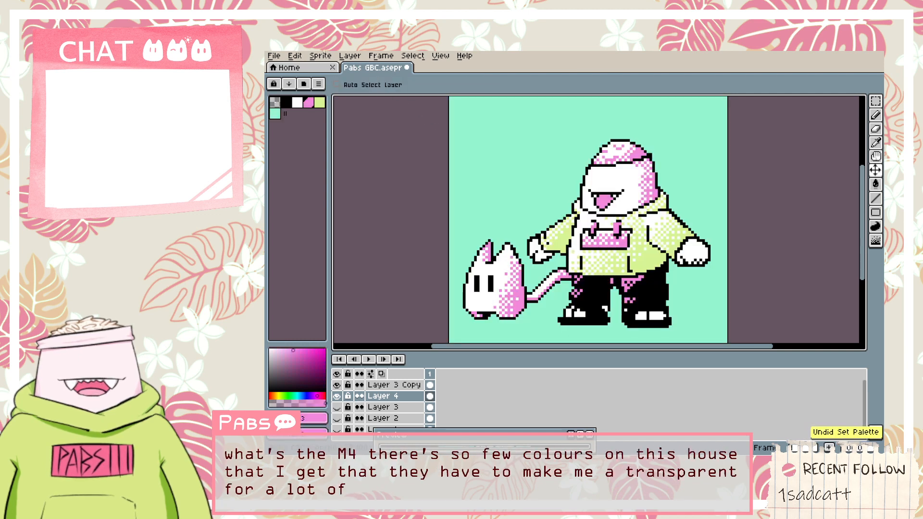
Try the Game Boy preset palette with a color remap on the sprite, and undo both changes.
{"action": "left_click", "coordinate": [303, 84]}
{"action": "scroll", "coordinate": [392, 231], "scroll_direction": "up", "scroll_amount": 5}
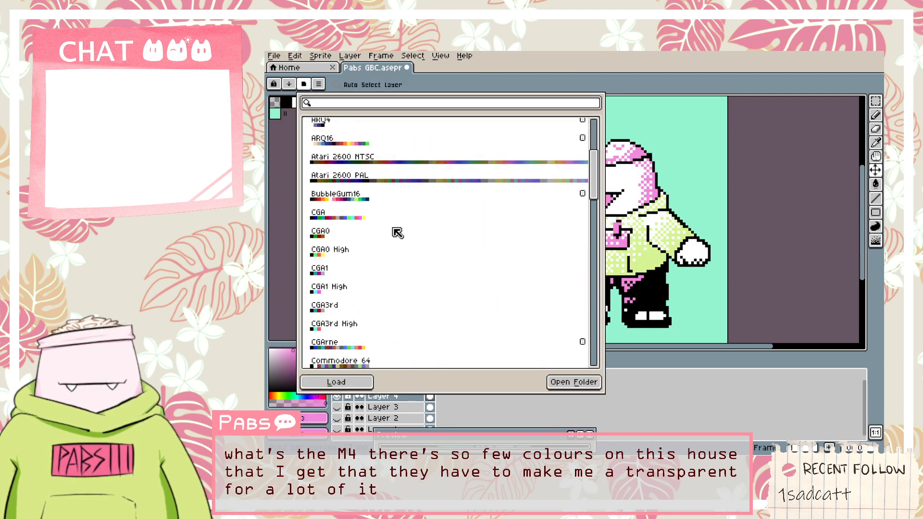
{"action": "scroll", "coordinate": [396, 233], "scroll_direction": "down", "scroll_amount": 6}
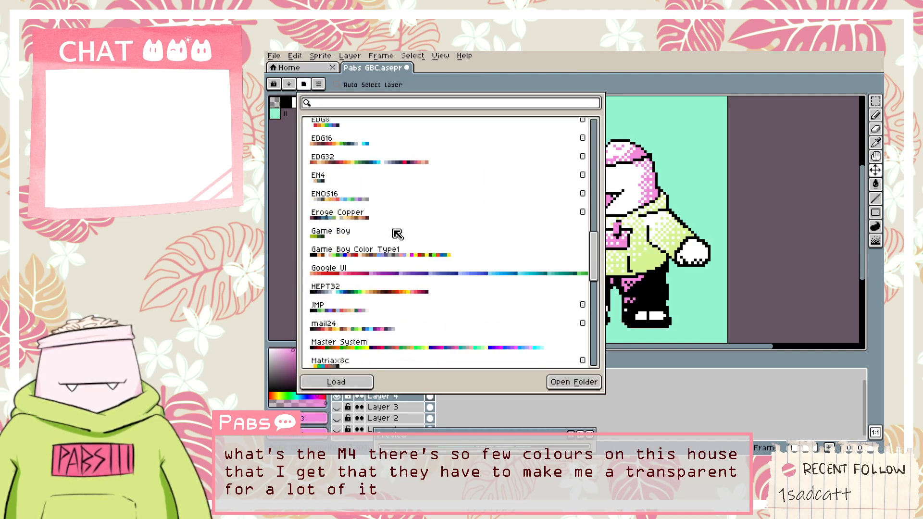
{"action": "scroll", "coordinate": [397, 233], "scroll_direction": "down", "scroll_amount": 2}
{"action": "left_click", "coordinate": [327, 182]}
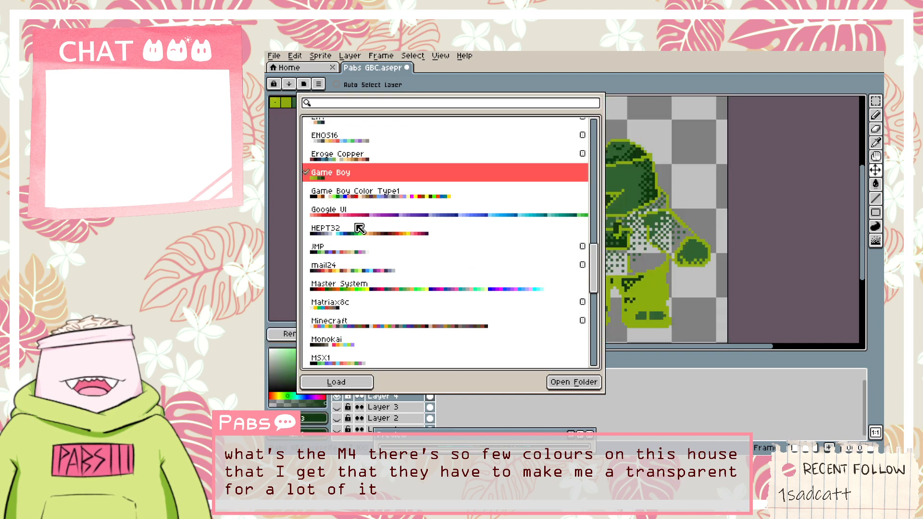
{"action": "key", "text": "Escape"}
{"action": "left_click", "coordinate": [297, 334]}
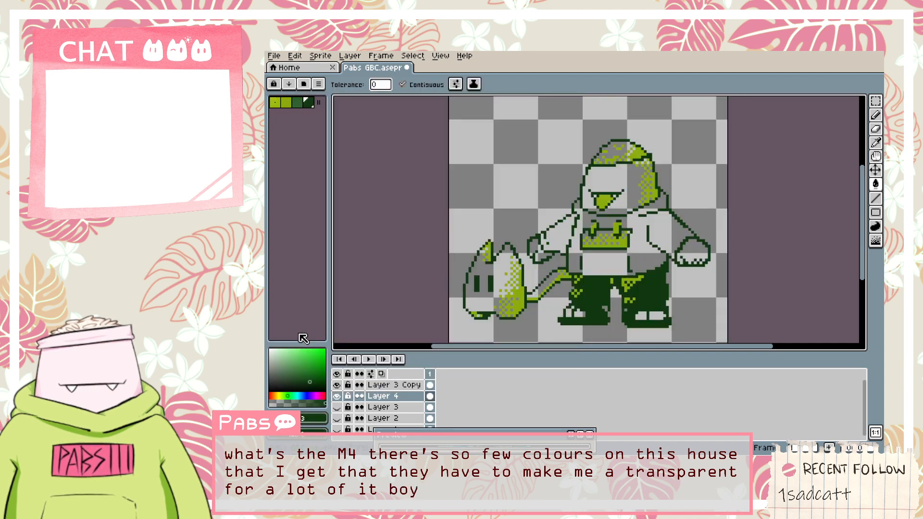
{"action": "key", "text": "ctrl+z"}
{"action": "key", "text": "ctrl+z"}
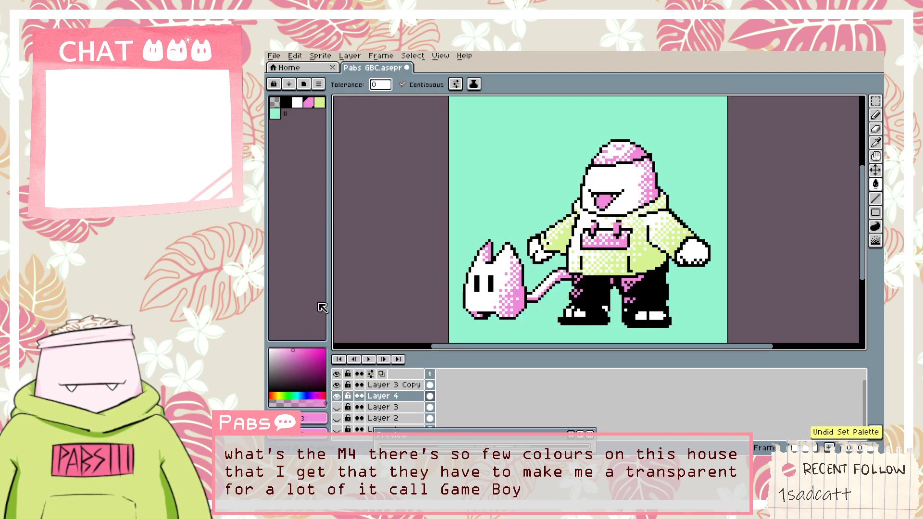
Try removing the mint swatch and the transparent swatch from the palette, undo each removal, and pick the mint swatch.
{"action": "left_click", "coordinate": [281, 113]}
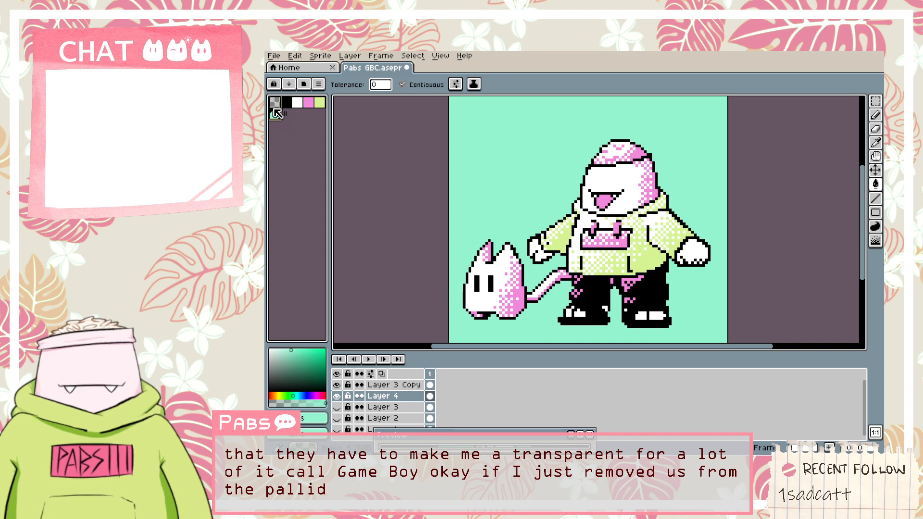
{"action": "key", "text": "Delete"}
{"action": "key", "text": "ctrl+z"}
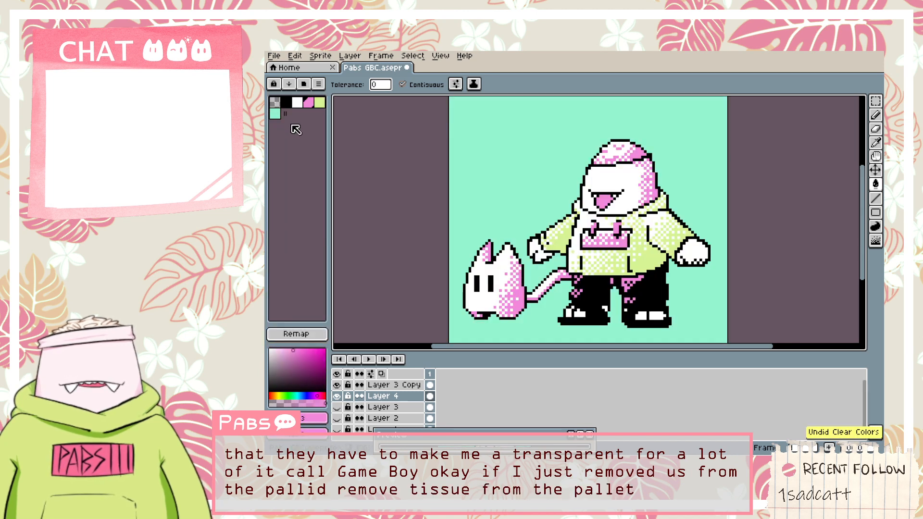
{"action": "left_click", "coordinate": [274, 103]}
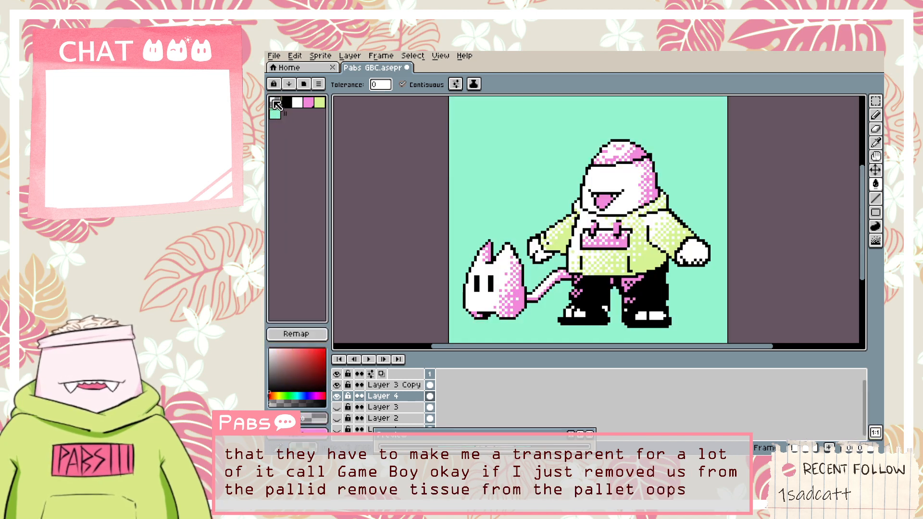
{"action": "key", "text": "Delete"}
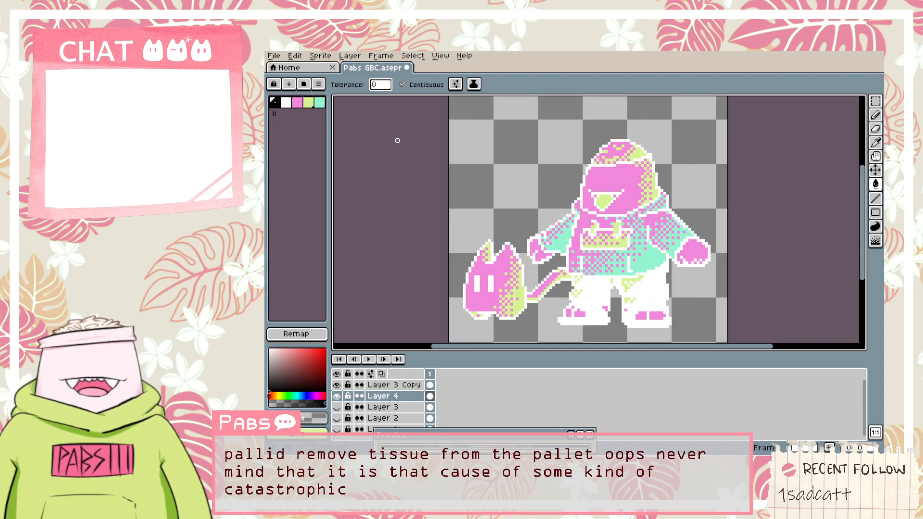
{"action": "key", "text": "ctrl+z"}
{"action": "left_click", "coordinate": [278, 100]}
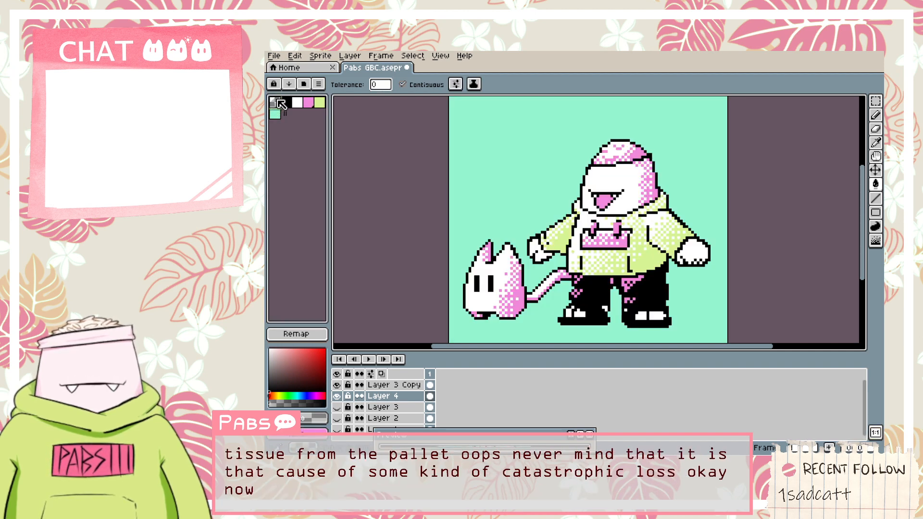
{"action": "left_click", "coordinate": [275, 114]}
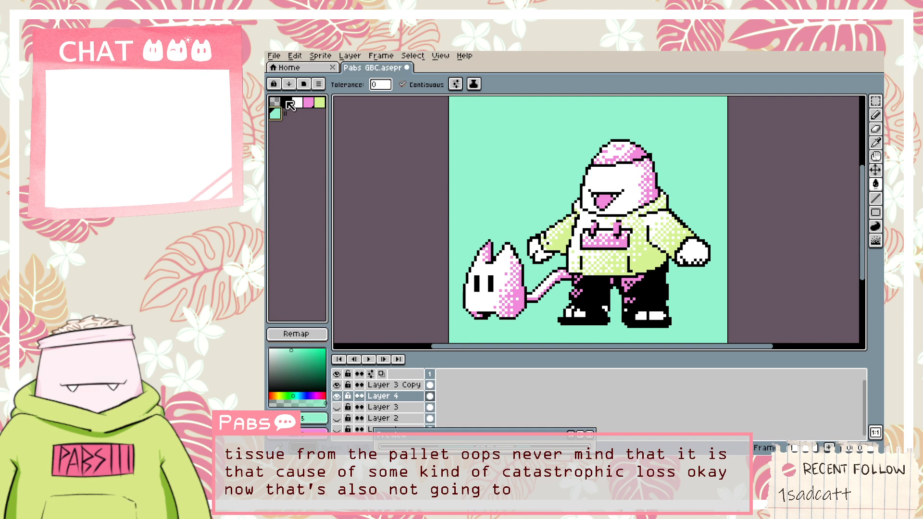
Switch the sprite to RGB color mode and remove the transparent swatch from the palette.
{"action": "left_click", "coordinate": [320, 56]}
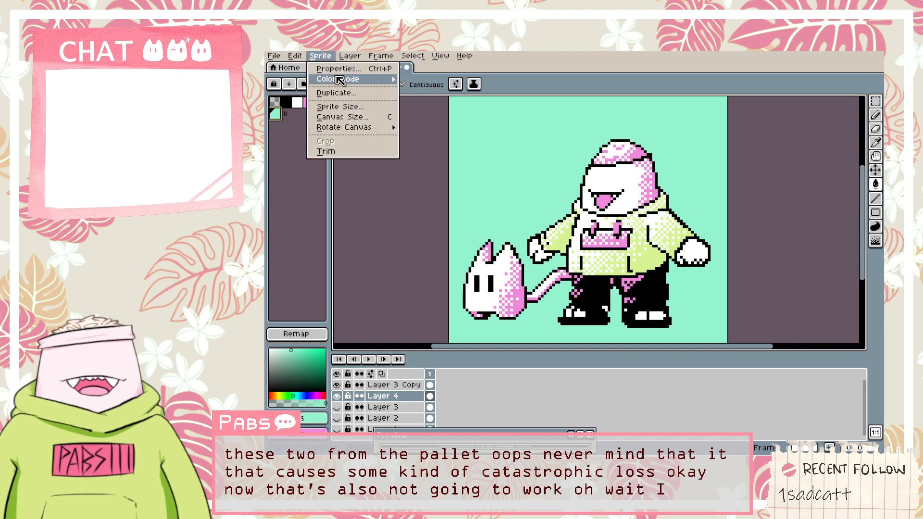
{"action": "mouse_move", "coordinate": [338, 78]}
{"action": "left_click", "coordinate": [412, 79]}
{"action": "left_click", "coordinate": [276, 101]}
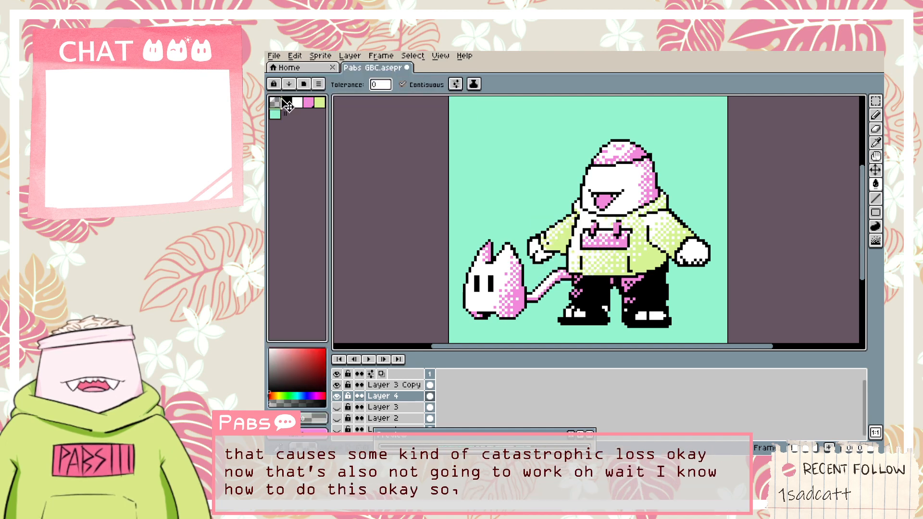
{"action": "key", "text": "Delete"}
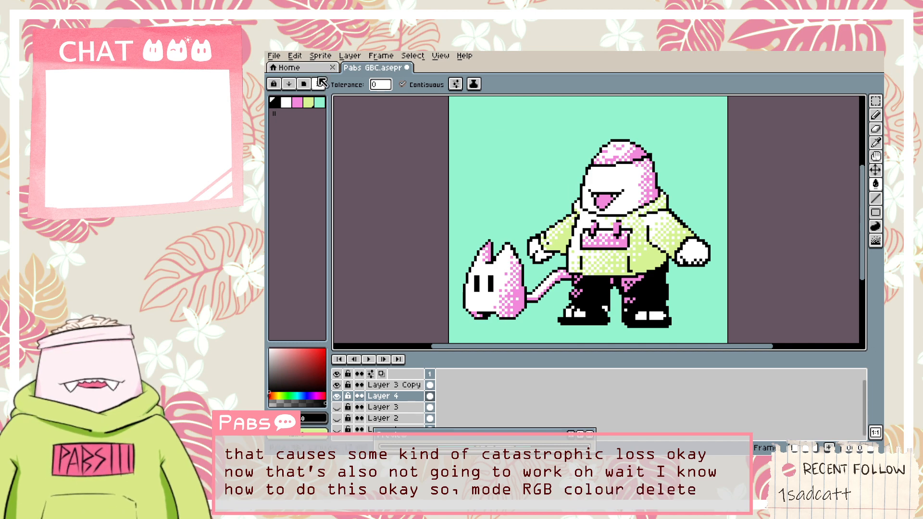
Try converting the sprite to Indexed color mode with the five-color palette.
{"action": "left_click", "coordinate": [350, 56]}
{"action": "mouse_move", "coordinate": [318, 56]}
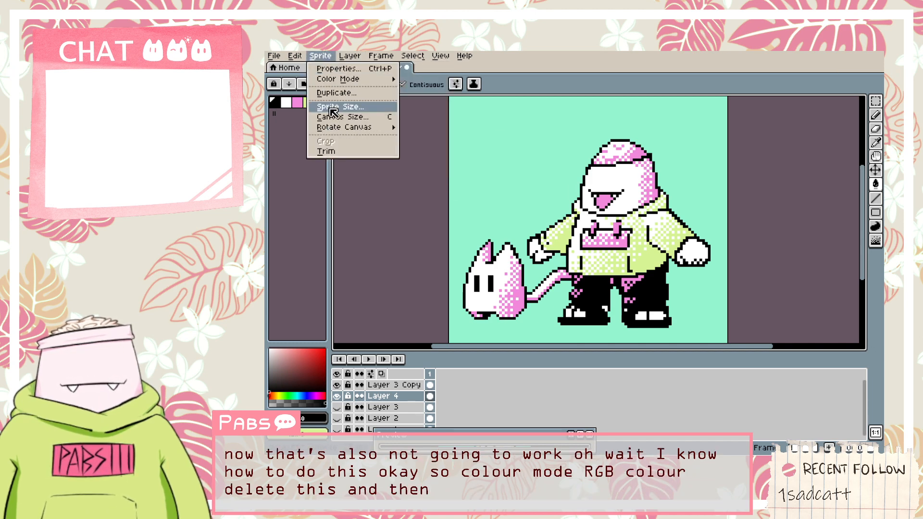
{"action": "mouse_move", "coordinate": [358, 79]}
{"action": "left_click", "coordinate": [419, 99]}
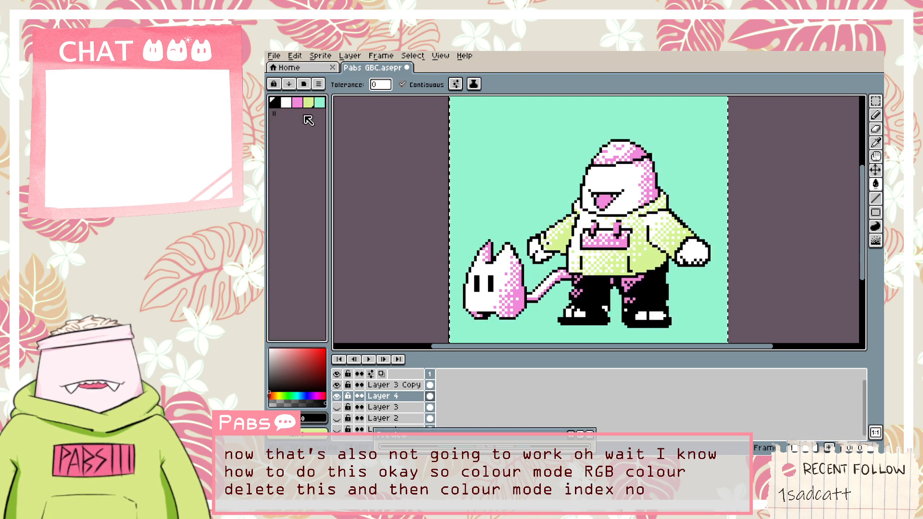
Try generating a palette from the sprite that replaces the current five colors, and undo it.
{"action": "left_click", "coordinate": [319, 85]}
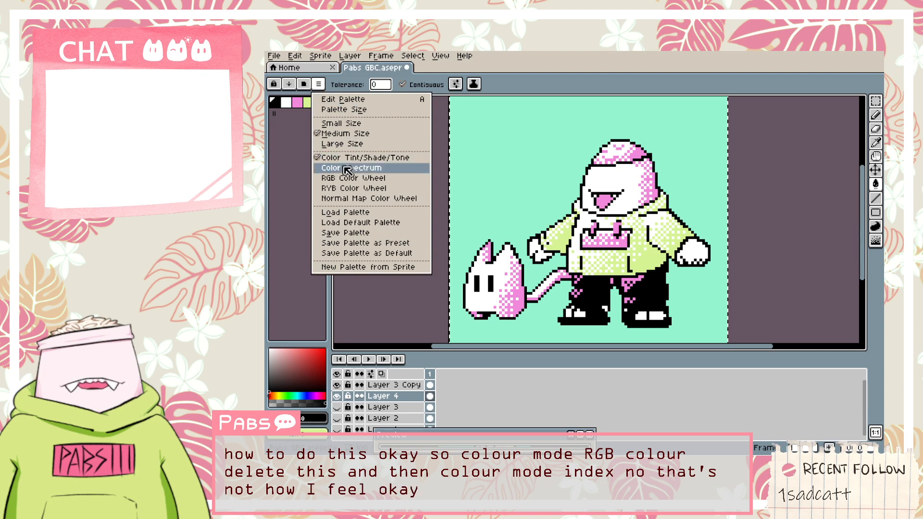
{"action": "left_click", "coordinate": [368, 267]}
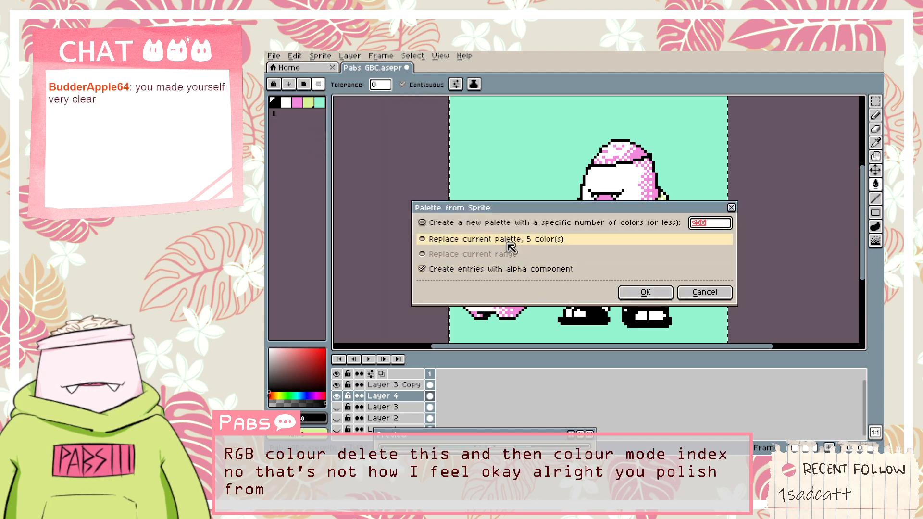
{"action": "left_click", "coordinate": [505, 242]}
{"action": "left_click", "coordinate": [633, 299]}
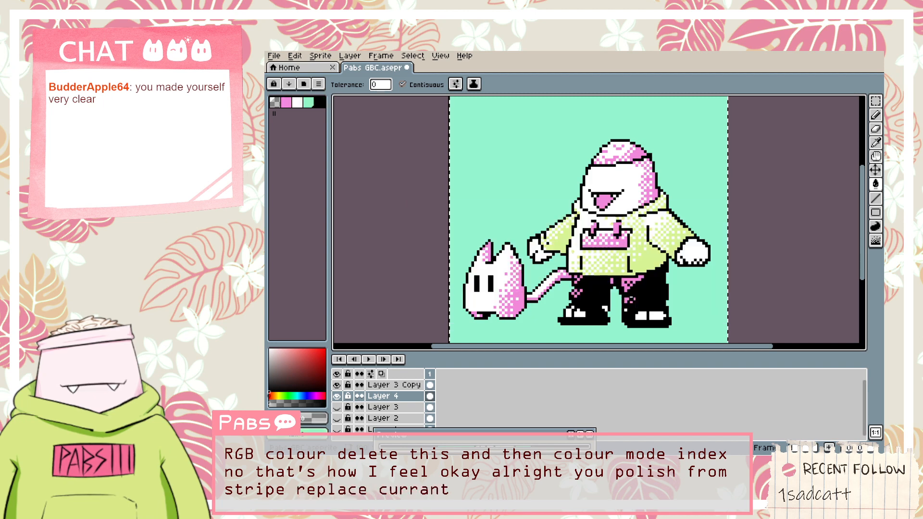
{"action": "key", "text": "v"}
{"action": "key", "text": "ctrl+z"}
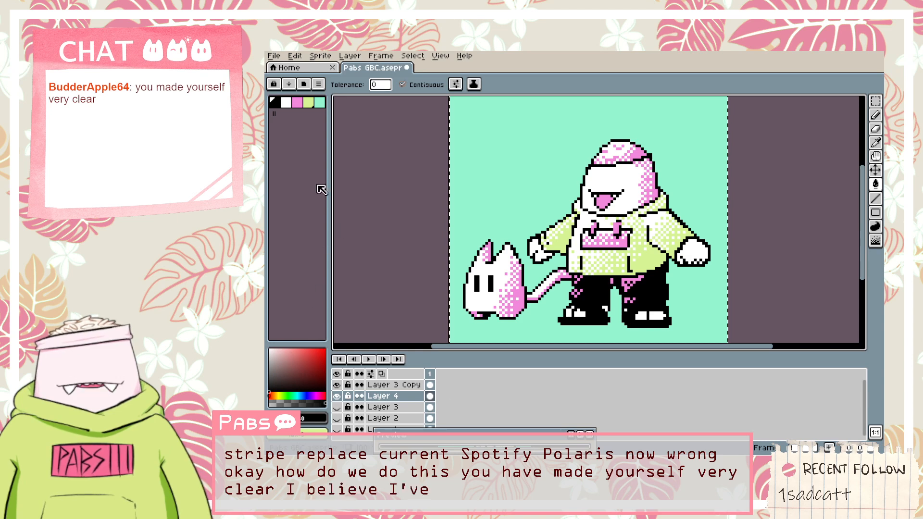
{"action": "key", "text": "ctrl+y"}
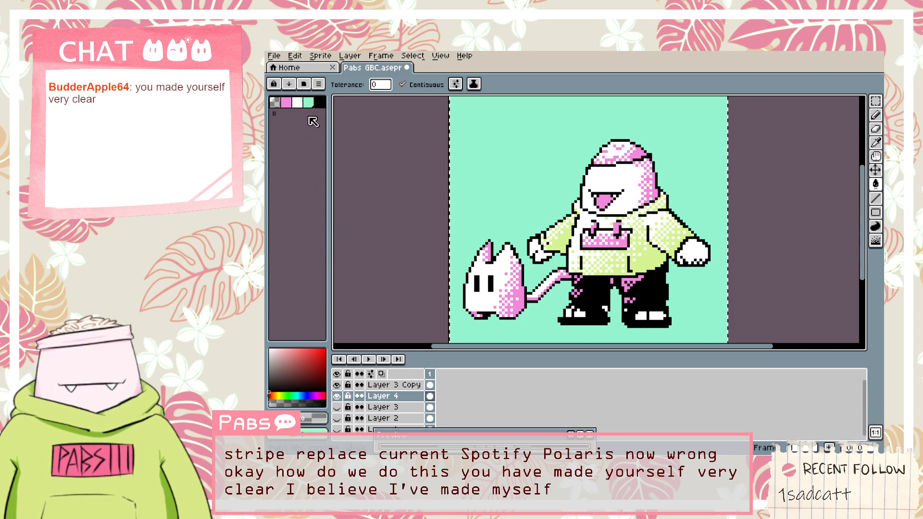
{"action": "key", "text": "ctrl+z"}
{"action": "key", "text": "ctrl+z"}
Try the Indexed color mode on the sprite again, and undo the color mode change.
{"action": "left_click", "coordinate": [321, 56]}
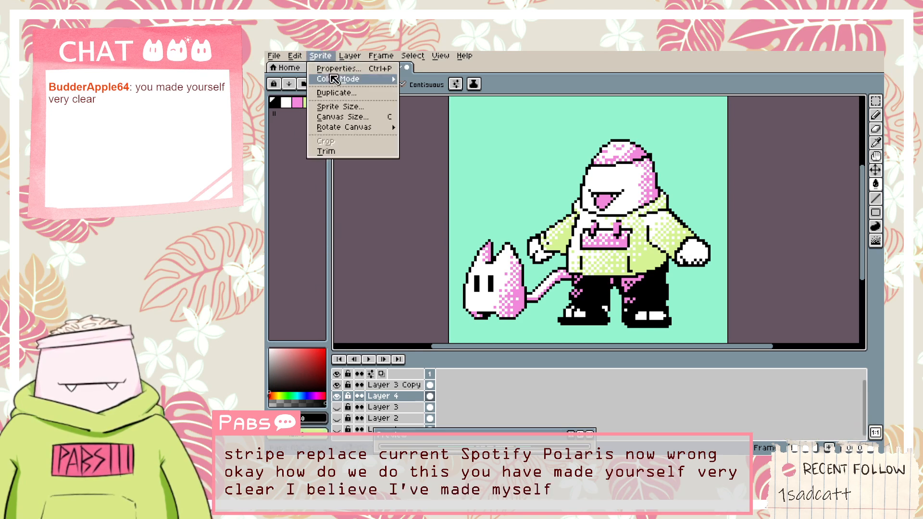
{"action": "mouse_move", "coordinate": [365, 79]}
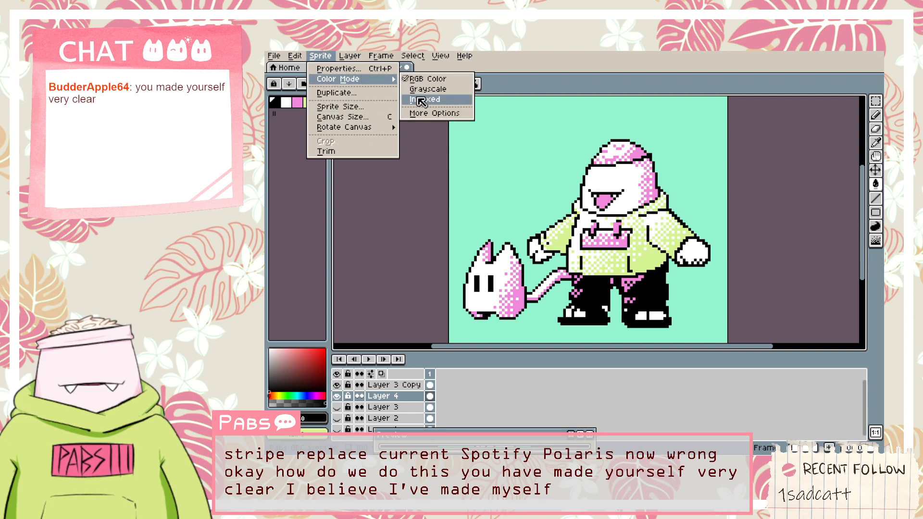
{"action": "left_click", "coordinate": [421, 100]}
{"action": "key", "text": "ctrl+z"}
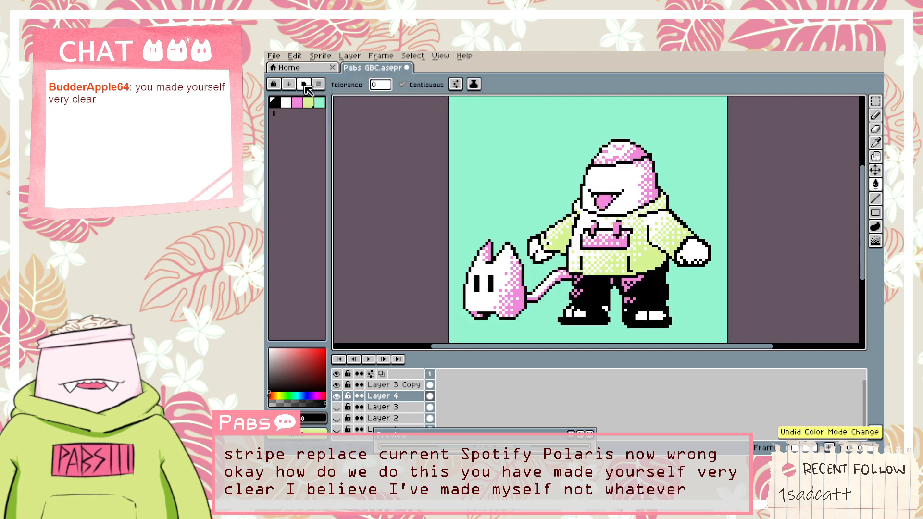
Try loading the ARQ4 preset palette while in RGB color mode, and undo the palette change.
{"action": "left_click", "coordinate": [303, 84]}
{"action": "scroll", "coordinate": [373, 237], "scroll_direction": "down", "scroll_amount": 3}
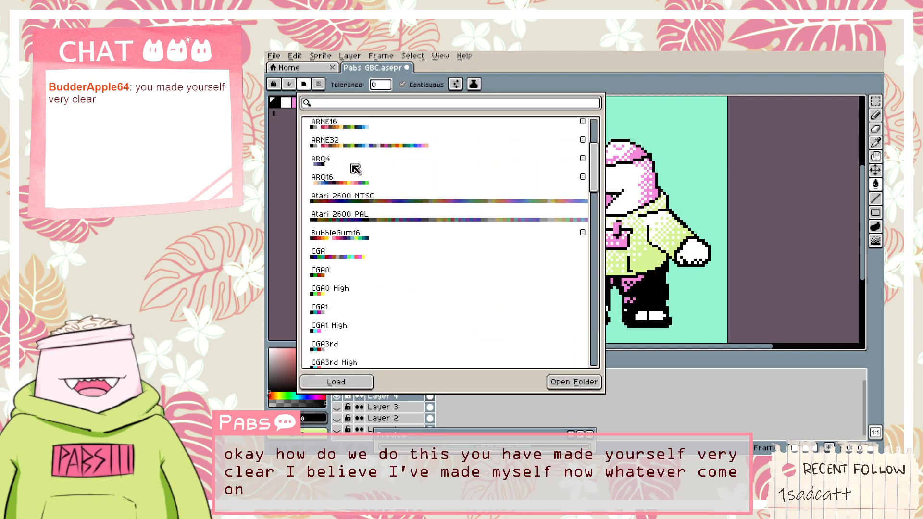
{"action": "scroll", "coordinate": [356, 166], "scroll_direction": "up", "scroll_amount": 1}
{"action": "left_click", "coordinate": [357, 161]}
{"action": "left_click", "coordinate": [336, 381]}
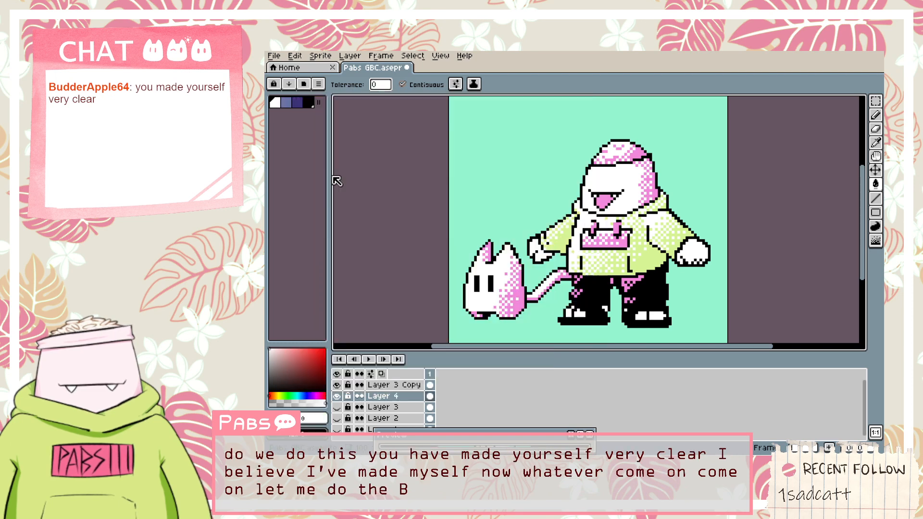
{"action": "left_click", "coordinate": [330, 56]}
{"action": "left_click", "coordinate": [330, 55]}
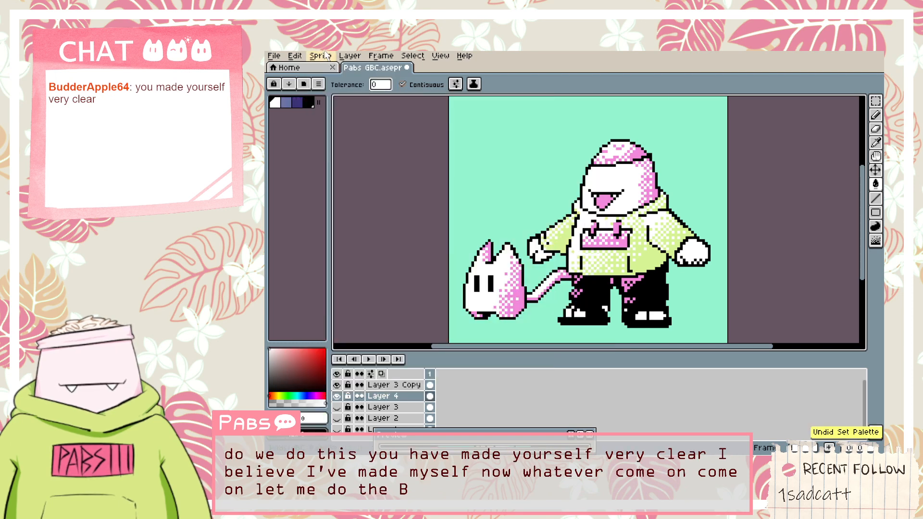
Try the ARQ4 preset palette with a color remap on the sprite in Indexed mode, and undo everything back to RGB mode.
{"action": "left_click", "coordinate": [330, 55]}
{"action": "mouse_move", "coordinate": [382, 79]}
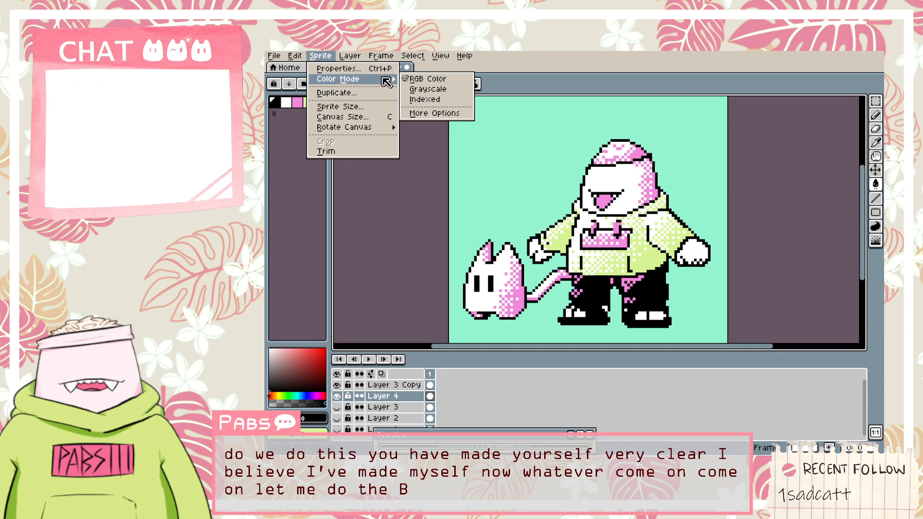
{"action": "left_click", "coordinate": [421, 101]}
{"action": "left_click", "coordinate": [303, 84]}
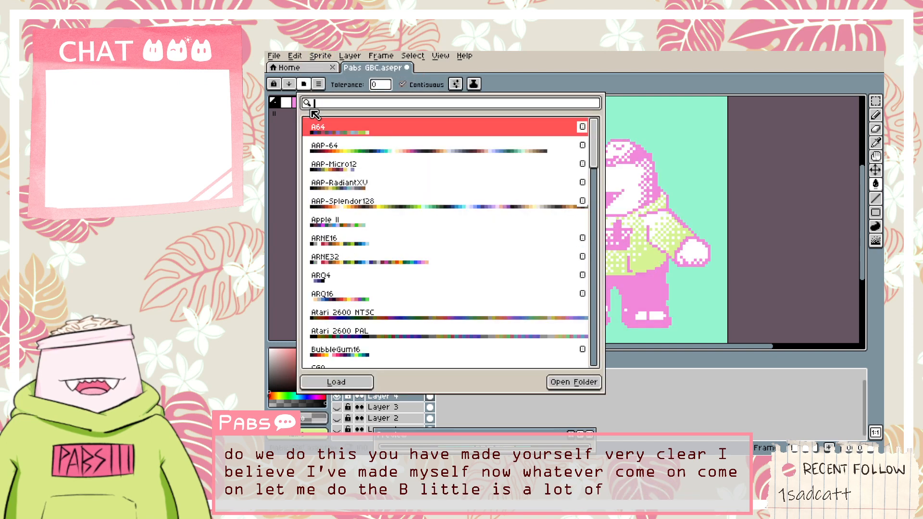
{"action": "left_click", "coordinate": [344, 275]}
{"action": "key", "text": "Escape"}
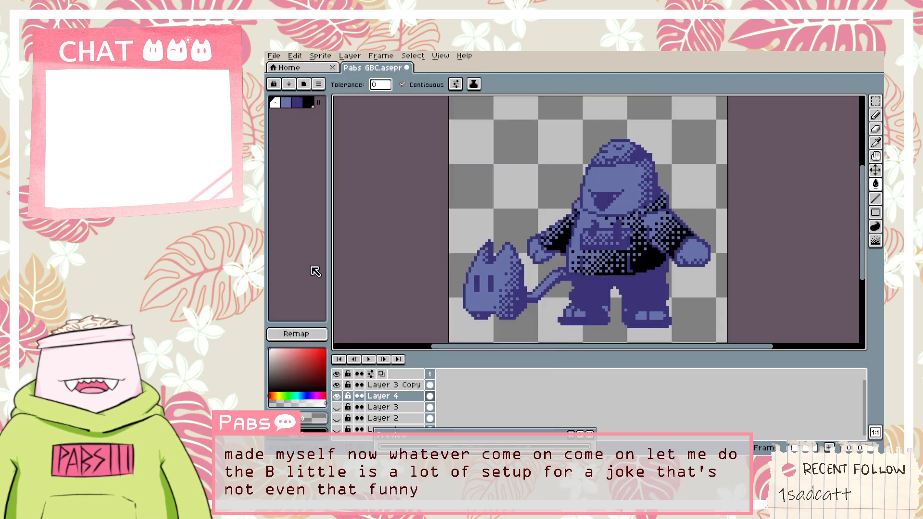
{"action": "left_click", "coordinate": [293, 333]}
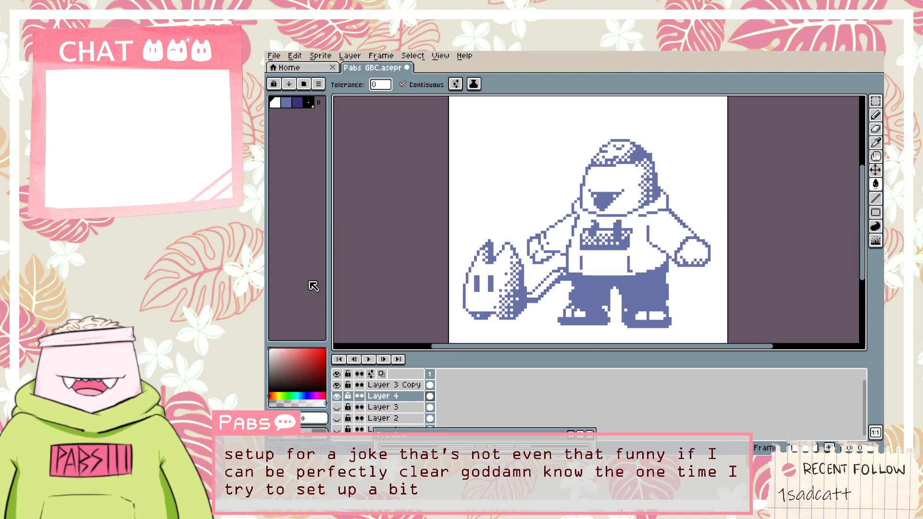
{"action": "key", "text": "ctrl+z"}
{"action": "key", "text": "ctrl+z"}
{"action": "key", "text": "ctrl+z"}
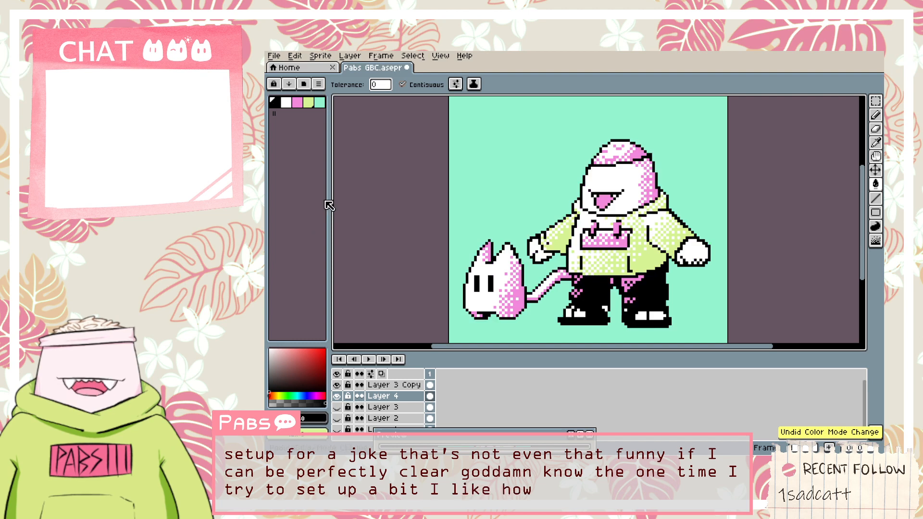
Convert the sprite's color mode from RGB to Indexed.
{"action": "left_click", "coordinate": [316, 85]}
{"action": "left_click", "coordinate": [311, 84]}
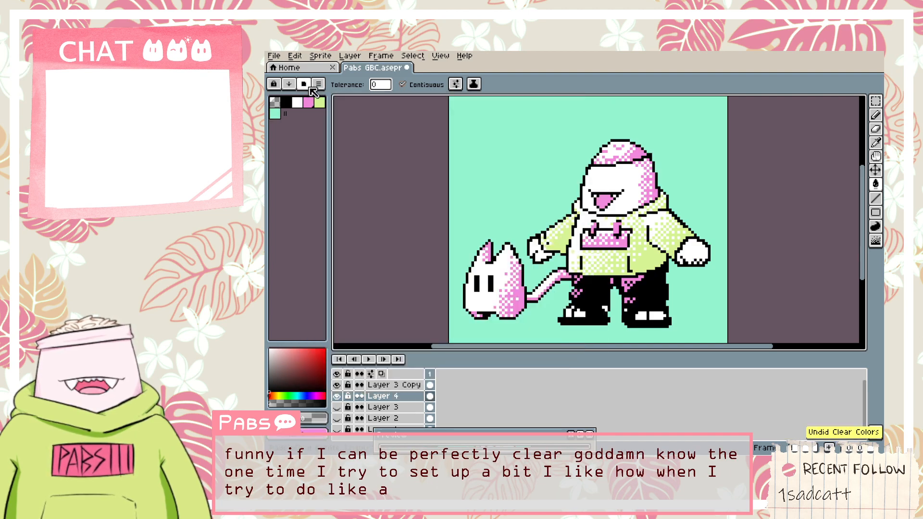
{"action": "left_click", "coordinate": [311, 84]}
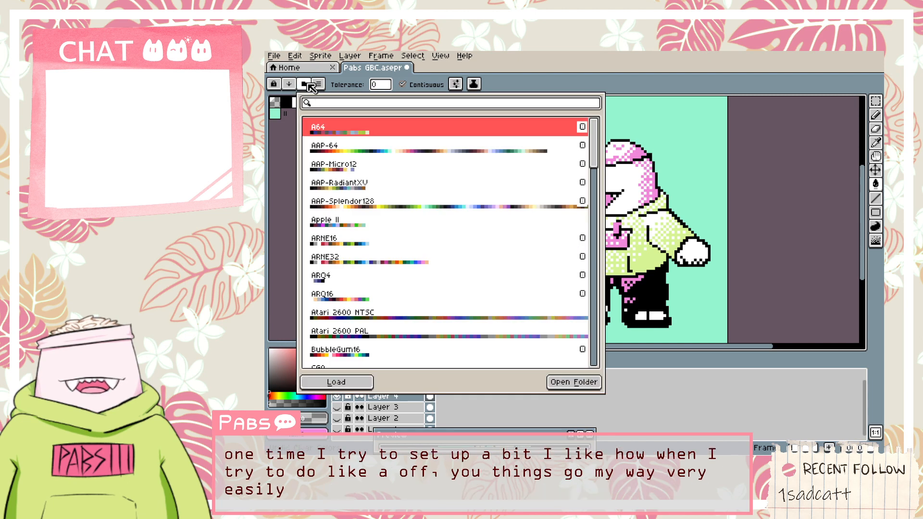
{"action": "left_click", "coordinate": [320, 56]}
{"action": "left_click", "coordinate": [320, 56]}
{"action": "mouse_move", "coordinate": [331, 88]}
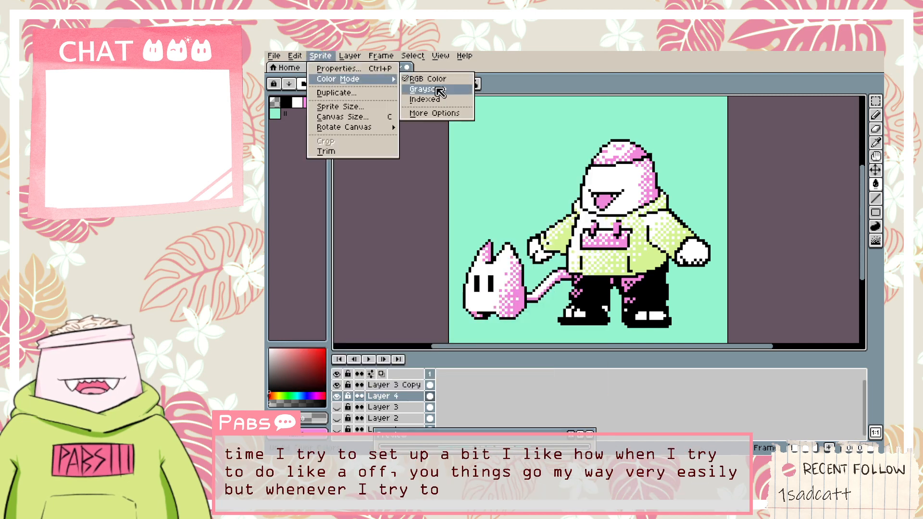
{"action": "left_click", "coordinate": [425, 99]}
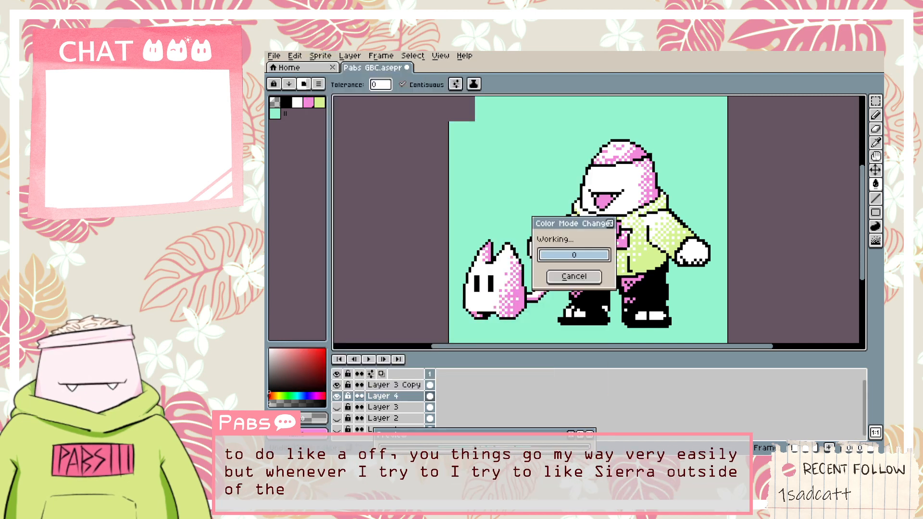
{"action": "left_click", "coordinate": [320, 56]}
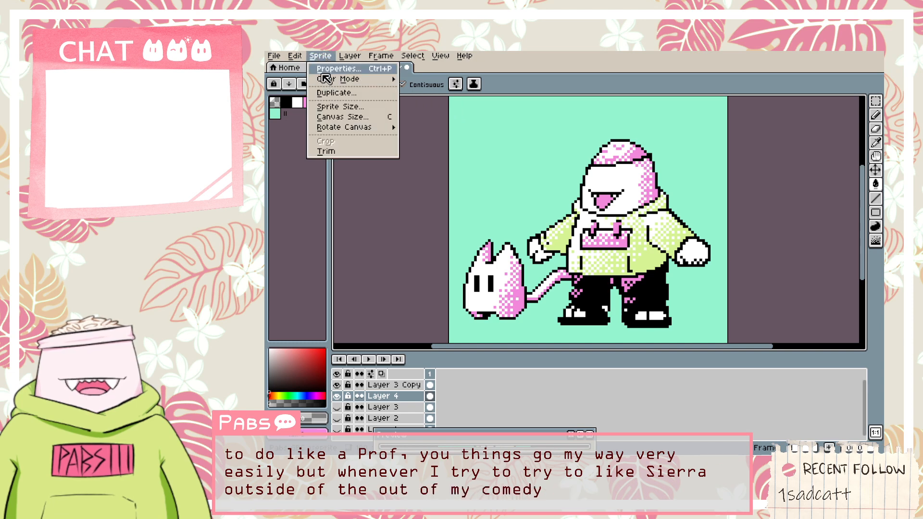
{"action": "mouse_move", "coordinate": [323, 83]}
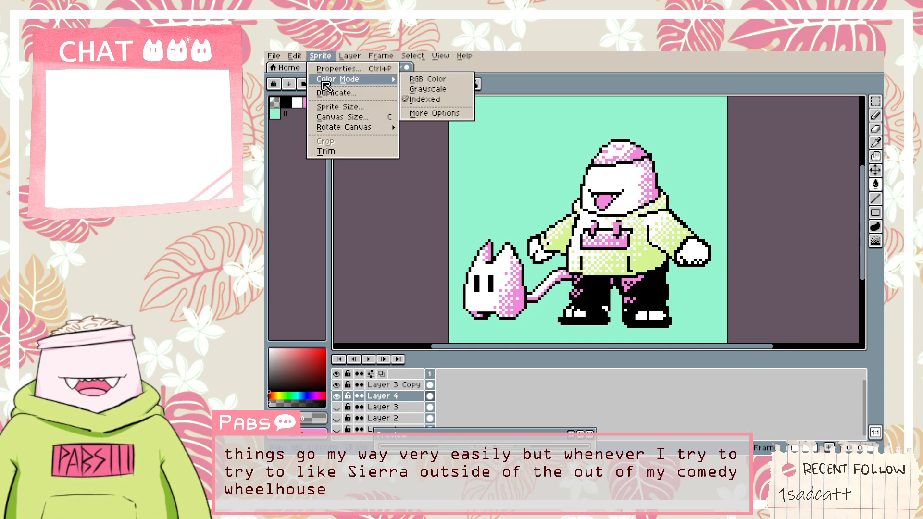
{"action": "left_click", "coordinate": [302, 83]}
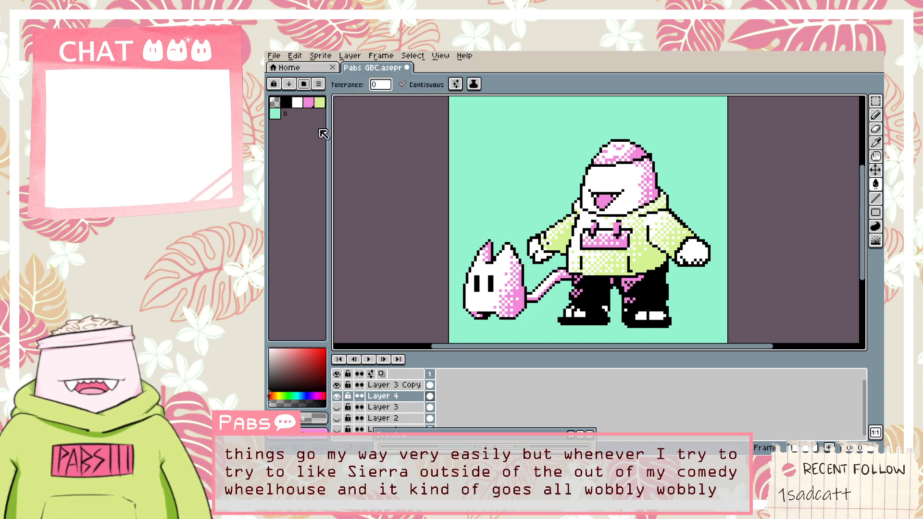
Try the Rosy-42 preset palette with a color remap on the indexed sprite, and undo the palette changes.
{"action": "left_click", "coordinate": [303, 84]}
{"action": "scroll", "coordinate": [399, 242], "scroll_direction": "down", "scroll_amount": 3}
{"action": "scroll", "coordinate": [389, 247], "scroll_direction": "down", "scroll_amount": 10}
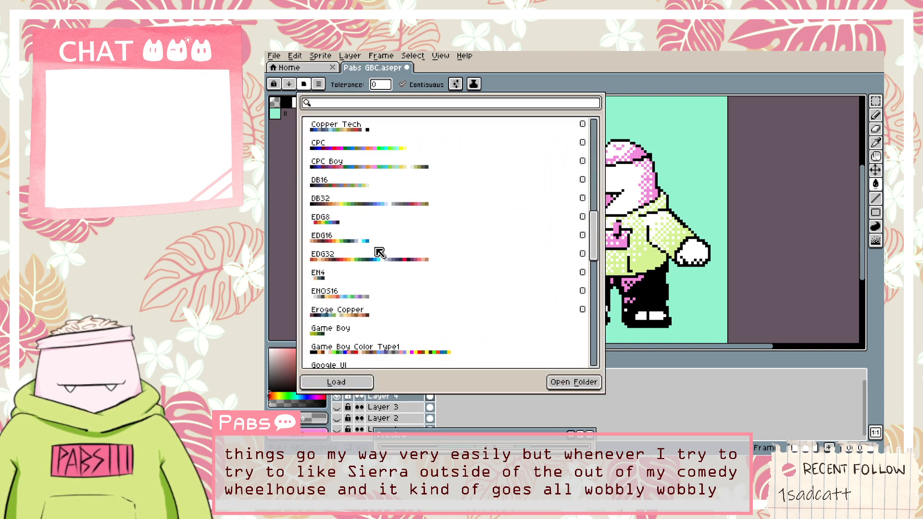
{"action": "scroll", "coordinate": [379, 253], "scroll_direction": "down", "scroll_amount": 3}
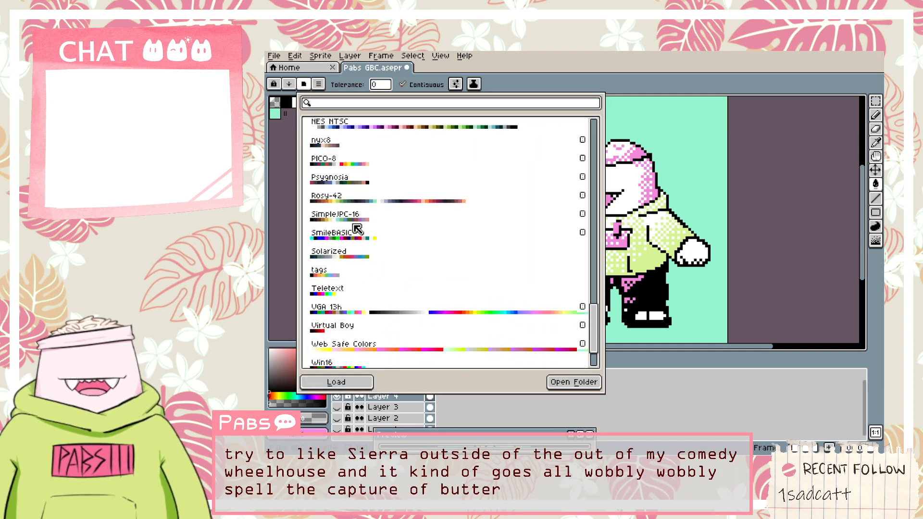
{"action": "left_click", "coordinate": [372, 211]}
{"action": "left_click", "coordinate": [368, 199]}
{"action": "key", "text": "Escape"}
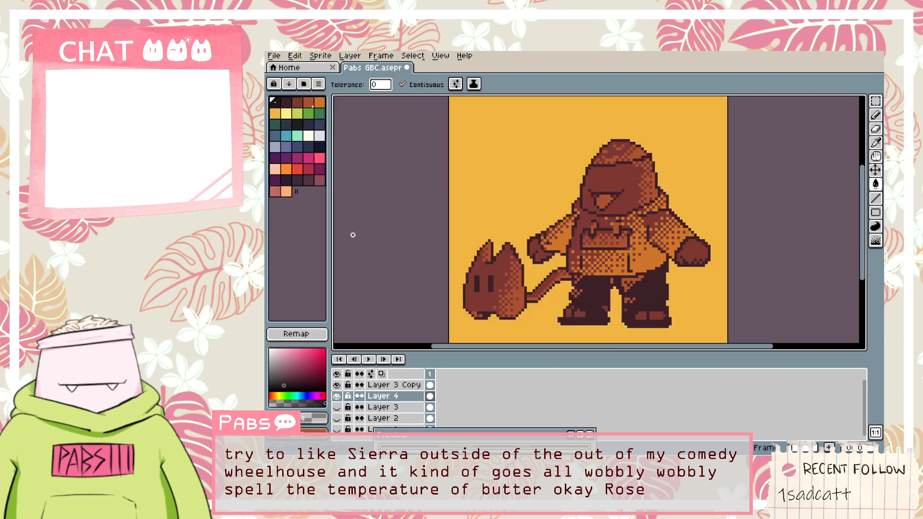
{"action": "left_click", "coordinate": [309, 340]}
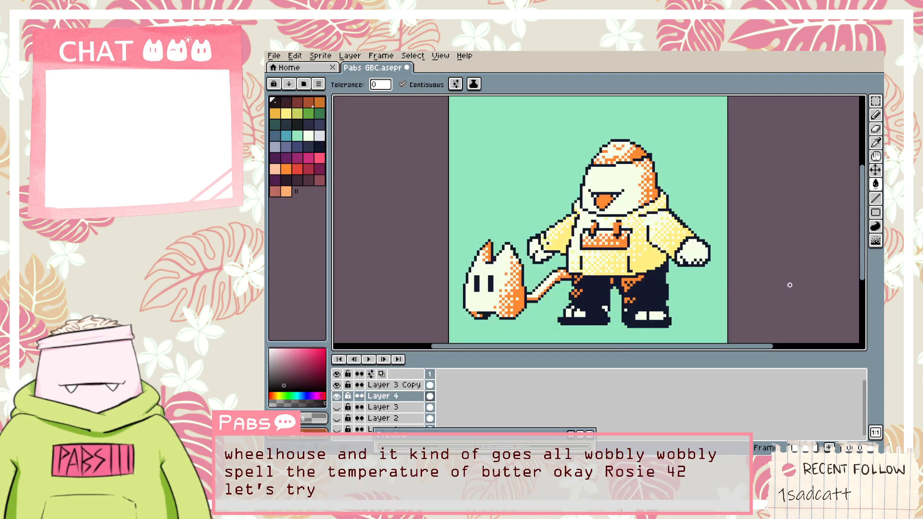
{"action": "key", "text": "ctrl+z"}
{"action": "key", "text": "ctrl+z"}
{"action": "key", "text": "ctrl+z"}
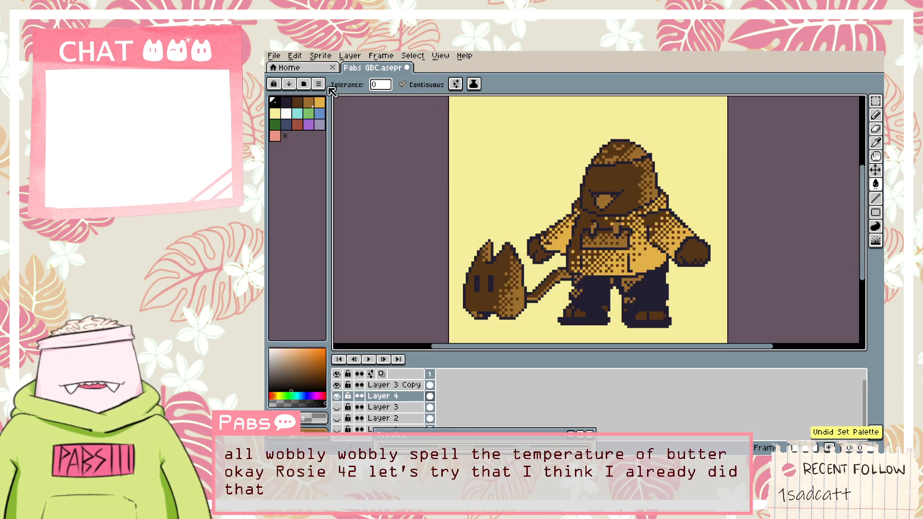
Try the Copper Tech preset palette on the sprite and remap its colors to it.
{"action": "left_click", "coordinate": [304, 85]}
{"action": "scroll", "coordinate": [373, 241], "scroll_direction": "down", "scroll_amount": 5}
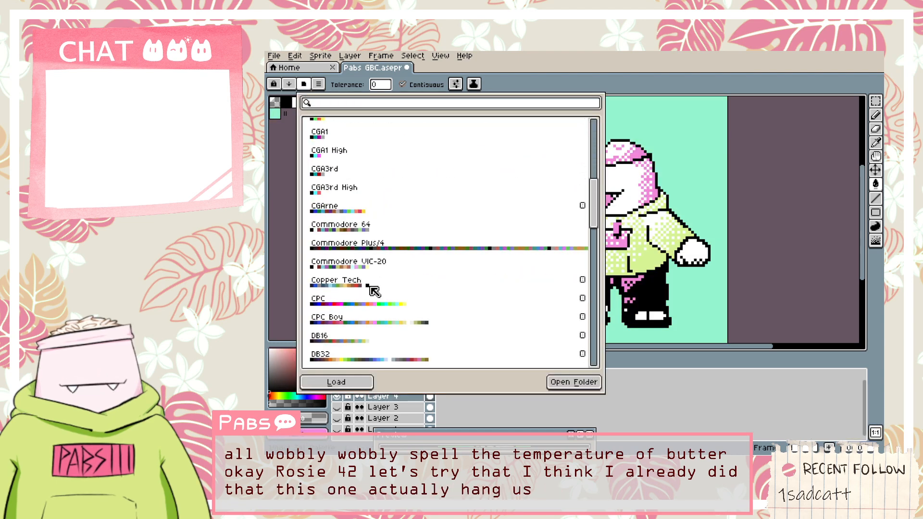
{"action": "double_click", "coordinate": [370, 287]}
{"action": "key", "text": "Escape"}
{"action": "left_click", "coordinate": [309, 335]}
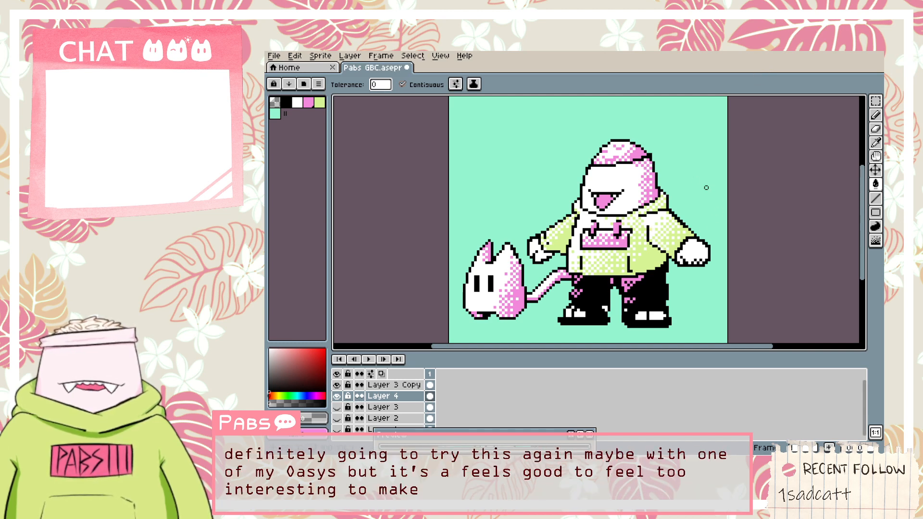
{"action": "scroll", "coordinate": [706, 187], "scroll_direction": "up", "scroll_amount": 2}
{"action": "scroll", "coordinate": [706, 187], "scroll_direction": "down", "scroll_amount": 5}
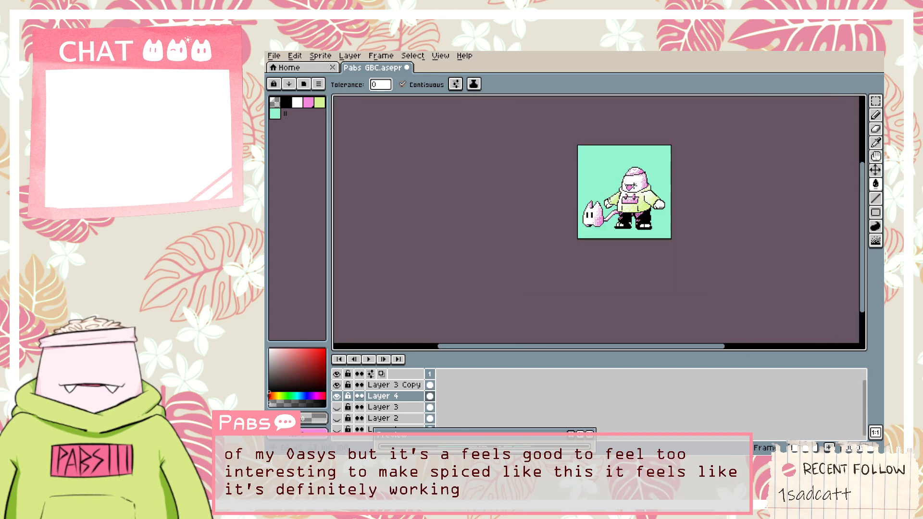
{"action": "scroll", "coordinate": [633, 176], "scroll_direction": "up", "scroll_amount": 3}
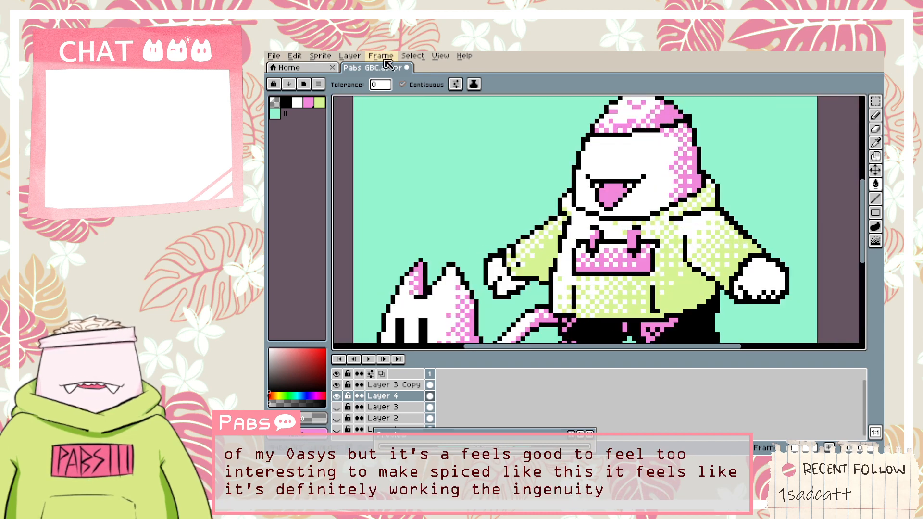